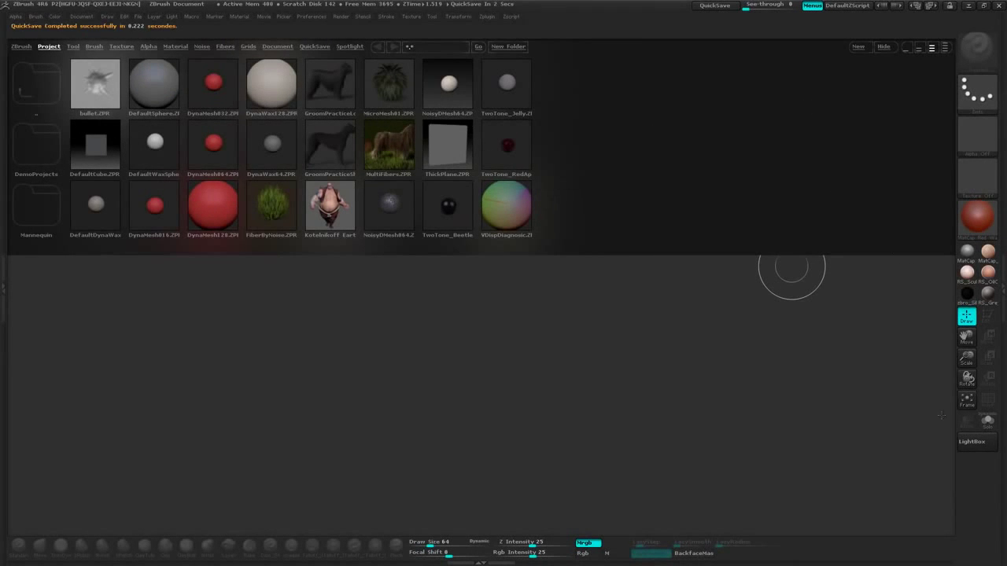
Load the MaleAverage.ZTL tool, place the male figure on the canvas and switch it to Edit mode
{"action": "left_click", "coordinate": [979, 442]}
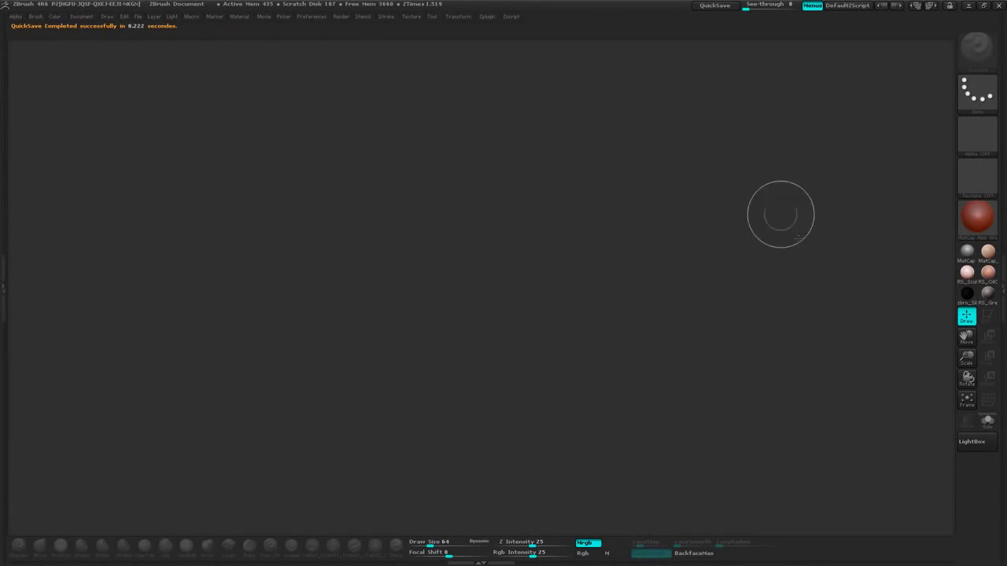
{"action": "left_click", "coordinate": [970, 443]}
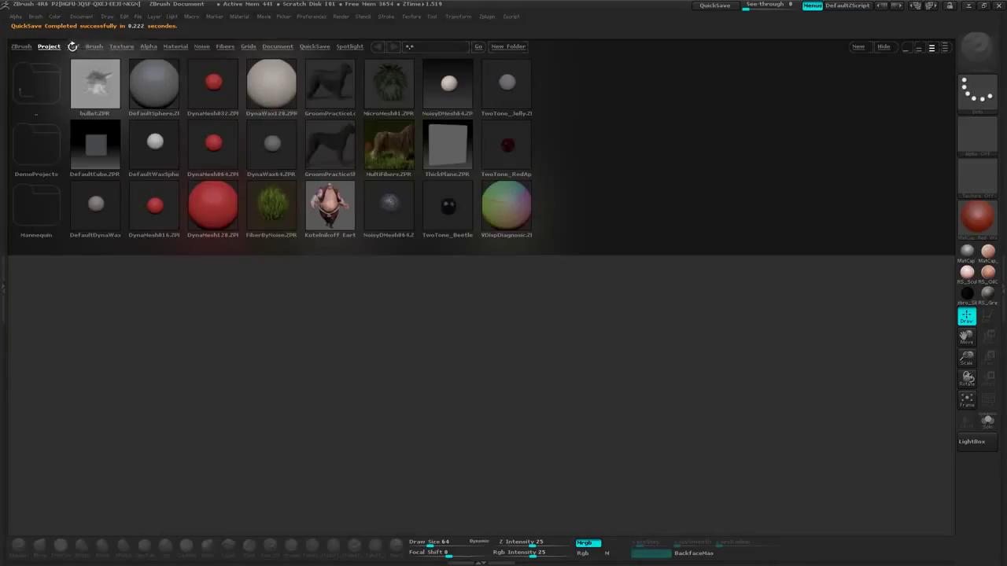
{"action": "left_click", "coordinate": [72, 46]}
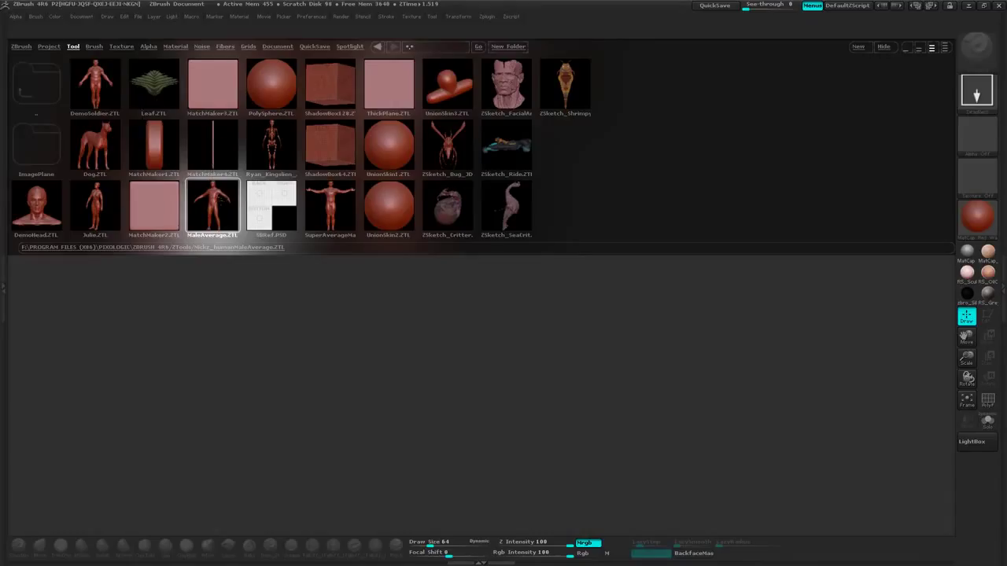
{"action": "left_click", "coordinate": [973, 443]}
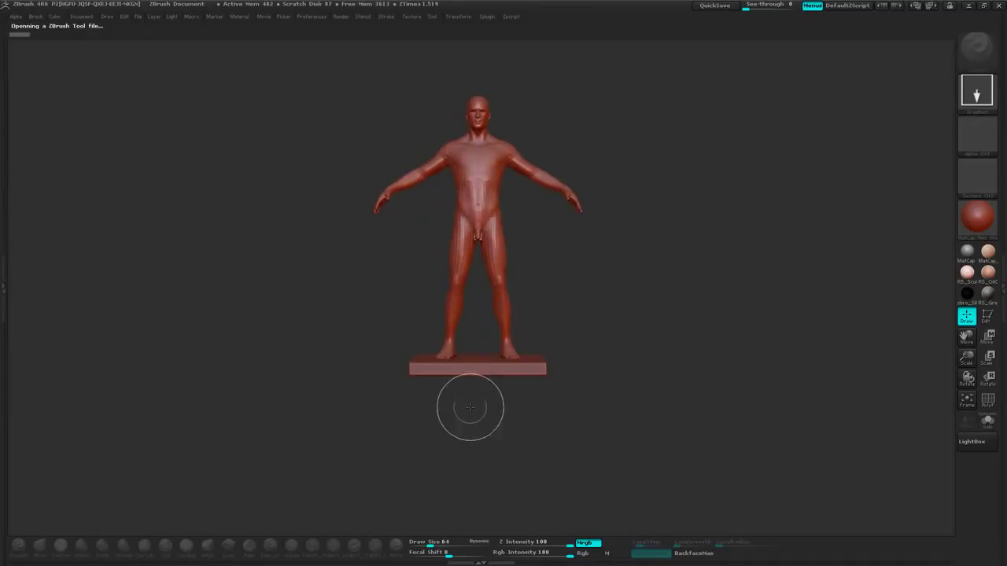
{"action": "left_click", "coordinate": [988, 316]}
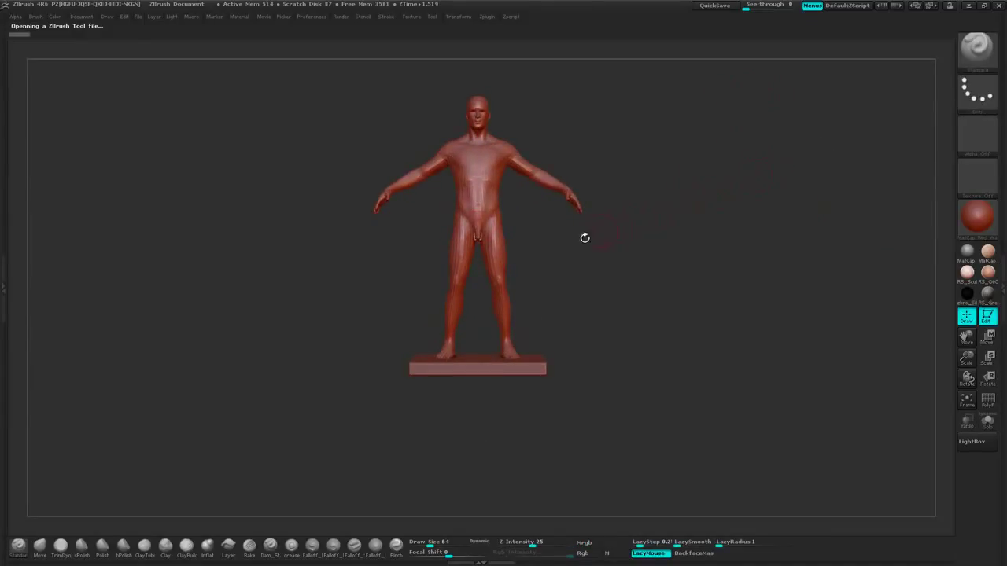
Turn off perspective for the view of the full male figure
{"action": "left_click_drag", "start_coordinate": [698, 168], "coordinate": [682, 258], "text": "alt"}
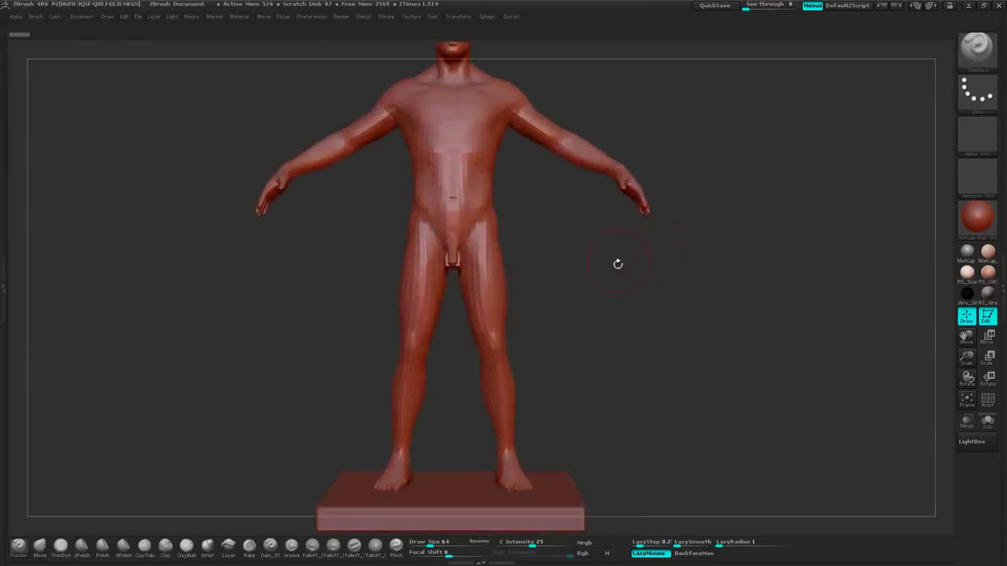
{"action": "left_click_drag", "start_coordinate": [618, 265], "coordinate": [604, 316], "text": "alt"}
{"action": "left_click_drag", "start_coordinate": [663, 267], "coordinate": [712, 189], "text": "alt"}
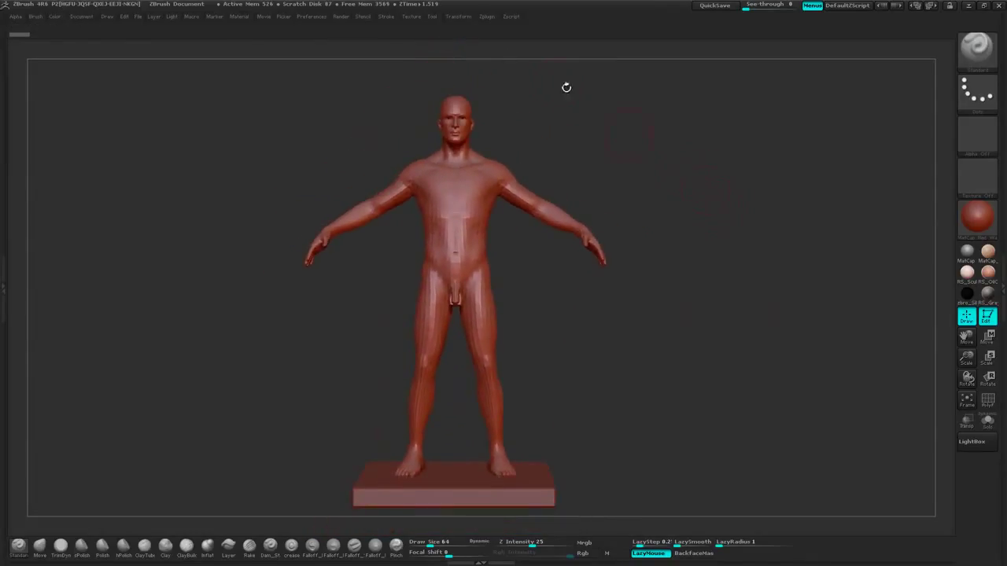
{"action": "left_click", "coordinate": [107, 16]}
{"action": "left_click", "coordinate": [133, 247]}
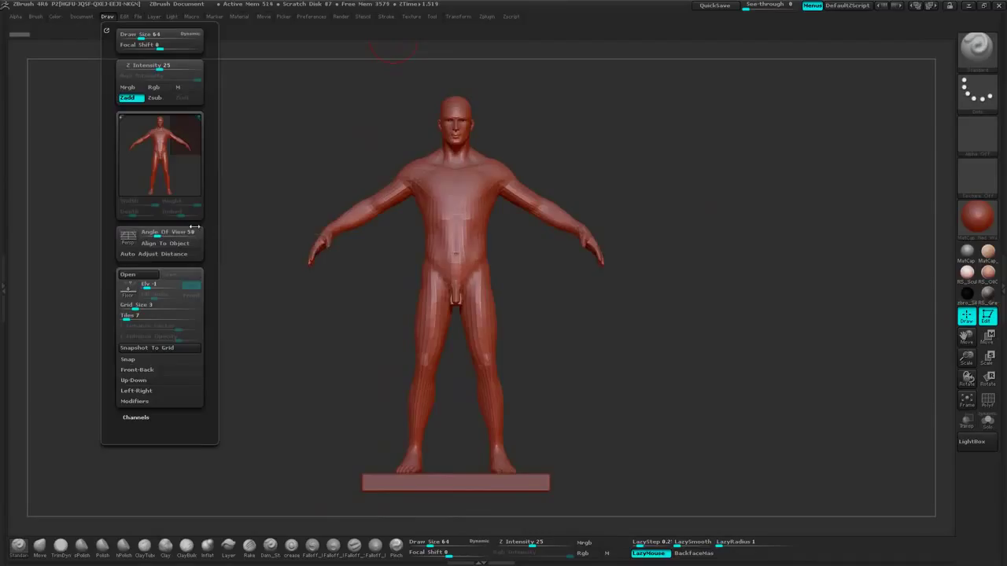
Hide the floor subtool beneath the figure
{"action": "left_click", "coordinate": [1002, 271]}
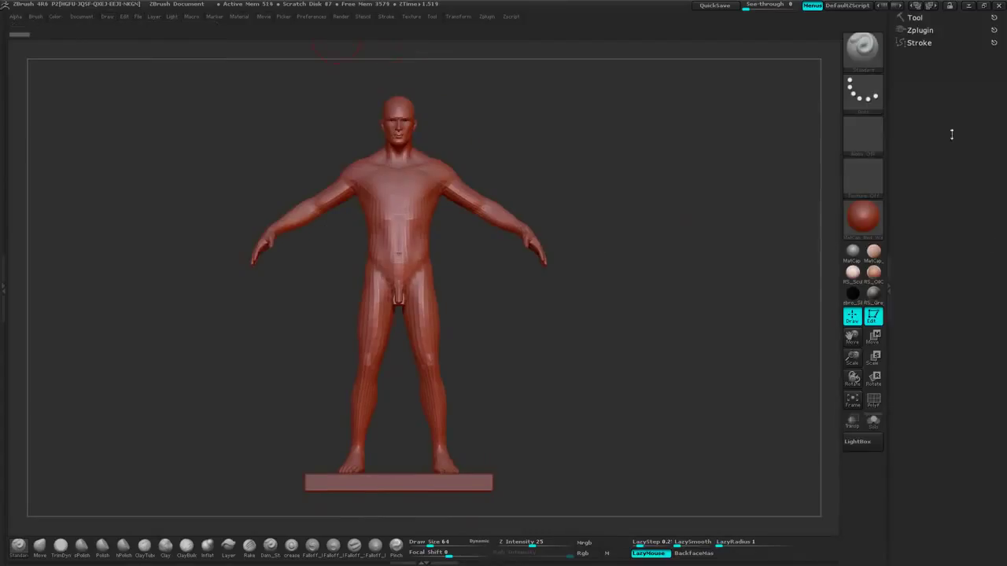
{"action": "left_click", "coordinate": [915, 17]}
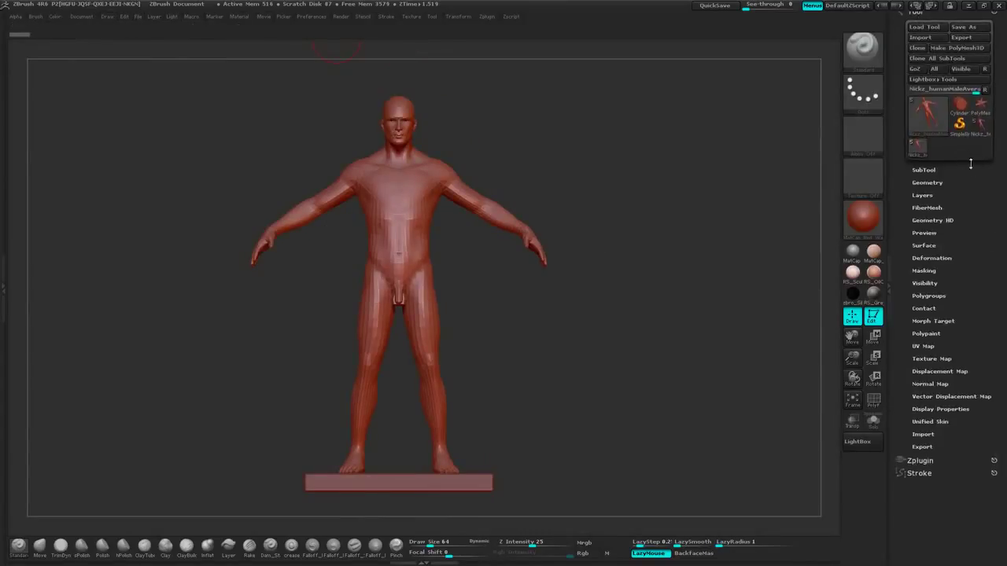
{"action": "left_click", "coordinate": [924, 170]}
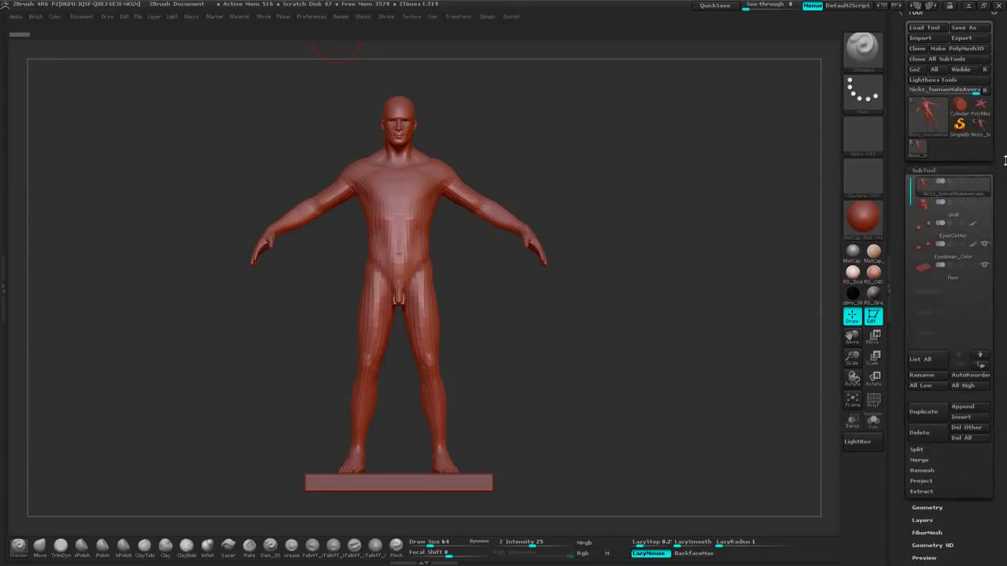
{"action": "left_click_drag", "start_coordinate": [1006, 161], "coordinate": [1003, 90]}
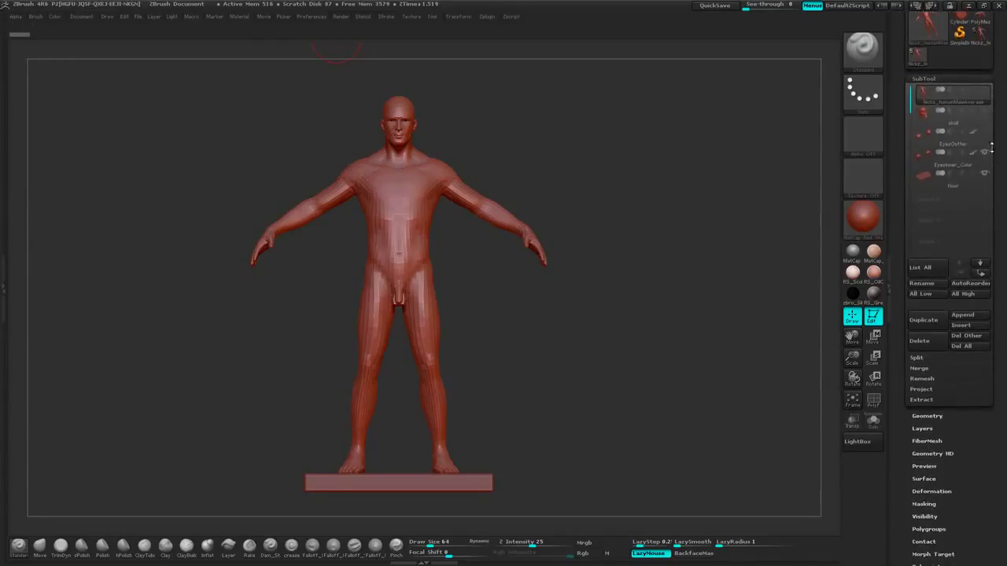
{"action": "left_click", "coordinate": [985, 178]}
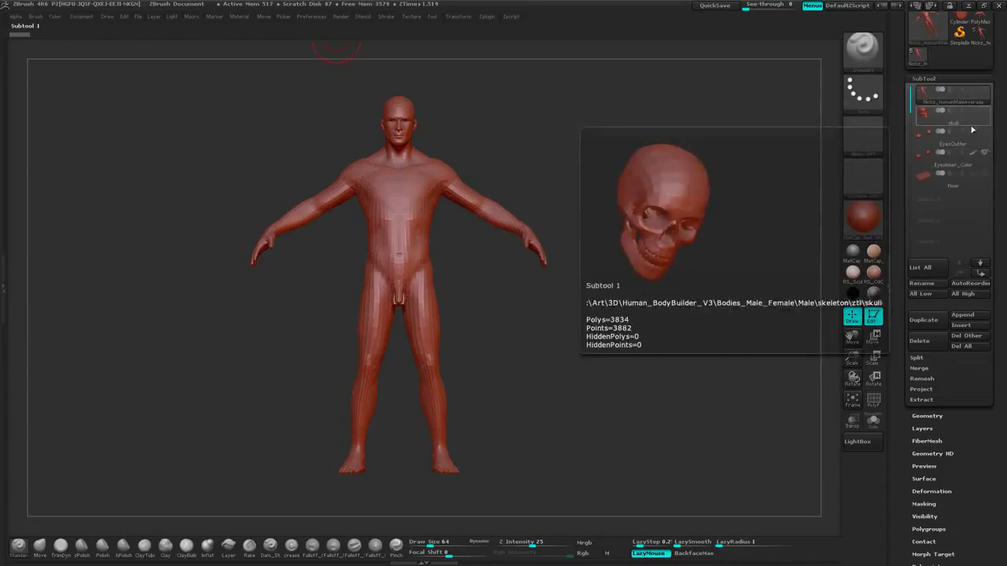
Bake all sculpt layers of the body, including armsUp, armsToSide and mouthOpen, into the mesh
{"action": "left_click_drag", "start_coordinate": [1004, 138], "coordinate": [1003, 153]}
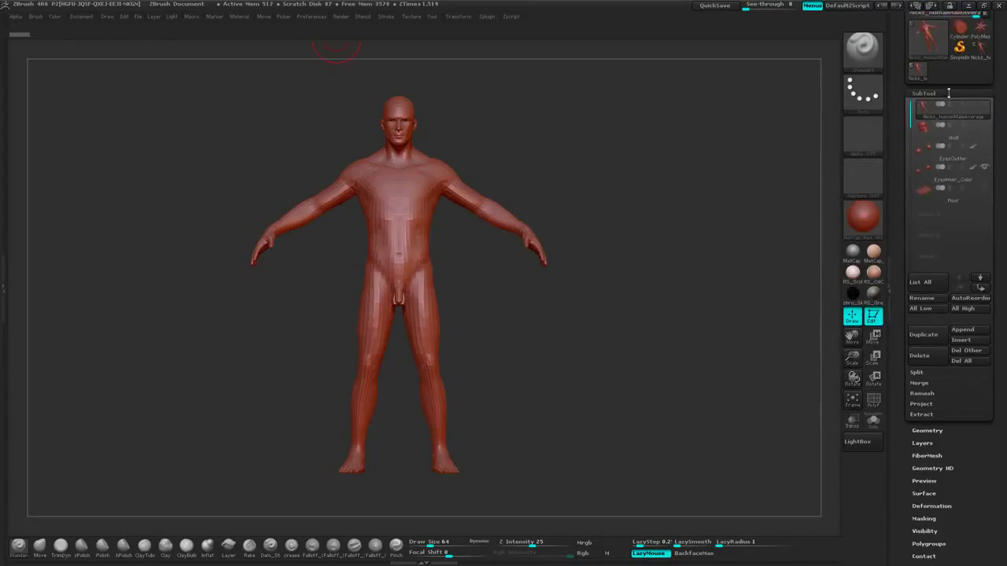
{"action": "left_click", "coordinate": [949, 93]}
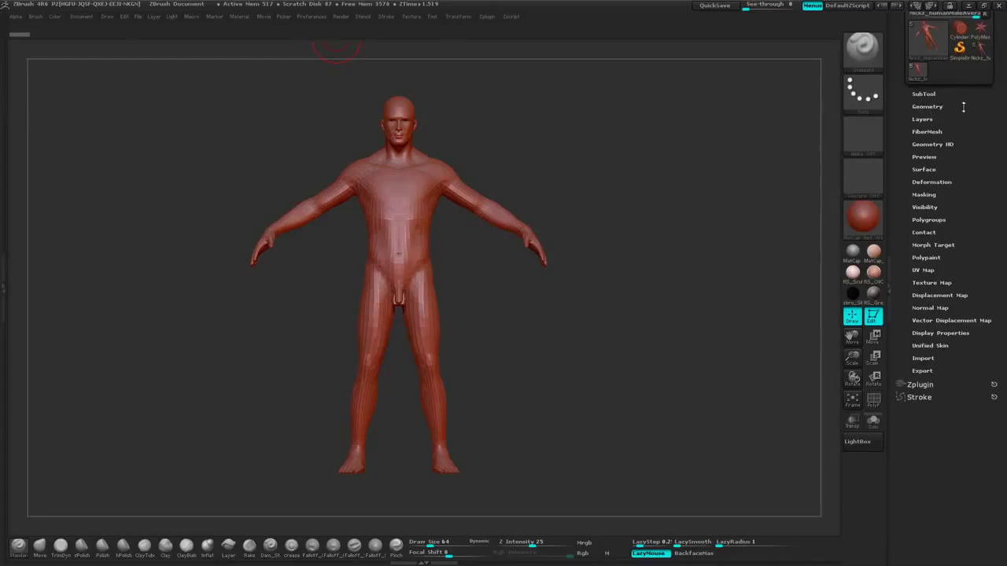
{"action": "left_click", "coordinate": [925, 120]}
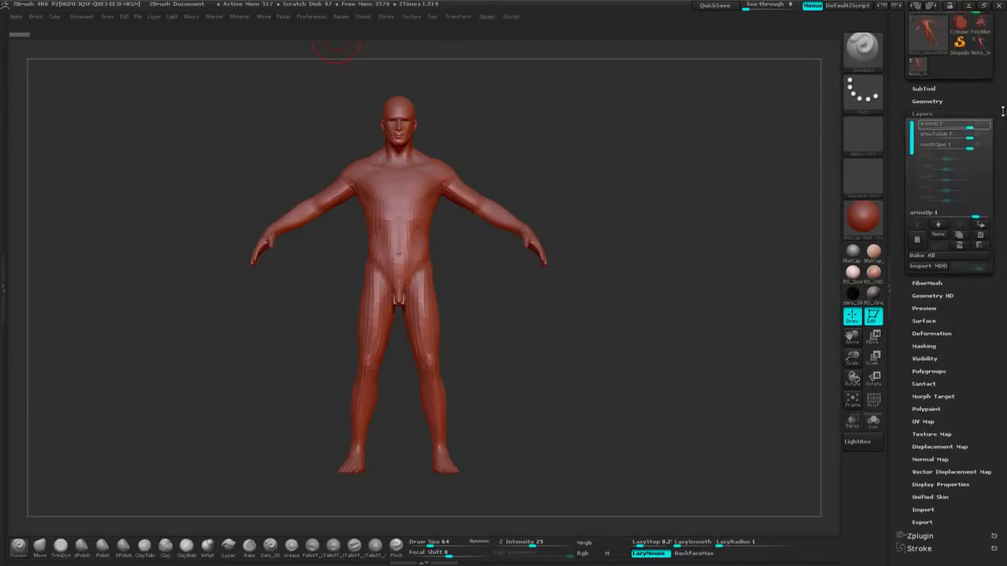
{"action": "mouse_move", "coordinate": [961, 124]}
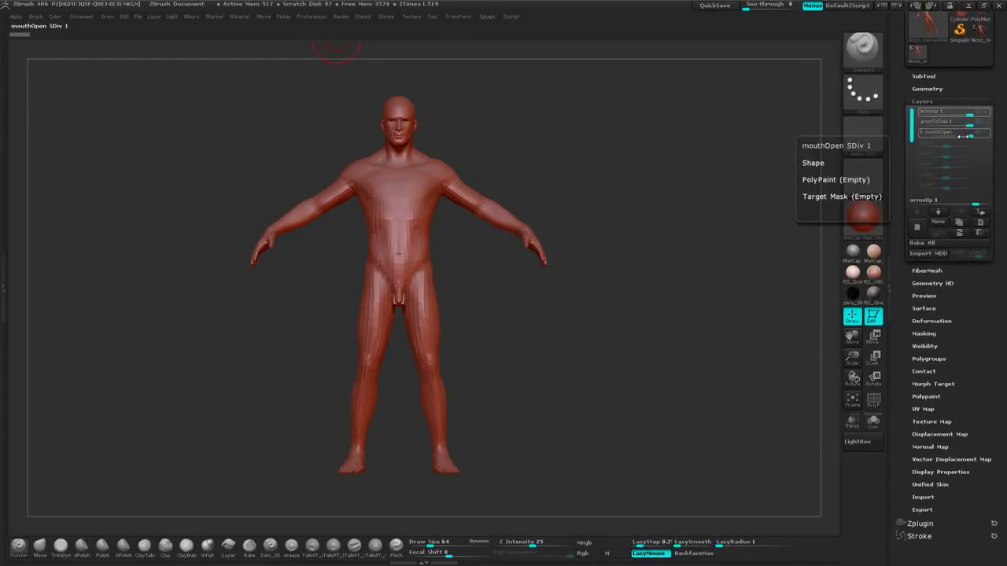
{"action": "left_click", "coordinate": [938, 246]}
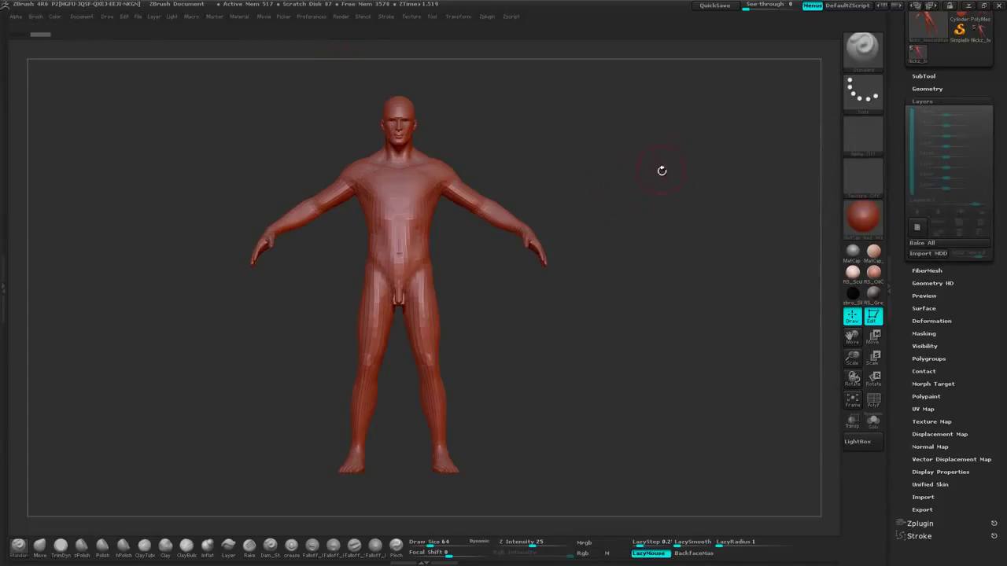
Set the draw size to 32 and smooth the figure's groin down to a simple flat form
{"action": "left_click_drag", "start_coordinate": [668, 173], "coordinate": [731, 169], "text": "alt"}
{"action": "left_click_drag", "start_coordinate": [627, 265], "coordinate": [568, 269], "text": "alt"}
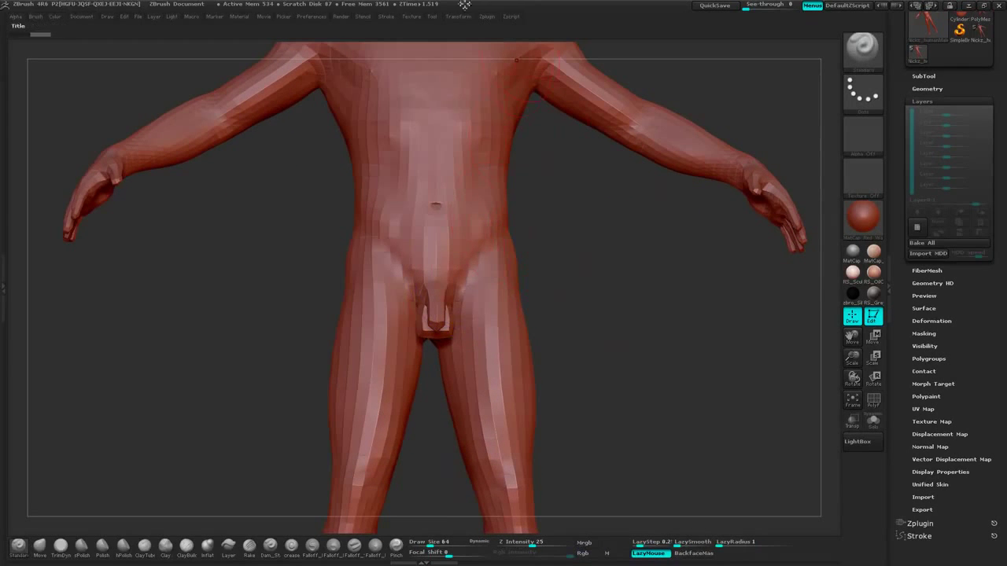
{"action": "mouse_move", "coordinate": [462, 19]}
{"action": "left_click", "coordinate": [497, 250]}
{"action": "mouse_move", "coordinate": [606, 260]}
{"action": "left_mouse_down"}
{"action": "mouse_move", "coordinate": [630, 262]}
{"action": "mouse_move", "coordinate": [620, 267]}
{"action": "left_mouse_up"}
{"action": "key", "text": "space"}
{"action": "left_click_drag", "start_coordinate": [594, 223], "coordinate": [543, 216]}
{"action": "key", "text": "shift"}
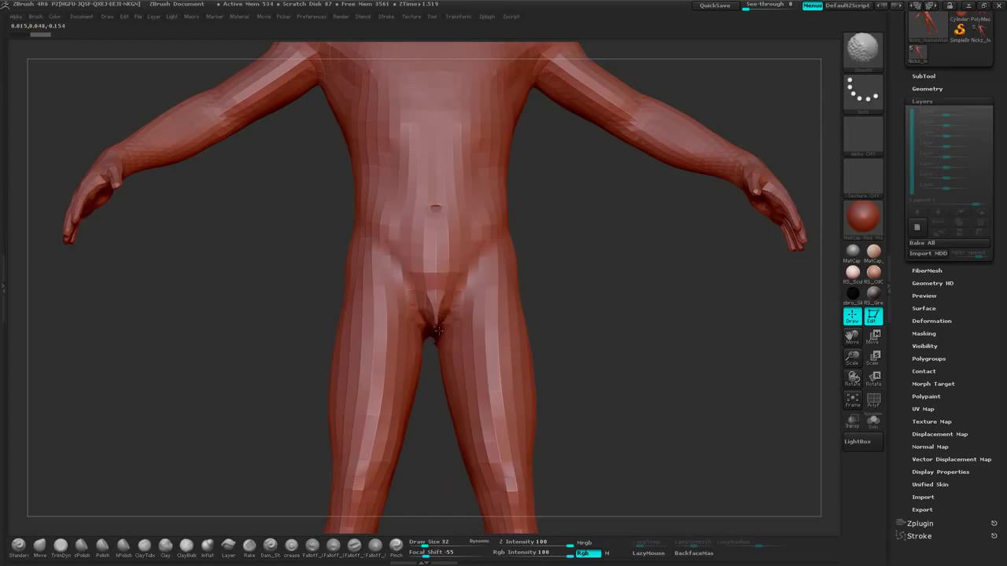
{"action": "left_click_drag", "start_coordinate": [437, 304], "coordinate": [452, 298], "text": "shift"}
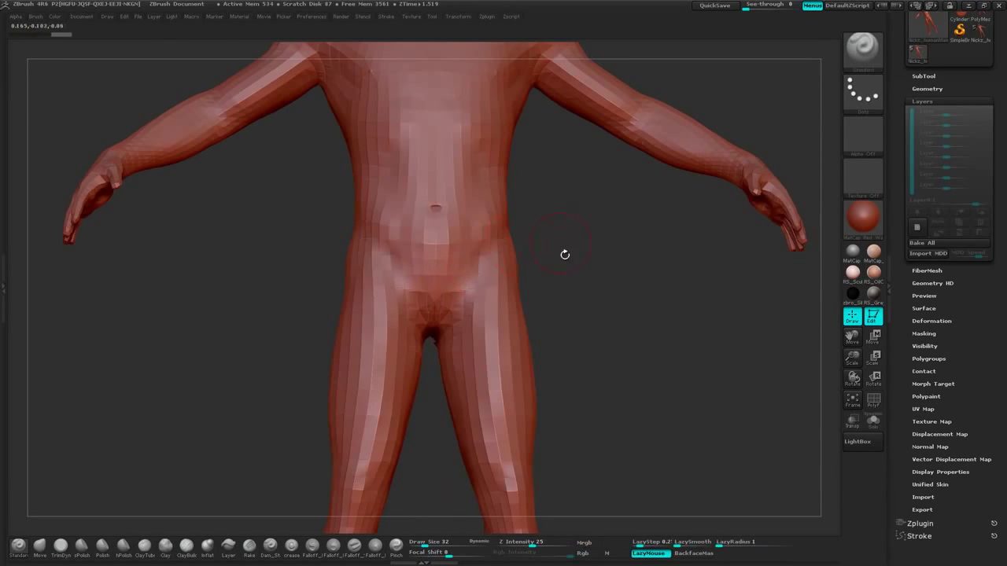
{"action": "left_click_drag", "start_coordinate": [557, 265], "coordinate": [505, 271]}
{"action": "left_click_drag", "start_coordinate": [448, 298], "coordinate": [472, 301], "text": "shift"}
Apply the gray MatCap material to the figure and select the Move brush with a draw size of 76
{"action": "mouse_move", "coordinate": [598, 278]}
{"action": "left_mouse_down"}
{"action": "mouse_move", "coordinate": [615, 283]}
{"action": "mouse_move", "coordinate": [607, 281]}
{"action": "mouse_move", "coordinate": [745, 93]}
{"action": "mouse_move", "coordinate": [700, 162]}
{"action": "mouse_move", "coordinate": [678, 124]}
{"action": "mouse_move", "coordinate": [647, 171]}
{"action": "mouse_move", "coordinate": [603, 142]}
{"action": "mouse_move", "coordinate": [666, 194]}
{"action": "mouse_move", "coordinate": [688, 171]}
{"action": "left_mouse_up"}
{"action": "left_click_drag", "start_coordinate": [704, 107], "coordinate": [625, 304], "text": "alt"}
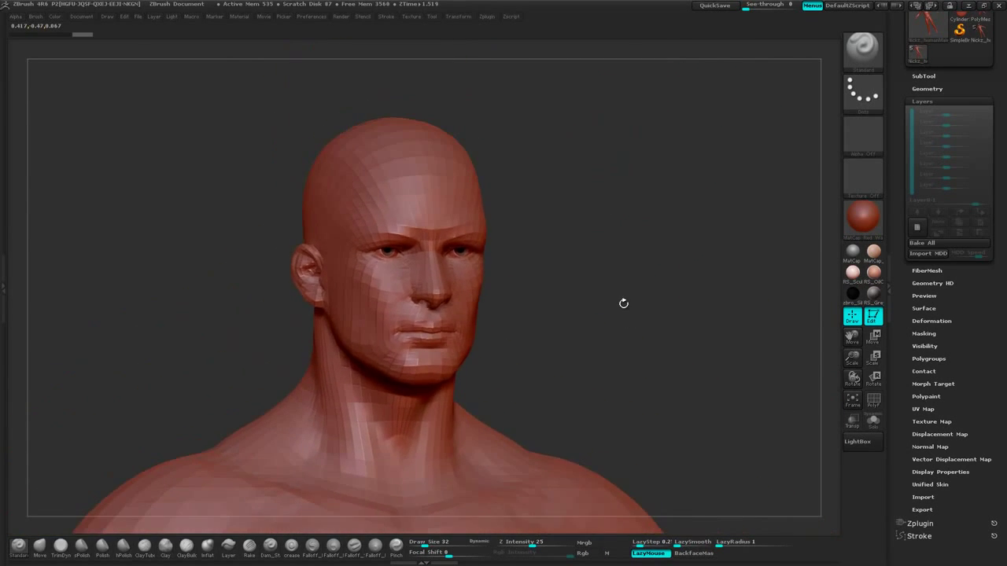
{"action": "left_click_drag", "start_coordinate": [598, 206], "coordinate": [619, 220], "text": "shift"}
{"action": "left_click_drag", "start_coordinate": [598, 405], "coordinate": [605, 180], "text": "alt"}
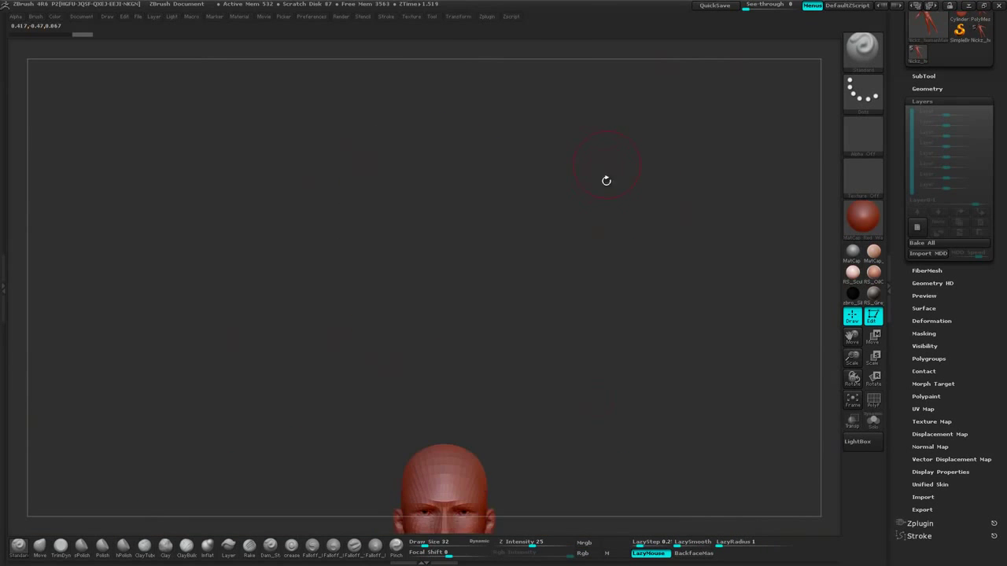
{"action": "mouse_move", "coordinate": [595, 373]}
{"action": "left_mouse_down", "text": "alt"}
{"action": "mouse_move", "coordinate": [578, 212]}
{"action": "mouse_move", "coordinate": [620, 170]}
{"action": "mouse_move", "coordinate": [650, 264]}
{"action": "mouse_move", "coordinate": [645, 341]}
{"action": "mouse_move", "coordinate": [627, 184]}
{"action": "mouse_move", "coordinate": [636, 189]}
{"action": "left_mouse_up", "text": "alt"}
{"action": "left_click_drag", "start_coordinate": [668, 220], "coordinate": [684, 171], "text": "alt"}
{"action": "left_click", "coordinate": [851, 249]}
{"action": "left_click", "coordinate": [40, 546]}
{"action": "mouse_move", "coordinate": [627, 187]}
{"action": "left_mouse_down"}
{"action": "mouse_move", "coordinate": [612, 240]}
{"action": "mouse_move", "coordinate": [648, 185]}
{"action": "left_mouse_up"}
{"action": "key", "text": "space"}
{"action": "mouse_move", "coordinate": [656, 144]}
{"action": "left_mouse_down", "text": "alt"}
{"action": "mouse_move", "coordinate": [692, 218]}
{"action": "mouse_move", "coordinate": [684, 254]}
{"action": "left_mouse_up", "text": "alt"}
{"action": "left_click_drag", "start_coordinate": [651, 170], "coordinate": [656, 166], "text": "shift"}
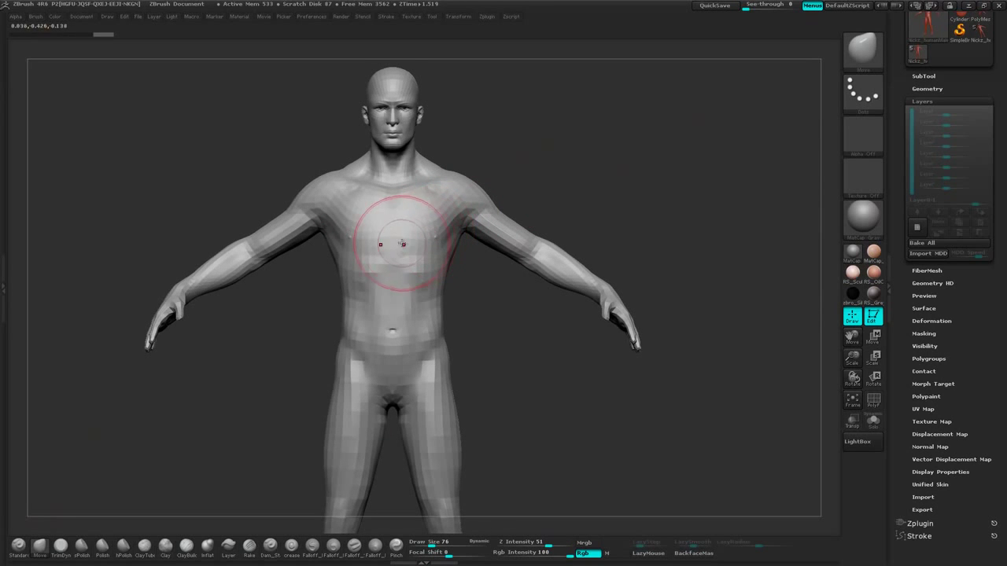
Increase the draw size to 88 and reshape the torso's chest and side contours with the Move brush
{"action": "mouse_move", "coordinate": [639, 147]}
{"action": "left_mouse_down"}
{"action": "mouse_move", "coordinate": [584, 156]}
{"action": "mouse_move", "coordinate": [629, 128]}
{"action": "mouse_move", "coordinate": [638, 146]}
{"action": "mouse_move", "coordinate": [588, 188]}
{"action": "mouse_move", "coordinate": [625, 175]}
{"action": "mouse_move", "coordinate": [550, 204]}
{"action": "left_mouse_up"}
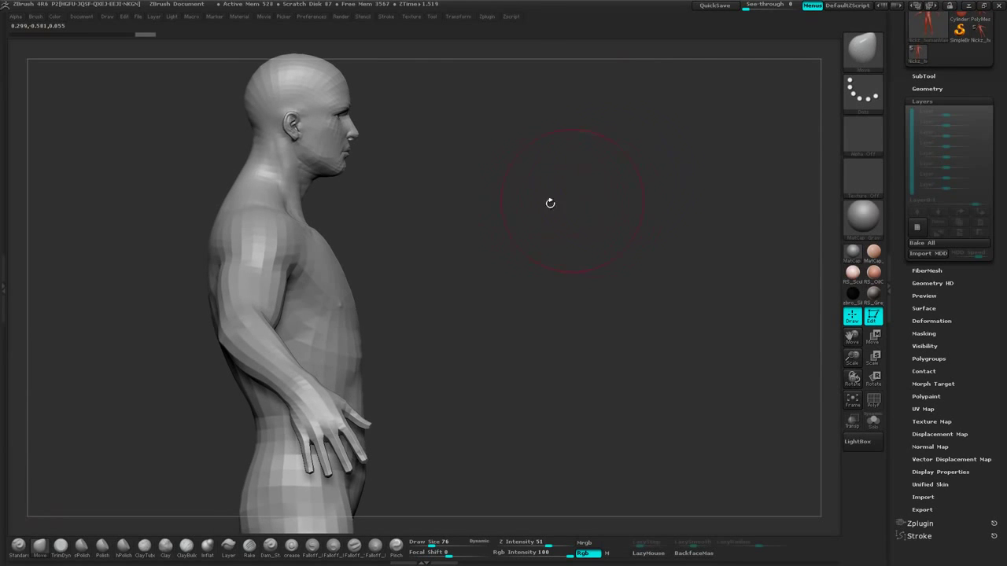
{"action": "mouse_move", "coordinate": [424, 253]}
{"action": "left_mouse_down", "text": "alt"}
{"action": "mouse_move", "coordinate": [551, 196]}
{"action": "mouse_move", "coordinate": [569, 199]}
{"action": "left_mouse_up", "text": "alt"}
{"action": "key", "text": "space"}
{"action": "left_click", "coordinate": [574, 200]}
{"action": "mouse_move", "coordinate": [648, 160]}
{"action": "left_mouse_down"}
{"action": "mouse_move", "coordinate": [607, 157]}
{"action": "mouse_move", "coordinate": [595, 140]}
{"action": "left_mouse_up"}
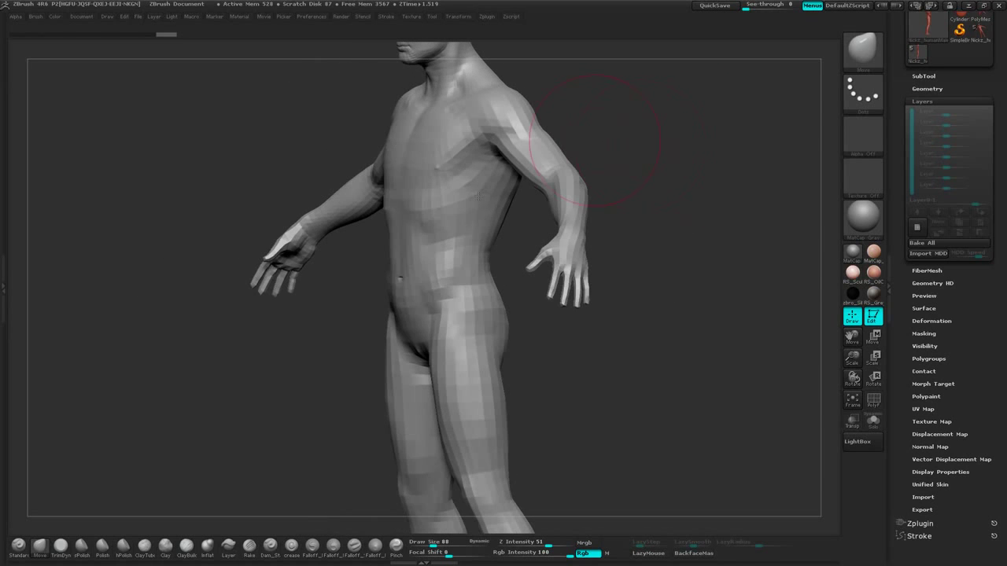
{"action": "mouse_move", "coordinate": [636, 150]}
{"action": "left_mouse_down"}
{"action": "mouse_move", "coordinate": [615, 153]}
{"action": "mouse_move", "coordinate": [643, 143]}
{"action": "left_mouse_up"}
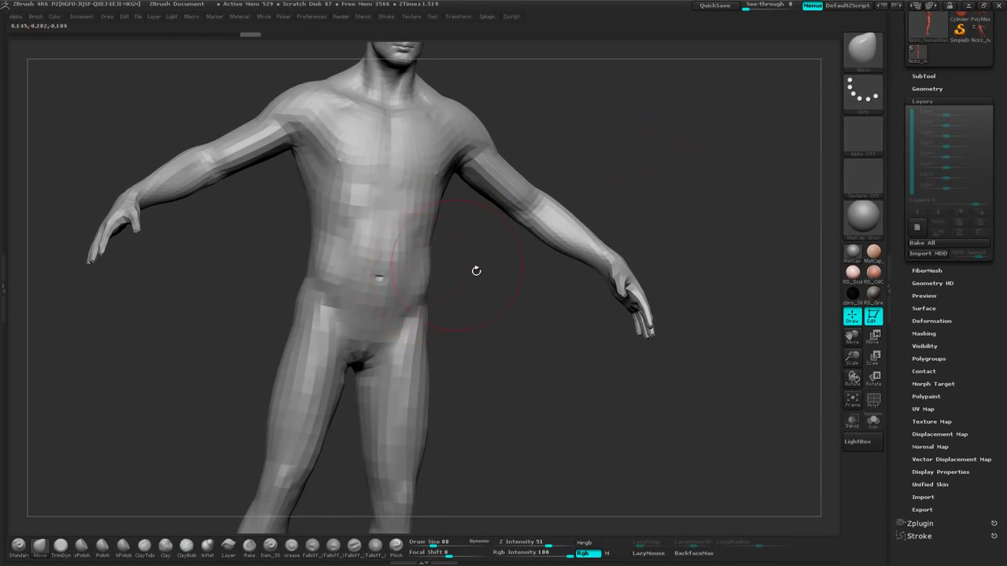
{"action": "left_click_drag", "start_coordinate": [476, 271], "coordinate": [505, 318], "text": "shift"}
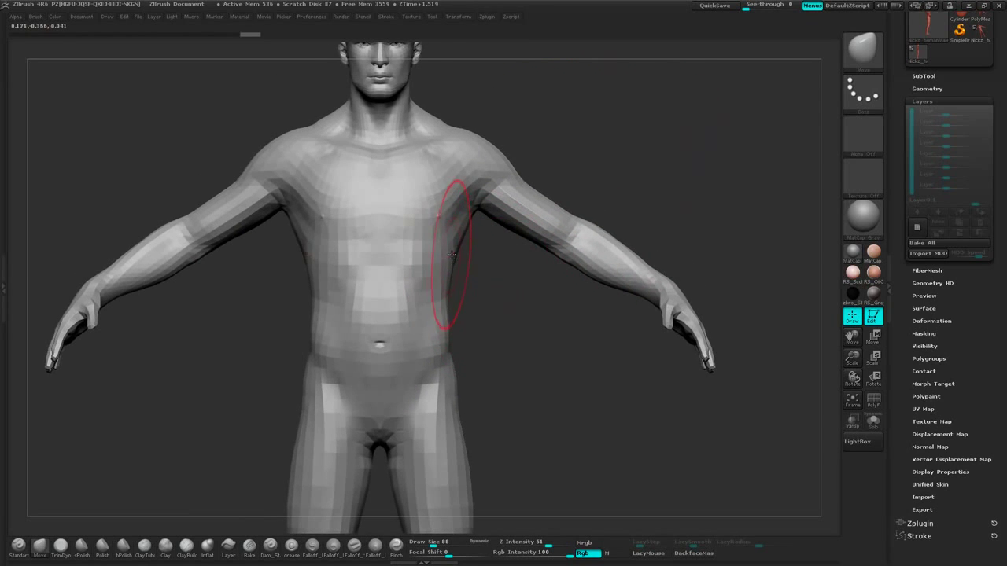
{"action": "left_click_drag", "start_coordinate": [506, 256], "coordinate": [526, 130], "text": "alt"}
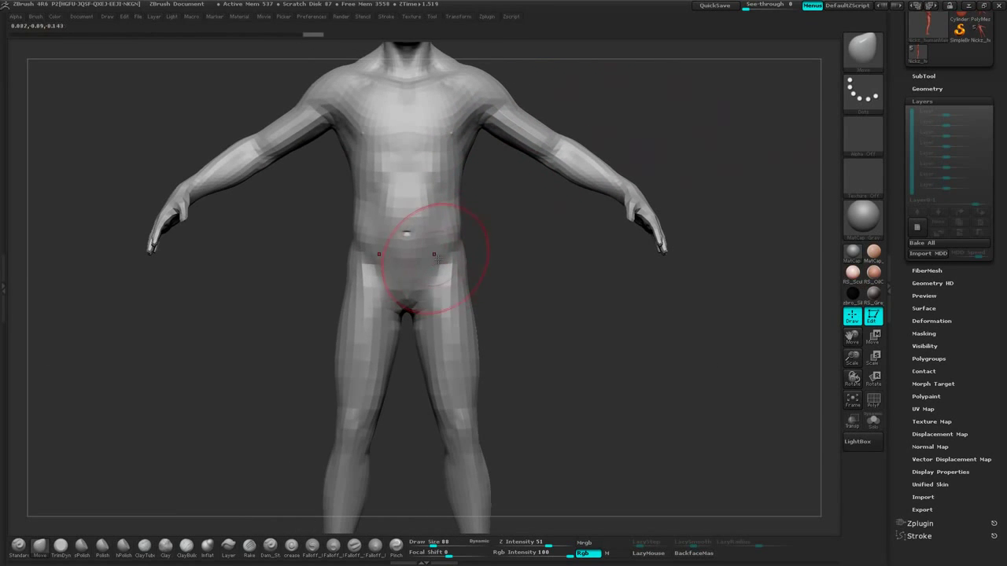
Adjust the contours of the hips, waist and belly with the Move brush
{"action": "left_click_drag", "start_coordinate": [462, 250], "coordinate": [469, 250]}
{"action": "left_click_drag", "start_coordinate": [531, 247], "coordinate": [466, 240]}
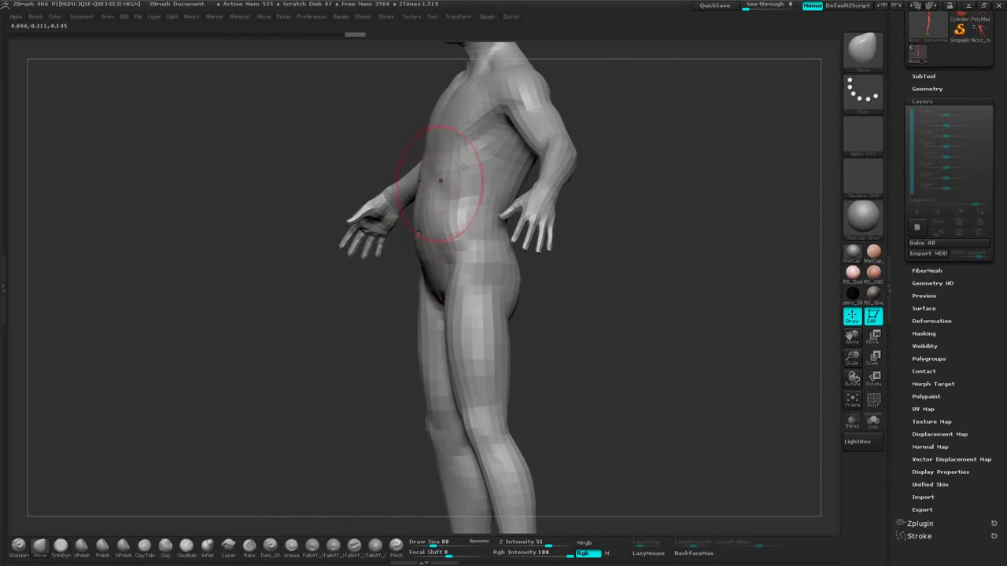
{"action": "left_click_drag", "start_coordinate": [708, 115], "coordinate": [564, 223]}
{"action": "left_click_drag", "start_coordinate": [611, 154], "coordinate": [591, 229]}
Raise and widen the slope between the neck and shoulders with the Move brush
{"action": "mouse_move", "coordinate": [622, 184]}
{"action": "left_mouse_down", "text": "alt"}
{"action": "mouse_move", "coordinate": [573, 214]}
{"action": "mouse_move", "coordinate": [656, 134]}
{"action": "mouse_move", "coordinate": [627, 164]}
{"action": "mouse_move", "coordinate": [425, 192]}
{"action": "mouse_move", "coordinate": [503, 142]}
{"action": "mouse_move", "coordinate": [536, 147]}
{"action": "left_mouse_up", "text": "alt"}
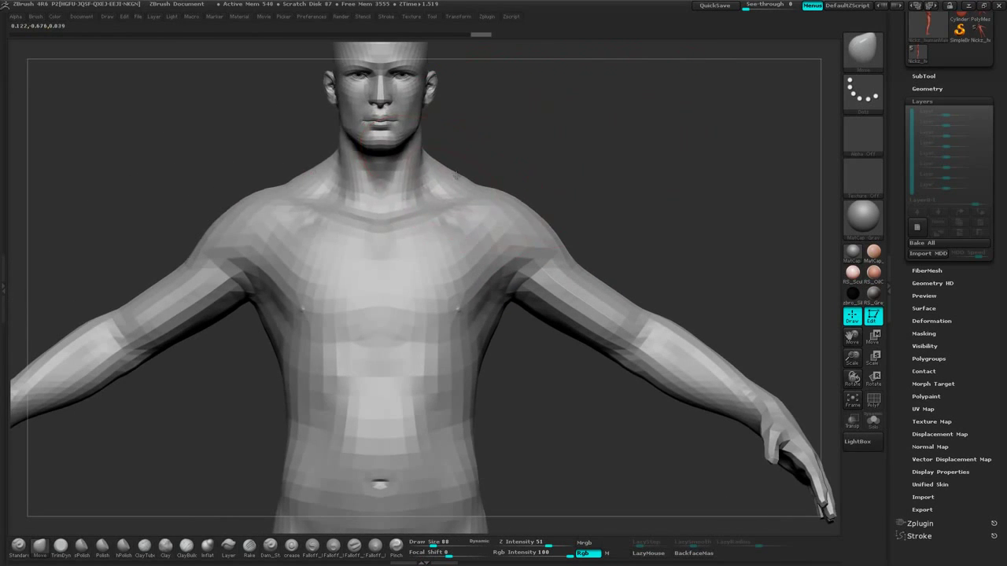
{"action": "left_click_drag", "start_coordinate": [456, 176], "coordinate": [466, 169]}
{"action": "mouse_move", "coordinate": [578, 227]}
{"action": "left_mouse_down", "text": "alt"}
{"action": "mouse_move", "coordinate": [594, 214]}
{"action": "mouse_move", "coordinate": [605, 157]}
{"action": "left_mouse_up", "text": "alt"}
{"action": "mouse_move", "coordinate": [542, 196]}
{"action": "left_mouse_down"}
{"action": "mouse_move", "coordinate": [551, 211]}
{"action": "mouse_move", "coordinate": [579, 181]}
{"action": "left_mouse_up"}
{"action": "left_click_drag", "start_coordinate": [679, 178], "coordinate": [611, 272], "text": "alt"}
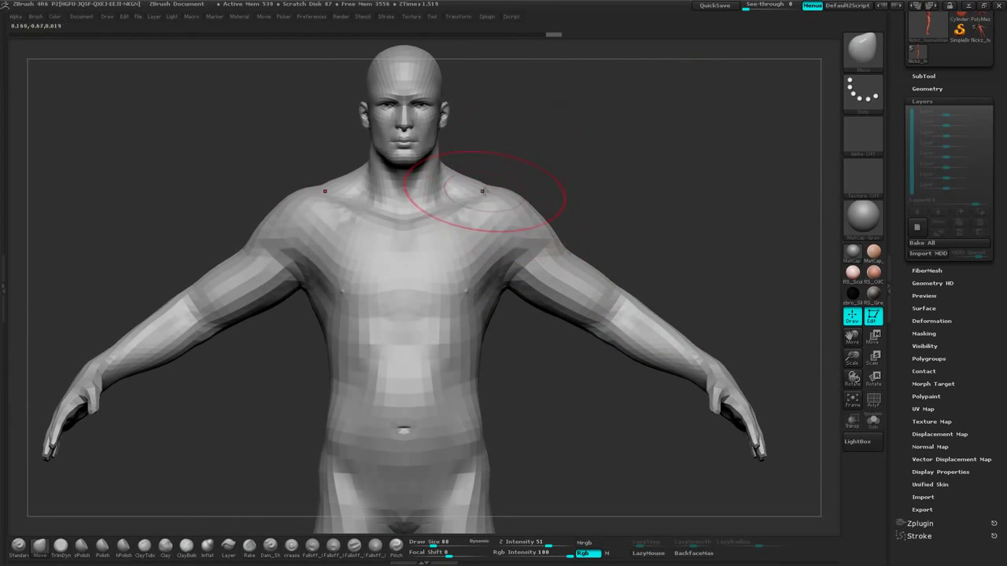
Refine the contours of the shoulders and upper back from the front and side with the Move brush
{"action": "left_click_drag", "start_coordinate": [609, 194], "coordinate": [574, 210]}
{"action": "mouse_move", "coordinate": [622, 173]}
{"action": "left_mouse_down"}
{"action": "mouse_move", "coordinate": [532, 221]}
{"action": "mouse_move", "coordinate": [524, 264]}
{"action": "left_mouse_up"}
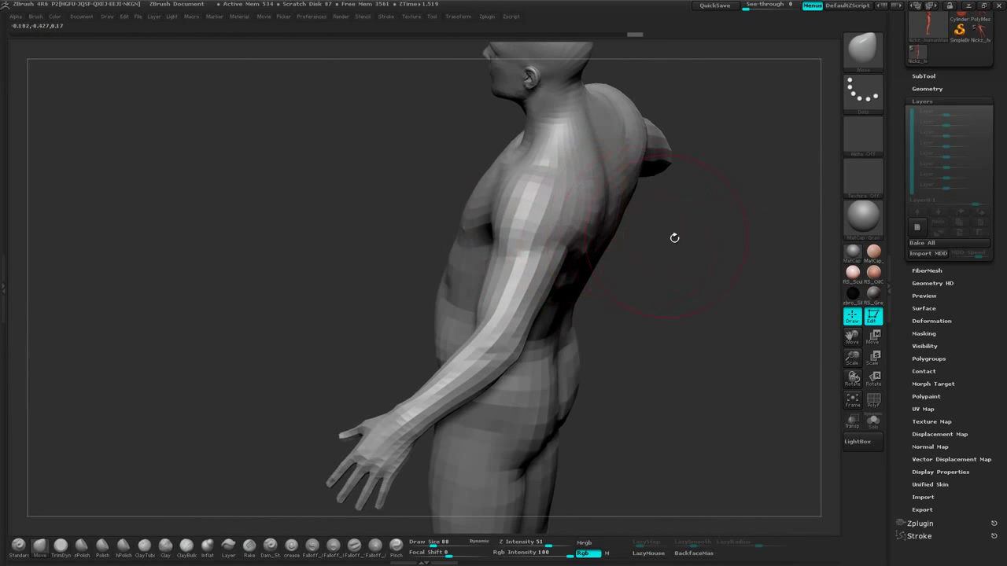
{"action": "left_click_drag", "start_coordinate": [674, 238], "coordinate": [628, 228]}
{"action": "mouse_move", "coordinate": [756, 122]}
{"action": "left_mouse_down"}
{"action": "mouse_move", "coordinate": [762, 116]}
{"action": "mouse_move", "coordinate": [641, 175]}
{"action": "mouse_move", "coordinate": [572, 183]}
{"action": "mouse_move", "coordinate": [590, 164]}
{"action": "left_mouse_up"}
{"action": "left_click_drag", "start_coordinate": [353, 257], "coordinate": [359, 268]}
{"action": "mouse_move", "coordinate": [449, 197]}
{"action": "left_mouse_down"}
{"action": "mouse_move", "coordinate": [501, 182]}
{"action": "mouse_move", "coordinate": [491, 161]}
{"action": "left_mouse_up"}
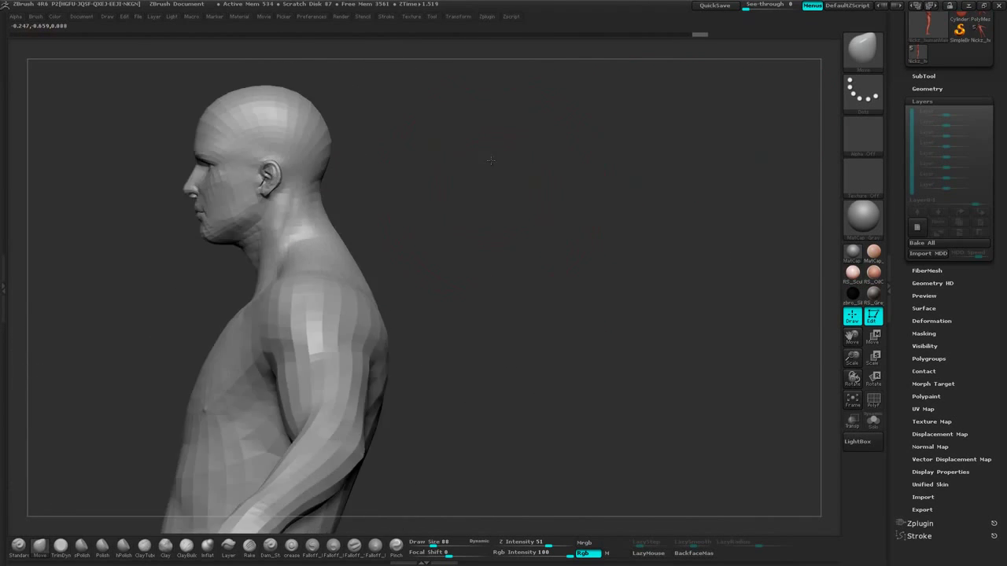
Adjust the chest and armpit profile in side view with the Move brush
{"action": "left_click_drag", "start_coordinate": [506, 198], "coordinate": [642, 189], "text": "alt"}
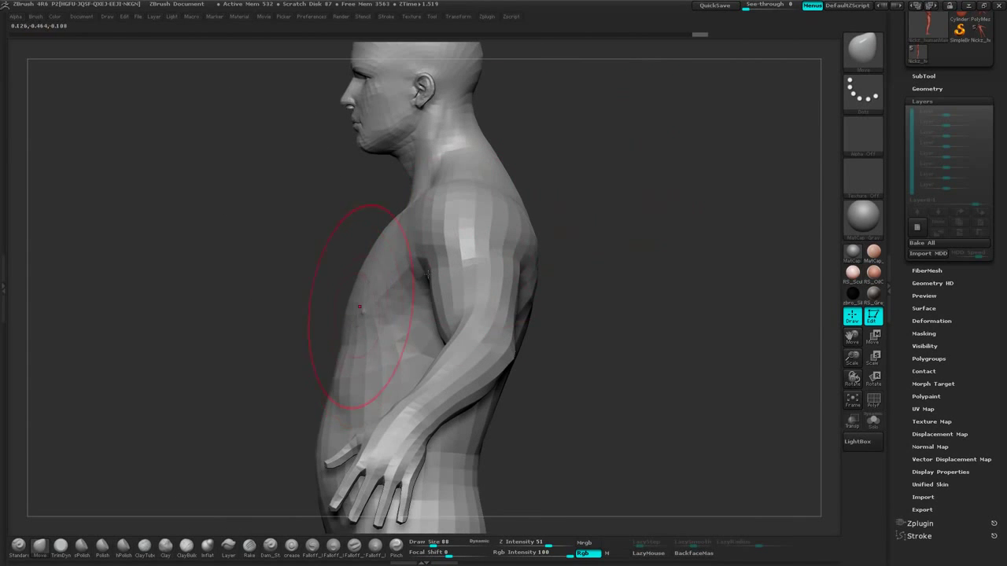
{"action": "left_click_drag", "start_coordinate": [428, 274], "coordinate": [422, 269]}
{"action": "left_click_drag", "start_coordinate": [629, 256], "coordinate": [669, 167], "text": "alt"}
{"action": "left_click_drag", "start_coordinate": [675, 231], "coordinate": [606, 250]}
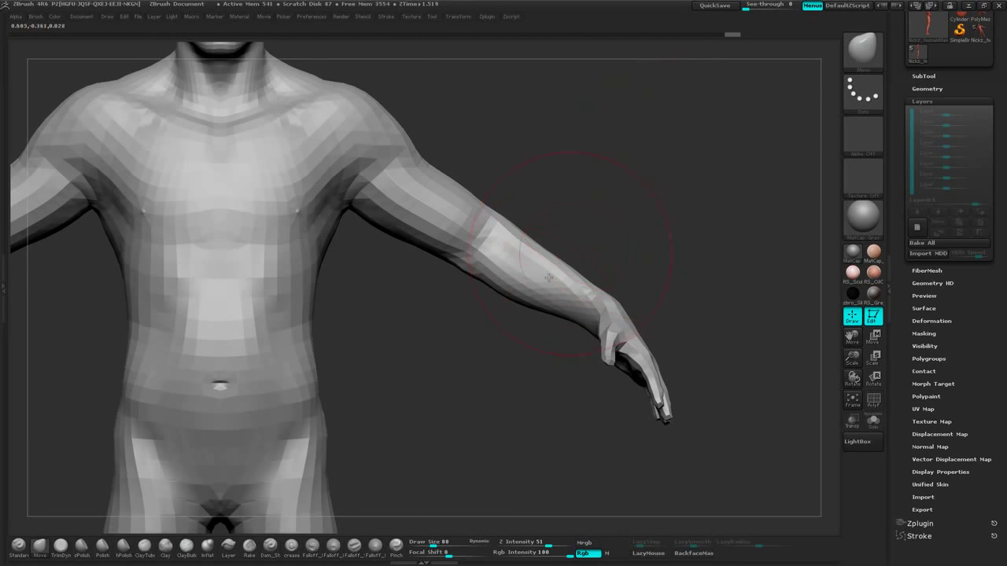
Reshape the contours of the forearms with the Move brush
{"action": "left_click_drag", "start_coordinate": [546, 287], "coordinate": [540, 295]}
{"action": "left_click_drag", "start_coordinate": [656, 197], "coordinate": [634, 257]}
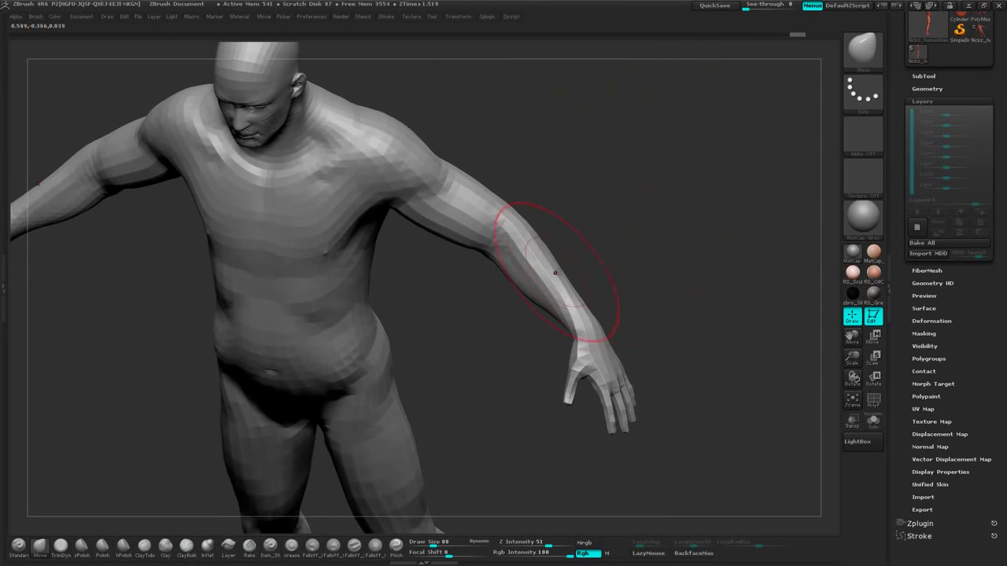
{"action": "left_click_drag", "start_coordinate": [555, 273], "coordinate": [553, 263]}
{"action": "left_click_drag", "start_coordinate": [647, 224], "coordinate": [671, 181]}
Adjust the inner and outer contours of the thighs with the Move brush
{"action": "mouse_move", "coordinate": [696, 224]}
{"action": "left_mouse_down", "text": "alt"}
{"action": "mouse_move", "coordinate": [614, 191]}
{"action": "mouse_move", "coordinate": [643, 209]}
{"action": "mouse_move", "coordinate": [546, 184]}
{"action": "mouse_move", "coordinate": [566, 168]}
{"action": "left_mouse_up", "text": "alt"}
{"action": "left_click_drag", "start_coordinate": [464, 362], "coordinate": [504, 364], "text": "alt"}
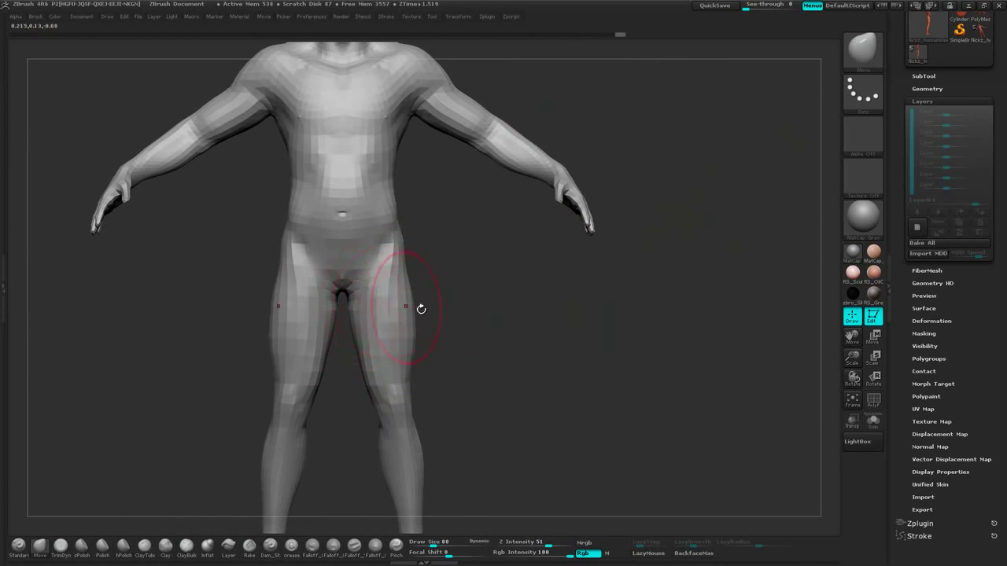
{"action": "left_click_drag", "start_coordinate": [468, 332], "coordinate": [460, 262], "text": "alt"}
{"action": "left_click_drag", "start_coordinate": [521, 226], "coordinate": [481, 254]}
{"action": "left_click_drag", "start_coordinate": [546, 174], "coordinate": [589, 263]}
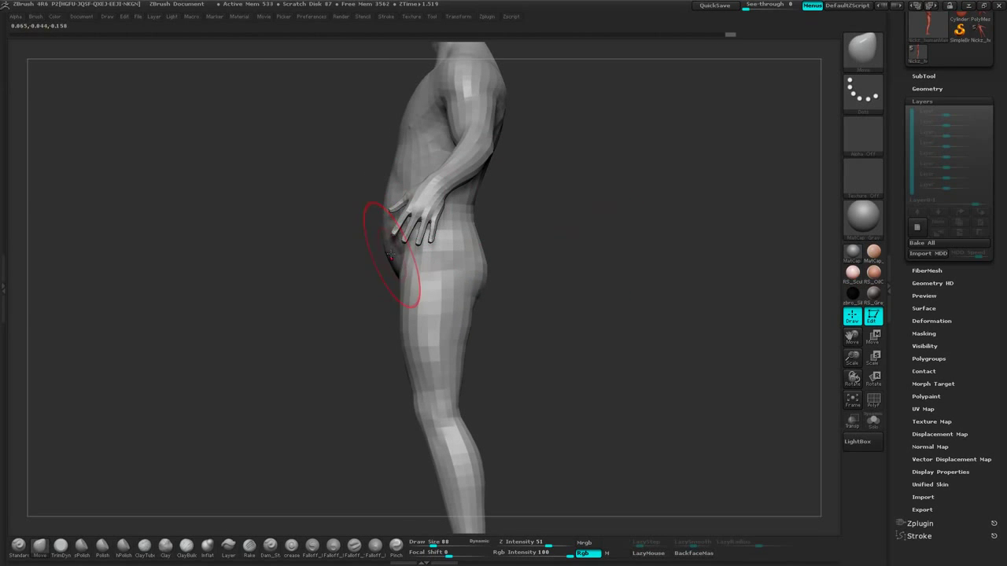
Reshape the lower belly's profile in side view with the Move brush
{"action": "left_click_drag", "start_coordinate": [343, 261], "coordinate": [364, 321], "text": "alt"}
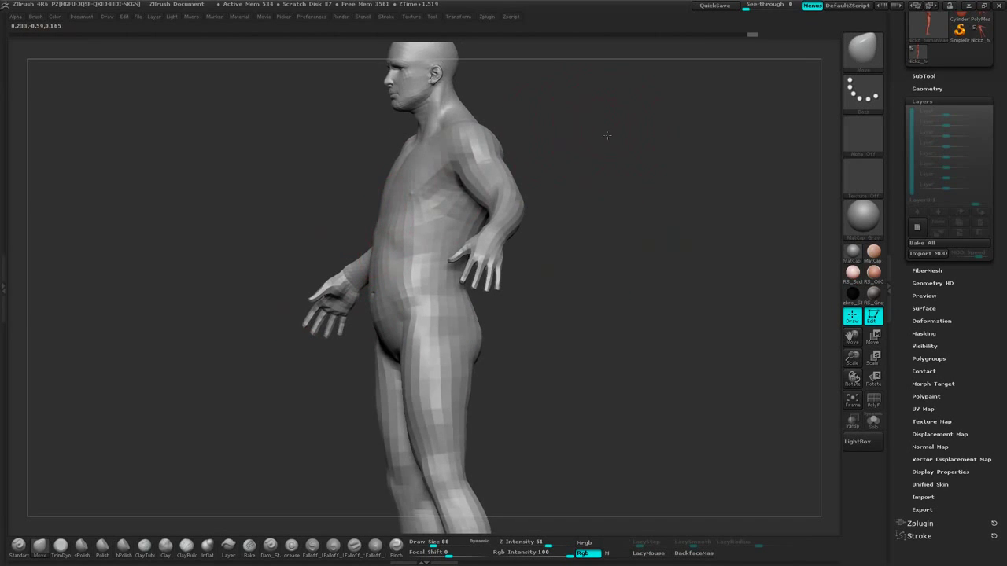
{"action": "mouse_move", "coordinate": [608, 136]}
{"action": "left_mouse_down"}
{"action": "mouse_move", "coordinate": [630, 144]}
{"action": "mouse_move", "coordinate": [582, 149]}
{"action": "mouse_move", "coordinate": [584, 140]}
{"action": "mouse_move", "coordinate": [411, 227]}
{"action": "left_mouse_up"}
{"action": "left_click_drag", "start_coordinate": [550, 165], "coordinate": [519, 312]}
Refine the back of the neck and its transition into the upper back with the Move brush
{"action": "mouse_move", "coordinate": [589, 224]}
{"action": "left_mouse_down", "text": "alt"}
{"action": "mouse_move", "coordinate": [600, 184]}
{"action": "mouse_move", "coordinate": [567, 235]}
{"action": "left_mouse_up", "text": "alt"}
{"action": "mouse_move", "coordinate": [568, 235]}
{"action": "left_mouse_down"}
{"action": "mouse_move", "coordinate": [602, 228]}
{"action": "mouse_move", "coordinate": [578, 230]}
{"action": "left_mouse_up"}
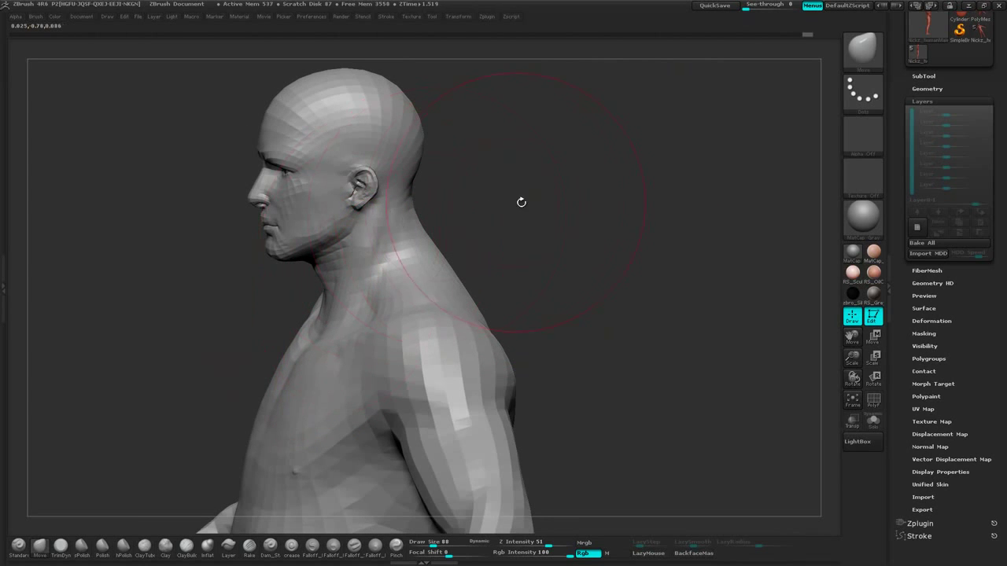
{"action": "left_click_drag", "start_coordinate": [521, 202], "coordinate": [612, 192]}
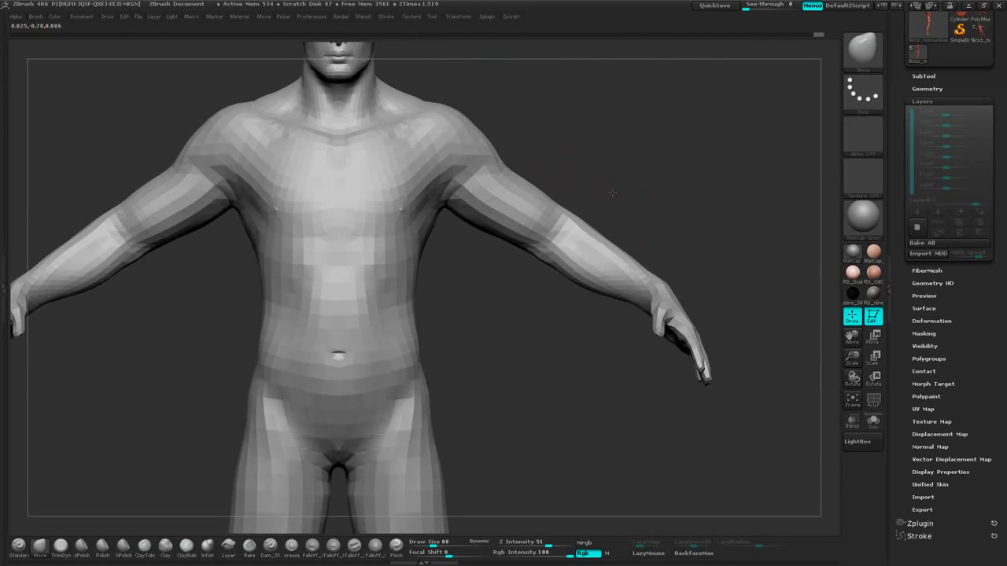
{"action": "left_click_drag", "start_coordinate": [634, 137], "coordinate": [583, 190], "text": "alt"}
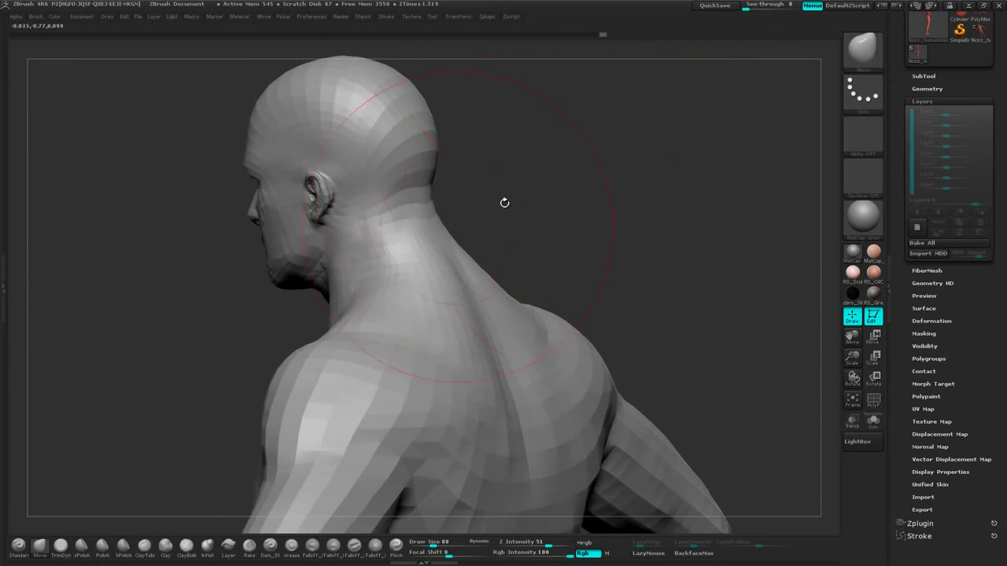
{"action": "left_click_drag", "start_coordinate": [505, 202], "coordinate": [586, 175]}
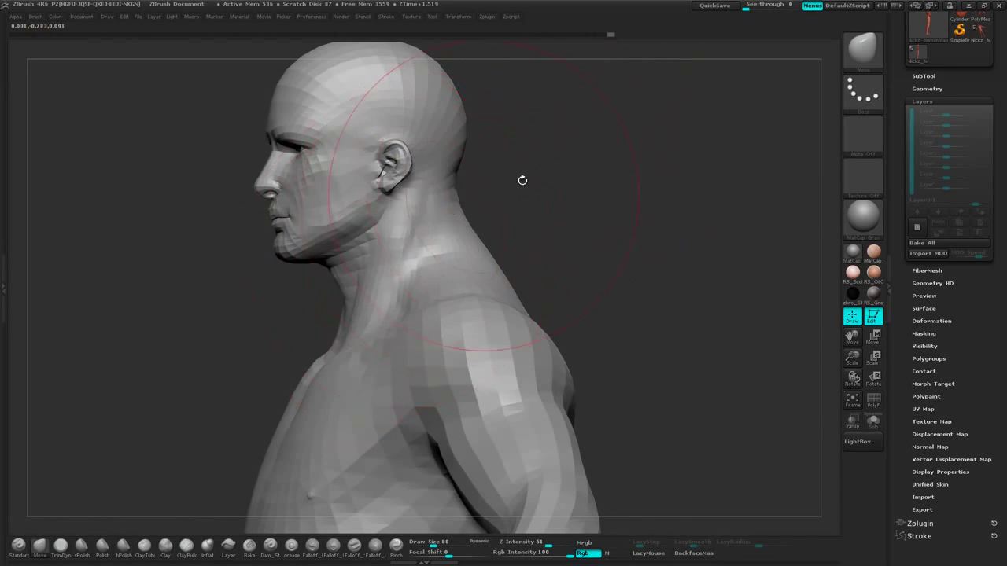
{"action": "left_click_drag", "start_coordinate": [523, 180], "coordinate": [485, 199]}
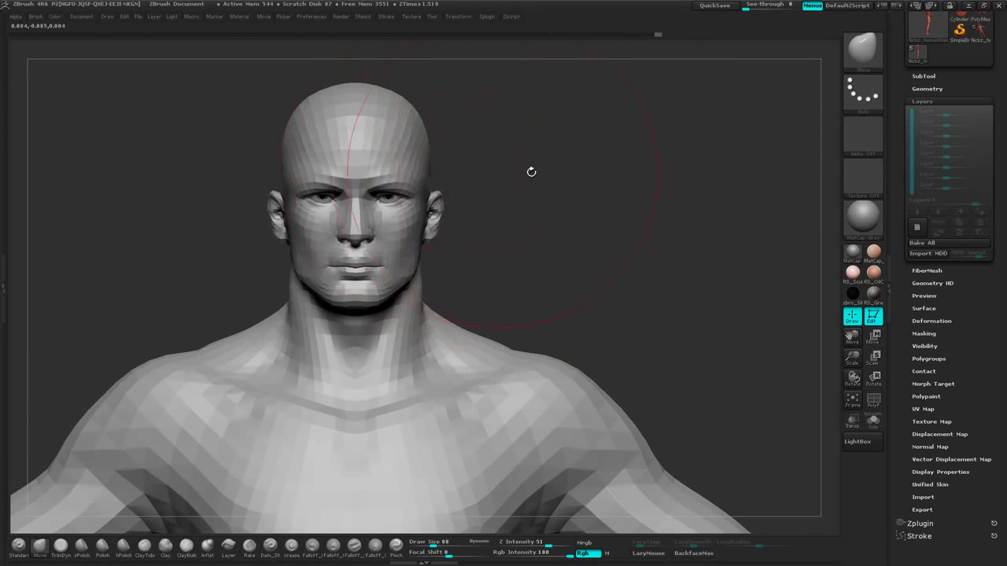
{"action": "left_click_drag", "start_coordinate": [532, 172], "coordinate": [429, 179]}
Refine the belly's front profile and the line of the forearms with the Move brush
{"action": "left_click_drag", "start_coordinate": [566, 200], "coordinate": [645, 173], "text": "alt"}
{"action": "left_click_drag", "start_coordinate": [657, 271], "coordinate": [555, 139], "text": "alt"}
{"action": "left_click_drag", "start_coordinate": [587, 269], "coordinate": [599, 143], "text": "alt"}
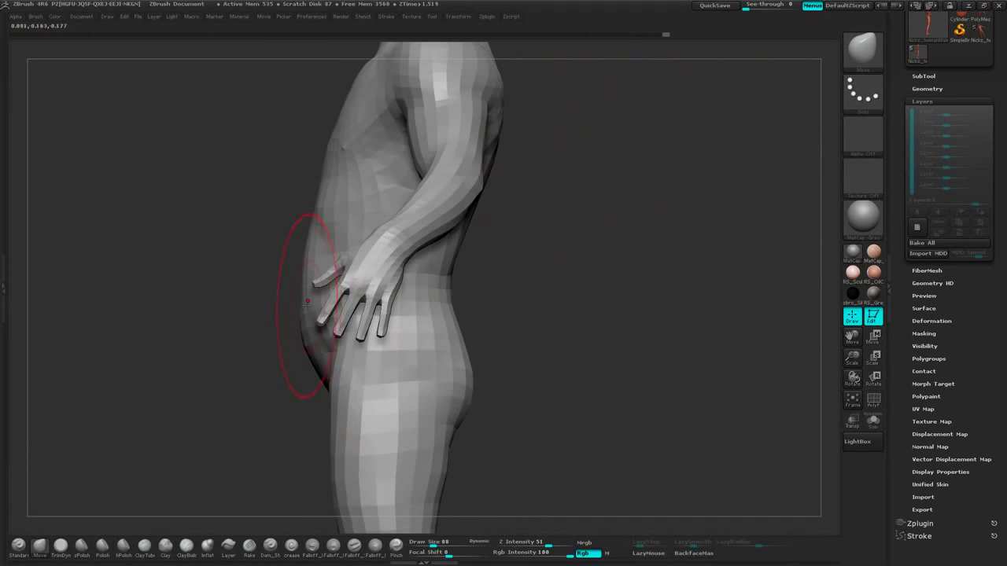
{"action": "left_click_drag", "start_coordinate": [529, 211], "coordinate": [531, 296]}
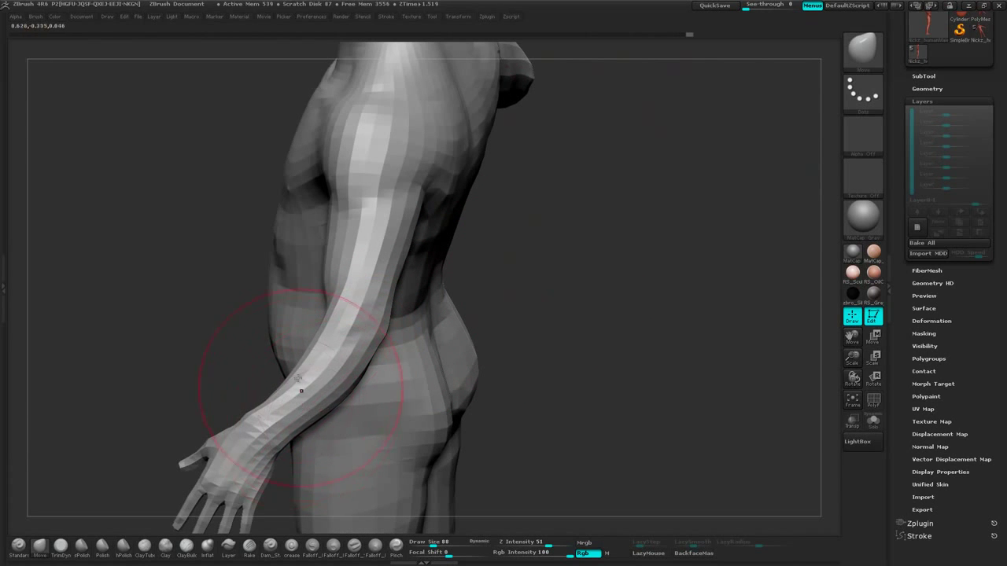
{"action": "left_click_drag", "start_coordinate": [527, 266], "coordinate": [587, 75]}
{"action": "left_click_drag", "start_coordinate": [484, 242], "coordinate": [508, 244]}
Shape the calves and lower-leg contours with the Move brush
{"action": "left_click_drag", "start_coordinate": [571, 291], "coordinate": [580, 190], "text": "alt"}
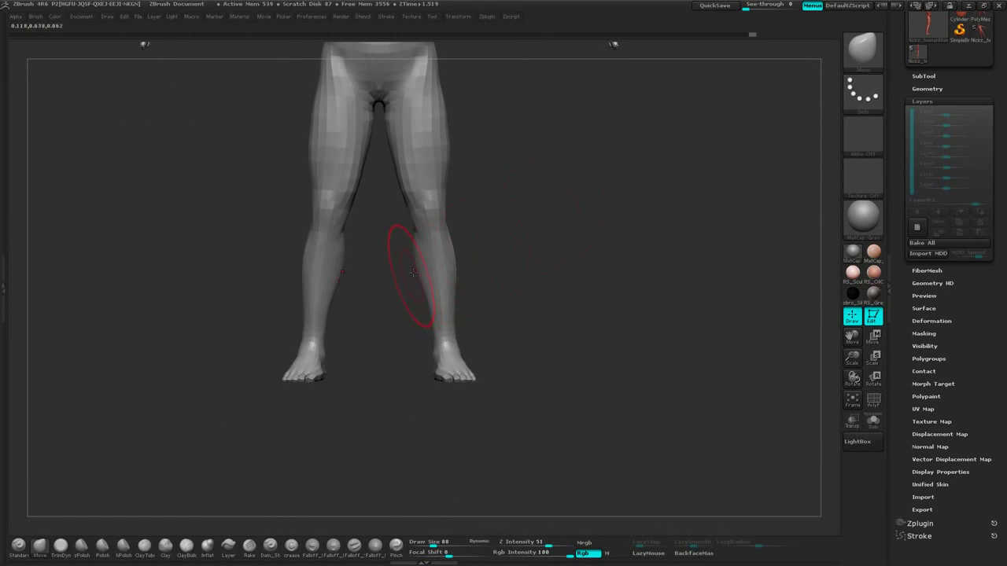
{"action": "left_click_drag", "start_coordinate": [578, 242], "coordinate": [504, 233]}
{"action": "left_click_drag", "start_coordinate": [568, 209], "coordinate": [418, 261]}
{"action": "left_click_drag", "start_coordinate": [561, 209], "coordinate": [668, 203]}
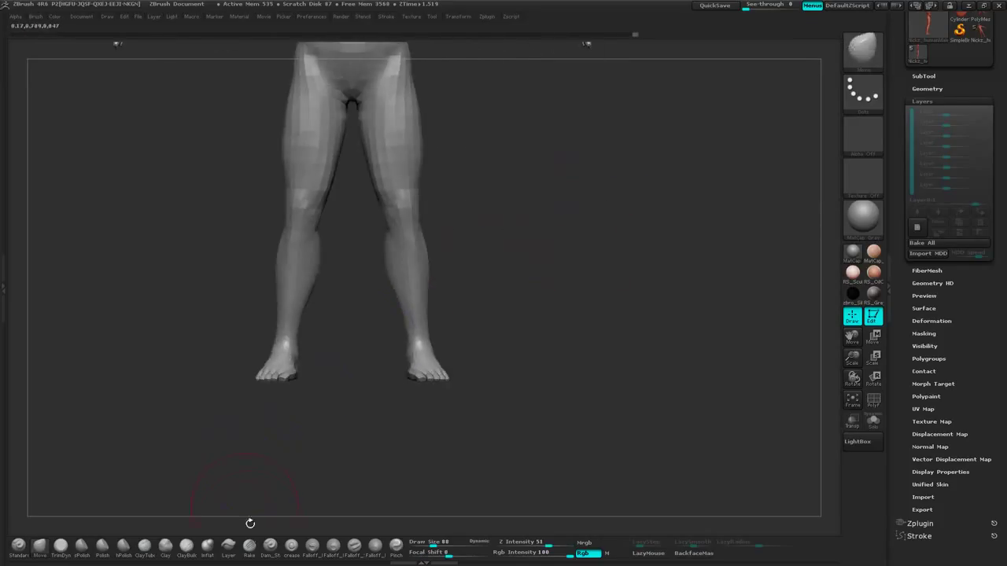
Switch to the Inflat brush with Z intensity 10 and add volume around the lower legs and ankles
{"action": "left_click", "coordinate": [208, 549]}
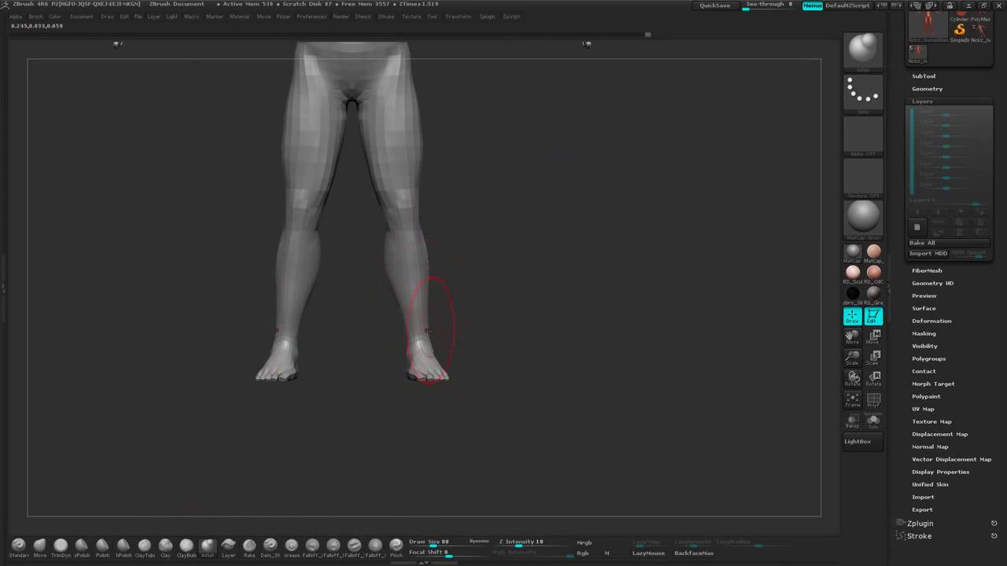
{"action": "left_click_drag", "start_coordinate": [504, 183], "coordinate": [523, 435], "text": "alt"}
{"action": "left_click_drag", "start_coordinate": [564, 148], "coordinate": [440, 195]}
{"action": "left_click_drag", "start_coordinate": [535, 148], "coordinate": [639, 165]}
Add volume to the back of the neck with the Inflat brush
{"action": "left_click_drag", "start_coordinate": [636, 130], "coordinate": [617, 225], "text": "alt"}
{"action": "left_click_drag", "start_coordinate": [618, 189], "coordinate": [535, 161]}
{"action": "left_click_drag", "start_coordinate": [551, 142], "coordinate": [603, 173], "text": "alt"}
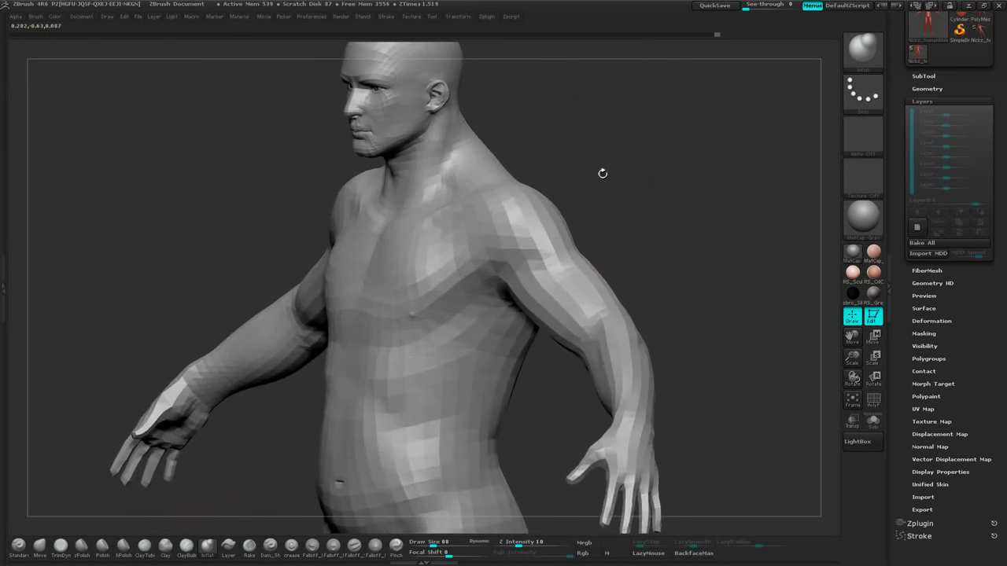
{"action": "left_click_drag", "start_coordinate": [598, 122], "coordinate": [620, 226], "text": "alt"}
{"action": "left_click_drag", "start_coordinate": [551, 223], "coordinate": [508, 209]}
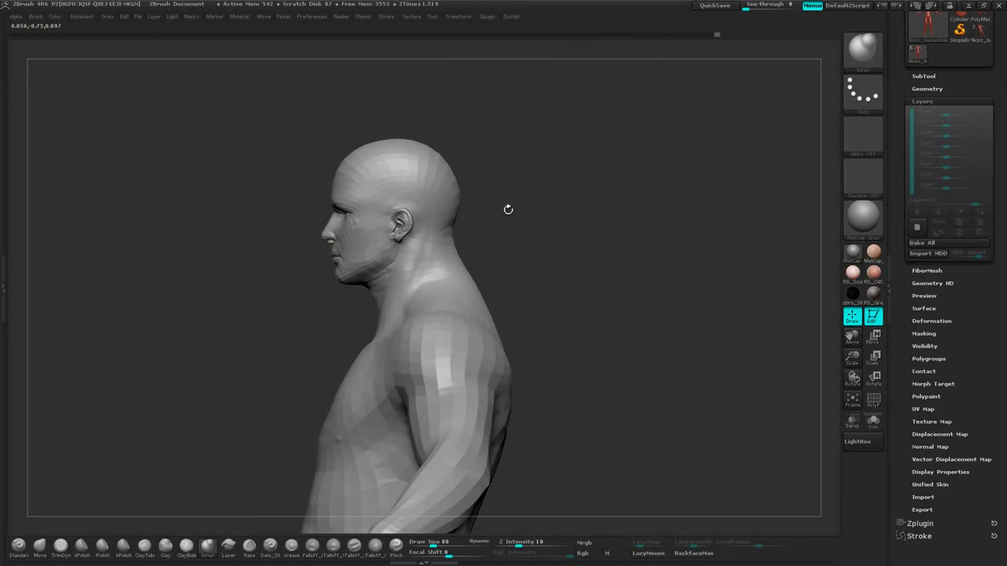
{"action": "left_click_drag", "start_coordinate": [454, 236], "coordinate": [470, 272]}
Build up volume on the rear shoulders and upper arms with the Inflat brush
{"action": "left_click_drag", "start_coordinate": [563, 206], "coordinate": [580, 227], "text": "alt"}
{"action": "left_click_drag", "start_coordinate": [569, 282], "coordinate": [571, 171], "text": "alt"}
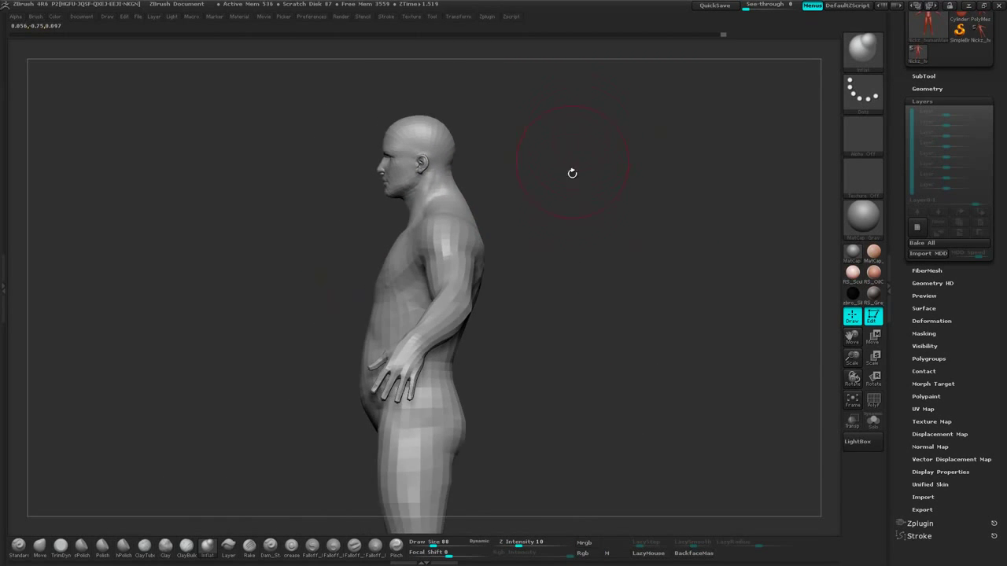
{"action": "left_click_drag", "start_coordinate": [594, 203], "coordinate": [544, 221], "text": "alt"}
{"action": "left_click_drag", "start_coordinate": [531, 181], "coordinate": [493, 204]}
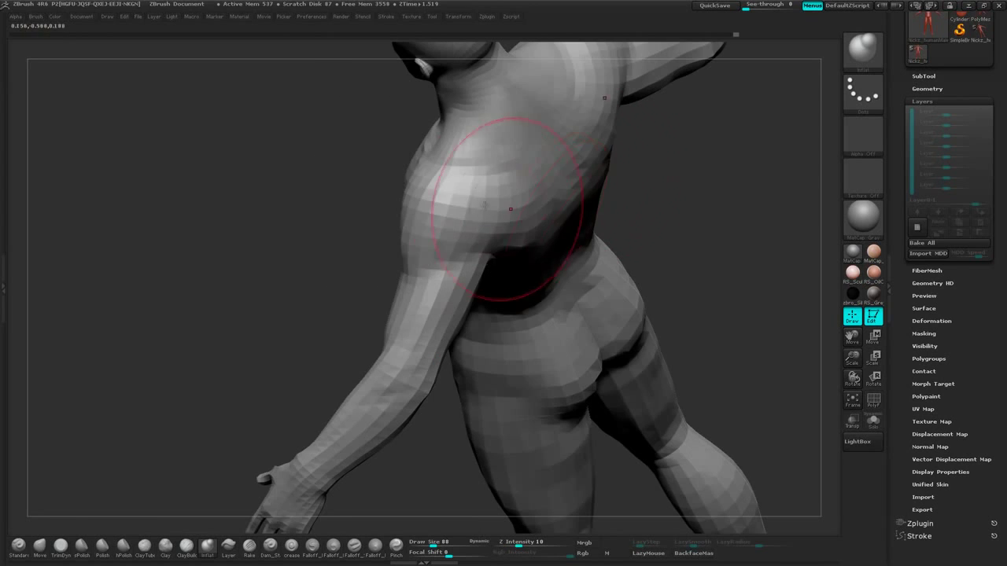
{"action": "left_click_drag", "start_coordinate": [668, 169], "coordinate": [720, 142]}
{"action": "left_click_drag", "start_coordinate": [426, 288], "coordinate": [427, 309]}
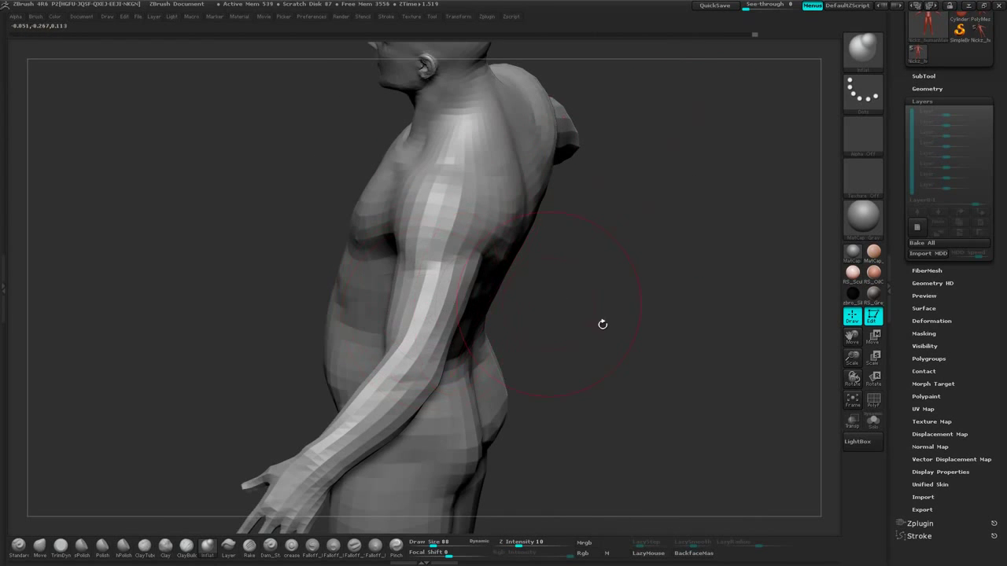
{"action": "mouse_move", "coordinate": [602, 324]}
{"action": "left_mouse_down", "text": "alt"}
{"action": "mouse_move", "coordinate": [616, 186]}
{"action": "mouse_move", "coordinate": [668, 177]}
{"action": "mouse_move", "coordinate": [527, 232]}
{"action": "left_mouse_up", "text": "alt"}
{"action": "left_click_drag", "start_coordinate": [454, 220], "coordinate": [446, 251]}
{"action": "left_click_drag", "start_coordinate": [462, 294], "coordinate": [544, 234]}
Thicken the hands around the wrist and thumb with the Inflat brush
{"action": "left_click_drag", "start_coordinate": [508, 265], "coordinate": [604, 213], "text": "alt"}
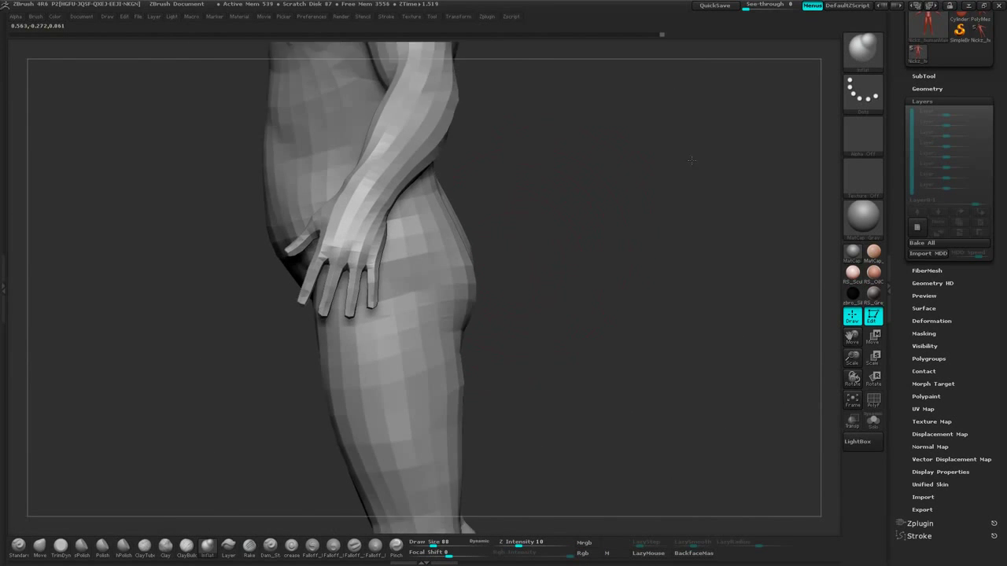
{"action": "left_click_drag", "start_coordinate": [472, 232], "coordinate": [513, 229]}
{"action": "left_click_drag", "start_coordinate": [429, 272], "coordinate": [427, 281]}
{"action": "mouse_move", "coordinate": [549, 233]}
{"action": "left_mouse_down"}
{"action": "mouse_move", "coordinate": [500, 228]}
{"action": "mouse_move", "coordinate": [568, 219]}
{"action": "left_mouse_up"}
{"action": "left_click_drag", "start_coordinate": [407, 199], "coordinate": [405, 204]}
{"action": "left_click_drag", "start_coordinate": [550, 171], "coordinate": [539, 173]}
{"action": "left_click_drag", "start_coordinate": [404, 207], "coordinate": [404, 210]}
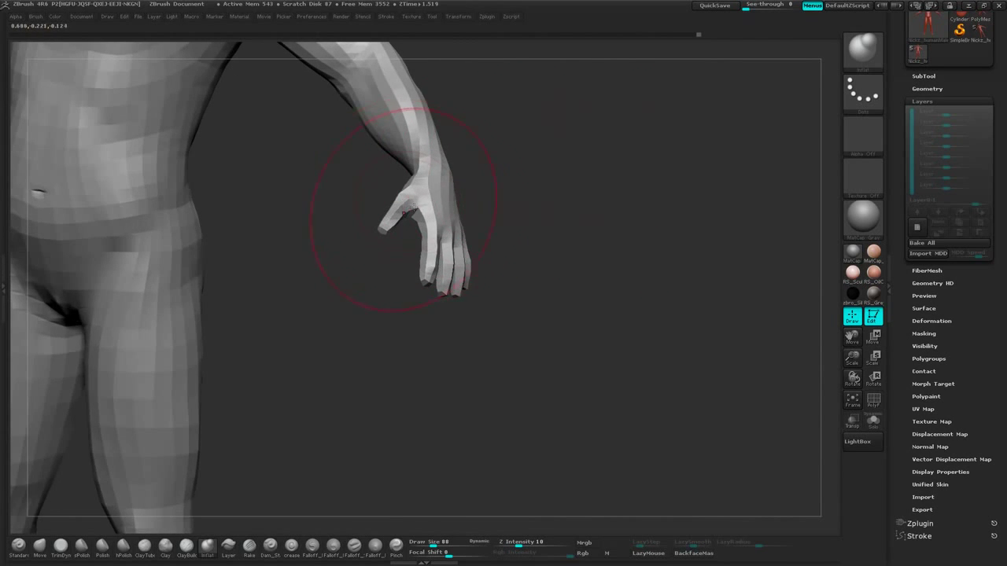
Refine the volume of the fingers and the outer edge of the hands with the Inflat brush
{"action": "left_click_drag", "start_coordinate": [558, 176], "coordinate": [521, 186]}
{"action": "left_click_drag", "start_coordinate": [618, 200], "coordinate": [625, 240]}
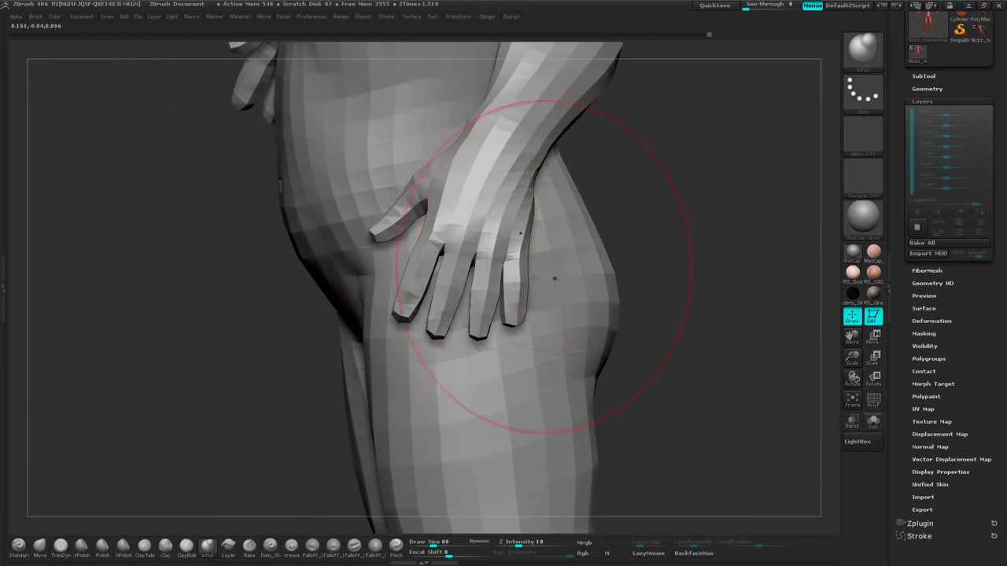
{"action": "mouse_move", "coordinate": [514, 285]}
{"action": "left_mouse_down", "text": "shift"}
{"action": "mouse_move", "coordinate": [461, 301]}
{"action": "mouse_move", "coordinate": [481, 275]}
{"action": "left_mouse_up", "text": "shift"}
{"action": "mouse_move", "coordinate": [636, 253]}
{"action": "left_mouse_down", "text": "alt"}
{"action": "mouse_move", "coordinate": [640, 217]}
{"action": "mouse_move", "coordinate": [659, 207]}
{"action": "mouse_move", "coordinate": [639, 269]}
{"action": "left_mouse_up", "text": "alt"}
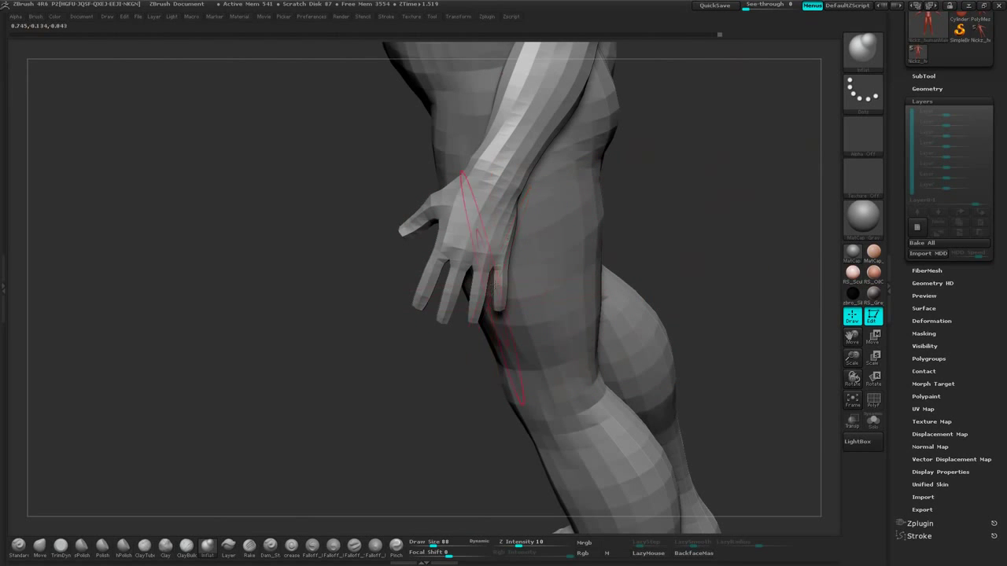
{"action": "left_click_drag", "start_coordinate": [683, 214], "coordinate": [526, 267]}
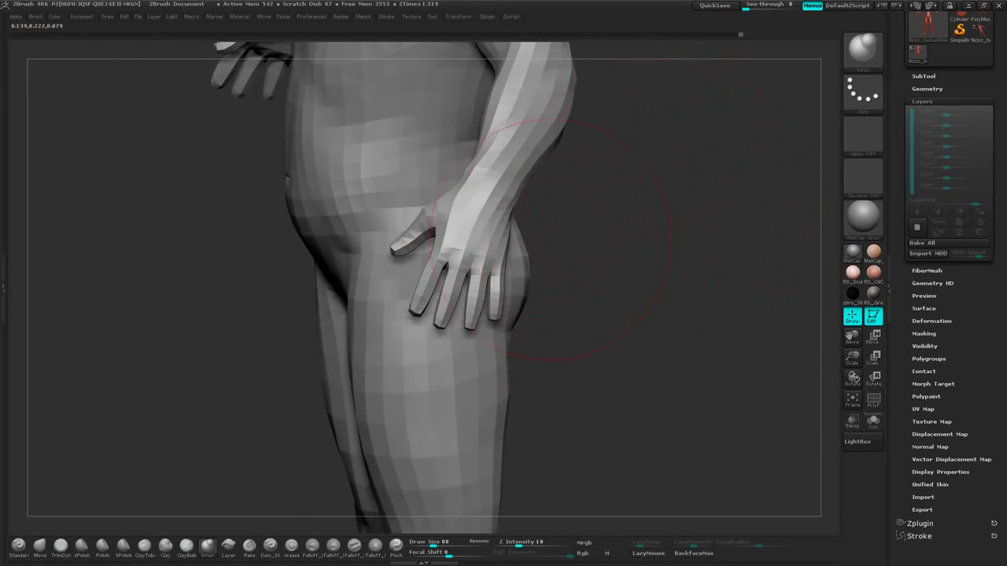
{"action": "left_click_drag", "start_coordinate": [649, 193], "coordinate": [582, 150], "text": "shift"}
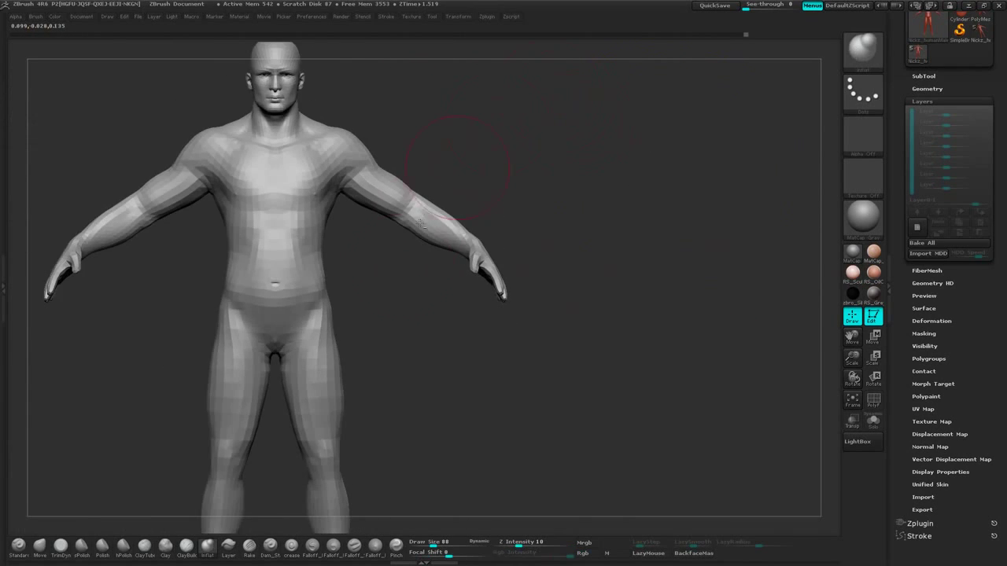
Add volume to the upper arms and the abdomen with the Inflat brush
{"action": "mouse_move", "coordinate": [506, 235]}
{"action": "left_mouse_down", "text": "alt"}
{"action": "mouse_move", "coordinate": [641, 150]}
{"action": "mouse_move", "coordinate": [669, 164]}
{"action": "mouse_move", "coordinate": [558, 250]}
{"action": "mouse_move", "coordinate": [578, 256]}
{"action": "mouse_move", "coordinate": [533, 324]}
{"action": "left_mouse_up", "text": "alt"}
{"action": "left_click_drag", "start_coordinate": [670, 108], "coordinate": [602, 206], "text": "alt"}
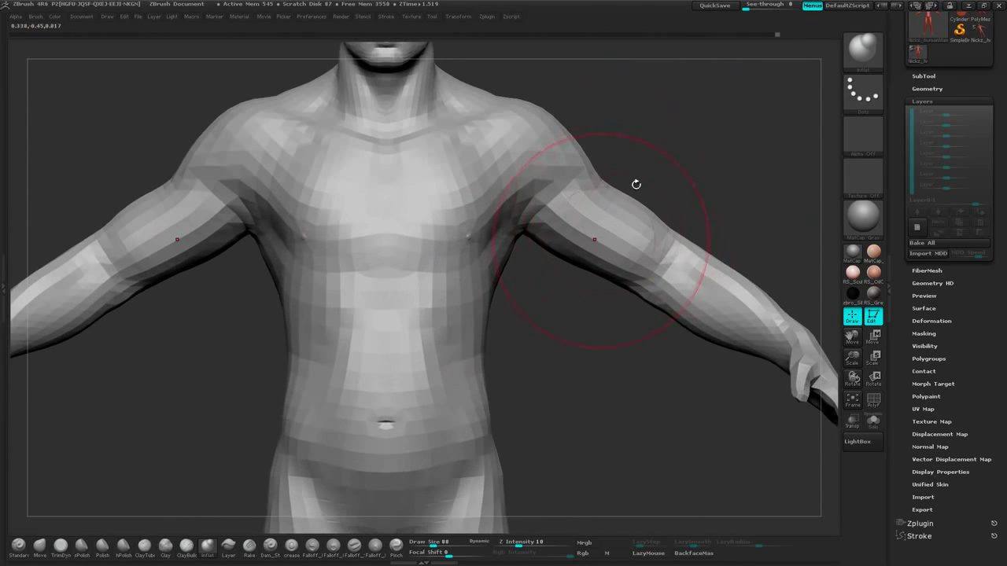
{"action": "mouse_move", "coordinate": [705, 112]}
{"action": "left_mouse_down", "text": "alt"}
{"action": "mouse_move", "coordinate": [697, 150]}
{"action": "mouse_move", "coordinate": [657, 148]}
{"action": "mouse_move", "coordinate": [684, 41]}
{"action": "mouse_move", "coordinate": [664, 49]}
{"action": "left_mouse_up", "text": "alt"}
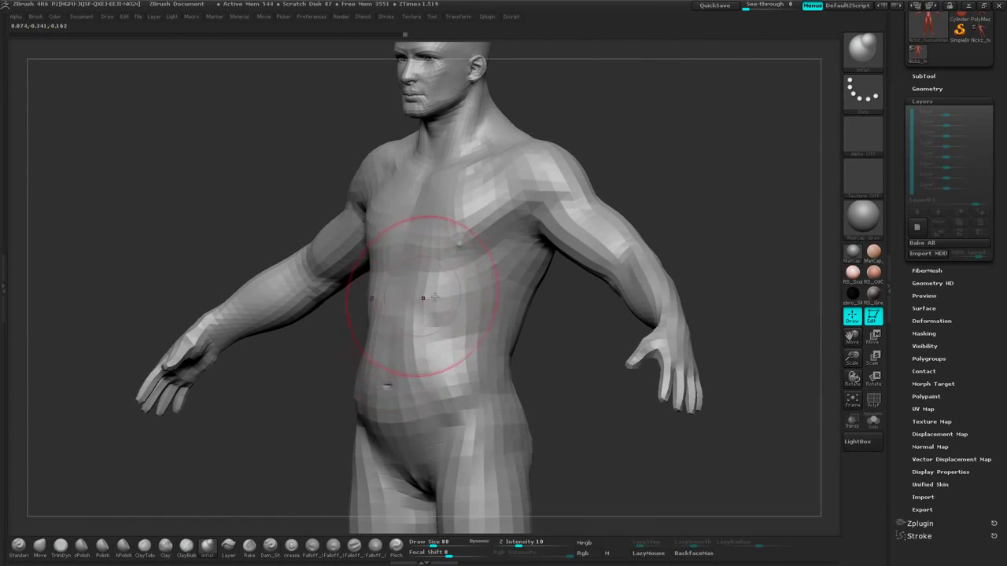
{"action": "left_click_drag", "start_coordinate": [663, 148], "coordinate": [714, 150]}
Add volume to the groin and upper inner thighs with the Inflat brush
{"action": "left_click_drag", "start_coordinate": [668, 120], "coordinate": [614, 94], "text": "alt"}
{"action": "left_click_drag", "start_coordinate": [644, 257], "coordinate": [679, 107], "text": "alt"}
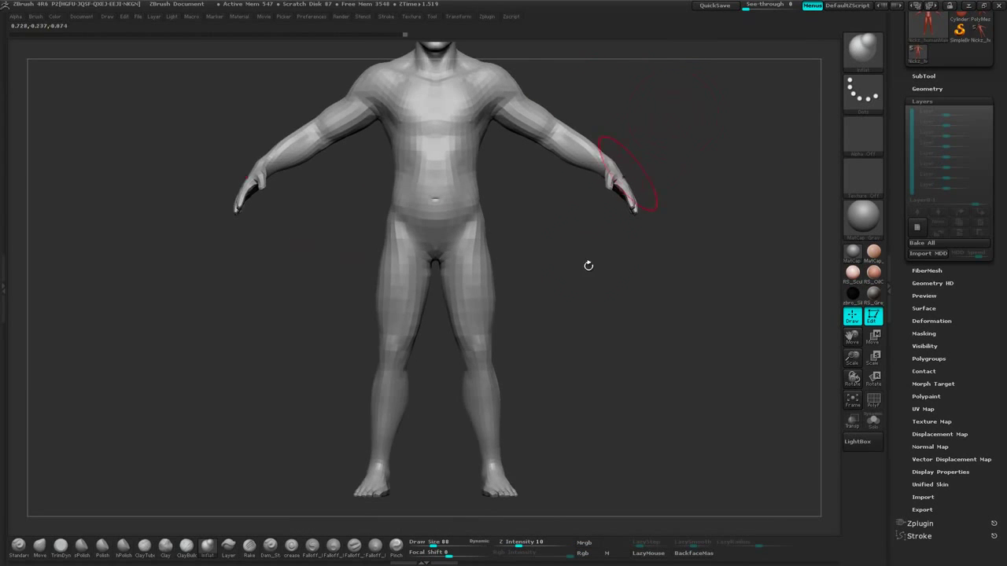
{"action": "mouse_move", "coordinate": [590, 315]}
{"action": "left_mouse_down", "text": "alt"}
{"action": "mouse_move", "coordinate": [594, 208]}
{"action": "mouse_move", "coordinate": [583, 301]}
{"action": "left_mouse_up", "text": "alt"}
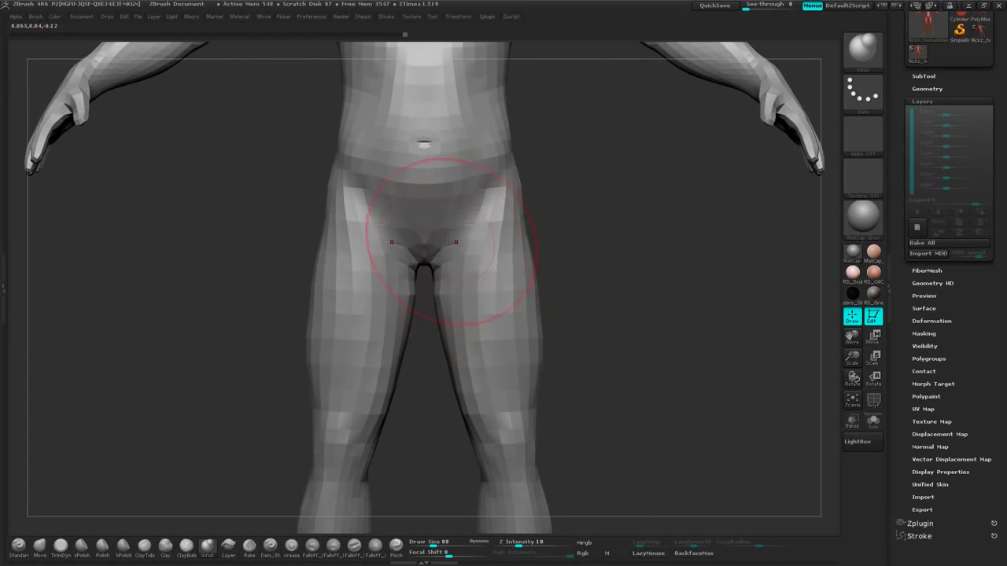
Refine the volume of the hips and torso with the Inflat brush at draw size 46
{"action": "key", "text": "space"}
{"action": "mouse_move", "coordinate": [616, 209]}
{"action": "left_mouse_down"}
{"action": "mouse_move", "coordinate": [614, 236]}
{"action": "mouse_move", "coordinate": [608, 212]}
{"action": "left_mouse_up"}
{"action": "mouse_move", "coordinate": [605, 162]}
{"action": "left_mouse_down"}
{"action": "mouse_move", "coordinate": [565, 169]}
{"action": "mouse_move", "coordinate": [588, 184]}
{"action": "mouse_move", "coordinate": [621, 182]}
{"action": "mouse_move", "coordinate": [550, 221]}
{"action": "mouse_move", "coordinate": [598, 136]}
{"action": "left_mouse_up"}
{"action": "left_click_drag", "start_coordinate": [691, 141], "coordinate": [669, 247], "text": "alt"}
{"action": "left_click_drag", "start_coordinate": [584, 299], "coordinate": [573, 393], "text": "alt"}
{"action": "left_click_drag", "start_coordinate": [737, 151], "coordinate": [582, 79]}
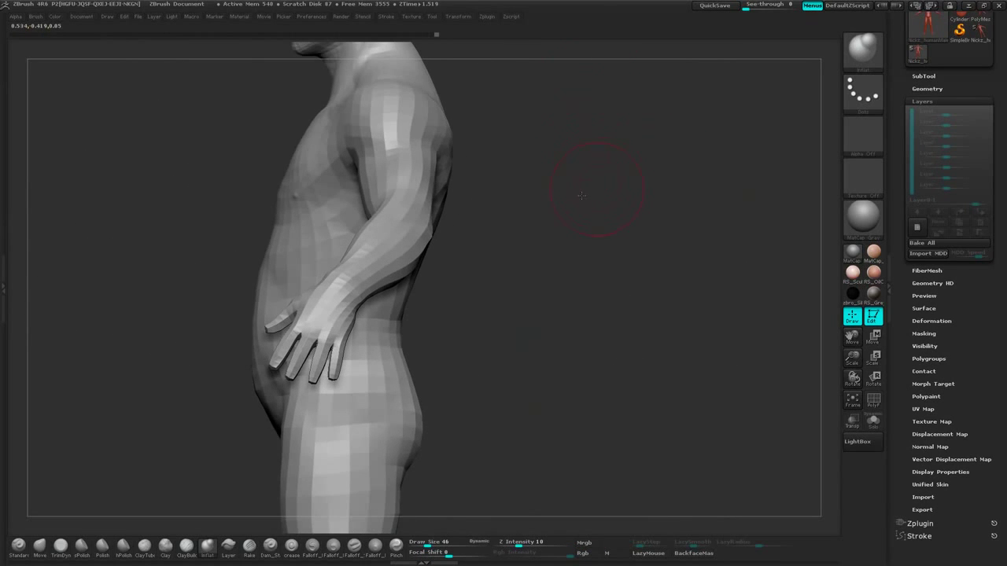
Add volume to the buttocks and the back of the hips with the Inflat brush
{"action": "left_click_drag", "start_coordinate": [582, 195], "coordinate": [576, 162], "text": "alt"}
{"action": "left_click_drag", "start_coordinate": [546, 321], "coordinate": [628, 210], "text": "alt"}
{"action": "mouse_move", "coordinate": [609, 275]}
{"action": "left_mouse_down", "text": "alt"}
{"action": "mouse_move", "coordinate": [597, 325]}
{"action": "mouse_move", "coordinate": [652, 190]}
{"action": "mouse_move", "coordinate": [608, 182]}
{"action": "mouse_move", "coordinate": [622, 260]}
{"action": "left_mouse_up", "text": "alt"}
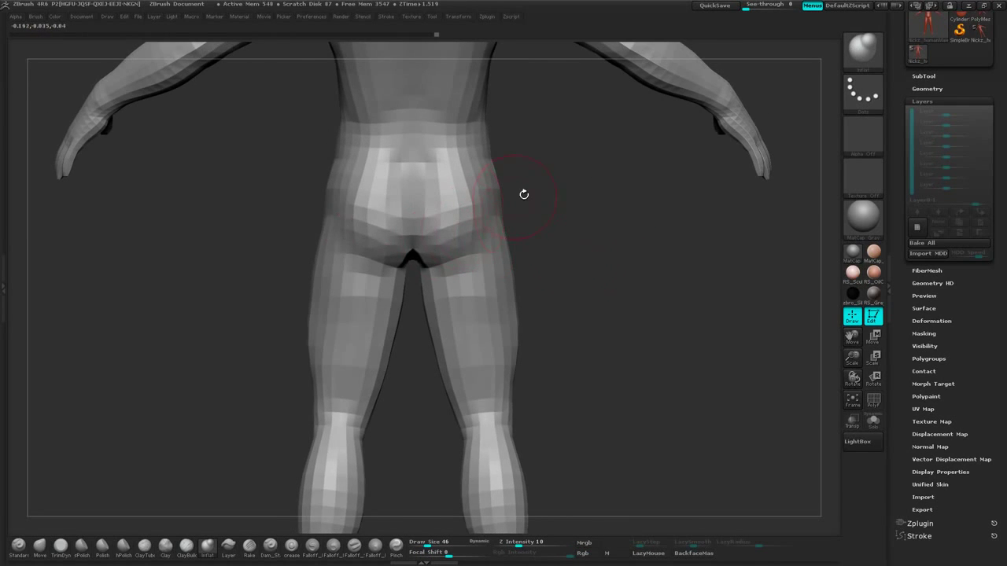
{"action": "left_click_drag", "start_coordinate": [525, 200], "coordinate": [617, 193], "text": "alt"}
{"action": "mouse_move", "coordinate": [600, 234]}
{"action": "left_mouse_down", "text": "alt"}
{"action": "mouse_move", "coordinate": [591, 207]}
{"action": "mouse_move", "coordinate": [566, 245]}
{"action": "mouse_move", "coordinate": [601, 248]}
{"action": "left_mouse_up", "text": "alt"}
{"action": "left_click_drag", "start_coordinate": [662, 189], "coordinate": [665, 227], "text": "alt"}
{"action": "left_click_drag", "start_coordinate": [679, 163], "coordinate": [711, 157], "text": "shift"}
{"action": "left_click_drag", "start_coordinate": [671, 89], "coordinate": [511, 291], "text": "alt"}
Reshape the neck, shoulders and upper back from behind with the Move brush
{"action": "left_click", "coordinate": [40, 546]}
{"action": "left_click_drag", "start_coordinate": [518, 69], "coordinate": [515, 199], "text": "alt"}
{"action": "mouse_move", "coordinate": [621, 165]}
{"action": "left_mouse_down"}
{"action": "mouse_move", "coordinate": [555, 162]}
{"action": "mouse_move", "coordinate": [474, 197]}
{"action": "mouse_move", "coordinate": [603, 165]}
{"action": "mouse_move", "coordinate": [555, 226]}
{"action": "left_mouse_up"}
{"action": "left_click_drag", "start_coordinate": [636, 172], "coordinate": [599, 189]}
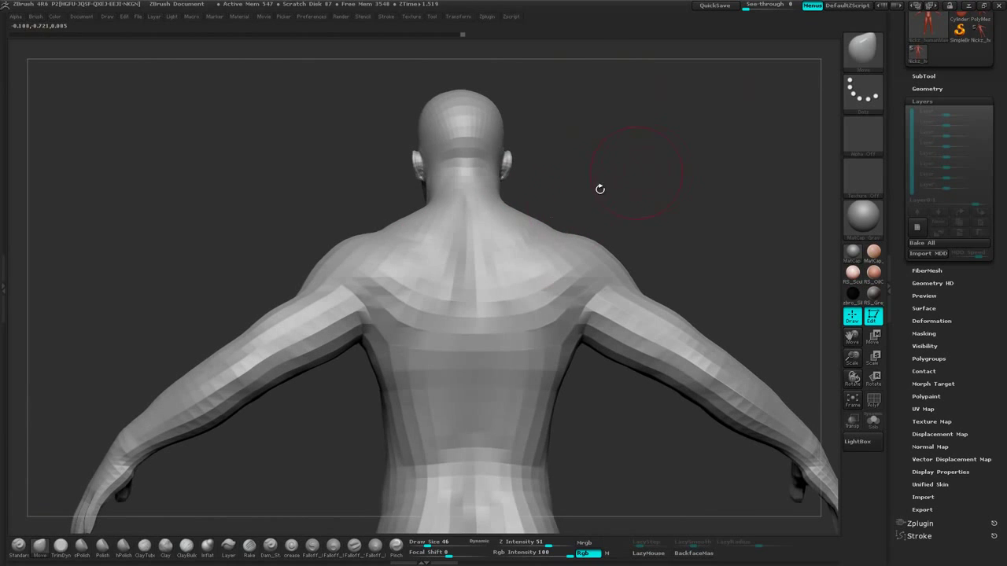
{"action": "left_click_drag", "start_coordinate": [668, 161], "coordinate": [544, 214]}
{"action": "mouse_move", "coordinate": [602, 194]}
{"action": "left_mouse_down"}
{"action": "mouse_move", "coordinate": [678, 179]}
{"action": "mouse_move", "coordinate": [650, 178]}
{"action": "left_mouse_up"}
{"action": "left_click_drag", "start_coordinate": [555, 251], "coordinate": [627, 208]}
Adjust the back below the shoulder blades with the Move brush at draw size 69
{"action": "key", "text": "space"}
{"action": "mouse_move", "coordinate": [606, 200]}
{"action": "left_mouse_down"}
{"action": "mouse_move", "coordinate": [627, 188]}
{"action": "mouse_move", "coordinate": [598, 187]}
{"action": "mouse_move", "coordinate": [595, 217]}
{"action": "left_mouse_up"}
{"action": "left_click_drag", "start_coordinate": [578, 221], "coordinate": [513, 244]}
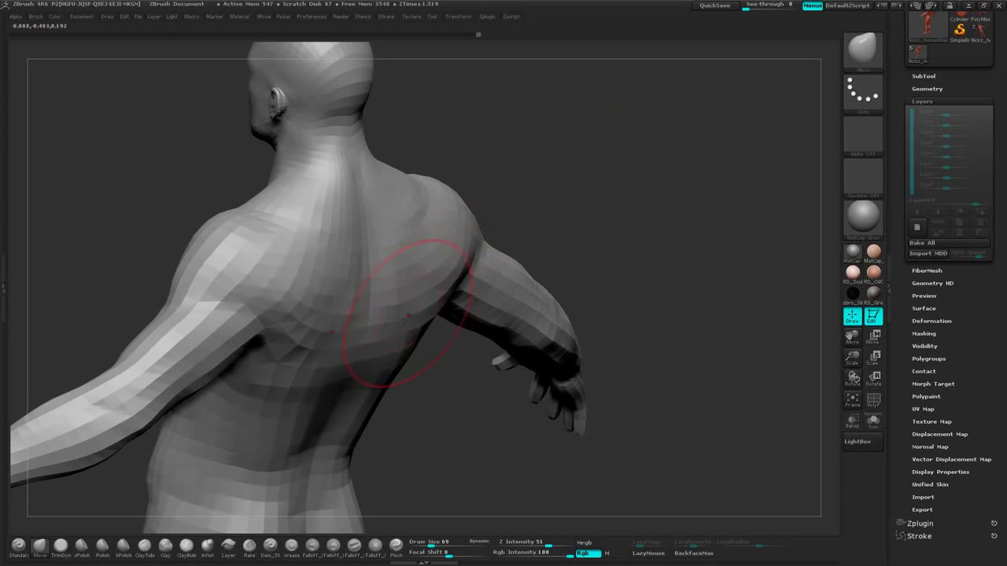
Pull the sides of the waist and hips slightly outward from behind with the Move brush
{"action": "left_click_drag", "start_coordinate": [618, 189], "coordinate": [567, 139], "text": "shift"}
{"action": "left_click_drag", "start_coordinate": [595, 308], "coordinate": [622, 181], "text": "alt"}
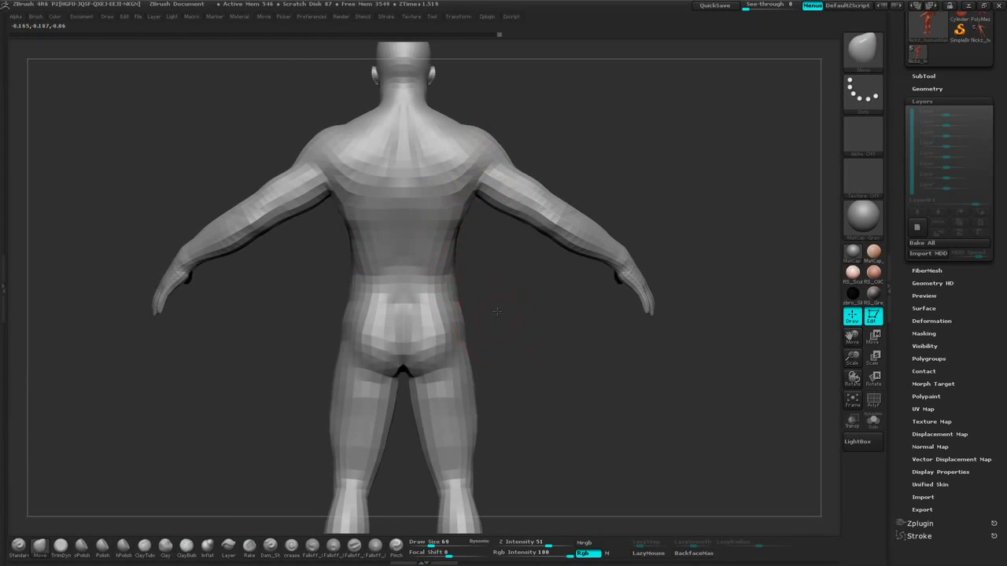
{"action": "left_click_drag", "start_coordinate": [497, 312], "coordinate": [480, 287], "text": "alt"}
{"action": "left_click_drag", "start_coordinate": [453, 245], "coordinate": [457, 245]}
{"action": "left_click_drag", "start_coordinate": [446, 289], "coordinate": [454, 293]}
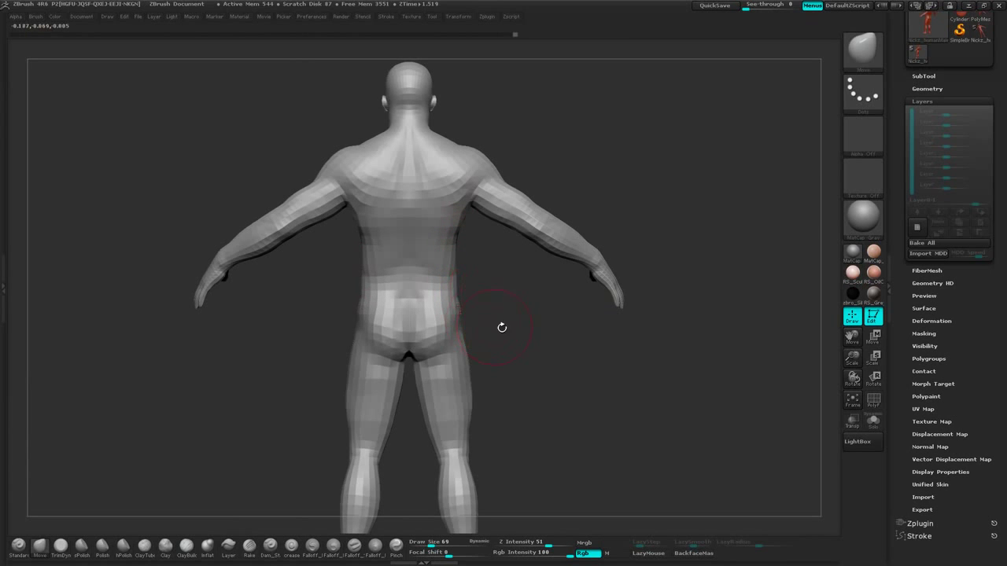
{"action": "mouse_move", "coordinate": [502, 327]}
{"action": "left_mouse_down", "text": "alt"}
{"action": "mouse_move", "coordinate": [528, 275]}
{"action": "mouse_move", "coordinate": [538, 276]}
{"action": "mouse_move", "coordinate": [519, 259]}
{"action": "mouse_move", "coordinate": [612, 282]}
{"action": "mouse_move", "coordinate": [695, 177]}
{"action": "mouse_move", "coordinate": [666, 149]}
{"action": "mouse_move", "coordinate": [679, 178]}
{"action": "mouse_move", "coordinate": [528, 151]}
{"action": "mouse_move", "coordinate": [566, 220]}
{"action": "left_mouse_up", "text": "alt"}
Reshape the upper arms and forearms with the Move brush at draw size 110
{"action": "key", "text": "space"}
{"action": "mouse_move", "coordinate": [596, 163]}
{"action": "left_mouse_down"}
{"action": "mouse_move", "coordinate": [616, 148]}
{"action": "mouse_move", "coordinate": [560, 157]}
{"action": "mouse_move", "coordinate": [645, 160]}
{"action": "left_mouse_up"}
{"action": "left_click_drag", "start_coordinate": [519, 189], "coordinate": [525, 193]}
{"action": "left_click_drag", "start_coordinate": [616, 158], "coordinate": [659, 170]}
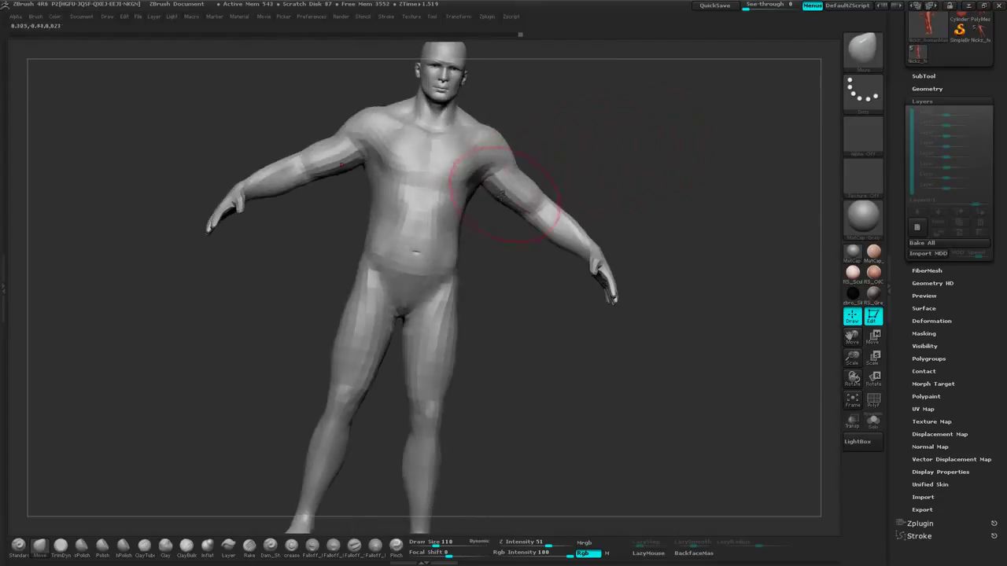
{"action": "left_click_drag", "start_coordinate": [512, 198], "coordinate": [517, 206]}
{"action": "left_click_drag", "start_coordinate": [554, 233], "coordinate": [559, 238]}
{"action": "left_click_drag", "start_coordinate": [673, 178], "coordinate": [686, 186]}
Adjust the hips and overall silhouette of the full figure with the Move brush
{"action": "left_click_drag", "start_coordinate": [665, 170], "coordinate": [623, 130], "text": "alt"}
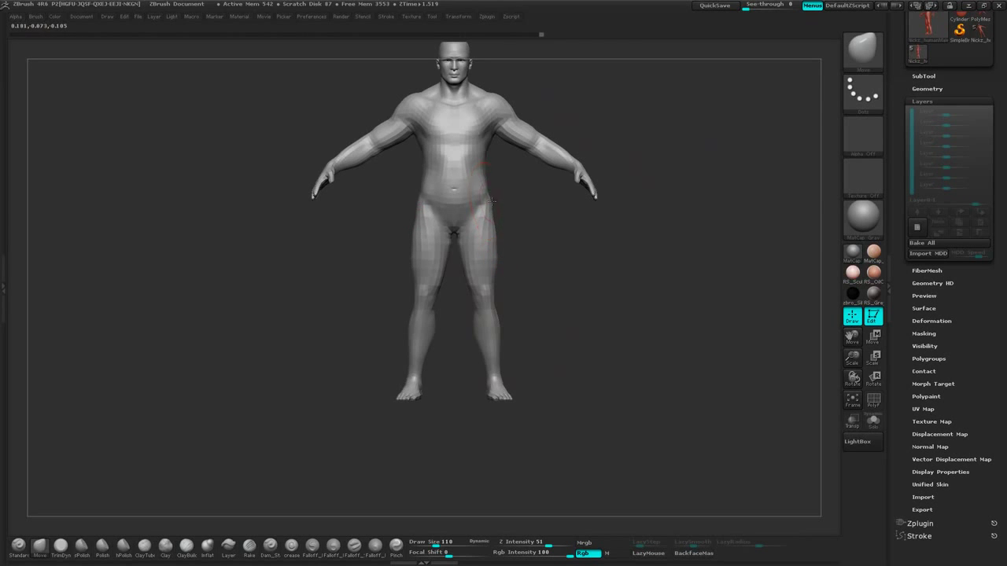
{"action": "mouse_move", "coordinate": [508, 185]}
{"action": "left_mouse_down", "text": "alt"}
{"action": "mouse_move", "coordinate": [521, 212]}
{"action": "mouse_move", "coordinate": [520, 253]}
{"action": "mouse_move", "coordinate": [485, 233]}
{"action": "left_mouse_up", "text": "alt"}
{"action": "left_click_drag", "start_coordinate": [676, 191], "coordinate": [606, 180]}
{"action": "mouse_move", "coordinate": [690, 149]}
{"action": "left_mouse_down", "text": "alt"}
{"action": "mouse_move", "coordinate": [645, 151]}
{"action": "mouse_move", "coordinate": [653, 178]}
{"action": "mouse_move", "coordinate": [665, 171]}
{"action": "mouse_move", "coordinate": [647, 173]}
{"action": "mouse_move", "coordinate": [671, 175]}
{"action": "mouse_move", "coordinate": [662, 179]}
{"action": "left_mouse_up", "text": "alt"}
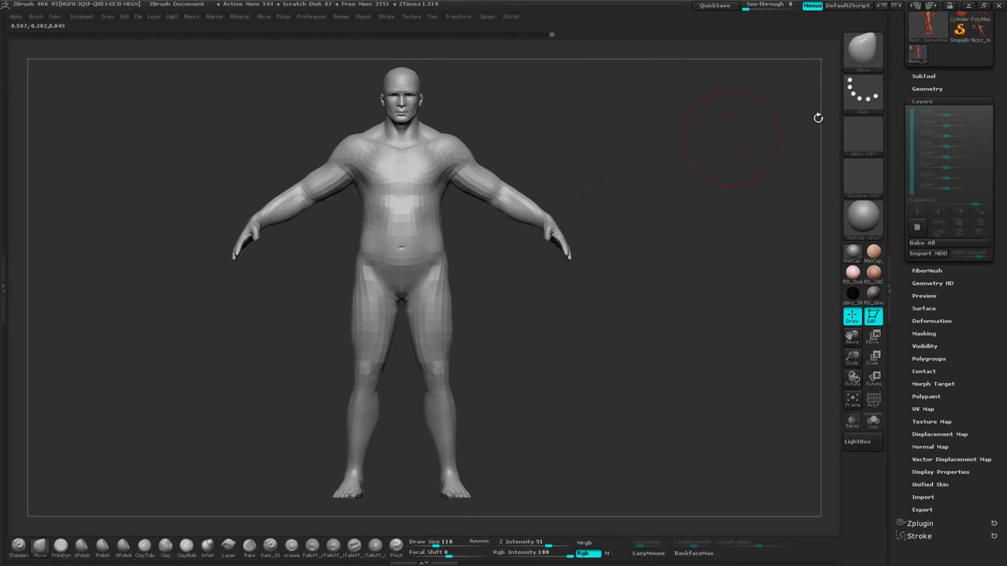
Hide the tool palettes to enlarge the canvas and set the Move brush's draw size to 49
{"action": "left_click", "coordinate": [889, 271]}
{"action": "left_click_drag", "start_coordinate": [722, 199], "coordinate": [713, 267], "text": "alt"}
{"action": "left_click_drag", "start_coordinate": [756, 119], "coordinate": [744, 220], "text": "alt"}
{"action": "left_click_drag", "start_coordinate": [703, 154], "coordinate": [687, 284], "text": "alt"}
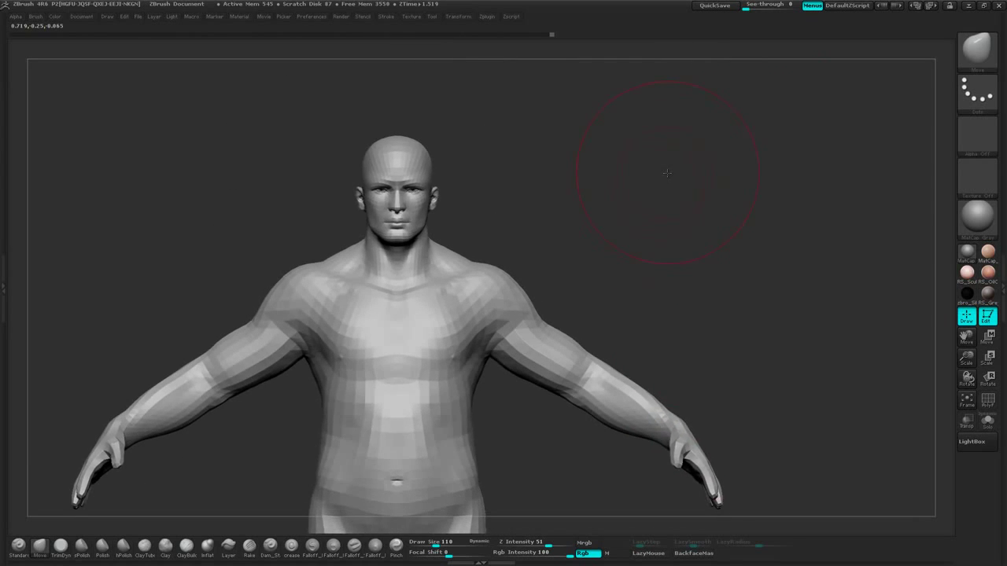
{"action": "left_click_drag", "start_coordinate": [665, 171], "coordinate": [661, 244], "text": "alt"}
{"action": "left_click_drag", "start_coordinate": [635, 101], "coordinate": [696, 230], "text": "alt"}
{"action": "mouse_move", "coordinate": [636, 178]}
{"action": "left_mouse_down"}
{"action": "mouse_move", "coordinate": [548, 171]}
{"action": "mouse_move", "coordinate": [562, 220]}
{"action": "left_mouse_up"}
{"action": "key", "text": "space"}
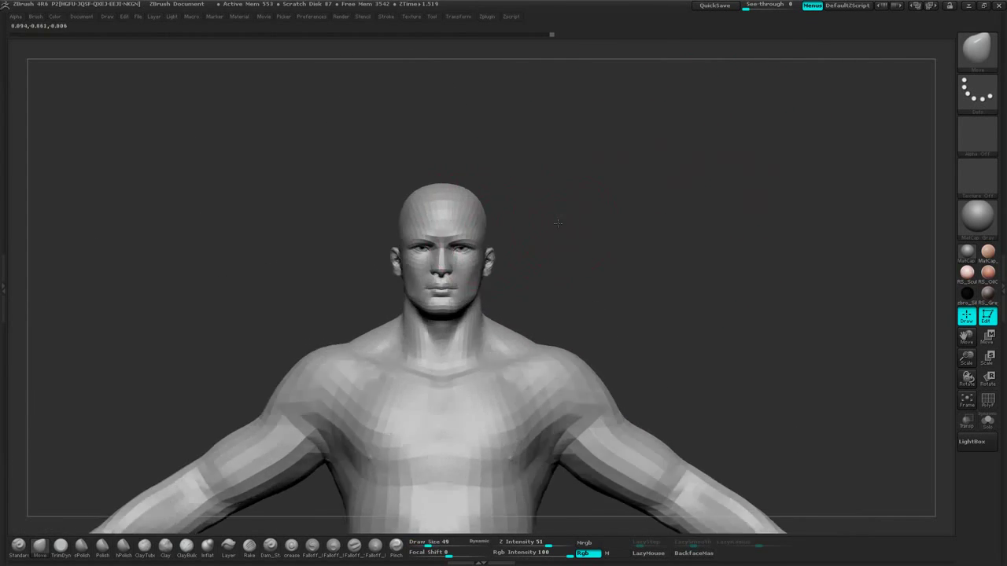
{"action": "left_click_drag", "start_coordinate": [648, 174], "coordinate": [670, 76], "text": "alt"}
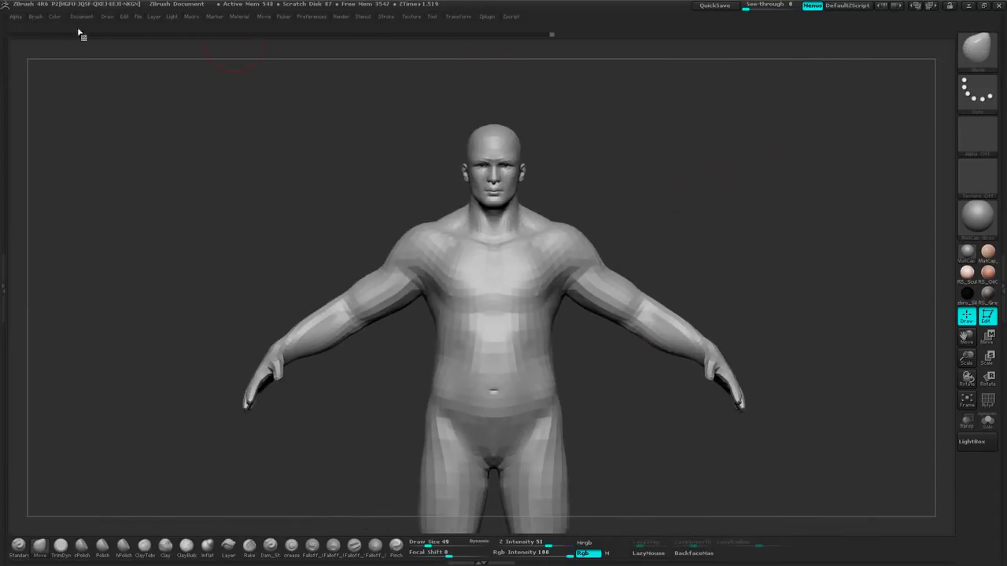
Turn off the Pro size constraint and create a new, empty document
{"action": "mouse_move", "coordinate": [82, 19]}
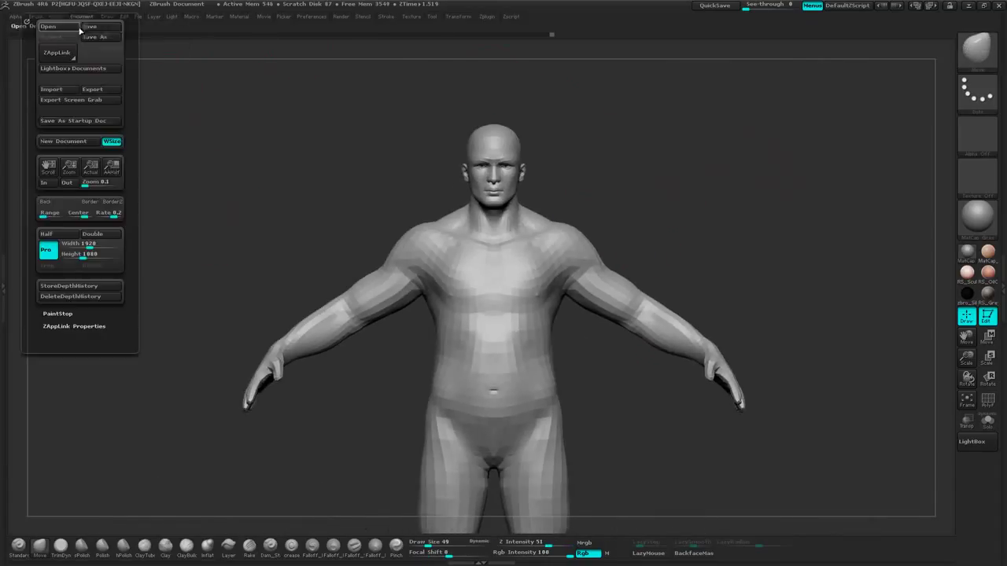
{"action": "left_click_drag", "start_coordinate": [133, 217], "coordinate": [131, 199]}
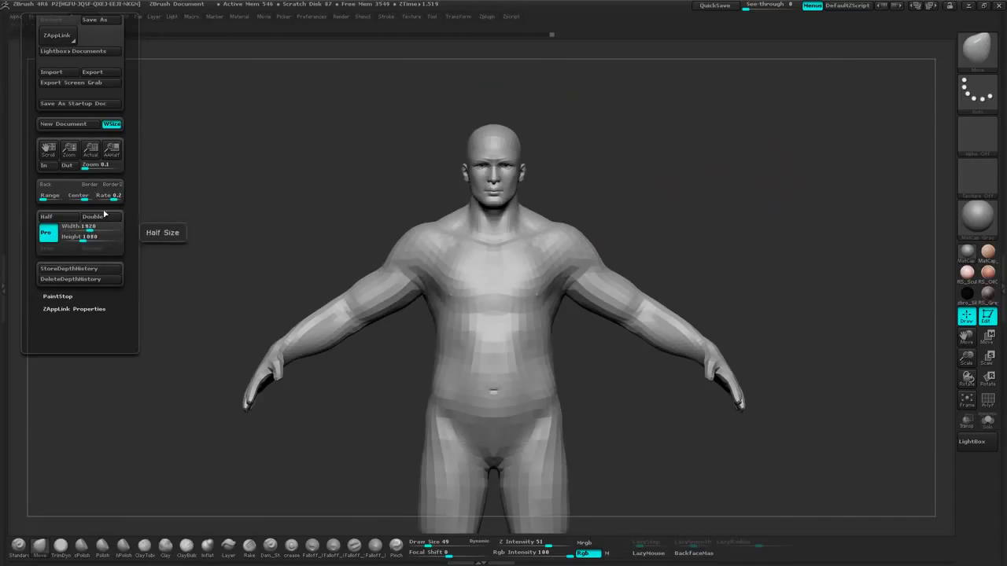
{"action": "left_click", "coordinate": [53, 234]}
{"action": "left_click", "coordinate": [71, 125]}
{"action": "left_click", "coordinate": [541, 324]}
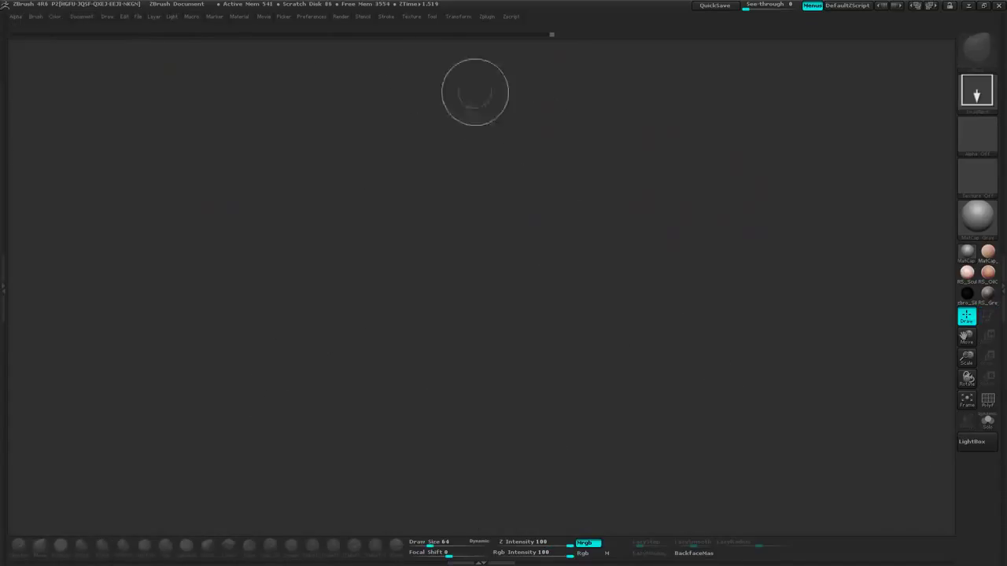
Resize the document to a width of 2000 and a height of 3500
{"action": "left_click", "coordinate": [81, 17]}
{"action": "left_click", "coordinate": [131, 254]}
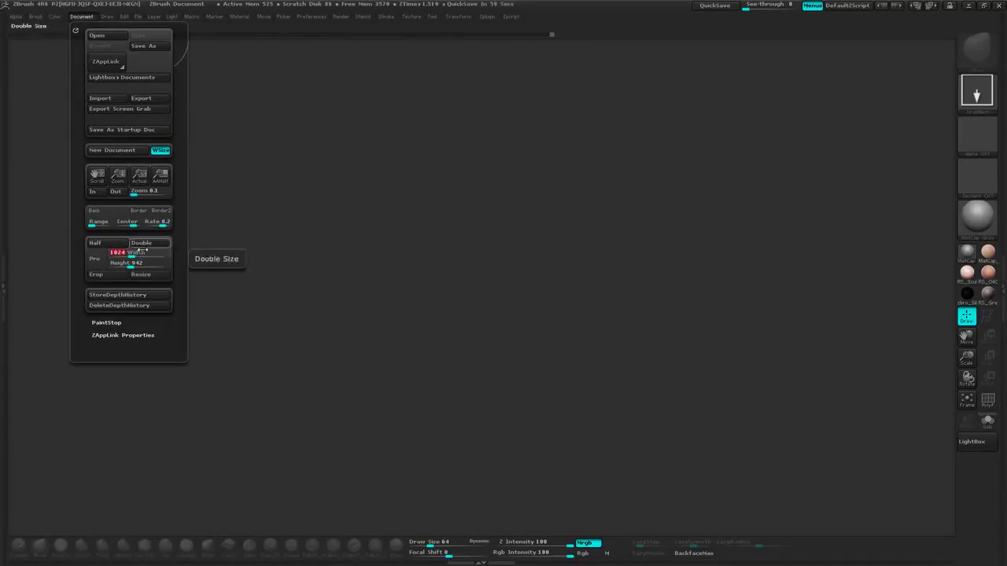
{"action": "left_click", "coordinate": [140, 264]}
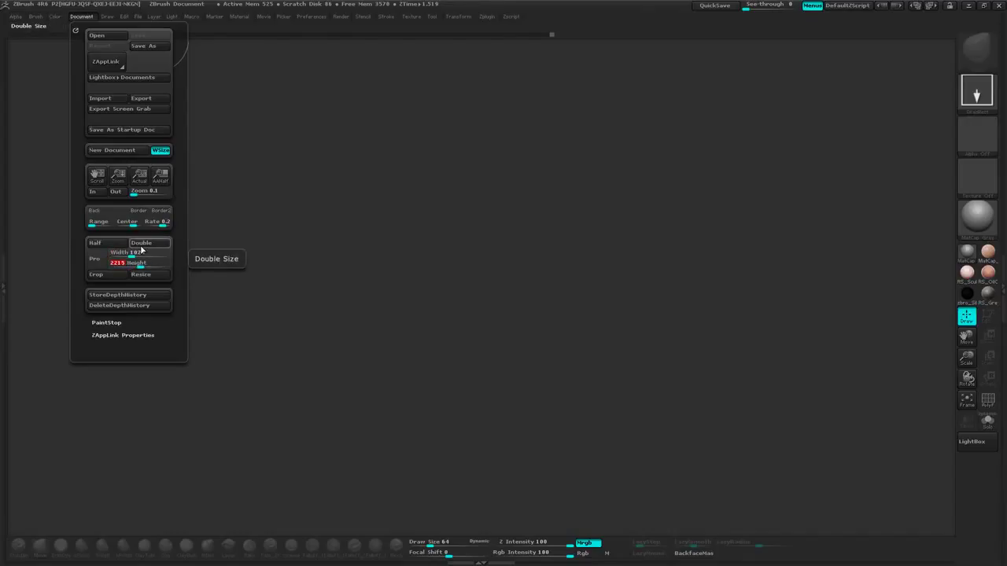
{"action": "key", "text": "BackSpace"}
{"action": "left_click", "coordinate": [145, 253]}
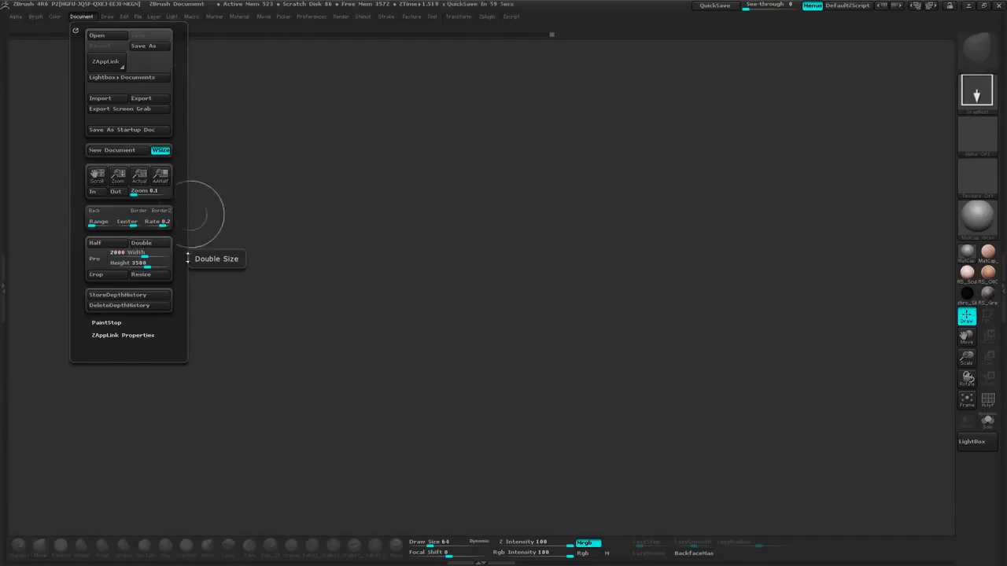
{"action": "left_click_drag", "start_coordinate": [182, 246], "coordinate": [181, 237]}
{"action": "left_click", "coordinate": [145, 268]}
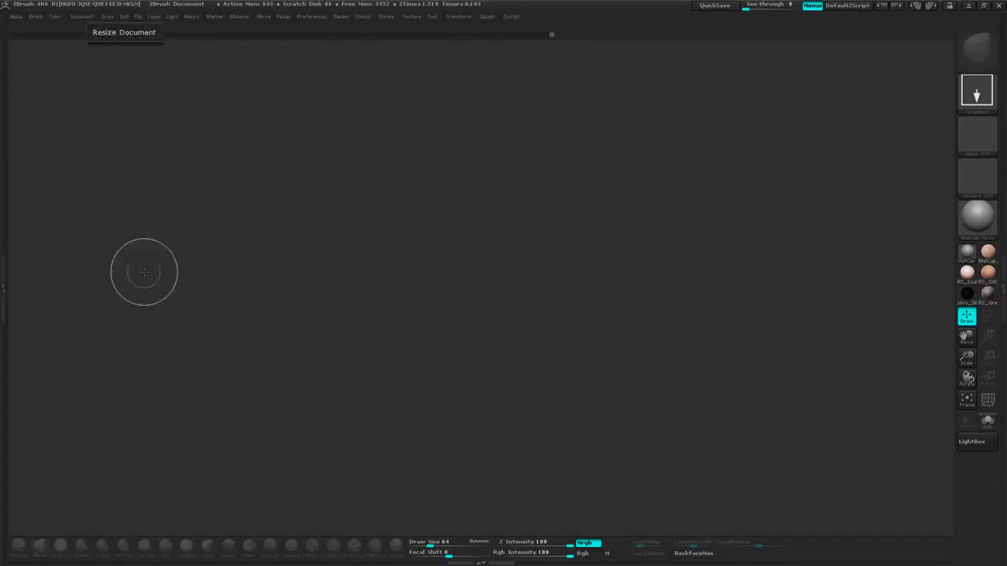
Draw the male figure onto the 2000 by 3500 canvas, enter Edit mode and fit the figure to it
{"action": "left_click", "coordinate": [81, 17]}
{"action": "left_click_drag", "start_coordinate": [118, 175], "coordinate": [119, 5]}
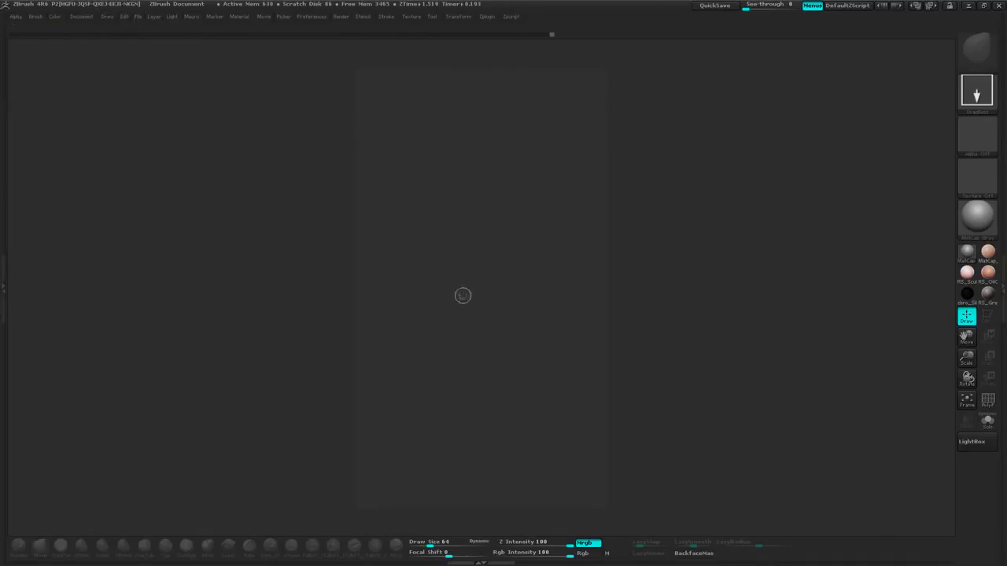
{"action": "mouse_move", "coordinate": [471, 287]}
{"action": "left_mouse_down"}
{"action": "mouse_move", "coordinate": [465, 533]}
{"action": "mouse_move", "coordinate": [465, 509]}
{"action": "mouse_move", "coordinate": [469, 526]}
{"action": "left_mouse_up"}
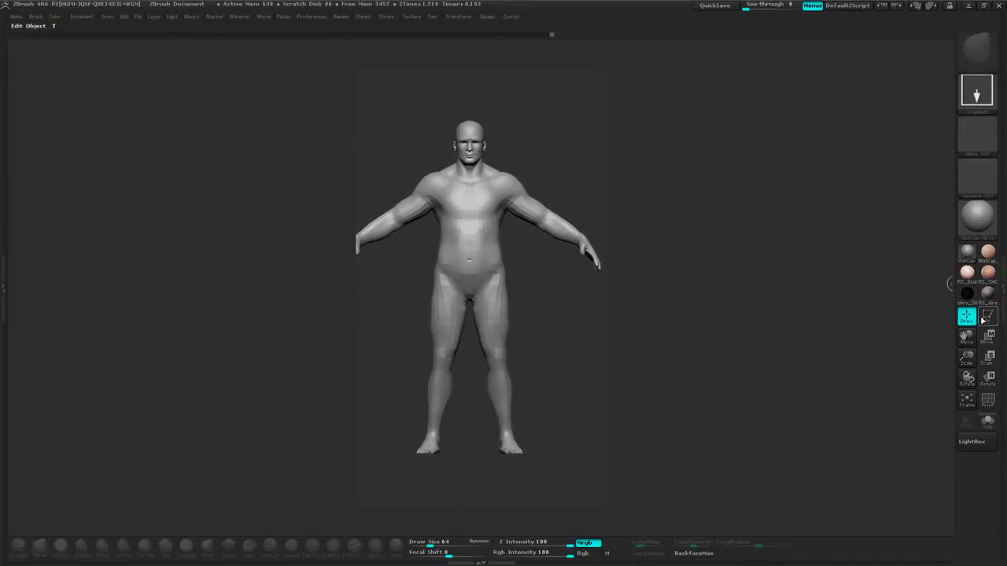
{"action": "left_click", "coordinate": [983, 319]}
{"action": "mouse_move", "coordinate": [569, 139]}
{"action": "left_mouse_down"}
{"action": "mouse_move", "coordinate": [589, 124]}
{"action": "mouse_move", "coordinate": [569, 148]}
{"action": "left_mouse_up"}
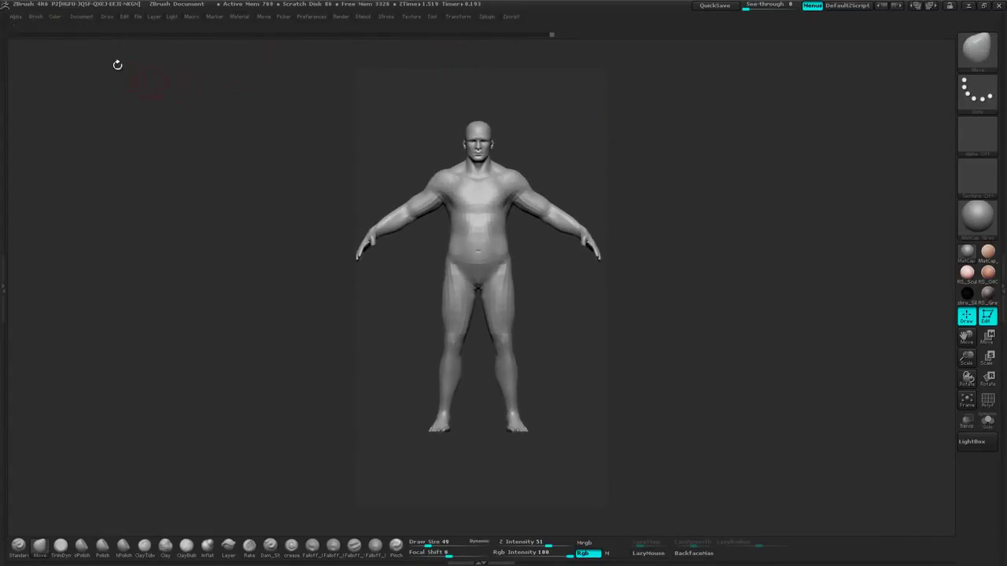
Resize the document containing the figure to a width of 2500
{"action": "left_click", "coordinate": [81, 17]}
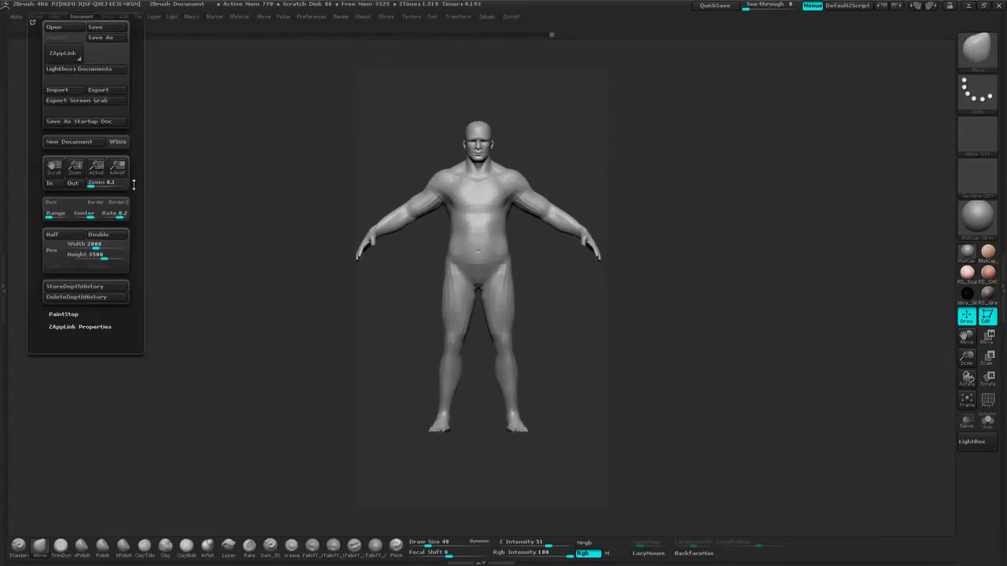
{"action": "left_click", "coordinate": [90, 246]}
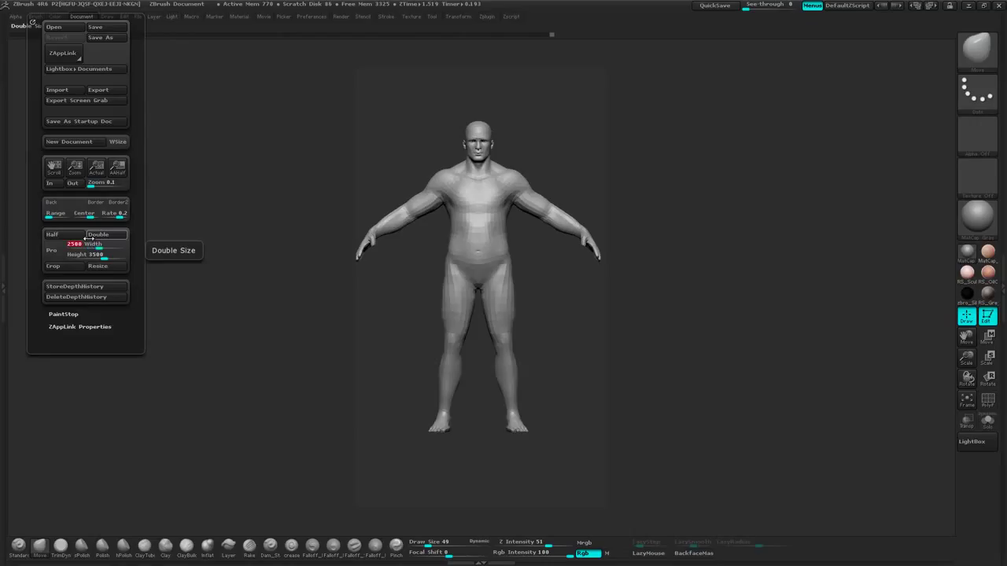
{"action": "left_click", "coordinate": [98, 266]}
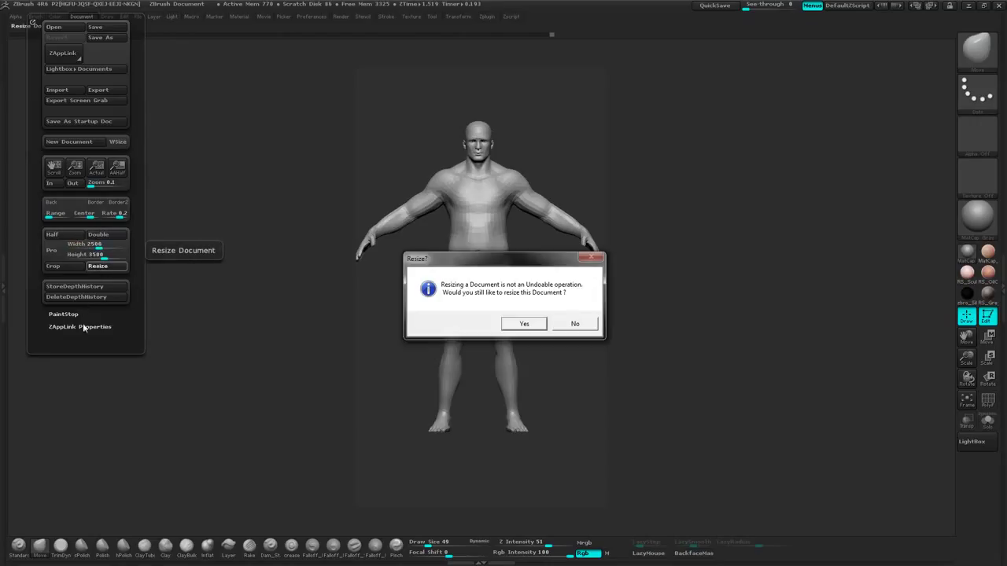
{"action": "left_click", "coordinate": [523, 323]}
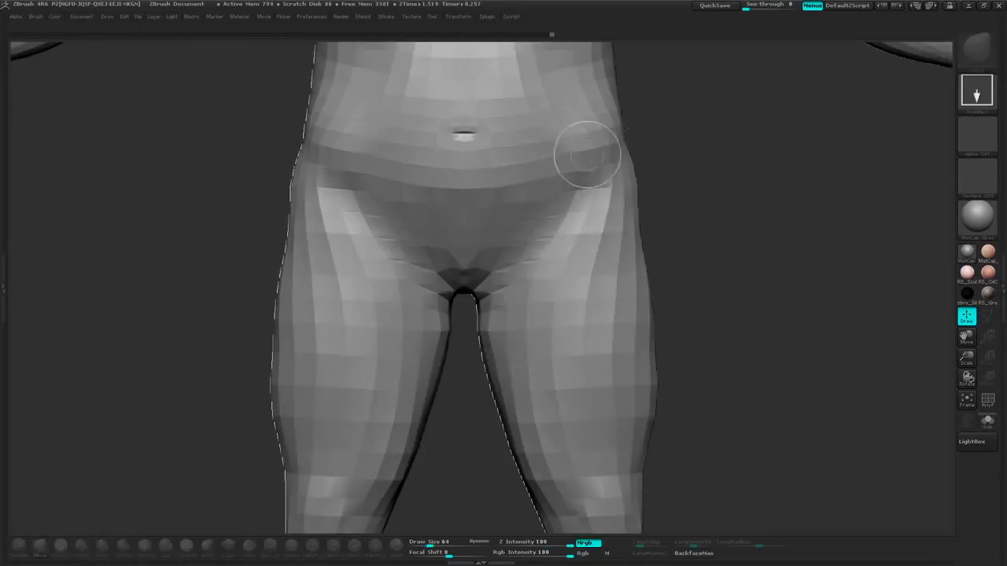
Create a new document and resize it to a width of 2500 and a height of 3500
{"action": "left_click", "coordinate": [82, 17]}
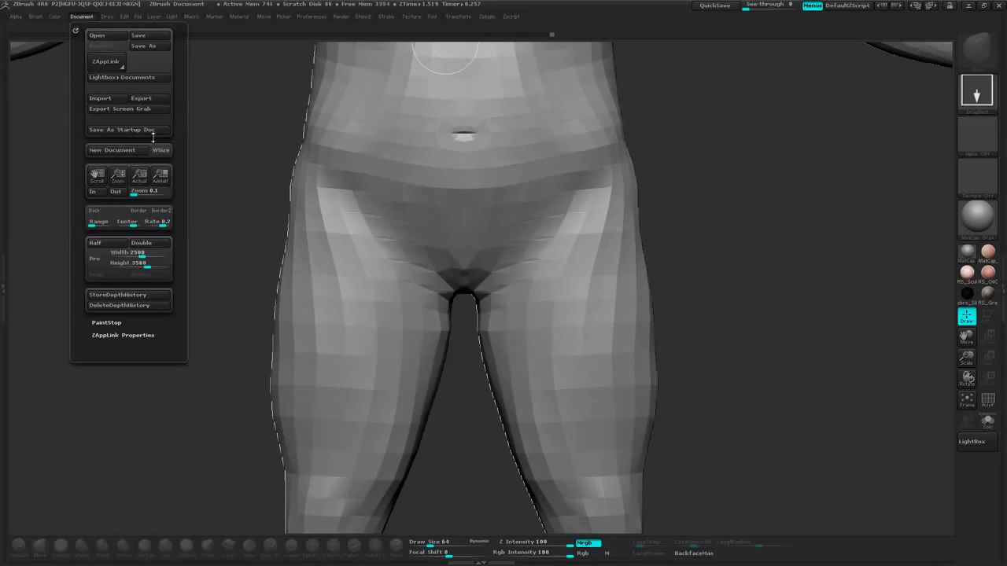
{"action": "left_click", "coordinate": [130, 150]}
{"action": "left_click", "coordinate": [528, 325]}
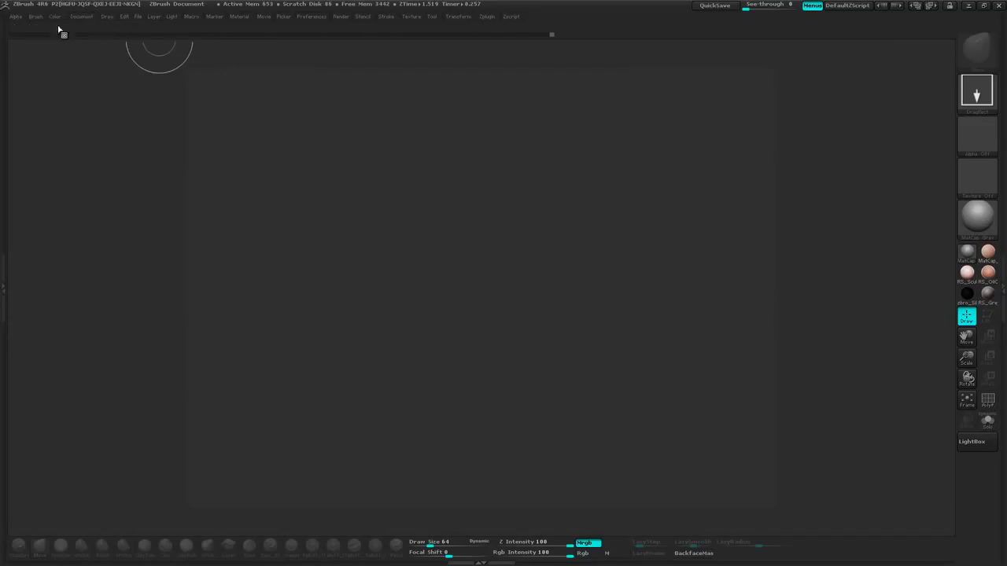
{"action": "left_click", "coordinate": [83, 17]}
{"action": "left_click", "coordinate": [143, 262]}
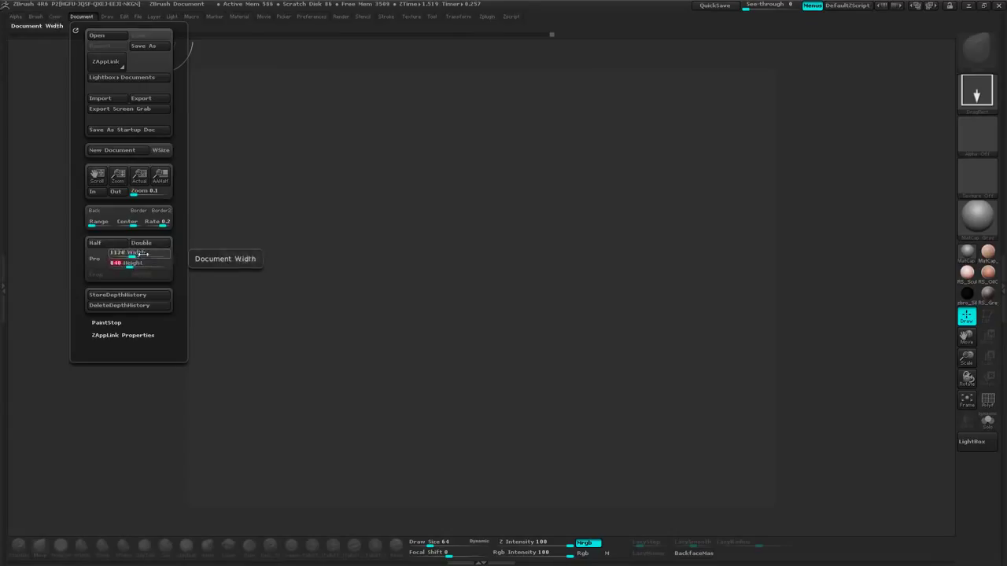
{"action": "left_click", "coordinate": [143, 253]}
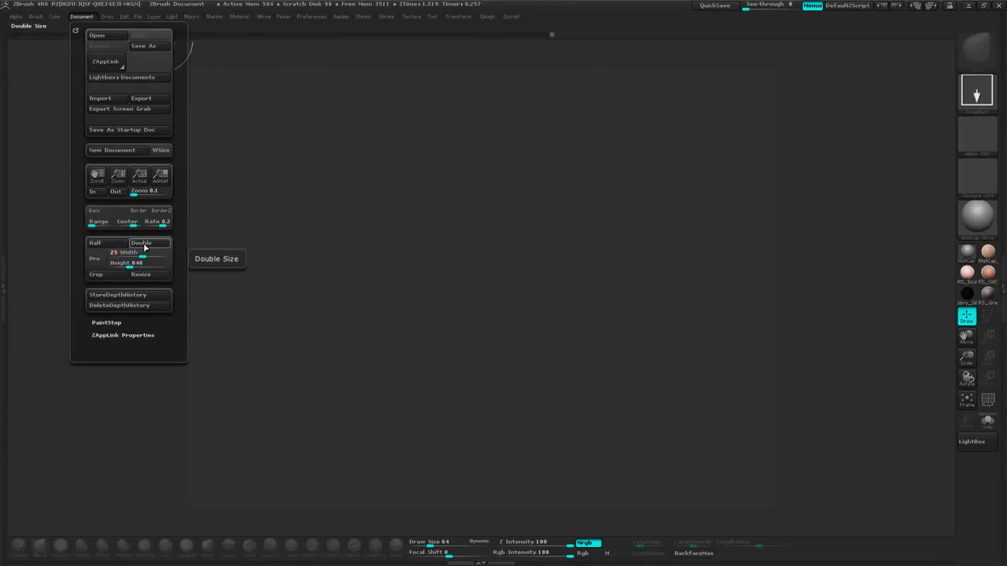
{"action": "left_click", "coordinate": [141, 262]}
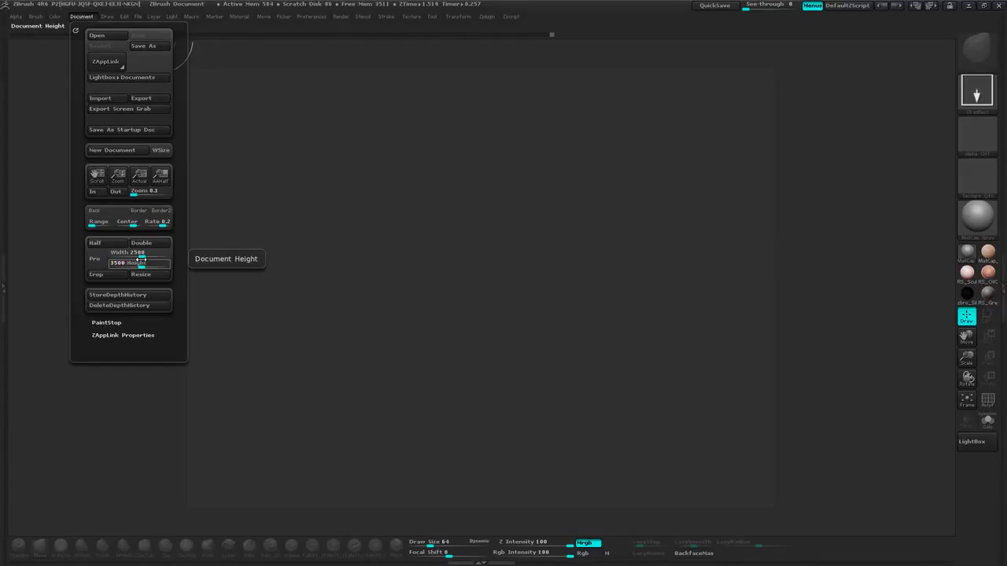
{"action": "left_click", "coordinate": [141, 273]}
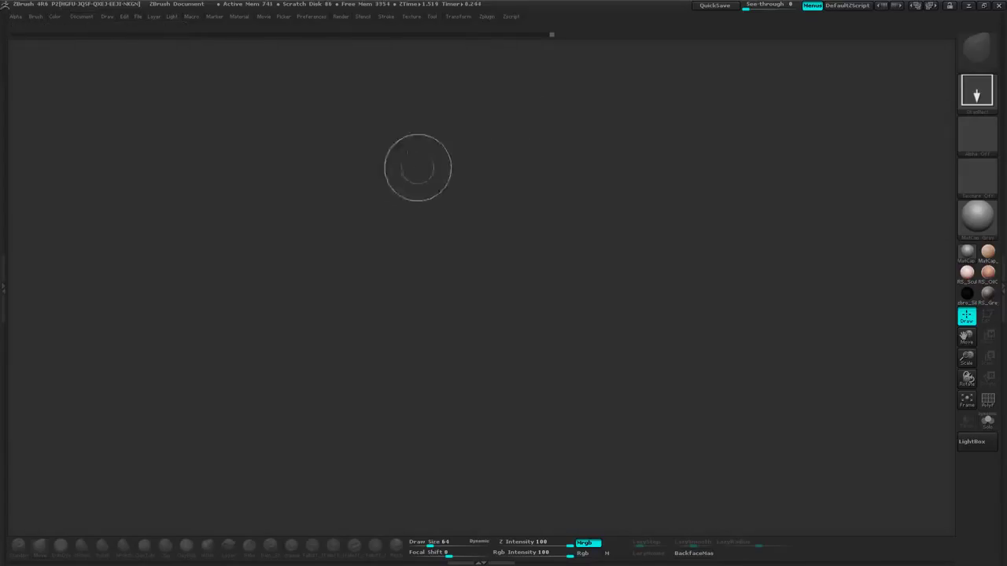
Draw the male figure onto the 2500 by 3500 canvas, enter Edit mode and fit the whole figure inside it
{"action": "left_click", "coordinate": [81, 16]}
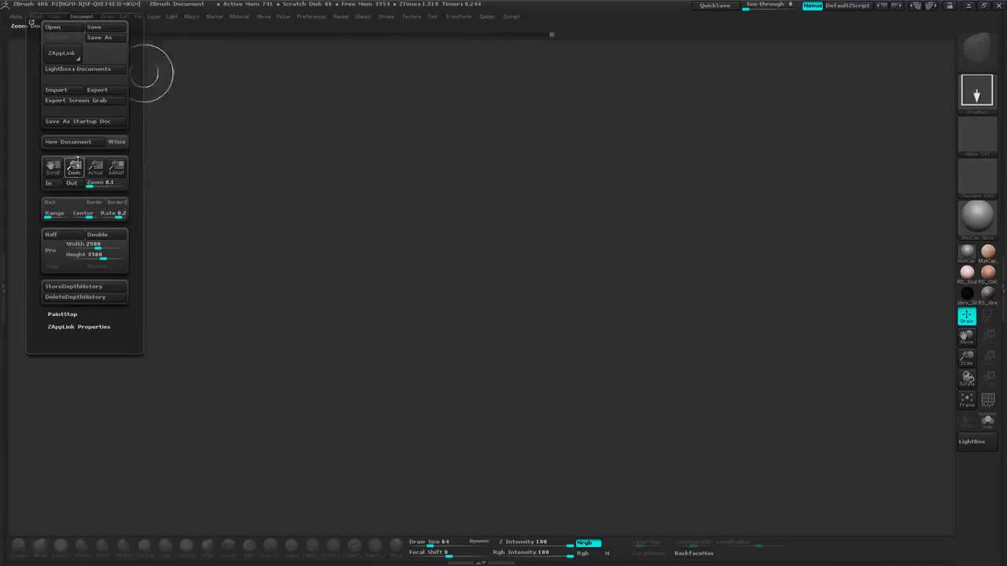
{"action": "left_click_drag", "start_coordinate": [106, 38], "coordinate": [107, 6]}
{"action": "left_click_drag", "start_coordinate": [75, 167], "coordinate": [77, 103]}
{"action": "left_click_drag", "start_coordinate": [470, 285], "coordinate": [465, 453]}
{"action": "left_click", "coordinate": [986, 319]}
{"action": "left_click_drag", "start_coordinate": [647, 205], "coordinate": [661, 203], "text": "alt"}
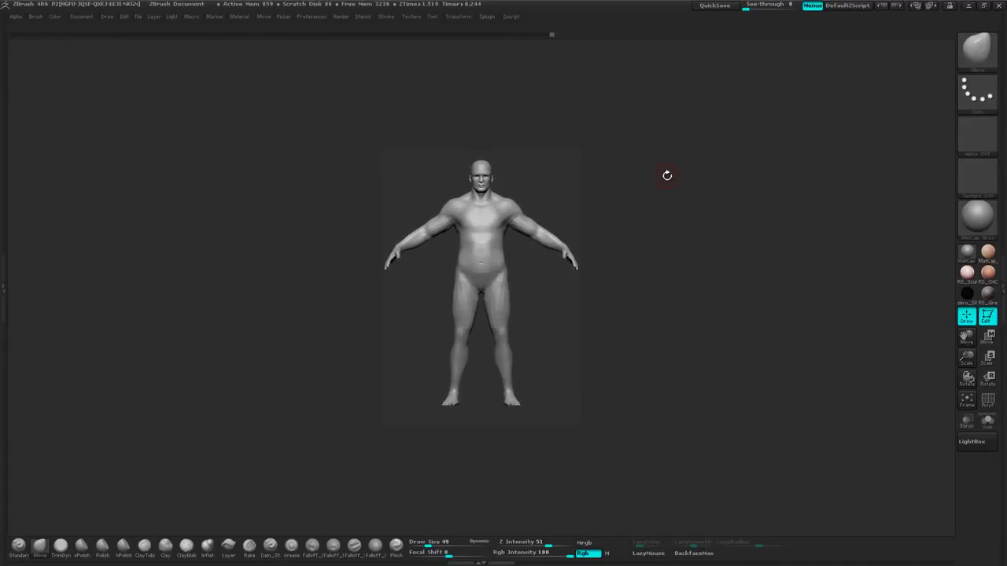
Store the figure's current front-facing pose as the Front view in the ZAppLink Properties
{"action": "mouse_move", "coordinate": [73, 36]}
{"action": "left_click", "coordinate": [82, 17]}
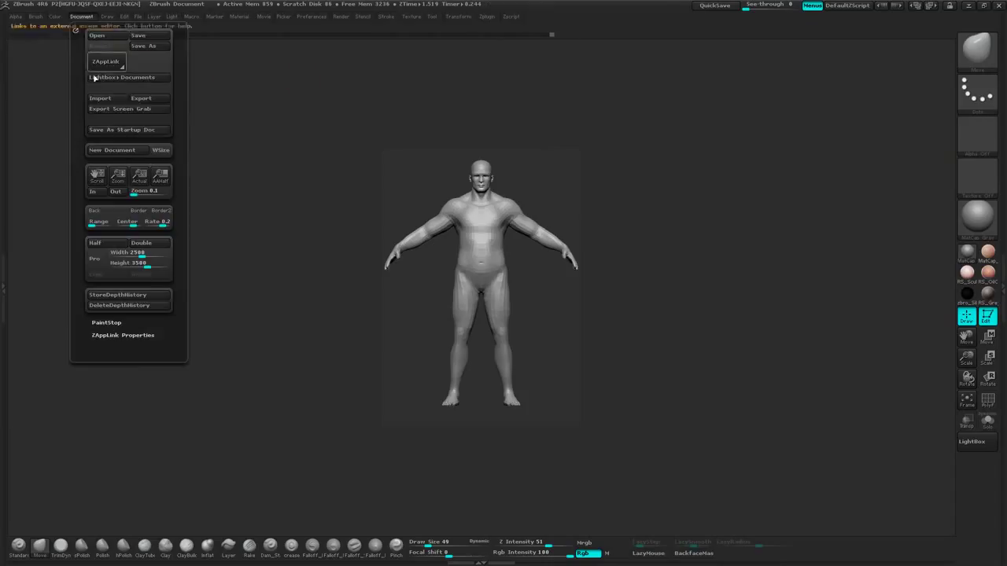
{"action": "left_click", "coordinate": [105, 336]}
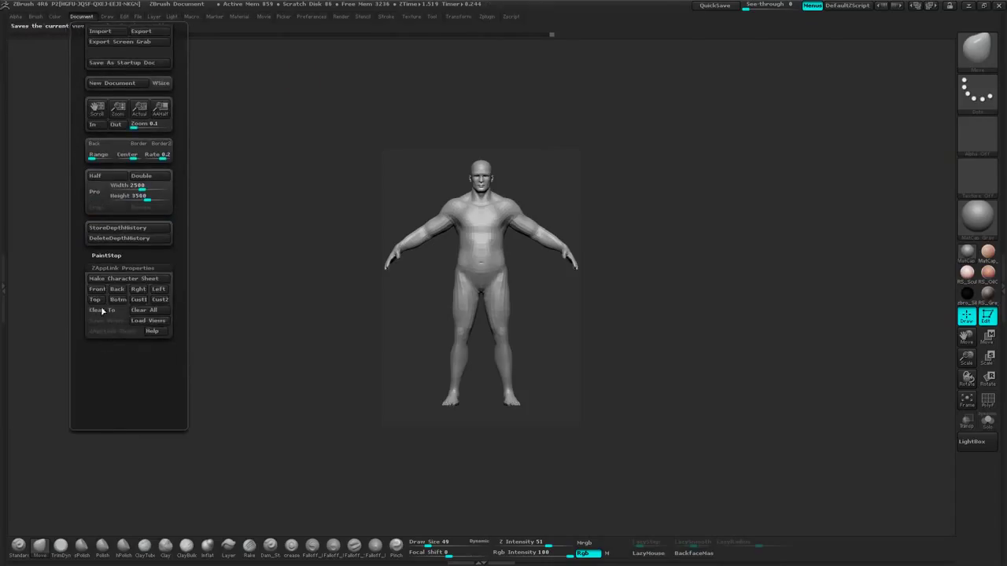
{"action": "left_click", "coordinate": [97, 288]}
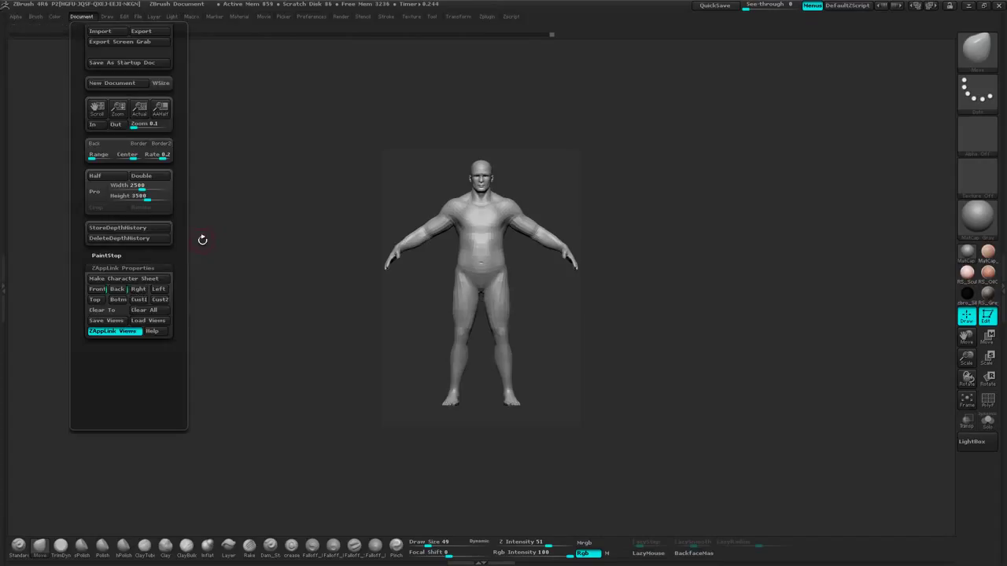
Turn the figure to its side profile, centre it in the document and store it as the Rght ZAppLink view
{"action": "left_click_drag", "start_coordinate": [545, 180], "coordinate": [476, 175]}
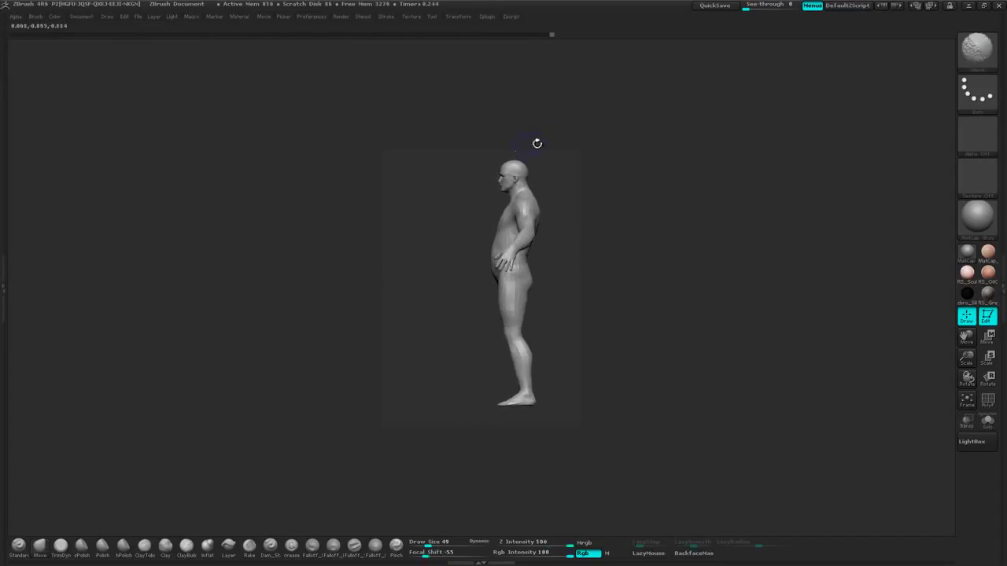
{"action": "left_click_drag", "start_coordinate": [553, 181], "coordinate": [524, 184], "text": "alt"}
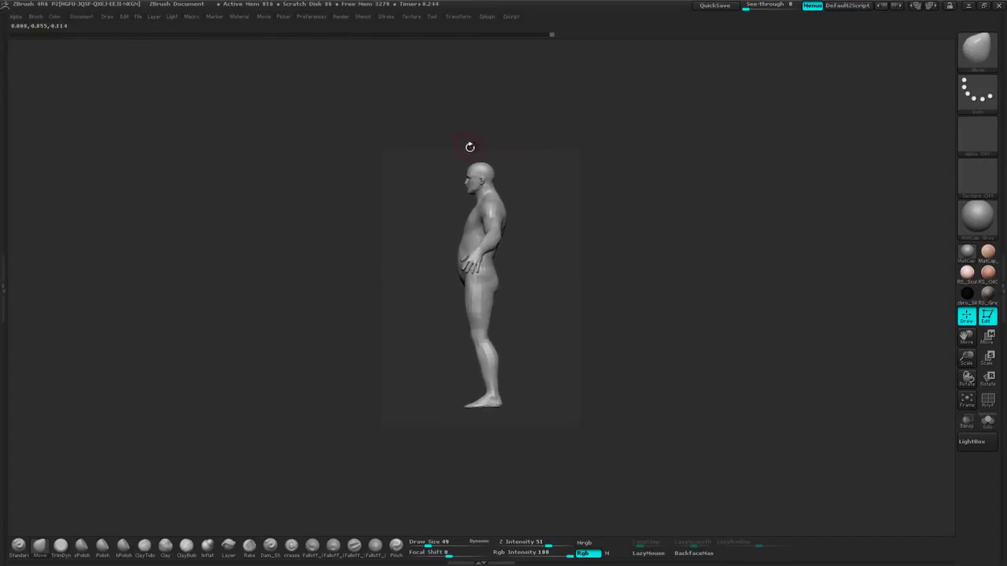
{"action": "left_click", "coordinate": [83, 18]}
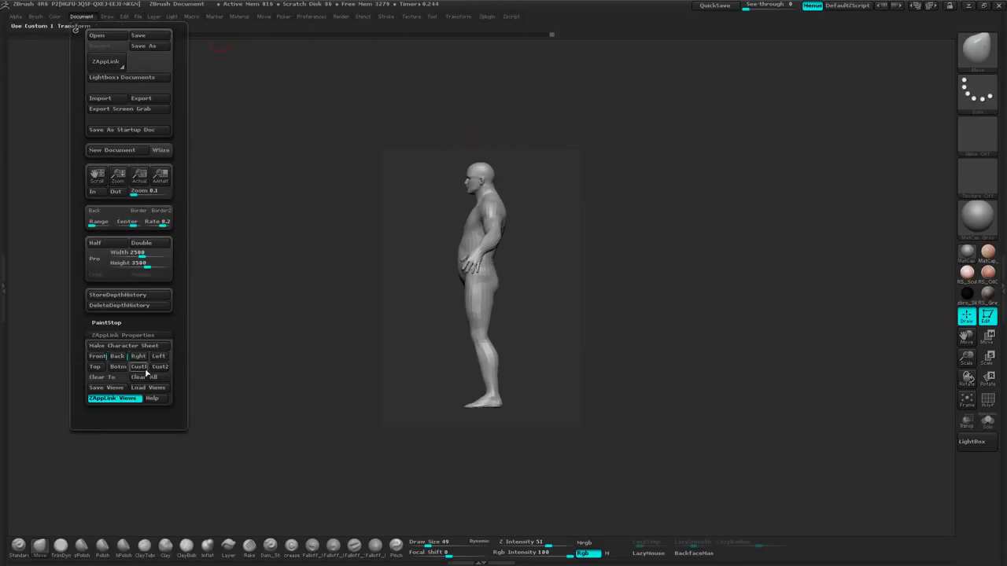
{"action": "left_click", "coordinate": [139, 360]}
Make a character sheet from the stored views and inspect the front and side figures up close in Photoshop
{"action": "left_click", "coordinate": [80, 19]}
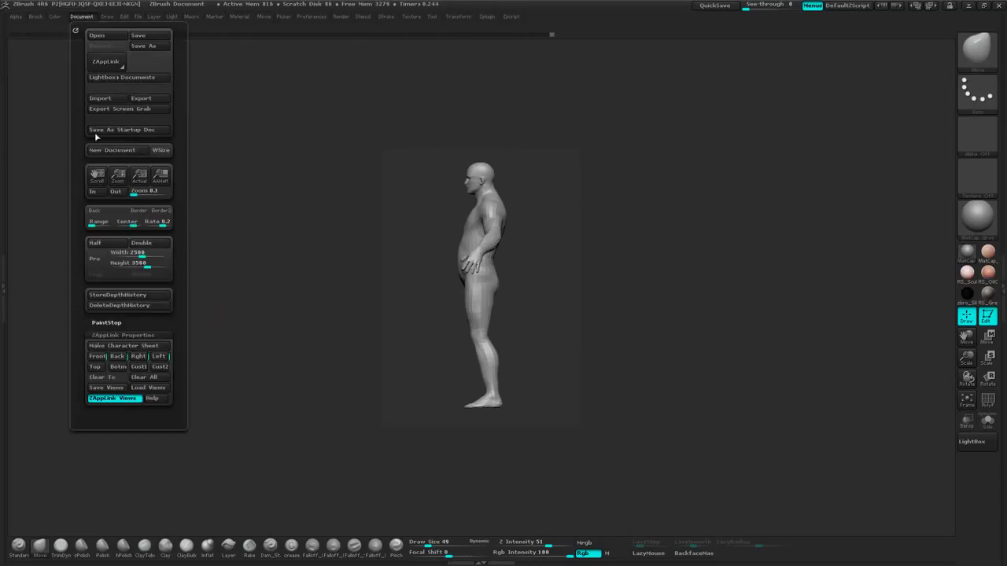
{"action": "left_click", "coordinate": [124, 345]}
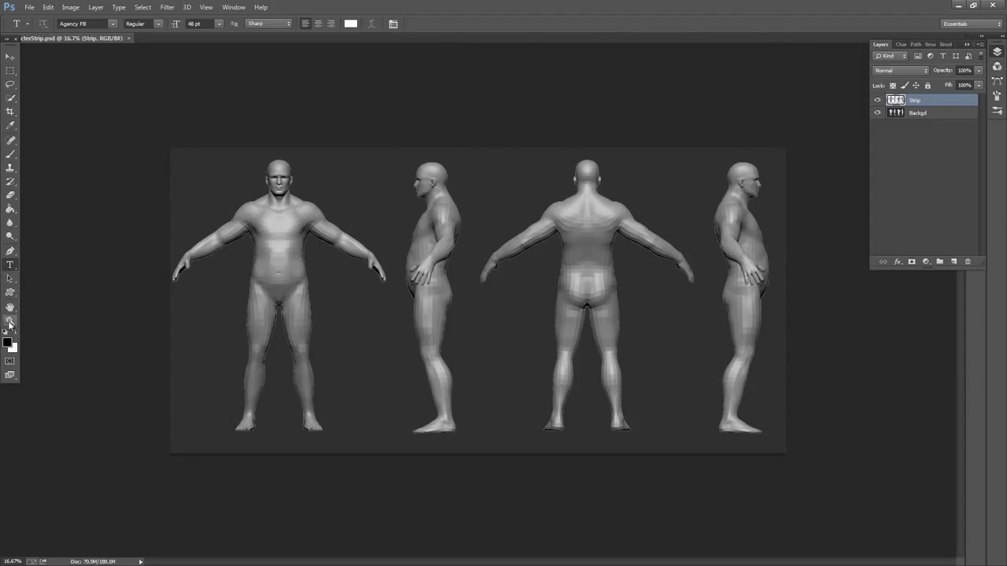
{"action": "left_click", "coordinate": [9, 321]}
{"action": "left_click", "coordinate": [276, 175]}
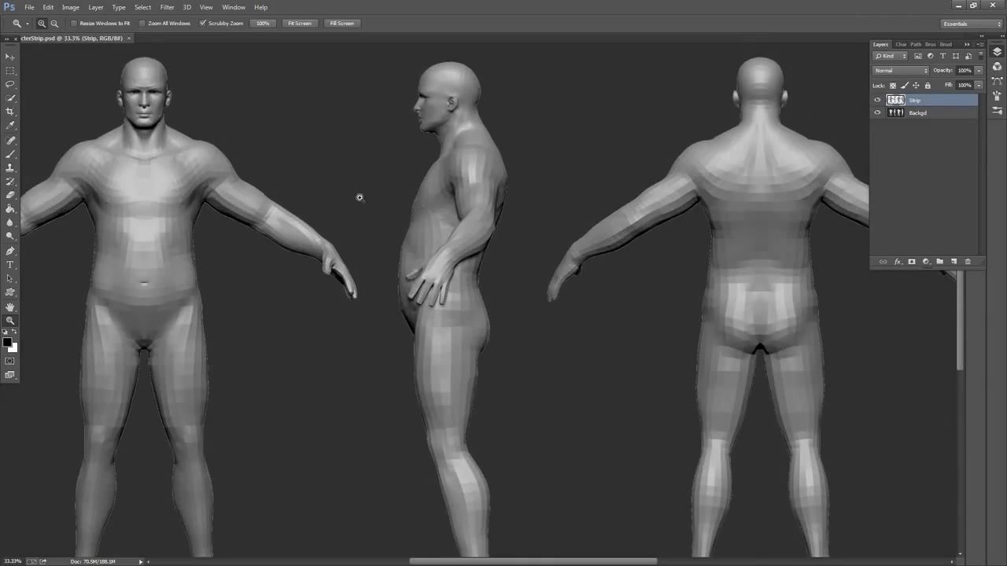
{"action": "left_click_drag", "start_coordinate": [337, 191], "coordinate": [649, 189]}
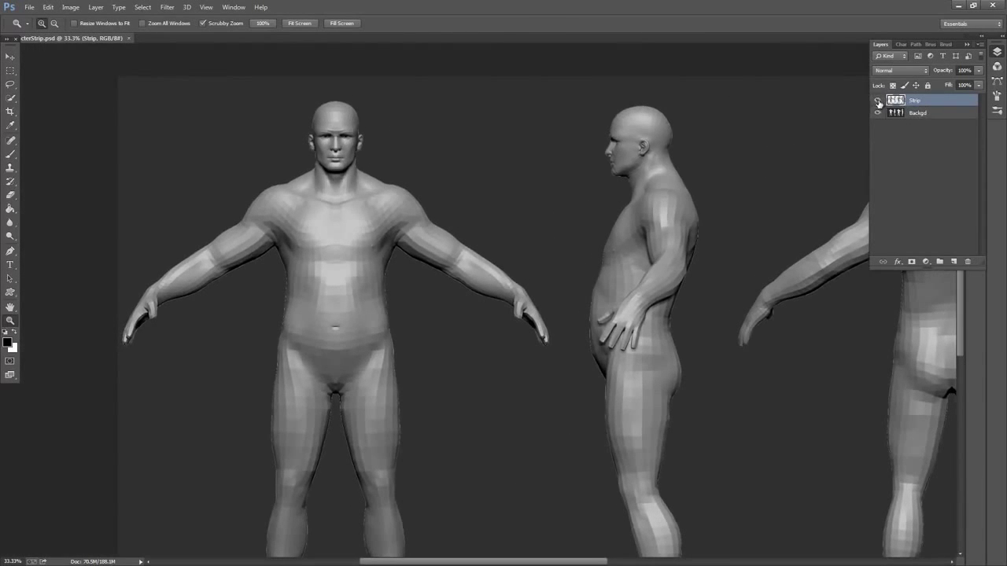
Hide the Strip layer and add a new layer directly above the Backgd layer
{"action": "left_click", "coordinate": [878, 101]}
{"action": "left_click", "coordinate": [927, 114]}
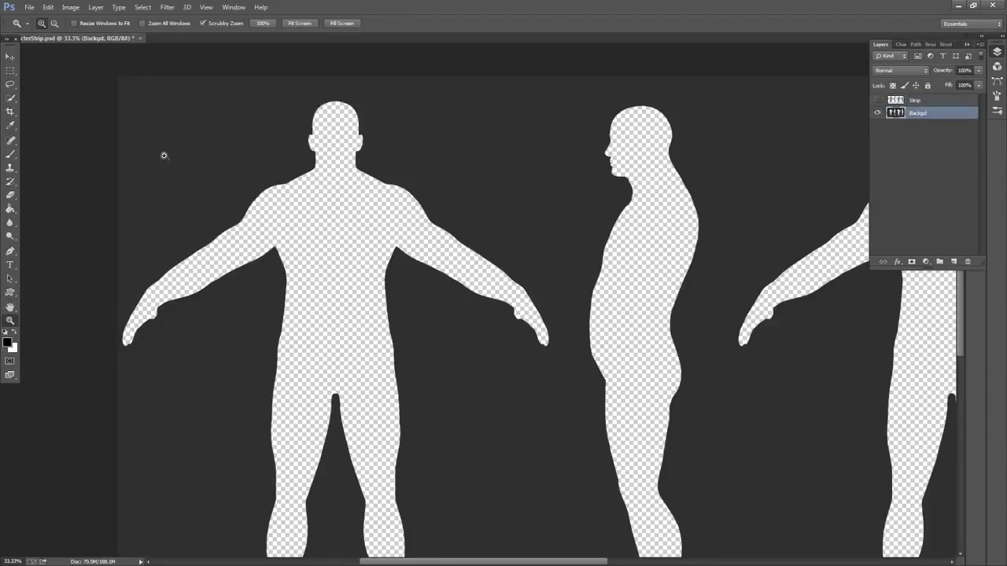
{"action": "left_click", "coordinate": [11, 208]}
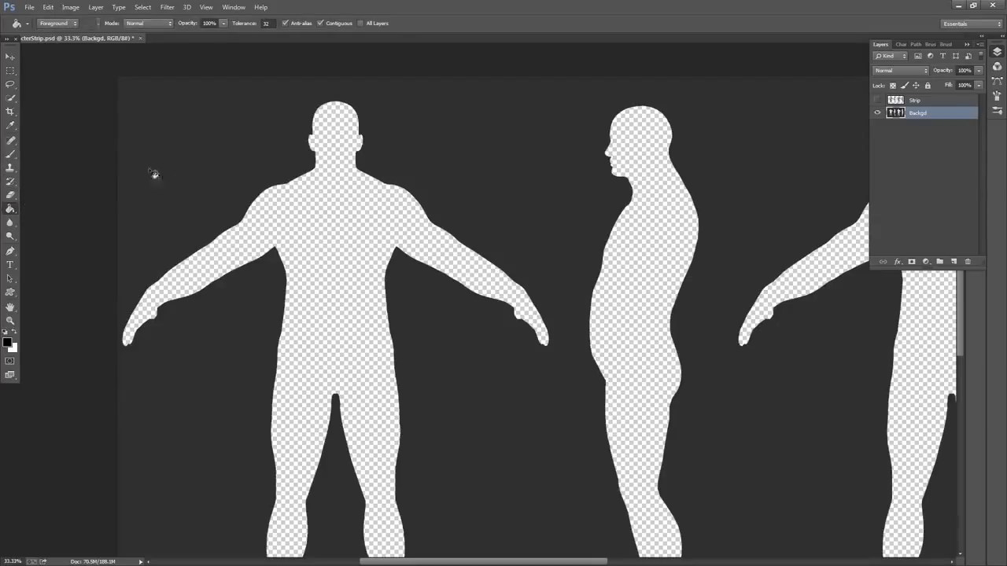
{"action": "left_click", "coordinate": [954, 261]}
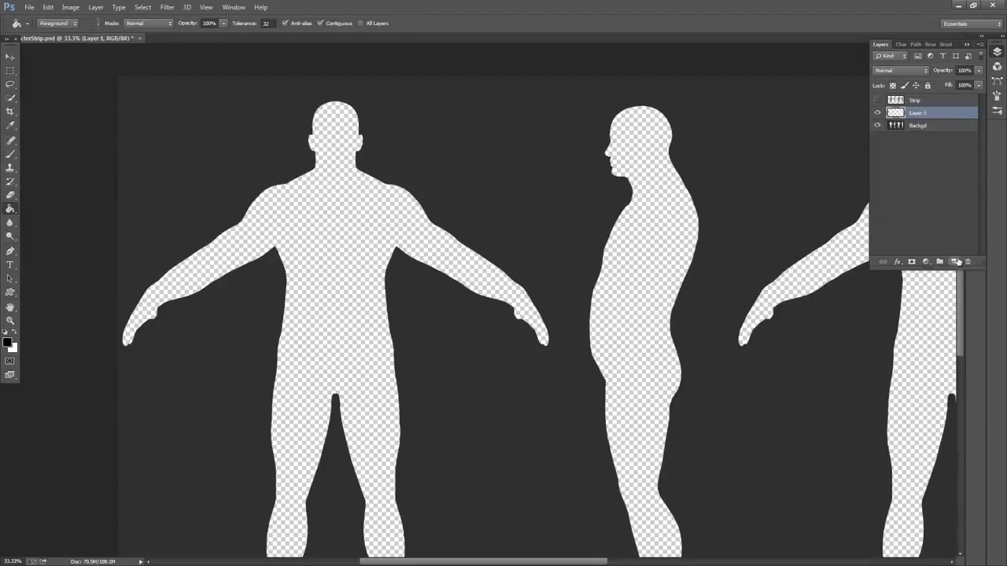
Fill the new layer with 50% Gray and show the Strip layer again
{"action": "left_click", "coordinate": [47, 7]}
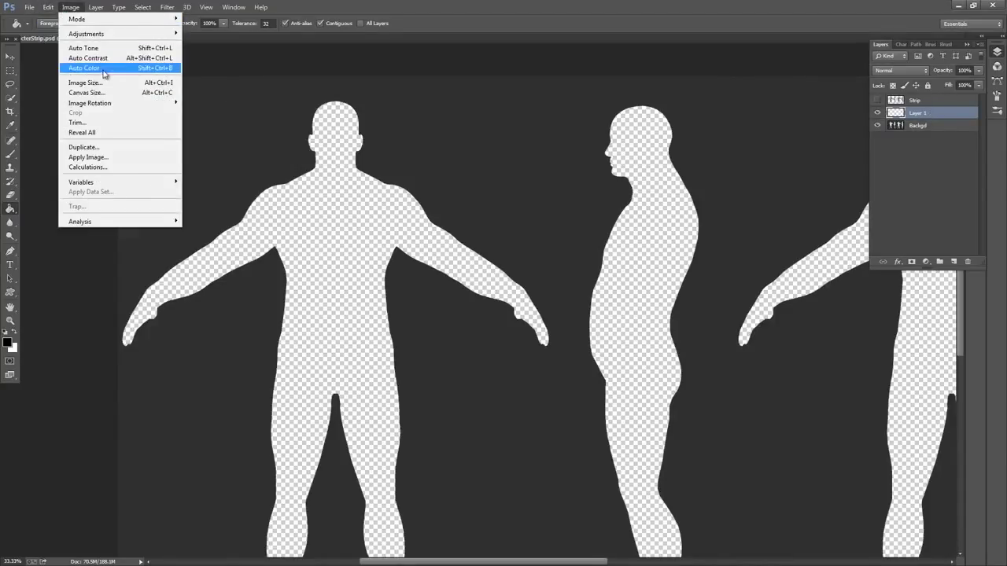
{"action": "mouse_move", "coordinate": [48, 7]}
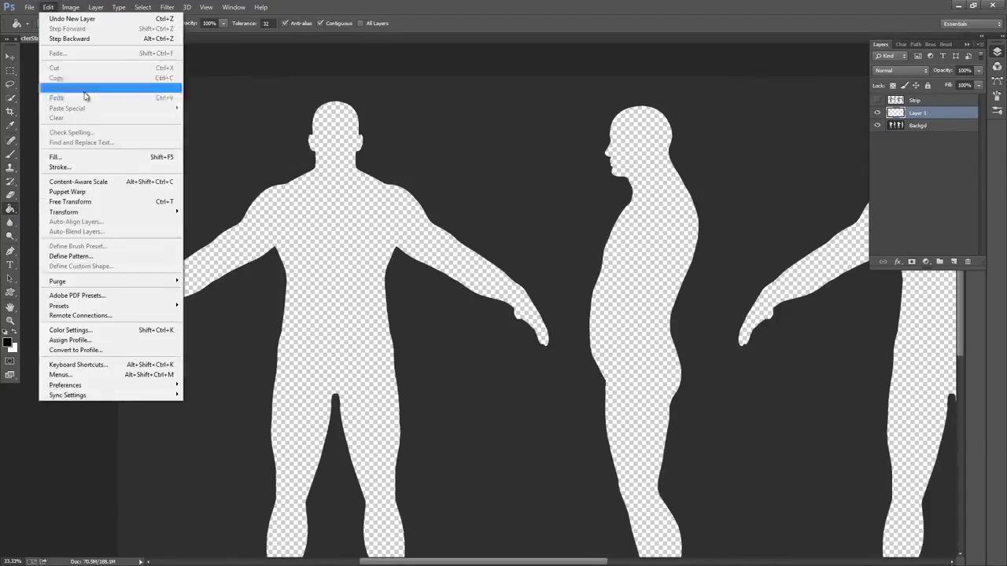
{"action": "left_click", "coordinate": [83, 156]}
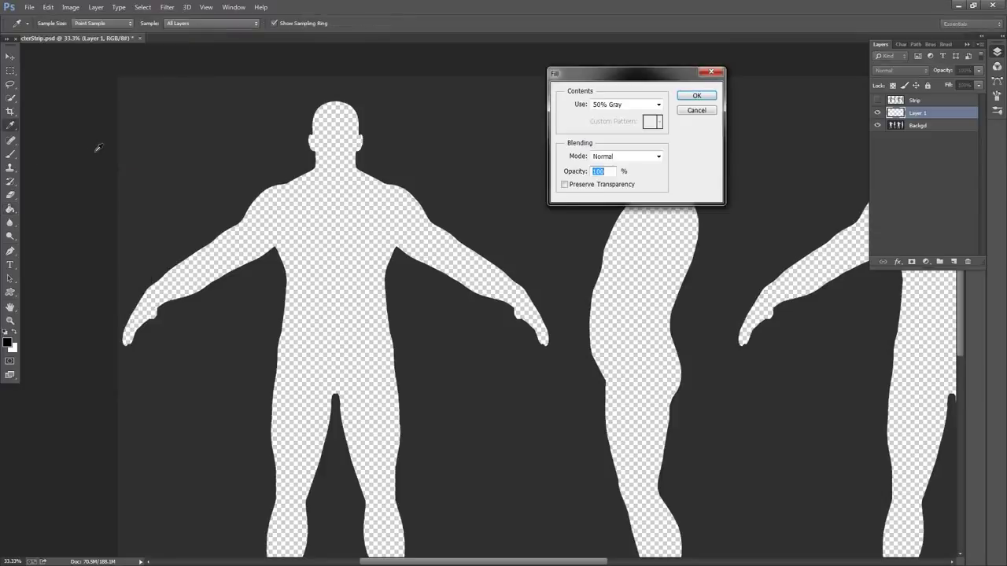
{"action": "left_click", "coordinate": [660, 105]}
{"action": "left_click", "coordinate": [617, 192]}
{"action": "left_click", "coordinate": [696, 96]}
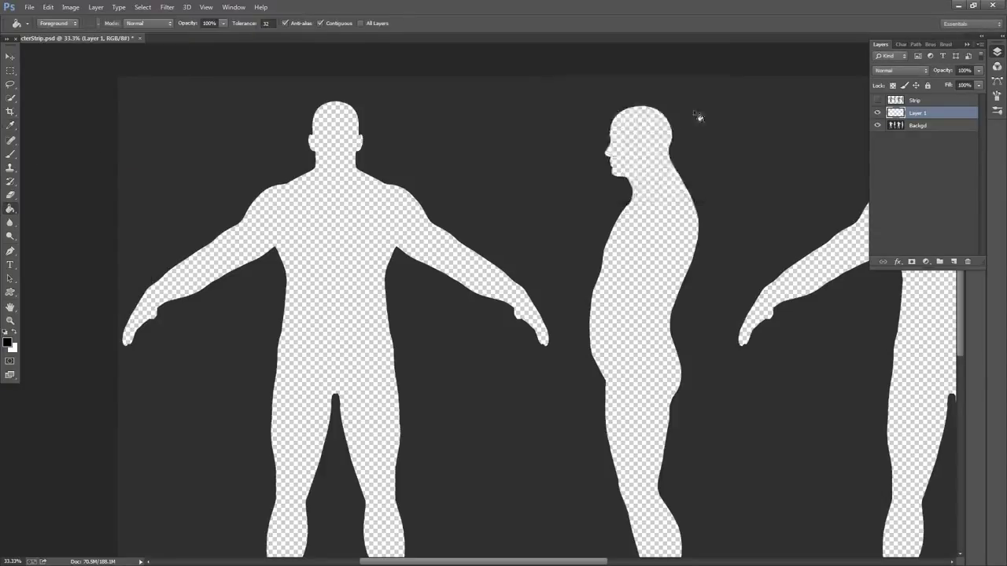
{"action": "left_click", "coordinate": [877, 101]}
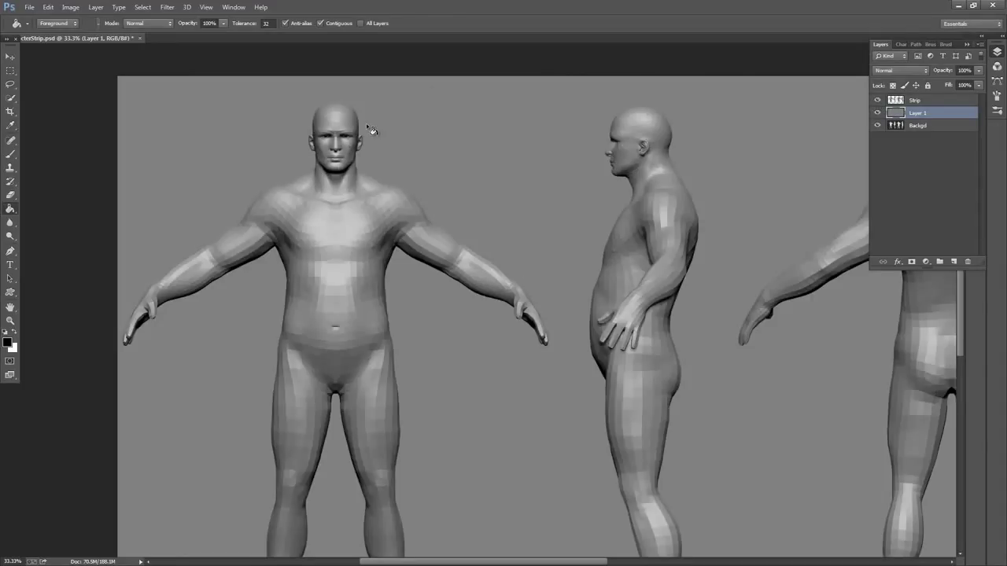
Lower the Strip layer's opacity to 32%
{"action": "left_click", "coordinate": [10, 154]}
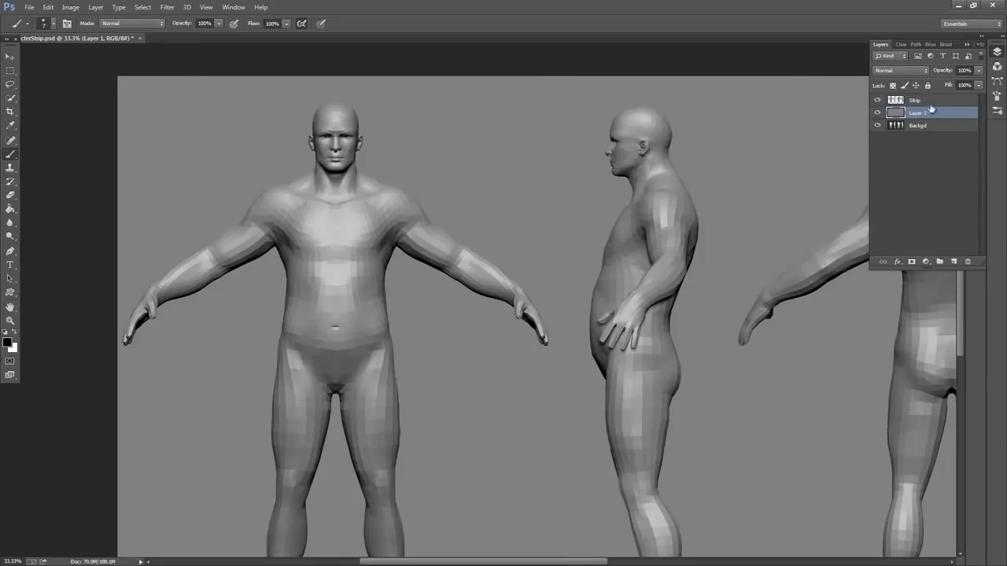
{"action": "left_click", "coordinate": [947, 103]}
{"action": "left_click", "coordinate": [979, 71]}
{"action": "left_click_drag", "start_coordinate": [976, 84], "coordinate": [944, 84]}
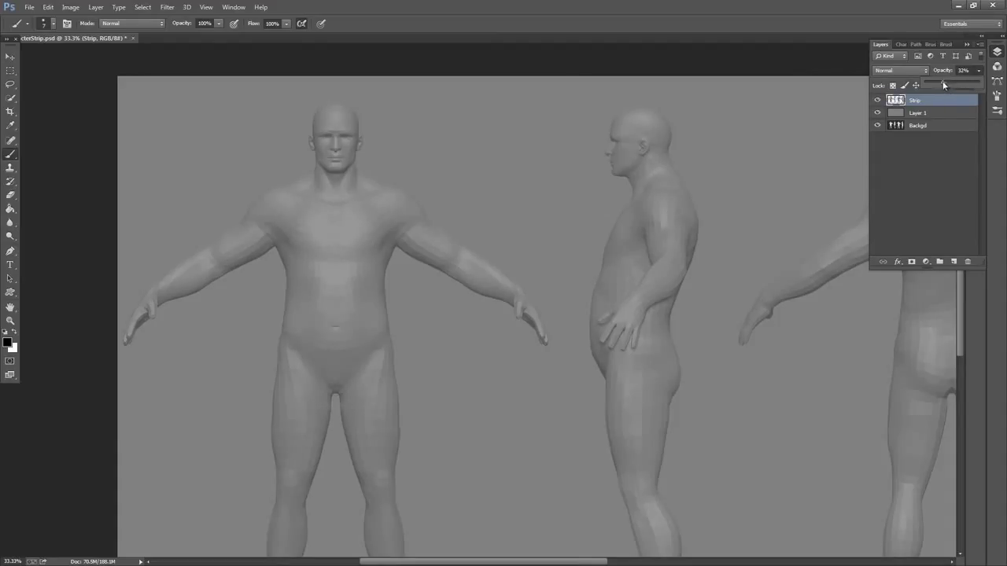
{"action": "left_click", "coordinate": [930, 115]}
{"action": "left_click", "coordinate": [941, 104]}
{"action": "left_click", "coordinate": [939, 116]}
{"action": "left_click", "coordinate": [943, 104]}
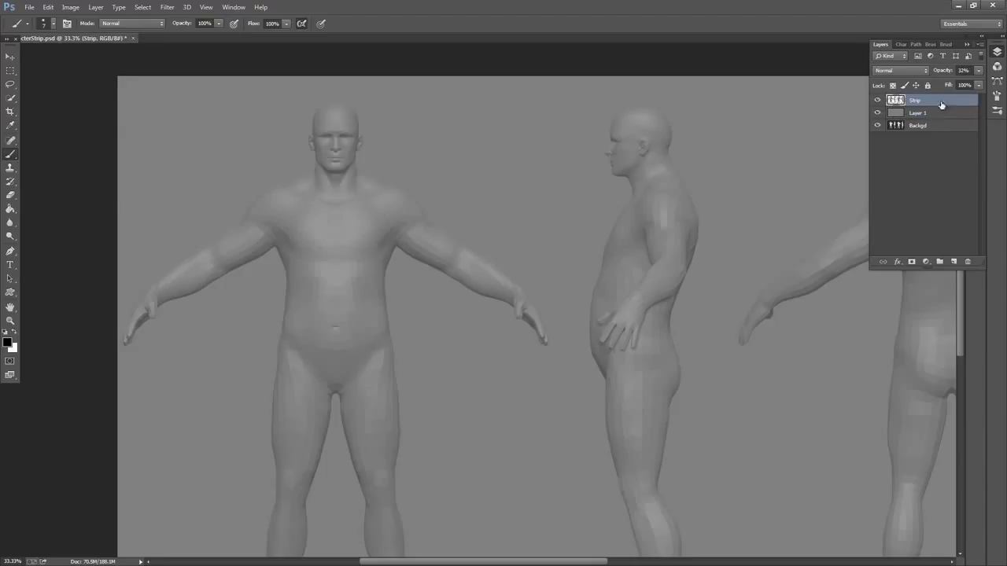
Add a new layer above Strip and bring the front-view head and shoulders into view at 100% zoom
{"action": "left_click", "coordinate": [953, 261]}
{"action": "left_click", "coordinate": [11, 321]}
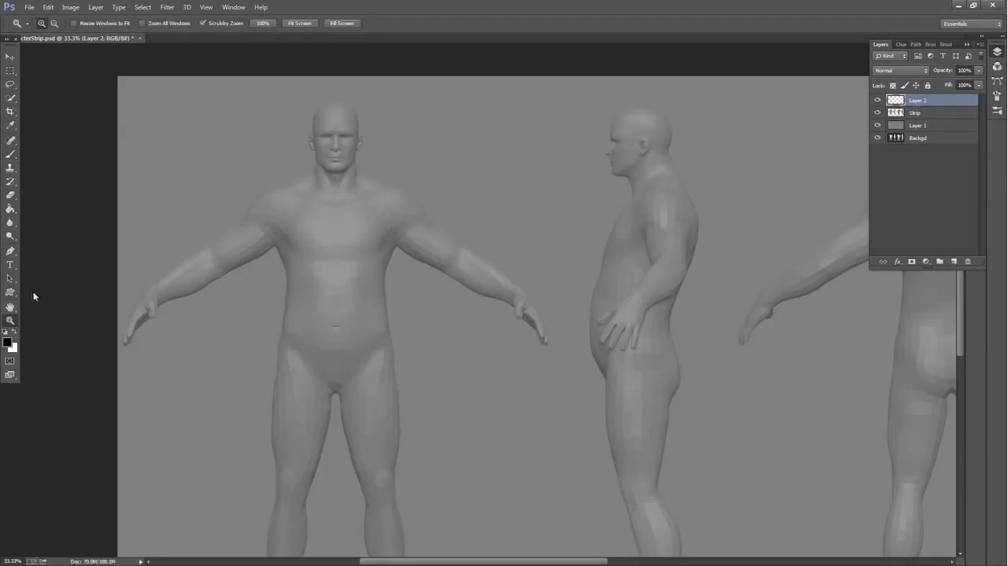
{"action": "left_click", "coordinate": [344, 123]}
{"action": "left_click", "coordinate": [332, 172]}
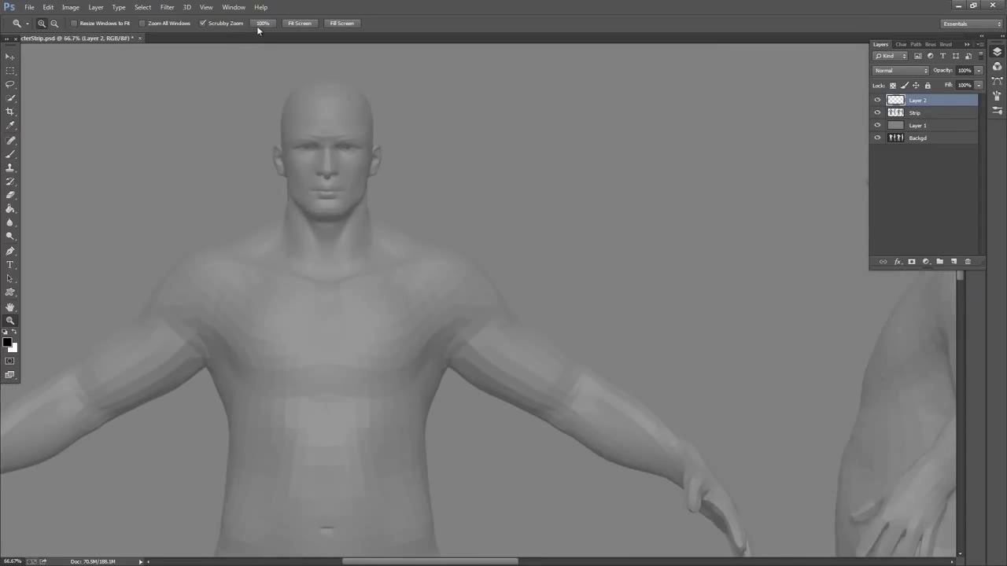
{"action": "left_click", "coordinate": [260, 25]}
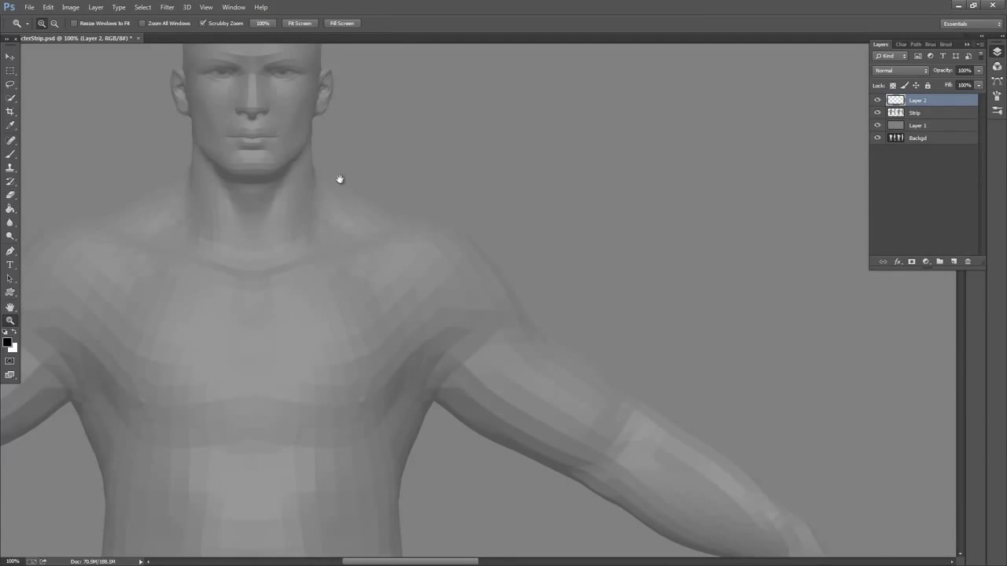
{"action": "left_click_drag", "start_coordinate": [350, 151], "coordinate": [486, 263]}
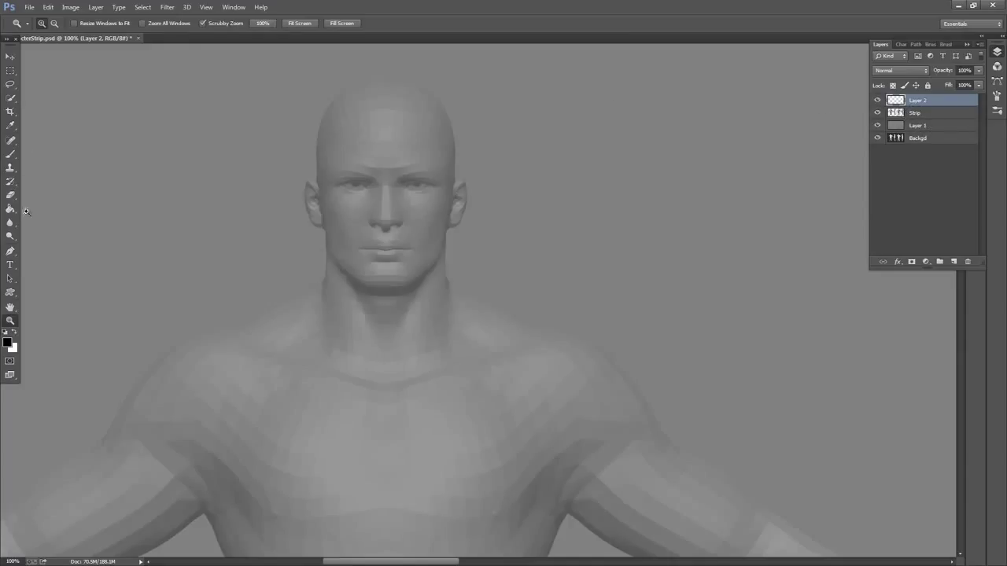
Take the Brush tool and look through the brush presets, keeping the 7 px tip
{"action": "left_click", "coordinate": [10, 154]}
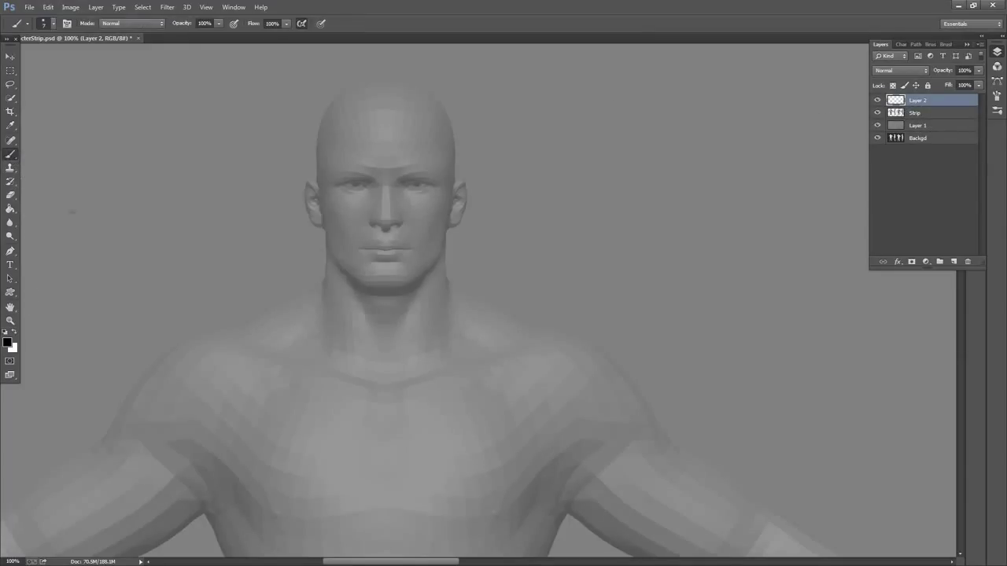
{"action": "right_click", "coordinate": [296, 171]}
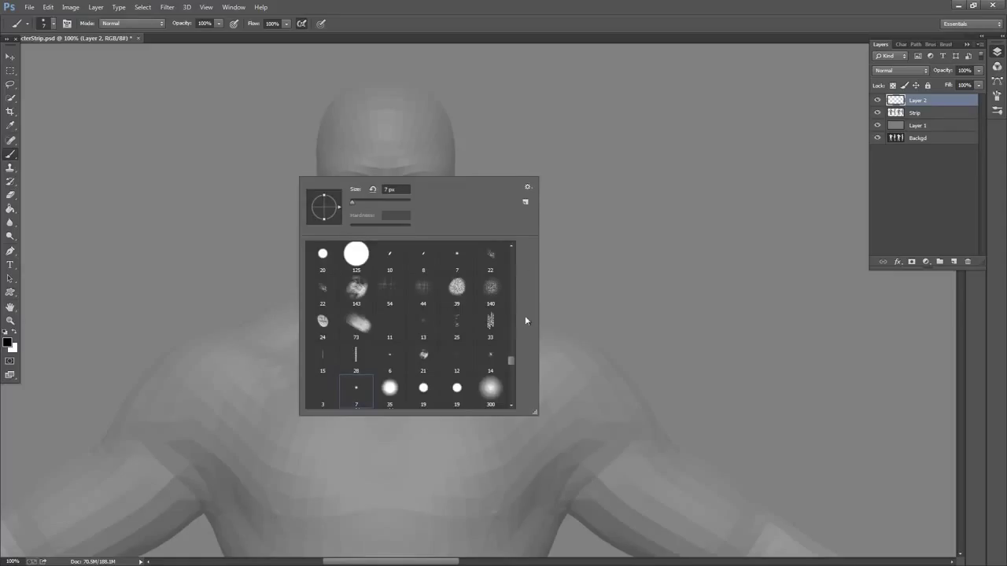
{"action": "mouse_move", "coordinate": [513, 360]}
{"action": "left_mouse_down"}
{"action": "mouse_move", "coordinate": [513, 394]}
{"action": "mouse_move", "coordinate": [516, 366]}
{"action": "left_mouse_up"}
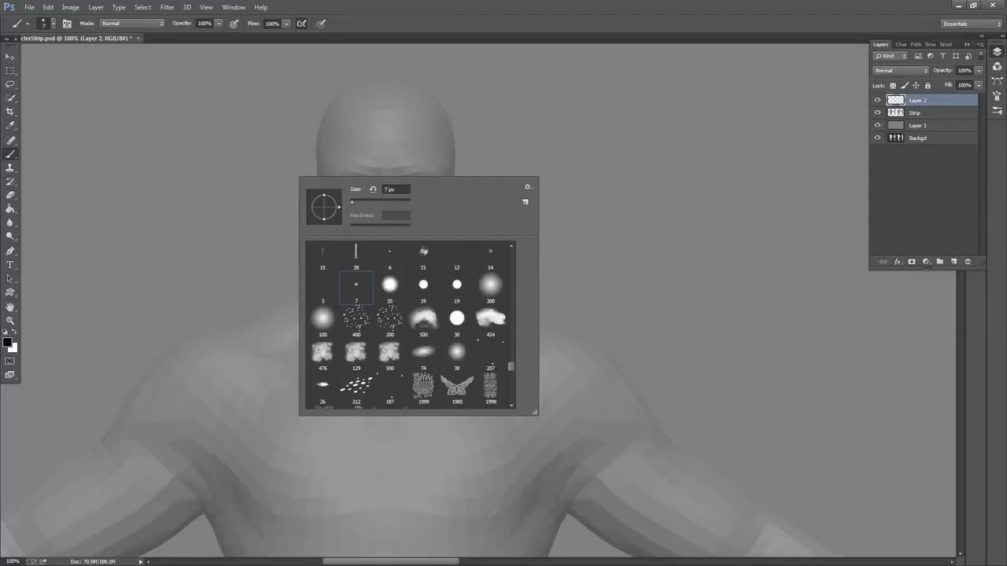
{"action": "left_click", "coordinate": [694, 18]}
{"action": "mouse_move", "coordinate": [552, 154]}
{"action": "left_mouse_down"}
{"action": "mouse_move", "coordinate": [596, 173]}
{"action": "mouse_move", "coordinate": [575, 181]}
{"action": "left_mouse_up"}
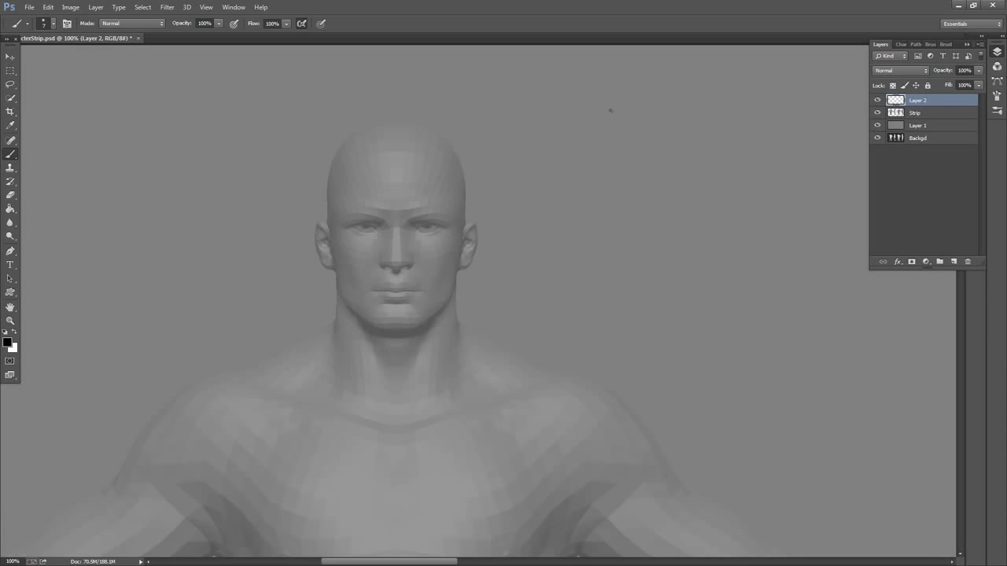
{"action": "left_click_drag", "start_coordinate": [538, 362], "coordinate": [695, 105]}
{"action": "left_click_drag", "start_coordinate": [588, 356], "coordinate": [515, 484]}
{"action": "left_click_drag", "start_coordinate": [692, 118], "coordinate": [631, 254]}
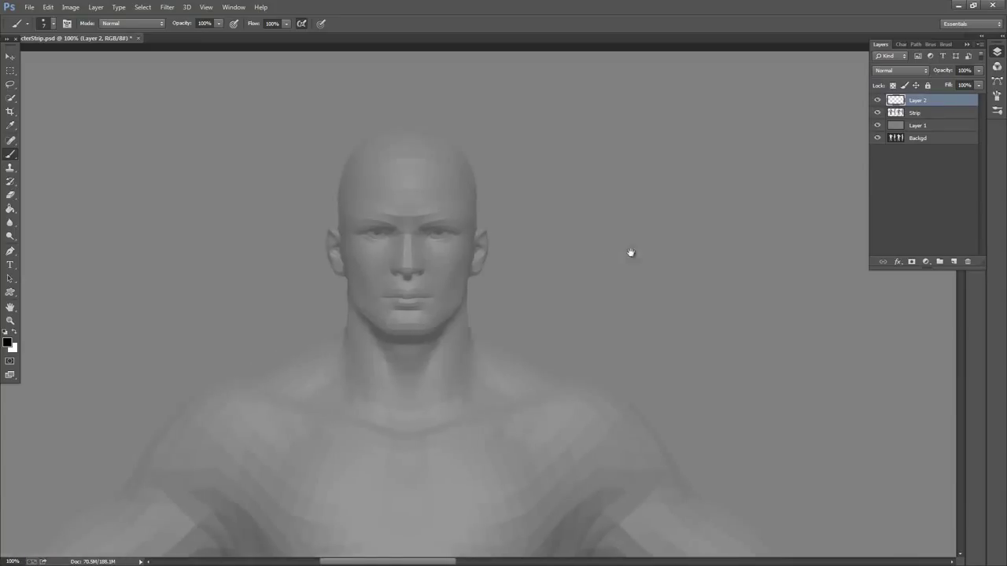
{"action": "left_click", "coordinate": [924, 115]}
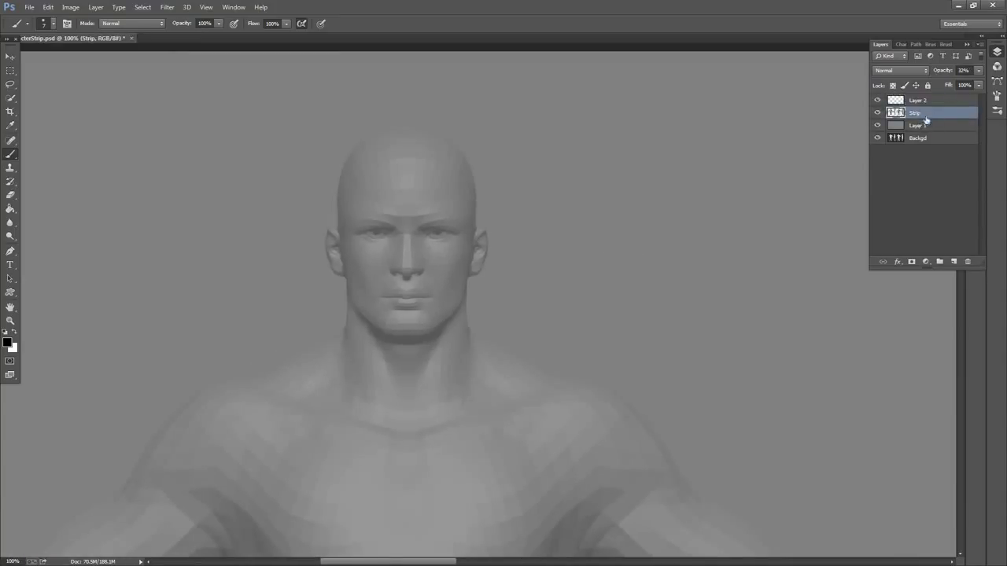
{"action": "left_click", "coordinate": [936, 104]}
{"action": "left_click", "coordinate": [925, 117]}
{"action": "left_click", "coordinate": [933, 104]}
Trace the front-view head's skull and jaw outline on Layer 2 and sketch a vertical centre line through the face
{"action": "left_click_drag", "start_coordinate": [549, 186], "coordinate": [592, 198]}
{"action": "left_click_drag", "start_coordinate": [383, 226], "coordinate": [382, 203]}
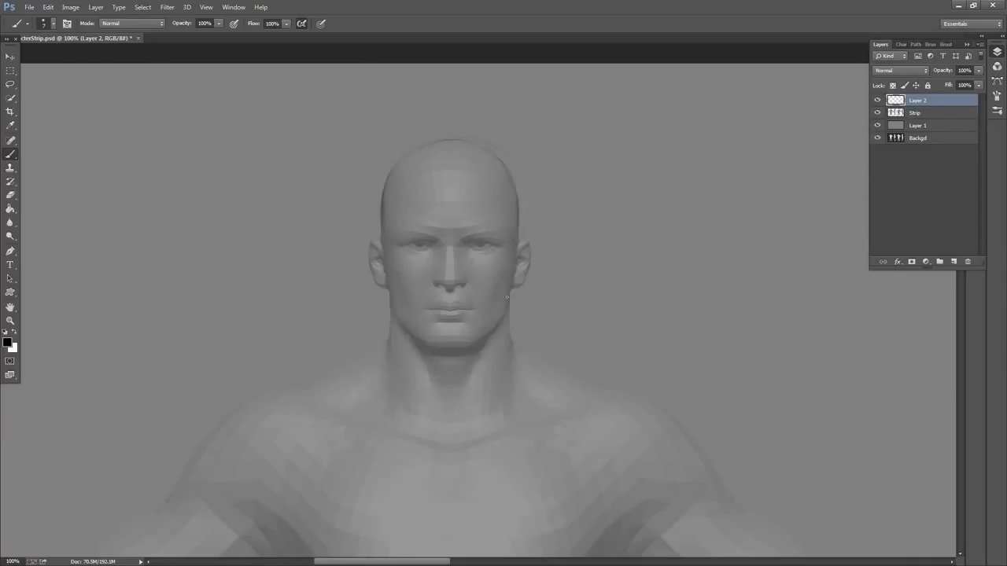
{"action": "left_click_drag", "start_coordinate": [514, 264], "coordinate": [502, 329]}
{"action": "left_click_drag", "start_coordinate": [439, 348], "coordinate": [428, 351]}
{"action": "left_click_drag", "start_coordinate": [395, 315], "coordinate": [432, 350]}
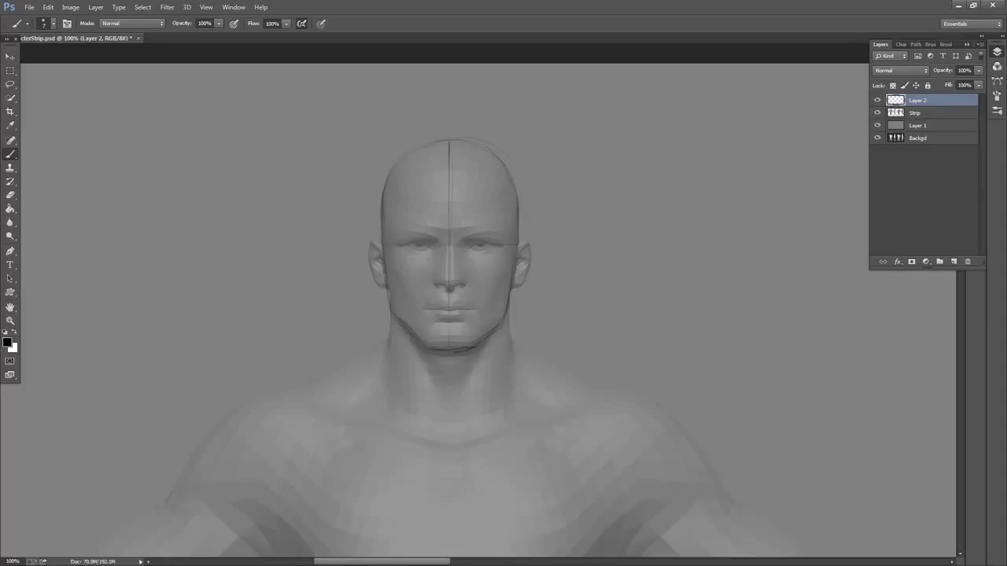
Sketch the eyes, nose, mouth line and ears over the front-view face on Layer 2
{"action": "left_click_drag", "start_coordinate": [470, 244], "coordinate": [493, 243]}
{"action": "mouse_move", "coordinate": [482, 250]}
{"action": "left_mouse_down"}
{"action": "mouse_move", "coordinate": [492, 248]}
{"action": "mouse_move", "coordinate": [401, 244]}
{"action": "mouse_move", "coordinate": [423, 249]}
{"action": "left_mouse_up"}
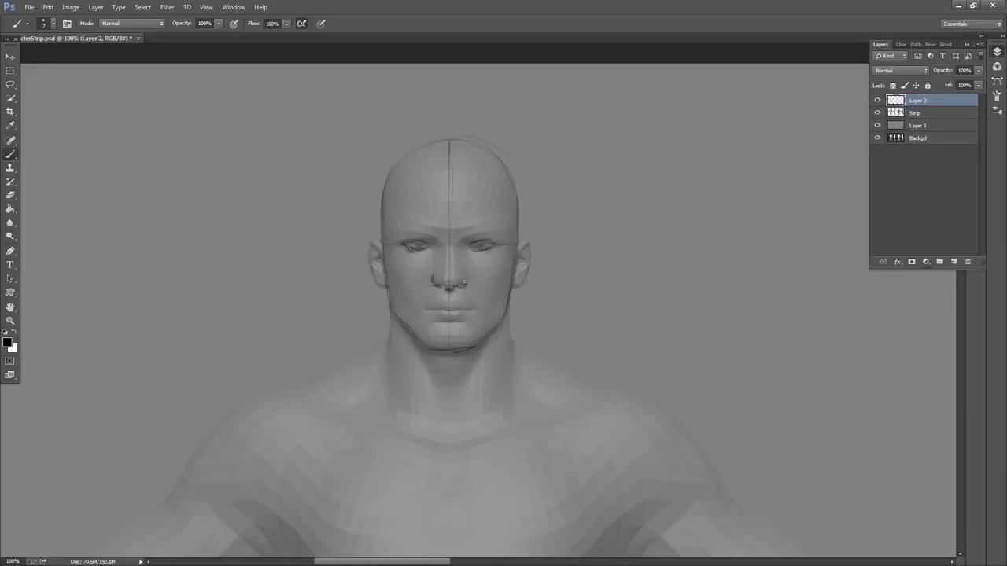
{"action": "left_click_drag", "start_coordinate": [427, 309], "coordinate": [463, 309]}
{"action": "mouse_move", "coordinate": [519, 247]}
{"action": "left_mouse_down"}
{"action": "mouse_move", "coordinate": [526, 243]}
{"action": "mouse_move", "coordinate": [531, 260]}
{"action": "mouse_move", "coordinate": [513, 287]}
{"action": "left_mouse_up"}
{"action": "mouse_move", "coordinate": [383, 248]}
{"action": "left_mouse_down"}
{"action": "mouse_move", "coordinate": [372, 244]}
{"action": "mouse_move", "coordinate": [387, 287]}
{"action": "left_mouse_up"}
Trace the front-view figure's neck, trapezius and shoulder contours on Layer 2 and sketch the collarbone line across the upper chest
{"action": "left_click_drag", "start_coordinate": [567, 311], "coordinate": [582, 170]}
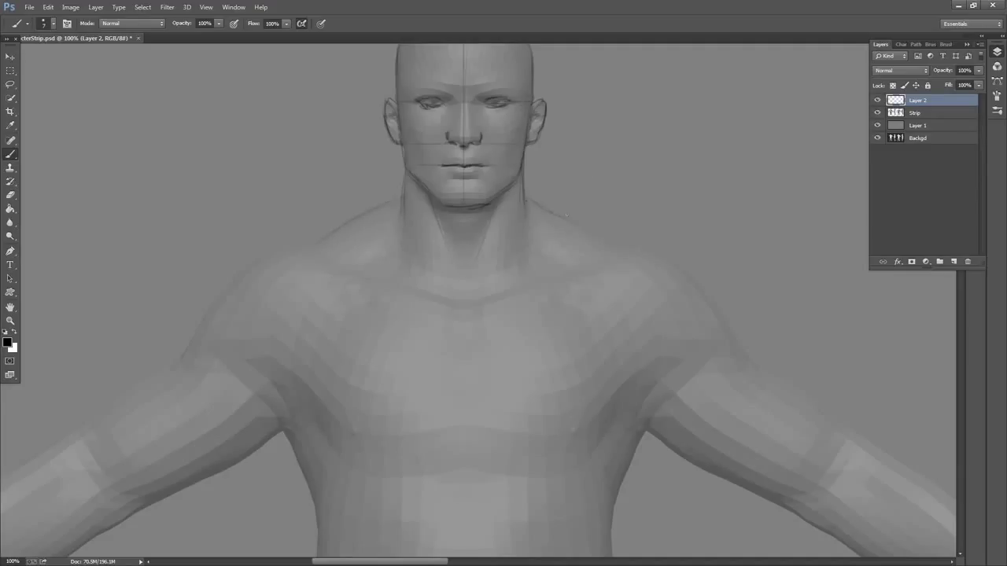
{"action": "left_click_drag", "start_coordinate": [436, 212], "coordinate": [574, 156]}
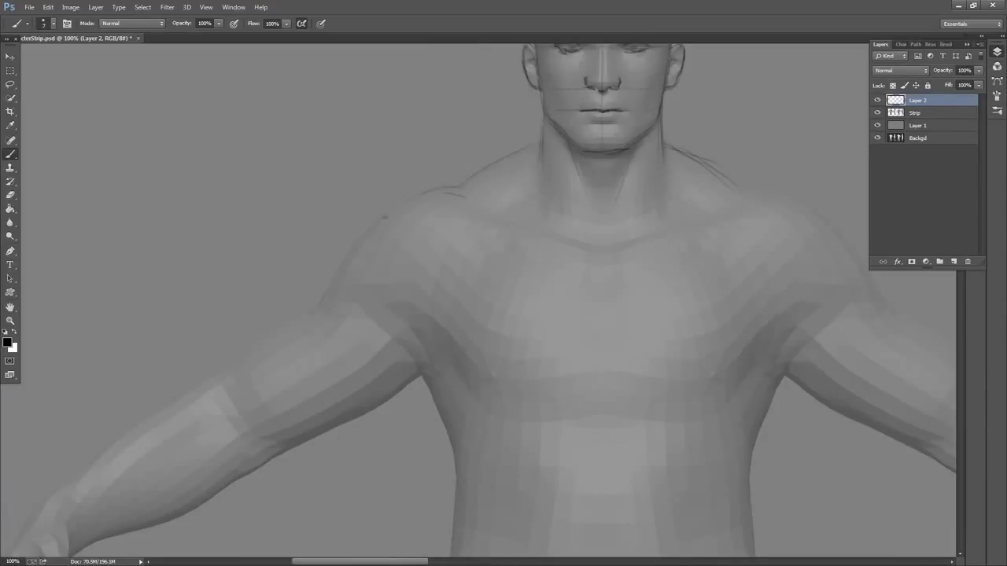
{"action": "left_click_drag", "start_coordinate": [344, 250], "coordinate": [320, 295]}
{"action": "left_click_drag", "start_coordinate": [604, 228], "coordinate": [384, 219]}
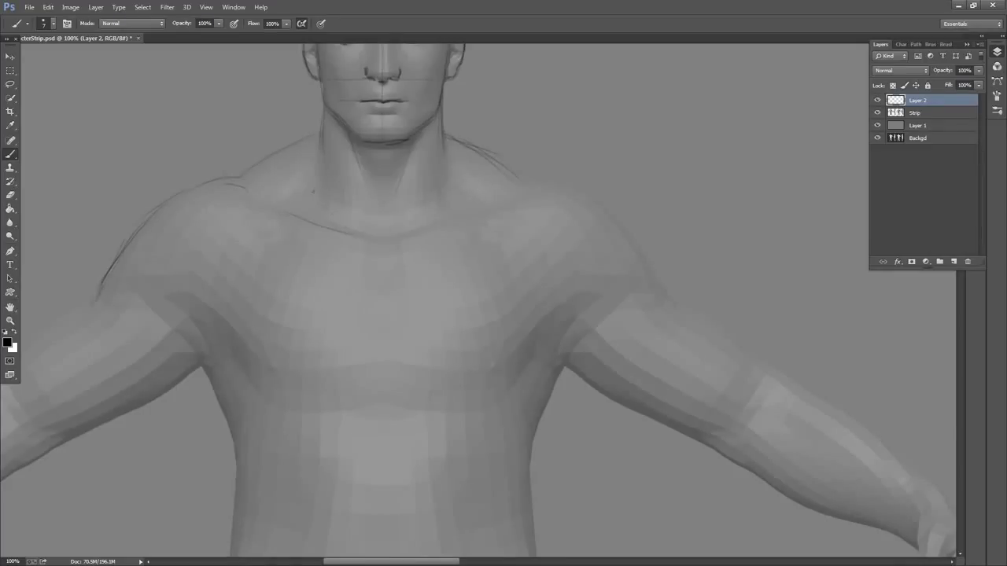
{"action": "left_click_drag", "start_coordinate": [398, 252], "coordinate": [420, 232]}
{"action": "left_click_drag", "start_coordinate": [520, 228], "coordinate": [627, 143]}
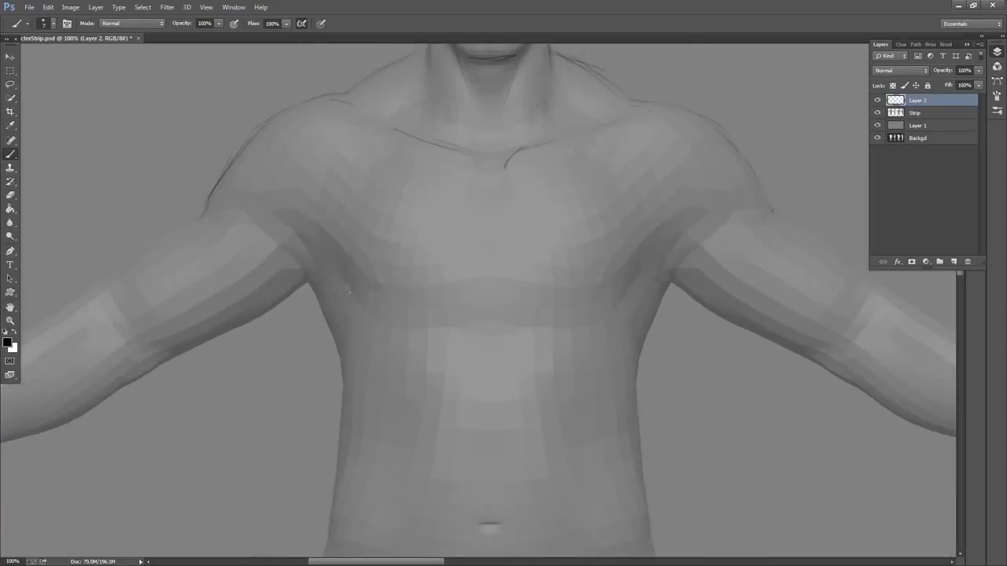
Sketch the lower edges of the pectorals and trace both sides of the front-view torso down to the waist
{"action": "left_click_drag", "start_coordinate": [365, 296], "coordinate": [414, 305]}
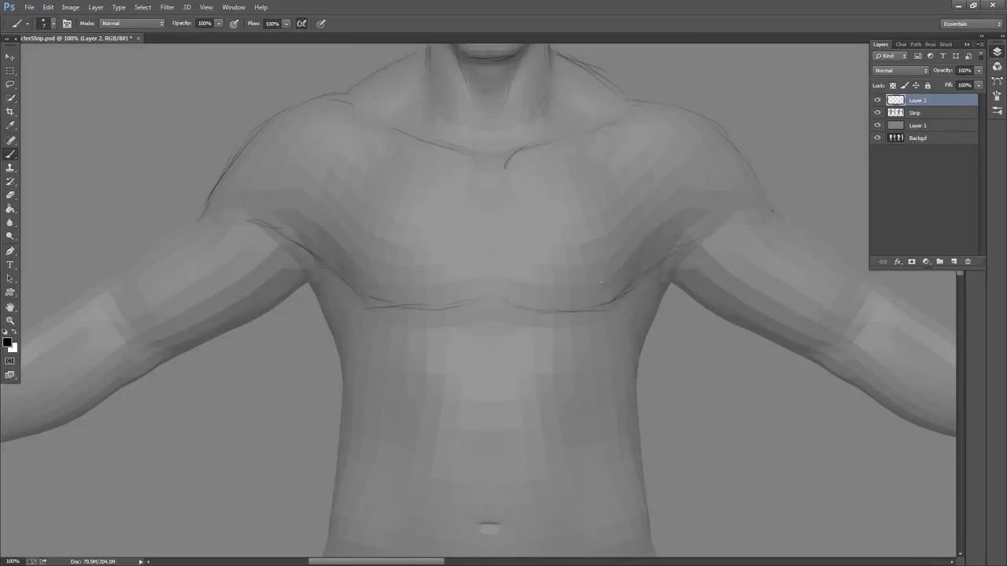
{"action": "left_click_drag", "start_coordinate": [683, 257], "coordinate": [585, 212]}
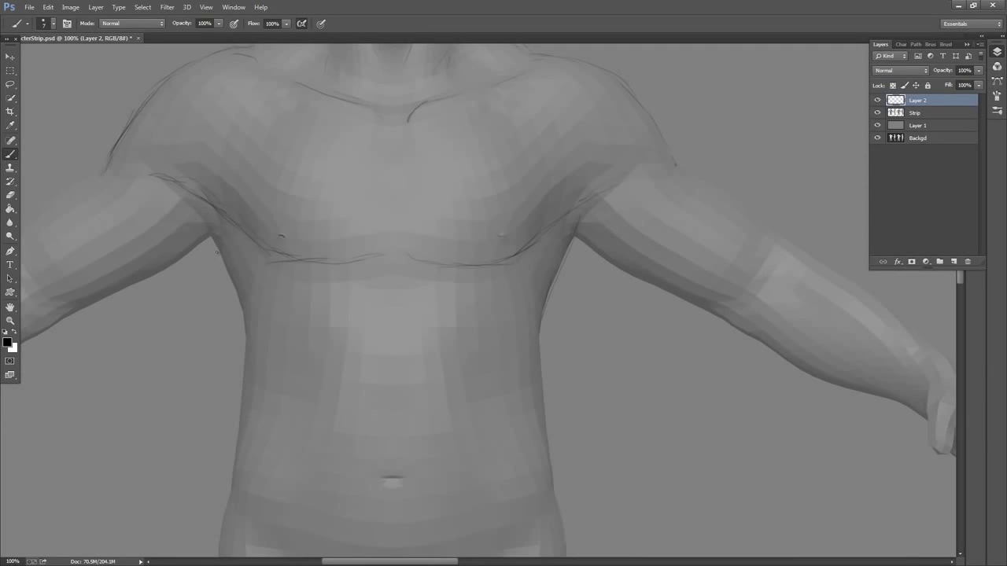
{"action": "left_click_drag", "start_coordinate": [430, 221], "coordinate": [544, 46]}
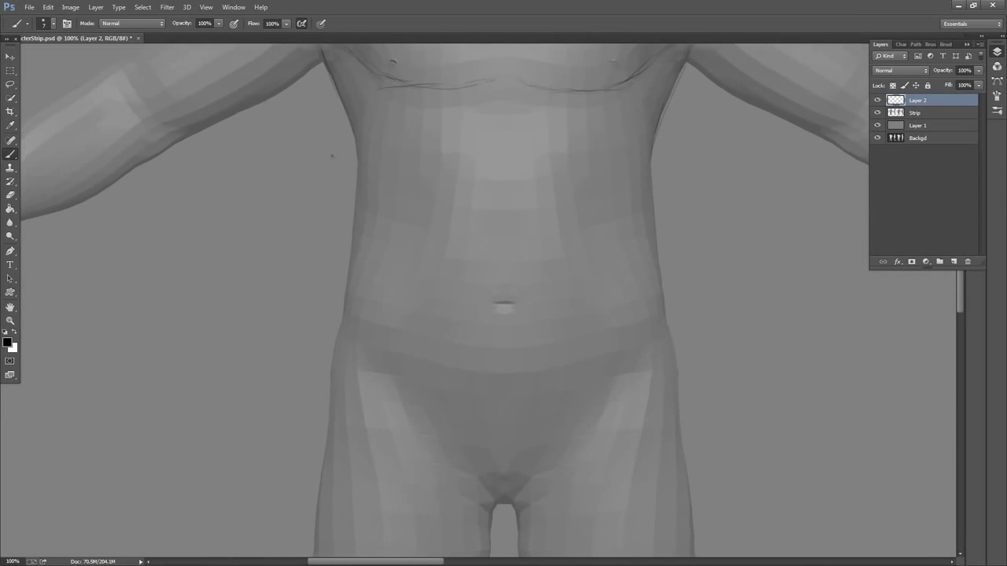
{"action": "left_click_drag", "start_coordinate": [360, 140], "coordinate": [346, 294]}
{"action": "left_click_drag", "start_coordinate": [701, 194], "coordinate": [538, 271]}
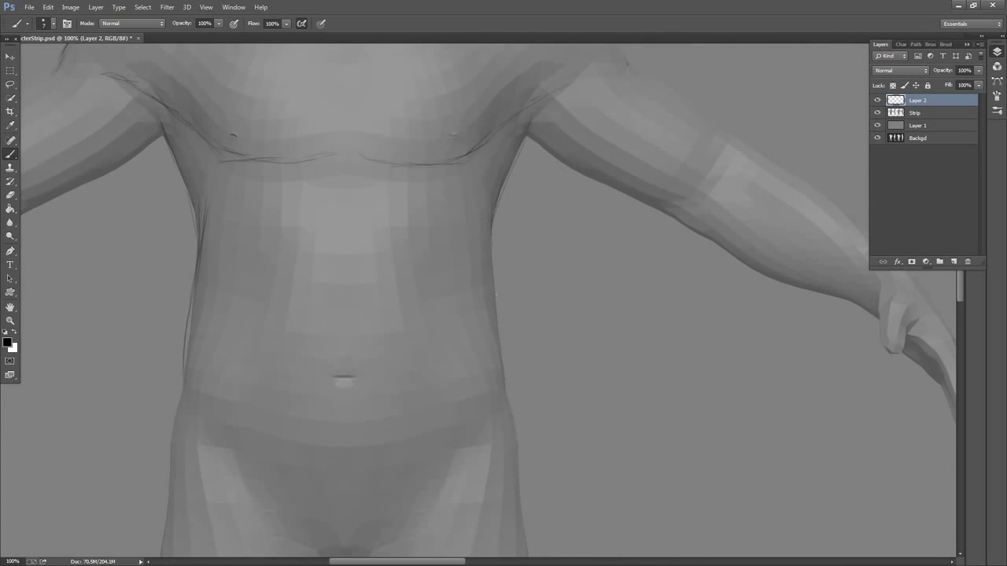
{"action": "left_click_drag", "start_coordinate": [492, 235], "coordinate": [499, 326]}
{"action": "left_click_drag", "start_coordinate": [494, 261], "coordinate": [503, 378]}
At about 45% zoom, sketch the rib cage arch, vertical abdominal guides and the waist and pelvis lines on the front view
{"action": "mouse_move", "coordinate": [558, 260]}
{"action": "left_mouse_down"}
{"action": "mouse_move", "coordinate": [573, 209]}
{"action": "mouse_move", "coordinate": [507, 207]}
{"action": "left_mouse_up"}
{"action": "key", "text": "z"}
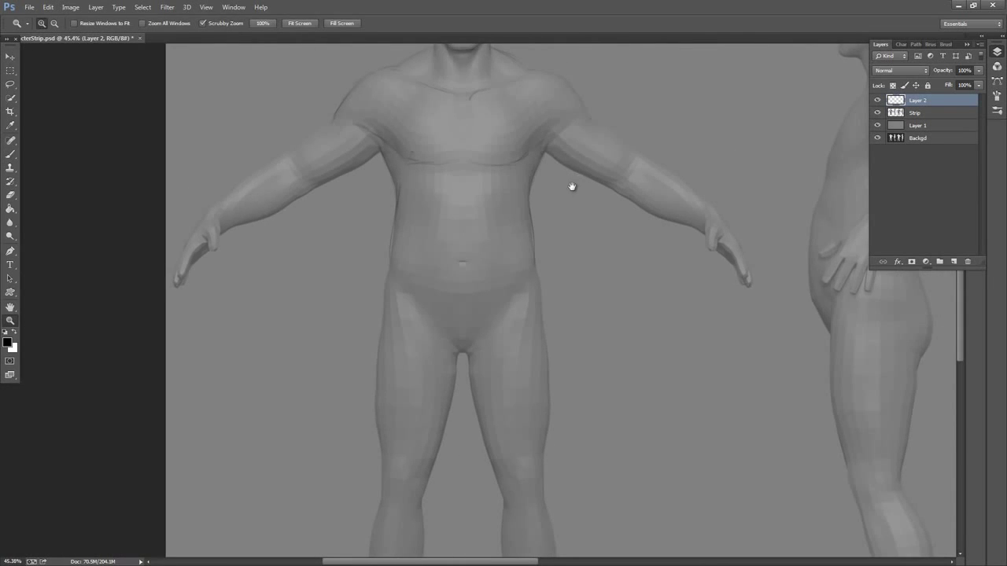
{"action": "left_click_drag", "start_coordinate": [572, 187], "coordinate": [546, 267]}
{"action": "key", "text": "b"}
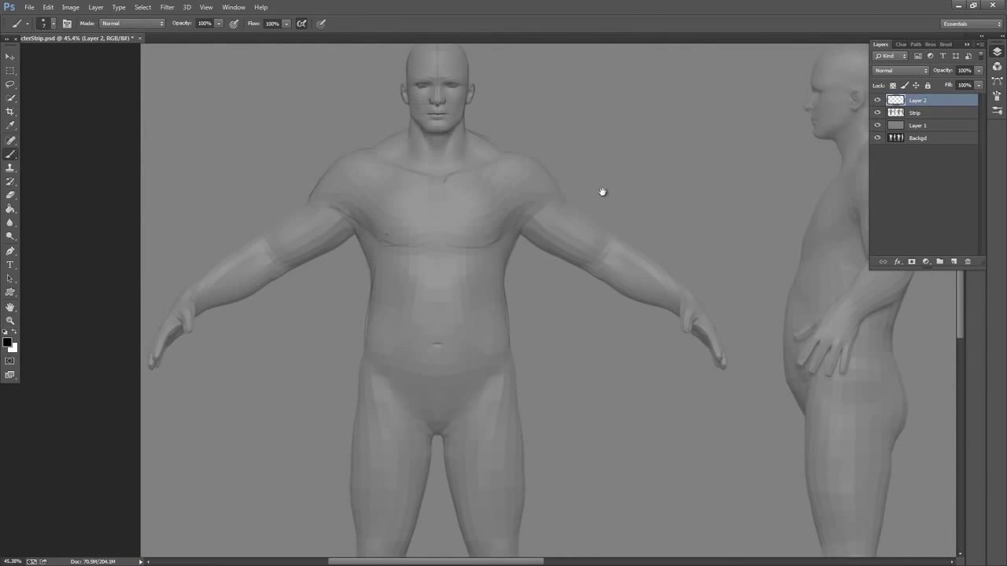
{"action": "left_click_drag", "start_coordinate": [603, 192], "coordinate": [600, 216]}
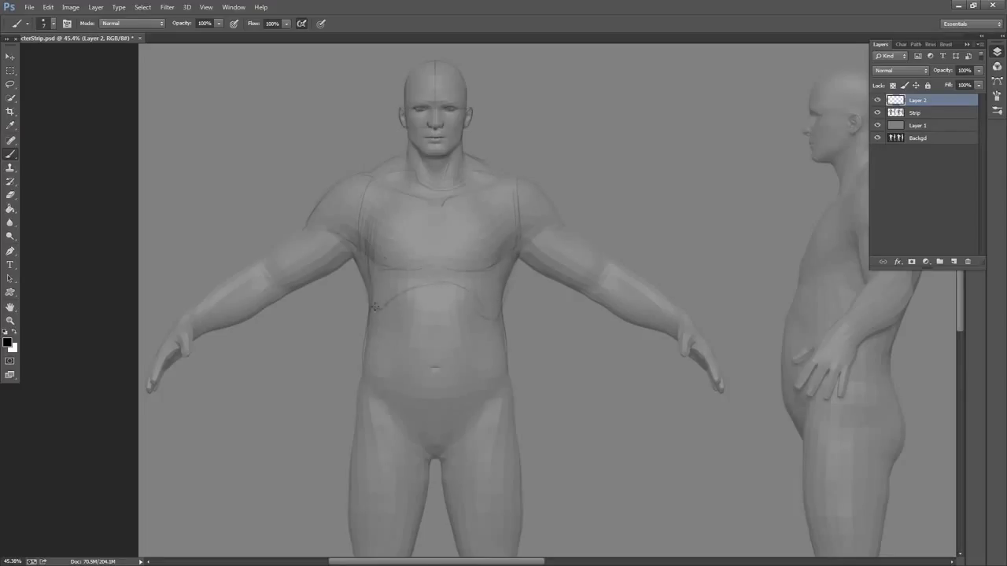
{"action": "mouse_move", "coordinate": [372, 309]}
{"action": "left_mouse_down"}
{"action": "mouse_move", "coordinate": [459, 283]}
{"action": "mouse_move", "coordinate": [488, 316]}
{"action": "left_mouse_up"}
{"action": "scroll", "coordinate": [573, 232], "scroll_direction": "down", "scroll_amount": 5}
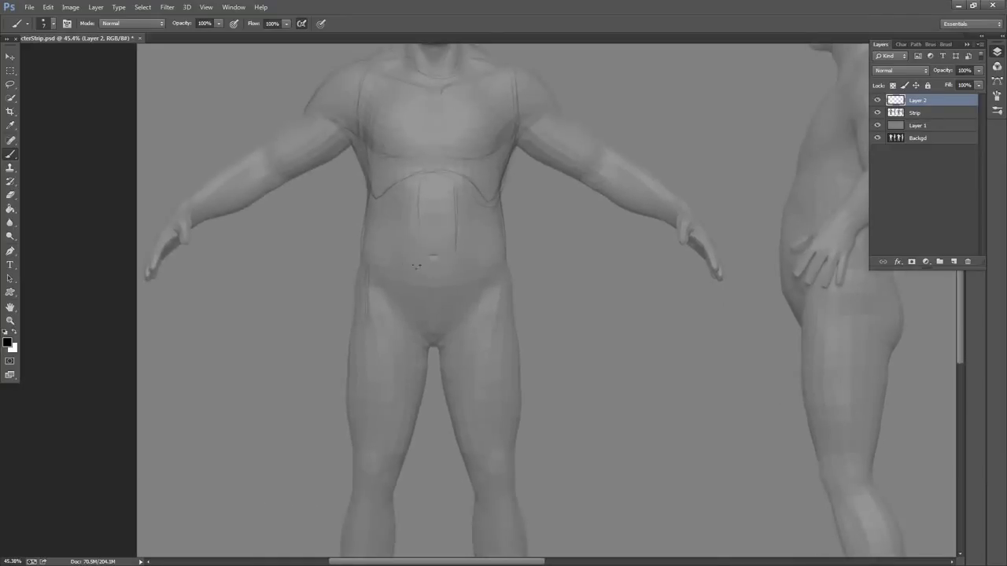
{"action": "left_click_drag", "start_coordinate": [505, 299], "coordinate": [502, 334]}
Trace the front-view thighs and calves and sketch the kneecaps and shin lines on both legs
{"action": "scroll", "coordinate": [555, 166], "scroll_direction": "down", "scroll_amount": 7}
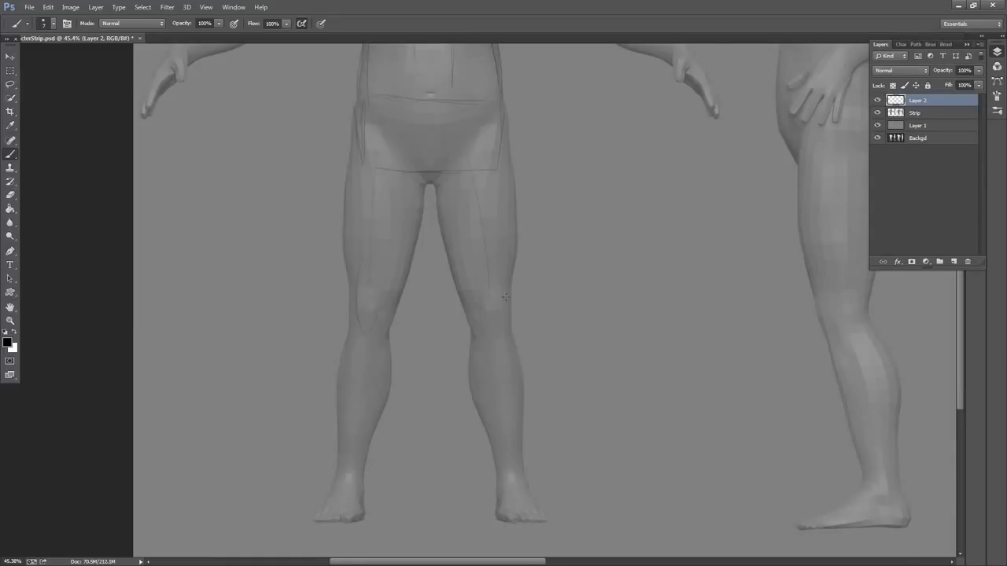
{"action": "scroll", "coordinate": [492, 189], "scroll_direction": "up", "scroll_amount": 3}
{"action": "left_click_drag", "start_coordinate": [505, 263], "coordinate": [511, 313]}
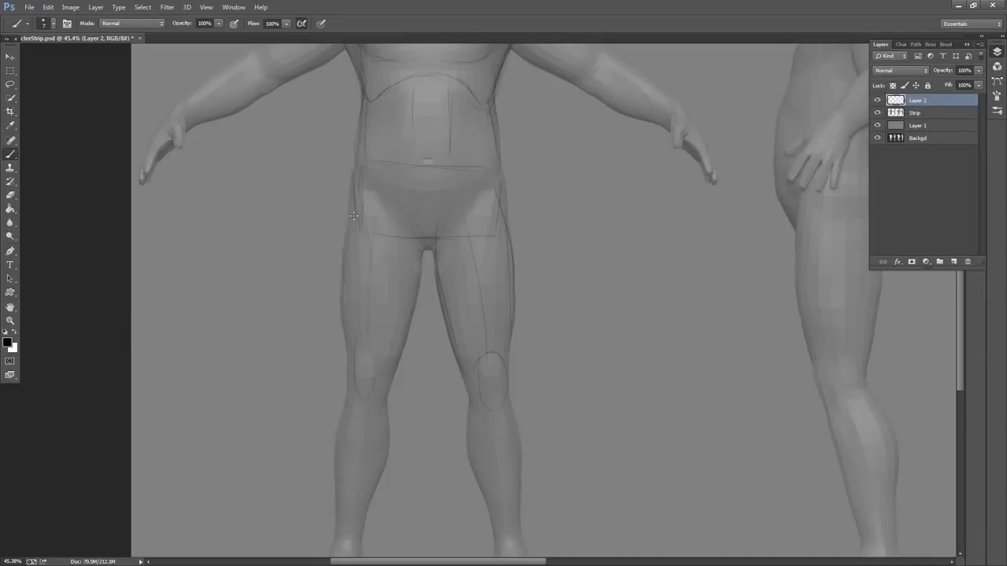
{"action": "left_click_drag", "start_coordinate": [467, 328], "coordinate": [483, 206]}
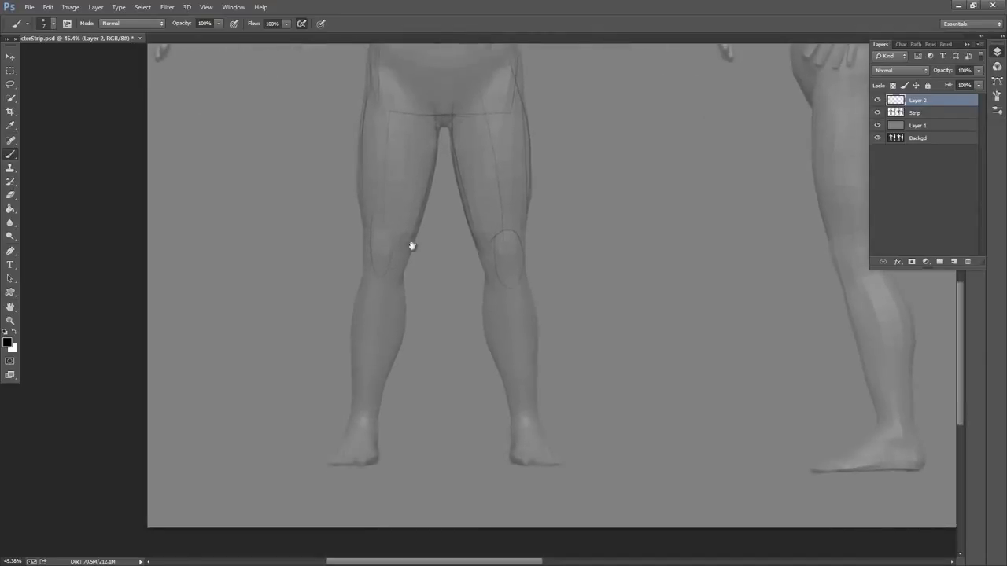
{"action": "left_click_drag", "start_coordinate": [404, 279], "coordinate": [404, 352]}
{"action": "left_click_drag", "start_coordinate": [366, 388], "coordinate": [371, 307]}
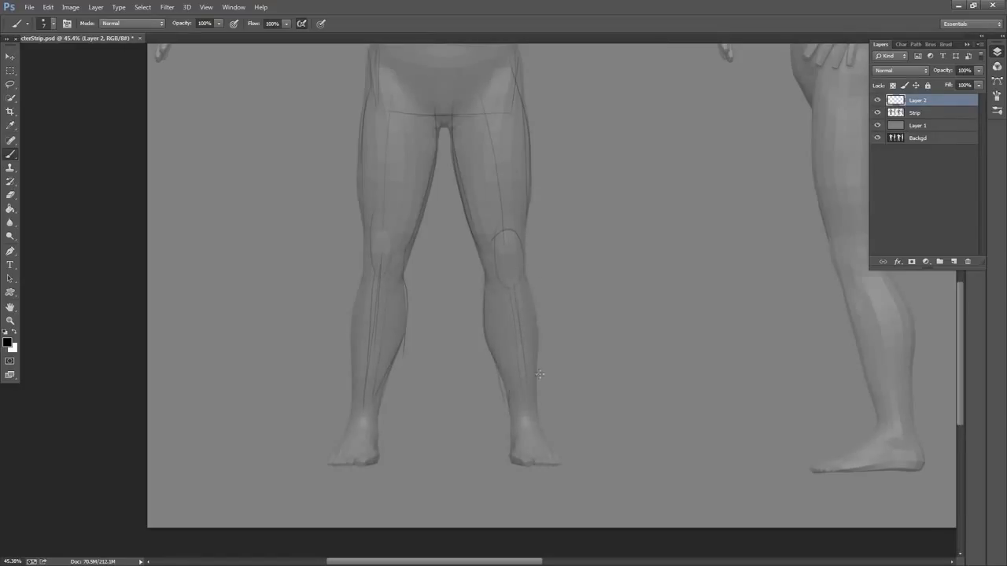
Trace the upper arms, forearms and hands on both sides of the front-view figure
{"action": "scroll", "coordinate": [564, 214], "scroll_direction": "up", "scroll_amount": 2}
{"action": "left_click_drag", "start_coordinate": [560, 151], "coordinate": [546, 281]}
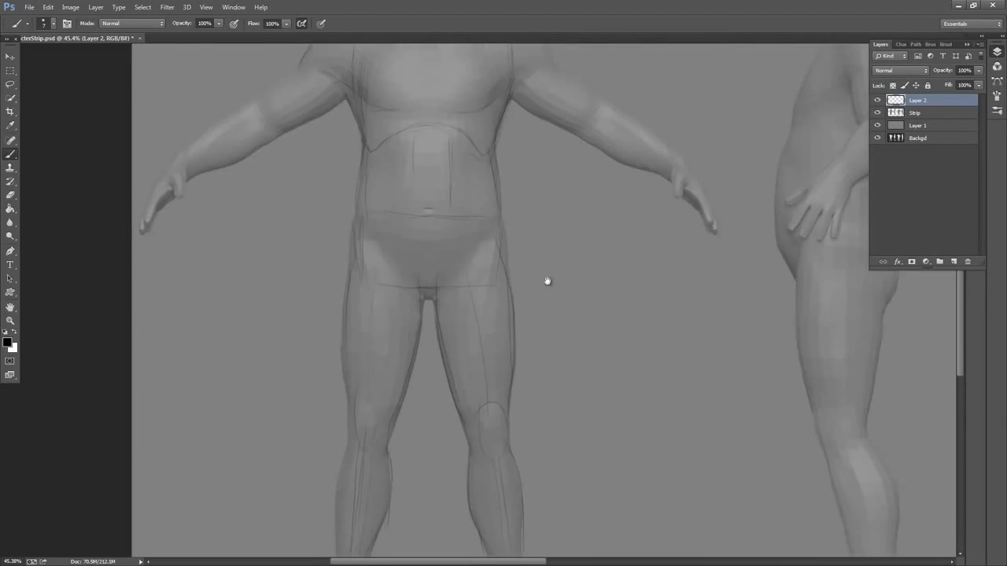
{"action": "left_click_drag", "start_coordinate": [521, 185], "coordinate": [535, 279]}
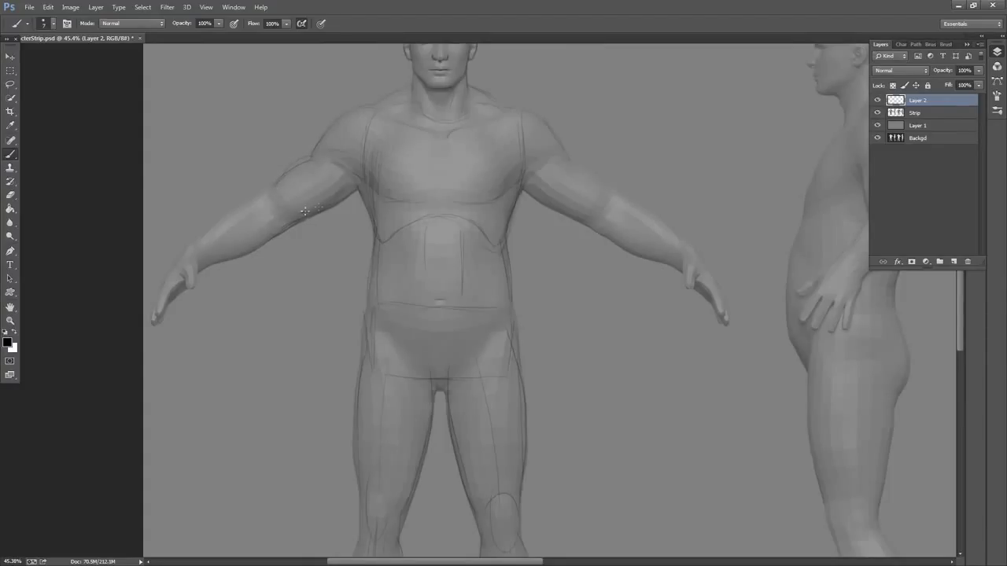
{"action": "mouse_move", "coordinate": [285, 208]}
{"action": "left_mouse_down"}
{"action": "mouse_move", "coordinate": [305, 210]}
{"action": "mouse_move", "coordinate": [259, 197]}
{"action": "mouse_move", "coordinate": [209, 231]}
{"action": "left_mouse_up"}
{"action": "mouse_move", "coordinate": [703, 259]}
{"action": "left_mouse_down"}
{"action": "mouse_move", "coordinate": [729, 321]}
{"action": "mouse_move", "coordinate": [691, 287]}
{"action": "left_mouse_up"}
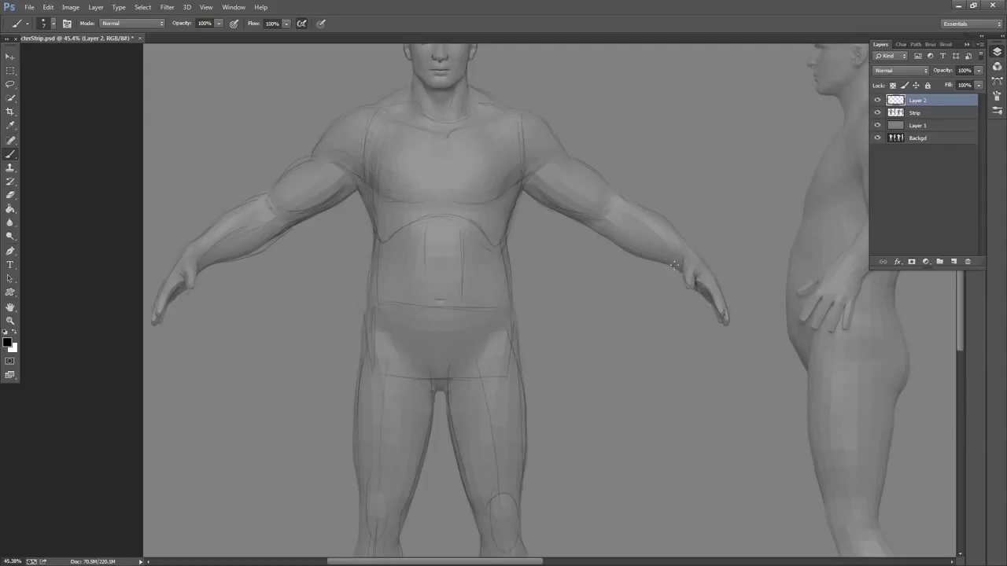
{"action": "mouse_move", "coordinate": [600, 229]}
{"action": "left_mouse_down"}
{"action": "mouse_move", "coordinate": [619, 244]}
{"action": "mouse_move", "coordinate": [575, 218]}
{"action": "left_mouse_up"}
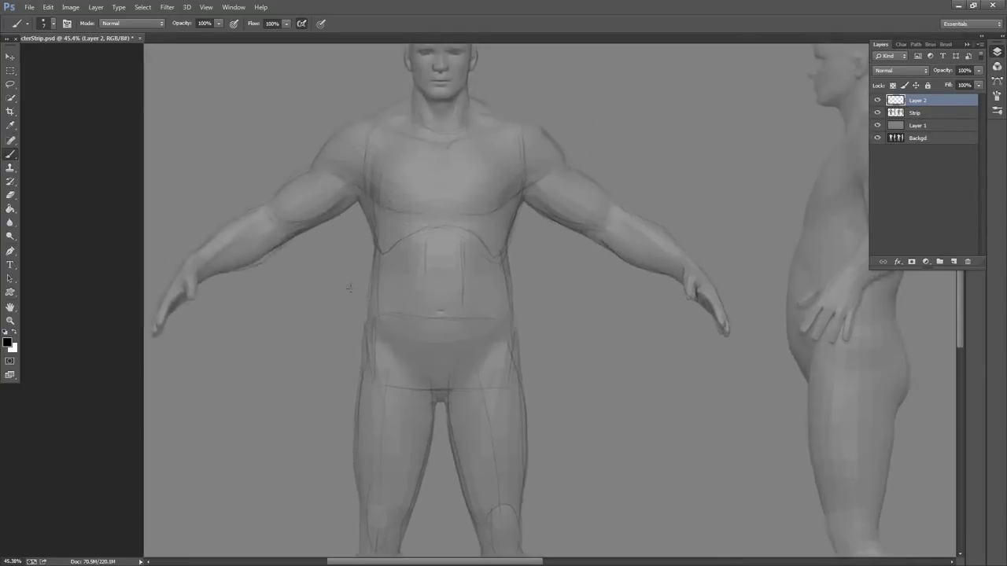
Add side abdominal lines, darken the lower pectoral contours, and sketch the collarbones and neck muscles on the front view
{"action": "left_click_drag", "start_coordinate": [506, 272], "coordinate": [508, 322]}
{"action": "left_click_drag", "start_coordinate": [404, 262], "coordinate": [400, 301]}
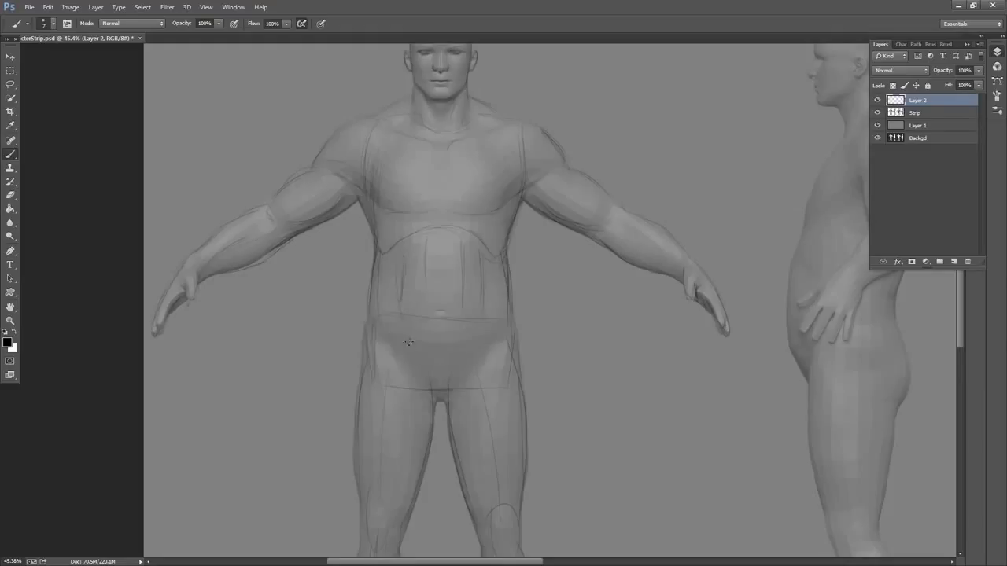
{"action": "scroll", "coordinate": [539, 198], "scroll_direction": "up", "scroll_amount": 3}
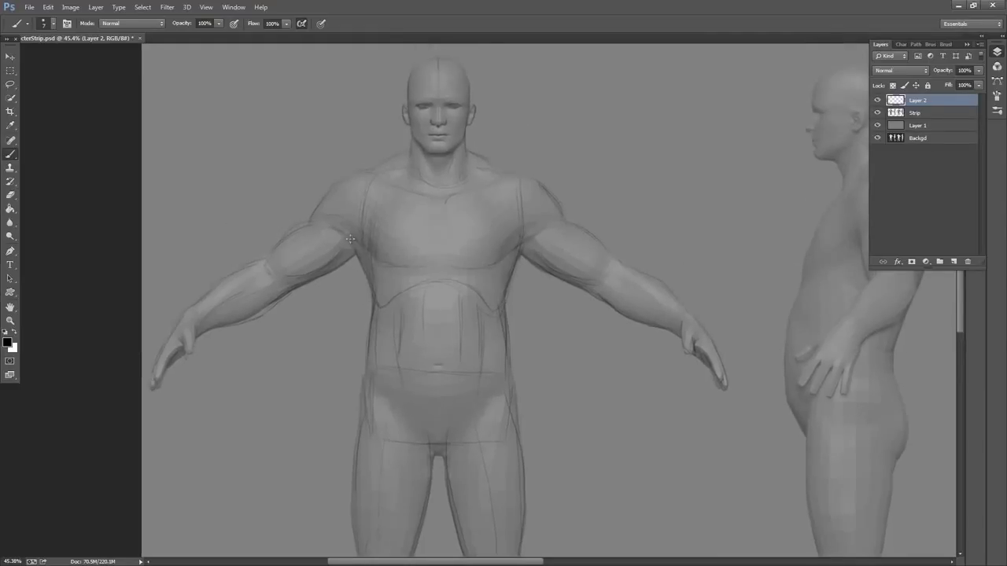
{"action": "mouse_move", "coordinate": [359, 248]}
{"action": "left_mouse_down"}
{"action": "mouse_move", "coordinate": [380, 269]}
{"action": "mouse_move", "coordinate": [433, 266]}
{"action": "left_mouse_up"}
{"action": "scroll", "coordinate": [607, 177], "scroll_direction": "up", "scroll_amount": 1}
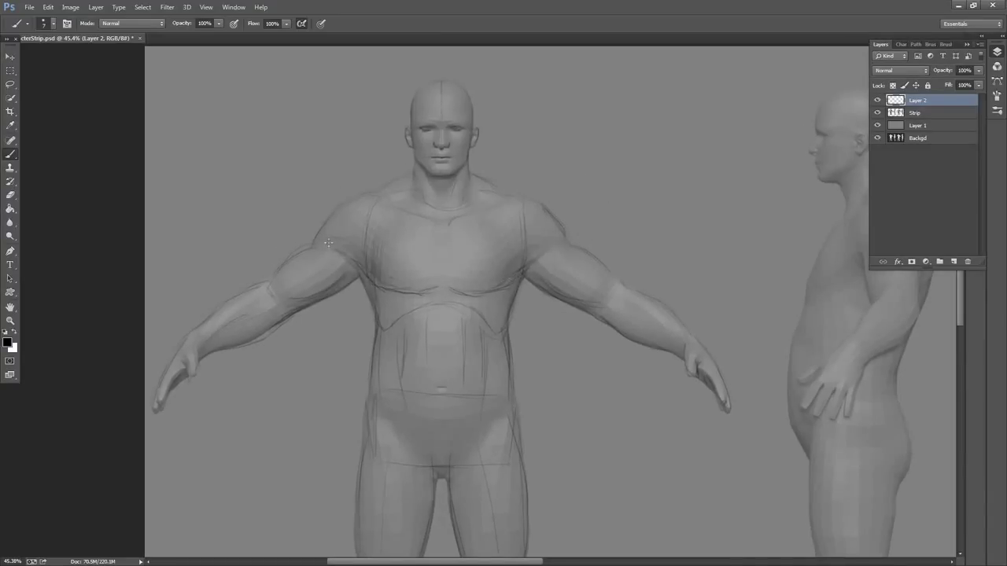
{"action": "mouse_move", "coordinate": [392, 196]}
{"action": "left_mouse_down"}
{"action": "mouse_move", "coordinate": [426, 220]}
{"action": "mouse_move", "coordinate": [460, 210]}
{"action": "mouse_move", "coordinate": [459, 218]}
{"action": "mouse_move", "coordinate": [397, 209]}
{"action": "left_mouse_up"}
{"action": "left_click_drag", "start_coordinate": [626, 172], "coordinate": [608, 174]}
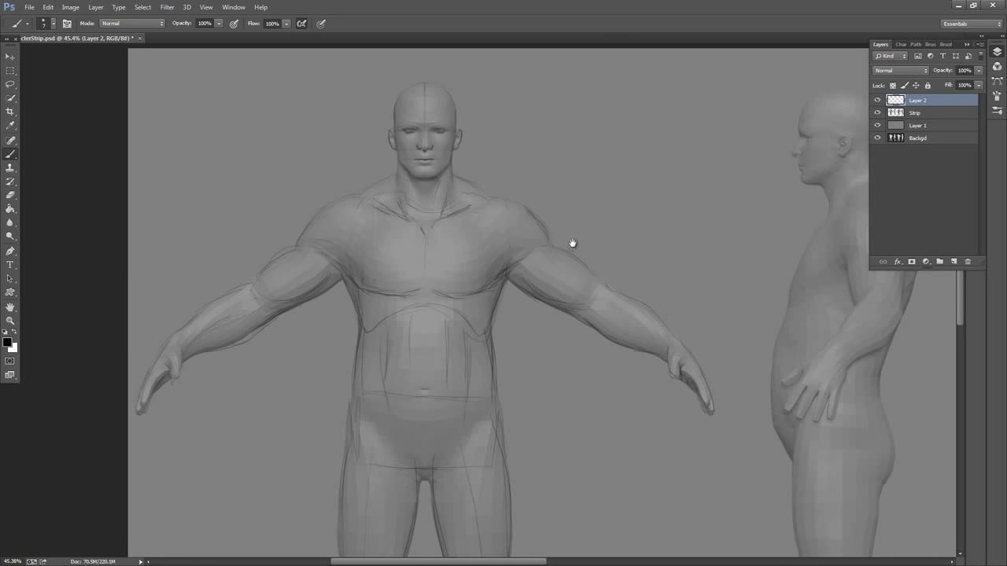
Refine the sketch lines around the front-view lower legs and feet on Layer 2
{"action": "mouse_move", "coordinate": [571, 243]}
{"action": "left_mouse_down"}
{"action": "mouse_move", "coordinate": [585, 134]}
{"action": "mouse_move", "coordinate": [560, 277]}
{"action": "mouse_move", "coordinate": [684, 215]}
{"action": "mouse_move", "coordinate": [668, 222]}
{"action": "mouse_move", "coordinate": [631, 178]}
{"action": "mouse_move", "coordinate": [622, 182]}
{"action": "mouse_move", "coordinate": [571, 147]}
{"action": "mouse_move", "coordinate": [585, 113]}
{"action": "left_mouse_up"}
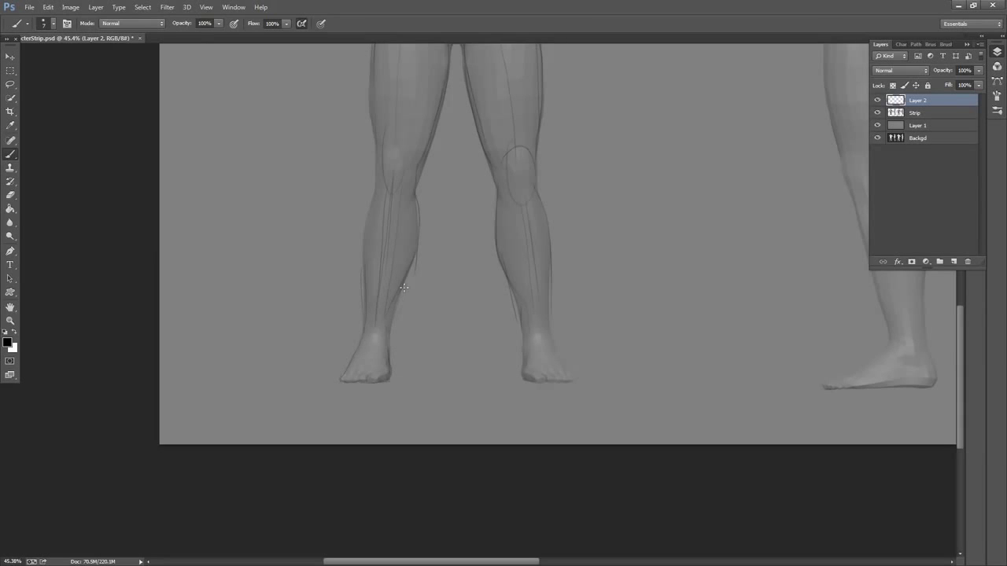
{"action": "left_click_drag", "start_coordinate": [619, 261], "coordinate": [578, 221]}
{"action": "mouse_move", "coordinate": [479, 336]}
{"action": "left_mouse_down"}
{"action": "mouse_move", "coordinate": [507, 342]}
{"action": "mouse_move", "coordinate": [519, 315]}
{"action": "mouse_move", "coordinate": [513, 299]}
{"action": "left_mouse_up"}
{"action": "left_click_drag", "start_coordinate": [559, 134], "coordinate": [580, 294]}
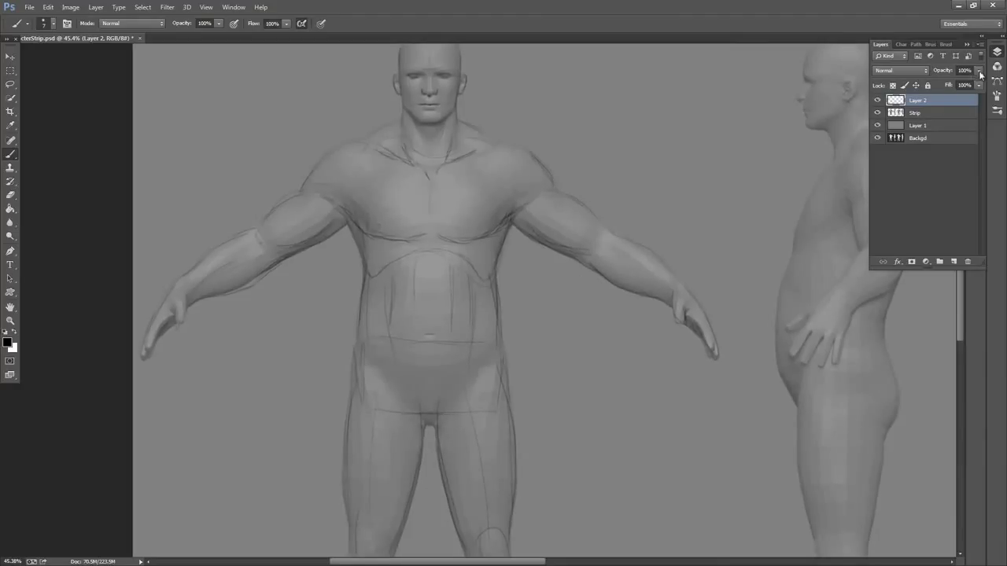
Set the opacity of Layer 2 to 77% and of the Strip layer to 10%
{"action": "left_click", "coordinate": [979, 71]}
{"action": "left_click_drag", "start_coordinate": [978, 82], "coordinate": [966, 83]}
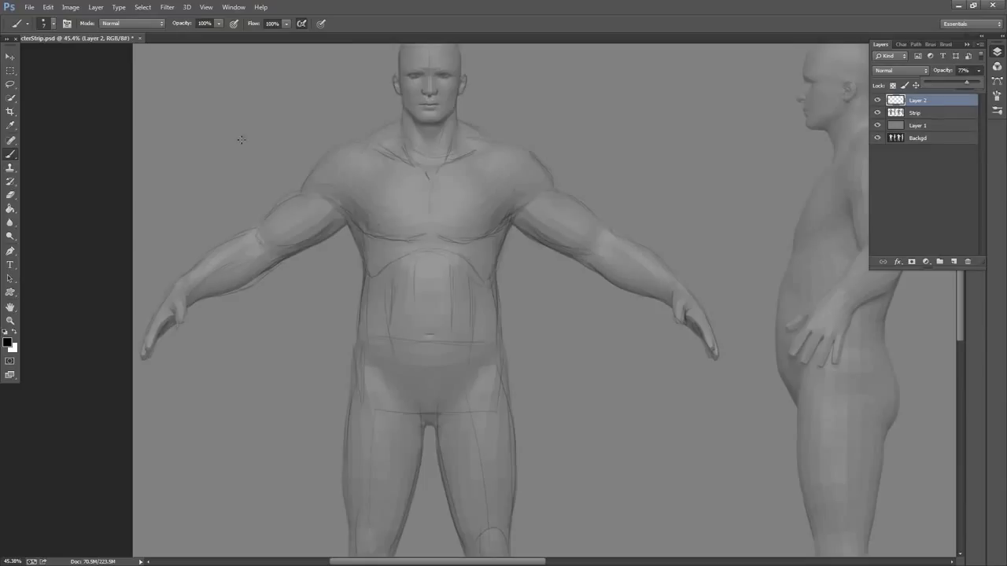
{"action": "left_click", "coordinate": [936, 114]}
{"action": "left_click", "coordinate": [978, 70]}
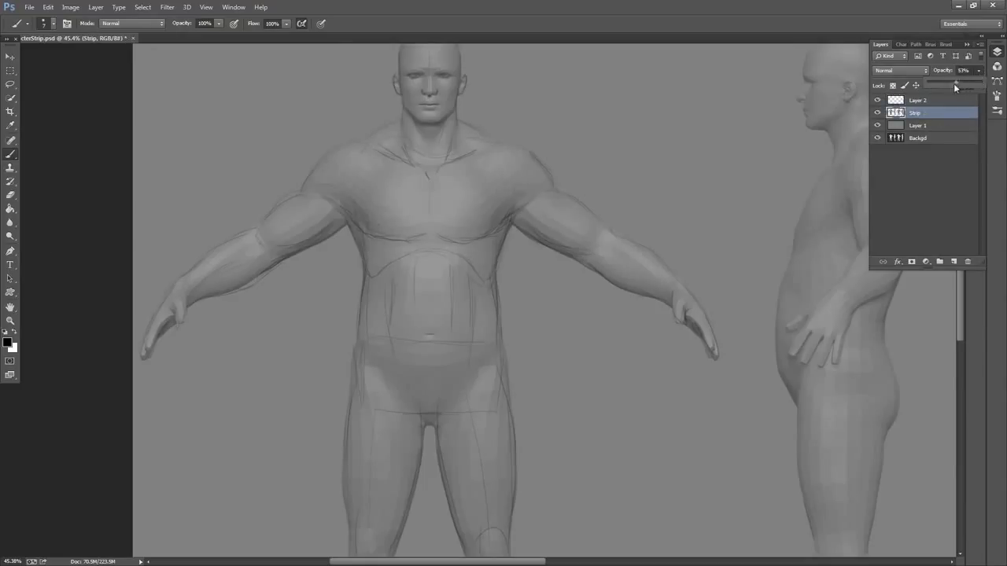
{"action": "left_click_drag", "start_coordinate": [951, 84], "coordinate": [933, 82]}
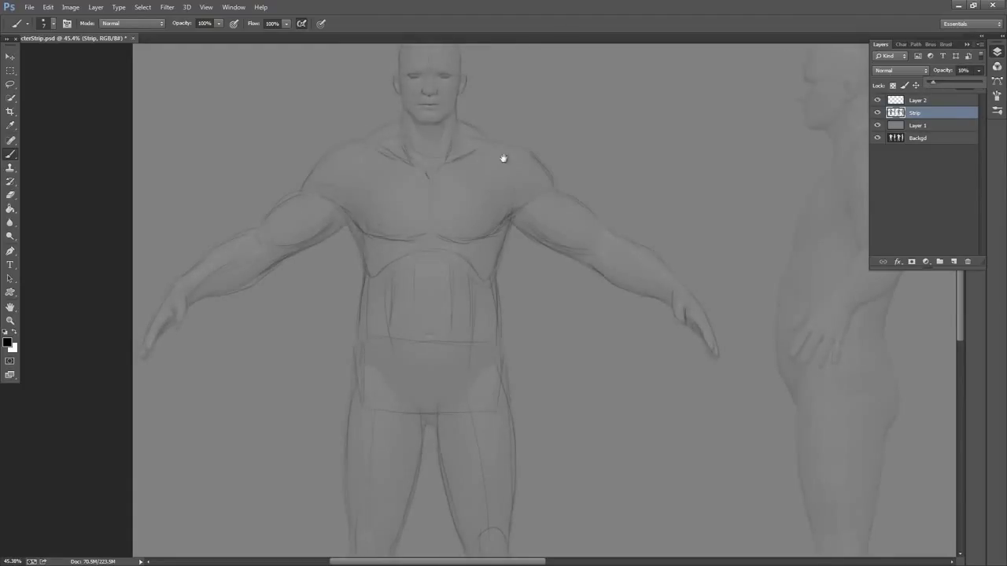
Bring the front-view head up to about 130% zoom and add a new layer above Layer 2 for the Brush tool
{"action": "left_click_drag", "start_coordinate": [506, 158], "coordinate": [501, 253]}
{"action": "left_click", "coordinate": [11, 322]}
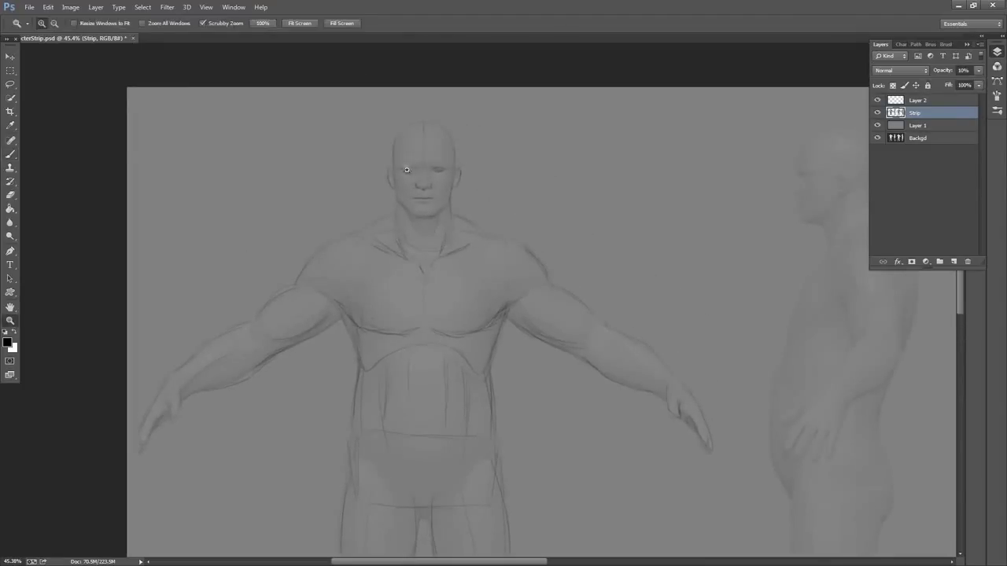
{"action": "left_click_drag", "start_coordinate": [412, 170], "coordinate": [447, 160]}
{"action": "left_click", "coordinate": [10, 155]}
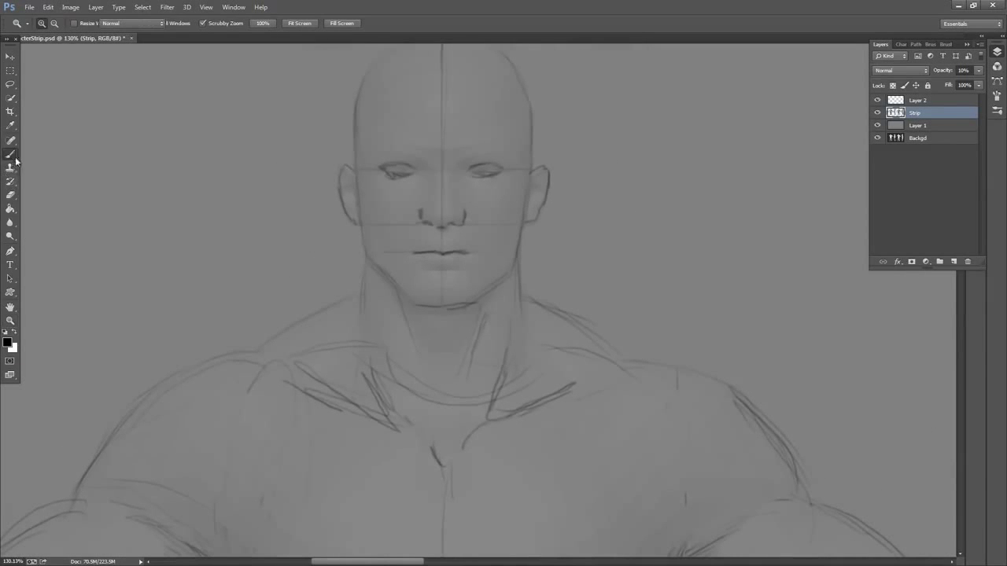
{"action": "left_click", "coordinate": [933, 100]}
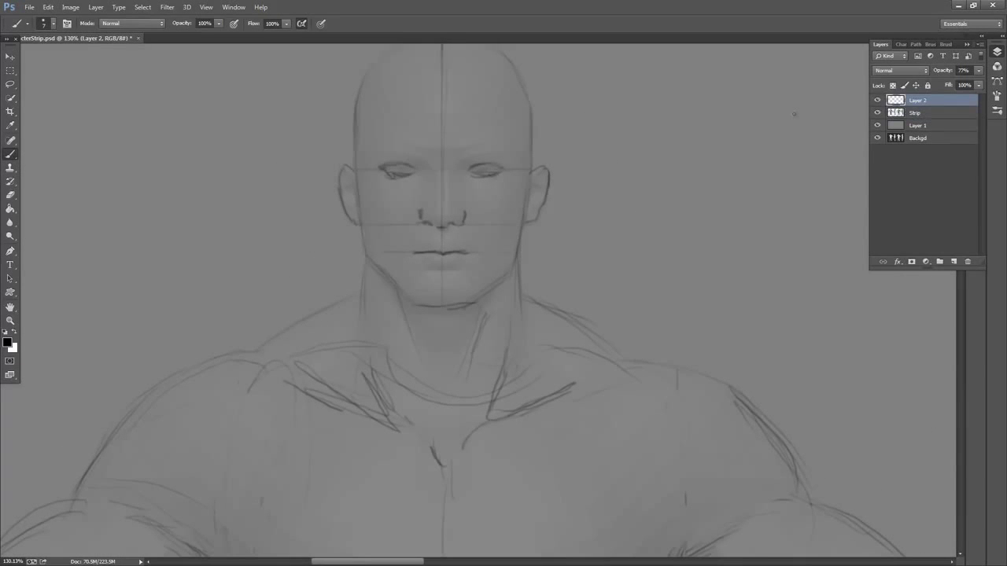
{"action": "left_click", "coordinate": [954, 261]}
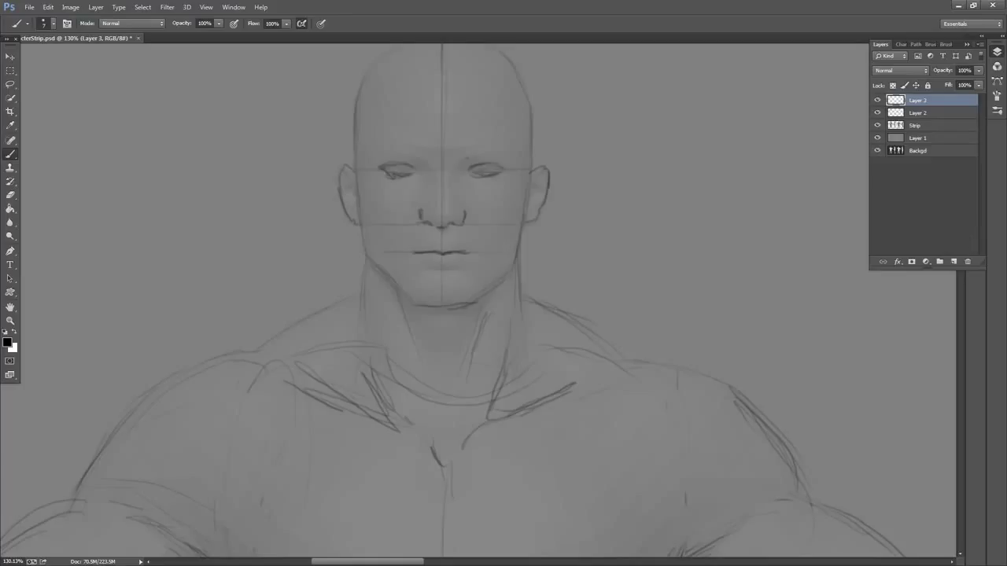
Draw darker eyes, furrowed brow creases, hatched eyebrows and the nose bridge over the front-view face on Layer 3
{"action": "mouse_move", "coordinate": [473, 171]}
{"action": "left_mouse_down"}
{"action": "mouse_move", "coordinate": [505, 170]}
{"action": "mouse_move", "coordinate": [471, 171]}
{"action": "mouse_move", "coordinate": [481, 177]}
{"action": "mouse_move", "coordinate": [497, 175]}
{"action": "mouse_move", "coordinate": [476, 176]}
{"action": "mouse_move", "coordinate": [489, 166]}
{"action": "mouse_move", "coordinate": [475, 163]}
{"action": "left_mouse_up"}
{"action": "mouse_move", "coordinate": [390, 165]}
{"action": "left_mouse_down"}
{"action": "mouse_move", "coordinate": [409, 168]}
{"action": "mouse_move", "coordinate": [380, 168]}
{"action": "mouse_move", "coordinate": [393, 165]}
{"action": "mouse_move", "coordinate": [381, 169]}
{"action": "mouse_move", "coordinate": [395, 177]}
{"action": "mouse_move", "coordinate": [496, 160]}
{"action": "left_mouse_up"}
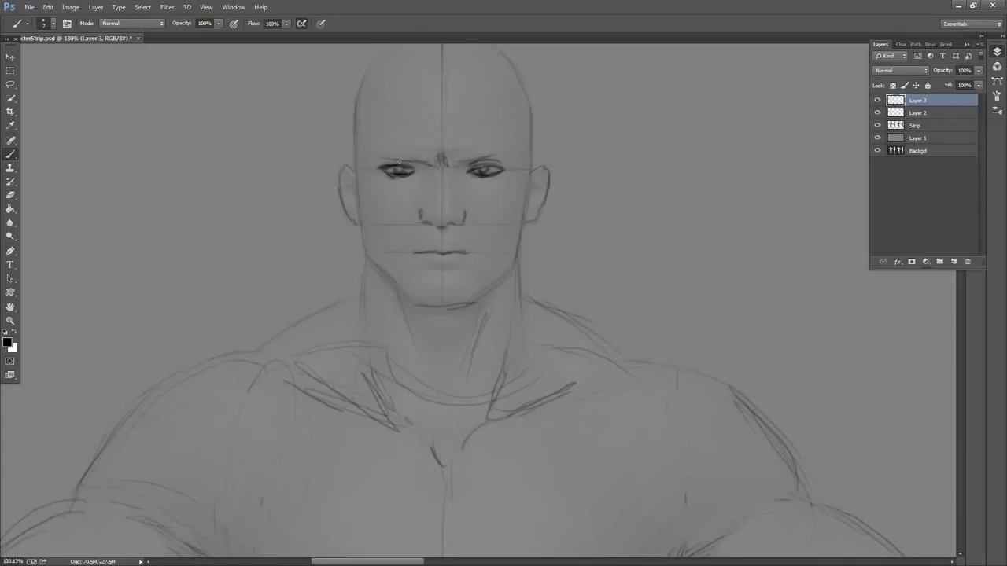
{"action": "left_click_drag", "start_coordinate": [363, 156], "coordinate": [399, 153]}
{"action": "mouse_move", "coordinate": [404, 156]}
{"action": "left_mouse_down"}
{"action": "mouse_move", "coordinate": [516, 146]}
{"action": "mouse_move", "coordinate": [437, 167]}
{"action": "mouse_move", "coordinate": [452, 166]}
{"action": "mouse_move", "coordinate": [428, 185]}
{"action": "mouse_move", "coordinate": [433, 173]}
{"action": "mouse_move", "coordinate": [453, 200]}
{"action": "left_mouse_up"}
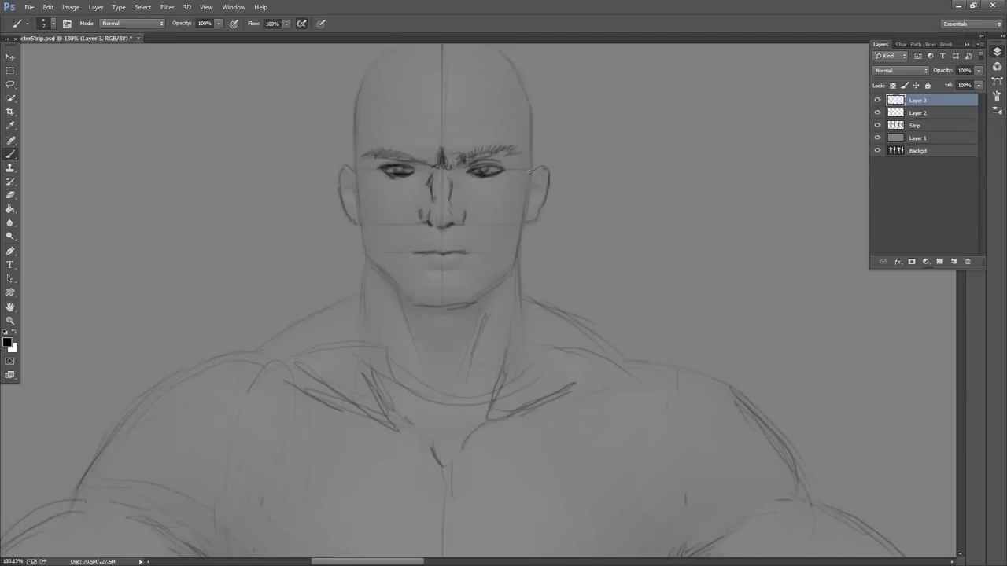
Draw the cheekbone and hollow-cheek lines on both sides of the front-view face on Layer 3
{"action": "left_click_drag", "start_coordinate": [530, 164], "coordinate": [527, 175]}
{"action": "left_click_drag", "start_coordinate": [498, 225], "coordinate": [496, 245]}
{"action": "mouse_move", "coordinate": [358, 183]}
{"action": "left_mouse_down"}
{"action": "mouse_move", "coordinate": [359, 210]}
{"action": "mouse_move", "coordinate": [393, 252]}
{"action": "mouse_move", "coordinate": [357, 206]}
{"action": "mouse_move", "coordinate": [356, 179]}
{"action": "left_mouse_up"}
{"action": "left_click_drag", "start_coordinate": [527, 166], "coordinate": [529, 202]}
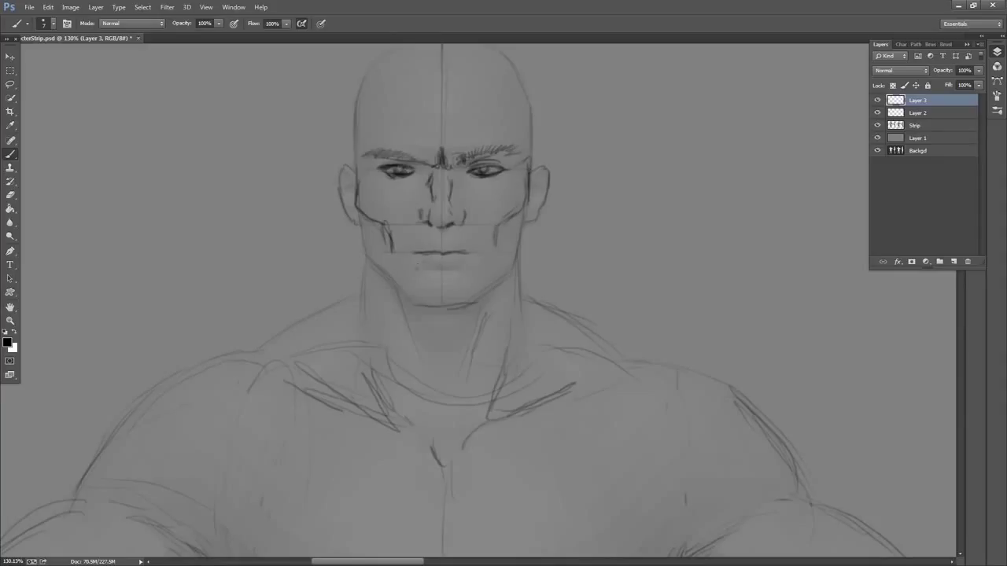
Sketch the lips and forehead creases and darken the eyes and eyebrows of the front-view face
{"action": "mouse_move", "coordinate": [425, 263]}
{"action": "left_mouse_down"}
{"action": "mouse_move", "coordinate": [455, 263]}
{"action": "mouse_move", "coordinate": [448, 244]}
{"action": "left_mouse_up"}
{"action": "mouse_move", "coordinate": [496, 127]}
{"action": "left_mouse_down"}
{"action": "mouse_move", "coordinate": [458, 142]}
{"action": "mouse_move", "coordinate": [384, 130]}
{"action": "mouse_move", "coordinate": [466, 116]}
{"action": "mouse_move", "coordinate": [487, 101]}
{"action": "mouse_move", "coordinate": [447, 121]}
{"action": "left_mouse_up"}
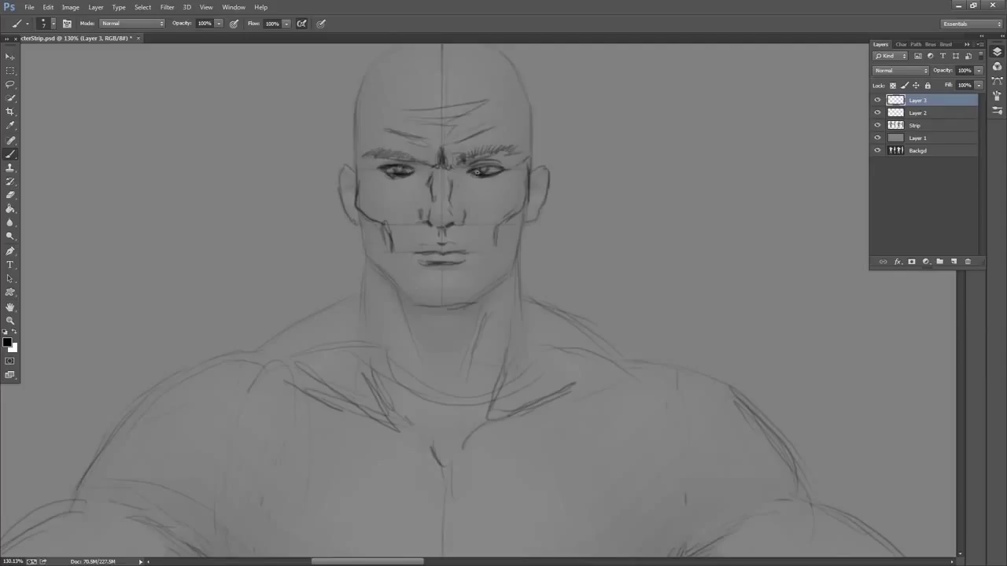
{"action": "mouse_move", "coordinate": [476, 173]}
{"action": "left_mouse_down"}
{"action": "mouse_move", "coordinate": [500, 168]}
{"action": "mouse_move", "coordinate": [495, 174]}
{"action": "left_mouse_up"}
{"action": "mouse_move", "coordinate": [388, 167]}
{"action": "left_mouse_down"}
{"action": "mouse_move", "coordinate": [404, 167]}
{"action": "mouse_move", "coordinate": [365, 152]}
{"action": "mouse_move", "coordinate": [416, 160]}
{"action": "mouse_move", "coordinate": [518, 145]}
{"action": "mouse_move", "coordinate": [485, 155]}
{"action": "left_mouse_up"}
Toggle the visibility of Layer 2 off and on to compare the face drawing with the rough sketch
{"action": "left_click", "coordinate": [879, 113]}
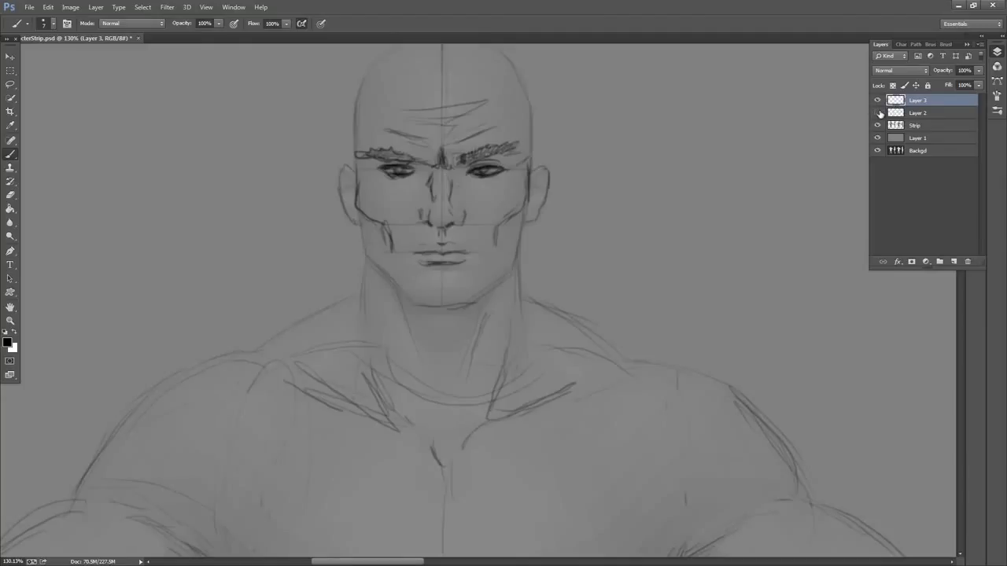
{"action": "left_click", "coordinate": [879, 113]}
{"action": "left_click", "coordinate": [879, 113]}
{"action": "left_click", "coordinate": [879, 113]}
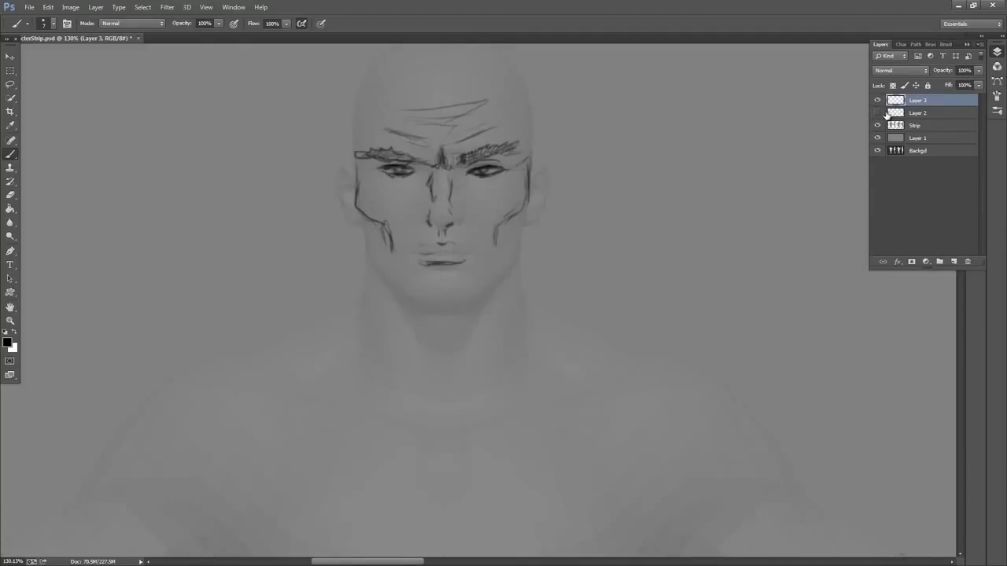
{"action": "left_click", "coordinate": [878, 114]}
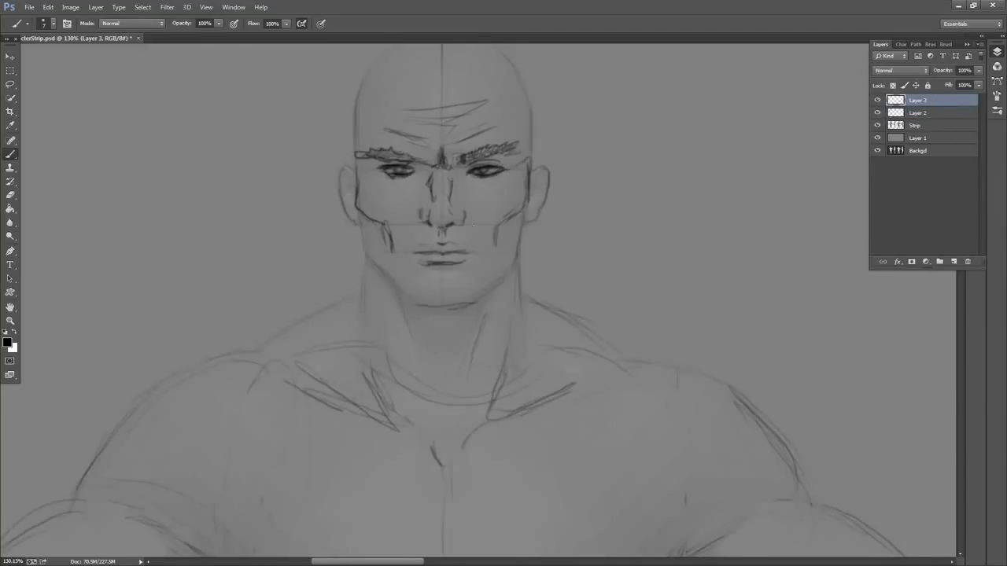
Darken the nostrils and draw a long hair lock from the ear on the viewer's left down to the collarbone
{"action": "left_click_drag", "start_coordinate": [421, 210], "coordinate": [419, 217]}
{"action": "left_click_drag", "start_coordinate": [362, 222], "coordinate": [357, 238]}
{"action": "left_click_drag", "start_coordinate": [354, 203], "coordinate": [345, 270]}
{"action": "left_click_drag", "start_coordinate": [352, 269], "coordinate": [358, 313]}
{"action": "left_click_drag", "start_coordinate": [351, 270], "coordinate": [329, 321]}
{"action": "mouse_move", "coordinate": [345, 280]}
{"action": "left_mouse_down"}
{"action": "mouse_move", "coordinate": [328, 340]}
{"action": "mouse_move", "coordinate": [335, 371]}
{"action": "left_mouse_up"}
{"action": "left_click_drag", "start_coordinate": [337, 366], "coordinate": [340, 405]}
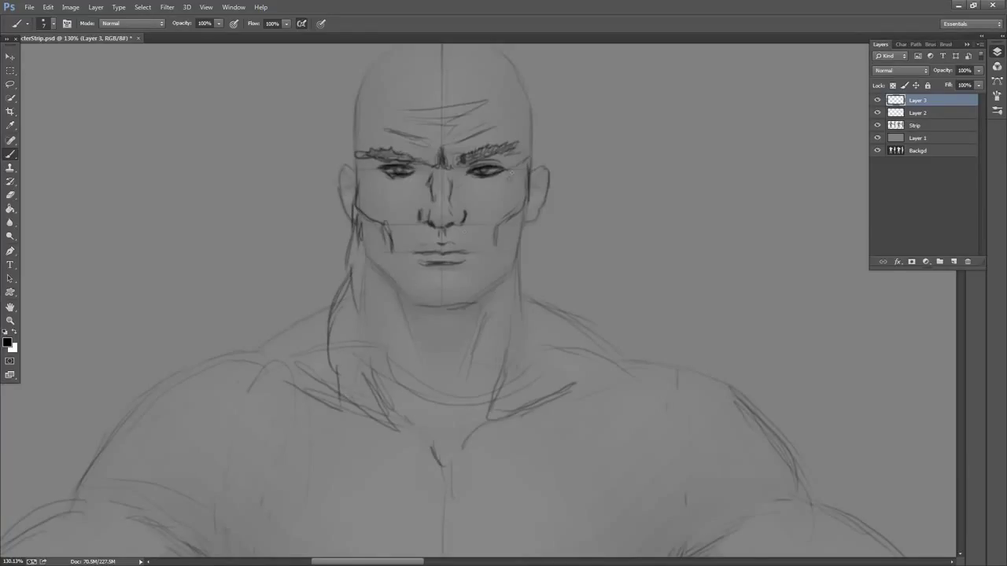
Extend the hair lock on the viewer's left over the collarbone onto the upper chest
{"action": "left_click_drag", "start_coordinate": [483, 308], "coordinate": [546, 49]}
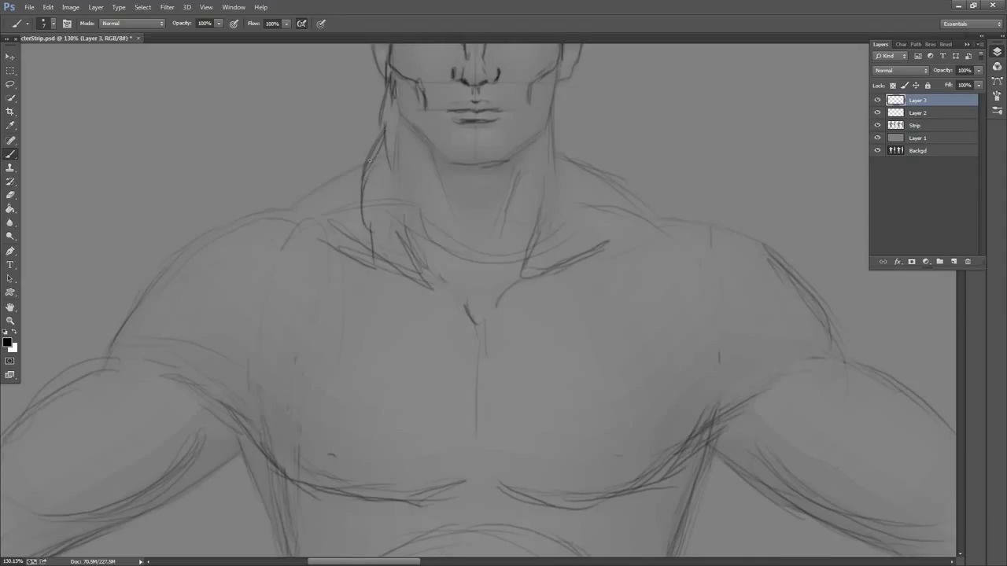
{"action": "left_click_drag", "start_coordinate": [362, 225], "coordinate": [377, 288]}
{"action": "left_click_drag", "start_coordinate": [370, 260], "coordinate": [407, 329]}
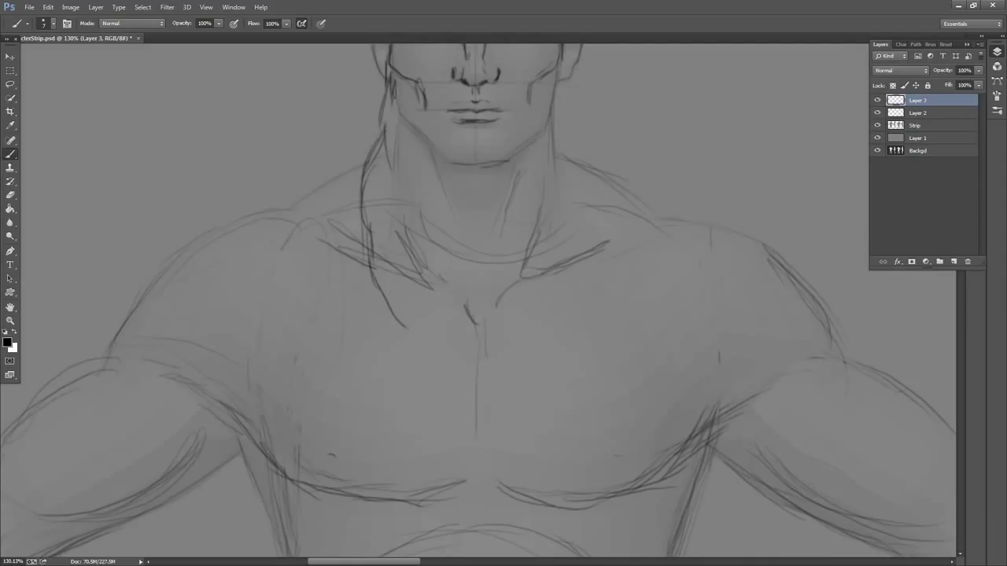
{"action": "left_click_drag", "start_coordinate": [385, 281], "coordinate": [398, 315]}
{"action": "left_click_drag", "start_coordinate": [395, 190], "coordinate": [395, 209]}
Draw sideburn strokes from below the ear on the viewer's right down along the jaw
{"action": "left_click_drag", "start_coordinate": [589, 172], "coordinate": [548, 260]}
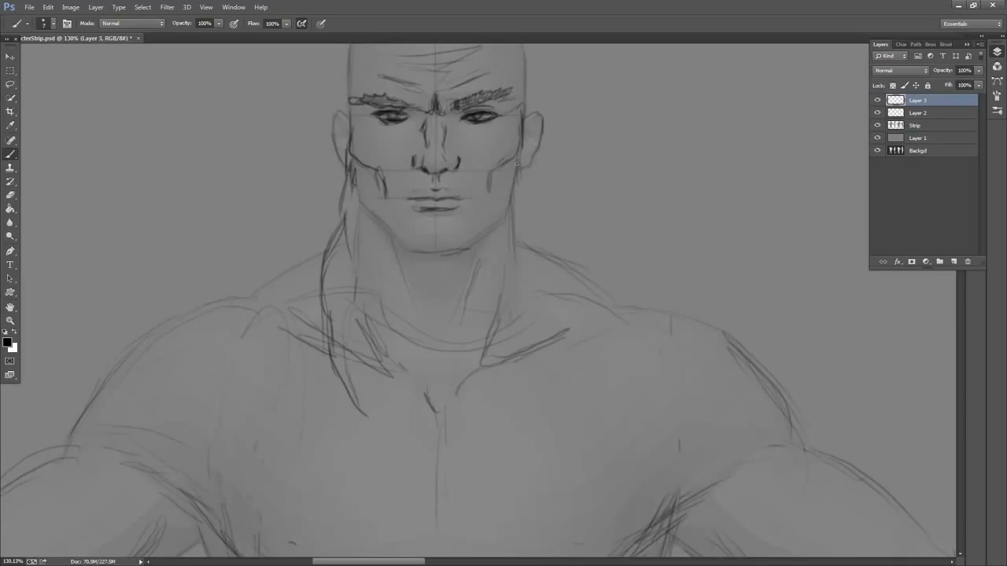
{"action": "left_click_drag", "start_coordinate": [518, 162], "coordinate": [523, 194]}
{"action": "left_click_drag", "start_coordinate": [519, 169], "coordinate": [521, 240]}
Sketch the moustache half on the viewer's left and outline the upper lip
{"action": "mouse_move", "coordinate": [631, 187]}
{"action": "left_mouse_down"}
{"action": "mouse_move", "coordinate": [356, 239]}
{"action": "mouse_move", "coordinate": [742, 144]}
{"action": "mouse_move", "coordinate": [544, 190]}
{"action": "mouse_move", "coordinate": [564, 191]}
{"action": "mouse_move", "coordinate": [640, 144]}
{"action": "left_mouse_up"}
{"action": "mouse_move", "coordinate": [429, 138]}
{"action": "left_mouse_down"}
{"action": "mouse_move", "coordinate": [420, 151]}
{"action": "mouse_move", "coordinate": [414, 144]}
{"action": "left_mouse_up"}
{"action": "mouse_move", "coordinate": [428, 134]}
{"action": "left_mouse_down"}
{"action": "mouse_move", "coordinate": [412, 146]}
{"action": "mouse_move", "coordinate": [444, 134]}
{"action": "left_mouse_up"}
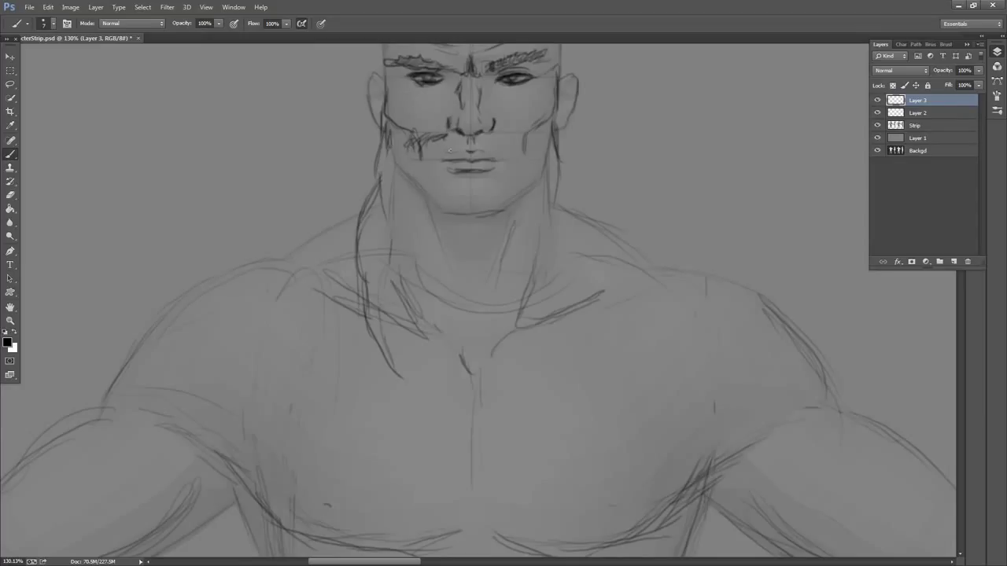
{"action": "left_click_drag", "start_coordinate": [453, 149], "coordinate": [449, 154]}
Hatch the moustache across the upper lip and out to the cheek on the viewer's right with the Brush tool
{"action": "left_click_drag", "start_coordinate": [585, 169], "coordinate": [561, 225]}
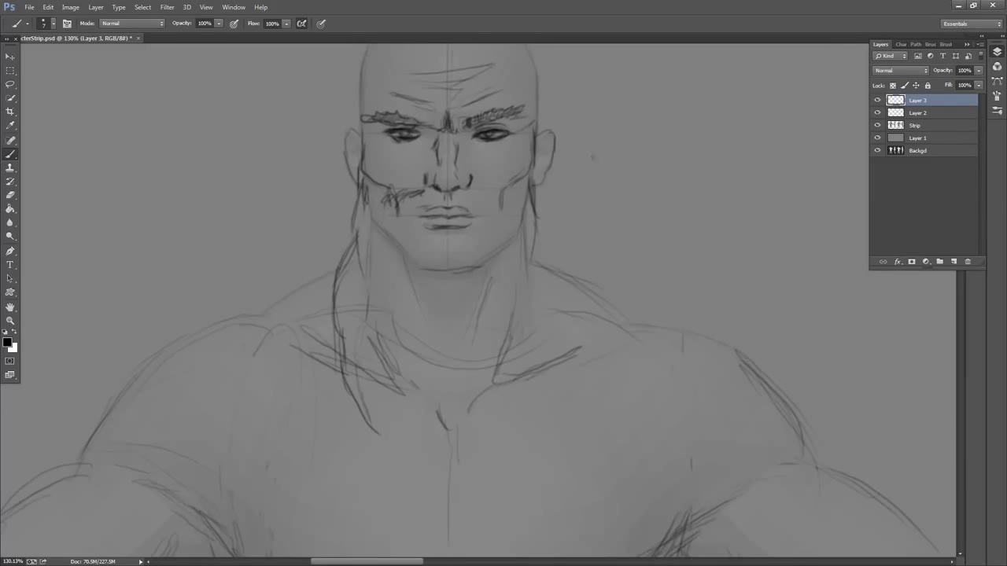
{"action": "key", "text": "z"}
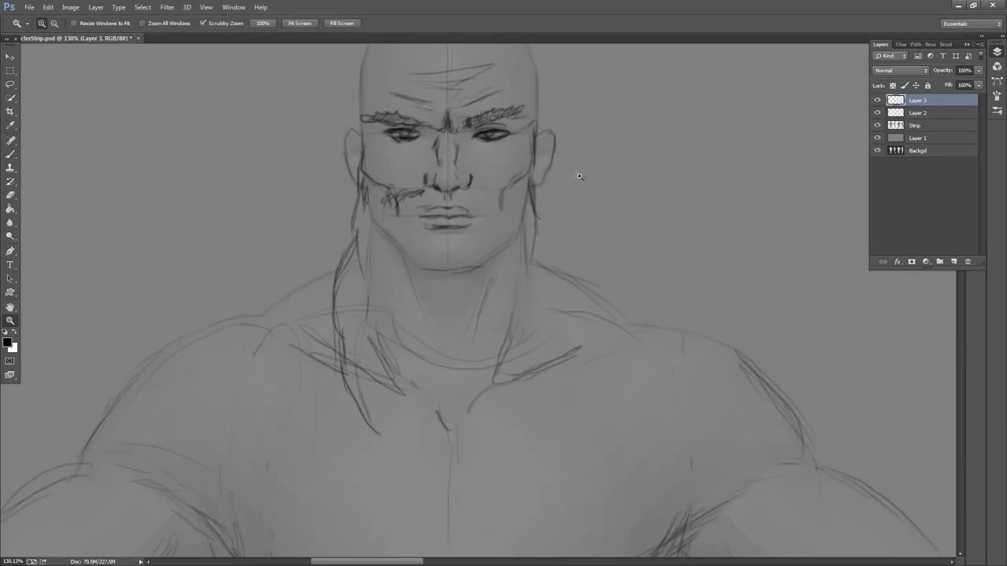
{"action": "mouse_move", "coordinate": [580, 175]}
{"action": "left_mouse_down"}
{"action": "mouse_move", "coordinate": [571, 178]}
{"action": "mouse_move", "coordinate": [583, 175]}
{"action": "left_mouse_up"}
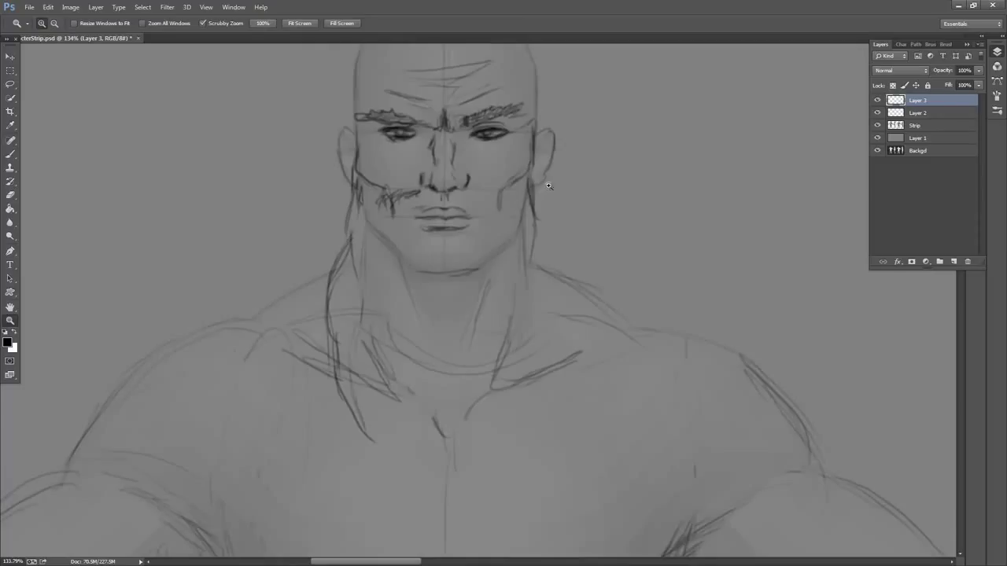
{"action": "key", "text": "b"}
{"action": "left_click_drag", "start_coordinate": [421, 194], "coordinate": [438, 196]}
{"action": "mouse_move", "coordinate": [424, 206]}
{"action": "left_mouse_down"}
{"action": "mouse_move", "coordinate": [403, 219]}
{"action": "mouse_move", "coordinate": [476, 217]}
{"action": "mouse_move", "coordinate": [433, 210]}
{"action": "left_mouse_up"}
{"action": "mouse_move", "coordinate": [439, 195]}
{"action": "left_mouse_down"}
{"action": "mouse_move", "coordinate": [430, 208]}
{"action": "mouse_move", "coordinate": [413, 199]}
{"action": "left_mouse_up"}
{"action": "mouse_move", "coordinate": [423, 193]}
{"action": "left_mouse_down"}
{"action": "mouse_move", "coordinate": [407, 199]}
{"action": "mouse_move", "coordinate": [457, 198]}
{"action": "left_mouse_up"}
{"action": "mouse_move", "coordinate": [452, 193]}
{"action": "left_mouse_down"}
{"action": "mouse_move", "coordinate": [500, 206]}
{"action": "mouse_move", "coordinate": [495, 214]}
{"action": "left_mouse_up"}
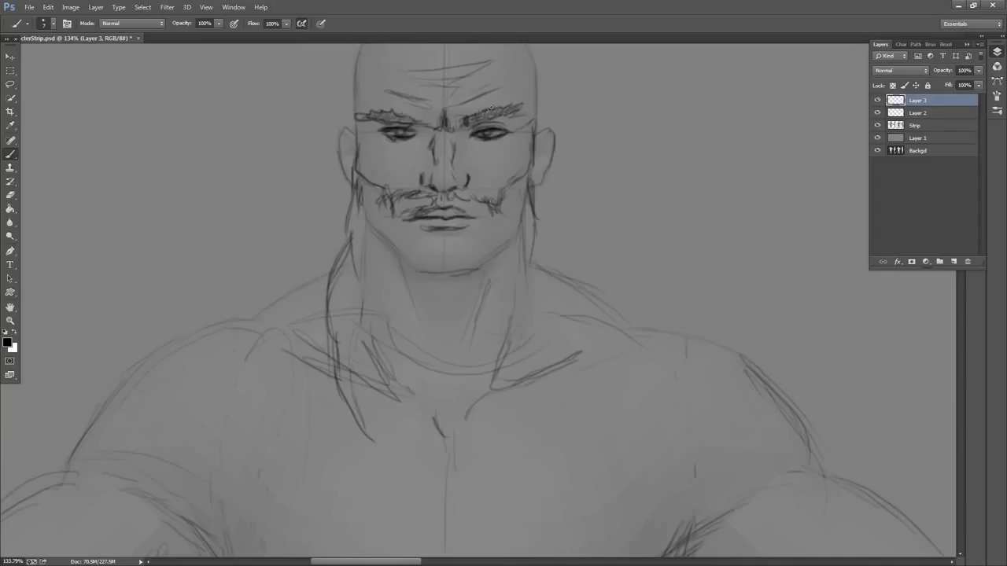
Hide the Strip layer and remove the dark iris details from both eyes on Layer 3
{"action": "left_click", "coordinate": [878, 125]}
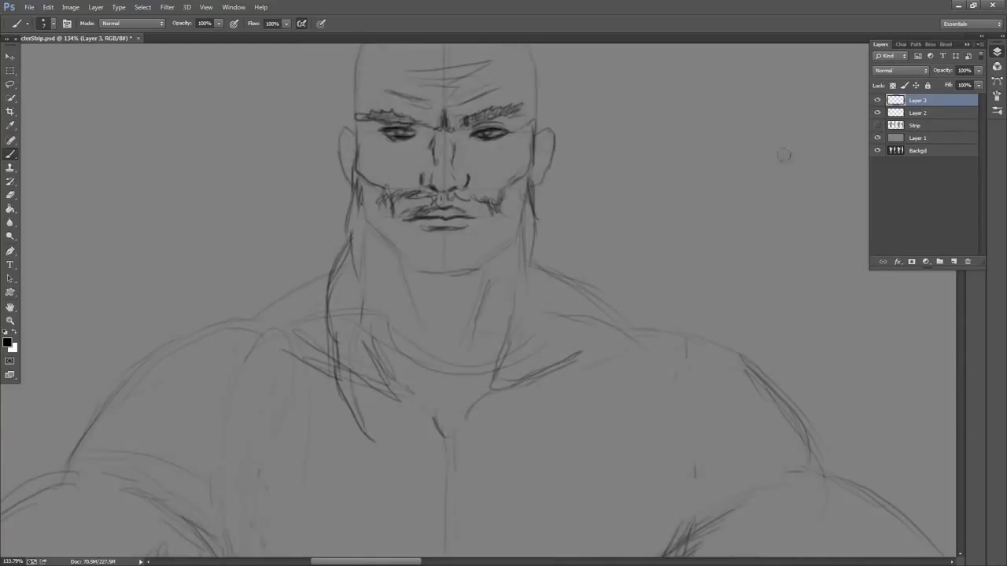
{"action": "left_click_drag", "start_coordinate": [626, 155], "coordinate": [639, 186]}
{"action": "left_click_drag", "start_coordinate": [496, 166], "coordinate": [520, 162]}
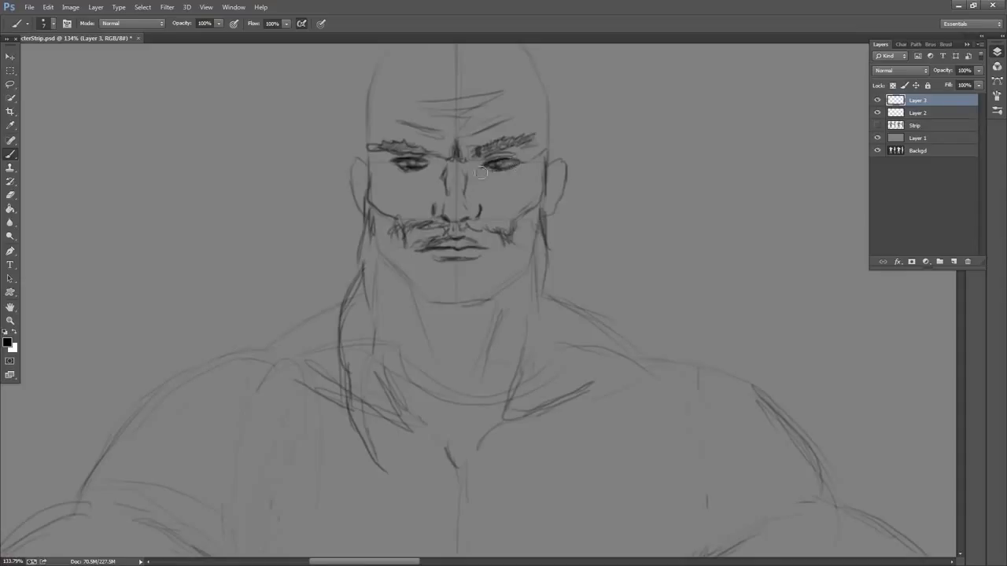
{"action": "key", "text": "ctrl+alt+z"}
{"action": "key", "text": "ctrl+alt+z"}
{"action": "left_click_drag", "start_coordinate": [416, 166], "coordinate": [427, 164]}
{"action": "left_click_drag", "start_coordinate": [496, 167], "coordinate": [515, 162]}
{"action": "key", "text": "ctrl+alt+z"}
{"action": "key", "text": "ctrl+alt+z"}
{"action": "key", "text": "ctrl+alt+z"}
{"action": "key", "text": "ctrl+alt+z"}
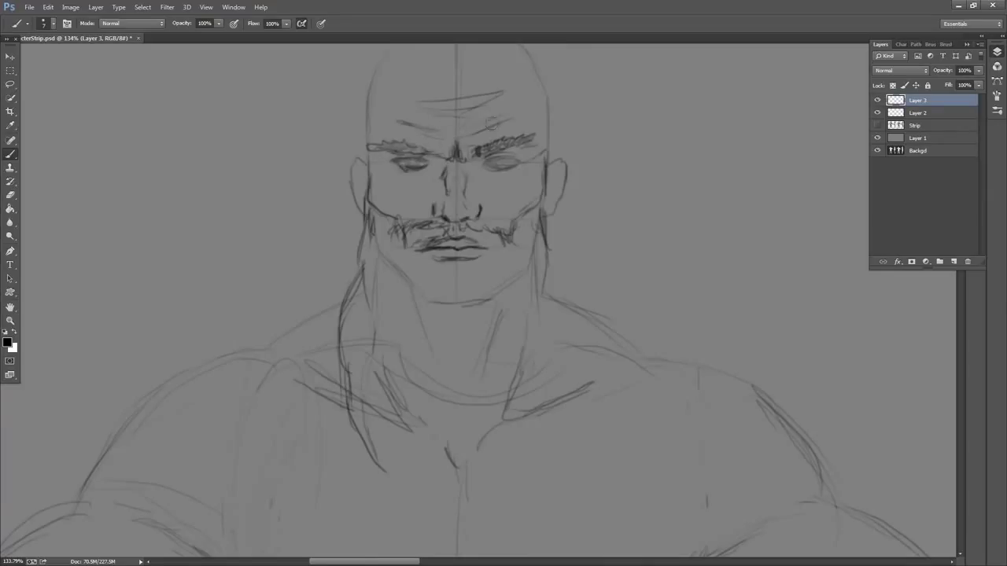
{"action": "key", "text": "ctrl+alt+z"}
{"action": "key", "text": "ctrl+alt+z"}
Darken the mouth line on Layer 3 and draw drooping moustache ends, chin whiskers and cheek beard strokes
{"action": "left_click", "coordinate": [917, 114]}
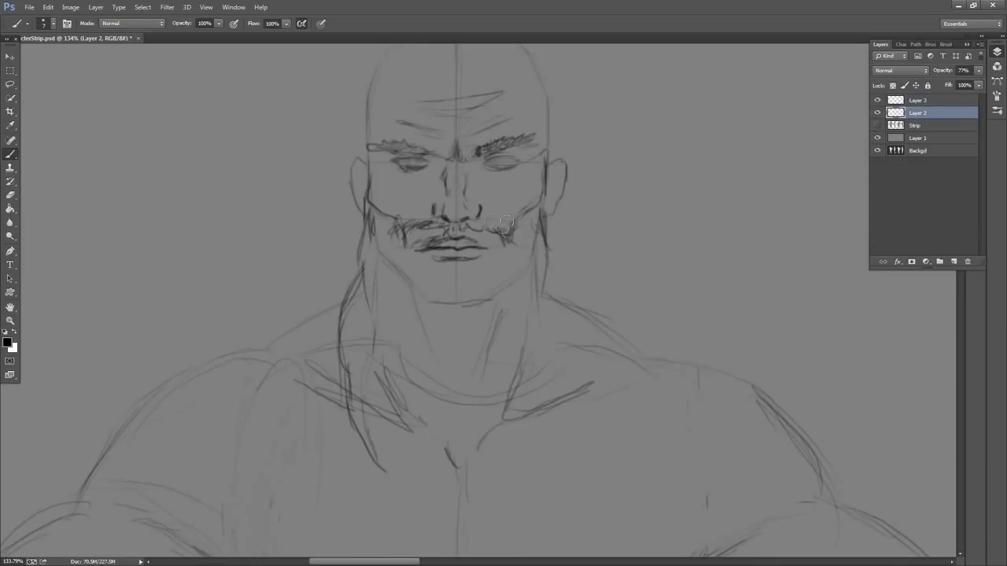
{"action": "left_click", "coordinate": [915, 100]}
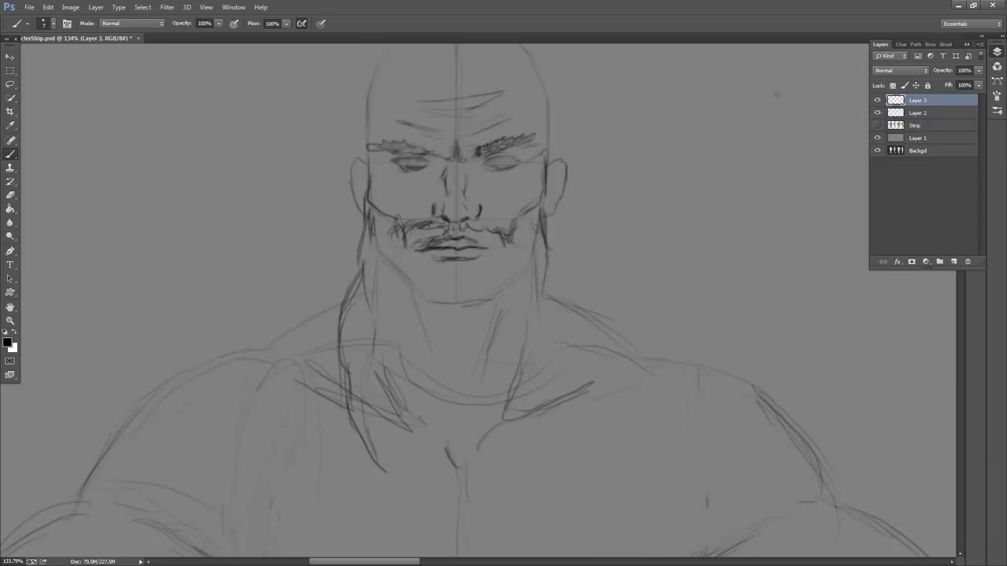
{"action": "mouse_move", "coordinate": [441, 238]}
{"action": "left_mouse_down"}
{"action": "mouse_move", "coordinate": [426, 249]}
{"action": "mouse_move", "coordinate": [491, 248]}
{"action": "mouse_move", "coordinate": [483, 237]}
{"action": "left_mouse_up"}
{"action": "left_click_drag", "start_coordinate": [481, 246], "coordinate": [493, 243]}
{"action": "left_click_drag", "start_coordinate": [435, 258], "coordinate": [416, 279]}
{"action": "mouse_move", "coordinate": [439, 264]}
{"action": "left_mouse_down"}
{"action": "mouse_move", "coordinate": [438, 275]}
{"action": "mouse_move", "coordinate": [469, 275]}
{"action": "left_mouse_up"}
{"action": "mouse_move", "coordinate": [483, 267]}
{"action": "left_mouse_down"}
{"action": "mouse_move", "coordinate": [478, 275]}
{"action": "mouse_move", "coordinate": [493, 267]}
{"action": "left_mouse_up"}
{"action": "left_click_drag", "start_coordinate": [488, 241], "coordinate": [498, 284]}
{"action": "mouse_move", "coordinate": [490, 242]}
{"action": "left_mouse_down"}
{"action": "mouse_move", "coordinate": [503, 275]}
{"action": "mouse_move", "coordinate": [519, 265]}
{"action": "mouse_move", "coordinate": [518, 281]}
{"action": "left_mouse_up"}
{"action": "left_click_drag", "start_coordinate": [399, 231], "coordinate": [391, 262]}
{"action": "left_click_drag", "start_coordinate": [394, 229], "coordinate": [393, 308]}
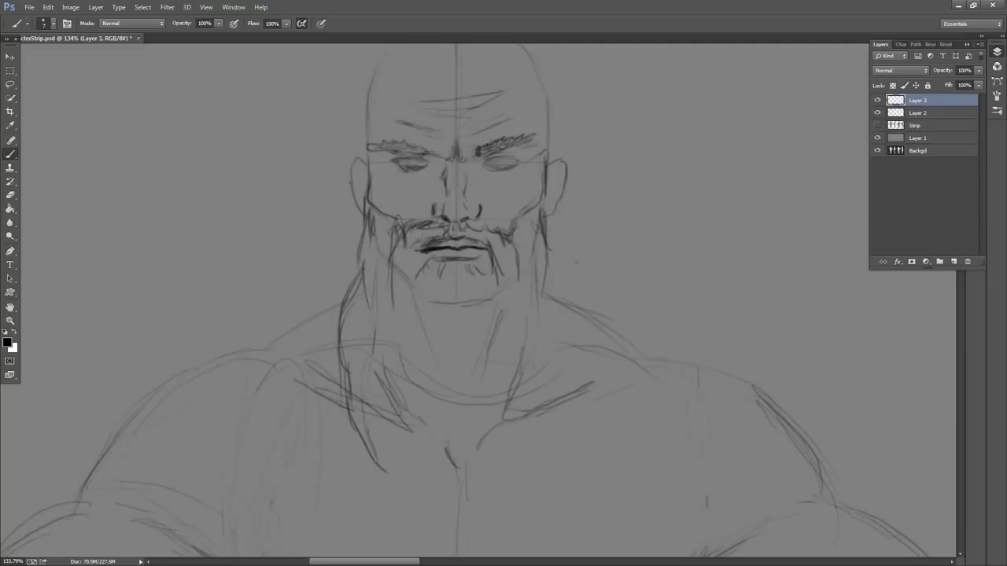
Erase the neck, collarbone and upper sternum lines on Layer 2 with a much larger eraser tip
{"action": "left_click_drag", "start_coordinate": [633, 317], "coordinate": [622, 170]}
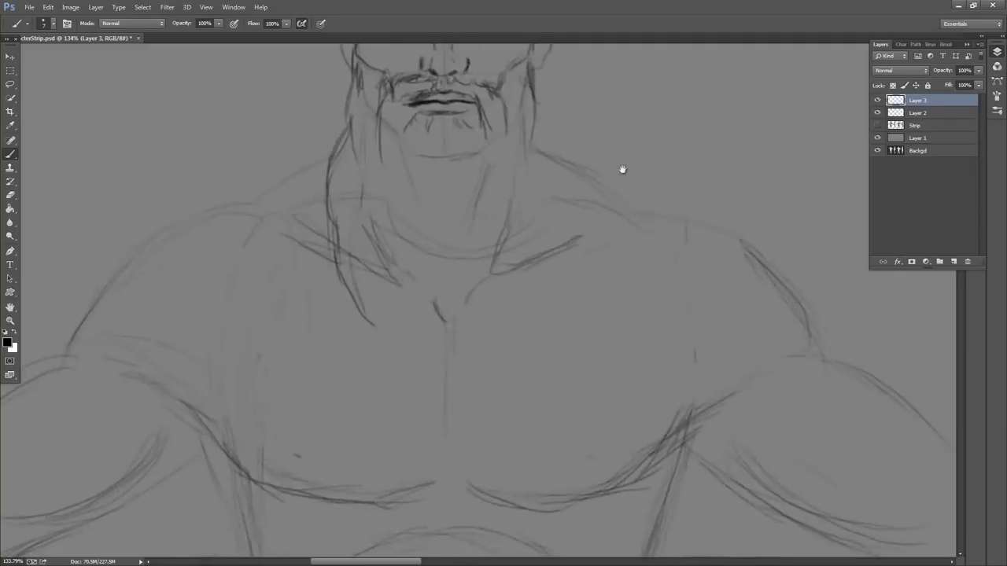
{"action": "left_click", "coordinate": [941, 115]}
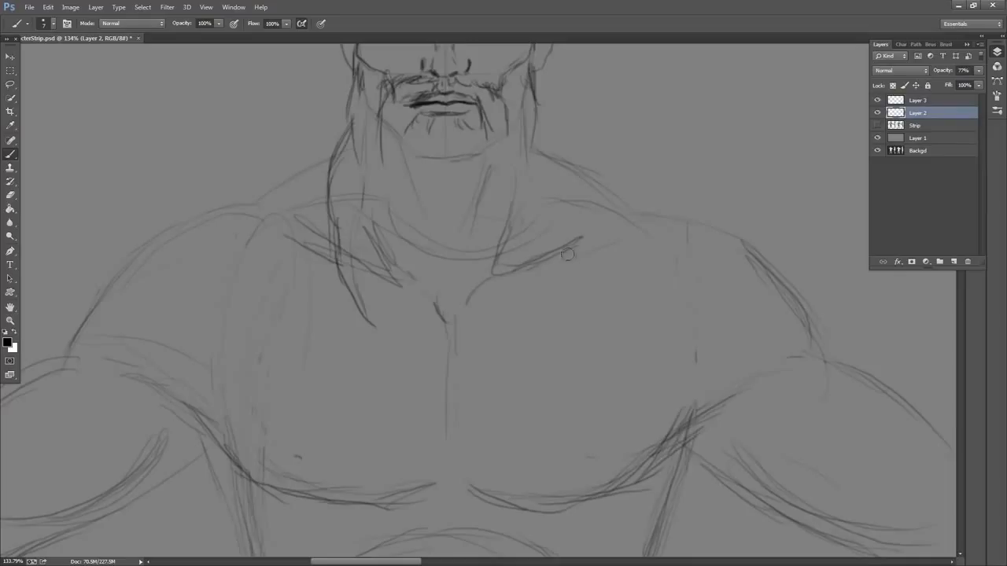
{"action": "key", "text": "z"}
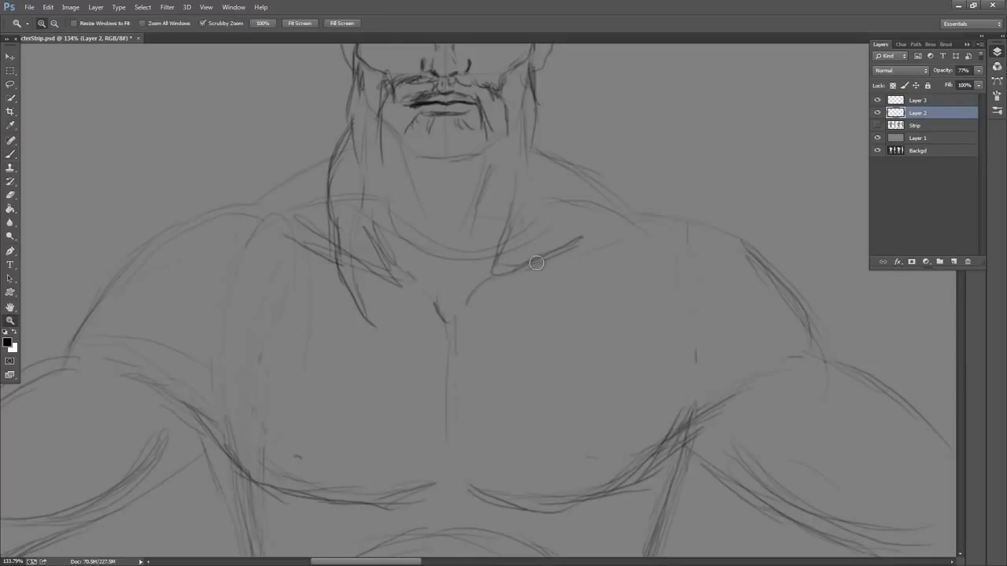
{"action": "key", "text": "bracketright"}
{"action": "key", "text": "bracketright"}
{"action": "key", "text": "bracketright"}
{"action": "key", "text": "bracketright"}
{"action": "key", "text": "bracketright"}
{"action": "key", "text": "bracketright"}
{"action": "key", "text": "bracketright"}
{"action": "key", "text": "bracketright"}
{"action": "mouse_move", "coordinate": [505, 266]}
{"action": "left_mouse_down"}
{"action": "mouse_move", "coordinate": [551, 243]}
{"action": "mouse_move", "coordinate": [399, 212]}
{"action": "mouse_move", "coordinate": [385, 283]}
{"action": "mouse_move", "coordinate": [474, 323]}
{"action": "mouse_move", "coordinate": [543, 244]}
{"action": "mouse_move", "coordinate": [584, 249]}
{"action": "mouse_move", "coordinate": [609, 175]}
{"action": "left_mouse_up"}
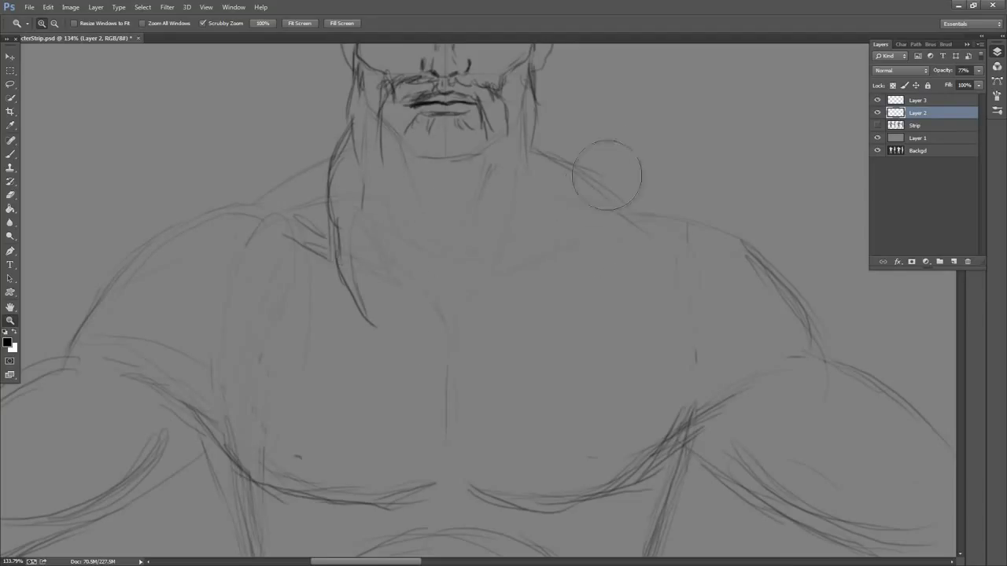
Draw the long outer beard locks down both sides of the neck onto the chest on Layer 3 with the Brush tool
{"action": "left_click", "coordinate": [916, 100]}
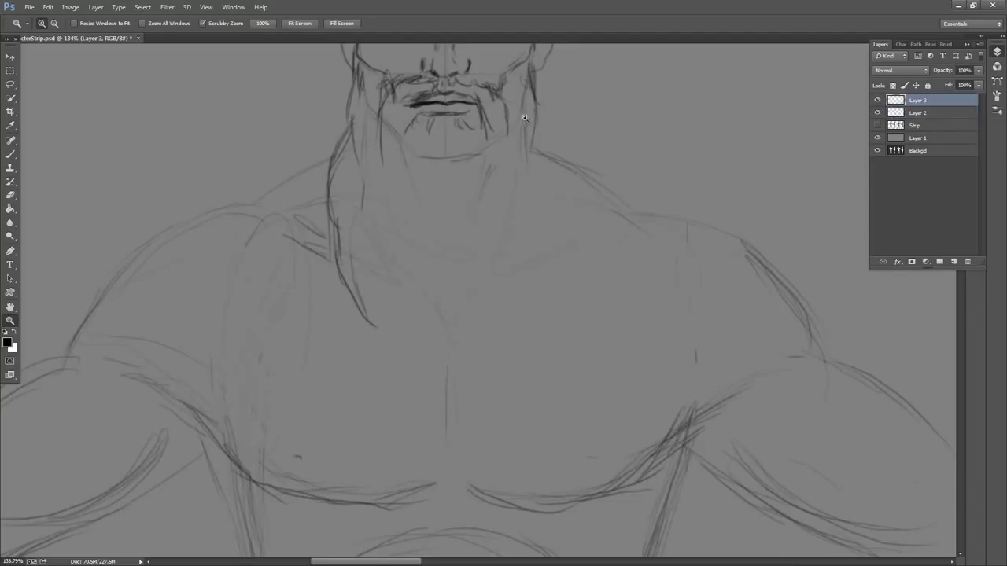
{"action": "key", "text": "b"}
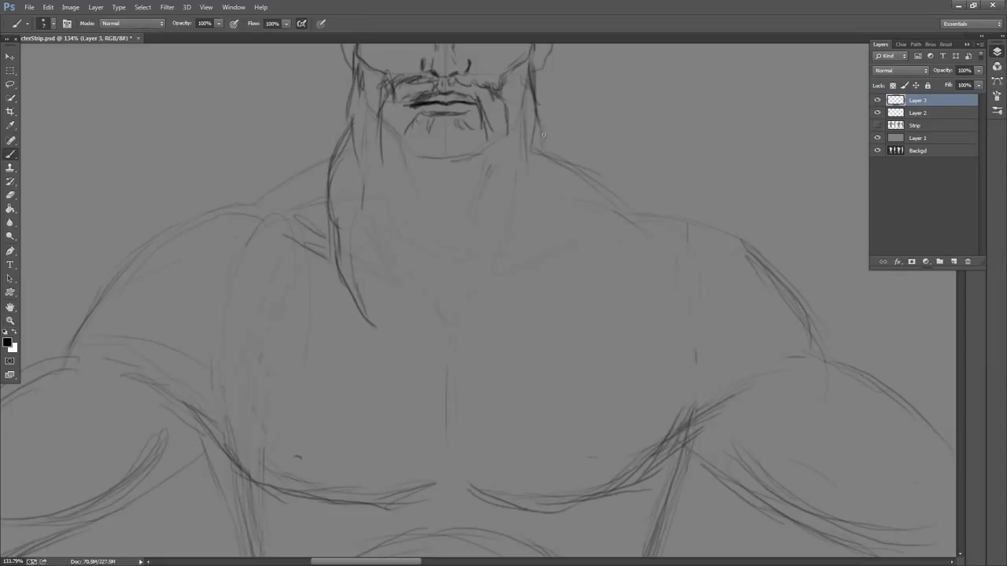
{"action": "left_click_drag", "start_coordinate": [559, 222], "coordinate": [569, 365]}
{"action": "left_click_drag", "start_coordinate": [332, 239], "coordinate": [324, 275]}
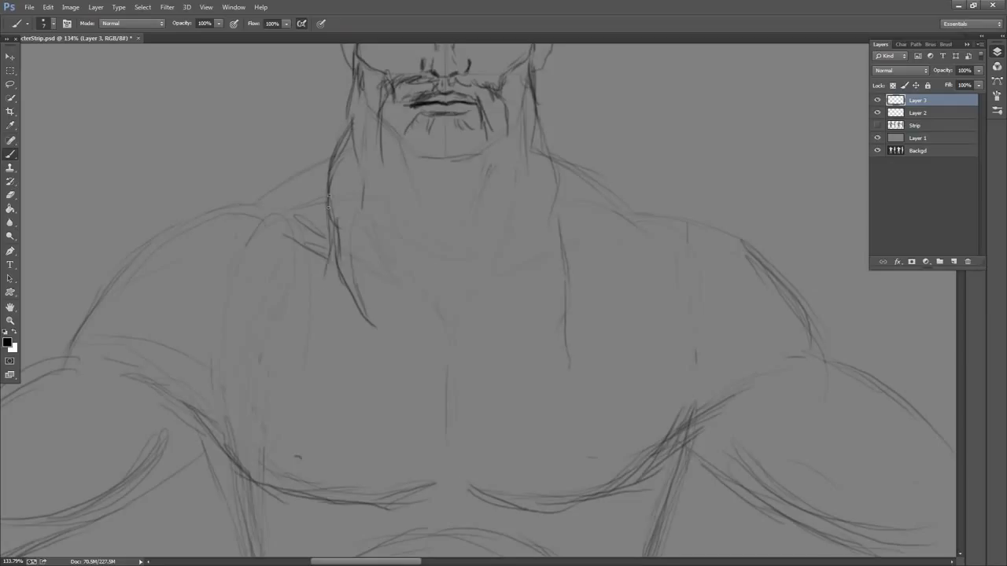
{"action": "left_click_drag", "start_coordinate": [329, 206], "coordinate": [312, 278]}
{"action": "left_click_drag", "start_coordinate": [323, 237], "coordinate": [307, 280]}
{"action": "left_click_drag", "start_coordinate": [300, 306], "coordinate": [298, 339]}
{"action": "mouse_move", "coordinate": [357, 309]}
{"action": "left_mouse_down"}
{"action": "mouse_move", "coordinate": [348, 347]}
{"action": "mouse_move", "coordinate": [323, 364]}
{"action": "left_mouse_up"}
{"action": "left_click_drag", "start_coordinate": [326, 316], "coordinate": [319, 361]}
{"action": "left_click_drag", "start_coordinate": [320, 359], "coordinate": [316, 382]}
{"action": "left_click_drag", "start_coordinate": [366, 317], "coordinate": [399, 413]}
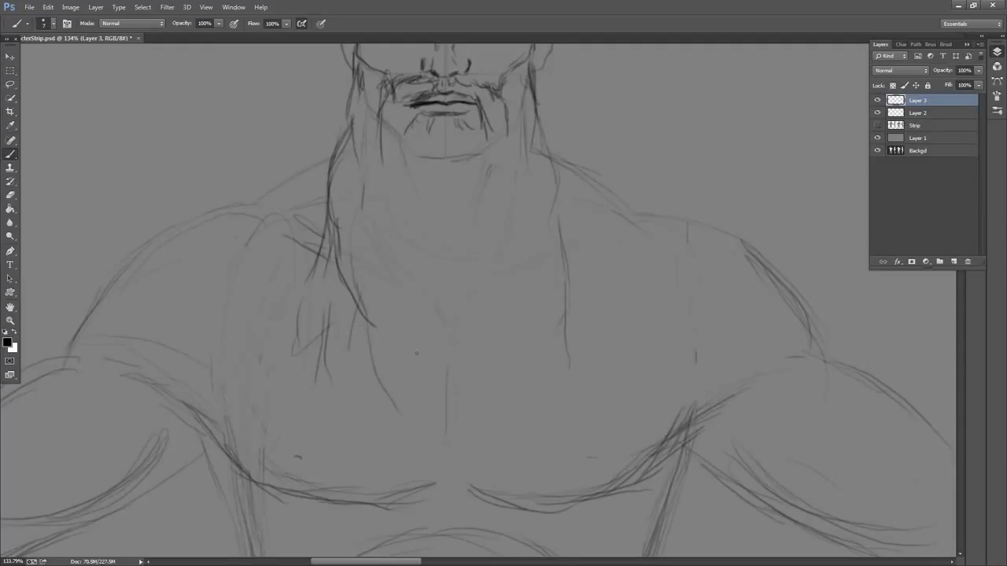
Draw pointed beard strands down the centre of the chest and thicken the outer lock on the viewer's right
{"action": "mouse_move", "coordinate": [412, 366]}
{"action": "left_mouse_down"}
{"action": "mouse_move", "coordinate": [432, 454]}
{"action": "mouse_move", "coordinate": [449, 306]}
{"action": "left_mouse_up"}
{"action": "left_click_drag", "start_coordinate": [451, 259], "coordinate": [468, 431]}
{"action": "left_click_drag", "start_coordinate": [473, 376], "coordinate": [472, 432]}
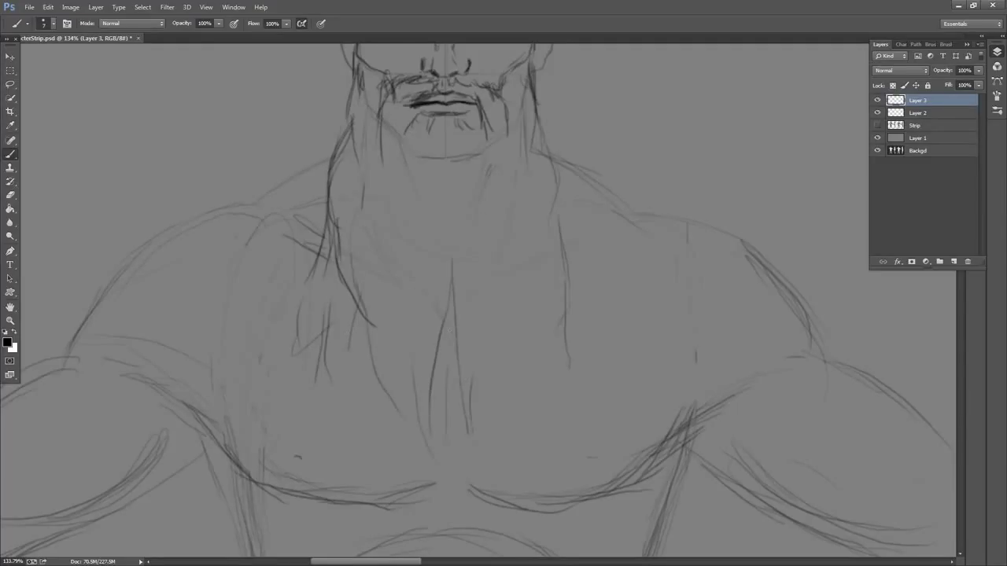
{"action": "left_click_drag", "start_coordinate": [444, 319], "coordinate": [468, 431]}
{"action": "left_click_drag", "start_coordinate": [476, 285], "coordinate": [462, 368]}
{"action": "left_click_drag", "start_coordinate": [508, 299], "coordinate": [509, 351]}
{"action": "left_click_drag", "start_coordinate": [555, 291], "coordinate": [566, 357]}
{"action": "left_click_drag", "start_coordinate": [565, 305], "coordinate": [568, 371]}
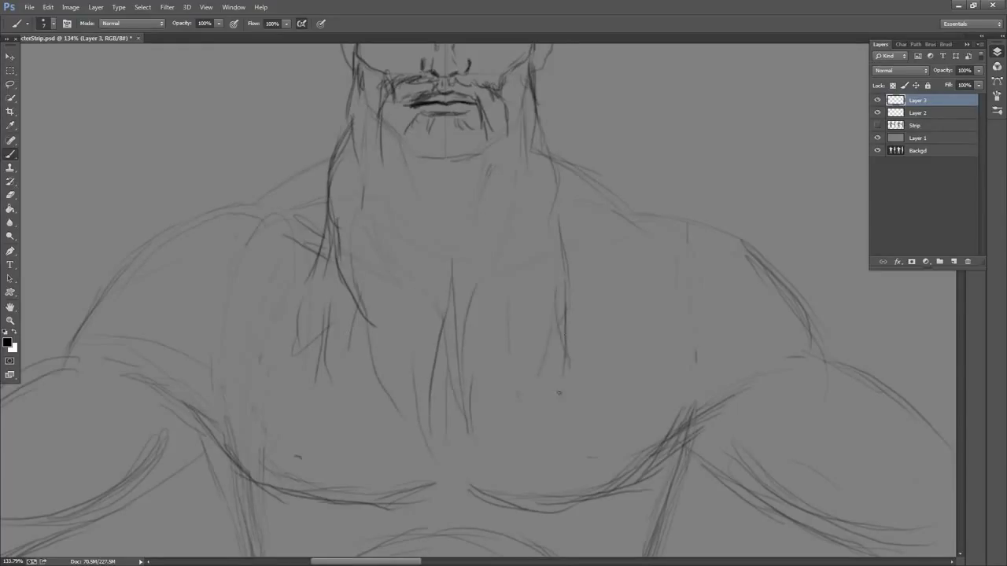
Fill in the beard tips between the centre and the viewer's right, and darken the sideburn on that side
{"action": "left_click_drag", "start_coordinate": [518, 404], "coordinate": [552, 342]}
{"action": "left_click_drag", "start_coordinate": [512, 376], "coordinate": [497, 433]}
{"action": "left_click_drag", "start_coordinate": [477, 338], "coordinate": [481, 378]}
{"action": "left_click_drag", "start_coordinate": [474, 334], "coordinate": [481, 398]}
{"action": "left_click_drag", "start_coordinate": [461, 294], "coordinate": [478, 386]}
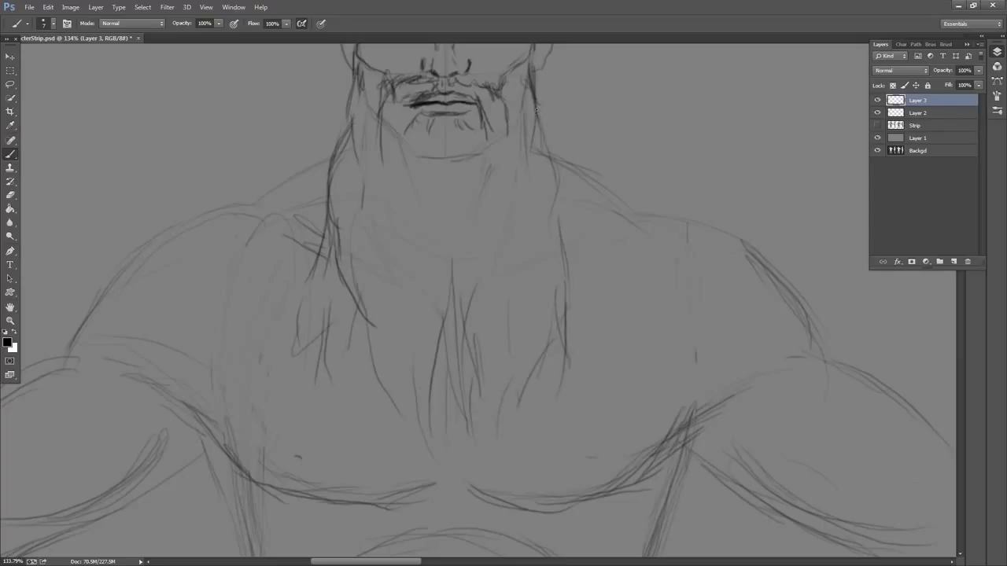
{"action": "left_click_drag", "start_coordinate": [536, 94], "coordinate": [545, 135]}
{"action": "scroll", "coordinate": [559, 243], "scroll_direction": "up", "scroll_amount": 5}
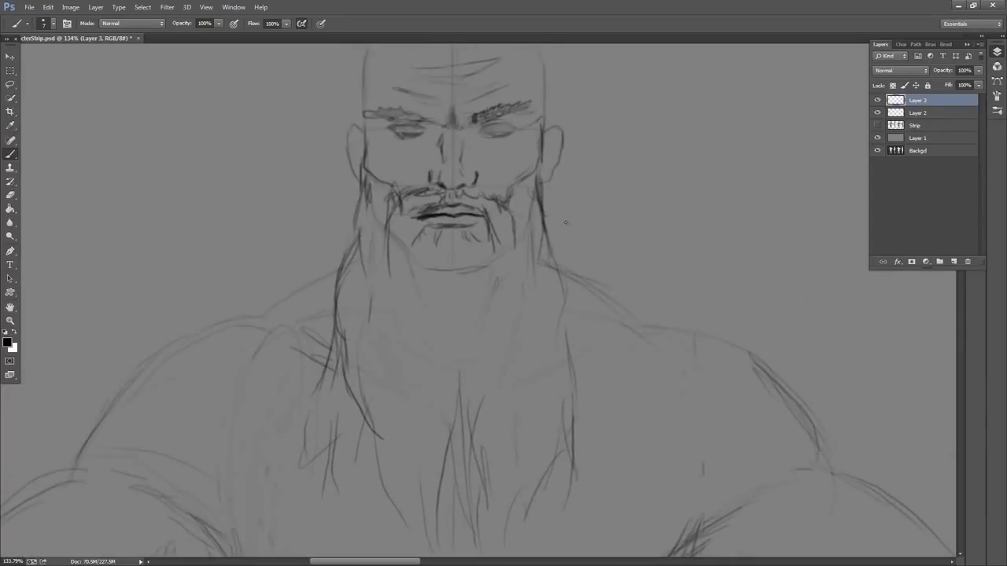
Fade the rough nose, brow and cheek lines on Layer 2 with a smaller eraser tip, then reselect Layer 3
{"action": "left_click", "coordinate": [918, 114]}
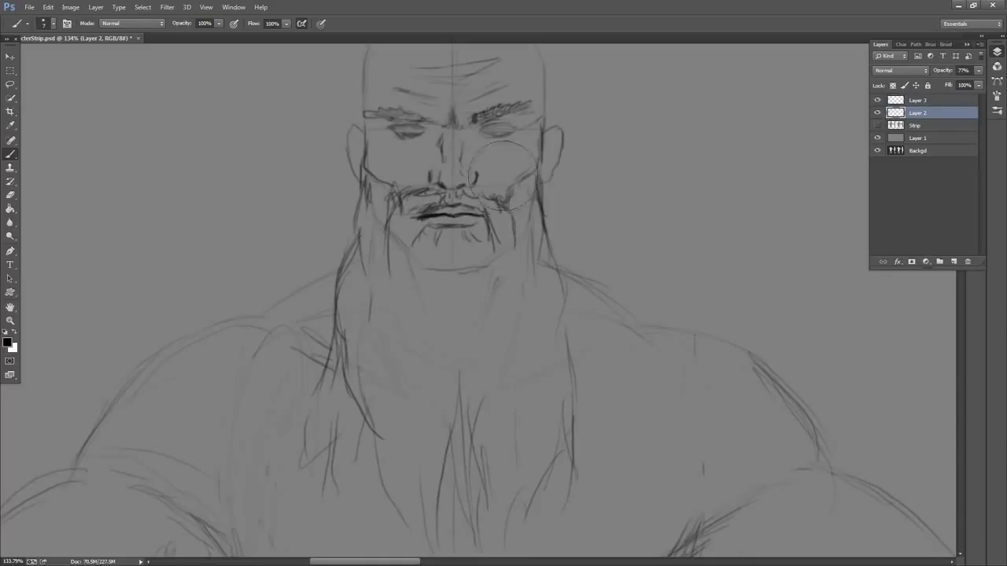
{"action": "mouse_move", "coordinate": [508, 175]}
{"action": "left_mouse_down"}
{"action": "mouse_move", "coordinate": [459, 170]}
{"action": "mouse_move", "coordinate": [452, 155]}
{"action": "left_mouse_up"}
{"action": "key", "text": "bracketleft"}
{"action": "key", "text": "bracketleft"}
{"action": "key", "text": "bracketleft"}
{"action": "key", "text": "bracketleft"}
{"action": "left_click_drag", "start_coordinate": [449, 97], "coordinate": [461, 113]}
{"action": "left_click_drag", "start_coordinate": [381, 145], "coordinate": [385, 136]}
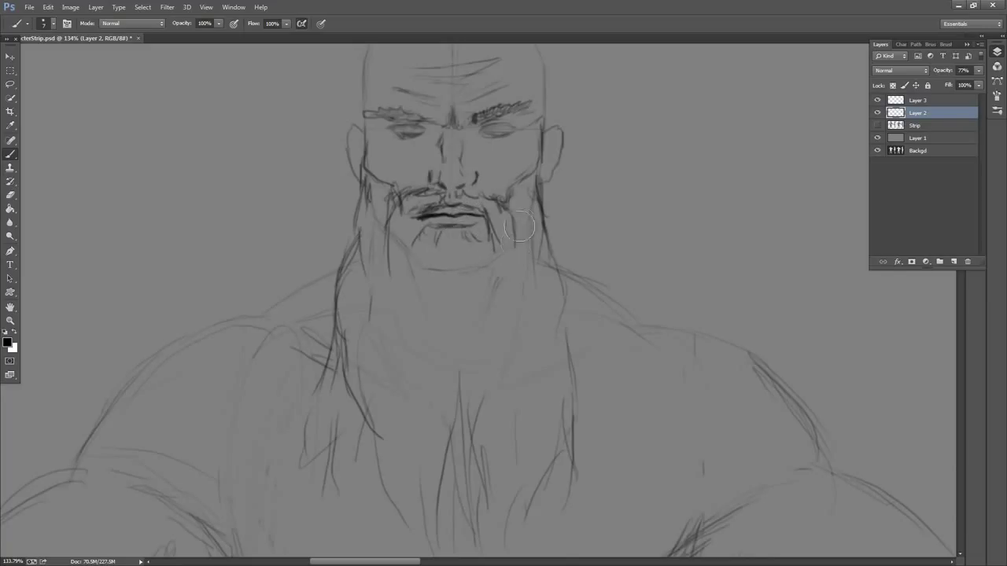
{"action": "left_click_drag", "start_coordinate": [408, 199], "coordinate": [393, 208]}
{"action": "left_click", "coordinate": [916, 100]}
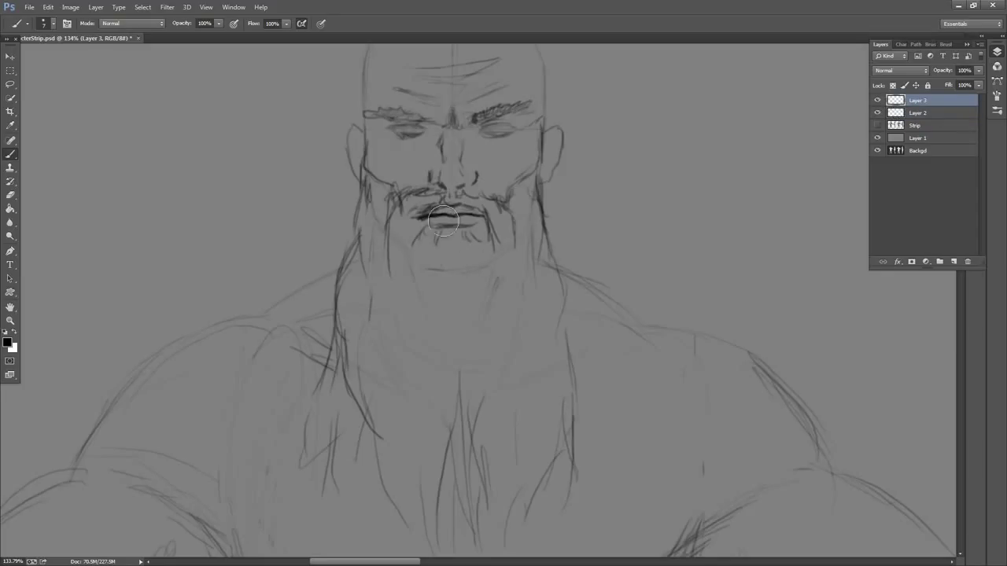
Refine the mouth and nose lines on Layer 3 and add short hair strokes along the beard's upper edges on both cheeks
{"action": "left_click_drag", "start_coordinate": [422, 210], "coordinate": [449, 198]}
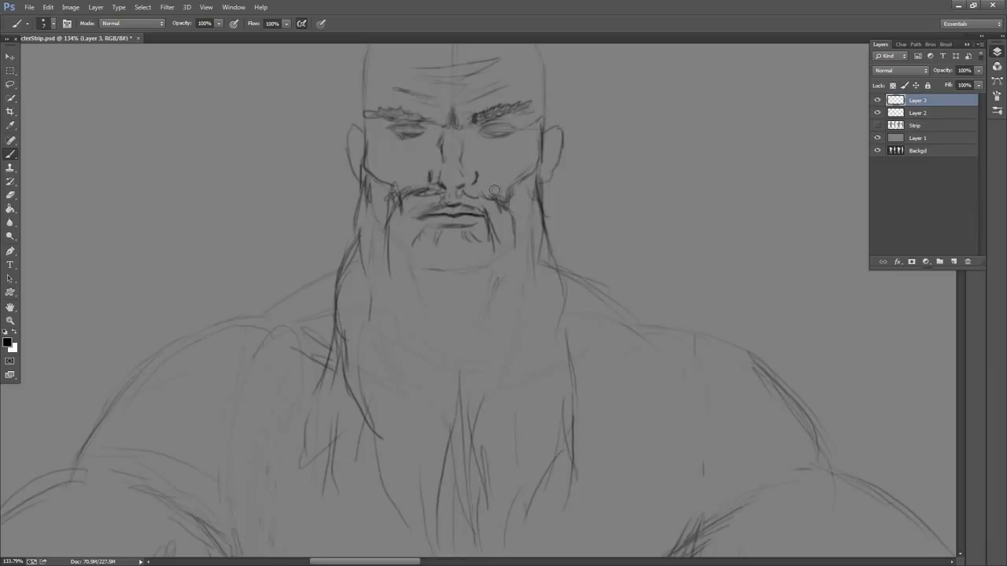
{"action": "left_click_drag", "start_coordinate": [415, 224], "coordinate": [415, 238]}
{"action": "left_click_drag", "start_coordinate": [365, 145], "coordinate": [366, 169]}
{"action": "left_click_drag", "start_coordinate": [526, 178], "coordinate": [517, 184]}
{"action": "mouse_move", "coordinate": [540, 152]}
{"action": "left_mouse_down"}
{"action": "mouse_move", "coordinate": [543, 207]}
{"action": "mouse_move", "coordinate": [534, 199]}
{"action": "left_mouse_up"}
{"action": "left_click_drag", "start_coordinate": [528, 180], "coordinate": [521, 219]}
{"action": "left_click_drag", "start_coordinate": [378, 187], "coordinate": [381, 203]}
{"action": "mouse_move", "coordinate": [384, 192]}
{"action": "left_mouse_down"}
{"action": "mouse_move", "coordinate": [384, 205]}
{"action": "mouse_move", "coordinate": [399, 201]}
{"action": "left_mouse_up"}
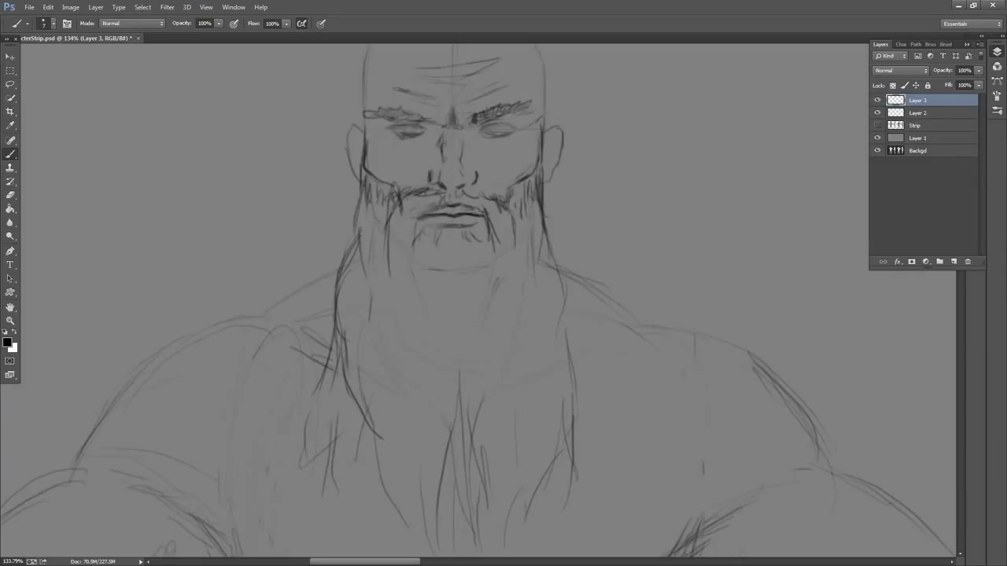
{"action": "mouse_move", "coordinate": [445, 136]}
{"action": "left_mouse_down"}
{"action": "mouse_move", "coordinate": [443, 164]}
{"action": "mouse_move", "coordinate": [463, 142]}
{"action": "mouse_move", "coordinate": [465, 172]}
{"action": "mouse_move", "coordinate": [442, 186]}
{"action": "mouse_move", "coordinate": [451, 189]}
{"action": "left_mouse_up"}
{"action": "left_click_drag", "start_coordinate": [533, 181], "coordinate": [523, 253]}
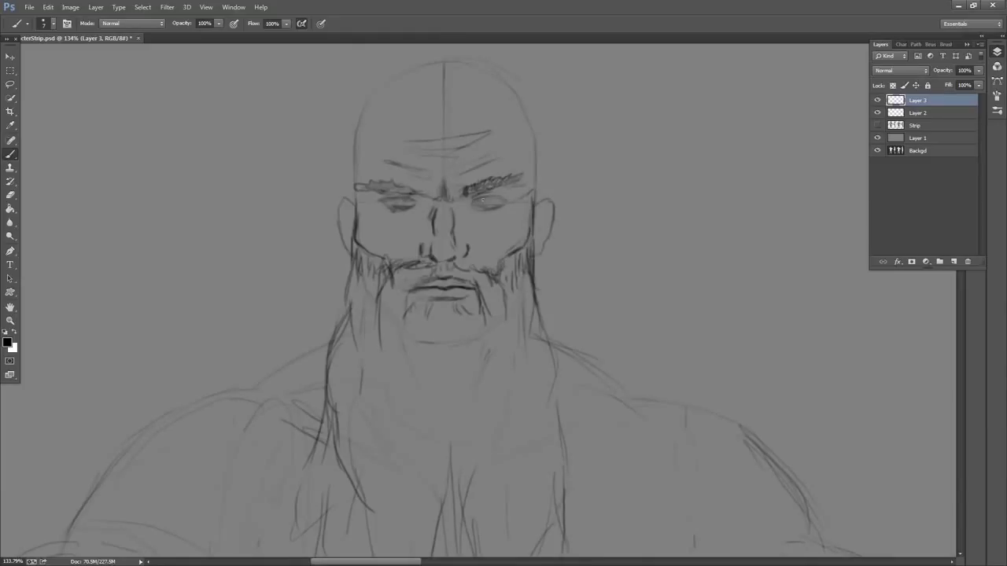
Draw the irises, upper lids and lower lid lines of both eyes
{"action": "mouse_move", "coordinate": [471, 204]}
{"action": "left_mouse_down"}
{"action": "mouse_move", "coordinate": [503, 200]}
{"action": "mouse_move", "coordinate": [475, 206]}
{"action": "mouse_move", "coordinate": [483, 204]}
{"action": "left_mouse_up"}
{"action": "mouse_move", "coordinate": [410, 203]}
{"action": "left_mouse_down"}
{"action": "mouse_move", "coordinate": [375, 200]}
{"action": "mouse_move", "coordinate": [411, 205]}
{"action": "mouse_move", "coordinate": [382, 200]}
{"action": "mouse_move", "coordinate": [399, 205]}
{"action": "left_mouse_up"}
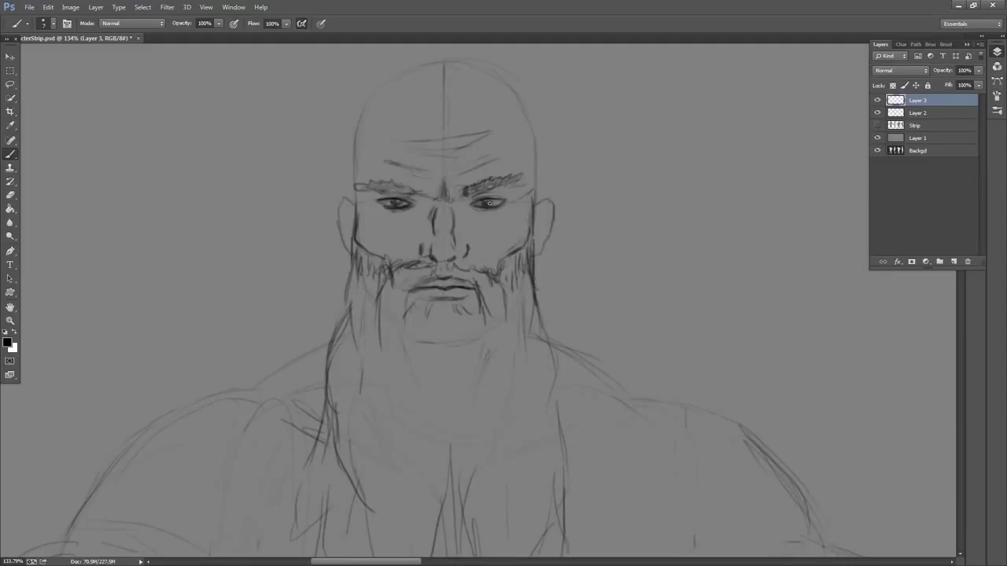
{"action": "mouse_move", "coordinate": [493, 206]}
{"action": "left_mouse_down"}
{"action": "mouse_move", "coordinate": [484, 202]}
{"action": "mouse_move", "coordinate": [501, 196]}
{"action": "left_mouse_up"}
{"action": "mouse_move", "coordinate": [396, 197]}
{"action": "left_mouse_down"}
{"action": "mouse_move", "coordinate": [375, 205]}
{"action": "mouse_move", "coordinate": [392, 218]}
{"action": "left_mouse_up"}
{"action": "left_click_drag", "start_coordinate": [476, 211], "coordinate": [482, 214]}
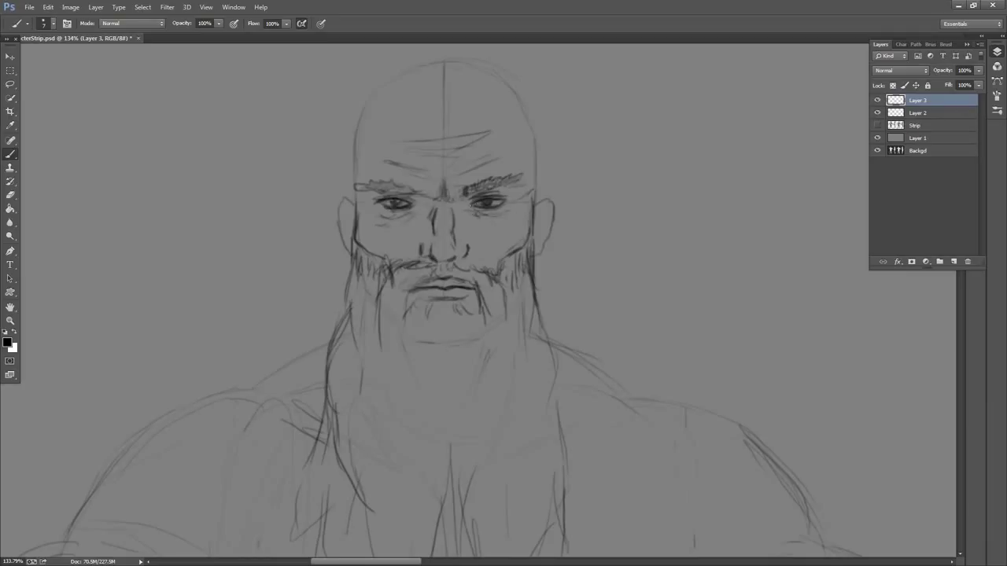
Thicken both eyebrows with dense hair strokes and darken the temple edges beside the eyes
{"action": "mouse_move", "coordinate": [408, 195]}
{"action": "left_mouse_down"}
{"action": "mouse_move", "coordinate": [351, 181]}
{"action": "mouse_move", "coordinate": [456, 200]}
{"action": "mouse_move", "coordinate": [527, 181]}
{"action": "left_mouse_up"}
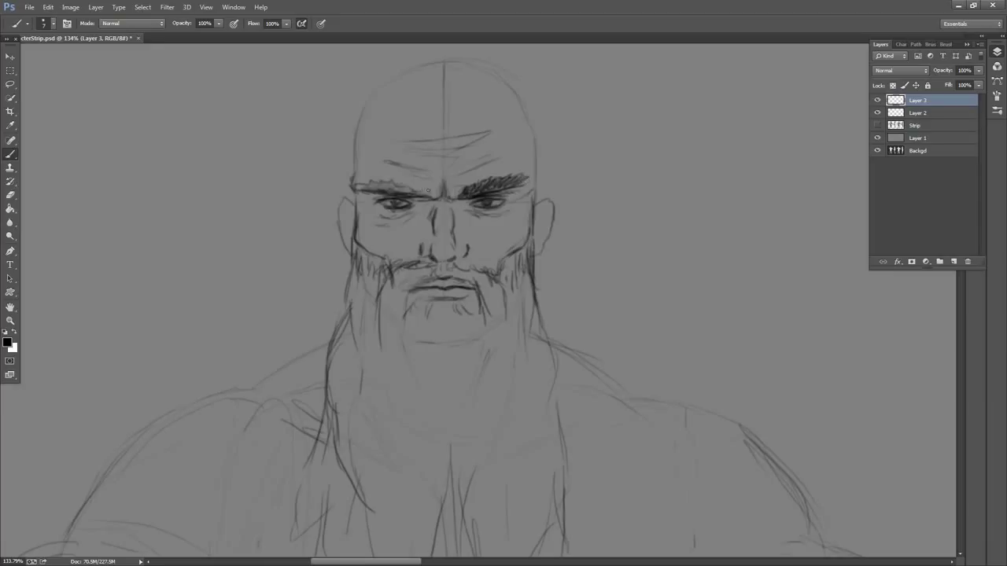
{"action": "mouse_move", "coordinate": [427, 194]}
{"action": "left_mouse_down"}
{"action": "mouse_move", "coordinate": [360, 186]}
{"action": "mouse_move", "coordinate": [429, 197]}
{"action": "left_mouse_up"}
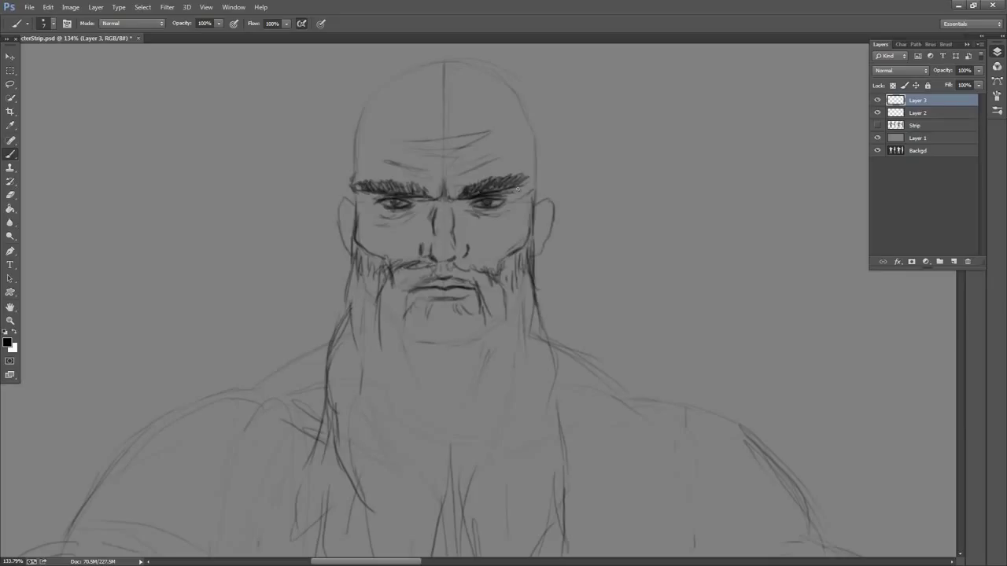
{"action": "left_click_drag", "start_coordinate": [527, 188], "coordinate": [531, 222]}
{"action": "mouse_move", "coordinate": [357, 194]}
{"action": "left_mouse_down"}
{"action": "mouse_move", "coordinate": [356, 213]}
{"action": "mouse_move", "coordinate": [381, 208]}
{"action": "left_mouse_up"}
{"action": "left_click_drag", "start_coordinate": [525, 200], "coordinate": [531, 190]}
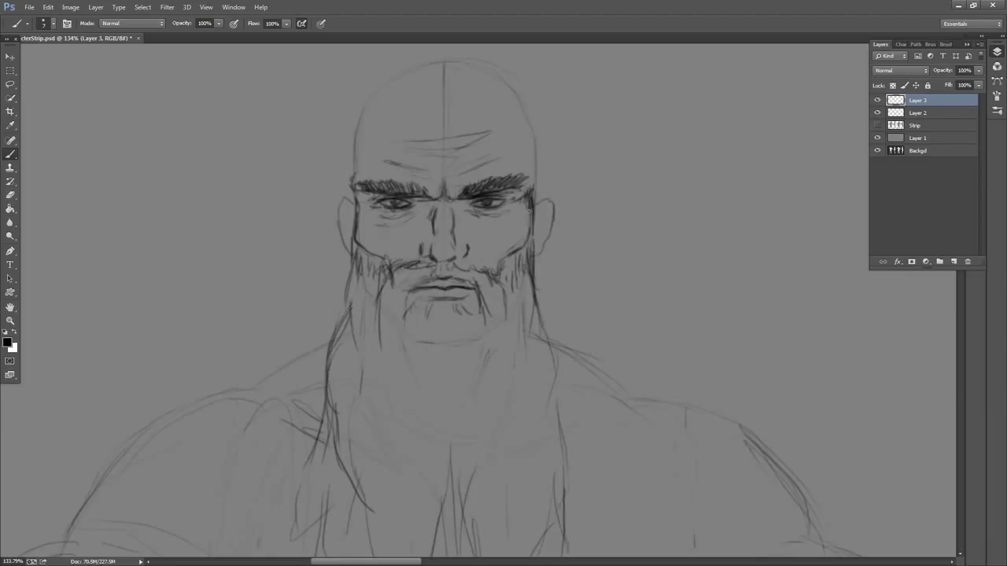
Add wrinkles under the eyes and draw the creases running from the nostrils into the moustache
{"action": "left_click_drag", "start_coordinate": [461, 206], "coordinate": [482, 219]}
{"action": "left_click_drag", "start_coordinate": [419, 245], "coordinate": [408, 260]}
{"action": "mouse_move", "coordinate": [478, 250]}
{"action": "left_mouse_down"}
{"action": "mouse_move", "coordinate": [482, 278]}
{"action": "mouse_move", "coordinate": [480, 266]}
{"action": "left_mouse_up"}
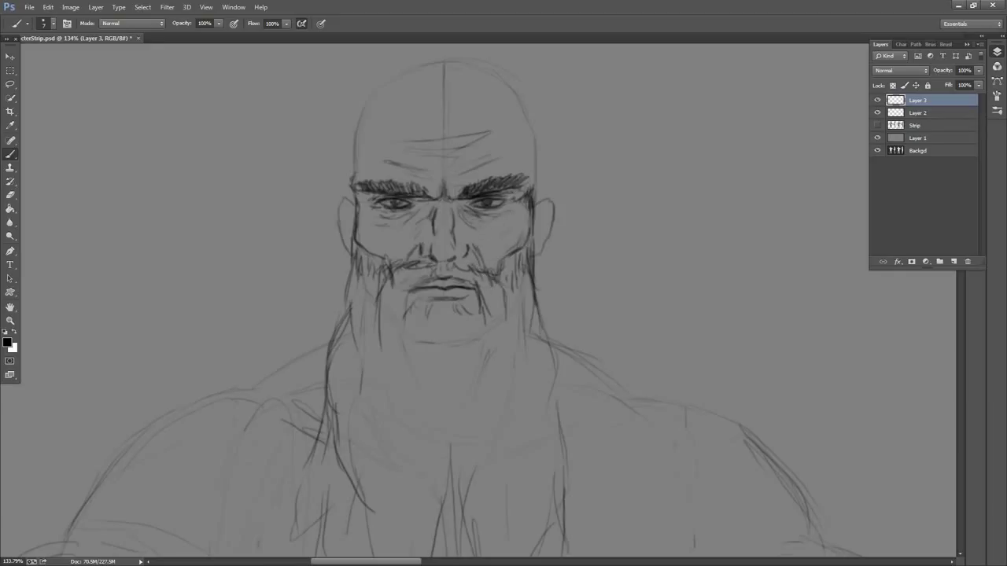
{"action": "left_click_drag", "start_coordinate": [371, 210], "coordinate": [382, 220]}
Darken the outlines of both ears
{"action": "mouse_move", "coordinate": [535, 199]}
{"action": "left_mouse_down"}
{"action": "mouse_move", "coordinate": [554, 205]}
{"action": "mouse_move", "coordinate": [534, 257]}
{"action": "left_mouse_up"}
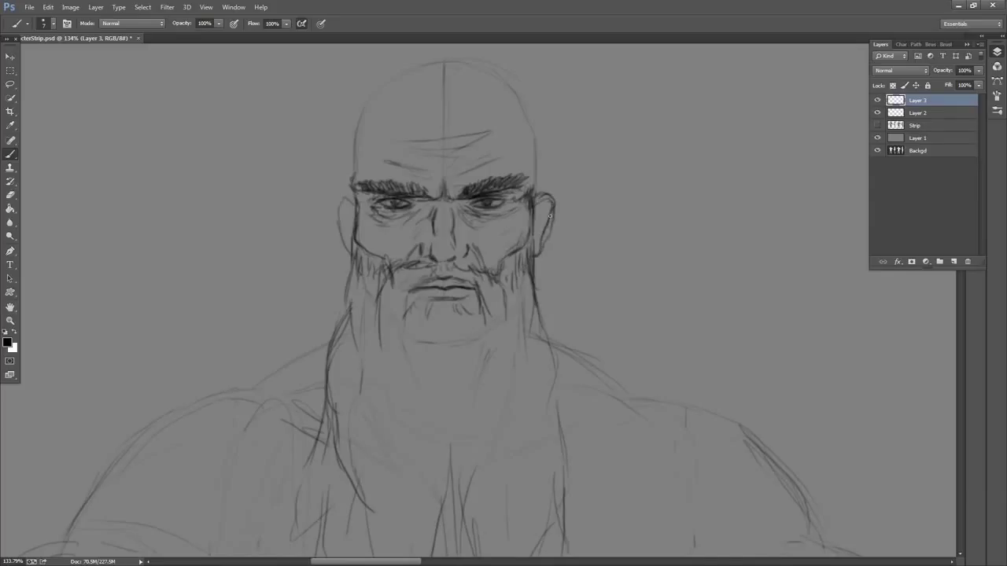
{"action": "mouse_move", "coordinate": [351, 196]}
{"action": "left_mouse_down"}
{"action": "mouse_move", "coordinate": [340, 197]}
{"action": "mouse_move", "coordinate": [339, 221]}
{"action": "mouse_move", "coordinate": [350, 254]}
{"action": "mouse_move", "coordinate": [341, 201]}
{"action": "left_mouse_up"}
{"action": "left_click_drag", "start_coordinate": [532, 186], "coordinate": [533, 178]}
Trace the bald skull's outline with darker strokes and add light contour lines on the sides of the forehead
{"action": "left_click_drag", "start_coordinate": [583, 156], "coordinate": [592, 199]}
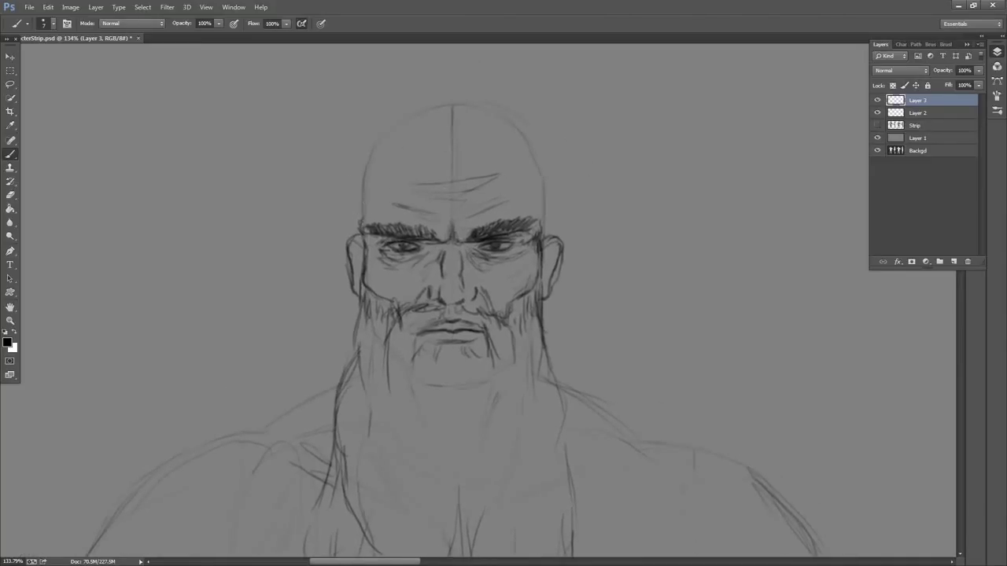
{"action": "mouse_move", "coordinate": [362, 217]}
{"action": "left_mouse_down"}
{"action": "mouse_move", "coordinate": [363, 188]}
{"action": "mouse_move", "coordinate": [405, 115]}
{"action": "left_mouse_up"}
{"action": "mouse_move", "coordinate": [541, 210]}
{"action": "left_mouse_down"}
{"action": "mouse_move", "coordinate": [533, 157]}
{"action": "mouse_move", "coordinate": [542, 214]}
{"action": "left_mouse_up"}
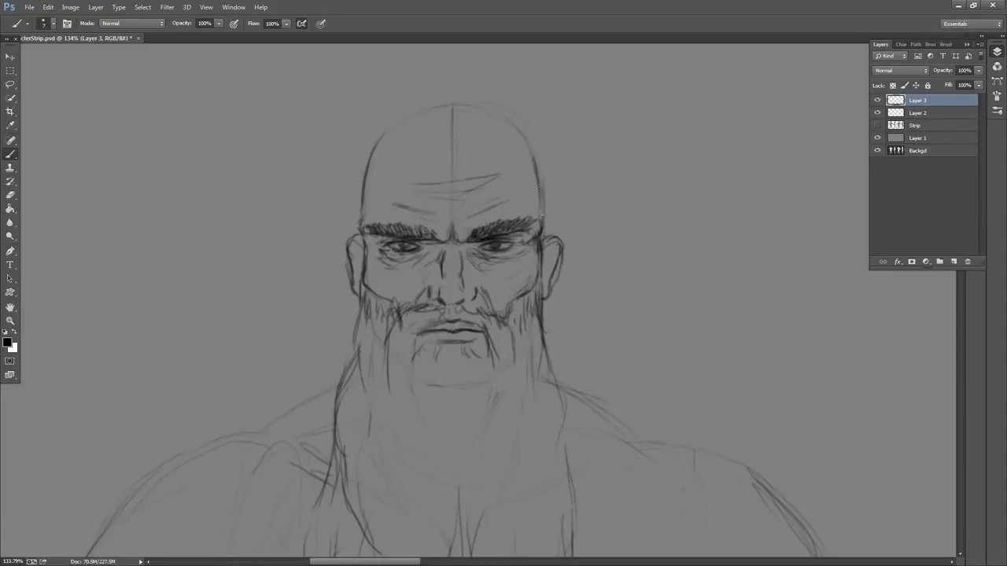
{"action": "left_click_drag", "start_coordinate": [428, 111], "coordinate": [405, 117]}
{"action": "left_click_drag", "start_coordinate": [505, 117], "coordinate": [540, 209]}
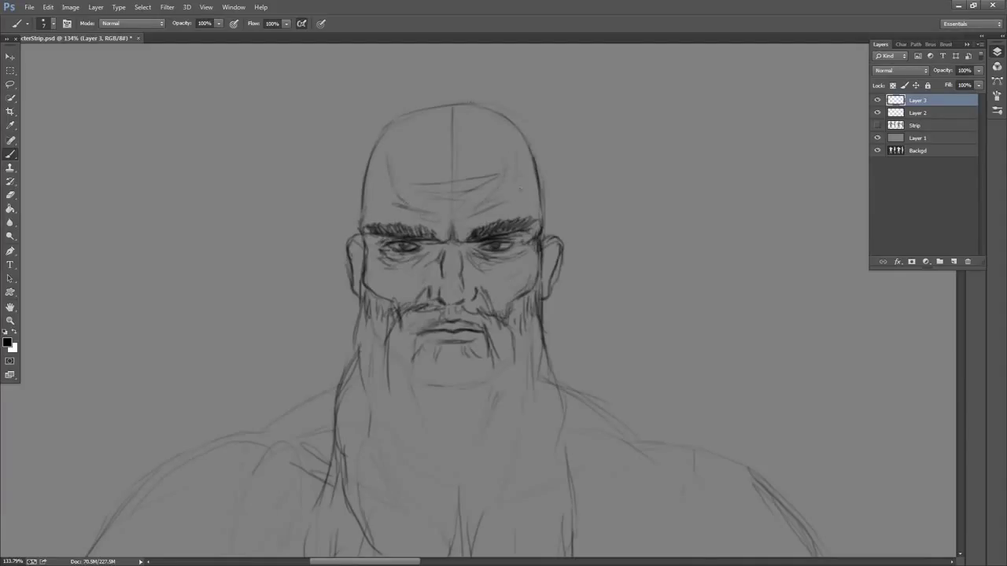
{"action": "left_click_drag", "start_coordinate": [525, 186], "coordinate": [530, 197]}
{"action": "left_click_drag", "start_coordinate": [531, 159], "coordinate": [540, 204]}
{"action": "left_click_drag", "start_coordinate": [471, 105], "coordinate": [503, 117]}
Fade the vertical guide line on the forehead on Layer 2, then reselect Layer 3
{"action": "left_click", "coordinate": [922, 115]}
{"action": "mouse_move", "coordinate": [453, 150]}
{"action": "left_mouse_down"}
{"action": "mouse_move", "coordinate": [452, 159]}
{"action": "mouse_move", "coordinate": [453, 115]}
{"action": "mouse_move", "coordinate": [454, 190]}
{"action": "left_mouse_up"}
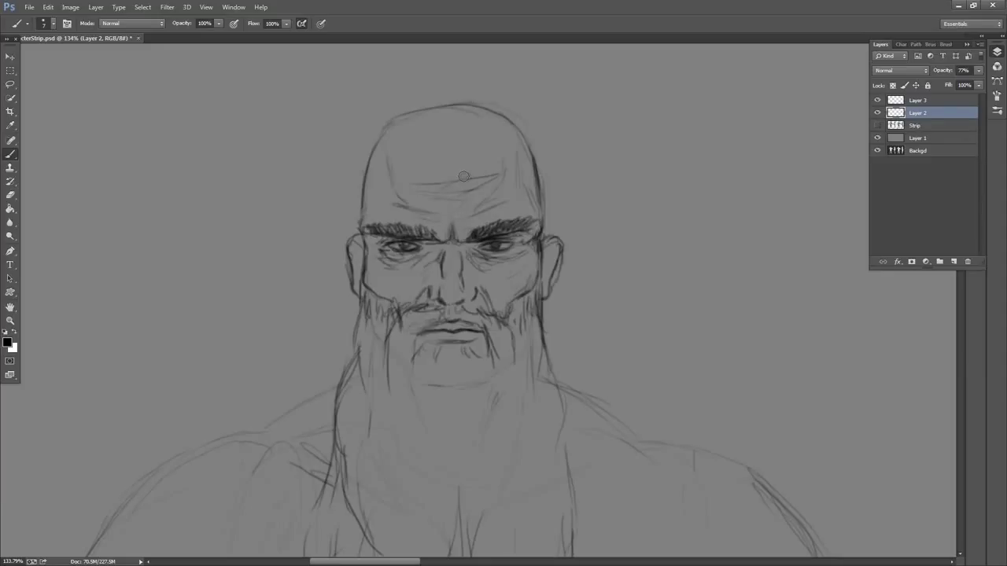
{"action": "left_click", "coordinate": [937, 103]}
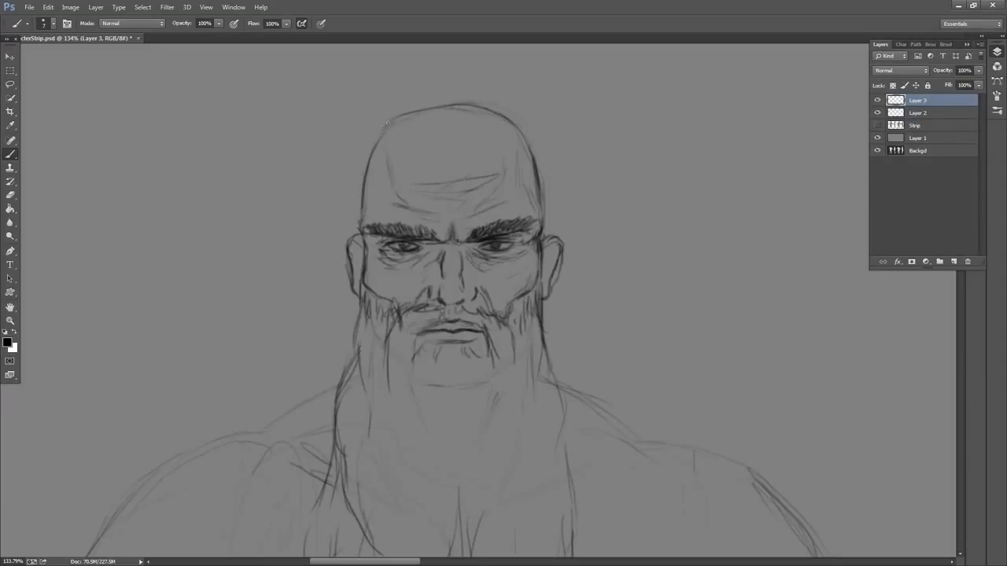
Add shading strokes from the forehead past the brow to the cheek on the viewer's left side of the face
{"action": "left_click_drag", "start_coordinate": [564, 217], "coordinate": [600, 162]}
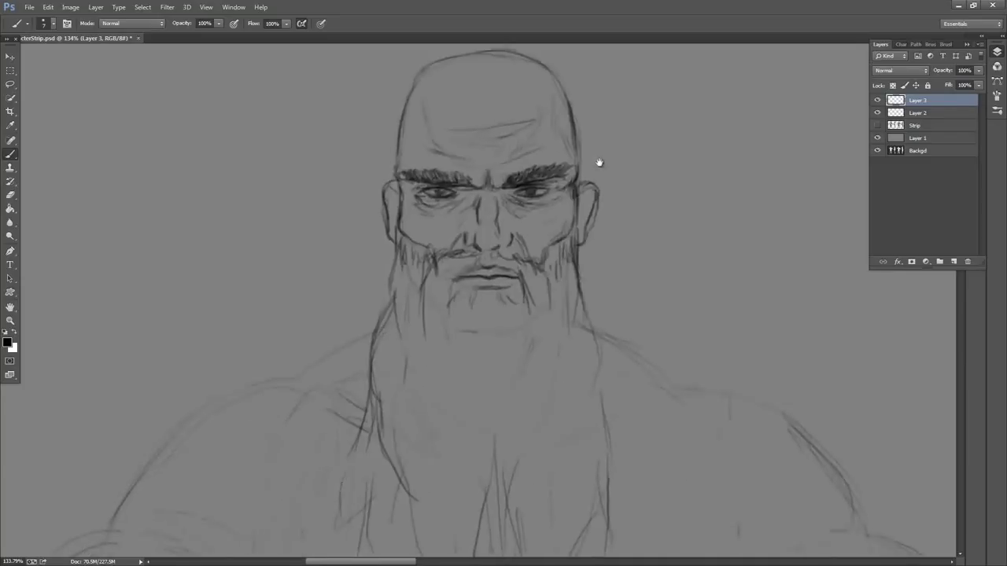
{"action": "mouse_move", "coordinate": [414, 124]}
{"action": "left_mouse_down"}
{"action": "mouse_move", "coordinate": [429, 167]}
{"action": "mouse_move", "coordinate": [412, 175]}
{"action": "mouse_move", "coordinate": [421, 171]}
{"action": "left_mouse_up"}
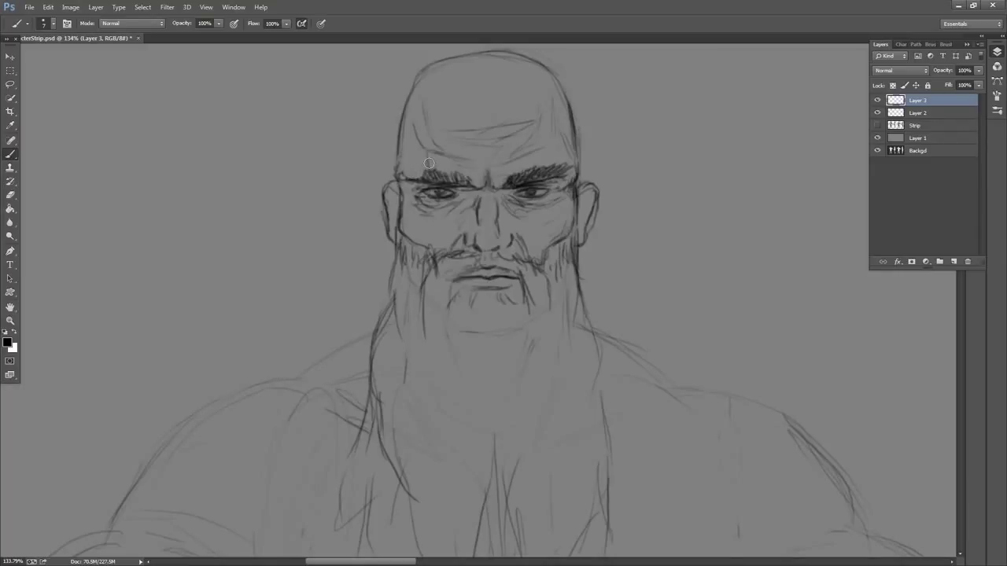
{"action": "mouse_move", "coordinate": [413, 122]}
{"action": "left_mouse_down"}
{"action": "mouse_move", "coordinate": [425, 156]}
{"action": "mouse_move", "coordinate": [422, 203]}
{"action": "mouse_move", "coordinate": [404, 234]}
{"action": "left_mouse_up"}
{"action": "mouse_move", "coordinate": [415, 148]}
{"action": "left_mouse_down"}
{"action": "mouse_move", "coordinate": [422, 166]}
{"action": "mouse_move", "coordinate": [402, 203]}
{"action": "left_mouse_up"}
{"action": "mouse_move", "coordinate": [414, 203]}
{"action": "left_mouse_down"}
{"action": "mouse_move", "coordinate": [403, 209]}
{"action": "mouse_move", "coordinate": [407, 228]}
{"action": "left_mouse_up"}
Bring the whole upper body into view at 66.9% zoom and set the brush size to 6 px
{"action": "left_click_drag", "start_coordinate": [650, 223], "coordinate": [605, 150]}
{"action": "key", "text": "z"}
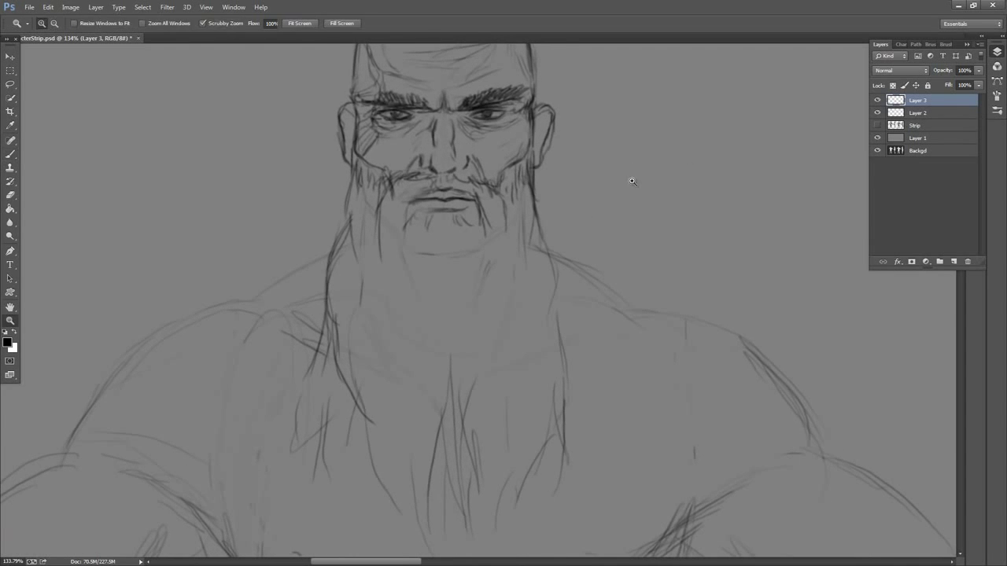
{"action": "mouse_move", "coordinate": [632, 181]}
{"action": "left_mouse_down"}
{"action": "mouse_move", "coordinate": [660, 172]}
{"action": "mouse_move", "coordinate": [596, 187]}
{"action": "mouse_move", "coordinate": [624, 180]}
{"action": "mouse_move", "coordinate": [552, 166]}
{"action": "mouse_move", "coordinate": [536, 190]}
{"action": "mouse_move", "coordinate": [535, 178]}
{"action": "mouse_move", "coordinate": [551, 182]}
{"action": "mouse_move", "coordinate": [542, 183]}
{"action": "left_mouse_up"}
{"action": "left_click", "coordinate": [11, 154]}
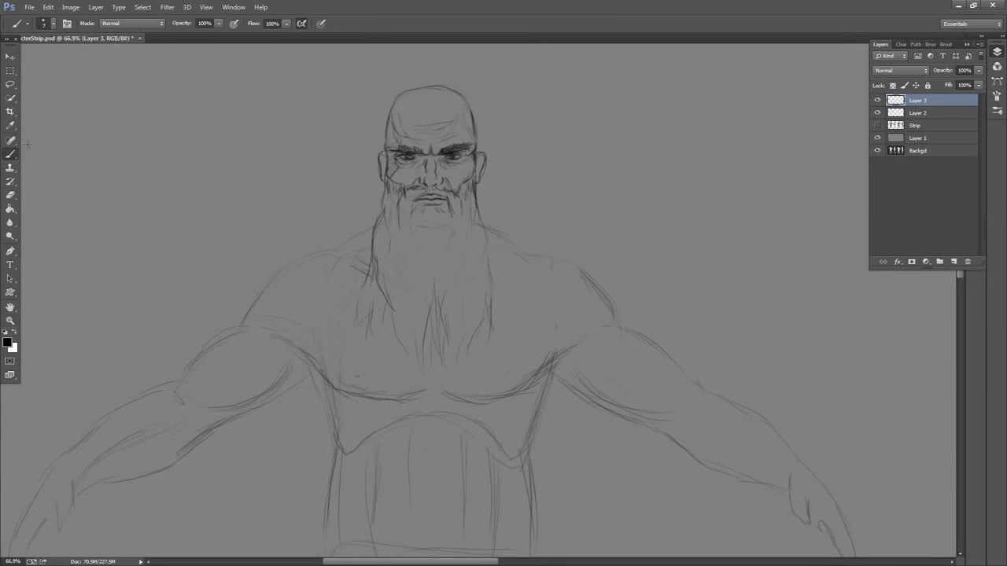
{"action": "left_click_drag", "start_coordinate": [482, 216], "coordinate": [569, 151]}
{"action": "left_click_drag", "start_coordinate": [450, 167], "coordinate": [432, 178]}
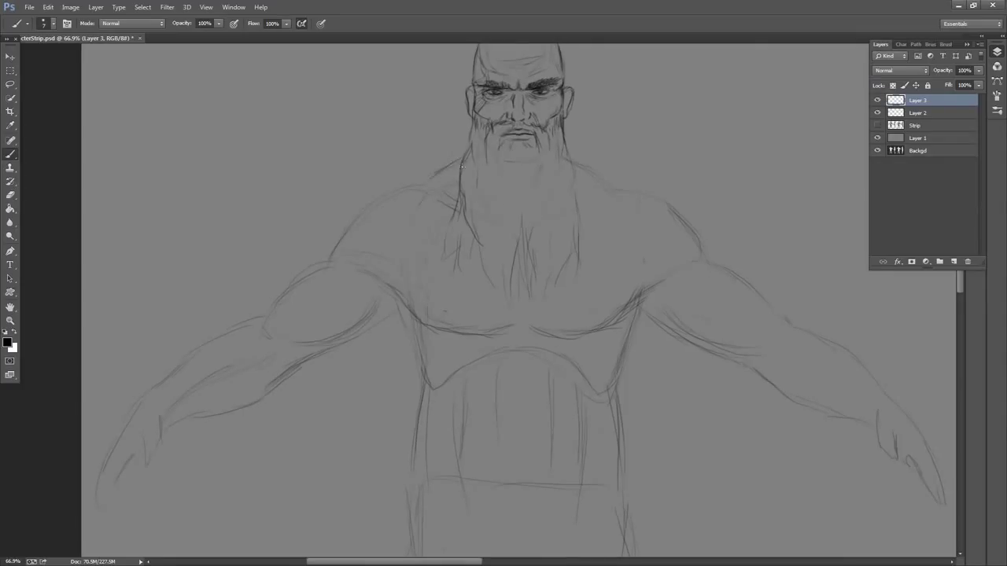
{"action": "right_click", "coordinate": [467, 163]}
{"action": "left_click_drag", "start_coordinate": [522, 191], "coordinate": [521, 189]}
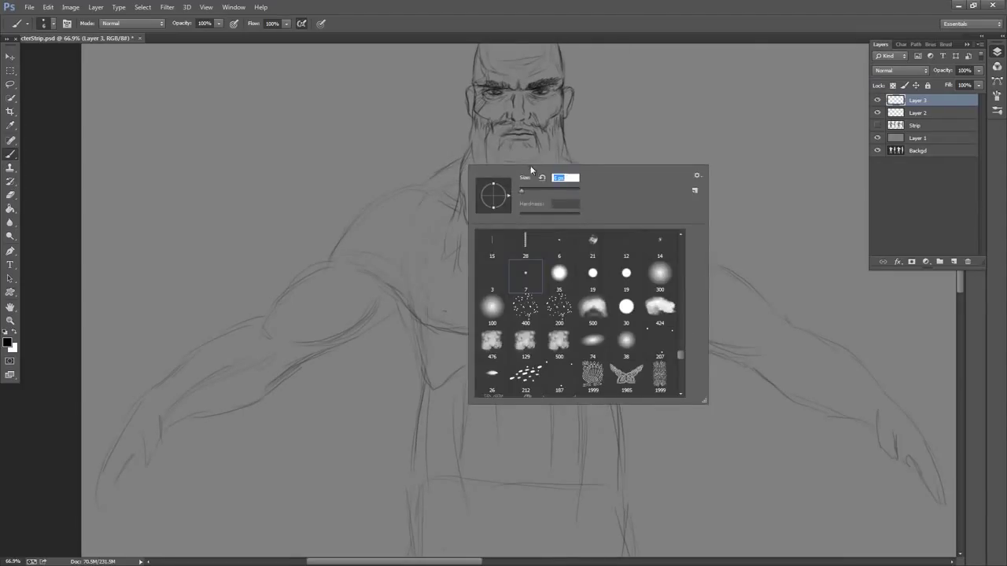
{"action": "left_click", "coordinate": [643, 34]}
Darken the neck and shoulder contour on the viewer's left and mark the collarbone on the viewer's right
{"action": "left_click_drag", "start_coordinate": [461, 160], "coordinate": [431, 177]}
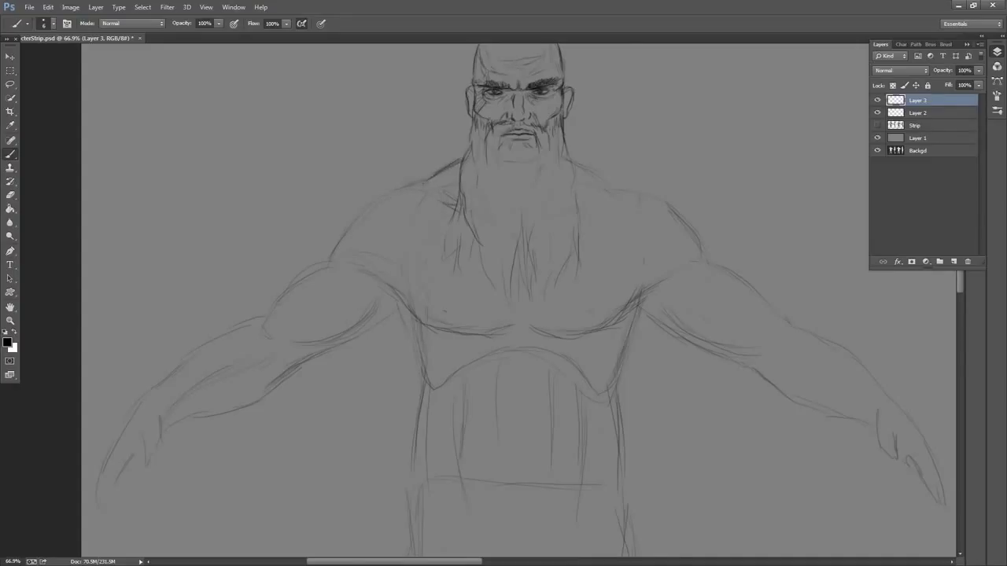
{"action": "mouse_move", "coordinate": [391, 192]}
{"action": "left_mouse_down"}
{"action": "mouse_move", "coordinate": [345, 239]}
{"action": "mouse_move", "coordinate": [417, 183]}
{"action": "mouse_move", "coordinate": [360, 220]}
{"action": "left_mouse_up"}
{"action": "left_click_drag", "start_coordinate": [602, 203], "coordinate": [576, 210]}
Draw the garment's shoulder strap on the viewer's left, with its outer edge running down the chest to below the armpit
{"action": "left_click_drag", "start_coordinate": [642, 162], "coordinate": [520, 134]}
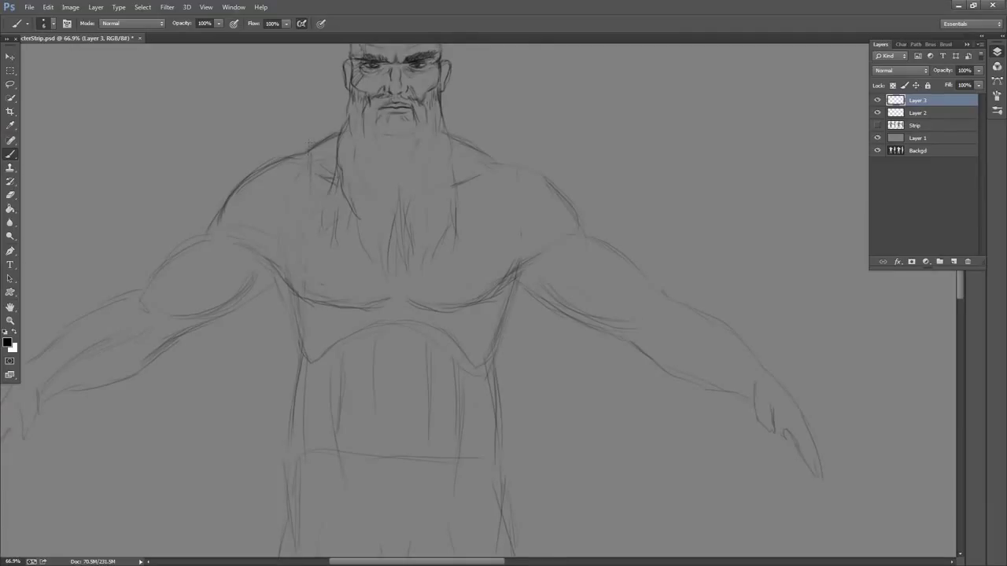
{"action": "left_click_drag", "start_coordinate": [309, 144], "coordinate": [328, 135]}
{"action": "left_click_drag", "start_coordinate": [328, 134], "coordinate": [321, 279]}
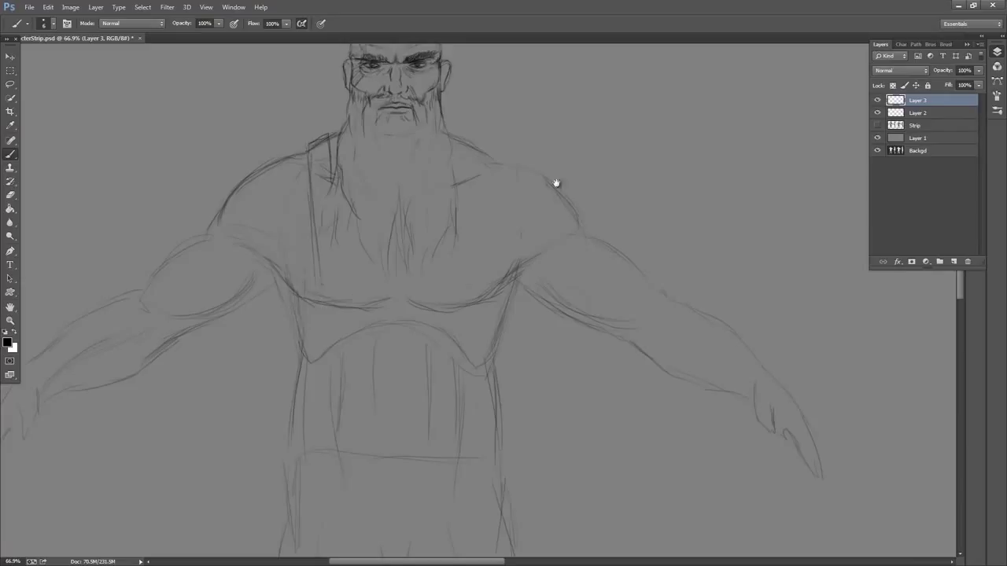
{"action": "left_click_drag", "start_coordinate": [557, 184], "coordinate": [560, 171]}
{"action": "mouse_move", "coordinate": [317, 228]}
{"action": "left_mouse_down"}
{"action": "mouse_move", "coordinate": [316, 299]}
{"action": "mouse_move", "coordinate": [295, 325]}
{"action": "mouse_move", "coordinate": [294, 370]}
{"action": "left_mouse_up"}
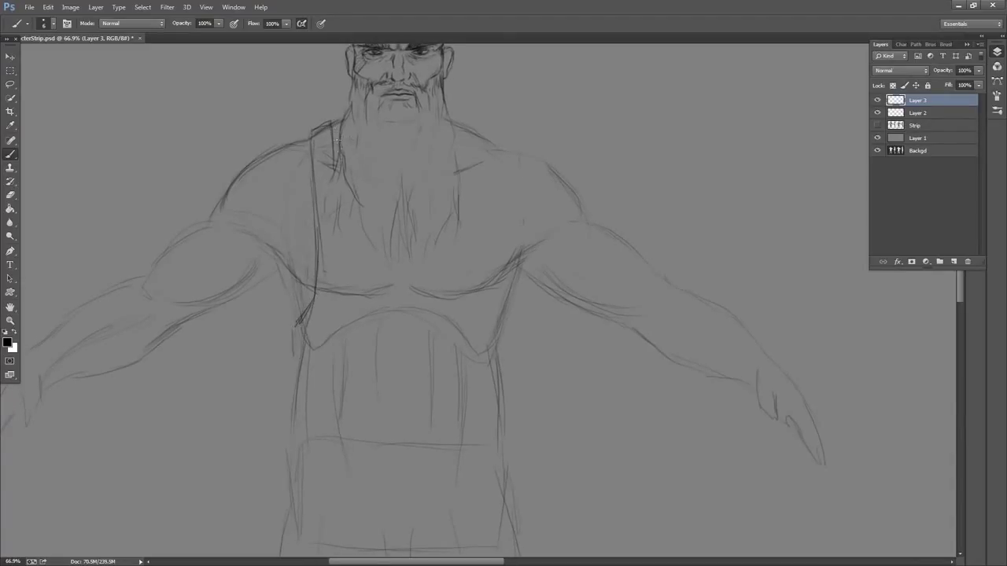
{"action": "left_click_drag", "start_coordinate": [339, 141], "coordinate": [338, 167]}
{"action": "left_click_drag", "start_coordinate": [331, 124], "coordinate": [334, 165]}
{"action": "left_click_drag", "start_coordinate": [313, 132], "coordinate": [329, 122]}
{"action": "left_click_drag", "start_coordinate": [506, 200], "coordinate": [506, 198]}
{"action": "left_click_drag", "start_coordinate": [337, 184], "coordinate": [342, 206]}
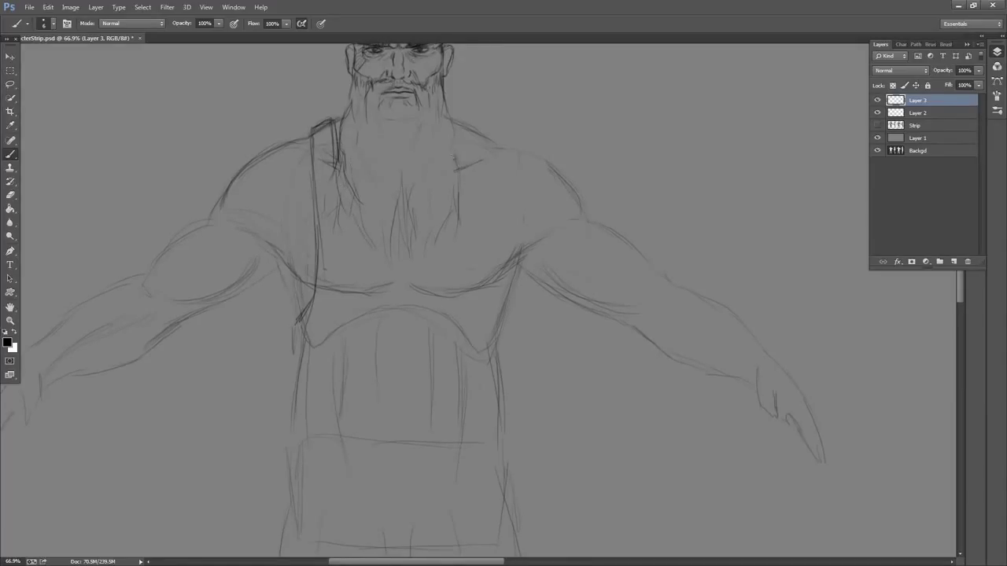
Draw the top and outer edge of the matching shoulder strap on the viewer's right, down to below the armpit
{"action": "mouse_move", "coordinate": [457, 162]}
{"action": "left_mouse_down"}
{"action": "mouse_move", "coordinate": [462, 126]}
{"action": "mouse_move", "coordinate": [493, 139]}
{"action": "mouse_move", "coordinate": [483, 180]}
{"action": "left_mouse_up"}
{"action": "mouse_move", "coordinate": [485, 135]}
{"action": "left_mouse_down"}
{"action": "mouse_move", "coordinate": [485, 220]}
{"action": "mouse_move", "coordinate": [505, 305]}
{"action": "mouse_move", "coordinate": [484, 206]}
{"action": "left_mouse_up"}
{"action": "left_click_drag", "start_coordinate": [485, 170], "coordinate": [487, 218]}
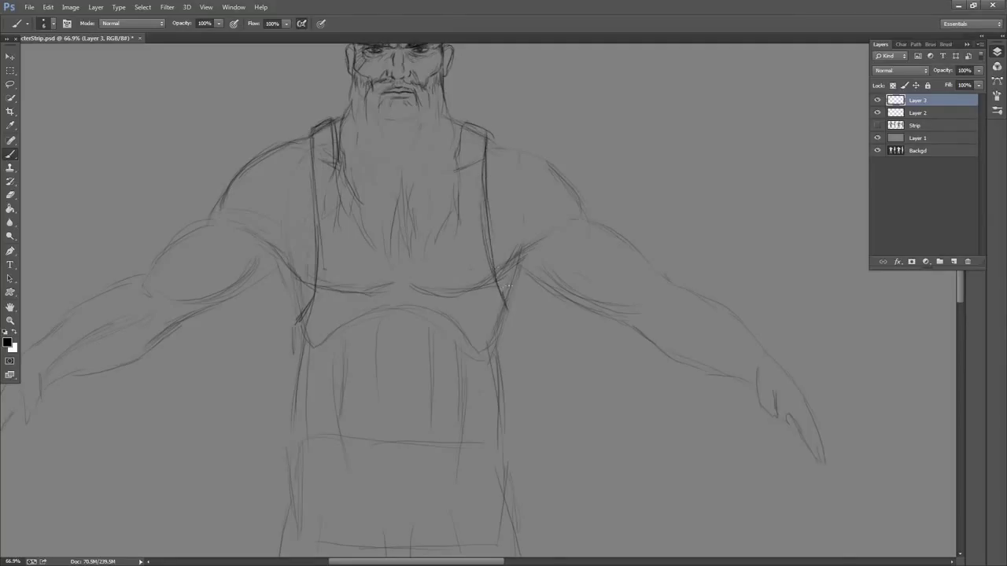
{"action": "left_click_drag", "start_coordinate": [538, 278], "coordinate": [567, 200]}
Draw the inner edges and pointed ends of both shoulder straps, each with a small oval button
{"action": "left_click_drag", "start_coordinate": [552, 166], "coordinate": [548, 227]}
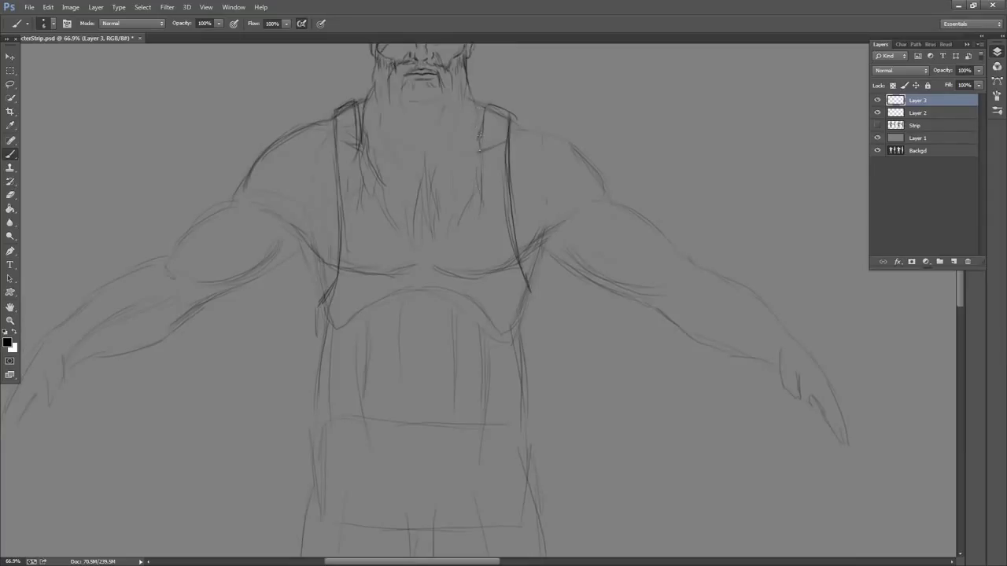
{"action": "left_click_drag", "start_coordinate": [485, 109], "coordinate": [485, 202]}
{"action": "left_click_drag", "start_coordinate": [508, 131], "coordinate": [506, 211]}
{"action": "mouse_move", "coordinate": [507, 149]}
{"action": "left_mouse_down"}
{"action": "mouse_move", "coordinate": [506, 220]}
{"action": "mouse_move", "coordinate": [493, 226]}
{"action": "left_mouse_up"}
{"action": "mouse_move", "coordinate": [483, 202]}
{"action": "left_mouse_down"}
{"action": "mouse_move", "coordinate": [491, 221]}
{"action": "mouse_move", "coordinate": [497, 209]}
{"action": "left_mouse_up"}
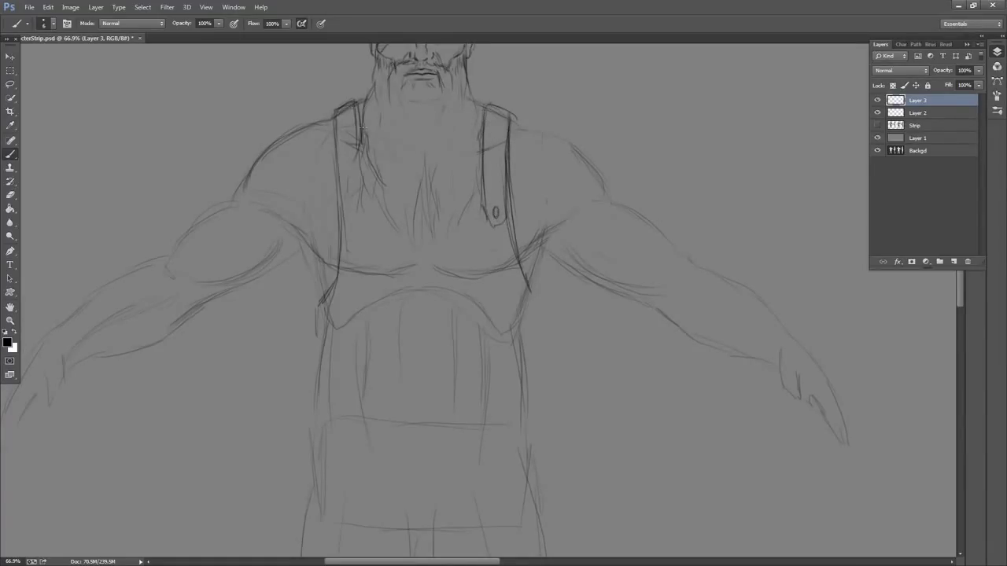
{"action": "mouse_move", "coordinate": [361, 154]}
{"action": "left_mouse_down"}
{"action": "mouse_move", "coordinate": [364, 211]}
{"action": "mouse_move", "coordinate": [349, 238]}
{"action": "left_mouse_up"}
{"action": "left_click_drag", "start_coordinate": [339, 203], "coordinate": [348, 233]}
{"action": "mouse_move", "coordinate": [336, 156]}
{"action": "left_mouse_down"}
{"action": "mouse_move", "coordinate": [346, 226]}
{"action": "mouse_move", "coordinate": [355, 223]}
{"action": "left_mouse_up"}
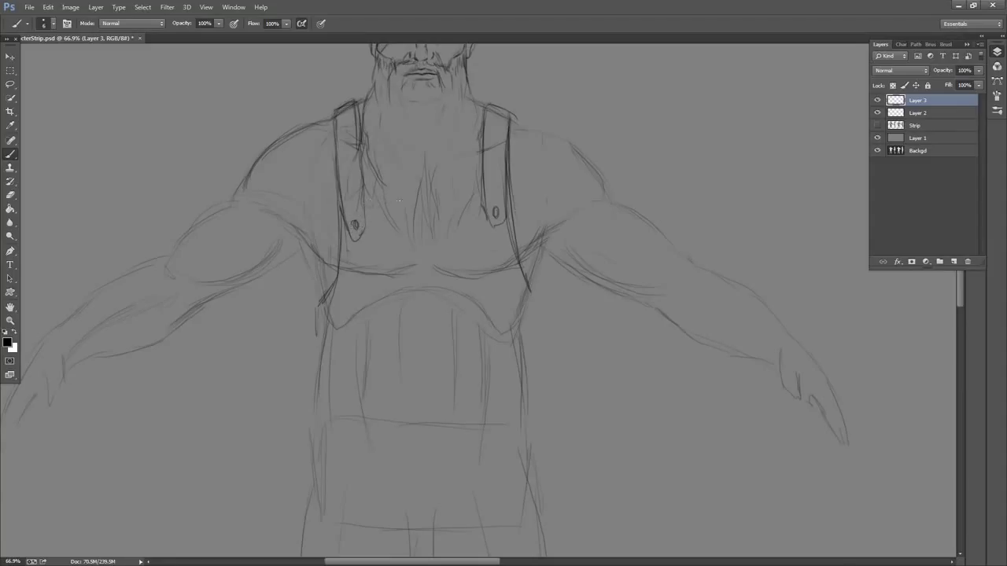
Define the beard's lower outline with darker pointed strands across the chest between the two straps
{"action": "left_click_drag", "start_coordinate": [562, 175], "coordinate": [557, 213]}
{"action": "left_click_drag", "start_coordinate": [473, 153], "coordinate": [459, 278]}
{"action": "left_click_drag", "start_coordinate": [457, 245], "coordinate": [453, 276]}
{"action": "left_click_drag", "start_coordinate": [443, 229], "coordinate": [451, 270]}
{"action": "left_click_drag", "start_coordinate": [433, 225], "coordinate": [440, 254]}
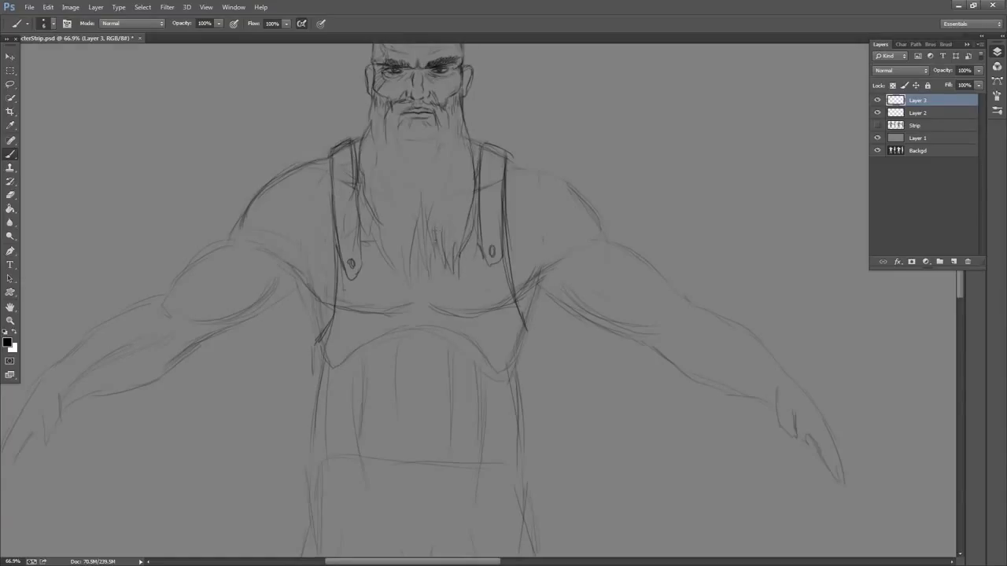
{"action": "left_click_drag", "start_coordinate": [427, 207], "coordinate": [437, 241]}
{"action": "mouse_move", "coordinate": [429, 213]}
{"action": "left_mouse_down"}
{"action": "mouse_move", "coordinate": [422, 254]}
{"action": "mouse_move", "coordinate": [410, 265]}
{"action": "left_mouse_up"}
{"action": "left_click_drag", "start_coordinate": [411, 233], "coordinate": [406, 269]}
{"action": "mouse_move", "coordinate": [373, 210]}
{"action": "left_mouse_down"}
{"action": "mouse_move", "coordinate": [386, 251]}
{"action": "mouse_move", "coordinate": [367, 237]}
{"action": "left_mouse_up"}
{"action": "left_click_drag", "start_coordinate": [367, 237], "coordinate": [361, 192]}
Darken the buttons on both straps and add a short stroke beside the strap top on the viewer's right
{"action": "mouse_move", "coordinate": [348, 259]}
{"action": "left_mouse_down"}
{"action": "mouse_move", "coordinate": [356, 255]}
{"action": "mouse_move", "coordinate": [353, 266]}
{"action": "left_mouse_up"}
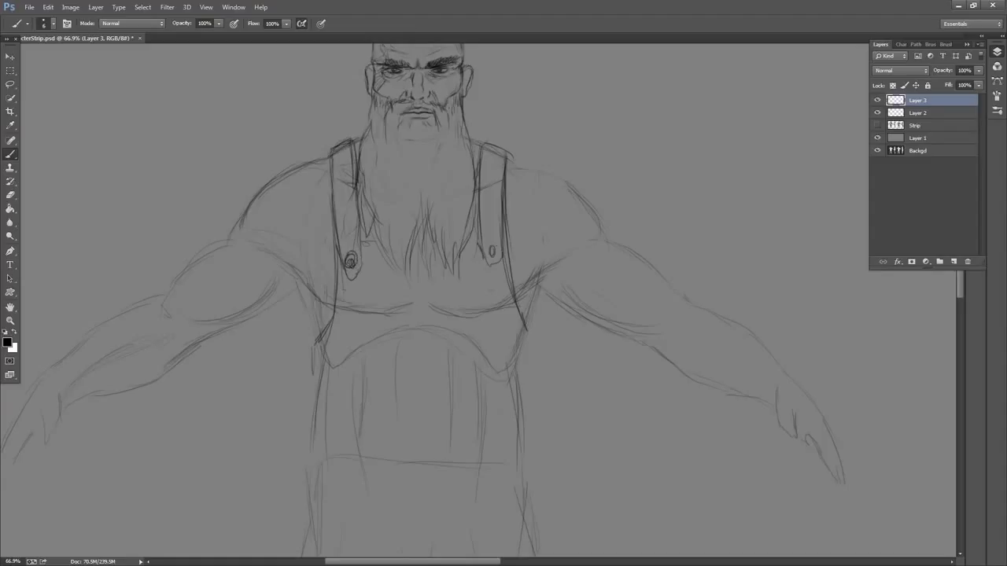
{"action": "left_click_drag", "start_coordinate": [490, 248], "coordinate": [496, 254]}
{"action": "left_click_drag", "start_coordinate": [582, 169], "coordinate": [613, 206]}
{"action": "left_click_drag", "start_coordinate": [539, 184], "coordinate": [556, 194]}
Sketch the garment's edges hanging below both armpits along the sides of the torso
{"action": "left_click_drag", "start_coordinate": [621, 236], "coordinate": [607, 168]}
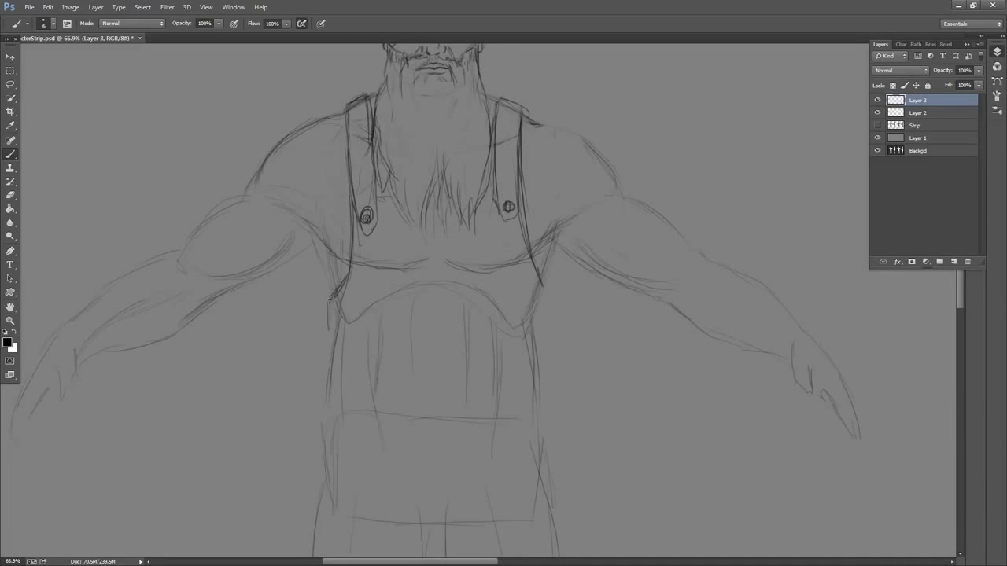
{"action": "left_click_drag", "start_coordinate": [329, 300], "coordinate": [321, 351]}
{"action": "mouse_move", "coordinate": [581, 288]}
{"action": "left_mouse_down"}
{"action": "mouse_move", "coordinate": [570, 216]}
{"action": "mouse_move", "coordinate": [534, 229]}
{"action": "mouse_move", "coordinate": [526, 267]}
{"action": "left_mouse_up"}
{"action": "left_click_drag", "start_coordinate": [531, 257], "coordinate": [526, 290]}
Draw the bib's top edge between the beard and both straps, and extend it outward past the strap ends
{"action": "left_click_drag", "start_coordinate": [578, 201], "coordinate": [589, 251]}
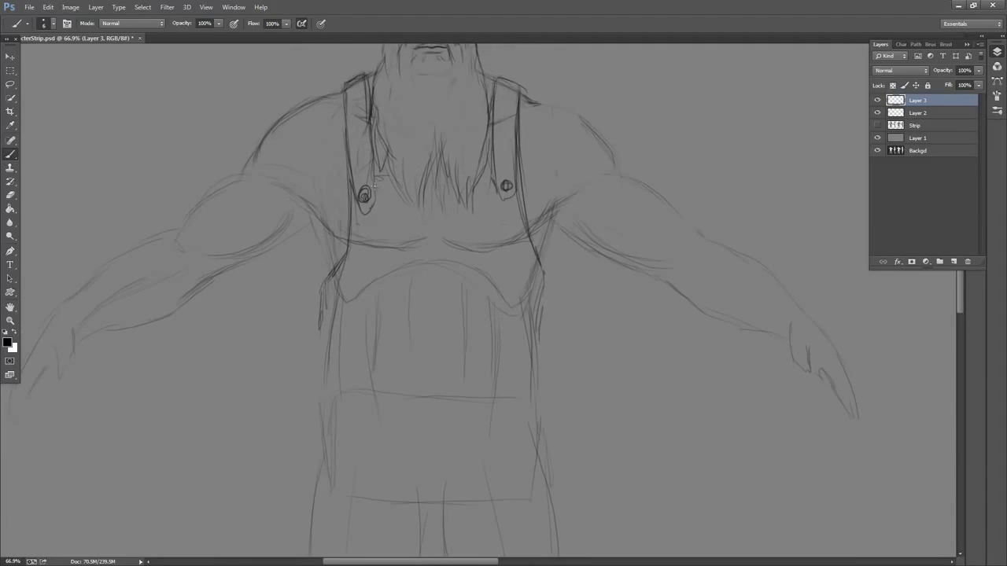
{"action": "left_click_drag", "start_coordinate": [381, 188], "coordinate": [396, 189]}
{"action": "left_click_drag", "start_coordinate": [379, 183], "coordinate": [396, 185]}
{"action": "left_click_drag", "start_coordinate": [475, 184], "coordinate": [497, 182]}
{"action": "mouse_move", "coordinate": [371, 181]}
{"action": "left_mouse_down"}
{"action": "mouse_move", "coordinate": [396, 182]}
{"action": "mouse_move", "coordinate": [348, 239]}
{"action": "left_mouse_up"}
{"action": "mouse_move", "coordinate": [516, 182]}
{"action": "left_mouse_down"}
{"action": "mouse_move", "coordinate": [530, 233]}
{"action": "mouse_move", "coordinate": [603, 189]}
{"action": "mouse_move", "coordinate": [614, 167]}
{"action": "left_mouse_up"}
{"action": "left_click_drag", "start_coordinate": [349, 234], "coordinate": [357, 280]}
{"action": "left_click_drag", "start_coordinate": [602, 237], "coordinate": [606, 224]}
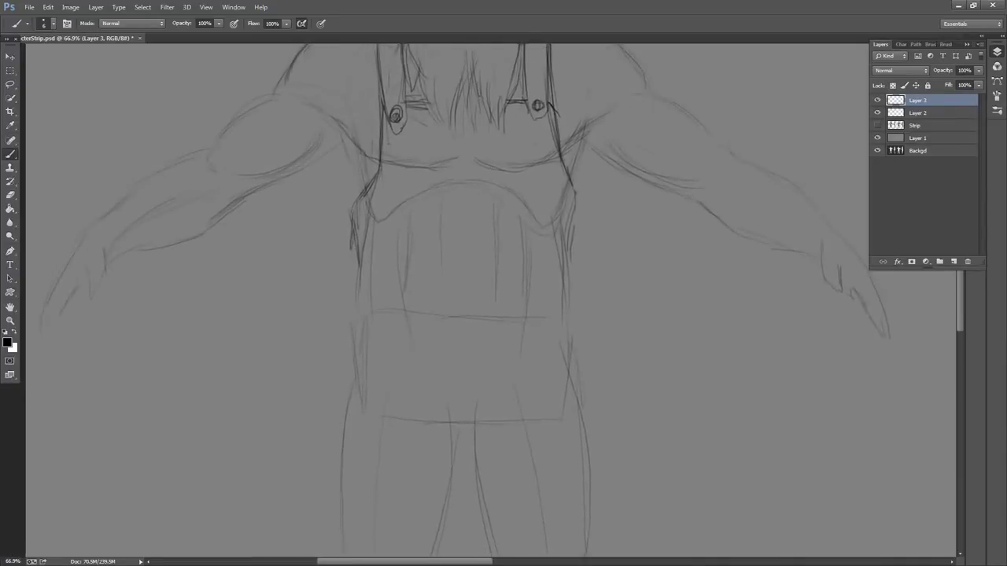
Extend the garment's side edges down past the hips and sketch an arched waistline across the belly
{"action": "left_click_drag", "start_coordinate": [355, 228], "coordinate": [348, 325]}
{"action": "mouse_move", "coordinate": [585, 217]}
{"action": "left_mouse_down"}
{"action": "mouse_move", "coordinate": [512, 134]}
{"action": "mouse_move", "coordinate": [501, 194]}
{"action": "mouse_move", "coordinate": [508, 310]}
{"action": "left_mouse_up"}
{"action": "mouse_move", "coordinate": [544, 272]}
{"action": "left_mouse_down"}
{"action": "mouse_move", "coordinate": [531, 178]}
{"action": "mouse_move", "coordinate": [483, 279]}
{"action": "left_mouse_up"}
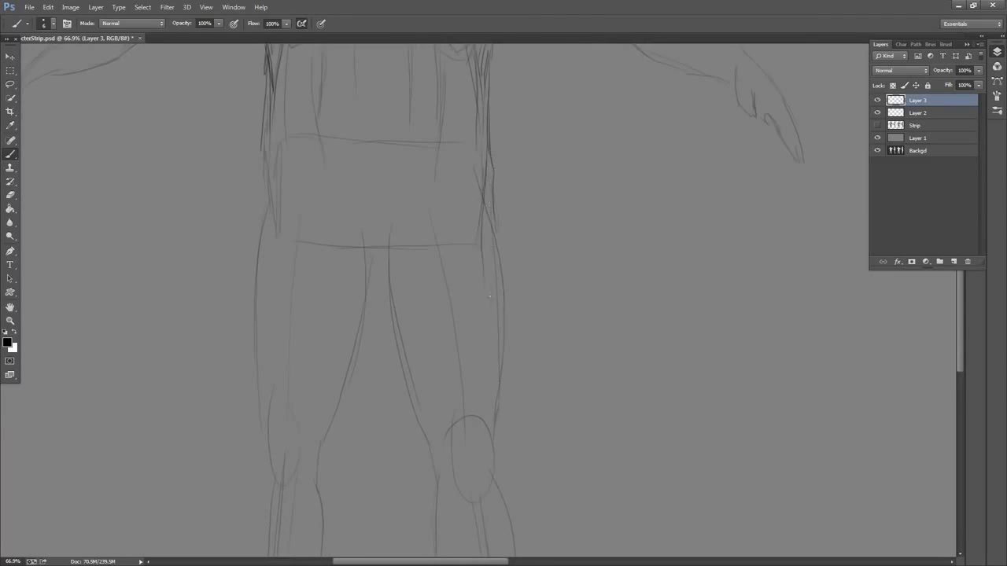
{"action": "left_click_drag", "start_coordinate": [489, 160], "coordinate": [496, 363]}
{"action": "left_click_drag", "start_coordinate": [573, 278], "coordinate": [617, 428]}
{"action": "left_click_drag", "start_coordinate": [595, 244], "coordinate": [588, 353]}
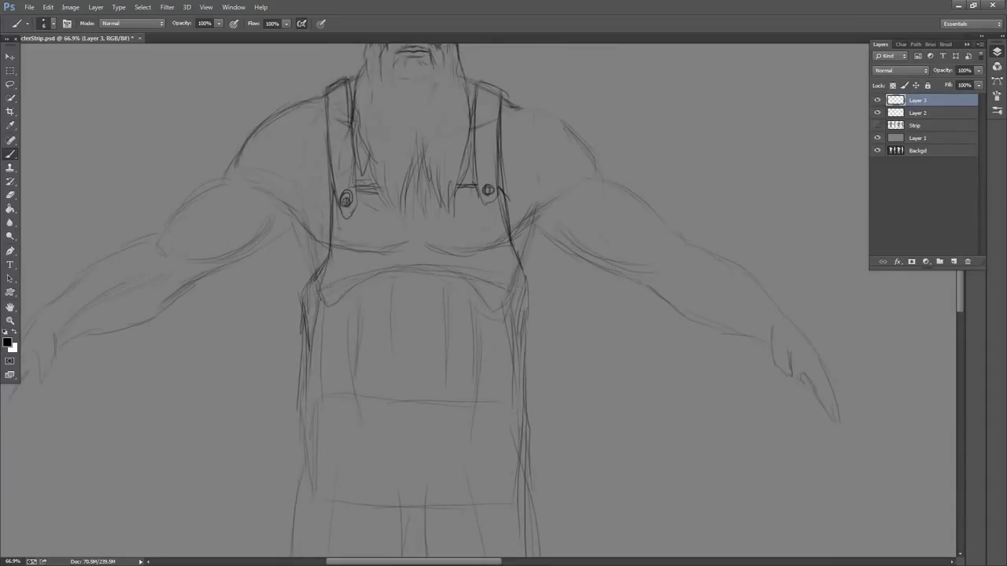
{"action": "left_click_drag", "start_coordinate": [599, 214], "coordinate": [587, 281]}
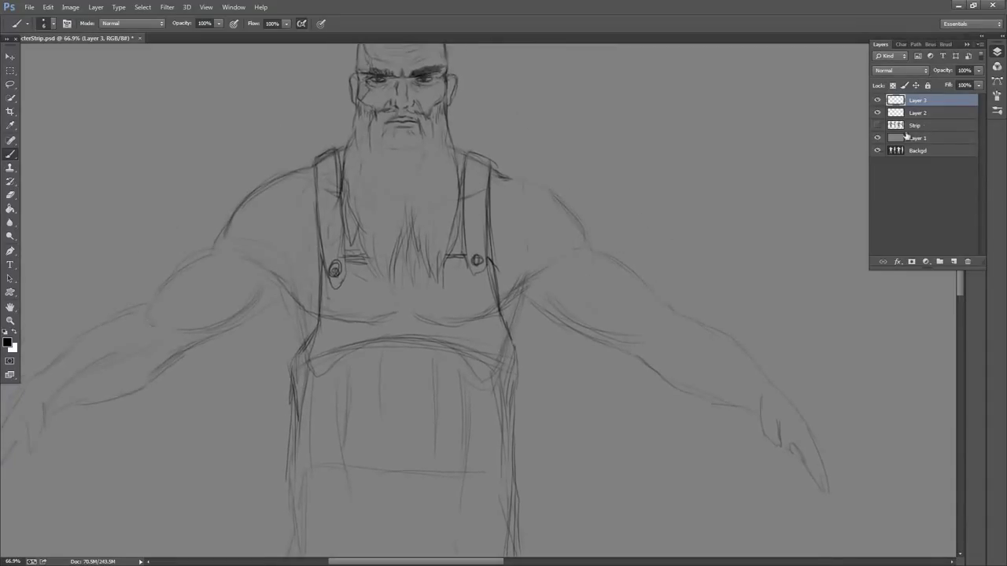
Lower the opacity of Layer 2 to 42% and make Layer 3 active again
{"action": "left_click", "coordinate": [919, 115]}
{"action": "left_click", "coordinate": [980, 71]}
{"action": "left_click_drag", "start_coordinate": [980, 76], "coordinate": [958, 84]}
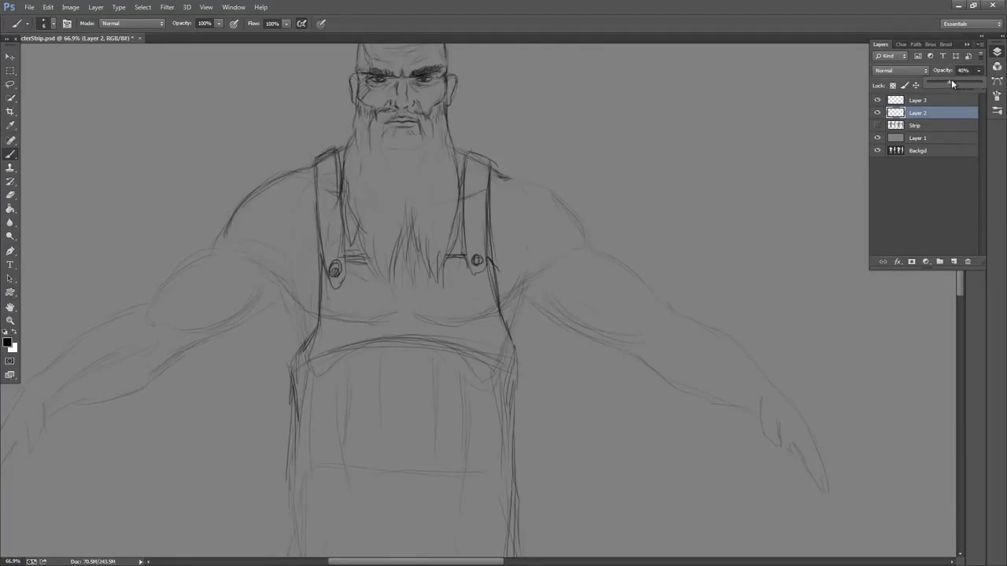
{"action": "left_click", "coordinate": [930, 102]}
Draw the torso edges below both armpits and add hatched shading in the armpit creases
{"action": "left_click_drag", "start_coordinate": [453, 226], "coordinate": [619, 162]}
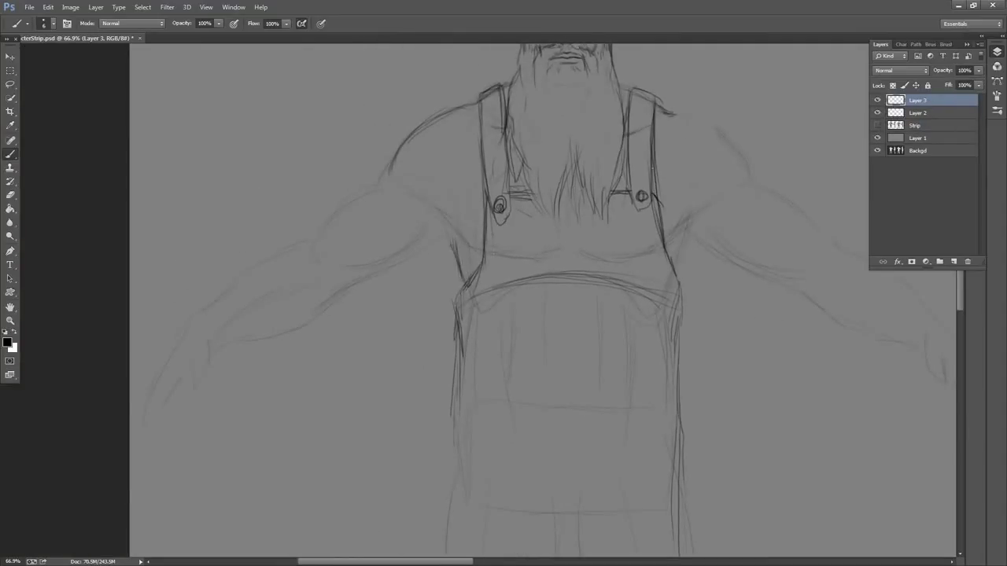
{"action": "left_click_drag", "start_coordinate": [646, 214], "coordinate": [543, 202]}
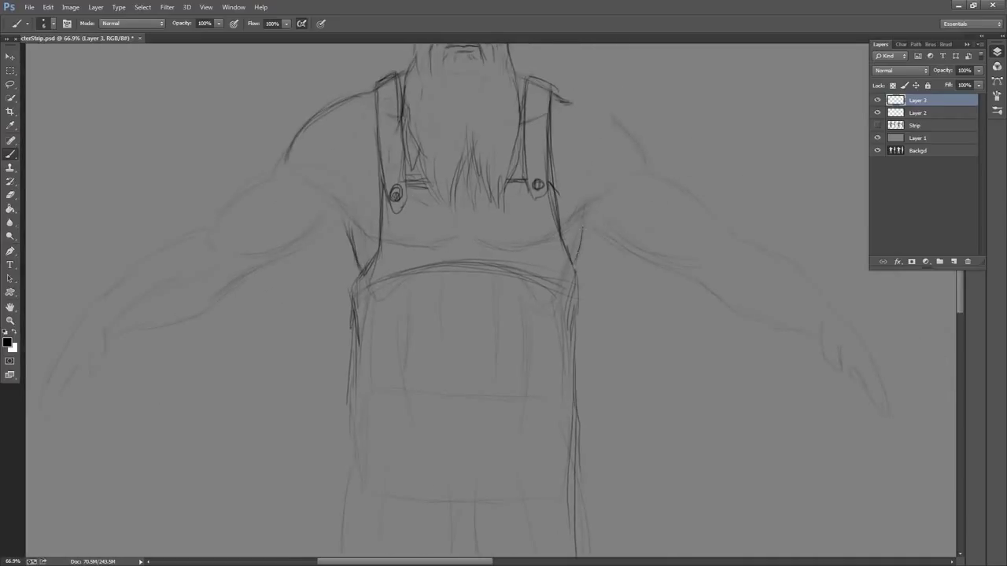
{"action": "mouse_move", "coordinate": [583, 229]}
{"action": "left_mouse_down"}
{"action": "mouse_move", "coordinate": [576, 258]}
{"action": "mouse_move", "coordinate": [588, 206]}
{"action": "left_mouse_up"}
{"action": "mouse_move", "coordinate": [577, 211]}
{"action": "left_mouse_down"}
{"action": "mouse_move", "coordinate": [586, 196]}
{"action": "mouse_move", "coordinate": [578, 183]}
{"action": "left_mouse_up"}
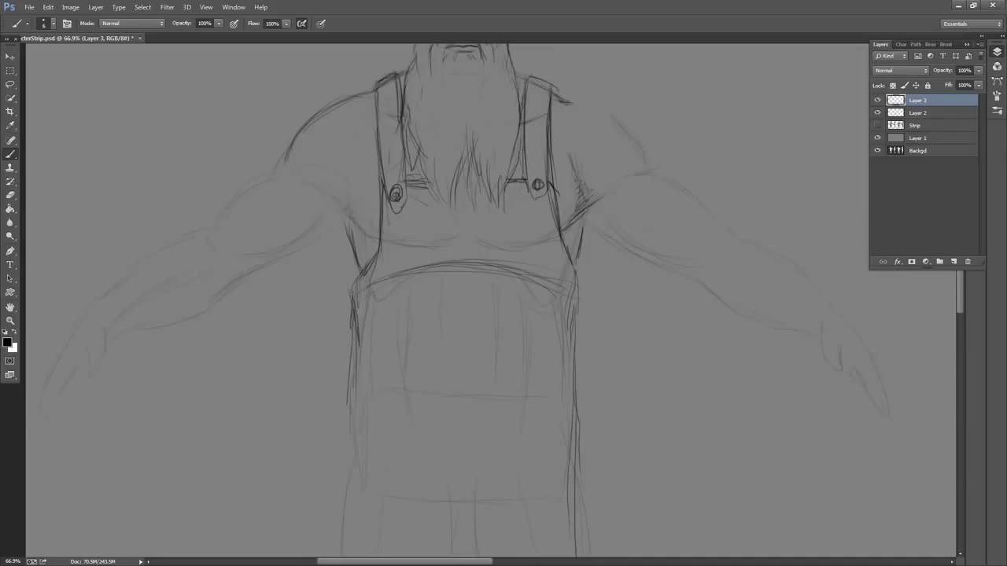
{"action": "left_click_drag", "start_coordinate": [350, 225], "coordinate": [347, 206]}
{"action": "left_click_drag", "start_coordinate": [580, 208], "coordinate": [574, 215]}
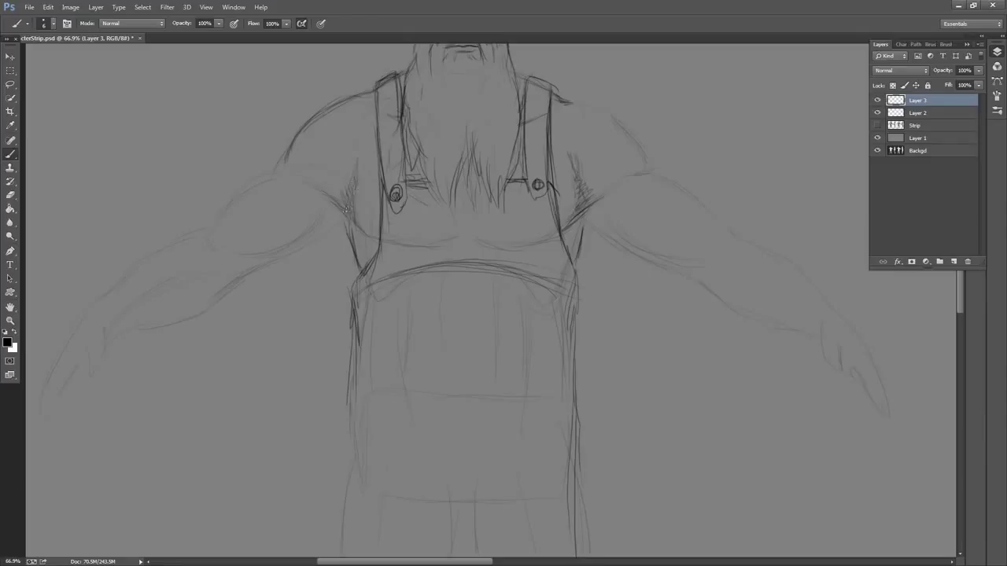
{"action": "left_click_drag", "start_coordinate": [347, 217], "coordinate": [351, 238]}
Trace the shoulder contour on the viewer's right and outline the upper arm on the viewer's left
{"action": "left_click_drag", "start_coordinate": [645, 162], "coordinate": [607, 206]}
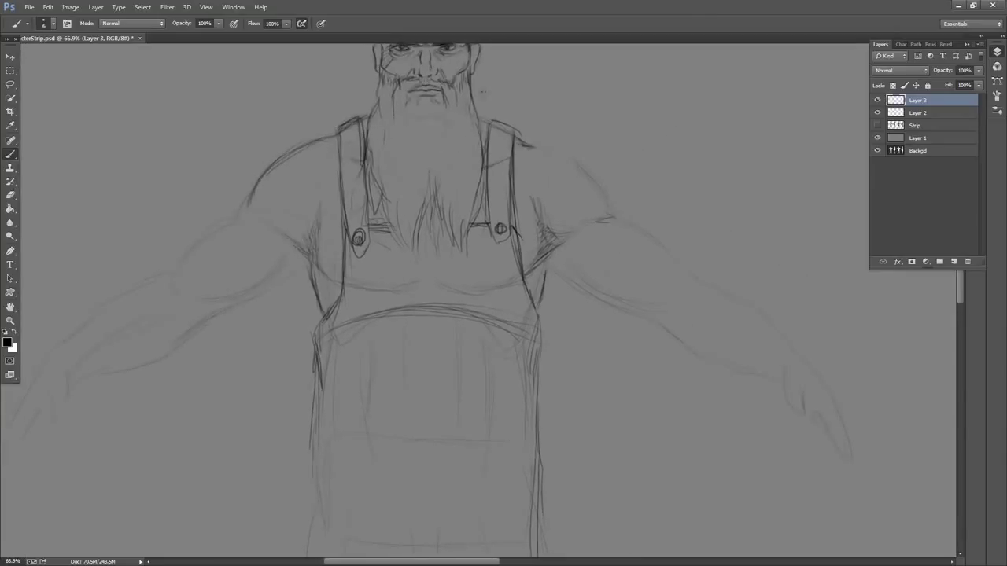
{"action": "left_click_drag", "start_coordinate": [526, 144], "coordinate": [543, 146]}
{"action": "left_click_drag", "start_coordinate": [435, 196], "coordinate": [546, 132]}
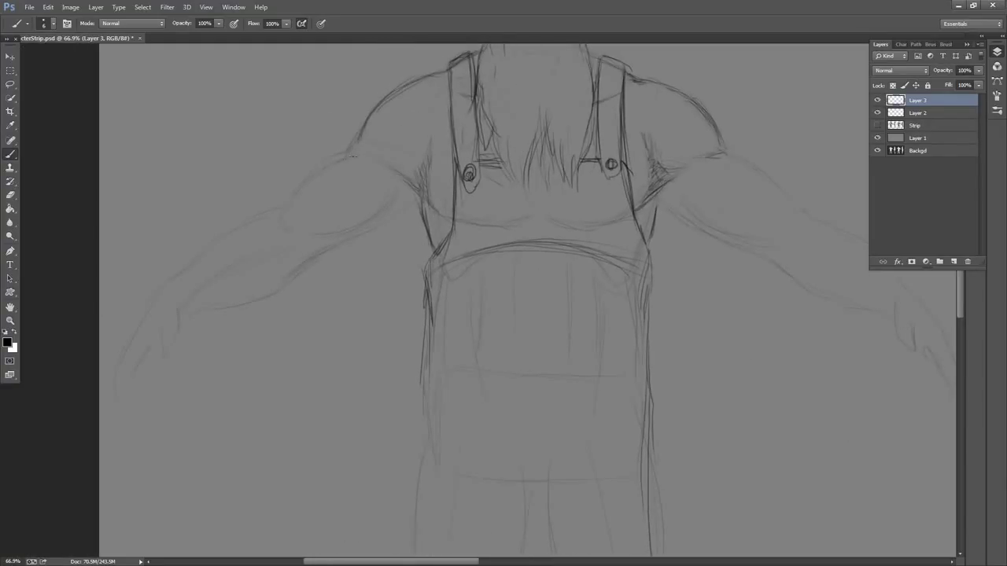
{"action": "mouse_move", "coordinate": [351, 156]}
{"action": "left_mouse_down"}
{"action": "mouse_move", "coordinate": [307, 180]}
{"action": "mouse_move", "coordinate": [282, 212]}
{"action": "mouse_move", "coordinate": [398, 224]}
{"action": "mouse_move", "coordinate": [331, 249]}
{"action": "mouse_move", "coordinate": [299, 281]}
{"action": "left_mouse_up"}
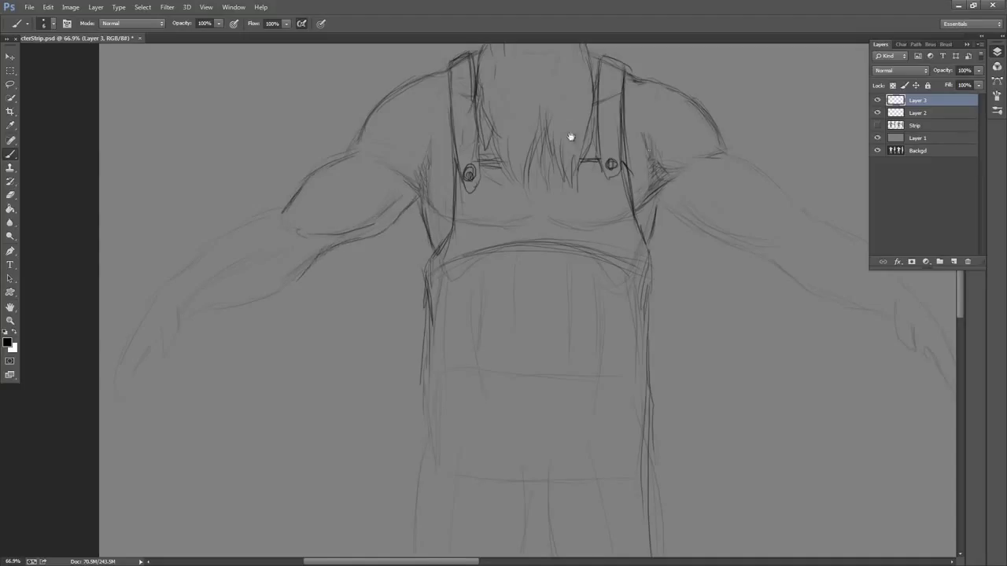
Outline the upper and lower contours of the upper arm on the viewer's right and deepen the nearby armpit shading
{"action": "mouse_move", "coordinate": [656, 171]}
{"action": "left_mouse_down"}
{"action": "mouse_move", "coordinate": [468, 284]}
{"action": "mouse_move", "coordinate": [663, 175]}
{"action": "mouse_move", "coordinate": [673, 158]}
{"action": "left_mouse_up"}
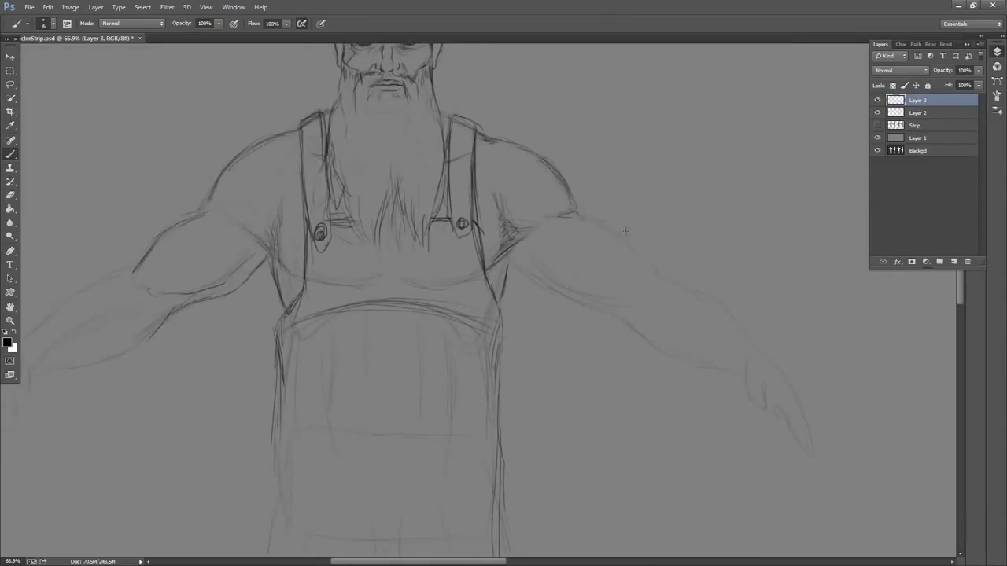
{"action": "left_click_drag", "start_coordinate": [602, 221], "coordinate": [650, 261]}
{"action": "left_click_drag", "start_coordinate": [641, 191], "coordinate": [629, 148]}
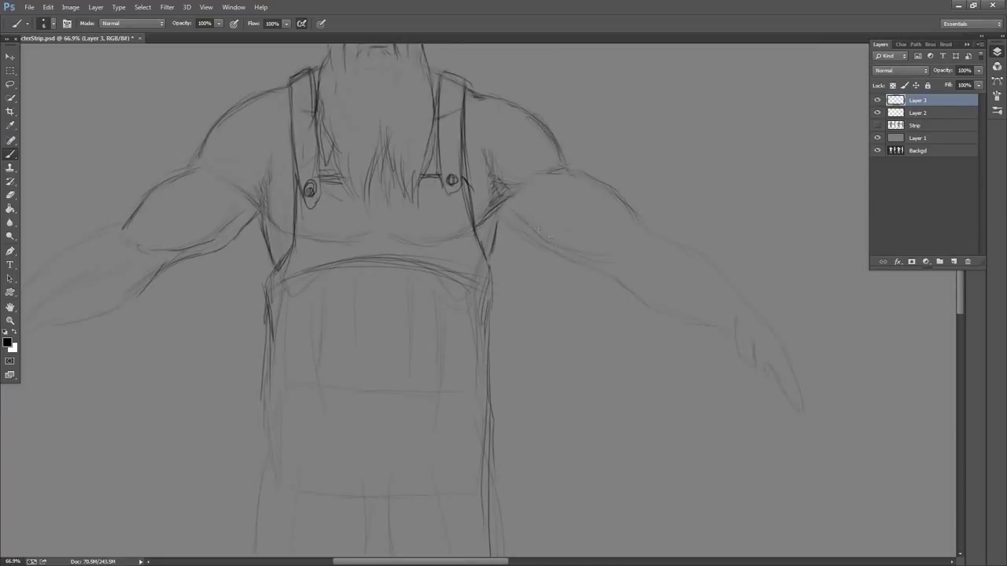
{"action": "mouse_move", "coordinate": [539, 230]}
{"action": "left_mouse_down"}
{"action": "mouse_move", "coordinate": [573, 252]}
{"action": "mouse_move", "coordinate": [620, 255]}
{"action": "left_mouse_up"}
{"action": "left_click_drag", "start_coordinate": [500, 212], "coordinate": [497, 226]}
{"action": "left_click_drag", "start_coordinate": [503, 191], "coordinate": [497, 210]}
{"action": "left_click_drag", "start_coordinate": [572, 152], "coordinate": [611, 148]}
{"action": "left_click_drag", "start_coordinate": [668, 135], "coordinate": [678, 158]}
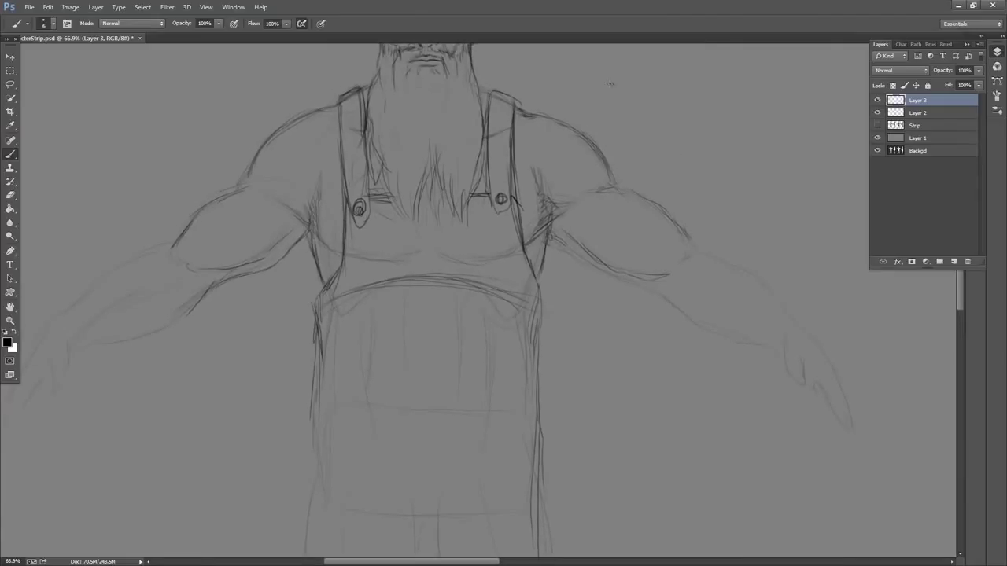
Erase the chest and abdomen guide lines from Layer 2 with an enlarged eraser, and make Layer 3 active again
{"action": "left_click", "coordinate": [919, 114]}
{"action": "left_click_drag", "start_coordinate": [494, 262], "coordinate": [516, 247]}
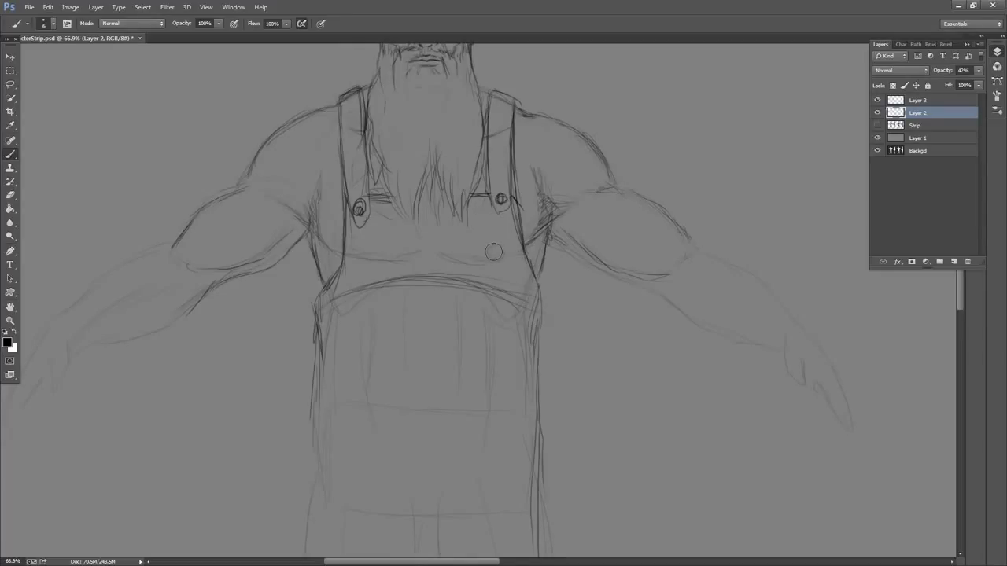
{"action": "key", "text": "]"}
{"action": "key", "text": "]"}
{"action": "key", "text": "]"}
{"action": "key", "text": "]"}
{"action": "key", "text": "]"}
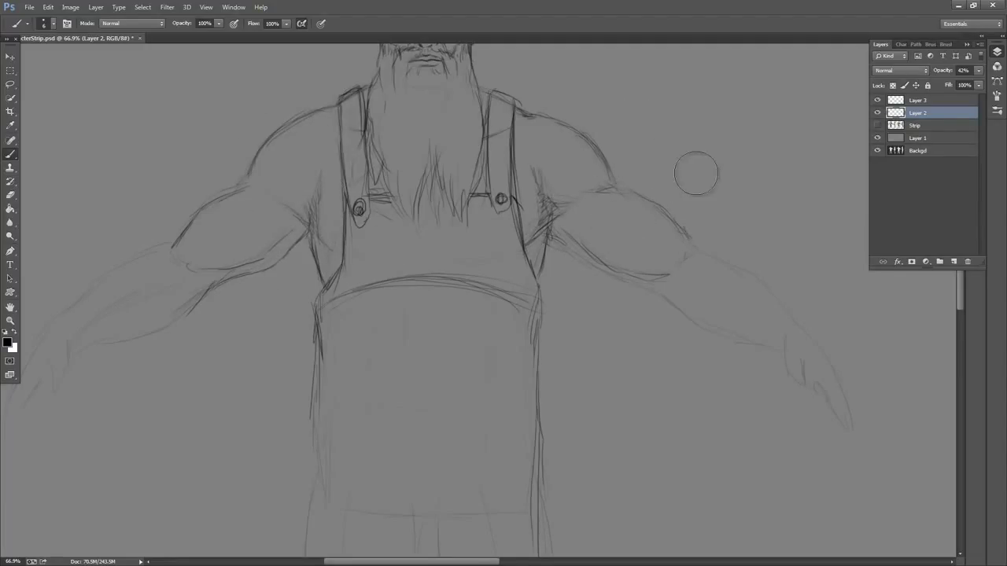
{"action": "key", "text": "alt+bracketright"}
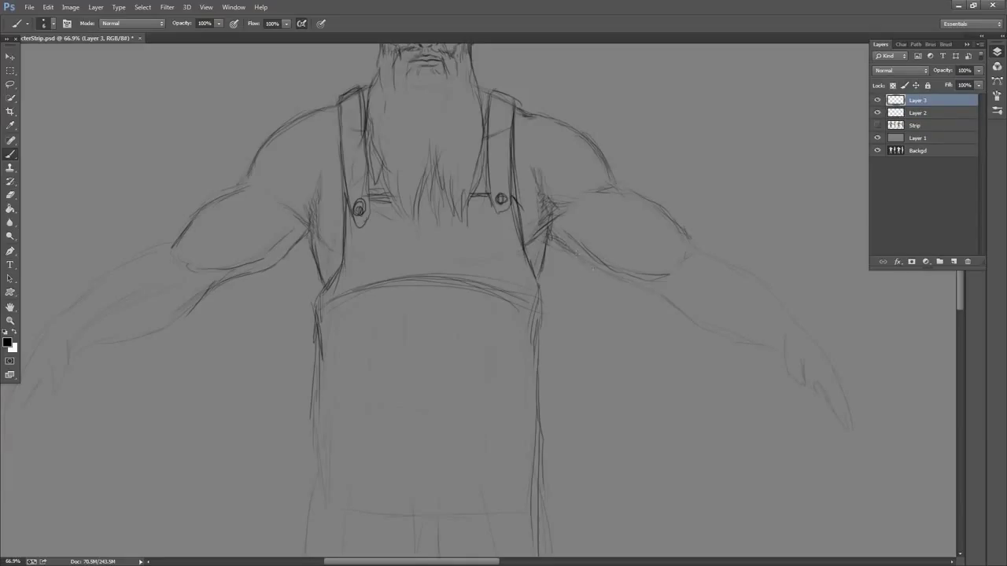
Add a stroke under the upper arm and darken the ears and the beard's edges beside the face
{"action": "left_click_drag", "start_coordinate": [640, 281], "coordinate": [623, 284]}
{"action": "left_click_drag", "start_coordinate": [668, 150], "coordinate": [650, 236]}
{"action": "left_click_drag", "start_coordinate": [609, 171], "coordinate": [634, 282]}
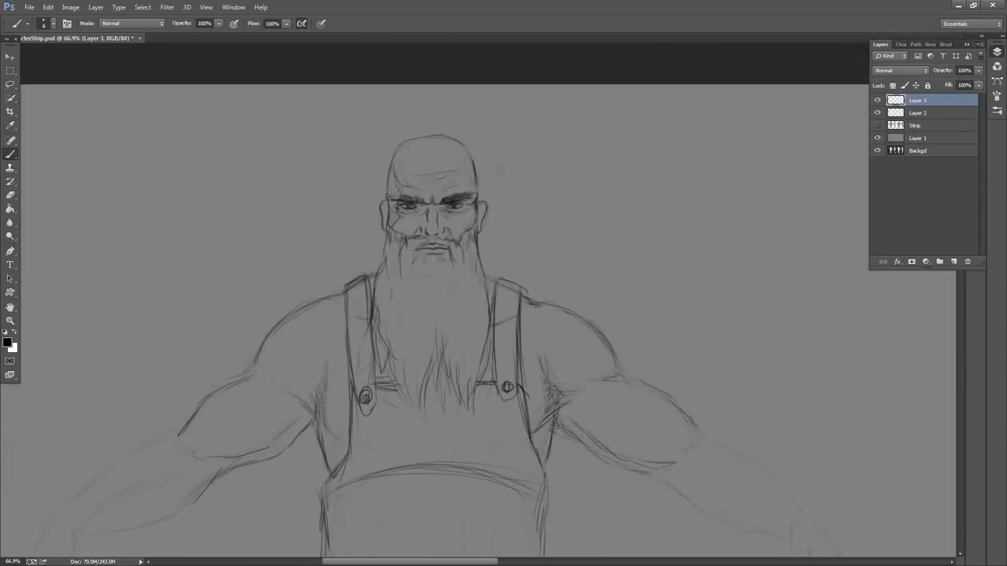
{"action": "left_click_drag", "start_coordinate": [391, 215], "coordinate": [383, 228]}
{"action": "left_click_drag", "start_coordinate": [478, 206], "coordinate": [480, 226]}
{"action": "left_click_drag", "start_coordinate": [594, 167], "coordinate": [612, 126]}
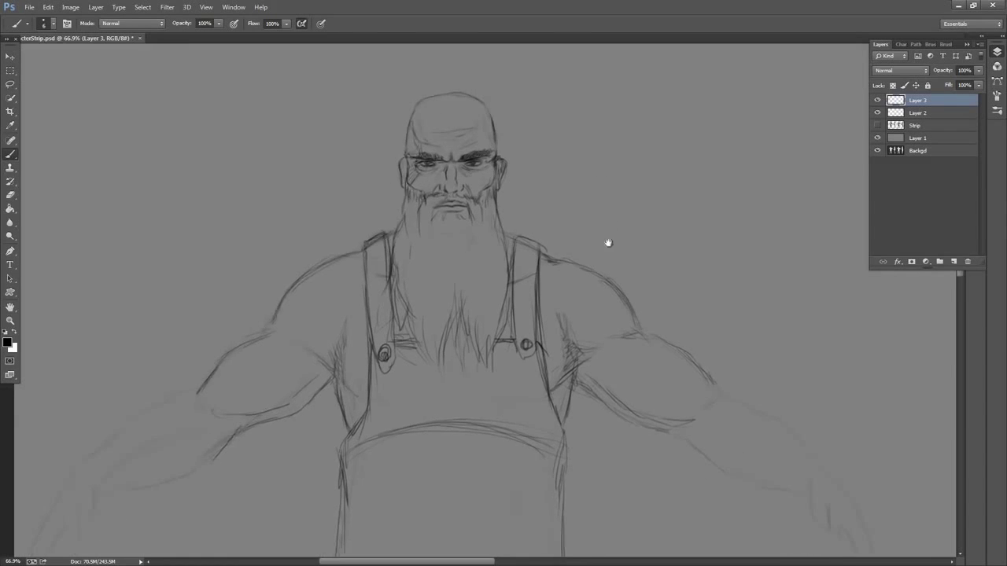
{"action": "left_click_drag", "start_coordinate": [607, 241], "coordinate": [626, 167]}
{"action": "left_click_drag", "start_coordinate": [411, 203], "coordinate": [420, 238]}
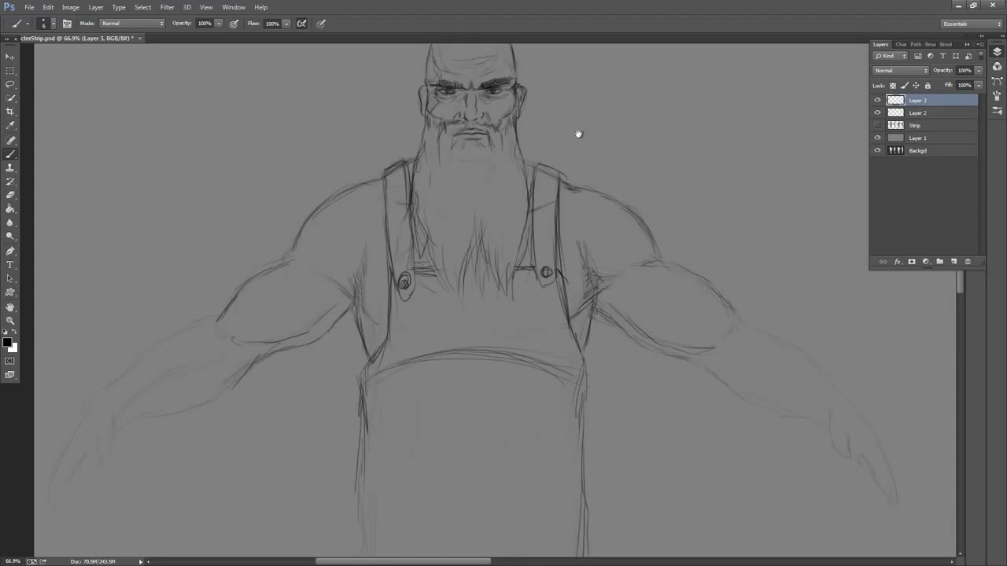
{"action": "mouse_move", "coordinate": [578, 134]}
{"action": "left_mouse_down"}
{"action": "mouse_move", "coordinate": [572, 202]}
{"action": "mouse_move", "coordinate": [549, 182]}
{"action": "mouse_move", "coordinate": [551, 197]}
{"action": "left_mouse_up"}
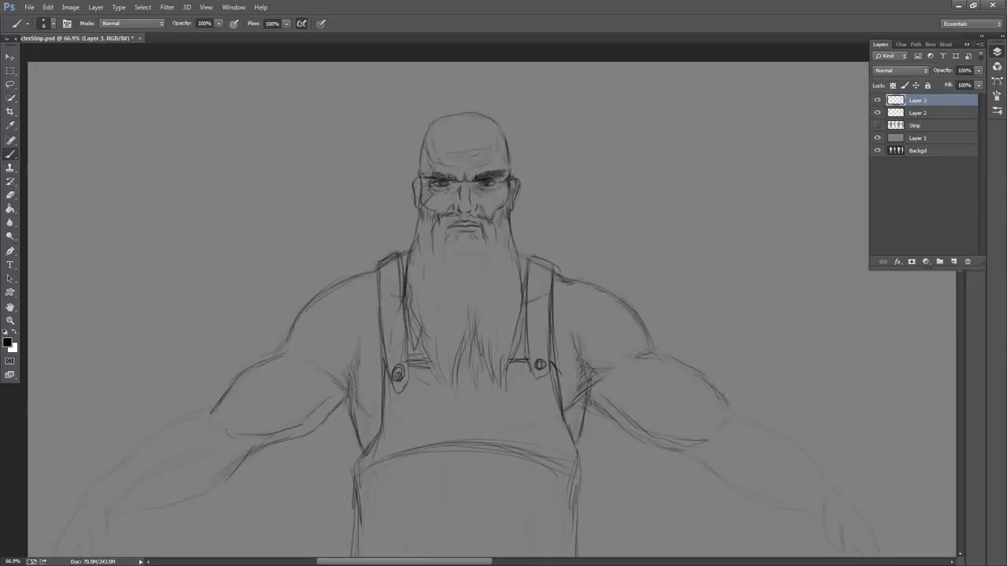
Refine the inner brows, the bridge and side of the nose, and the outer eye area with darker strokes
{"action": "mouse_move", "coordinate": [470, 175]}
{"action": "left_mouse_down"}
{"action": "mouse_move", "coordinate": [480, 162]}
{"action": "mouse_move", "coordinate": [464, 186]}
{"action": "mouse_move", "coordinate": [490, 182]}
{"action": "mouse_move", "coordinate": [447, 182]}
{"action": "left_mouse_up"}
{"action": "left_click_drag", "start_coordinate": [591, 215], "coordinate": [577, 147]}
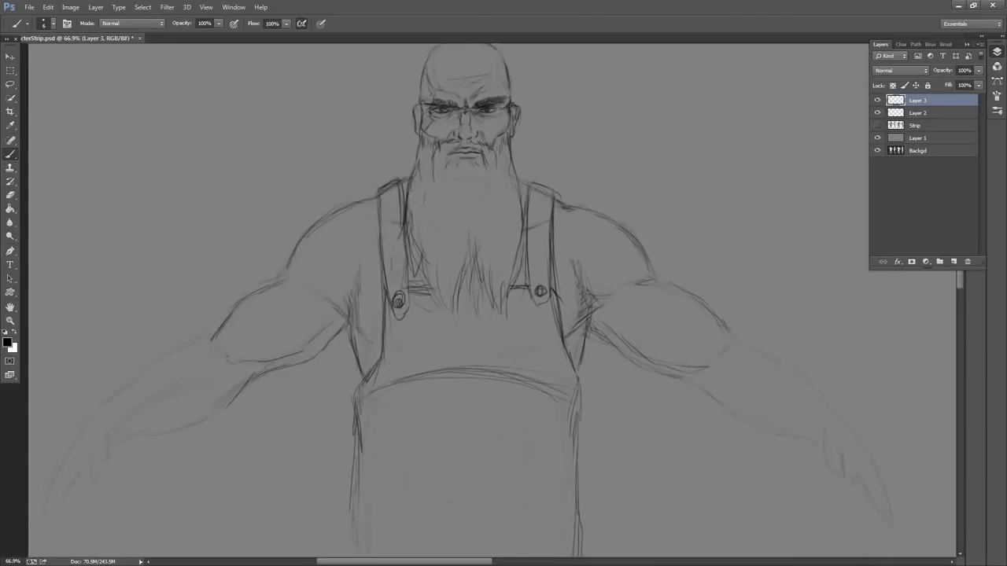
{"action": "left_click_drag", "start_coordinate": [461, 121], "coordinate": [457, 135]}
{"action": "left_click_drag", "start_coordinate": [506, 107], "coordinate": [510, 105]}
{"action": "left_click_drag", "start_coordinate": [595, 177], "coordinate": [590, 155]}
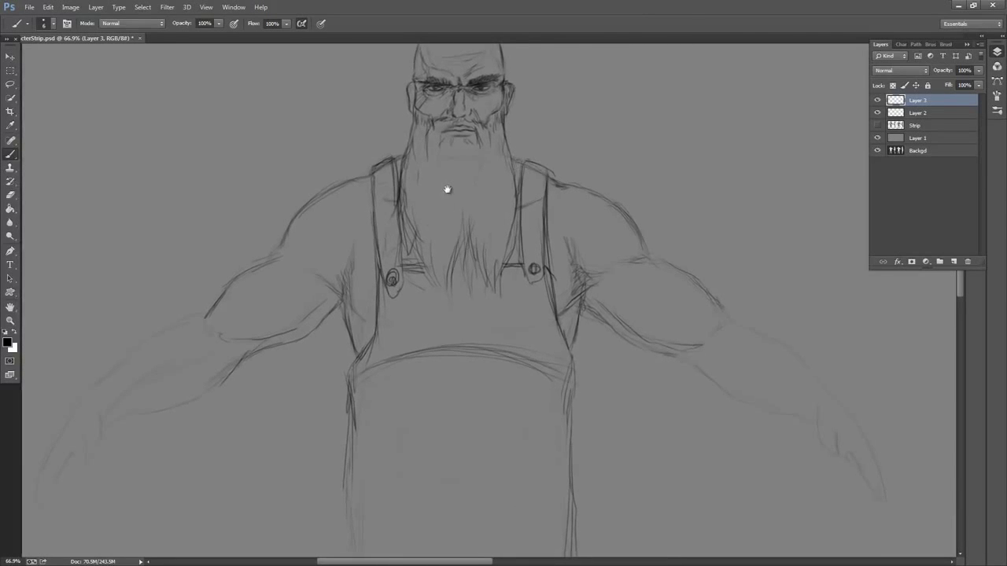
Draw a slanted waist tab with a round button below the waistline on the viewer's left
{"action": "left_click_drag", "start_coordinate": [448, 190], "coordinate": [457, 158]}
{"action": "left_click_drag", "start_coordinate": [385, 143], "coordinate": [387, 207]}
{"action": "left_click_drag", "start_coordinate": [621, 171], "coordinate": [618, 95]}
{"action": "left_click_drag", "start_coordinate": [480, 218], "coordinate": [485, 159]}
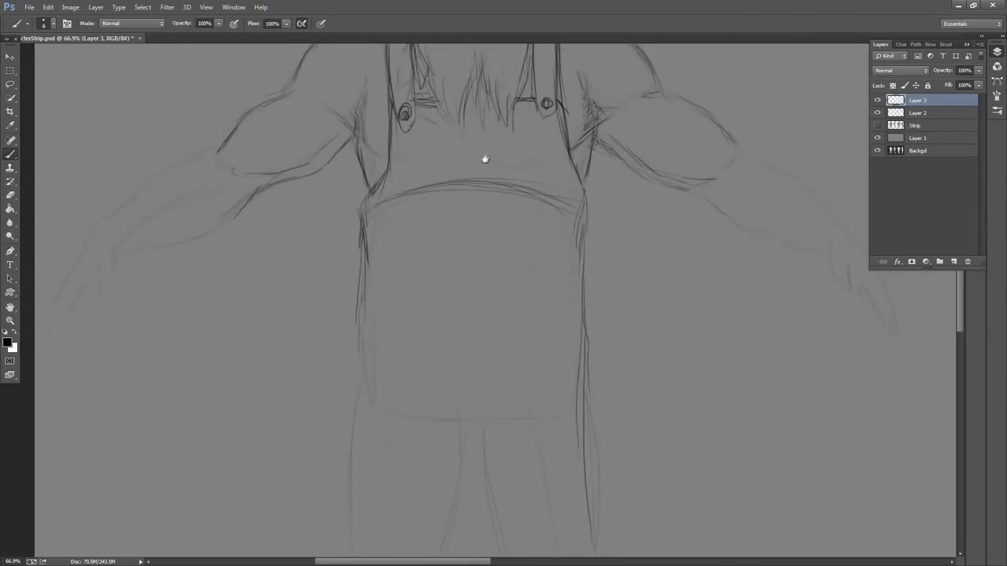
{"action": "left_click_drag", "start_coordinate": [363, 233], "coordinate": [392, 209]}
{"action": "mouse_move", "coordinate": [362, 236]}
{"action": "left_mouse_down"}
{"action": "mouse_move", "coordinate": [432, 192]}
{"action": "mouse_move", "coordinate": [362, 253]}
{"action": "left_mouse_up"}
{"action": "left_click_drag", "start_coordinate": [426, 202], "coordinate": [428, 205]}
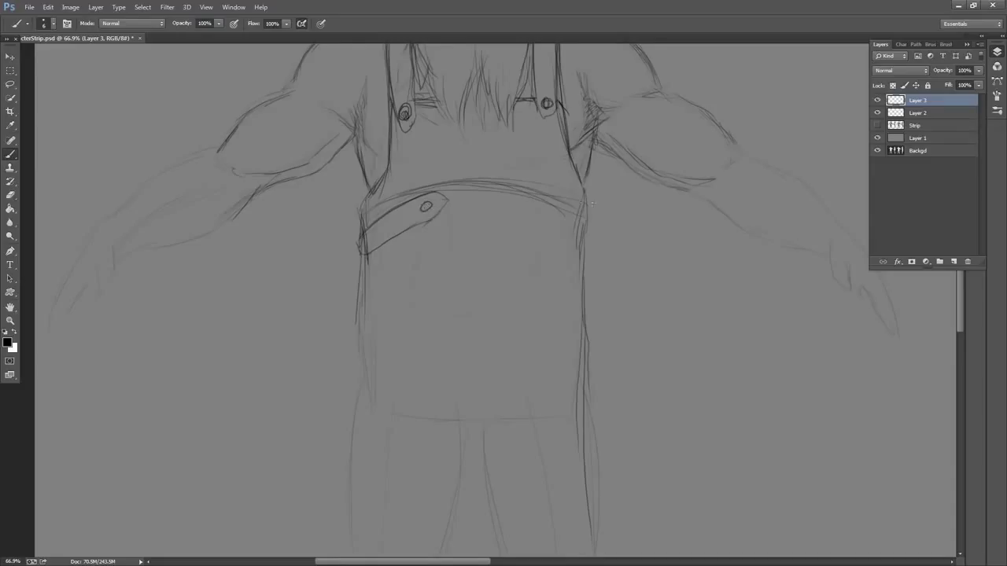
Draw the matching buttoned waist tab below the waistline on the viewer's right
{"action": "mouse_move", "coordinate": [581, 200]}
{"action": "left_mouse_down"}
{"action": "mouse_move", "coordinate": [548, 190]}
{"action": "mouse_move", "coordinate": [529, 203]}
{"action": "mouse_move", "coordinate": [590, 246]}
{"action": "left_mouse_up"}
{"action": "mouse_move", "coordinate": [589, 213]}
{"action": "left_mouse_down"}
{"action": "mouse_move", "coordinate": [547, 191]}
{"action": "mouse_move", "coordinate": [531, 202]}
{"action": "left_mouse_up"}
{"action": "mouse_move", "coordinate": [532, 202]}
{"action": "left_mouse_down"}
{"action": "mouse_move", "coordinate": [545, 221]}
{"action": "mouse_move", "coordinate": [548, 202]}
{"action": "mouse_move", "coordinate": [591, 218]}
{"action": "left_mouse_up"}
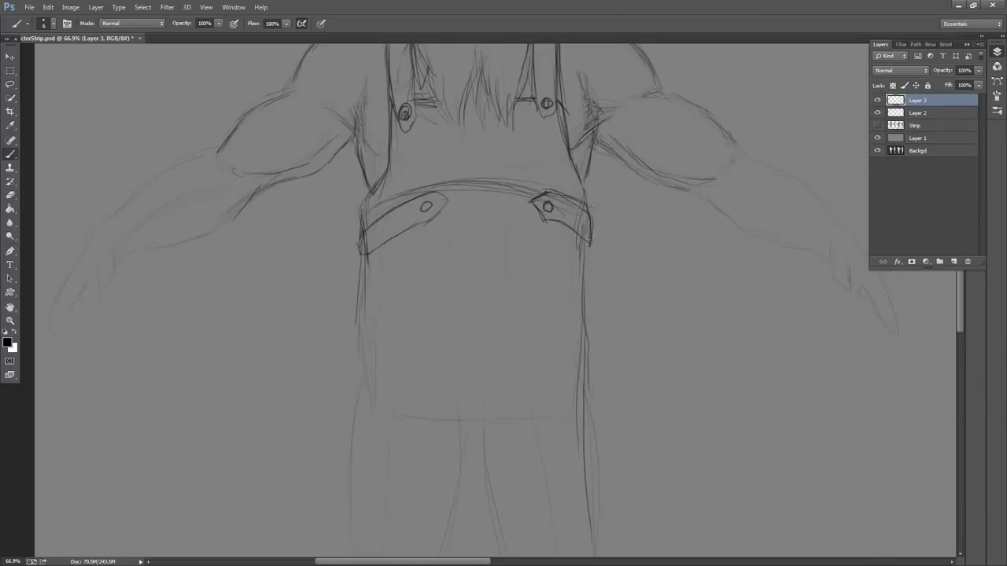
Reinforce the arched waistline above the tabs and darken the torso edges under both armpits
{"action": "left_click_drag", "start_coordinate": [593, 149], "coordinate": [577, 219]}
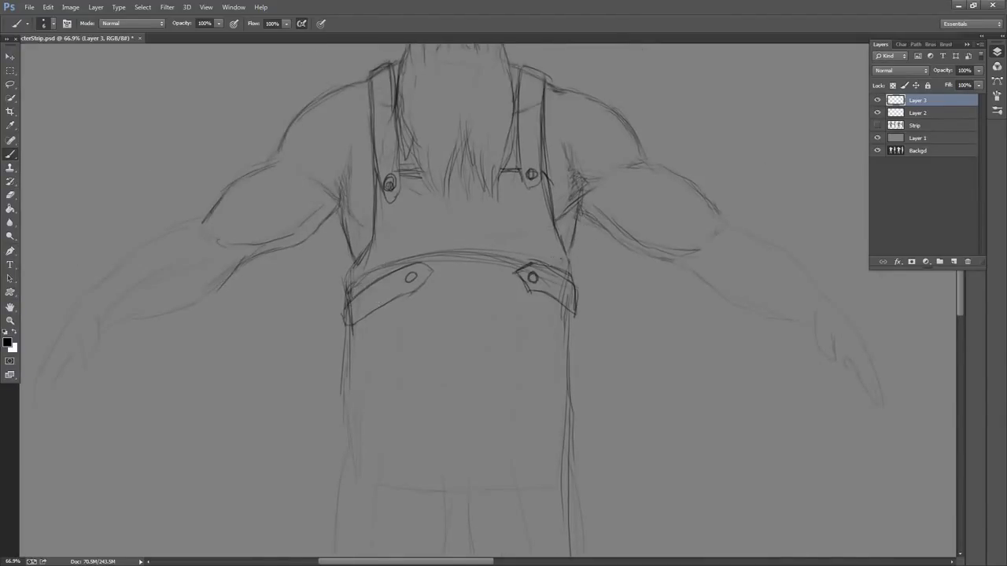
{"action": "left_click_drag", "start_coordinate": [410, 258], "coordinate": [552, 257]}
{"action": "left_click_drag", "start_coordinate": [342, 218], "coordinate": [349, 232]}
{"action": "left_click_drag", "start_coordinate": [336, 213], "coordinate": [342, 224]}
{"action": "left_click_drag", "start_coordinate": [586, 215], "coordinate": [572, 242]}
{"action": "left_click_drag", "start_coordinate": [580, 222], "coordinate": [568, 258]}
Darken the garment's outer edges from the waist tabs down to the thighs and sketch light curved folds beneath the tabs
{"action": "mouse_move", "coordinate": [634, 194]}
{"action": "left_mouse_down"}
{"action": "mouse_move", "coordinate": [632, 270]}
{"action": "mouse_move", "coordinate": [663, 69]}
{"action": "left_mouse_up"}
{"action": "left_click_drag", "start_coordinate": [492, 278], "coordinate": [525, 189]}
{"action": "left_click_drag", "start_coordinate": [385, 176], "coordinate": [381, 297]}
{"action": "left_click_drag", "start_coordinate": [590, 244], "coordinate": [525, 274]}
{"action": "mouse_move", "coordinate": [548, 191]}
{"action": "left_mouse_down"}
{"action": "mouse_move", "coordinate": [545, 270]}
{"action": "mouse_move", "coordinate": [553, 264]}
{"action": "mouse_move", "coordinate": [557, 314]}
{"action": "left_mouse_up"}
{"action": "left_click_drag", "start_coordinate": [318, 214], "coordinate": [317, 335]}
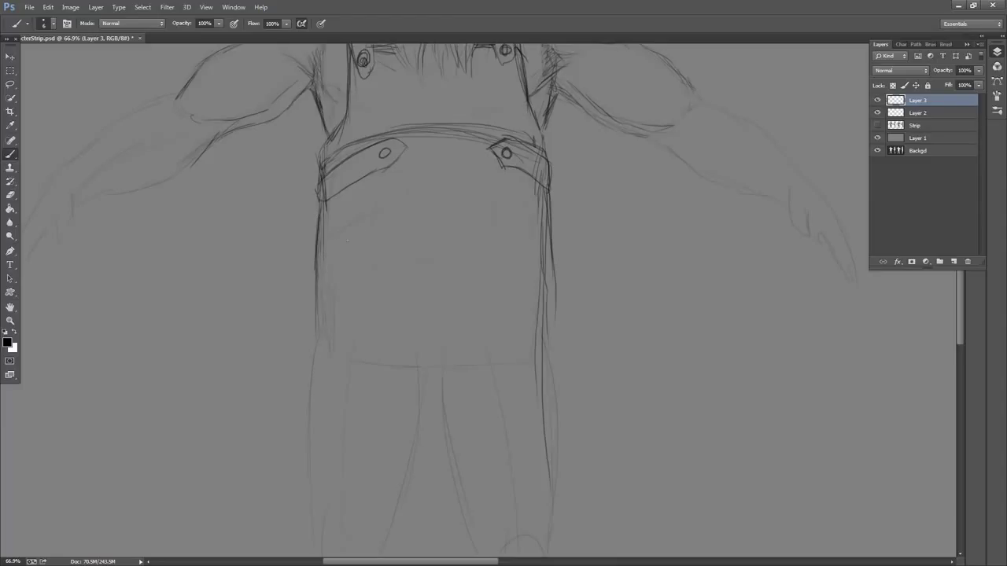
{"action": "mouse_move", "coordinate": [605, 306]}
{"action": "left_mouse_down"}
{"action": "mouse_move", "coordinate": [601, 157]}
{"action": "mouse_move", "coordinate": [555, 185]}
{"action": "left_mouse_up"}
Switch back to the Brush tool and set its size to 15 px
{"action": "key", "text": "z"}
{"action": "left_click_drag", "start_coordinate": [616, 160], "coordinate": [568, 253]}
{"action": "double_click", "coordinate": [559, 212]}
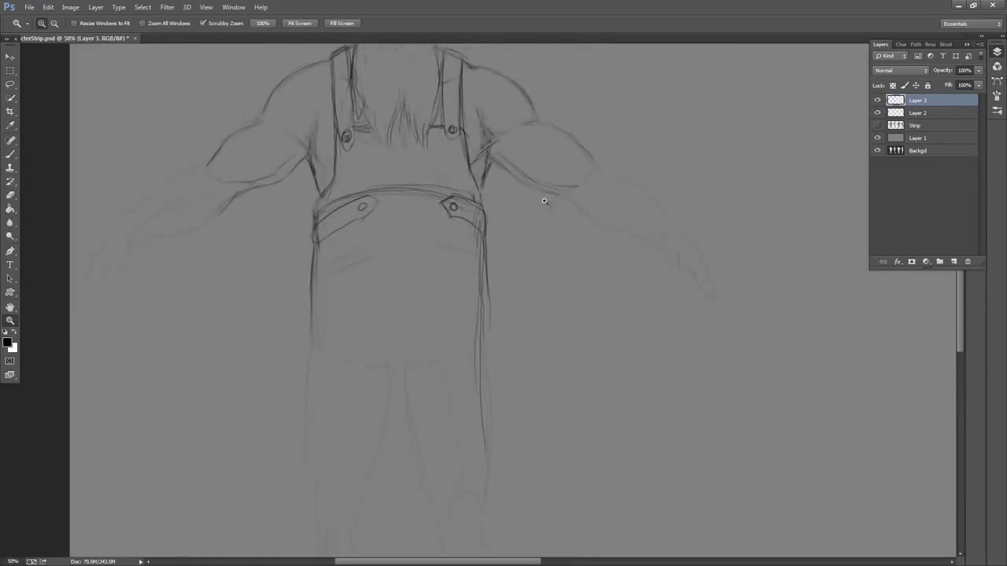
{"action": "left_click_drag", "start_coordinate": [543, 175], "coordinate": [595, 215]}
{"action": "right_click", "coordinate": [500, 218]}
{"action": "left_click", "coordinate": [666, 38]}
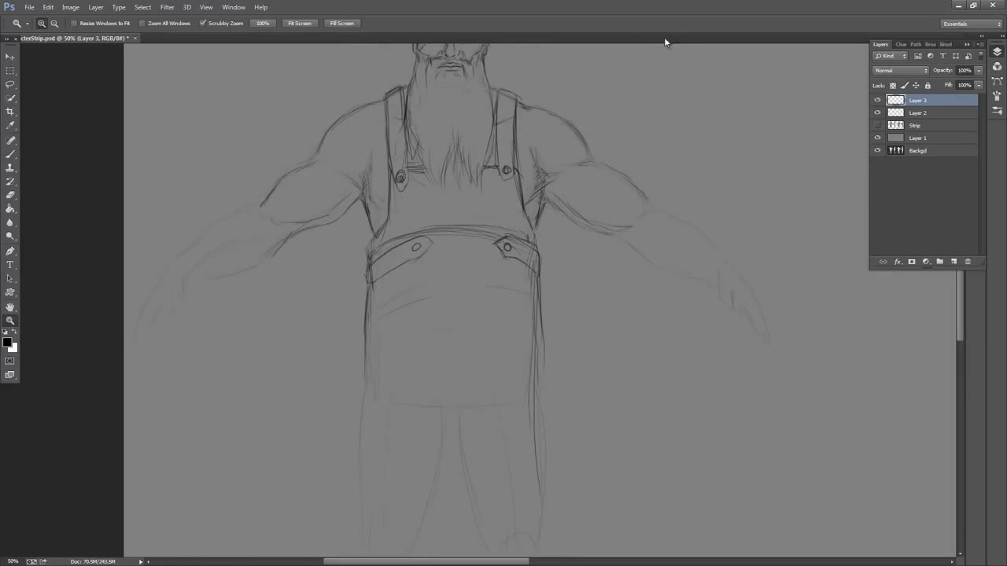
{"action": "left_click_drag", "start_coordinate": [573, 267], "coordinate": [520, 239]}
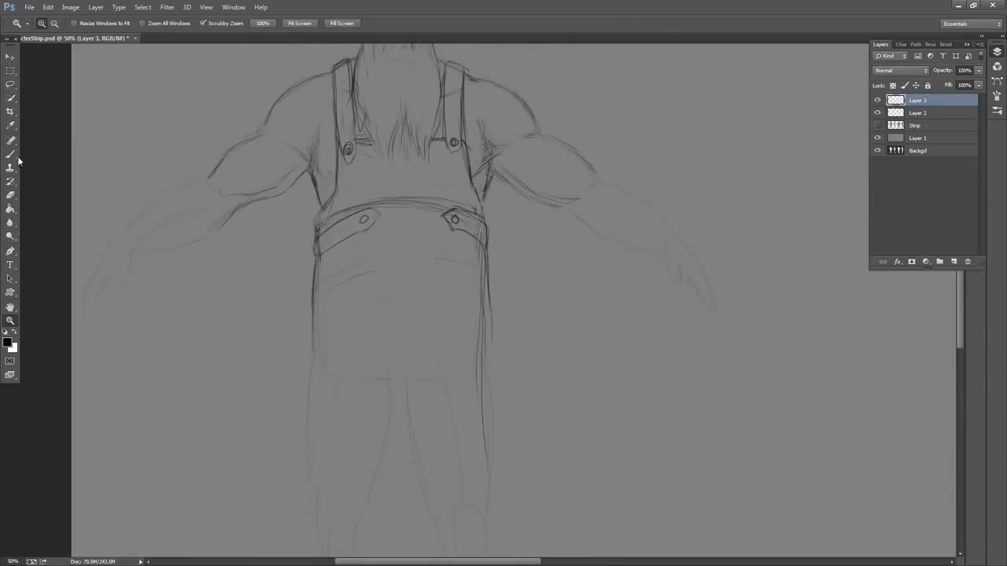
{"action": "left_click", "coordinate": [10, 154]}
{"action": "right_click", "coordinate": [455, 248]}
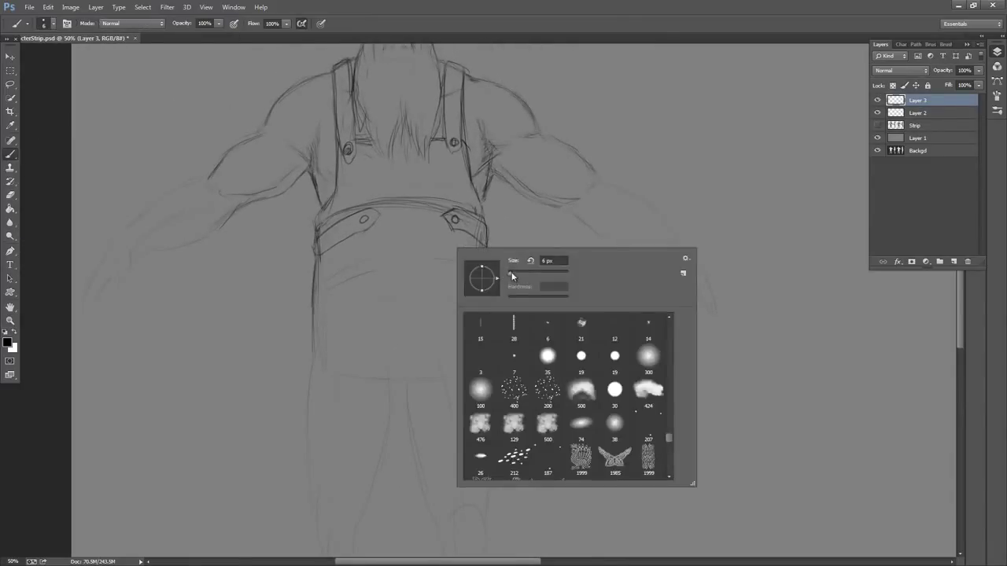
{"action": "left_click_drag", "start_coordinate": [511, 274], "coordinate": [525, 182]}
{"action": "left_click", "coordinate": [696, 36]}
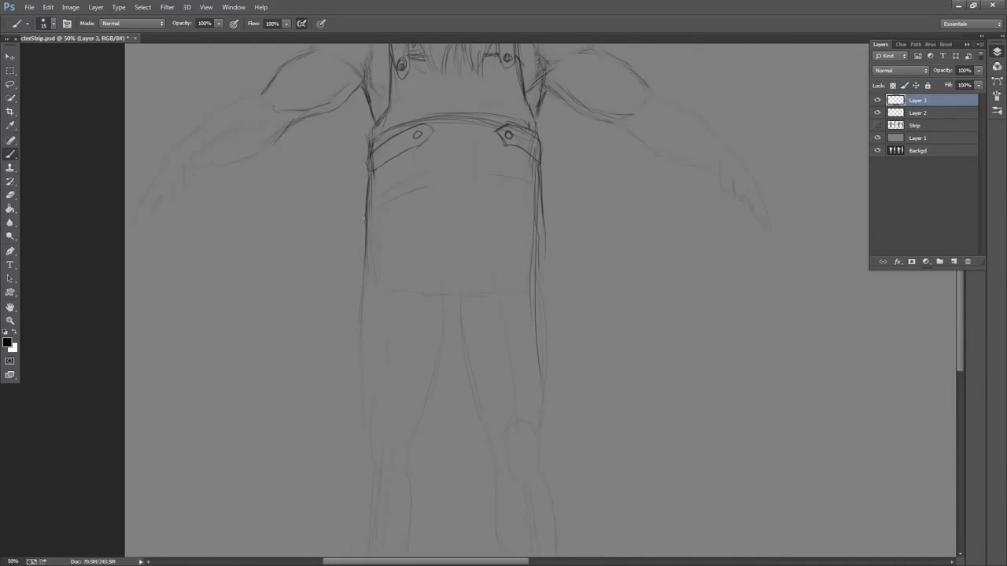
Extend the garment's outer edge on the viewer's right down to the ankle with flaring strokes and sketch the slanted hem
{"action": "left_click_drag", "start_coordinate": [614, 240], "coordinate": [598, 155]}
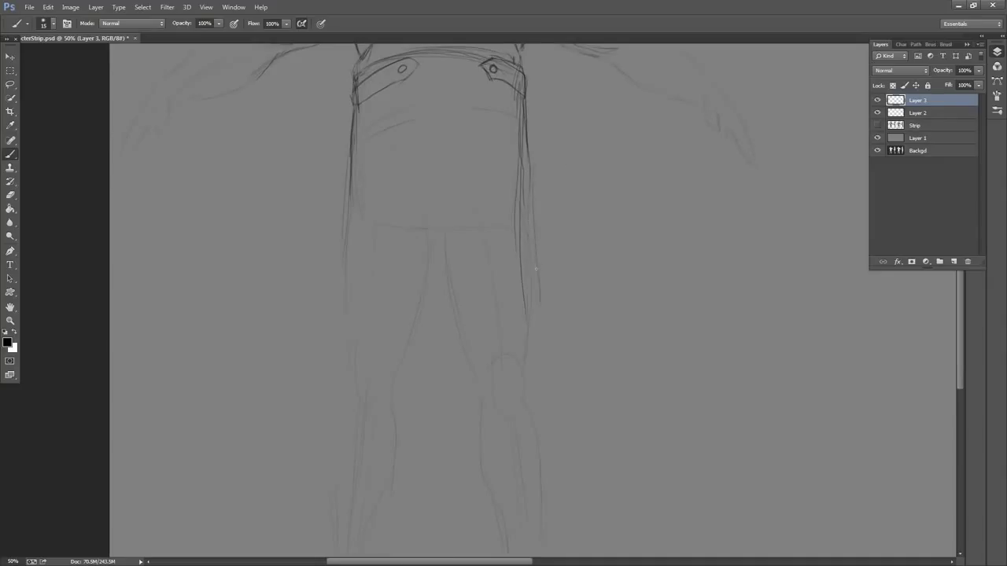
{"action": "left_click_drag", "start_coordinate": [530, 175], "coordinate": [522, 239]}
{"action": "left_click_drag", "start_coordinate": [578, 174], "coordinate": [594, 212]}
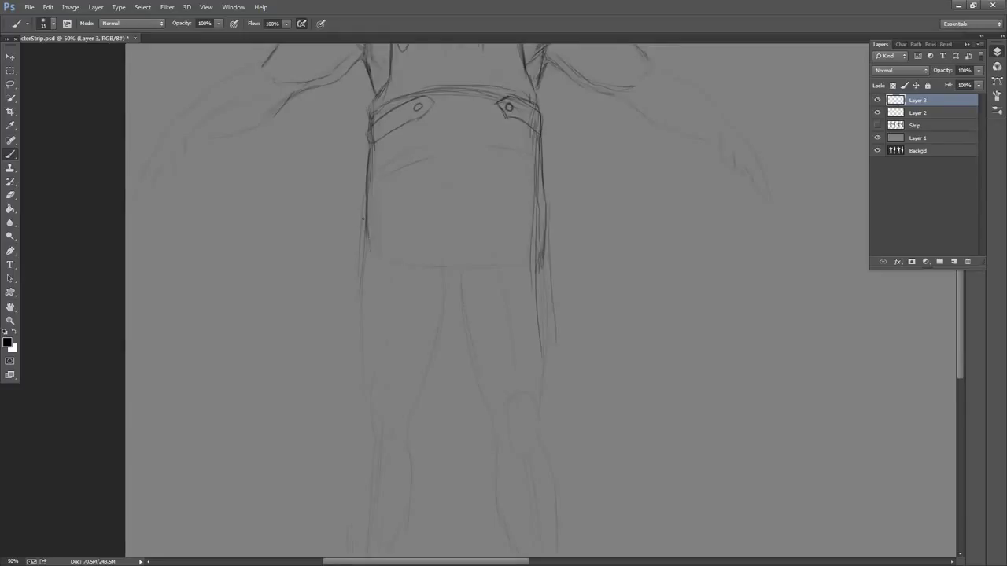
{"action": "mouse_move", "coordinate": [575, 275]}
{"action": "left_mouse_down"}
{"action": "mouse_move", "coordinate": [569, 160]}
{"action": "mouse_move", "coordinate": [550, 366]}
{"action": "left_mouse_up"}
{"action": "mouse_move", "coordinate": [600, 192]}
{"action": "left_mouse_down"}
{"action": "mouse_move", "coordinate": [592, 364]}
{"action": "mouse_move", "coordinate": [603, 114]}
{"action": "left_mouse_up"}
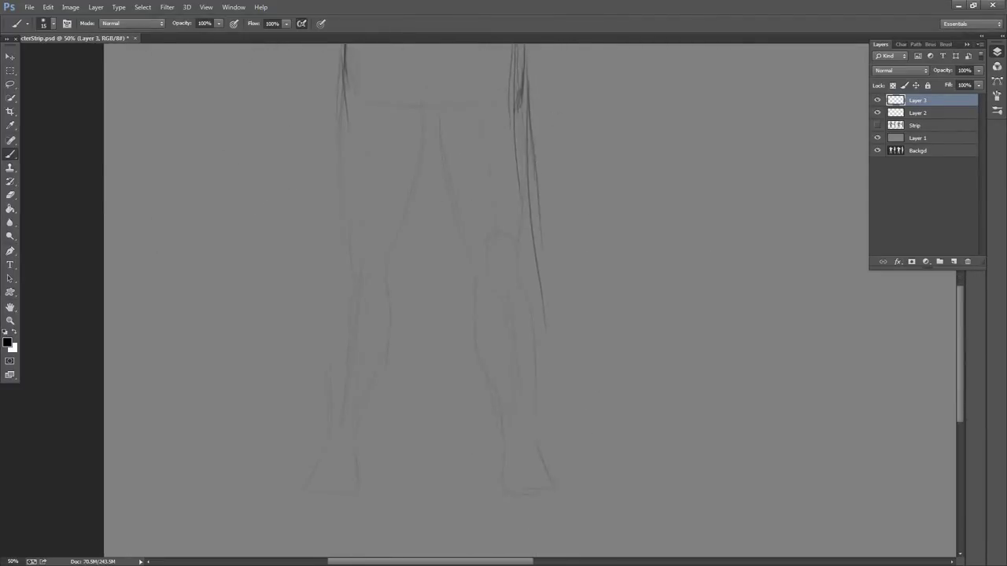
{"action": "left_click_drag", "start_coordinate": [529, 112], "coordinate": [553, 395]}
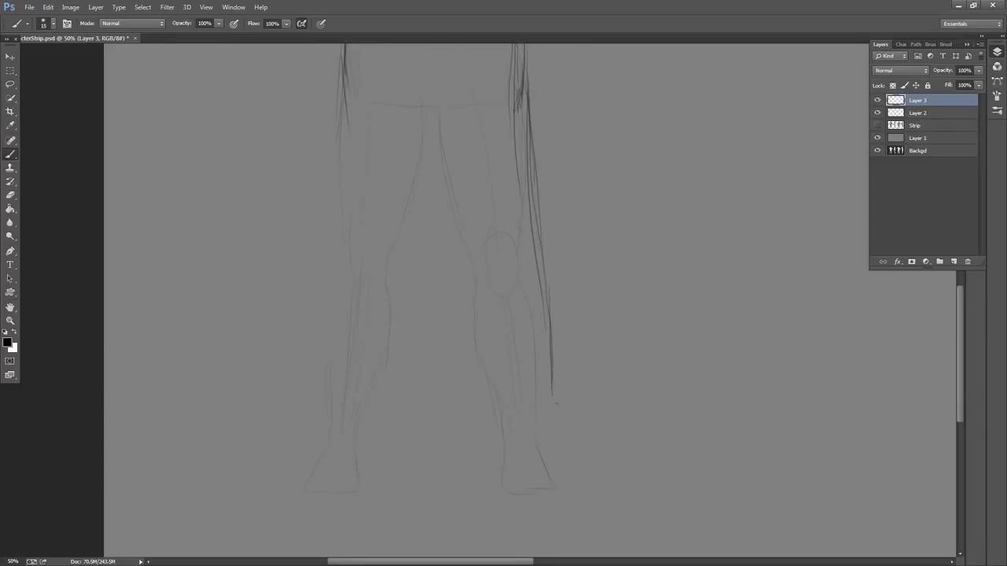
{"action": "left_click_drag", "start_coordinate": [431, 442], "coordinate": [554, 430]}
Hatch a ragged edge that curves from the viewer's left hip across the thigh and down between the legs to the hem
{"action": "mouse_move", "coordinate": [606, 259]}
{"action": "left_mouse_down"}
{"action": "mouse_move", "coordinate": [607, 354]}
{"action": "mouse_move", "coordinate": [618, 241]}
{"action": "mouse_move", "coordinate": [598, 398]}
{"action": "mouse_move", "coordinate": [636, 169]}
{"action": "mouse_move", "coordinate": [642, 201]}
{"action": "mouse_move", "coordinate": [624, 205]}
{"action": "left_mouse_up"}
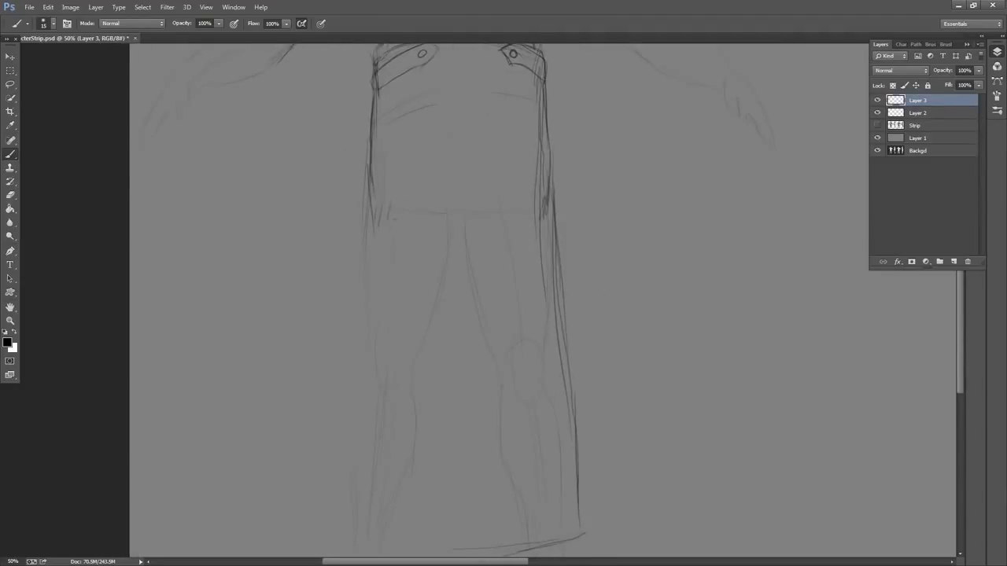
{"action": "left_click_drag", "start_coordinate": [423, 207], "coordinate": [417, 231]}
{"action": "left_click_drag", "start_coordinate": [438, 203], "coordinate": [421, 239]}
{"action": "mouse_move", "coordinate": [447, 210]}
{"action": "left_mouse_down"}
{"action": "mouse_move", "coordinate": [428, 246]}
{"action": "mouse_move", "coordinate": [438, 255]}
{"action": "left_mouse_up"}
{"action": "left_click_drag", "start_coordinate": [461, 236], "coordinate": [446, 282]}
{"action": "left_click_drag", "start_coordinate": [549, 295], "coordinate": [564, 167]}
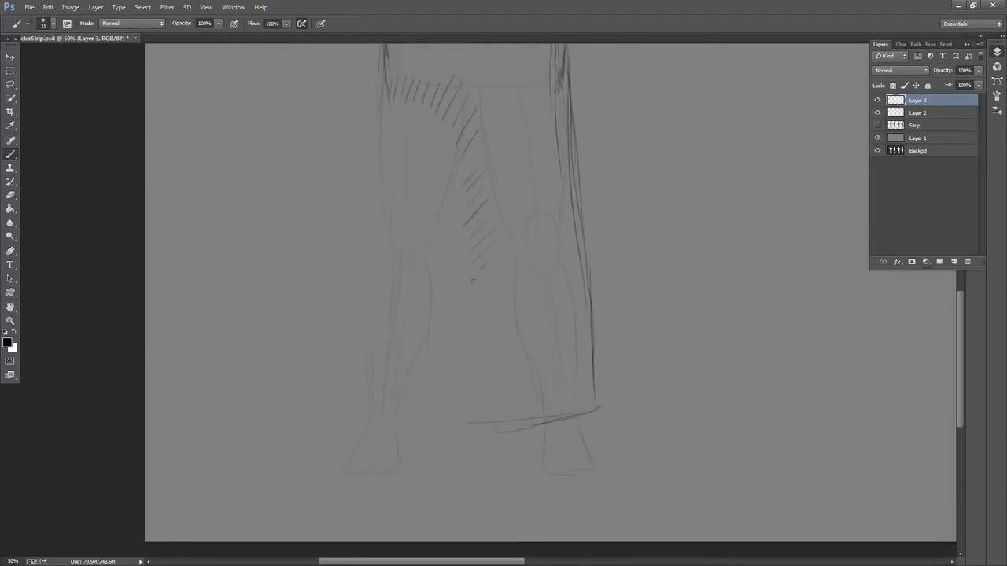
{"action": "left_click_drag", "start_coordinate": [497, 395], "coordinate": [466, 408]}
{"action": "left_click_drag", "start_coordinate": [551, 417], "coordinate": [497, 433]}
{"action": "mouse_move", "coordinate": [632, 156]}
{"action": "left_mouse_down"}
{"action": "mouse_move", "coordinate": [609, 284]}
{"action": "mouse_move", "coordinate": [619, 316]}
{"action": "left_mouse_up"}
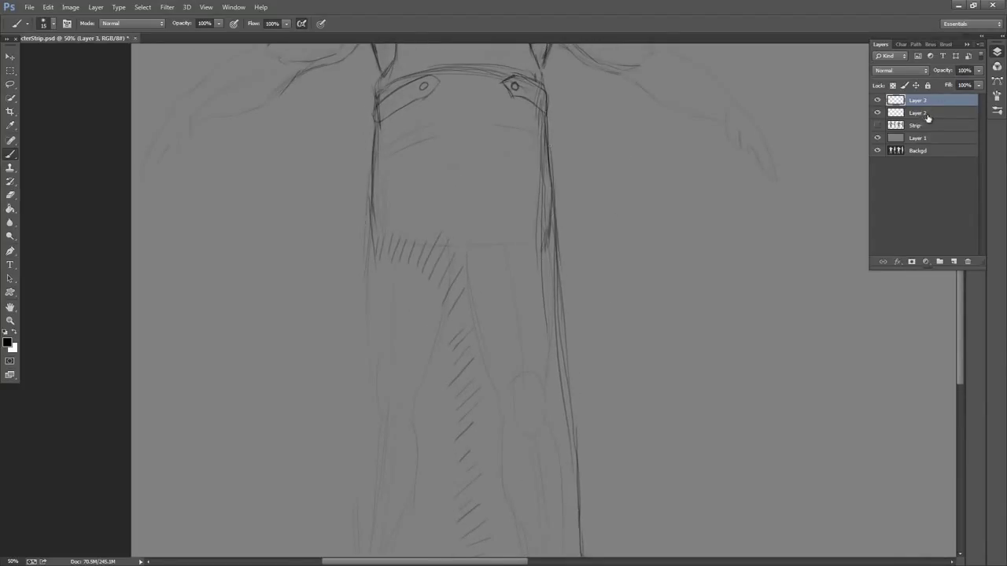
On Layer 3, clean the stray lines inside the garment's edge on the viewer's right and darken the opposite hip edge
{"action": "left_click", "coordinate": [902, 113]}
{"action": "left_click_drag", "start_coordinate": [643, 212], "coordinate": [634, 266]}
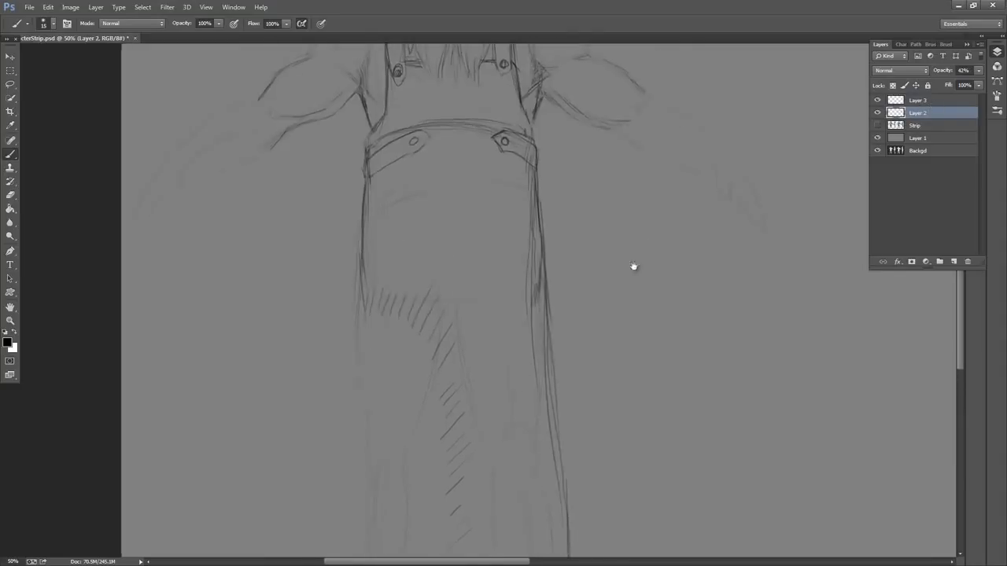
{"action": "left_click", "coordinate": [933, 104]}
{"action": "mouse_move", "coordinate": [567, 285]}
{"action": "left_mouse_down"}
{"action": "mouse_move", "coordinate": [638, 152]}
{"action": "mouse_move", "coordinate": [623, 243]}
{"action": "mouse_move", "coordinate": [566, 214]}
{"action": "mouse_move", "coordinate": [564, 144]}
{"action": "left_mouse_up"}
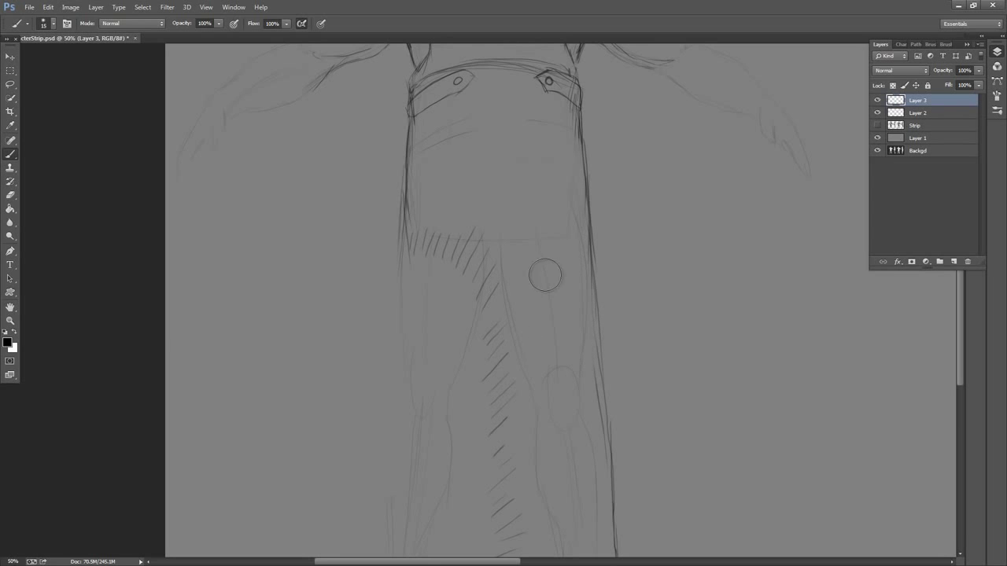
{"action": "left_click_drag", "start_coordinate": [603, 175], "coordinate": [599, 224]}
{"action": "mouse_move", "coordinate": [422, 217]}
{"action": "left_mouse_down"}
{"action": "mouse_move", "coordinate": [433, 213]}
{"action": "mouse_move", "coordinate": [415, 262]}
{"action": "left_mouse_up"}
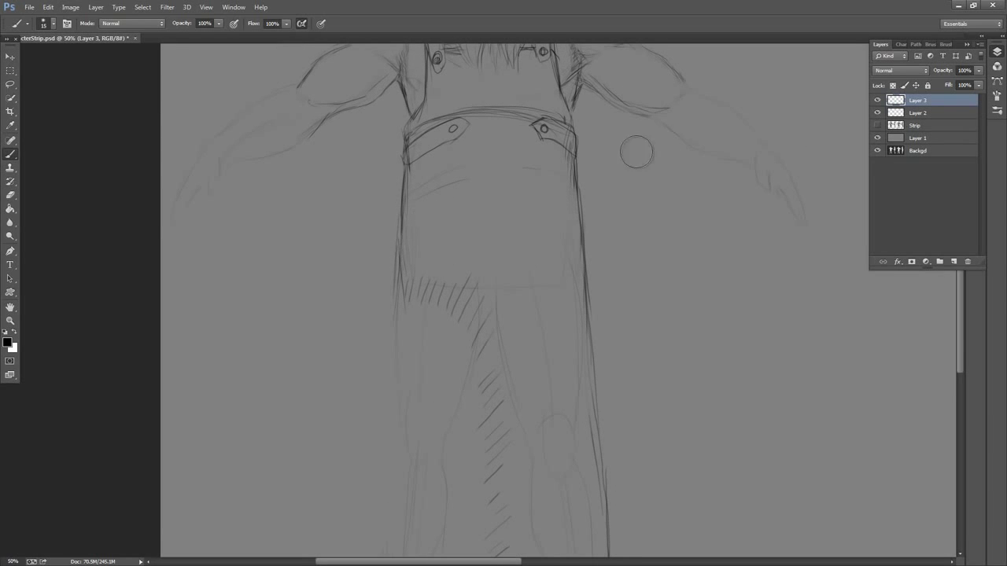
{"action": "mouse_move", "coordinate": [680, 182]}
{"action": "left_mouse_down"}
{"action": "mouse_move", "coordinate": [653, 315]}
{"action": "mouse_move", "coordinate": [627, 378]}
{"action": "left_mouse_up"}
{"action": "left_click_drag", "start_coordinate": [625, 241], "coordinate": [650, 137]}
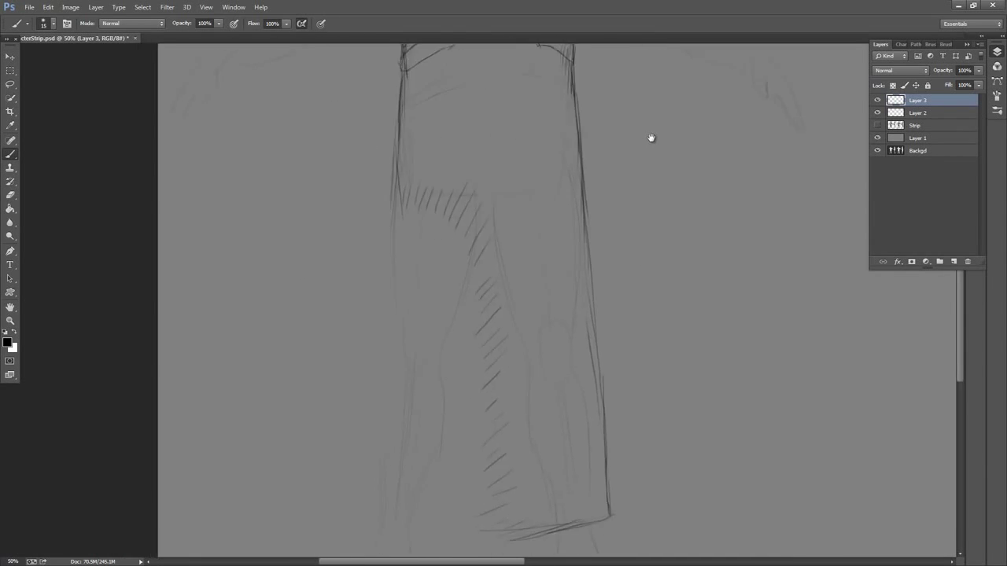
{"action": "mouse_move", "coordinate": [659, 219]}
{"action": "left_mouse_down"}
{"action": "mouse_move", "coordinate": [666, 202]}
{"action": "mouse_move", "coordinate": [667, 259]}
{"action": "left_mouse_up"}
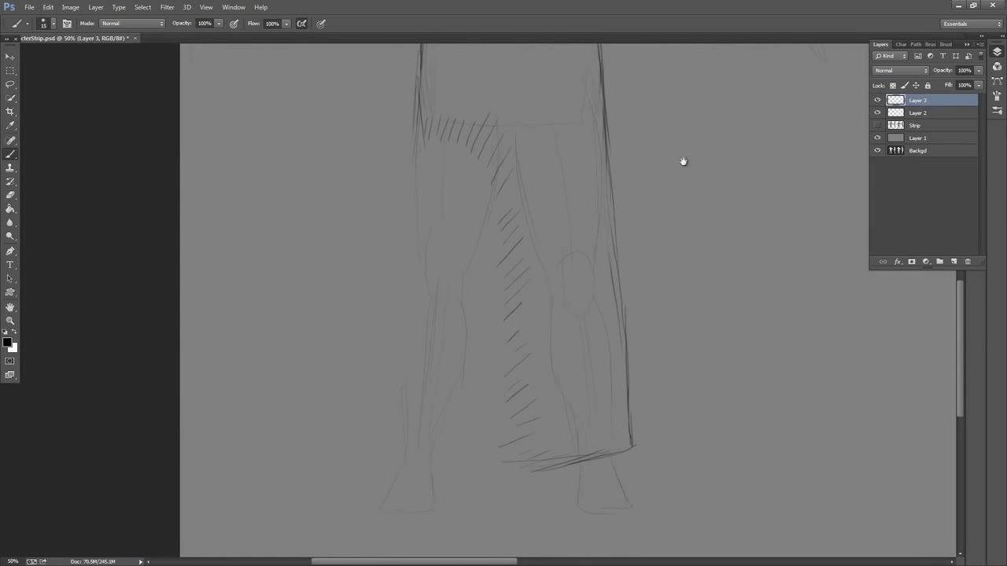
Draw the outer and inner edges of the trouser leg on the viewer's left down to the knee, with an inner-knee crease
{"action": "left_click_drag", "start_coordinate": [684, 162], "coordinate": [669, 254]}
{"action": "left_click_drag", "start_coordinate": [634, 161], "coordinate": [618, 276]}
{"action": "left_click_drag", "start_coordinate": [618, 220], "coordinate": [567, 290]}
{"action": "left_click_drag", "start_coordinate": [567, 255], "coordinate": [620, 127]}
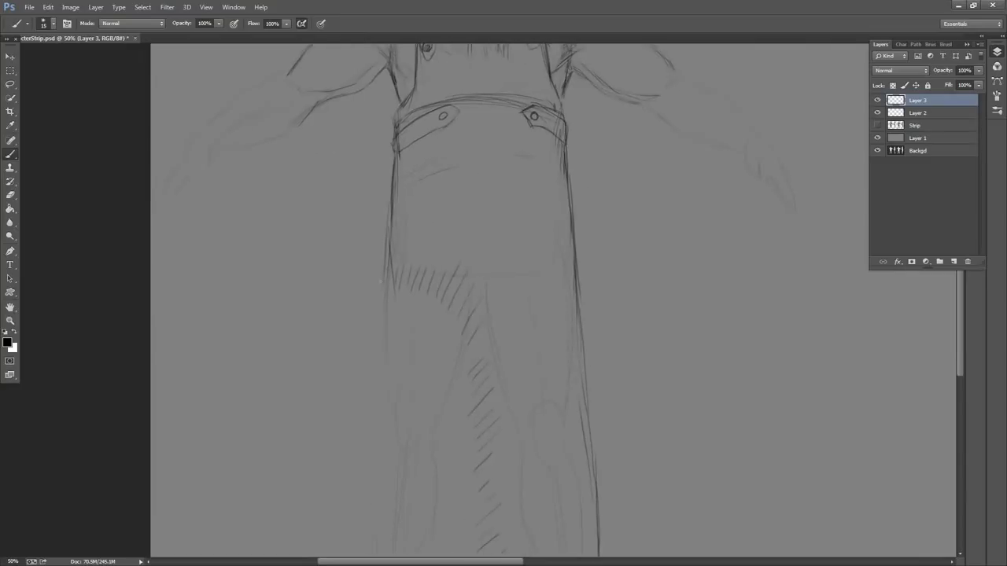
{"action": "left_click_drag", "start_coordinate": [386, 275], "coordinate": [382, 338]}
{"action": "left_click_drag", "start_coordinate": [533, 287], "coordinate": [549, 162]}
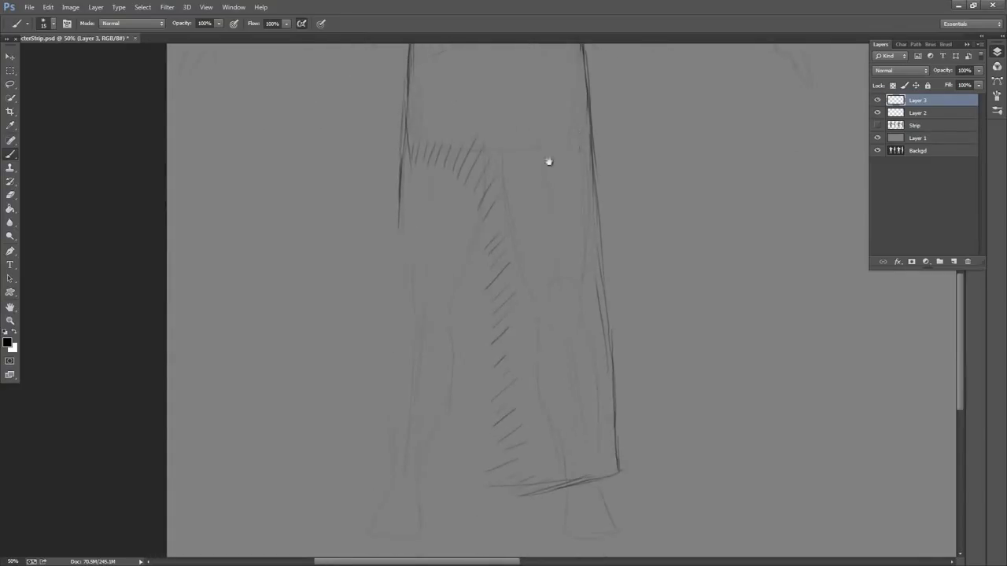
{"action": "left_click_drag", "start_coordinate": [488, 226], "coordinate": [472, 298]}
{"action": "left_click_drag", "start_coordinate": [396, 198], "coordinate": [396, 271]}
{"action": "left_click_drag", "start_coordinate": [591, 202], "coordinate": [575, 165]}
{"action": "left_click_drag", "start_coordinate": [380, 242], "coordinate": [383, 264]}
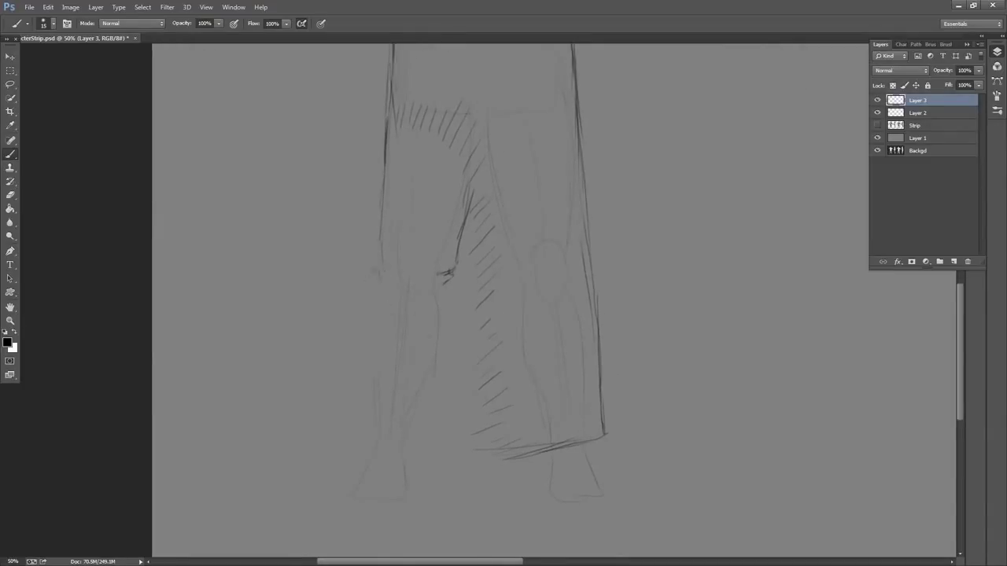
Continue both edges of that trouser leg below the knee and end it in a flared, uneven cuff at mid-shin
{"action": "left_click_drag", "start_coordinate": [533, 220], "coordinate": [551, 141]}
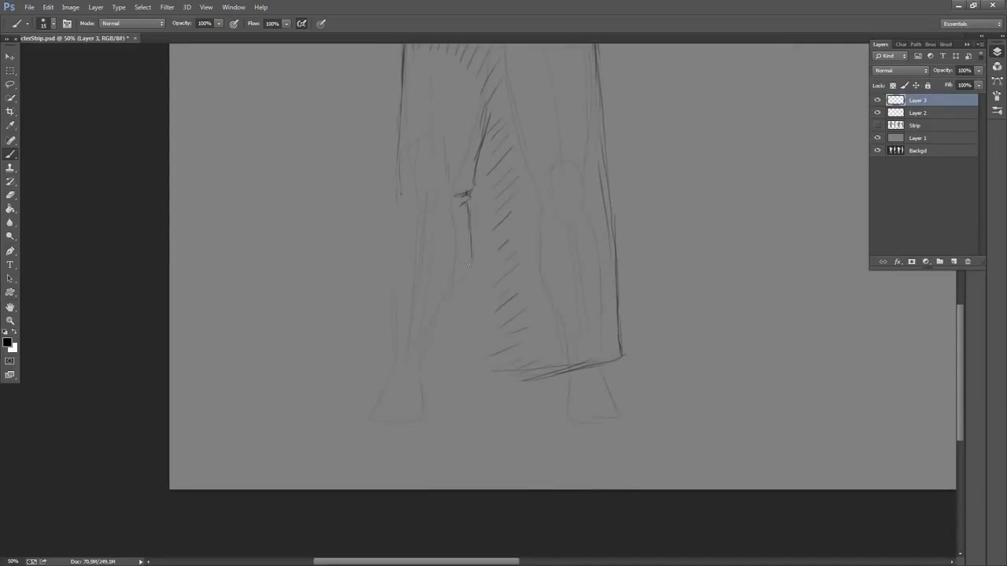
{"action": "left_click_drag", "start_coordinate": [398, 206], "coordinate": [388, 284]}
{"action": "mouse_move", "coordinate": [548, 211]}
{"action": "left_mouse_down"}
{"action": "mouse_move", "coordinate": [511, 321]}
{"action": "mouse_move", "coordinate": [528, 275]}
{"action": "left_mouse_up"}
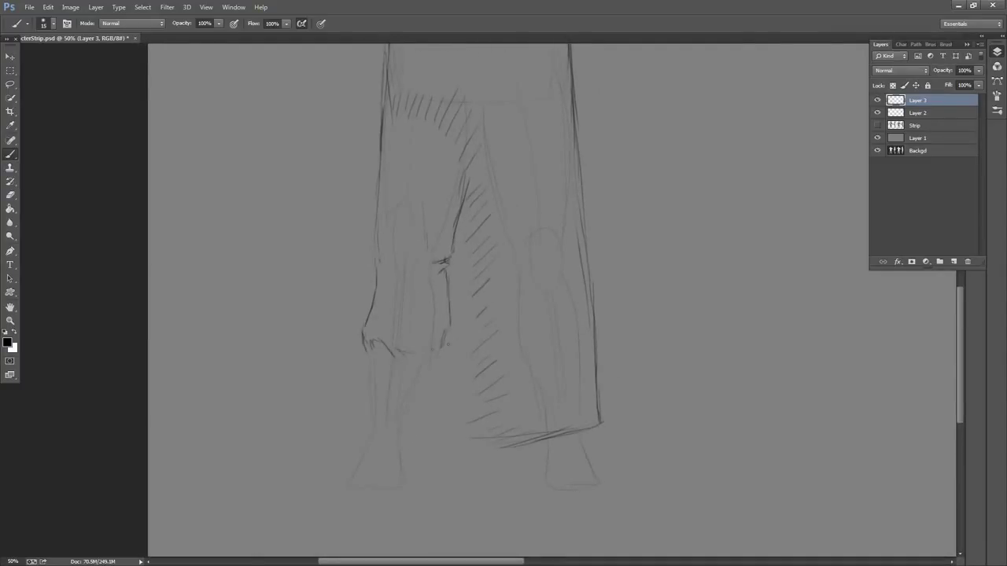
{"action": "left_click_drag", "start_coordinate": [574, 190], "coordinate": [578, 307]}
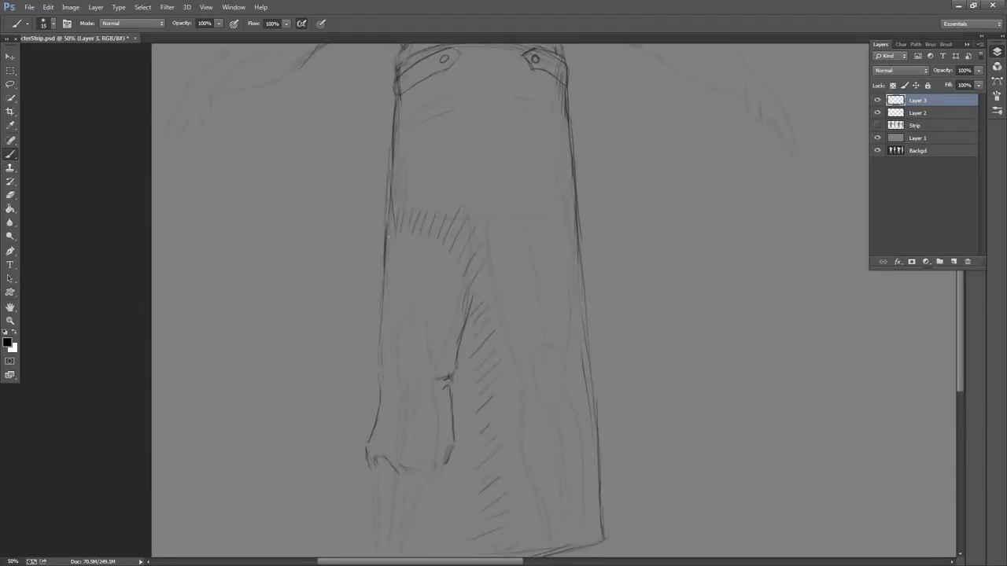
{"action": "left_click_drag", "start_coordinate": [518, 273], "coordinate": [566, 150]}
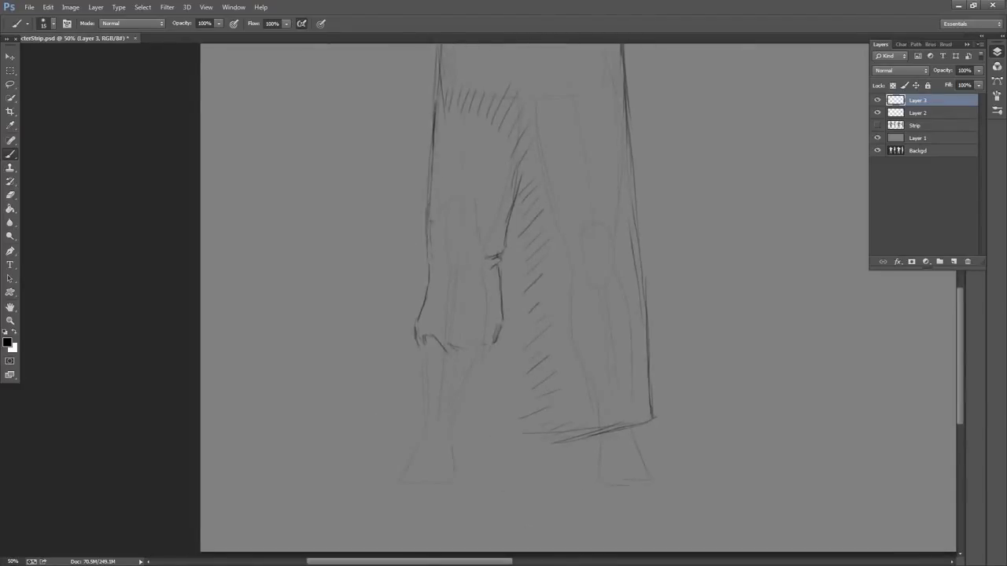
Add knee folds to the trouser leg, close its cuff with a curved line and draw a wide band beneath it
{"action": "mouse_move", "coordinate": [430, 224]}
{"action": "left_mouse_down"}
{"action": "mouse_move", "coordinate": [426, 291]}
{"action": "mouse_move", "coordinate": [480, 258]}
{"action": "left_mouse_up"}
{"action": "left_click_drag", "start_coordinate": [489, 214], "coordinate": [508, 173]}
{"action": "mouse_move", "coordinate": [515, 273]}
{"action": "left_mouse_down"}
{"action": "mouse_move", "coordinate": [510, 283]}
{"action": "mouse_move", "coordinate": [539, 198]}
{"action": "left_mouse_up"}
{"action": "mouse_move", "coordinate": [433, 242]}
{"action": "left_mouse_down"}
{"action": "mouse_move", "coordinate": [498, 243]}
{"action": "mouse_move", "coordinate": [487, 284]}
{"action": "mouse_move", "coordinate": [434, 302]}
{"action": "mouse_move", "coordinate": [445, 302]}
{"action": "left_mouse_up"}
{"action": "left_click_drag", "start_coordinate": [412, 291], "coordinate": [417, 248]}
{"action": "mouse_move", "coordinate": [500, 281]}
{"action": "left_mouse_down"}
{"action": "mouse_move", "coordinate": [503, 228]}
{"action": "mouse_move", "coordinate": [471, 280]}
{"action": "left_mouse_up"}
Draw the boot under the band with a straight shaft, a rounded toe cap and a thin sole
{"action": "left_click_drag", "start_coordinate": [420, 244], "coordinate": [417, 271]}
{"action": "mouse_move", "coordinate": [396, 327]}
{"action": "left_mouse_down"}
{"action": "mouse_move", "coordinate": [414, 292]}
{"action": "mouse_move", "coordinate": [441, 289]}
{"action": "mouse_move", "coordinate": [468, 315]}
{"action": "left_mouse_up"}
{"action": "left_click_drag", "start_coordinate": [479, 247], "coordinate": [477, 311]}
{"action": "mouse_move", "coordinate": [397, 330]}
{"action": "left_mouse_down"}
{"action": "mouse_move", "coordinate": [459, 338]}
{"action": "mouse_move", "coordinate": [409, 337]}
{"action": "left_mouse_up"}
{"action": "mouse_move", "coordinate": [392, 328]}
{"action": "left_mouse_down"}
{"action": "mouse_move", "coordinate": [393, 340]}
{"action": "mouse_move", "coordinate": [455, 346]}
{"action": "left_mouse_up"}
{"action": "left_click_drag", "start_coordinate": [469, 313], "coordinate": [470, 333]}
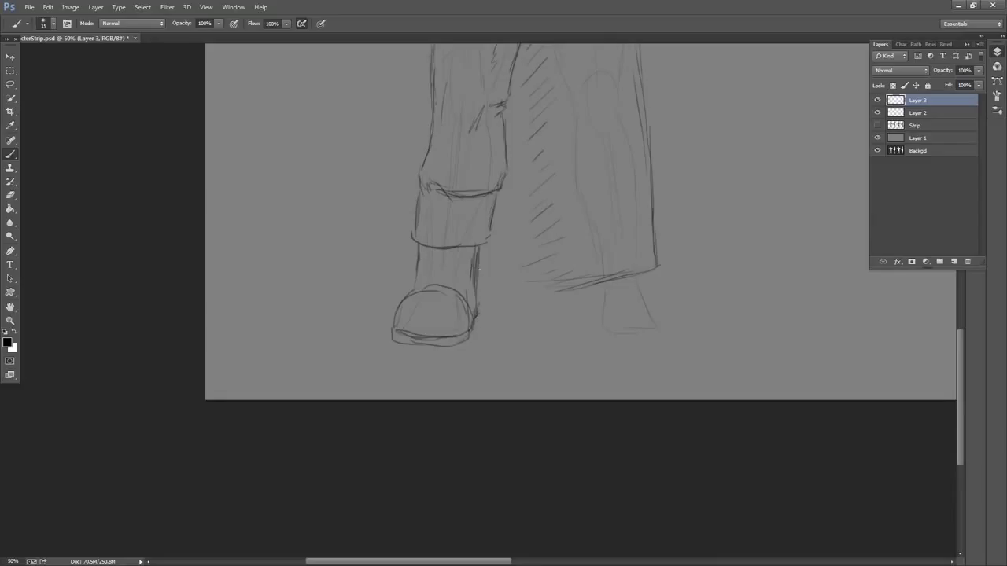
Reinforce the boot's shaft and toe cap outlines and sketch the front panel with crossed laces
{"action": "left_click_drag", "start_coordinate": [480, 271], "coordinate": [478, 307]}
{"action": "left_click_drag", "start_coordinate": [480, 243], "coordinate": [480, 269]}
{"action": "left_click_drag", "start_coordinate": [419, 268], "coordinate": [417, 295]}
{"action": "left_click_drag", "start_coordinate": [454, 249], "coordinate": [454, 284]}
{"action": "mouse_move", "coordinate": [398, 305]}
{"action": "left_mouse_down"}
{"action": "mouse_move", "coordinate": [417, 292]}
{"action": "mouse_move", "coordinate": [391, 329]}
{"action": "left_mouse_up"}
{"action": "mouse_move", "coordinate": [417, 288]}
{"action": "left_mouse_down"}
{"action": "mouse_move", "coordinate": [446, 286]}
{"action": "mouse_move", "coordinate": [470, 313]}
{"action": "left_mouse_up"}
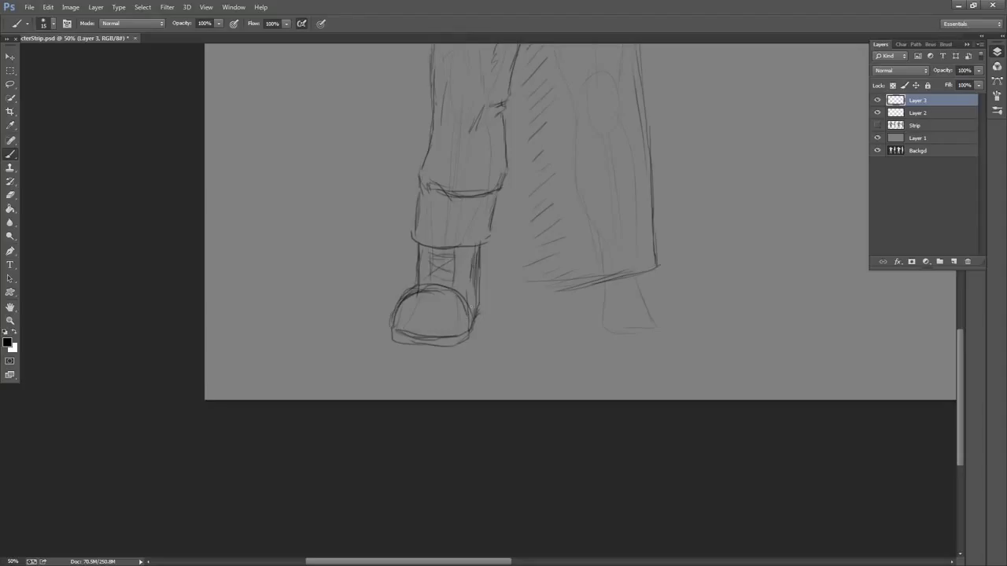
Draw a small buttoned strap across the boot's shaft
{"action": "left_click_drag", "start_coordinate": [452, 258], "coordinate": [478, 273]}
{"action": "left_click_drag", "start_coordinate": [457, 264], "coordinate": [459, 263]}
{"action": "left_click_drag", "start_coordinate": [529, 271], "coordinate": [504, 287]}
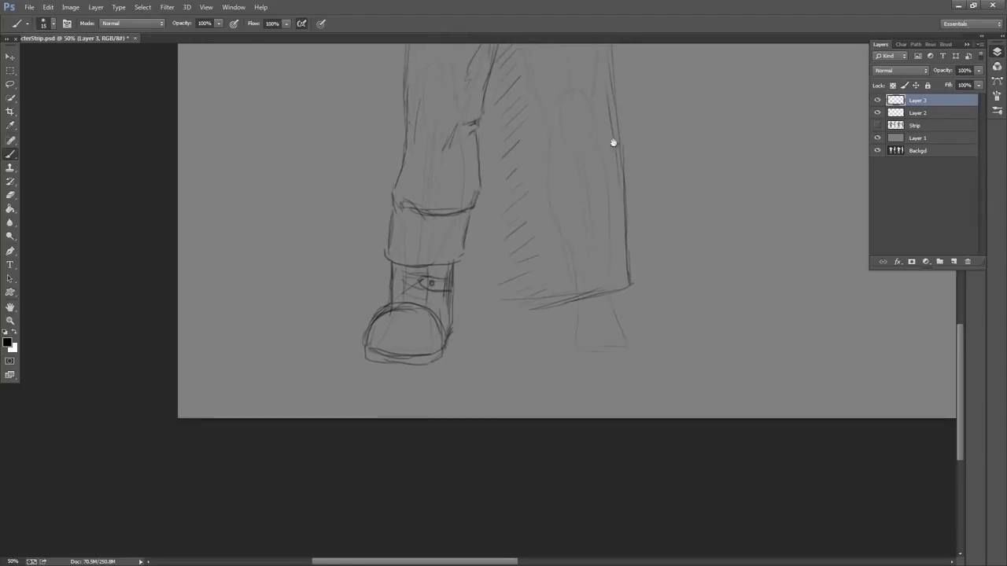
Darken the sides and lower edge of the band above the boot and add curved folds inside it
{"action": "left_click_drag", "start_coordinate": [618, 148], "coordinate": [572, 283]}
{"action": "left_click_drag", "start_coordinate": [493, 315], "coordinate": [536, 203]}
{"action": "mouse_move", "coordinate": [389, 288]}
{"action": "left_mouse_down"}
{"action": "mouse_move", "coordinate": [385, 315]}
{"action": "mouse_move", "coordinate": [386, 231]}
{"action": "left_mouse_up"}
{"action": "left_click_drag", "start_coordinate": [386, 230], "coordinate": [378, 276]}
{"action": "left_click_drag", "start_coordinate": [462, 232], "coordinate": [462, 281]}
{"action": "left_click_drag", "start_coordinate": [462, 280], "coordinate": [442, 284]}
{"action": "left_click_drag", "start_coordinate": [392, 254], "coordinate": [444, 250]}
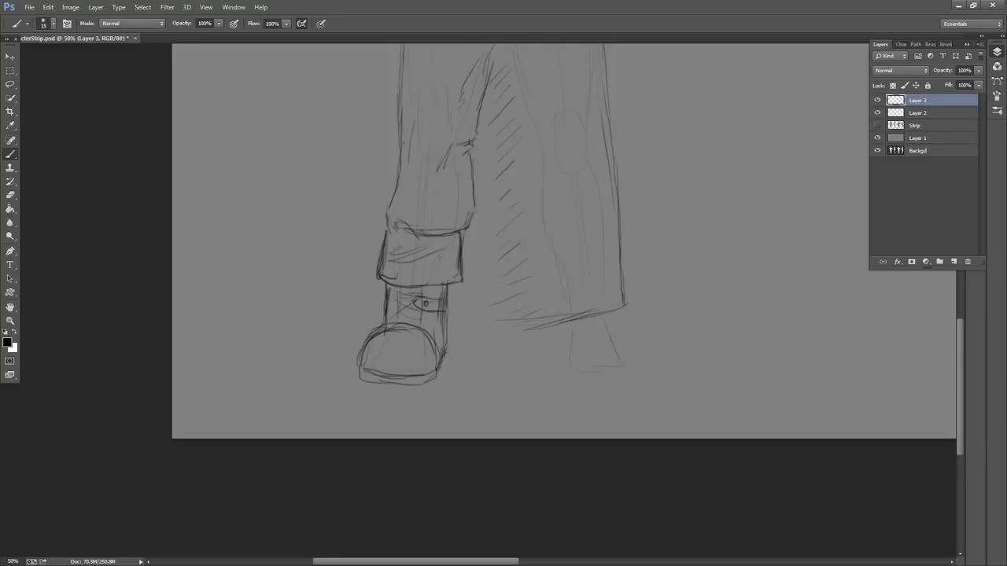
Bulge the trouser cuff outward on the leg's outer side and add crumpled folds up to the knee
{"action": "left_click_drag", "start_coordinate": [610, 200], "coordinate": [597, 258]}
{"action": "left_click_drag", "start_coordinate": [385, 281], "coordinate": [359, 271]}
{"action": "mouse_move", "coordinate": [358, 272]}
{"action": "left_mouse_down"}
{"action": "mouse_move", "coordinate": [382, 244]}
{"action": "mouse_move", "coordinate": [384, 183]}
{"action": "left_mouse_up"}
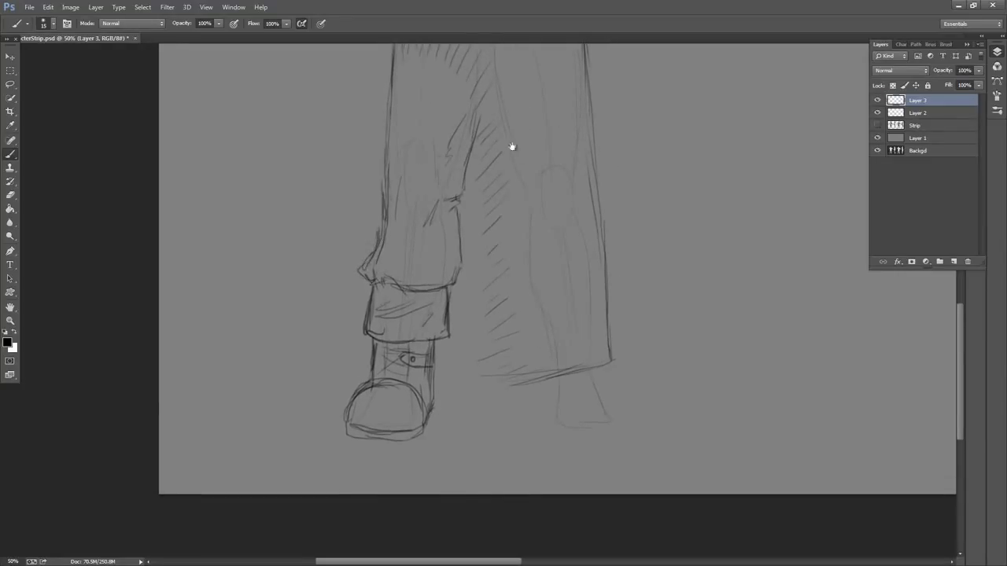
{"action": "left_click_drag", "start_coordinate": [477, 155], "coordinate": [461, 235]}
{"action": "left_click_drag", "start_coordinate": [366, 278], "coordinate": [373, 233]}
Draw a glove over the hand on the viewer's left, with a wide curved cuff, a thumb and a finger outline
{"action": "left_click_drag", "start_coordinate": [538, 176], "coordinate": [532, 254]}
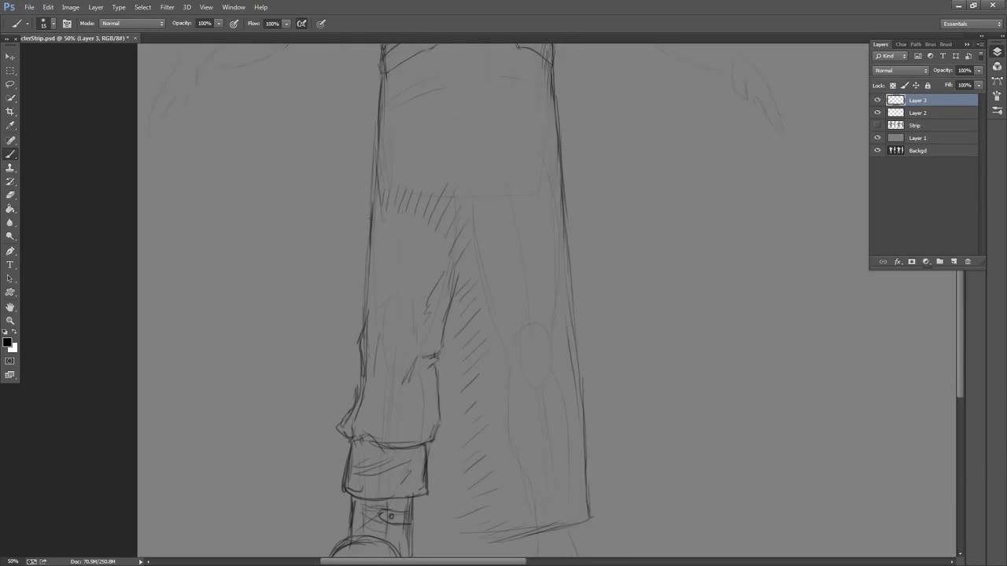
{"action": "left_click_drag", "start_coordinate": [621, 170], "coordinate": [589, 342]}
{"action": "left_click_drag", "start_coordinate": [526, 210], "coordinate": [652, 272]}
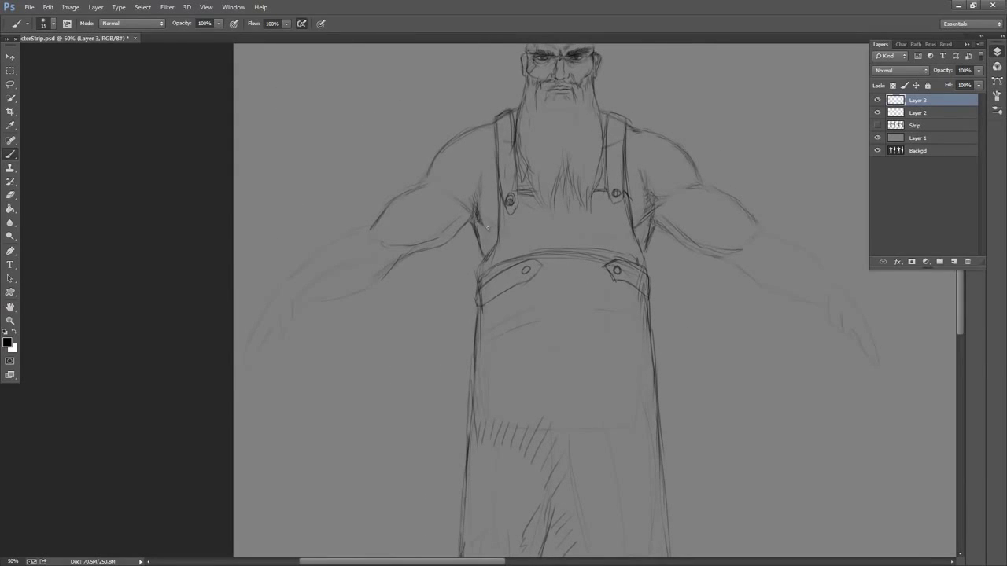
{"action": "left_click_drag", "start_coordinate": [644, 224], "coordinate": [651, 207]}
{"action": "mouse_move", "coordinate": [398, 258]}
{"action": "left_mouse_down"}
{"action": "mouse_move", "coordinate": [365, 288]}
{"action": "mouse_move", "coordinate": [318, 295]}
{"action": "left_mouse_up"}
{"action": "mouse_move", "coordinate": [331, 245]}
{"action": "left_mouse_down"}
{"action": "mouse_move", "coordinate": [353, 297]}
{"action": "mouse_move", "coordinate": [321, 241]}
{"action": "left_mouse_up"}
{"action": "mouse_move", "coordinate": [315, 244]}
{"action": "left_mouse_down"}
{"action": "mouse_move", "coordinate": [278, 280]}
{"action": "mouse_move", "coordinate": [244, 346]}
{"action": "left_mouse_up"}
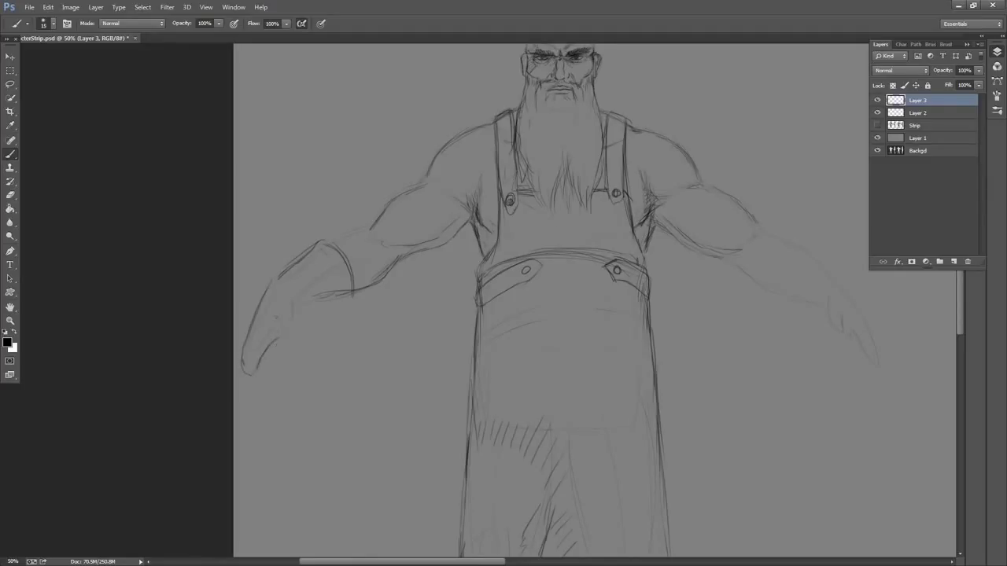
{"action": "left_click_drag", "start_coordinate": [277, 329], "coordinate": [259, 373]}
{"action": "mouse_move", "coordinate": [296, 314]}
{"action": "left_mouse_down"}
{"action": "mouse_move", "coordinate": [351, 302]}
{"action": "mouse_move", "coordinate": [322, 241]}
{"action": "mouse_move", "coordinate": [274, 278]}
{"action": "left_mouse_up"}
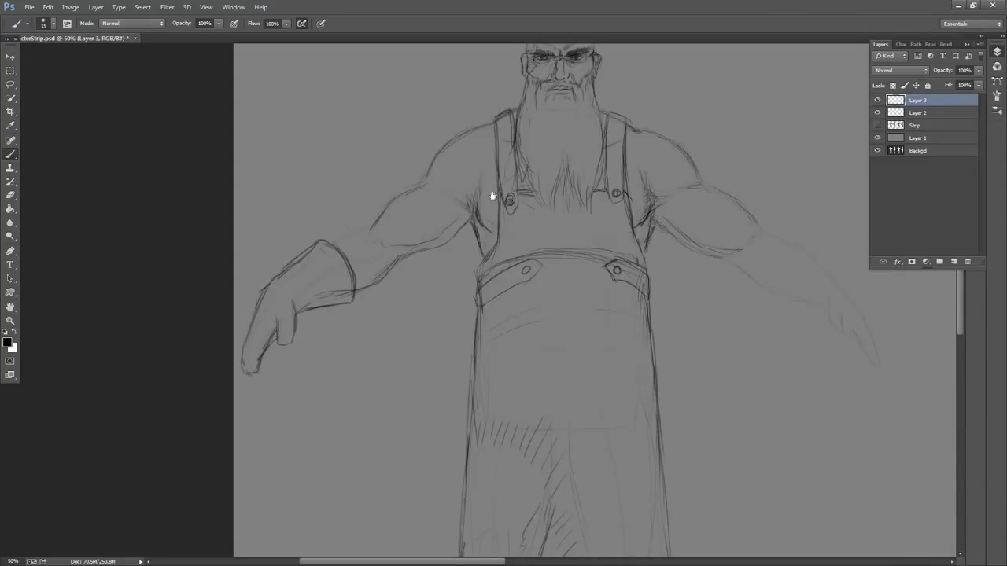
Draw the forearm between the glove and elbow on the viewer's left and add muscle lines at the elbow
{"action": "left_click_drag", "start_coordinate": [680, 266], "coordinate": [629, 276]}
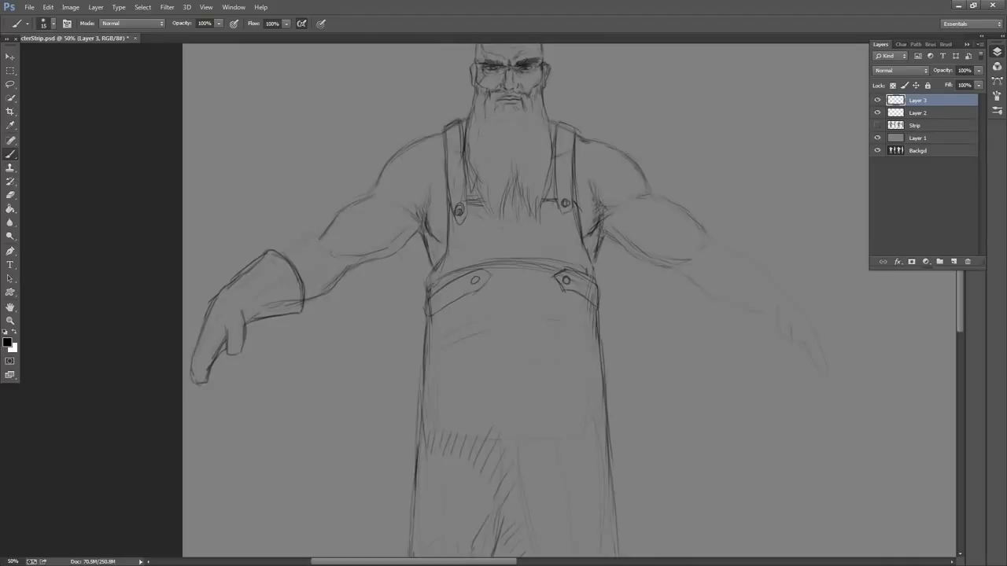
{"action": "left_click_drag", "start_coordinate": [277, 250], "coordinate": [319, 234]}
{"action": "mouse_move", "coordinate": [711, 205]}
{"action": "left_mouse_down"}
{"action": "mouse_move", "coordinate": [530, 188]}
{"action": "mouse_move", "coordinate": [522, 203]}
{"action": "mouse_move", "coordinate": [609, 169]}
{"action": "left_mouse_up"}
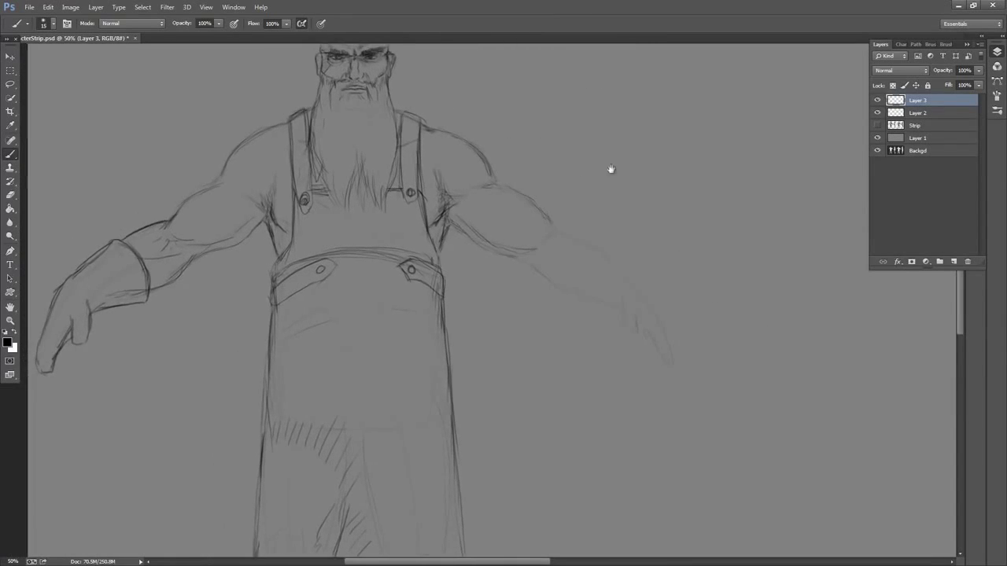
Darken the upper arm on the viewer's right and outline its forearm down to the glove's cuff line
{"action": "left_click_drag", "start_coordinate": [576, 313], "coordinate": [639, 105]}
{"action": "left_click_drag", "start_coordinate": [645, 191], "coordinate": [628, 354]}
{"action": "mouse_move", "coordinate": [639, 120]}
{"action": "left_mouse_down"}
{"action": "mouse_move", "coordinate": [632, 221]}
{"action": "mouse_move", "coordinate": [606, 207]}
{"action": "left_mouse_up"}
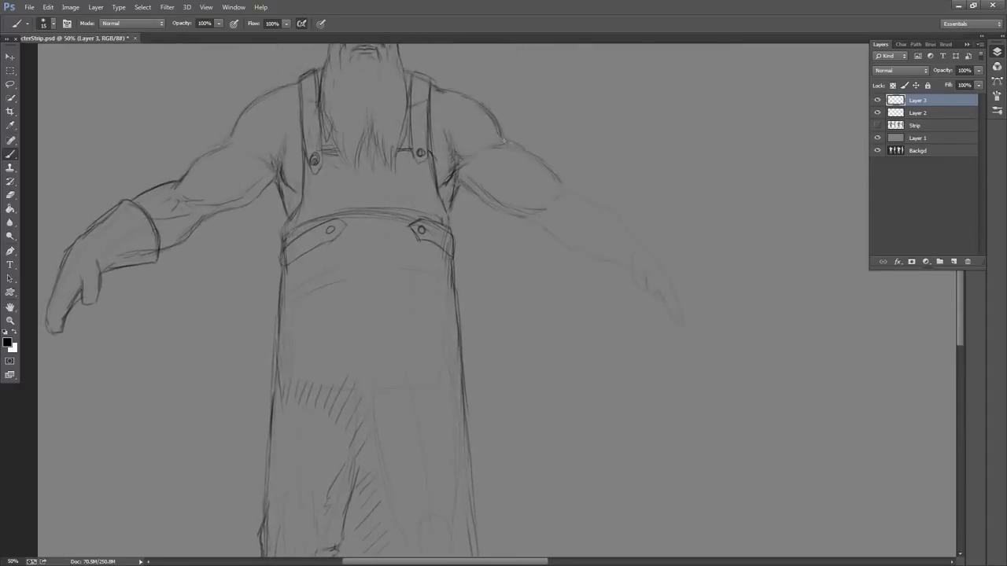
{"action": "left_click_drag", "start_coordinate": [509, 143], "coordinate": [564, 184]}
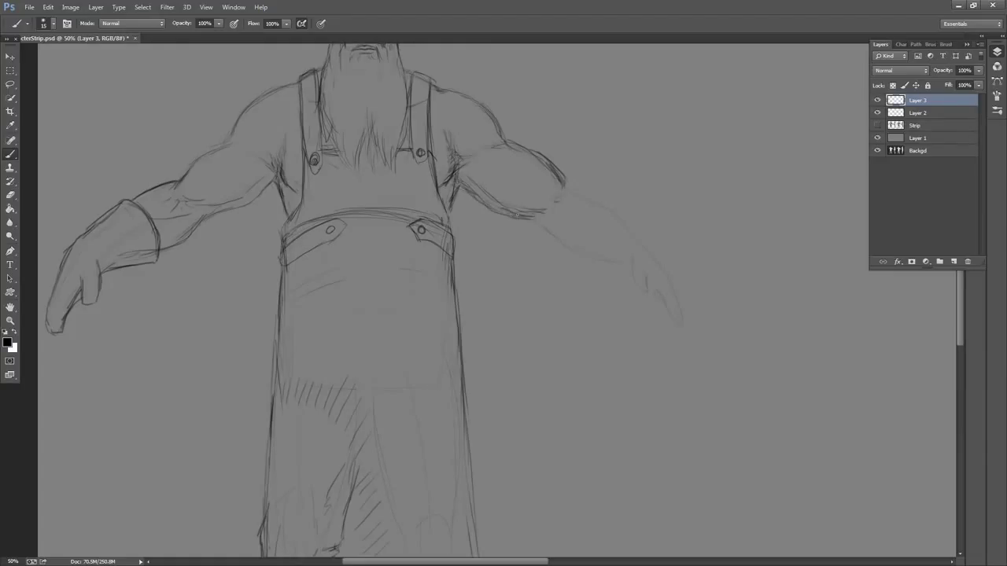
{"action": "left_click_drag", "start_coordinate": [517, 215], "coordinate": [547, 234]}
{"action": "left_click_drag", "start_coordinate": [655, 213], "coordinate": [563, 171]}
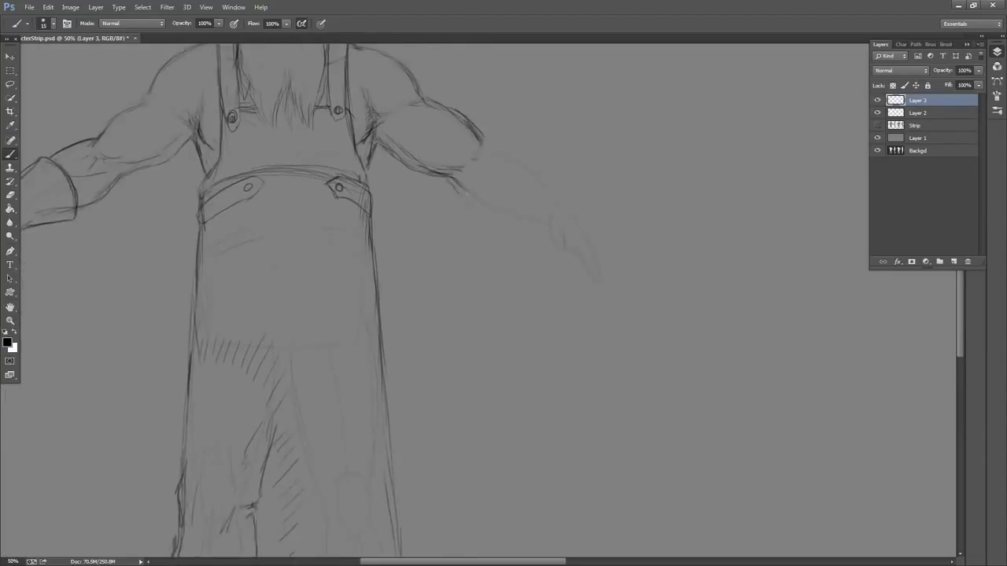
{"action": "mouse_move", "coordinate": [459, 192]}
{"action": "left_mouse_down"}
{"action": "mouse_move", "coordinate": [502, 220]}
{"action": "mouse_move", "coordinate": [528, 221]}
{"action": "left_mouse_up"}
{"action": "mouse_move", "coordinate": [483, 147]}
{"action": "left_mouse_down"}
{"action": "mouse_move", "coordinate": [522, 167]}
{"action": "mouse_move", "coordinate": [517, 223]}
{"action": "left_mouse_up"}
Draw the matching glove over the hand on the viewer's right, with its cuff, thumb and fingers
{"action": "mouse_move", "coordinate": [530, 170]}
{"action": "left_mouse_down"}
{"action": "mouse_move", "coordinate": [511, 229]}
{"action": "mouse_move", "coordinate": [513, 219]}
{"action": "left_mouse_up"}
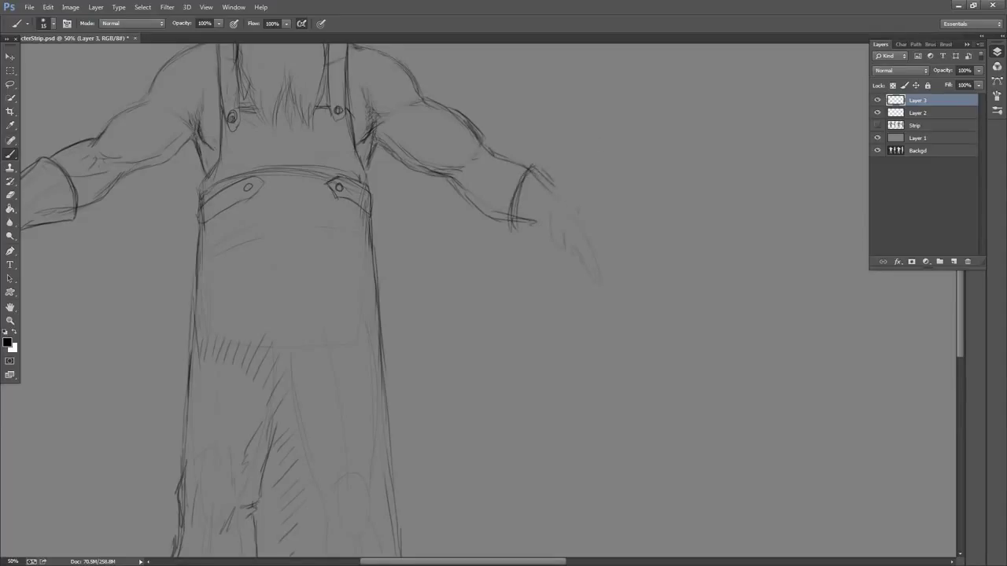
{"action": "mouse_move", "coordinate": [543, 172]}
{"action": "left_mouse_down"}
{"action": "mouse_move", "coordinate": [585, 222]}
{"action": "mouse_move", "coordinate": [595, 289]}
{"action": "mouse_move", "coordinate": [582, 264]}
{"action": "left_mouse_up"}
{"action": "left_click_drag", "start_coordinate": [571, 242], "coordinate": [585, 272]}
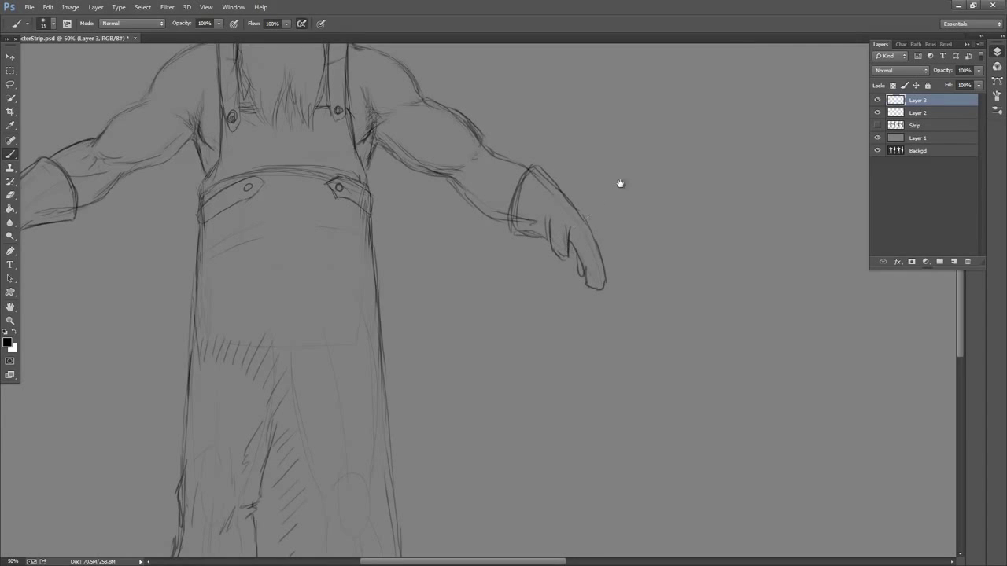
Draw a second curved line along the cuffs of both gloves to form cuff bands and close the lower corner
{"action": "mouse_move", "coordinate": [621, 184]}
{"action": "left_mouse_down"}
{"action": "mouse_move", "coordinate": [721, 189]}
{"action": "mouse_move", "coordinate": [709, 248]}
{"action": "mouse_move", "coordinate": [711, 201]}
{"action": "left_mouse_up"}
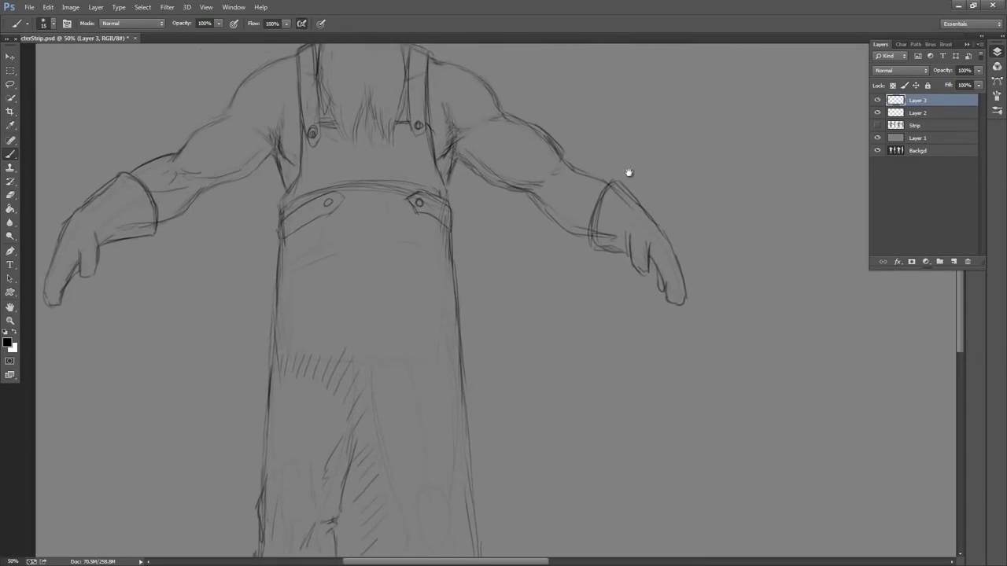
{"action": "left_click_drag", "start_coordinate": [581, 244], "coordinate": [605, 180]}
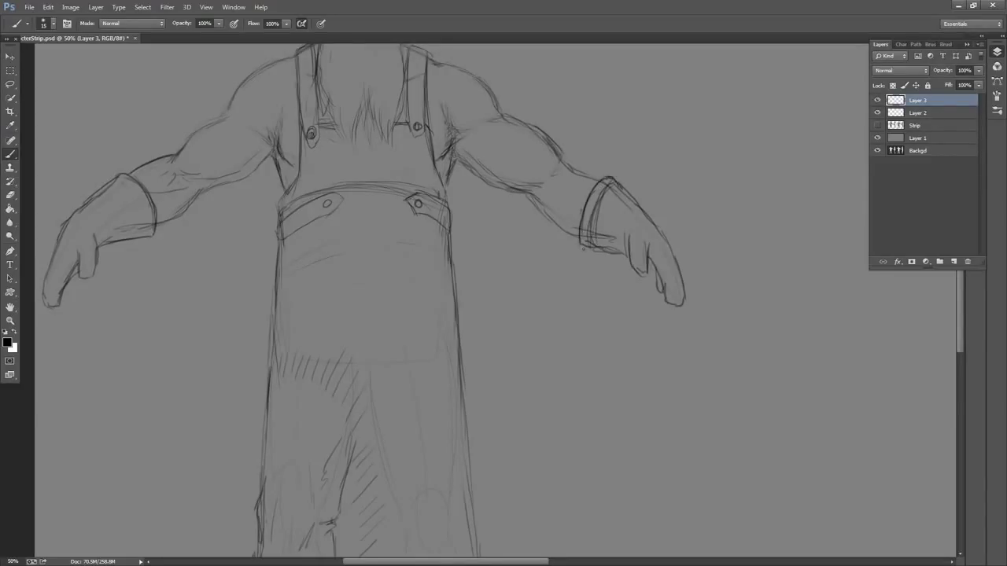
{"action": "left_click_drag", "start_coordinate": [583, 249], "coordinate": [581, 213]}
{"action": "left_click_drag", "start_coordinate": [128, 183], "coordinate": [145, 225]}
Erase the curved waistline between the two buttoned waist straps and darken the garment's side edges below them
{"action": "left_click_drag", "start_coordinate": [679, 165], "coordinate": [708, 108]}
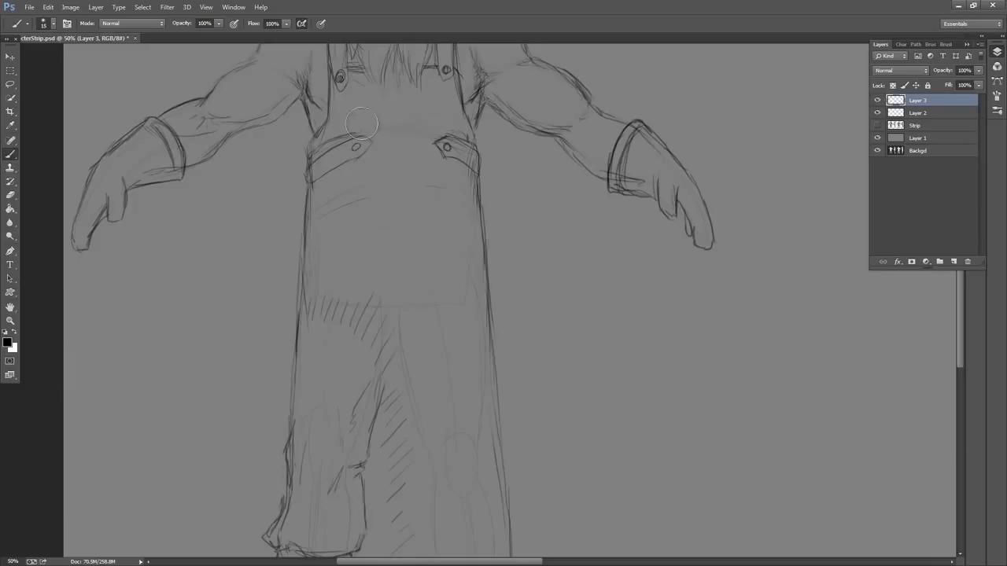
{"action": "left_click_drag", "start_coordinate": [548, 164], "coordinate": [605, 216]}
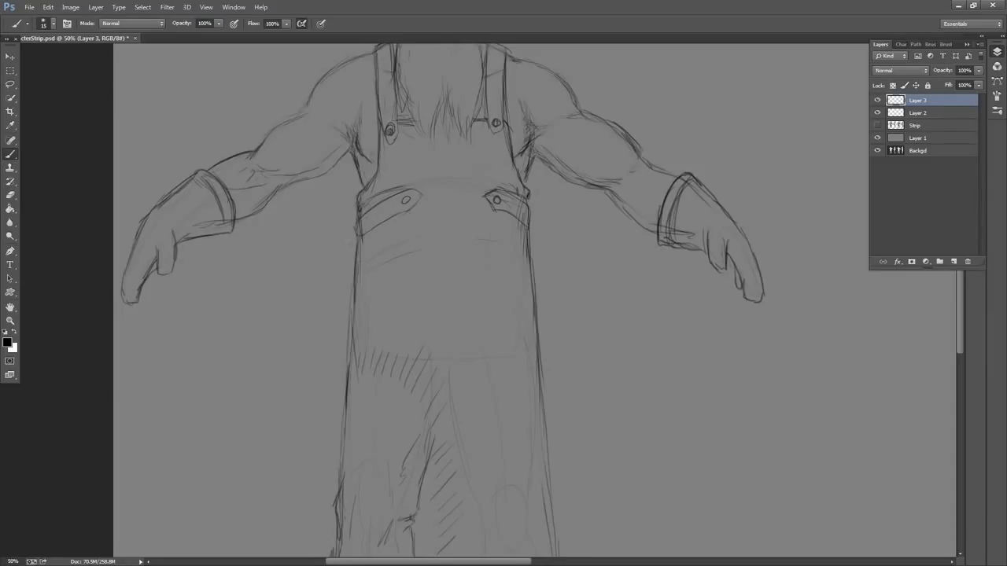
{"action": "left_click_drag", "start_coordinate": [353, 284], "coordinate": [351, 339]}
{"action": "mouse_move", "coordinate": [514, 243]}
{"action": "left_mouse_down"}
{"action": "mouse_move", "coordinate": [509, 163]}
{"action": "mouse_move", "coordinate": [536, 255]}
{"action": "left_mouse_up"}
{"action": "left_click_drag", "start_coordinate": [526, 167], "coordinate": [534, 277]}
Strengthen the garment's long side edge on the viewer's right with darker, doubled strokes down to the hem
{"action": "left_click_drag", "start_coordinate": [565, 168], "coordinate": [549, 43]}
{"action": "left_click_drag", "start_coordinate": [518, 117], "coordinate": [528, 274]}
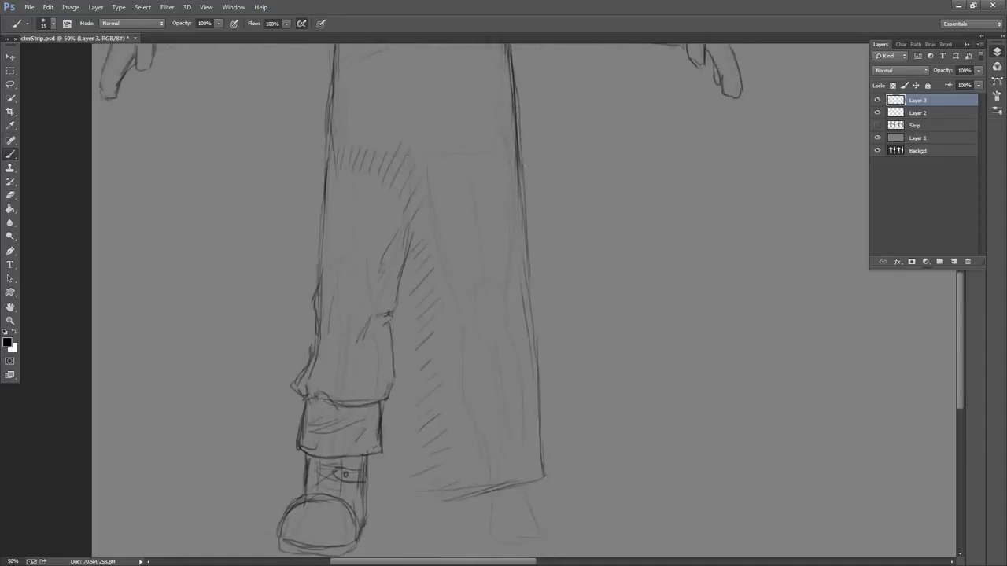
{"action": "mouse_move", "coordinate": [529, 163]}
{"action": "left_mouse_down"}
{"action": "mouse_move", "coordinate": [540, 346]}
{"action": "mouse_move", "coordinate": [555, 209]}
{"action": "left_mouse_up"}
{"action": "left_click_drag", "start_coordinate": [543, 187], "coordinate": [546, 314]}
{"action": "left_click_drag", "start_coordinate": [539, 223], "coordinate": [552, 330]}
{"action": "left_click_drag", "start_coordinate": [606, 175], "coordinate": [603, 335]}
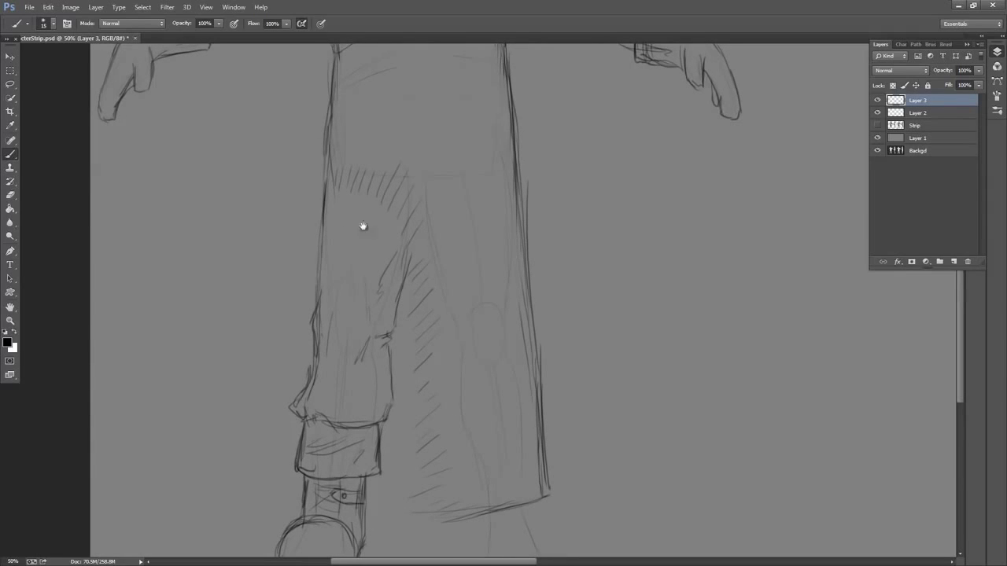
Add a sharp crease to the trouser leg and a flared, ragged tip at the hip, both on the viewer's left
{"action": "left_click_drag", "start_coordinate": [398, 243], "coordinate": [363, 286]}
{"action": "left_click_drag", "start_coordinate": [620, 135], "coordinate": [630, 277]}
{"action": "left_click_drag", "start_coordinate": [592, 171], "coordinate": [627, 161]}
{"action": "left_click_drag", "start_coordinate": [372, 262], "coordinate": [363, 316]}
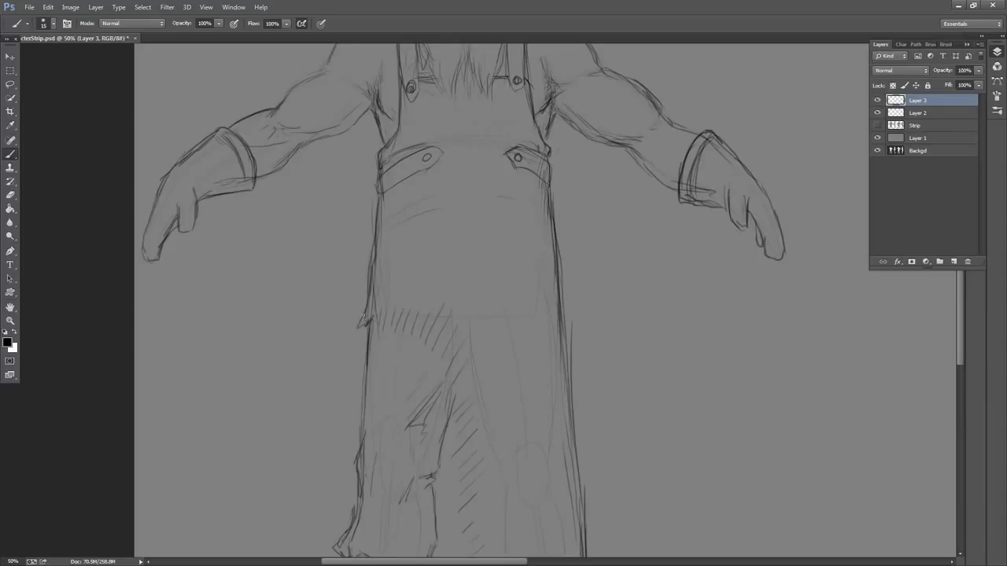
Draw the matching pointed edge at the hip on the viewer's right and add curved fabric folds across the belly
{"action": "left_click_drag", "start_coordinate": [558, 292], "coordinate": [568, 327]}
{"action": "left_click_drag", "start_coordinate": [617, 204], "coordinate": [621, 221]}
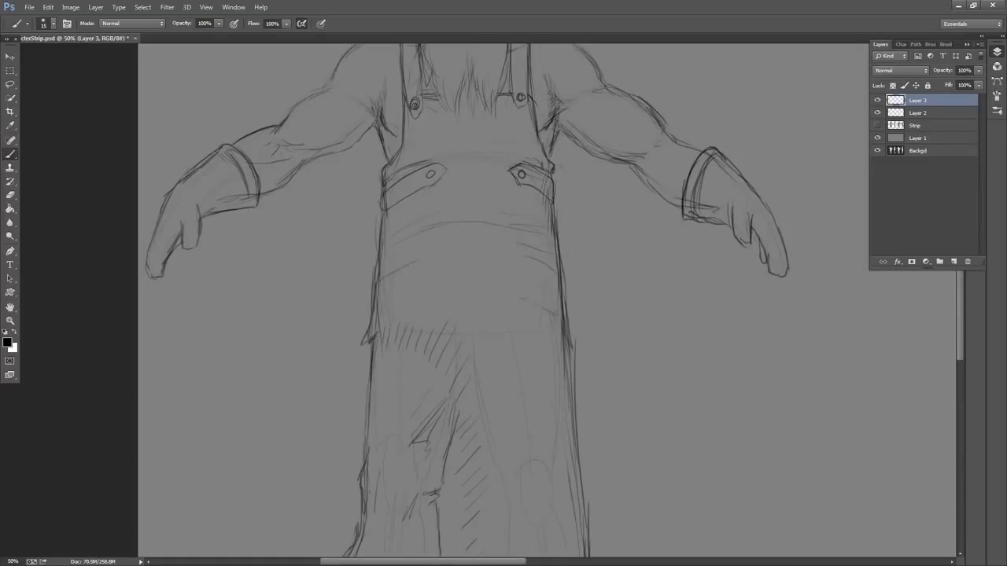
{"action": "left_click_drag", "start_coordinate": [615, 234], "coordinate": [613, 334]}
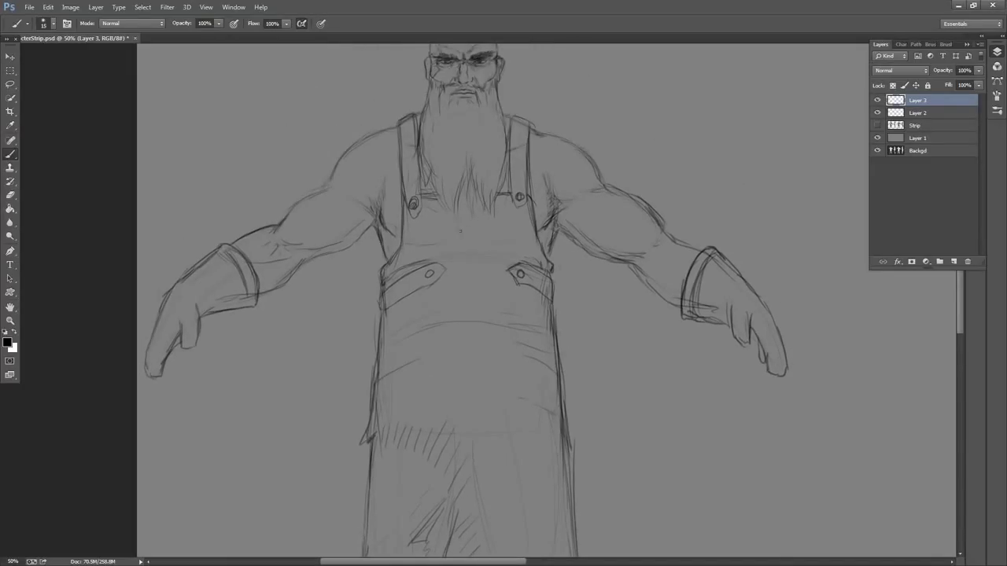
Sketch short fold strokes on the apron below the beard, plus a vertical centre line and a curved crease across the belly
{"action": "left_click_drag", "start_coordinate": [459, 231], "coordinate": [477, 227]}
{"action": "mouse_move", "coordinate": [448, 239]}
{"action": "left_mouse_down"}
{"action": "mouse_move", "coordinate": [488, 229]}
{"action": "mouse_move", "coordinate": [469, 236]}
{"action": "left_mouse_up"}
{"action": "left_click_drag", "start_coordinate": [464, 244], "coordinate": [486, 241]}
{"action": "left_click_drag", "start_coordinate": [649, 189], "coordinate": [639, 240]}
{"action": "left_click_drag", "start_coordinate": [607, 266], "coordinate": [611, 241]}
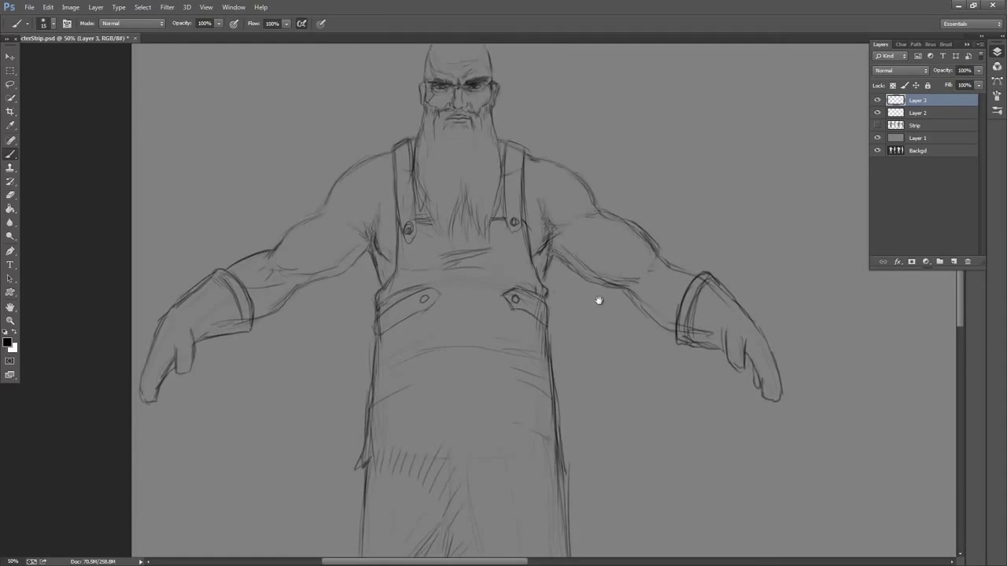
{"action": "mouse_move", "coordinate": [600, 301]}
{"action": "left_mouse_down"}
{"action": "mouse_move", "coordinate": [596, 181]}
{"action": "mouse_move", "coordinate": [587, 265]}
{"action": "mouse_move", "coordinate": [515, 108]}
{"action": "left_mouse_up"}
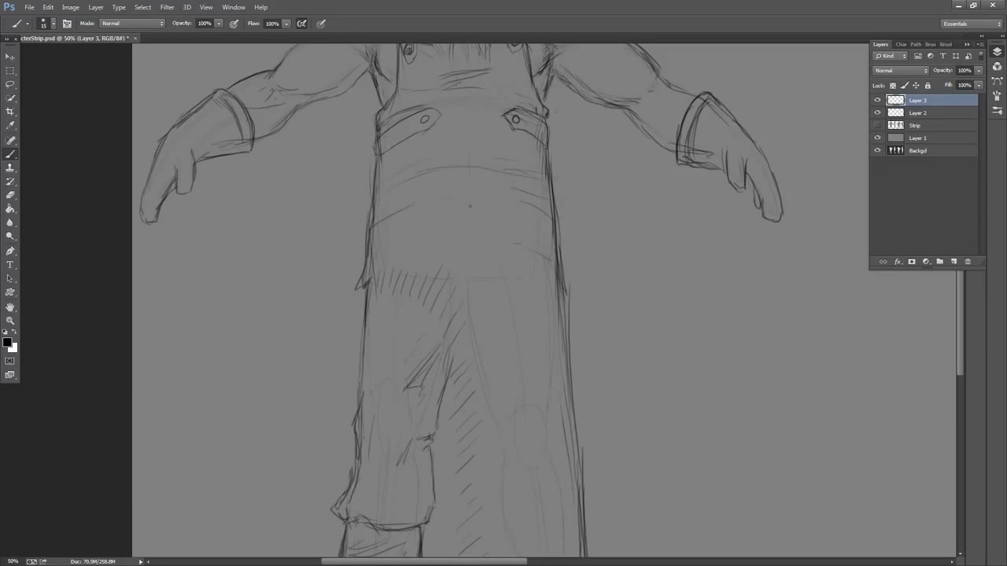
{"action": "left_click_drag", "start_coordinate": [613, 155], "coordinate": [604, 265]}
{"action": "left_click_drag", "start_coordinate": [605, 142], "coordinate": [591, 213]}
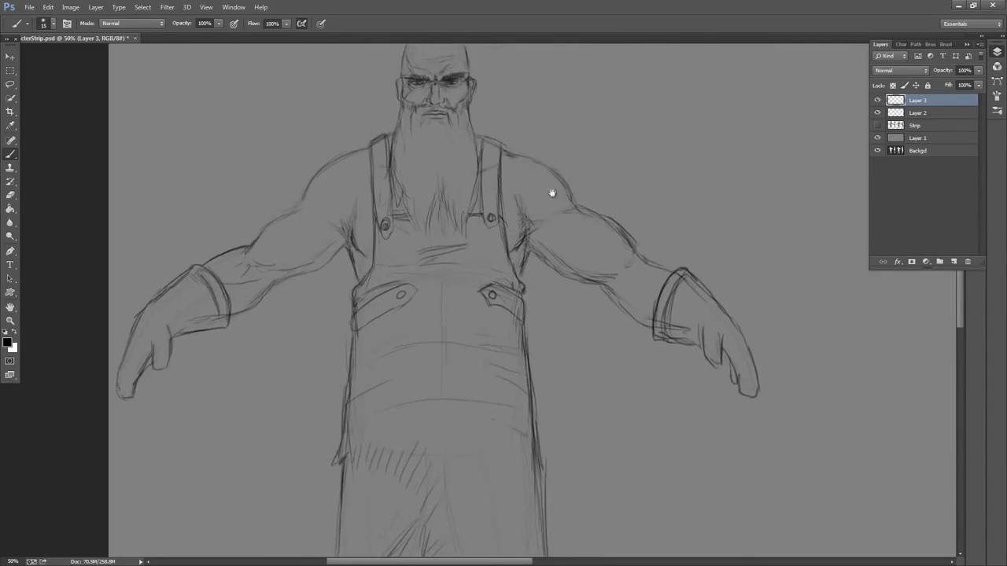
{"action": "left_click_drag", "start_coordinate": [481, 184], "coordinate": [484, 220]}
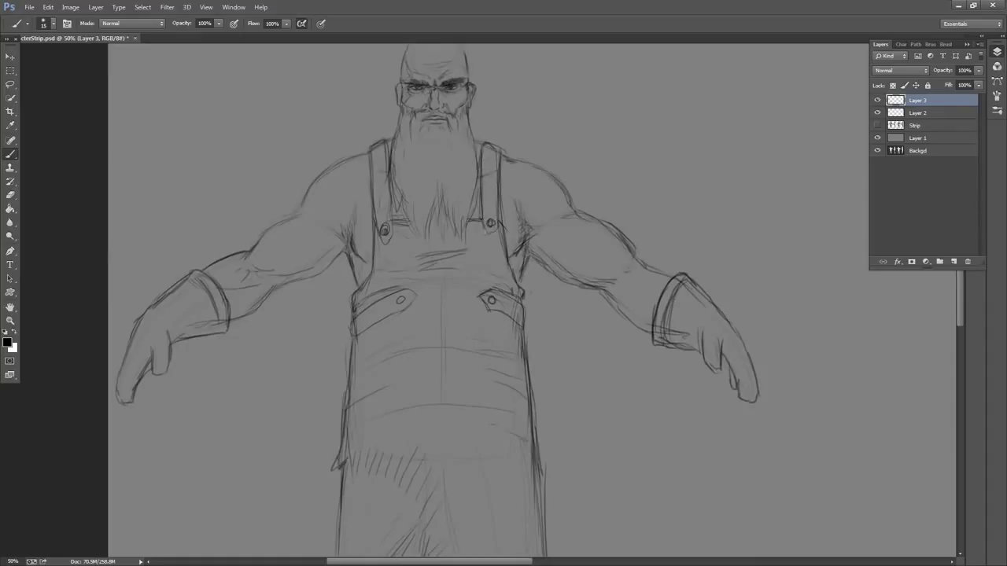
{"action": "left_click_drag", "start_coordinate": [391, 237], "coordinate": [374, 215]}
{"action": "left_click_drag", "start_coordinate": [582, 143], "coordinate": [583, 211]}
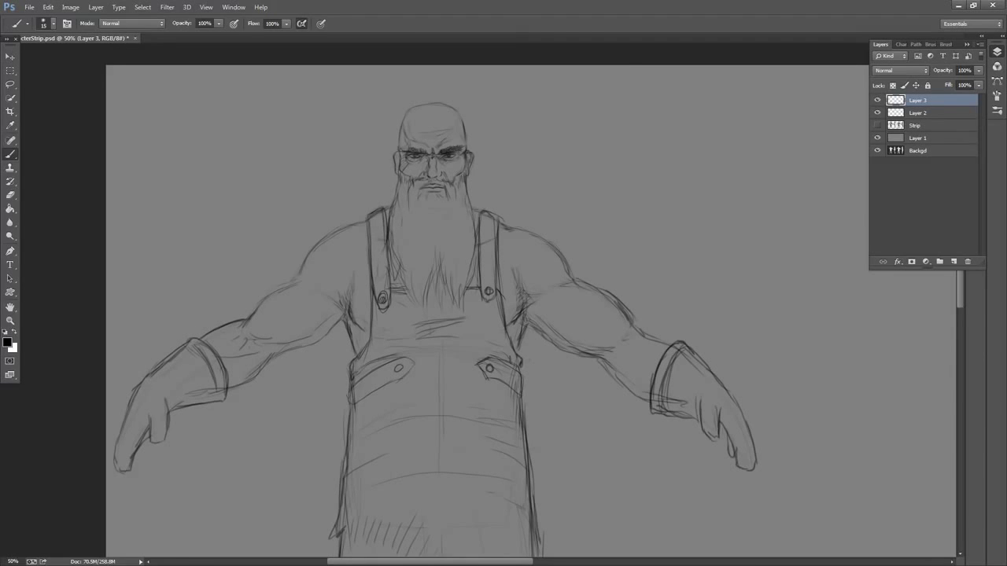
Examine the bearded figure's sketch close up and at full-body scale
{"action": "key", "text": "z"}
{"action": "left_click_drag", "start_coordinate": [548, 181], "coordinate": [587, 169]}
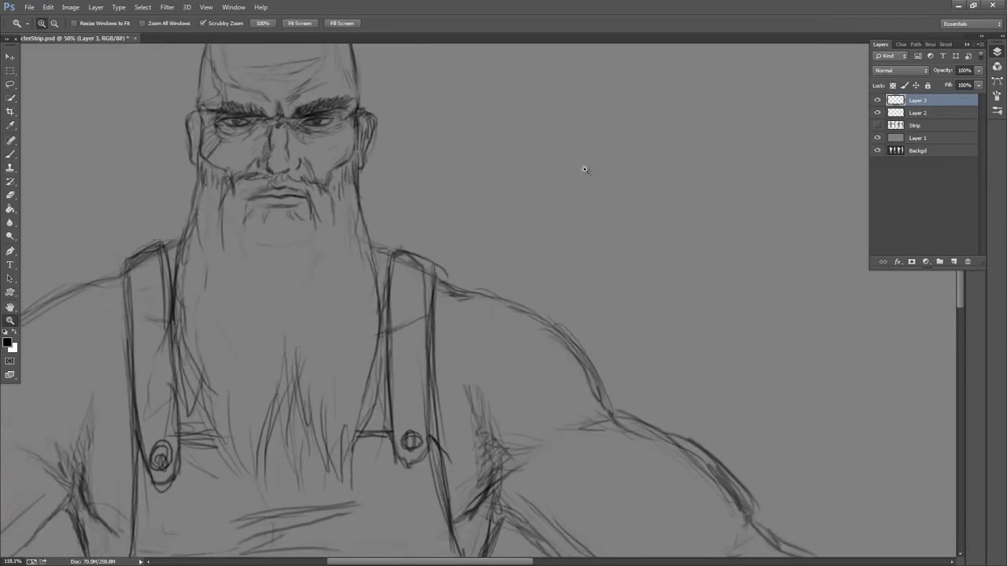
{"action": "left_click_drag", "start_coordinate": [470, 159], "coordinate": [619, 184]}
{"action": "right_click", "coordinate": [605, 174]}
{"action": "left_click", "coordinate": [661, 182]}
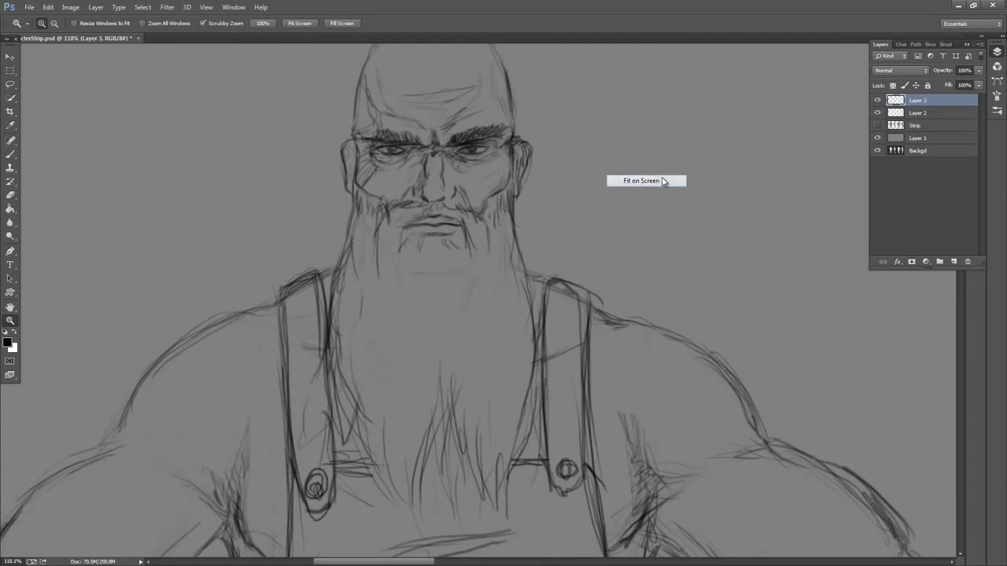
{"action": "right_click", "coordinate": [492, 201]}
{"action": "left_click", "coordinate": [537, 218]}
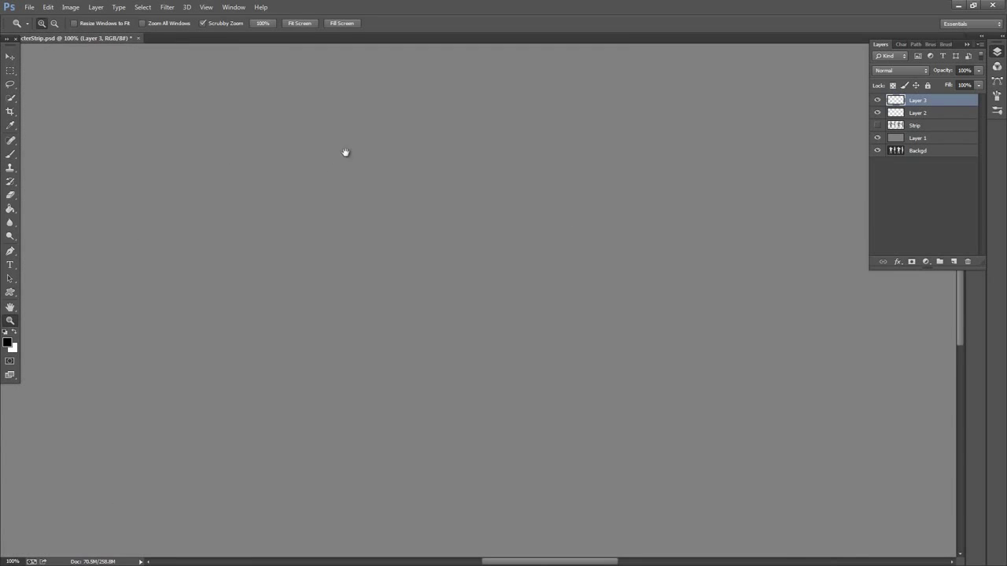
{"action": "left_click_drag", "start_coordinate": [344, 151], "coordinate": [600, 285]}
{"action": "left_click_drag", "start_coordinate": [525, 93], "coordinate": [702, 247]}
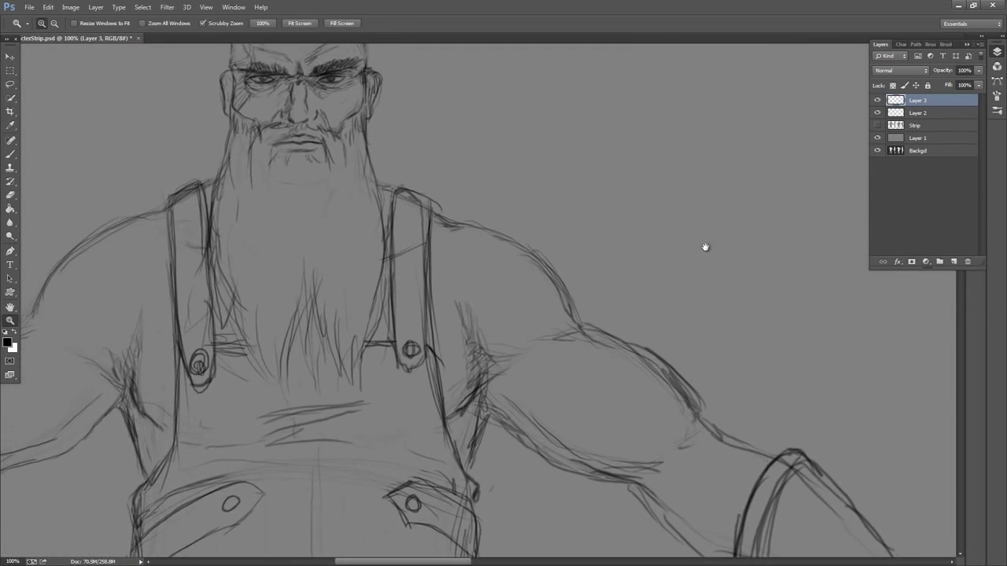
{"action": "left_click_drag", "start_coordinate": [549, 170], "coordinate": [647, 168]}
{"action": "left_click_drag", "start_coordinate": [584, 182], "coordinate": [521, 180]}
{"action": "left_click_drag", "start_coordinate": [631, 165], "coordinate": [590, 153]}
{"action": "left_click_drag", "start_coordinate": [630, 183], "coordinate": [576, 204]}
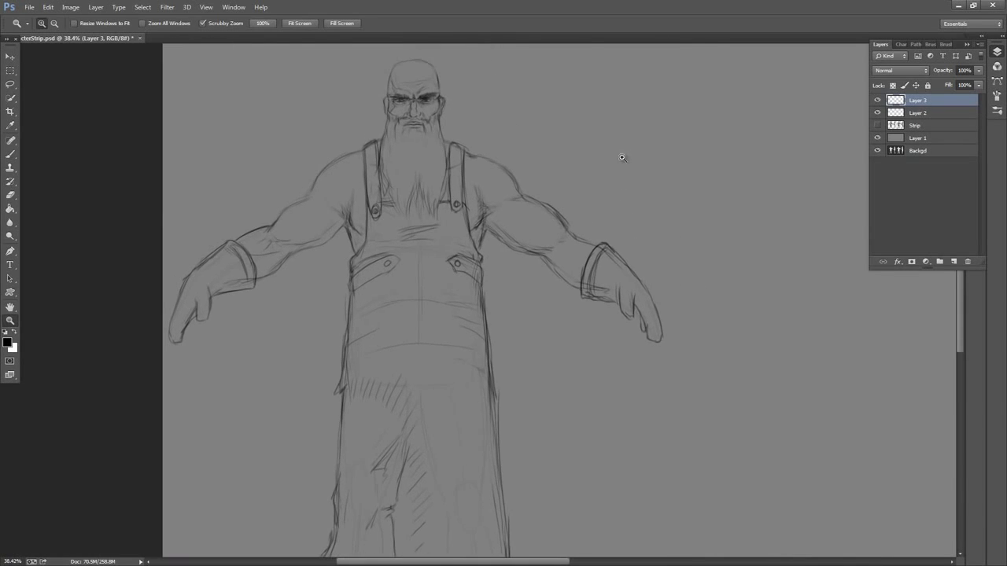
{"action": "left_click_drag", "start_coordinate": [631, 187], "coordinate": [604, 186]}
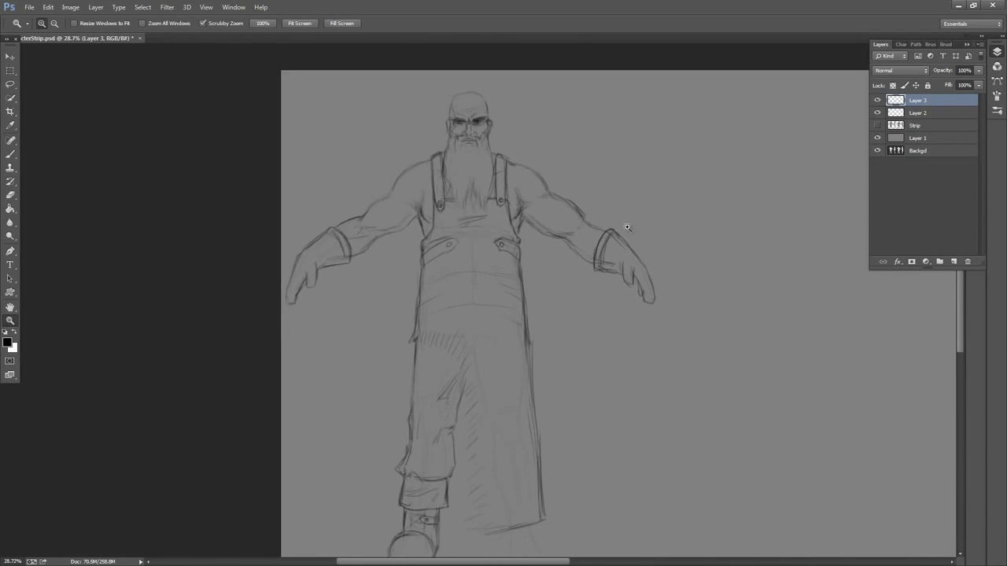
{"action": "left_click_drag", "start_coordinate": [620, 235], "coordinate": [586, 186]}
{"action": "left_click_drag", "start_coordinate": [650, 164], "coordinate": [653, 138]}
{"action": "left_click_drag", "start_coordinate": [574, 128], "coordinate": [592, 209]}
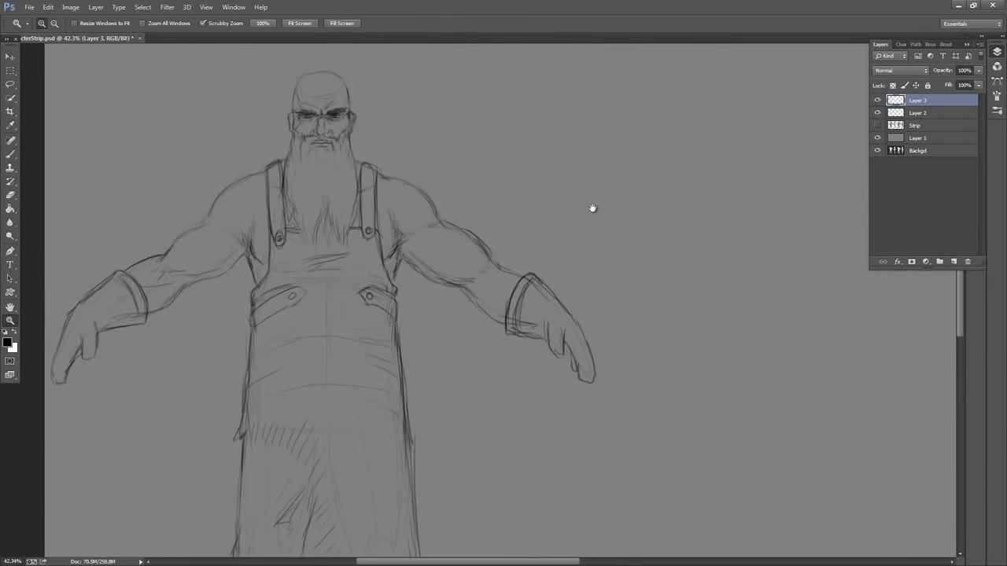
{"action": "left_click_drag", "start_coordinate": [552, 153], "coordinate": [527, 157]}
{"action": "left_click_drag", "start_coordinate": [551, 163], "coordinate": [572, 166]}
{"action": "mouse_move", "coordinate": [581, 153]}
{"action": "left_mouse_down"}
{"action": "mouse_move", "coordinate": [587, 142]}
{"action": "mouse_move", "coordinate": [559, 114]}
{"action": "mouse_move", "coordinate": [598, 143]}
{"action": "mouse_move", "coordinate": [571, 145]}
{"action": "left_mouse_up"}
{"action": "left_click", "coordinate": [12, 113]}
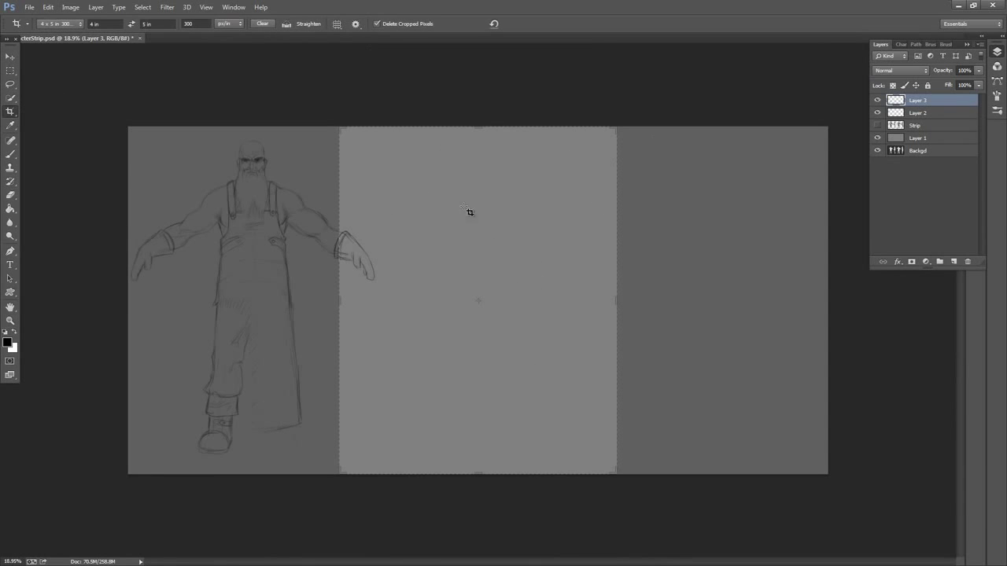
{"action": "mouse_move", "coordinate": [522, 254]}
{"action": "left_mouse_down"}
{"action": "mouse_move", "coordinate": [484, 256]}
{"action": "mouse_move", "coordinate": [473, 361]}
{"action": "left_mouse_up"}
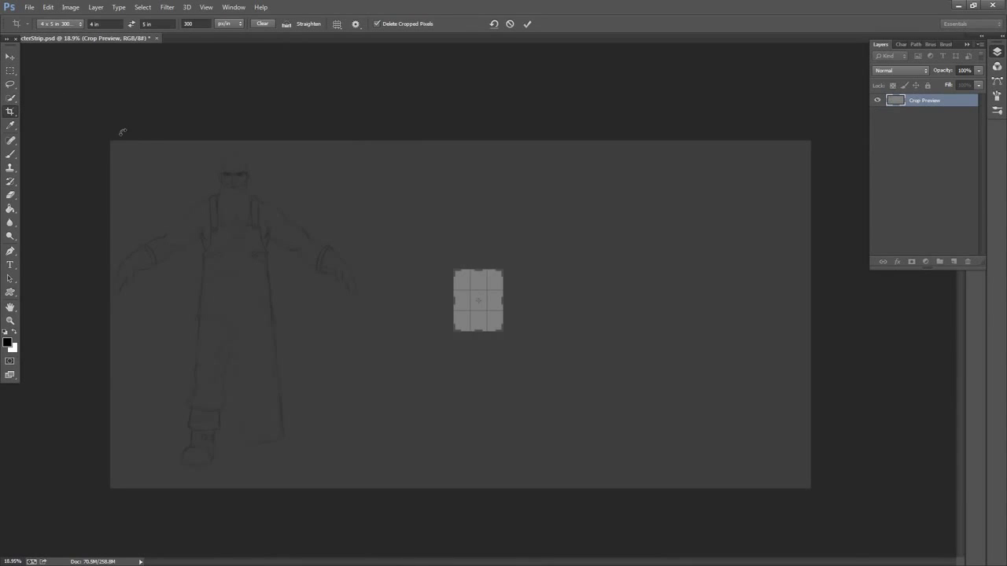
{"action": "left_click_drag", "start_coordinate": [89, 132], "coordinate": [234, 305]}
{"action": "left_click", "coordinate": [510, 25]}
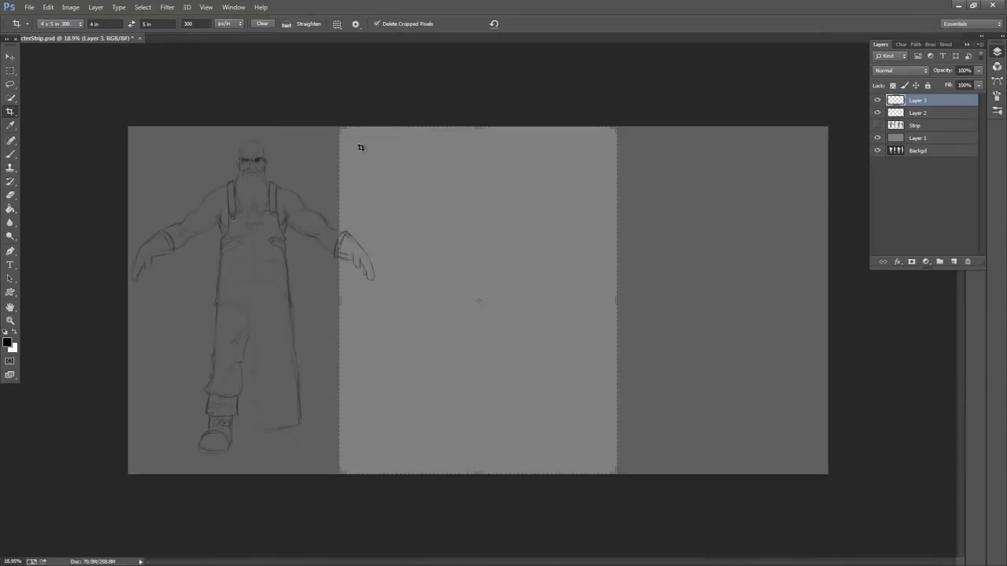
Switch the crop preset to W x H x Resolution and clear its width and height values
{"action": "left_click", "coordinate": [79, 25]}
{"action": "left_click", "coordinate": [92, 43]}
{"action": "left_click", "coordinate": [100, 25]}
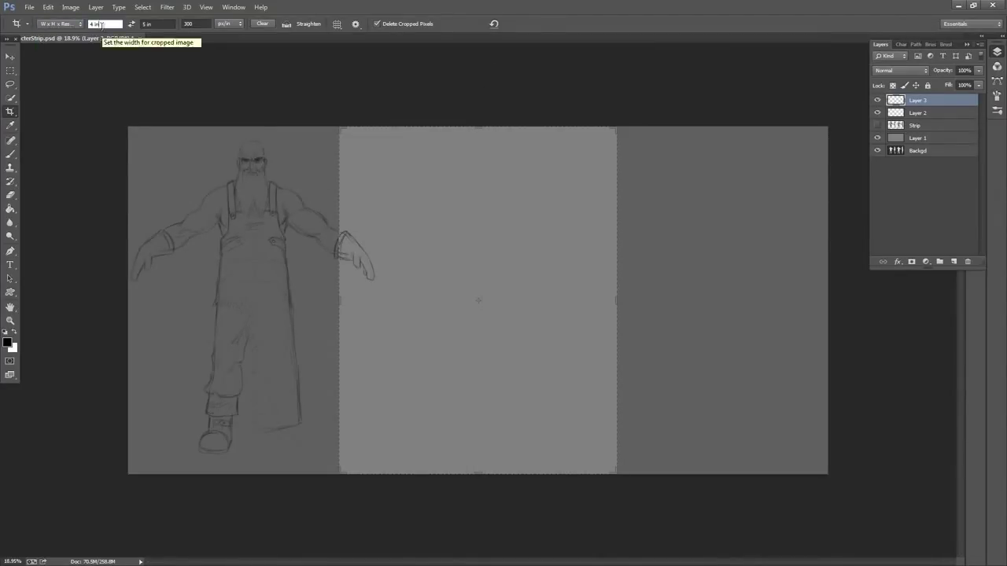
{"action": "key", "text": "BackSpace"}
{"action": "left_click", "coordinate": [154, 25]}
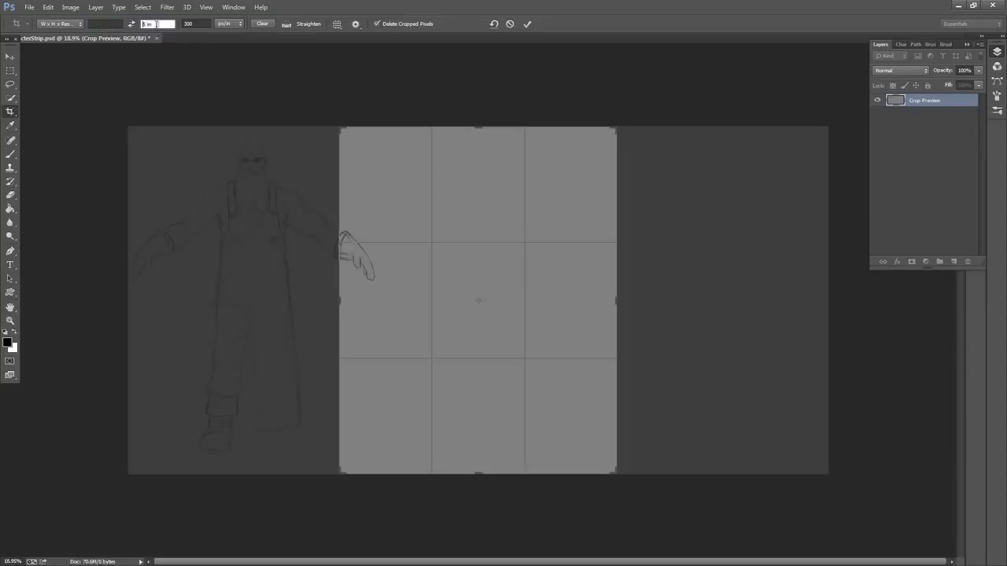
{"action": "key", "text": "Delete"}
{"action": "key", "text": "Delete"}
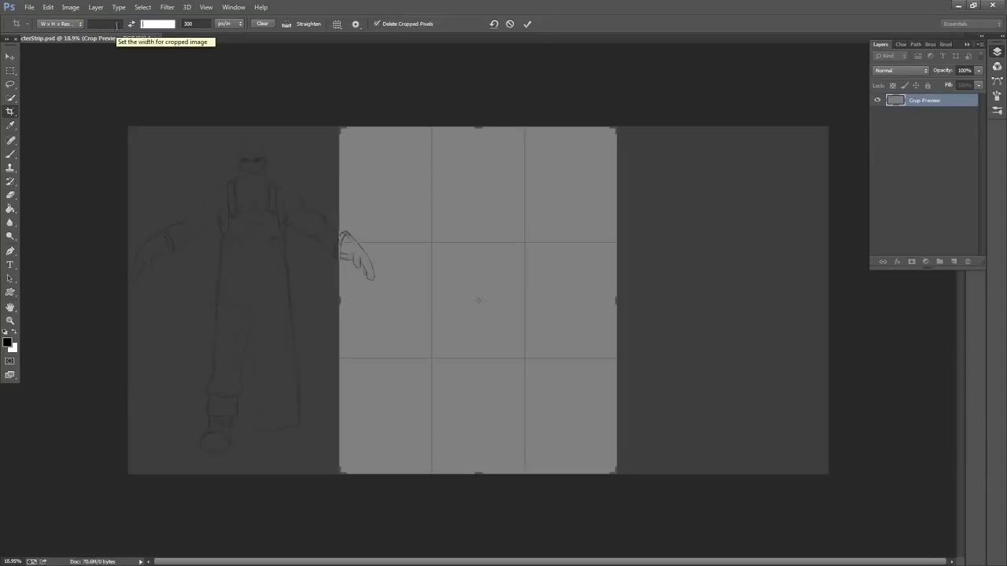
Crop the canvas to a portrait frame fitted closely around the bearded figure
{"action": "mouse_move", "coordinate": [494, 206]}
{"action": "left_mouse_down"}
{"action": "mouse_move", "coordinate": [499, 218]}
{"action": "mouse_move", "coordinate": [490, 214]}
{"action": "mouse_move", "coordinate": [619, 212]}
{"action": "mouse_move", "coordinate": [645, 198]}
{"action": "mouse_move", "coordinate": [480, 201]}
{"action": "mouse_move", "coordinate": [524, 209]}
{"action": "left_mouse_up"}
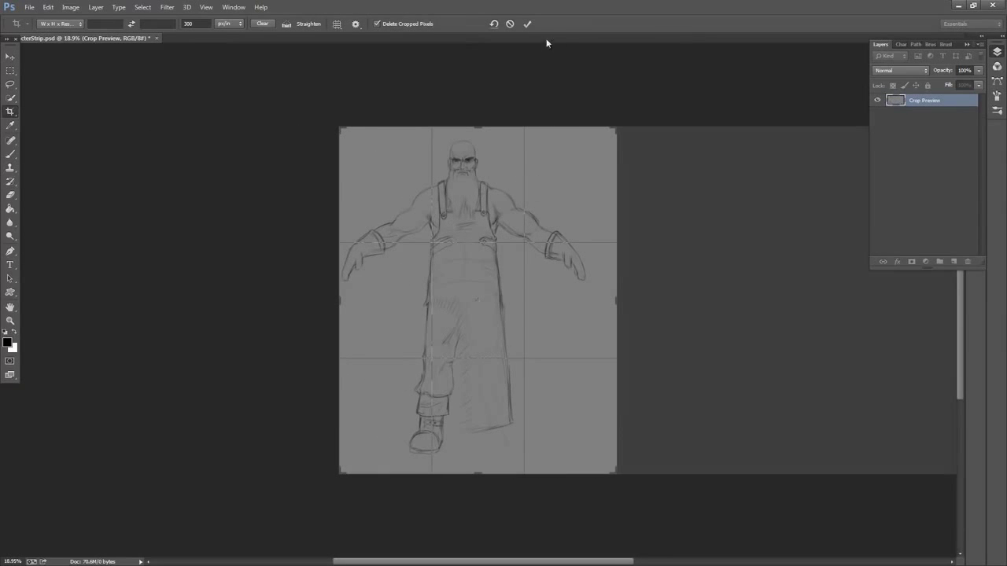
{"action": "left_click_drag", "start_coordinate": [612, 301], "coordinate": [603, 292]}
{"action": "left_click", "coordinate": [530, 25]}
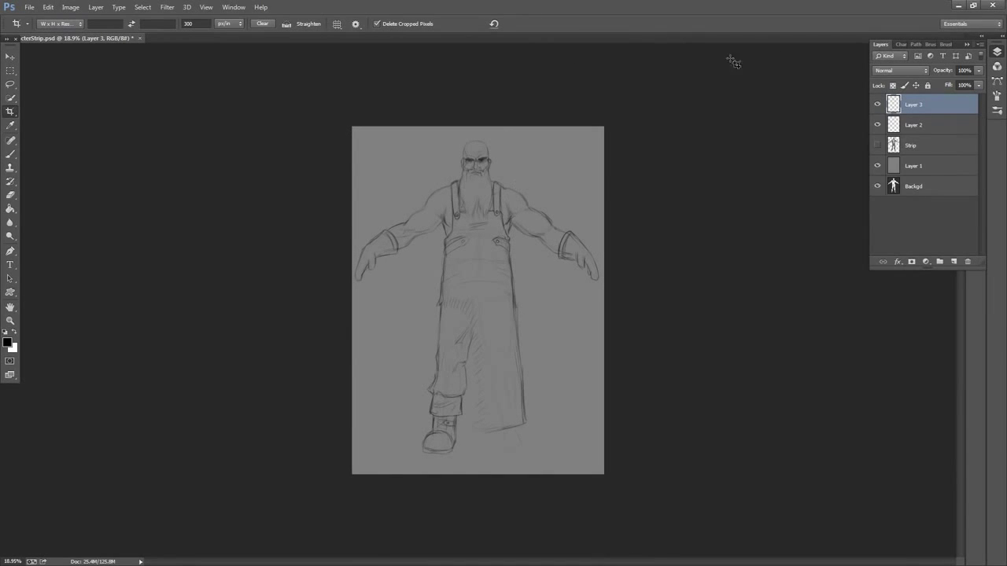
Erase the lower end of the long apron and sketch a shorter slanted hem across the shin
{"action": "left_click", "coordinate": [13, 322]}
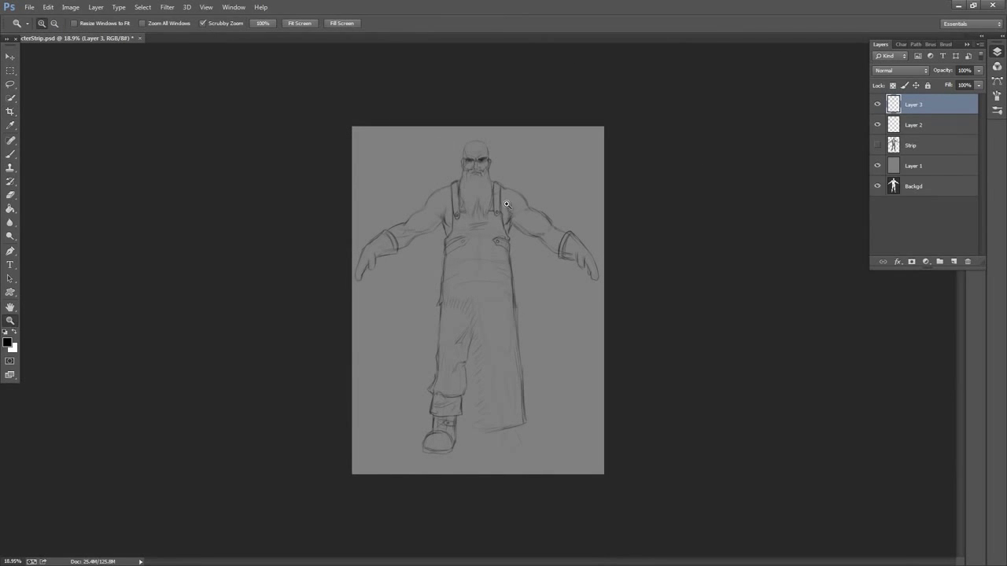
{"action": "left_click_drag", "start_coordinate": [507, 204], "coordinate": [502, 154]}
{"action": "left_click_drag", "start_coordinate": [531, 461], "coordinate": [564, 89]}
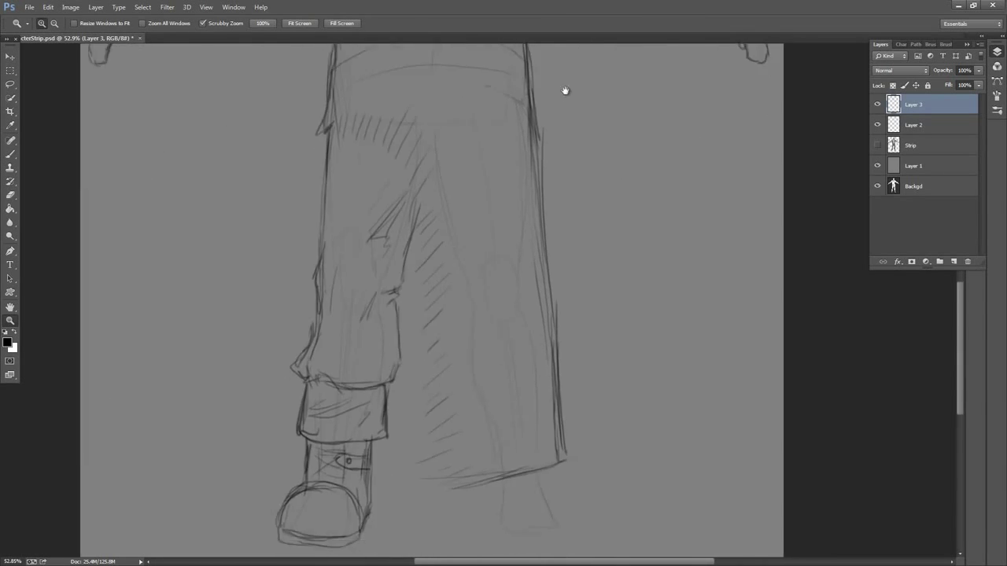
{"action": "left_click_drag", "start_coordinate": [579, 211], "coordinate": [573, 119]}
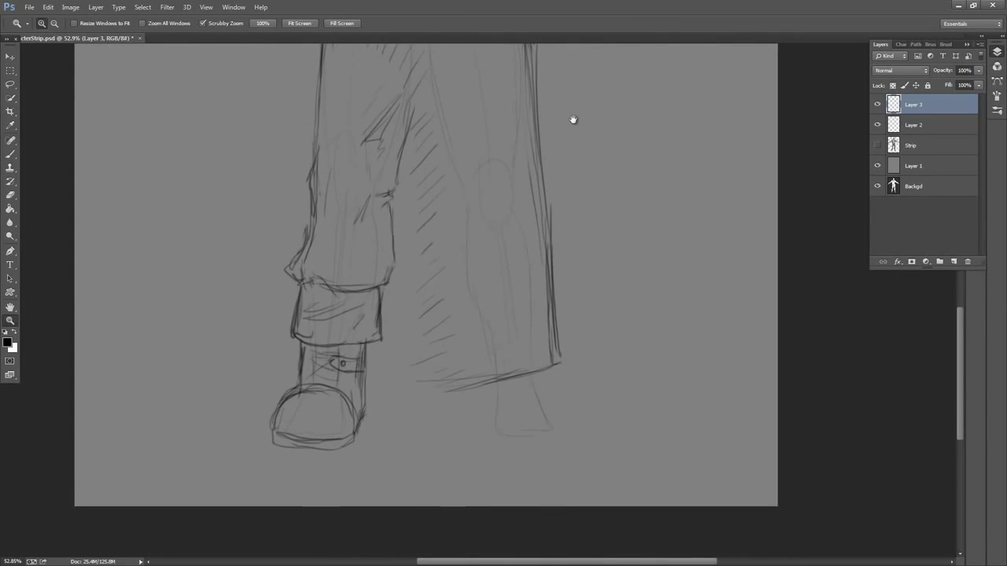
{"action": "left_click", "coordinate": [10, 154]}
{"action": "mouse_move", "coordinate": [603, 177]}
{"action": "left_mouse_down"}
{"action": "mouse_move", "coordinate": [585, 317]}
{"action": "mouse_move", "coordinate": [607, 136]}
{"action": "left_mouse_up"}
{"action": "key", "text": "e"}
{"action": "mouse_move", "coordinate": [578, 334]}
{"action": "left_mouse_down"}
{"action": "mouse_move", "coordinate": [432, 350]}
{"action": "mouse_move", "coordinate": [445, 297]}
{"action": "mouse_move", "coordinate": [440, 253]}
{"action": "left_mouse_up"}
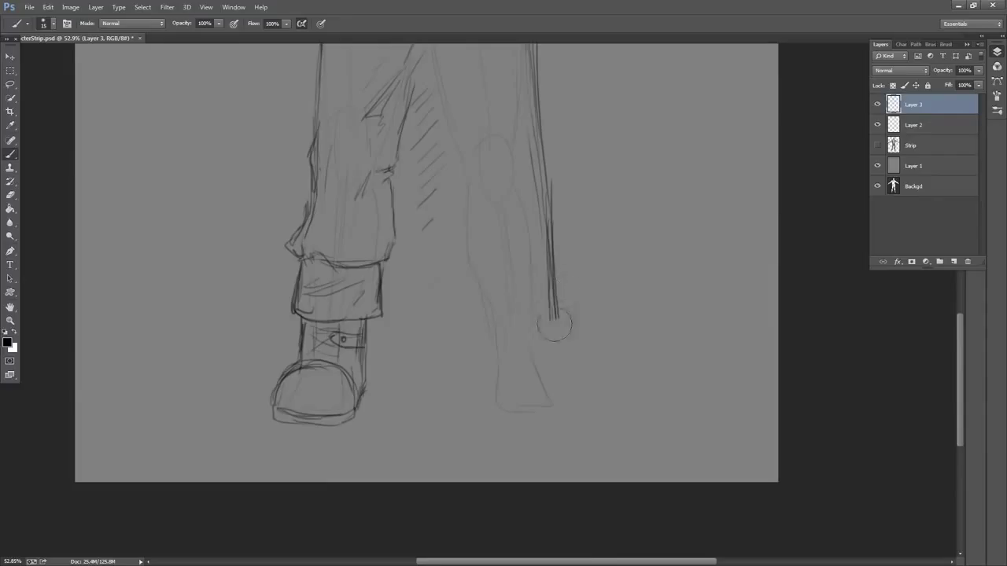
{"action": "key", "text": "ctrl+alt+z"}
{"action": "key", "text": "ctrl+alt+z"}
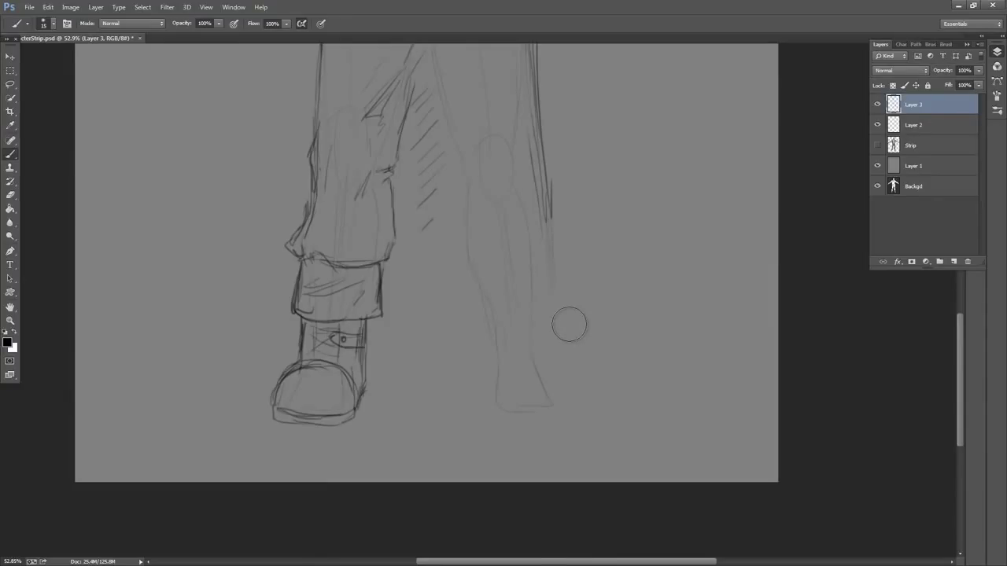
{"action": "mouse_move", "coordinate": [552, 220]}
{"action": "left_mouse_down"}
{"action": "mouse_move", "coordinate": [553, 243]}
{"action": "mouse_move", "coordinate": [466, 268]}
{"action": "mouse_move", "coordinate": [428, 266]}
{"action": "left_mouse_up"}
Darken the upper contours of both arms with extra brush strokes along the biceps
{"action": "mouse_move", "coordinate": [626, 159]}
{"action": "left_mouse_down"}
{"action": "mouse_move", "coordinate": [623, 304]}
{"action": "mouse_move", "coordinate": [599, 293]}
{"action": "mouse_move", "coordinate": [597, 316]}
{"action": "left_mouse_up"}
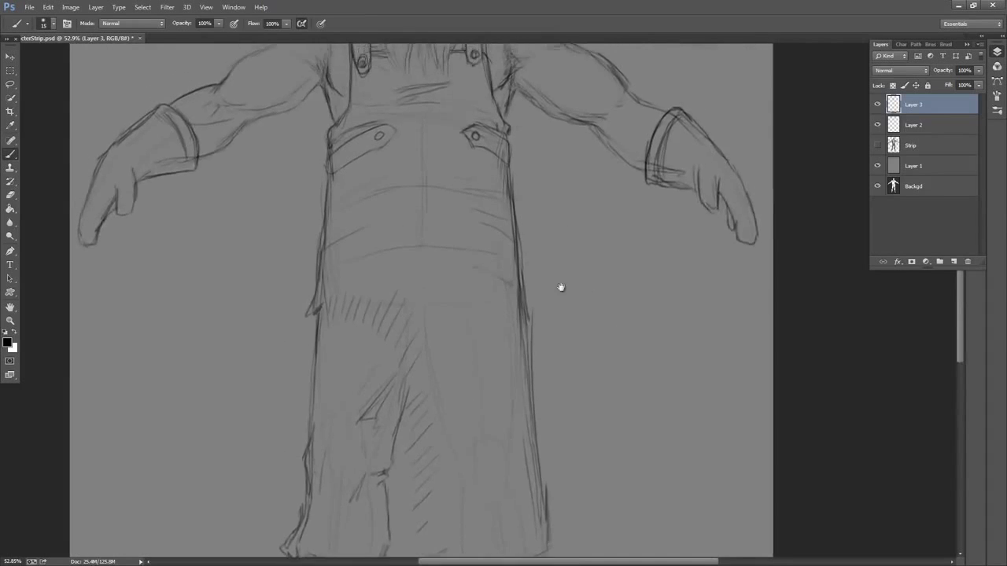
{"action": "scroll", "coordinate": [561, 287], "scroll_direction": "up", "scroll_amount": 2}
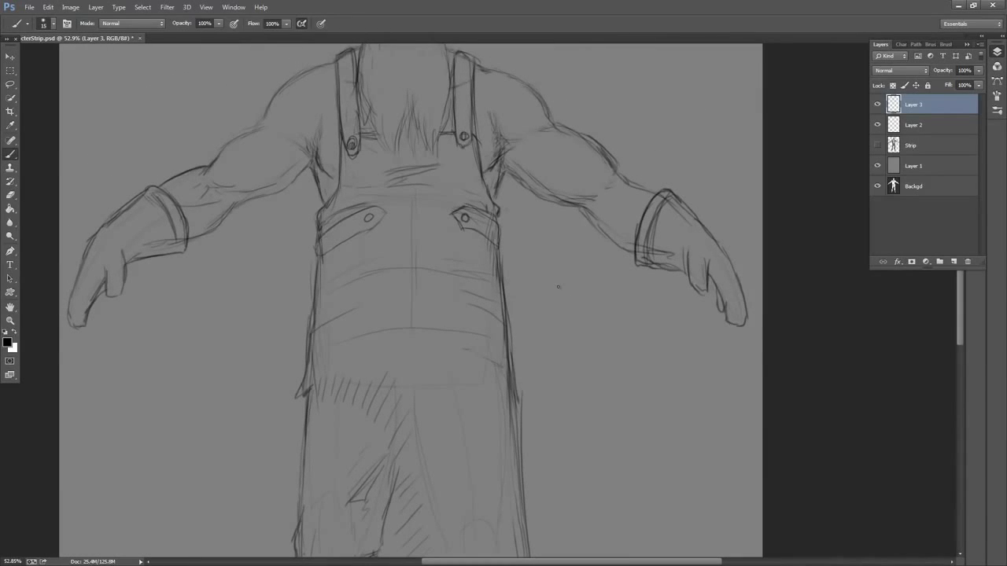
{"action": "left_click_drag", "start_coordinate": [583, 197], "coordinate": [598, 253]}
{"action": "left_click_drag", "start_coordinate": [553, 191], "coordinate": [562, 198]}
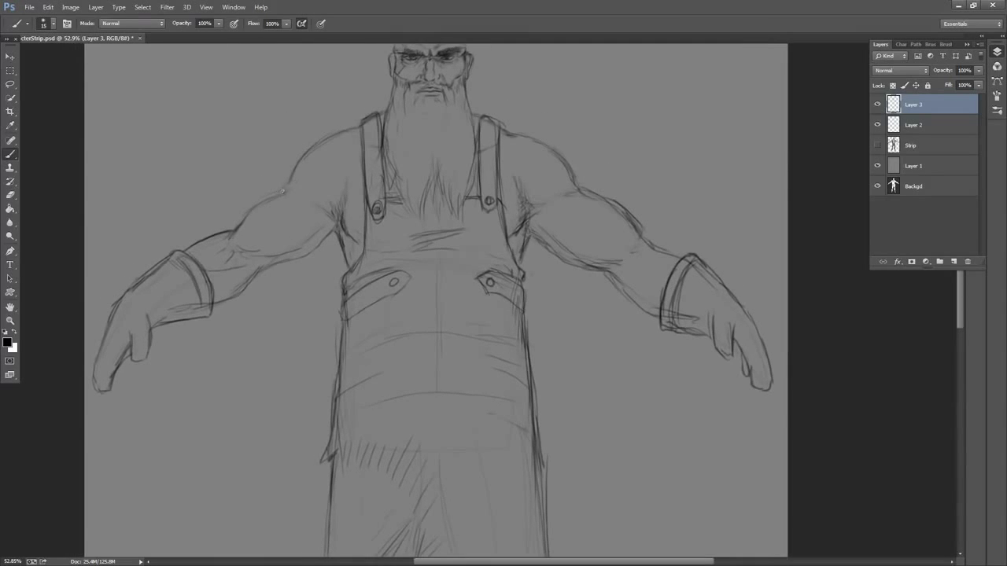
{"action": "left_click_drag", "start_coordinate": [277, 192], "coordinate": [235, 230]}
{"action": "left_click_drag", "start_coordinate": [236, 229], "coordinate": [270, 197]}
{"action": "left_click_drag", "start_coordinate": [676, 196], "coordinate": [678, 277]}
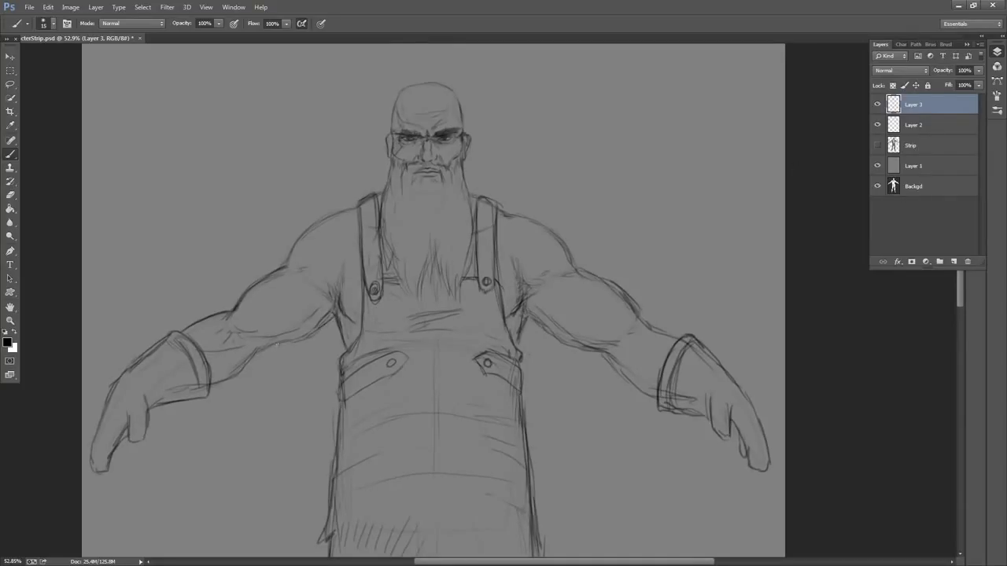
{"action": "left_click_drag", "start_coordinate": [668, 189], "coordinate": [673, 191]}
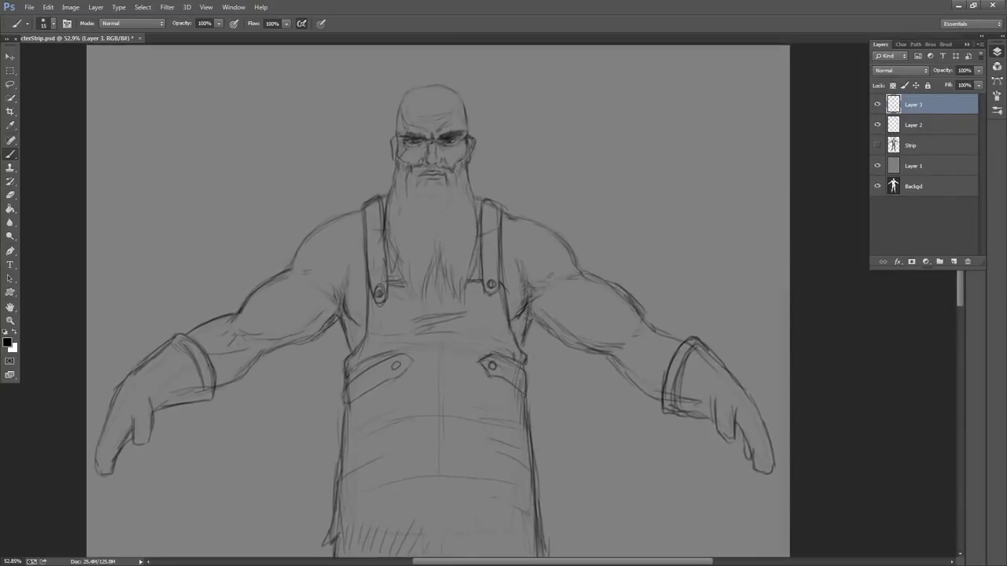
{"action": "mouse_move", "coordinate": [574, 273]}
{"action": "left_mouse_down"}
{"action": "mouse_move", "coordinate": [608, 284]}
{"action": "mouse_move", "coordinate": [641, 319]}
{"action": "left_mouse_up"}
Strengthen the beard's edge below the ear and try out a curved mark on the bald scalp
{"action": "left_click_drag", "start_coordinate": [628, 206], "coordinate": [633, 224]}
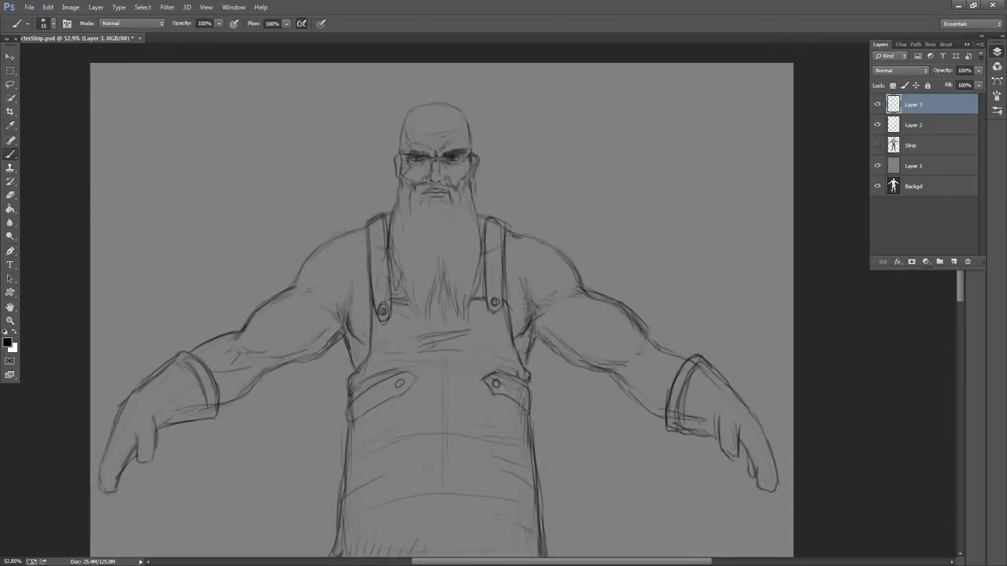
{"action": "left_click_drag", "start_coordinate": [473, 181], "coordinate": [477, 272]}
{"action": "left_click_drag", "start_coordinate": [458, 139], "coordinate": [468, 149]}
{"action": "key", "text": "ctrl+alt+z"}
{"action": "key", "text": "ctrl+alt+z"}
{"action": "key", "text": "ctrl+alt+z"}
{"action": "key", "text": "ctrl+alt+z"}
Sketch a rectangular panel around the beard's tip on the apron bib and add loose hair strands to the beard
{"action": "left_click_drag", "start_coordinate": [415, 297], "coordinate": [422, 315]}
{"action": "left_click_drag", "start_coordinate": [416, 317], "coordinate": [462, 317]}
{"action": "mouse_move", "coordinate": [458, 296]}
{"action": "left_mouse_down"}
{"action": "mouse_move", "coordinate": [456, 334]}
{"action": "mouse_move", "coordinate": [470, 344]}
{"action": "left_mouse_up"}
{"action": "left_click_drag", "start_coordinate": [470, 345], "coordinate": [460, 346]}
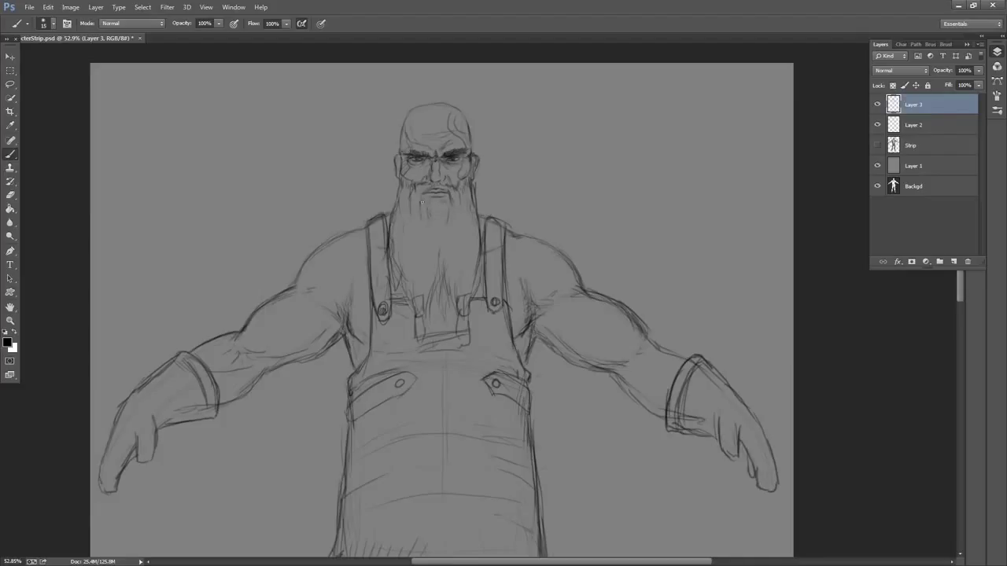
{"action": "left_click_drag", "start_coordinate": [453, 209], "coordinate": [456, 232]}
{"action": "left_click_drag", "start_coordinate": [390, 237], "coordinate": [395, 276]}
Draw linked spiral tattoos running from the shoulder down the upper arm on the canvas's left side
{"action": "left_click_drag", "start_coordinate": [582, 245], "coordinate": [583, 189]}
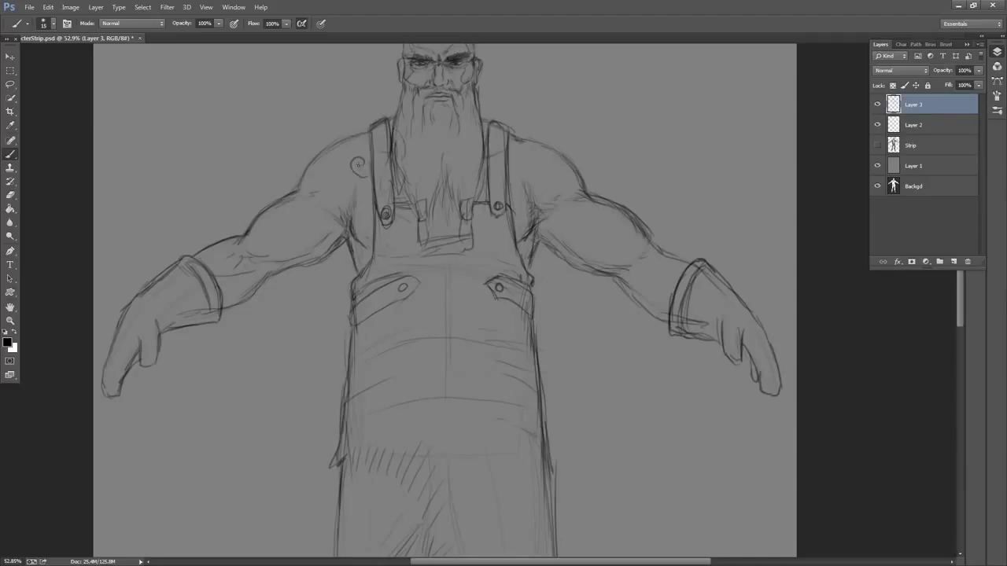
{"action": "mouse_move", "coordinate": [312, 207]}
{"action": "left_mouse_down"}
{"action": "mouse_move", "coordinate": [310, 183]}
{"action": "mouse_move", "coordinate": [327, 174]}
{"action": "mouse_move", "coordinate": [263, 242]}
{"action": "mouse_move", "coordinate": [262, 230]}
{"action": "left_mouse_up"}
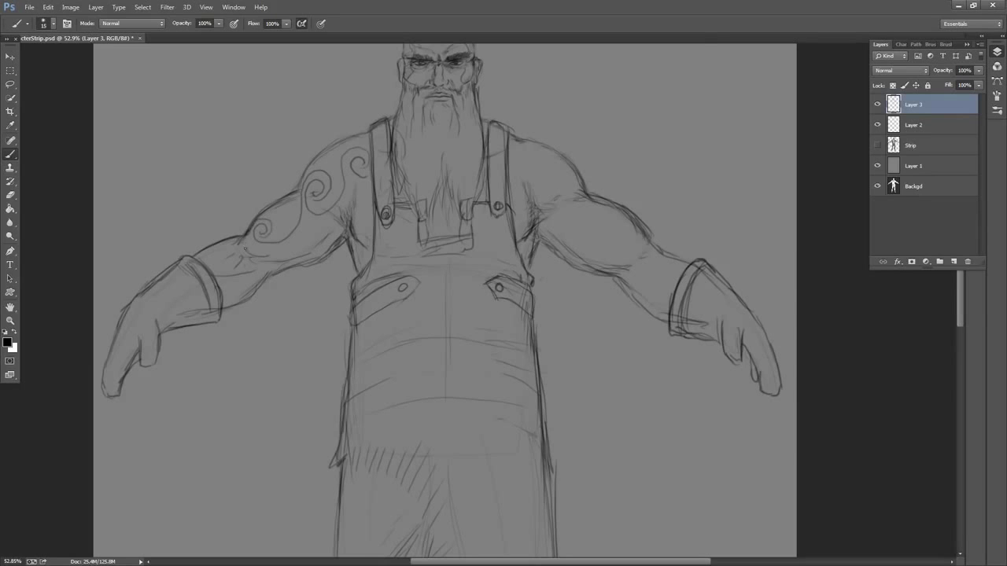
{"action": "left_click_drag", "start_coordinate": [212, 257], "coordinate": [234, 263]}
{"action": "left_click_drag", "start_coordinate": [626, 169], "coordinate": [605, 281]}
{"action": "mouse_move", "coordinate": [606, 375]}
{"action": "left_mouse_down"}
{"action": "mouse_move", "coordinate": [600, 202]}
{"action": "mouse_move", "coordinate": [612, 77]}
{"action": "mouse_move", "coordinate": [612, 106]}
{"action": "left_mouse_up"}
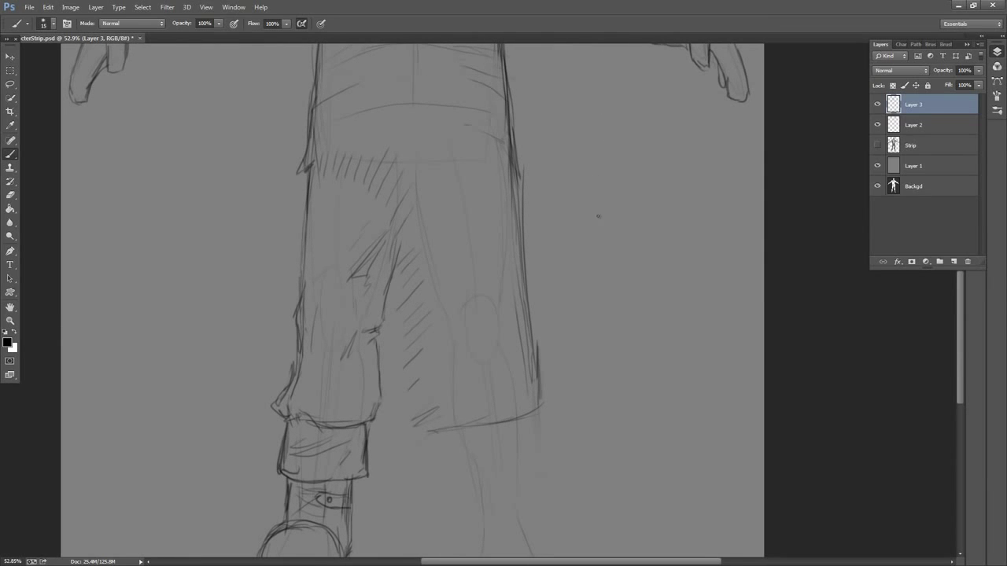
Examine the whole character sketch in full-screen view, from the head and tattooed arm down to the boots
{"action": "right_click", "coordinate": [611, 186]}
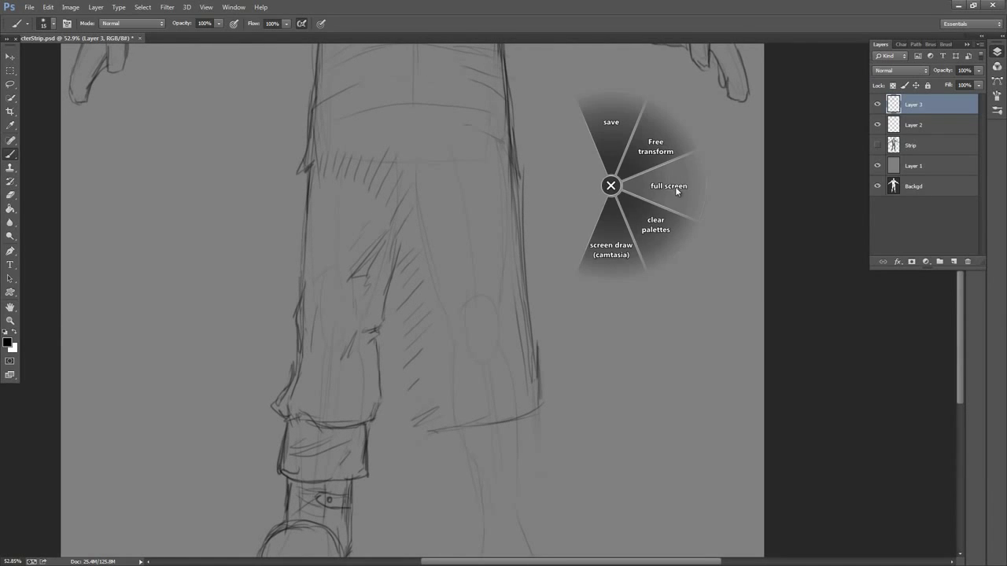
{"action": "left_click", "coordinate": [676, 187]}
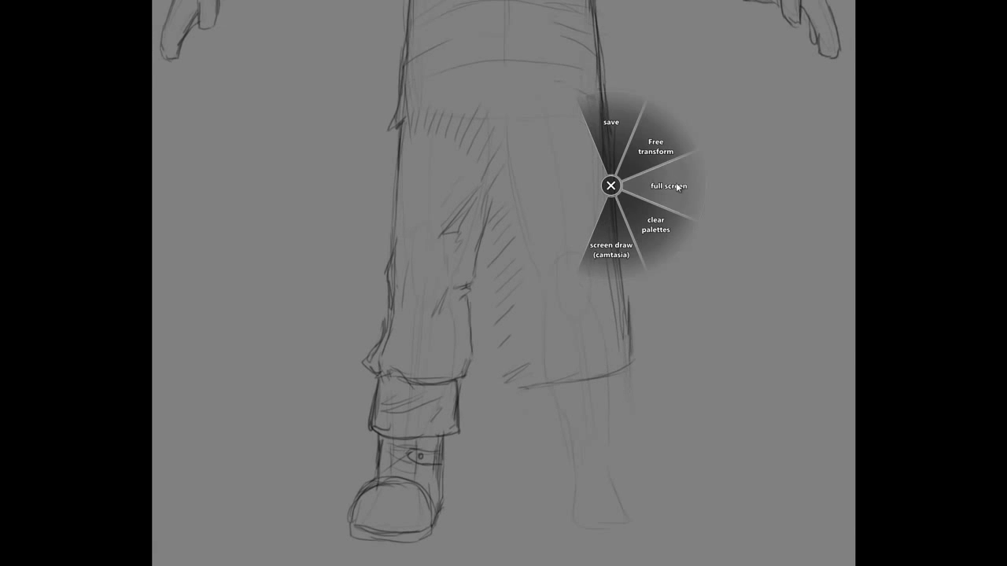
{"action": "left_click", "coordinate": [701, 108]}
{"action": "left_click_drag", "start_coordinate": [700, 107], "coordinate": [629, 230]}
{"action": "mouse_move", "coordinate": [635, 180]}
{"action": "left_mouse_down", "text": "ctrl"}
{"action": "mouse_move", "coordinate": [654, 171]}
{"action": "mouse_move", "coordinate": [584, 198]}
{"action": "mouse_move", "coordinate": [613, 193]}
{"action": "mouse_move", "coordinate": [630, 156]}
{"action": "mouse_move", "coordinate": [609, 249]}
{"action": "mouse_move", "coordinate": [614, 287]}
{"action": "mouse_move", "coordinate": [607, 248]}
{"action": "left_mouse_up", "text": "ctrl"}
{"action": "mouse_move", "coordinate": [674, 191]}
{"action": "left_mouse_down"}
{"action": "mouse_move", "coordinate": [672, 174]}
{"action": "mouse_move", "coordinate": [630, 183]}
{"action": "mouse_move", "coordinate": [627, 196]}
{"action": "left_mouse_up"}
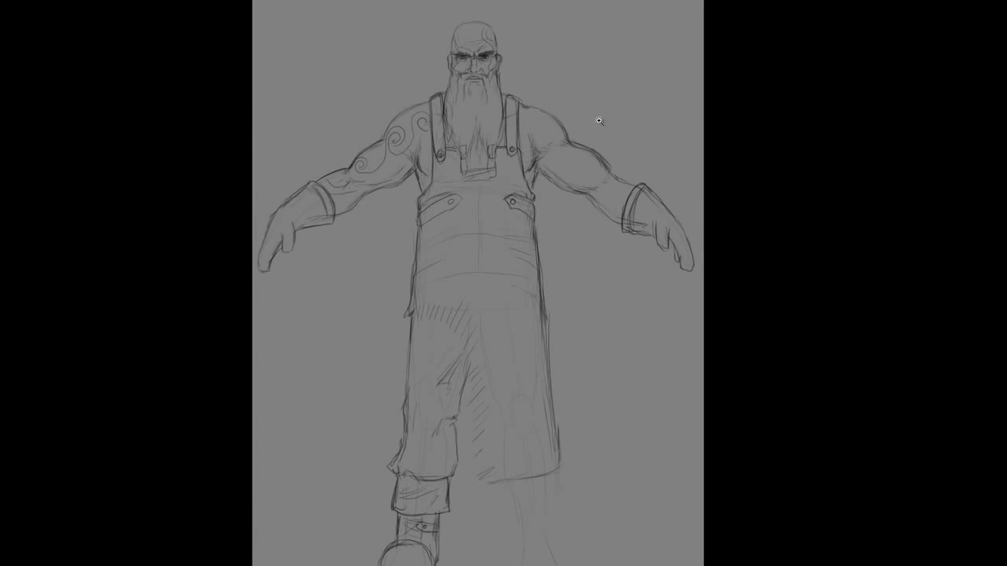
{"action": "left_click_drag", "start_coordinate": [579, 149], "coordinate": [607, 135], "text": "ctrl"}
{"action": "left_click_drag", "start_coordinate": [575, 188], "coordinate": [569, 248]}
{"action": "left_click_drag", "start_coordinate": [581, 147], "coordinate": [608, 187]}
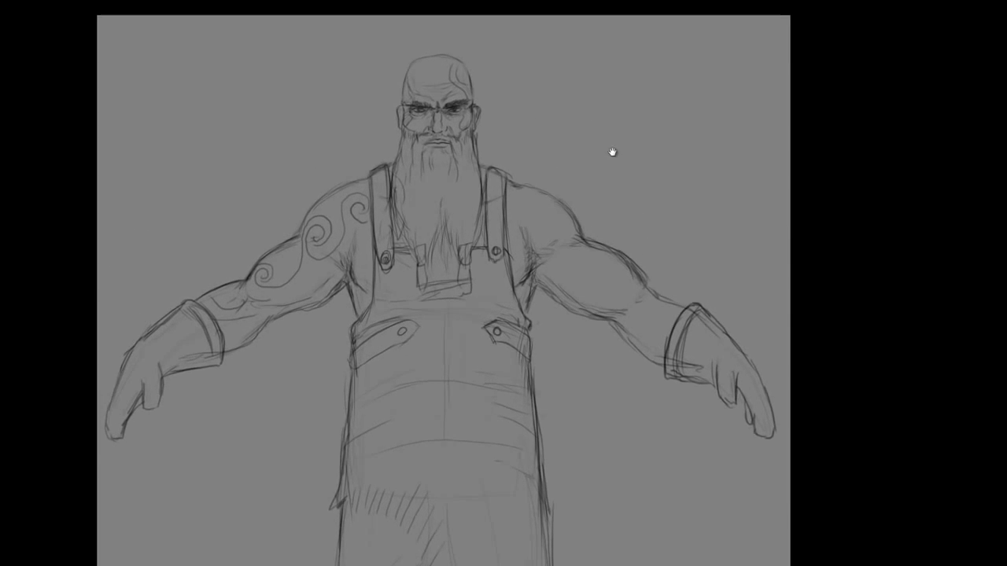
{"action": "left_click_drag", "start_coordinate": [612, 151], "coordinate": [618, 58]}
{"action": "left_click_drag", "start_coordinate": [721, 50], "coordinate": [706, 162]}
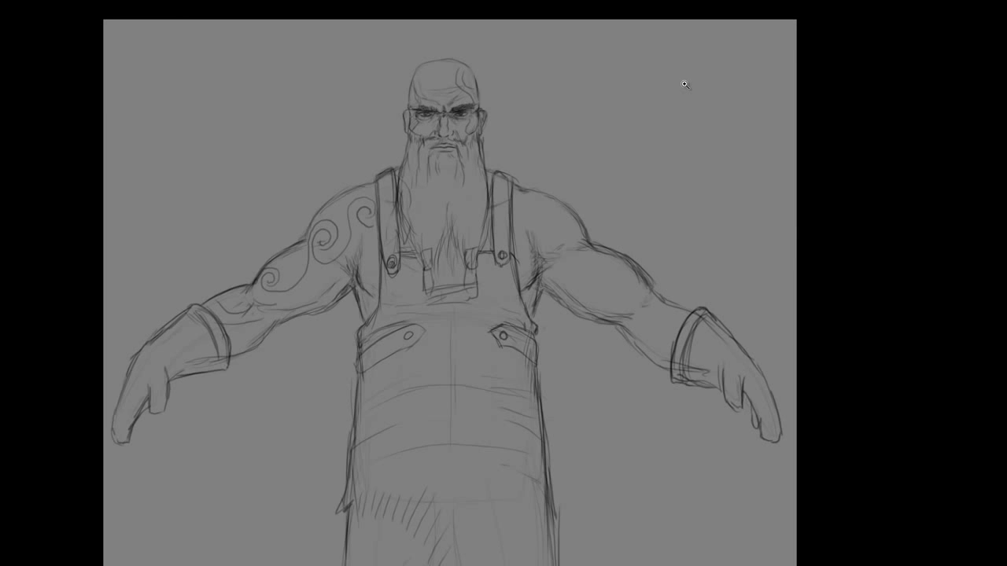
{"action": "left_click_drag", "start_coordinate": [639, 137], "coordinate": [648, 121]}
{"action": "left_click_drag", "start_coordinate": [635, 204], "coordinate": [654, 3]}
{"action": "left_click_drag", "start_coordinate": [531, 304], "coordinate": [539, 140]}
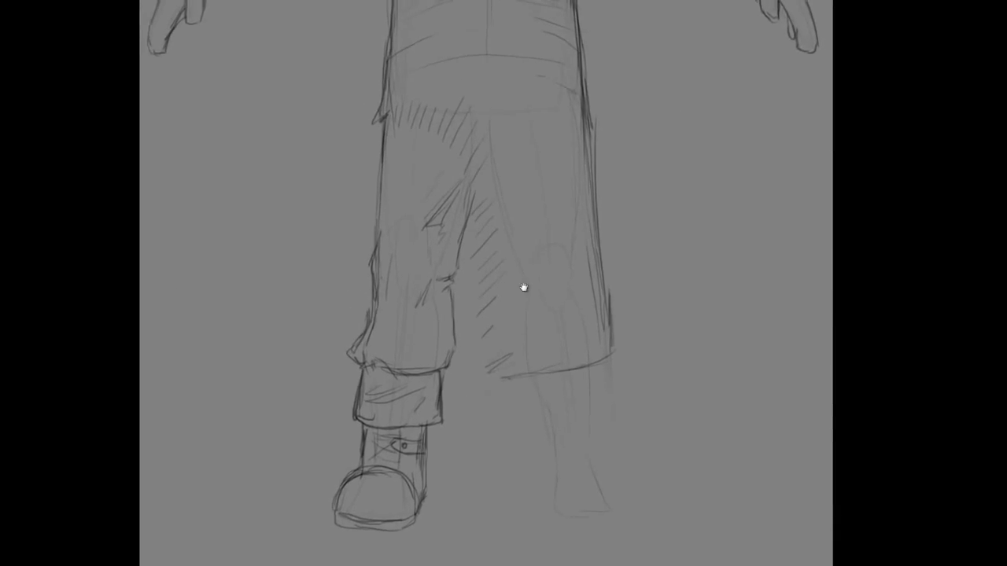
{"action": "left_click_drag", "start_coordinate": [524, 288], "coordinate": [511, 427]}
{"action": "left_click_drag", "start_coordinate": [535, 125], "coordinate": [544, 324]}
{"action": "left_click_drag", "start_coordinate": [653, 93], "coordinate": [641, 148]}
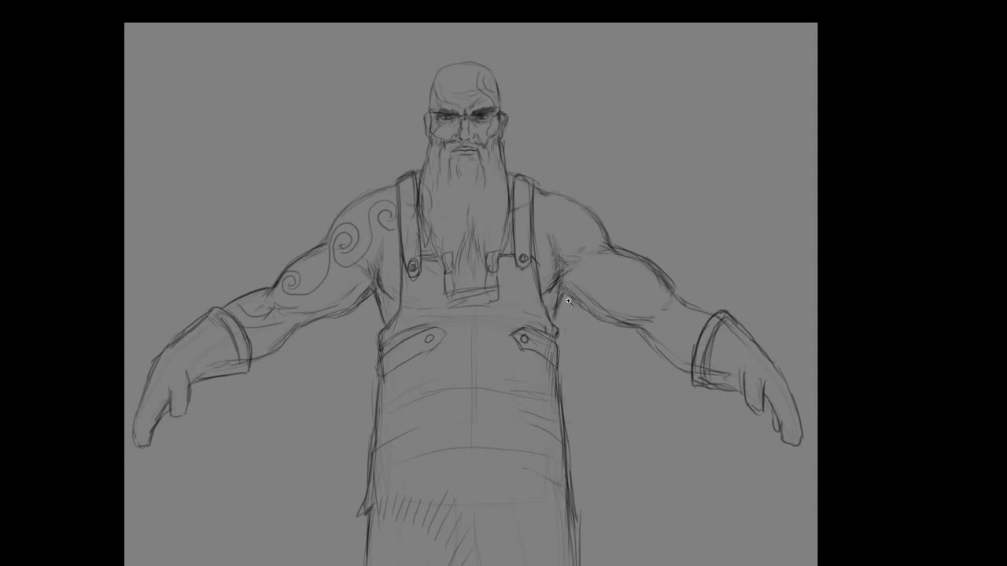
{"action": "left_click_drag", "start_coordinate": [595, 277], "coordinate": [619, 180]}
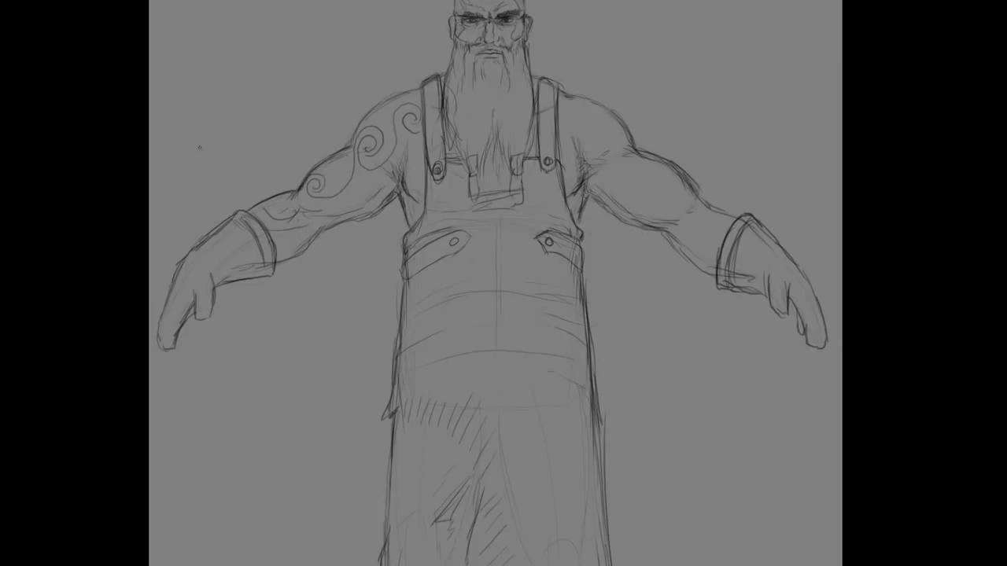
{"action": "right_click", "coordinate": [527, 192]}
{"action": "left_click", "coordinate": [579, 194]}
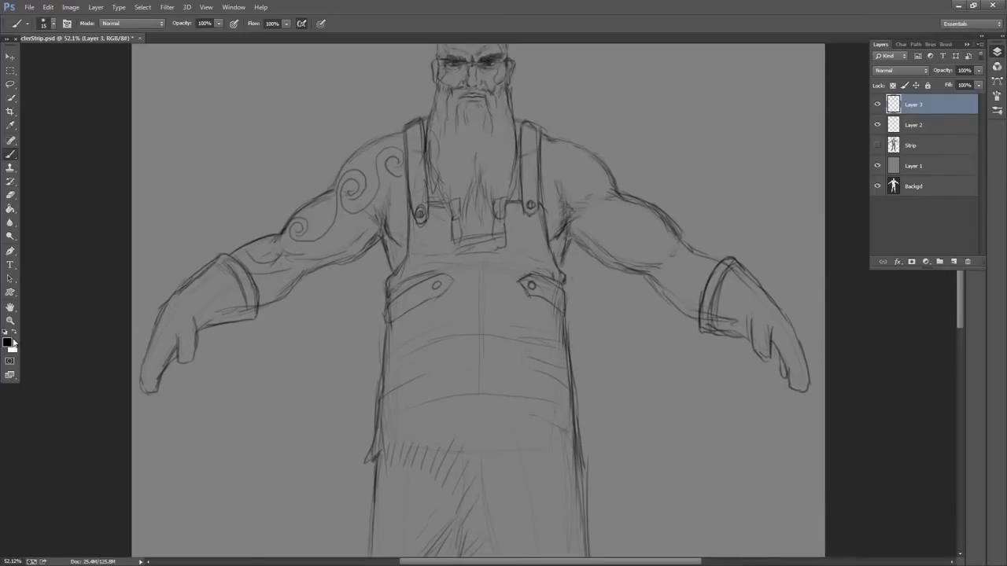
Set the foreground colour to pure red and add a new layer above the sketch layers
{"action": "left_click", "coordinate": [8, 342]}
{"action": "left_click", "coordinate": [605, 94]}
{"action": "left_click", "coordinate": [714, 85]}
{"action": "left_click", "coordinate": [954, 261]}
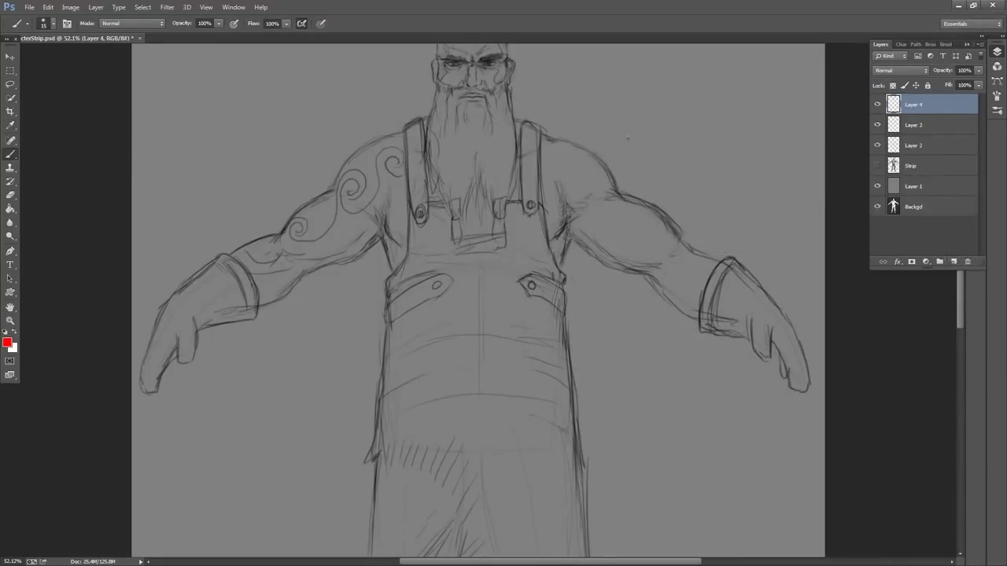
Trace the body in red over the head, jaw, shoulders and the tattooed arm's upper and lower contours
{"action": "left_click_drag", "start_coordinate": [642, 148], "coordinate": [626, 227]}
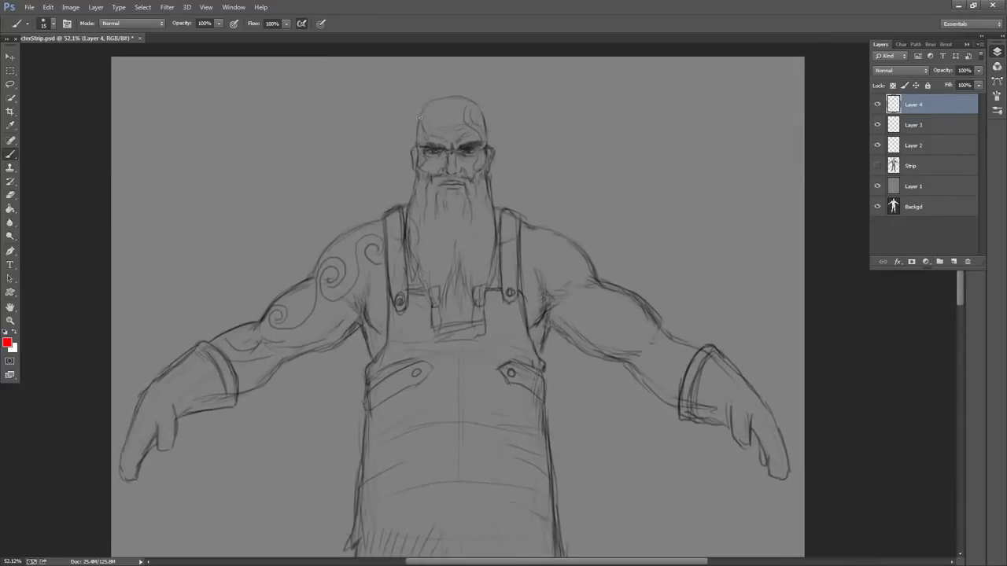
{"action": "left_click_drag", "start_coordinate": [417, 180], "coordinate": [418, 189]}
{"action": "left_click_drag", "start_coordinate": [615, 260], "coordinate": [626, 124]}
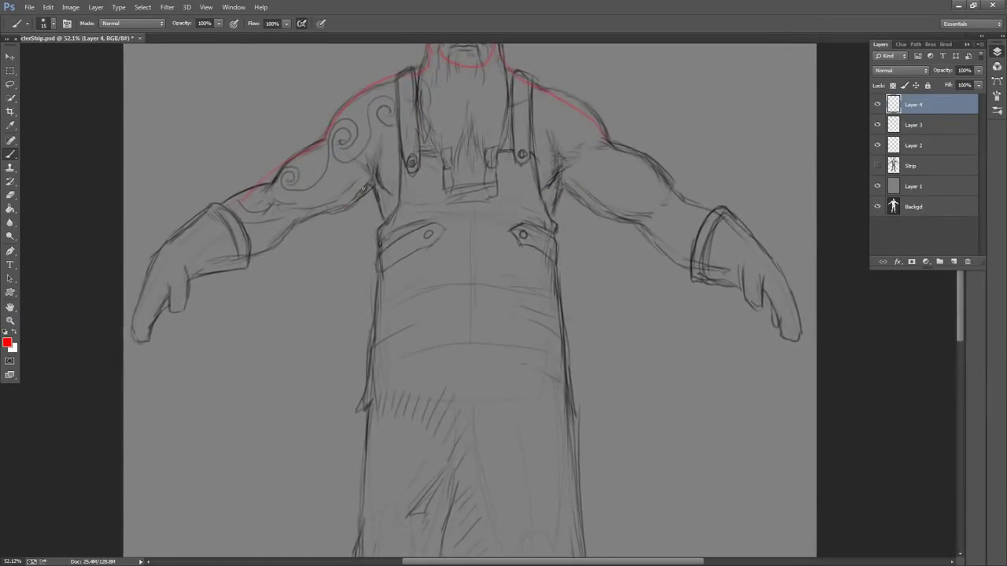
{"action": "left_click_drag", "start_coordinate": [271, 251], "coordinate": [367, 186]}
Trace the torso's side opposite the tattooed arm, the bare leg and foot, and the booted leg's inner contour in red
{"action": "left_click_drag", "start_coordinate": [588, 320], "coordinate": [586, 132]}
{"action": "left_click_drag", "start_coordinate": [544, 123], "coordinate": [574, 422]}
{"action": "left_click_drag", "start_coordinate": [611, 344], "coordinate": [595, 164]}
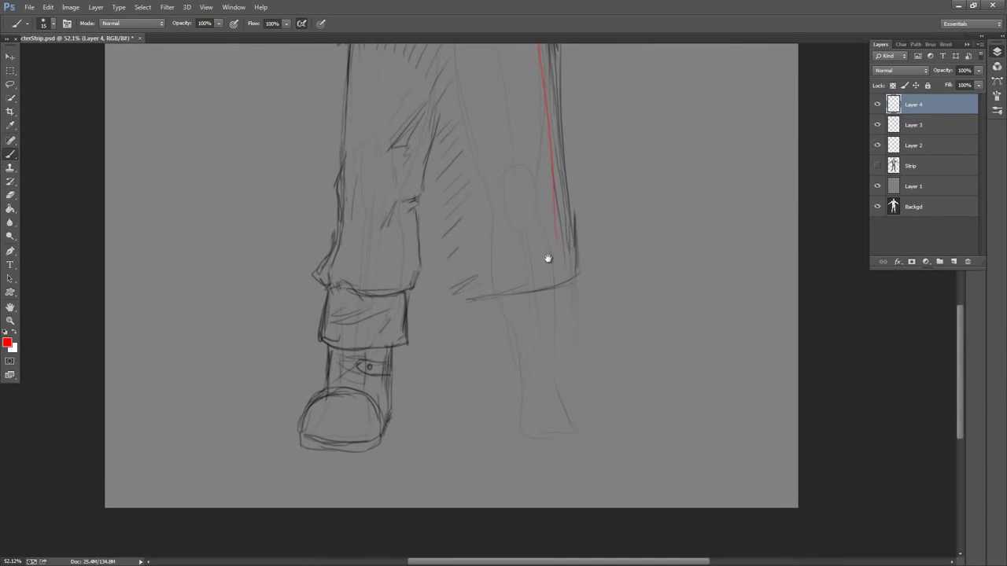
{"action": "mouse_move", "coordinate": [554, 254]}
{"action": "left_mouse_down"}
{"action": "mouse_move", "coordinate": [556, 367]}
{"action": "mouse_move", "coordinate": [528, 445]}
{"action": "mouse_move", "coordinate": [471, 116]}
{"action": "mouse_move", "coordinate": [545, 319]}
{"action": "left_mouse_up"}
{"action": "mouse_move", "coordinate": [492, 311]}
{"action": "left_mouse_down"}
{"action": "mouse_move", "coordinate": [477, 259]}
{"action": "mouse_move", "coordinate": [455, 297]}
{"action": "mouse_move", "coordinate": [453, 391]}
{"action": "left_mouse_up"}
{"action": "left_click_drag", "start_coordinate": [469, 355], "coordinate": [520, 155]}
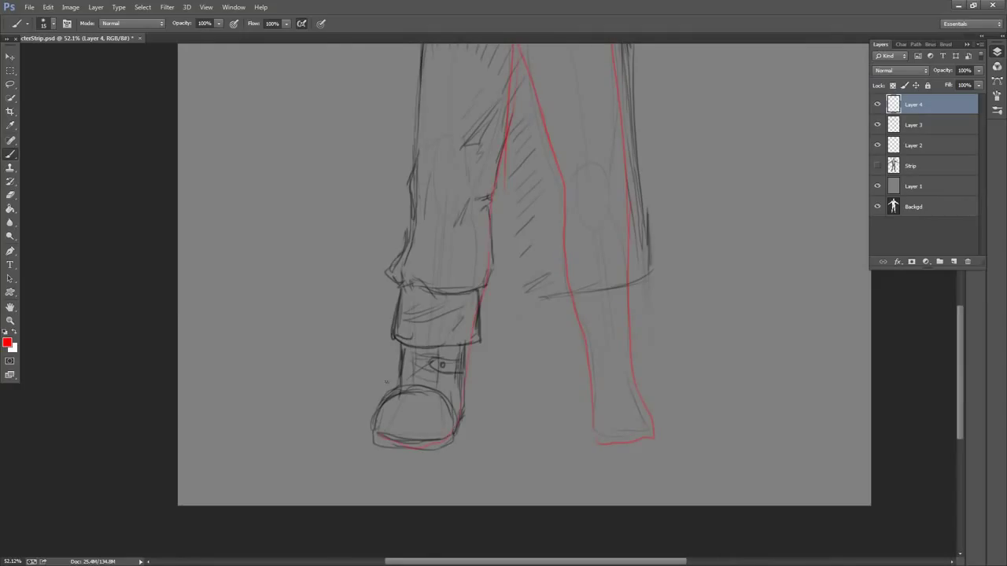
Outline the booted leg's outer side in red and continue the line up the torso to the armpit
{"action": "left_click_drag", "start_coordinate": [404, 299], "coordinate": [414, 126]}
{"action": "left_click_drag", "start_coordinate": [483, 171], "coordinate": [466, 393]}
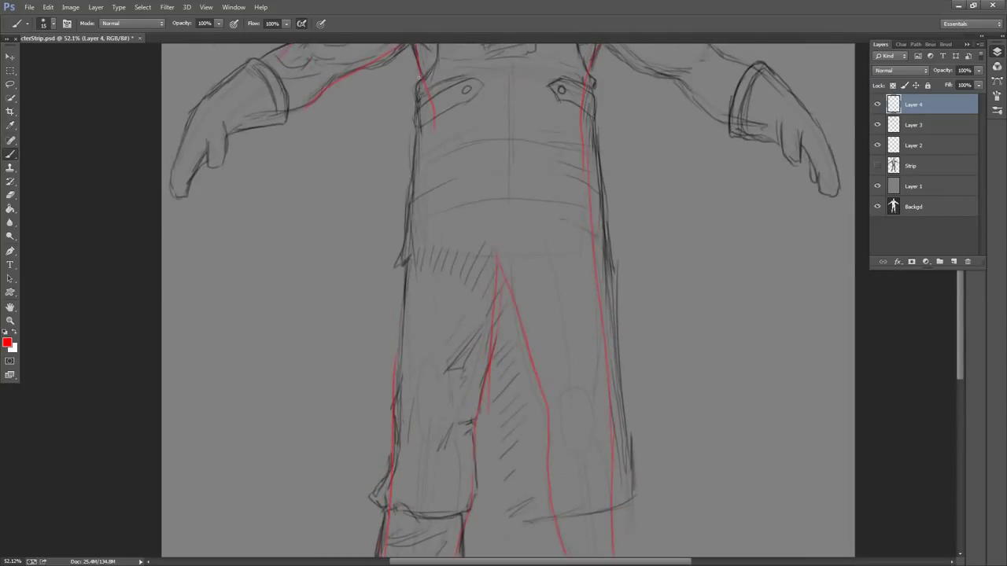
{"action": "left_click_drag", "start_coordinate": [410, 293], "coordinate": [401, 366]}
{"action": "mouse_move", "coordinate": [603, 159]}
{"action": "left_mouse_down"}
{"action": "mouse_move", "coordinate": [595, 320]}
{"action": "mouse_move", "coordinate": [629, 103]}
{"action": "left_mouse_up"}
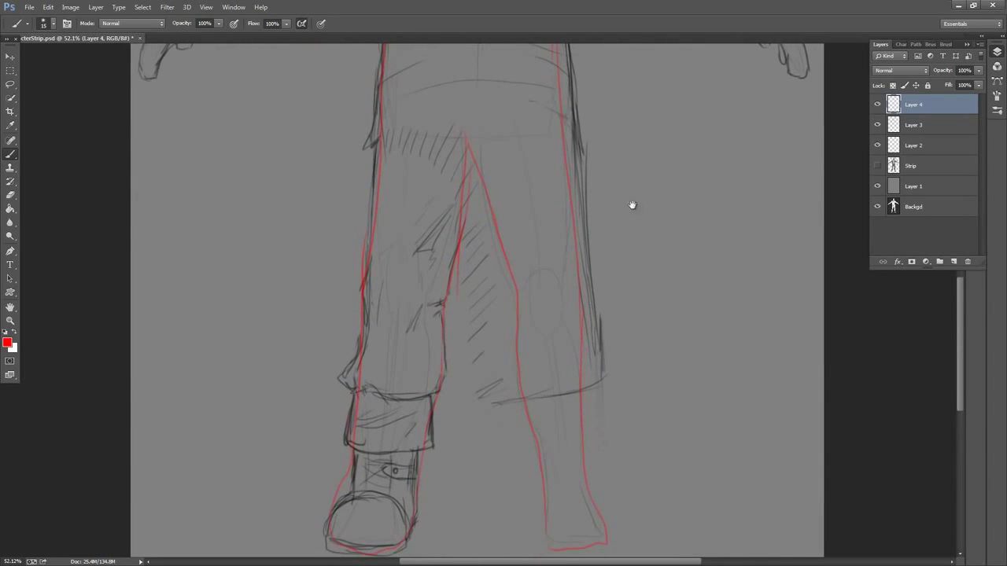
{"action": "left_click_drag", "start_coordinate": [647, 195], "coordinate": [629, 397]}
{"action": "left_click_drag", "start_coordinate": [629, 254], "coordinate": [625, 299]}
{"action": "mouse_move", "coordinate": [528, 162]}
{"action": "left_mouse_down"}
{"action": "mouse_move", "coordinate": [538, 196]}
{"action": "mouse_move", "coordinate": [529, 181]}
{"action": "left_mouse_up"}
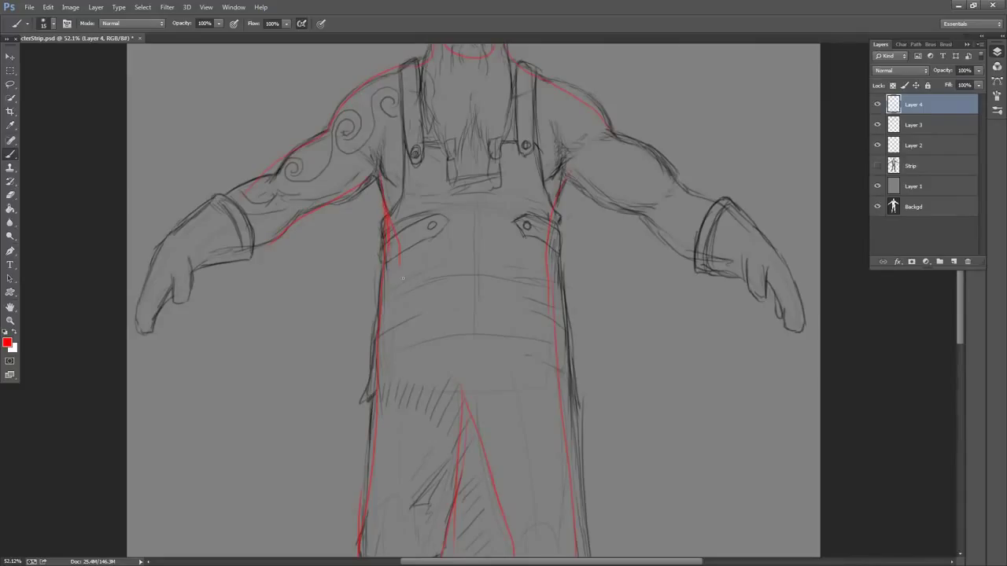
Complete the red outline around both forearms and gloved hands and draw a red line across the base of the neck
{"action": "mouse_move", "coordinate": [715, 179]}
{"action": "left_mouse_down"}
{"action": "mouse_move", "coordinate": [627, 186]}
{"action": "mouse_move", "coordinate": [676, 254]}
{"action": "mouse_move", "coordinate": [709, 330]}
{"action": "mouse_move", "coordinate": [666, 282]}
{"action": "left_mouse_up"}
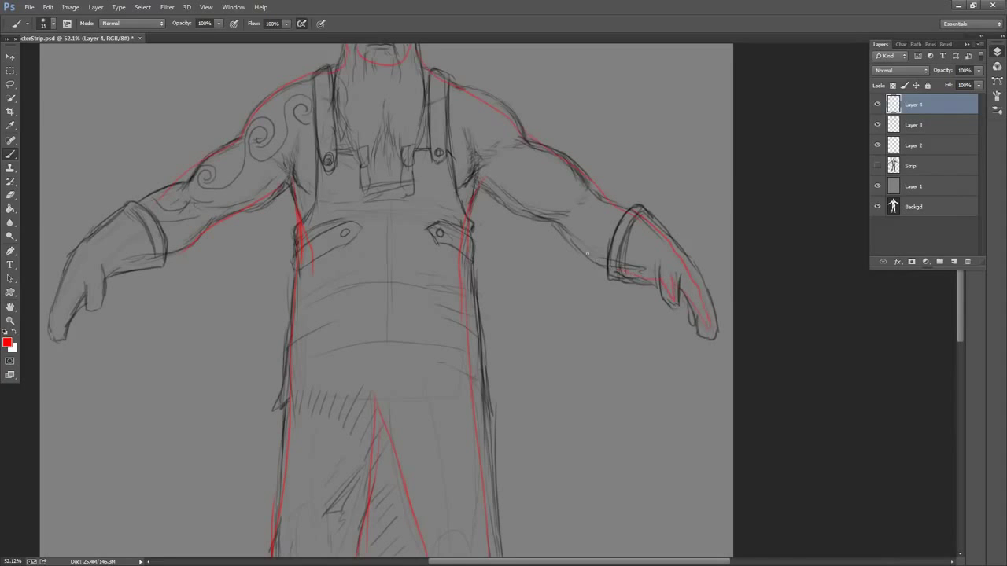
{"action": "mouse_move", "coordinate": [354, 205]}
{"action": "left_mouse_down"}
{"action": "mouse_move", "coordinate": [542, 173]}
{"action": "mouse_move", "coordinate": [537, 204]}
{"action": "left_mouse_up"}
{"action": "left_click_drag", "start_coordinate": [365, 183], "coordinate": [292, 224]}
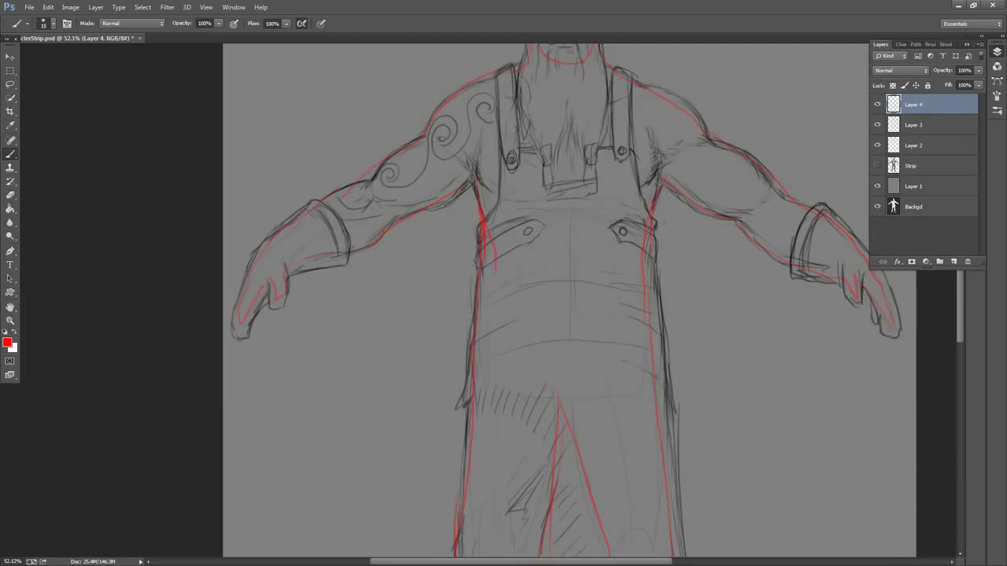
{"action": "left_click_drag", "start_coordinate": [673, 158], "coordinate": [531, 245]}
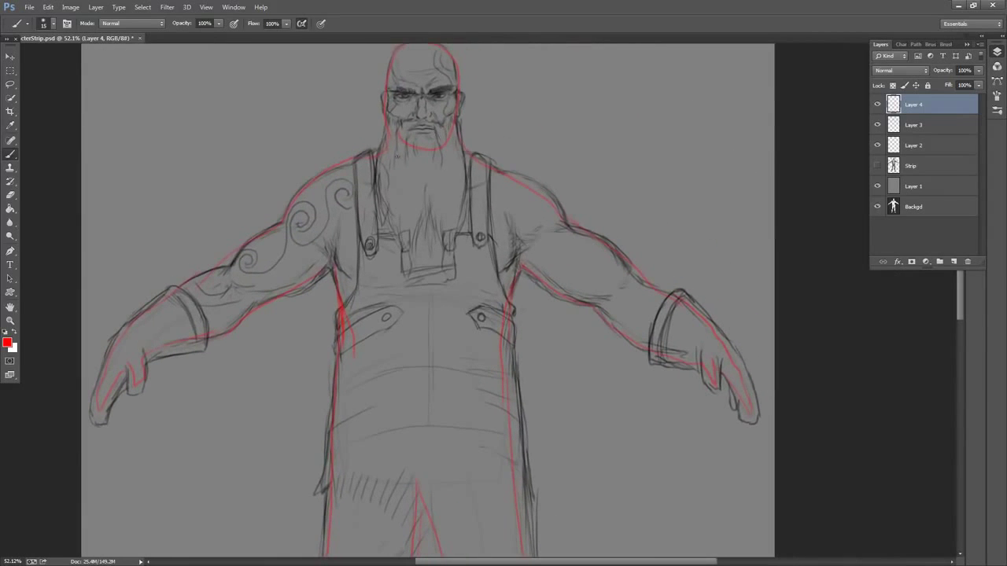
{"action": "scroll", "coordinate": [634, 151], "scroll_direction": "left", "scroll_amount": 1}
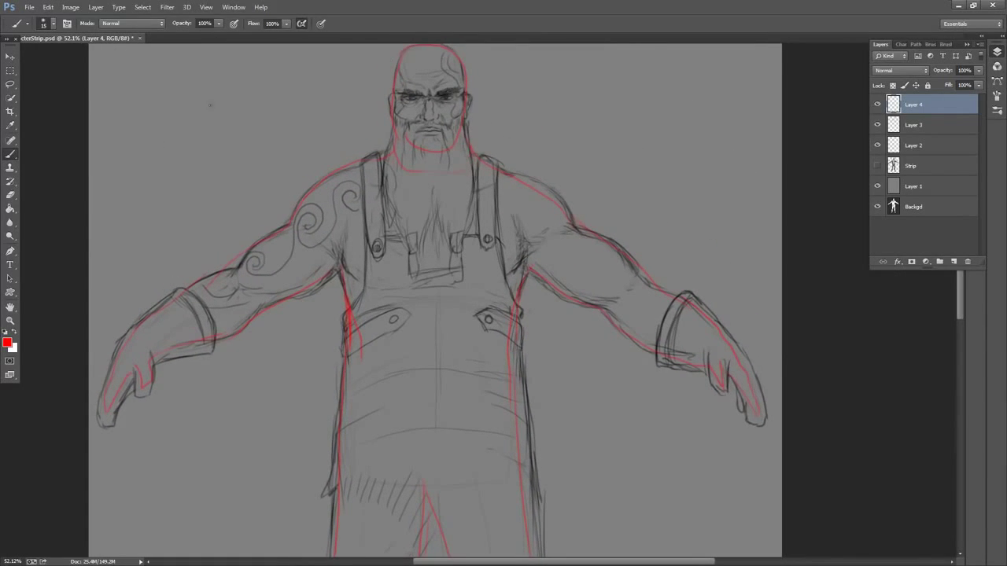
Change the foreground colour to bright green and trace the torso from both armpits down to a curved line across the waist
{"action": "left_click", "coordinate": [7, 341]}
{"action": "left_click", "coordinate": [622, 180]}
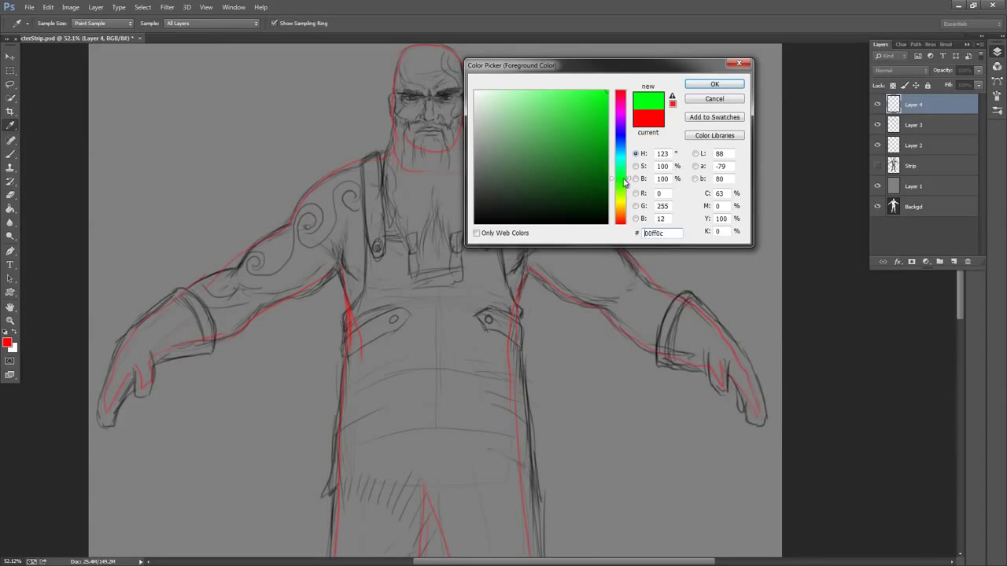
{"action": "left_click", "coordinate": [714, 84]}
{"action": "left_click_drag", "start_coordinate": [493, 295], "coordinate": [562, 166]}
{"action": "left_click_drag", "start_coordinate": [630, 166], "coordinate": [607, 186]}
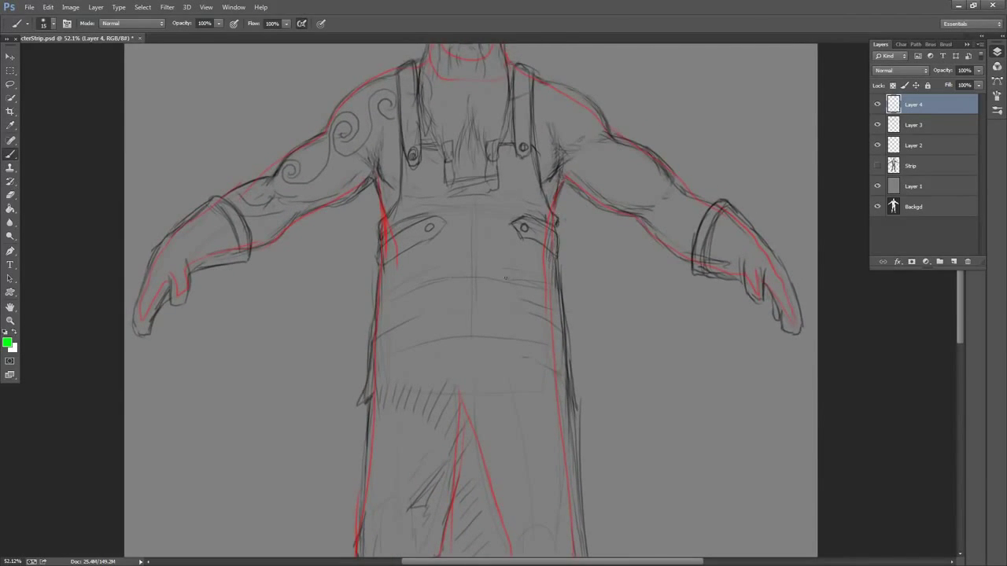
{"action": "mouse_move", "coordinate": [374, 168]}
{"action": "left_mouse_down"}
{"action": "mouse_move", "coordinate": [380, 236]}
{"action": "mouse_move", "coordinate": [420, 280]}
{"action": "left_mouse_up"}
{"action": "mouse_move", "coordinate": [544, 269]}
{"action": "left_mouse_down"}
{"action": "mouse_move", "coordinate": [562, 184]}
{"action": "mouse_move", "coordinate": [621, 210]}
{"action": "left_mouse_up"}
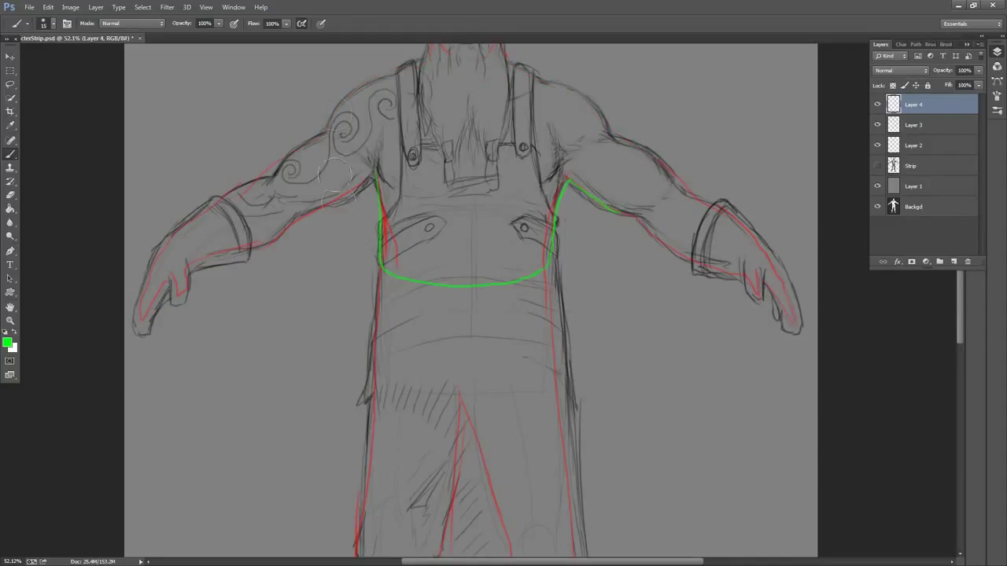
Erase the red guide lines along the arms, shoulders and upper torso
{"action": "mouse_move", "coordinate": [335, 174]}
{"action": "left_mouse_down"}
{"action": "mouse_move", "coordinate": [290, 167]}
{"action": "mouse_move", "coordinate": [193, 215]}
{"action": "mouse_move", "coordinate": [168, 292]}
{"action": "mouse_move", "coordinate": [346, 199]}
{"action": "left_mouse_up"}
{"action": "mouse_move", "coordinate": [645, 189]}
{"action": "left_mouse_down"}
{"action": "mouse_move", "coordinate": [676, 139]}
{"action": "mouse_move", "coordinate": [755, 223]}
{"action": "mouse_move", "coordinate": [782, 307]}
{"action": "mouse_move", "coordinate": [717, 188]}
{"action": "left_mouse_up"}
{"action": "left_click_drag", "start_coordinate": [552, 171], "coordinate": [543, 230]}
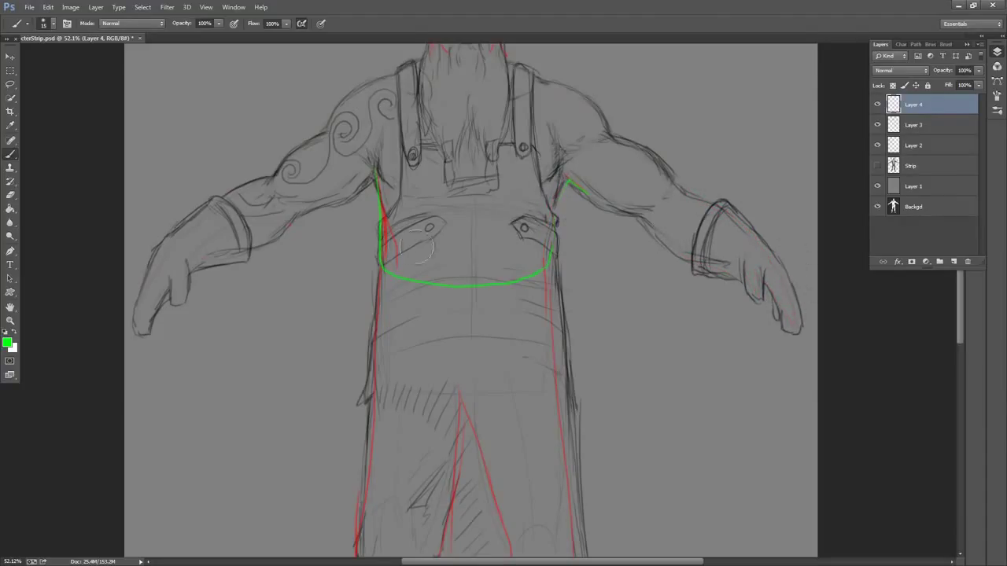
{"action": "mouse_move", "coordinate": [417, 247]}
{"action": "left_mouse_down"}
{"action": "mouse_move", "coordinate": [403, 248]}
{"action": "mouse_move", "coordinate": [402, 233]}
{"action": "left_mouse_up"}
Trace the head's side, shoulder, tattooed arm and its glove in green, and start the opposite arm's underside
{"action": "left_click_drag", "start_coordinate": [634, 229], "coordinate": [637, 332]}
{"action": "mouse_move", "coordinate": [445, 62]}
{"action": "left_mouse_down"}
{"action": "mouse_move", "coordinate": [428, 161]}
{"action": "mouse_move", "coordinate": [360, 195]}
{"action": "mouse_move", "coordinate": [260, 275]}
{"action": "mouse_move", "coordinate": [154, 400]}
{"action": "left_mouse_up"}
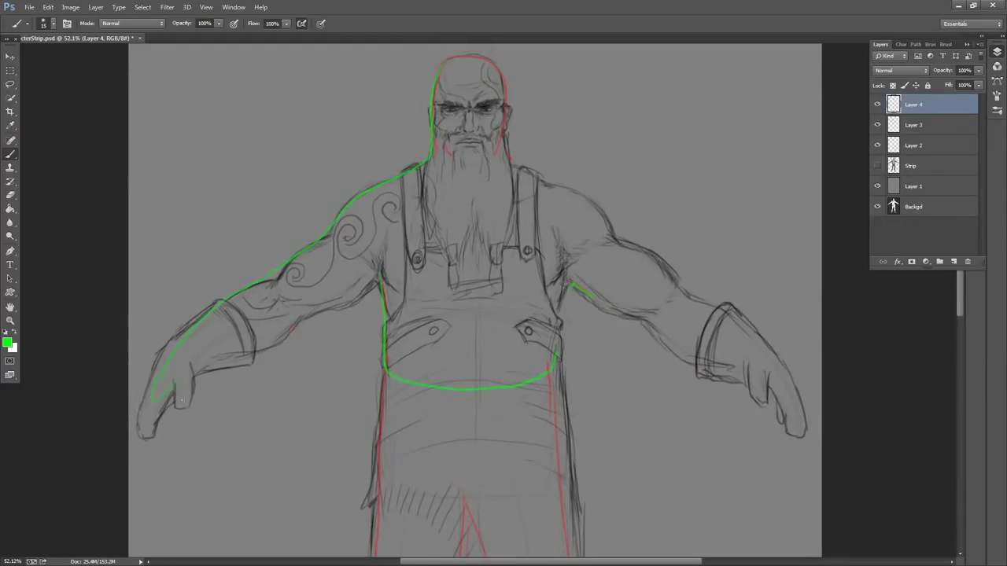
{"action": "left_click_drag", "start_coordinate": [297, 322], "coordinate": [380, 276]}
{"action": "left_click_drag", "start_coordinate": [594, 300], "coordinate": [643, 332]}
{"action": "left_click_drag", "start_coordinate": [696, 295], "coordinate": [589, 241]}
{"action": "left_click_drag", "start_coordinate": [518, 189], "coordinate": [506, 266]}
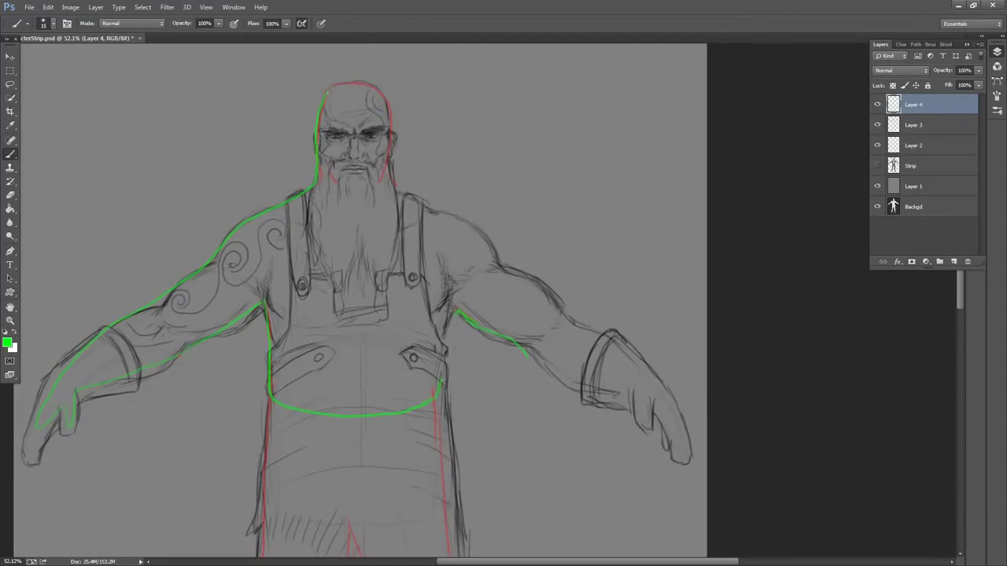
Outline the top of the head, the untattooed shoulder and arm, and its gloved hand in green
{"action": "mouse_move", "coordinate": [390, 128]}
{"action": "left_mouse_down"}
{"action": "mouse_move", "coordinate": [390, 158]}
{"action": "mouse_move", "coordinate": [417, 203]}
{"action": "mouse_move", "coordinate": [490, 243]}
{"action": "left_mouse_up"}
{"action": "left_click_drag", "start_coordinate": [544, 291], "coordinate": [611, 331]}
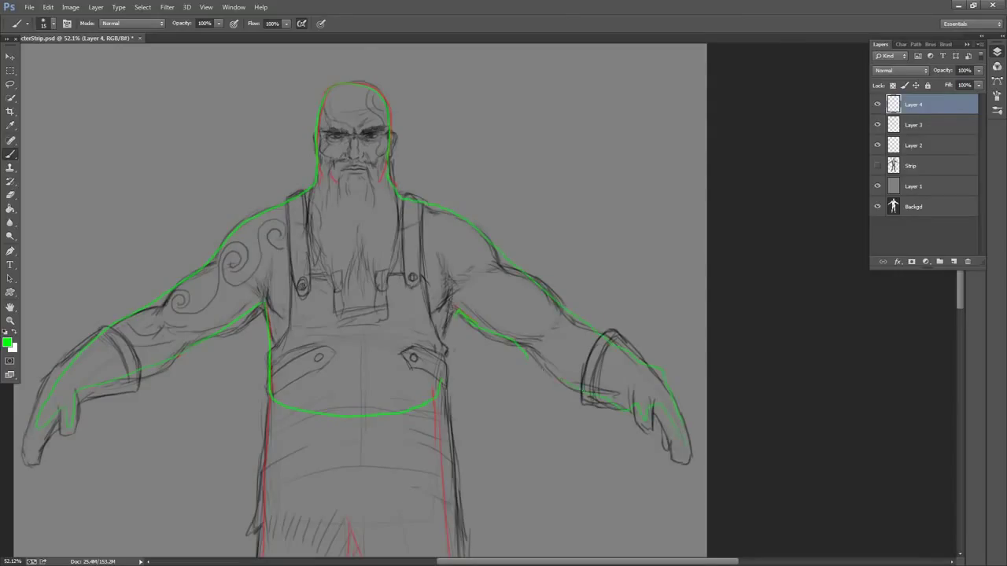
{"action": "left_click_drag", "start_coordinate": [543, 367], "coordinate": [582, 386]}
{"action": "left_click_drag", "start_coordinate": [546, 183], "coordinate": [625, 163]}
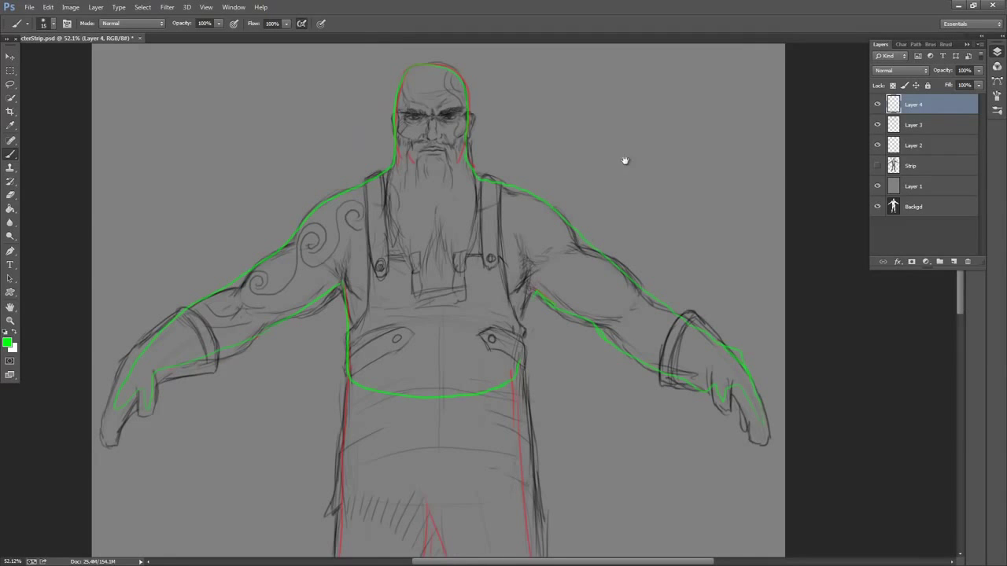
Trace the apron's bib, shoulder straps and upper side edges in green
{"action": "left_click_drag", "start_coordinate": [627, 162], "coordinate": [631, 137]}
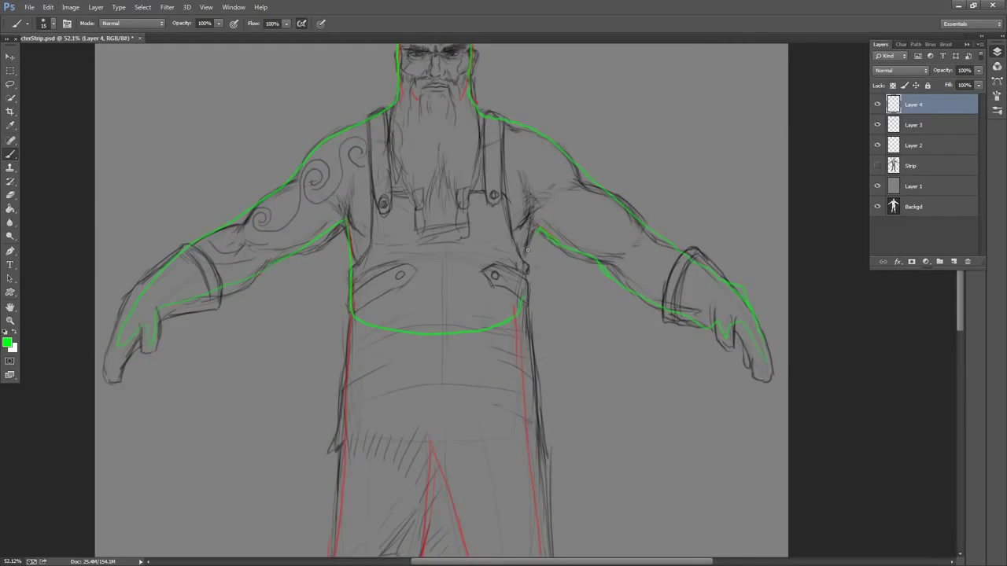
{"action": "mouse_move", "coordinate": [654, 304]}
{"action": "left_mouse_down"}
{"action": "mouse_move", "coordinate": [659, 182]}
{"action": "mouse_move", "coordinate": [627, 250]}
{"action": "left_mouse_up"}
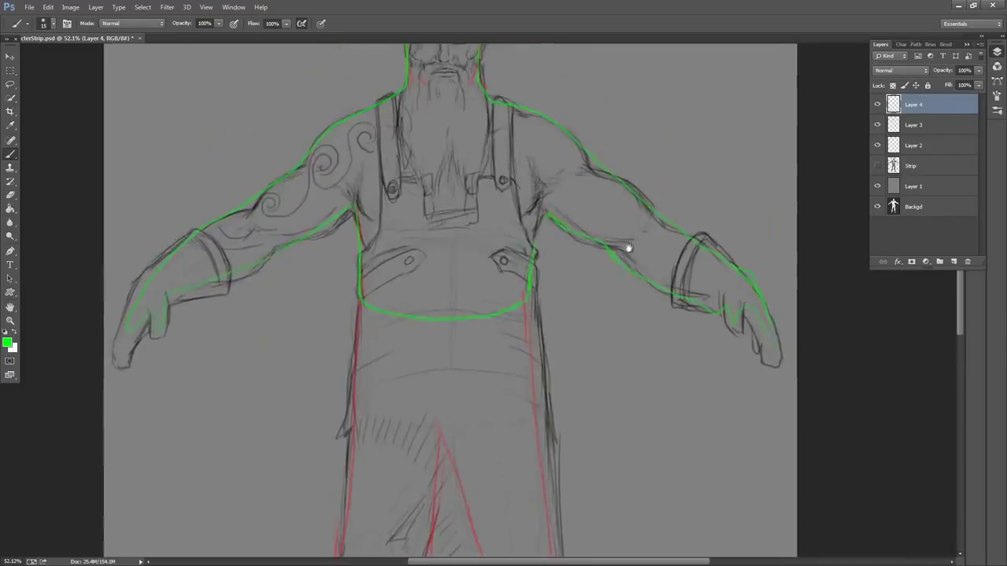
{"action": "left_click_drag", "start_coordinate": [360, 258], "coordinate": [356, 363]}
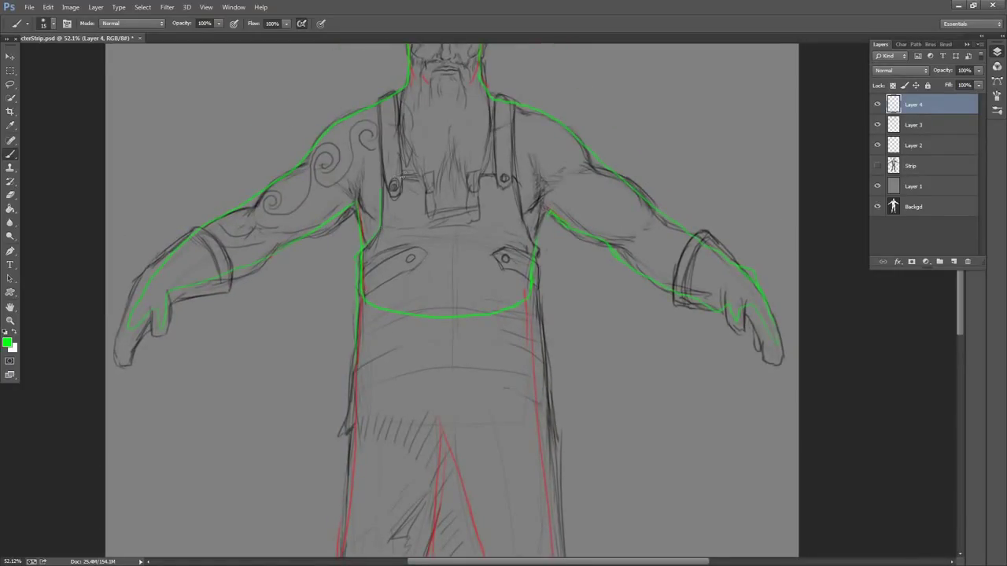
{"action": "mouse_move", "coordinate": [398, 98]}
{"action": "left_mouse_down"}
{"action": "mouse_move", "coordinate": [403, 177]}
{"action": "mouse_move", "coordinate": [388, 187]}
{"action": "left_mouse_up"}
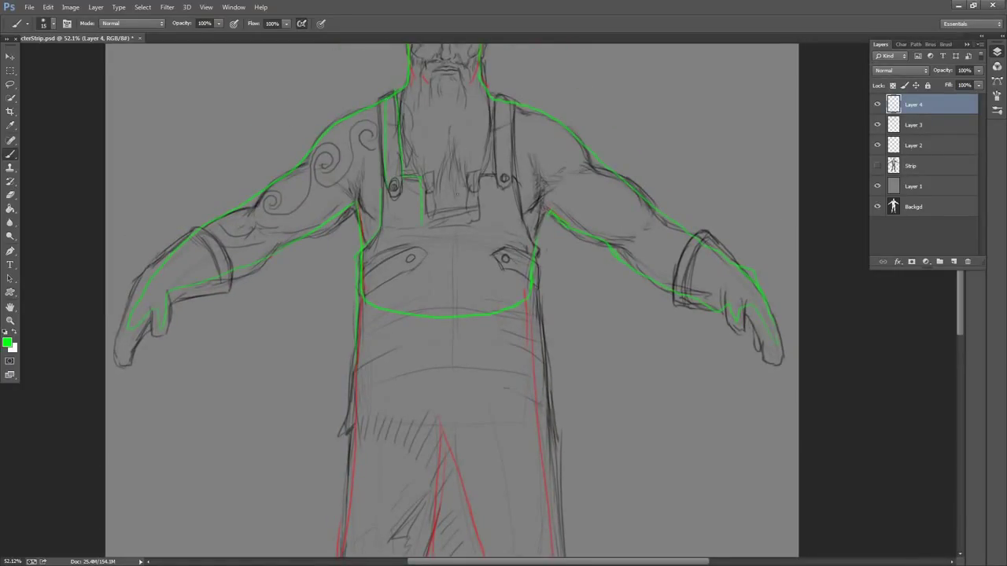
{"action": "left_click_drag", "start_coordinate": [496, 163], "coordinate": [496, 175]}
{"action": "mouse_move", "coordinate": [515, 102]}
{"action": "left_mouse_down"}
{"action": "mouse_move", "coordinate": [513, 169]}
{"action": "mouse_move", "coordinate": [535, 250]}
{"action": "left_mouse_up"}
Trace the apron's long side edge, its bottom hem and the short side edge opposite in green
{"action": "left_click_drag", "start_coordinate": [561, 169], "coordinate": [534, 39]}
{"action": "left_click_drag", "start_coordinate": [509, 143], "coordinate": [532, 401]}
{"action": "mouse_move", "coordinate": [546, 393]}
{"action": "left_mouse_down"}
{"action": "mouse_move", "coordinate": [548, 196]}
{"action": "mouse_move", "coordinate": [546, 336]}
{"action": "mouse_move", "coordinate": [441, 359]}
{"action": "left_mouse_up"}
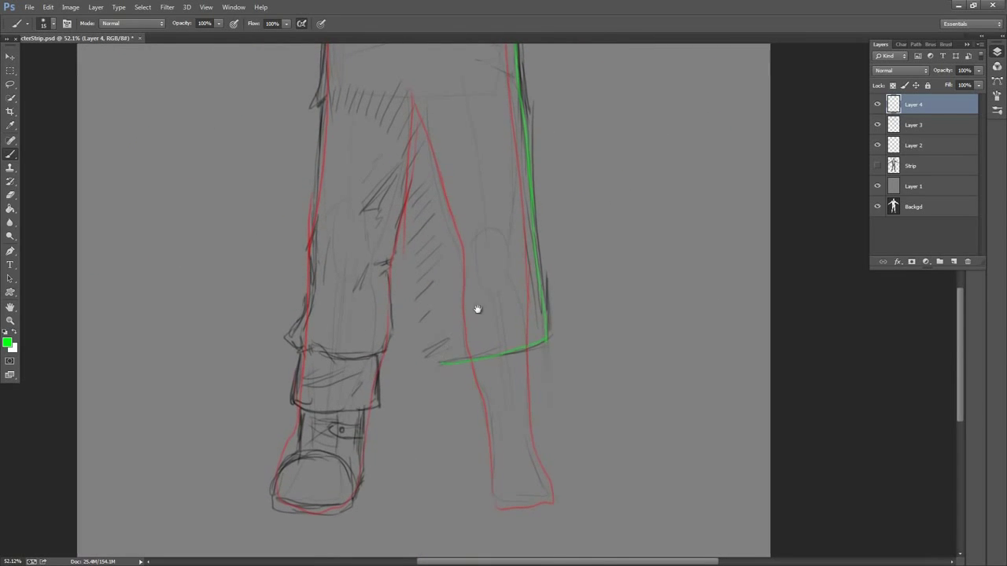
{"action": "left_click_drag", "start_coordinate": [472, 295], "coordinate": [493, 460]}
{"action": "left_click_drag", "start_coordinate": [351, 96], "coordinate": [336, 266]}
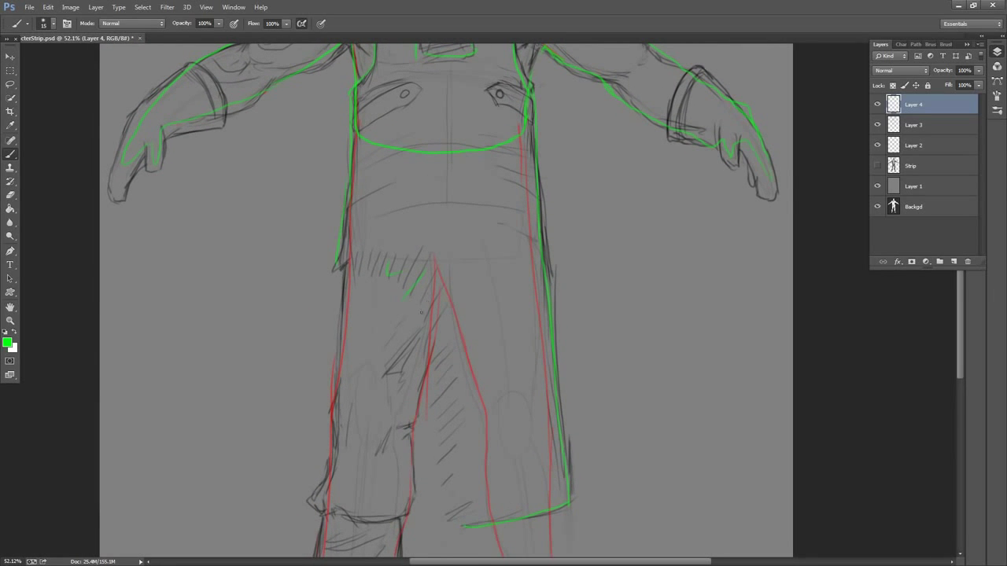
Mark the apron's torn inner edge with short green diagonal strokes from the hip down to the hem
{"action": "left_click_drag", "start_coordinate": [427, 303], "coordinate": [414, 323]}
{"action": "left_click_drag", "start_coordinate": [440, 316], "coordinate": [420, 335]}
{"action": "left_click_drag", "start_coordinate": [493, 315], "coordinate": [510, 160]}
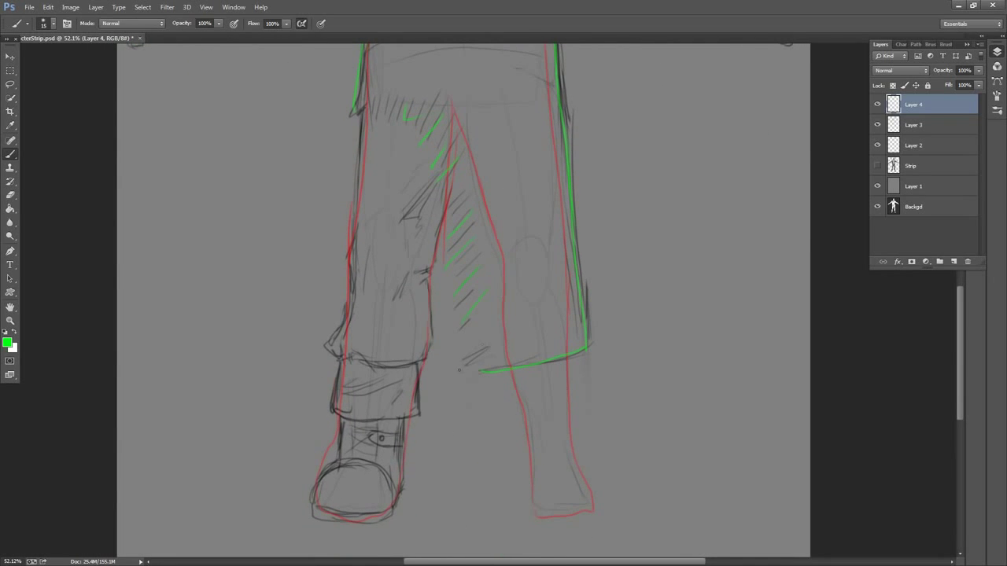
{"action": "left_click_drag", "start_coordinate": [488, 341], "coordinate": [462, 368]}
Draw the trousers' waistline across the belly and outline the trouser legs down to the cuff in green
{"action": "left_click_drag", "start_coordinate": [562, 228], "coordinate": [535, 380]}
{"action": "left_click_drag", "start_coordinate": [551, 186], "coordinate": [537, 306]}
{"action": "mouse_move", "coordinate": [504, 374]}
{"action": "left_mouse_down"}
{"action": "mouse_move", "coordinate": [562, 175]}
{"action": "mouse_move", "coordinate": [553, 283]}
{"action": "mouse_move", "coordinate": [563, 180]}
{"action": "left_mouse_up"}
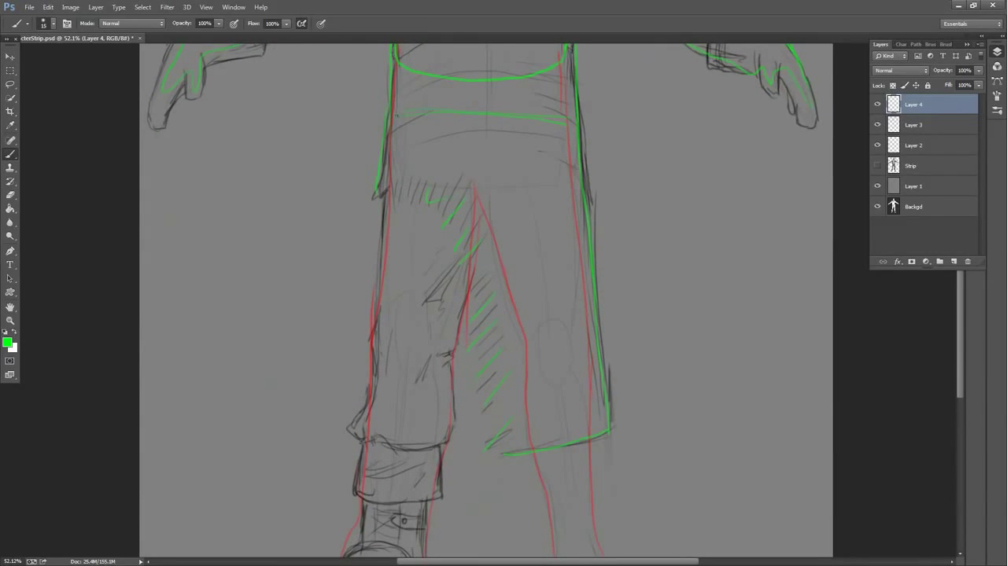
{"action": "mouse_move", "coordinate": [396, 117]}
{"action": "left_mouse_down"}
{"action": "mouse_move", "coordinate": [365, 410]}
{"action": "mouse_move", "coordinate": [375, 441]}
{"action": "left_mouse_up"}
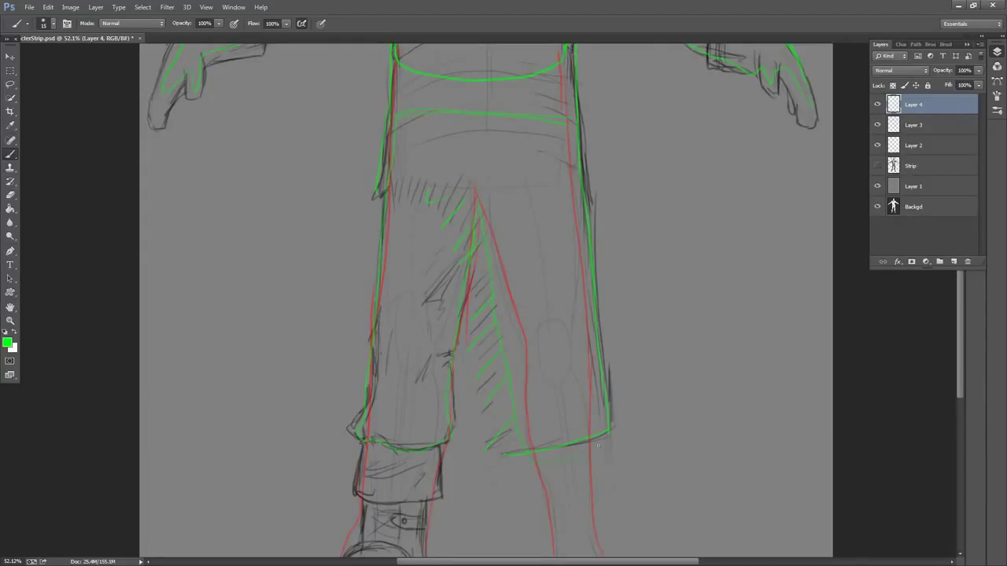
Outline the glove cuff on the untattooed arm and add a line along the beard's edge in green
{"action": "left_click_drag", "start_coordinate": [562, 310], "coordinate": [431, 434]}
{"action": "left_click_drag", "start_coordinate": [616, 195], "coordinate": [623, 257]}
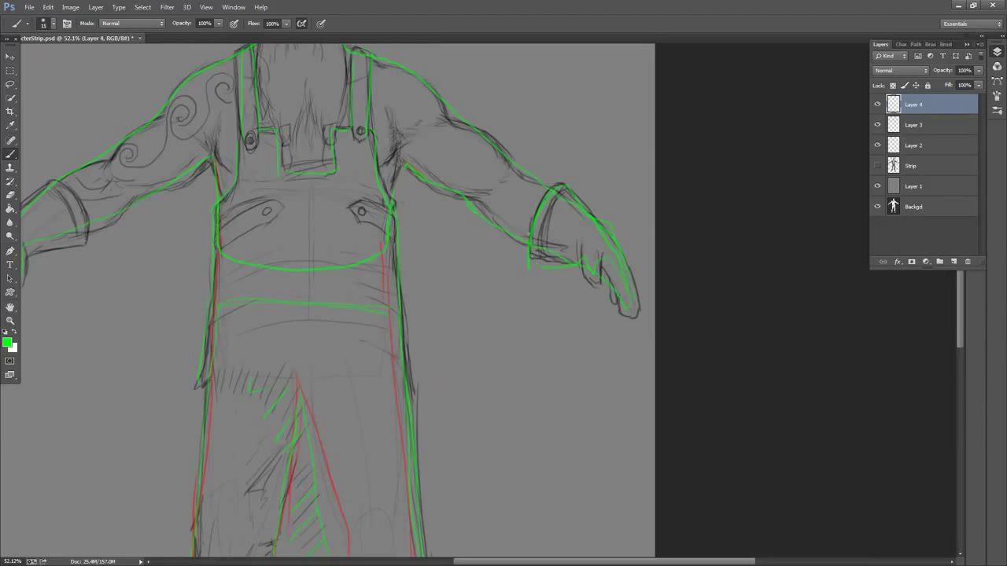
{"action": "left_click_drag", "start_coordinate": [446, 212], "coordinate": [535, 223]}
{"action": "left_click_drag", "start_coordinate": [683, 94], "coordinate": [659, 173]}
{"action": "mouse_move", "coordinate": [616, 134]}
{"action": "left_mouse_down"}
{"action": "mouse_move", "coordinate": [632, 175]}
{"action": "mouse_move", "coordinate": [590, 155]}
{"action": "mouse_move", "coordinate": [595, 146]}
{"action": "left_mouse_up"}
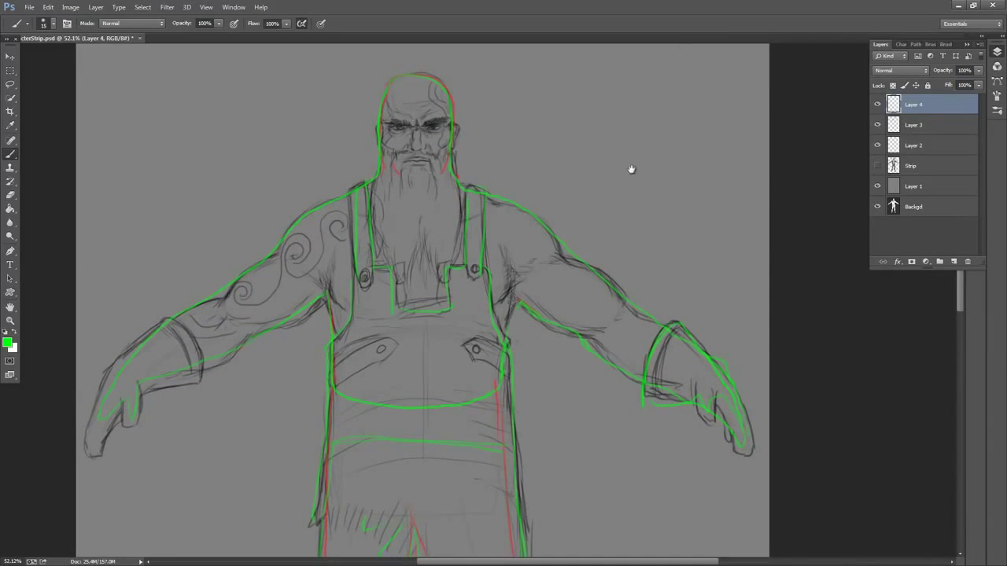
{"action": "left_click_drag", "start_coordinate": [632, 170], "coordinate": [635, 170]}
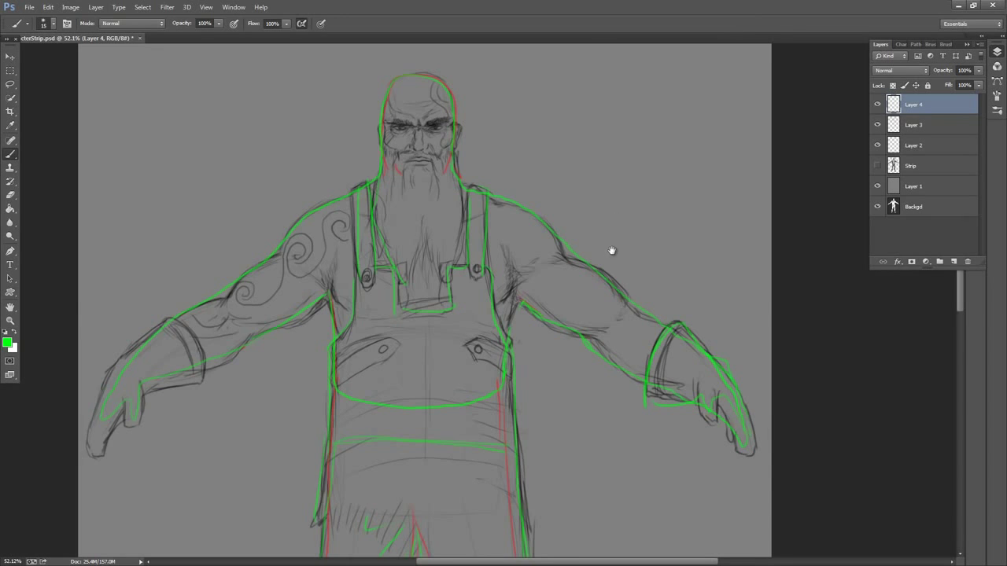
{"action": "left_click_drag", "start_coordinate": [612, 251], "coordinate": [610, 65]}
{"action": "left_click_drag", "start_coordinate": [558, 288], "coordinate": [529, 384]}
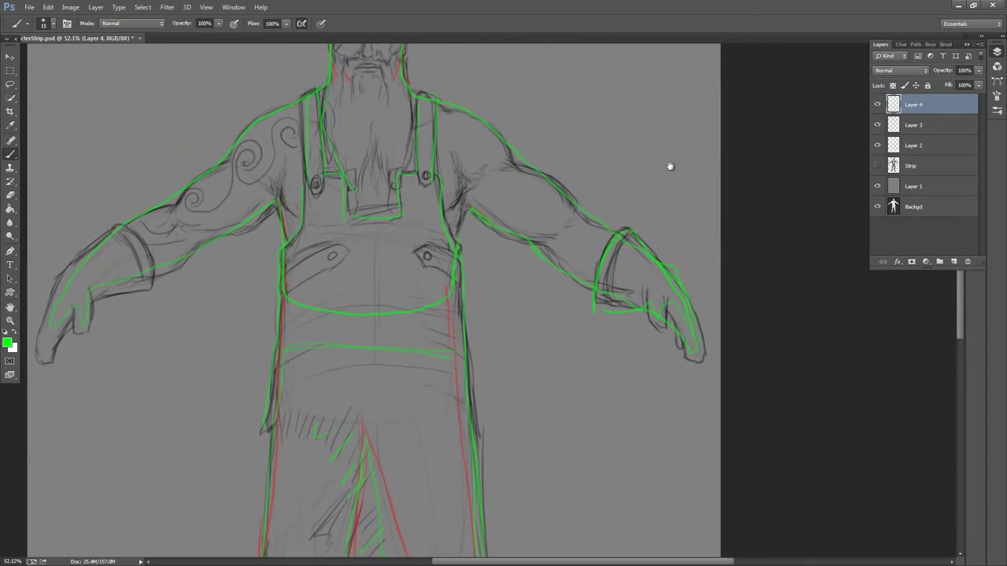
{"action": "left_click_drag", "start_coordinate": [596, 125], "coordinate": [632, 250]}
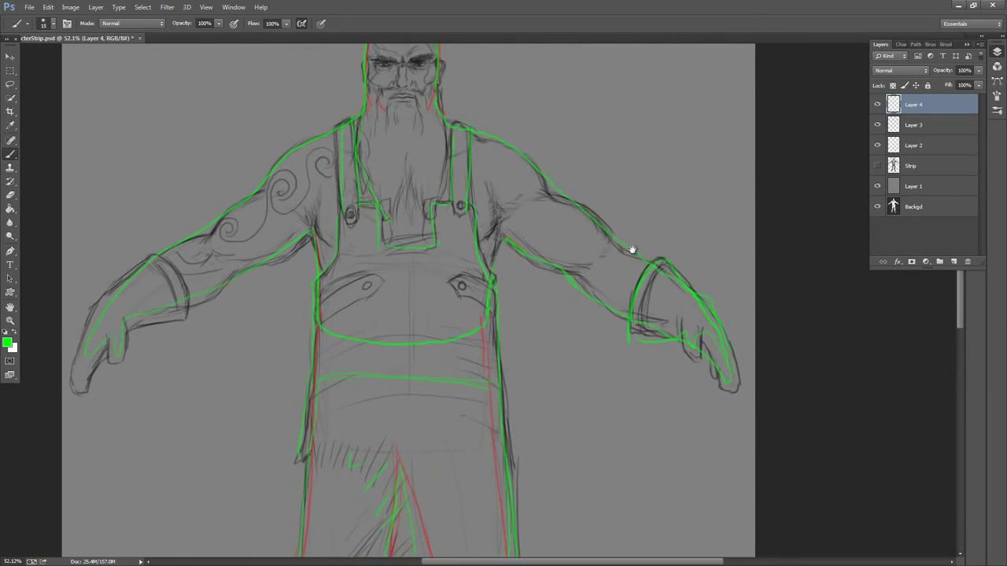
{"action": "mouse_move", "coordinate": [606, 152]}
{"action": "left_mouse_down"}
{"action": "mouse_move", "coordinate": [603, 176]}
{"action": "mouse_move", "coordinate": [600, 98]}
{"action": "left_mouse_up"}
{"action": "left_click_drag", "start_coordinate": [557, 511], "coordinate": [603, 204]}
{"action": "left_click_drag", "start_coordinate": [553, 103], "coordinate": [639, 190]}
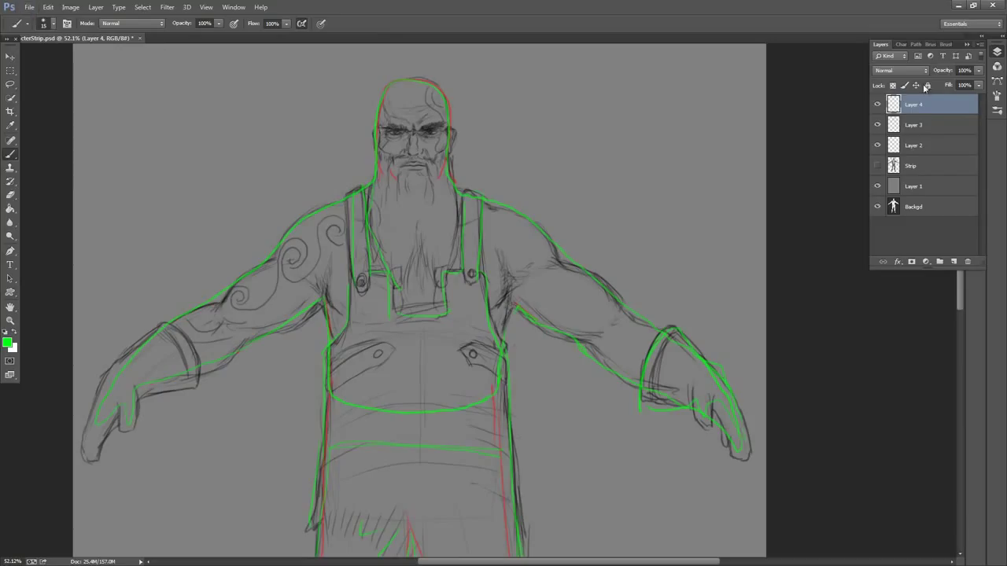
Hide Layer 4 and start saving the document under a new location, browsing to the Projects > Tutorials folder
{"action": "left_click", "coordinate": [877, 104]}
{"action": "left_click", "coordinate": [29, 6]}
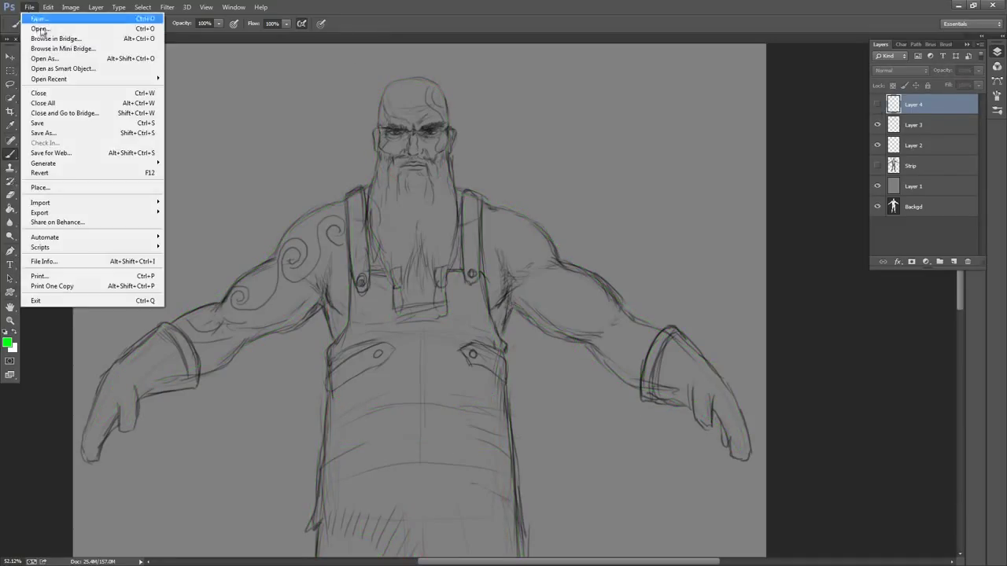
{"action": "left_click", "coordinate": [79, 131]}
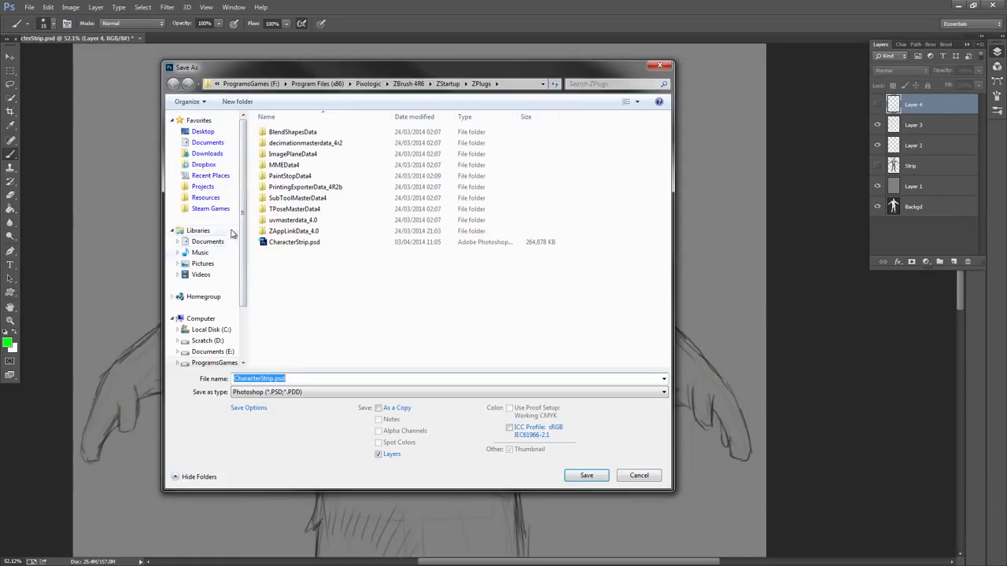
{"action": "left_click", "coordinate": [203, 187]}
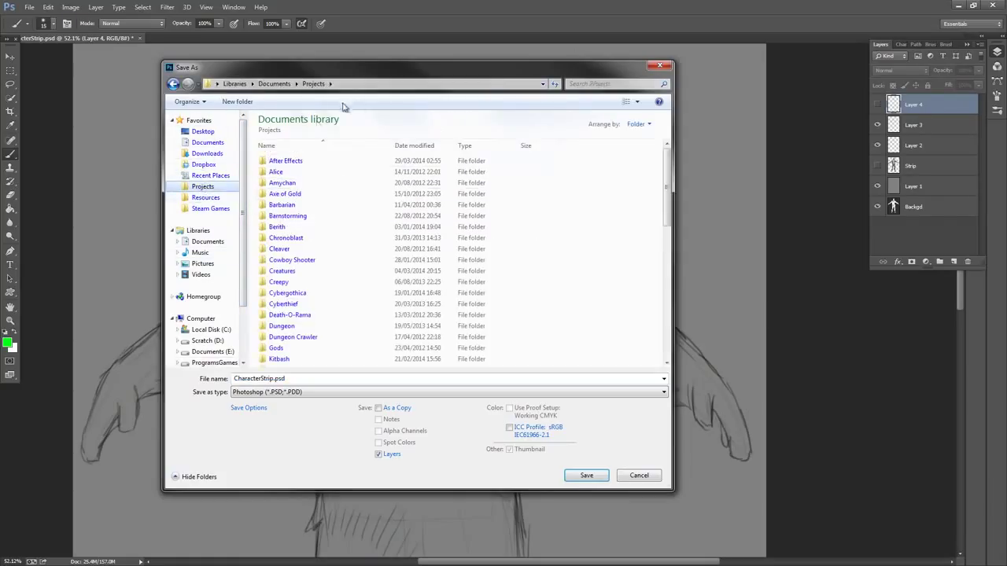
{"action": "left_click_drag", "start_coordinate": [666, 186], "coordinate": [665, 330]}
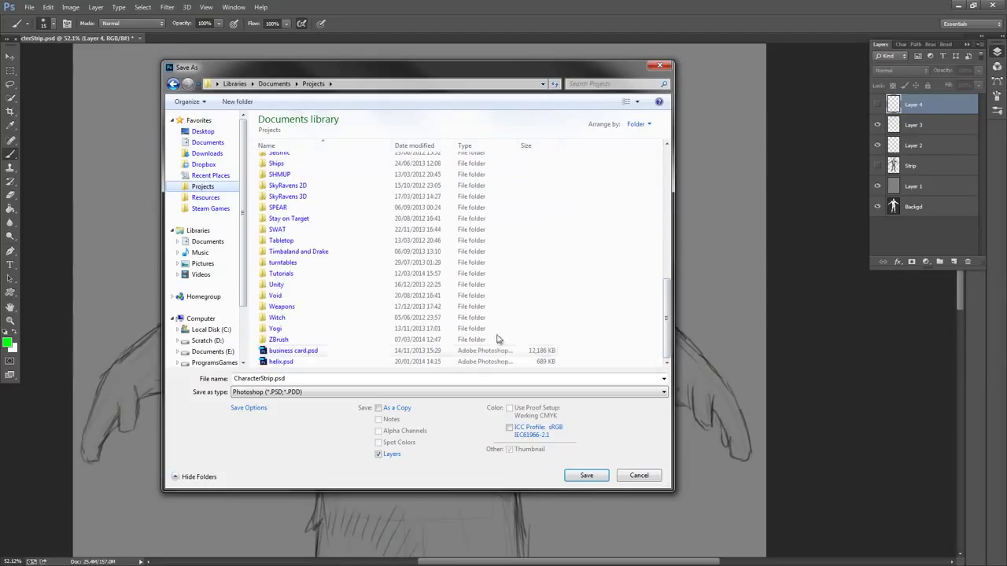
{"action": "double_click", "coordinate": [304, 274]}
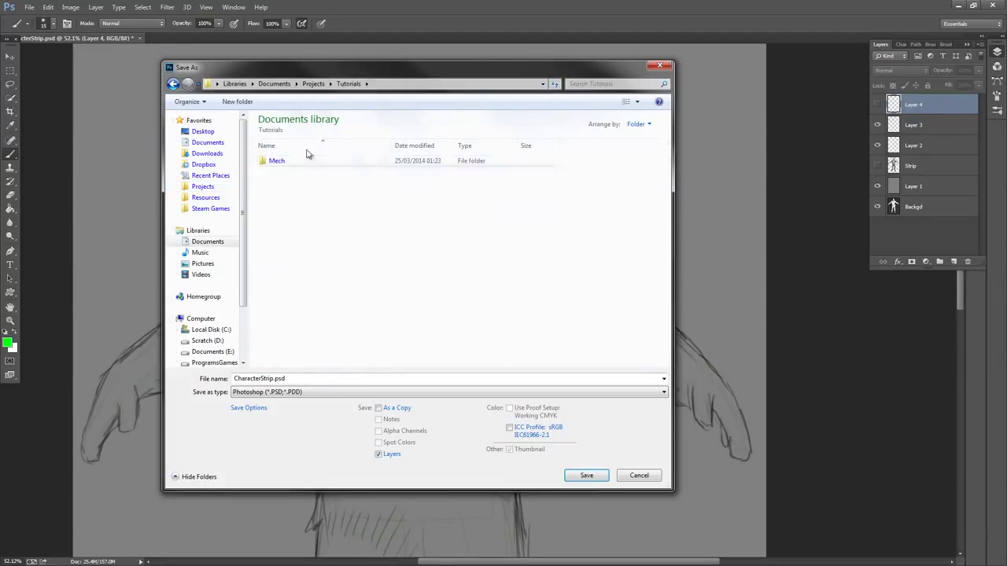
Create a folder named The Forgemaster and save CharacterStrip.psd in it with Maximize Compatibility on
{"action": "left_click", "coordinate": [240, 101]}
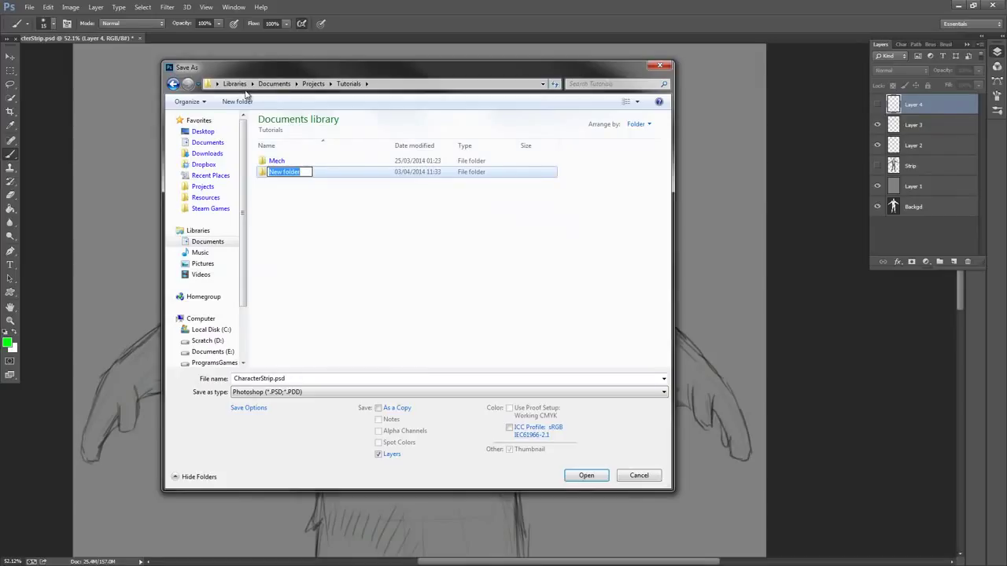
{"action": "type", "text": "Th"}
{"action": "key", "text": "Return"}
{"action": "key", "text": "Return"}
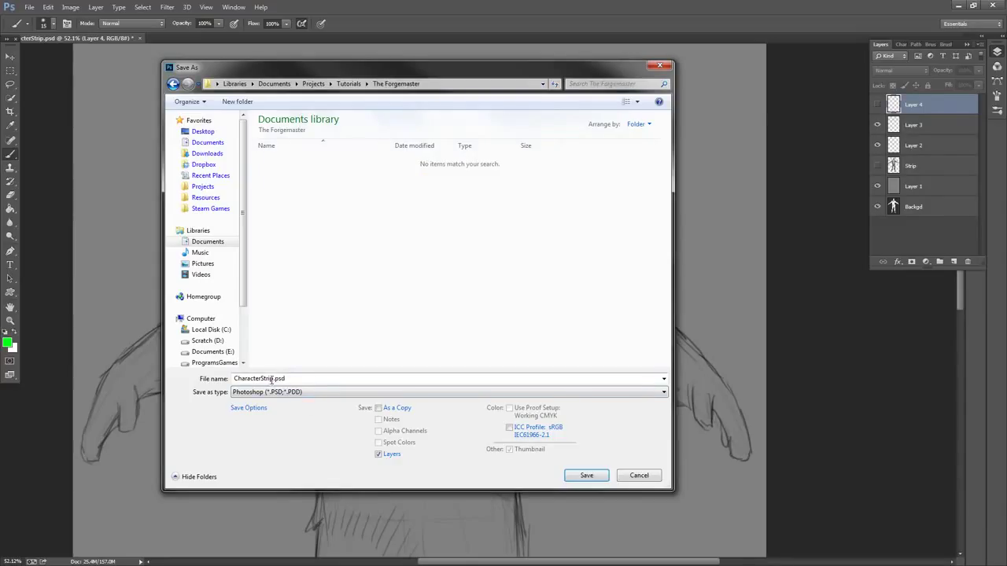
{"action": "left_click", "coordinate": [572, 477]}
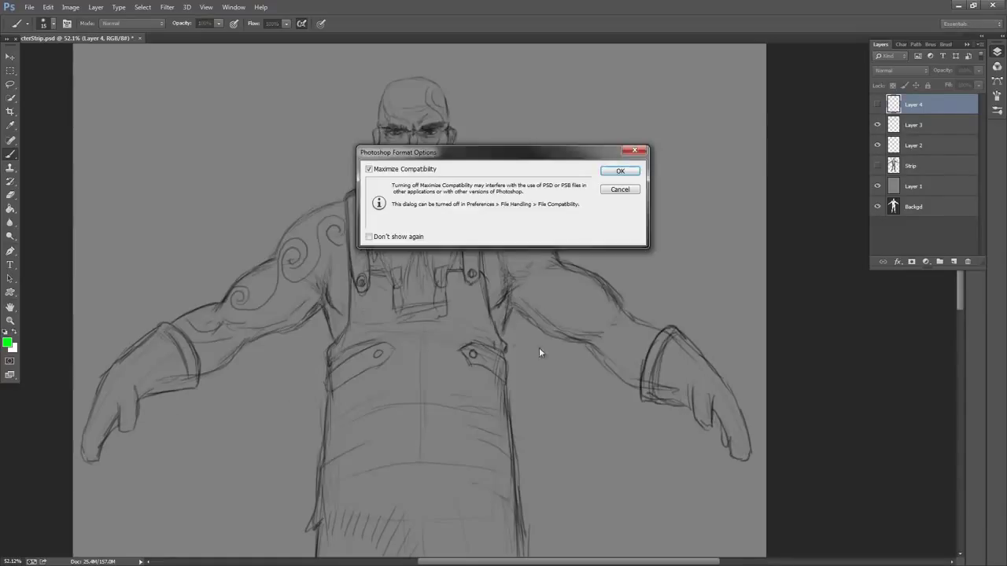
{"action": "left_click", "coordinate": [617, 173]}
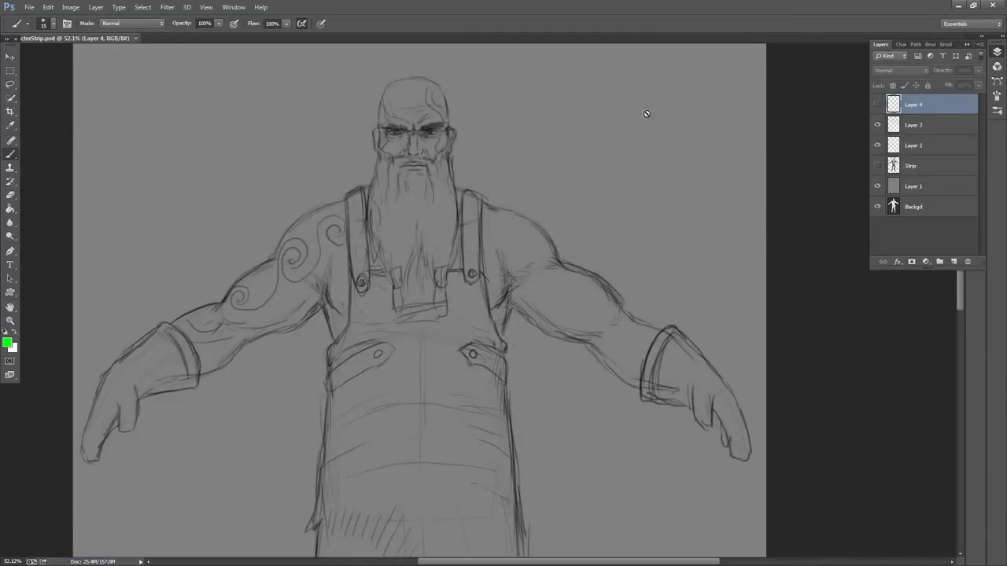
Check the finished sketch and switch to ZBrush to view the base body's head, torso and arms from the front
{"action": "left_click_drag", "start_coordinate": [620, 191], "coordinate": [654, 133]}
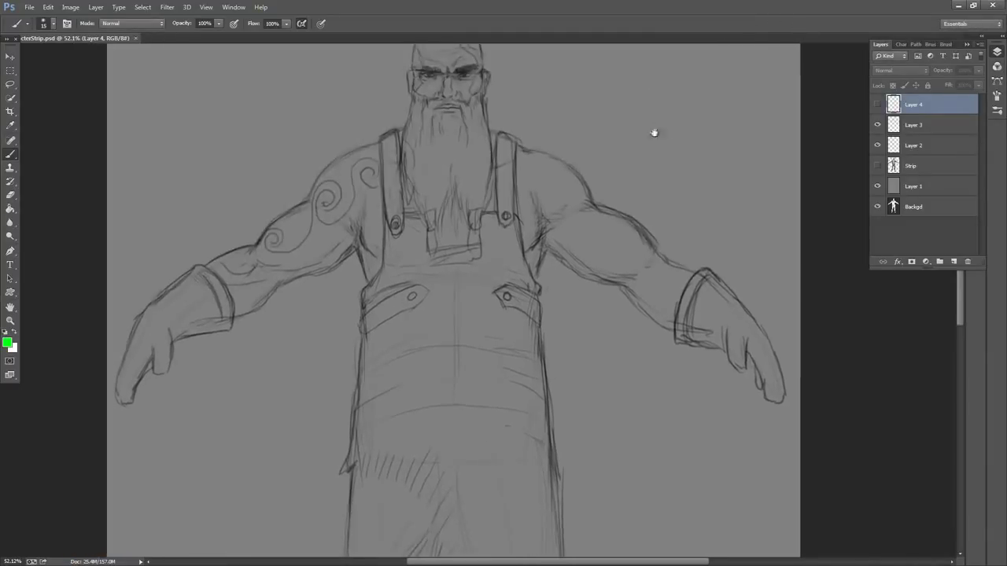
{"action": "key", "text": "z"}
{"action": "left_click_drag", "start_coordinate": [642, 172], "coordinate": [594, 152]}
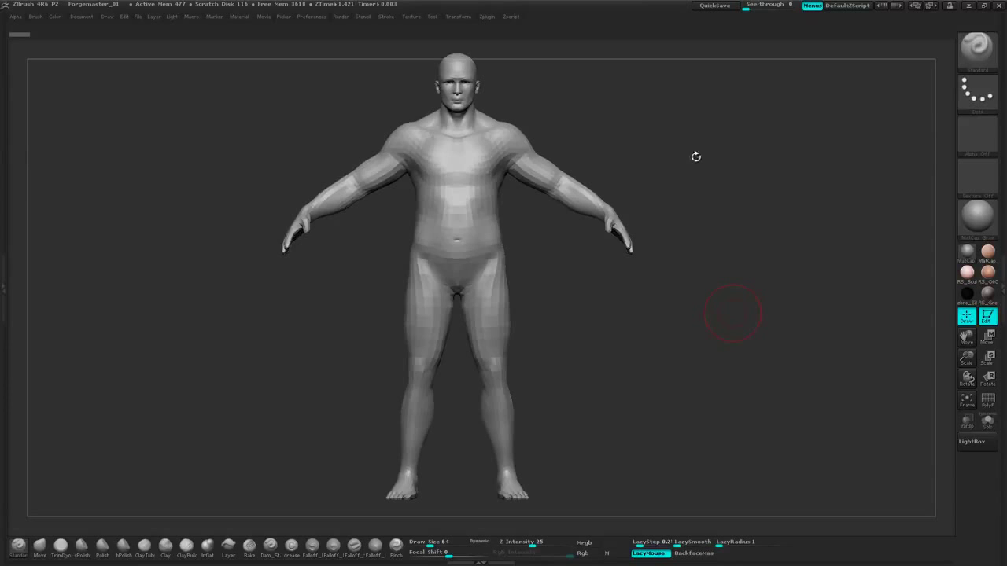
{"action": "left_click_drag", "start_coordinate": [696, 157], "coordinate": [613, 414]}
{"action": "left_click_drag", "start_coordinate": [699, 196], "coordinate": [678, 270], "text": "alt"}
{"action": "left_click_drag", "start_coordinate": [706, 192], "coordinate": [695, 231]}
{"action": "mouse_move", "coordinate": [700, 139]}
{"action": "left_mouse_down", "text": "alt"}
{"action": "mouse_move", "coordinate": [688, 214]}
{"action": "mouse_move", "coordinate": [706, 170]}
{"action": "mouse_move", "coordinate": [652, 161]}
{"action": "mouse_move", "coordinate": [696, 122]}
{"action": "left_mouse_up", "text": "alt"}
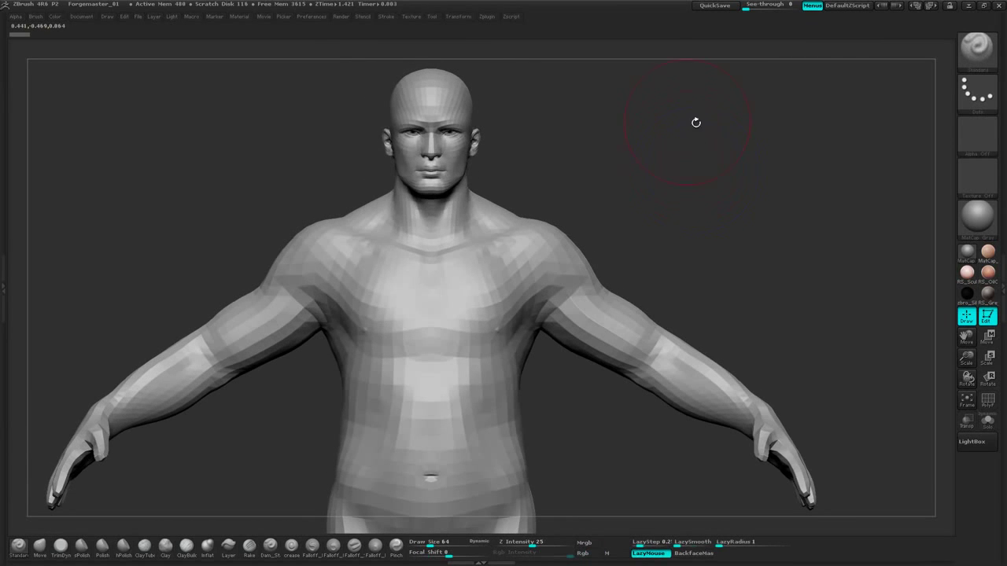
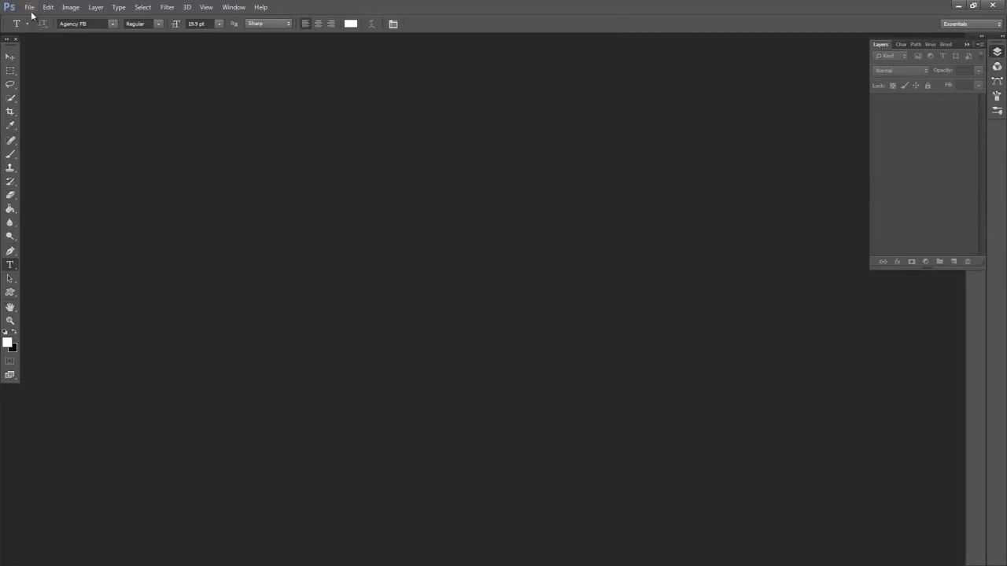
Switch to Photoshop, reopen The Forgemaster's CharacterStrip.psd and move the restored window away from the ZBrush canvas
{"action": "left_click", "coordinate": [30, 8]}
{"action": "mouse_move", "coordinate": [99, 82]}
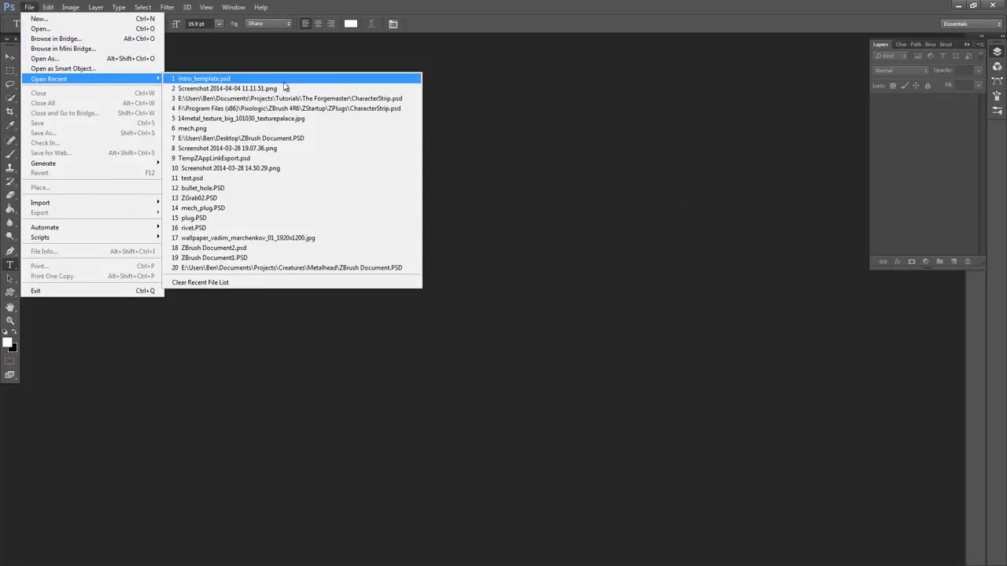
{"action": "left_click", "coordinate": [401, 102]}
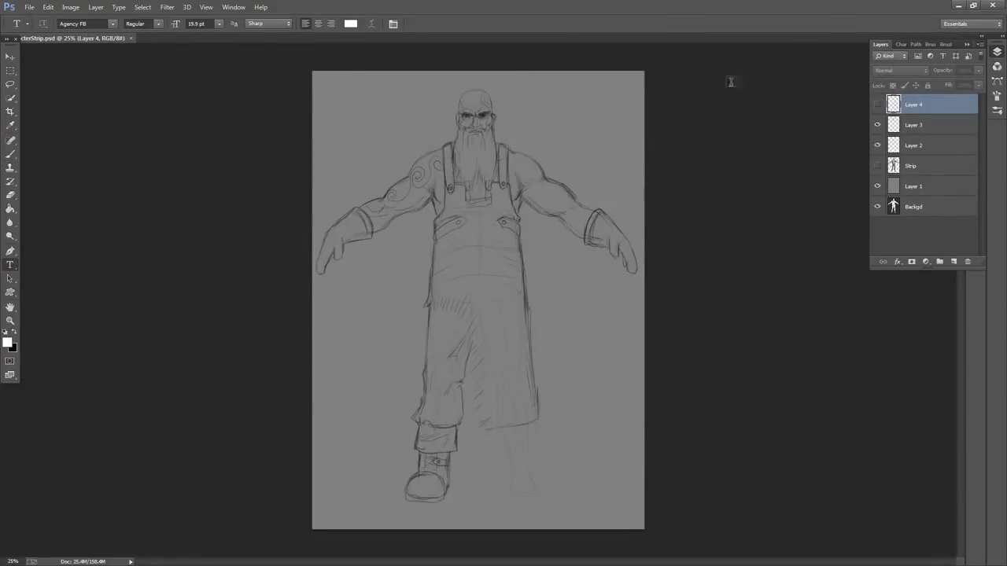
{"action": "left_click", "coordinate": [235, 8]}
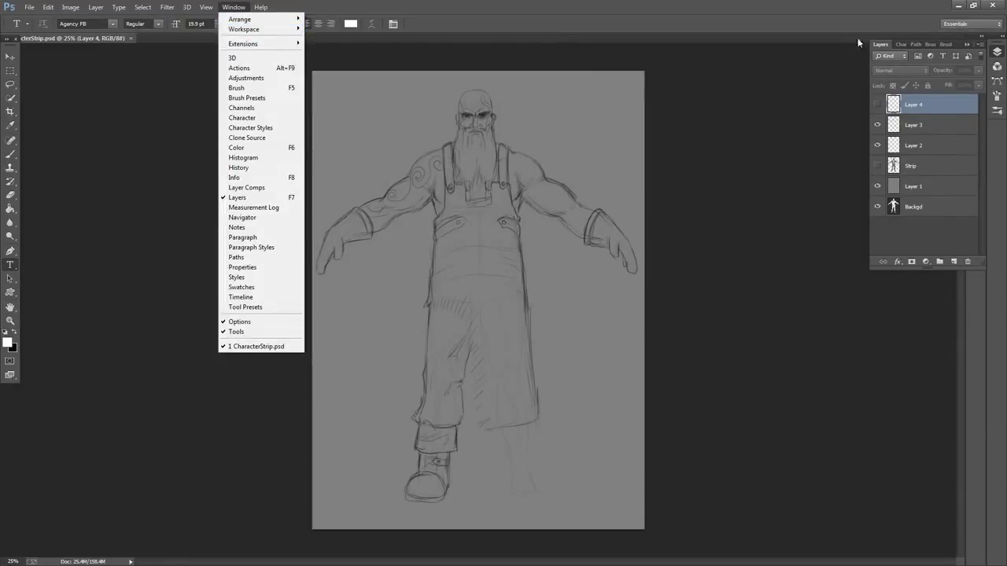
{"action": "left_click", "coordinate": [883, 23]}
{"action": "left_click", "coordinate": [976, 8]}
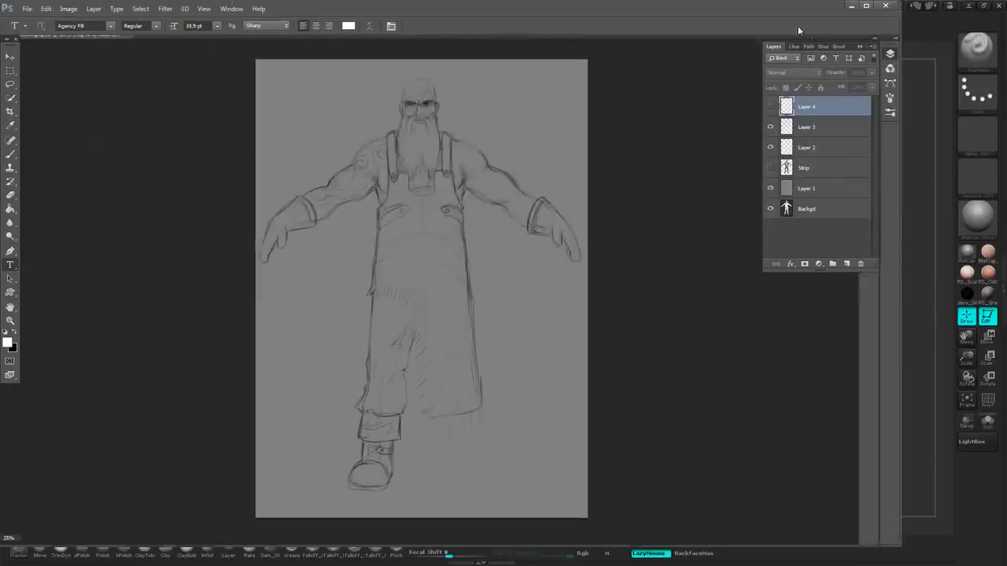
{"action": "left_click_drag", "start_coordinate": [809, 11], "coordinate": [790, 41]}
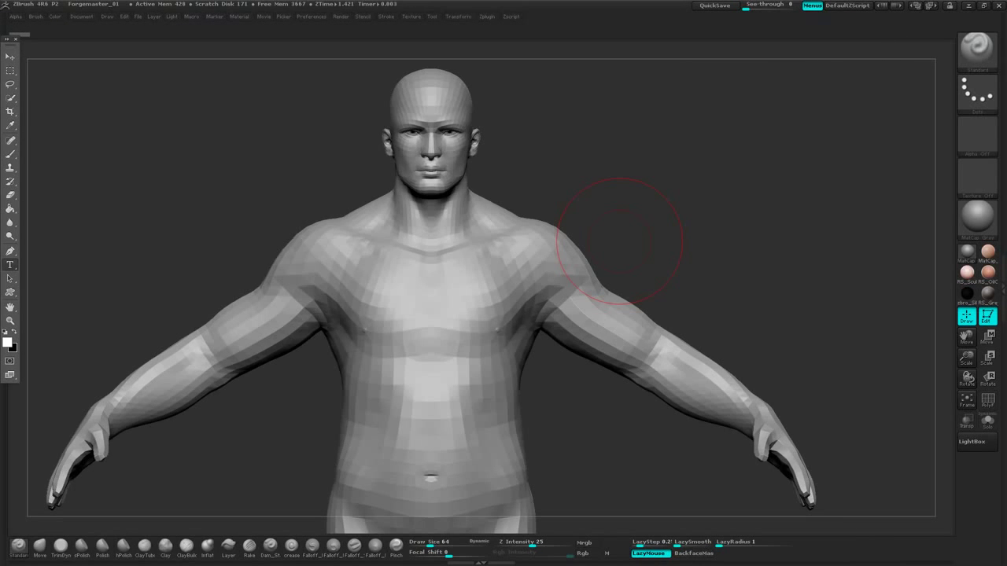
Switch back to ZBrush and examine the base body's overall proportions
{"action": "key", "text": "z"}
{"action": "left_click", "coordinate": [716, 113]}
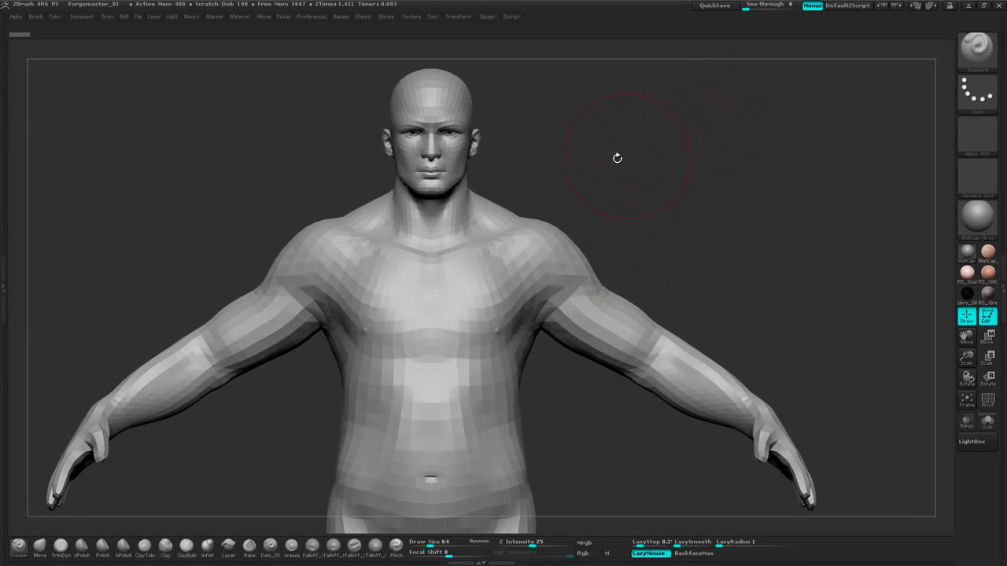
{"action": "left_click_drag", "start_coordinate": [654, 137], "coordinate": [704, 326]}
{"action": "left_click_drag", "start_coordinate": [610, 228], "coordinate": [667, 425]}
{"action": "left_click_drag", "start_coordinate": [626, 284], "coordinate": [602, 271]}
{"action": "left_click_drag", "start_coordinate": [602, 271], "coordinate": [596, 376], "text": "alt"}
{"action": "left_click_drag", "start_coordinate": [621, 441], "coordinate": [679, 231], "text": "alt"}
{"action": "left_click_drag", "start_coordinate": [698, 416], "coordinate": [709, 164], "text": "alt"}
{"action": "left_click_drag", "start_coordinate": [732, 321], "coordinate": [745, 197], "text": "alt"}
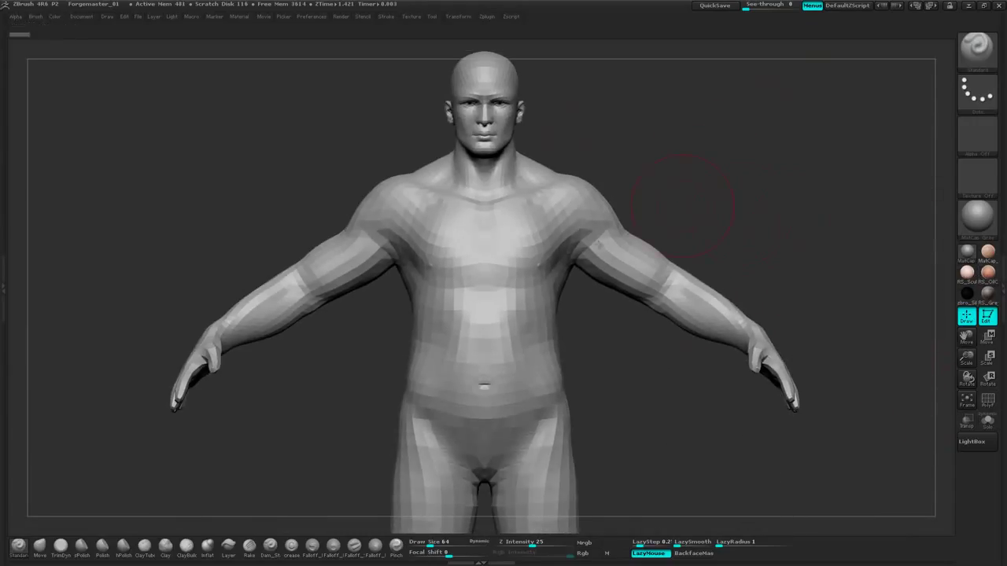
Nudge the side of the face inward near the jaw using the Move brush at draw size 23
{"action": "left_click", "coordinate": [189, 546]}
{"action": "left_click_drag", "start_coordinate": [685, 150], "coordinate": [696, 258], "text": "alt"}
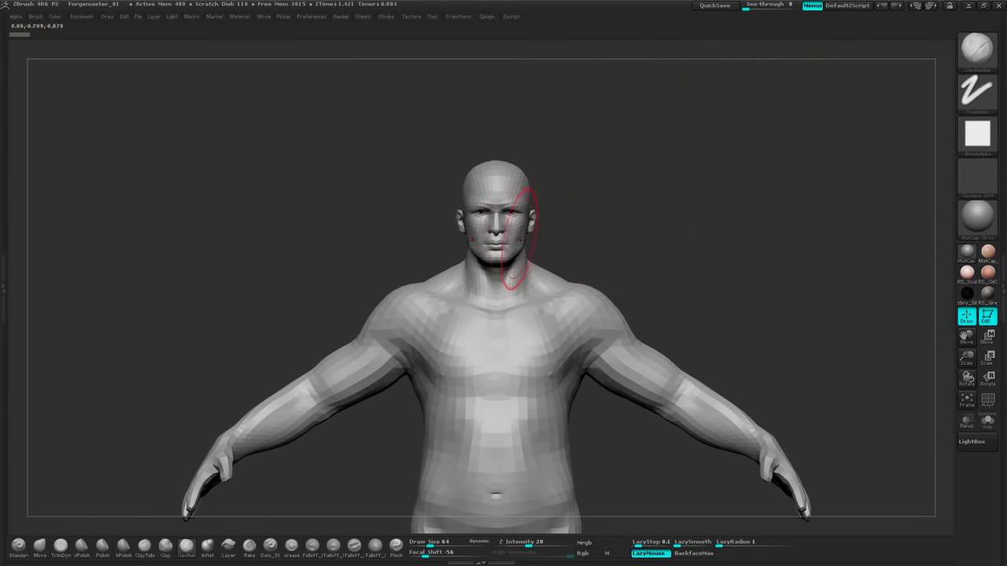
{"action": "left_click_drag", "start_coordinate": [702, 178], "coordinate": [715, 268], "text": "alt"}
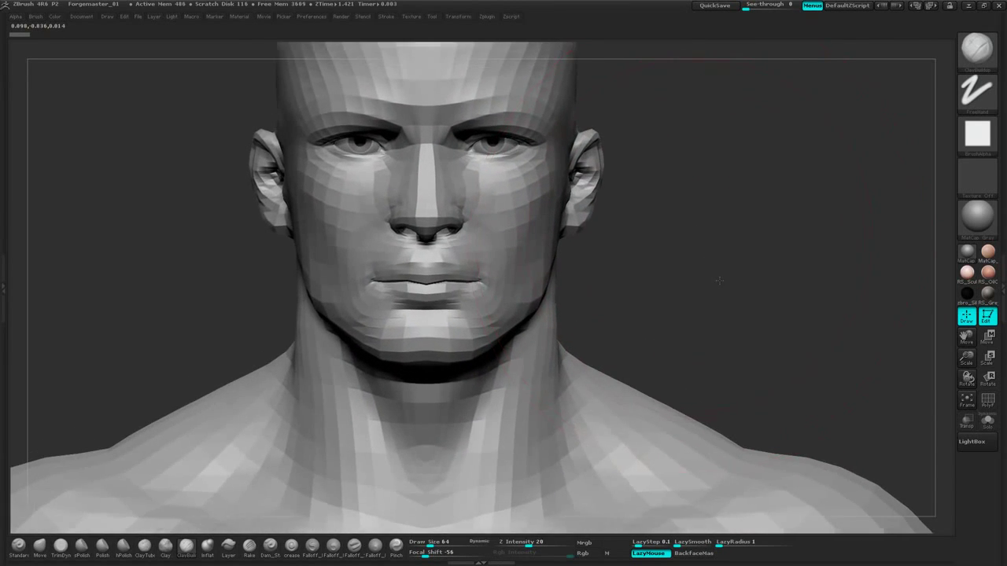
{"action": "left_click_drag", "start_coordinate": [693, 206], "coordinate": [723, 242], "text": "alt"}
{"action": "left_click", "coordinate": [39, 546]}
{"action": "left_click_drag", "start_coordinate": [656, 233], "coordinate": [669, 229]}
{"action": "left_click_drag", "start_coordinate": [705, 215], "coordinate": [721, 231], "text": "alt"}
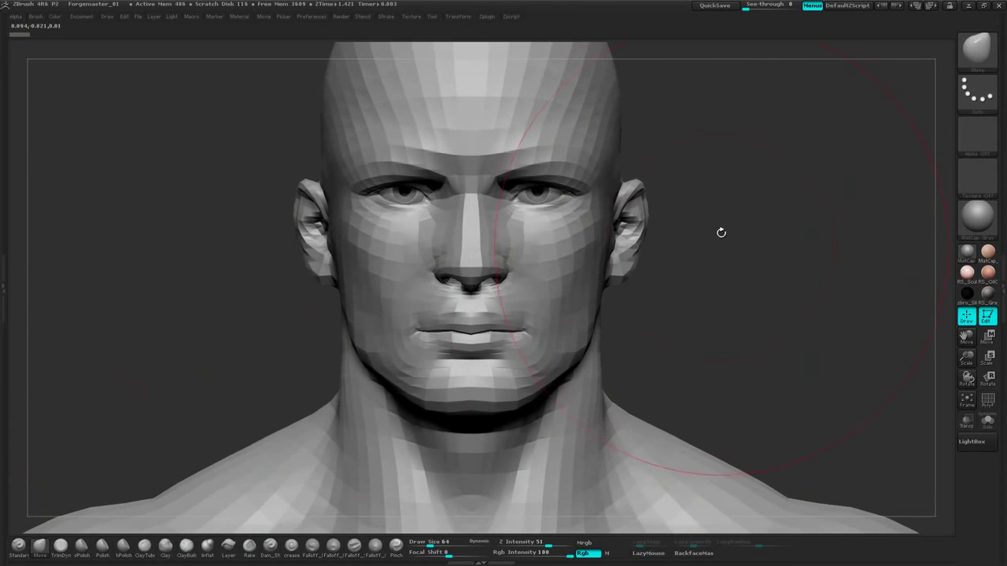
{"action": "key", "text": "space"}
{"action": "left_click", "coordinate": [599, 276]}
{"action": "left_click_drag", "start_coordinate": [598, 276], "coordinate": [594, 276]}
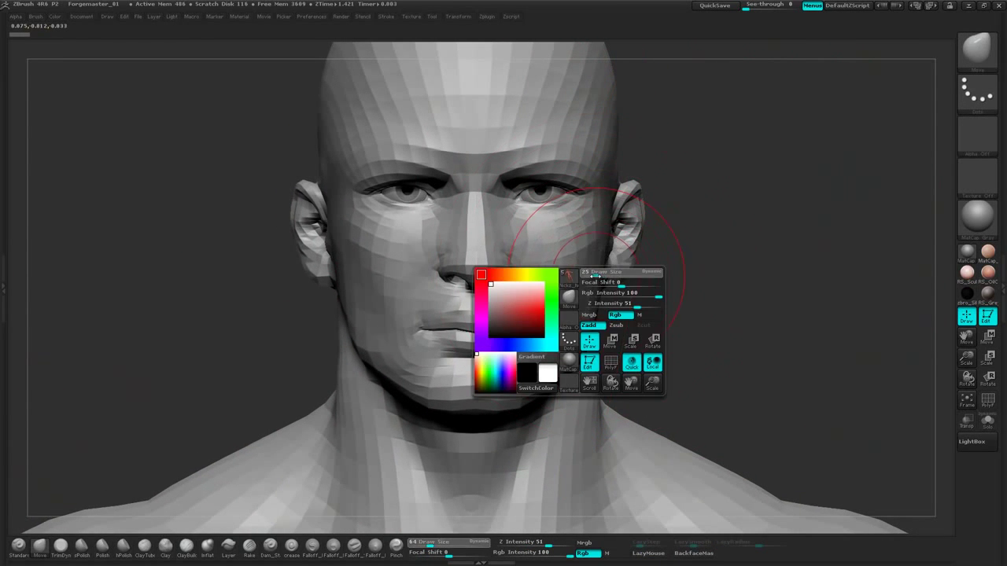
{"action": "left_click_drag", "start_coordinate": [735, 218], "coordinate": [718, 211]}
{"action": "left_click_drag", "start_coordinate": [584, 275], "coordinate": [573, 275]}
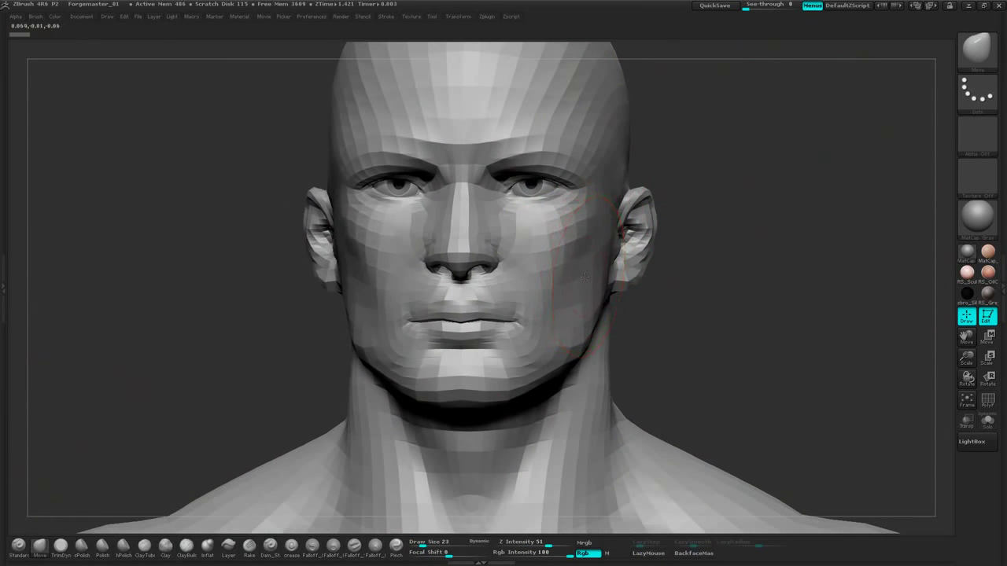
Reshape the cheekbones and the area below the outer eye corners with the Move brush
{"action": "mouse_move", "coordinate": [708, 247]}
{"action": "left_mouse_down"}
{"action": "mouse_move", "coordinate": [714, 240]}
{"action": "mouse_move", "coordinate": [710, 253]}
{"action": "mouse_move", "coordinate": [688, 250]}
{"action": "left_mouse_up"}
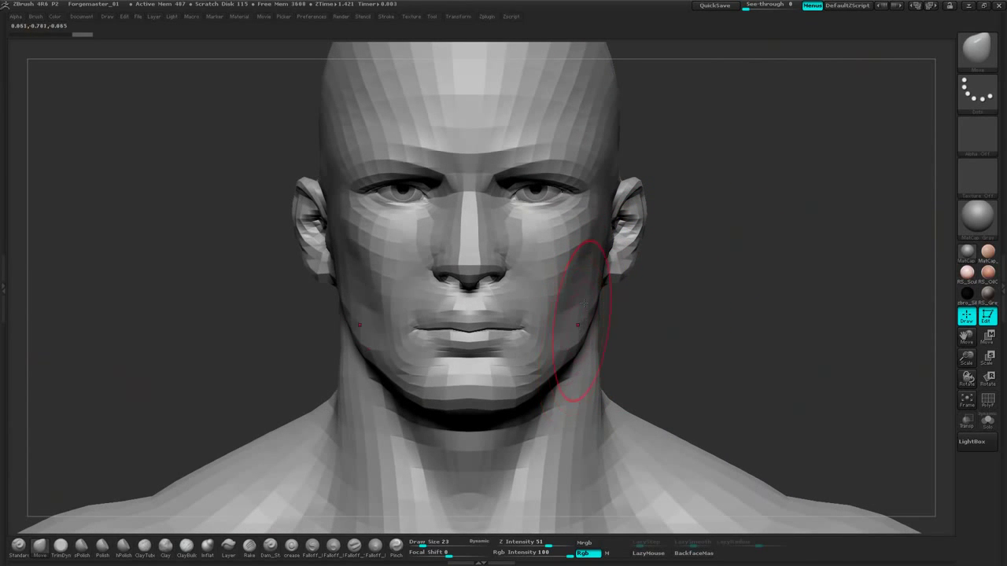
{"action": "mouse_move", "coordinate": [580, 232]}
{"action": "left_mouse_down"}
{"action": "mouse_move", "coordinate": [598, 234]}
{"action": "mouse_move", "coordinate": [604, 215]}
{"action": "left_mouse_up"}
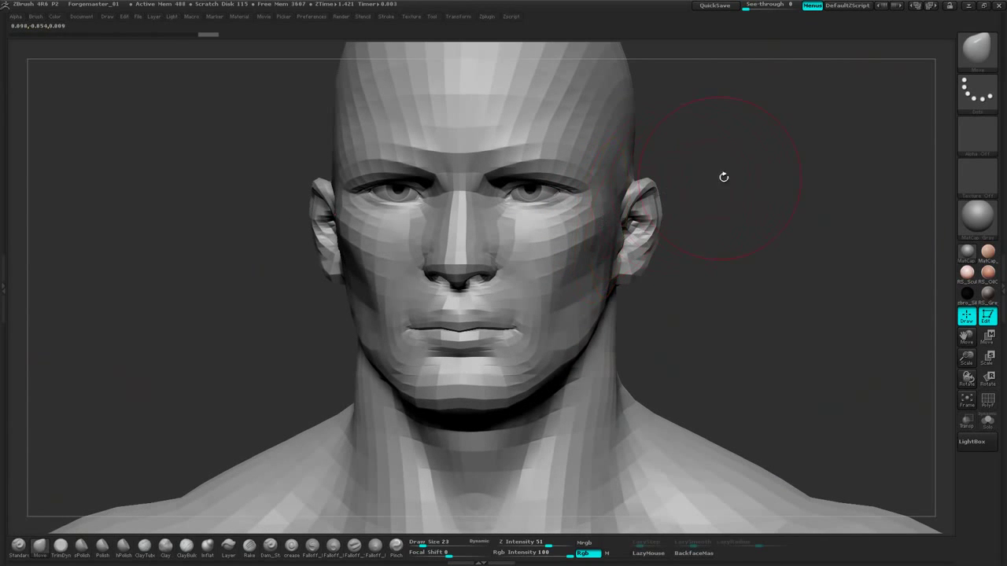
{"action": "left_click_drag", "start_coordinate": [721, 175], "coordinate": [722, 209], "text": "alt"}
{"action": "left_click_drag", "start_coordinate": [588, 195], "coordinate": [585, 198]}
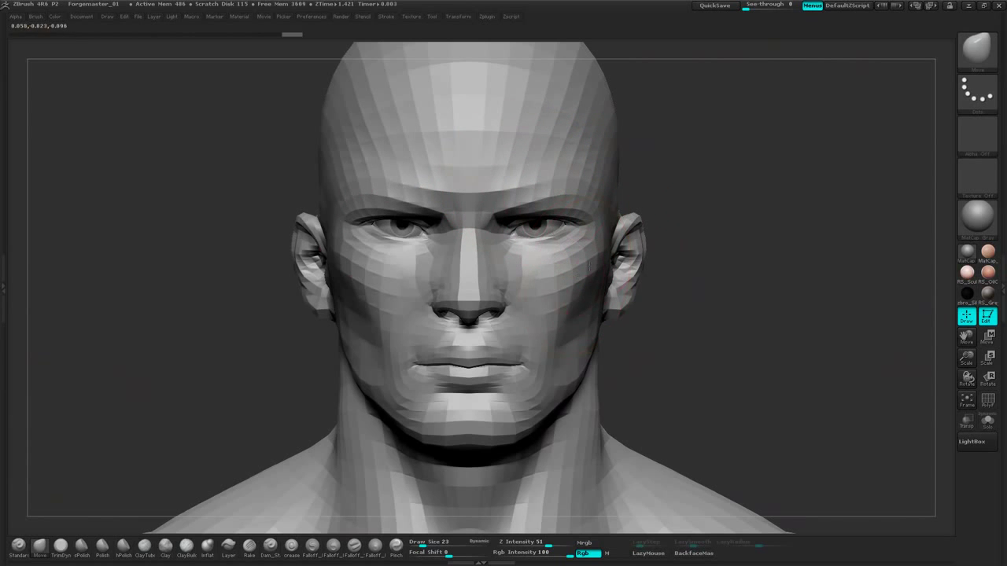
Refine the nose's side, bridge and nostril shape with the Move brush at draw size 15
{"action": "mouse_move", "coordinate": [734, 218]}
{"action": "left_mouse_down"}
{"action": "mouse_move", "coordinate": [742, 231]}
{"action": "mouse_move", "coordinate": [618, 245]}
{"action": "left_mouse_up"}
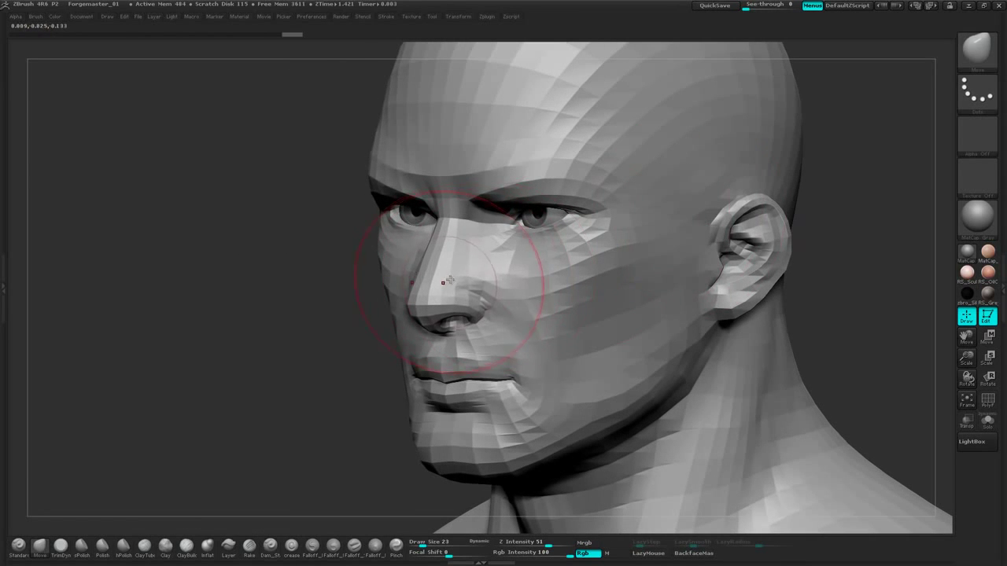
{"action": "mouse_move", "coordinate": [796, 199]}
{"action": "left_mouse_down"}
{"action": "mouse_move", "coordinate": [822, 198]}
{"action": "mouse_move", "coordinate": [727, 273]}
{"action": "mouse_move", "coordinate": [708, 276]}
{"action": "left_mouse_up"}
{"action": "left_click_drag", "start_coordinate": [793, 173], "coordinate": [796, 166]}
{"action": "mouse_move", "coordinate": [361, 299]}
{"action": "left_mouse_down"}
{"action": "mouse_move", "coordinate": [479, 299]}
{"action": "mouse_move", "coordinate": [473, 288]}
{"action": "left_mouse_up"}
{"action": "key", "text": "space"}
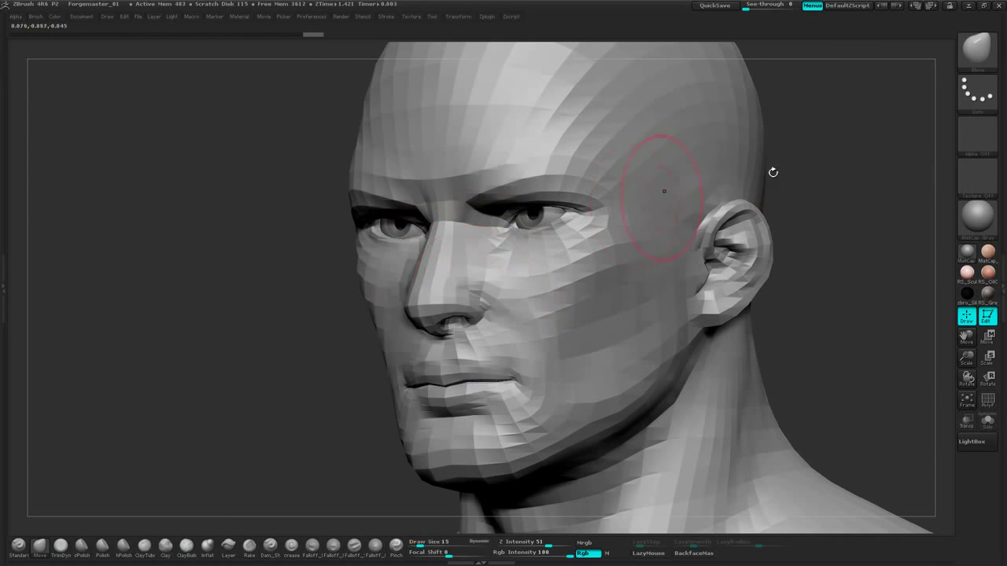
{"action": "left_click_drag", "start_coordinate": [774, 171], "coordinate": [822, 167]}
{"action": "left_click_drag", "start_coordinate": [485, 280], "coordinate": [471, 275]}
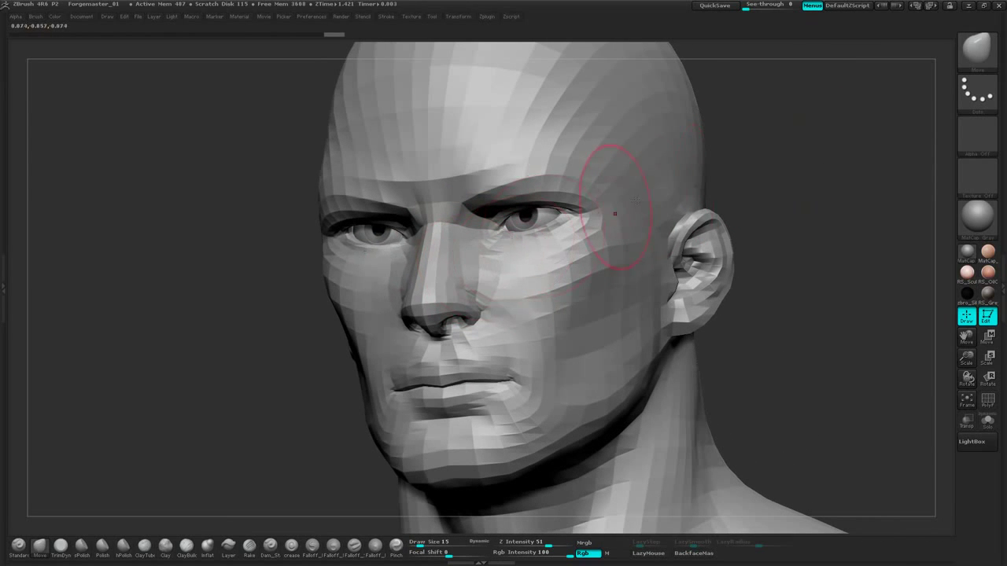
{"action": "left_click_drag", "start_coordinate": [809, 164], "coordinate": [777, 173]}
{"action": "left_click_drag", "start_coordinate": [478, 311], "coordinate": [475, 305]}
{"action": "left_click_drag", "start_coordinate": [792, 169], "coordinate": [680, 188]}
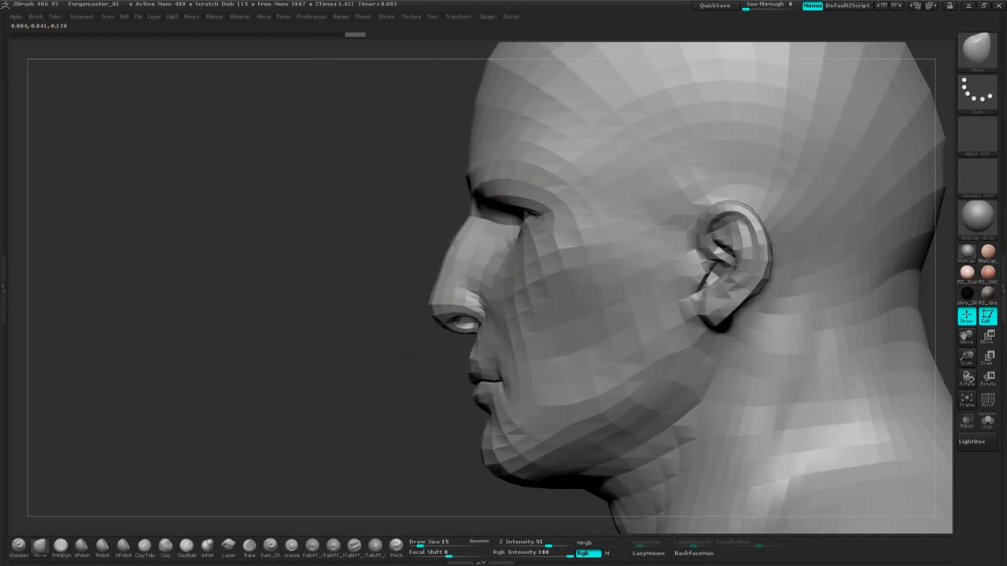
{"action": "mouse_move", "coordinate": [399, 323]}
{"action": "left_mouse_down"}
{"action": "mouse_move", "coordinate": [550, 295]}
{"action": "mouse_move", "coordinate": [691, 221]}
{"action": "left_mouse_up"}
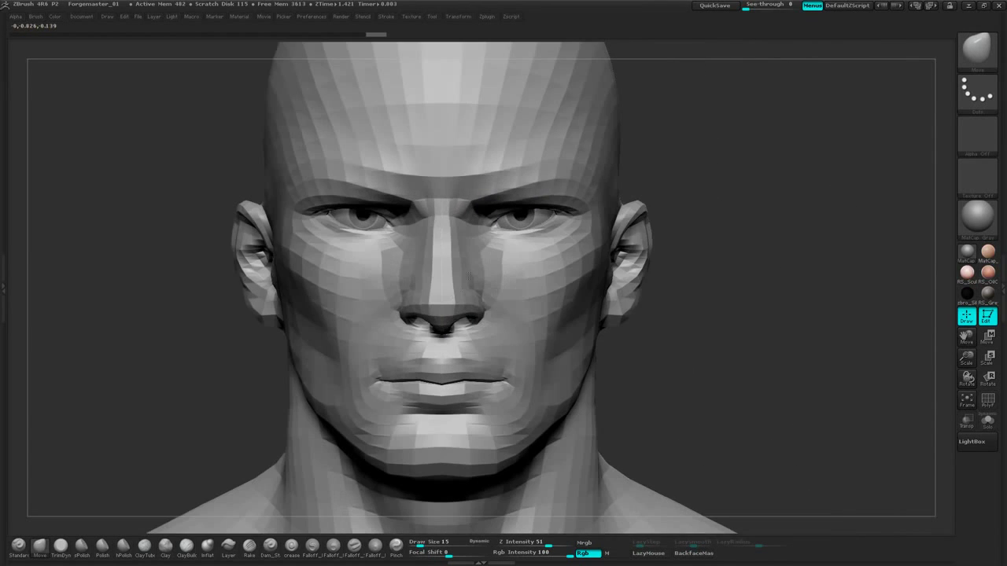
Push the areas beside the nose and the lower cheeks inward to form hollow cheeks
{"action": "left_click_drag", "start_coordinate": [775, 175], "coordinate": [791, 206], "text": "alt"}
{"action": "left_click_drag", "start_coordinate": [511, 264], "coordinate": [504, 261]}
{"action": "mouse_move", "coordinate": [752, 271]}
{"action": "left_mouse_down", "text": "alt"}
{"action": "mouse_move", "coordinate": [743, 228]}
{"action": "mouse_move", "coordinate": [763, 186]}
{"action": "left_mouse_up", "text": "alt"}
{"action": "left_click_drag", "start_coordinate": [628, 243], "coordinate": [621, 240]}
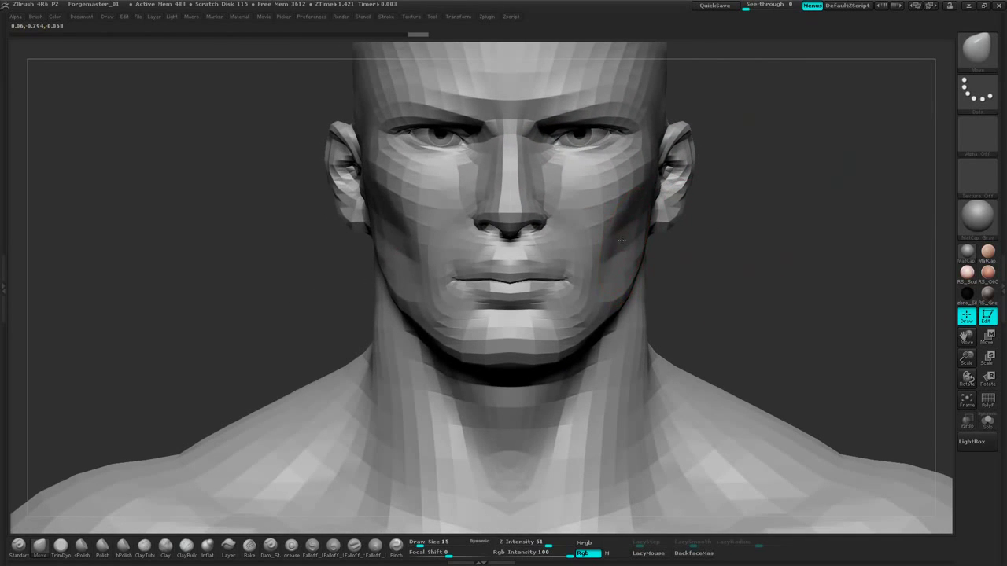
{"action": "left_click_drag", "start_coordinate": [731, 200], "coordinate": [665, 218]}
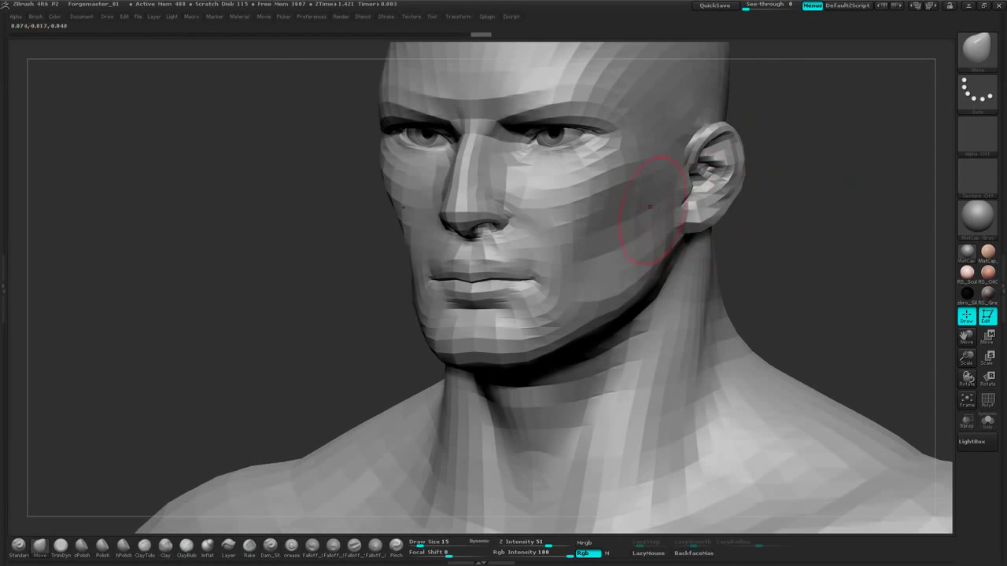
{"action": "left_click_drag", "start_coordinate": [790, 173], "coordinate": [771, 186]}
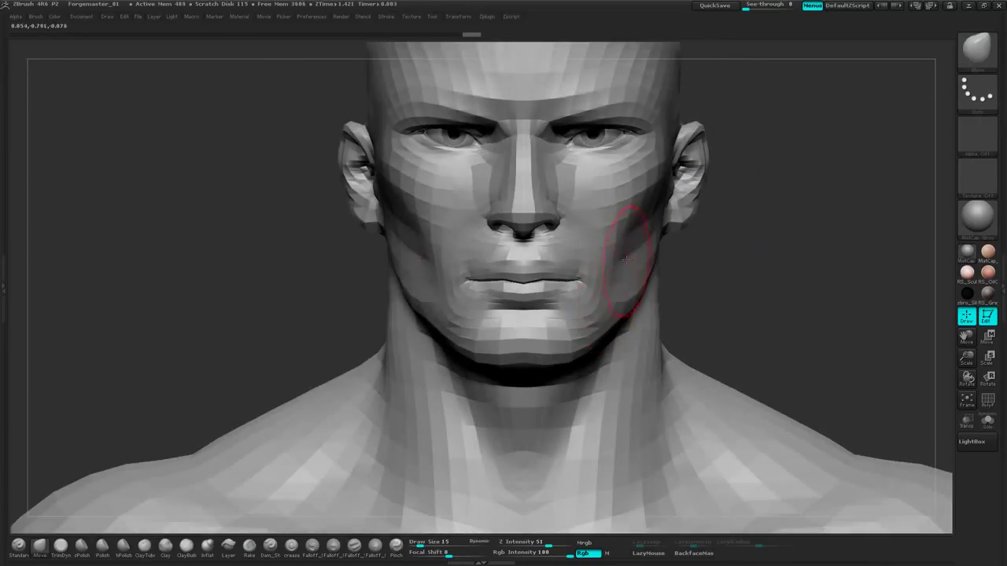
{"action": "mouse_move", "coordinate": [625, 258]}
{"action": "left_mouse_down"}
{"action": "mouse_move", "coordinate": [626, 243]}
{"action": "mouse_move", "coordinate": [603, 245]}
{"action": "left_mouse_up"}
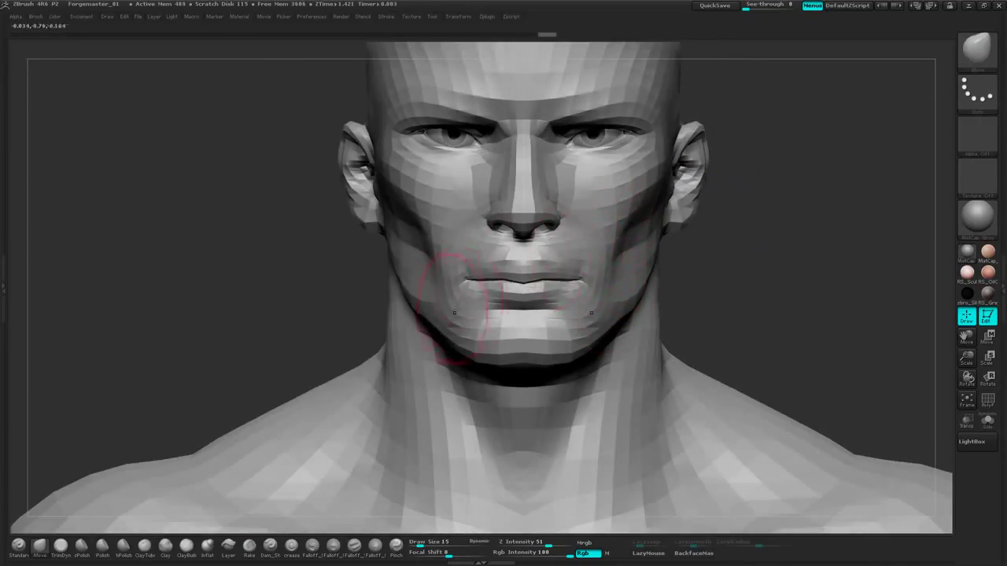
Raise the middle of the lips, adjust the mouth corners into a frown and reshape the jaw beside the chin
{"action": "left_click_drag", "start_coordinate": [487, 281], "coordinate": [487, 277]}
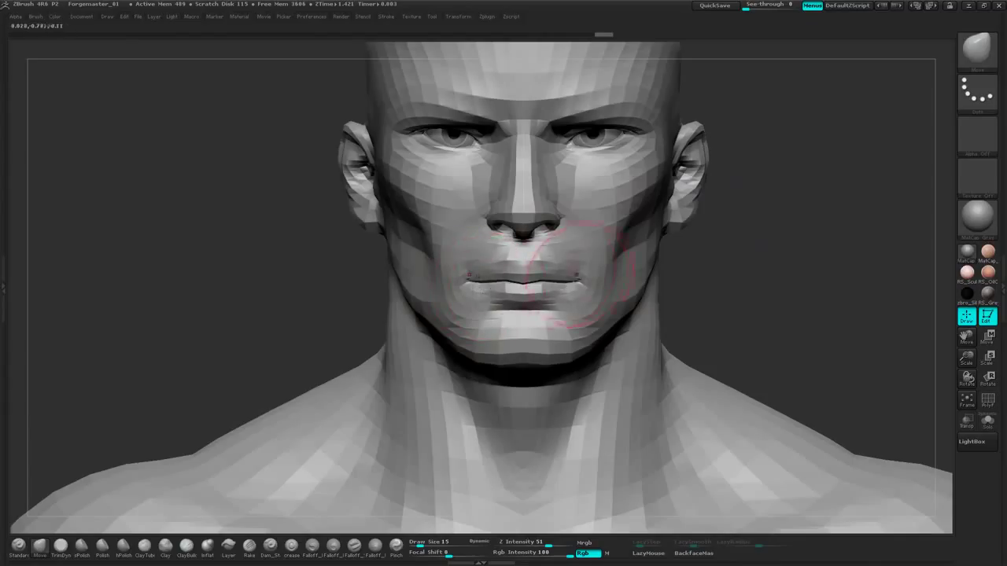
{"action": "left_click_drag", "start_coordinate": [546, 285], "coordinate": [525, 276]}
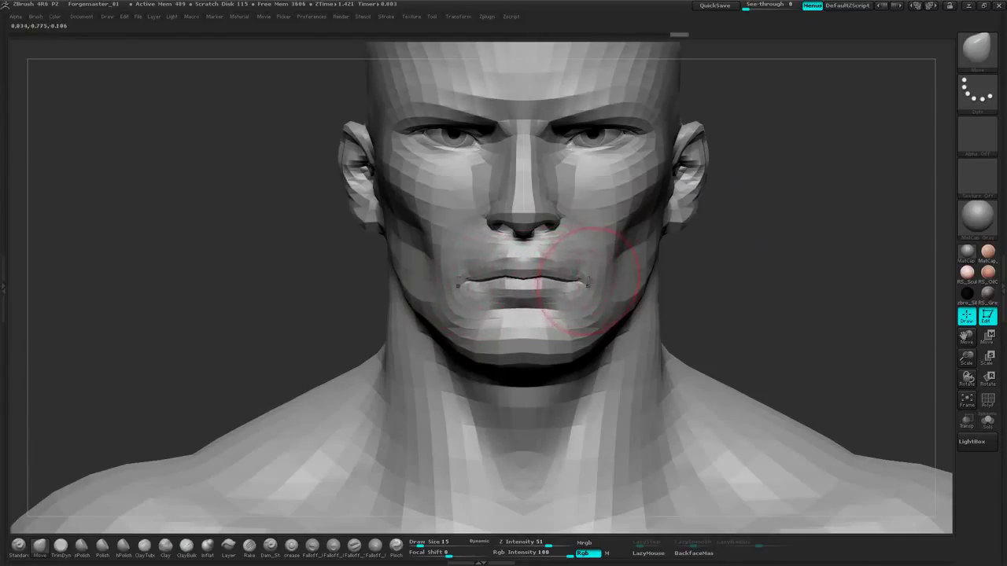
{"action": "left_click_drag", "start_coordinate": [588, 282], "coordinate": [569, 281]}
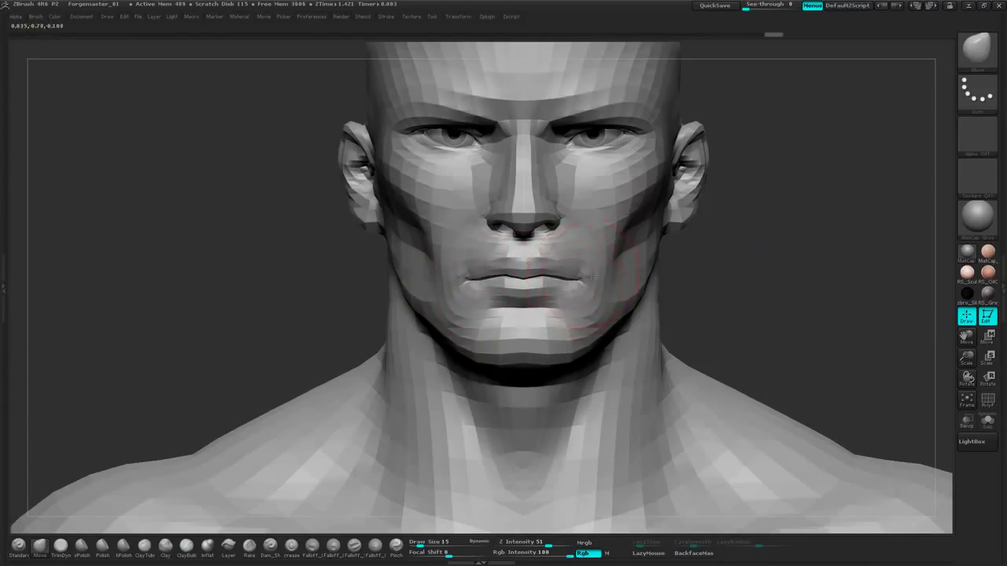
{"action": "left_click_drag", "start_coordinate": [583, 331], "coordinate": [545, 360]}
Adjust the side contour of the upper skull using the Move brush at draw size 25
{"action": "mouse_move", "coordinate": [764, 255]}
{"action": "left_mouse_down"}
{"action": "mouse_move", "coordinate": [774, 236]}
{"action": "mouse_move", "coordinate": [760, 378]}
{"action": "mouse_move", "coordinate": [753, 306]}
{"action": "mouse_move", "coordinate": [772, 236]}
{"action": "mouse_move", "coordinate": [760, 267]}
{"action": "mouse_move", "coordinate": [759, 255]}
{"action": "left_mouse_up"}
{"action": "key", "text": "space"}
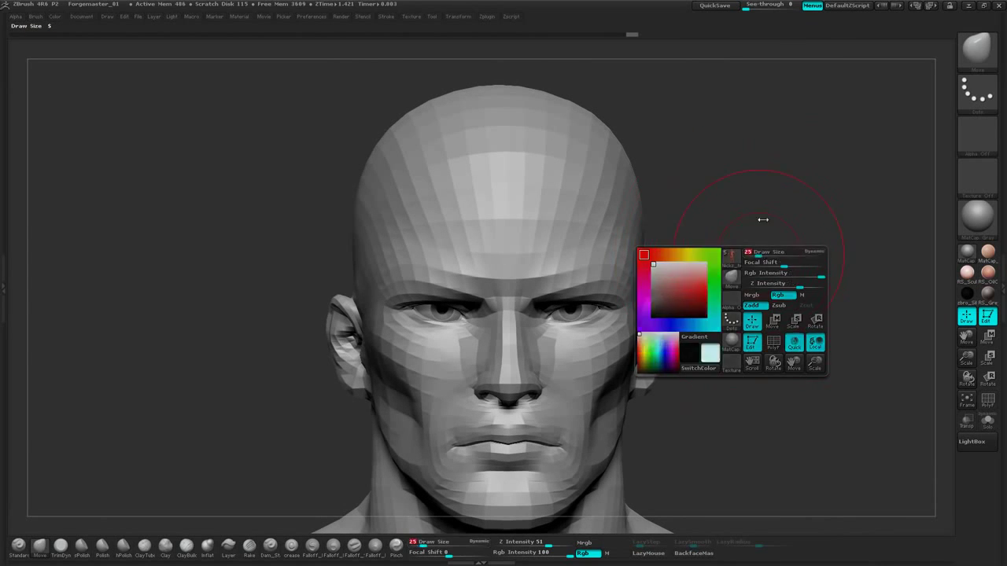
{"action": "left_click_drag", "start_coordinate": [764, 220], "coordinate": [715, 223]}
{"action": "mouse_move", "coordinate": [757, 257]}
{"action": "left_mouse_down"}
{"action": "mouse_move", "coordinate": [765, 232]}
{"action": "mouse_move", "coordinate": [712, 230]}
{"action": "left_mouse_up"}
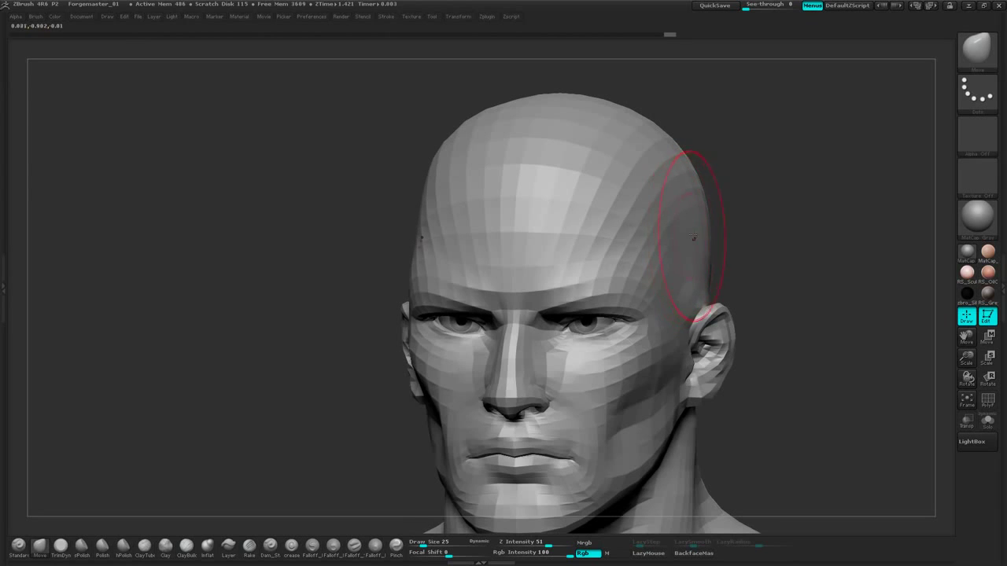
{"action": "left_click_drag", "start_coordinate": [834, 196], "coordinate": [775, 198]}
{"action": "left_click_drag", "start_coordinate": [728, 212], "coordinate": [720, 214]}
{"action": "mouse_move", "coordinate": [810, 189]}
{"action": "left_mouse_down"}
{"action": "mouse_move", "coordinate": [834, 187]}
{"action": "mouse_move", "coordinate": [784, 174]}
{"action": "mouse_move", "coordinate": [686, 211]}
{"action": "mouse_move", "coordinate": [749, 188]}
{"action": "mouse_move", "coordinate": [784, 150]}
{"action": "left_mouse_up"}
{"action": "mouse_move", "coordinate": [778, 223]}
{"action": "left_mouse_down", "text": "alt"}
{"action": "mouse_move", "coordinate": [740, 188]}
{"action": "mouse_move", "coordinate": [737, 227]}
{"action": "mouse_move", "coordinate": [763, 177]}
{"action": "mouse_move", "coordinate": [744, 236]}
{"action": "left_mouse_up", "text": "alt"}
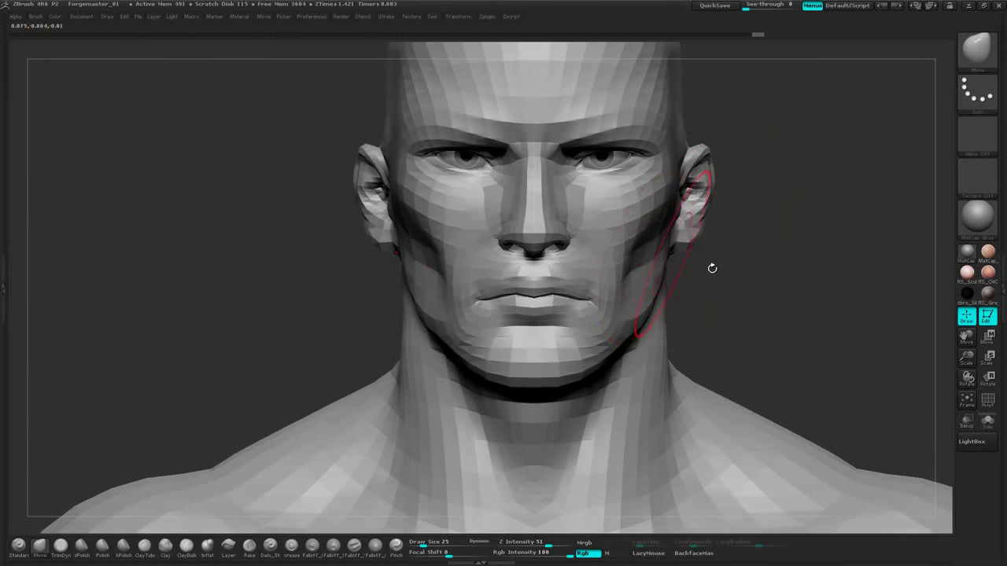
Pull the front neck muscles inward and lower the inner brow with the Move brush
{"action": "left_click_drag", "start_coordinate": [712, 268], "coordinate": [740, 146], "text": "alt"}
{"action": "mouse_move", "coordinate": [761, 221]}
{"action": "left_mouse_down", "text": "alt"}
{"action": "mouse_move", "coordinate": [774, 189]}
{"action": "mouse_move", "coordinate": [757, 198]}
{"action": "left_mouse_up", "text": "alt"}
{"action": "left_click_drag", "start_coordinate": [653, 305], "coordinate": [636, 310]}
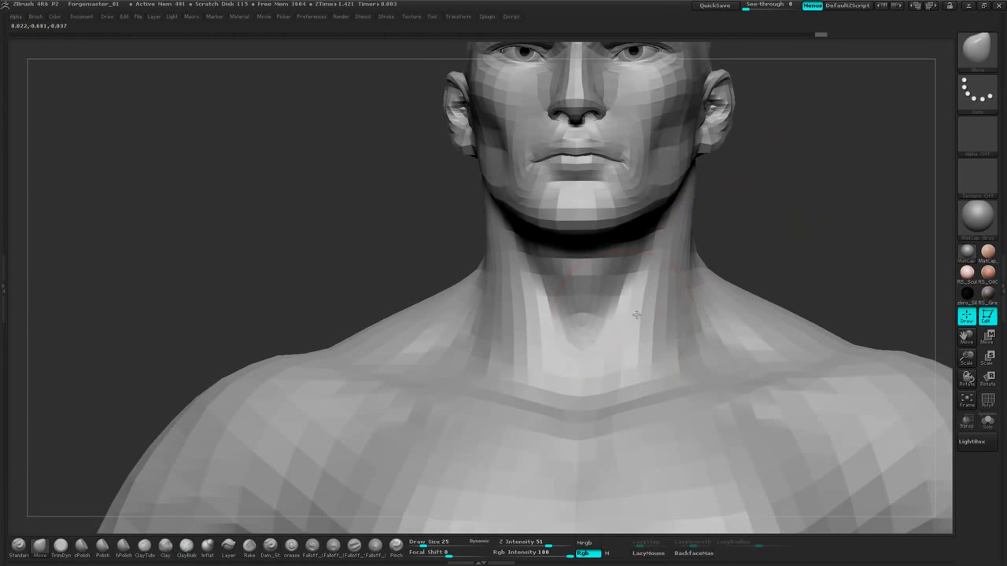
{"action": "mouse_move", "coordinate": [772, 236]}
{"action": "left_mouse_down", "text": "alt"}
{"action": "mouse_move", "coordinate": [783, 223]}
{"action": "mouse_move", "coordinate": [767, 210]}
{"action": "mouse_move", "coordinate": [774, 230]}
{"action": "mouse_move", "coordinate": [778, 217]}
{"action": "mouse_move", "coordinate": [769, 222]}
{"action": "mouse_move", "coordinate": [762, 202]}
{"action": "left_mouse_up", "text": "alt"}
{"action": "right_click", "coordinate": [759, 253]}
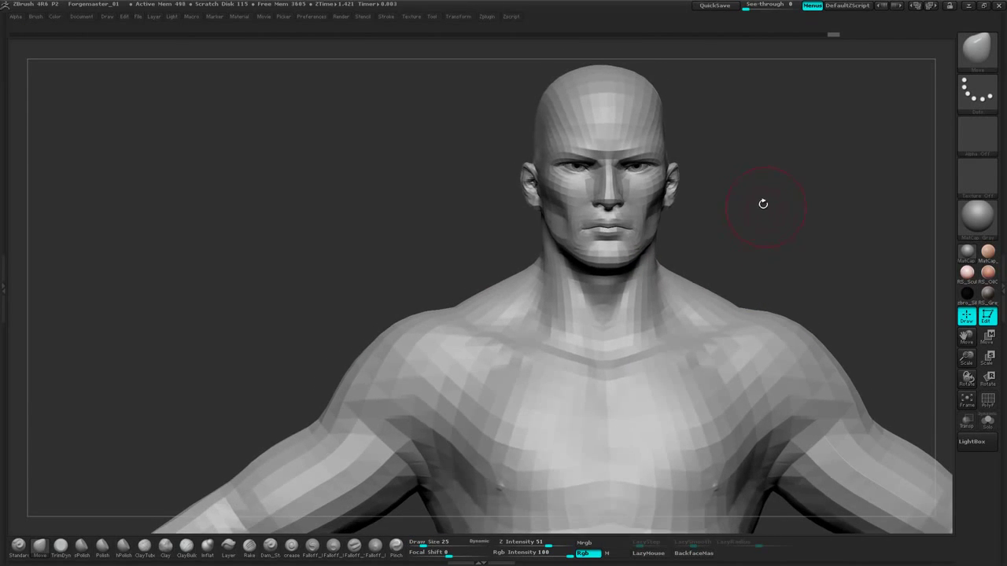
{"action": "left_click_drag", "start_coordinate": [750, 165], "coordinate": [724, 216], "text": "alt"}
{"action": "left_click_drag", "start_coordinate": [587, 175], "coordinate": [587, 185]}
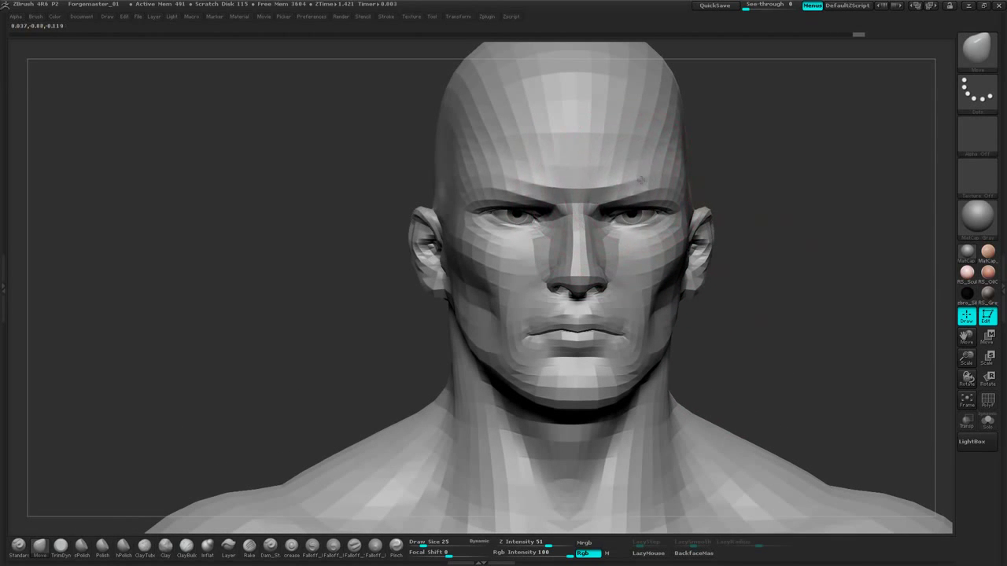
Display the head's polygroups with PolyFrame, keep all subtools visible and set the draw size to 4
{"action": "mouse_move", "coordinate": [771, 153]}
{"action": "left_mouse_down"}
{"action": "mouse_move", "coordinate": [819, 197]}
{"action": "mouse_move", "coordinate": [857, 157]}
{"action": "mouse_move", "coordinate": [848, 144]}
{"action": "mouse_move", "coordinate": [857, 162]}
{"action": "left_mouse_up"}
{"action": "left_click", "coordinate": [989, 421]}
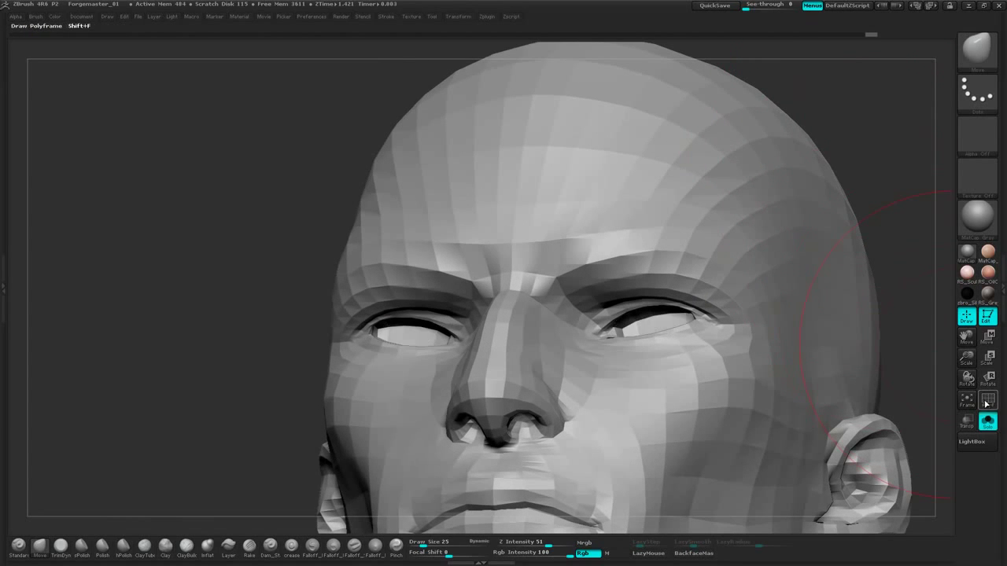
{"action": "left_click", "coordinate": [988, 401]}
{"action": "left_click", "coordinate": [989, 421]}
{"action": "mouse_move", "coordinate": [867, 158]}
{"action": "left_mouse_down"}
{"action": "mouse_move", "coordinate": [838, 123]}
{"action": "mouse_move", "coordinate": [739, 130]}
{"action": "left_mouse_up"}
{"action": "left_click_drag", "start_coordinate": [847, 132], "coordinate": [874, 137]}
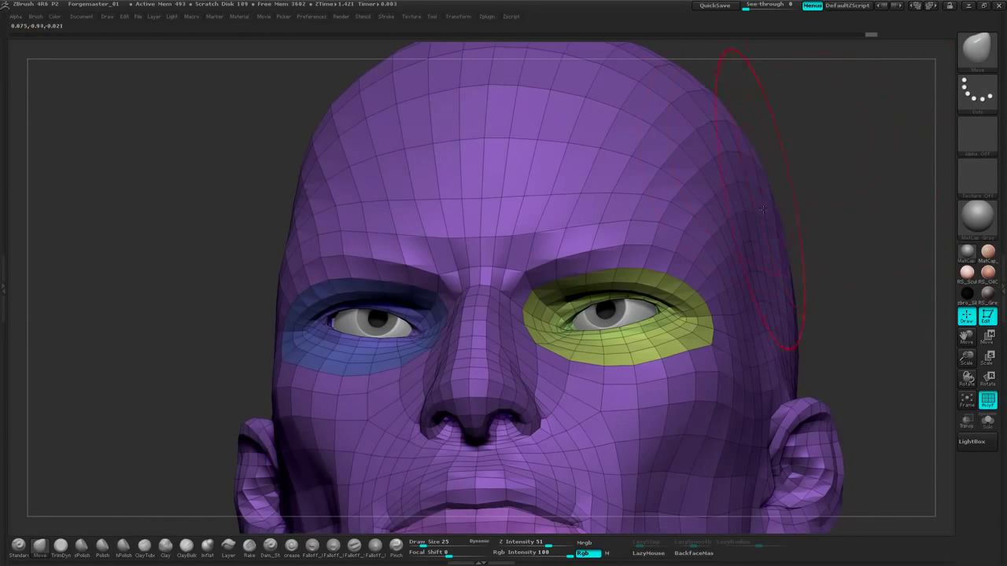
{"action": "left_click_drag", "start_coordinate": [823, 202], "coordinate": [838, 199]}
{"action": "key", "text": "space"}
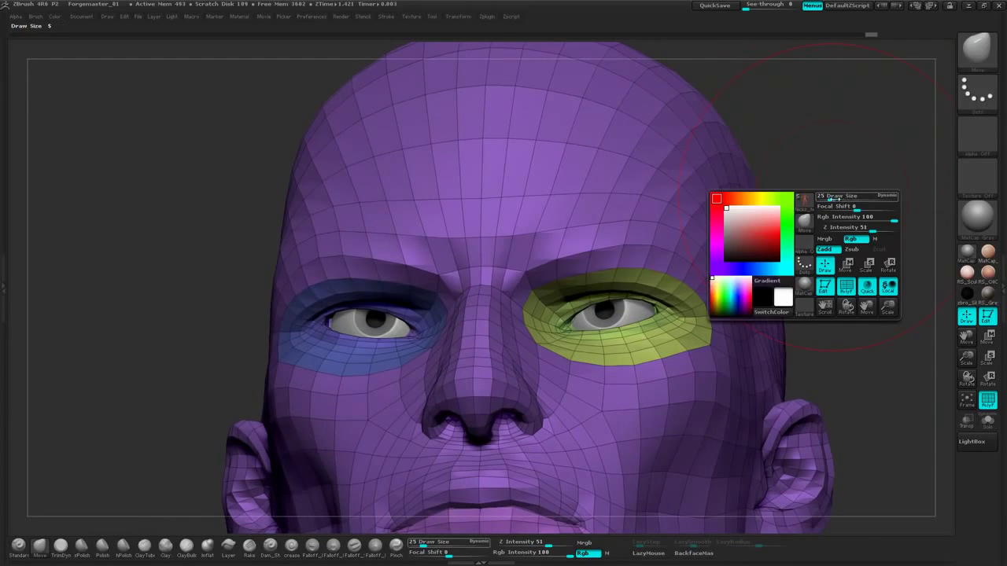
{"action": "left_click", "coordinate": [825, 199]}
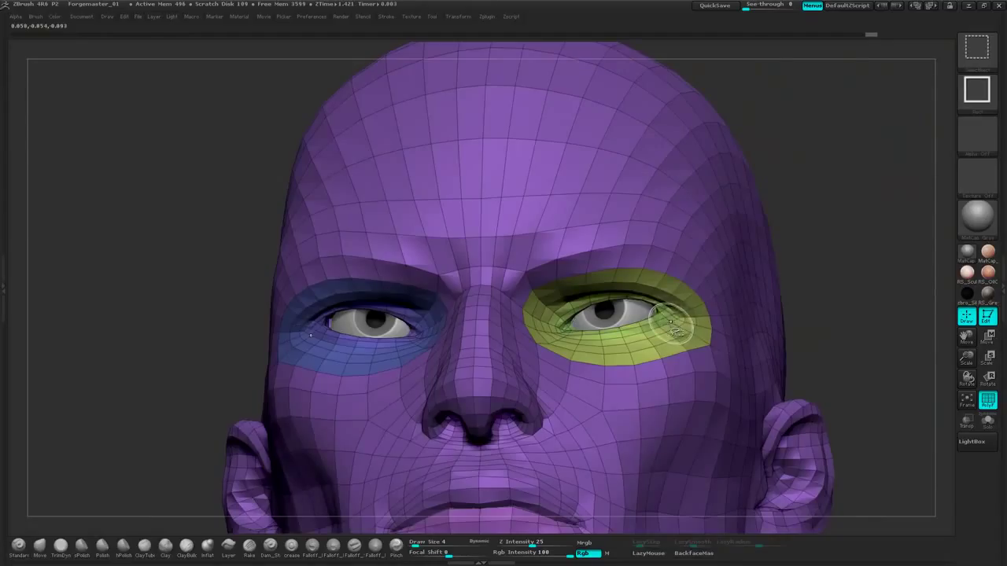
Isolate the polygroups around both eyes by hiding them and inverting the visibility
{"action": "left_click", "coordinate": [669, 323], "text": "ctrl+shift"}
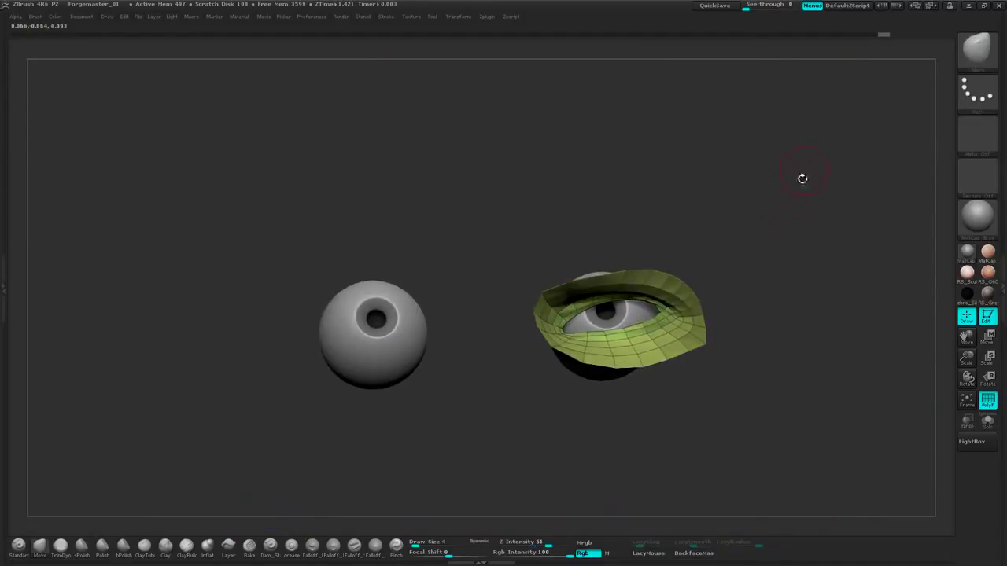
{"action": "left_click", "coordinate": [827, 179], "text": "ctrl+shift"}
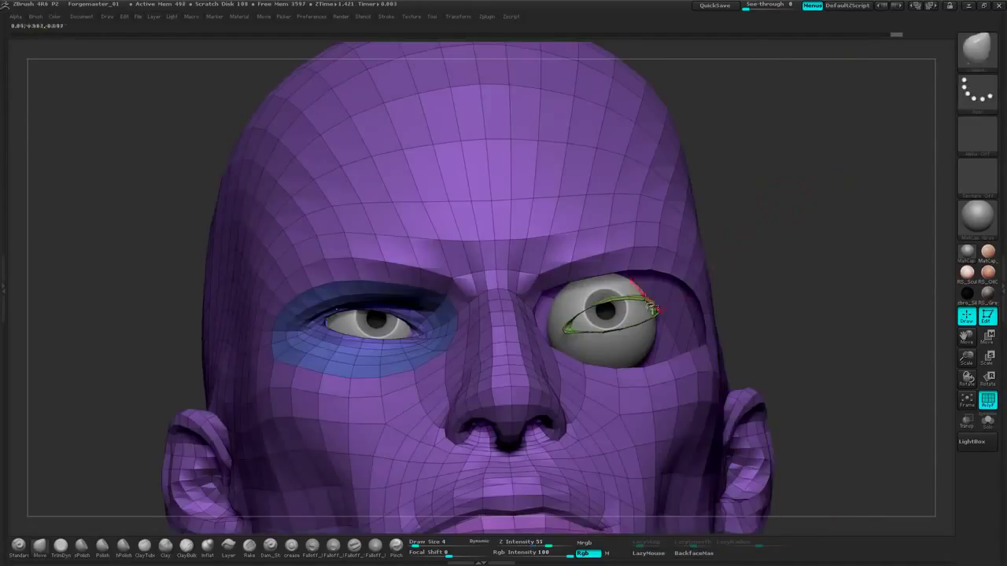
{"action": "left_click", "coordinate": [423, 334], "text": "ctrl+shift"}
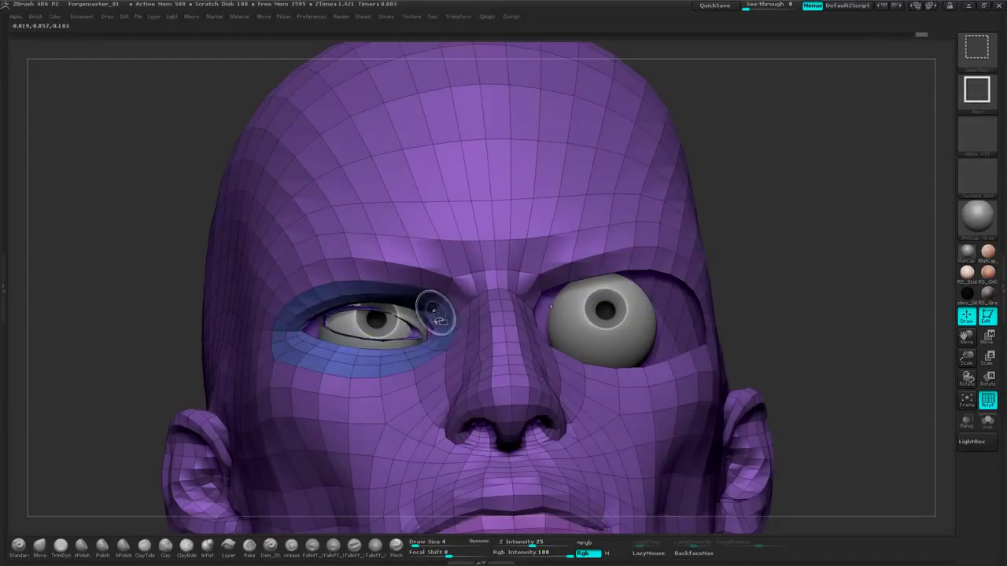
{"action": "left_click", "coordinate": [433, 312], "text": "ctrl+shift"}
{"action": "left_click", "coordinate": [418, 337], "text": "ctrl+shift"}
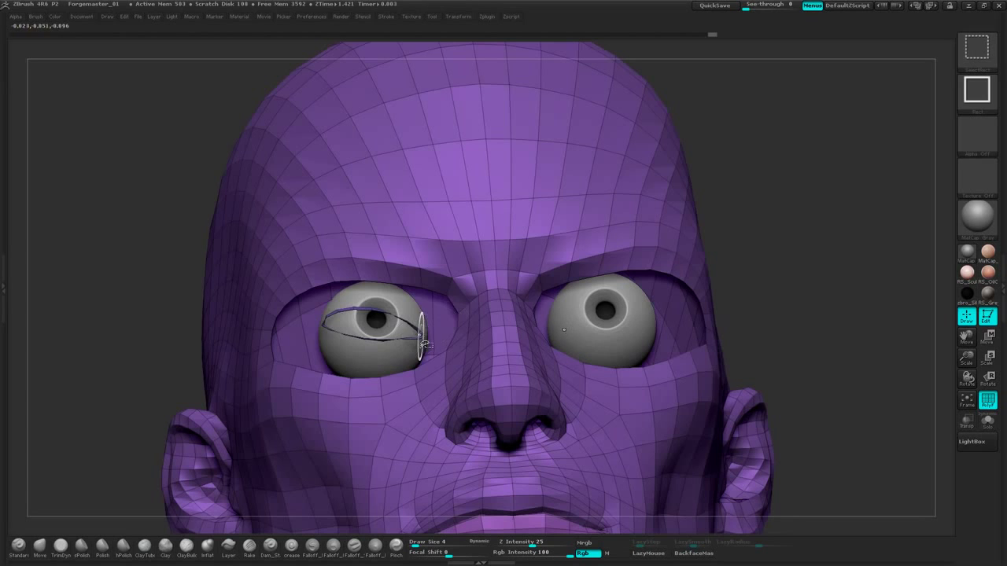
{"action": "left_click", "coordinate": [420, 336], "text": "ctrl+shift"}
{"action": "left_click_drag", "start_coordinate": [805, 162], "coordinate": [820, 213], "text": "ctrl+shift"}
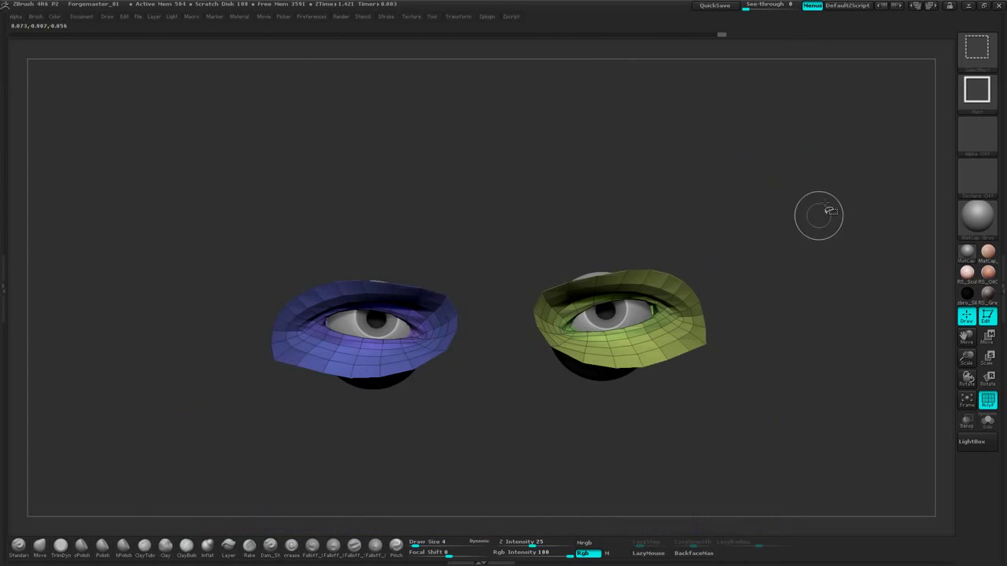
Reshape the upper eyelid edge around the eyeball using the Move brush at draw size 4
{"action": "left_click_drag", "start_coordinate": [818, 161], "coordinate": [535, 290]}
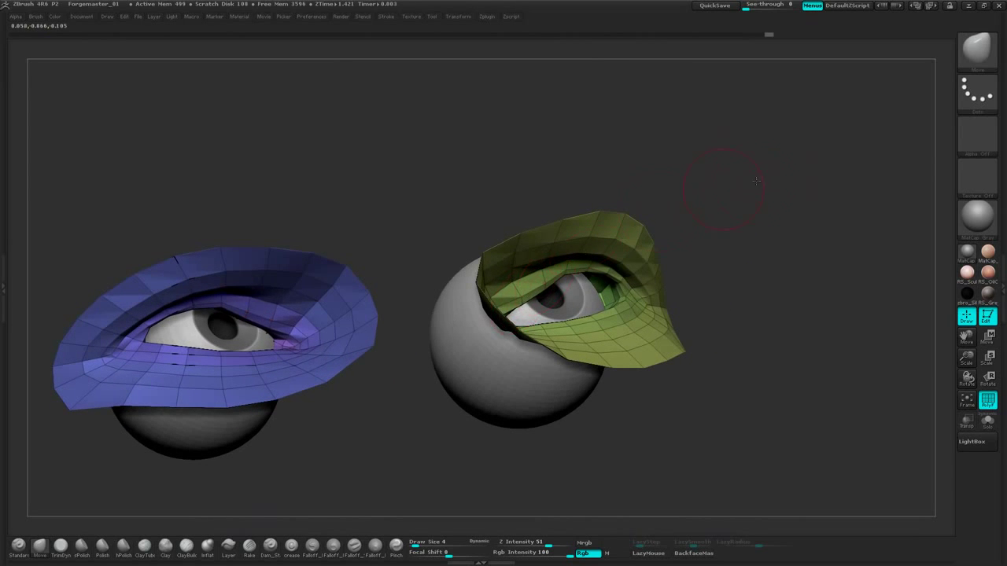
{"action": "left_click_drag", "start_coordinate": [756, 181], "coordinate": [706, 196]}
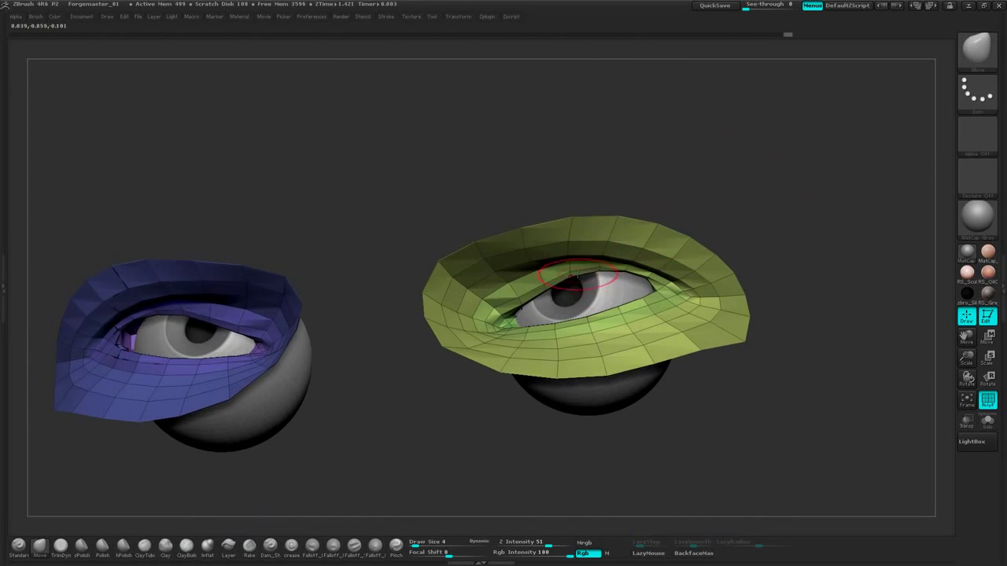
{"action": "left_click_drag", "start_coordinate": [577, 274], "coordinate": [613, 272]}
{"action": "left_click_drag", "start_coordinate": [753, 195], "coordinate": [726, 191]}
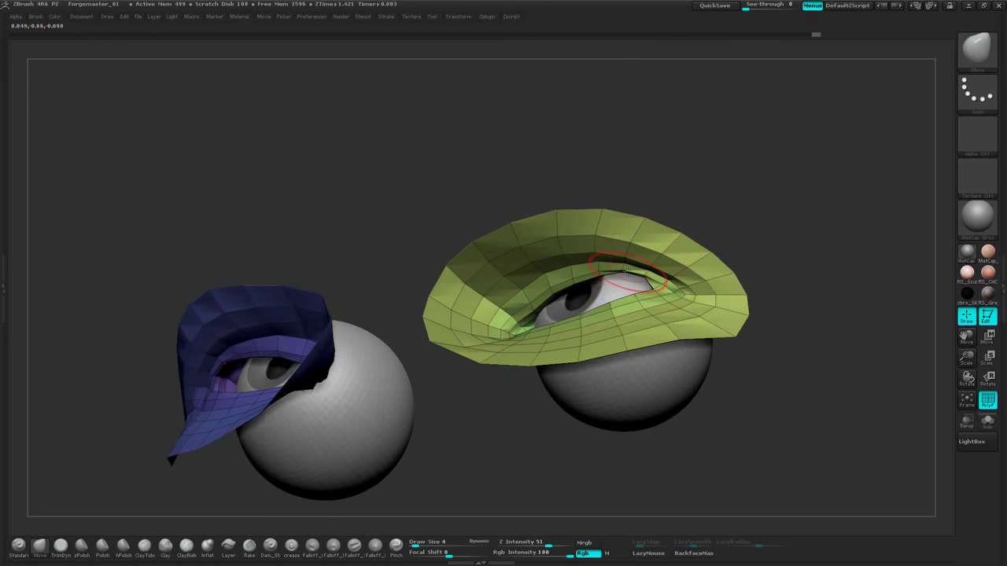
{"action": "left_click_drag", "start_coordinate": [644, 277], "coordinate": [647, 276]}
{"action": "mouse_move", "coordinate": [726, 191]}
{"action": "left_mouse_down"}
{"action": "mouse_move", "coordinate": [755, 165]}
{"action": "mouse_move", "coordinate": [766, 184]}
{"action": "mouse_move", "coordinate": [807, 178]}
{"action": "mouse_move", "coordinate": [782, 173]}
{"action": "mouse_move", "coordinate": [740, 205]}
{"action": "mouse_move", "coordinate": [765, 170]}
{"action": "left_mouse_up"}
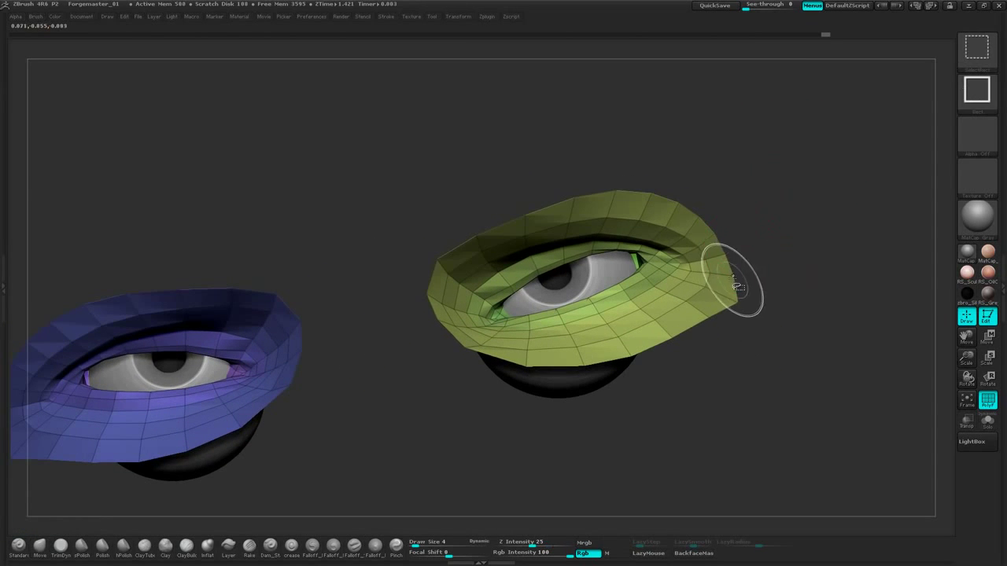
Hide the outer polygon loops around both eyes, keeping only the eyelid rims displayed
{"action": "left_click", "coordinate": [733, 277], "text": "ctrl+shift"}
{"action": "left_click_drag", "start_coordinate": [420, 243], "coordinate": [530, 180], "text": "alt"}
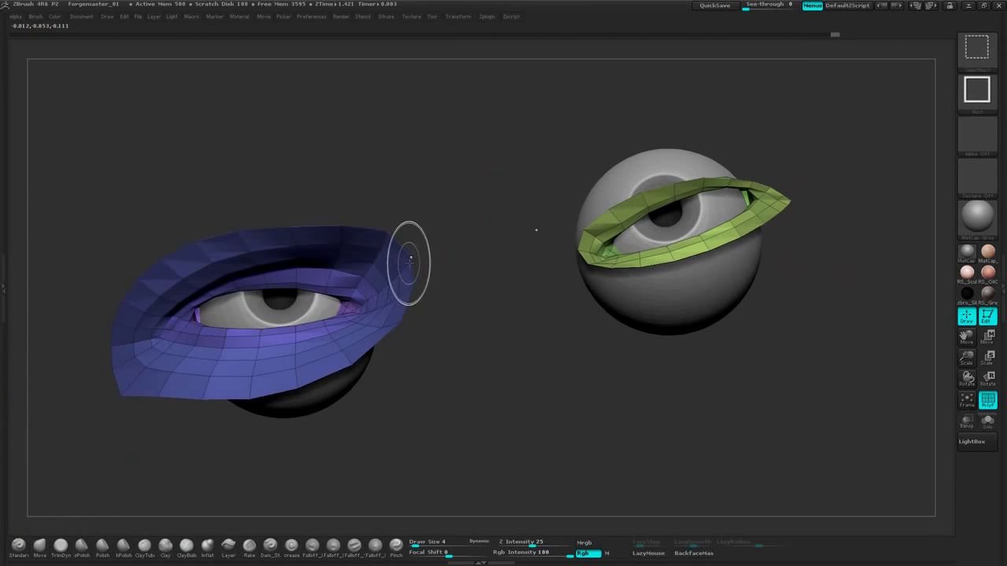
{"action": "left_click", "coordinate": [411, 259], "text": "ctrl+shift"}
{"action": "mouse_move", "coordinate": [892, 157]}
{"action": "left_mouse_down", "text": "alt"}
{"action": "mouse_move", "coordinate": [861, 116]}
{"action": "mouse_move", "coordinate": [696, 182]}
{"action": "mouse_move", "coordinate": [722, 158]}
{"action": "left_mouse_up", "text": "alt"}
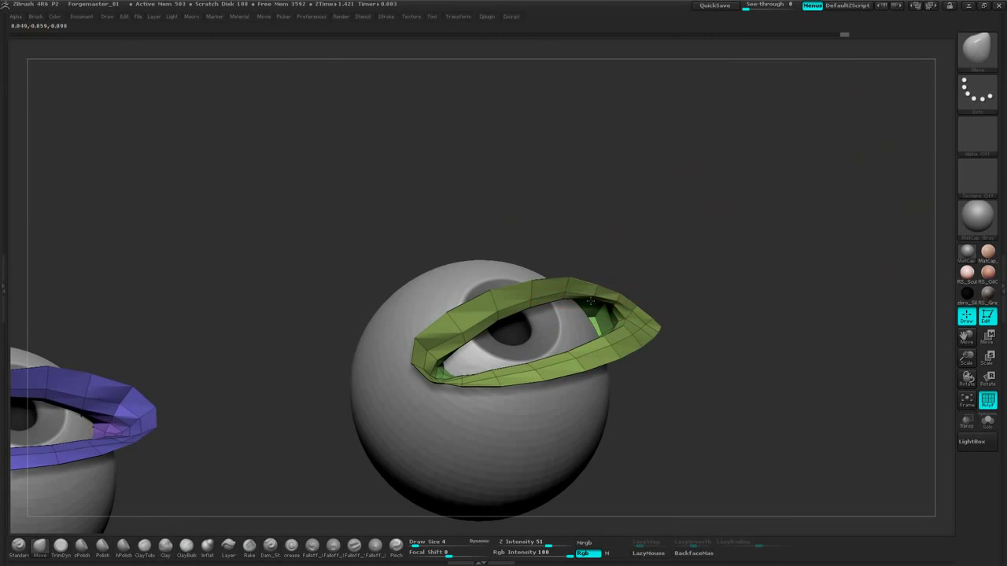
Refine the outer corner, inner corner and lid edges of the isolated eyelid rims with the Move brush
{"action": "left_click_drag", "start_coordinate": [759, 195], "coordinate": [685, 241]}
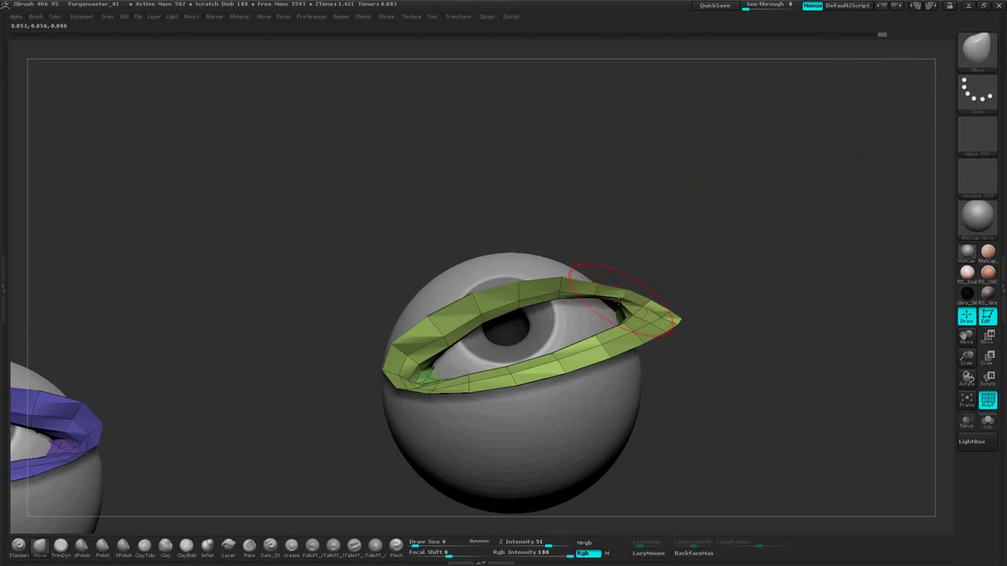
{"action": "left_click_drag", "start_coordinate": [619, 266], "coordinate": [605, 279]}
{"action": "left_click_drag", "start_coordinate": [446, 369], "coordinate": [427, 371]}
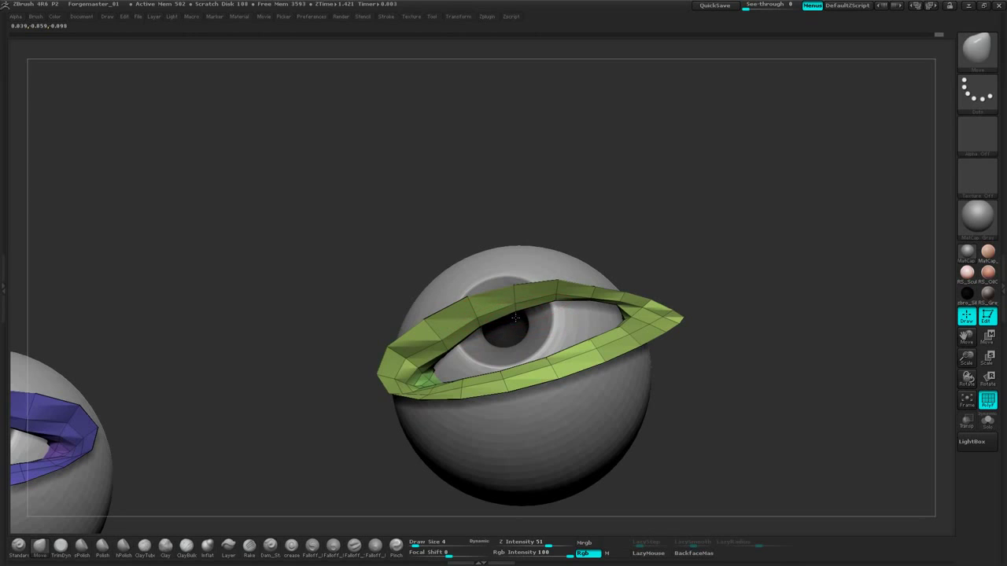
{"action": "mouse_move", "coordinate": [666, 263]}
{"action": "left_mouse_down", "text": "alt"}
{"action": "mouse_move", "coordinate": [668, 232]}
{"action": "mouse_move", "coordinate": [692, 228]}
{"action": "mouse_move", "coordinate": [697, 256]}
{"action": "left_mouse_up", "text": "alt"}
{"action": "left_click_drag", "start_coordinate": [597, 324], "coordinate": [597, 315]}
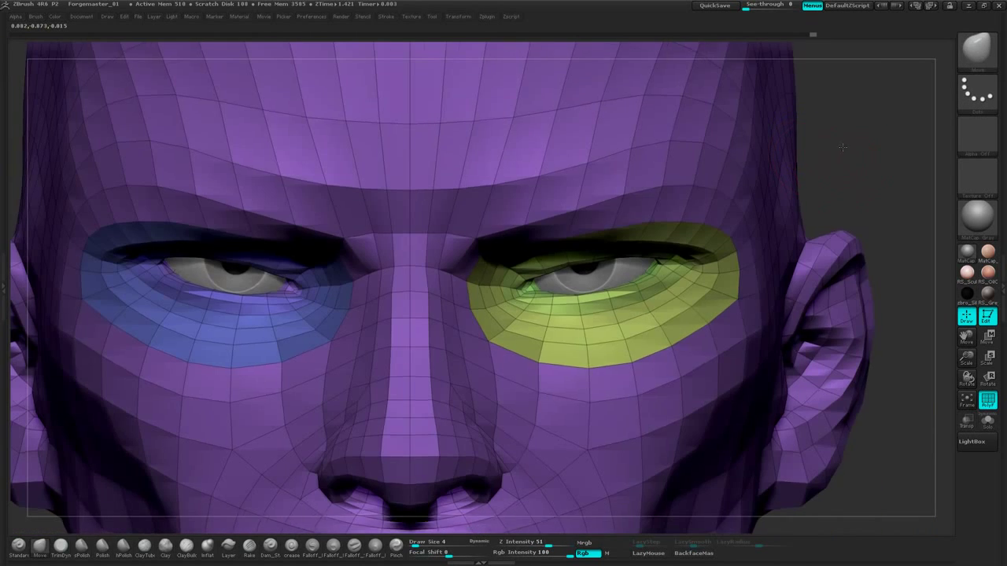
Set the draw size to 14 and adjust the upper lids, lower lids and outer eye corners on the full head
{"action": "mouse_move", "coordinate": [843, 164]}
{"action": "left_mouse_down"}
{"action": "mouse_move", "coordinate": [811, 137]}
{"action": "mouse_move", "coordinate": [817, 192]}
{"action": "mouse_move", "coordinate": [829, 190]}
{"action": "mouse_move", "coordinate": [834, 133]}
{"action": "left_mouse_up"}
{"action": "key", "text": "space"}
{"action": "left_click", "coordinate": [832, 189]}
{"action": "left_click_drag", "start_coordinate": [604, 230], "coordinate": [597, 246]}
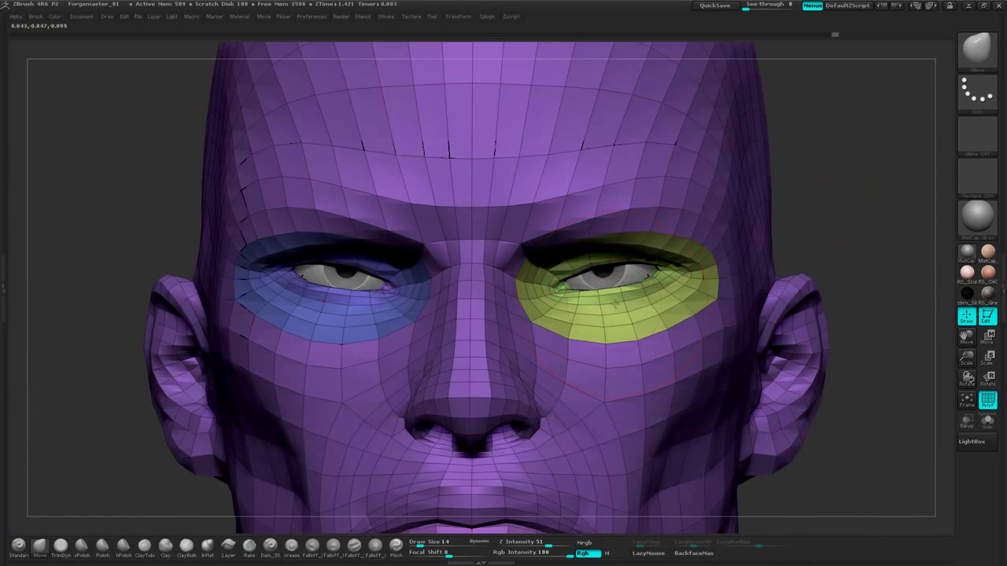
{"action": "left_click_drag", "start_coordinate": [615, 304], "coordinate": [615, 307]}
{"action": "left_click_drag", "start_coordinate": [669, 262], "coordinate": [686, 250]}
{"action": "left_click_drag", "start_coordinate": [592, 246], "coordinate": [590, 241]}
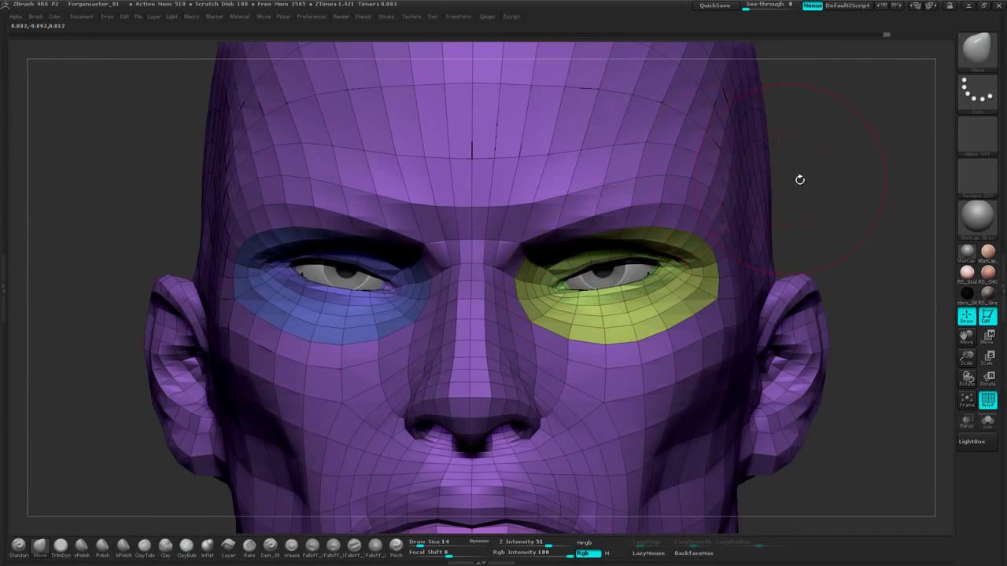
Select the skull subtool and delete it permanently
{"action": "mouse_move", "coordinate": [825, 171]}
{"action": "left_mouse_down"}
{"action": "mouse_move", "coordinate": [870, 161]}
{"action": "mouse_move", "coordinate": [818, 170]}
{"action": "mouse_move", "coordinate": [785, 161]}
{"action": "mouse_move", "coordinate": [790, 201]}
{"action": "mouse_move", "coordinate": [815, 170]}
{"action": "mouse_move", "coordinate": [825, 188]}
{"action": "mouse_move", "coordinate": [804, 197]}
{"action": "mouse_move", "coordinate": [796, 218]}
{"action": "left_mouse_up"}
{"action": "left_click", "coordinate": [1004, 267]}
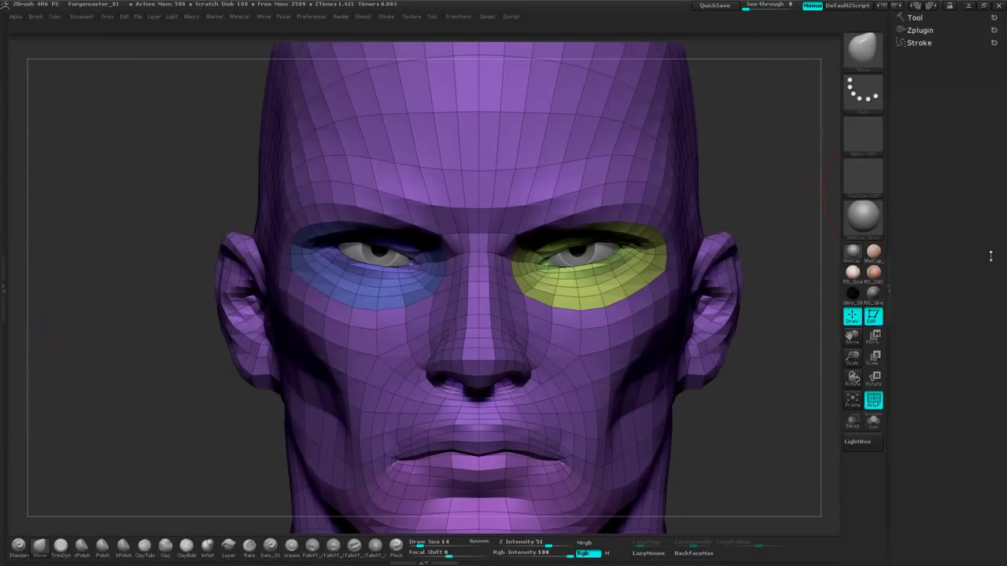
{"action": "left_click", "coordinate": [916, 18]}
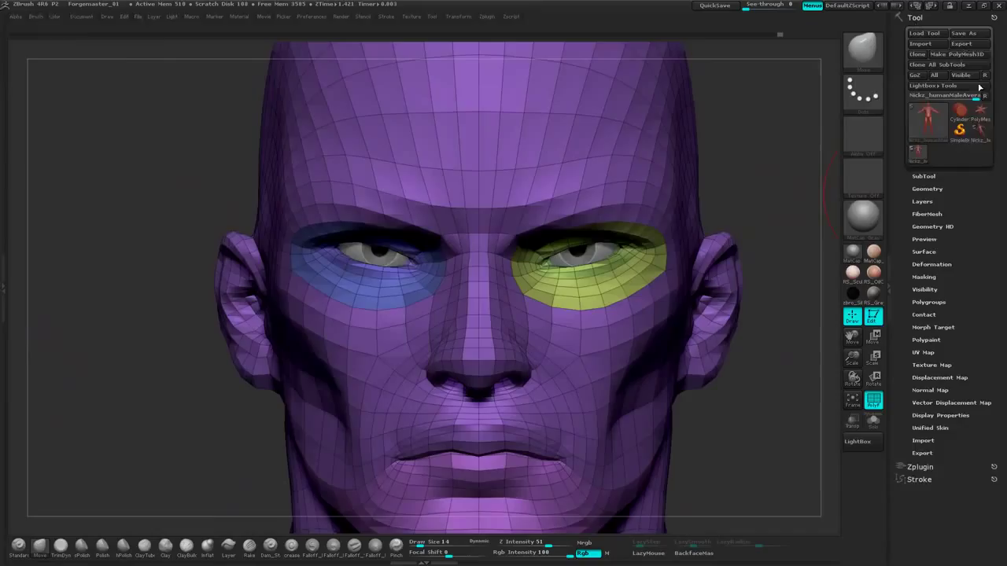
{"action": "left_click", "coordinate": [926, 178]}
{"action": "left_click_drag", "start_coordinate": [1005, 138], "coordinate": [1005, 93]}
{"action": "left_click", "coordinate": [969, 162]}
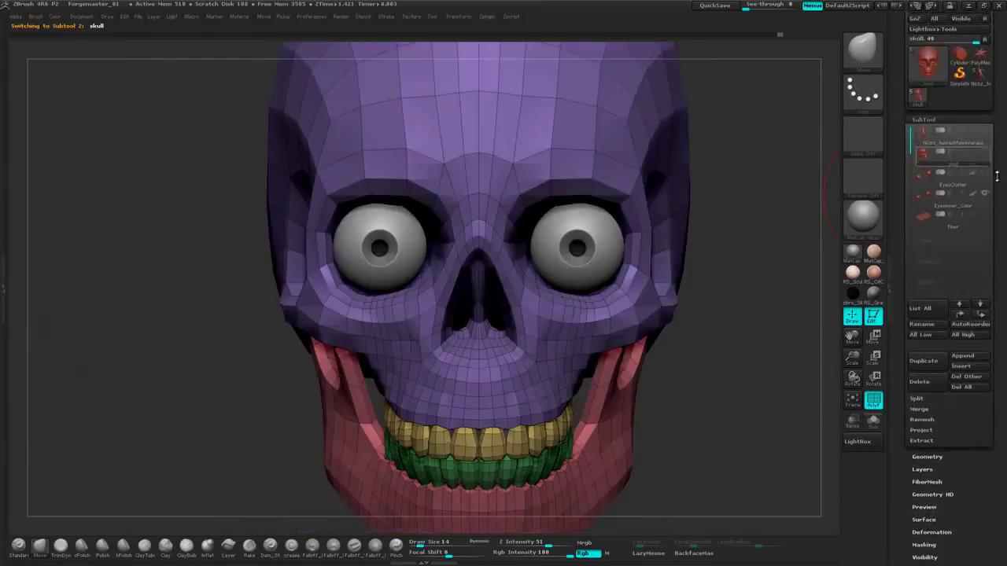
{"action": "left_click_drag", "start_coordinate": [998, 174], "coordinate": [997, 152]}
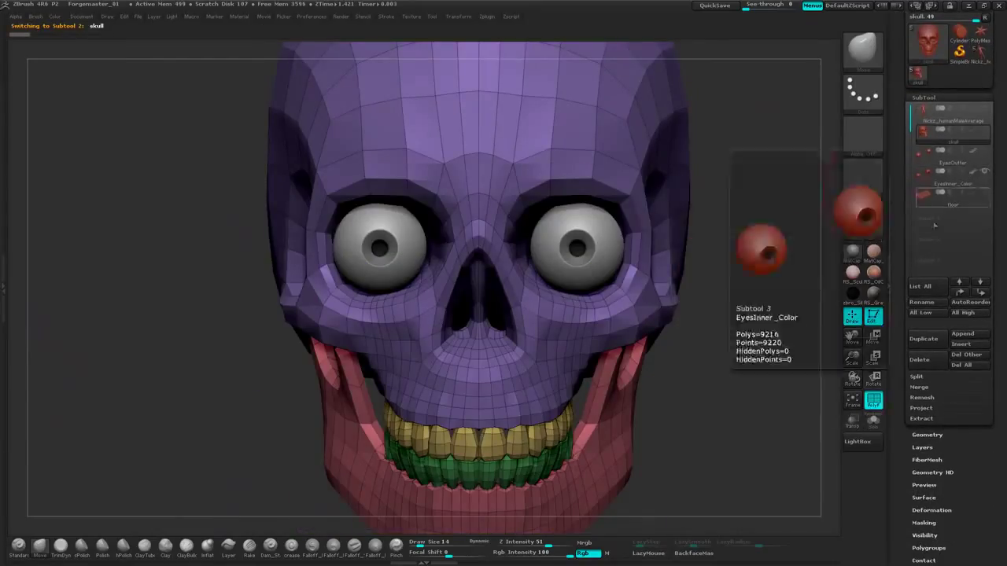
{"action": "left_click", "coordinate": [922, 360]}
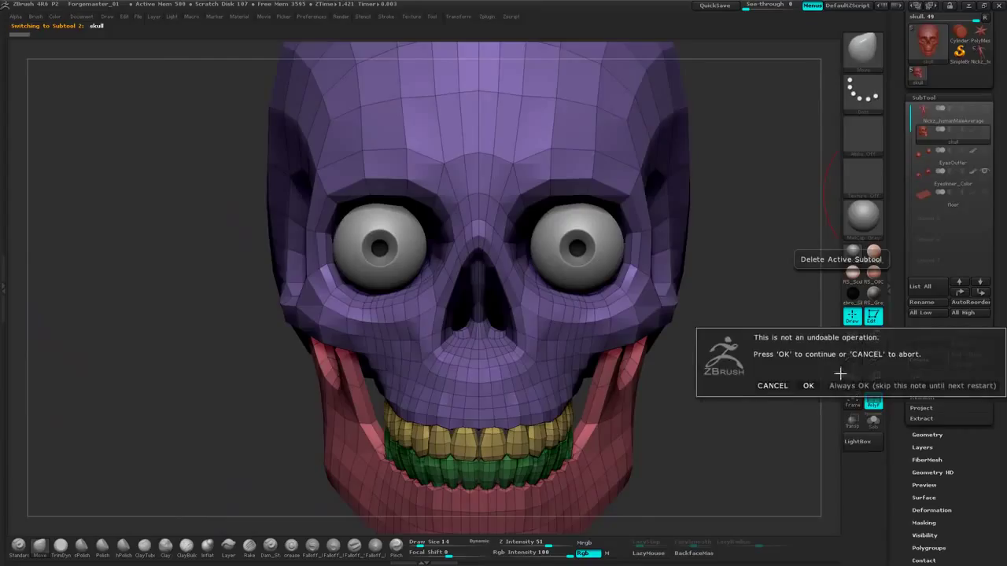
{"action": "left_click", "coordinate": [832, 386]}
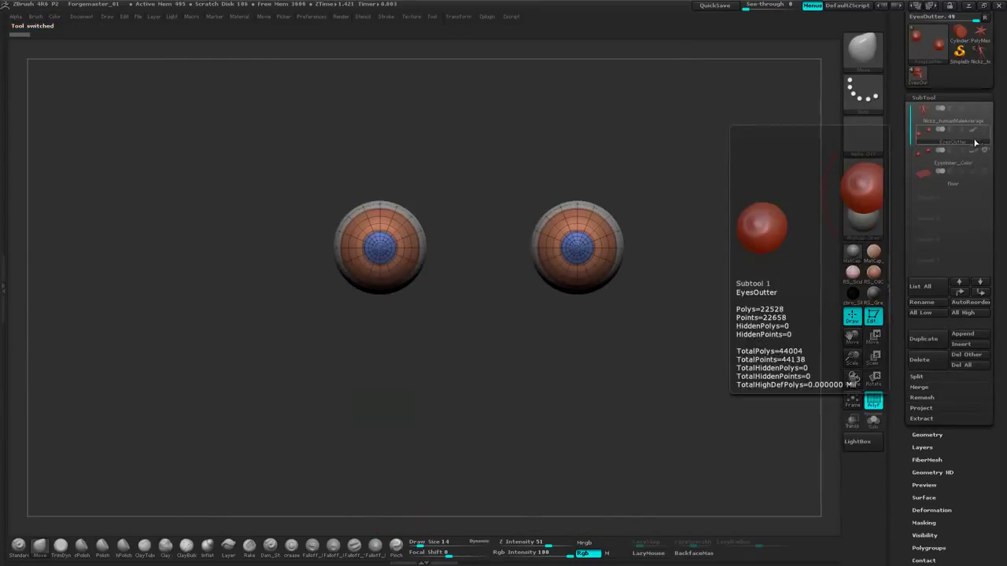
Show the body and EyesInner_Color subtools, make Nickz_humanMaleAverage active and hide EyesOutter
{"action": "left_click", "coordinate": [985, 131]}
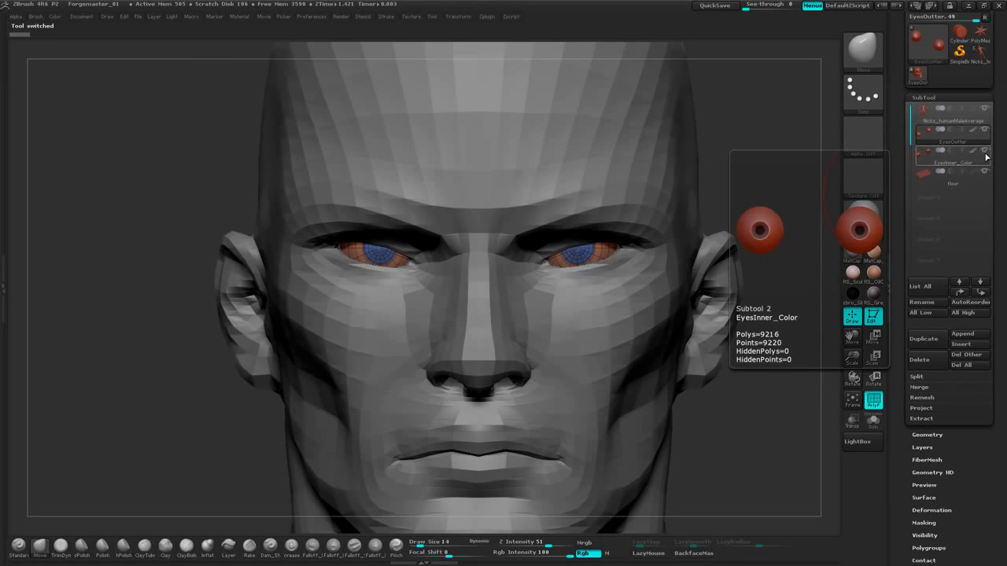
{"action": "left_click", "coordinate": [984, 110]}
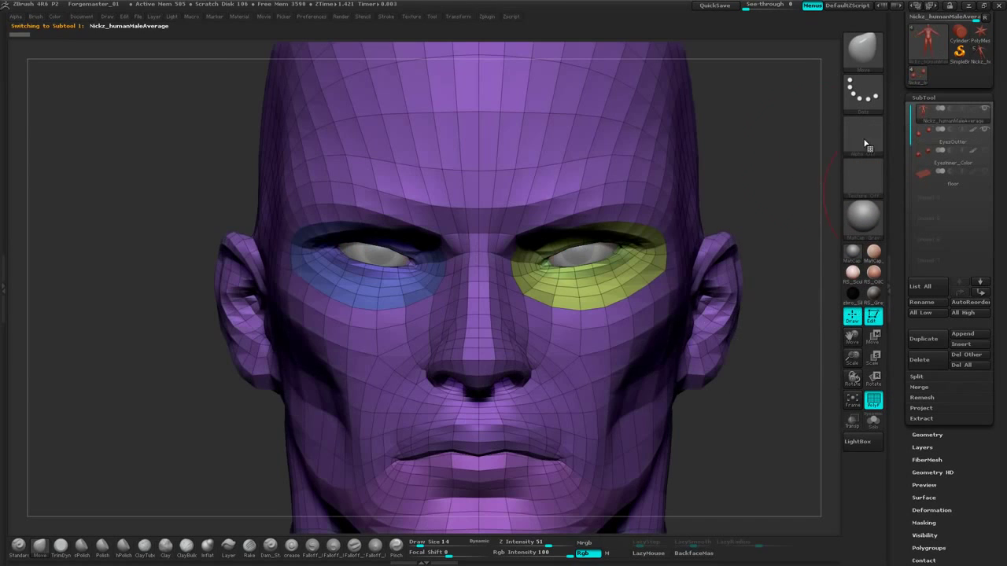
{"action": "mouse_move", "coordinate": [762, 164]}
{"action": "left_mouse_down"}
{"action": "mouse_move", "coordinate": [733, 162]}
{"action": "mouse_move", "coordinate": [781, 157]}
{"action": "left_mouse_up"}
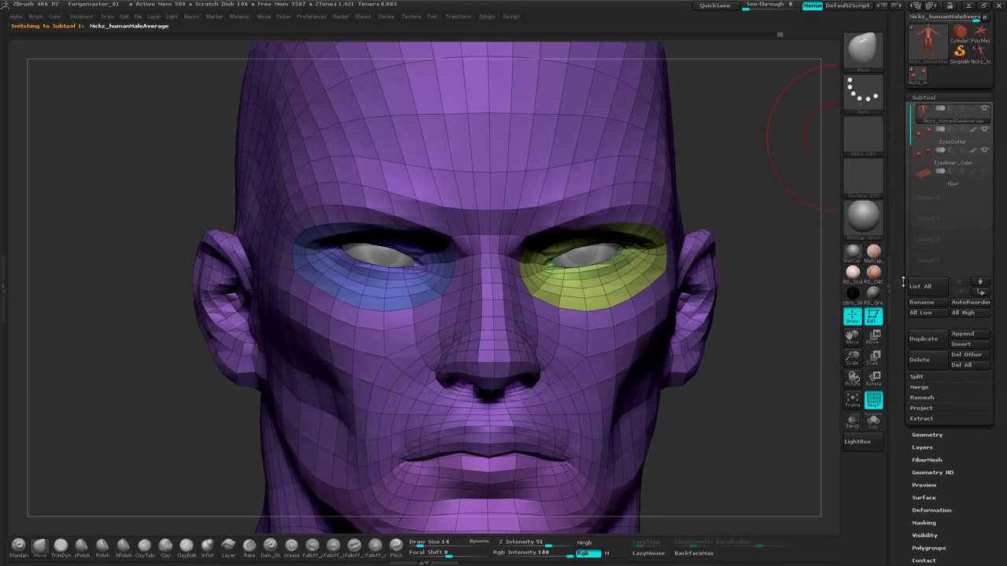
{"action": "left_click", "coordinate": [984, 130]}
{"action": "mouse_move", "coordinate": [737, 155]}
{"action": "left_mouse_down"}
{"action": "mouse_move", "coordinate": [776, 139]}
{"action": "mouse_move", "coordinate": [787, 183]}
{"action": "left_mouse_up"}
{"action": "mouse_move", "coordinate": [789, 109]}
{"action": "left_mouse_down", "text": "alt"}
{"action": "mouse_move", "coordinate": [771, 168]}
{"action": "mouse_move", "coordinate": [763, 177]}
{"action": "mouse_move", "coordinate": [778, 135]}
{"action": "mouse_move", "coordinate": [742, 202]}
{"action": "left_mouse_up", "text": "alt"}
{"action": "left_click_drag", "start_coordinate": [749, 159], "coordinate": [810, 141]}
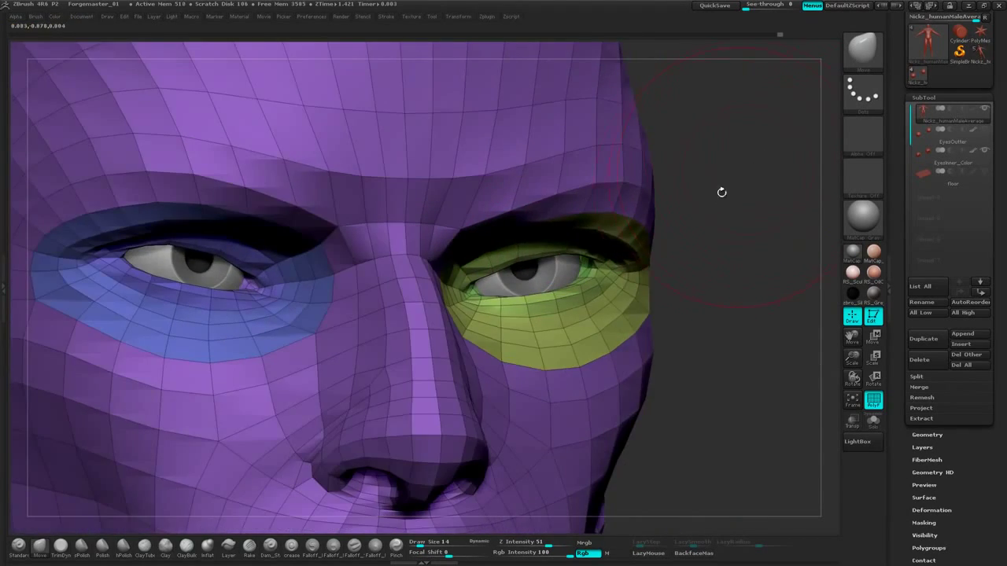
Turn off the PolyFrame display and collapse the subtool palette tray
{"action": "left_click_drag", "start_coordinate": [724, 201], "coordinate": [727, 140]}
{"action": "left_click_drag", "start_coordinate": [728, 207], "coordinate": [773, 370], "text": "alt"}
{"action": "left_click", "coordinate": [874, 403]}
{"action": "left_click_drag", "start_coordinate": [753, 177], "coordinate": [790, 238], "text": "alt"}
{"action": "left_click", "coordinate": [890, 284]}
Adjust the outer eye area and inner brow with the Move brush at draw size 14
{"action": "left_click_drag", "start_coordinate": [649, 291], "coordinate": [650, 286]}
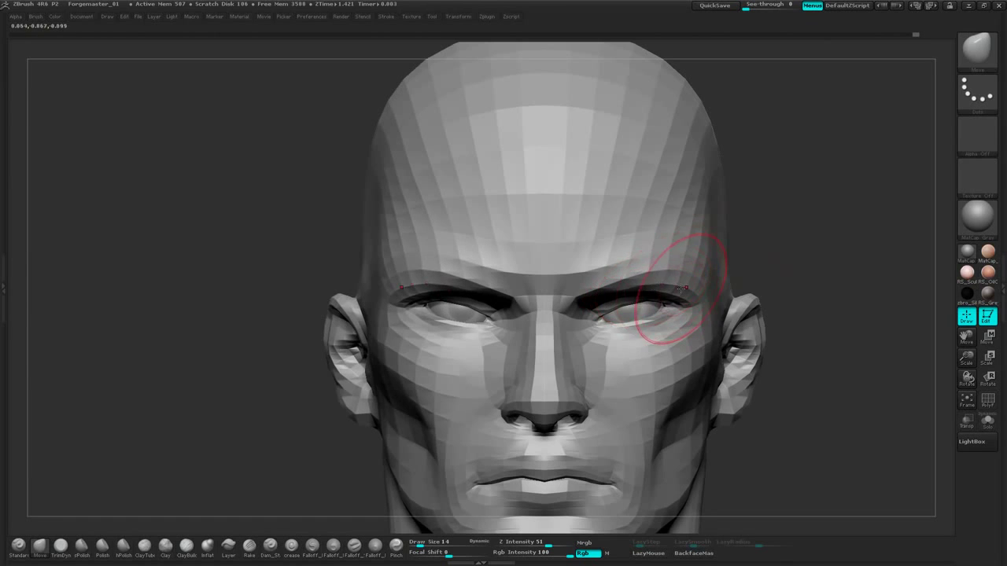
{"action": "left_click_drag", "start_coordinate": [835, 200], "coordinate": [784, 206]}
{"action": "left_click_drag", "start_coordinate": [589, 295], "coordinate": [620, 264]}
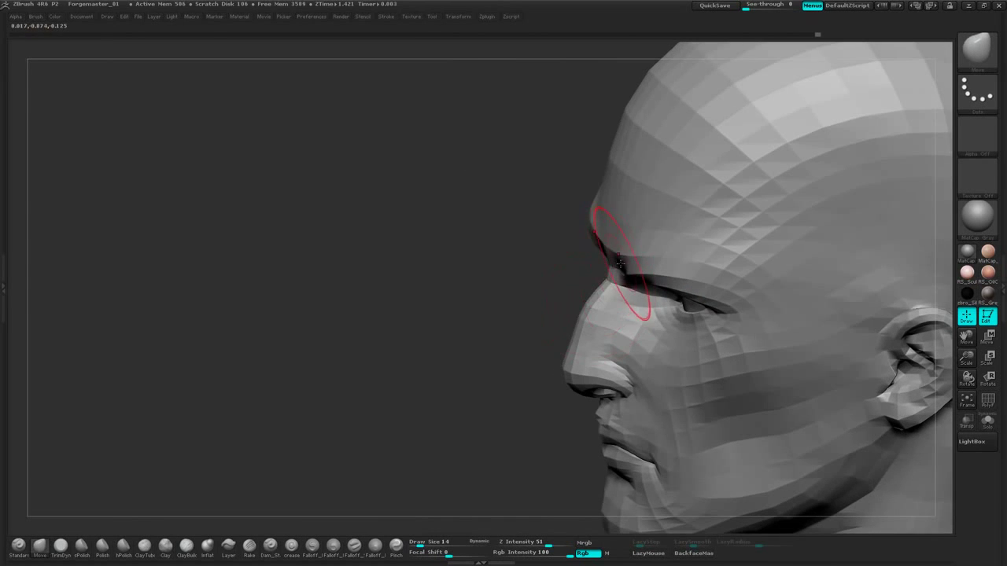
{"action": "mouse_move", "coordinate": [550, 277]}
{"action": "left_mouse_down"}
{"action": "mouse_move", "coordinate": [515, 281]}
{"action": "mouse_move", "coordinate": [627, 281]}
{"action": "left_mouse_up"}
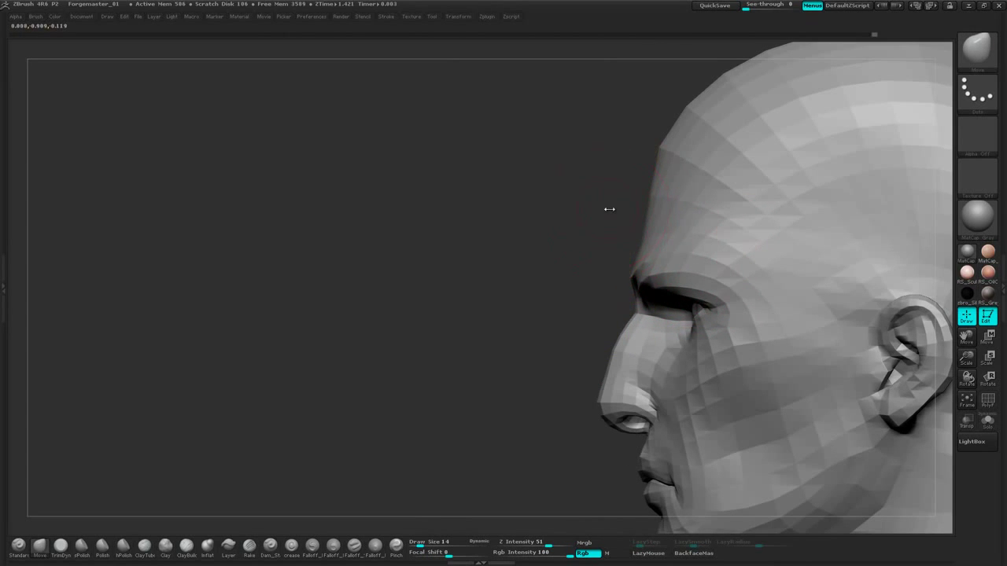
Set the draw size to 55 and reshape the forehead, crown and back of the skull in profile
{"action": "key", "text": "space"}
{"action": "mouse_move", "coordinate": [609, 210]}
{"action": "left_mouse_down"}
{"action": "mouse_move", "coordinate": [532, 160]}
{"action": "mouse_move", "coordinate": [452, 238]}
{"action": "left_mouse_up"}
{"action": "key", "text": "space"}
{"action": "left_click_drag", "start_coordinate": [652, 191], "coordinate": [658, 190]}
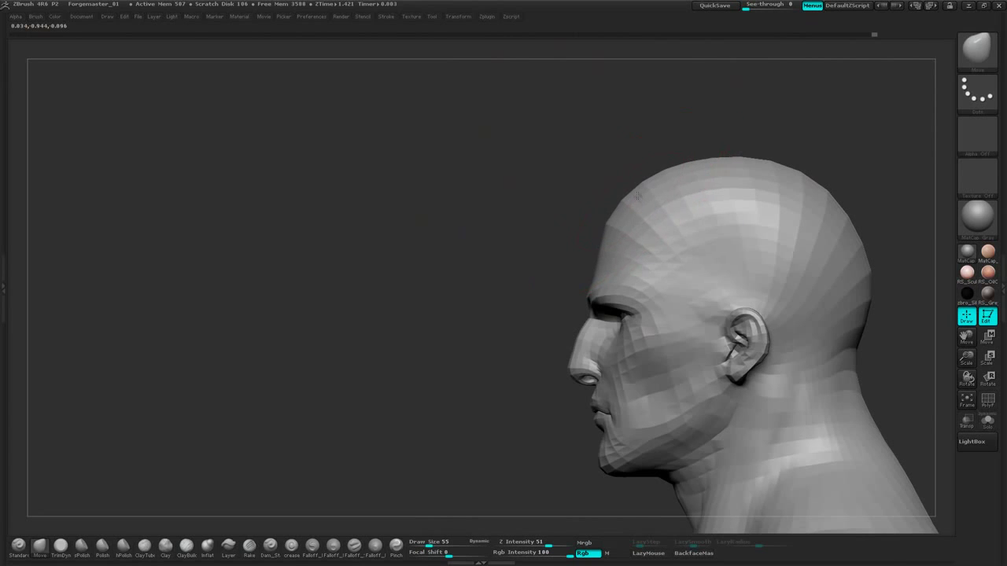
{"action": "left_click_drag", "start_coordinate": [754, 165], "coordinate": [759, 161]}
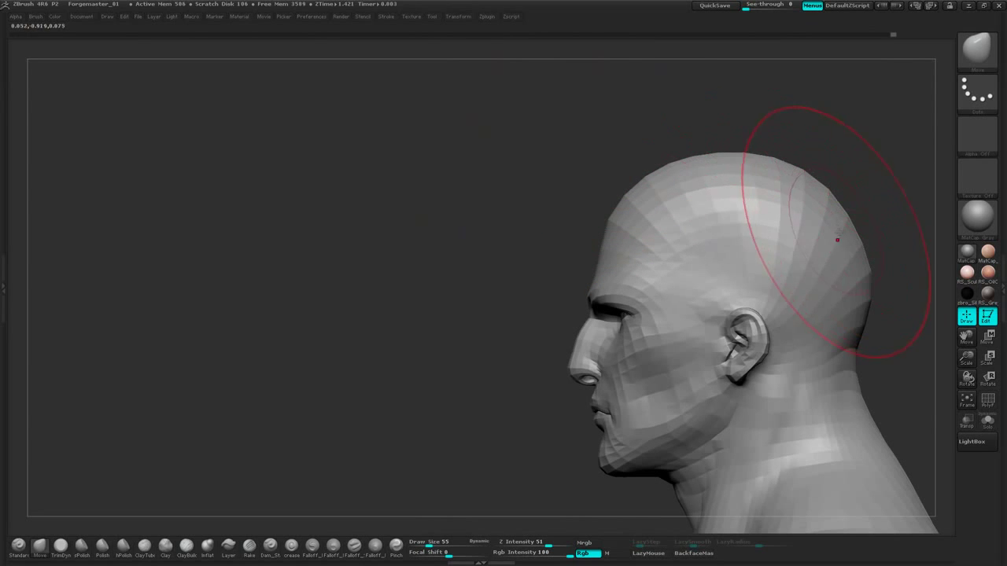
{"action": "left_click_drag", "start_coordinate": [835, 166], "coordinate": [789, 138], "text": "alt"}
{"action": "left_click_drag", "start_coordinate": [818, 324], "coordinate": [811, 327]}
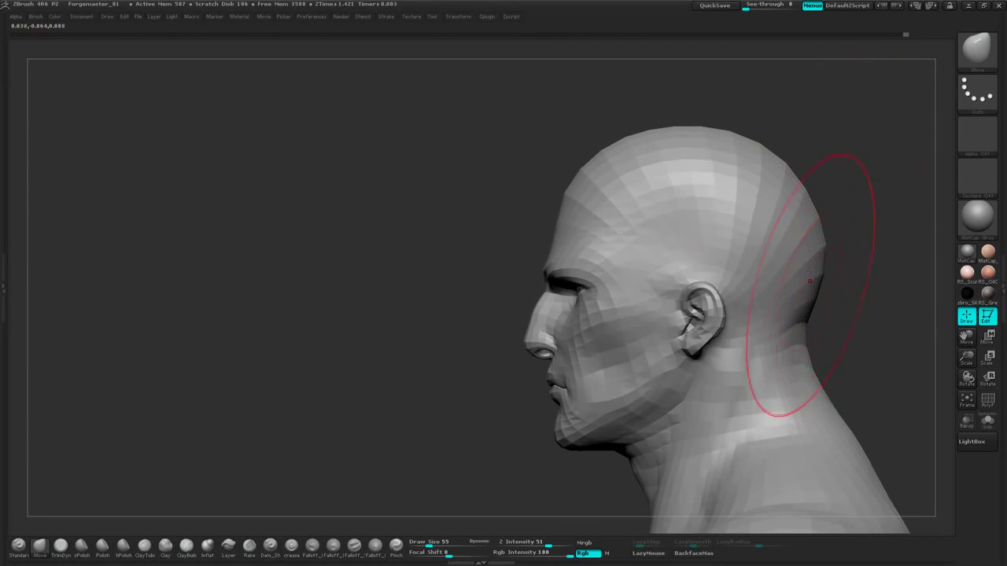
{"action": "left_click_drag", "start_coordinate": [815, 197], "coordinate": [845, 157]}
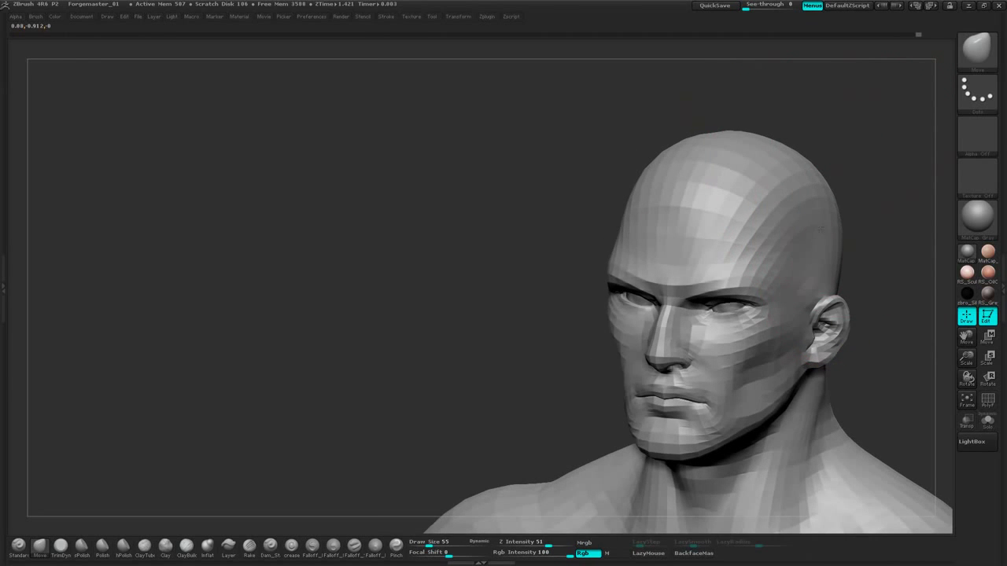
Adjust the lower jawline beside the chin with the Move brush at draw size 21
{"action": "left_click_drag", "start_coordinate": [820, 229], "coordinate": [818, 125]}
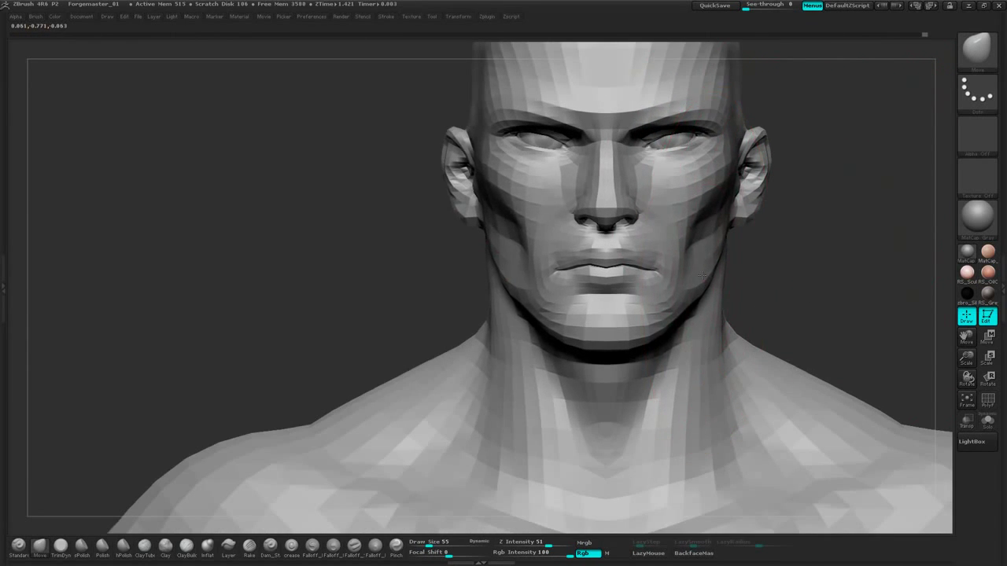
{"action": "right_click", "coordinate": [670, 308]}
{"action": "mouse_move", "coordinate": [669, 311]}
{"action": "left_mouse_down"}
{"action": "mouse_move", "coordinate": [630, 337]}
{"action": "mouse_move", "coordinate": [667, 305]}
{"action": "left_mouse_up"}
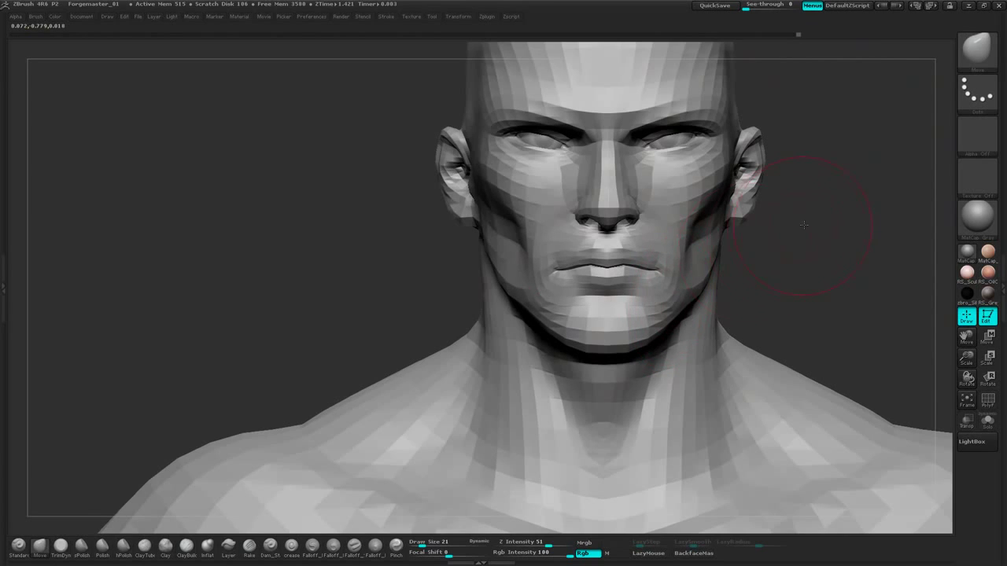
{"action": "left_click_drag", "start_coordinate": [803, 225], "coordinate": [791, 146]}
{"action": "left_click_drag", "start_coordinate": [796, 254], "coordinate": [812, 203], "text": "alt"}
{"action": "left_click_drag", "start_coordinate": [818, 149], "coordinate": [804, 266], "text": "alt"}
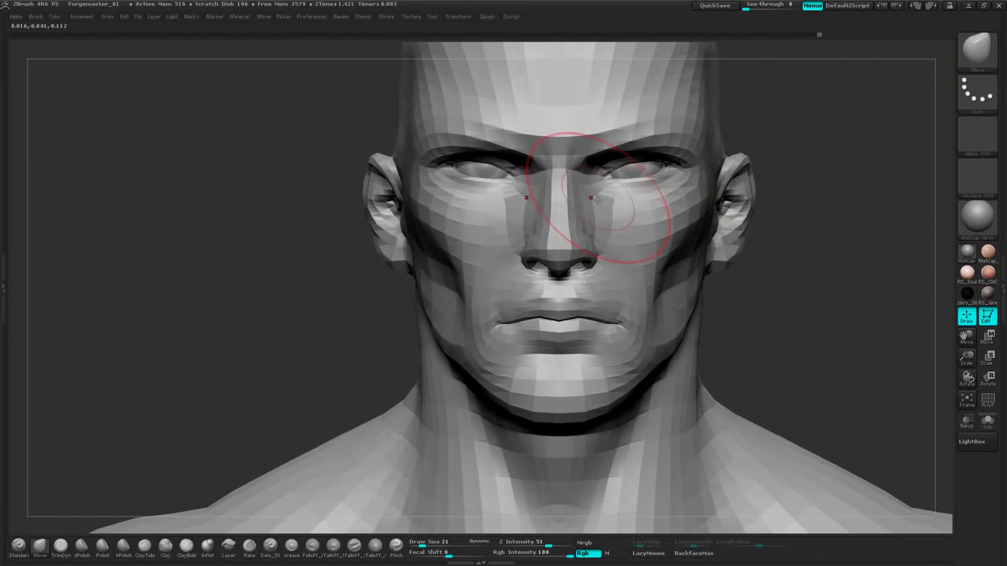
{"action": "mouse_move", "coordinate": [800, 143]}
{"action": "left_mouse_down", "text": "alt"}
{"action": "mouse_move", "coordinate": [730, 131]}
{"action": "mouse_move", "coordinate": [718, 171]}
{"action": "mouse_move", "coordinate": [722, 157]}
{"action": "mouse_move", "coordinate": [741, 181]}
{"action": "mouse_move", "coordinate": [784, 160]}
{"action": "mouse_move", "coordinate": [723, 157]}
{"action": "mouse_move", "coordinate": [738, 198]}
{"action": "mouse_move", "coordinate": [732, 160]}
{"action": "mouse_move", "coordinate": [751, 194]}
{"action": "mouse_move", "coordinate": [785, 197]}
{"action": "mouse_move", "coordinate": [765, 184]}
{"action": "mouse_move", "coordinate": [766, 164]}
{"action": "left_mouse_up", "text": "alt"}
Set the draw size to 52 and reshape the sides of the chest below the armpits with the Move brush
{"action": "key", "text": "space"}
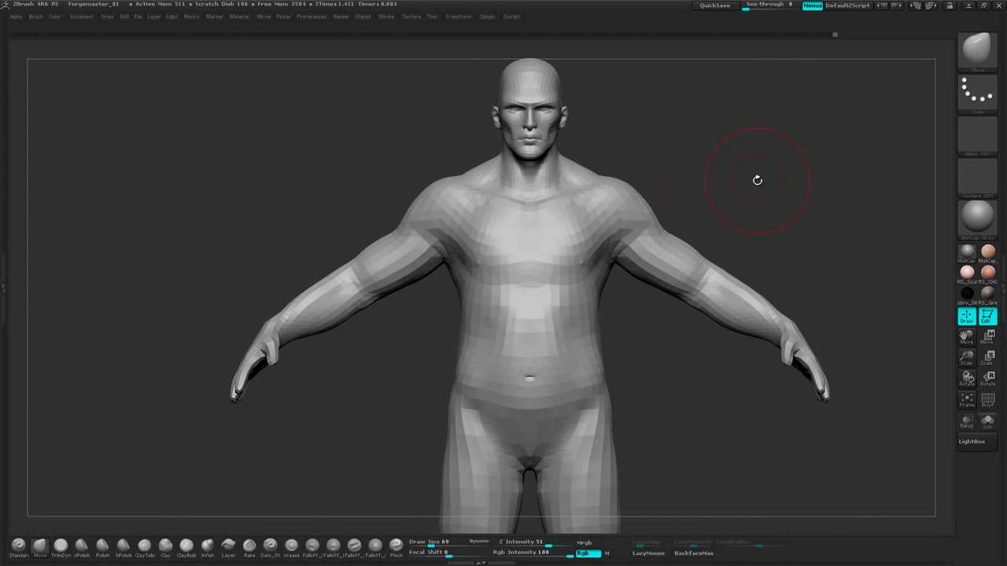
{"action": "mouse_move", "coordinate": [775, 125]}
{"action": "left_mouse_down", "text": "alt"}
{"action": "mouse_move", "coordinate": [771, 218]}
{"action": "mouse_move", "coordinate": [786, 232]}
{"action": "mouse_move", "coordinate": [755, 149]}
{"action": "mouse_move", "coordinate": [773, 137]}
{"action": "left_mouse_up", "text": "alt"}
{"action": "key", "text": "space"}
{"action": "mouse_move", "coordinate": [615, 253]}
{"action": "left_mouse_down"}
{"action": "mouse_move", "coordinate": [612, 283]}
{"action": "mouse_move", "coordinate": [595, 280]}
{"action": "left_mouse_up"}
{"action": "left_click_drag", "start_coordinate": [779, 166], "coordinate": [790, 159]}
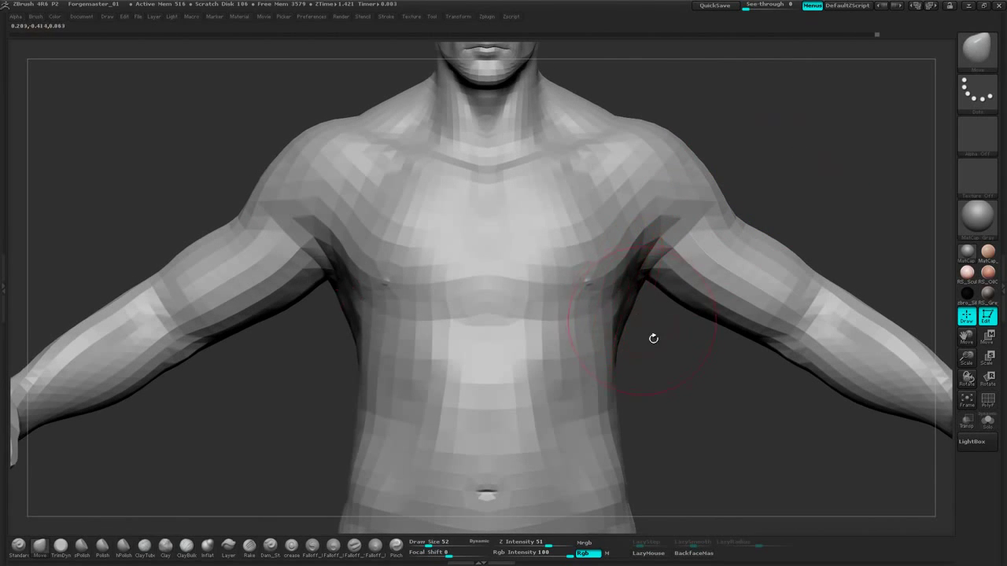
{"action": "left_click_drag", "start_coordinate": [653, 338], "coordinate": [659, 305], "text": "alt"}
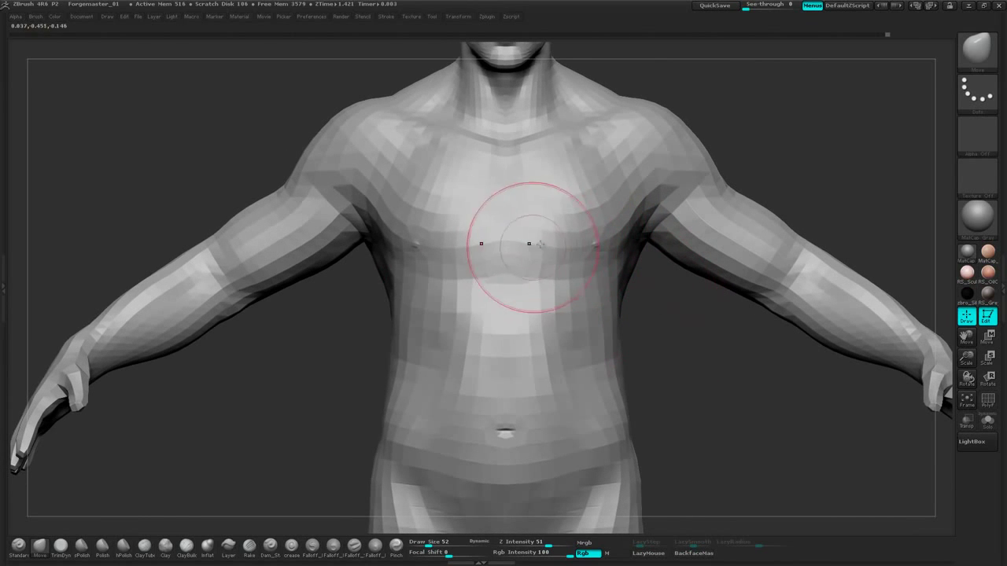
{"action": "left_click_drag", "start_coordinate": [612, 226], "coordinate": [617, 226]}
Adjust the back muscle's outline along the flank below the armpit from three-quarter views with the Move brush
{"action": "mouse_move", "coordinate": [819, 150]}
{"action": "left_mouse_down"}
{"action": "mouse_move", "coordinate": [748, 152]}
{"action": "mouse_move", "coordinate": [775, 153]}
{"action": "left_mouse_up"}
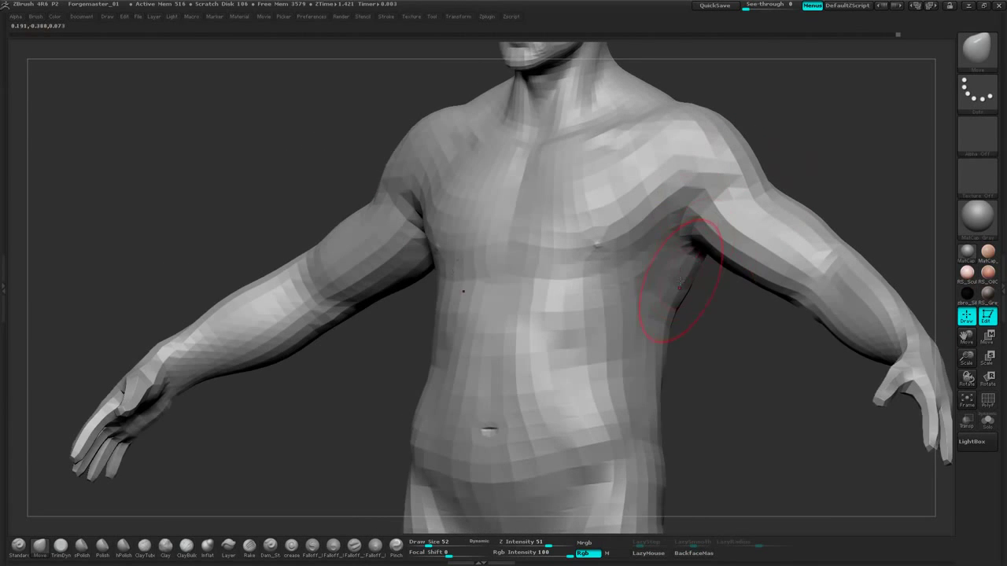
{"action": "mouse_move", "coordinate": [714, 309]}
{"action": "left_mouse_down"}
{"action": "mouse_move", "coordinate": [683, 283]}
{"action": "mouse_move", "coordinate": [551, 307]}
{"action": "mouse_move", "coordinate": [579, 315]}
{"action": "left_mouse_up"}
{"action": "left_click_drag", "start_coordinate": [679, 316], "coordinate": [664, 324]}
{"action": "mouse_move", "coordinate": [562, 358]}
{"action": "left_mouse_down"}
{"action": "mouse_move", "coordinate": [620, 372]}
{"action": "mouse_move", "coordinate": [813, 193]}
{"action": "mouse_move", "coordinate": [800, 142]}
{"action": "mouse_move", "coordinate": [823, 221]}
{"action": "mouse_move", "coordinate": [743, 236]}
{"action": "left_mouse_up"}
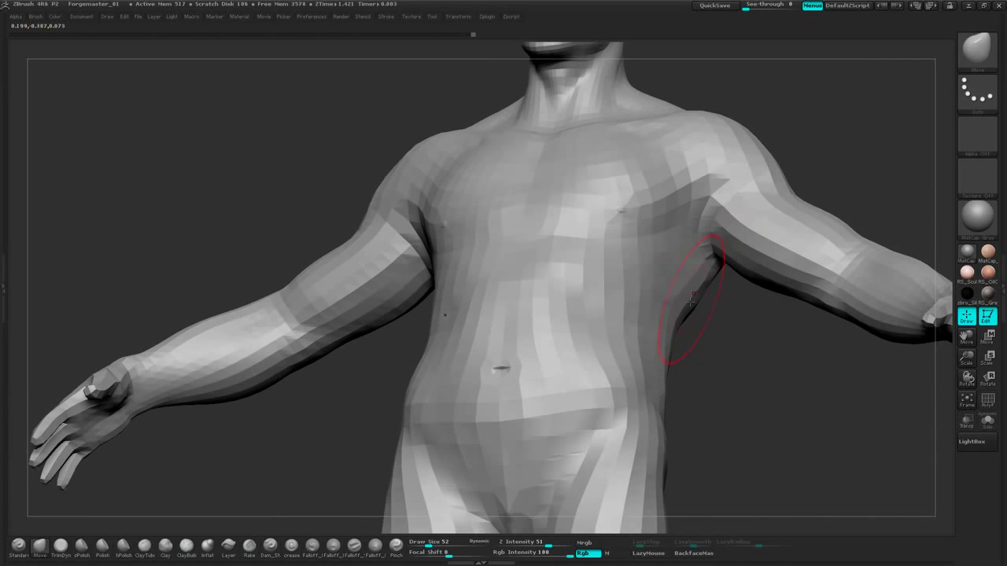
{"action": "left_click_drag", "start_coordinate": [707, 319], "coordinate": [753, 170]}
Build up the back of the upper arm near the armpit with the ClayBuildup brush at draw size 40
{"action": "left_click_drag", "start_coordinate": [868, 97], "coordinate": [790, 226]}
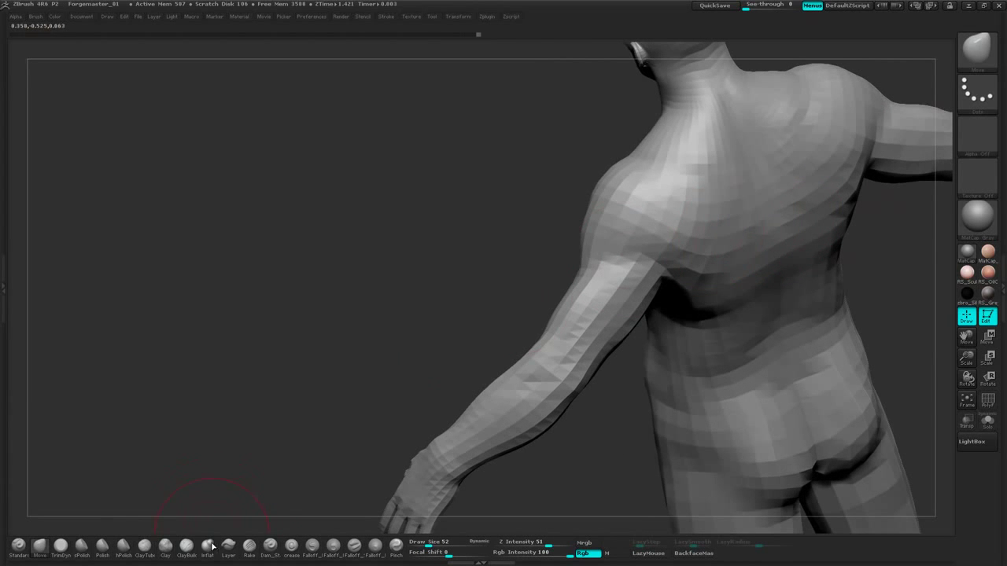
{"action": "left_click", "coordinate": [186, 545]}
{"action": "key", "text": "space"}
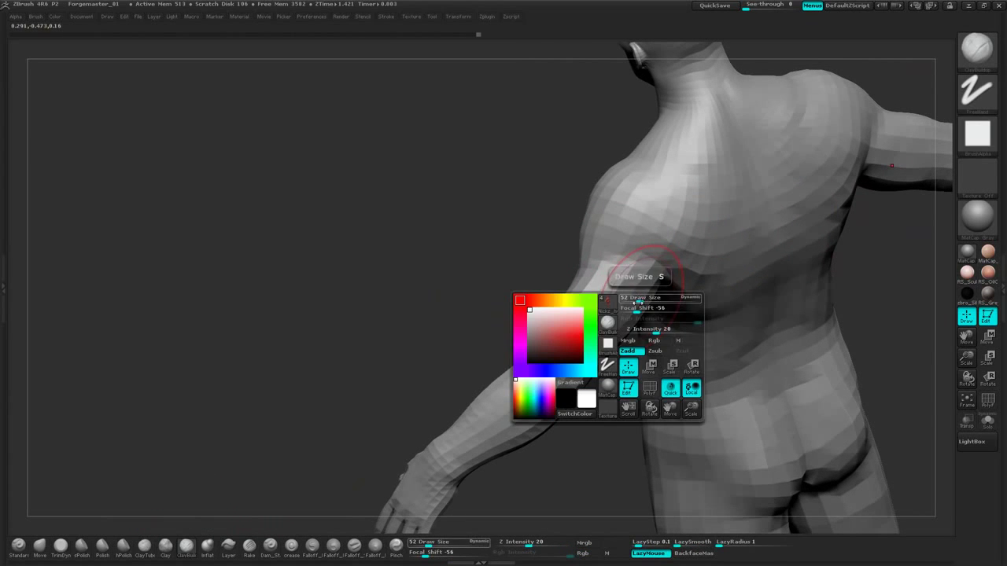
{"action": "left_click_drag", "start_coordinate": [638, 303], "coordinate": [635, 303]}
{"action": "left_click_drag", "start_coordinate": [611, 412], "coordinate": [650, 393]}
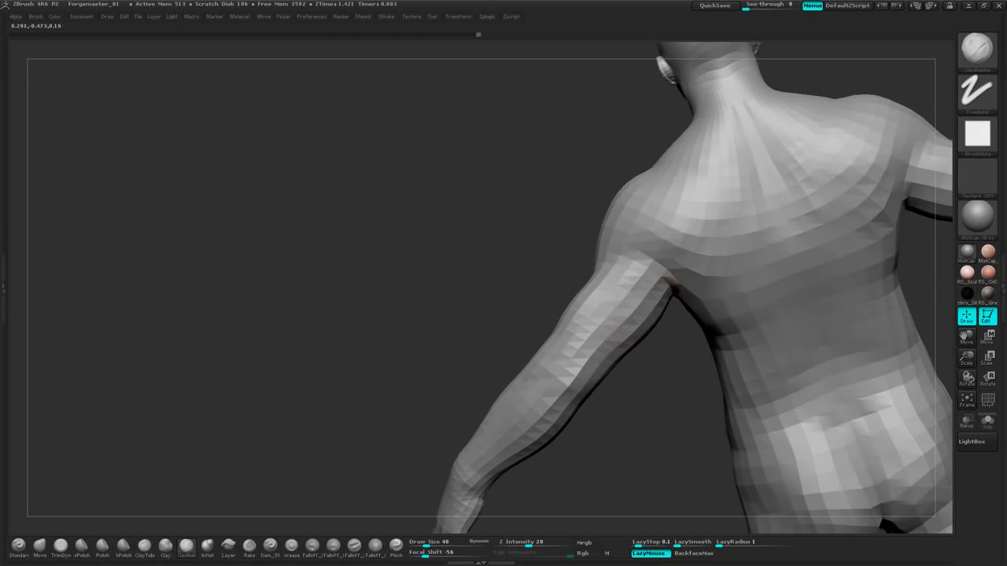
{"action": "left_click_drag", "start_coordinate": [647, 288], "coordinate": [662, 274]}
{"action": "left_click_drag", "start_coordinate": [661, 357], "coordinate": [674, 387]}
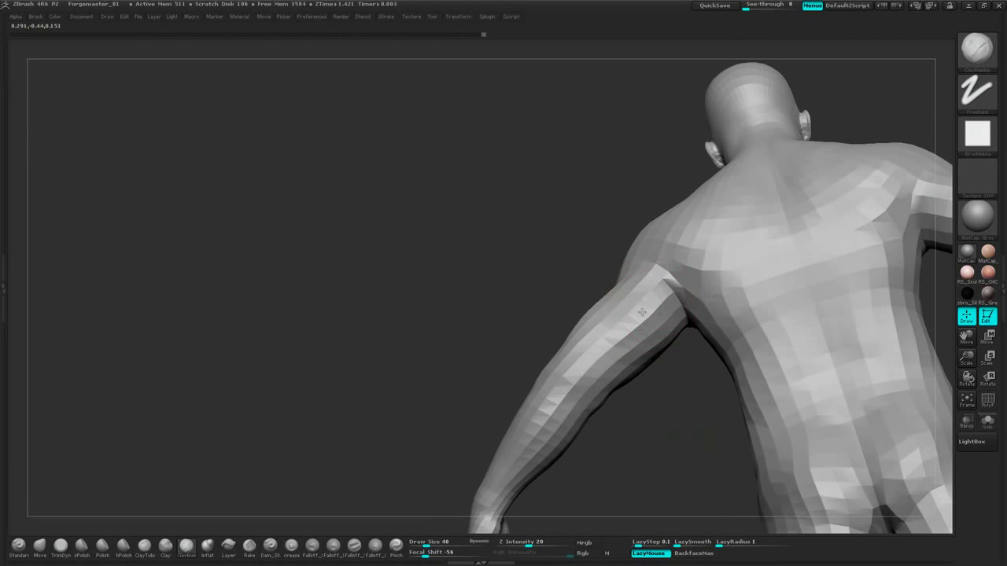
Add triceps volume along the back of the upper arm toward the elbow with the ClayBuildup brush
{"action": "left_click_drag", "start_coordinate": [572, 282], "coordinate": [557, 234]}
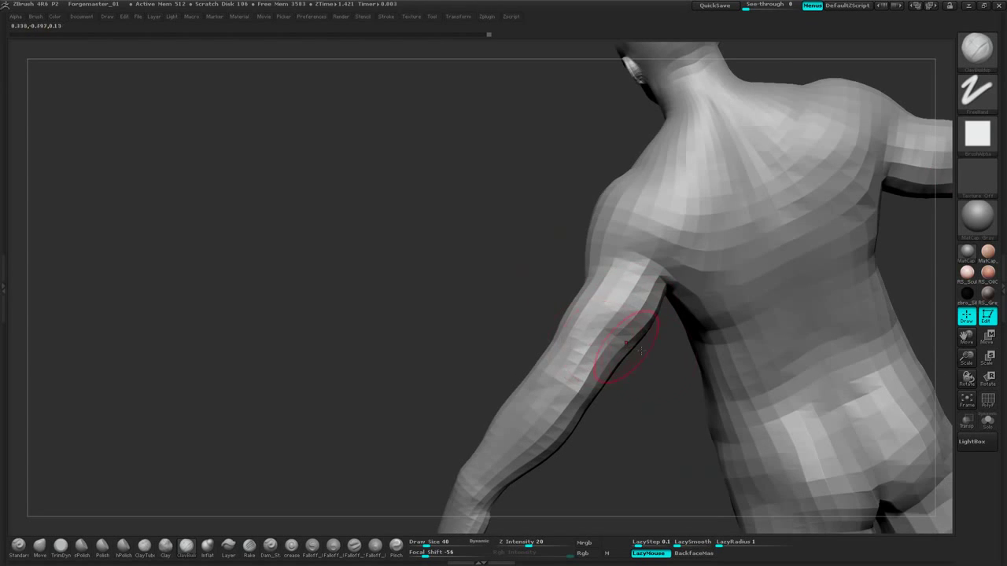
{"action": "mouse_move", "coordinate": [669, 378]}
{"action": "left_mouse_down"}
{"action": "mouse_move", "coordinate": [657, 427]}
{"action": "mouse_move", "coordinate": [669, 394]}
{"action": "left_mouse_up"}
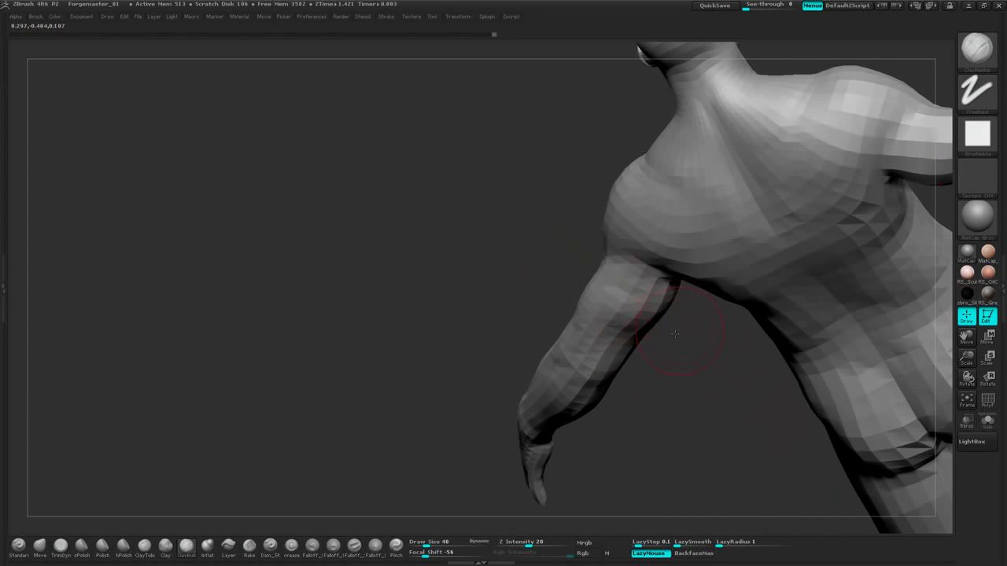
{"action": "left_click_drag", "start_coordinate": [675, 334], "coordinate": [639, 341]}
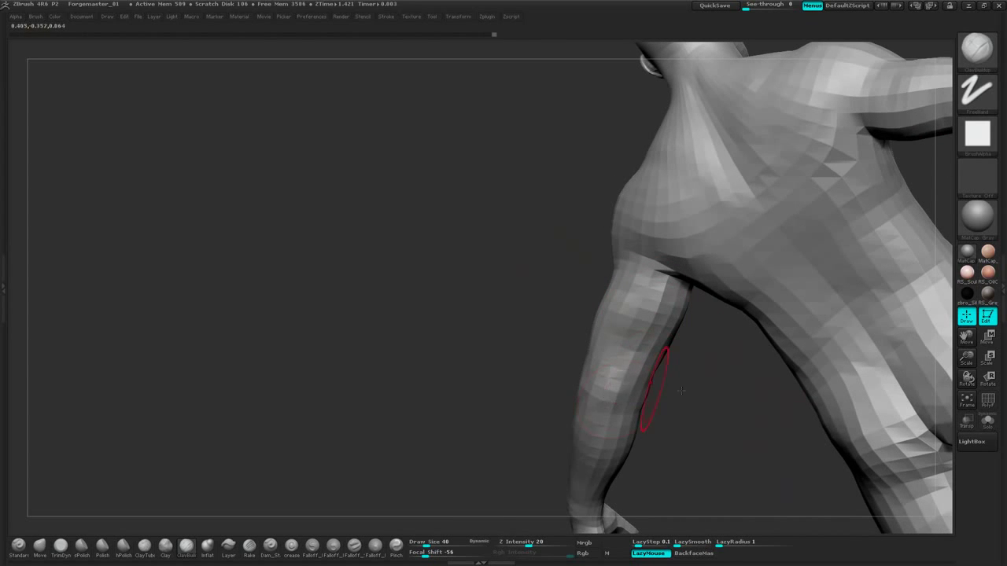
{"action": "mouse_move", "coordinate": [682, 391]}
{"action": "left_mouse_down"}
{"action": "mouse_move", "coordinate": [747, 386]}
{"action": "mouse_move", "coordinate": [688, 390]}
{"action": "left_mouse_up"}
{"action": "mouse_move", "coordinate": [649, 354]}
{"action": "left_mouse_down"}
{"action": "mouse_move", "coordinate": [668, 309]}
{"action": "mouse_move", "coordinate": [650, 291]}
{"action": "left_mouse_up"}
{"action": "mouse_move", "coordinate": [685, 319]}
{"action": "left_mouse_down"}
{"action": "mouse_move", "coordinate": [717, 309]}
{"action": "mouse_move", "coordinate": [731, 287]}
{"action": "left_mouse_up"}
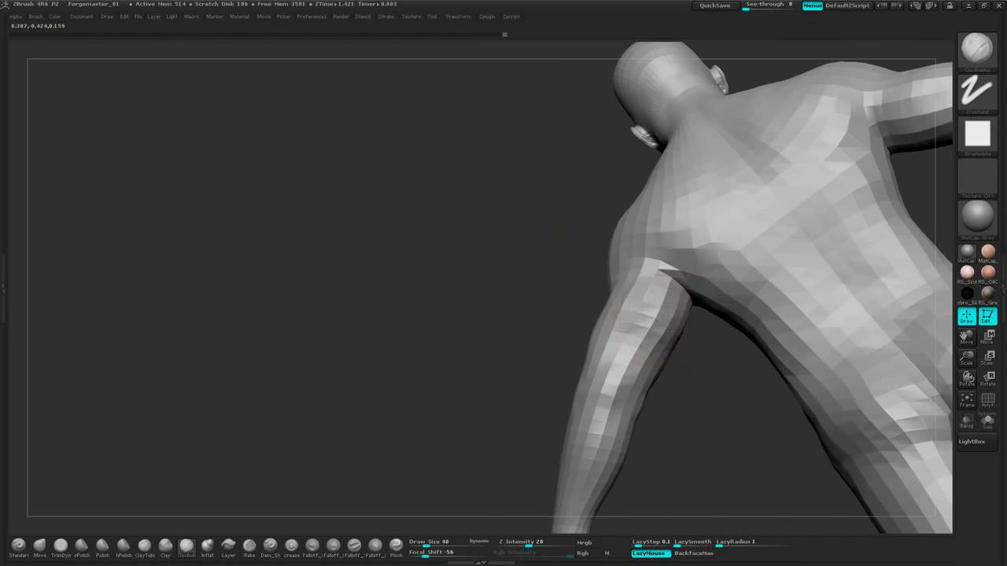
{"action": "left_click_drag", "start_coordinate": [697, 377], "coordinate": [816, 194]}
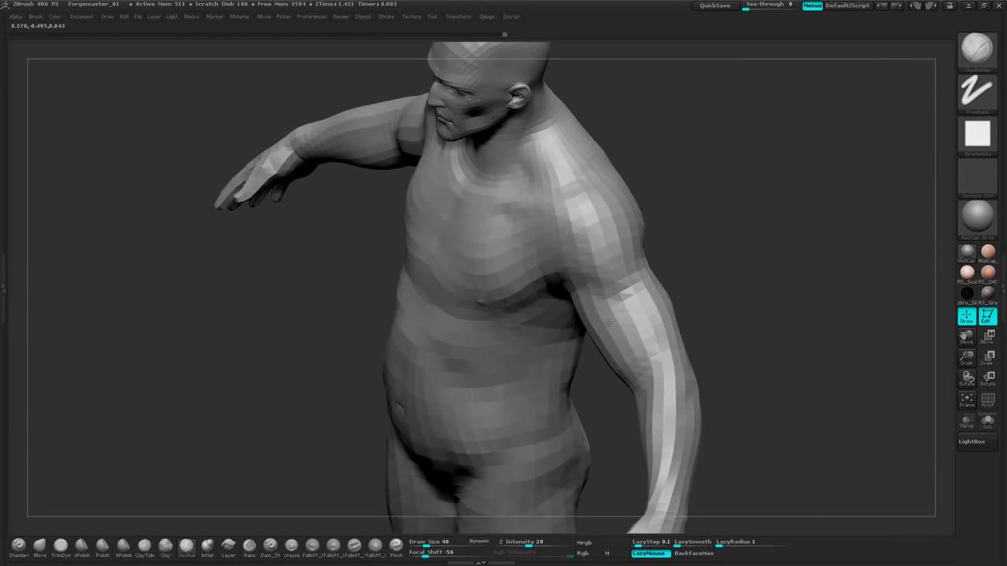
Build up the lower abdomen and flank beside the navel with the ClayBuildup brush
{"action": "mouse_move", "coordinate": [714, 261]}
{"action": "left_mouse_down"}
{"action": "mouse_move", "coordinate": [634, 306]}
{"action": "mouse_move", "coordinate": [708, 258]}
{"action": "mouse_move", "coordinate": [763, 312]}
{"action": "mouse_move", "coordinate": [730, 217]}
{"action": "left_mouse_up"}
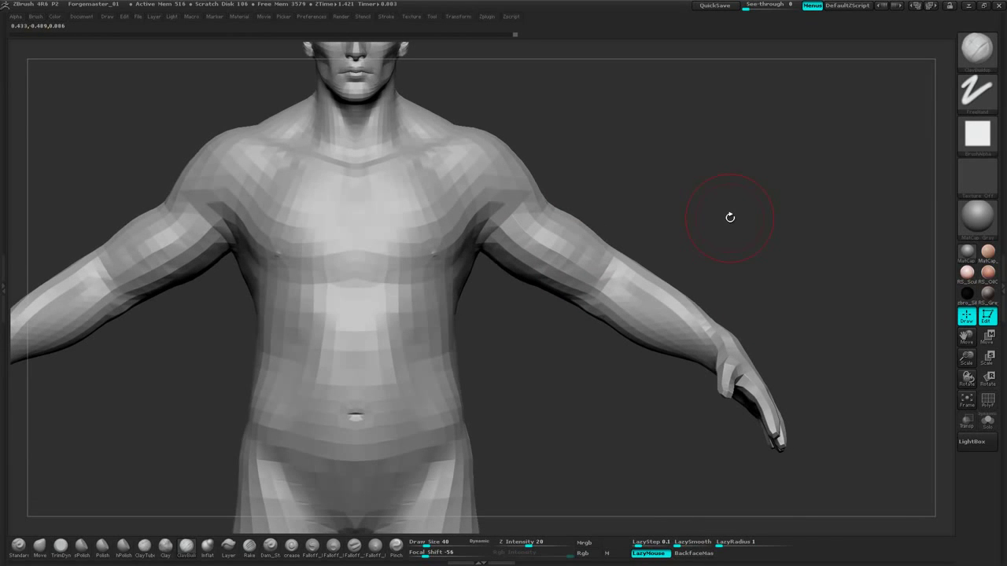
{"action": "mouse_move", "coordinate": [675, 198]}
{"action": "left_mouse_down"}
{"action": "mouse_move", "coordinate": [556, 371]}
{"action": "mouse_move", "coordinate": [643, 299]}
{"action": "mouse_move", "coordinate": [600, 326]}
{"action": "mouse_move", "coordinate": [617, 331]}
{"action": "left_mouse_up"}
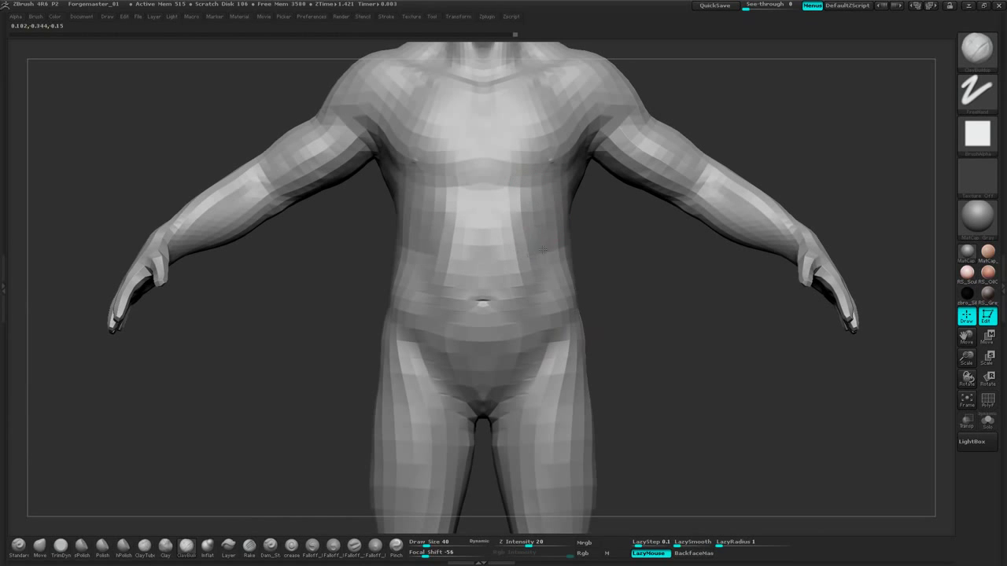
{"action": "mouse_move", "coordinate": [647, 273]}
{"action": "left_mouse_down"}
{"action": "mouse_move", "coordinate": [542, 277]}
{"action": "mouse_move", "coordinate": [636, 283]}
{"action": "mouse_move", "coordinate": [547, 258]}
{"action": "left_mouse_up"}
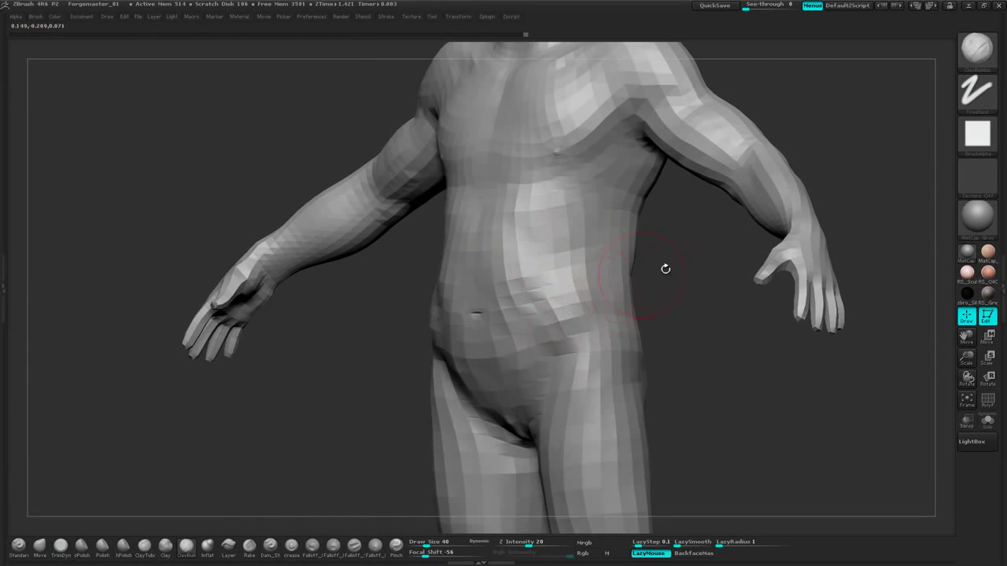
{"action": "mouse_move", "coordinate": [728, 266]}
{"action": "left_mouse_down"}
{"action": "mouse_move", "coordinate": [657, 253]}
{"action": "mouse_move", "coordinate": [727, 240]}
{"action": "mouse_move", "coordinate": [625, 236]}
{"action": "left_mouse_up"}
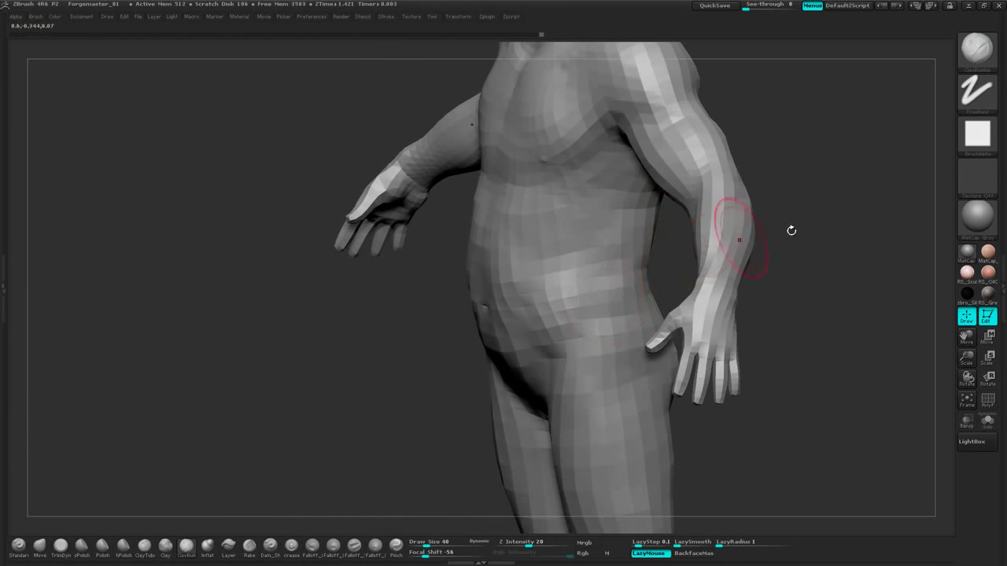
{"action": "left_click_drag", "start_coordinate": [791, 231], "coordinate": [846, 232]}
Divide the body mesh to the next subdivision level
{"action": "left_click_drag", "start_coordinate": [683, 277], "coordinate": [660, 338]}
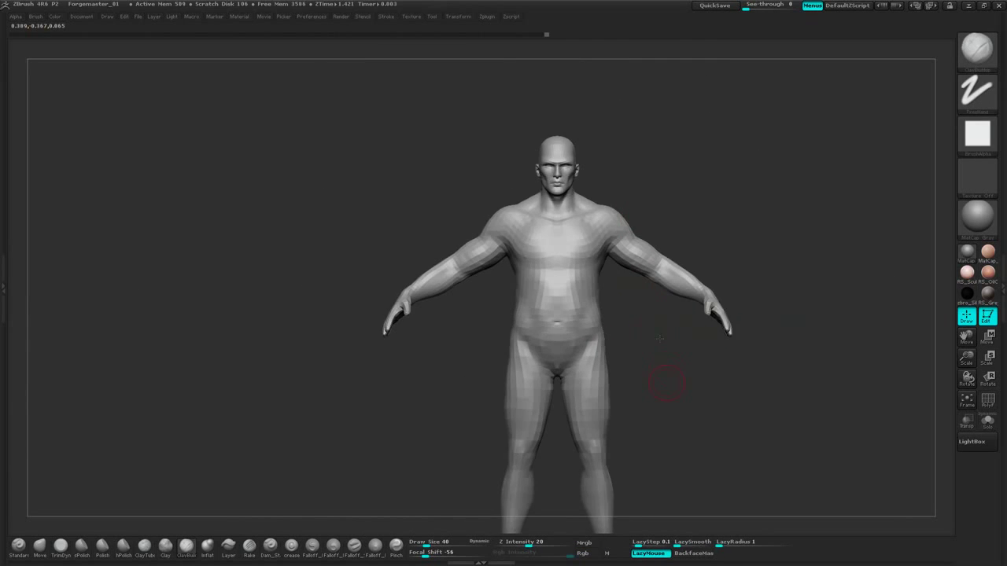
{"action": "left_click_drag", "start_coordinate": [667, 383], "coordinate": [667, 426], "text": "alt"}
{"action": "left_click_drag", "start_coordinate": [755, 185], "coordinate": [749, 221], "text": "alt"}
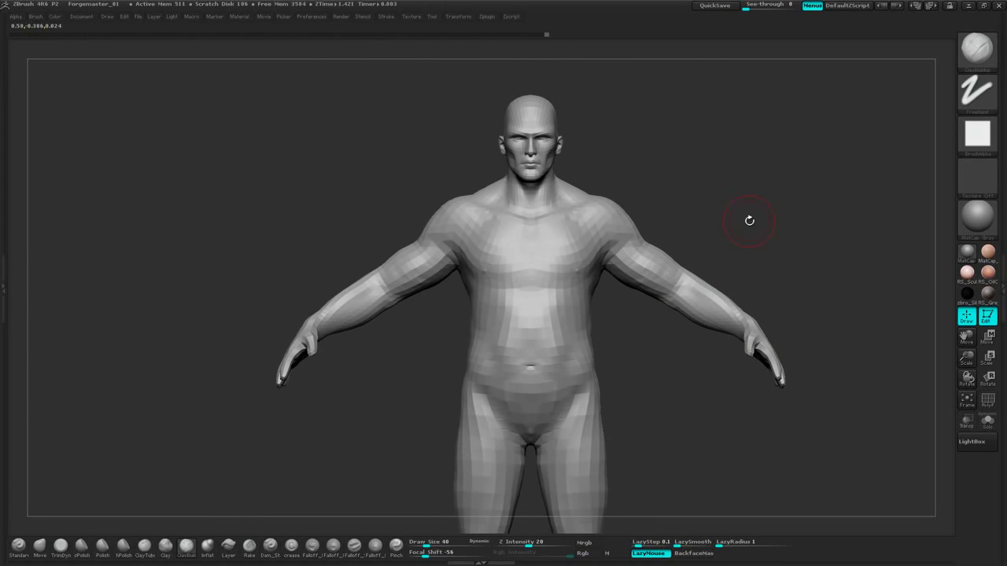
{"action": "right_click", "coordinate": [760, 182]}
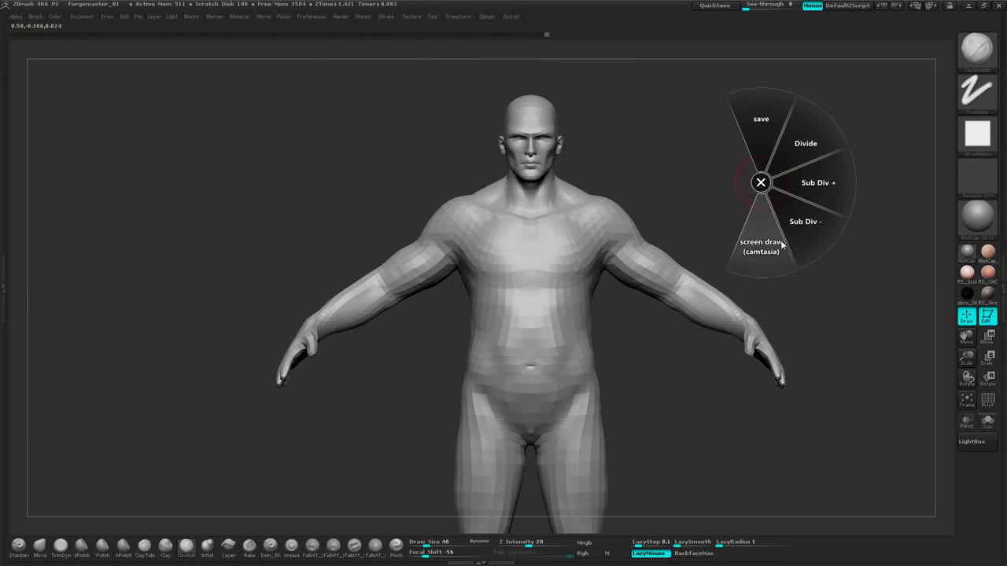
{"action": "left_click", "coordinate": [807, 147]}
Smooth the crotch and build up the groin crease and upper thigh out to the hip
{"action": "left_click_drag", "start_coordinate": [720, 201], "coordinate": [661, 292], "text": "alt"}
{"action": "left_click_drag", "start_coordinate": [659, 372], "coordinate": [679, 249], "text": "alt"}
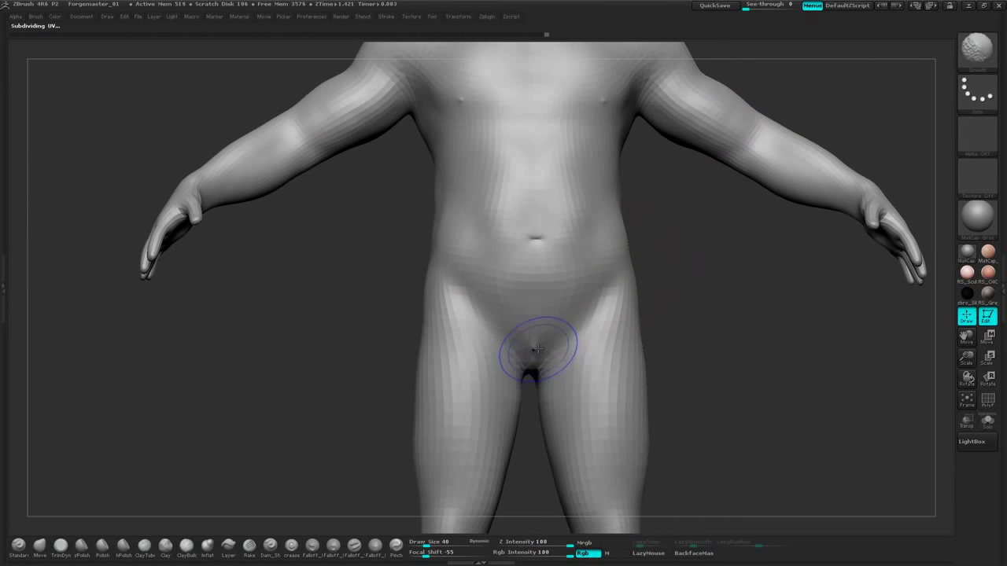
{"action": "left_click_drag", "start_coordinate": [539, 346], "coordinate": [538, 346], "text": "shift"}
{"action": "mouse_move", "coordinate": [681, 301]}
{"action": "left_mouse_down"}
{"action": "mouse_move", "coordinate": [602, 348]}
{"action": "mouse_move", "coordinate": [677, 283]}
{"action": "left_mouse_up"}
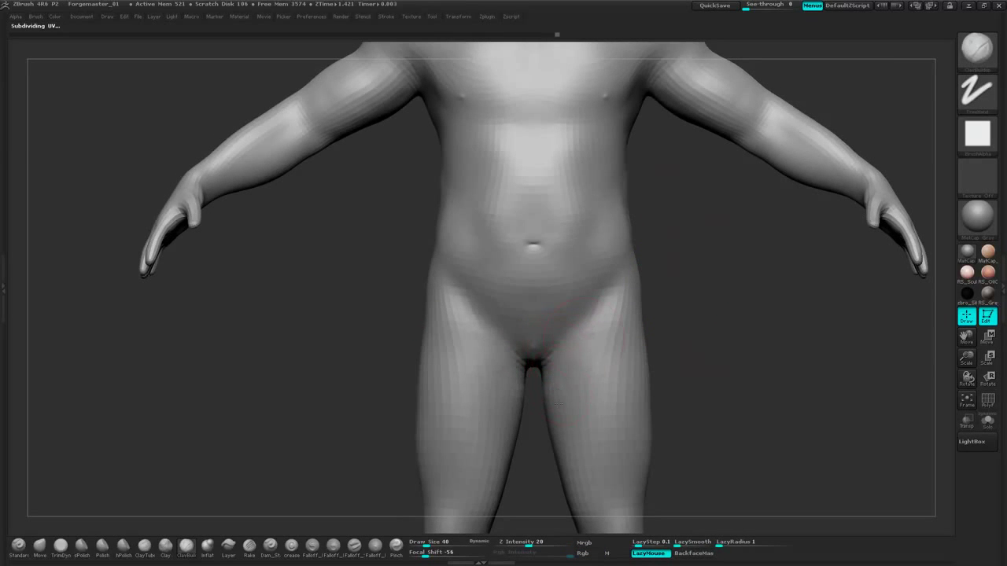
{"action": "left_click_drag", "start_coordinate": [600, 313], "coordinate": [607, 294]}
{"action": "left_click_drag", "start_coordinate": [685, 245], "coordinate": [688, 250], "text": "alt"}
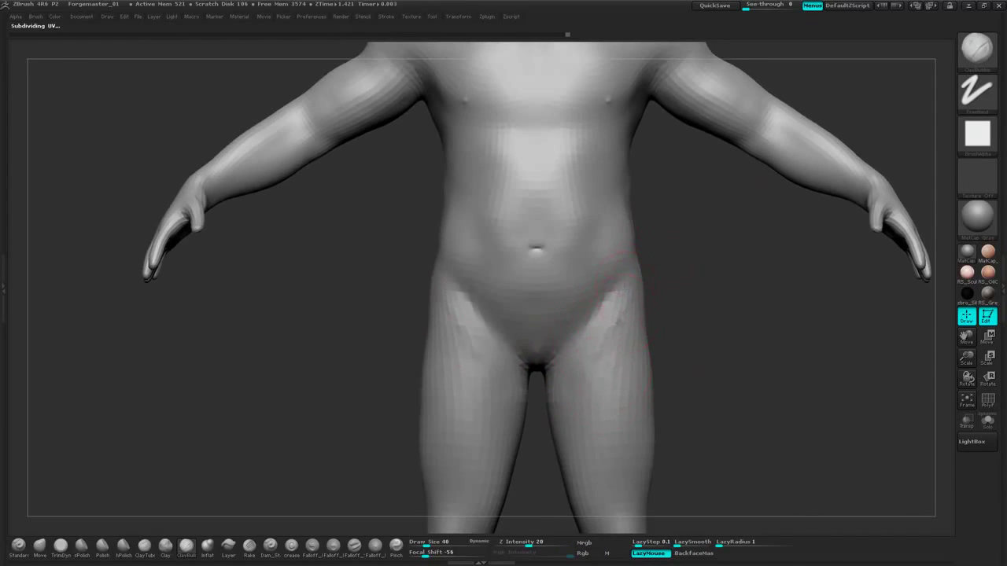
{"action": "left_click_drag", "start_coordinate": [618, 285], "coordinate": [610, 299]}
Build up the abdominal muscles between the chest and navel with ClayBuildup, then smooth their surface
{"action": "left_click_drag", "start_coordinate": [675, 225], "coordinate": [683, 292], "text": "alt"}
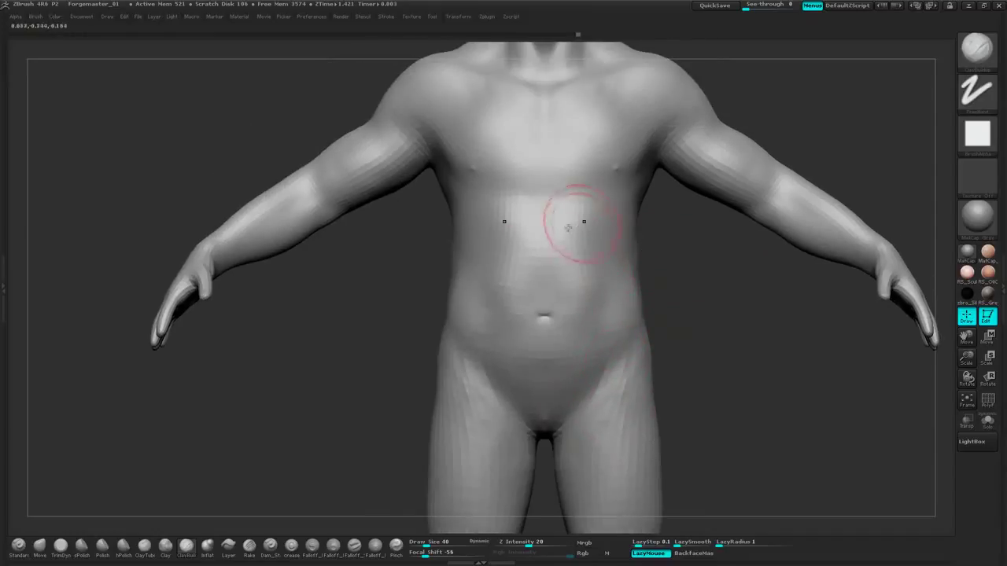
{"action": "mouse_move", "coordinate": [579, 227]}
{"action": "left_mouse_down"}
{"action": "mouse_move", "coordinate": [569, 246]}
{"action": "mouse_move", "coordinate": [575, 275]}
{"action": "left_mouse_up"}
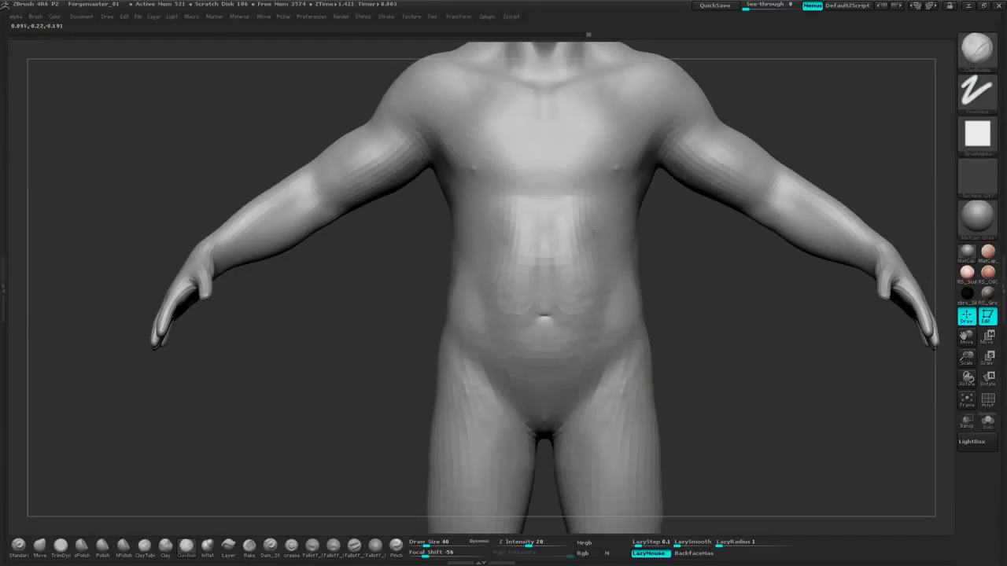
{"action": "left_click_drag", "start_coordinate": [691, 264], "coordinate": [659, 256]}
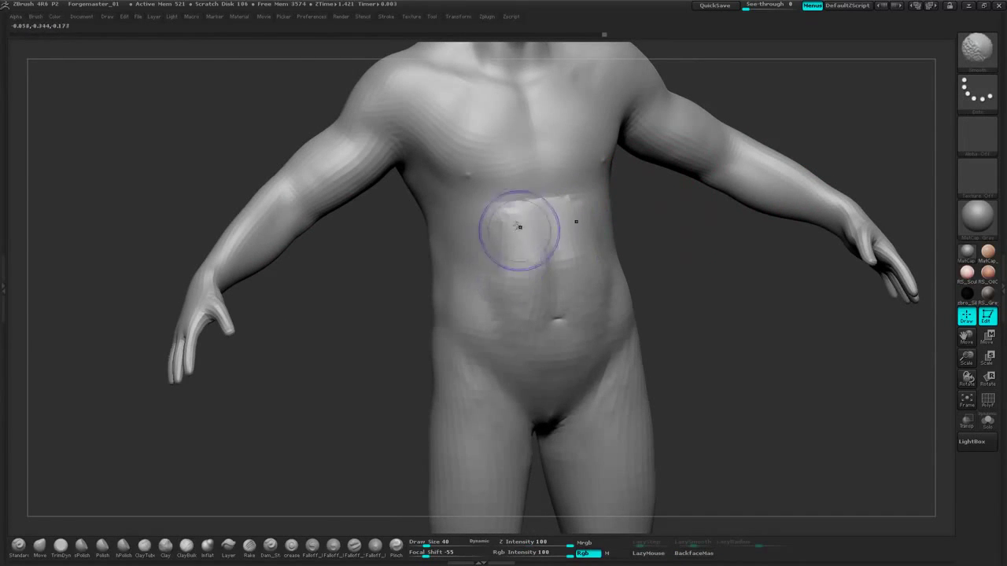
{"action": "mouse_move", "coordinate": [520, 228]}
{"action": "left_mouse_down", "text": "shift"}
{"action": "mouse_move", "coordinate": [543, 251]}
{"action": "mouse_move", "coordinate": [525, 334]}
{"action": "left_mouse_up", "text": "shift"}
{"action": "right_click_drag", "start_coordinate": [679, 260], "coordinate": [689, 269]}
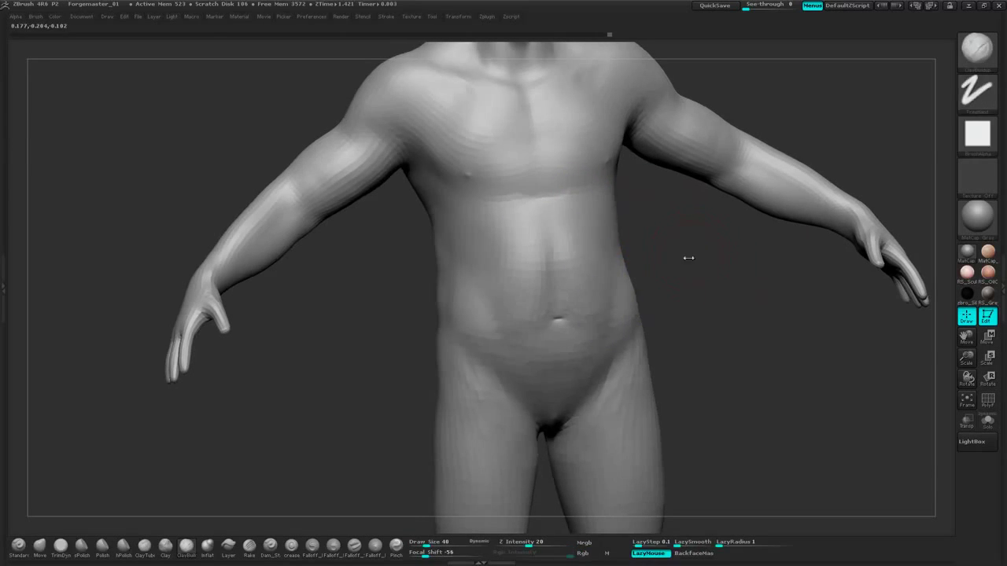
Set the Smooth brush's intensity to 46 and shape the upper abdomen below the chest, softening the strokes
{"action": "key", "text": "space"}
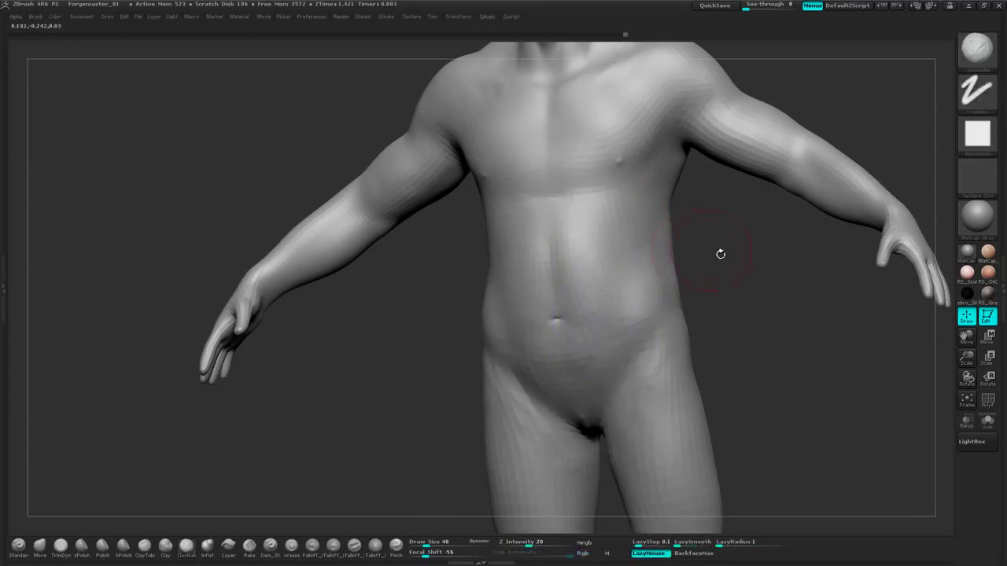
{"action": "left_click_drag", "start_coordinate": [721, 254], "coordinate": [746, 250], "text": "shift"}
{"action": "mouse_move", "coordinate": [532, 206]}
{"action": "left_mouse_down"}
{"action": "mouse_move", "coordinate": [509, 214]}
{"action": "mouse_move", "coordinate": [544, 209]}
{"action": "left_mouse_up"}
{"action": "left_click_drag", "start_coordinate": [723, 211], "coordinate": [604, 213]}
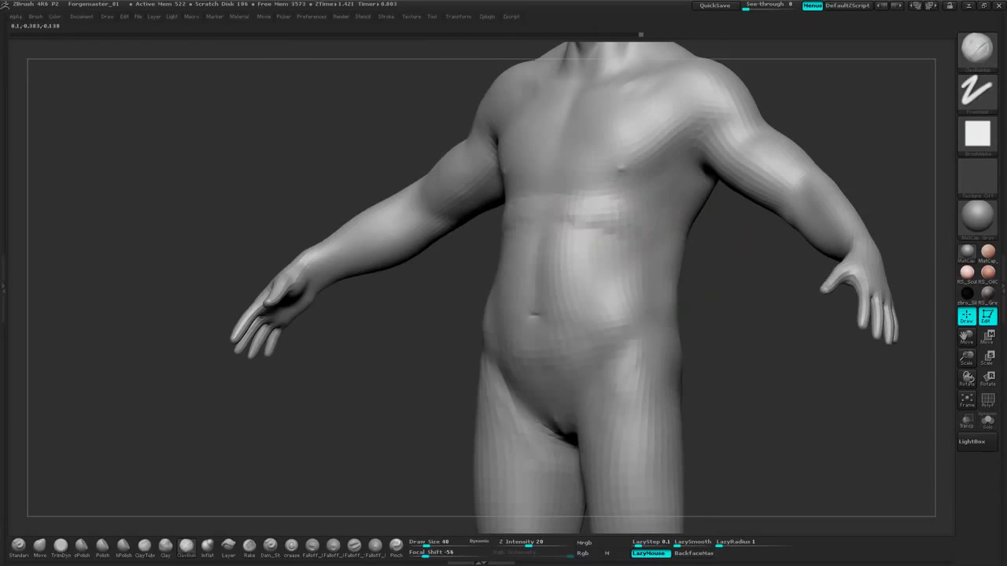
{"action": "mouse_move", "coordinate": [694, 236]}
{"action": "left_mouse_down"}
{"action": "mouse_move", "coordinate": [602, 237]}
{"action": "mouse_move", "coordinate": [629, 208]}
{"action": "mouse_move", "coordinate": [615, 199]}
{"action": "left_mouse_up"}
{"action": "mouse_move", "coordinate": [466, 239]}
{"action": "left_mouse_down"}
{"action": "mouse_move", "coordinate": [621, 231]}
{"action": "mouse_move", "coordinate": [561, 206]}
{"action": "mouse_move", "coordinate": [589, 214]}
{"action": "left_mouse_up"}
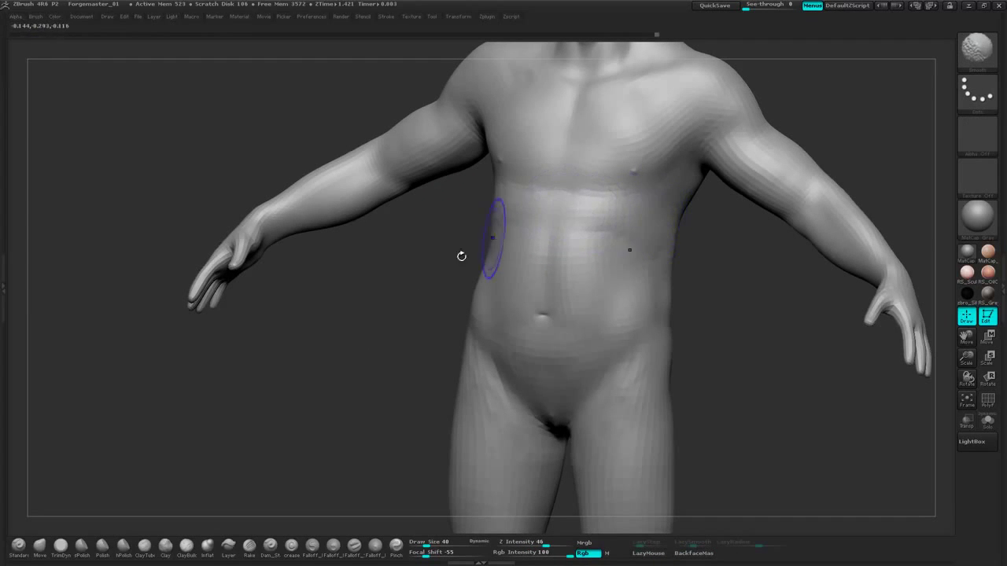
{"action": "left_click_drag", "start_coordinate": [461, 256], "coordinate": [451, 272], "text": "shift"}
{"action": "mouse_move", "coordinate": [536, 220]}
{"action": "left_mouse_down"}
{"action": "mouse_move", "coordinate": [527, 227]}
{"action": "mouse_move", "coordinate": [531, 217]}
{"action": "mouse_move", "coordinate": [519, 292]}
{"action": "left_mouse_up"}
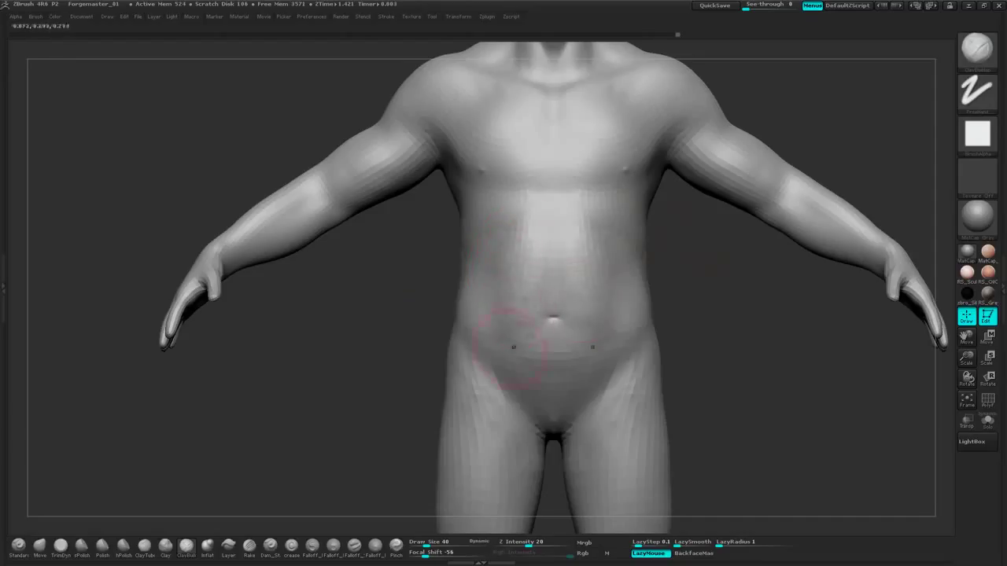
Build up the ribs and obliques beside the abdominal muscles with ClayBuildup and smooth the flank
{"action": "left_click_drag", "start_coordinate": [724, 272], "coordinate": [663, 254]}
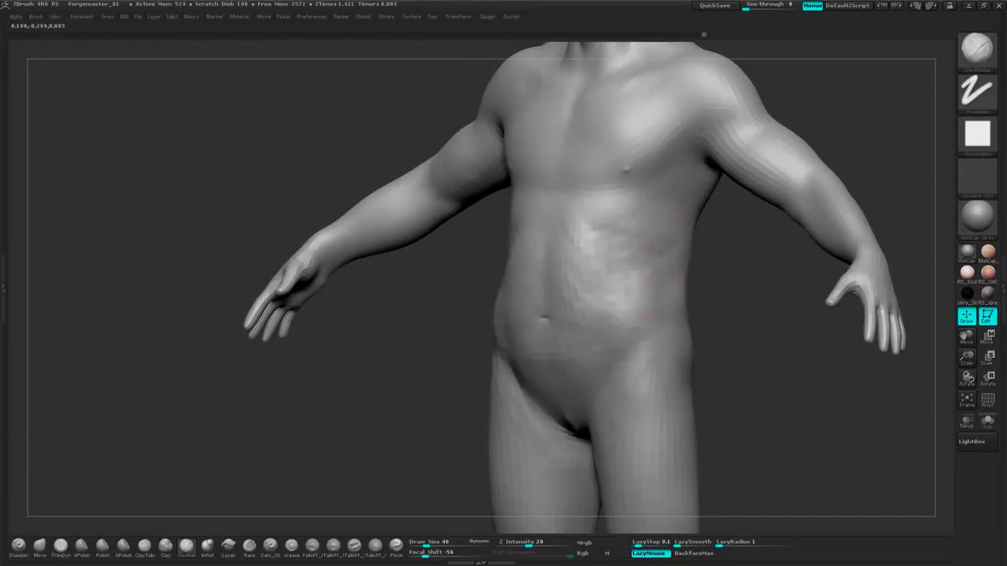
{"action": "left_click_drag", "start_coordinate": [709, 263], "coordinate": [676, 260]}
{"action": "mouse_move", "coordinate": [615, 239]}
{"action": "left_mouse_down"}
{"action": "mouse_move", "coordinate": [648, 252]}
{"action": "mouse_move", "coordinate": [656, 300]}
{"action": "left_mouse_up"}
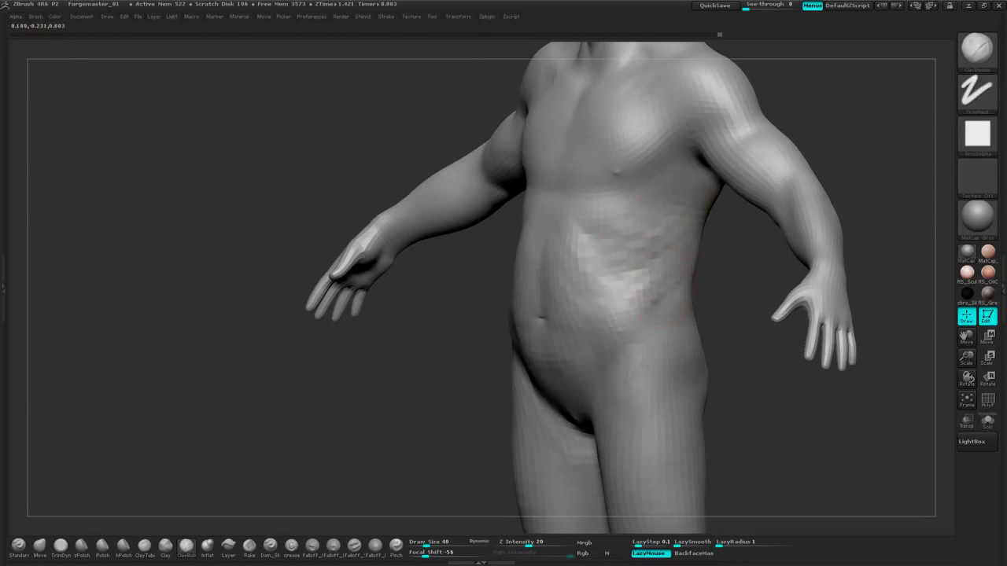
{"action": "mouse_move", "coordinate": [686, 244]}
{"action": "left_mouse_down", "text": "shift"}
{"action": "mouse_move", "coordinate": [650, 261]}
{"action": "mouse_move", "coordinate": [647, 299]}
{"action": "left_mouse_up", "text": "shift"}
{"action": "left_click_drag", "start_coordinate": [704, 280], "coordinate": [747, 260], "text": "shift"}
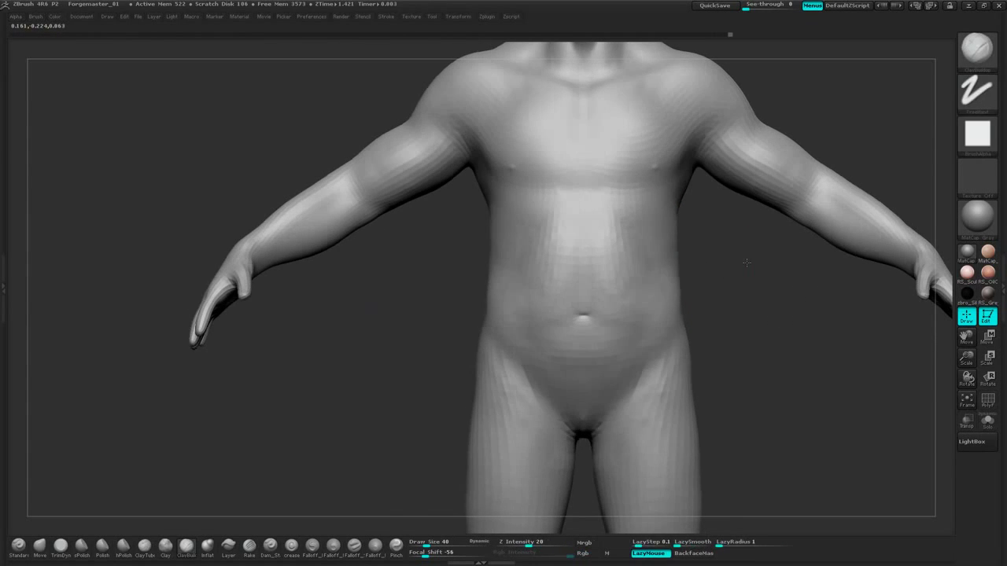
Smooth the side of the abdomen and build up the upper chest muscles below the collarbones with ClayBuildup
{"action": "mouse_move", "coordinate": [625, 242]}
{"action": "left_mouse_down"}
{"action": "mouse_move", "coordinate": [629, 297]}
{"action": "mouse_move", "coordinate": [626, 259]}
{"action": "left_mouse_up"}
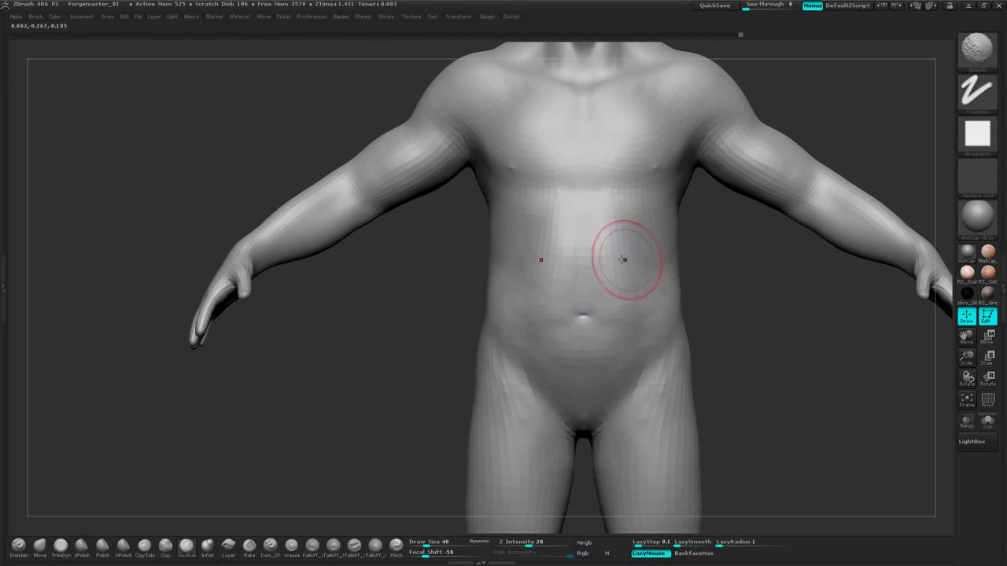
{"action": "mouse_move", "coordinate": [721, 277]}
{"action": "left_mouse_down", "text": "alt"}
{"action": "mouse_move", "coordinate": [729, 269]}
{"action": "mouse_move", "coordinate": [730, 278]}
{"action": "left_mouse_up", "text": "alt"}
{"action": "left_click_drag", "start_coordinate": [814, 118], "coordinate": [796, 158], "text": "alt"}
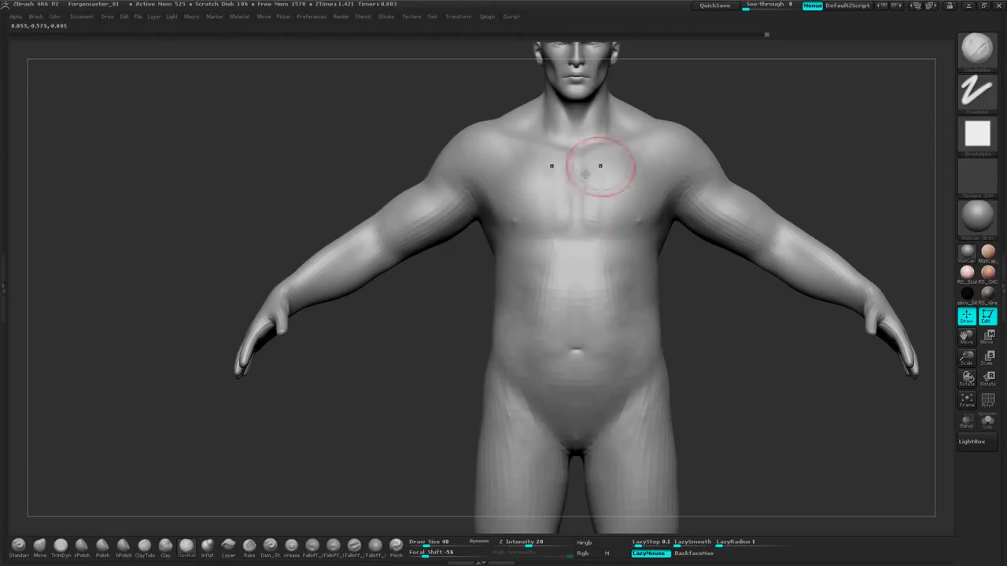
{"action": "left_click_drag", "start_coordinate": [600, 166], "coordinate": [623, 169]}
{"action": "mouse_move", "coordinate": [802, 142]}
{"action": "left_mouse_down", "text": "alt"}
{"action": "mouse_move", "coordinate": [814, 180]}
{"action": "mouse_move", "coordinate": [808, 231]}
{"action": "mouse_move", "coordinate": [819, 184]}
{"action": "mouse_move", "coordinate": [816, 192]}
{"action": "left_mouse_up", "text": "alt"}
Set the brush's draw size to 25 and define the lower edge of the pectorals out past the nipples
{"action": "key", "text": "space"}
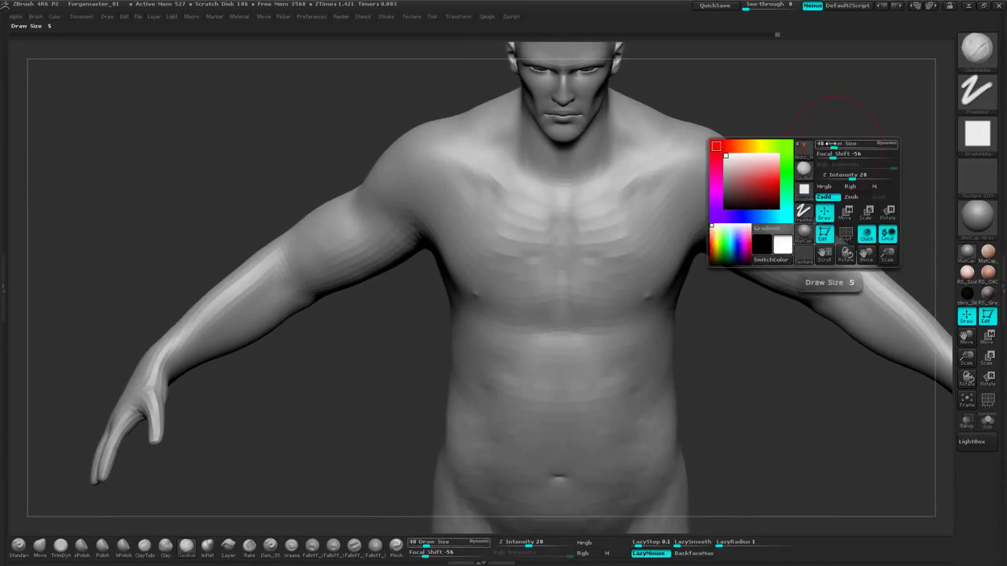
{"action": "left_click_drag", "start_coordinate": [832, 144], "coordinate": [802, 144]}
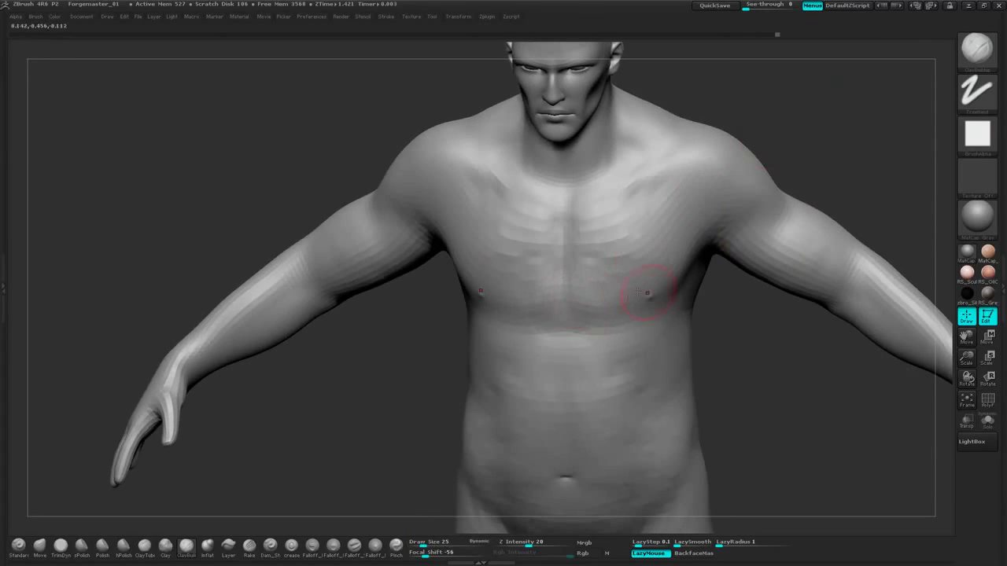
{"action": "left_click_drag", "start_coordinate": [597, 302], "coordinate": [663, 303]}
{"action": "left_click_drag", "start_coordinate": [588, 289], "coordinate": [645, 293]}
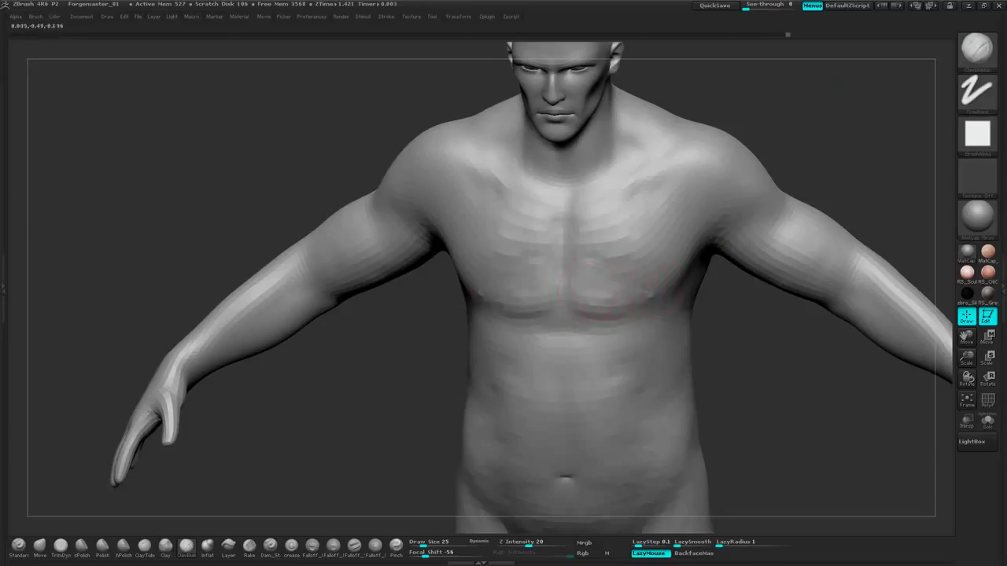
{"action": "left_click_drag", "start_coordinate": [826, 178], "coordinate": [785, 175]}
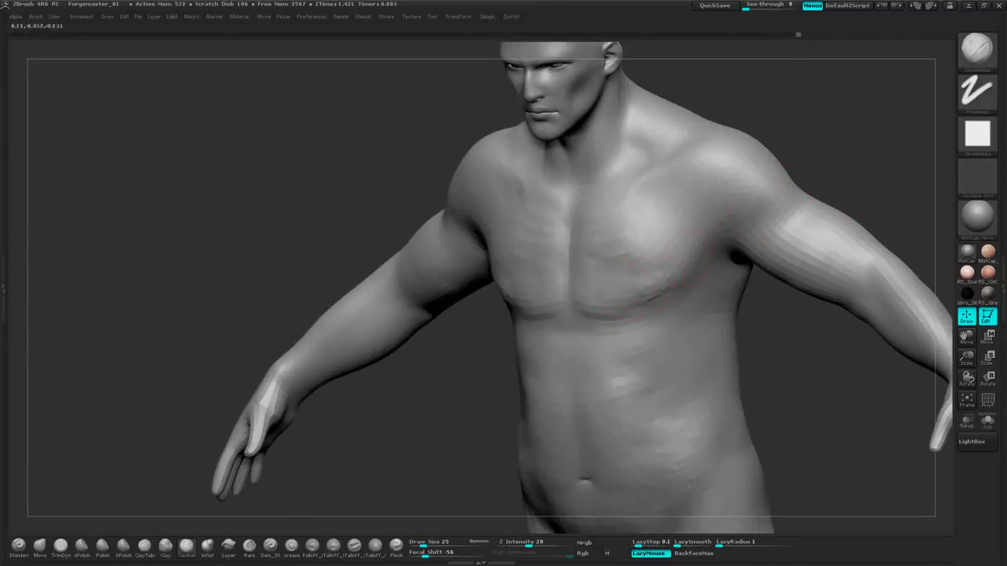
{"action": "mouse_move", "coordinate": [833, 148]}
{"action": "left_mouse_down"}
{"action": "mouse_move", "coordinate": [795, 144]}
{"action": "mouse_move", "coordinate": [850, 148]}
{"action": "left_mouse_up"}
Build up the inner pectorals beside the sternum and raise the inner ends of the collarbones
{"action": "mouse_move", "coordinate": [666, 254]}
{"action": "left_mouse_down"}
{"action": "mouse_move", "coordinate": [647, 283]}
{"action": "mouse_move", "coordinate": [636, 244]}
{"action": "left_mouse_up"}
{"action": "left_click_drag", "start_coordinate": [584, 260], "coordinate": [618, 218]}
{"action": "left_click_drag", "start_coordinate": [743, 106], "coordinate": [799, 134]}
{"action": "left_click_drag", "start_coordinate": [576, 224], "coordinate": [595, 210]}
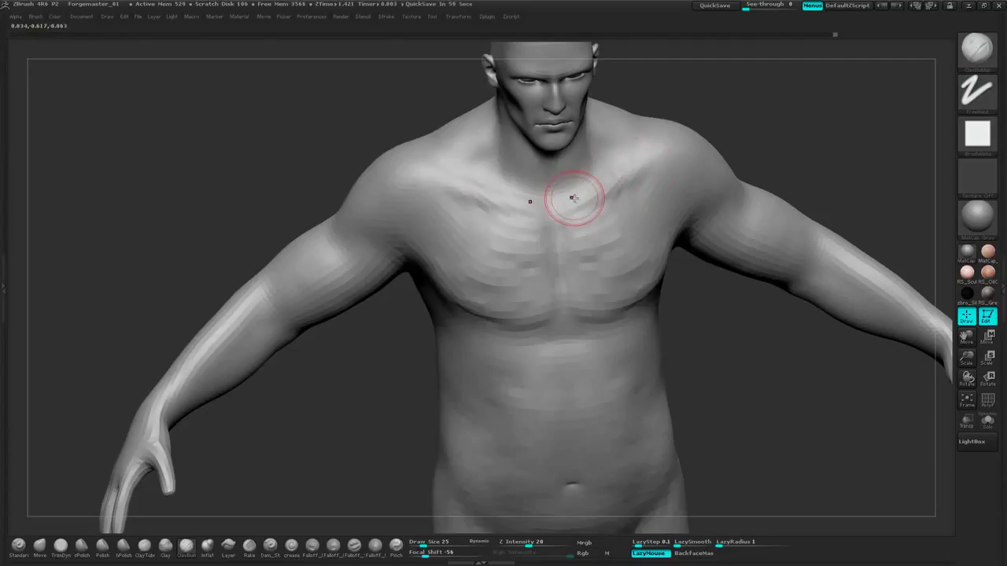
Build up the outer pectorals and carry their lower edge up into the armpits
{"action": "left_click_drag", "start_coordinate": [782, 128], "coordinate": [732, 114]}
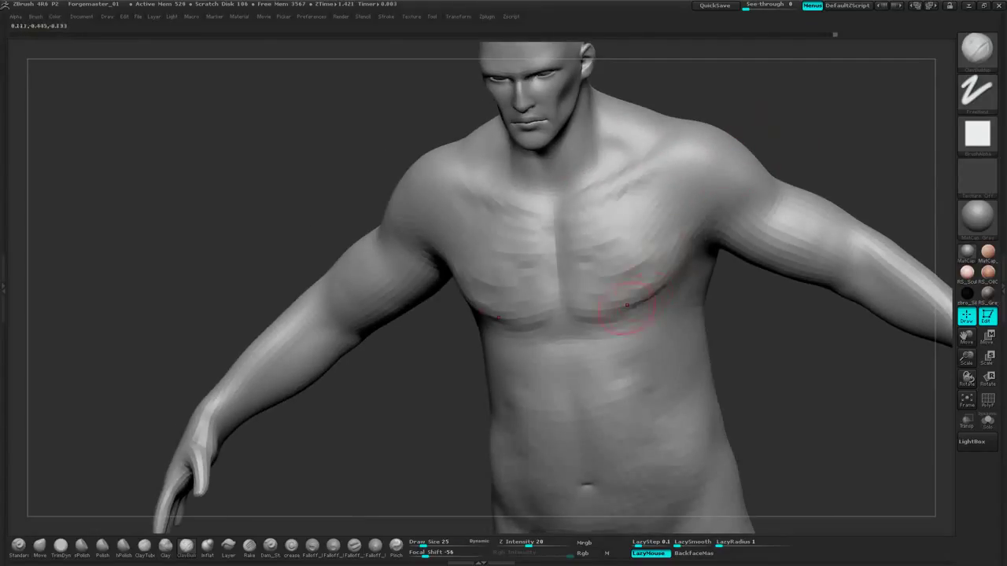
{"action": "left_click_drag", "start_coordinate": [649, 253], "coordinate": [666, 218]}
{"action": "left_click_drag", "start_coordinate": [752, 141], "coordinate": [755, 120]}
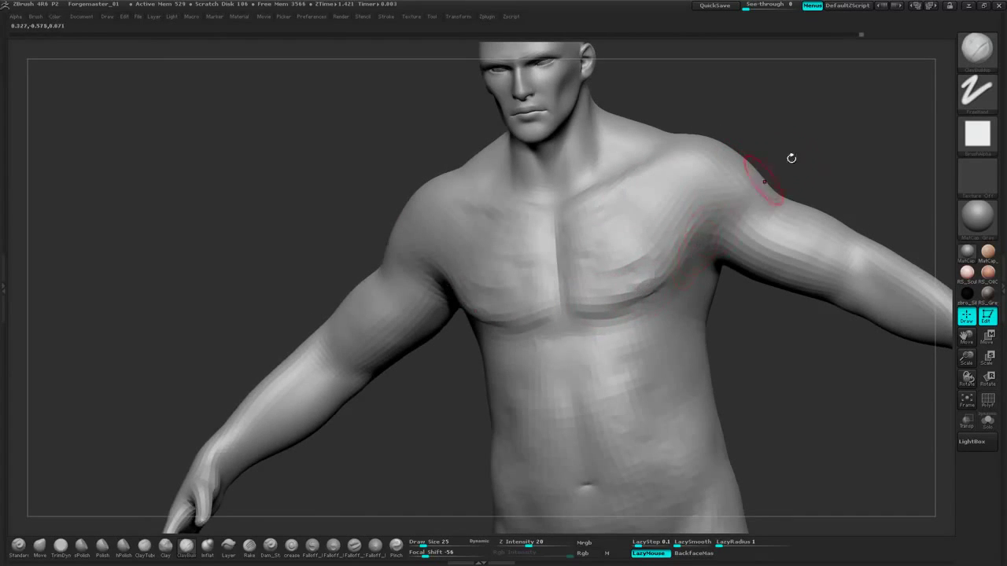
{"action": "left_click_drag", "start_coordinate": [791, 158], "coordinate": [743, 155]}
{"action": "left_click_drag", "start_coordinate": [718, 220], "coordinate": [661, 265]}
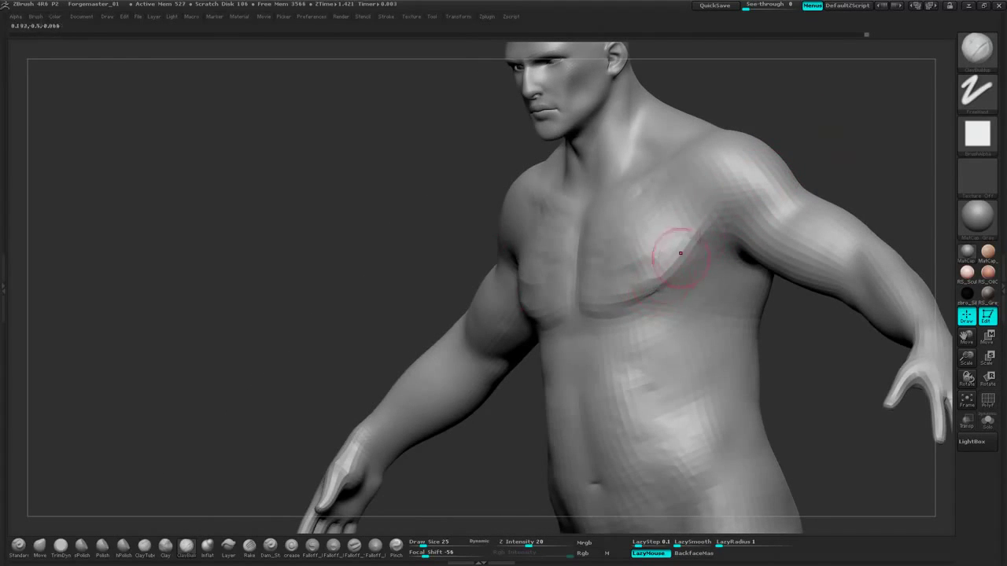
{"action": "left_click_drag", "start_coordinate": [819, 152], "coordinate": [837, 155]}
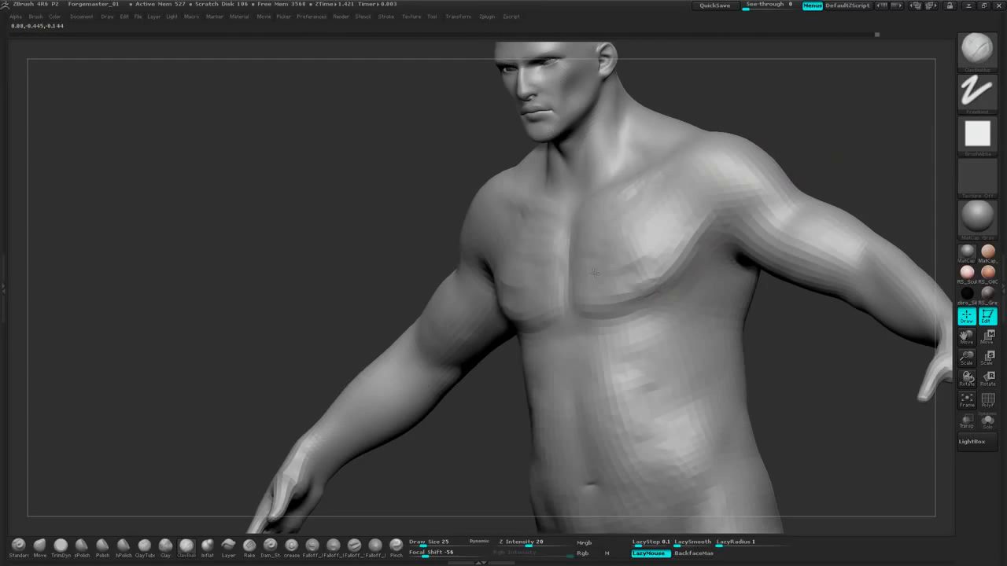
Build up the front of the deltoids and mark where they meet the chest and upper arm
{"action": "left_click_drag", "start_coordinate": [586, 257], "coordinate": [604, 230]}
{"action": "left_click_drag", "start_coordinate": [786, 134], "coordinate": [835, 138]}
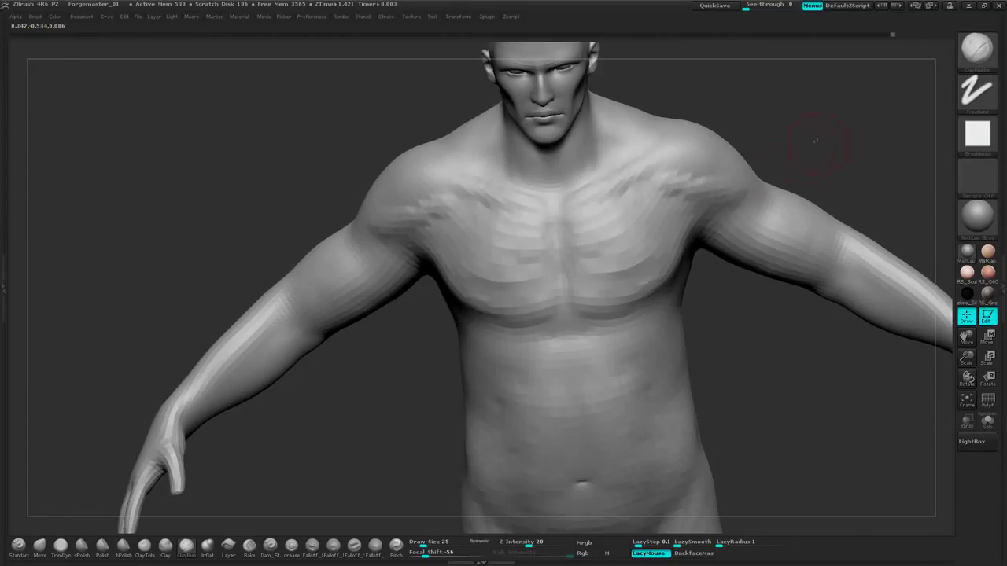
{"action": "left_click_drag", "start_coordinate": [816, 143], "coordinate": [686, 176]}
{"action": "left_click_drag", "start_coordinate": [776, 188], "coordinate": [661, 180]}
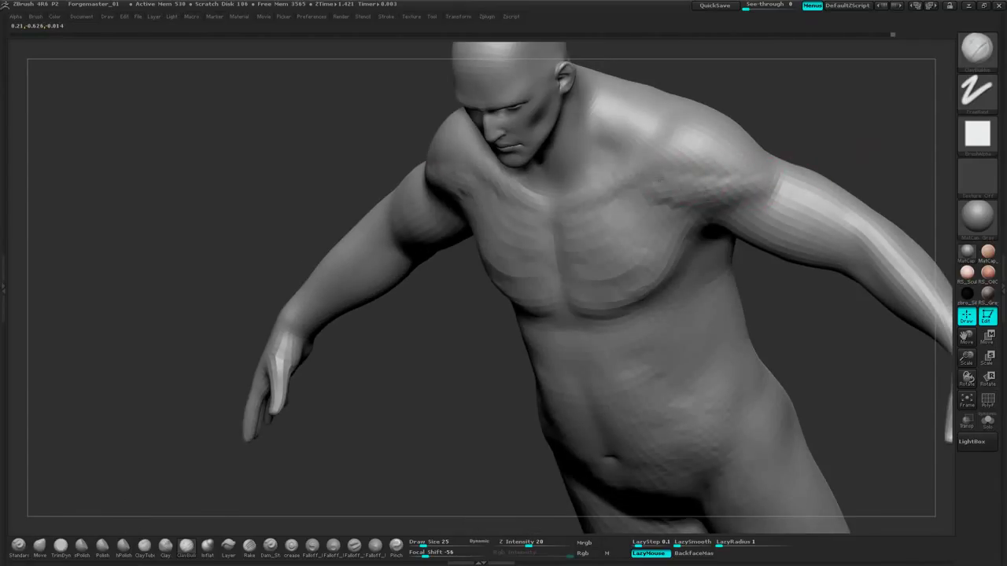
{"action": "left_click_drag", "start_coordinate": [724, 187], "coordinate": [678, 158]}
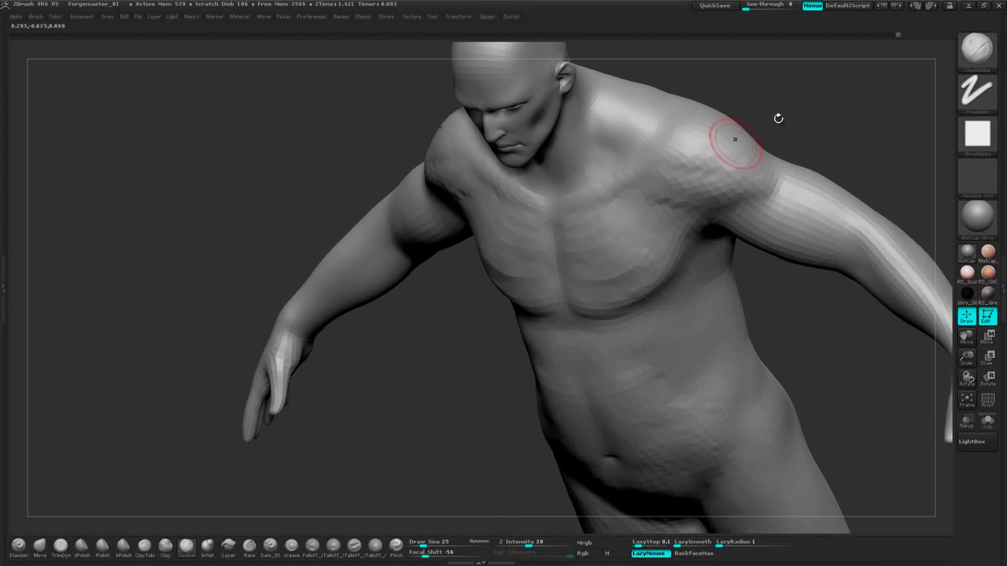
{"action": "mouse_move", "coordinate": [778, 118]}
{"action": "left_mouse_down"}
{"action": "mouse_move", "coordinate": [798, 142]}
{"action": "mouse_move", "coordinate": [791, 191]}
{"action": "left_mouse_up"}
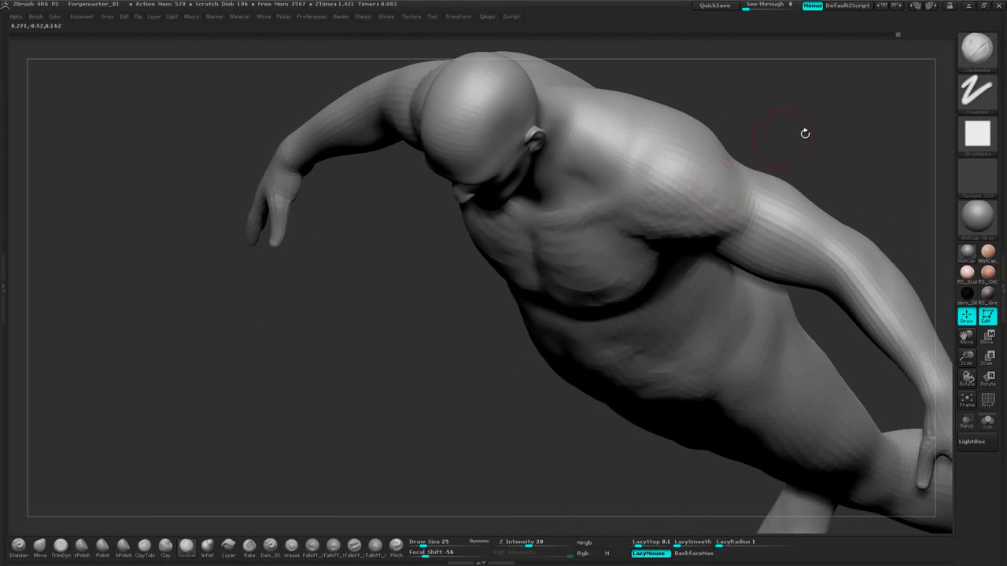
{"action": "mouse_move", "coordinate": [805, 134]}
{"action": "left_mouse_down"}
{"action": "mouse_move", "coordinate": [814, 150]}
{"action": "mouse_move", "coordinate": [812, 142]}
{"action": "mouse_move", "coordinate": [795, 169]}
{"action": "mouse_move", "coordinate": [784, 144]}
{"action": "mouse_move", "coordinate": [822, 148]}
{"action": "left_mouse_up"}
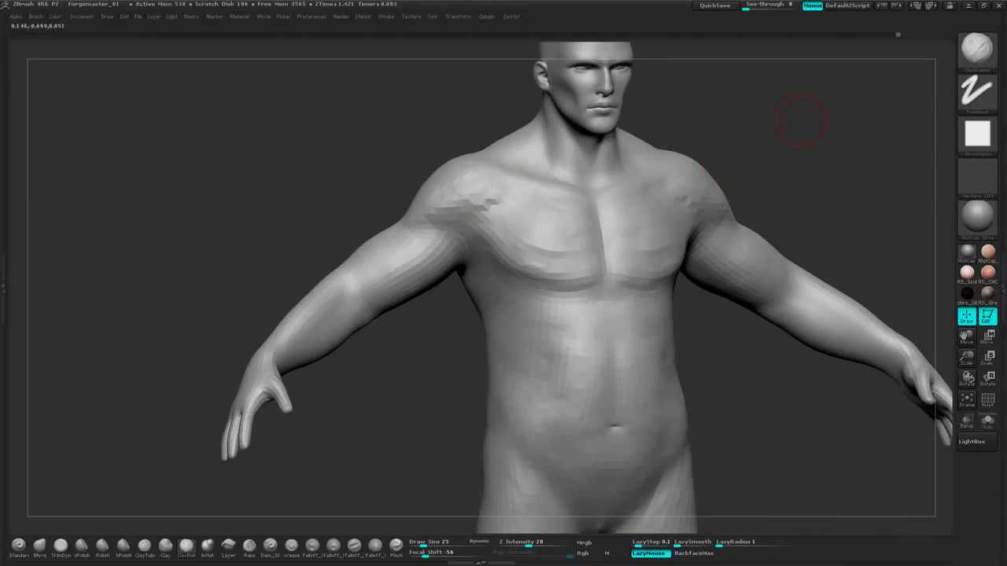
Examine the front and back muscle anatomy images in Windows Photo Viewer, and return to ZBrush
{"action": "left_click_drag", "start_coordinate": [205, 441], "coordinate": [200, 442]}
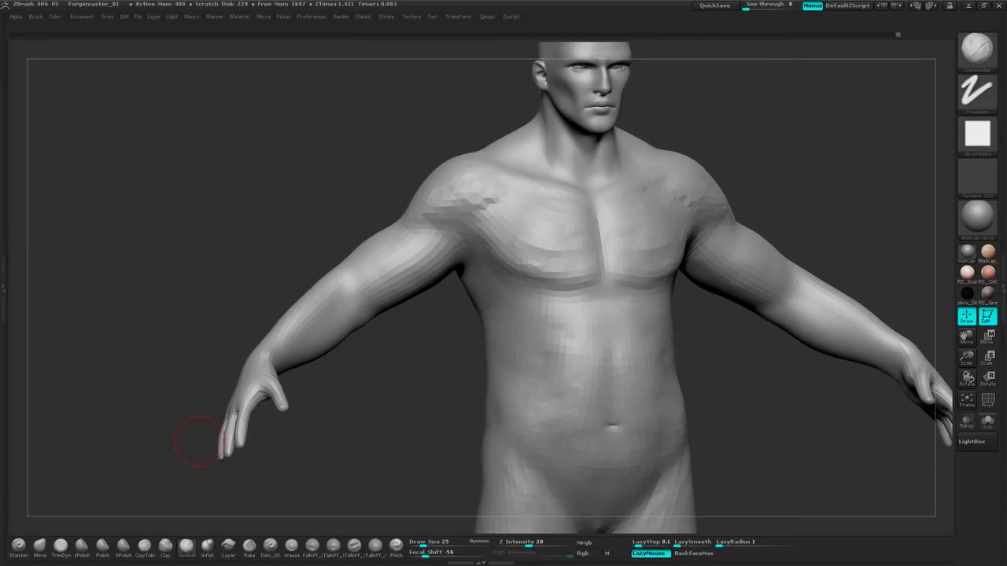
{"action": "left_click_drag", "start_coordinate": [492, 34], "coordinate": [610, 11]}
{"action": "left_click_drag", "start_coordinate": [2, 102], "coordinate": [326, 9]}
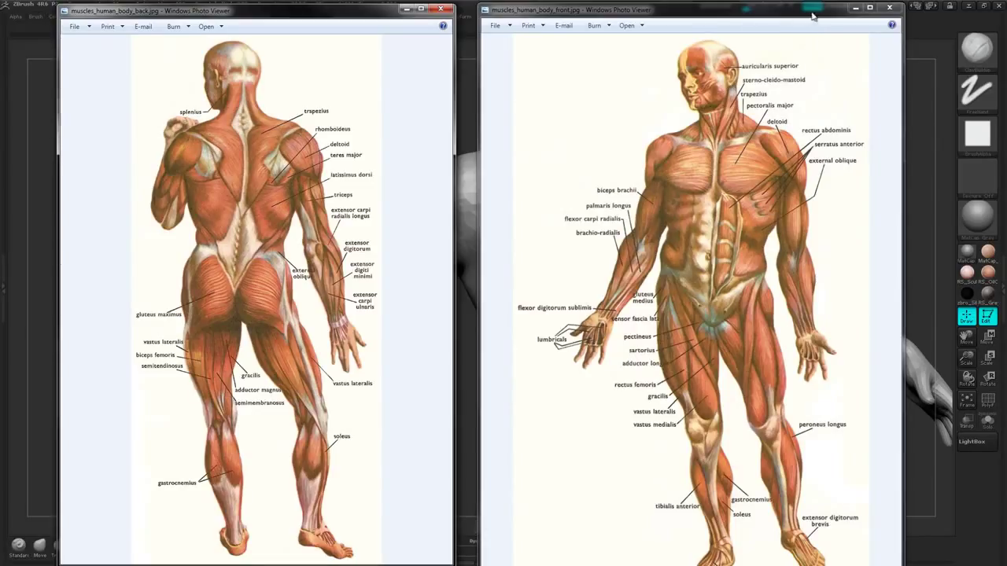
{"action": "left_click_drag", "start_coordinate": [813, 12], "coordinate": [811, 16]}
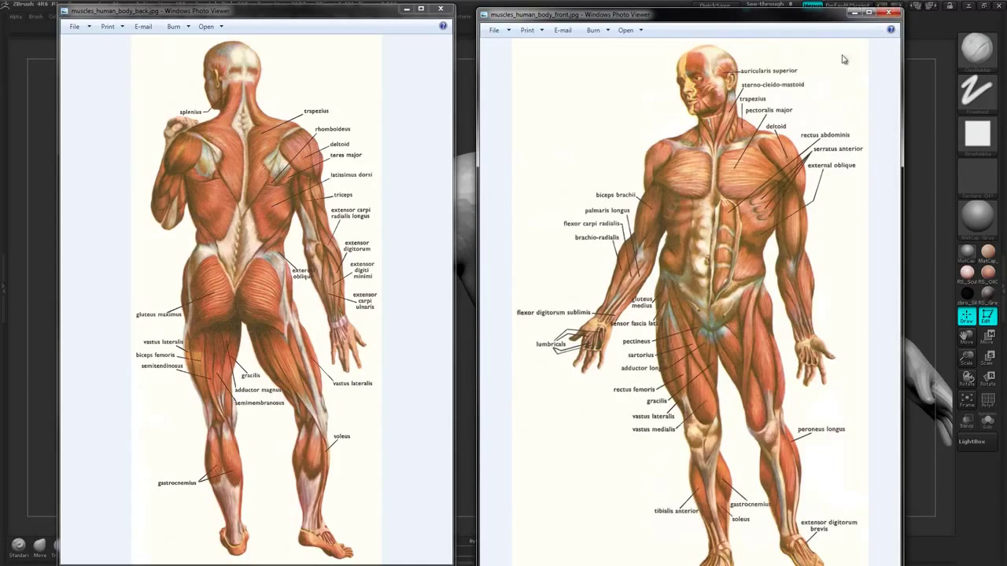
{"action": "left_click_drag", "start_coordinate": [825, 21], "coordinate": [1006, 43]}
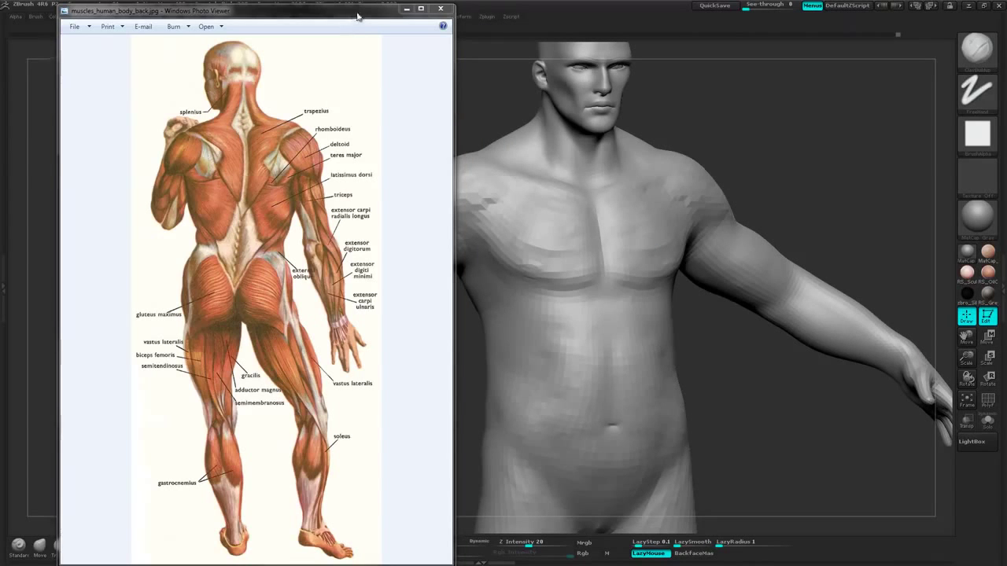
{"action": "left_click_drag", "start_coordinate": [358, 16], "coordinate": [364, 33]}
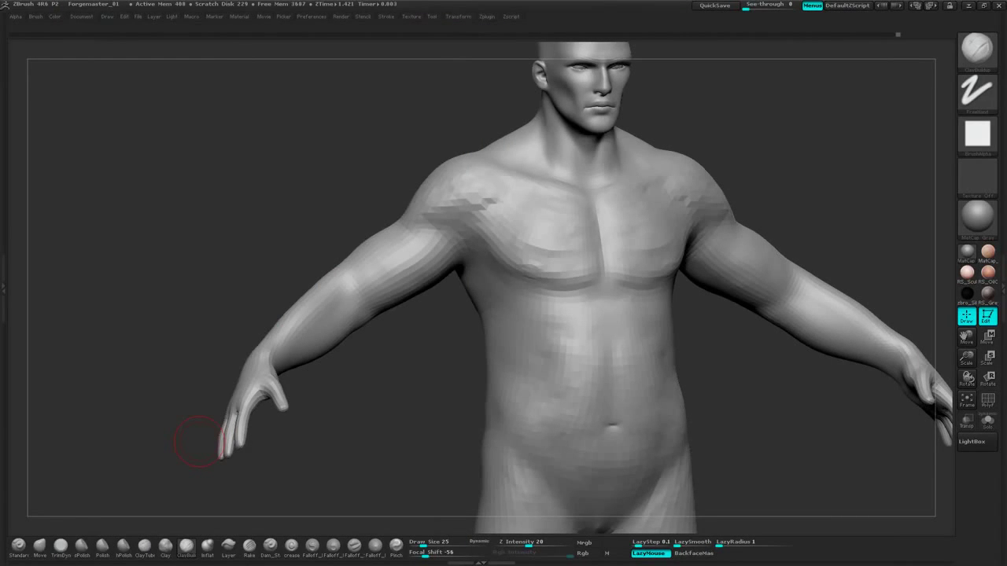
Build up the front and side of the deltoids down to where they taper into the upper arm
{"action": "mouse_move", "coordinate": [758, 129]}
{"action": "left_mouse_down", "text": "alt"}
{"action": "mouse_move", "coordinate": [731, 100]}
{"action": "mouse_move", "coordinate": [740, 113]}
{"action": "mouse_move", "coordinate": [714, 162]}
{"action": "mouse_move", "coordinate": [728, 164]}
{"action": "mouse_move", "coordinate": [697, 160]}
{"action": "left_mouse_up", "text": "alt"}
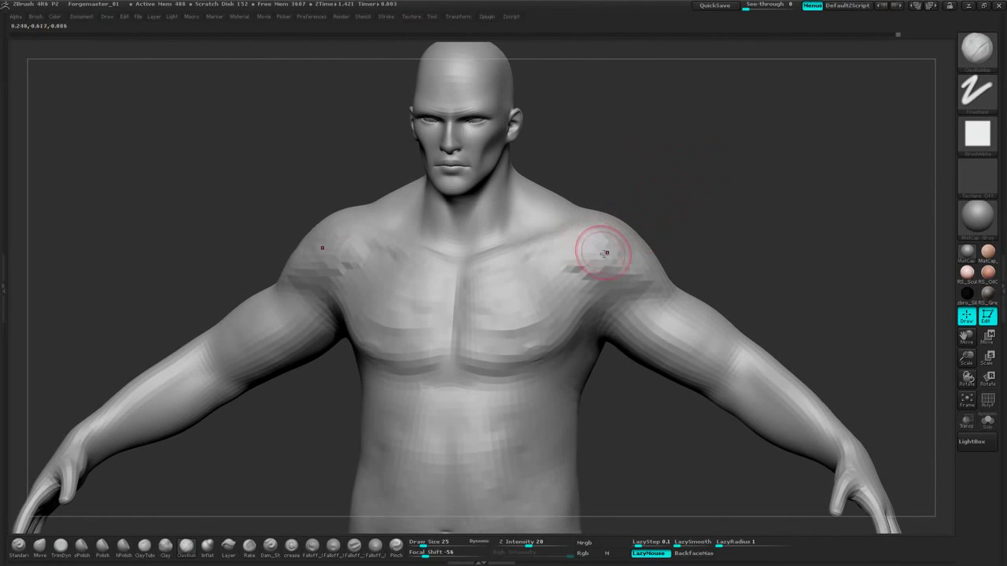
{"action": "left_click_drag", "start_coordinate": [594, 252], "coordinate": [609, 240]}
{"action": "left_click_drag", "start_coordinate": [730, 203], "coordinate": [629, 211]}
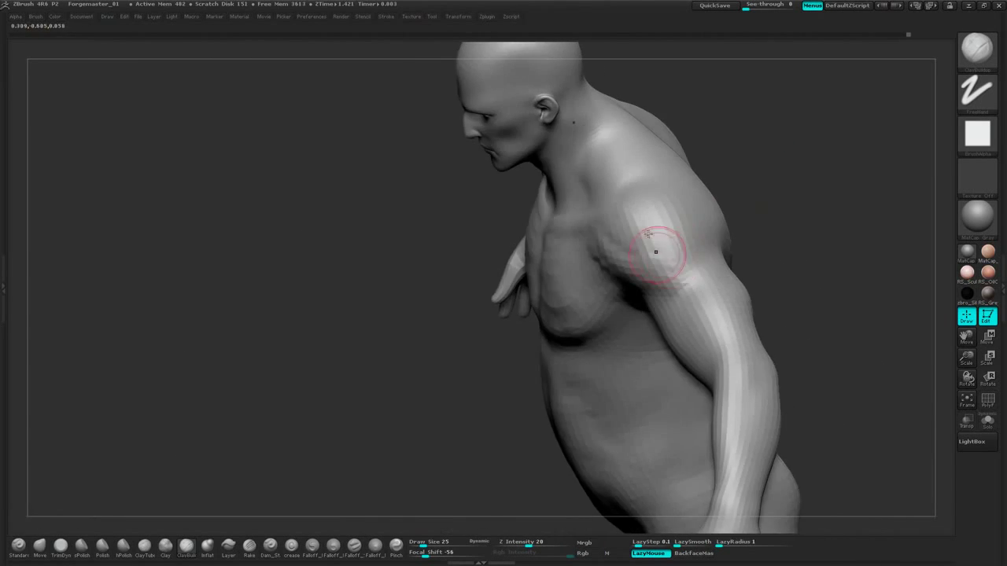
{"action": "left_click_drag", "start_coordinate": [654, 250], "coordinate": [670, 268]}
{"action": "mouse_move", "coordinate": [779, 192]}
{"action": "left_mouse_down"}
{"action": "mouse_move", "coordinate": [659, 249]}
{"action": "mouse_move", "coordinate": [663, 272]}
{"action": "left_mouse_up"}
{"action": "left_click_drag", "start_coordinate": [526, 318], "coordinate": [475, 316], "text": "alt"}
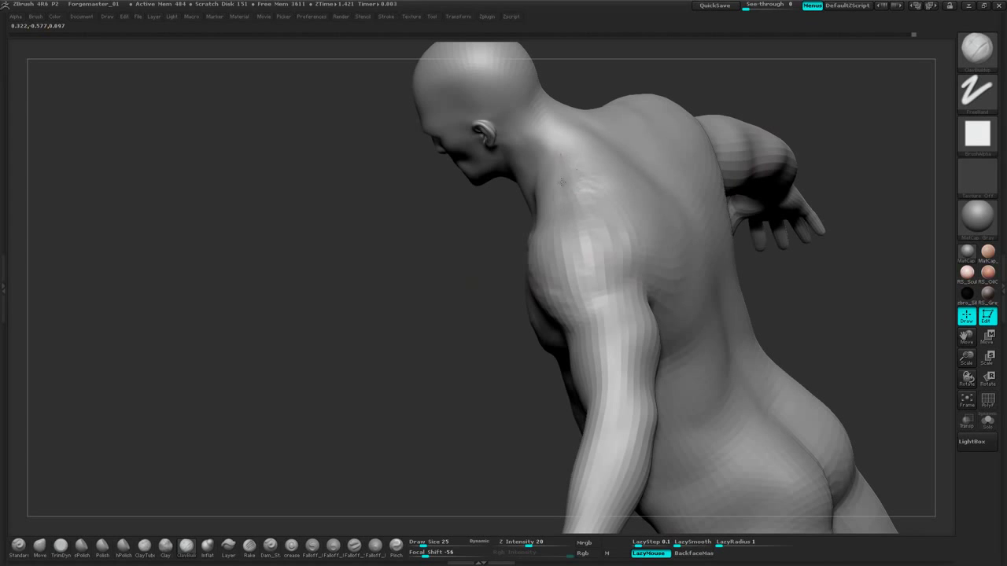
Build up the trapezius from the neck over the shoulders and add mass over the shoulder blades
{"action": "mouse_move", "coordinate": [561, 166]}
{"action": "left_mouse_down"}
{"action": "mouse_move", "coordinate": [546, 151]}
{"action": "mouse_move", "coordinate": [557, 110]}
{"action": "left_mouse_up"}
{"action": "mouse_move", "coordinate": [622, 68]}
{"action": "left_mouse_down"}
{"action": "mouse_move", "coordinate": [586, 84]}
{"action": "mouse_move", "coordinate": [602, 93]}
{"action": "mouse_move", "coordinate": [602, 166]}
{"action": "mouse_move", "coordinate": [583, 150]}
{"action": "left_mouse_up"}
{"action": "mouse_move", "coordinate": [574, 169]}
{"action": "left_mouse_down"}
{"action": "mouse_move", "coordinate": [541, 187]}
{"action": "mouse_move", "coordinate": [586, 178]}
{"action": "mouse_move", "coordinate": [571, 222]}
{"action": "mouse_move", "coordinate": [598, 250]}
{"action": "left_mouse_up"}
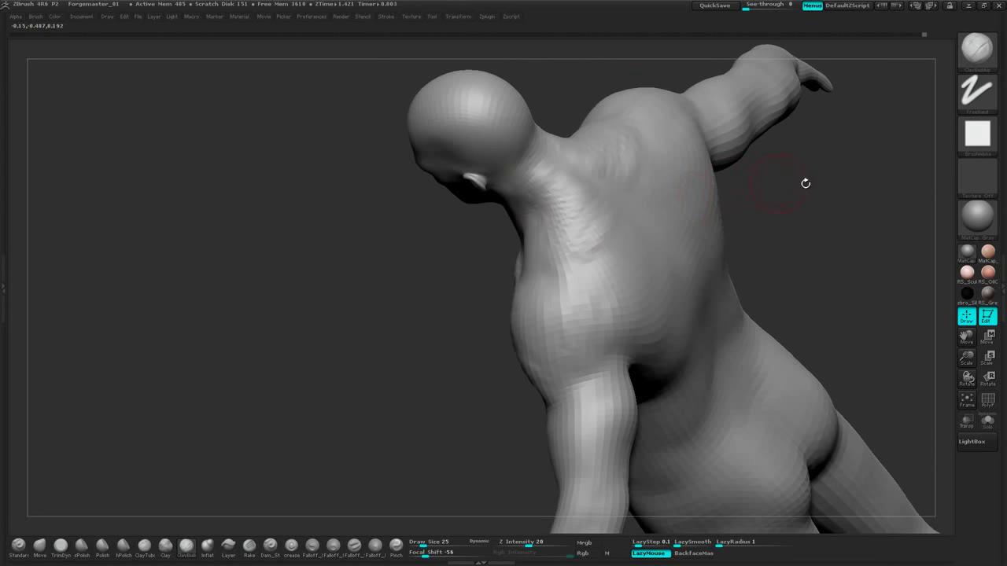
{"action": "mouse_move", "coordinate": [805, 186]}
{"action": "left_mouse_down", "text": "alt"}
{"action": "mouse_move", "coordinate": [785, 168]}
{"action": "mouse_move", "coordinate": [810, 152]}
{"action": "left_mouse_up", "text": "alt"}
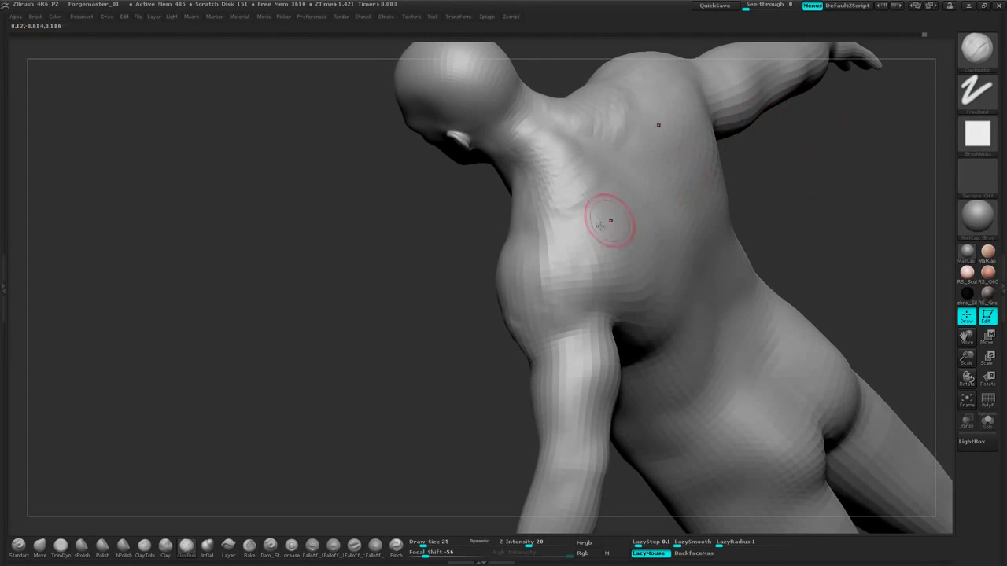
{"action": "mouse_move", "coordinate": [602, 188]}
{"action": "left_mouse_down"}
{"action": "mouse_move", "coordinate": [609, 194]}
{"action": "mouse_move", "coordinate": [568, 244]}
{"action": "left_mouse_up"}
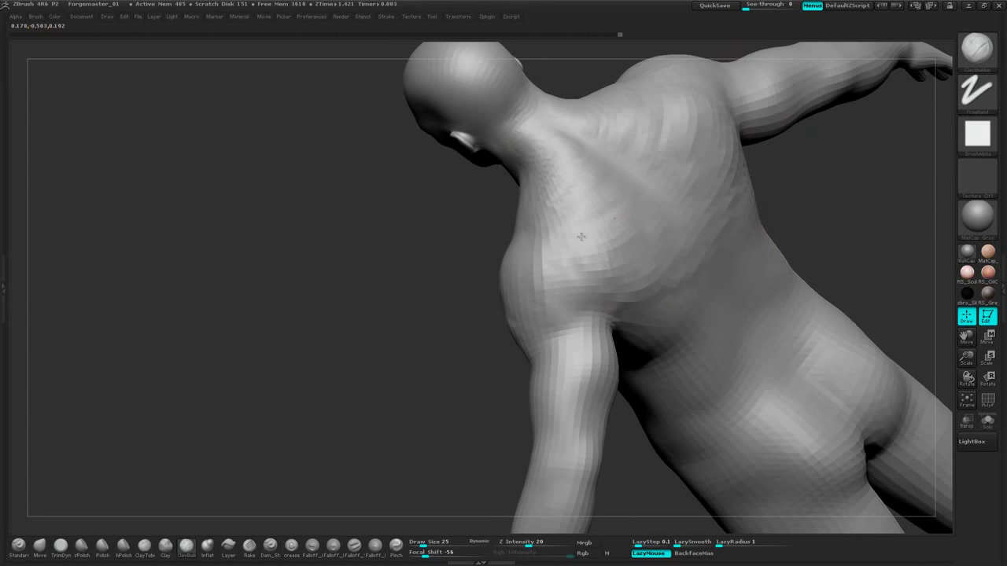
Define the rear deltoids above the upper arm and the lower edge of the shoulder blades
{"action": "mouse_move", "coordinate": [829, 209]}
{"action": "left_mouse_down"}
{"action": "mouse_move", "coordinate": [804, 204]}
{"action": "mouse_move", "coordinate": [810, 239]}
{"action": "mouse_move", "coordinate": [623, 277]}
{"action": "mouse_move", "coordinate": [606, 236]}
{"action": "left_mouse_up"}
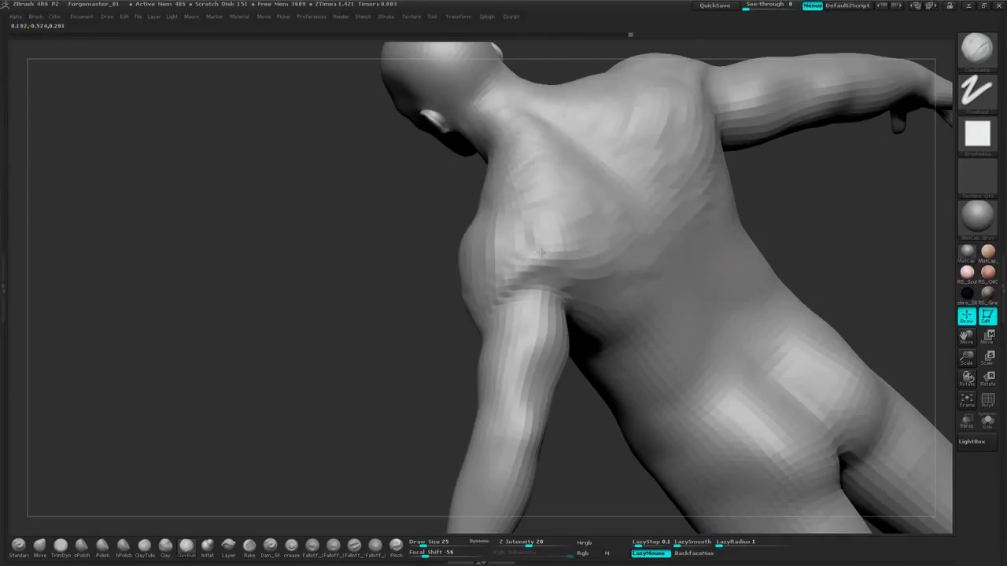
{"action": "left_click_drag", "start_coordinate": [527, 219], "coordinate": [543, 200]}
{"action": "left_click_drag", "start_coordinate": [734, 177], "coordinate": [761, 197]}
{"action": "left_click_drag", "start_coordinate": [568, 235], "coordinate": [656, 261]}
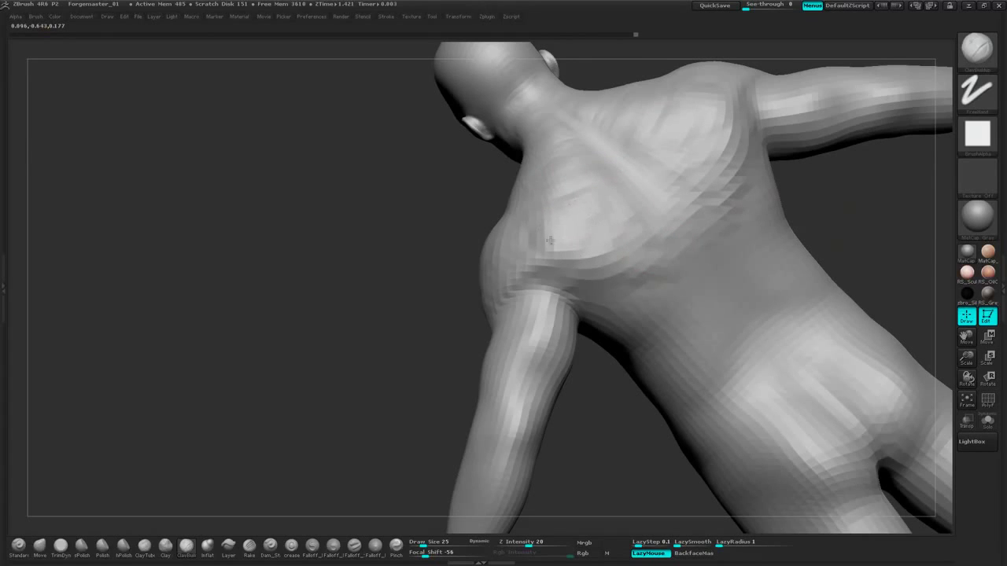
Build up the latissimus muscles below the shoulder blades, from the mid back toward the armpits
{"action": "mouse_move", "coordinate": [840, 199]}
{"action": "left_mouse_down", "text": "alt"}
{"action": "mouse_move", "coordinate": [764, 160]}
{"action": "mouse_move", "coordinate": [778, 192]}
{"action": "mouse_move", "coordinate": [770, 183]}
{"action": "left_mouse_up", "text": "alt"}
{"action": "left_click_drag", "start_coordinate": [566, 265], "coordinate": [623, 224]}
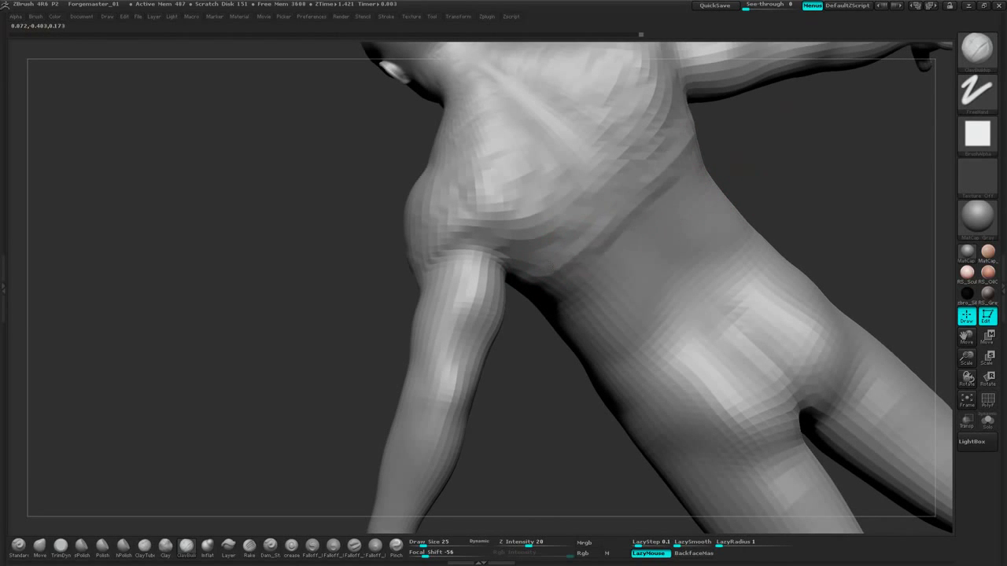
{"action": "left_click_drag", "start_coordinate": [775, 151], "coordinate": [787, 195]}
{"action": "left_click_drag", "start_coordinate": [533, 373], "coordinate": [608, 244]}
Build up the side of the rib cage below the armpit and the back muscles above the waist
{"action": "mouse_move", "coordinate": [706, 240]}
{"action": "left_mouse_down"}
{"action": "mouse_move", "coordinate": [668, 225]}
{"action": "mouse_move", "coordinate": [578, 223]}
{"action": "mouse_move", "coordinate": [653, 216]}
{"action": "mouse_move", "coordinate": [665, 242]}
{"action": "mouse_move", "coordinate": [591, 265]}
{"action": "left_mouse_up"}
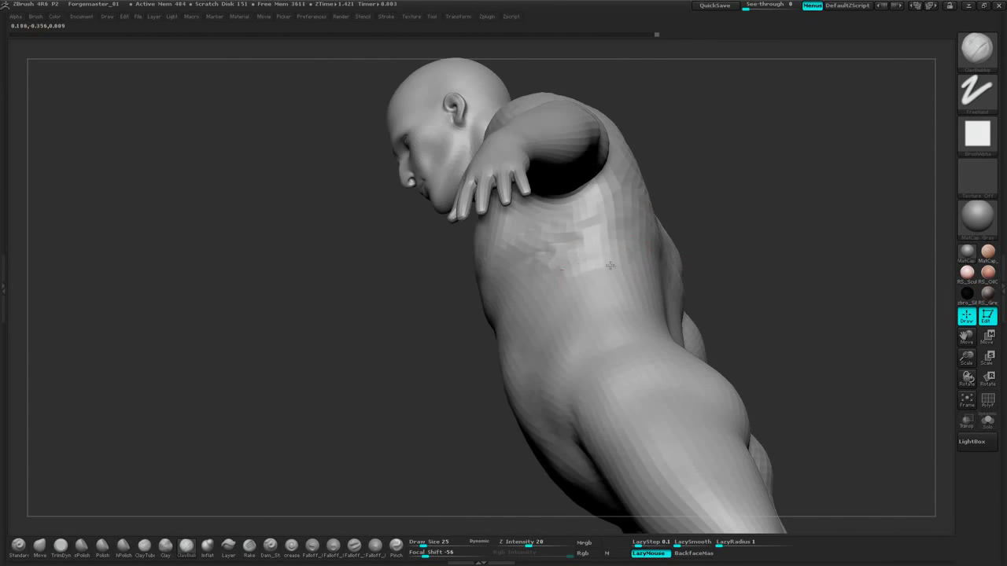
{"action": "mouse_move", "coordinate": [692, 206]}
{"action": "left_mouse_down"}
{"action": "mouse_move", "coordinate": [735, 194]}
{"action": "mouse_move", "coordinate": [648, 222]}
{"action": "mouse_move", "coordinate": [541, 233]}
{"action": "left_mouse_up"}
{"action": "mouse_move", "coordinate": [680, 235]}
{"action": "left_mouse_down"}
{"action": "mouse_move", "coordinate": [764, 281]}
{"action": "mouse_move", "coordinate": [739, 248]}
{"action": "mouse_move", "coordinate": [776, 209]}
{"action": "mouse_move", "coordinate": [754, 211]}
{"action": "left_mouse_up"}
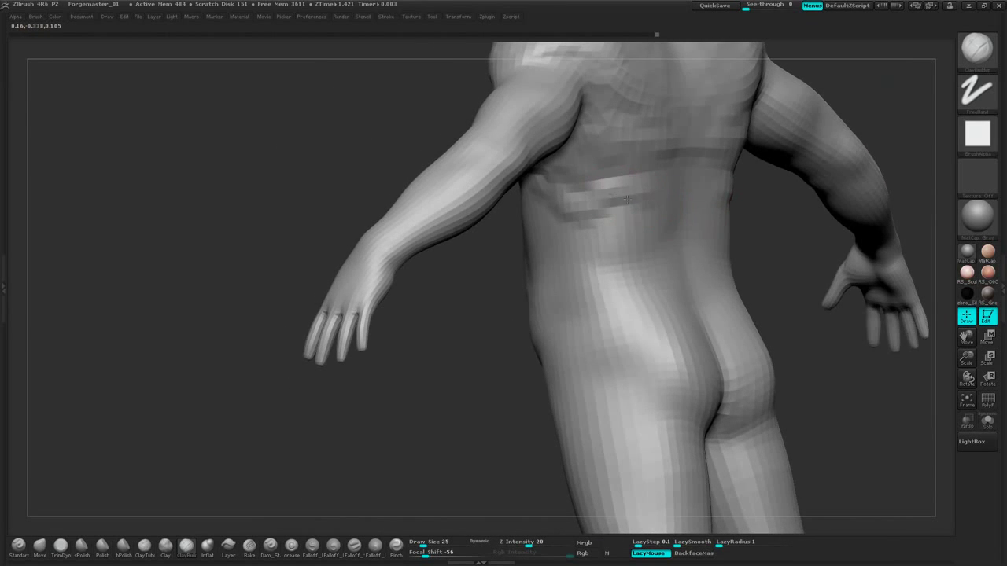
{"action": "mouse_move", "coordinate": [634, 186]}
{"action": "left_mouse_down"}
{"action": "mouse_move", "coordinate": [640, 212]}
{"action": "mouse_move", "coordinate": [618, 236]}
{"action": "mouse_move", "coordinate": [591, 220]}
{"action": "mouse_move", "coordinate": [634, 223]}
{"action": "left_mouse_up"}
{"action": "mouse_move", "coordinate": [764, 186]}
{"action": "left_mouse_down"}
{"action": "mouse_move", "coordinate": [807, 187]}
{"action": "mouse_move", "coordinate": [816, 241]}
{"action": "mouse_move", "coordinate": [784, 262]}
{"action": "mouse_move", "coordinate": [760, 244]}
{"action": "mouse_move", "coordinate": [759, 285]}
{"action": "mouse_move", "coordinate": [780, 264]}
{"action": "left_mouse_up"}
{"action": "left_click_drag", "start_coordinate": [835, 155], "coordinate": [818, 168]}
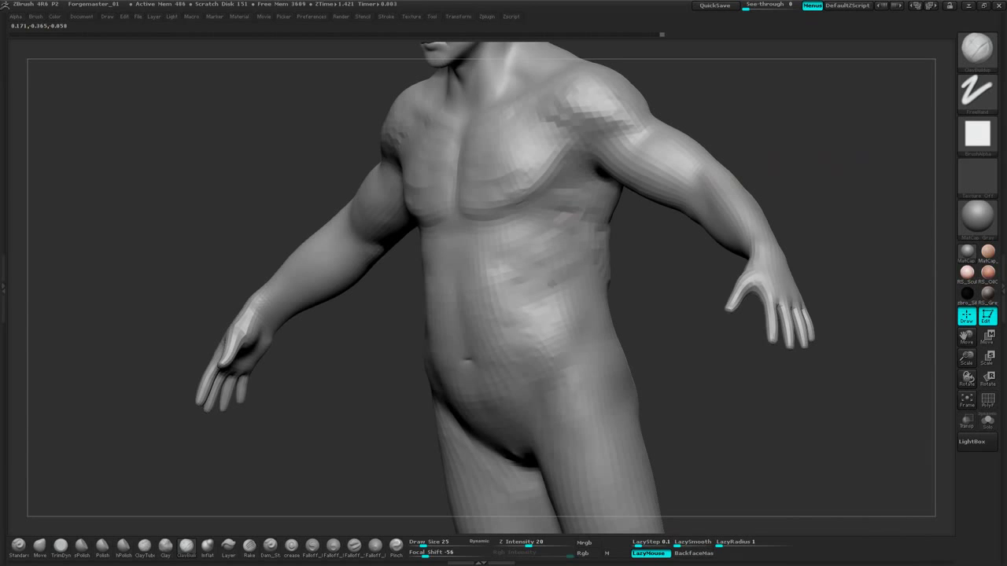
Build up the external obliques from the lower ribs down the flank to the hip
{"action": "left_click_drag", "start_coordinate": [553, 284], "coordinate": [587, 328]}
{"action": "left_click_drag", "start_coordinate": [683, 295], "coordinate": [632, 292]}
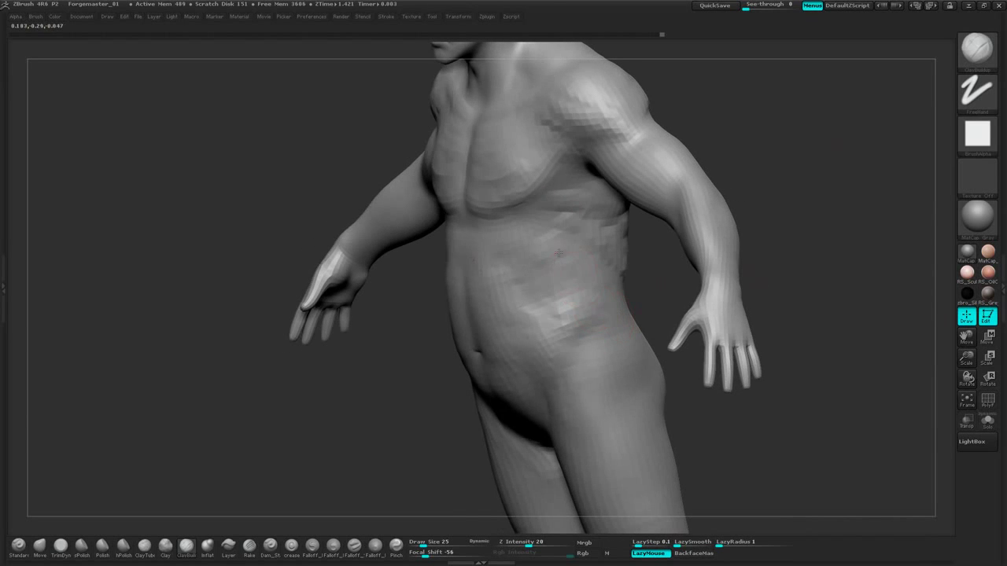
{"action": "mouse_move", "coordinate": [553, 269]}
{"action": "left_mouse_down"}
{"action": "mouse_move", "coordinate": [578, 304]}
{"action": "mouse_move", "coordinate": [571, 318]}
{"action": "left_mouse_up"}
{"action": "mouse_move", "coordinate": [796, 269]}
{"action": "left_mouse_down"}
{"action": "mouse_move", "coordinate": [728, 254]}
{"action": "mouse_move", "coordinate": [577, 291]}
{"action": "mouse_move", "coordinate": [616, 311]}
{"action": "left_mouse_up"}
{"action": "left_click_drag", "start_coordinate": [548, 305], "coordinate": [717, 267]}
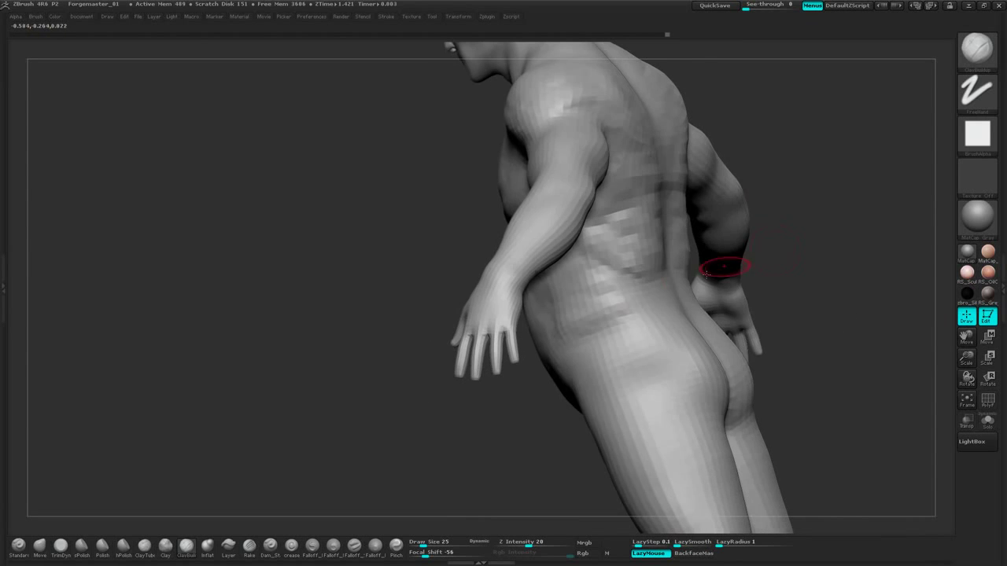
Refine the lower back and flank muscle forms between the waist and the hip
{"action": "left_click_drag", "start_coordinate": [594, 296], "coordinate": [603, 317]}
{"action": "mouse_move", "coordinate": [539, 303]}
{"action": "left_mouse_down"}
{"action": "mouse_move", "coordinate": [811, 198]}
{"action": "mouse_move", "coordinate": [814, 139]}
{"action": "mouse_move", "coordinate": [701, 229]}
{"action": "left_mouse_up"}
{"action": "left_click_drag", "start_coordinate": [688, 295], "coordinate": [685, 323], "text": "alt"}
{"action": "mouse_move", "coordinate": [773, 180]}
{"action": "left_mouse_down", "text": "alt"}
{"action": "mouse_move", "coordinate": [789, 233]}
{"action": "mouse_move", "coordinate": [778, 243]}
{"action": "mouse_move", "coordinate": [757, 221]}
{"action": "mouse_move", "coordinate": [754, 228]}
{"action": "mouse_move", "coordinate": [870, 404]}
{"action": "mouse_move", "coordinate": [838, 468]}
{"action": "left_mouse_up", "text": "alt"}
{"action": "key", "text": "d"}
{"action": "mouse_move", "coordinate": [653, 288]}
{"action": "left_mouse_down"}
{"action": "mouse_move", "coordinate": [668, 306]}
{"action": "mouse_move", "coordinate": [632, 257]}
{"action": "left_mouse_up"}
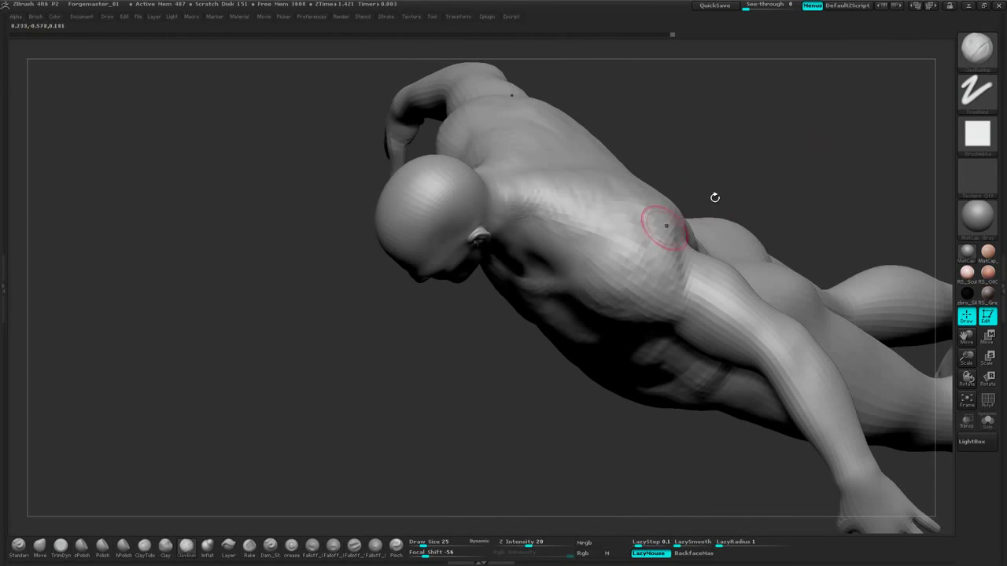
Shape the top of the shoulders and smooth the hollow above the collarbones
{"action": "left_click_drag", "start_coordinate": [715, 197], "coordinate": [746, 272]}
{"action": "left_click_drag", "start_coordinate": [557, 431], "coordinate": [548, 331]}
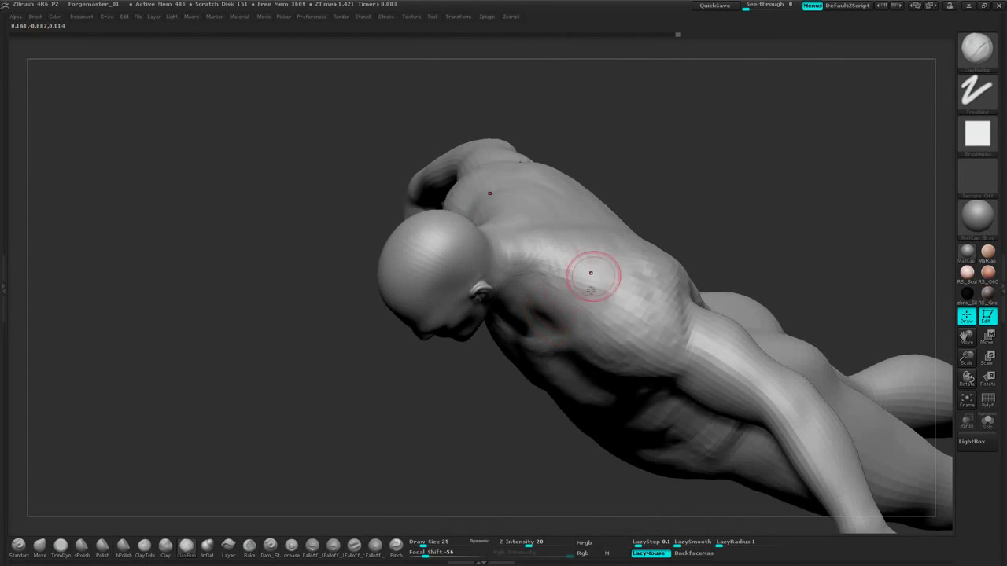
{"action": "left_click_drag", "start_coordinate": [670, 181], "coordinate": [711, 242]}
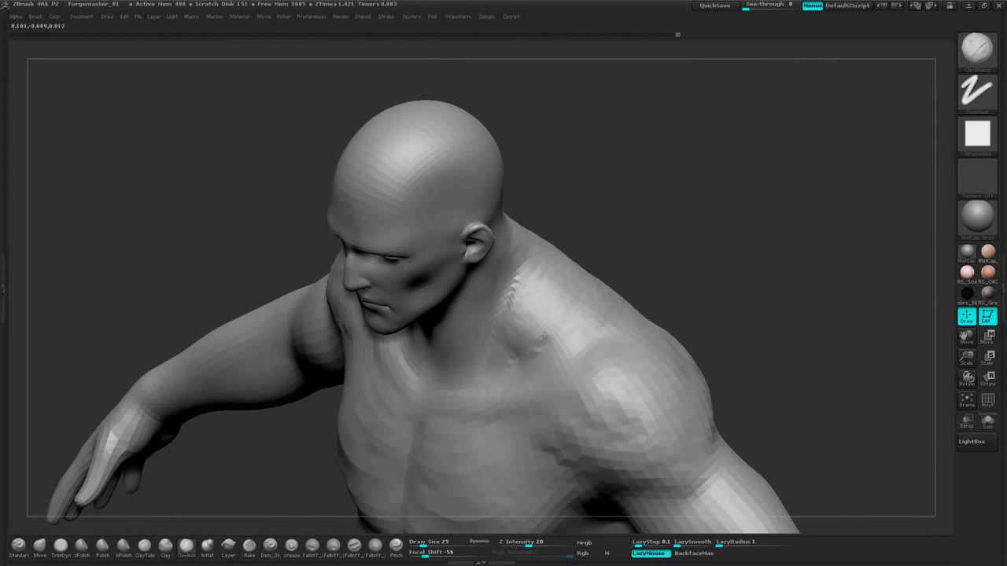
{"action": "mouse_move", "coordinate": [544, 336]}
{"action": "left_mouse_down", "text": "shift"}
{"action": "mouse_move", "coordinate": [543, 351]}
{"action": "mouse_move", "coordinate": [516, 362]}
{"action": "left_mouse_up", "text": "shift"}
{"action": "mouse_move", "coordinate": [717, 199]}
{"action": "left_mouse_down", "text": "alt"}
{"action": "mouse_move", "coordinate": [719, 241]}
{"action": "mouse_move", "coordinate": [722, 223]}
{"action": "mouse_move", "coordinate": [682, 202]}
{"action": "left_mouse_up", "text": "alt"}
{"action": "left_click_drag", "start_coordinate": [678, 246], "coordinate": [647, 273]}
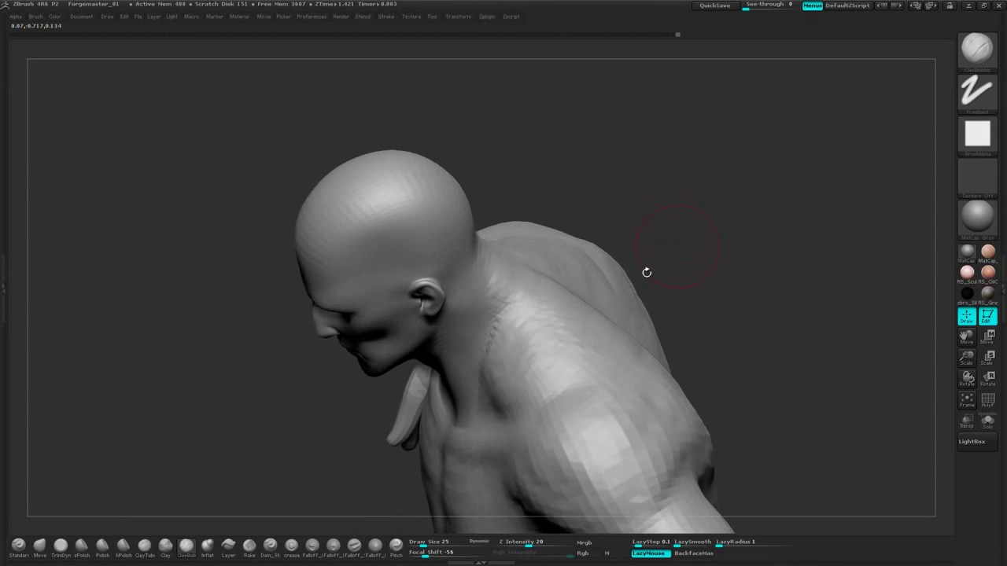
Build up the trapezius from the neck base toward the top of the shoulders
{"action": "left_click_drag", "start_coordinate": [526, 332], "coordinate": [550, 368]}
{"action": "left_click_drag", "start_coordinate": [692, 221], "coordinate": [644, 283]}
{"action": "left_click_drag", "start_coordinate": [559, 350], "coordinate": [600, 354]}
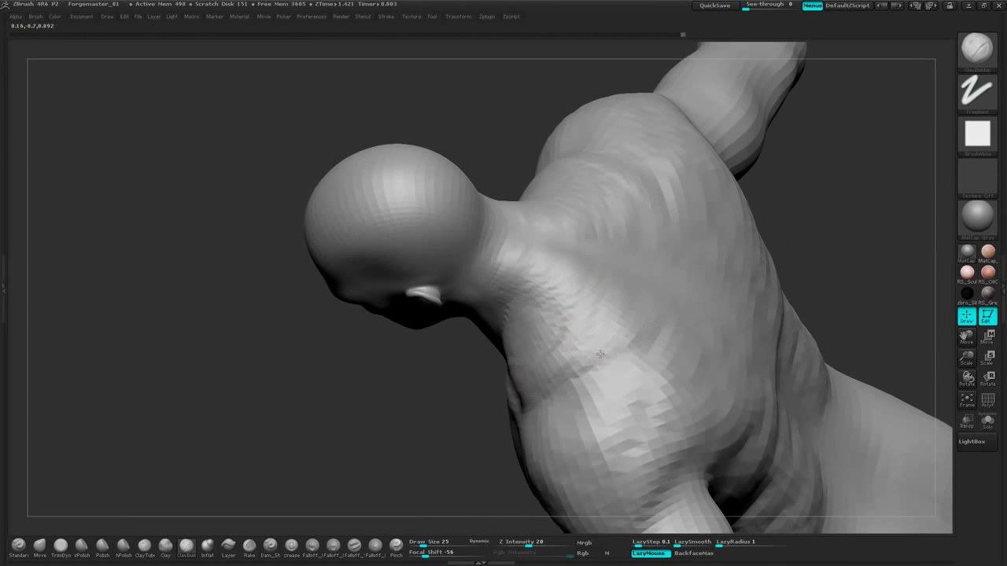
{"action": "left_click_drag", "start_coordinate": [564, 281], "coordinate": [499, 250]}
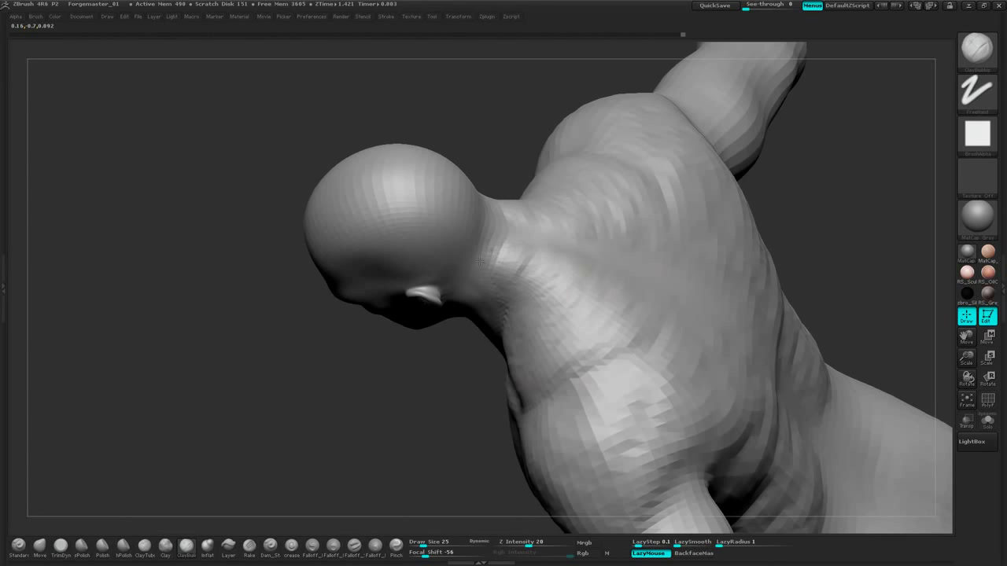
{"action": "left_click_drag", "start_coordinate": [433, 378], "coordinate": [433, 295]}
{"action": "left_click_drag", "start_coordinate": [603, 213], "coordinate": [665, 188]}
{"action": "left_click_drag", "start_coordinate": [662, 227], "coordinate": [683, 180]}
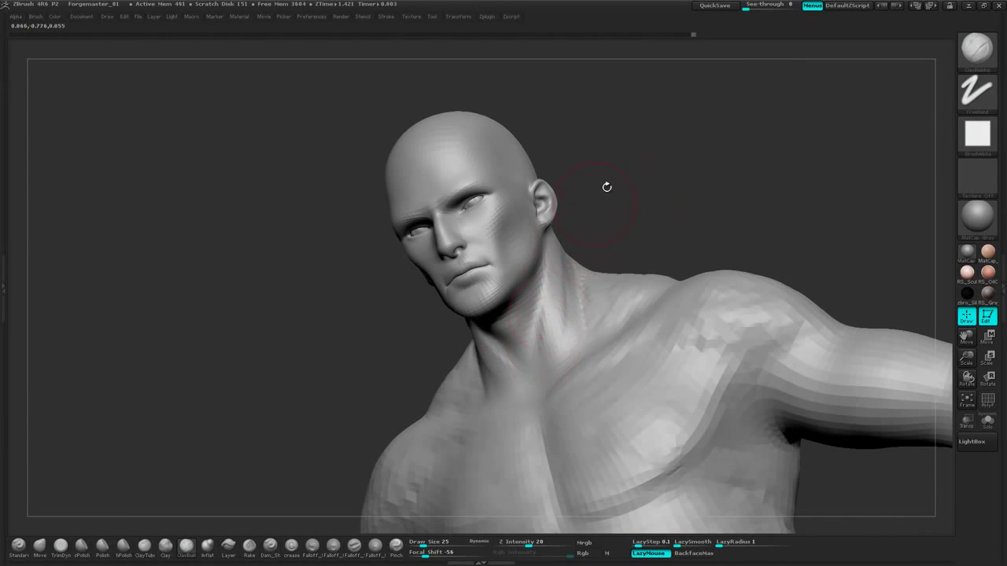
Reduce the draw size to 17 and sculpt the sternocleidomastoid along the side of the neck from behind the ear downward
{"action": "left_click_drag", "start_coordinate": [605, 187], "coordinate": [600, 216]}
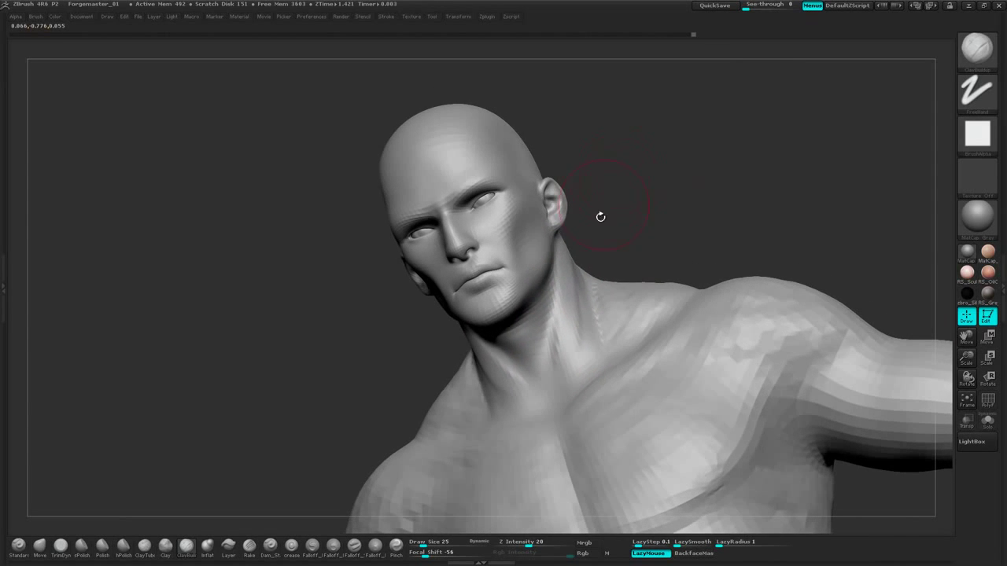
{"action": "key", "text": "space"}
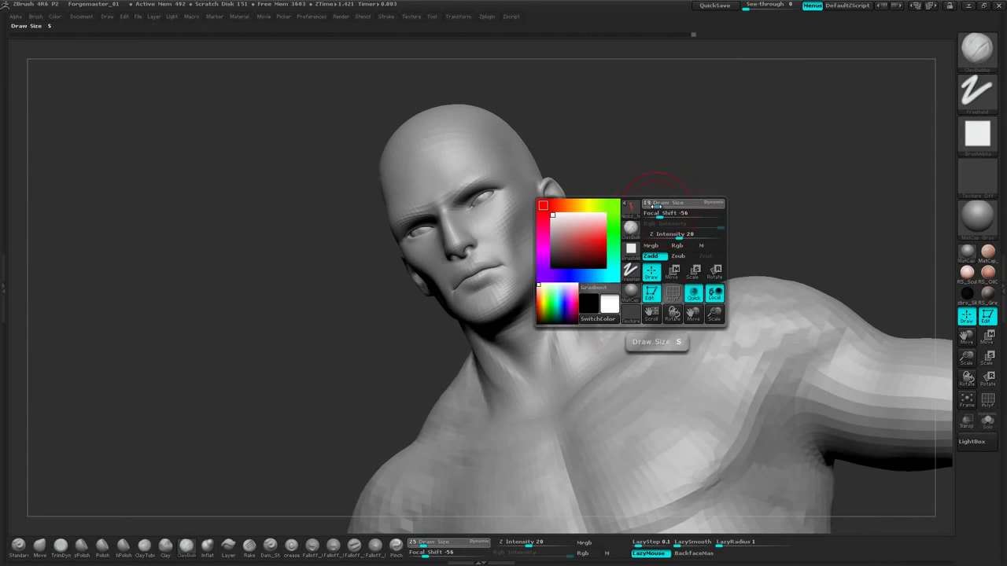
{"action": "left_click", "coordinate": [655, 206]}
{"action": "left_click_drag", "start_coordinate": [677, 166], "coordinate": [639, 189]}
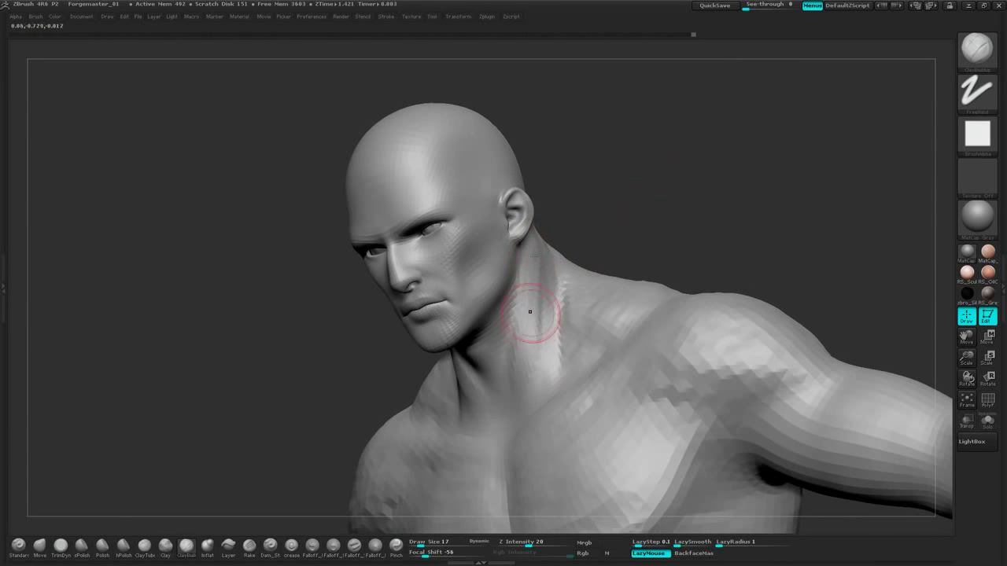
{"action": "mouse_move", "coordinate": [532, 308]}
{"action": "left_mouse_down"}
{"action": "mouse_move", "coordinate": [518, 410]}
{"action": "mouse_move", "coordinate": [538, 297]}
{"action": "left_mouse_up"}
{"action": "left_click_drag", "start_coordinate": [653, 197], "coordinate": [618, 219]}
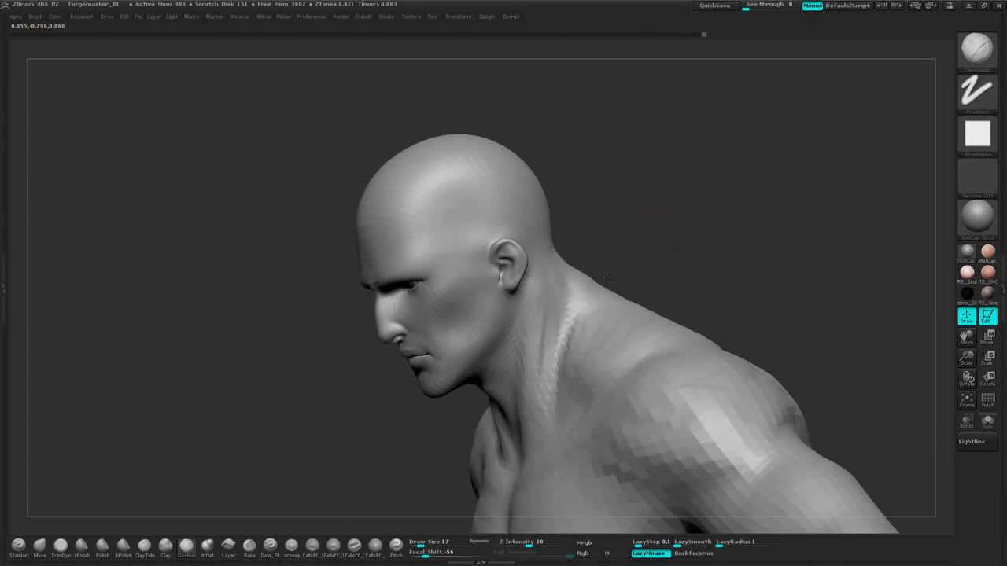
{"action": "left_click_drag", "start_coordinate": [553, 292], "coordinate": [547, 345]}
{"action": "mouse_move", "coordinate": [645, 233]}
{"action": "left_mouse_down"}
{"action": "mouse_move", "coordinate": [564, 310]}
{"action": "mouse_move", "coordinate": [707, 135]}
{"action": "left_mouse_up"}
{"action": "left_click_drag", "start_coordinate": [562, 311], "coordinate": [540, 423]}
Build up the back of the neck below the skull base and smooth the muscle along the side of the neck
{"action": "mouse_move", "coordinate": [596, 242]}
{"action": "left_mouse_down"}
{"action": "mouse_move", "coordinate": [734, 220]}
{"action": "mouse_move", "coordinate": [724, 209]}
{"action": "mouse_move", "coordinate": [678, 215]}
{"action": "mouse_move", "coordinate": [601, 245]}
{"action": "left_mouse_up"}
{"action": "mouse_move", "coordinate": [739, 208]}
{"action": "left_mouse_down", "text": "alt"}
{"action": "mouse_move", "coordinate": [730, 252]}
{"action": "mouse_move", "coordinate": [623, 267]}
{"action": "left_mouse_up", "text": "alt"}
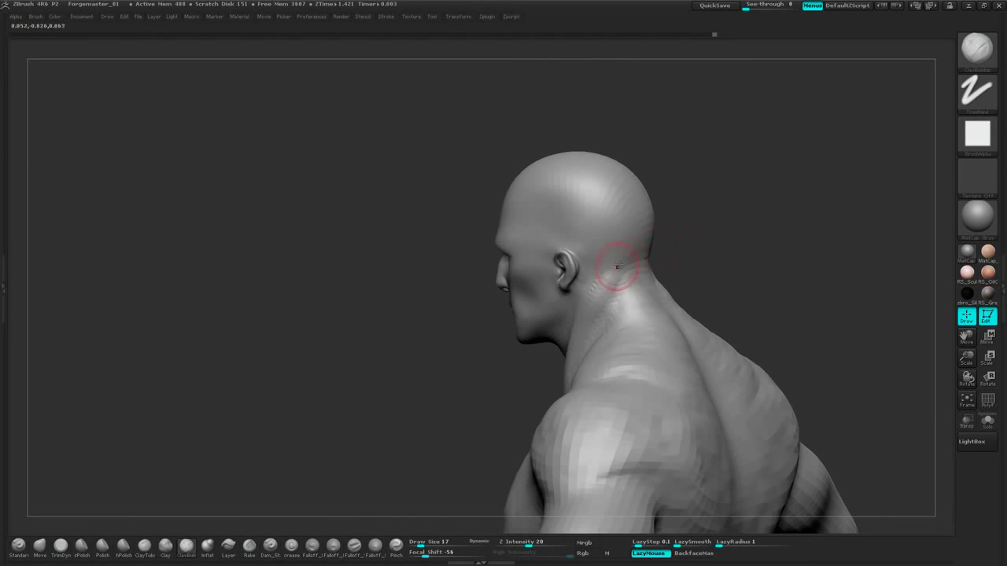
{"action": "left_click_drag", "start_coordinate": [684, 240], "coordinate": [669, 254]}
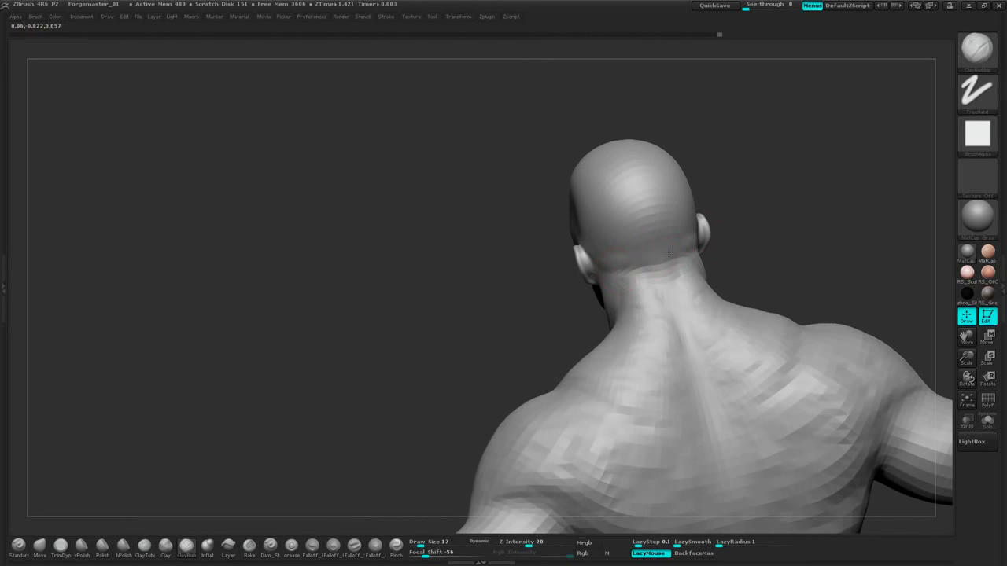
{"action": "left_click_drag", "start_coordinate": [712, 209], "coordinate": [793, 175]}
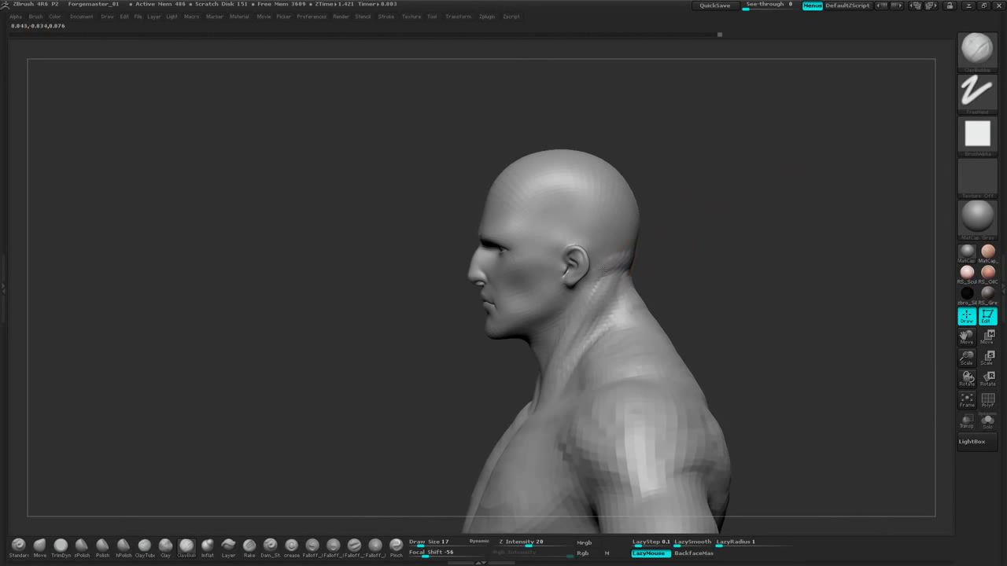
{"action": "left_click_drag", "start_coordinate": [596, 296], "coordinate": [544, 386], "text": "shift"}
{"action": "left_click_drag", "start_coordinate": [656, 281], "coordinate": [724, 224]}
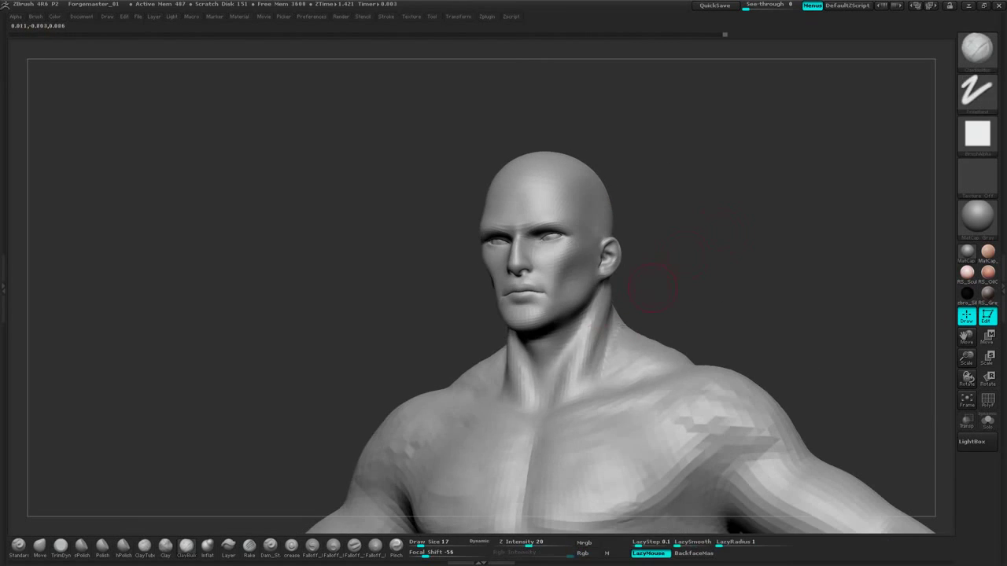
Define the sternum groove and the collarbones, and smooth the inner chest and front shoulder surfaces
{"action": "mouse_move", "coordinate": [709, 291]}
{"action": "left_mouse_down", "text": "alt"}
{"action": "mouse_move", "coordinate": [739, 198]}
{"action": "mouse_move", "coordinate": [723, 165]}
{"action": "left_mouse_up", "text": "alt"}
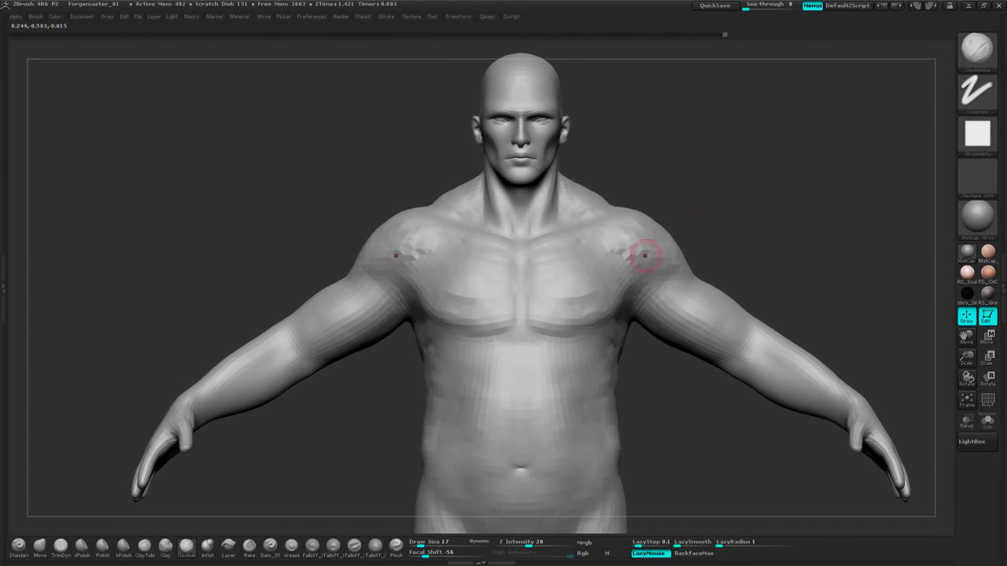
{"action": "left_click_drag", "start_coordinate": [571, 304], "coordinate": [574, 291], "text": "shift"}
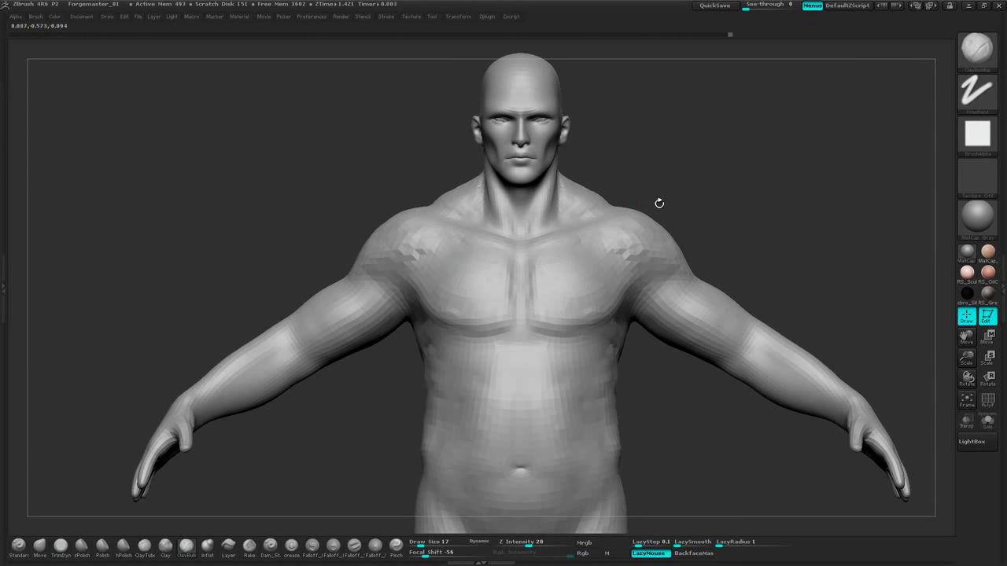
{"action": "left_click_drag", "start_coordinate": [659, 203], "coordinate": [592, 245]}
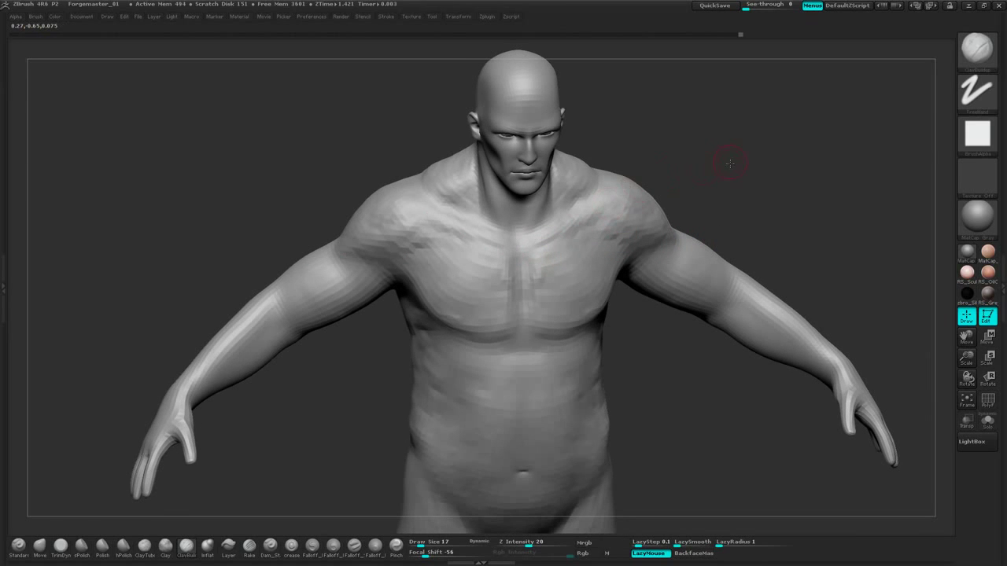
{"action": "mouse_move", "coordinate": [739, 159]}
{"action": "left_mouse_down", "text": "alt"}
{"action": "mouse_move", "coordinate": [757, 212]}
{"action": "mouse_move", "coordinate": [659, 189]}
{"action": "mouse_move", "coordinate": [740, 226]}
{"action": "left_mouse_up", "text": "alt"}
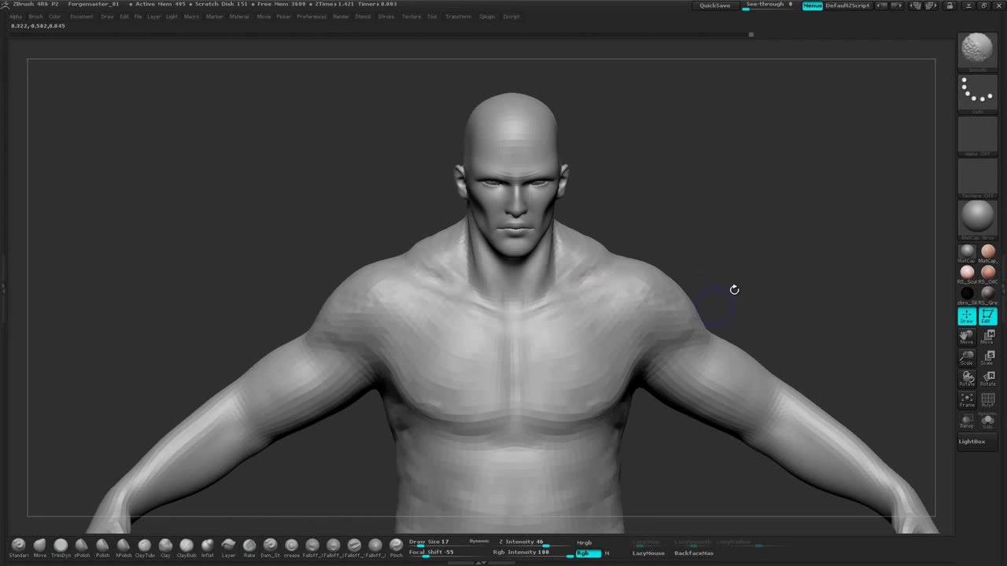
{"action": "left_click_drag", "start_coordinate": [734, 290], "coordinate": [737, 299]}
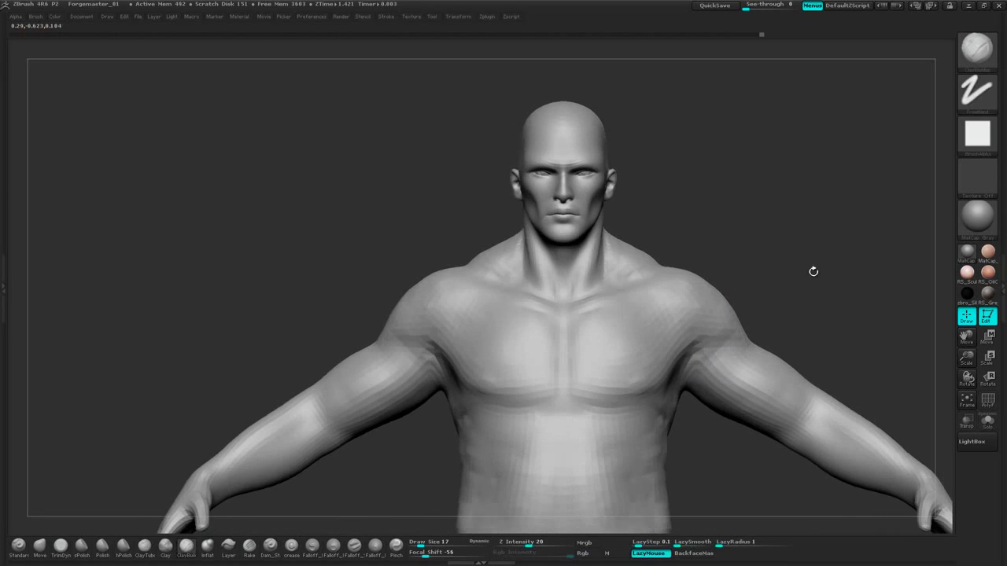
Refine the transition from the outer chest into the deltoid and the muscles below the armpit
{"action": "left_click_drag", "start_coordinate": [814, 272], "coordinate": [745, 237], "text": "alt"}
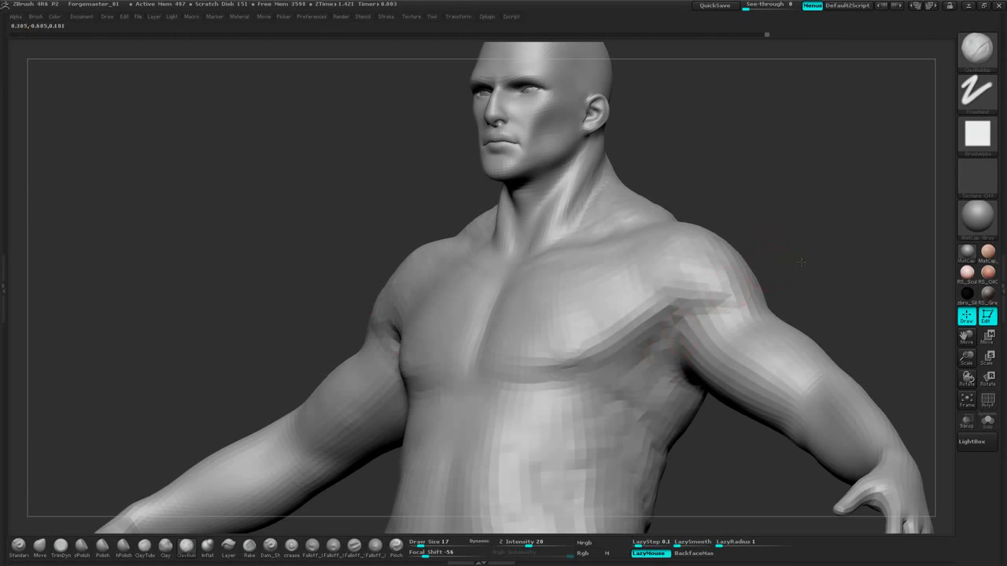
{"action": "left_click_drag", "start_coordinate": [801, 262], "coordinate": [656, 361]}
{"action": "left_click_drag", "start_coordinate": [803, 247], "coordinate": [730, 228]}
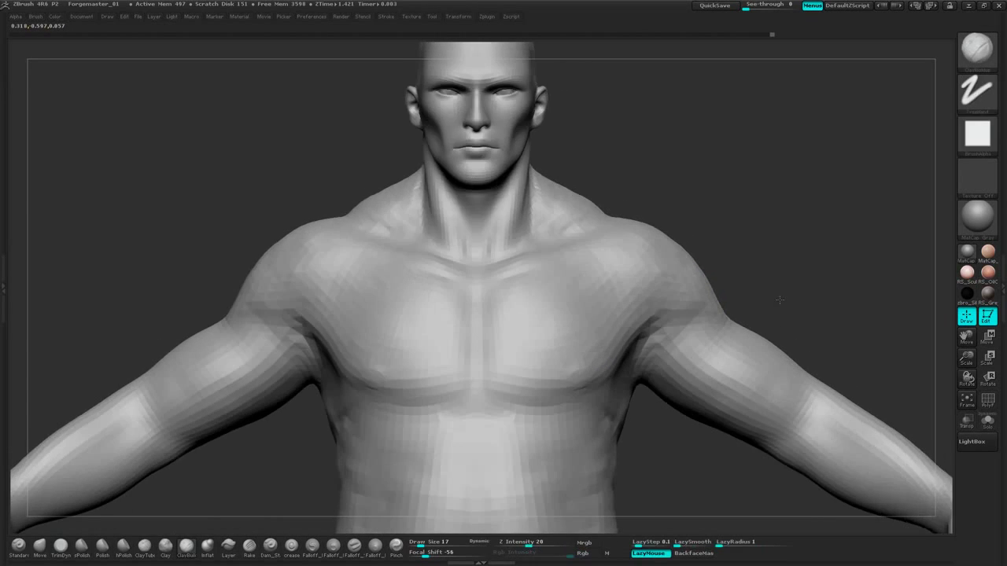
{"action": "mouse_move", "coordinate": [736, 205]}
{"action": "left_mouse_down", "text": "alt"}
{"action": "mouse_move", "coordinate": [774, 275]}
{"action": "mouse_move", "coordinate": [786, 277]}
{"action": "mouse_move", "coordinate": [744, 235]}
{"action": "left_mouse_up", "text": "alt"}
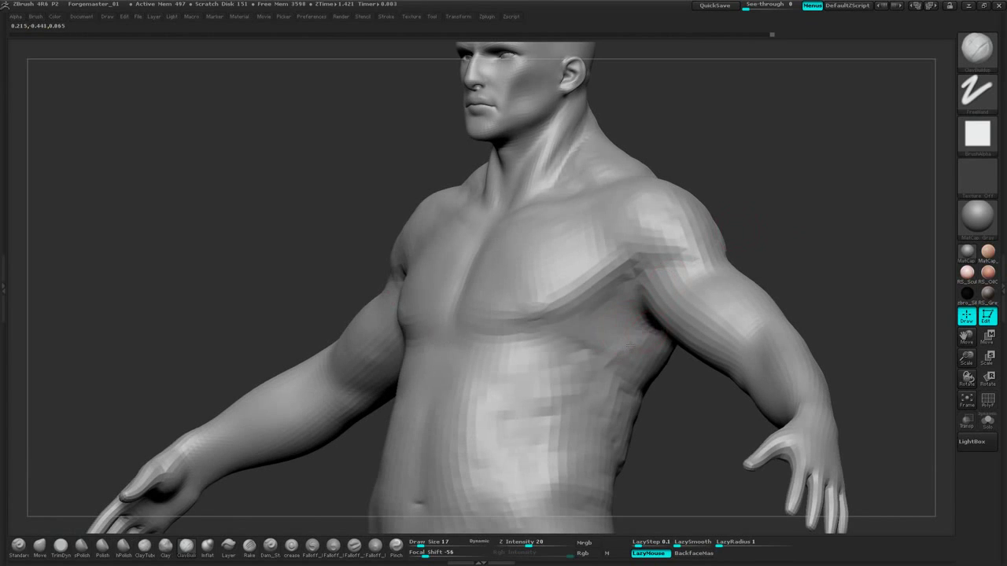
{"action": "left_click_drag", "start_coordinate": [830, 265], "coordinate": [750, 263]}
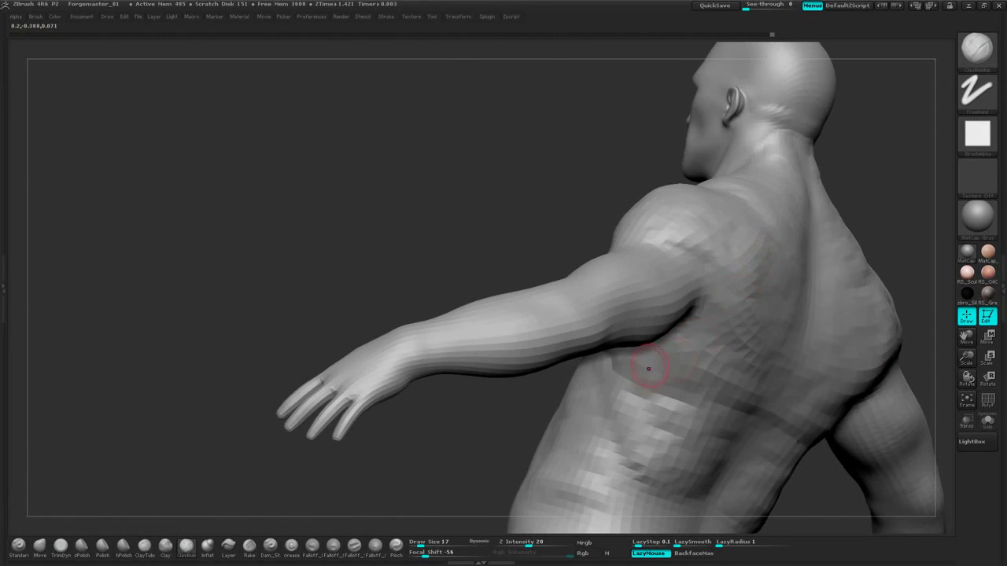
{"action": "left_click_drag", "start_coordinate": [765, 297], "coordinate": [748, 318]}
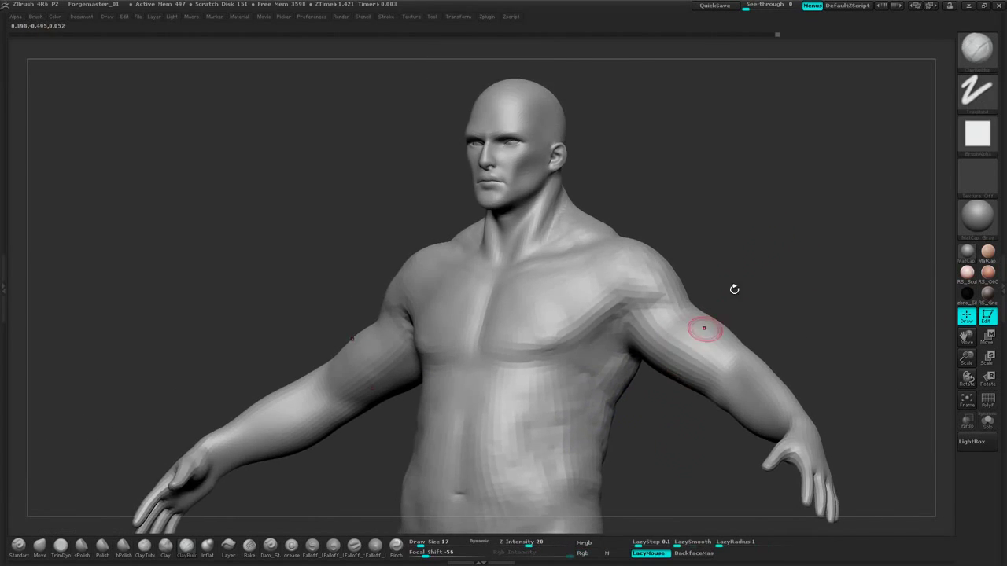
{"action": "mouse_move", "coordinate": [733, 288]}
{"action": "left_mouse_down"}
{"action": "mouse_move", "coordinate": [771, 234]}
{"action": "mouse_move", "coordinate": [735, 226]}
{"action": "mouse_move", "coordinate": [764, 196]}
{"action": "mouse_move", "coordinate": [629, 401]}
{"action": "mouse_move", "coordinate": [704, 326]}
{"action": "left_mouse_up"}
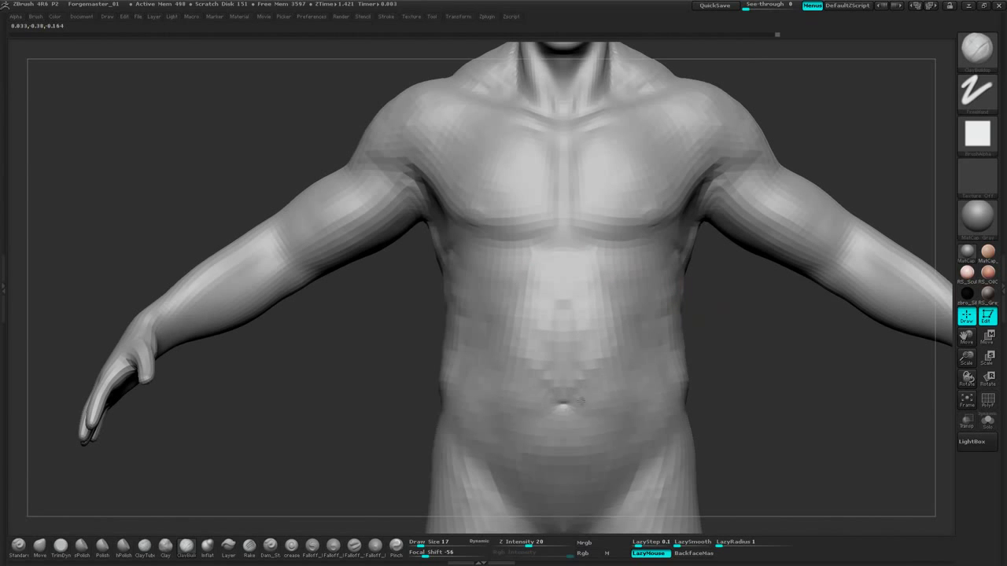
Build up the abdominal muscles from below the chest to the navel, and smooth the upper abdomen
{"action": "left_click_drag", "start_coordinate": [724, 390], "coordinate": [745, 331], "text": "alt"}
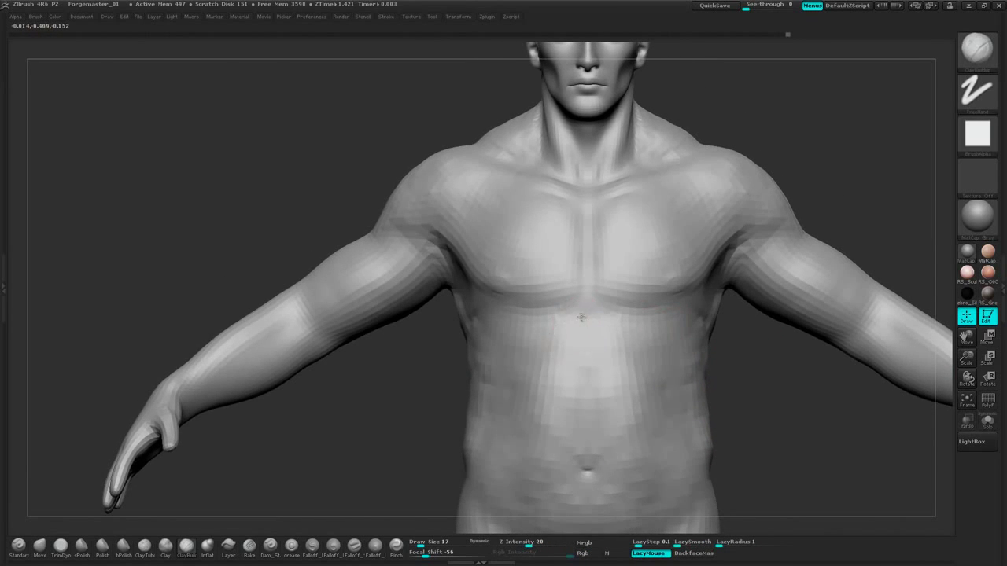
{"action": "left_click_drag", "start_coordinate": [454, 355], "coordinate": [519, 337]}
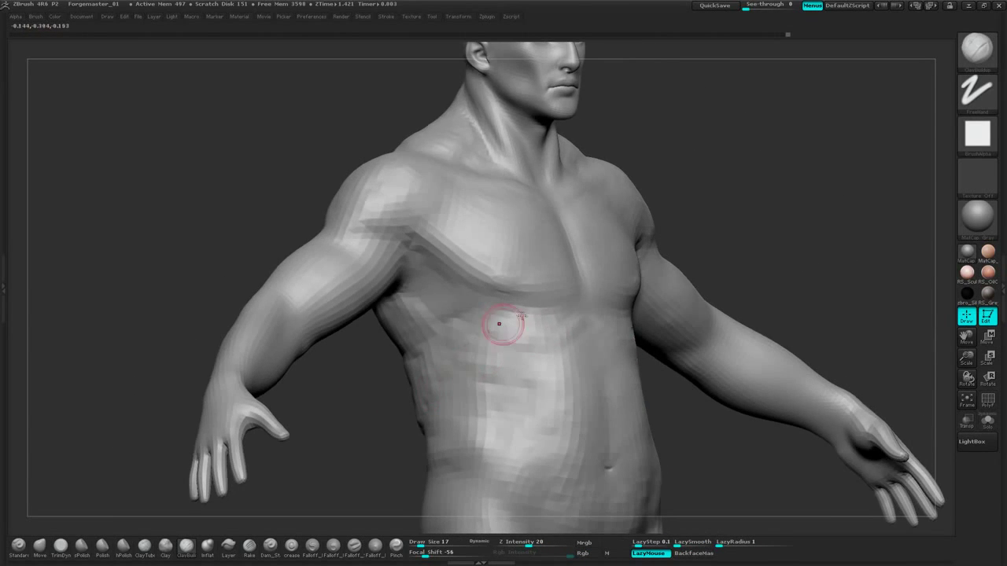
{"action": "mouse_move", "coordinate": [720, 347]}
{"action": "left_mouse_down"}
{"action": "mouse_move", "coordinate": [629, 317]}
{"action": "mouse_move", "coordinate": [660, 324]}
{"action": "left_mouse_up"}
{"action": "left_click_drag", "start_coordinate": [755, 381], "coordinate": [746, 314]}
{"action": "left_click_drag", "start_coordinate": [632, 342], "coordinate": [638, 302], "text": "shift"}
{"action": "left_click_drag", "start_coordinate": [770, 338], "coordinate": [767, 425], "text": "alt"}
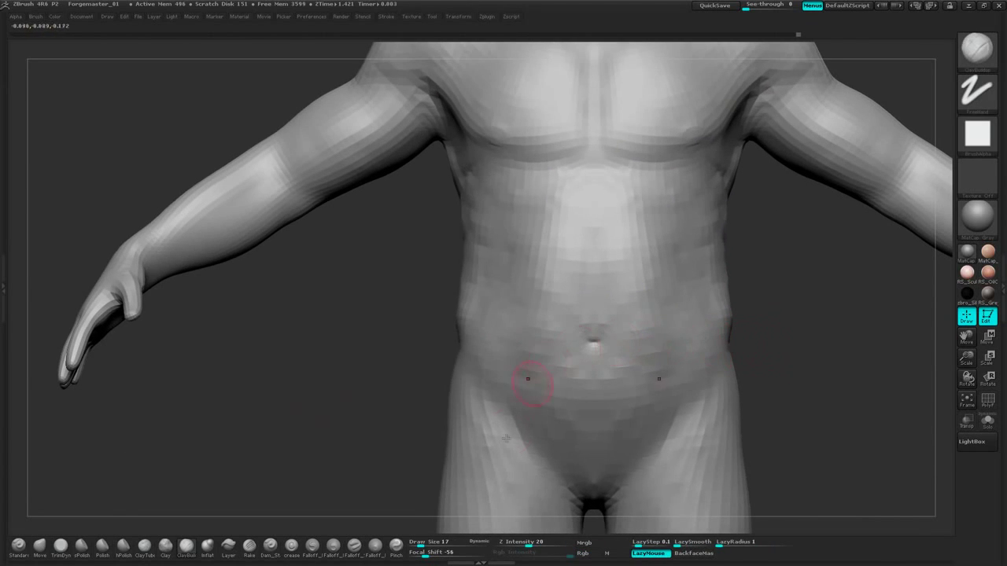
Carve a wider navel crease with the Dam_Standard brush
{"action": "left_click", "coordinate": [270, 544]}
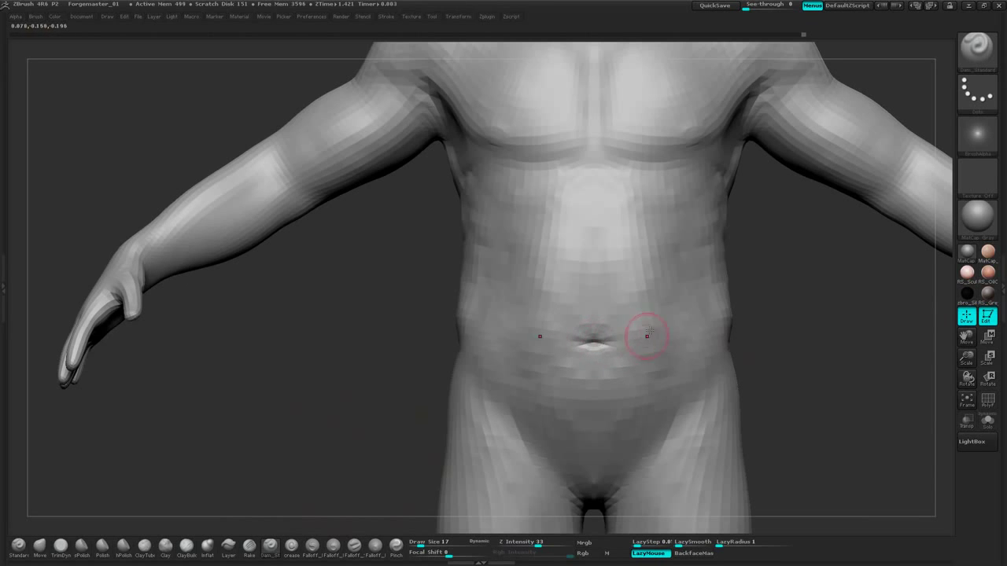
{"action": "left_click_drag", "start_coordinate": [773, 315], "coordinate": [758, 316]}
{"action": "left_click_drag", "start_coordinate": [701, 377], "coordinate": [716, 343], "text": "alt"}
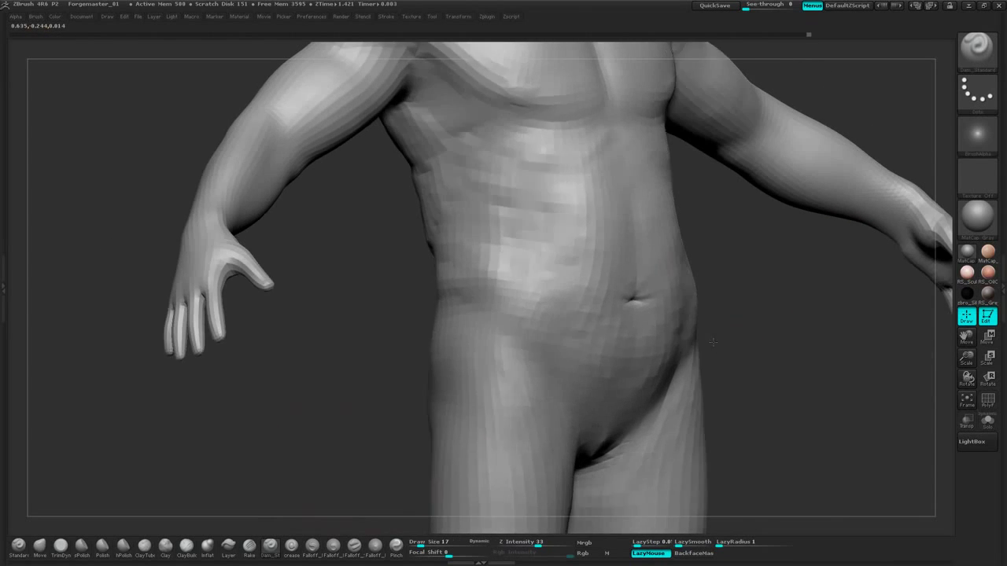
{"action": "left_click_drag", "start_coordinate": [722, 305], "coordinate": [745, 300]}
{"action": "right_click_drag", "start_coordinate": [745, 299], "coordinate": [766, 270], "text": "shift"}
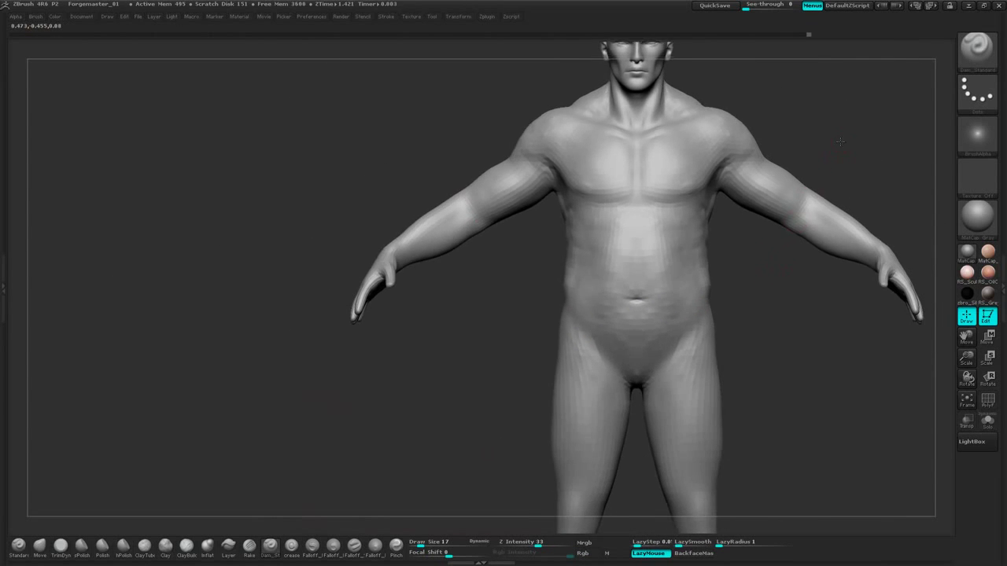
{"action": "right_click_drag", "start_coordinate": [858, 102], "coordinate": [825, 212], "text": "alt"}
Reshape the back contour of the shoulders and upper back with the Move brush at draw size 52
{"action": "left_click", "coordinate": [38, 545]}
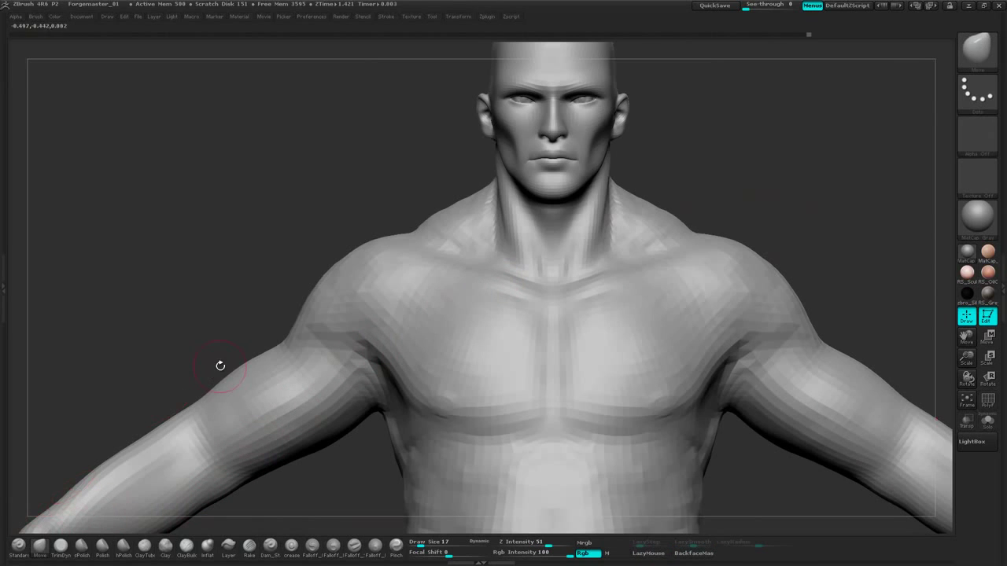
{"action": "key", "text": "space"}
{"action": "left_click_drag", "start_coordinate": [770, 182], "coordinate": [772, 182]}
{"action": "right_click_drag", "start_coordinate": [836, 212], "coordinate": [783, 242]}
{"action": "left_click_drag", "start_coordinate": [840, 199], "coordinate": [808, 202]}
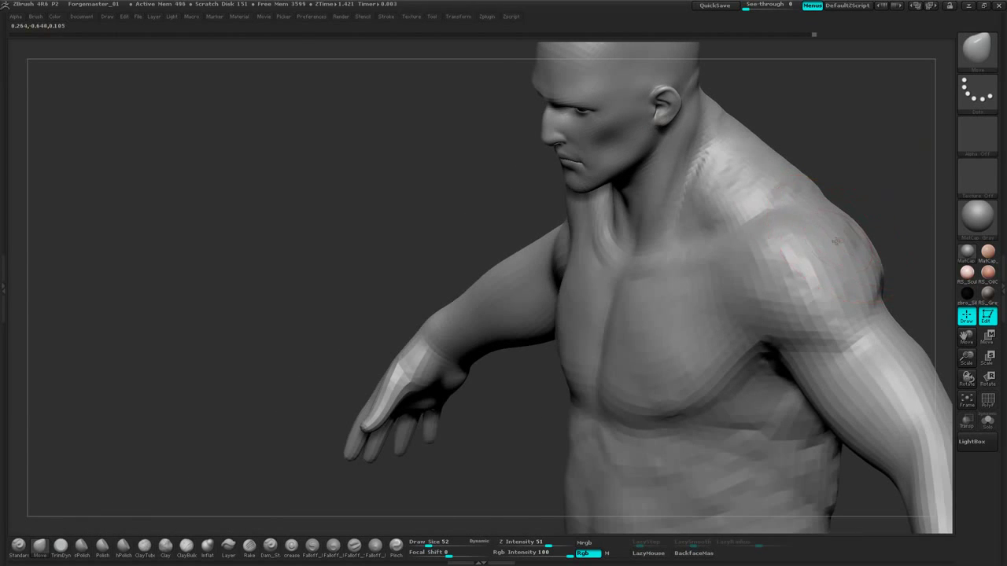
{"action": "mouse_move", "coordinate": [870, 202]}
{"action": "left_mouse_down"}
{"action": "mouse_move", "coordinate": [846, 206]}
{"action": "mouse_move", "coordinate": [855, 210]}
{"action": "left_mouse_up"}
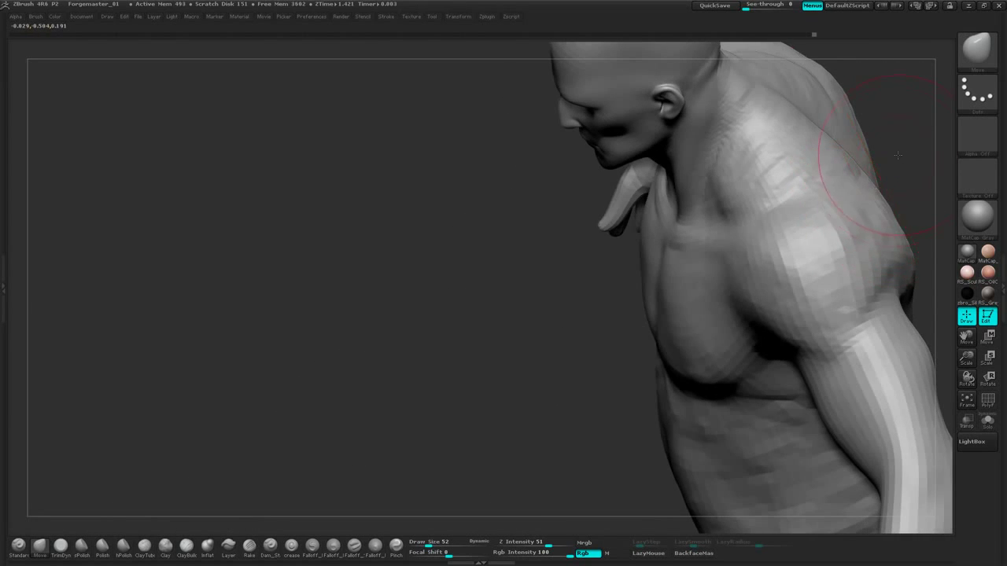
{"action": "left_click_drag", "start_coordinate": [875, 160], "coordinate": [895, 150]}
Adjust the front silhouette of the trapezius and the top of the shoulders with the Move brush
{"action": "mouse_move", "coordinate": [822, 242]}
{"action": "left_mouse_down", "text": "shift"}
{"action": "mouse_move", "coordinate": [793, 184]}
{"action": "mouse_move", "coordinate": [853, 140]}
{"action": "mouse_move", "coordinate": [840, 142]}
{"action": "mouse_move", "coordinate": [855, 140]}
{"action": "mouse_move", "coordinate": [854, 153]}
{"action": "mouse_move", "coordinate": [845, 135]}
{"action": "left_mouse_up", "text": "shift"}
{"action": "mouse_move", "coordinate": [825, 389]}
{"action": "left_mouse_down", "text": "alt"}
{"action": "mouse_move", "coordinate": [796, 361]}
{"action": "mouse_move", "coordinate": [780, 365]}
{"action": "left_mouse_up", "text": "alt"}
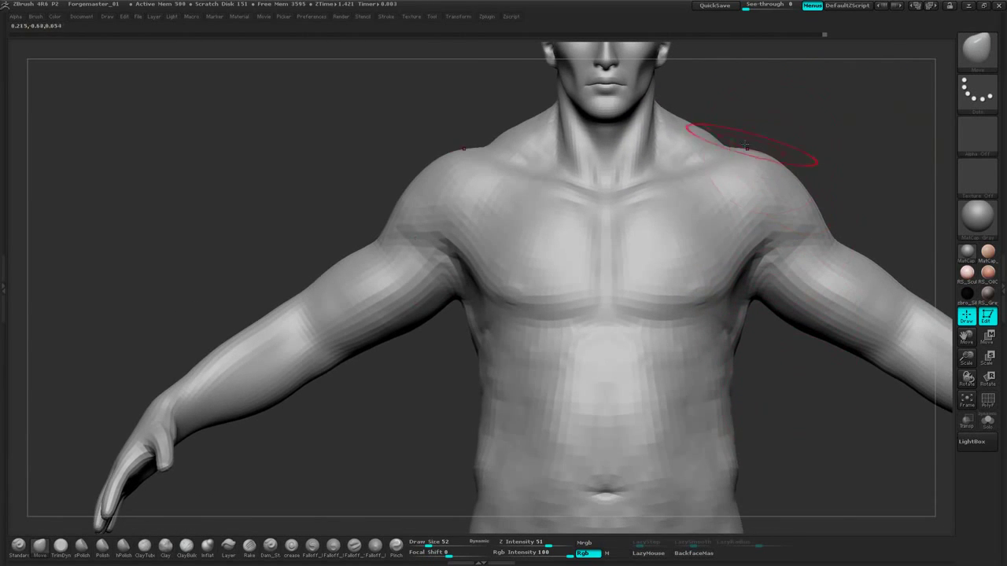
{"action": "left_click_drag", "start_coordinate": [735, 154], "coordinate": [763, 153]}
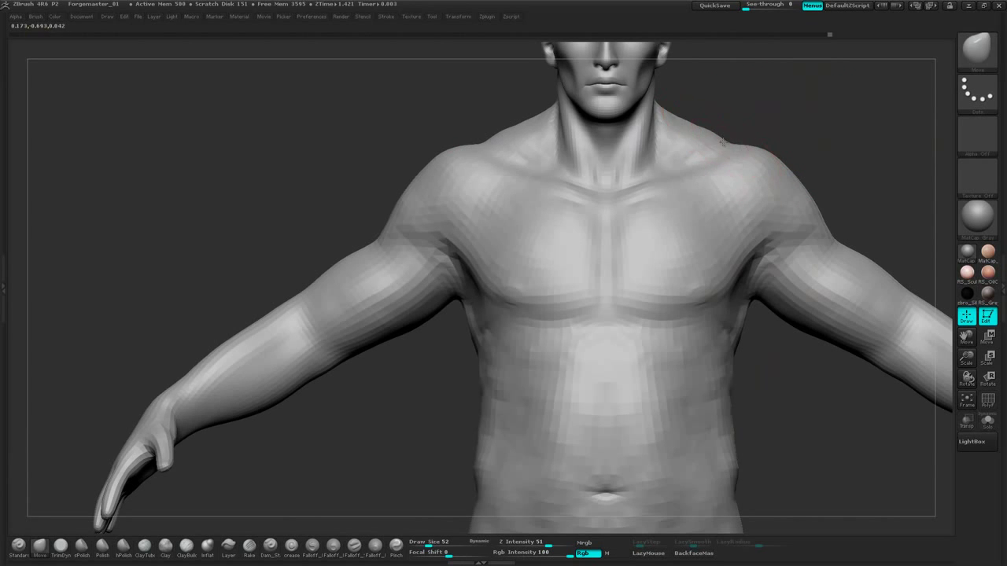
{"action": "left_click_drag", "start_coordinate": [832, 146], "coordinate": [836, 256], "text": "alt"}
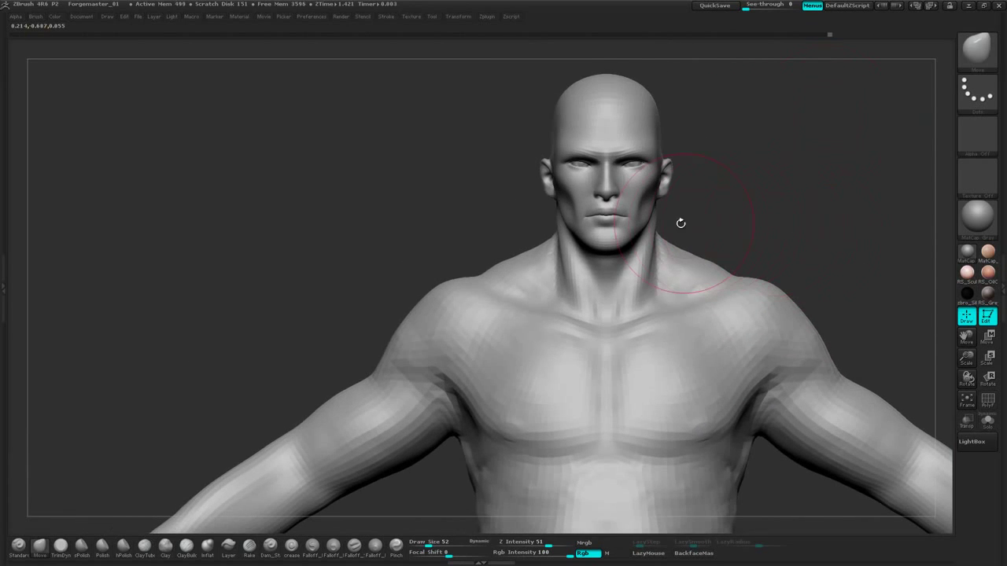
{"action": "left_click_drag", "start_coordinate": [682, 243], "coordinate": [693, 227]}
Reshape the sides and base of the neck with the Move brush at draw size 27
{"action": "mouse_move", "coordinate": [797, 173]}
{"action": "left_mouse_down"}
{"action": "mouse_move", "coordinate": [748, 175]}
{"action": "mouse_move", "coordinate": [792, 166]}
{"action": "mouse_move", "coordinate": [800, 219]}
{"action": "mouse_move", "coordinate": [764, 118]}
{"action": "left_mouse_up"}
{"action": "key", "text": "space"}
{"action": "left_click_drag", "start_coordinate": [763, 141], "coordinate": [732, 169], "text": "alt"}
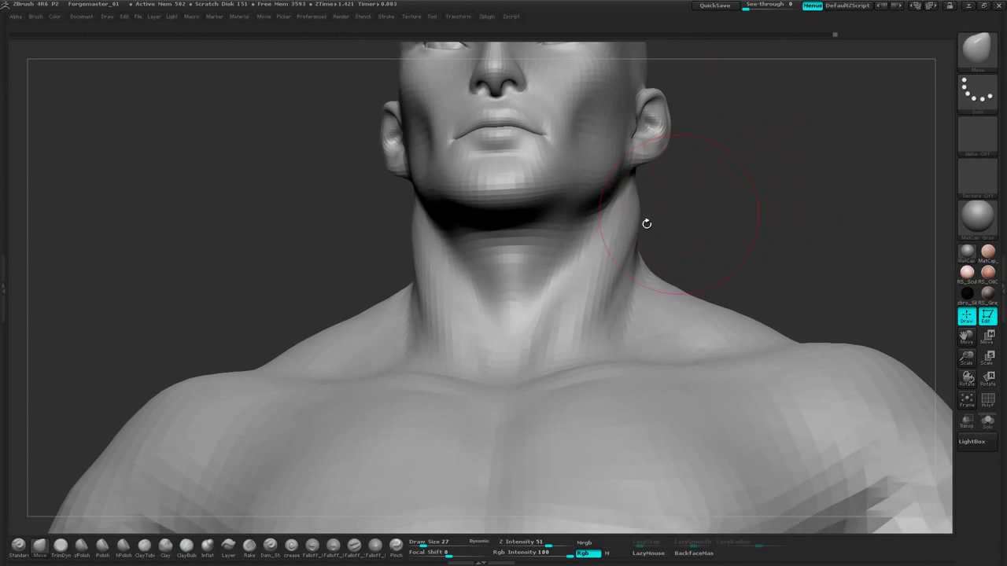
{"action": "left_click_drag", "start_coordinate": [641, 226], "coordinate": [613, 259]}
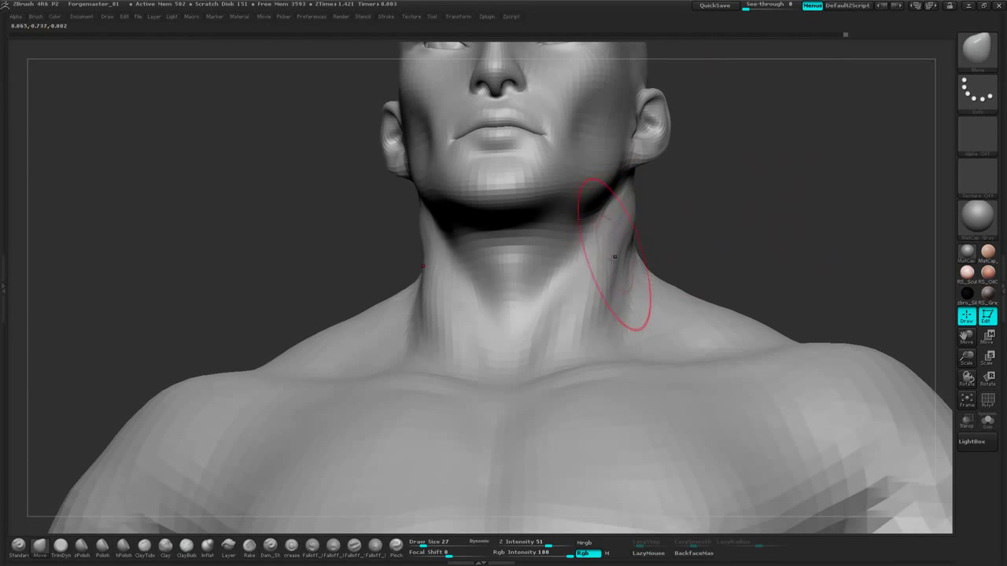
{"action": "left_click_drag", "start_coordinate": [740, 199], "coordinate": [708, 228]}
{"action": "left_click_drag", "start_coordinate": [581, 295], "coordinate": [601, 323]}
{"action": "mouse_move", "coordinate": [742, 207]}
{"action": "left_mouse_down"}
{"action": "mouse_move", "coordinate": [681, 205]}
{"action": "mouse_move", "coordinate": [701, 167]}
{"action": "left_mouse_up"}
{"action": "left_click_drag", "start_coordinate": [650, 264], "coordinate": [627, 297], "text": "shift"}
{"action": "left_click_drag", "start_coordinate": [757, 194], "coordinate": [830, 195]}
{"action": "left_click_drag", "start_coordinate": [578, 340], "coordinate": [570, 349]}
{"action": "mouse_move", "coordinate": [779, 194]}
{"action": "left_mouse_down"}
{"action": "mouse_move", "coordinate": [790, 193]}
{"action": "mouse_move", "coordinate": [782, 152]}
{"action": "mouse_move", "coordinate": [760, 130]}
{"action": "left_mouse_up"}
{"action": "left_click_drag", "start_coordinate": [764, 209], "coordinate": [797, 227], "text": "alt"}
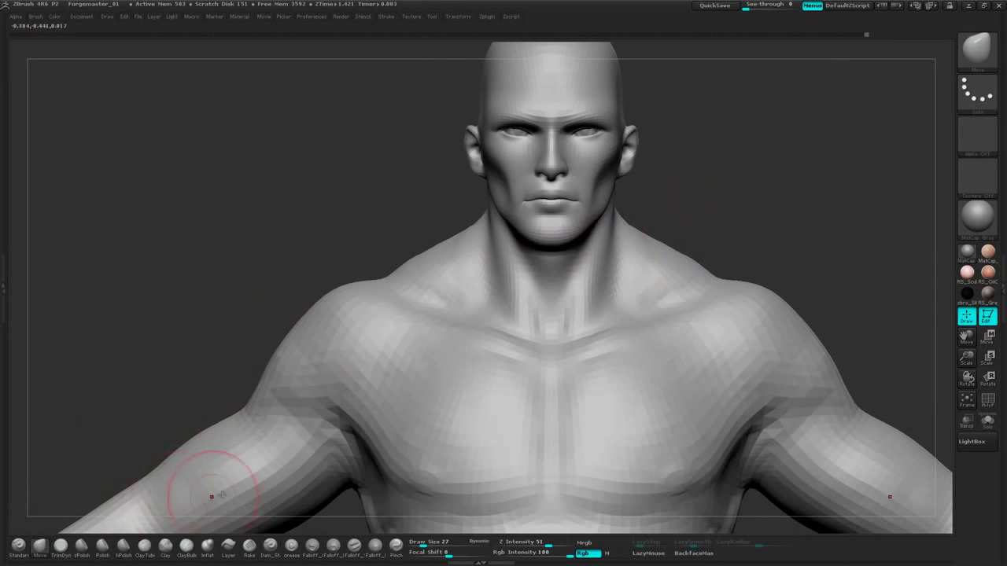
Build up the neck muscles running from behind the ears to the collarbones with ClayBuildup at draw size 12
{"action": "left_click", "coordinate": [186, 545]}
{"action": "key", "text": "space"}
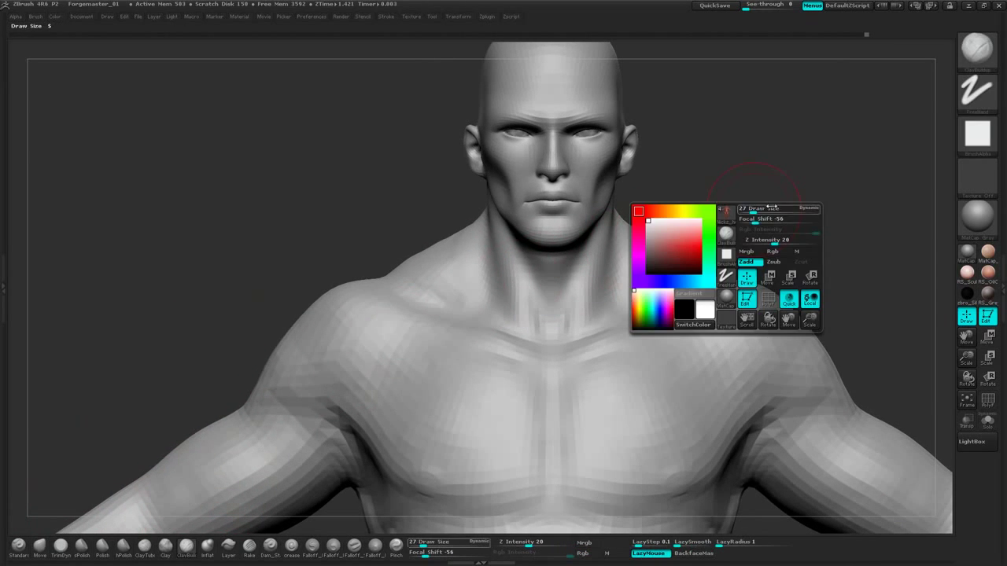
{"action": "left_click", "coordinate": [748, 210]}
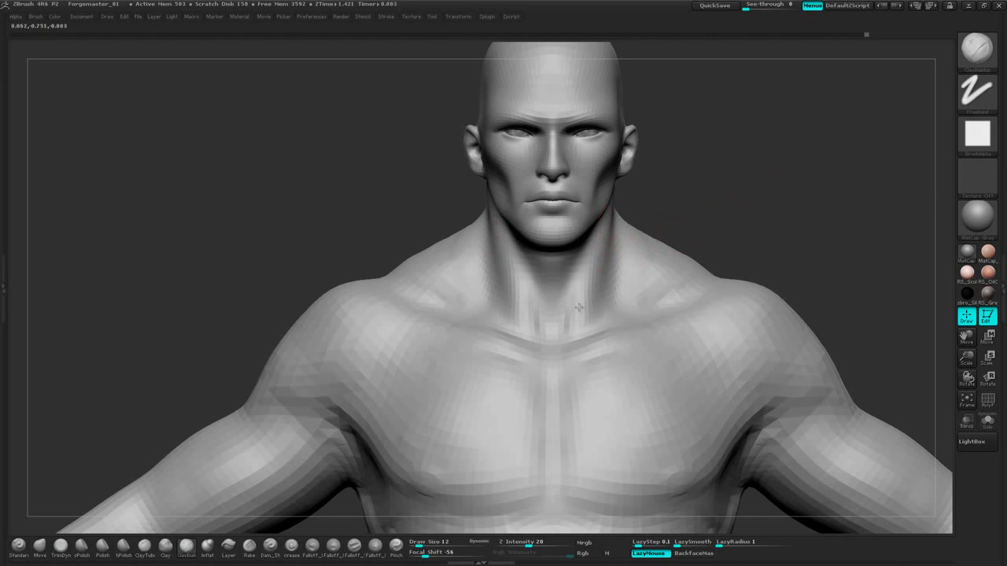
{"action": "left_click_drag", "start_coordinate": [731, 199], "coordinate": [591, 288]}
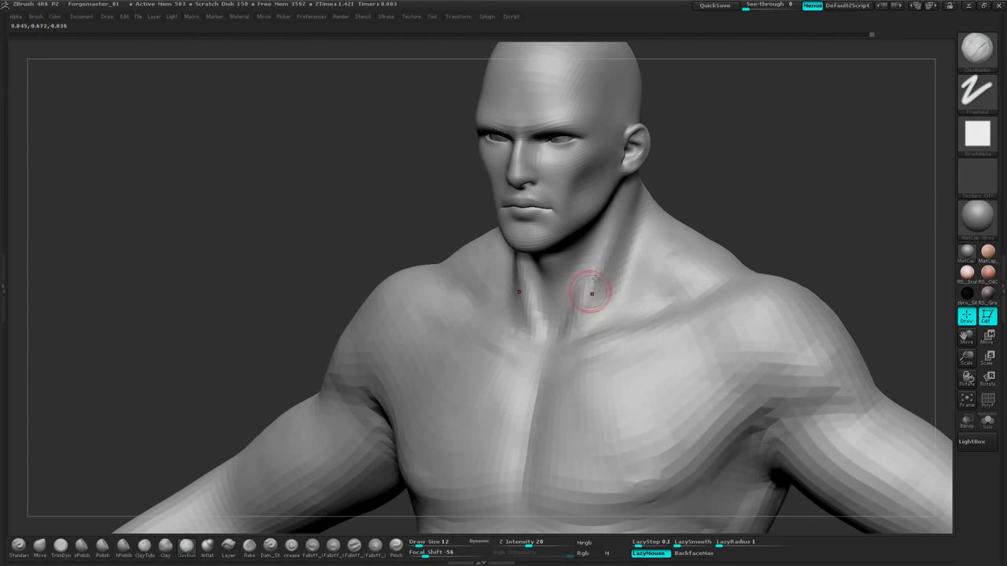
{"action": "left_click_drag", "start_coordinate": [762, 180], "coordinate": [613, 277]}
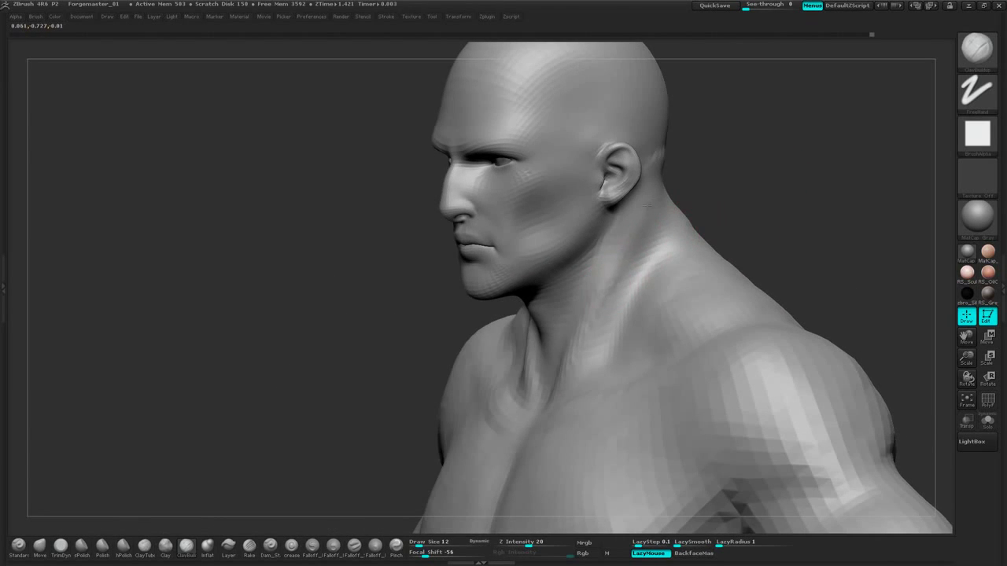
{"action": "left_click_drag", "start_coordinate": [645, 237], "coordinate": [685, 168]}
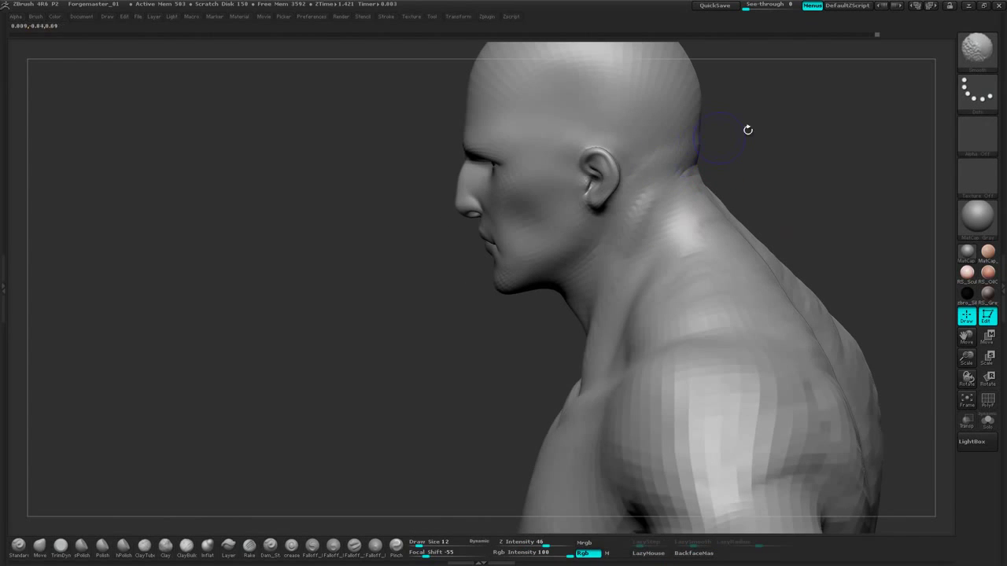
{"action": "left_click_drag", "start_coordinate": [748, 131], "coordinate": [646, 206]}
{"action": "left_click_drag", "start_coordinate": [715, 182], "coordinate": [811, 155]}
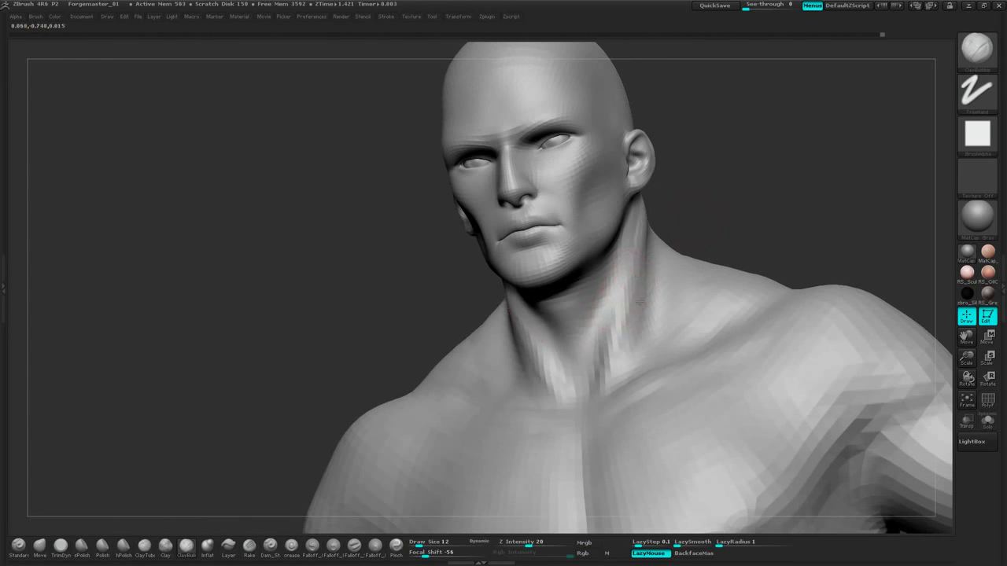
{"action": "left_click_drag", "start_coordinate": [743, 206], "coordinate": [617, 308]}
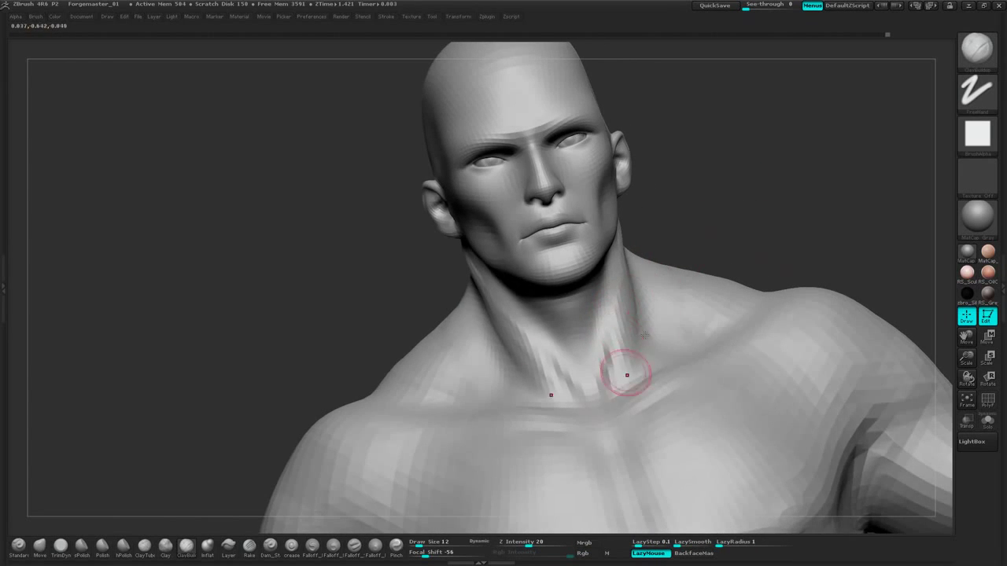
{"action": "mouse_move", "coordinate": [746, 194]}
{"action": "left_mouse_down"}
{"action": "mouse_move", "coordinate": [770, 200]}
{"action": "mouse_move", "coordinate": [771, 264]}
{"action": "mouse_move", "coordinate": [713, 238]}
{"action": "mouse_move", "coordinate": [748, 221]}
{"action": "mouse_move", "coordinate": [746, 270]}
{"action": "mouse_move", "coordinate": [767, 267]}
{"action": "left_mouse_up"}
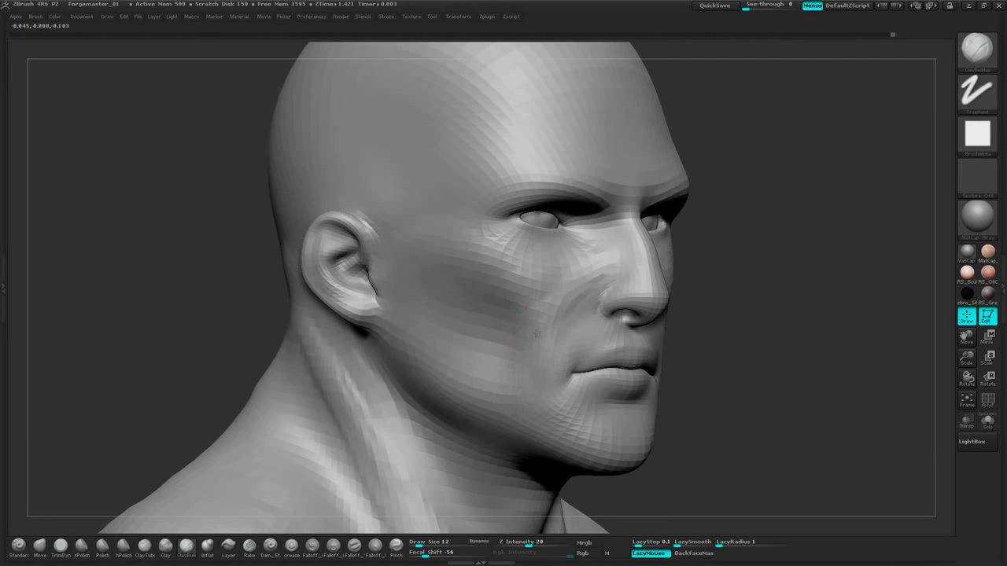
Sculpt the cheek planes and the hollows below the cheekbones with the ClayBuildup brush
{"action": "left_click_drag", "start_coordinate": [536, 333], "coordinate": [576, 354]}
{"action": "mouse_move", "coordinate": [789, 228]}
{"action": "left_mouse_down", "text": "shift"}
{"action": "mouse_move", "coordinate": [834, 210]}
{"action": "mouse_move", "coordinate": [789, 202]}
{"action": "mouse_move", "coordinate": [800, 205]}
{"action": "mouse_move", "coordinate": [738, 216]}
{"action": "left_mouse_up", "text": "shift"}
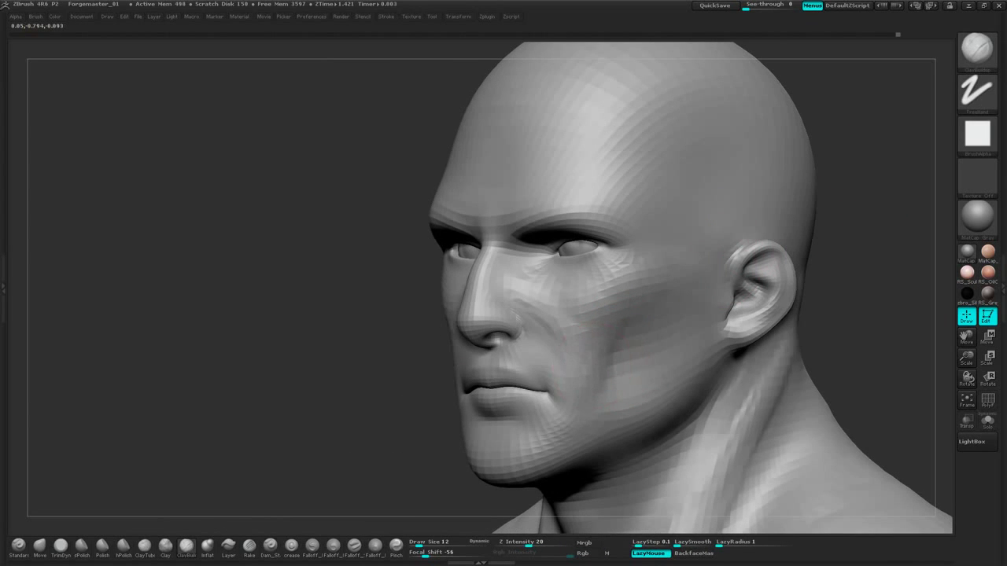
{"action": "mouse_move", "coordinate": [834, 208]}
{"action": "left_mouse_down", "text": "alt"}
{"action": "mouse_move", "coordinate": [775, 241]}
{"action": "mouse_move", "coordinate": [801, 246]}
{"action": "left_mouse_up", "text": "alt"}
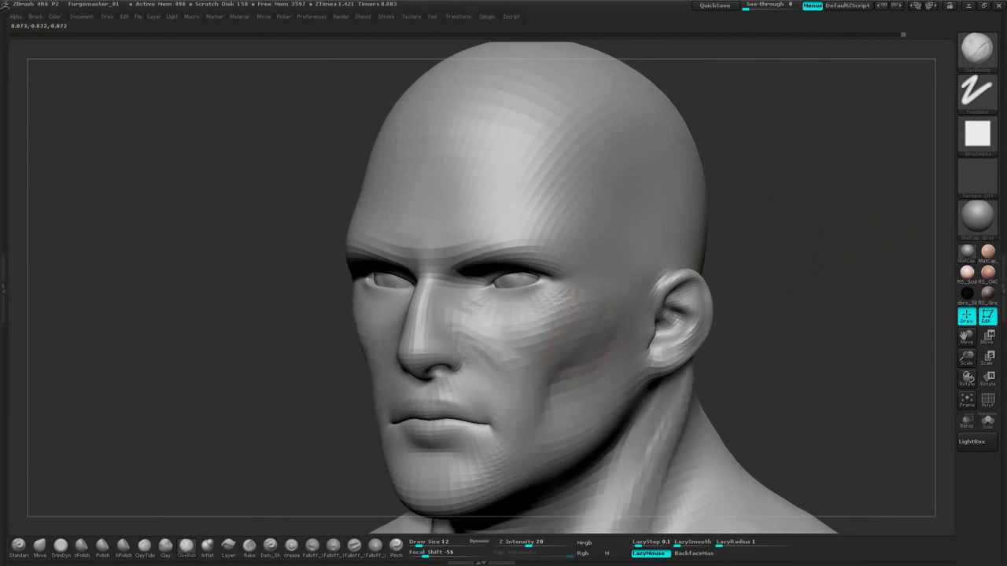
{"action": "left_click_drag", "start_coordinate": [772, 214], "coordinate": [647, 260]}
{"action": "left_click_drag", "start_coordinate": [720, 271], "coordinate": [659, 300]}
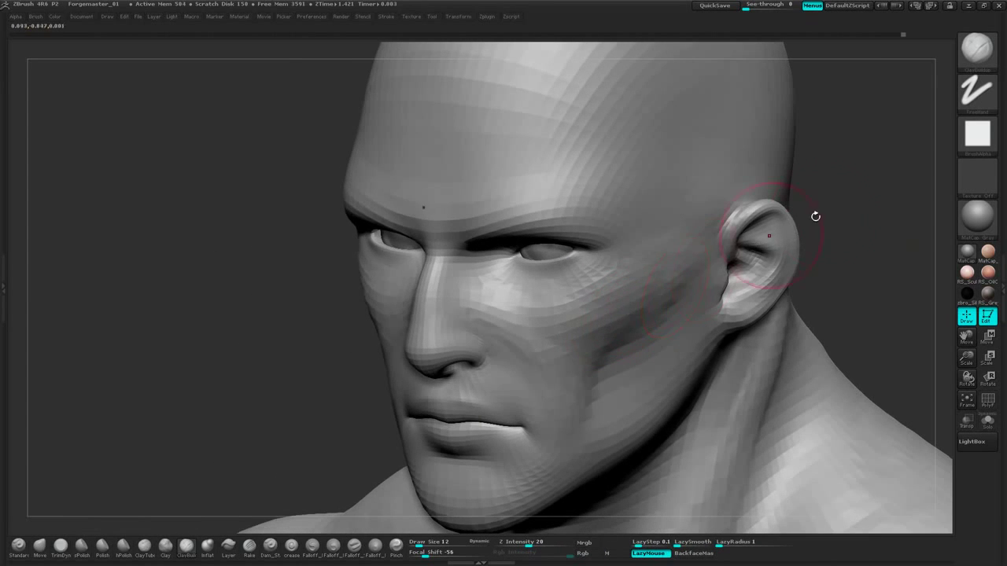
{"action": "left_click_drag", "start_coordinate": [815, 216], "coordinate": [639, 308]}
{"action": "mouse_move", "coordinate": [846, 196]}
{"action": "left_mouse_down"}
{"action": "mouse_move", "coordinate": [740, 214]}
{"action": "mouse_move", "coordinate": [850, 230]}
{"action": "mouse_move", "coordinate": [767, 236]}
{"action": "mouse_move", "coordinate": [758, 196]}
{"action": "mouse_move", "coordinate": [751, 216]}
{"action": "mouse_move", "coordinate": [775, 280]}
{"action": "left_mouse_up"}
{"action": "left_click_drag", "start_coordinate": [830, 263], "coordinate": [728, 254]}
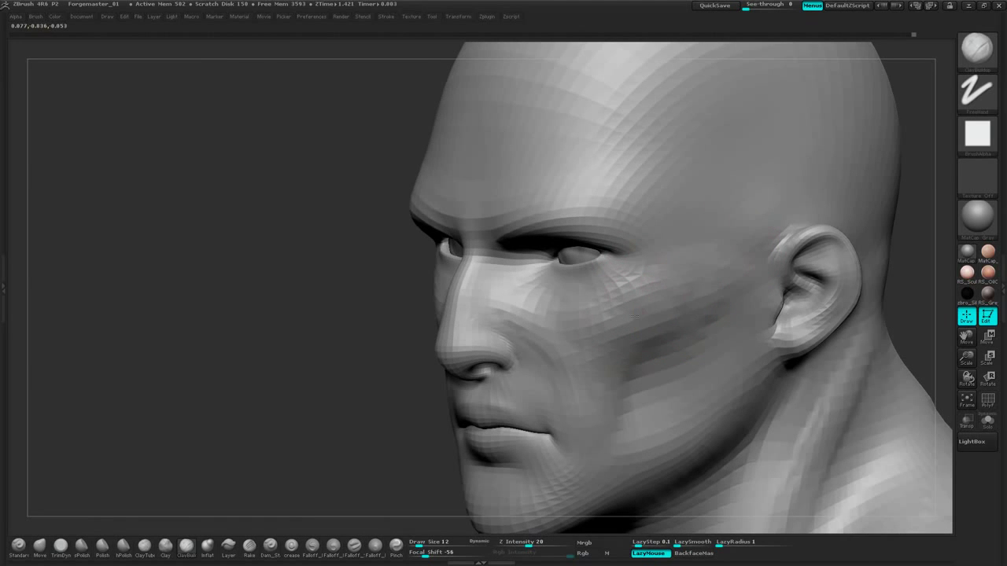
Smooth the inner chest, the abdomen and the area above the groin with the Smooth brush at draw size 37
{"action": "left_click_drag", "start_coordinate": [919, 239], "coordinate": [834, 205], "text": "alt"}
{"action": "mouse_move", "coordinate": [834, 205]}
{"action": "left_mouse_down", "text": "shift"}
{"action": "mouse_move", "coordinate": [850, 205]}
{"action": "mouse_move", "coordinate": [726, 228]}
{"action": "mouse_move", "coordinate": [739, 208]}
{"action": "mouse_move", "coordinate": [771, 241]}
{"action": "mouse_move", "coordinate": [777, 105]}
{"action": "left_mouse_up", "text": "shift"}
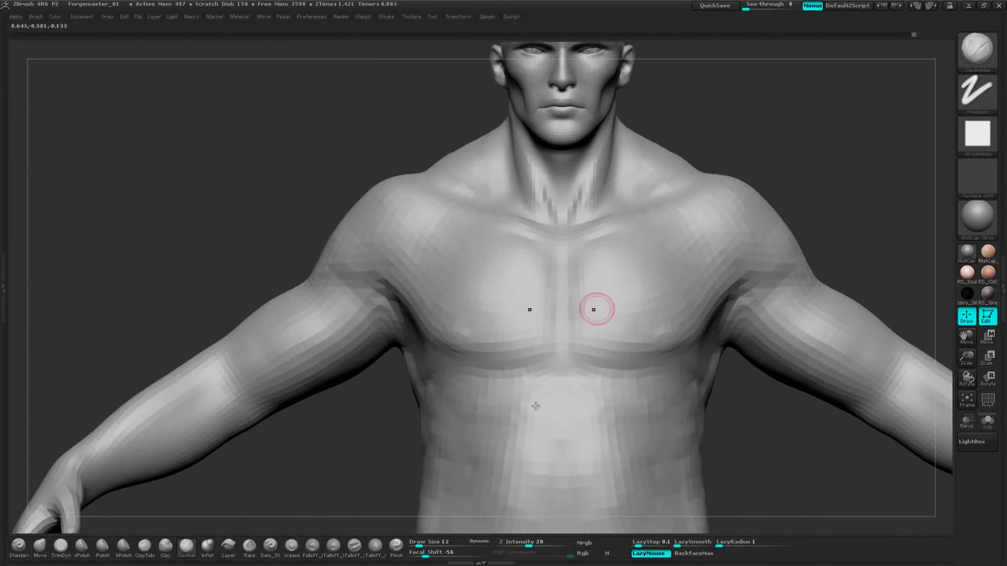
{"action": "key", "text": "space"}
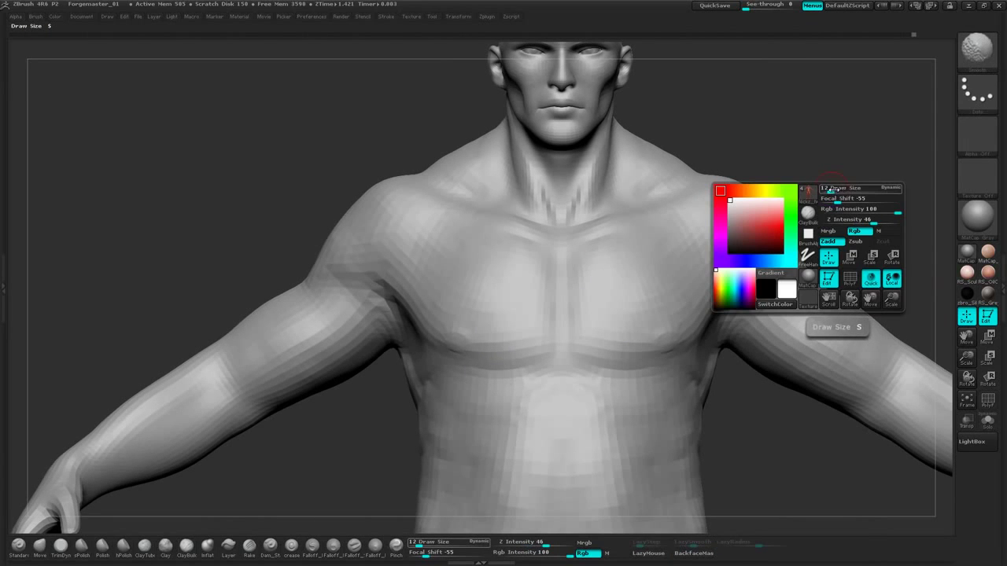
{"action": "mouse_move", "coordinate": [839, 188]}
{"action": "left_mouse_down"}
{"action": "mouse_move", "coordinate": [805, 233]}
{"action": "mouse_move", "coordinate": [792, 142]}
{"action": "left_mouse_up"}
{"action": "left_click_drag", "start_coordinate": [621, 329], "coordinate": [624, 313], "text": "shift"}
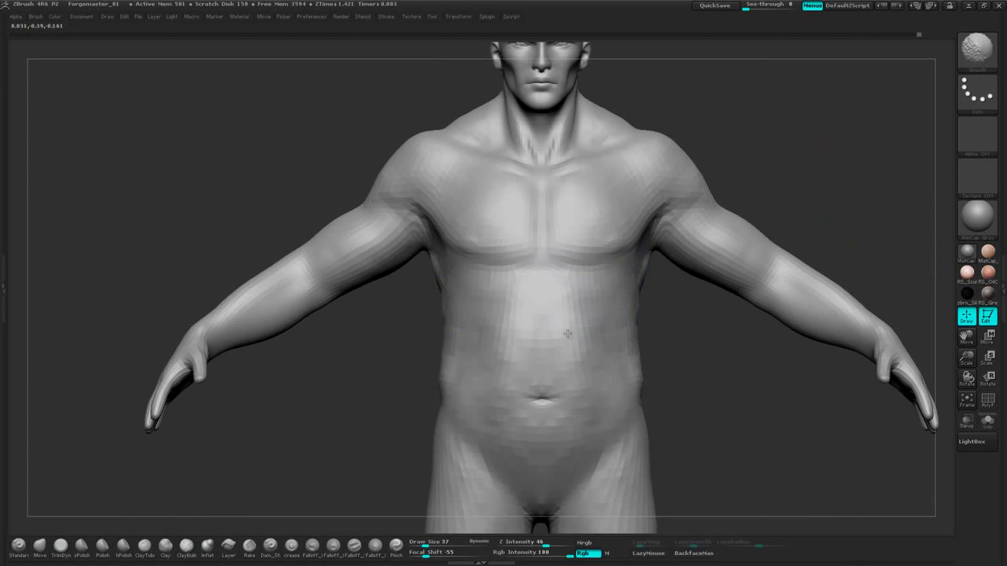
{"action": "left_click_drag", "start_coordinate": [578, 344], "coordinate": [592, 370], "text": "shift"}
{"action": "left_click_drag", "start_coordinate": [700, 341], "coordinate": [718, 262], "text": "alt"}
{"action": "left_click_drag", "start_coordinate": [641, 350], "coordinate": [618, 372], "text": "shift"}
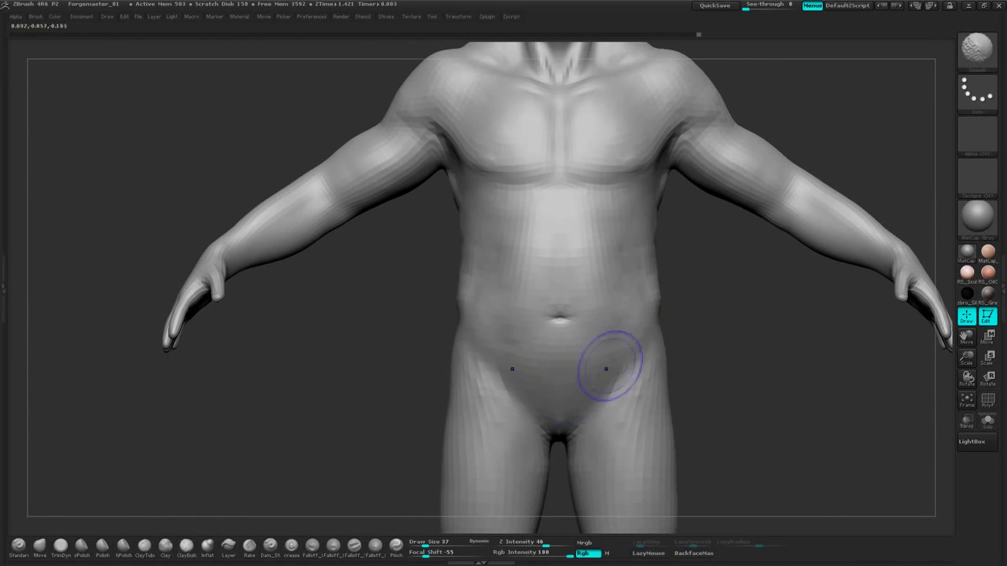
Smooth the flanks and the side of the rib cage below the armpits
{"action": "mouse_move", "coordinate": [795, 301]}
{"action": "left_mouse_down"}
{"action": "mouse_move", "coordinate": [738, 296]}
{"action": "mouse_move", "coordinate": [744, 287]}
{"action": "mouse_move", "coordinate": [730, 285]}
{"action": "left_mouse_up"}
{"action": "left_click_drag", "start_coordinate": [709, 288], "coordinate": [719, 292], "text": "shift"}
{"action": "mouse_move", "coordinate": [798, 292]}
{"action": "left_mouse_down", "text": "alt"}
{"action": "mouse_move", "coordinate": [753, 378]}
{"action": "mouse_move", "coordinate": [774, 376]}
{"action": "left_mouse_up", "text": "alt"}
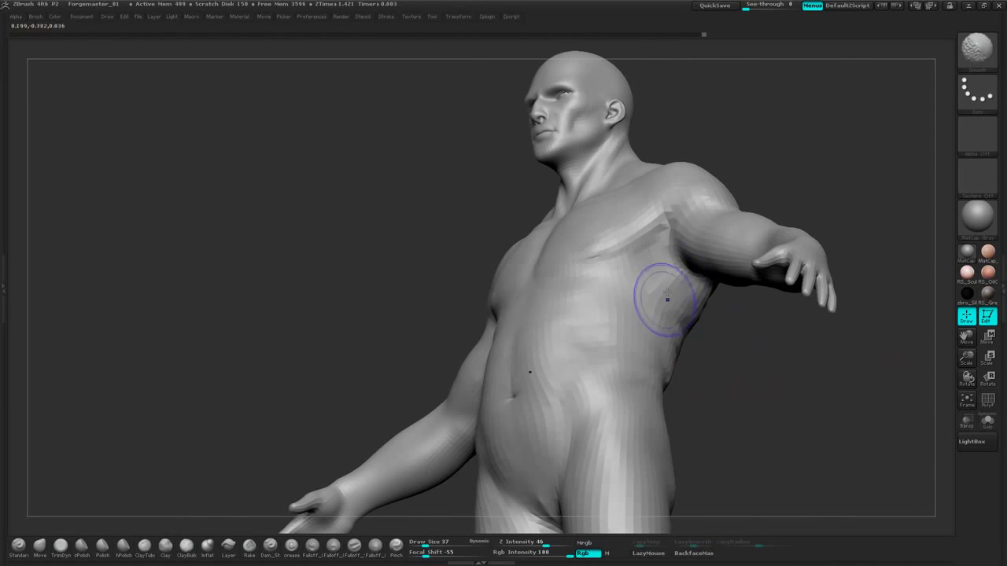
{"action": "left_click_drag", "start_coordinate": [753, 175], "coordinate": [811, 197]}
{"action": "left_click_drag", "start_coordinate": [629, 254], "coordinate": [641, 228], "text": "shift"}
{"action": "left_click_drag", "start_coordinate": [759, 177], "coordinate": [799, 170]}
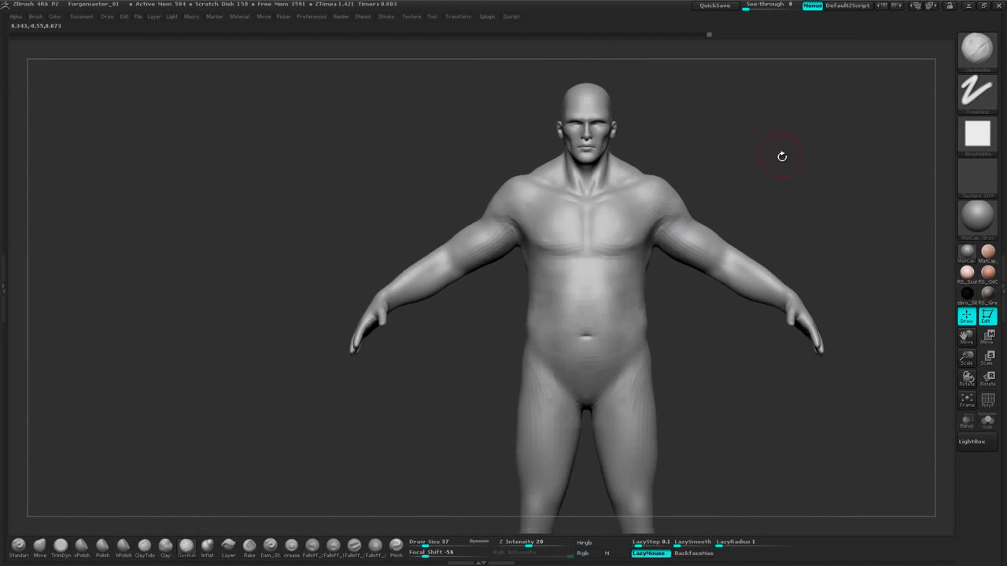
Build up and even out the lower back and flanks with ClayBuildup at draw size 55
{"action": "mouse_move", "coordinate": [780, 155]}
{"action": "left_mouse_down", "text": "alt"}
{"action": "mouse_move", "coordinate": [720, 353]}
{"action": "mouse_move", "coordinate": [737, 300]}
{"action": "left_mouse_up", "text": "alt"}
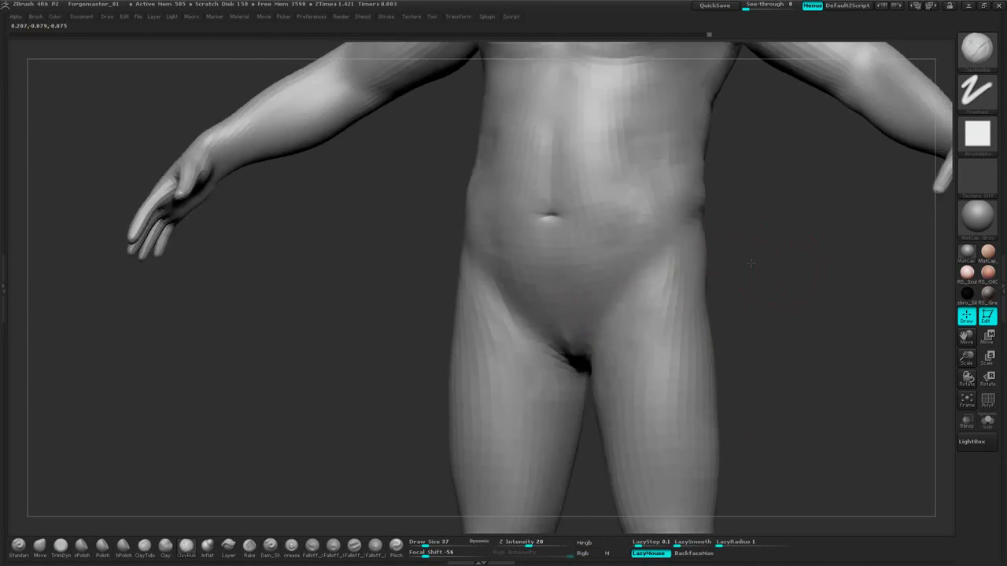
{"action": "mouse_move", "coordinate": [598, 283]}
{"action": "left_mouse_down"}
{"action": "mouse_move", "coordinate": [789, 257]}
{"action": "mouse_move", "coordinate": [712, 319]}
{"action": "mouse_move", "coordinate": [737, 286]}
{"action": "mouse_move", "coordinate": [677, 354]}
{"action": "left_mouse_up"}
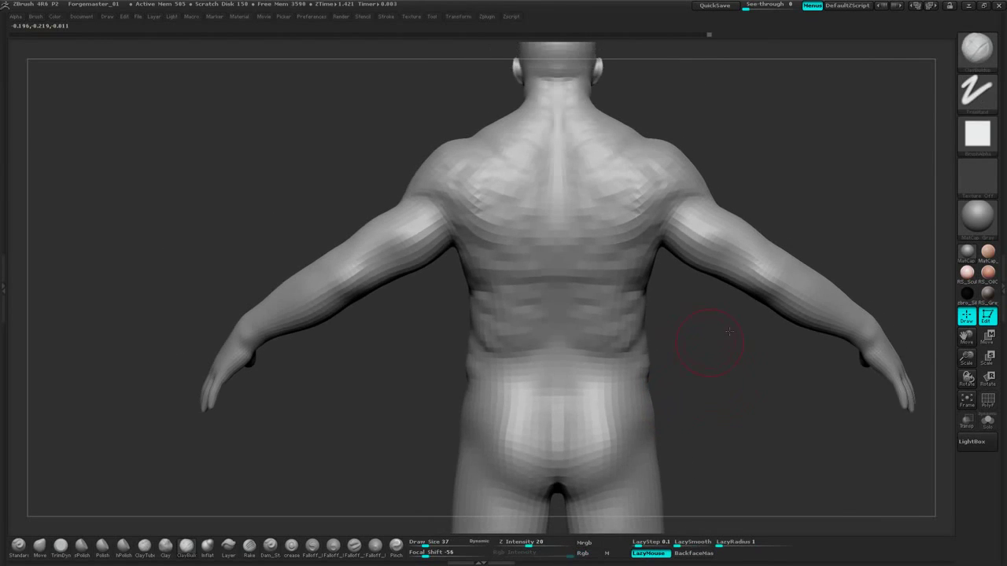
{"action": "key", "text": "space"}
{"action": "mouse_move", "coordinate": [744, 324]}
{"action": "left_mouse_down"}
{"action": "mouse_move", "coordinate": [843, 232]}
{"action": "mouse_move", "coordinate": [796, 286]}
{"action": "mouse_move", "coordinate": [638, 366]}
{"action": "left_mouse_up"}
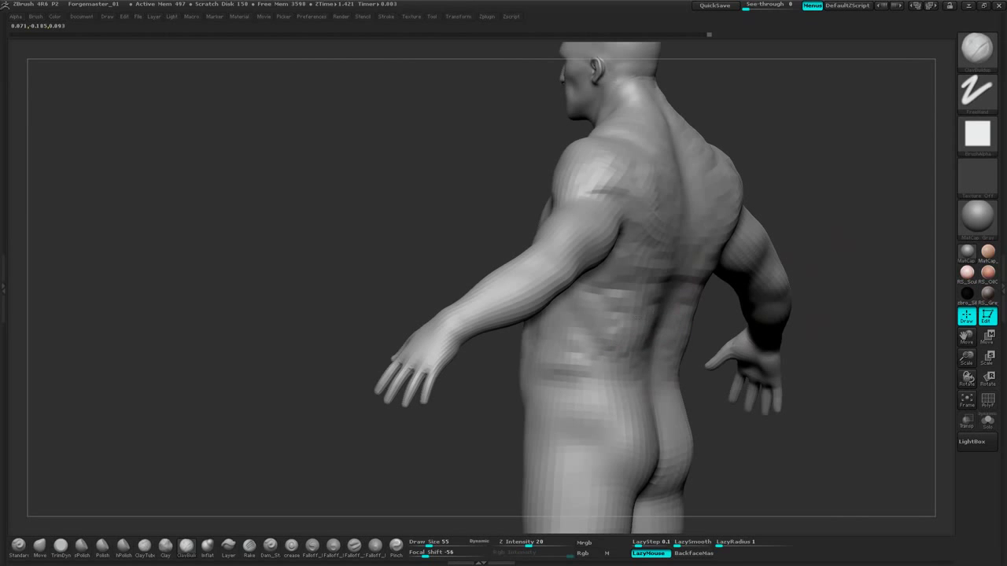
{"action": "left_click_drag", "start_coordinate": [830, 225], "coordinate": [843, 207]}
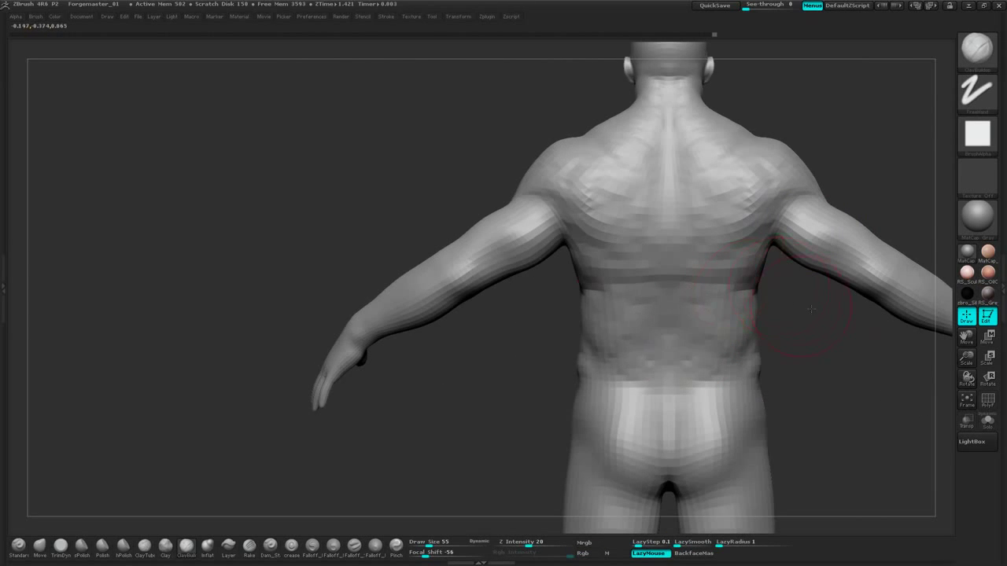
{"action": "left_click_drag", "start_coordinate": [811, 310], "coordinate": [742, 315]}
Reshape the profile of the lower back and buttocks with the Move brush at draw size 125
{"action": "left_click", "coordinate": [44, 544]}
{"action": "key", "text": "space"}
{"action": "mouse_move", "coordinate": [761, 274]}
{"action": "left_mouse_down"}
{"action": "mouse_move", "coordinate": [771, 260]}
{"action": "mouse_move", "coordinate": [768, 275]}
{"action": "left_mouse_up"}
{"action": "mouse_move", "coordinate": [789, 249]}
{"action": "left_mouse_down"}
{"action": "mouse_move", "coordinate": [718, 285]}
{"action": "mouse_move", "coordinate": [773, 278]}
{"action": "left_mouse_up"}
{"action": "key", "text": "space"}
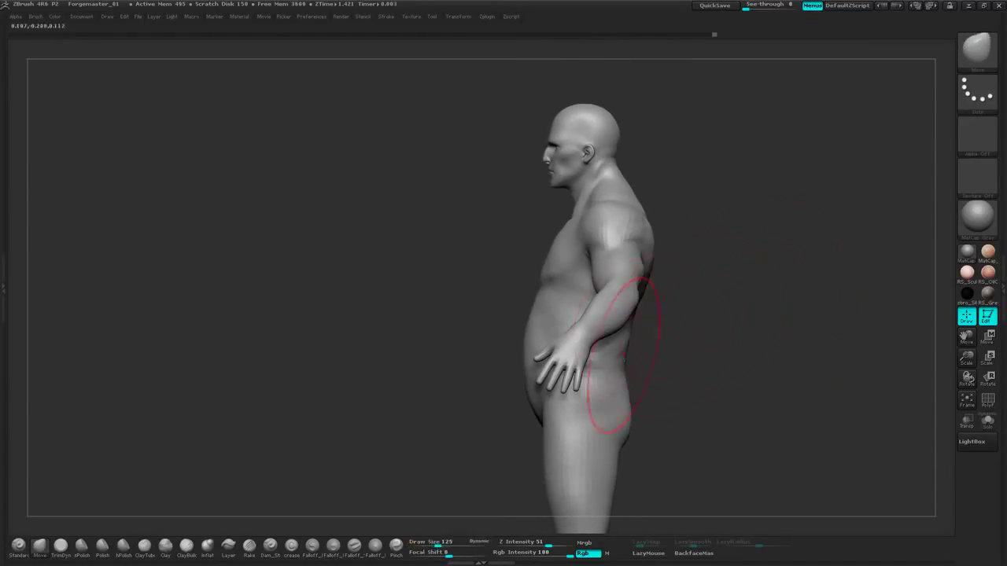
{"action": "left_click_drag", "start_coordinate": [624, 366], "coordinate": [628, 370]}
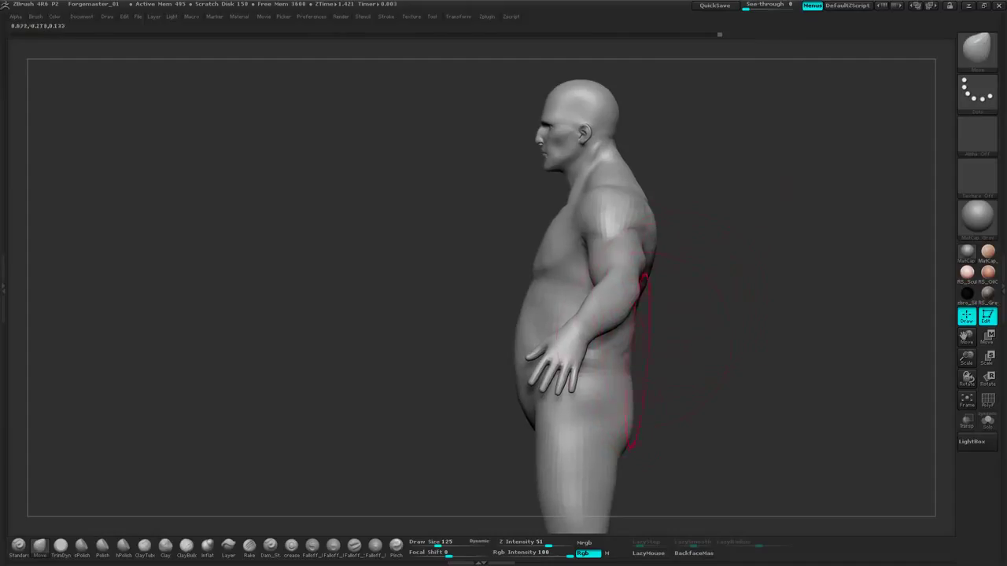
Adjust the profile of the legs around the back of the knee with the Move brush and smooth it
{"action": "left_click_drag", "start_coordinate": [671, 411], "coordinate": [700, 307], "text": "alt"}
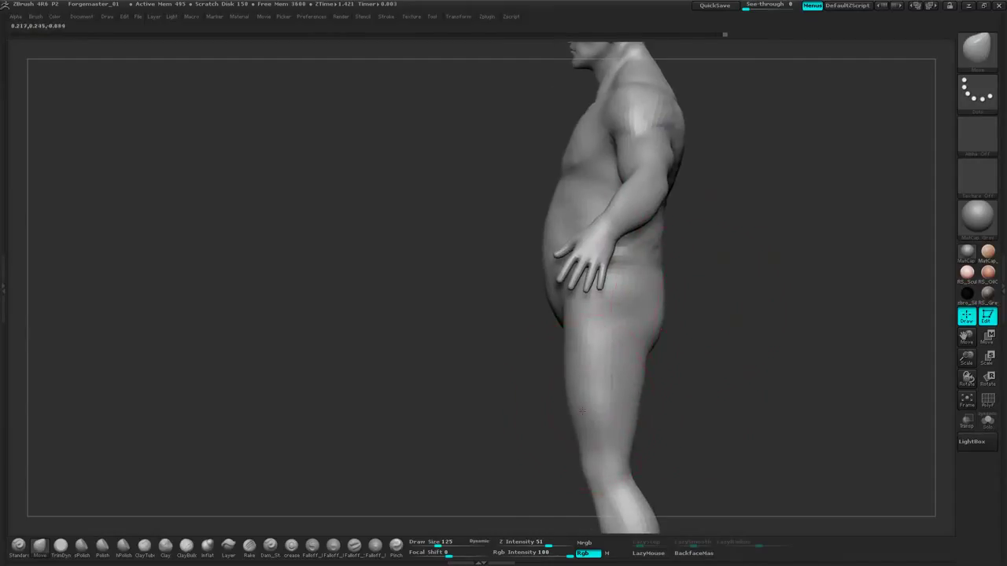
{"action": "left_click_drag", "start_coordinate": [705, 382], "coordinate": [723, 318], "text": "alt"}
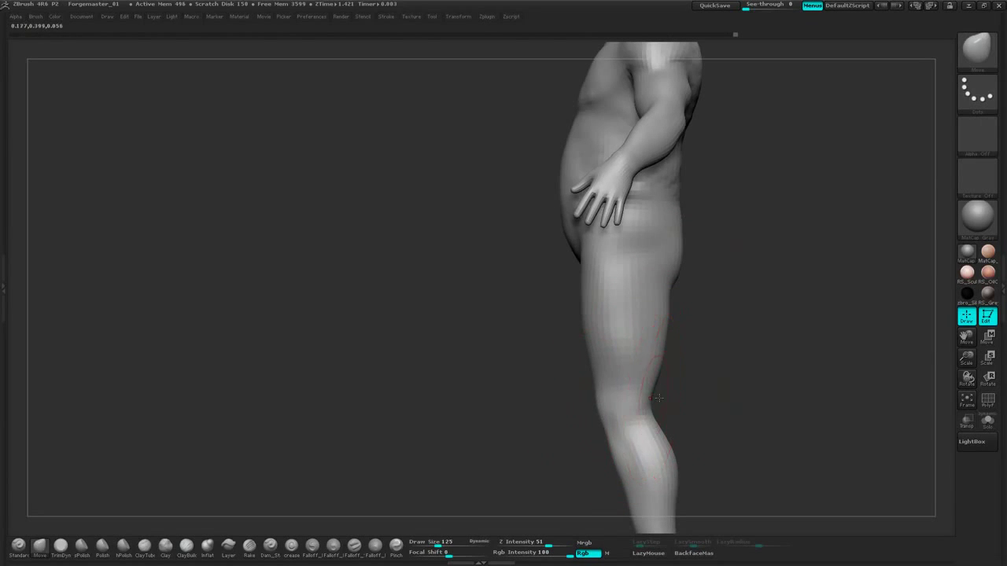
{"action": "left_click_drag", "start_coordinate": [713, 396], "coordinate": [721, 364], "text": "alt"}
{"action": "mouse_move", "coordinate": [676, 420]}
{"action": "left_mouse_down"}
{"action": "mouse_move", "coordinate": [687, 421]}
{"action": "mouse_move", "coordinate": [717, 345]}
{"action": "left_mouse_up"}
{"action": "left_click_drag", "start_coordinate": [651, 400], "coordinate": [653, 410], "text": "shift"}
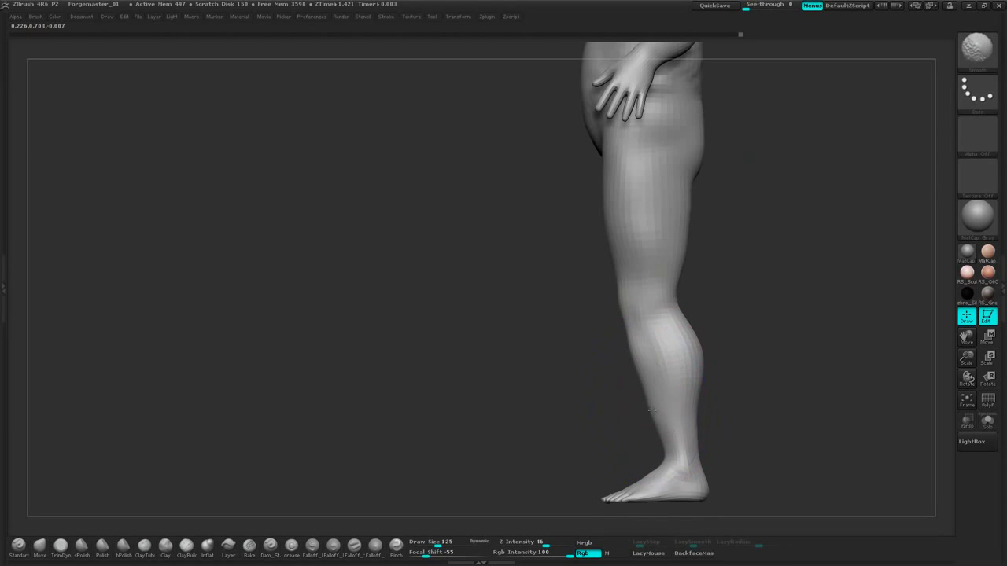
Refine the contour of the back and waist with the Move brush from a rear three-quarter angle
{"action": "key", "text": "b"}
{"action": "key", "text": "m"}
{"action": "key", "text": "v"}
{"action": "left_click_drag", "start_coordinate": [757, 189], "coordinate": [738, 334], "text": "alt"}
{"action": "left_click_drag", "start_coordinate": [826, 261], "coordinate": [681, 367]}
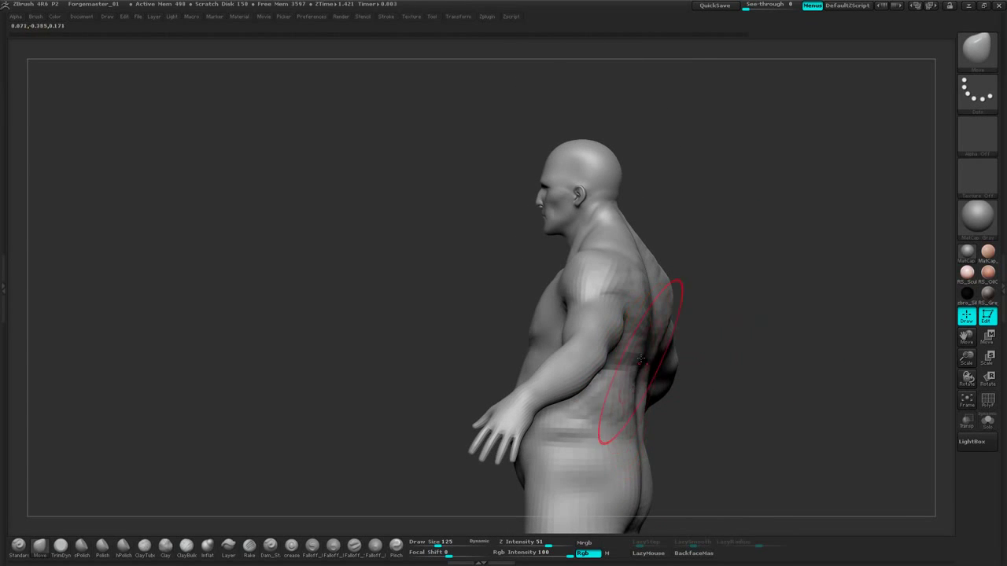
{"action": "left_click_drag", "start_coordinate": [700, 193], "coordinate": [790, 370]}
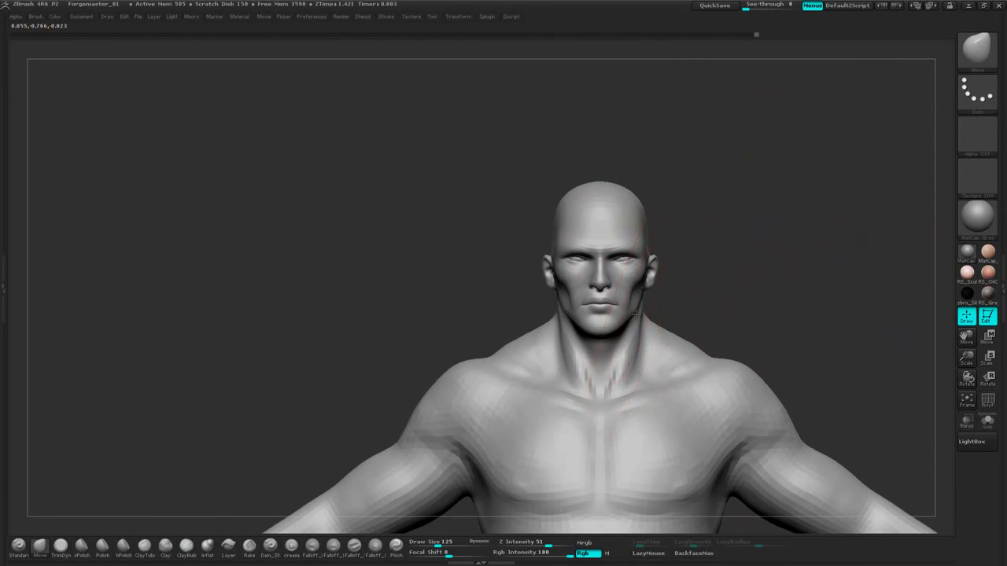
Reduce the Move brush's draw size to 21 and smooth the base of the neck
{"action": "left_click_drag", "start_coordinate": [753, 240], "coordinate": [783, 307]}
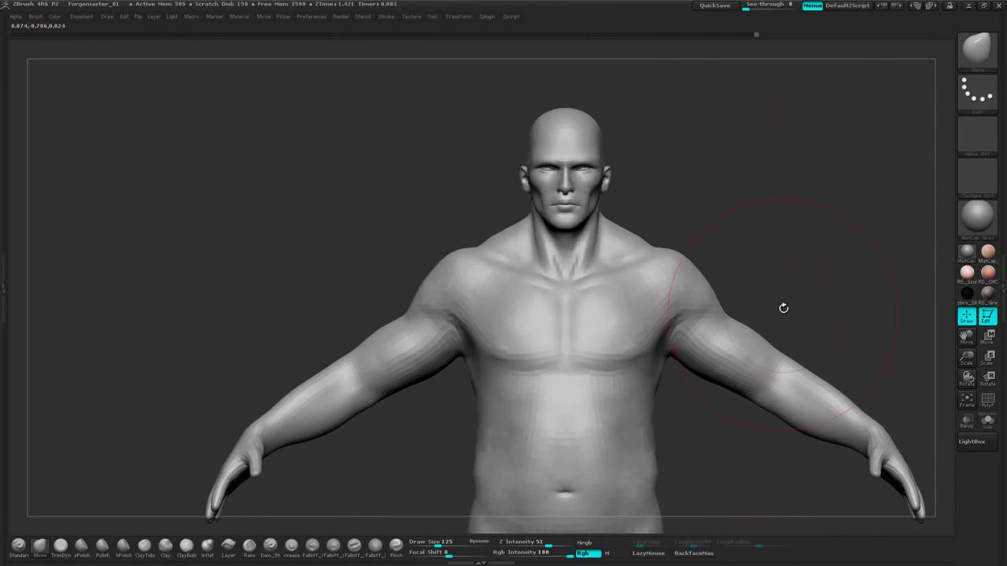
{"action": "mouse_move", "coordinate": [798, 201]}
{"action": "left_mouse_down"}
{"action": "mouse_move", "coordinate": [732, 211]}
{"action": "mouse_move", "coordinate": [764, 292]}
{"action": "mouse_move", "coordinate": [786, 259]}
{"action": "mouse_move", "coordinate": [753, 260]}
{"action": "mouse_move", "coordinate": [823, 253]}
{"action": "left_mouse_up"}
{"action": "key", "text": "space"}
{"action": "left_click_drag", "start_coordinate": [583, 426], "coordinate": [584, 456], "text": "shift"}
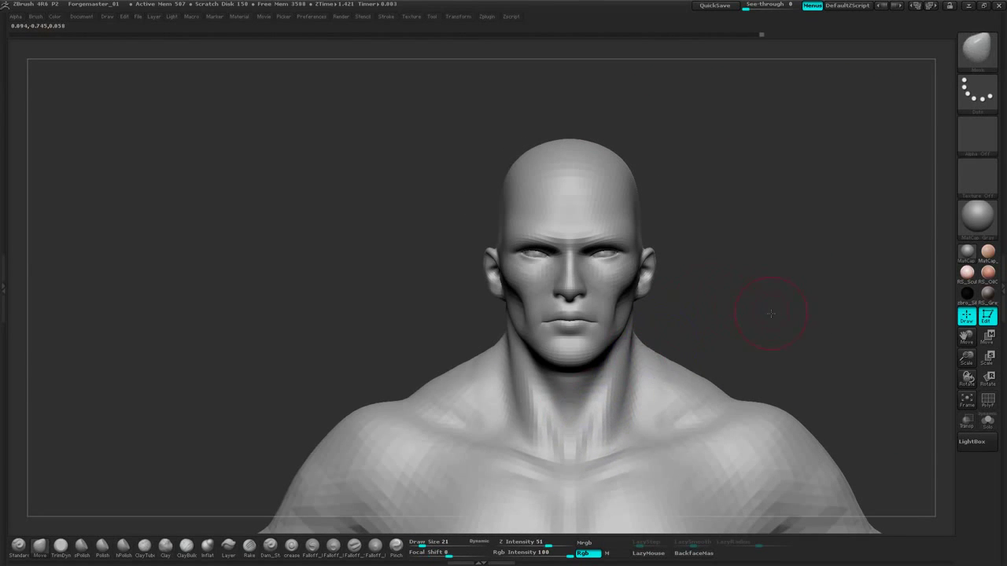
Examine the head's proportions and facial planes from the front, in profile and at three-quarter angles
{"action": "left_click_drag", "start_coordinate": [771, 313], "coordinate": [775, 339], "text": "alt"}
{"action": "left_click_drag", "start_coordinate": [775, 236], "coordinate": [749, 412], "text": "alt"}
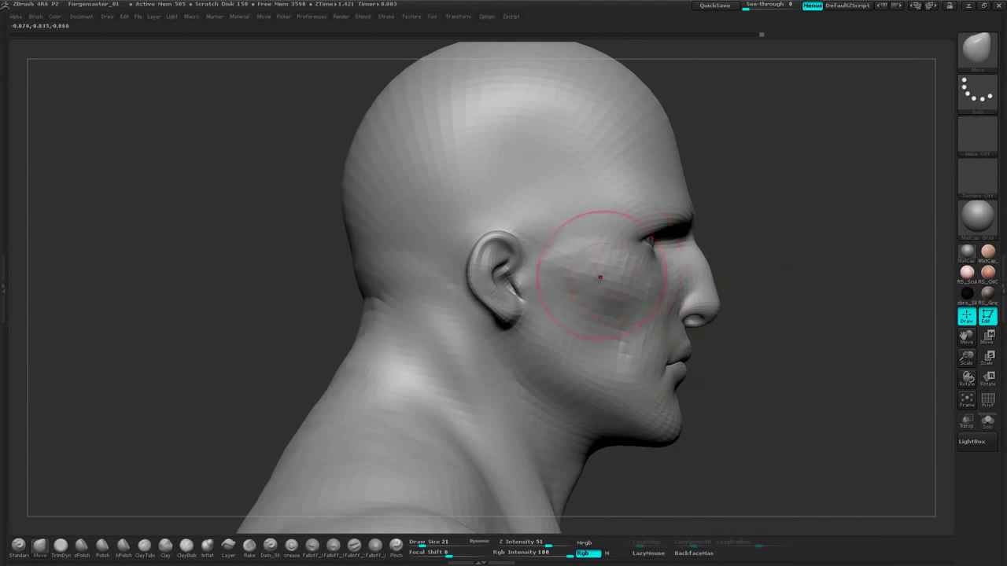
{"action": "mouse_move", "coordinate": [583, 253]}
{"action": "left_mouse_down", "text": "shift"}
{"action": "mouse_move", "coordinate": [561, 243]}
{"action": "mouse_move", "coordinate": [553, 209]}
{"action": "left_mouse_up", "text": "shift"}
{"action": "left_click_drag", "start_coordinate": [787, 233], "coordinate": [784, 214], "text": "alt"}
{"action": "mouse_move", "coordinate": [783, 214]}
{"action": "left_mouse_down"}
{"action": "mouse_move", "coordinate": [742, 218]}
{"action": "mouse_move", "coordinate": [802, 263]}
{"action": "left_mouse_up"}
{"action": "left_click_drag", "start_coordinate": [815, 228], "coordinate": [699, 294], "text": "alt"}
{"action": "left_click_drag", "start_coordinate": [766, 228], "coordinate": [763, 258], "text": "alt"}
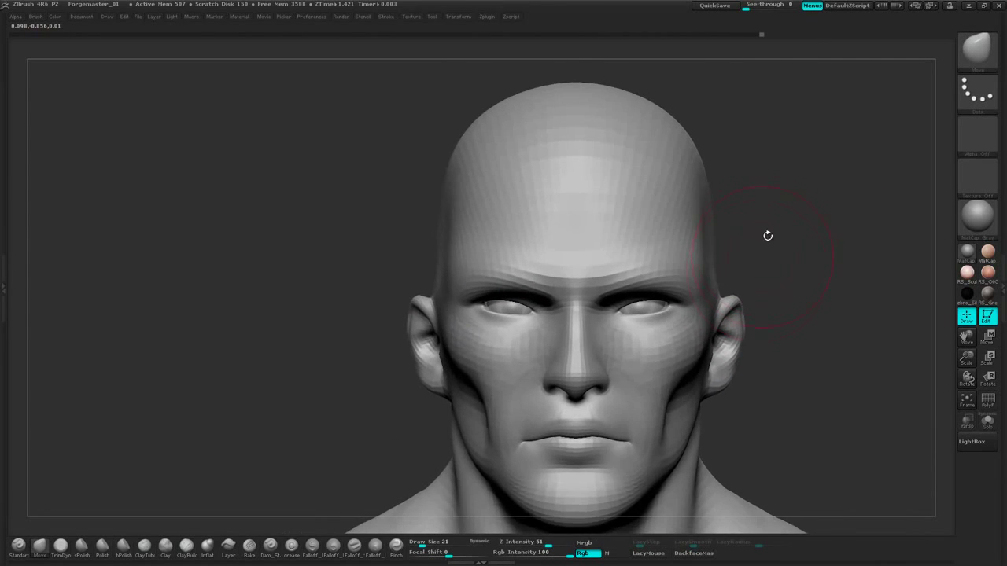
{"action": "left_click_drag", "start_coordinate": [764, 212], "coordinate": [703, 276], "text": "alt"}
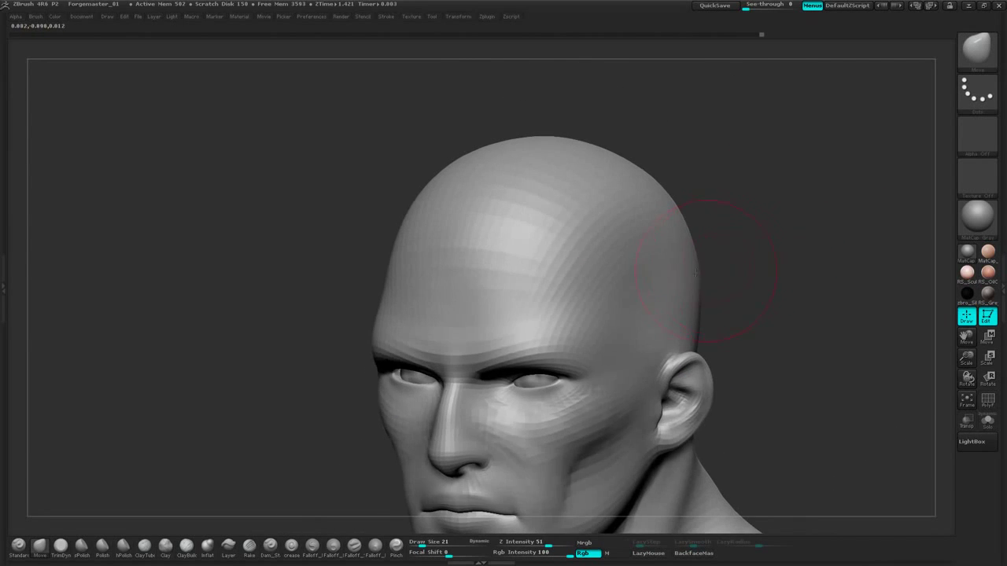
Build up the temporal ridge from the outer brow up the side of the forehead with ClayBuildup at draw size 6
{"action": "left_click", "coordinate": [187, 545]}
{"action": "right_click_drag", "start_coordinate": [535, 303], "coordinate": [569, 310]}
{"action": "key", "text": "space"}
{"action": "left_click_drag", "start_coordinate": [577, 316], "coordinate": [568, 316]}
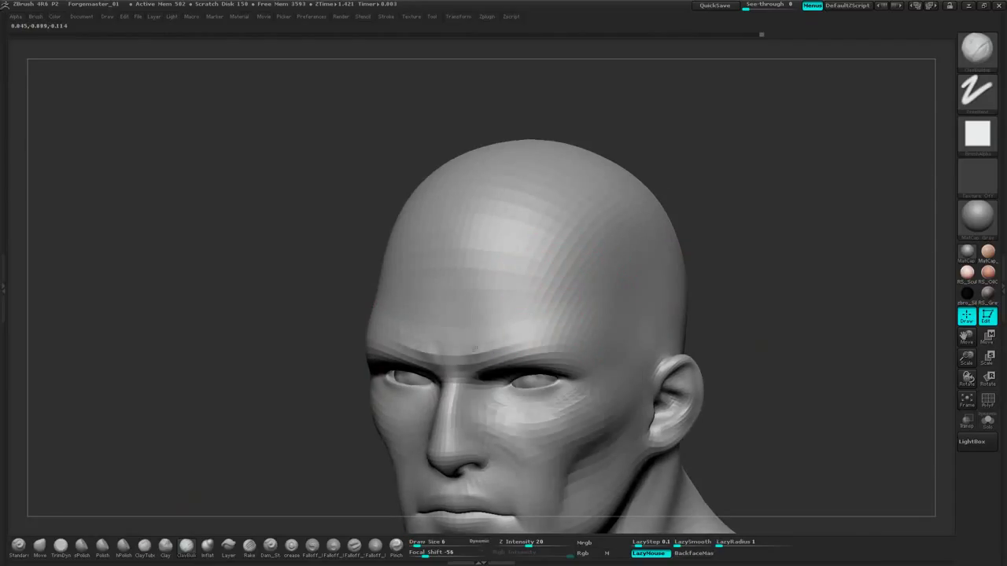
{"action": "left_click_drag", "start_coordinate": [527, 344], "coordinate": [541, 324]}
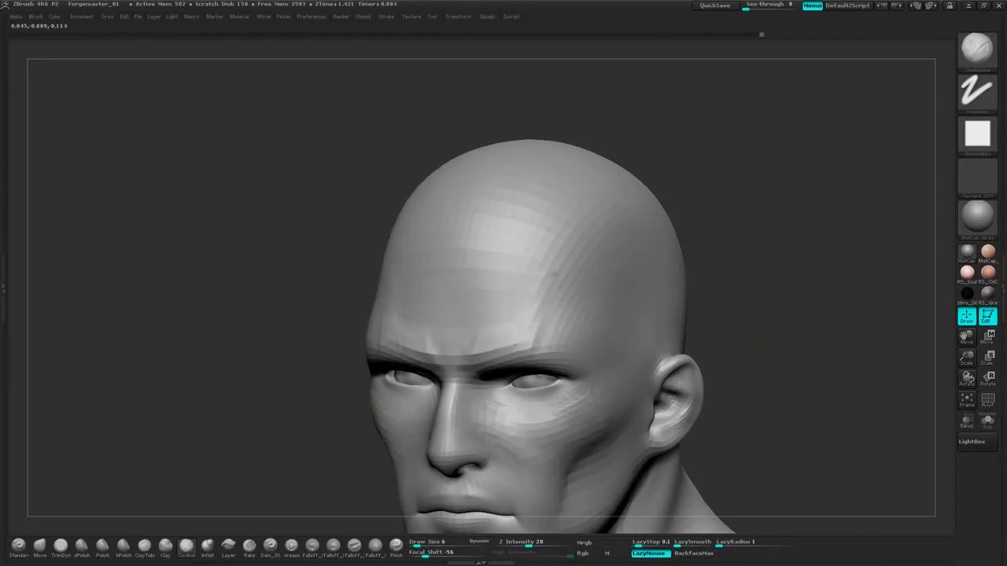
{"action": "left_click_drag", "start_coordinate": [556, 274], "coordinate": [531, 316]}
{"action": "mouse_move", "coordinate": [560, 278]}
{"action": "left_mouse_down"}
{"action": "mouse_move", "coordinate": [543, 335]}
{"action": "mouse_move", "coordinate": [550, 348]}
{"action": "left_mouse_up"}
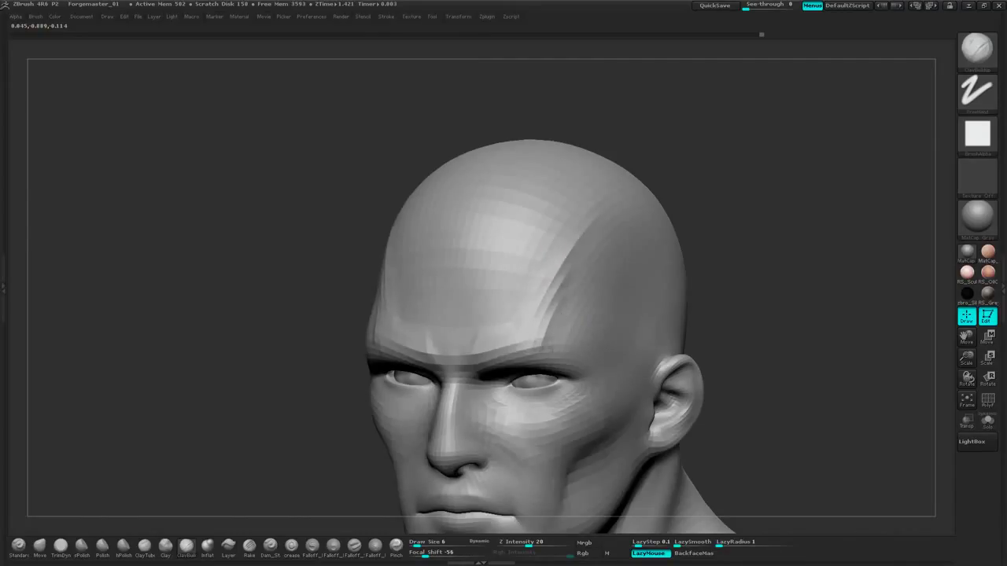
Add further ClayBuildup strokes along the temple and smooth the transition between forehead and temple
{"action": "mouse_move", "coordinate": [693, 167]}
{"action": "left_mouse_down", "text": "shift"}
{"action": "mouse_move", "coordinate": [712, 159]}
{"action": "mouse_move", "coordinate": [640, 180]}
{"action": "left_mouse_up", "text": "shift"}
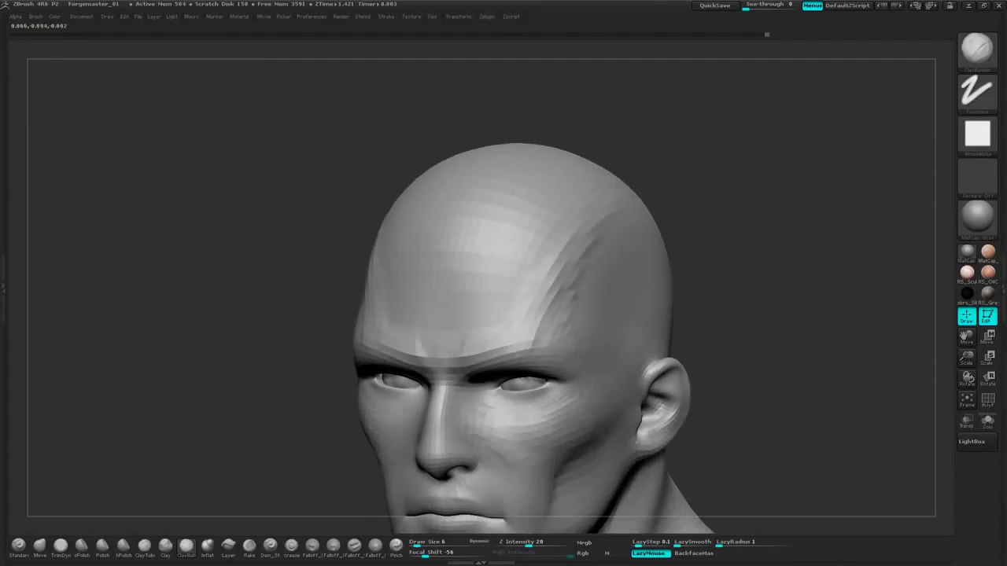
{"action": "left_click_drag", "start_coordinate": [556, 292], "coordinate": [543, 339]}
{"action": "key", "text": "shift"}
{"action": "left_click_drag", "start_coordinate": [553, 281], "coordinate": [548, 321], "text": "shift"}
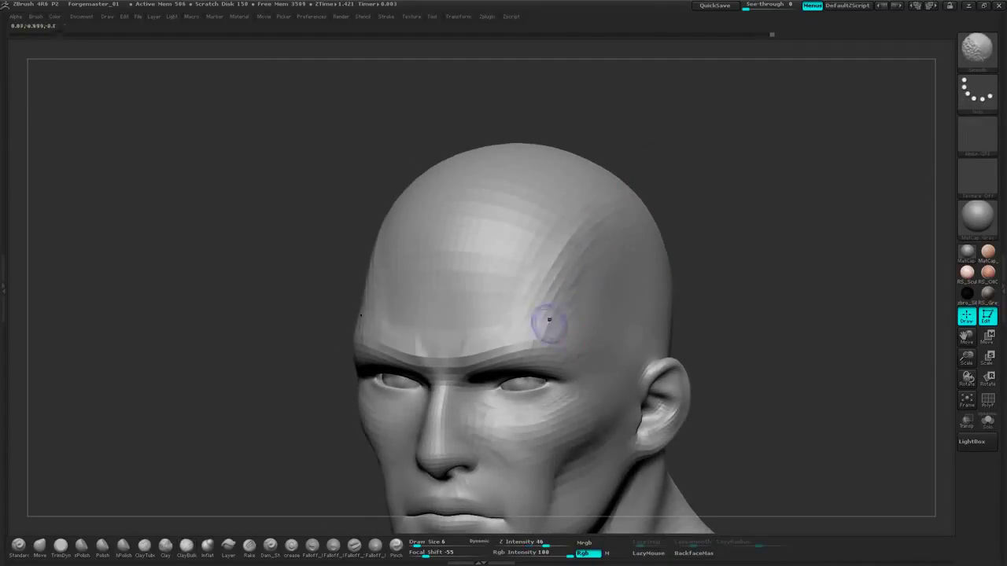
Smooth the temple planes and the outer part of the forehead above the brow ridges
{"action": "mouse_move", "coordinate": [683, 201]}
{"action": "left_mouse_down", "text": "shift"}
{"action": "mouse_move", "coordinate": [724, 193]}
{"action": "mouse_move", "coordinate": [681, 191]}
{"action": "mouse_move", "coordinate": [683, 239]}
{"action": "left_mouse_up", "text": "shift"}
{"action": "mouse_move", "coordinate": [555, 271]}
{"action": "left_mouse_down", "text": "shift"}
{"action": "mouse_move", "coordinate": [545, 308]}
{"action": "mouse_move", "coordinate": [489, 342]}
{"action": "left_mouse_up", "text": "shift"}
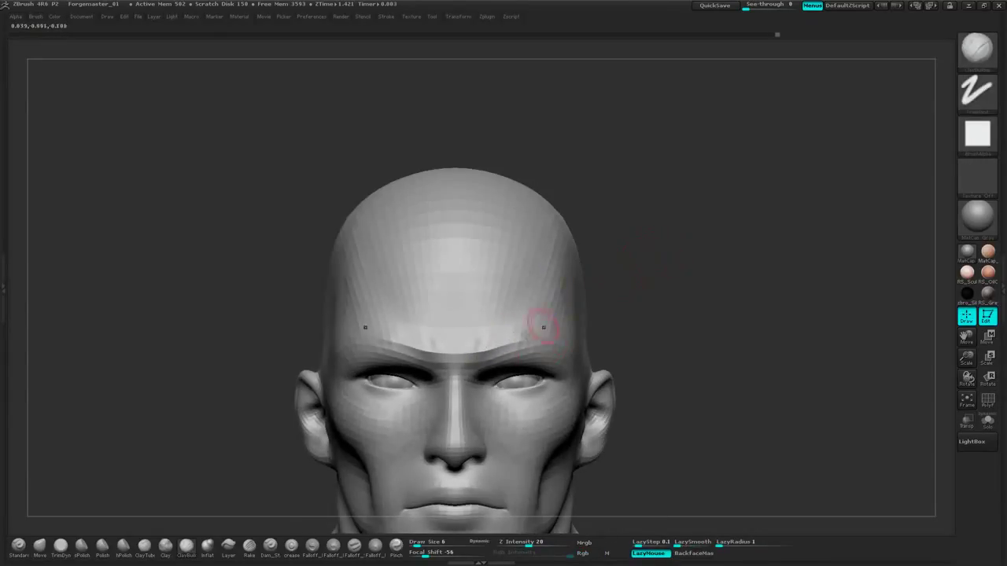
{"action": "left_click_drag", "start_coordinate": [499, 336], "coordinate": [478, 344], "text": "shift"}
With the Dam_Standard brush, carve creases beside the nose bridge and wrinkles under the eyes
{"action": "mouse_move", "coordinate": [672, 263]}
{"action": "left_mouse_down", "text": "alt"}
{"action": "mouse_move", "coordinate": [699, 278]}
{"action": "mouse_move", "coordinate": [742, 252]}
{"action": "mouse_move", "coordinate": [742, 310]}
{"action": "mouse_move", "coordinate": [774, 187]}
{"action": "mouse_move", "coordinate": [771, 229]}
{"action": "mouse_move", "coordinate": [788, 191]}
{"action": "mouse_move", "coordinate": [762, 207]}
{"action": "left_mouse_up", "text": "alt"}
{"action": "left_click", "coordinate": [270, 544]}
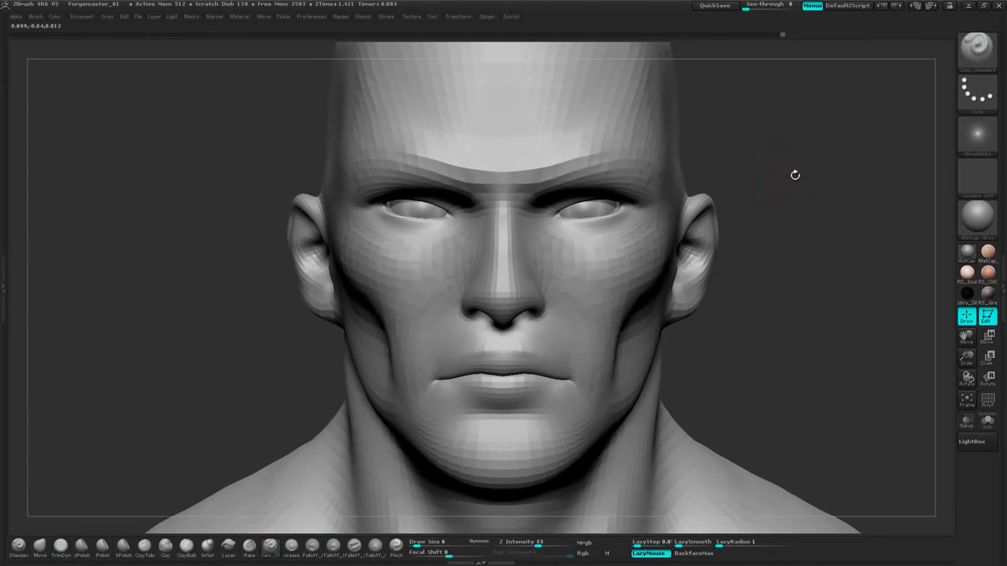
{"action": "left_click_drag", "start_coordinate": [794, 174], "coordinate": [858, 179]}
{"action": "mouse_move", "coordinate": [477, 286]}
{"action": "left_mouse_down"}
{"action": "mouse_move", "coordinate": [473, 302]}
{"action": "mouse_move", "coordinate": [487, 225]}
{"action": "left_mouse_up"}
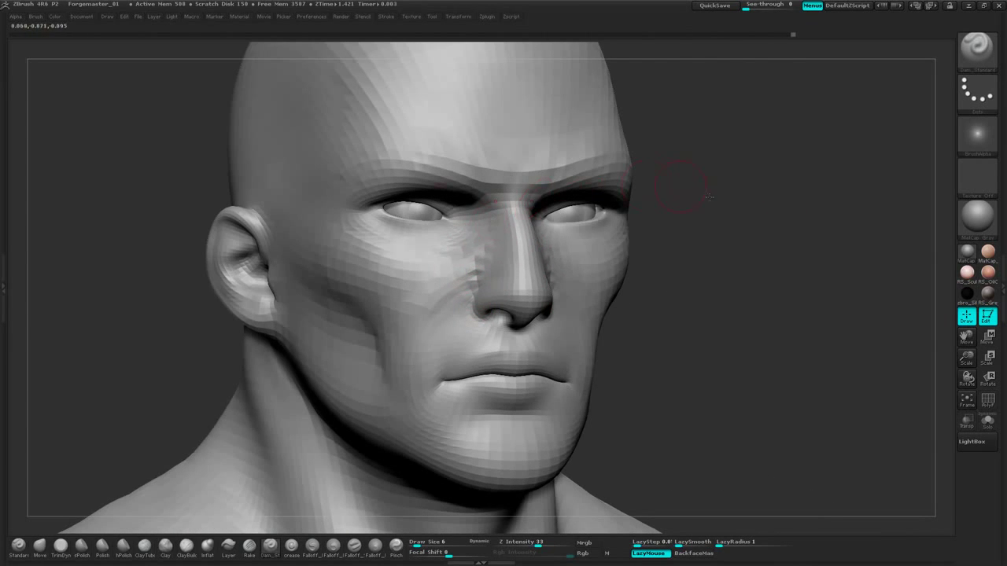
{"action": "left_click_drag", "start_coordinate": [710, 197], "coordinate": [678, 198], "text": "shift"}
{"action": "mouse_move", "coordinate": [574, 225]}
{"action": "left_mouse_down"}
{"action": "mouse_move", "coordinate": [589, 241]}
{"action": "mouse_move", "coordinate": [566, 223]}
{"action": "mouse_move", "coordinate": [642, 230]}
{"action": "left_mouse_up"}
{"action": "left_click_drag", "start_coordinate": [801, 180], "coordinate": [785, 162]}
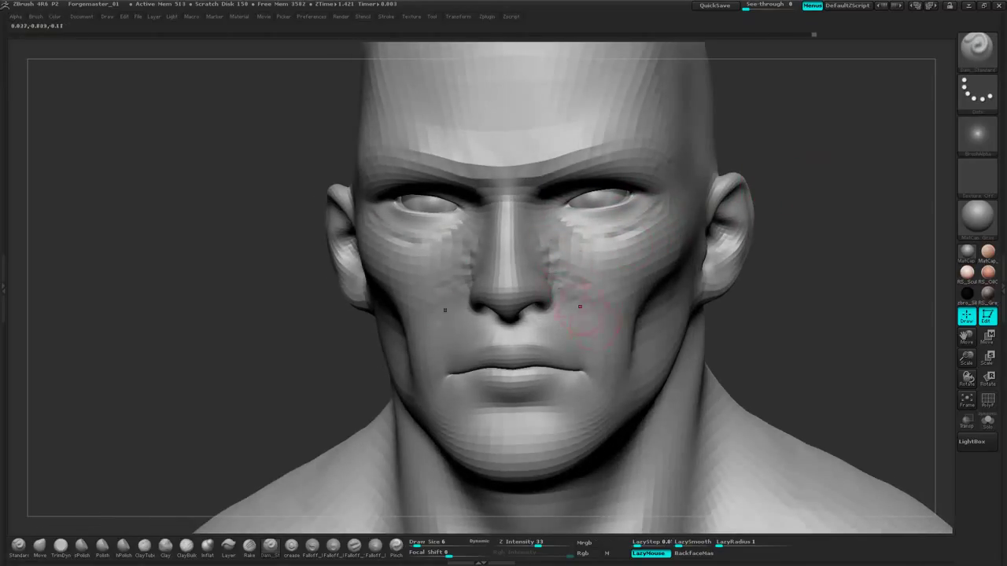
Carve the nasolabial folds from the nostrils down past the mouth corners
{"action": "left_click_drag", "start_coordinate": [798, 191], "coordinate": [840, 194]}
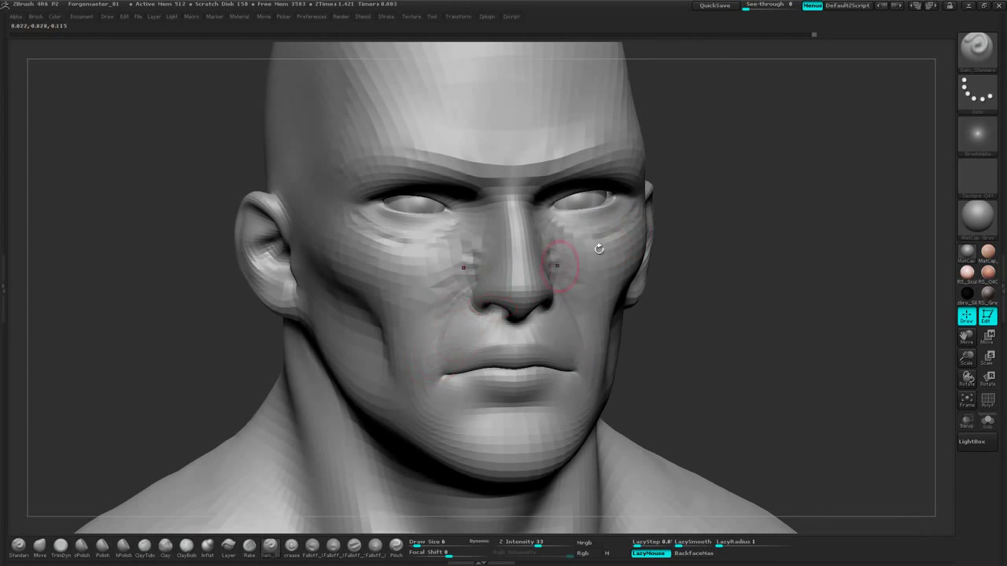
{"action": "left_click_drag", "start_coordinate": [771, 197], "coordinate": [826, 196]}
{"action": "left_click_drag", "start_coordinate": [477, 285], "coordinate": [429, 373]}
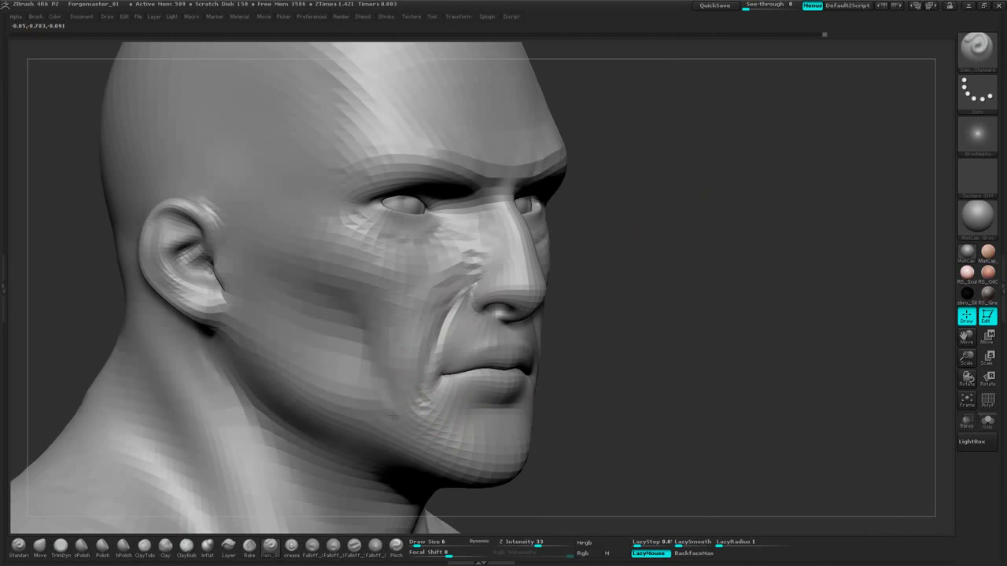
{"action": "mouse_move", "coordinate": [667, 337]}
{"action": "left_mouse_down"}
{"action": "mouse_move", "coordinate": [546, 415]}
{"action": "mouse_move", "coordinate": [514, 406]}
{"action": "mouse_move", "coordinate": [527, 395]}
{"action": "mouse_move", "coordinate": [515, 395]}
{"action": "mouse_move", "coordinate": [717, 308]}
{"action": "mouse_move", "coordinate": [705, 342]}
{"action": "mouse_move", "coordinate": [505, 396]}
{"action": "left_mouse_up"}
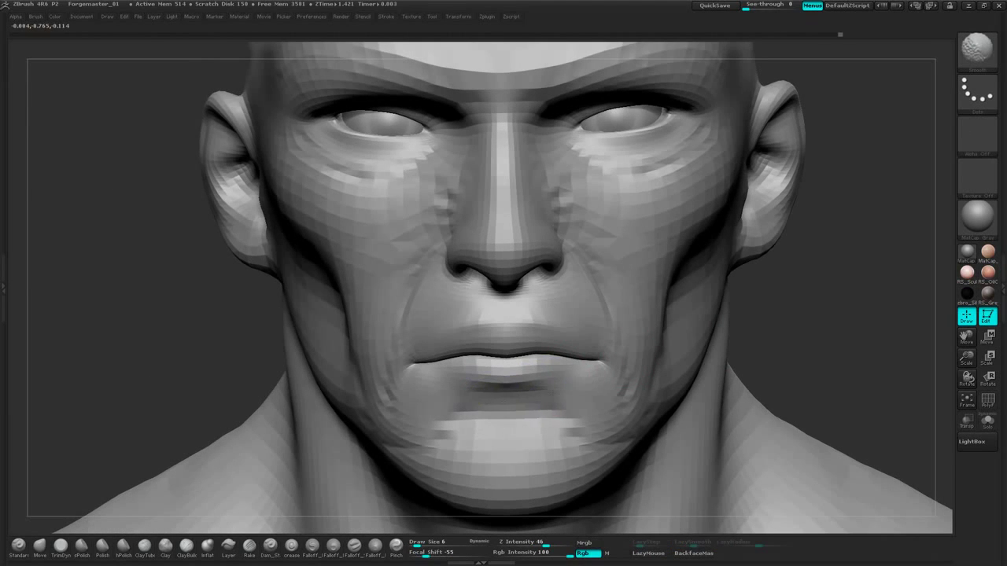
Add creases around the mouth corners and below the lower lip
{"action": "mouse_move", "coordinate": [834, 283]}
{"action": "left_mouse_down"}
{"action": "mouse_move", "coordinate": [701, 314]}
{"action": "mouse_move", "coordinate": [726, 292]}
{"action": "mouse_move", "coordinate": [853, 262]}
{"action": "mouse_move", "coordinate": [696, 305]}
{"action": "left_mouse_up"}
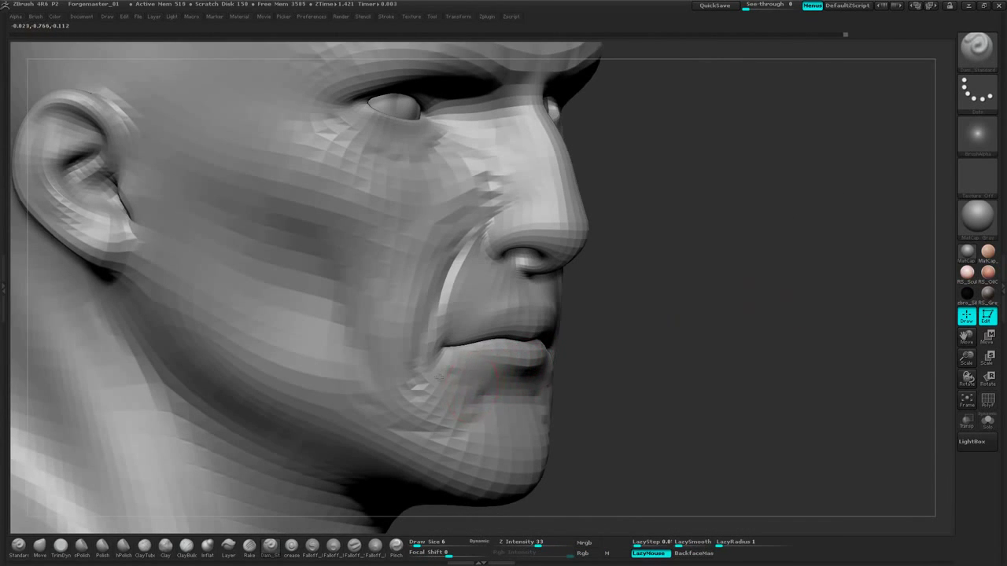
{"action": "left_click_drag", "start_coordinate": [642, 349], "coordinate": [727, 338]}
{"action": "left_click_drag", "start_coordinate": [581, 368], "coordinate": [616, 368]}
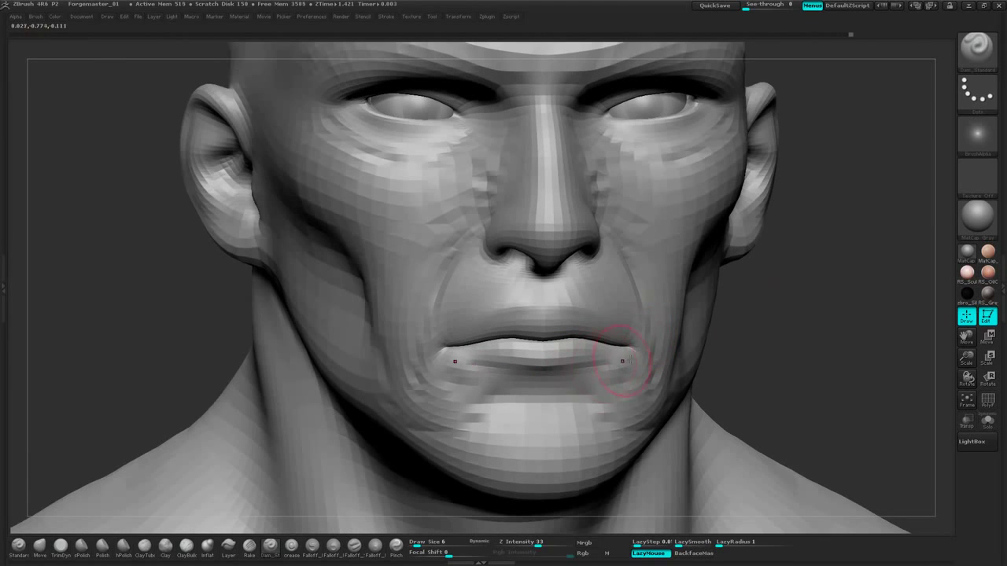
{"action": "left_click_drag", "start_coordinate": [763, 296], "coordinate": [664, 314]}
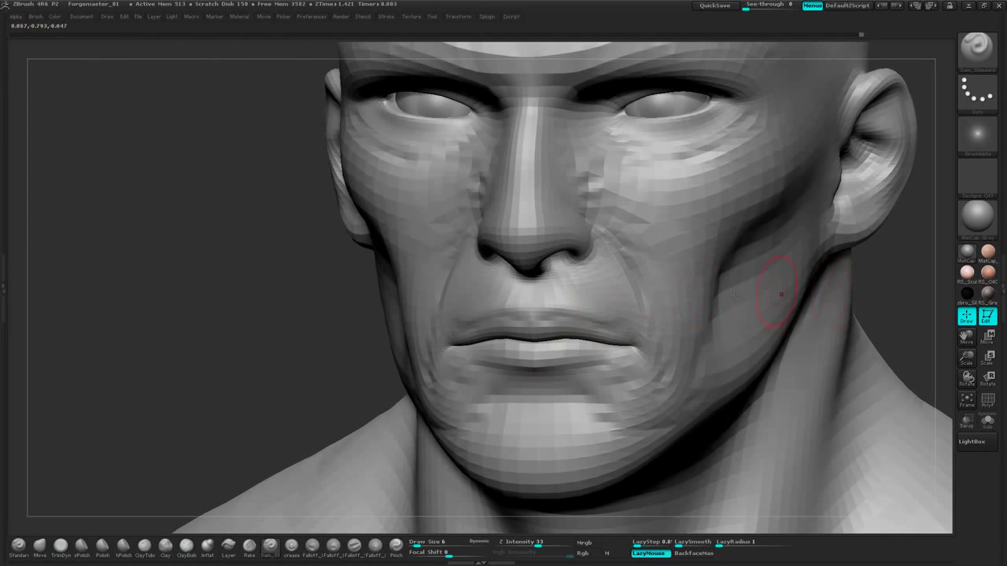
Smooth the area above the upper lip and define the upper lip's border with the Dam_Standard brush at draw size 1
{"action": "mouse_move", "coordinate": [549, 309]}
{"action": "left_mouse_down", "text": "shift"}
{"action": "mouse_move", "coordinate": [547, 318]}
{"action": "mouse_move", "coordinate": [605, 320]}
{"action": "left_mouse_up", "text": "shift"}
{"action": "mouse_move", "coordinate": [299, 377]}
{"action": "left_mouse_down"}
{"action": "mouse_move", "coordinate": [590, 312]}
{"action": "mouse_move", "coordinate": [787, 294]}
{"action": "mouse_move", "coordinate": [767, 306]}
{"action": "mouse_move", "coordinate": [585, 316]}
{"action": "left_mouse_up"}
{"action": "key", "text": "space"}
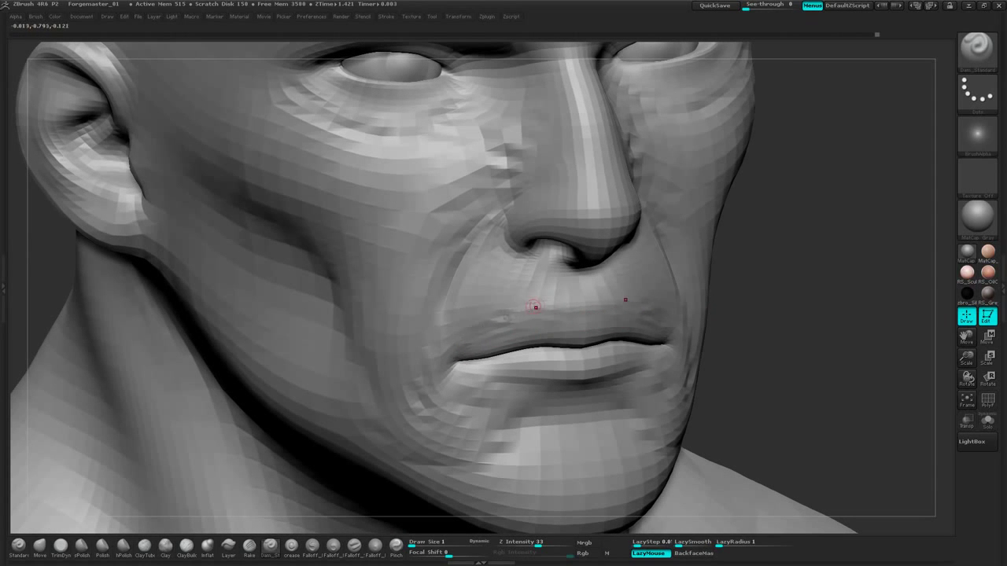
{"action": "left_click_drag", "start_coordinate": [536, 307], "coordinate": [589, 299], "text": "shift"}
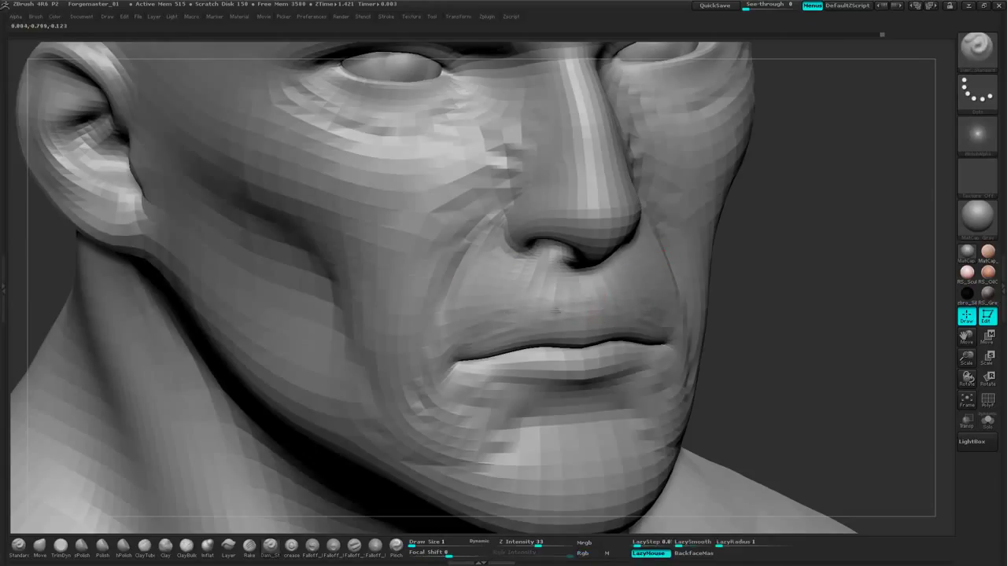
{"action": "left_click_drag", "start_coordinate": [458, 351], "coordinate": [577, 314]}
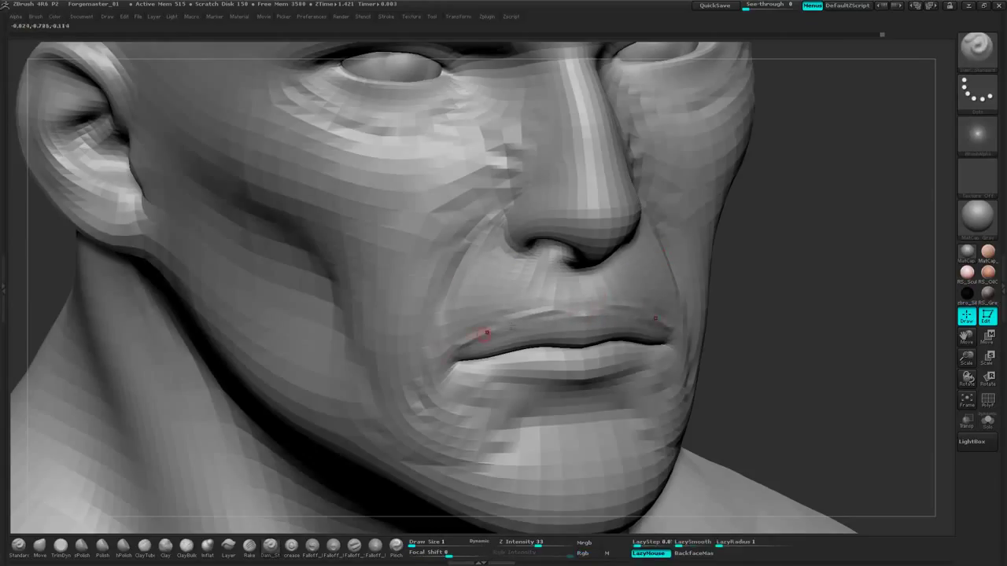
{"action": "left_click_drag", "start_coordinate": [472, 340], "coordinate": [555, 312], "text": "shift"}
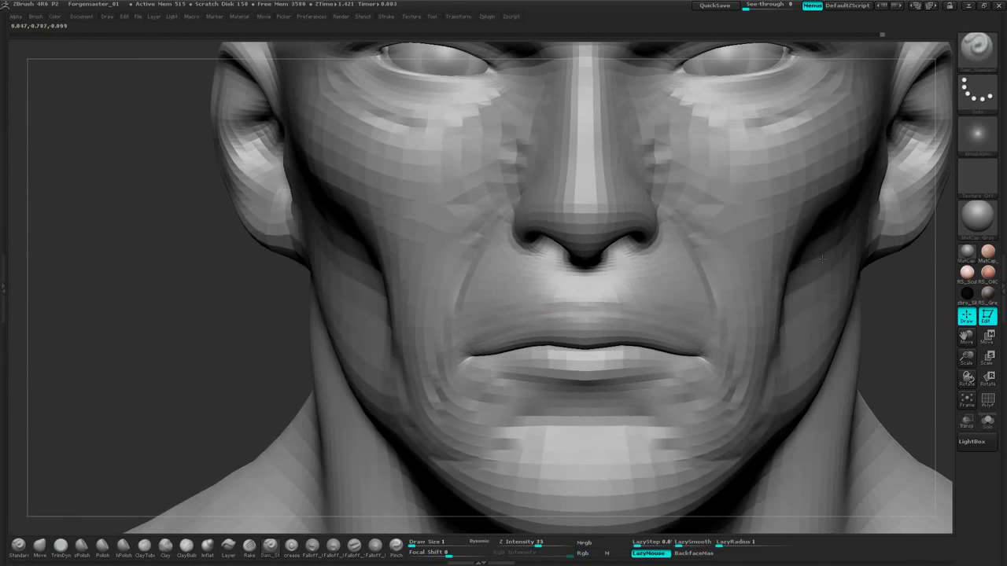
Set the draw size to 3 and smooth the skin between the nose and the upper lip
{"action": "mouse_move", "coordinate": [899, 332]}
{"action": "left_mouse_down", "text": "alt"}
{"action": "mouse_move", "coordinate": [839, 285]}
{"action": "mouse_move", "coordinate": [823, 337]}
{"action": "mouse_move", "coordinate": [825, 317]}
{"action": "mouse_move", "coordinate": [826, 334]}
{"action": "mouse_move", "coordinate": [827, 320]}
{"action": "mouse_move", "coordinate": [769, 320]}
{"action": "left_mouse_up", "text": "alt"}
{"action": "key", "text": "space"}
{"action": "key", "text": "shift"}
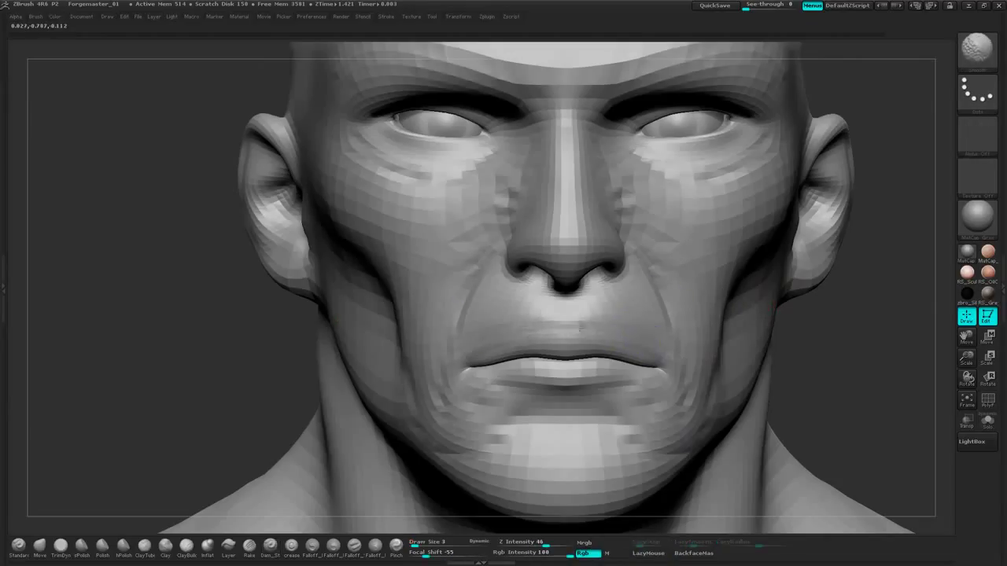
{"action": "mouse_move", "coordinate": [580, 329]}
{"action": "left_mouse_down", "text": "shift"}
{"action": "mouse_move", "coordinate": [547, 322]}
{"action": "mouse_move", "coordinate": [582, 315]}
{"action": "mouse_move", "coordinate": [568, 308]}
{"action": "mouse_move", "coordinate": [589, 319]}
{"action": "left_mouse_up", "text": "shift"}
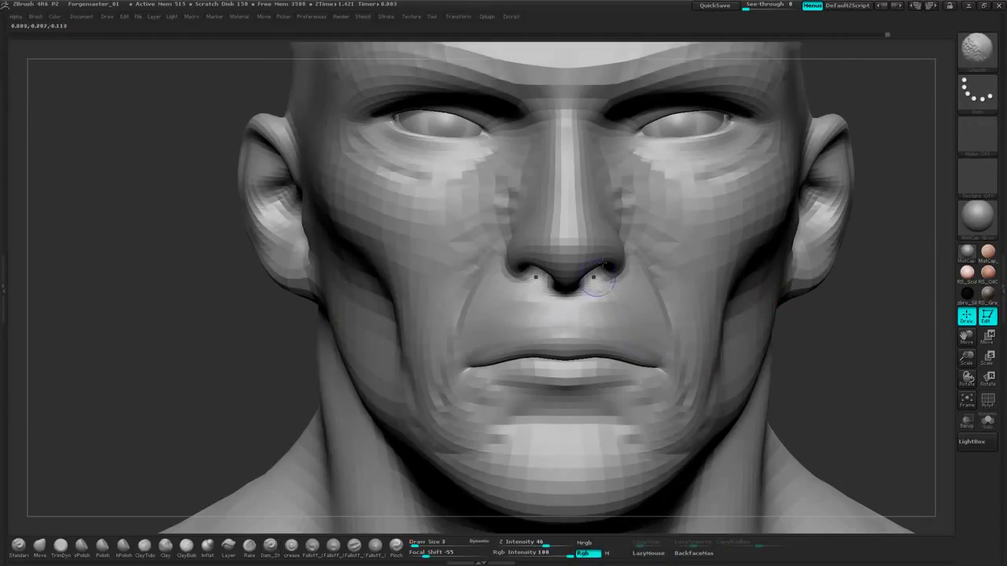
Sculpt the philtrum between the nose and upper lip with the ClayBuildup brush at draw size 3
{"action": "left_click", "coordinate": [186, 546]}
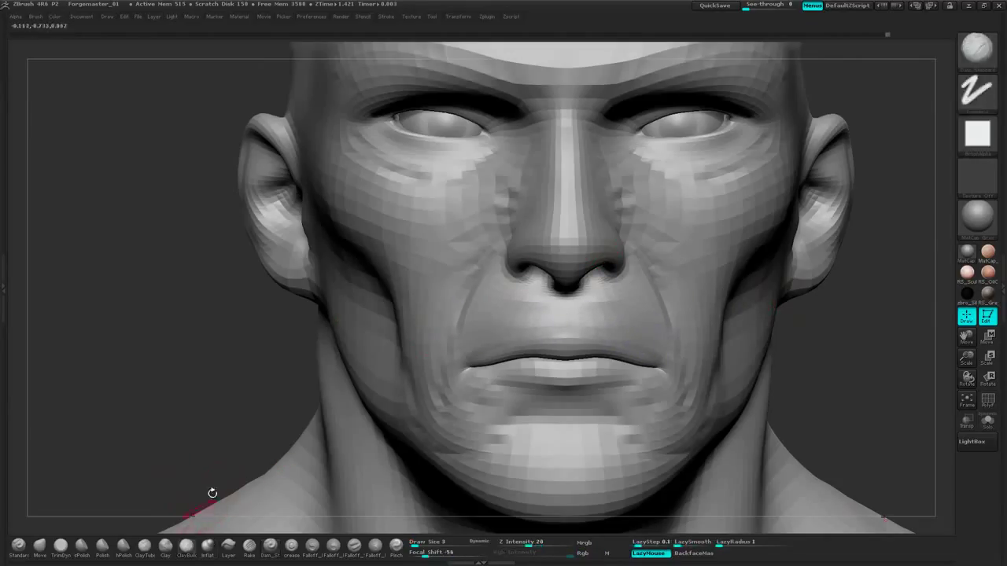
{"action": "left_click_drag", "start_coordinate": [565, 321], "coordinate": [568, 313]}
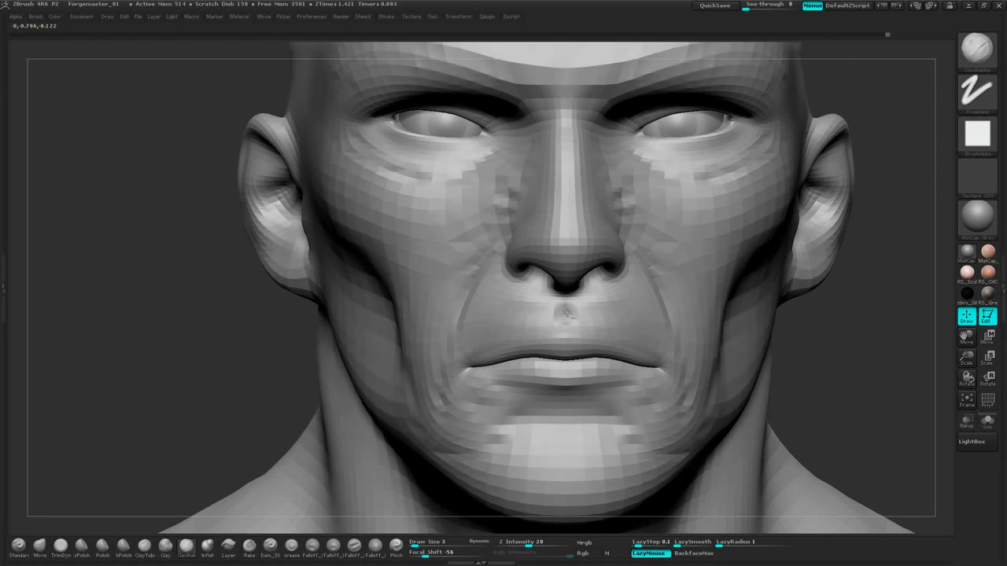
{"action": "left_click_drag", "start_coordinate": [838, 312], "coordinate": [882, 339]}
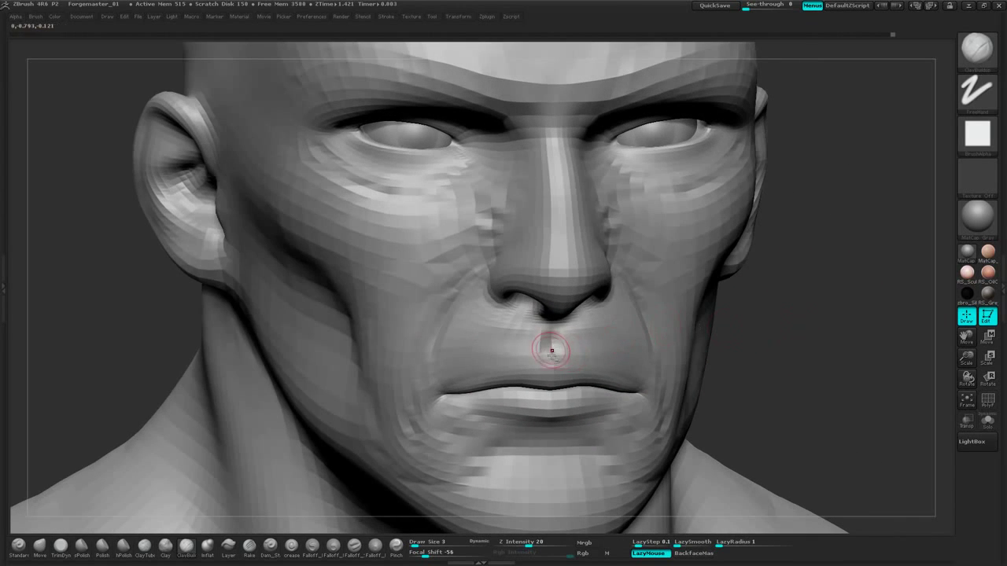
{"action": "left_click_drag", "start_coordinate": [551, 351], "coordinate": [553, 358]}
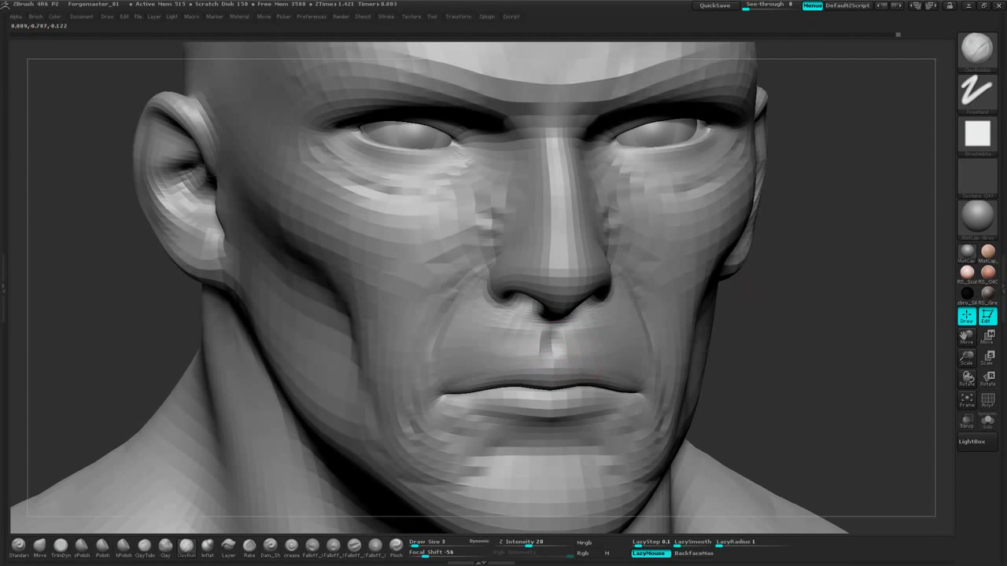
{"action": "left_click_drag", "start_coordinate": [789, 329], "coordinate": [741, 331]}
{"action": "left_click_drag", "start_coordinate": [811, 309], "coordinate": [853, 312]}
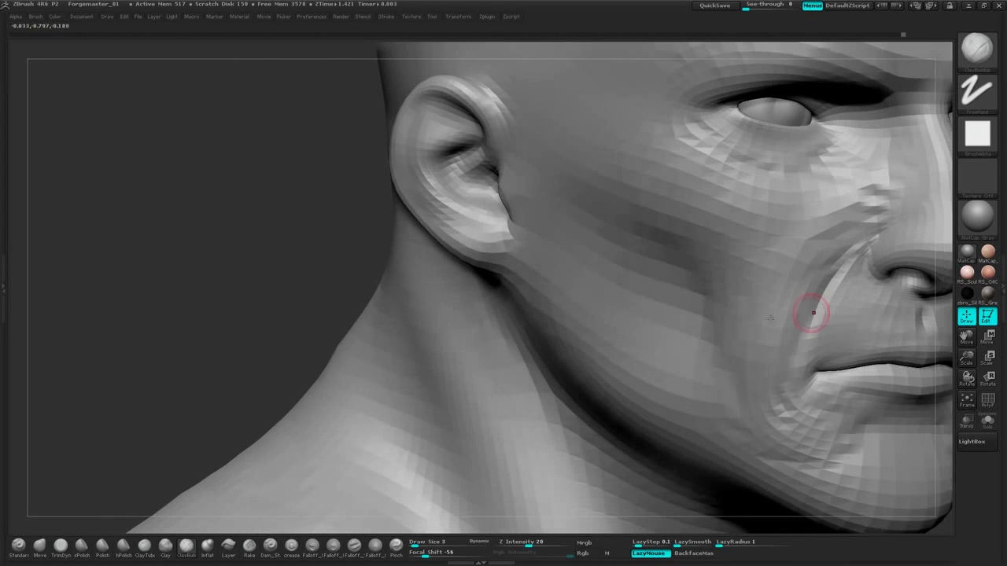
{"action": "left_click_drag", "start_coordinate": [940, 315], "coordinate": [539, 326]}
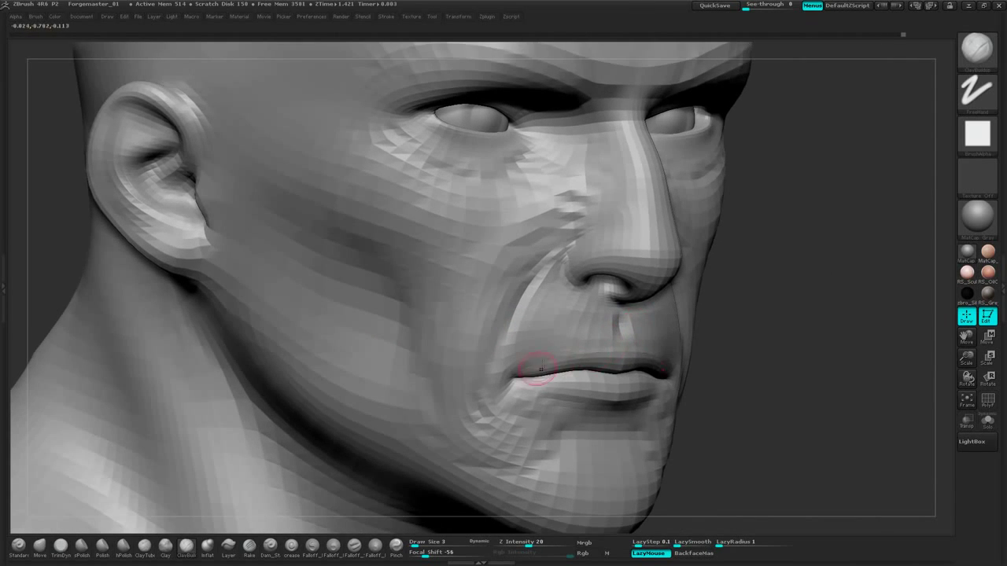
Shape the side planes of the upper nose bridge with ClayBuildup strokes
{"action": "left_click_drag", "start_coordinate": [744, 338], "coordinate": [747, 303], "text": "alt"}
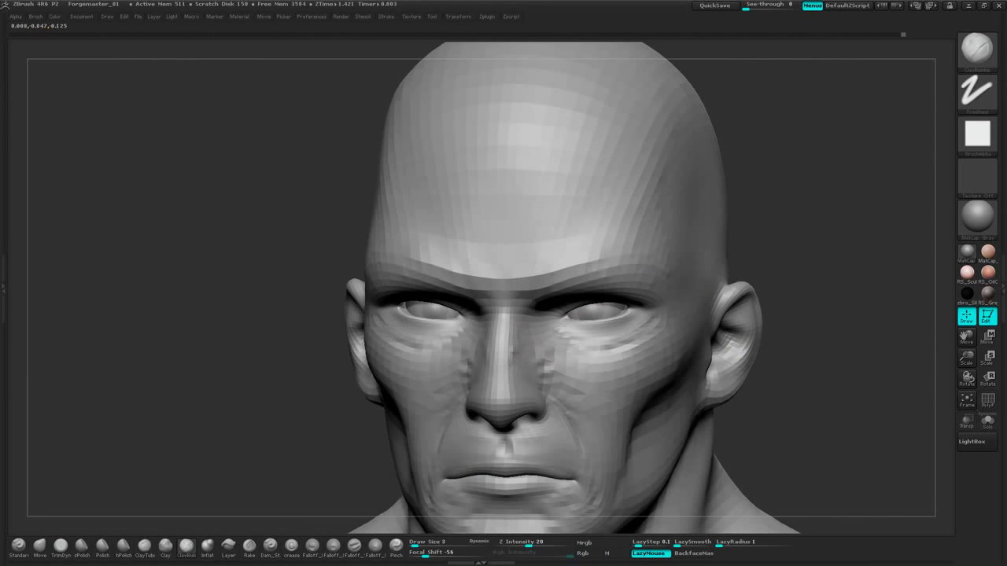
{"action": "left_click_drag", "start_coordinate": [520, 338], "coordinate": [520, 343]}
{"action": "left_click_drag", "start_coordinate": [814, 262], "coordinate": [740, 266]}
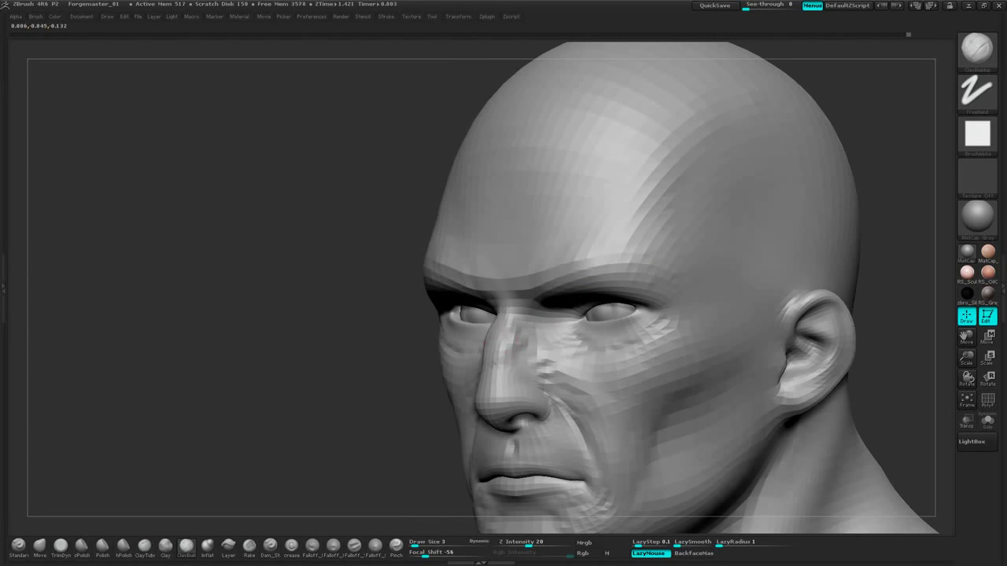
{"action": "left_click_drag", "start_coordinate": [347, 315], "coordinate": [457, 318]}
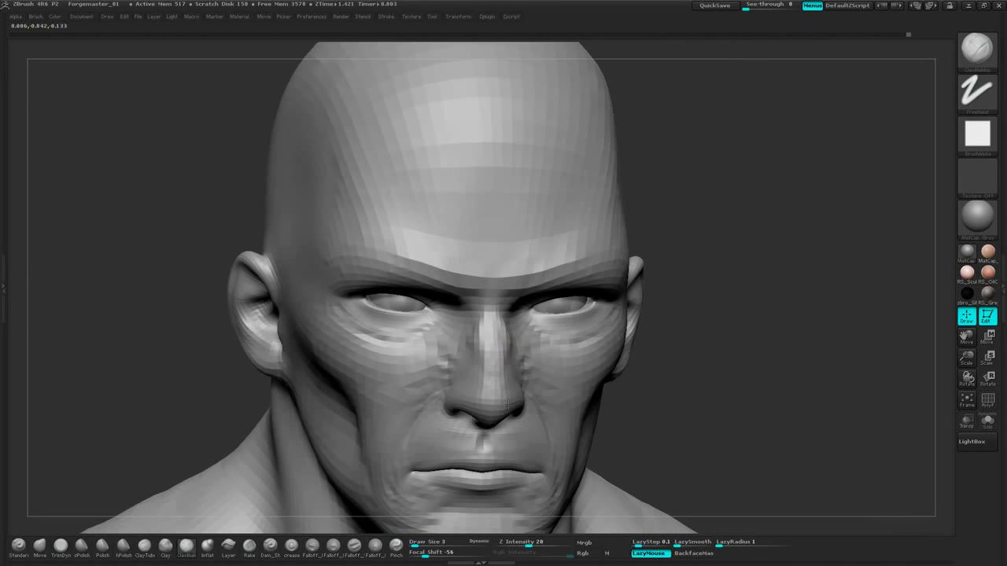
{"action": "left_click_drag", "start_coordinate": [679, 312], "coordinate": [615, 279]}
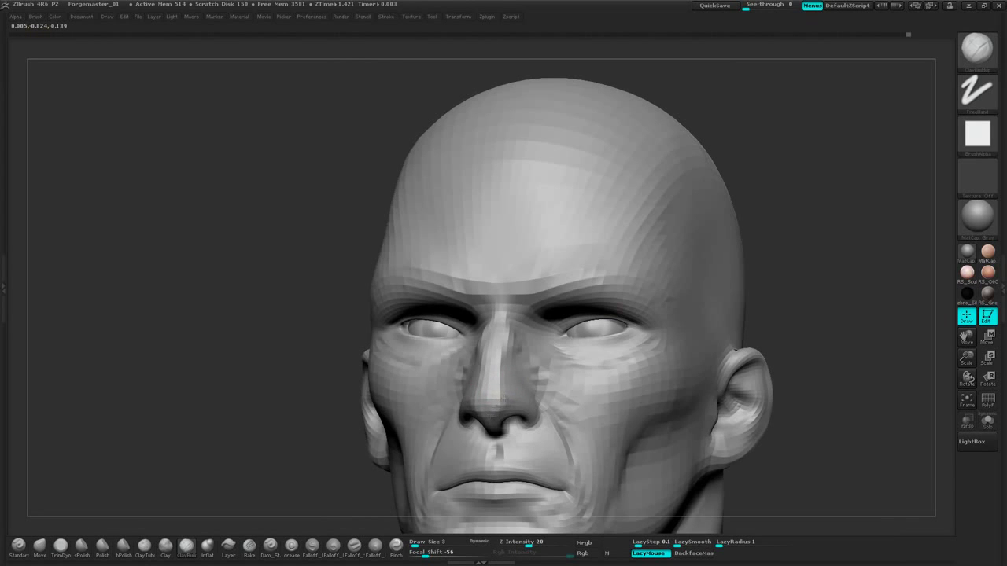
Build up the form of the nose tip and the nostril wings with ClayBuildup strokes
{"action": "left_click_drag", "start_coordinate": [502, 382], "coordinate": [508, 392]}
{"action": "left_click_drag", "start_coordinate": [810, 276], "coordinate": [738, 273]}
{"action": "left_click_drag", "start_coordinate": [506, 393], "coordinate": [501, 402]}
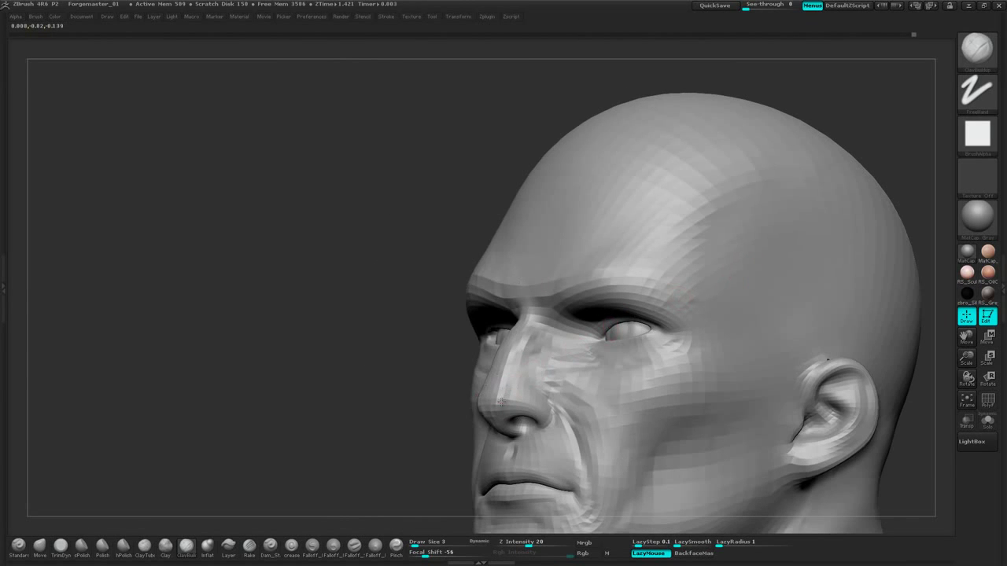
{"action": "left_click_drag", "start_coordinate": [433, 406], "coordinate": [401, 406]}
{"action": "left_click_drag", "start_coordinate": [532, 398], "coordinate": [543, 403]}
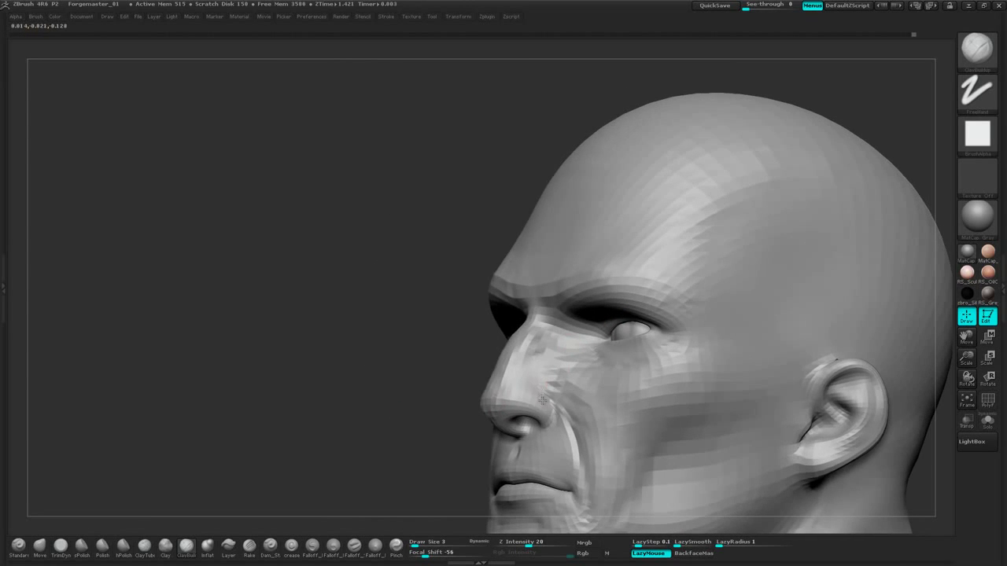
With the Move brush at draw size 14, pull the nose tip forward in profile
{"action": "mouse_move", "coordinate": [413, 419]}
{"action": "left_mouse_down"}
{"action": "mouse_move", "coordinate": [423, 378]}
{"action": "mouse_move", "coordinate": [383, 323]}
{"action": "left_mouse_up"}
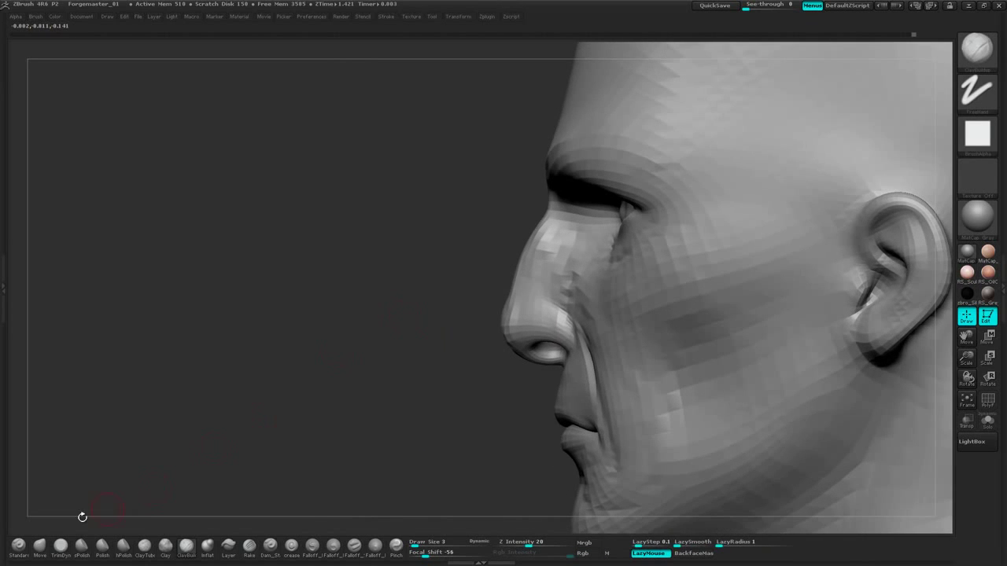
{"action": "left_click", "coordinate": [40, 546]}
{"action": "left_click_drag", "start_coordinate": [439, 381], "coordinate": [450, 368]}
{"action": "key", "text": "space"}
{"action": "left_click", "coordinate": [452, 369]}
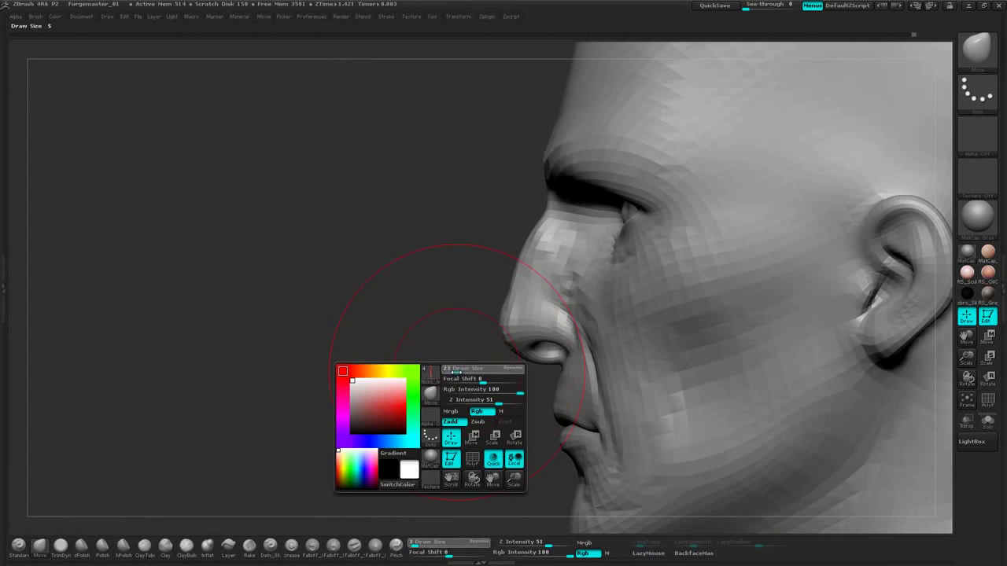
{"action": "key", "text": "space"}
{"action": "left_click_drag", "start_coordinate": [456, 403], "coordinate": [467, 384]}
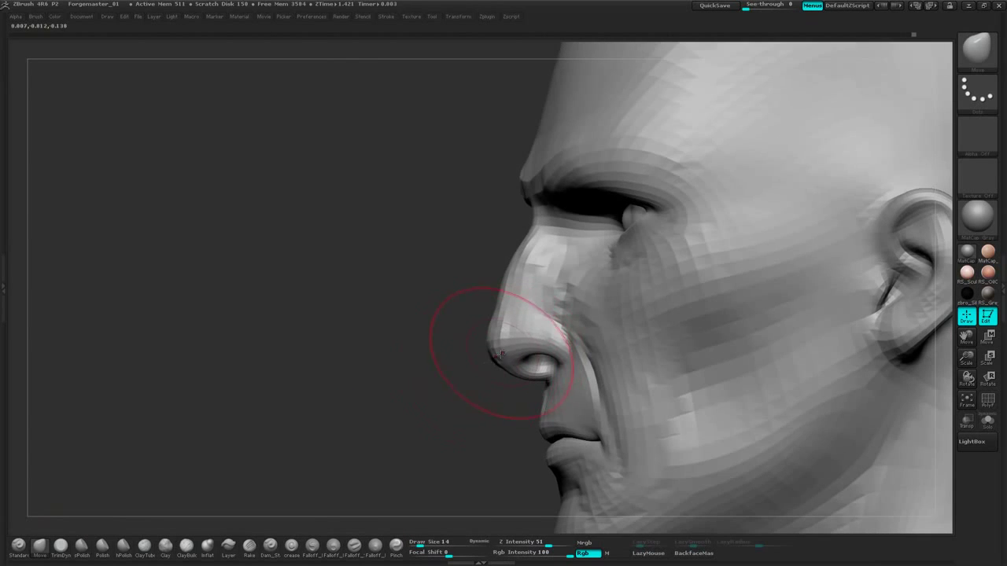
{"action": "left_click_drag", "start_coordinate": [502, 354], "coordinate": [484, 358]}
Push the middle of the nose bridge slightly inward to refine the nose profile
{"action": "left_click_drag", "start_coordinate": [457, 397], "coordinate": [391, 405]}
{"action": "left_click_drag", "start_coordinate": [500, 299], "coordinate": [507, 298]}
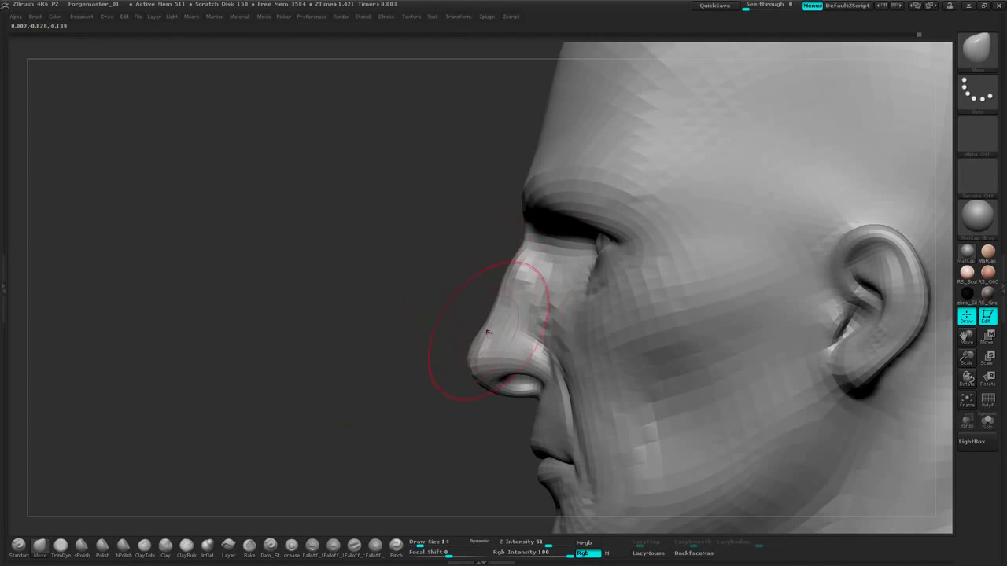
{"action": "mouse_move", "coordinate": [471, 361]}
{"action": "left_mouse_down"}
{"action": "mouse_move", "coordinate": [566, 382]}
{"action": "mouse_move", "coordinate": [653, 370]}
{"action": "left_mouse_up"}
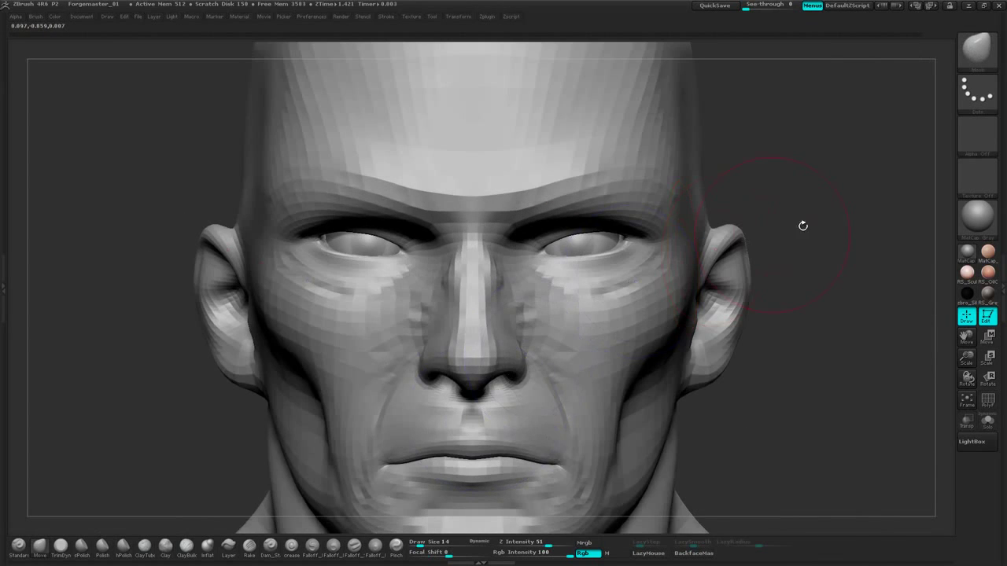
Reduce the brush size and smooth the sides of the upper nose bridge
{"action": "mouse_move", "coordinate": [804, 226]}
{"action": "left_mouse_down", "text": "alt"}
{"action": "mouse_move", "coordinate": [841, 174]}
{"action": "mouse_move", "coordinate": [833, 224]}
{"action": "mouse_move", "coordinate": [825, 196]}
{"action": "mouse_move", "coordinate": [820, 206]}
{"action": "mouse_move", "coordinate": [760, 198]}
{"action": "left_mouse_up", "text": "alt"}
{"action": "key", "text": "space"}
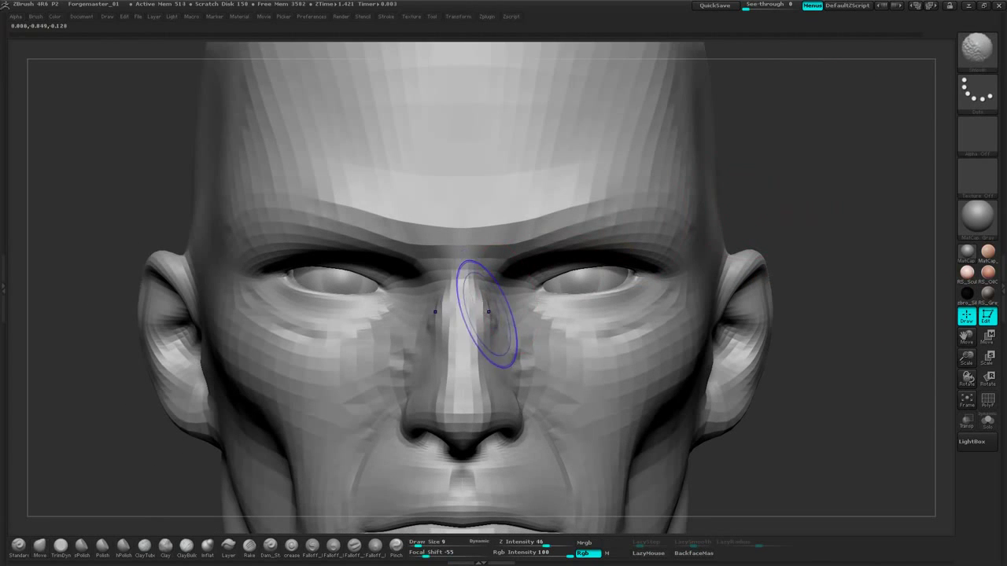
{"action": "left_click_drag", "start_coordinate": [487, 310], "coordinate": [480, 284], "text": "shift"}
{"action": "left_click_drag", "start_coordinate": [805, 202], "coordinate": [772, 199]}
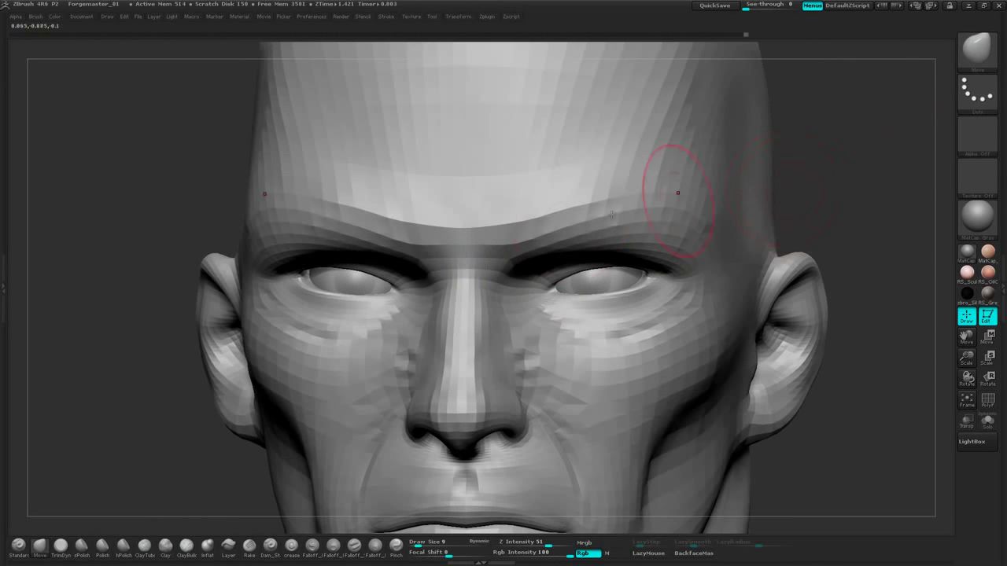
Refine the upper nose bridge with ClayBuildup at draw size 4, then smooth the strokes on its side
{"action": "left_click", "coordinate": [186, 546]}
{"action": "right_click_drag", "start_coordinate": [554, 285], "coordinate": [553, 284]}
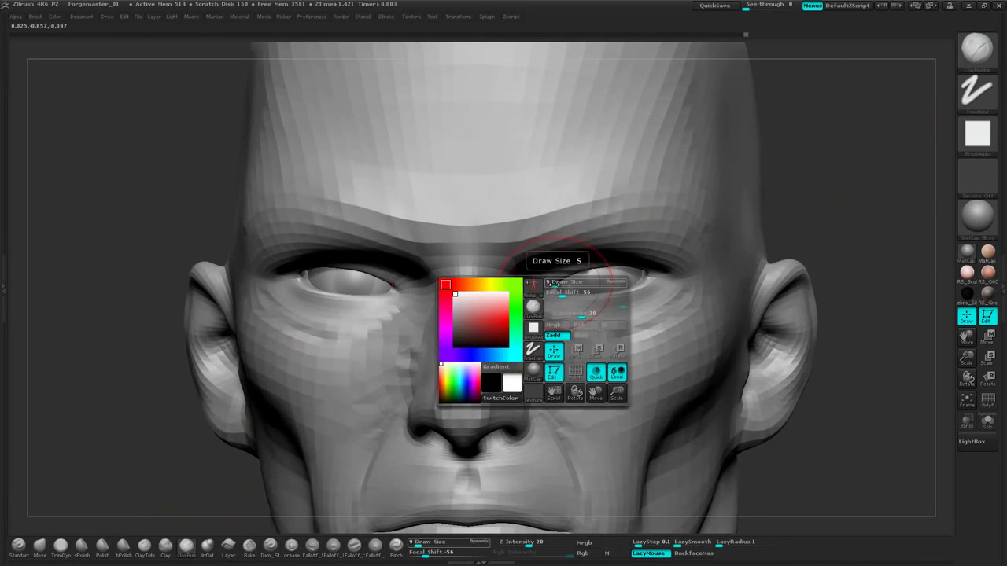
{"action": "left_click_drag", "start_coordinate": [553, 284], "coordinate": [550, 284]}
{"action": "left_click_drag", "start_coordinate": [483, 279], "coordinate": [488, 287]}
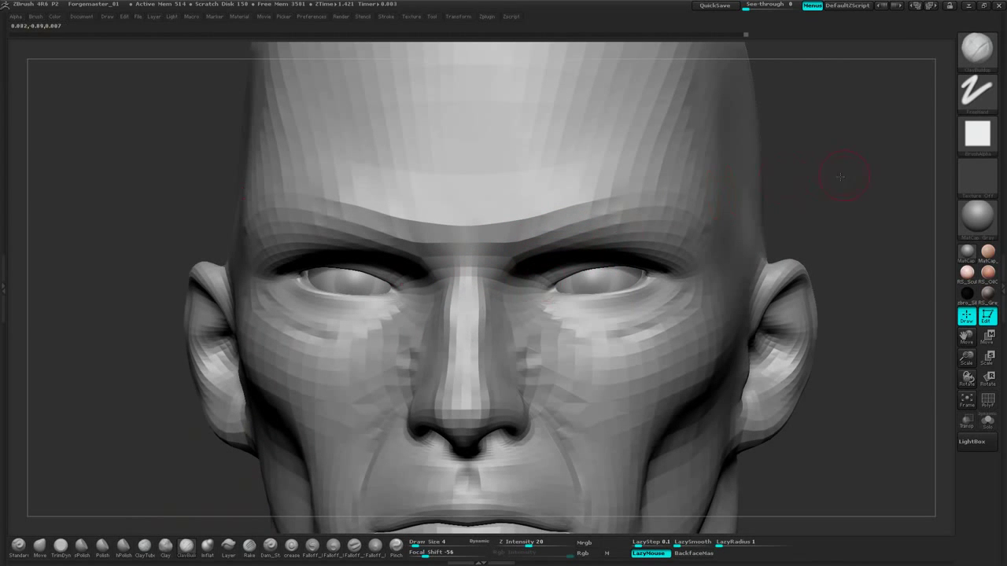
{"action": "left_click_drag", "start_coordinate": [840, 177], "coordinate": [757, 182]}
{"action": "left_click_drag", "start_coordinate": [236, 347], "coordinate": [329, 344]}
{"action": "left_click_drag", "start_coordinate": [745, 271], "coordinate": [684, 275]}
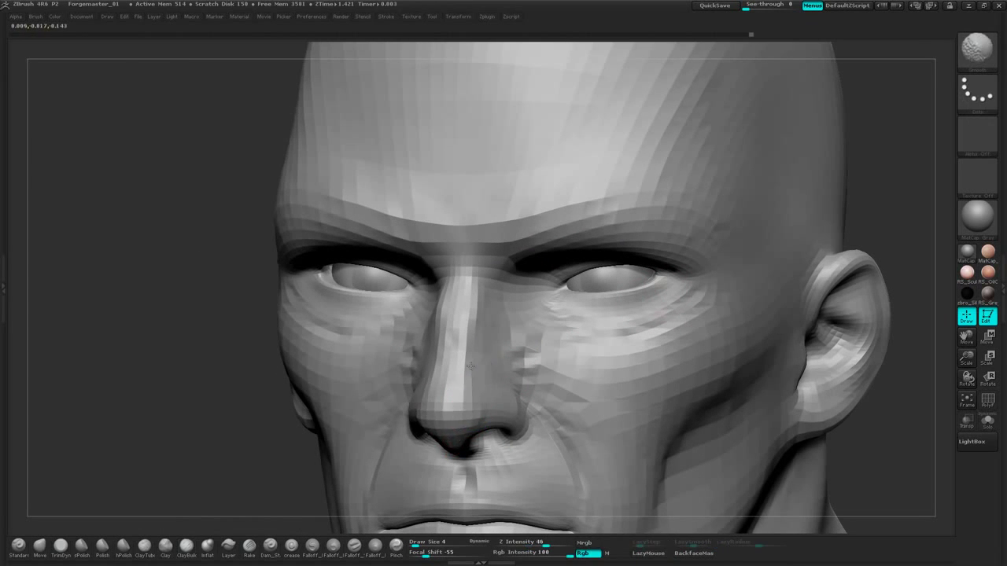
{"action": "left_click_drag", "start_coordinate": [878, 177], "coordinate": [775, 211], "text": "shift"}
With ClayBuildup at draw size 23, build up the side of the jaw from below the ear towards the chin
{"action": "left_click_drag", "start_coordinate": [775, 211], "coordinate": [820, 164], "text": "alt"}
{"action": "key", "text": "p"}
{"action": "key", "text": "p"}
{"action": "mouse_move", "coordinate": [807, 207]}
{"action": "left_mouse_down", "text": "alt"}
{"action": "mouse_move", "coordinate": [789, 259]}
{"action": "mouse_move", "coordinate": [791, 228]}
{"action": "left_mouse_up", "text": "alt"}
{"action": "key", "text": "space"}
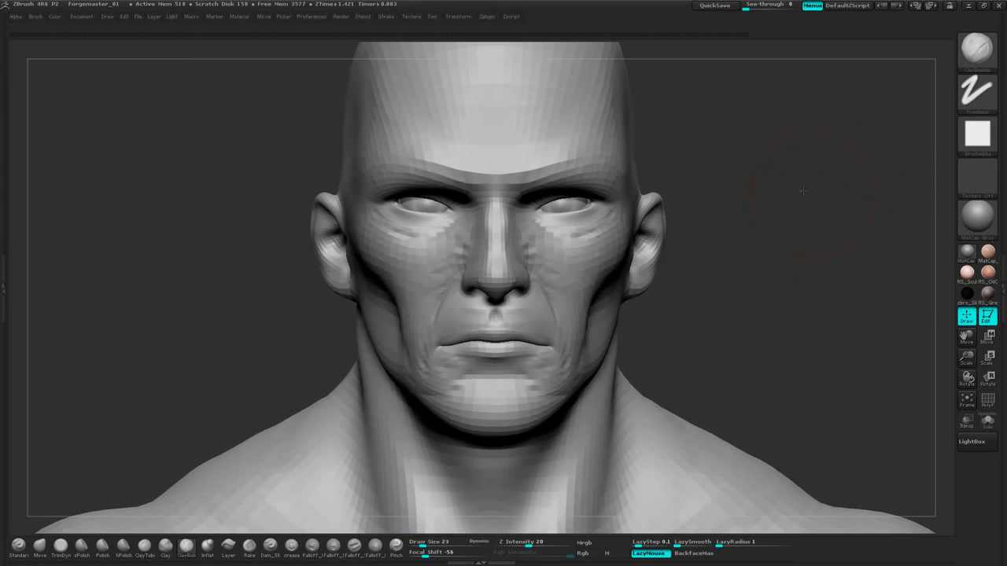
{"action": "left_click_drag", "start_coordinate": [924, 200], "coordinate": [793, 214]}
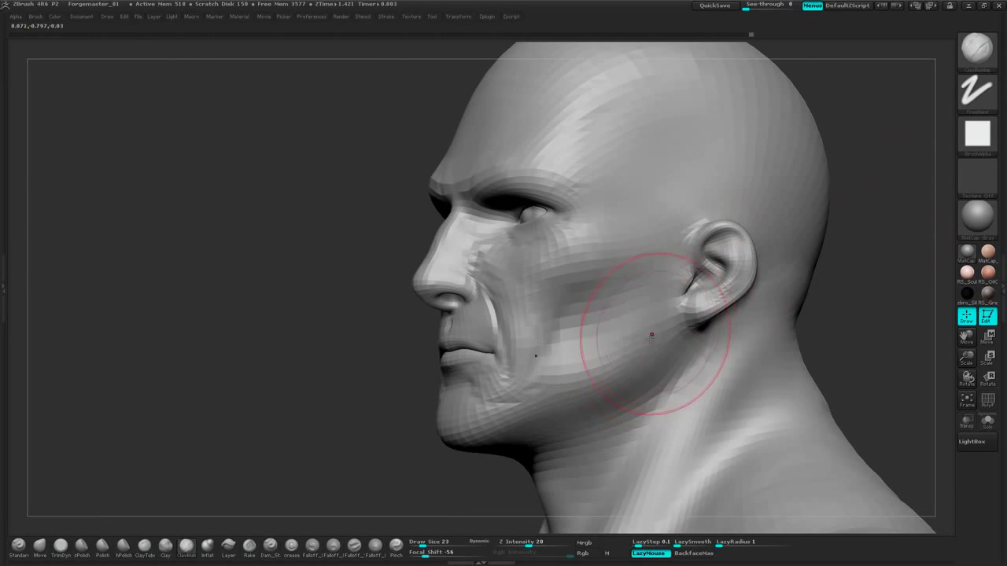
{"action": "mouse_move", "coordinate": [653, 335]}
{"action": "left_mouse_down"}
{"action": "mouse_move", "coordinate": [640, 319]}
{"action": "mouse_move", "coordinate": [641, 394]}
{"action": "left_mouse_up"}
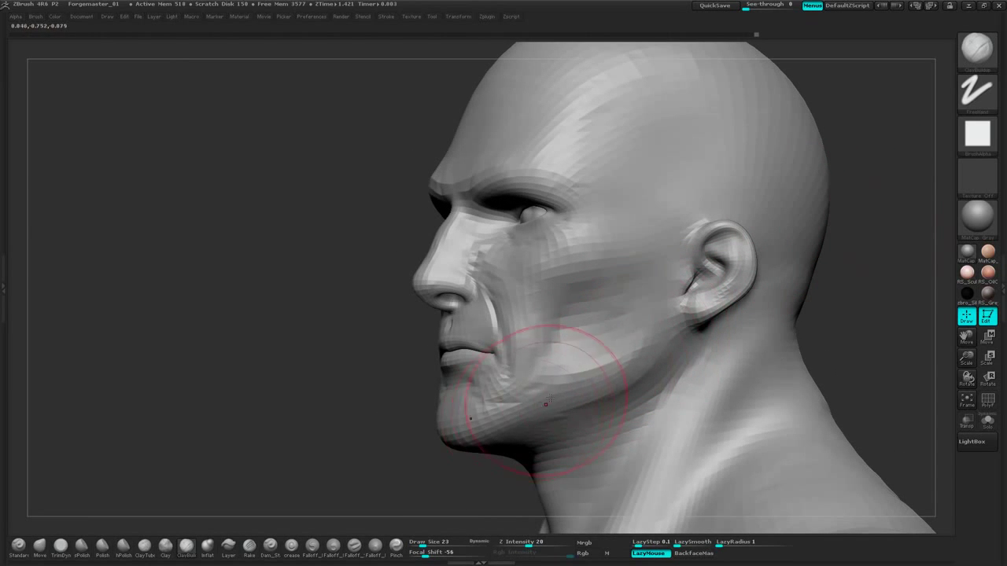
{"action": "left_click_drag", "start_coordinate": [370, 464], "coordinate": [464, 453]}
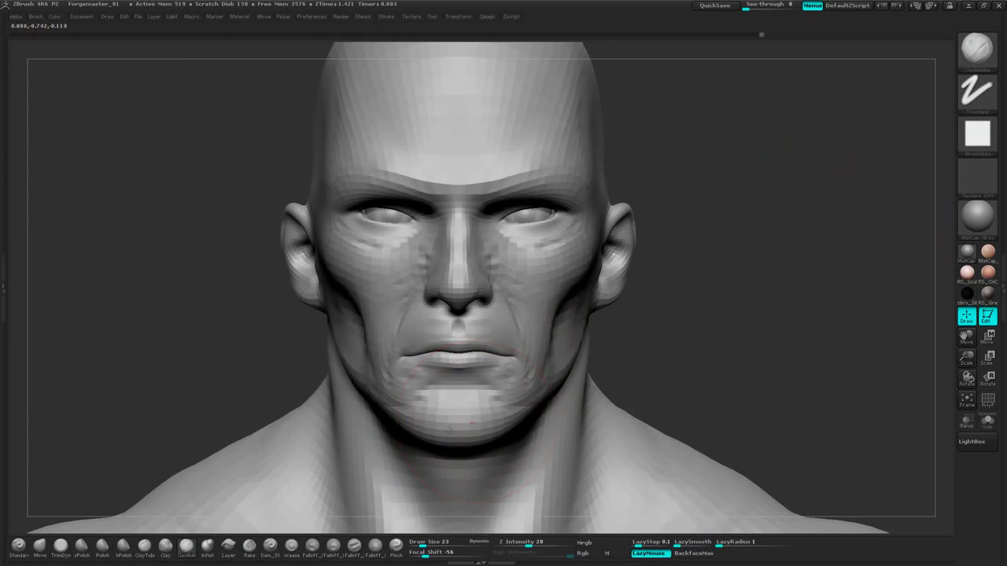
Reduce the ClayBuildup draw size to 12 and build up the chin and the lower jawline
{"action": "key", "text": "space"}
{"action": "left_click_drag", "start_coordinate": [717, 307], "coordinate": [712, 306]}
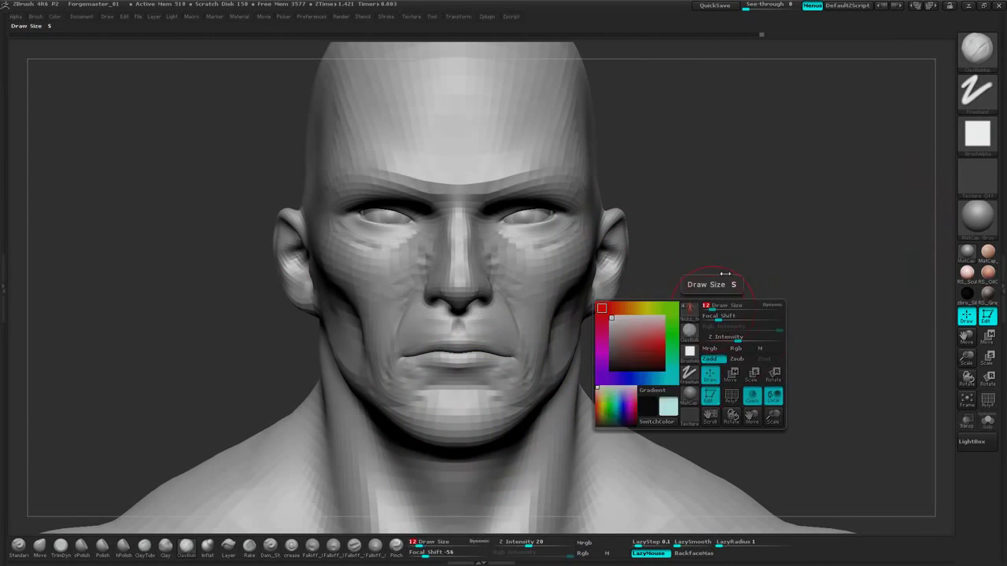
{"action": "mouse_move", "coordinate": [741, 276]}
{"action": "left_mouse_down", "text": "alt"}
{"action": "mouse_move", "coordinate": [781, 221]}
{"action": "mouse_move", "coordinate": [775, 271]}
{"action": "left_mouse_up", "text": "alt"}
{"action": "left_click_drag", "start_coordinate": [775, 271], "coordinate": [773, 228]}
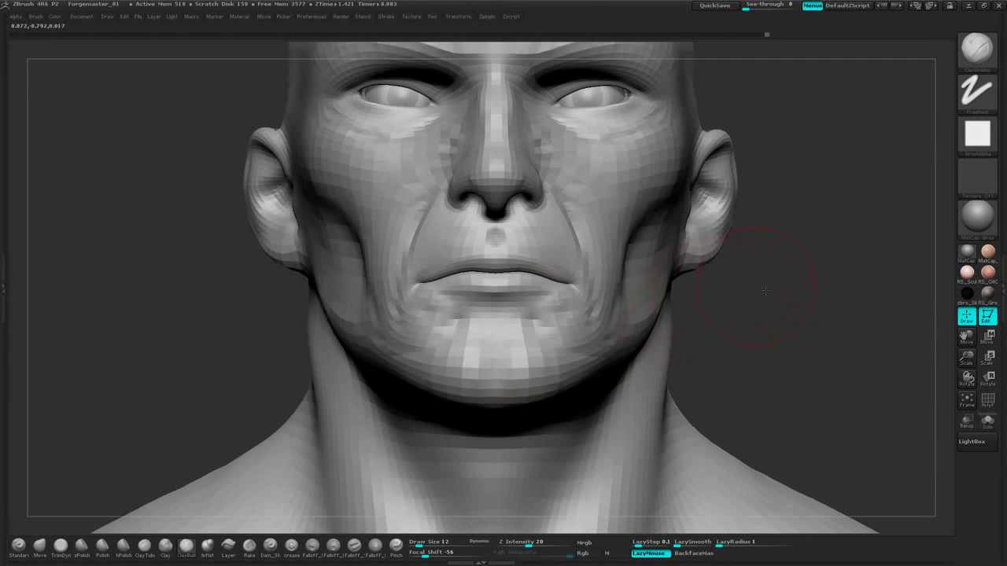
{"action": "left_click_drag", "start_coordinate": [765, 290], "coordinate": [626, 299]}
{"action": "left_click_drag", "start_coordinate": [397, 405], "coordinate": [543, 400]}
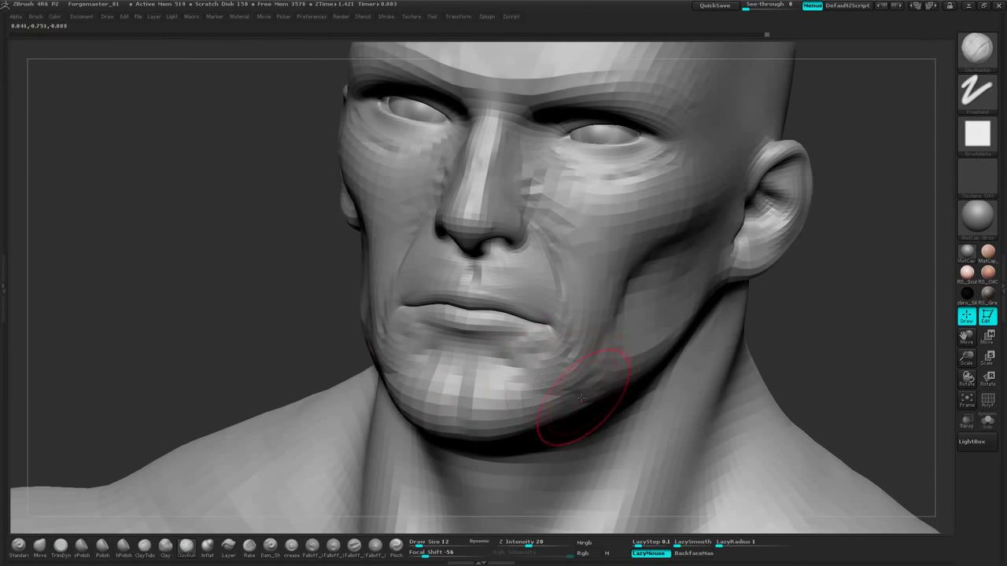
{"action": "left_click_drag", "start_coordinate": [819, 309], "coordinate": [636, 383]}
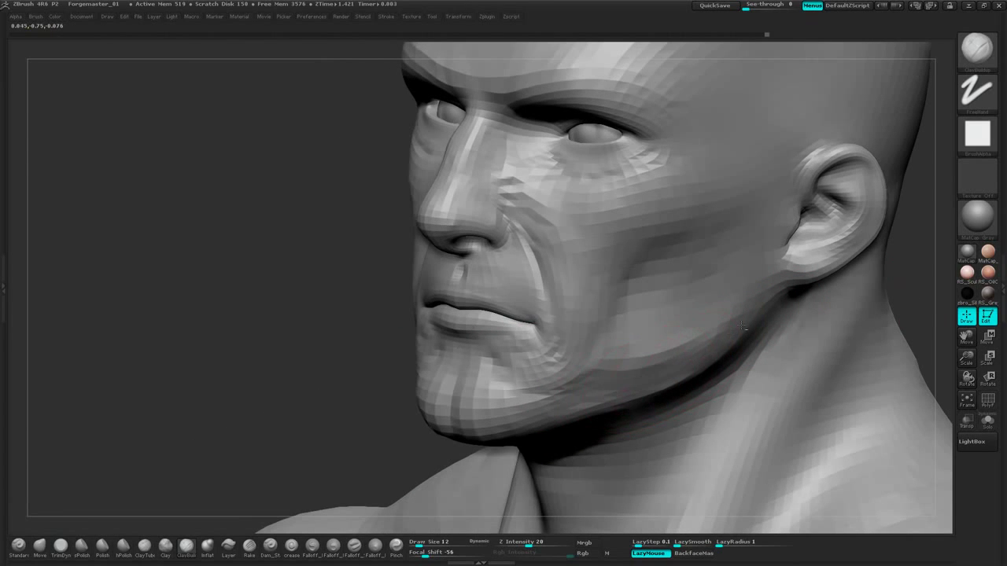
{"action": "mouse_move", "coordinate": [681, 344]}
{"action": "left_mouse_down"}
{"action": "mouse_move", "coordinate": [606, 350]}
{"action": "mouse_move", "coordinate": [745, 285]}
{"action": "mouse_move", "coordinate": [705, 336]}
{"action": "mouse_move", "coordinate": [849, 272]}
{"action": "mouse_move", "coordinate": [841, 259]}
{"action": "mouse_move", "coordinate": [782, 258]}
{"action": "mouse_move", "coordinate": [776, 226]}
{"action": "mouse_move", "coordinate": [787, 293]}
{"action": "left_mouse_up"}
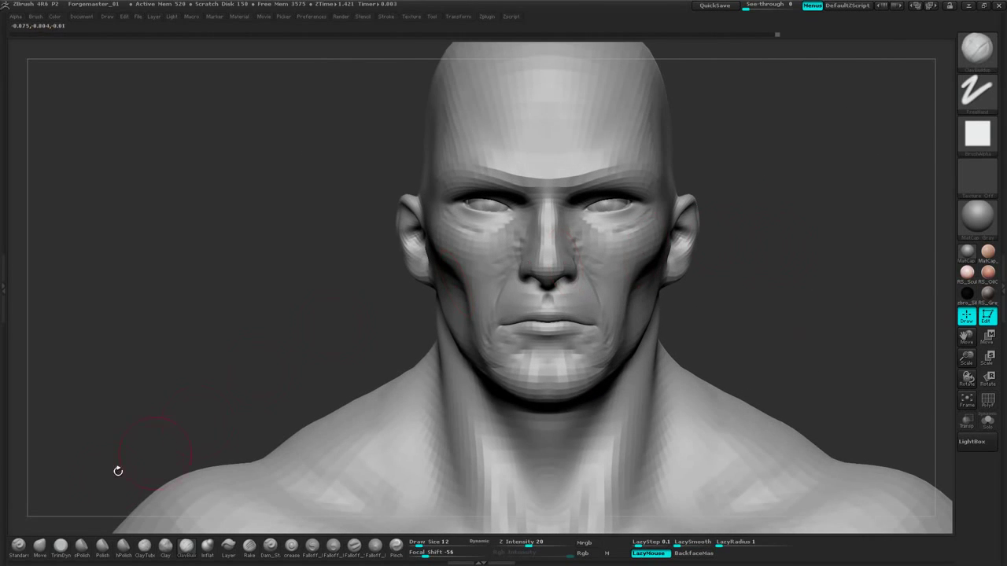
With the Move brush at draw size 25, reshape the jawline and the underside of the chin in profile
{"action": "left_click", "coordinate": [40, 548]}
{"action": "mouse_move", "coordinate": [788, 236]}
{"action": "left_mouse_down", "text": "alt"}
{"action": "mouse_move", "coordinate": [804, 260]}
{"action": "mouse_move", "coordinate": [813, 241]}
{"action": "mouse_move", "coordinate": [747, 256]}
{"action": "left_mouse_up", "text": "alt"}
{"action": "key", "text": "space"}
{"action": "left_click_drag", "start_coordinate": [650, 525], "coordinate": [622, 530]}
{"action": "left_click_drag", "start_coordinate": [494, 443], "coordinate": [515, 431], "text": "shift"}
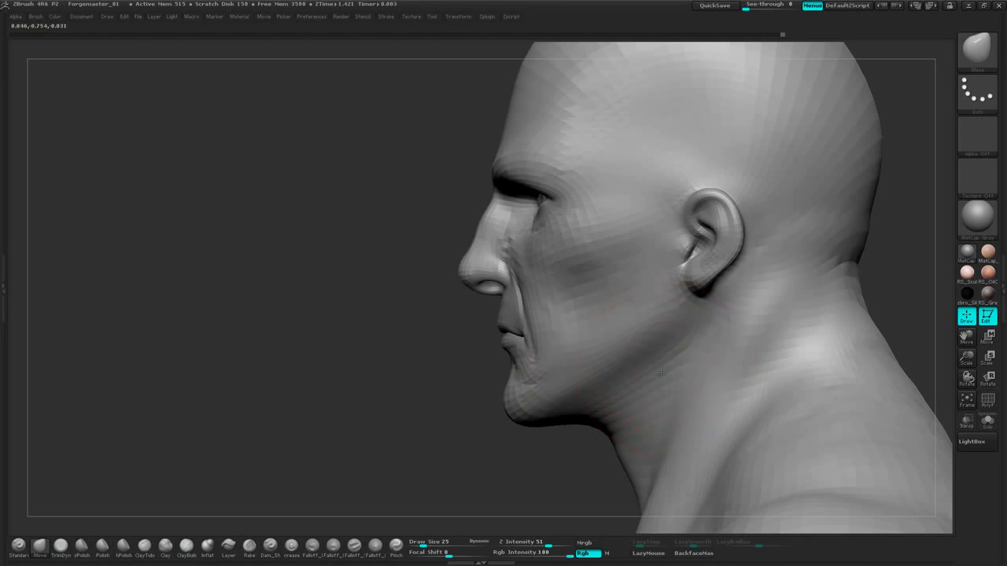
{"action": "left_click_drag", "start_coordinate": [586, 455], "coordinate": [462, 412], "text": "alt"}
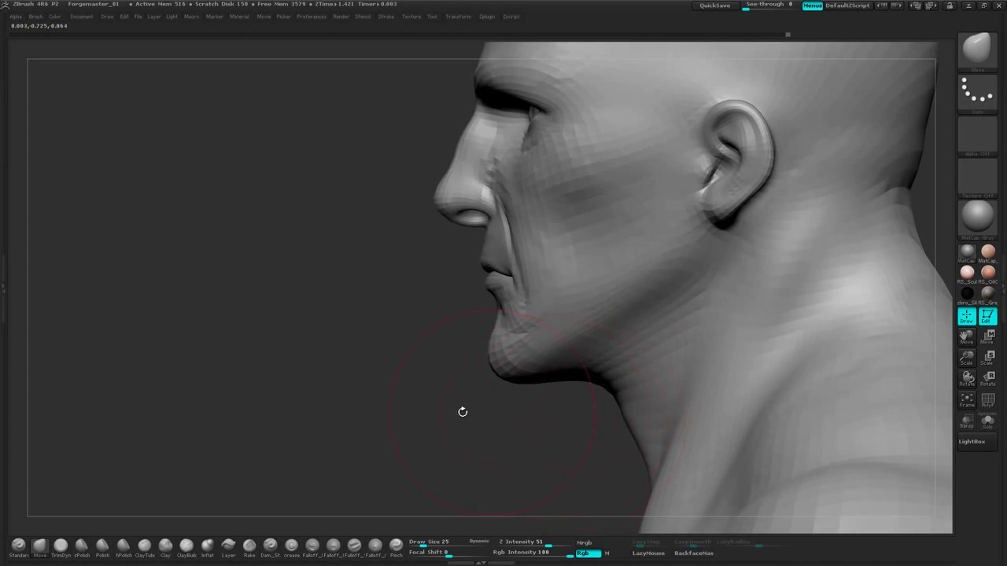
{"action": "left_click_drag", "start_coordinate": [199, 490], "coordinate": [402, 370]}
Reduce the Move brush to draw size 15 and adjust the jaw's lower edge beside the chin from below
{"action": "mouse_move", "coordinate": [873, 207]}
{"action": "left_mouse_down"}
{"action": "mouse_move", "coordinate": [888, 180]}
{"action": "mouse_move", "coordinate": [836, 194]}
{"action": "mouse_move", "coordinate": [841, 204]}
{"action": "mouse_move", "coordinate": [795, 251]}
{"action": "left_mouse_up"}
{"action": "key", "text": "space"}
{"action": "left_click_drag", "start_coordinate": [799, 215], "coordinate": [732, 236]}
{"action": "left_click_drag", "start_coordinate": [808, 291], "coordinate": [787, 234]}
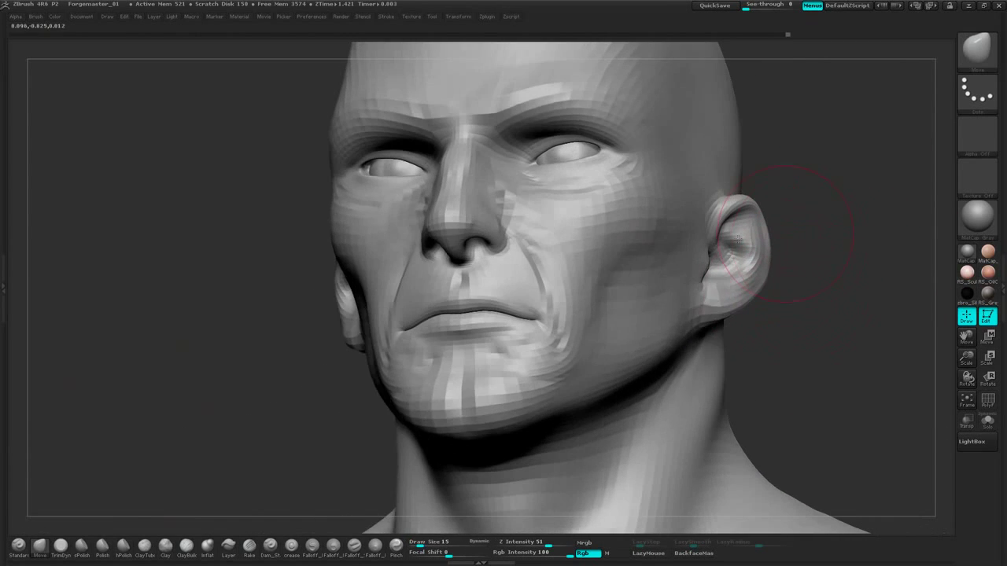
{"action": "mouse_move", "coordinate": [779, 292]}
{"action": "left_mouse_down"}
{"action": "mouse_move", "coordinate": [653, 347]}
{"action": "mouse_move", "coordinate": [613, 347]}
{"action": "left_mouse_up"}
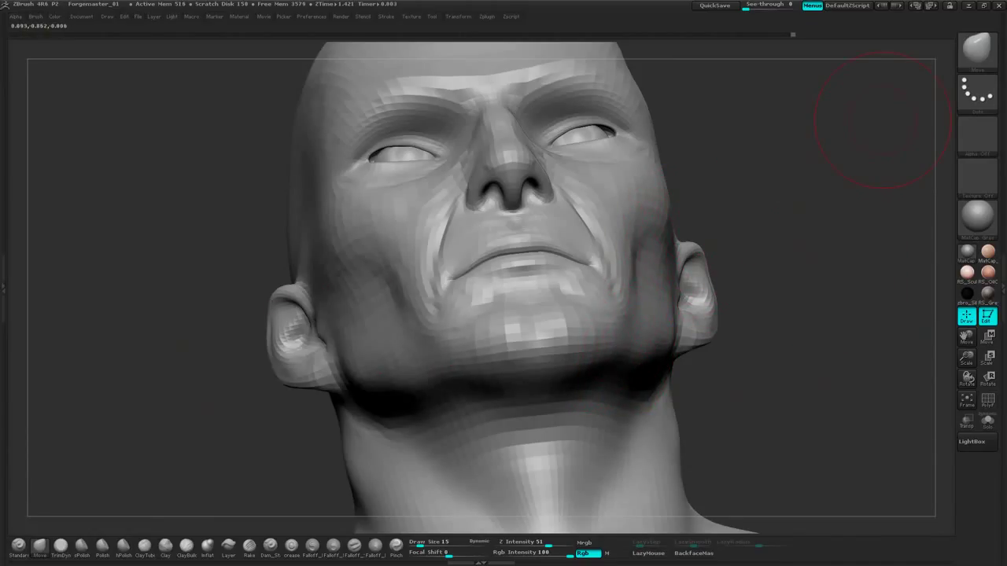
{"action": "left_click_drag", "start_coordinate": [725, 145], "coordinate": [709, 162]}
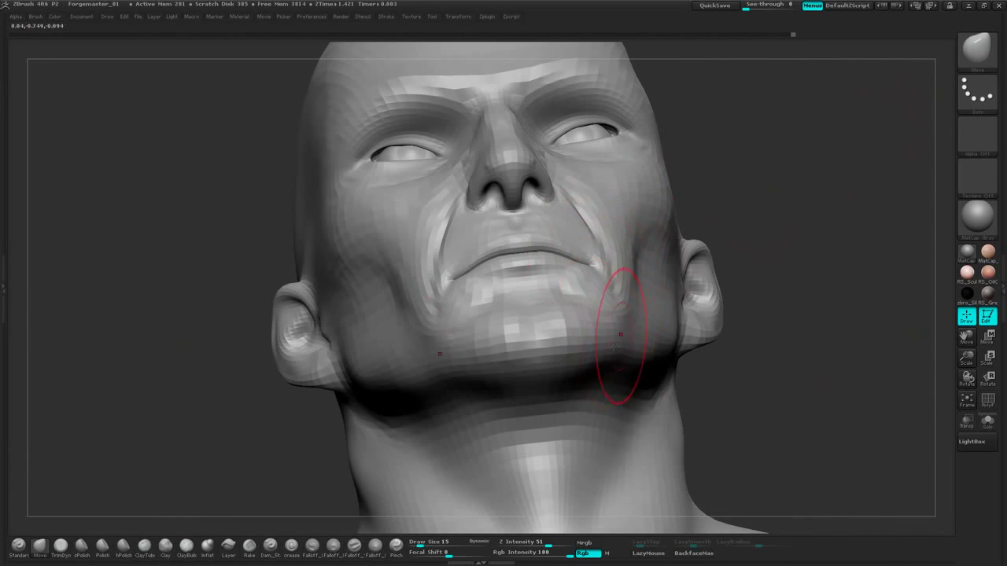
{"action": "left_click_drag", "start_coordinate": [615, 356], "coordinate": [616, 350]}
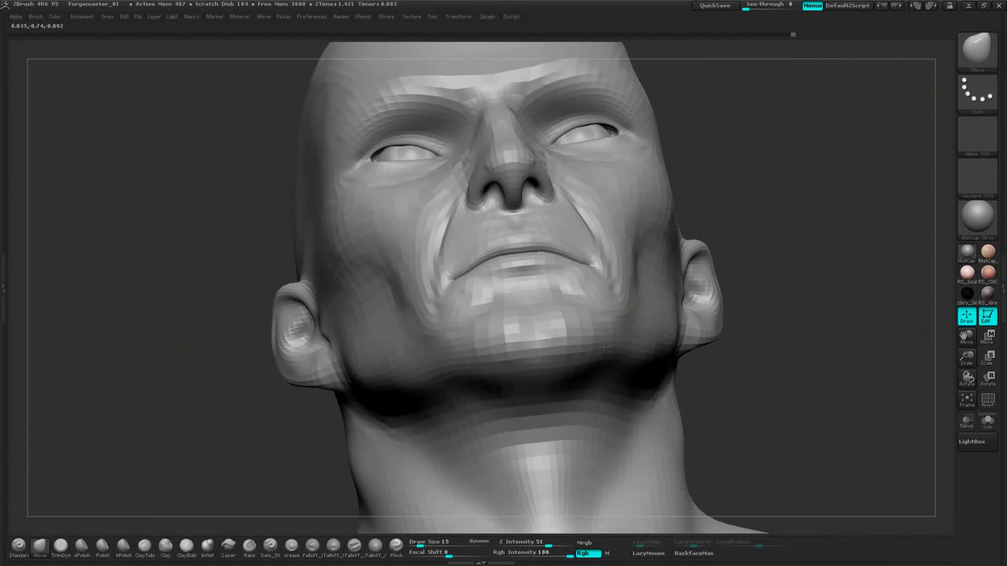
Carve a vertical cleft down the middle of the chin with the Dam_Standard brush
{"action": "left_click", "coordinate": [270, 545]}
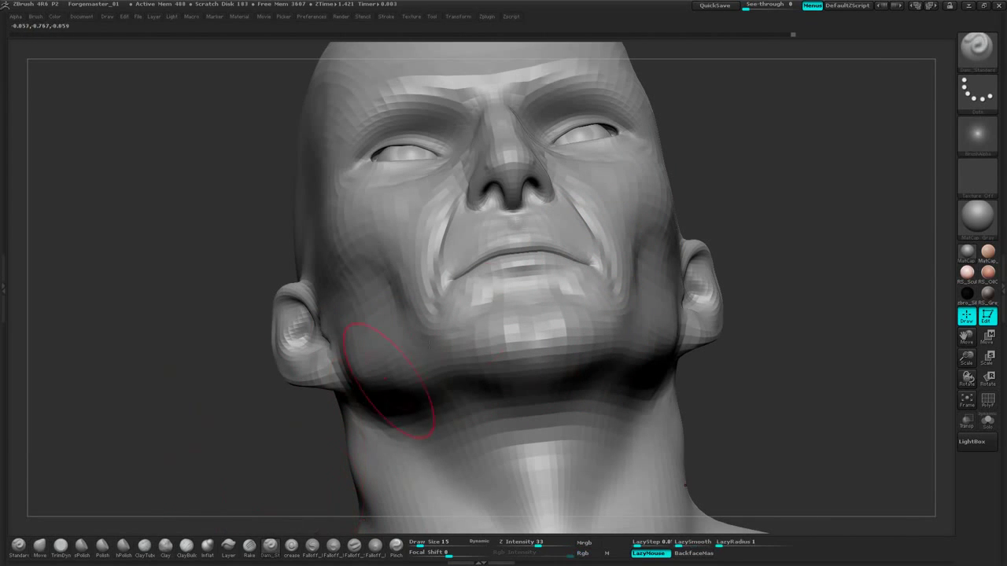
{"action": "left_click_drag", "start_coordinate": [531, 325], "coordinate": [537, 358]}
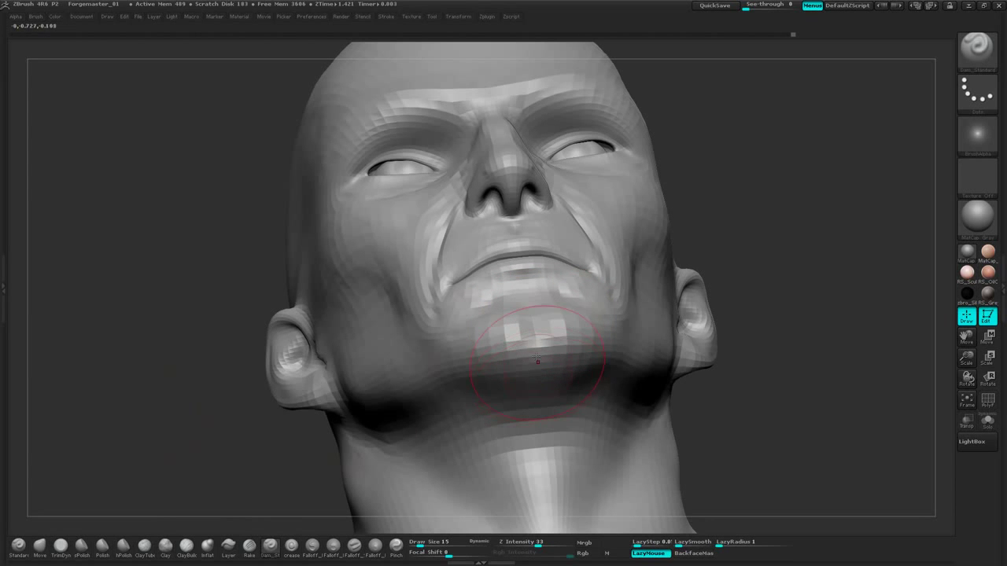
{"action": "left_click_drag", "start_coordinate": [696, 276], "coordinate": [787, 252]}
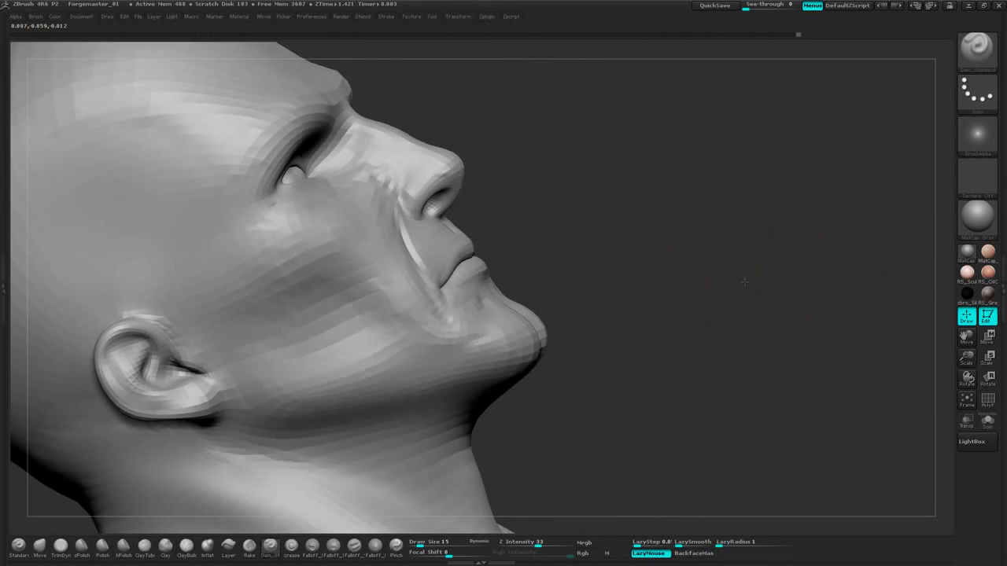
{"action": "mouse_move", "coordinate": [746, 280]}
{"action": "left_mouse_down"}
{"action": "mouse_move", "coordinate": [750, 292]}
{"action": "mouse_move", "coordinate": [700, 285]}
{"action": "mouse_move", "coordinate": [704, 338]}
{"action": "left_mouse_up"}
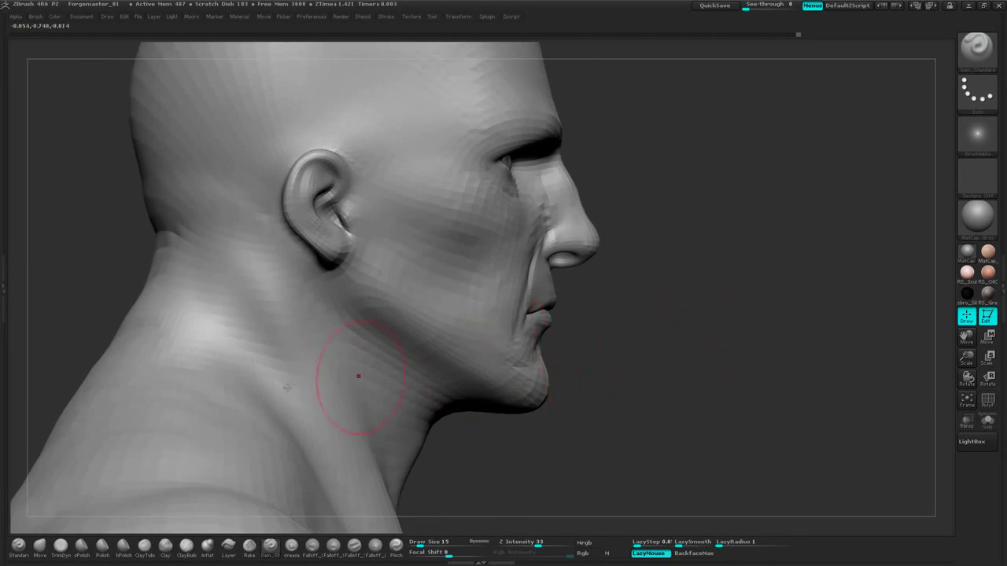
With ClayBuildup at draw size 11, lay strokes along the jawline from the chin towards the ear to define its edge
{"action": "left_click", "coordinate": [186, 545]}
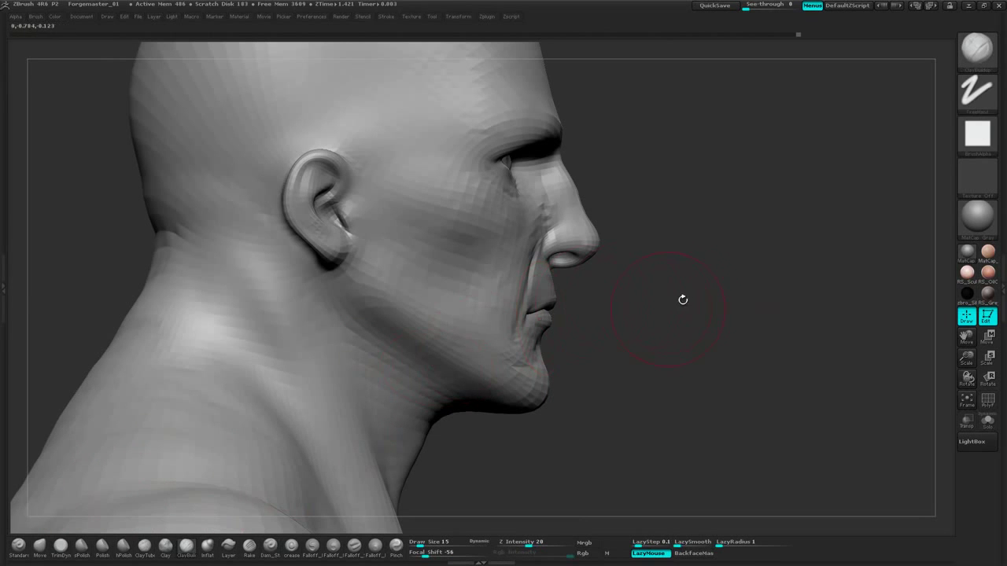
{"action": "key", "text": "space"}
{"action": "left_click_drag", "start_coordinate": [686, 297], "coordinate": [682, 297]}
{"action": "mouse_move", "coordinate": [724, 247]}
{"action": "left_mouse_down", "text": "alt"}
{"action": "mouse_move", "coordinate": [732, 292]}
{"action": "mouse_move", "coordinate": [698, 291]}
{"action": "left_mouse_up", "text": "alt"}
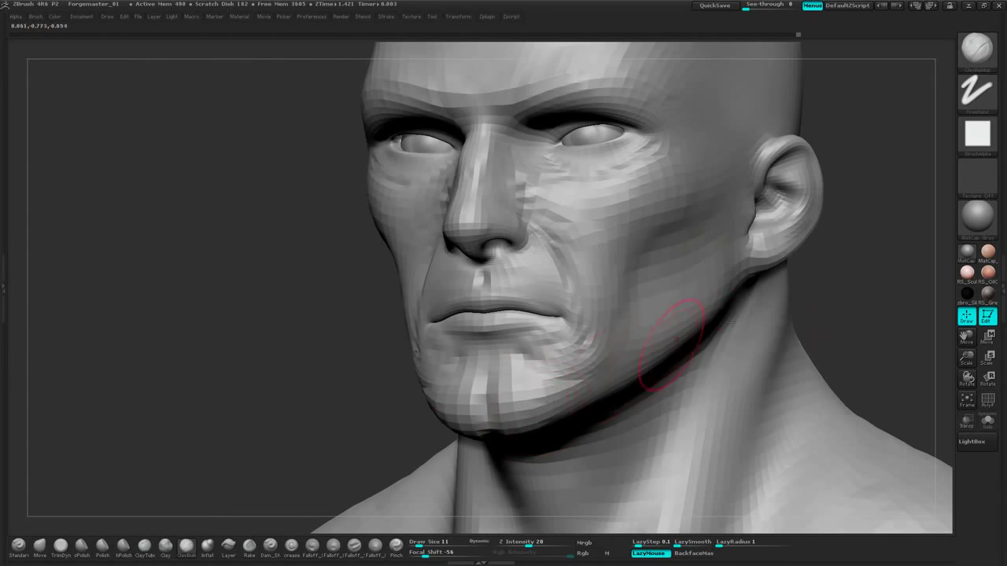
{"action": "right_click_drag", "start_coordinate": [731, 323], "coordinate": [646, 311]}
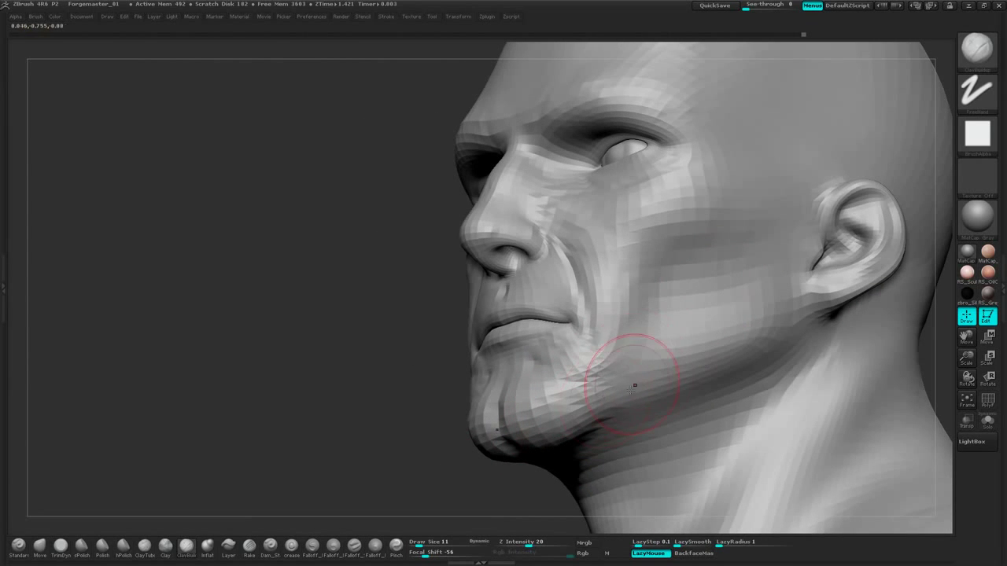
{"action": "left_click_drag", "start_coordinate": [612, 381], "coordinate": [764, 355]}
{"action": "left_click_drag", "start_coordinate": [650, 377], "coordinate": [762, 354]}
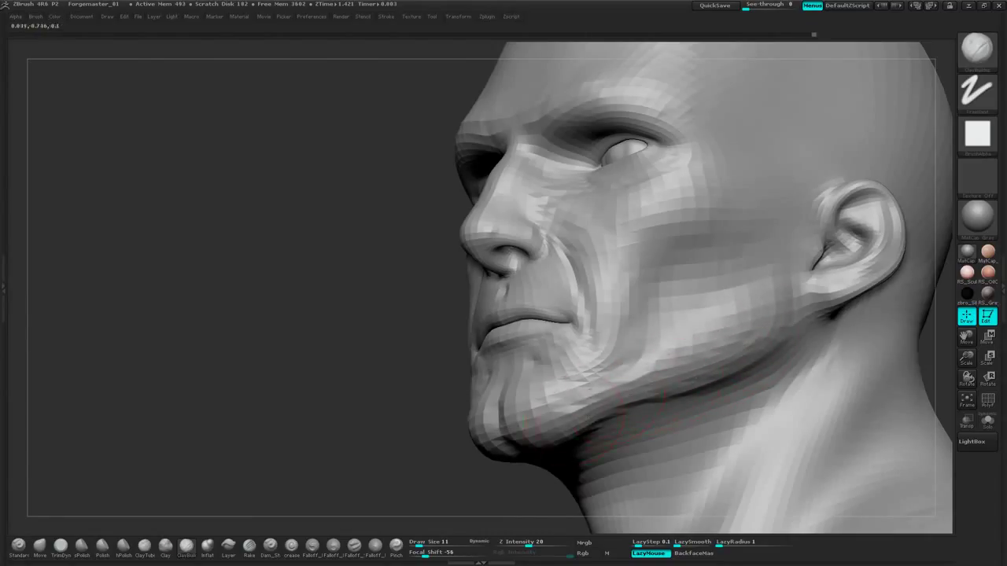
Build up the rear of the cheek in front of the ear and define the cheekbone's lower edge
{"action": "mouse_move", "coordinate": [465, 505]}
{"action": "left_mouse_down"}
{"action": "mouse_move", "coordinate": [383, 371]}
{"action": "mouse_move", "coordinate": [517, 383]}
{"action": "left_mouse_up"}
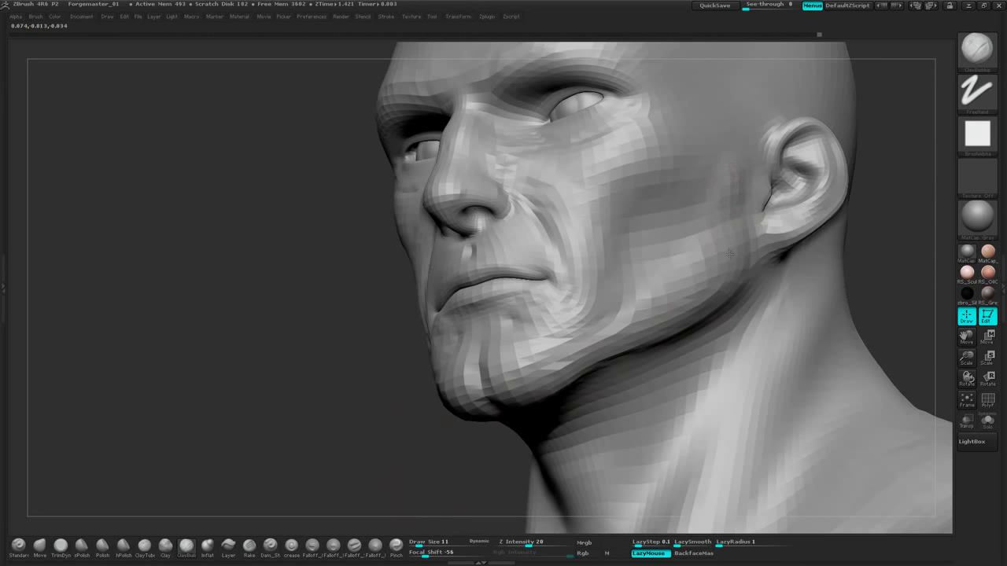
{"action": "left_click_drag", "start_coordinate": [619, 310], "coordinate": [556, 340]}
{"action": "left_click_drag", "start_coordinate": [354, 358], "coordinate": [315, 405]}
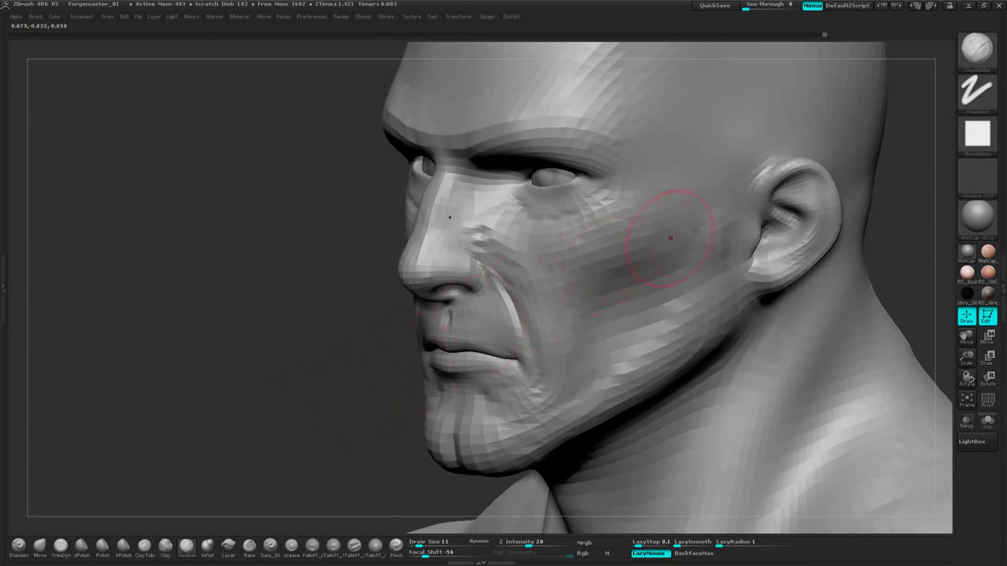
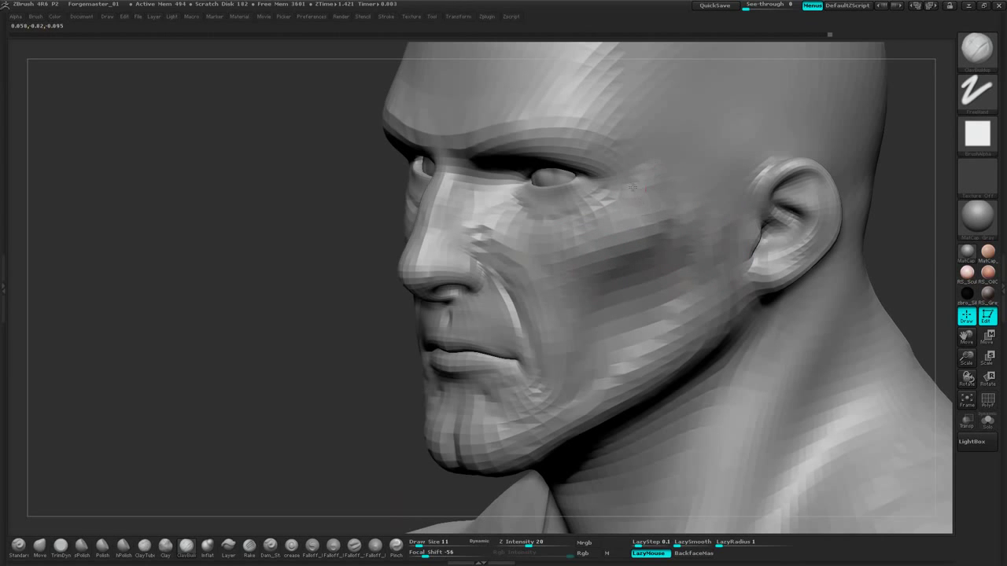
Add ClayBuildup strokes around the outer eye corner and the temple beside the brow
{"action": "left_click_drag", "start_coordinate": [307, 313], "coordinate": [360, 324], "text": "alt"}
{"action": "left_click_drag", "start_coordinate": [756, 169], "coordinate": [683, 186]}
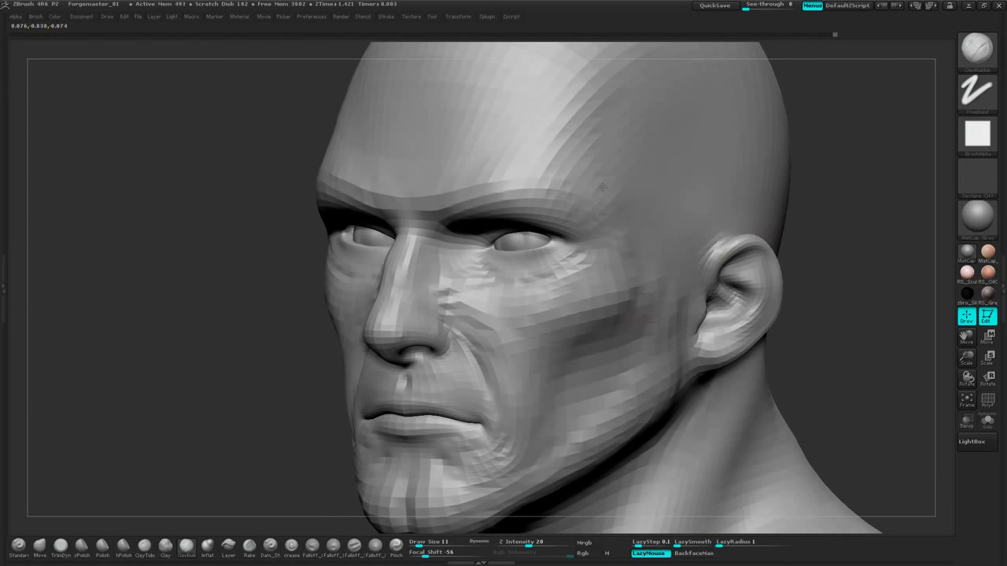
{"action": "left_click_drag", "start_coordinate": [902, 150], "coordinate": [611, 200]}
{"action": "mouse_move", "coordinate": [919, 130]}
{"action": "left_mouse_down"}
{"action": "mouse_move", "coordinate": [724, 227]}
{"action": "mouse_move", "coordinate": [811, 191]}
{"action": "mouse_move", "coordinate": [882, 204]}
{"action": "left_mouse_up"}
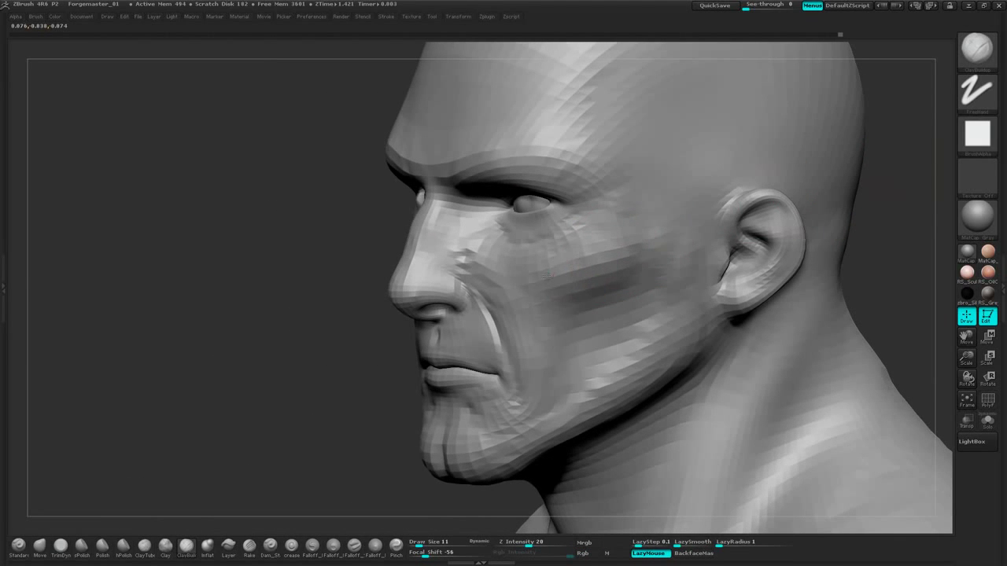
Build up the cheekbone plane beneath the eye and strengthen its edge above the cheek hollow
{"action": "mouse_move", "coordinate": [309, 345]}
{"action": "left_mouse_down"}
{"action": "mouse_move", "coordinate": [721, 214]}
{"action": "mouse_move", "coordinate": [775, 211]}
{"action": "left_mouse_up"}
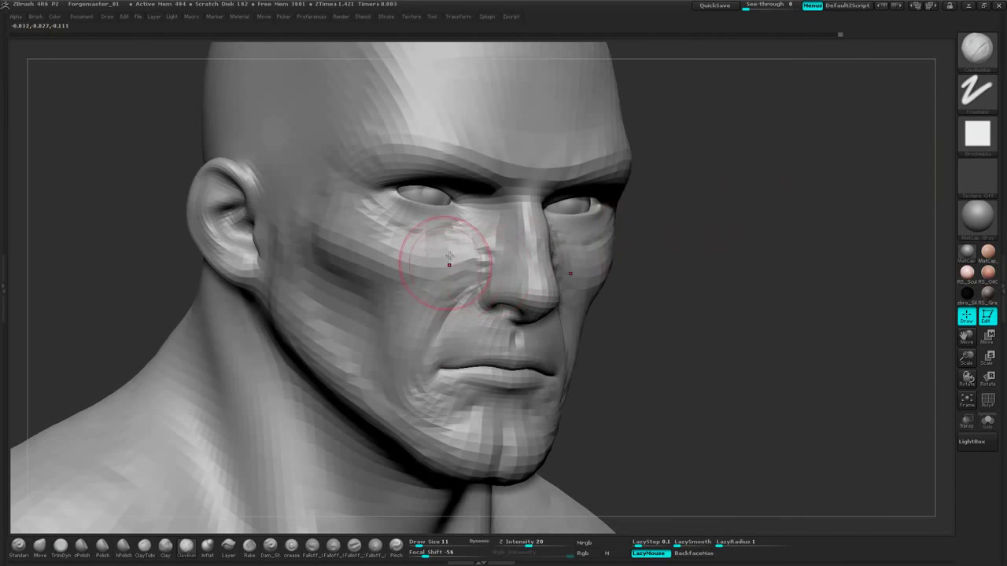
{"action": "left_click_drag", "start_coordinate": [682, 229], "coordinate": [818, 228]}
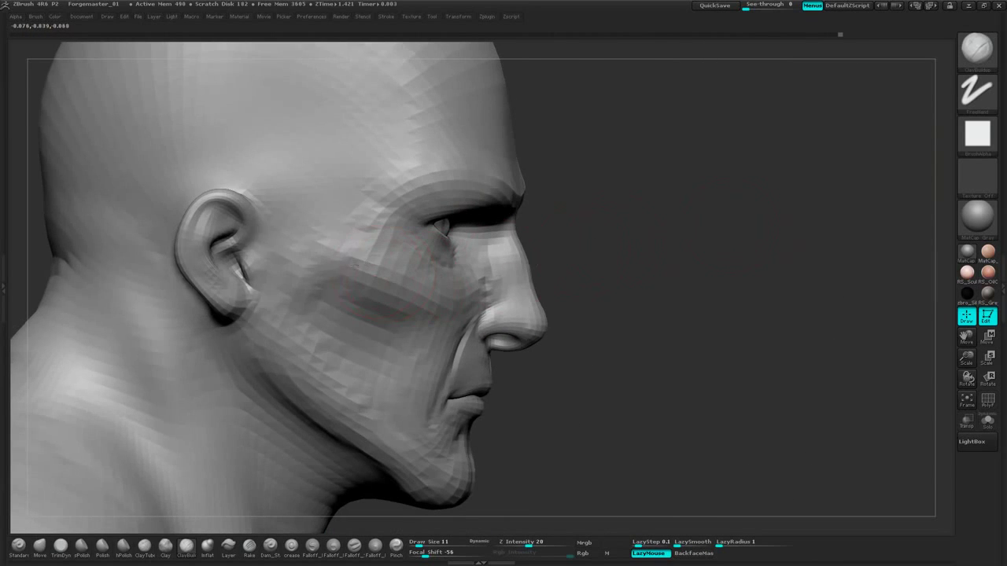
{"action": "left_click_drag", "start_coordinate": [698, 142], "coordinate": [610, 189]}
{"action": "left_click_drag", "start_coordinate": [398, 281], "coordinate": [388, 268]}
{"action": "mouse_move", "coordinate": [660, 246]}
{"action": "left_mouse_down"}
{"action": "mouse_move", "coordinate": [456, 256]}
{"action": "mouse_move", "coordinate": [503, 271]}
{"action": "left_mouse_up"}
Fill out the cheek beside the nasolabial fold and soften the transition from the cheekbone into the cheek
{"action": "left_click_drag", "start_coordinate": [768, 226], "coordinate": [579, 364]}
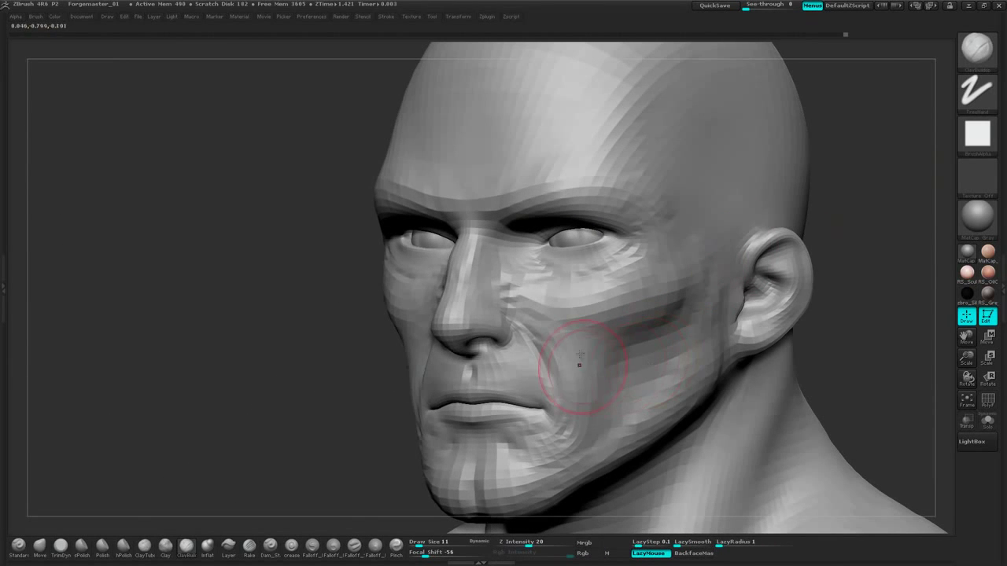
{"action": "mouse_move", "coordinate": [853, 277]}
{"action": "left_mouse_down"}
{"action": "mouse_move", "coordinate": [813, 275]}
{"action": "mouse_move", "coordinate": [693, 319]}
{"action": "left_mouse_up"}
{"action": "mouse_move", "coordinate": [675, 272]}
{"action": "left_mouse_down", "text": "shift"}
{"action": "mouse_move", "coordinate": [668, 353]}
{"action": "mouse_move", "coordinate": [594, 288]}
{"action": "left_mouse_up", "text": "shift"}
{"action": "mouse_move", "coordinate": [204, 330]}
{"action": "left_mouse_down"}
{"action": "mouse_move", "coordinate": [335, 348]}
{"action": "mouse_move", "coordinate": [433, 339]}
{"action": "left_mouse_up"}
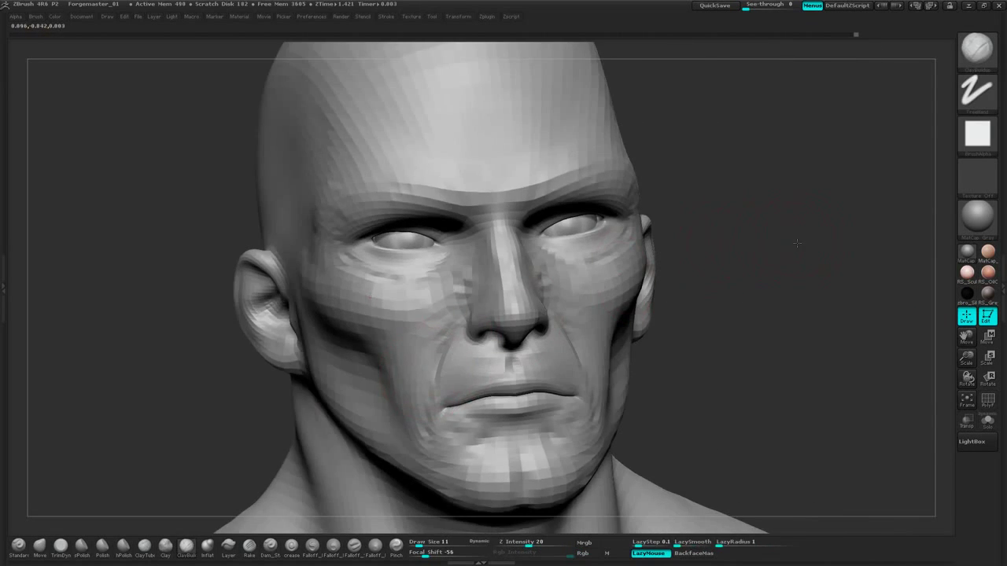
Smooth the area around the mouth corner and the lower cheek where it meets the jaw and chin
{"action": "left_click_drag", "start_coordinate": [826, 217], "coordinate": [811, 229], "text": "shift"}
{"action": "left_click_drag", "start_coordinate": [546, 378], "coordinate": [568, 386], "text": "shift"}
{"action": "left_click_drag", "start_coordinate": [810, 295], "coordinate": [704, 311]}
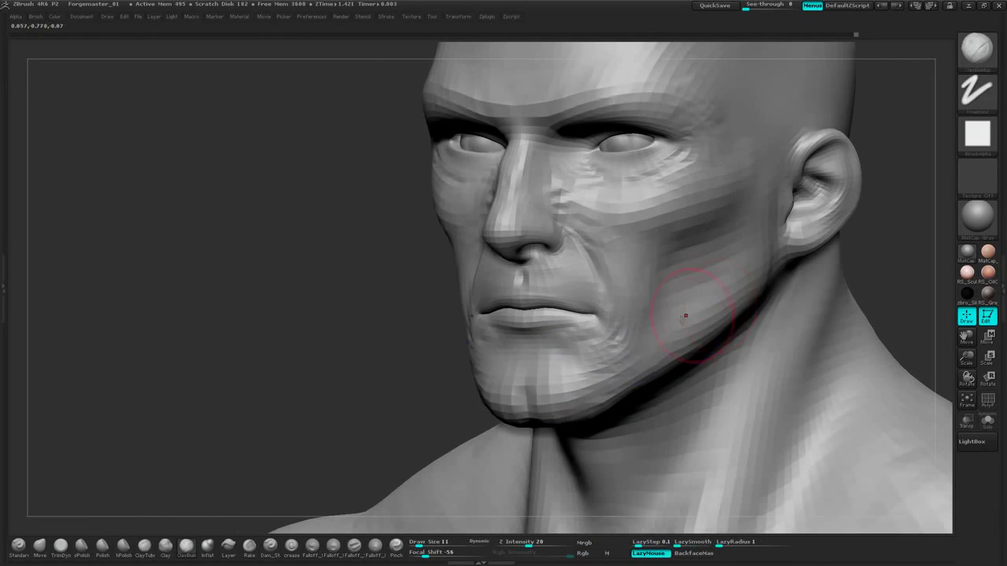
{"action": "left_click_drag", "start_coordinate": [611, 350], "coordinate": [617, 285], "text": "shift"}
{"action": "left_click_drag", "start_coordinate": [645, 316], "coordinate": [610, 373], "text": "shift"}
{"action": "left_click_drag", "start_coordinate": [902, 297], "coordinate": [802, 290]}
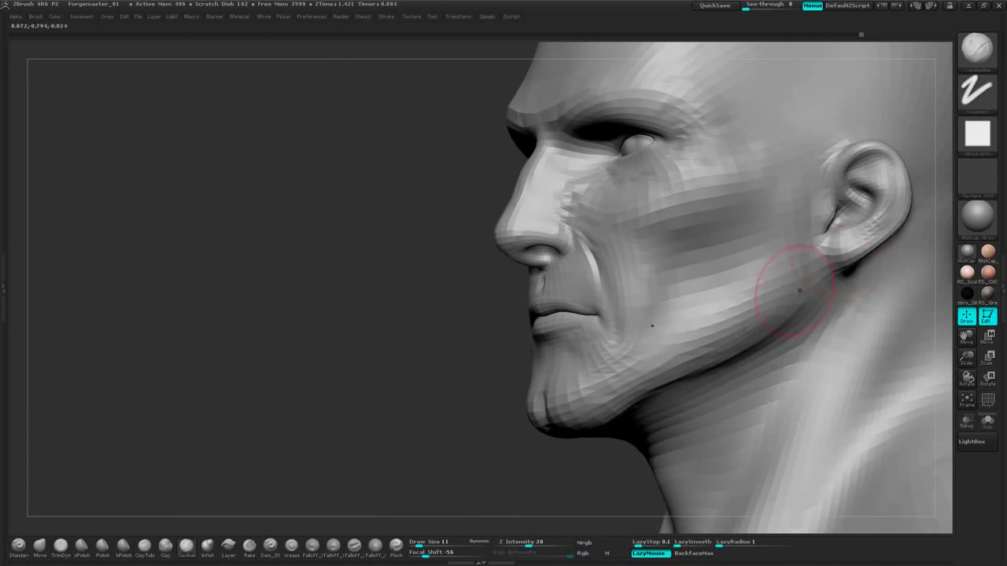
{"action": "left_click_drag", "start_coordinate": [665, 369], "coordinate": [600, 382], "text": "shift"}
Build up the lower edge of the jaw with ClayBuildup strokes running from the chin toward the ear
{"action": "mouse_move", "coordinate": [558, 468]}
{"action": "left_mouse_down"}
{"action": "mouse_move", "coordinate": [611, 424]}
{"action": "mouse_move", "coordinate": [585, 411]}
{"action": "left_mouse_up"}
{"action": "left_click_drag", "start_coordinate": [497, 445], "coordinate": [537, 425]}
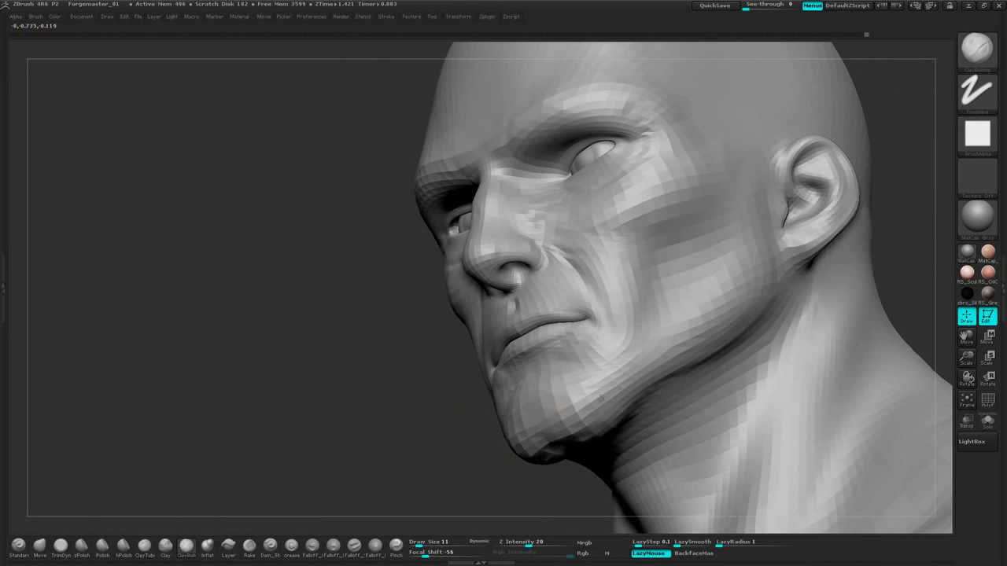
{"action": "left_click_drag", "start_coordinate": [462, 430], "coordinate": [504, 430]}
{"action": "mouse_move", "coordinate": [763, 292]}
{"action": "left_mouse_down", "text": "shift"}
{"action": "mouse_move", "coordinate": [838, 276]}
{"action": "mouse_move", "coordinate": [807, 284]}
{"action": "left_mouse_up", "text": "shift"}
{"action": "left_click_drag", "start_coordinate": [452, 428], "coordinate": [447, 393], "text": "alt"}
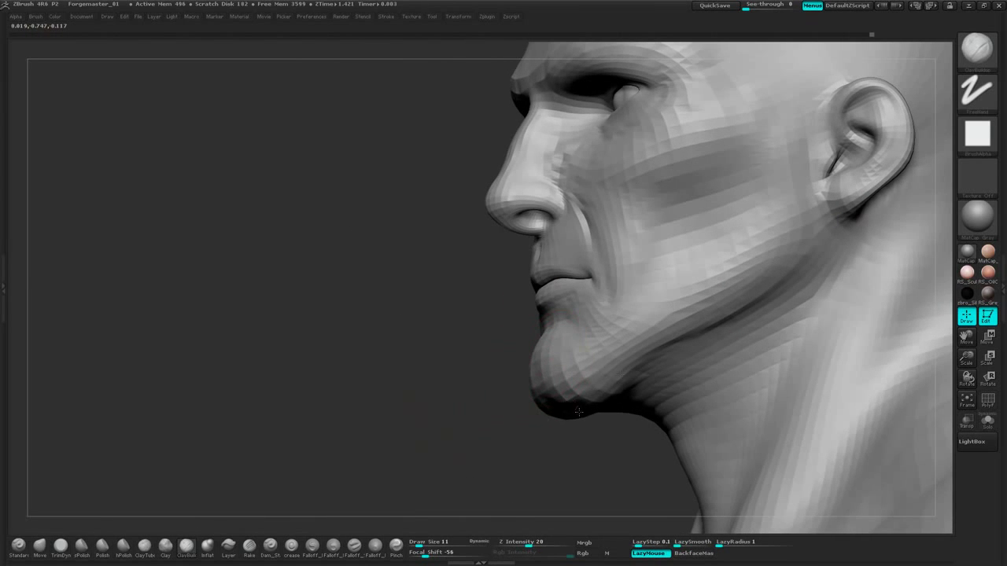
{"action": "left_click_drag", "start_coordinate": [584, 402], "coordinate": [715, 316]}
{"action": "left_click_drag", "start_coordinate": [608, 353], "coordinate": [733, 289]}
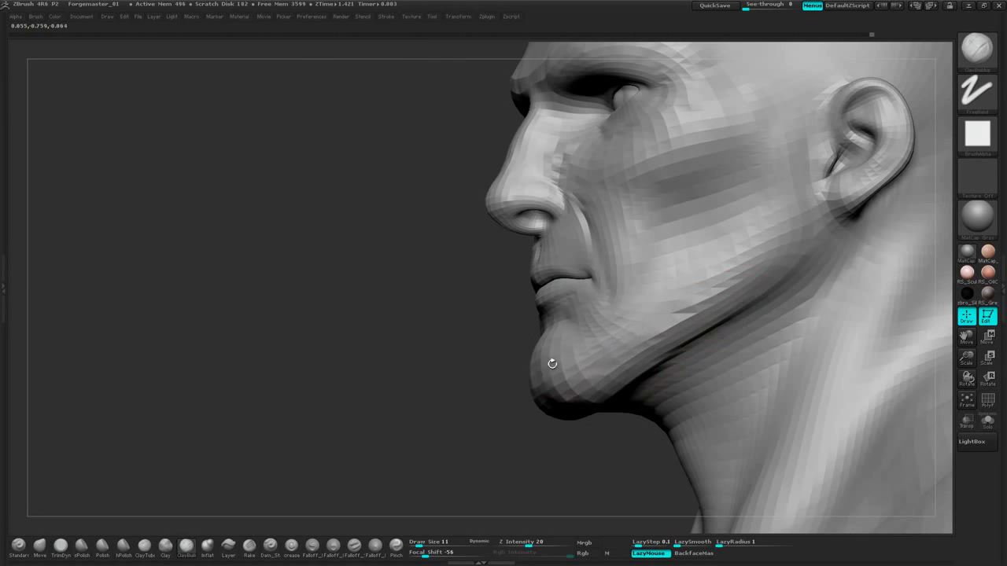
{"action": "left_click_drag", "start_coordinate": [552, 363], "coordinate": [564, 387]}
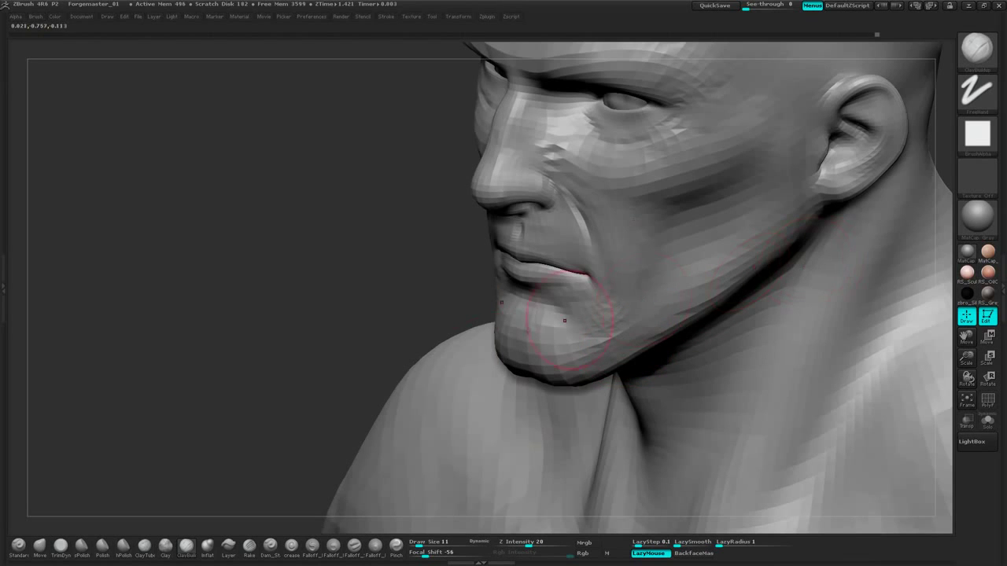
Add volume to the fold below the mouth corner and smooth its transition into the lower cheek
{"action": "left_click_drag", "start_coordinate": [477, 318], "coordinate": [425, 316]}
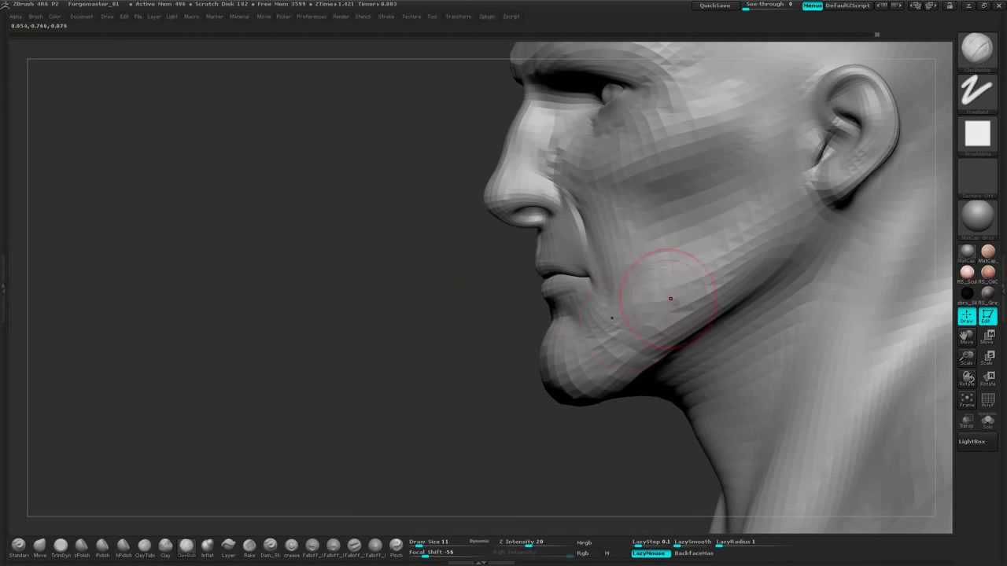
{"action": "left_click_drag", "start_coordinate": [530, 441], "coordinate": [594, 417]}
{"action": "mouse_move", "coordinate": [862, 266]}
{"action": "left_mouse_down"}
{"action": "mouse_move", "coordinate": [865, 252]}
{"action": "mouse_move", "coordinate": [814, 270]}
{"action": "mouse_move", "coordinate": [675, 271]}
{"action": "left_mouse_up"}
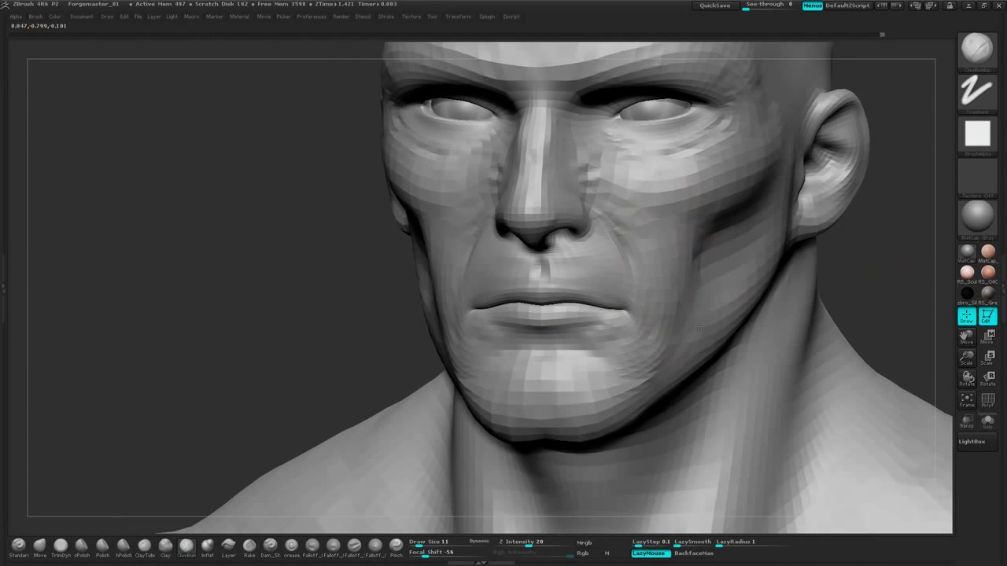
{"action": "left_click_drag", "start_coordinate": [873, 329], "coordinate": [765, 305]}
{"action": "left_click_drag", "start_coordinate": [674, 378], "coordinate": [696, 344]}
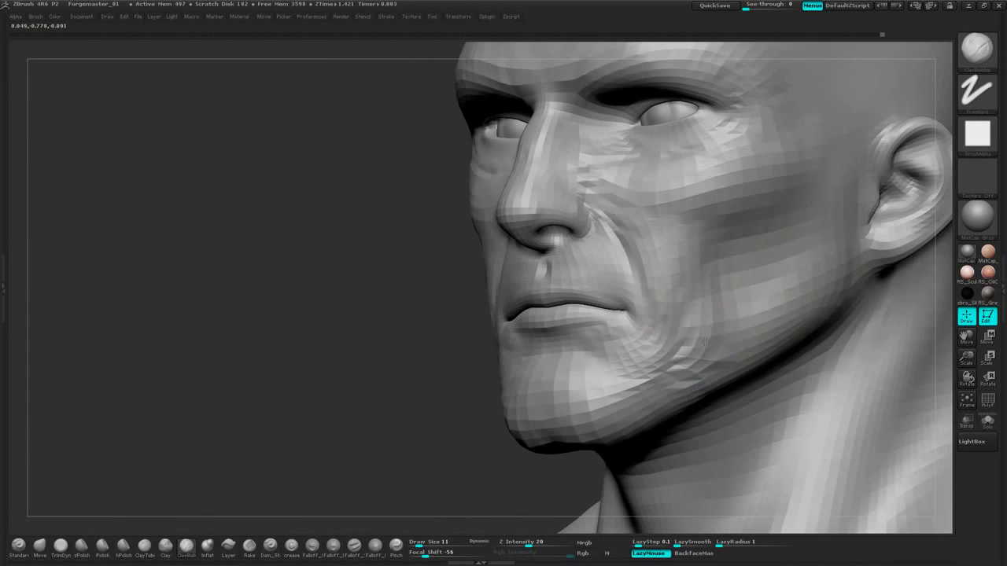
{"action": "mouse_move", "coordinate": [427, 348]}
{"action": "left_mouse_down", "text": "shift"}
{"action": "mouse_move", "coordinate": [827, 274]}
{"action": "mouse_move", "coordinate": [816, 257]}
{"action": "mouse_move", "coordinate": [804, 302]}
{"action": "mouse_move", "coordinate": [694, 311]}
{"action": "left_mouse_up", "text": "shift"}
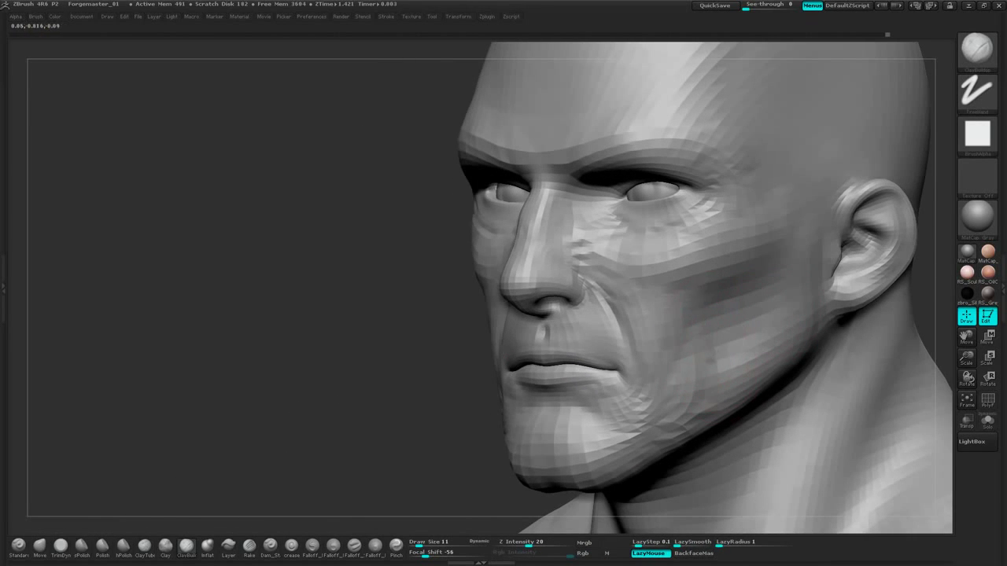
{"action": "left_click_drag", "start_coordinate": [401, 354], "coordinate": [472, 347], "text": "shift"}
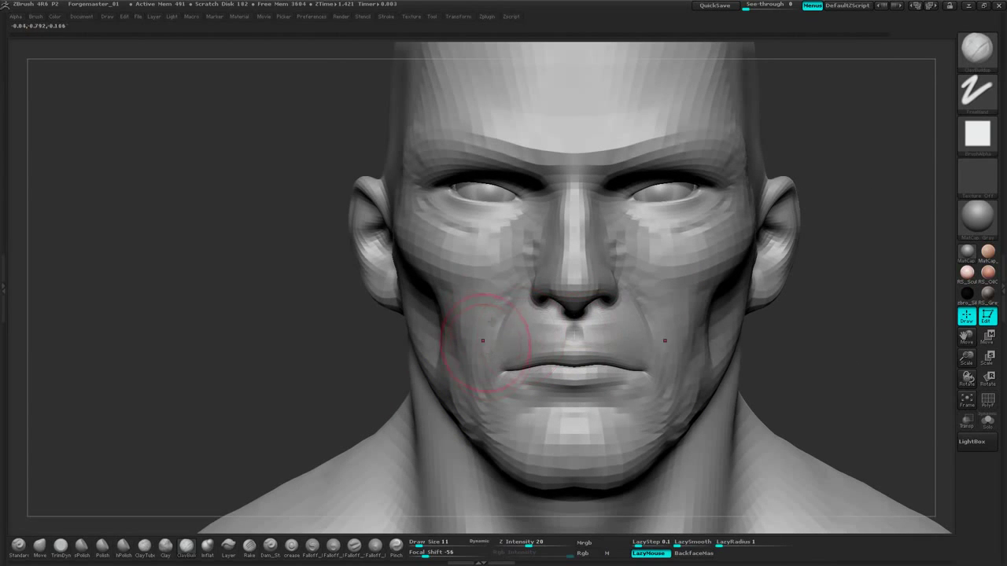
Shape the front of the cheek hollow with strokes running from below the cheekbone down toward the jaw
{"action": "mouse_move", "coordinate": [319, 377]}
{"action": "left_mouse_down"}
{"action": "mouse_move", "coordinate": [424, 330]}
{"action": "mouse_move", "coordinate": [517, 270]}
{"action": "left_mouse_up"}
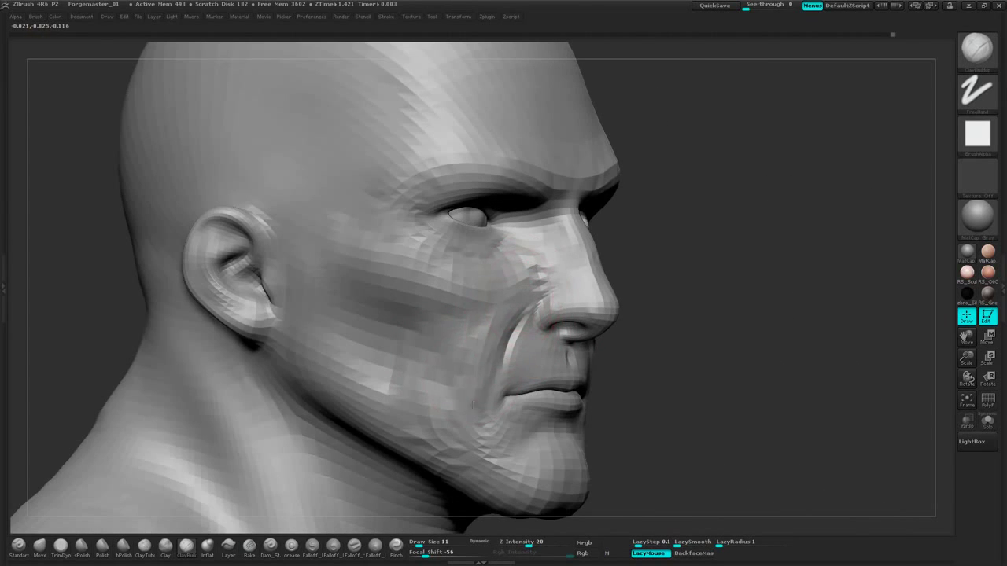
{"action": "left_click_drag", "start_coordinate": [705, 267], "coordinate": [669, 283]}
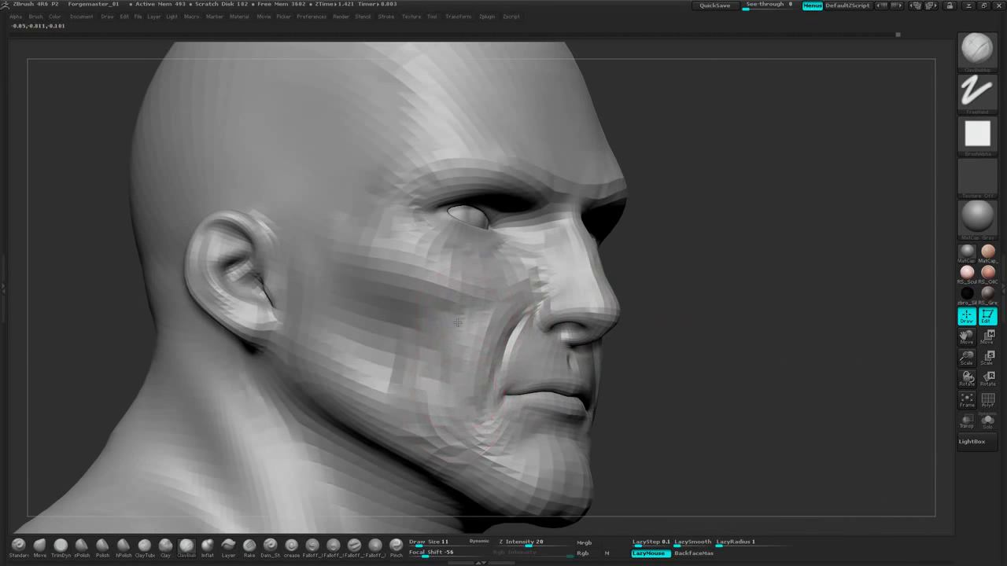
{"action": "left_click_drag", "start_coordinate": [751, 366], "coordinate": [546, 340]}
{"action": "left_click_drag", "start_coordinate": [569, 403], "coordinate": [597, 406]}
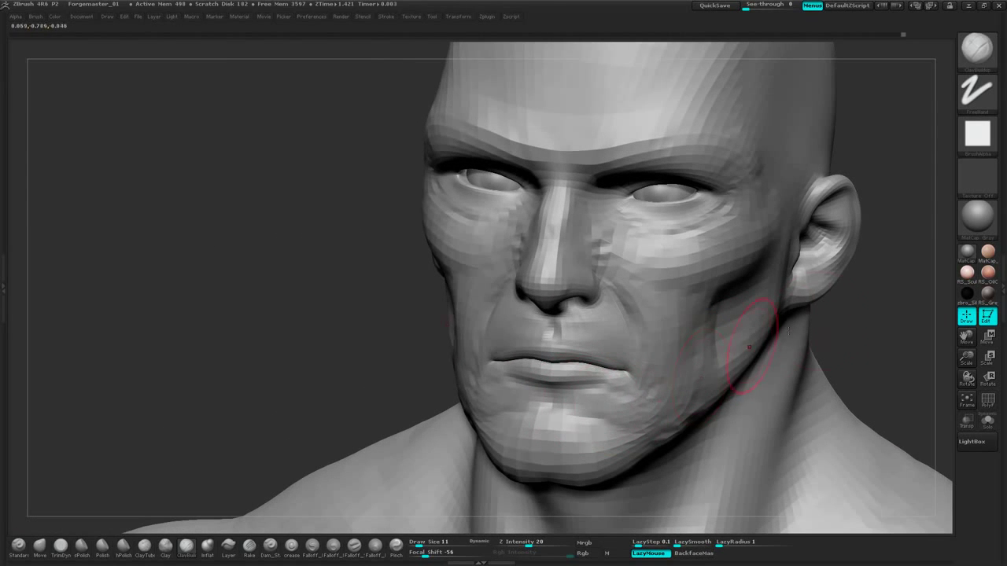
{"action": "left_click_drag", "start_coordinate": [883, 316], "coordinate": [783, 322]}
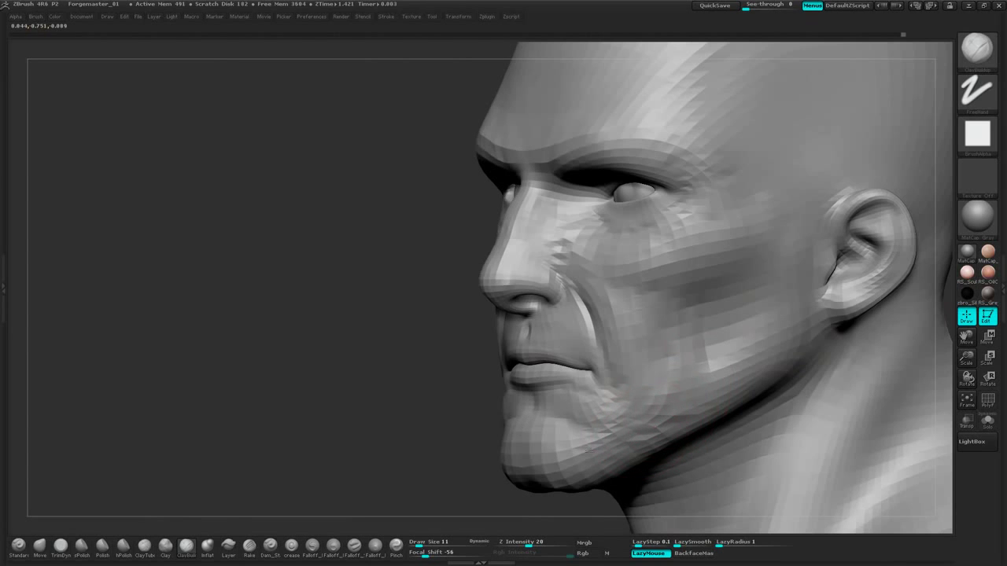
{"action": "mouse_move", "coordinate": [427, 465]}
{"action": "left_mouse_down"}
{"action": "mouse_move", "coordinate": [394, 450]}
{"action": "mouse_move", "coordinate": [405, 427]}
{"action": "left_mouse_up"}
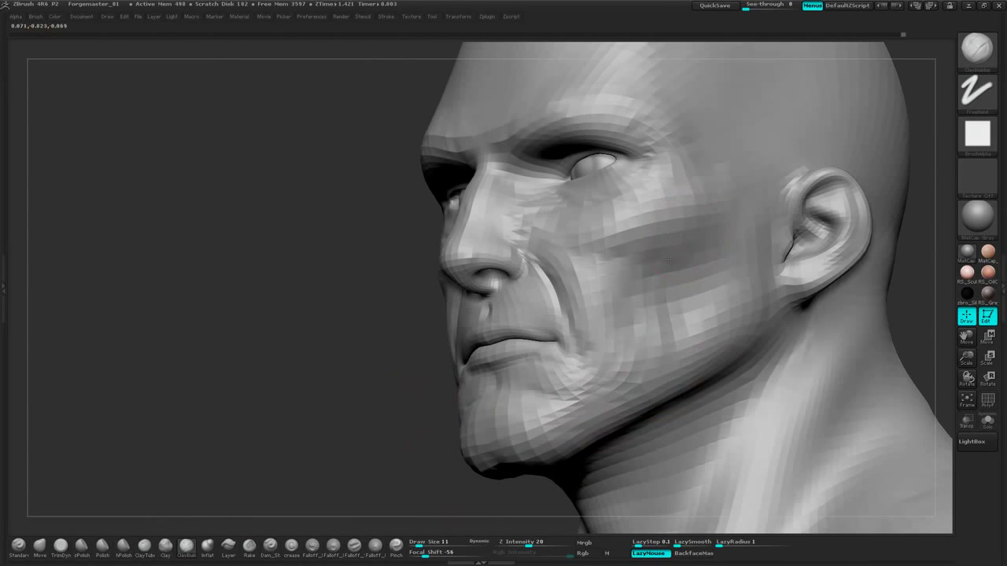
{"action": "mouse_move", "coordinate": [683, 239]}
{"action": "left_mouse_down"}
{"action": "mouse_move", "coordinate": [689, 291]}
{"action": "mouse_move", "coordinate": [712, 321]}
{"action": "left_mouse_up"}
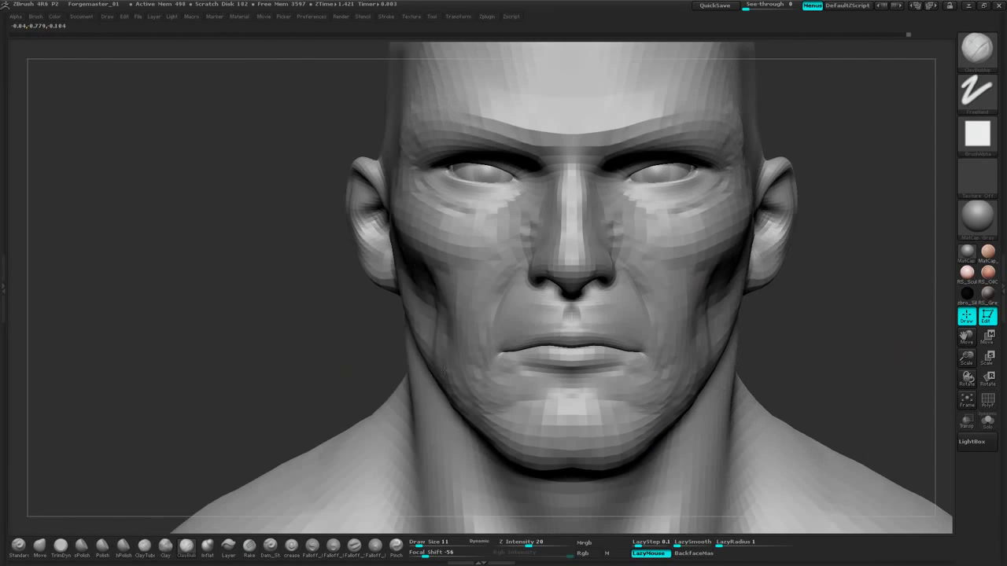
Build up the cheek surface beside the nostril along the upper part of the nasolabial fold
{"action": "left_click_drag", "start_coordinate": [873, 181], "coordinate": [770, 150], "text": "alt"}
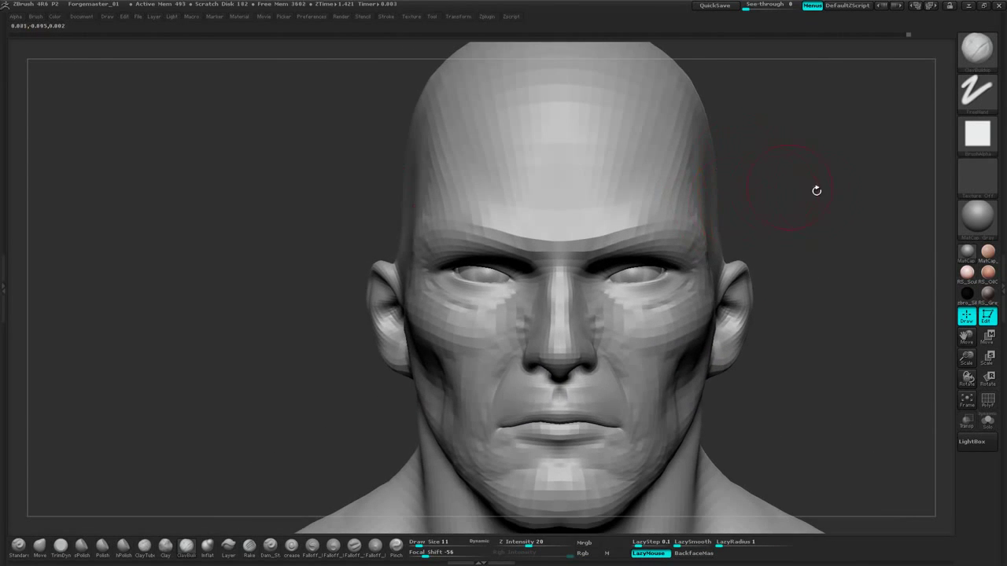
{"action": "mouse_move", "coordinate": [826, 211]}
{"action": "left_mouse_down", "text": "alt"}
{"action": "mouse_move", "coordinate": [827, 260]}
{"action": "mouse_move", "coordinate": [832, 244]}
{"action": "mouse_move", "coordinate": [818, 292]}
{"action": "left_mouse_up", "text": "alt"}
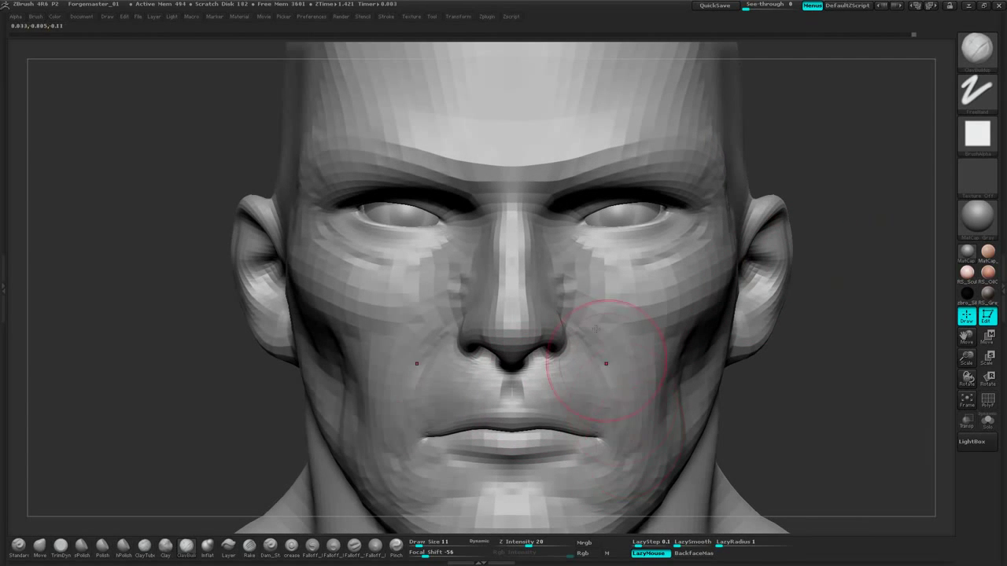
{"action": "left_click_drag", "start_coordinate": [598, 337], "coordinate": [590, 356]}
{"action": "mouse_move", "coordinate": [803, 362]}
{"action": "left_mouse_down"}
{"action": "mouse_move", "coordinate": [865, 356]}
{"action": "mouse_move", "coordinate": [889, 339]}
{"action": "left_mouse_up"}
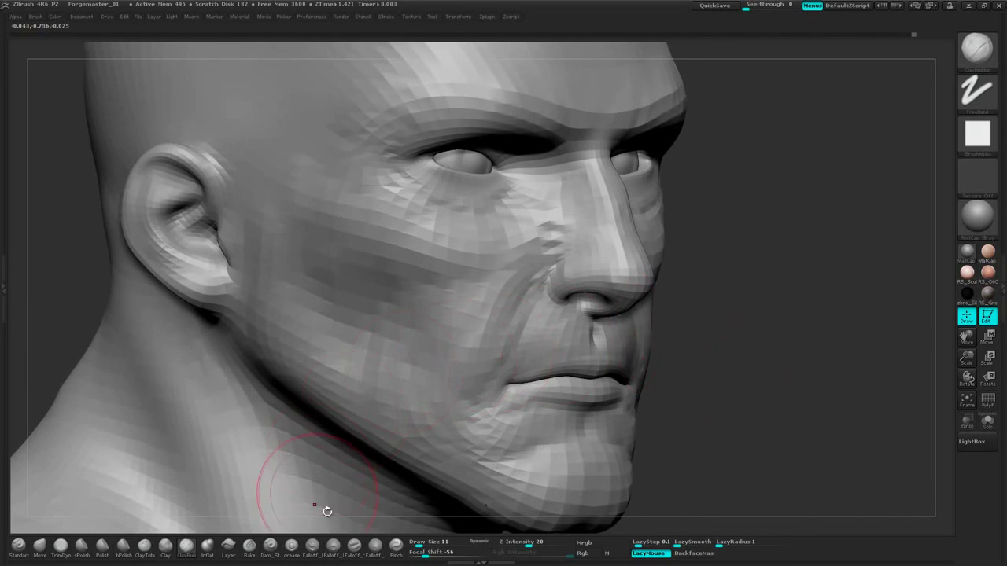
Carve the nasolabial fold from the nostril wing to the mouth corner using the Dam_Standard brush at Draw Size 4
{"action": "left_click", "coordinate": [273, 548]}
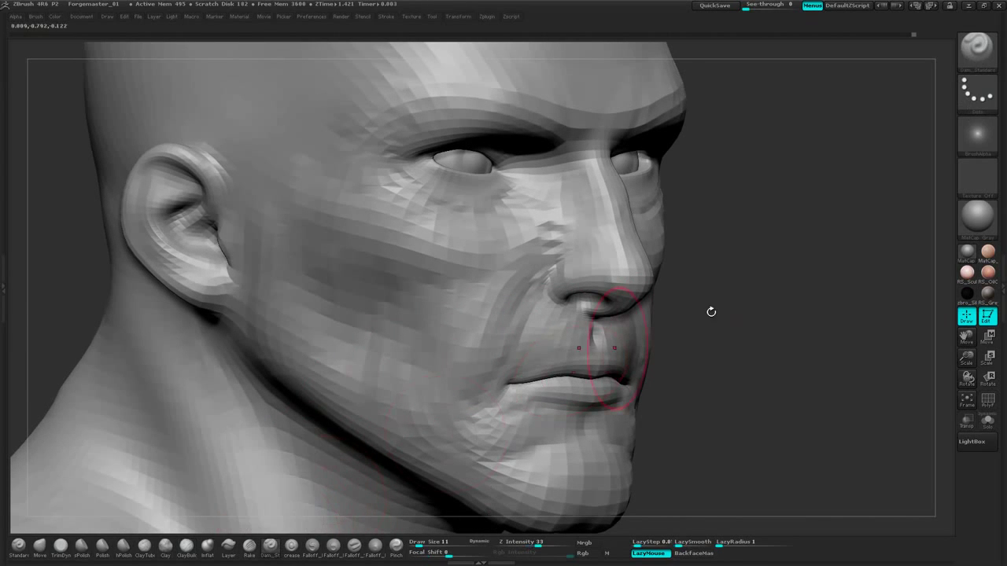
{"action": "key", "text": "space"}
{"action": "mouse_move", "coordinate": [711, 311]}
{"action": "left_mouse_down"}
{"action": "mouse_move", "coordinate": [725, 315]}
{"action": "mouse_move", "coordinate": [713, 312]}
{"action": "left_mouse_up"}
{"action": "left_click_drag", "start_coordinate": [549, 273], "coordinate": [508, 367]}
{"action": "left_click_drag", "start_coordinate": [532, 304], "coordinate": [511, 349]}
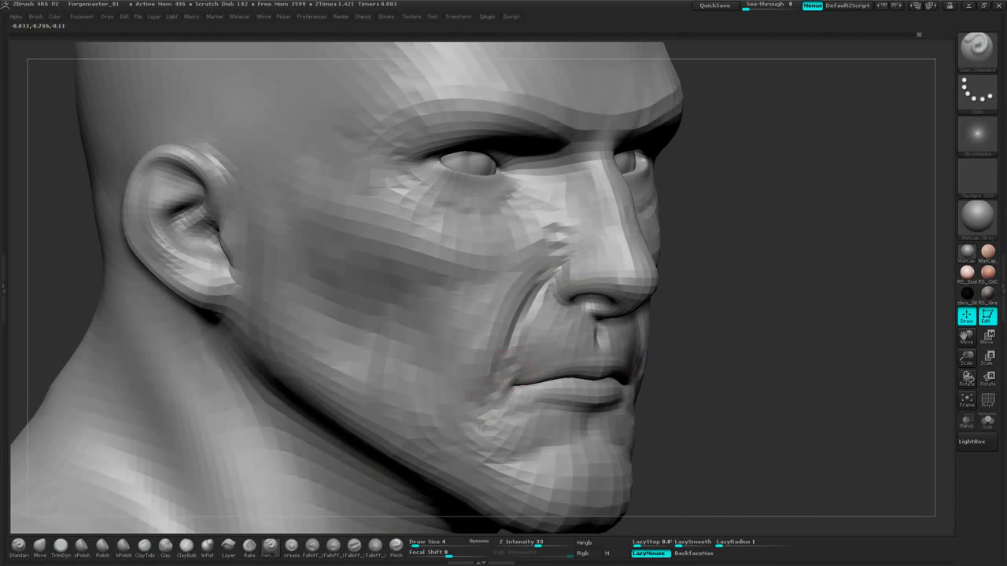
{"action": "mouse_move", "coordinate": [788, 318]}
{"action": "left_mouse_down"}
{"action": "mouse_move", "coordinate": [741, 324]}
{"action": "mouse_move", "coordinate": [692, 391]}
{"action": "left_mouse_up"}
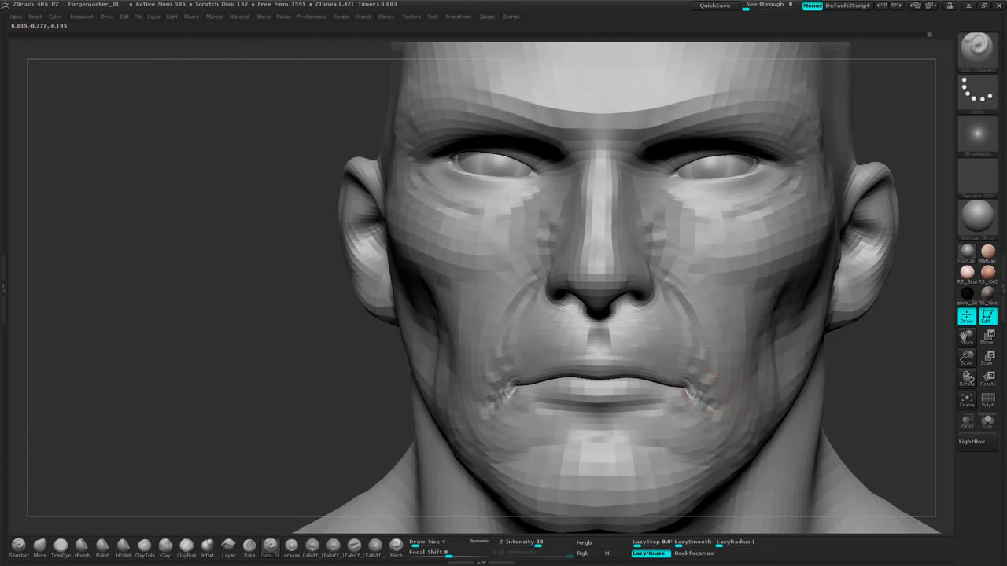
Carve the crease along the upper eyelid and a fine wrinkle beneath the eye
{"action": "left_click_drag", "start_coordinate": [904, 176], "coordinate": [818, 293], "text": "alt"}
{"action": "left_click_drag", "start_coordinate": [882, 280], "coordinate": [802, 272]}
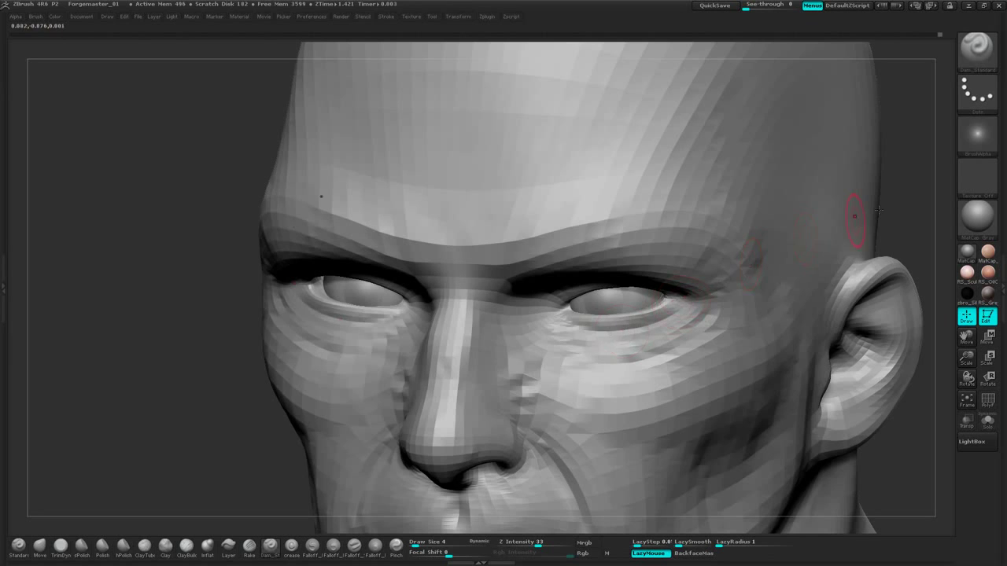
{"action": "left_click_drag", "start_coordinate": [889, 234], "coordinate": [925, 182]}
{"action": "left_click_drag", "start_coordinate": [554, 300], "coordinate": [627, 282]}
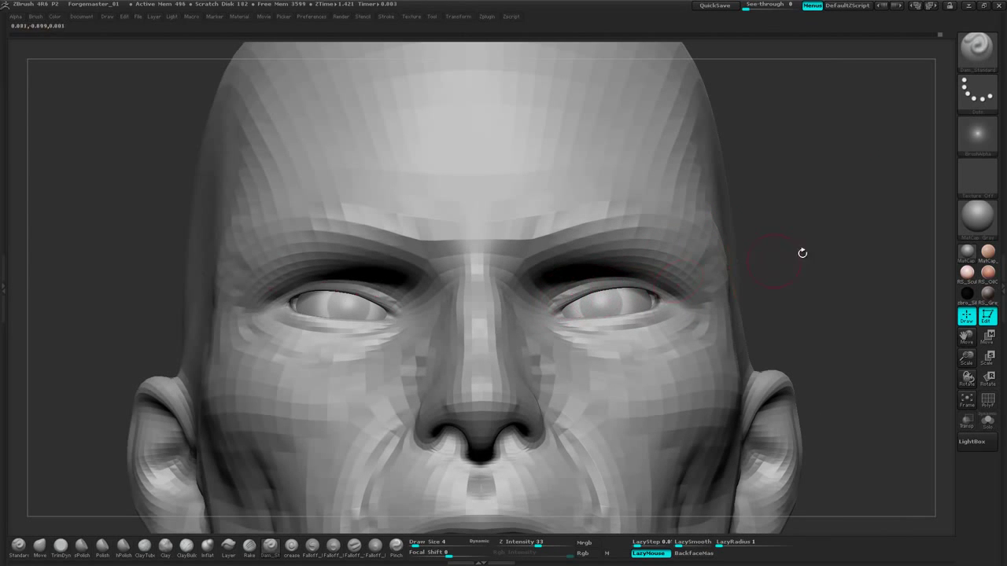
{"action": "left_click_drag", "start_coordinate": [802, 254], "coordinate": [757, 270]}
{"action": "left_click_drag", "start_coordinate": [586, 286], "coordinate": [630, 278]}
{"action": "left_click_drag", "start_coordinate": [884, 144], "coordinate": [912, 156]}
{"action": "left_click_drag", "start_coordinate": [620, 336], "coordinate": [657, 343]}
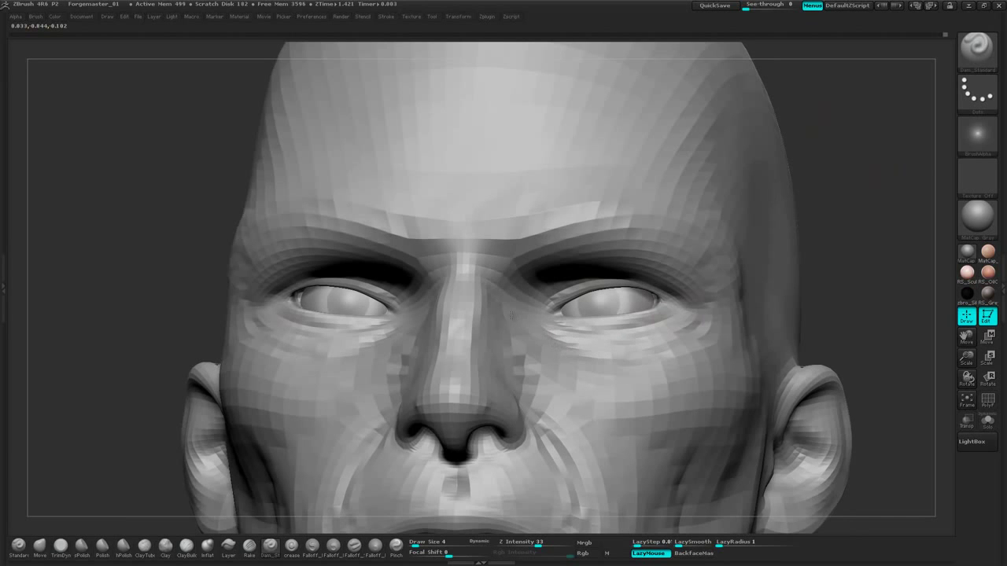
Deepen the upper eyelid fold toward the outer eye corner and refine the creases around the inner corner
{"action": "left_click_drag", "start_coordinate": [855, 157], "coordinate": [905, 169]}
{"action": "left_click_drag", "start_coordinate": [776, 211], "coordinate": [710, 214]}
{"action": "left_click_drag", "start_coordinate": [836, 178], "coordinate": [874, 154]}
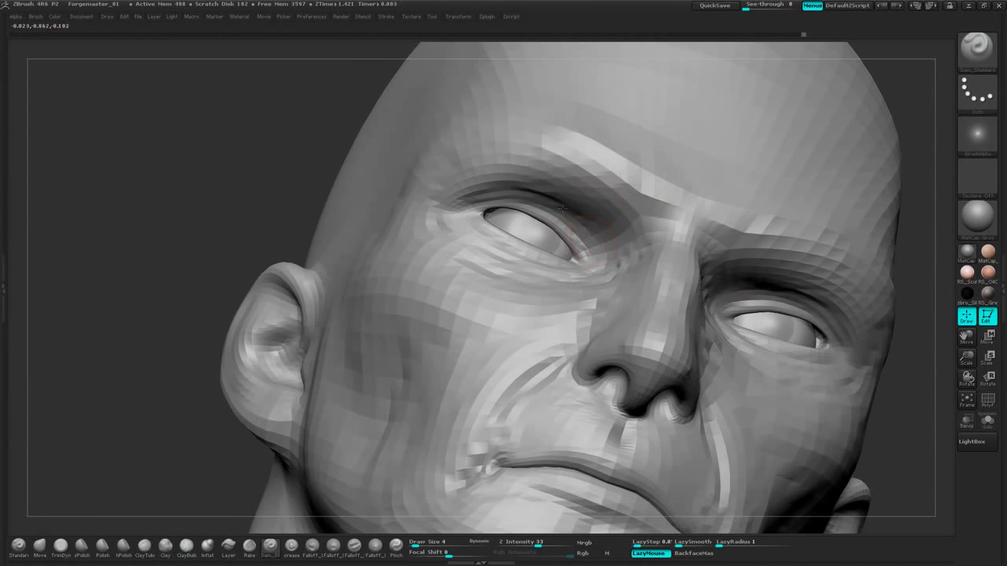
{"action": "left_click_drag", "start_coordinate": [562, 209], "coordinate": [473, 207]}
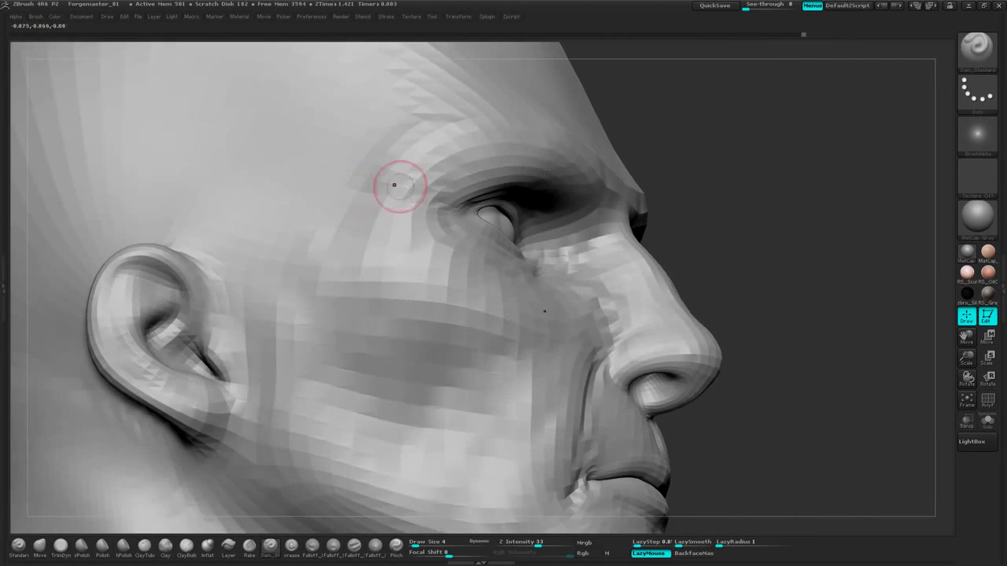
{"action": "mouse_move", "coordinate": [393, 175]}
{"action": "left_mouse_down"}
{"action": "mouse_move", "coordinate": [780, 227]}
{"action": "mouse_move", "coordinate": [716, 192]}
{"action": "mouse_move", "coordinate": [724, 249]}
{"action": "mouse_move", "coordinate": [727, 240]}
{"action": "mouse_move", "coordinate": [696, 229]}
{"action": "left_mouse_up"}
{"action": "left_click_drag", "start_coordinate": [779, 199], "coordinate": [503, 206]}
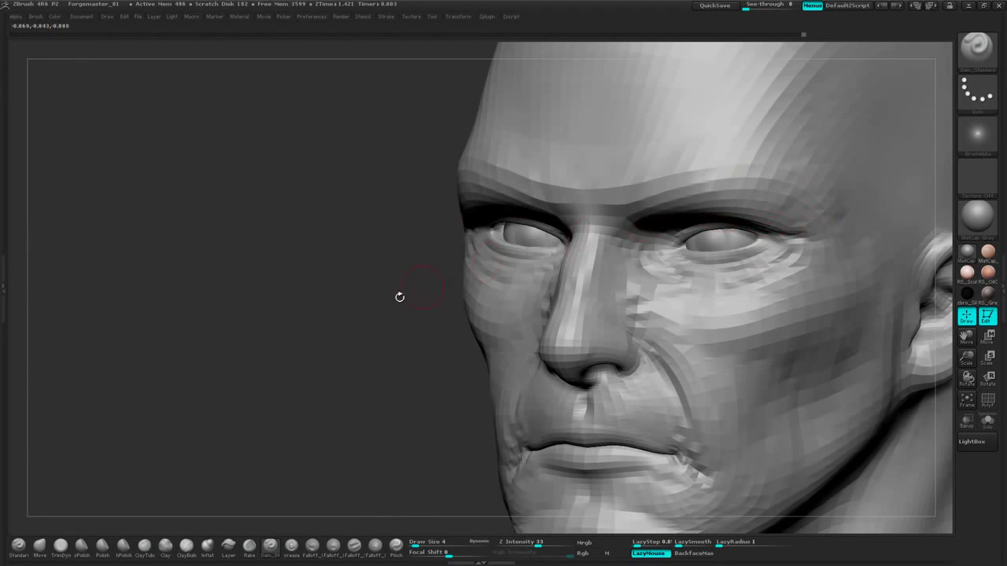
{"action": "left_click_drag", "start_coordinate": [399, 296], "coordinate": [771, 257]}
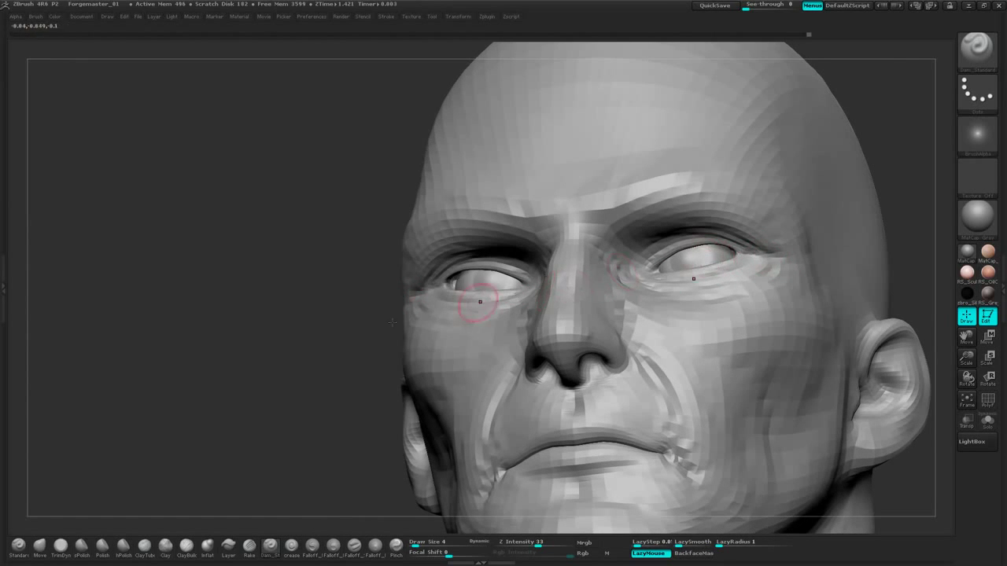
{"action": "left_click_drag", "start_coordinate": [354, 307], "coordinate": [497, 318]}
{"action": "mouse_move", "coordinate": [867, 228]}
{"action": "left_mouse_down"}
{"action": "mouse_move", "coordinate": [874, 204]}
{"action": "mouse_move", "coordinate": [852, 200]}
{"action": "mouse_move", "coordinate": [826, 217]}
{"action": "left_mouse_up"}
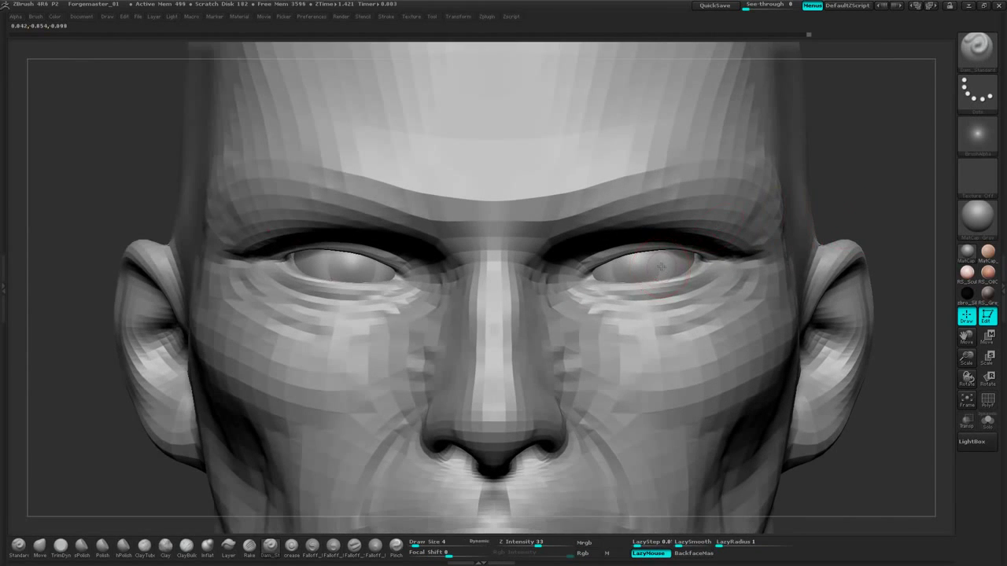
Select the eyeballs, turn on symmetry, and reposition them slightly in the sockets with a vertical Move transpose line
{"action": "left_click", "coordinate": [661, 268], "text": "alt"}
{"action": "left_click", "coordinate": [989, 339]}
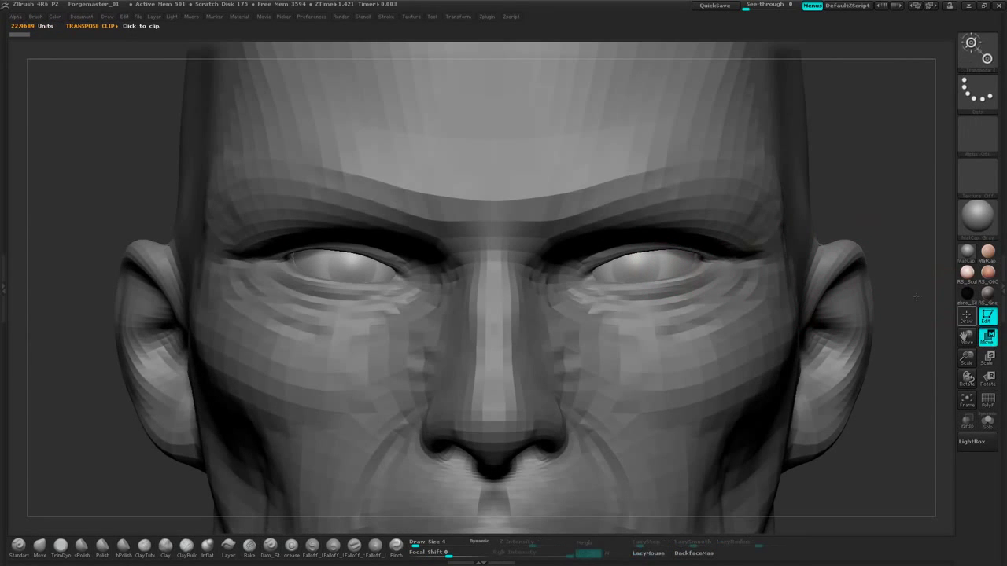
{"action": "left_click_drag", "start_coordinate": [650, 257], "coordinate": [648, 348]}
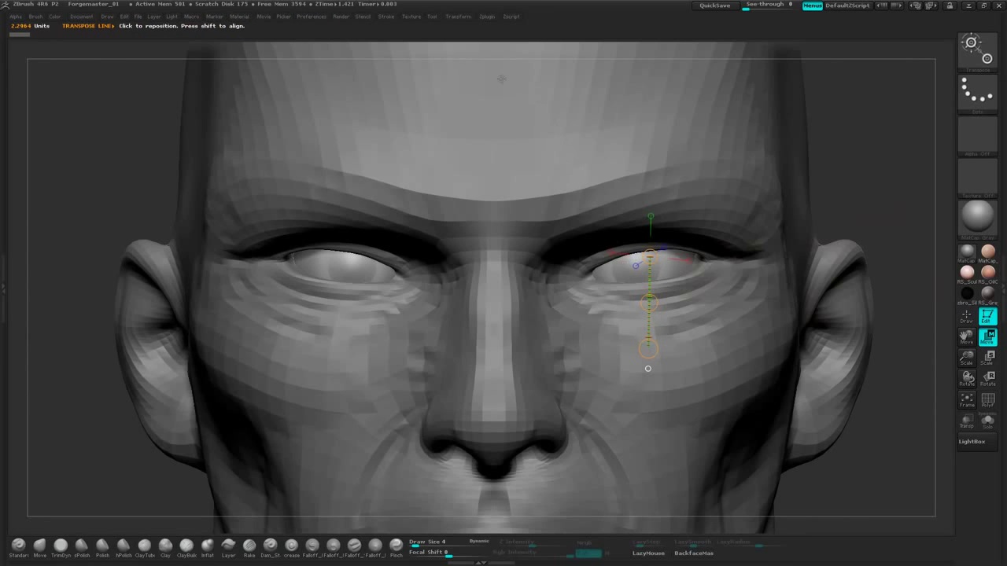
{"action": "left_click", "coordinate": [466, 18]}
{"action": "left_click", "coordinate": [510, 253]}
{"action": "left_click_drag", "start_coordinate": [649, 304], "coordinate": [652, 302]}
{"action": "left_click_drag", "start_coordinate": [877, 171], "coordinate": [810, 176]}
{"action": "left_click_drag", "start_coordinate": [632, 303], "coordinate": [628, 302]}
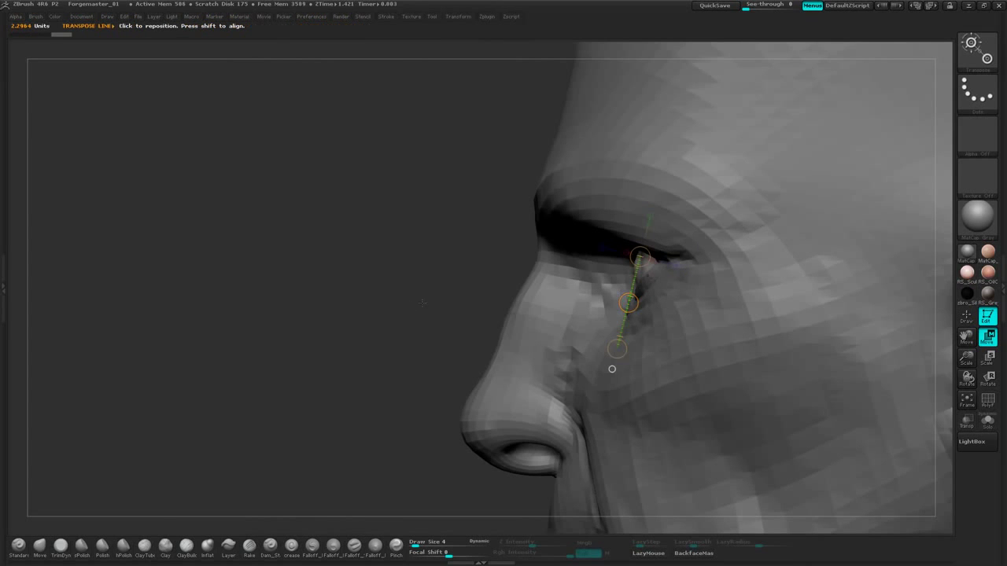
{"action": "right_click_drag", "start_coordinate": [628, 302], "coordinate": [696, 285]}
{"action": "left_click_drag", "start_coordinate": [688, 302], "coordinate": [689, 296]}
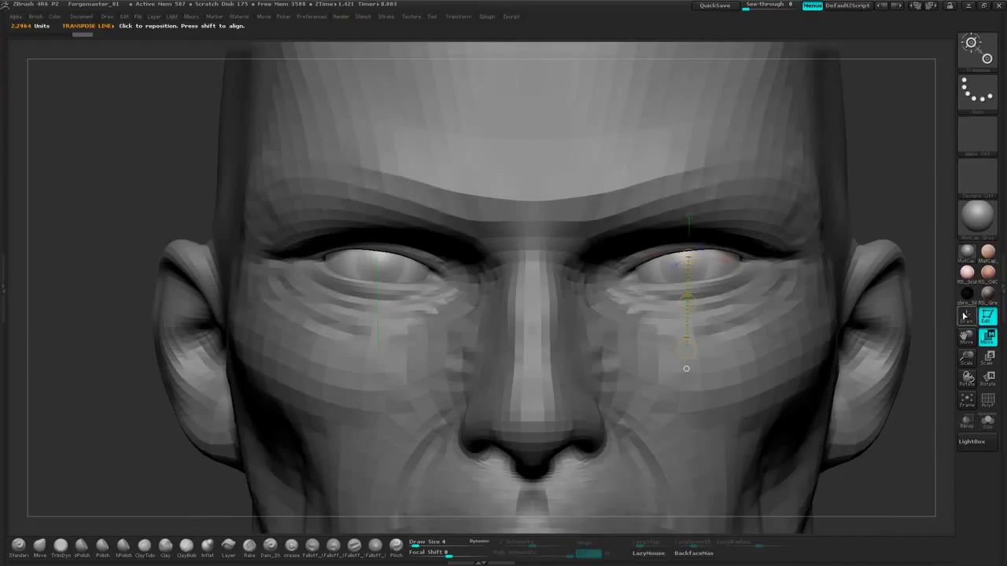
Return to Draw mode with the ClayBuildup brush, set Draw Size to 2, and make the Nickz_humanMaleAverage body subtool active
{"action": "left_click", "coordinate": [966, 317]}
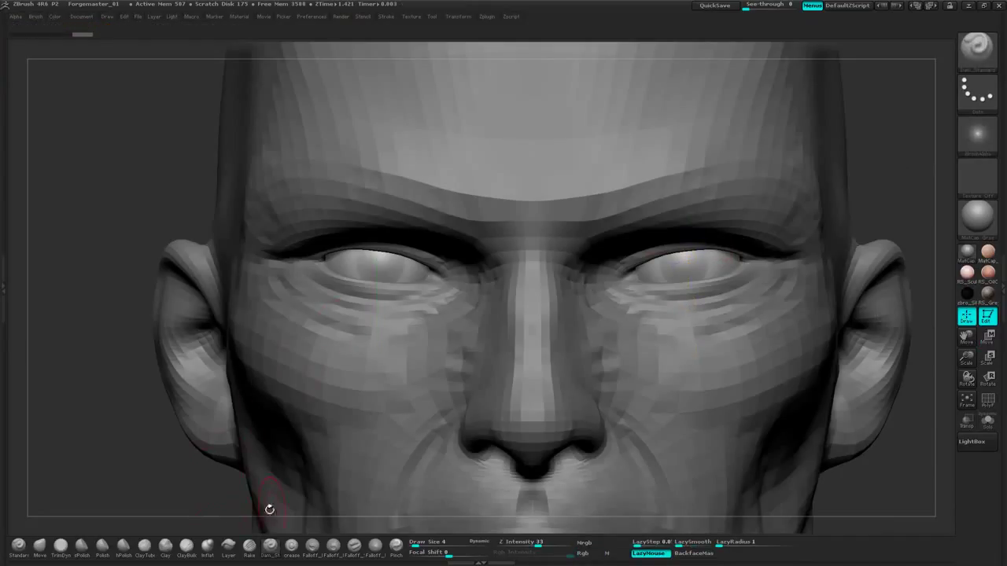
{"action": "left_click", "coordinate": [191, 547]}
{"action": "mouse_move", "coordinate": [860, 204]}
{"action": "left_mouse_down"}
{"action": "mouse_move", "coordinate": [884, 189]}
{"action": "mouse_move", "coordinate": [908, 193]}
{"action": "mouse_move", "coordinate": [873, 181]}
{"action": "left_mouse_up"}
{"action": "key", "text": "space"}
{"action": "left_click", "coordinate": [775, 197], "text": "alt"}
{"action": "key", "text": "space"}
{"action": "left_click", "coordinate": [874, 182]}
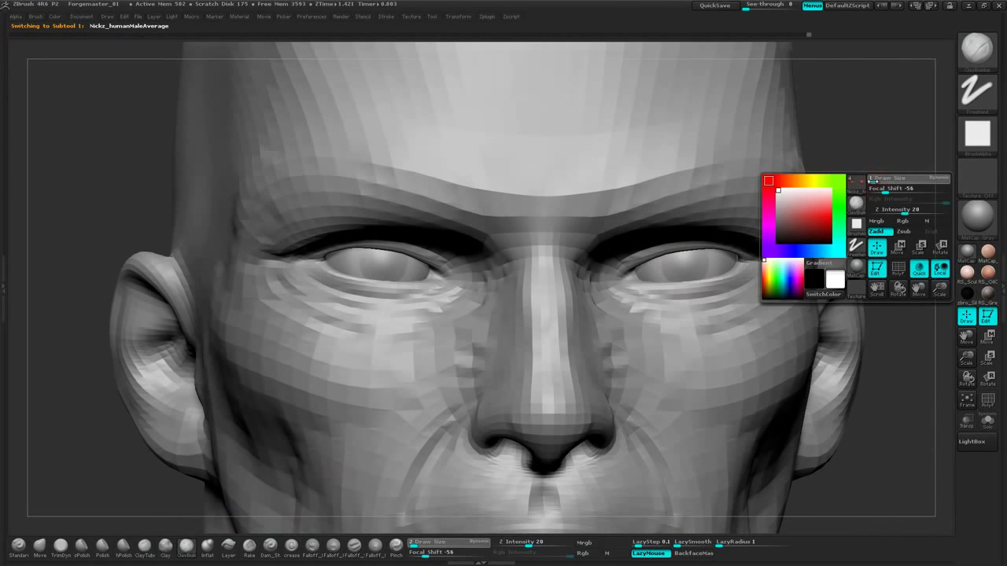
{"action": "mouse_move", "coordinate": [879, 149]}
{"action": "left_mouse_down"}
{"action": "mouse_move", "coordinate": [905, 131]}
{"action": "mouse_move", "coordinate": [892, 157]}
{"action": "left_mouse_up"}
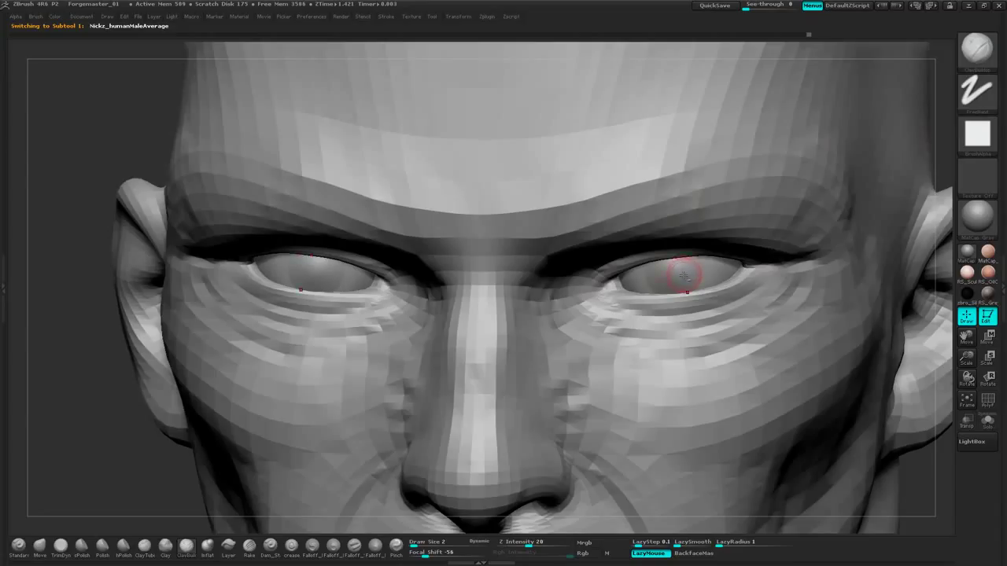
{"action": "left_click", "coordinate": [683, 274], "text": "alt"}
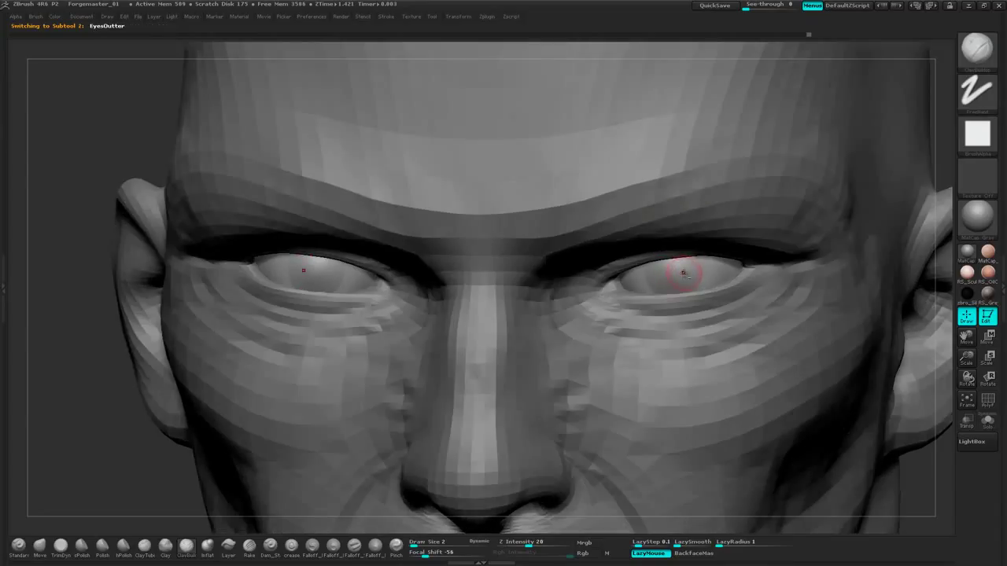
{"action": "left_click", "coordinate": [720, 203], "text": "alt"}
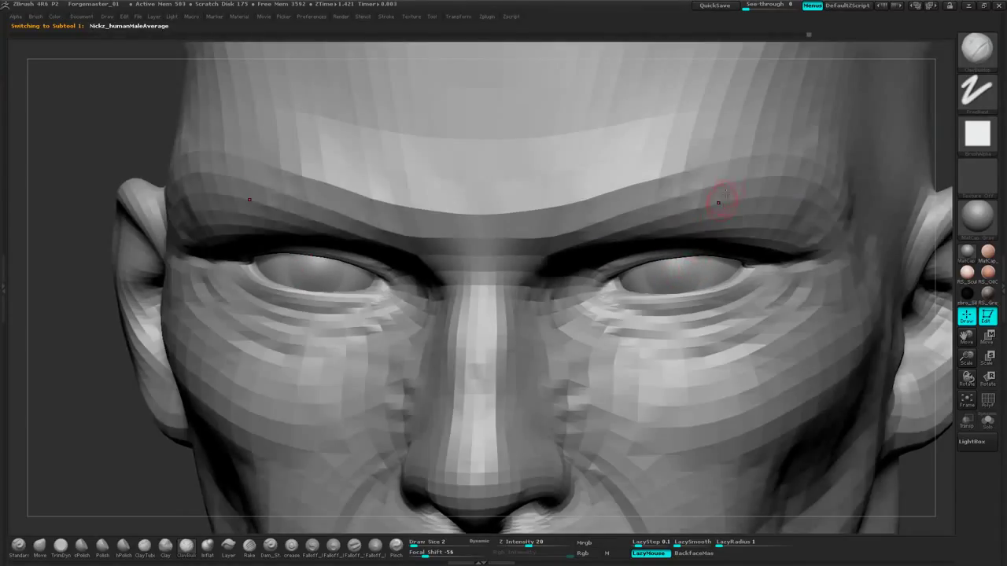
Build up the chest muscles symmetrically with the ClayBuildup brush at Draw Size 15
{"action": "left_click_drag", "start_coordinate": [97, 402], "coordinate": [154, 373]}
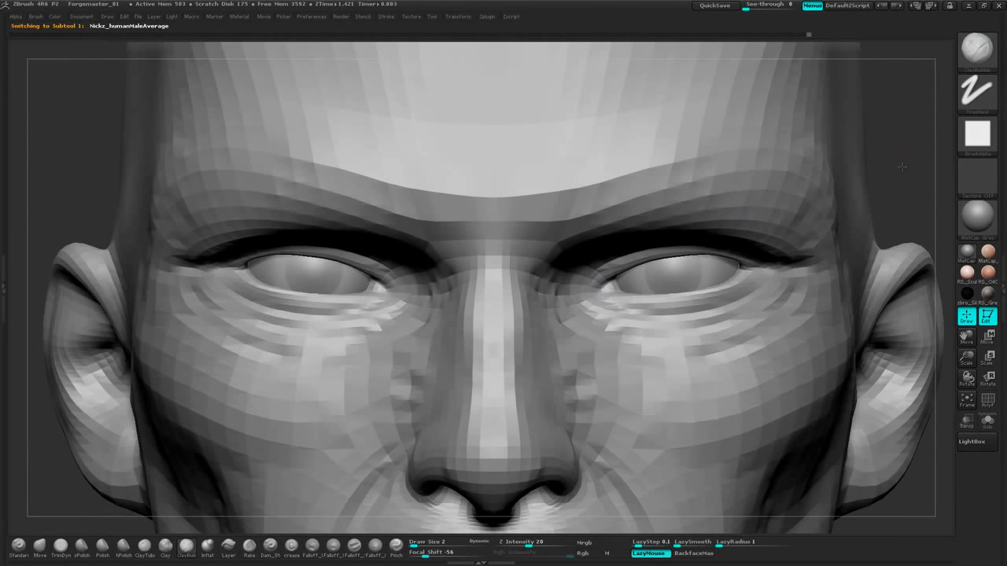
{"action": "left_click_drag", "start_coordinate": [902, 163], "coordinate": [791, 117], "text": "alt"}
{"action": "left_click_drag", "start_coordinate": [856, 282], "coordinate": [780, 178], "text": "alt"}
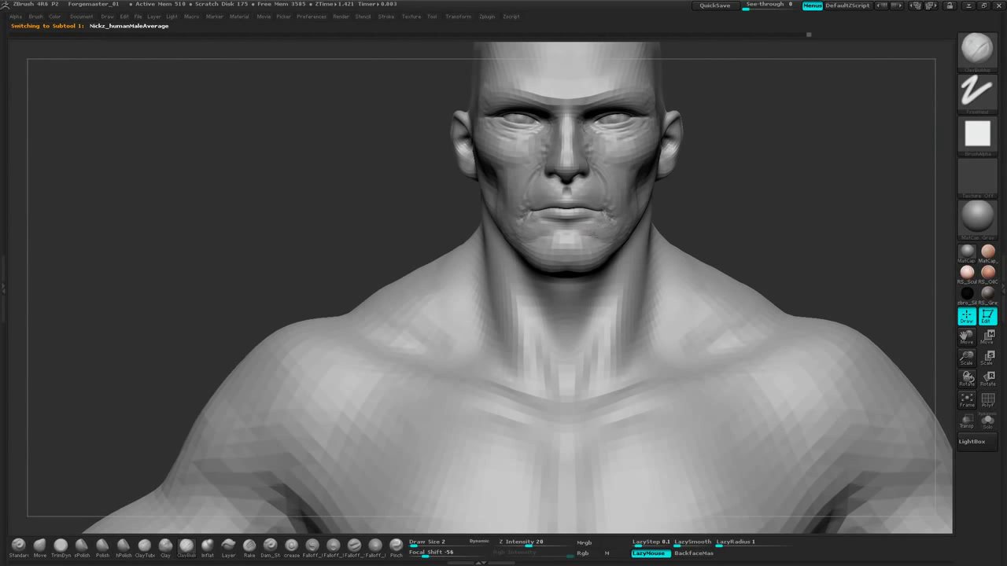
{"action": "mouse_move", "coordinate": [767, 214]}
{"action": "left_mouse_down", "text": "alt"}
{"action": "mouse_move", "coordinate": [801, 178]}
{"action": "mouse_move", "coordinate": [811, 106]}
{"action": "mouse_move", "coordinate": [826, 125]}
{"action": "left_mouse_up", "text": "alt"}
{"action": "key", "text": "space"}
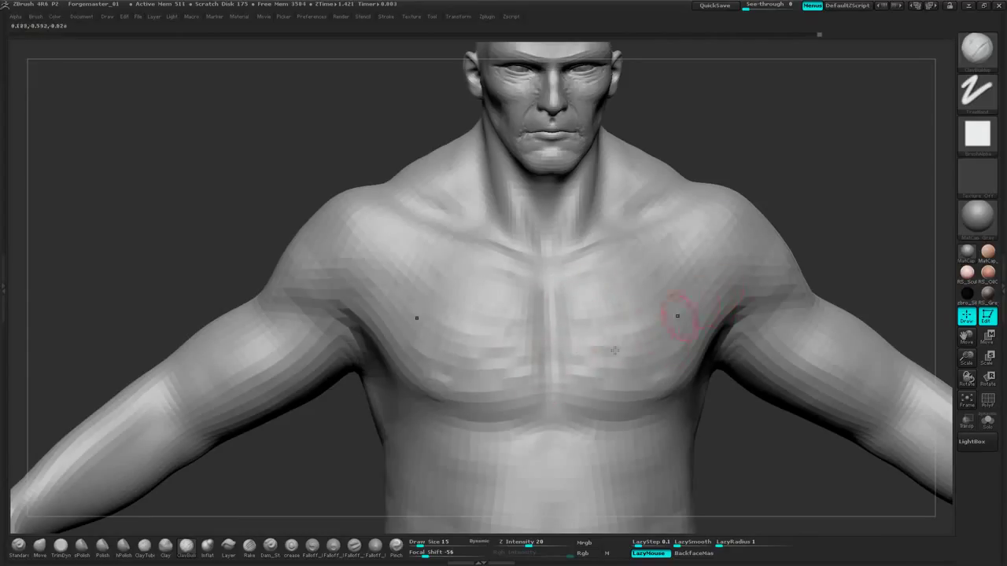
{"action": "left_click_drag", "start_coordinate": [752, 409], "coordinate": [685, 397]}
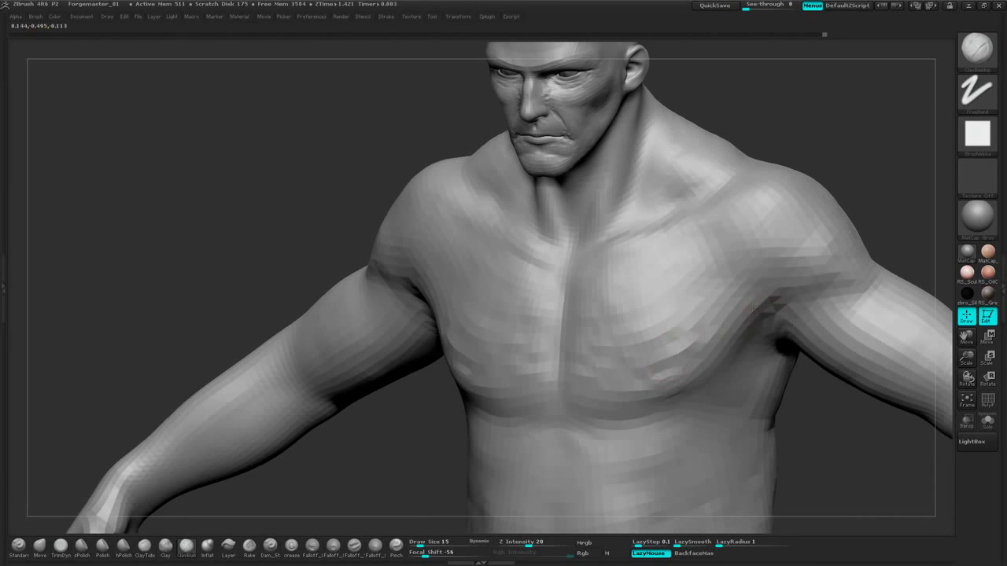
Shape the deltoids where they meet the chest and upper arms, and smooth the collarbone area
{"action": "left_click_drag", "start_coordinate": [870, 151], "coordinate": [808, 252]}
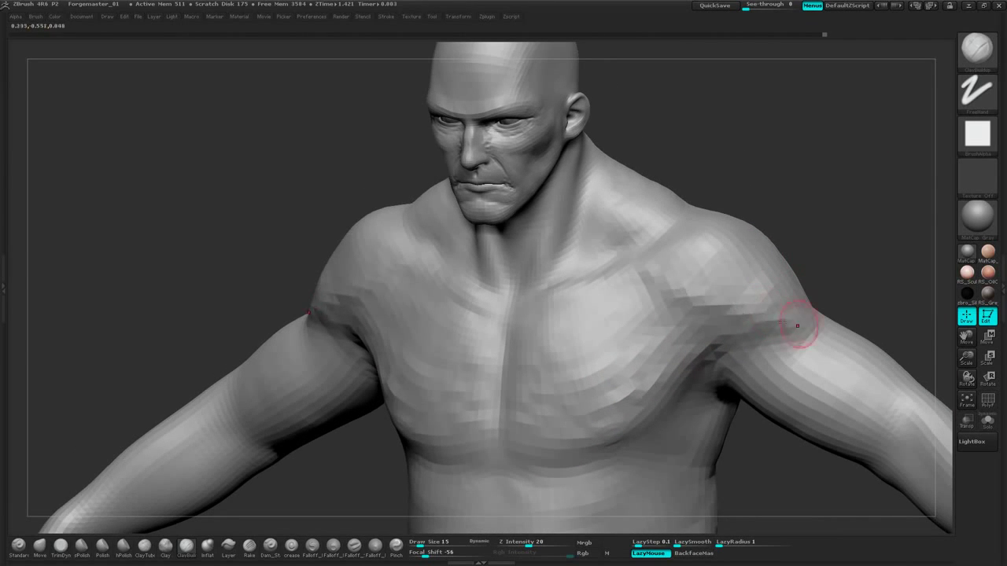
{"action": "left_click_drag", "start_coordinate": [864, 251], "coordinate": [691, 275]}
{"action": "mouse_move", "coordinate": [835, 223]}
{"action": "left_mouse_down"}
{"action": "mouse_move", "coordinate": [811, 247]}
{"action": "mouse_move", "coordinate": [720, 266]}
{"action": "left_mouse_up"}
{"action": "mouse_move", "coordinate": [485, 425]}
{"action": "left_mouse_down"}
{"action": "mouse_move", "coordinate": [593, 317]}
{"action": "mouse_move", "coordinate": [557, 315]}
{"action": "mouse_move", "coordinate": [568, 263]}
{"action": "mouse_move", "coordinate": [585, 315]}
{"action": "left_mouse_up"}
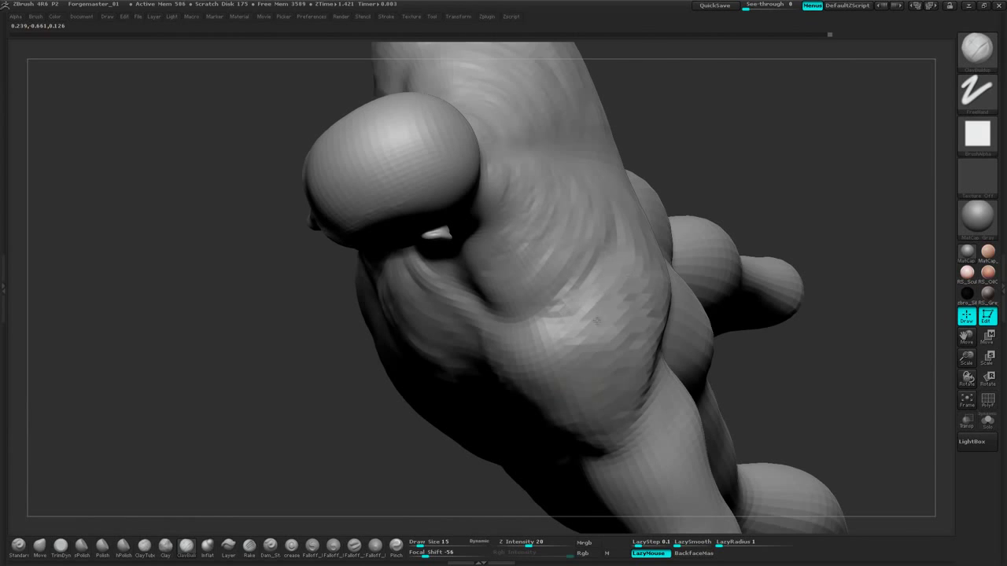
{"action": "mouse_move", "coordinate": [712, 197]}
{"action": "left_mouse_down"}
{"action": "mouse_move", "coordinate": [781, 181]}
{"action": "mouse_move", "coordinate": [748, 171]}
{"action": "mouse_move", "coordinate": [706, 196]}
{"action": "mouse_move", "coordinate": [761, 182]}
{"action": "left_mouse_up"}
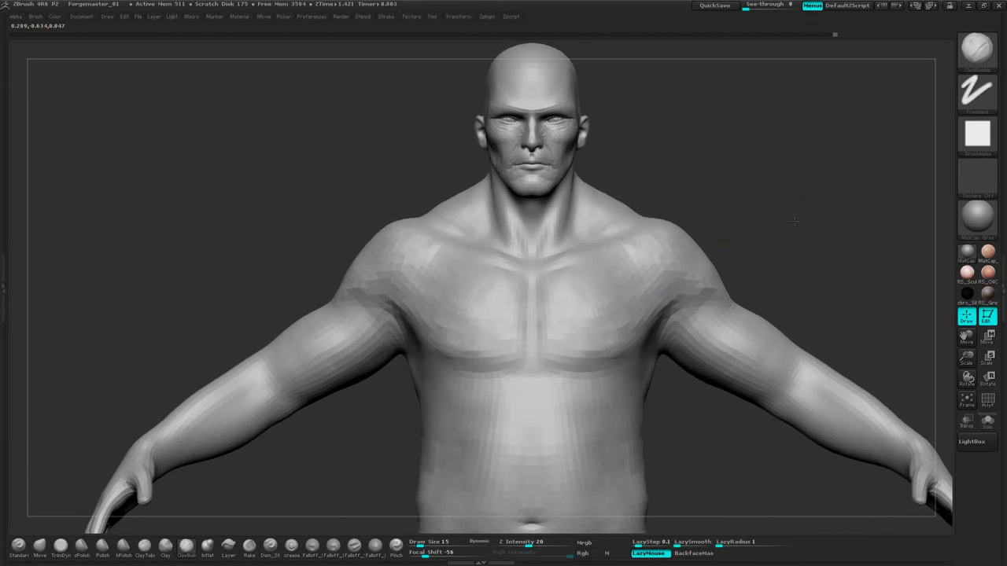
{"action": "mouse_move", "coordinate": [787, 197]}
{"action": "left_mouse_down"}
{"action": "mouse_move", "coordinate": [805, 166]}
{"action": "mouse_move", "coordinate": [512, 191]}
{"action": "left_mouse_up"}
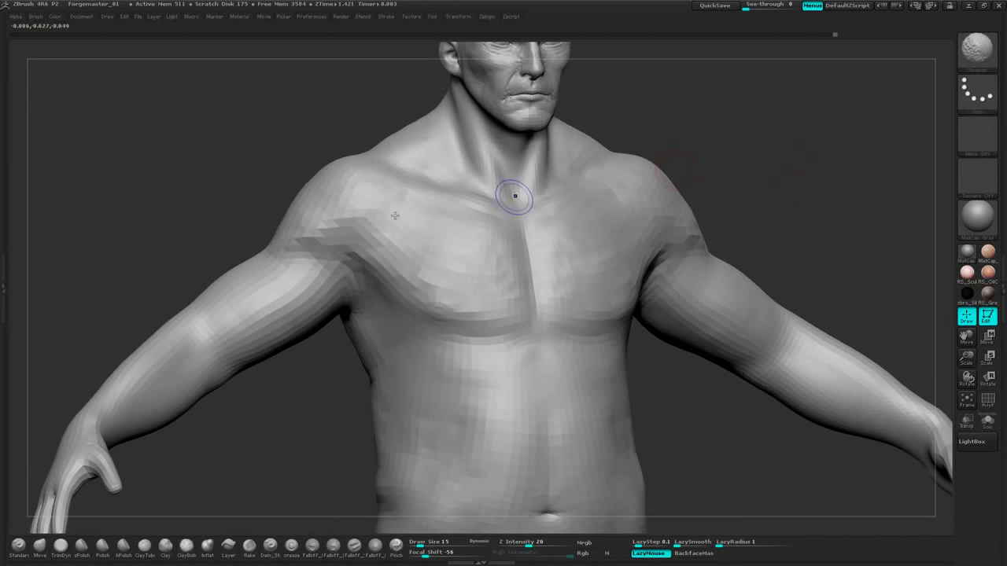
{"action": "left_click_drag", "start_coordinate": [834, 177], "coordinate": [802, 178], "text": "shift"}
Sculpt the rib and side muscle forms below the chest, and smooth them into the flanks
{"action": "left_click_drag", "start_coordinate": [720, 397], "coordinate": [732, 316], "text": "alt"}
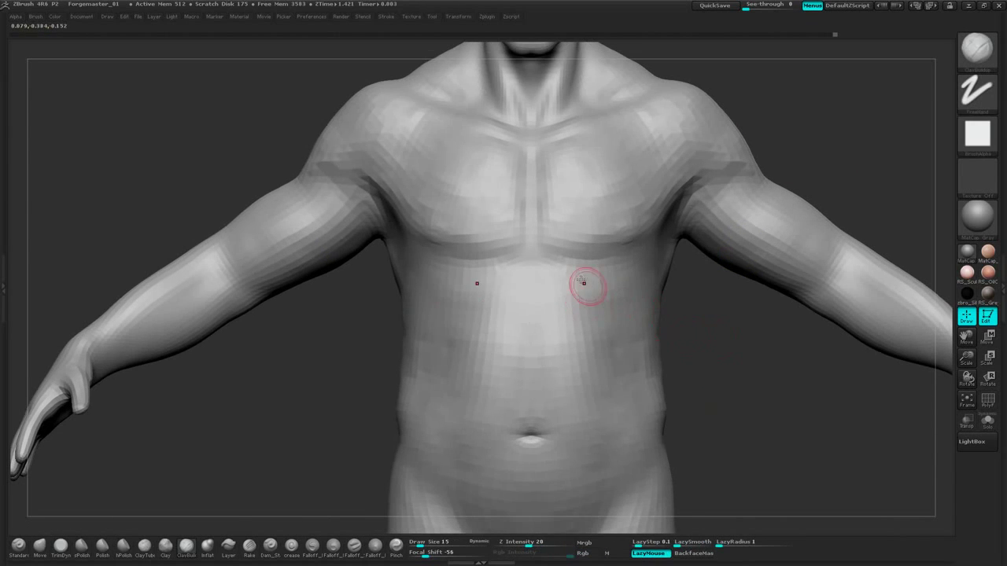
{"action": "left_click_drag", "start_coordinate": [573, 273], "coordinate": [540, 282]}
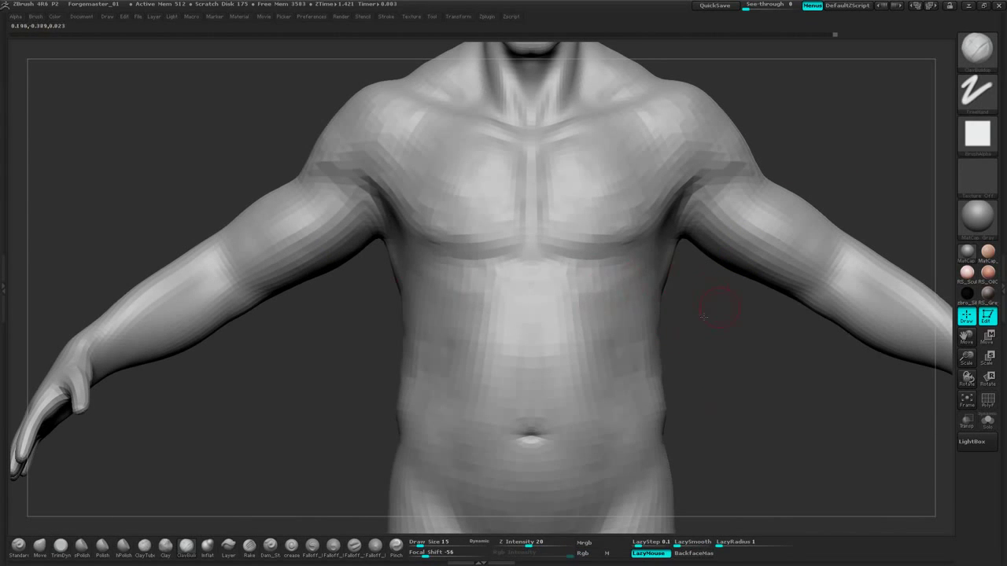
{"action": "left_click_drag", "start_coordinate": [704, 317], "coordinate": [606, 313]}
{"action": "left_click_drag", "start_coordinate": [668, 289], "coordinate": [606, 306]}
{"action": "mouse_move", "coordinate": [668, 322]}
{"action": "left_mouse_down"}
{"action": "mouse_move", "coordinate": [604, 341]}
{"action": "mouse_move", "coordinate": [657, 347]}
{"action": "left_mouse_up"}
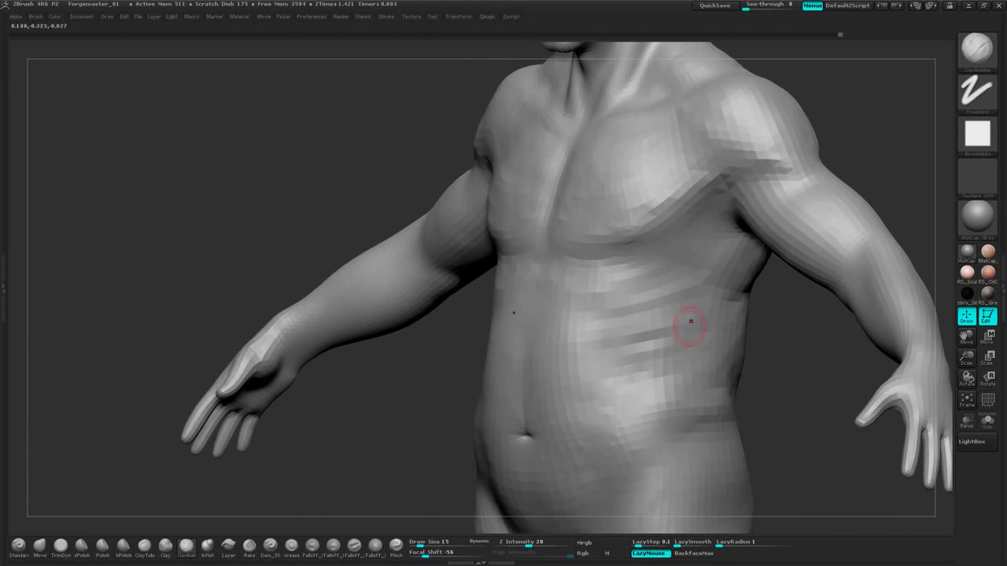
{"action": "left_click_drag", "start_coordinate": [785, 354], "coordinate": [850, 293], "text": "alt"}
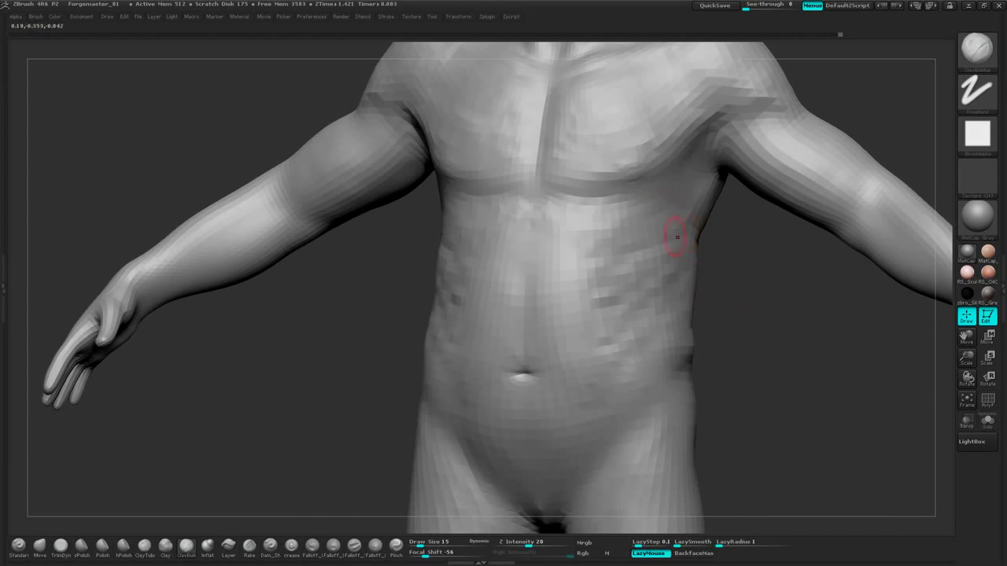
{"action": "left_click_drag", "start_coordinate": [649, 236], "coordinate": [623, 233], "text": "shift"}
{"action": "mouse_move", "coordinate": [763, 307]}
{"action": "left_mouse_down", "text": "shift"}
{"action": "mouse_move", "coordinate": [746, 336]}
{"action": "mouse_move", "coordinate": [701, 328]}
{"action": "mouse_move", "coordinate": [710, 333]}
{"action": "mouse_move", "coordinate": [723, 311]}
{"action": "left_mouse_up", "text": "shift"}
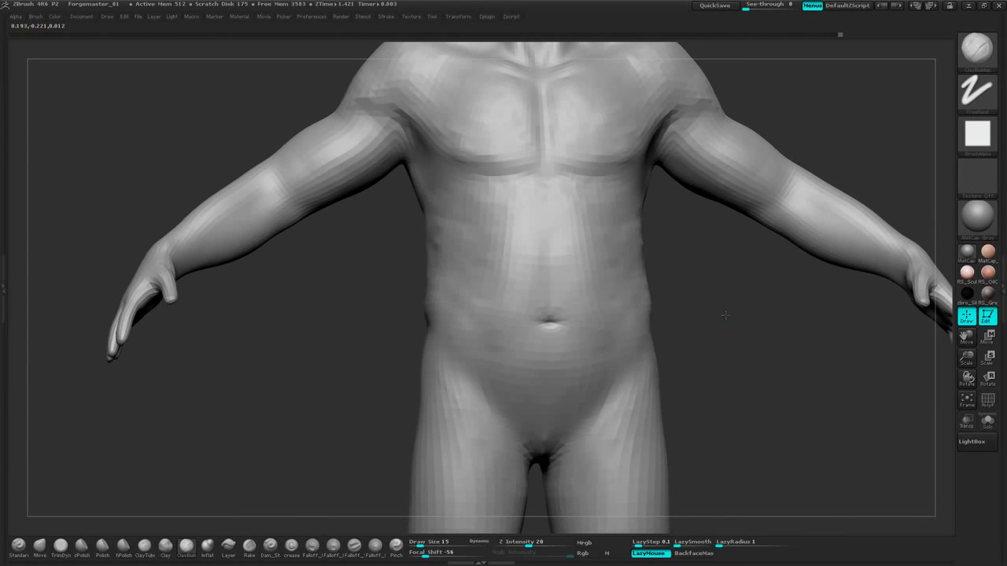
Build up the abdomen around the navel and below the sternum with ClayBuildup at Draw Size 34
{"action": "key", "text": "space"}
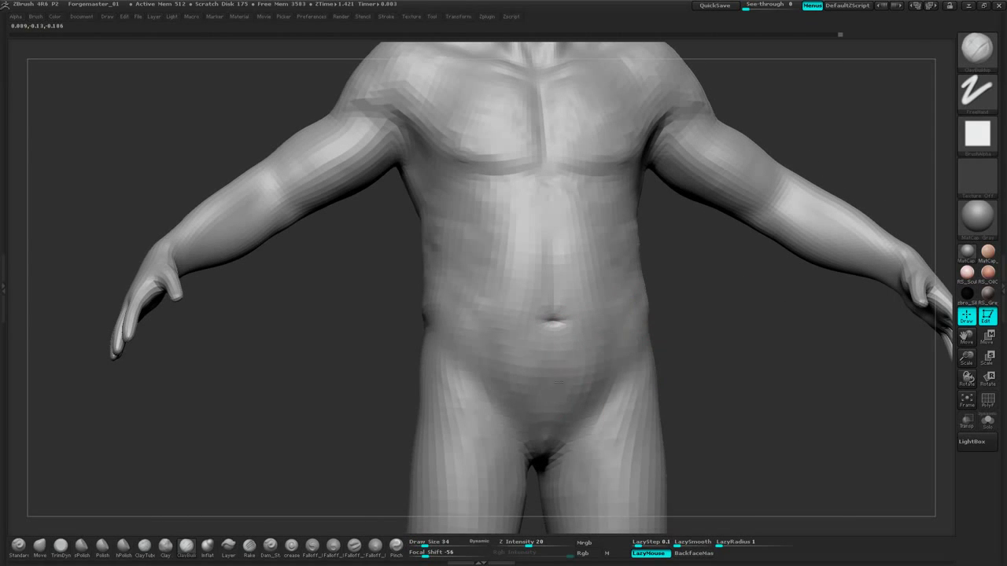
{"action": "left_click_drag", "start_coordinate": [554, 348], "coordinate": [568, 337]}
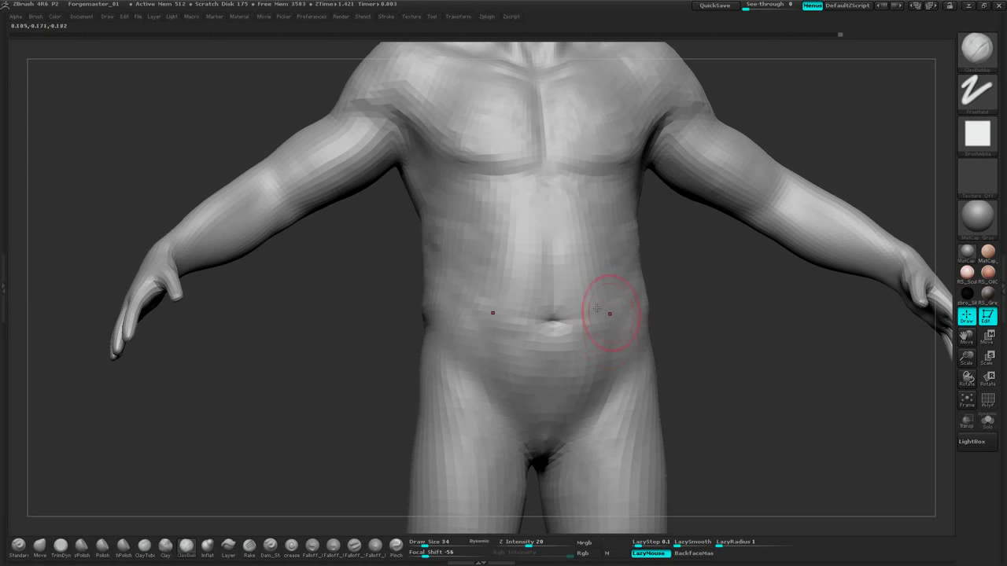
{"action": "left_click_drag", "start_coordinate": [558, 303], "coordinate": [544, 284]}
{"action": "left_click_drag", "start_coordinate": [732, 259], "coordinate": [756, 312]}
{"action": "left_click_drag", "start_coordinate": [525, 247], "coordinate": [487, 261]}
{"action": "left_click_drag", "start_coordinate": [706, 296], "coordinate": [700, 298]}
{"action": "mouse_move", "coordinate": [731, 330]}
{"action": "left_mouse_down", "text": "alt"}
{"action": "mouse_move", "coordinate": [722, 298]}
{"action": "mouse_move", "coordinate": [741, 288]}
{"action": "left_mouse_up", "text": "alt"}
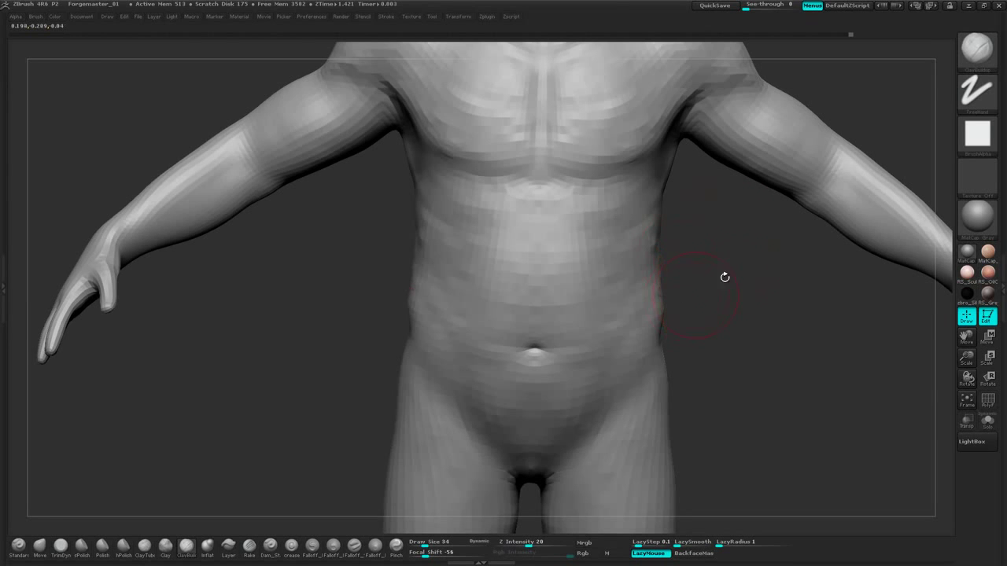
Refine the side of the ribcage below the armpit and the lower abdomen
{"action": "left_click_drag", "start_coordinate": [725, 277], "coordinate": [685, 270]}
{"action": "left_click_drag", "start_coordinate": [769, 246], "coordinate": [720, 243]}
{"action": "left_click_drag", "start_coordinate": [779, 233], "coordinate": [705, 166]}
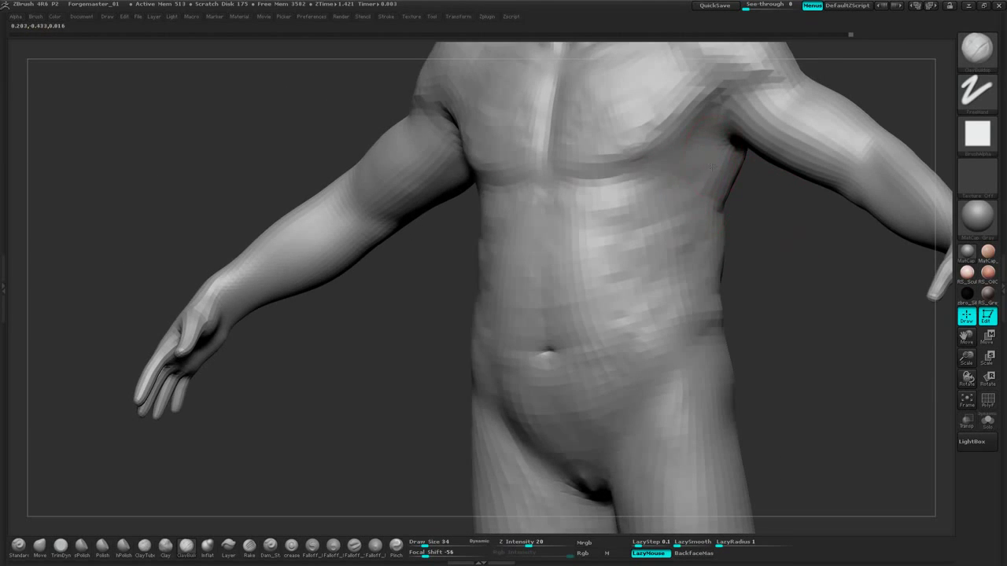
{"action": "mouse_move", "coordinate": [761, 238]}
{"action": "left_mouse_down"}
{"action": "mouse_move", "coordinate": [727, 292]}
{"action": "mouse_move", "coordinate": [646, 334]}
{"action": "mouse_move", "coordinate": [533, 358]}
{"action": "left_mouse_up"}
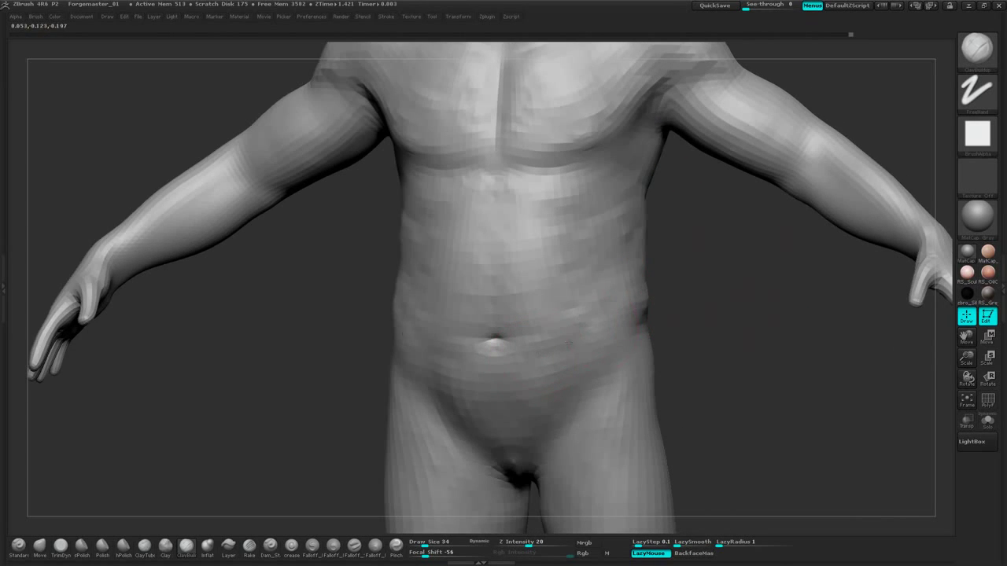
{"action": "left_click_drag", "start_coordinate": [713, 303], "coordinate": [649, 401], "text": "shift"}
Build up the front of the upper arms, shaping the biceps below the deltoids
{"action": "left_click_drag", "start_coordinate": [776, 225], "coordinate": [681, 252], "text": "alt"}
{"action": "left_click_drag", "start_coordinate": [836, 227], "coordinate": [714, 214]}
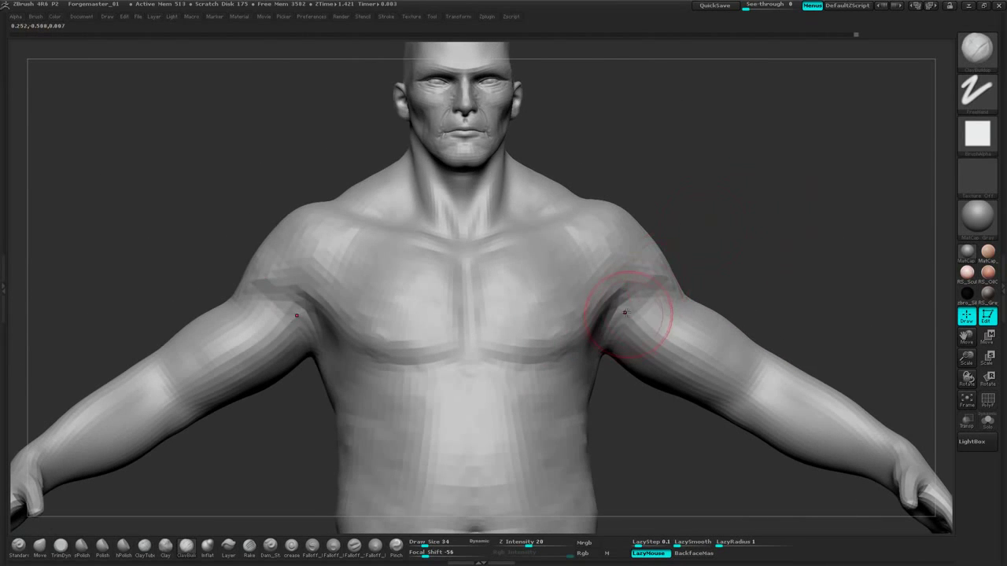
{"action": "left_click_drag", "start_coordinate": [776, 248], "coordinate": [762, 280], "text": "alt"}
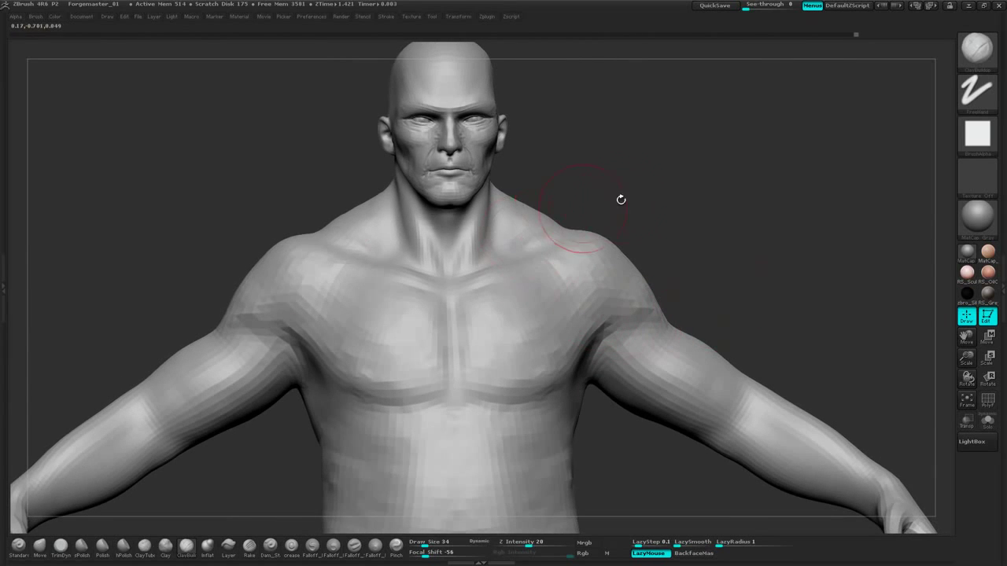
{"action": "left_click_drag", "start_coordinate": [631, 175], "coordinate": [858, 174], "text": "alt"}
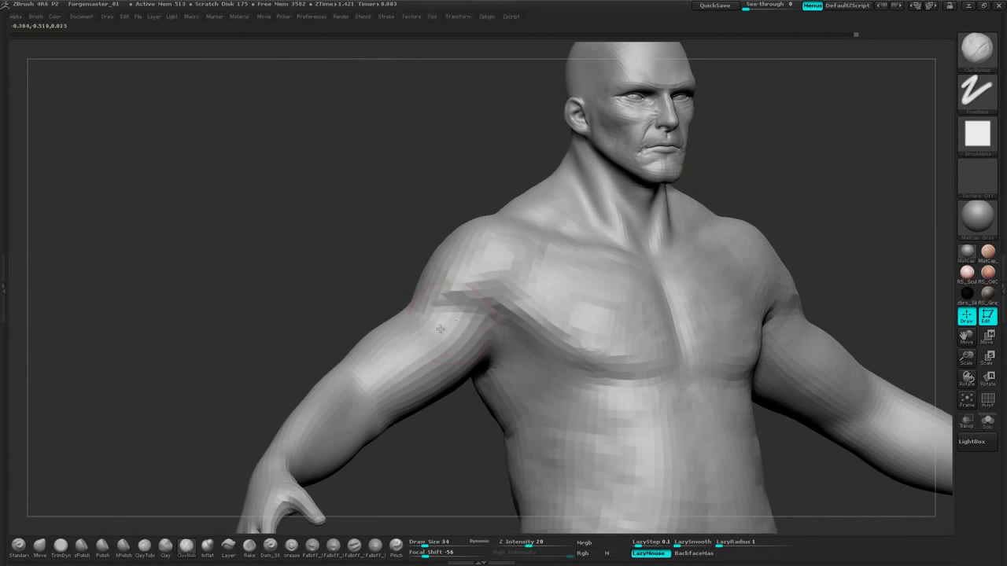
{"action": "left_click_drag", "start_coordinate": [453, 411], "coordinate": [427, 441]}
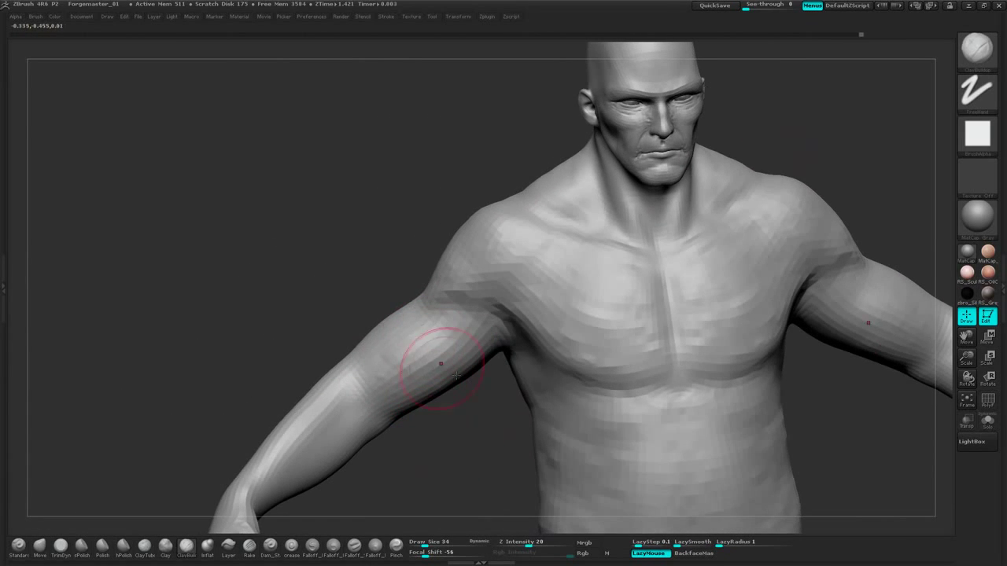
{"action": "left_click_drag", "start_coordinate": [488, 411], "coordinate": [450, 365]}
{"action": "left_click_drag", "start_coordinate": [324, 333], "coordinate": [466, 329]}
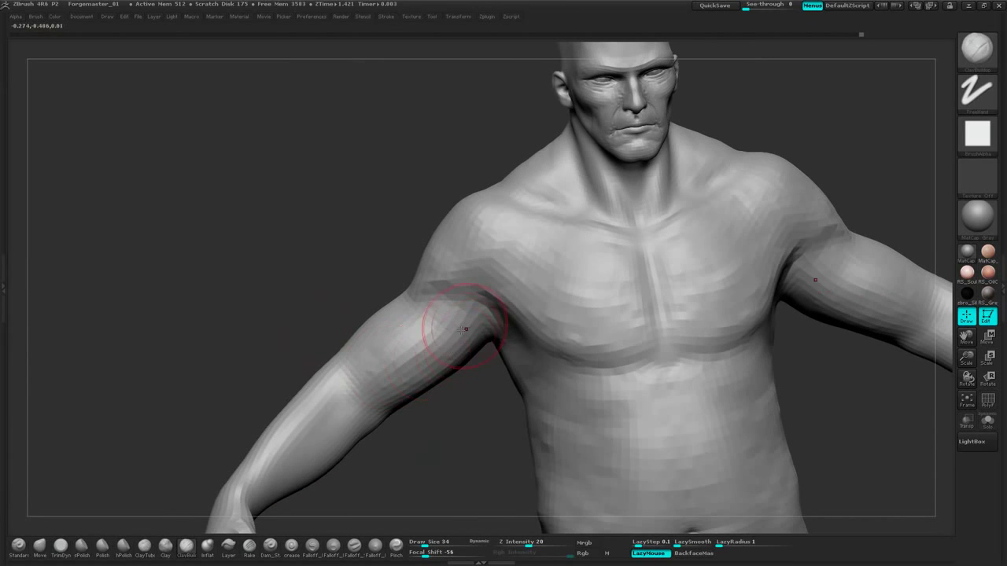
Add volume to the outer side of the upper arms between the deltoid and the elbow
{"action": "mouse_move", "coordinate": [361, 342]}
{"action": "left_mouse_down"}
{"action": "mouse_move", "coordinate": [416, 347]}
{"action": "mouse_move", "coordinate": [398, 348]}
{"action": "mouse_move", "coordinate": [414, 329]}
{"action": "left_mouse_up"}
{"action": "left_click_drag", "start_coordinate": [746, 298], "coordinate": [669, 284]}
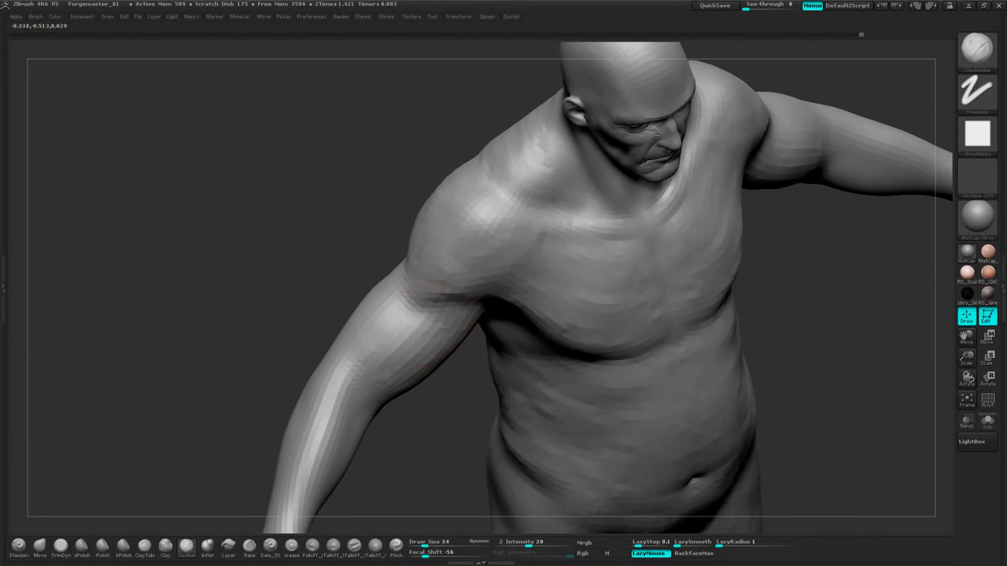
{"action": "left_click_drag", "start_coordinate": [455, 426], "coordinate": [462, 348]}
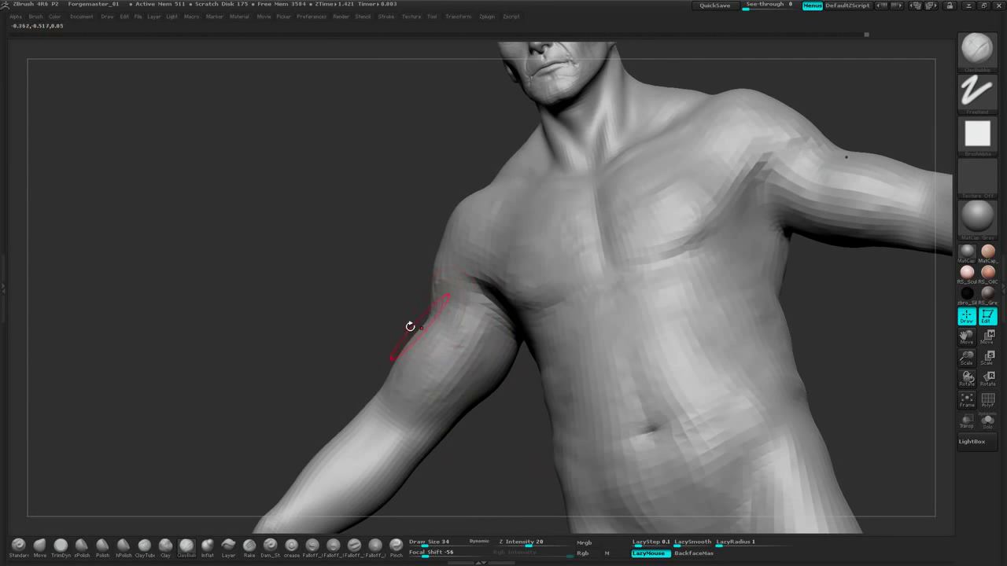
{"action": "left_click_drag", "start_coordinate": [410, 326], "coordinate": [432, 319]}
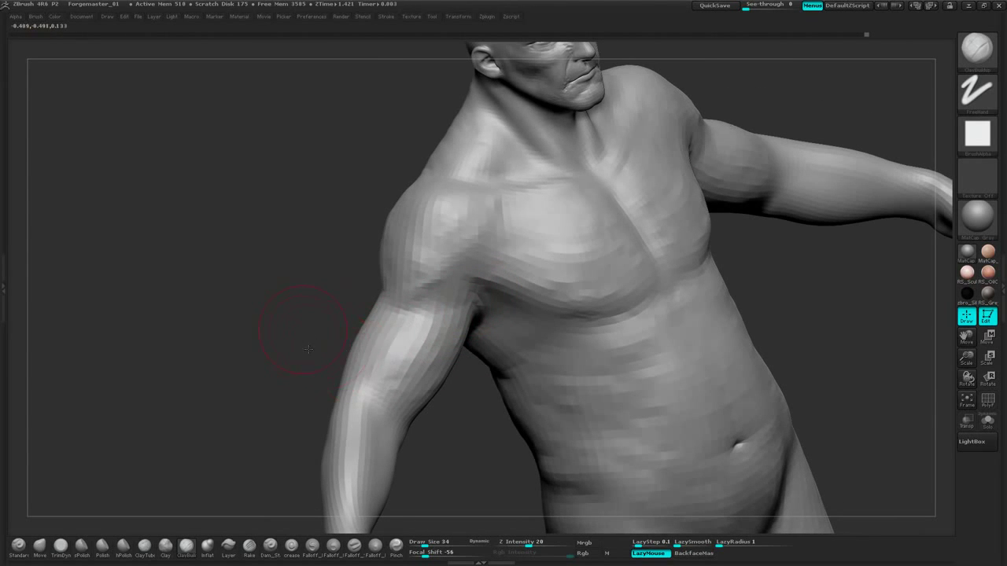
{"action": "left_click_drag", "start_coordinate": [303, 338], "coordinate": [334, 386]}
{"action": "left_click_drag", "start_coordinate": [458, 429], "coordinate": [457, 370]}
{"action": "left_click_drag", "start_coordinate": [504, 446], "coordinate": [571, 363], "text": "alt"}
Refine the muscle forms around the elbow and the back of the upper arm, blending them into the biceps
{"action": "left_click_drag", "start_coordinate": [308, 337], "coordinate": [456, 339]}
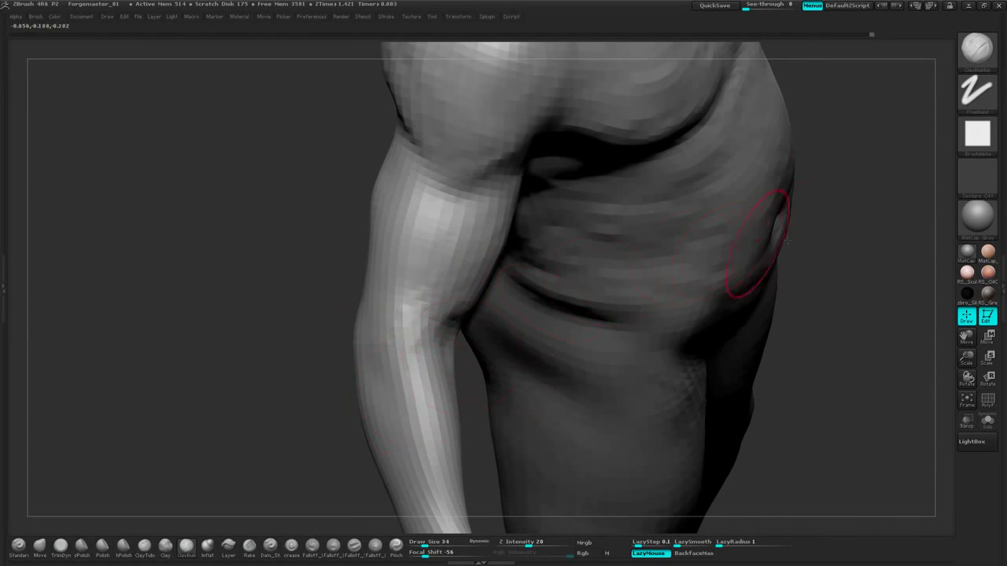
{"action": "left_click_drag", "start_coordinate": [818, 256], "coordinate": [779, 230], "text": "alt"}
{"action": "left_click_drag", "start_coordinate": [620, 233], "coordinate": [634, 229]}
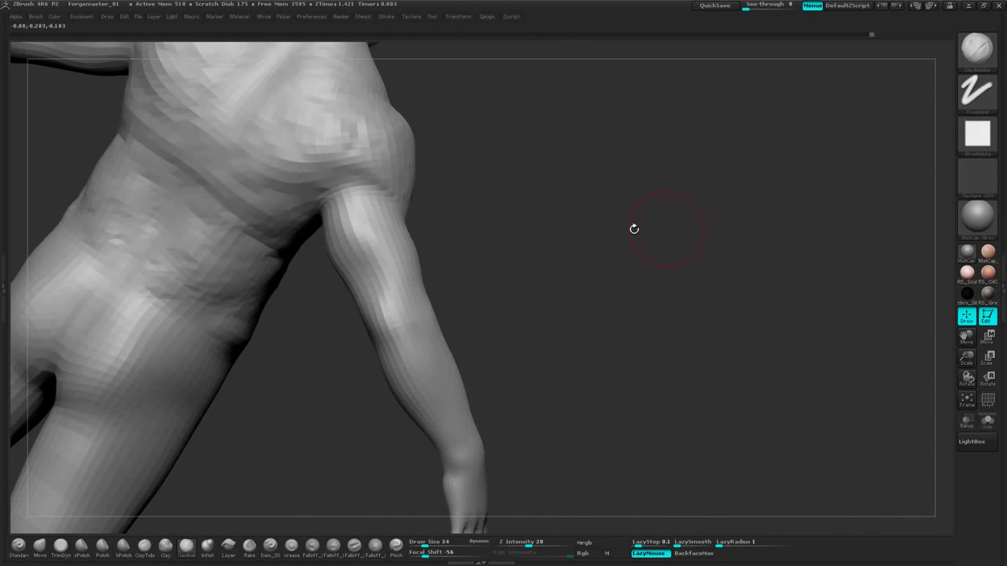
{"action": "left_click_drag", "start_coordinate": [478, 262], "coordinate": [429, 293]}
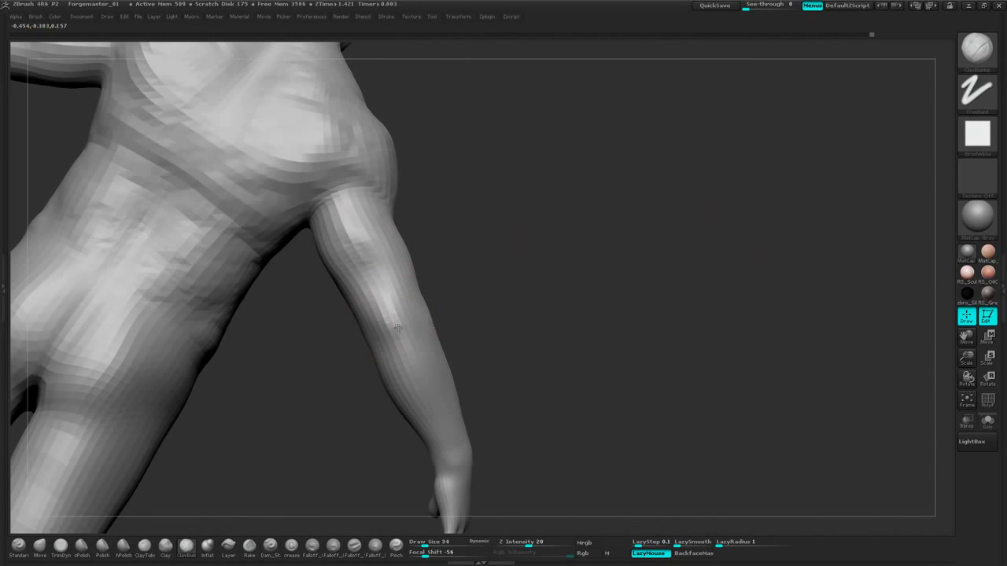
{"action": "mouse_move", "coordinate": [513, 228]}
{"action": "left_mouse_down"}
{"action": "mouse_move", "coordinate": [429, 242]}
{"action": "mouse_move", "coordinate": [429, 214]}
{"action": "left_mouse_up"}
{"action": "left_click_drag", "start_coordinate": [562, 239], "coordinate": [472, 263]}
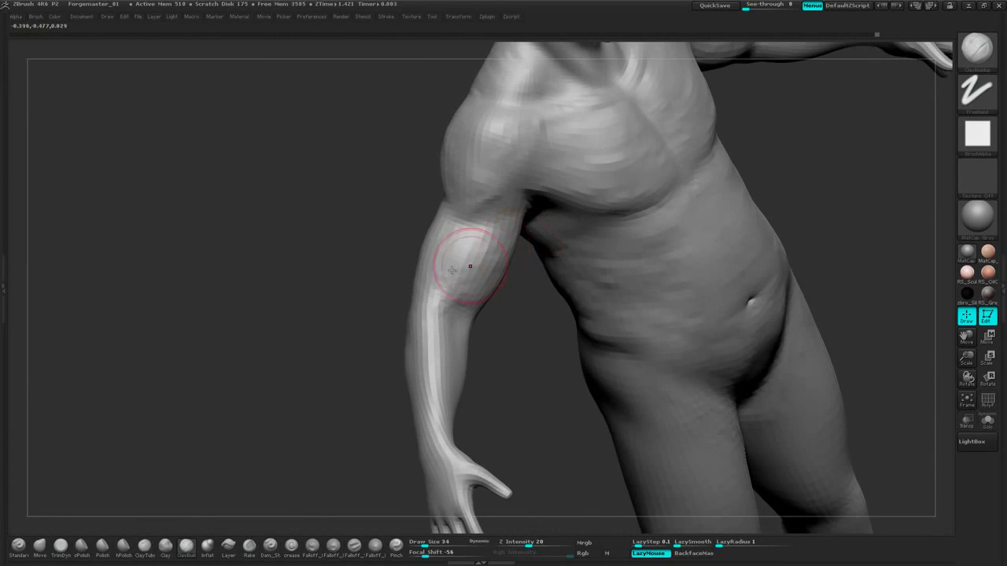
Build up the forearm muscles between the elbow and the wrist with clay strokes
{"action": "mouse_move", "coordinate": [503, 339]}
{"action": "left_mouse_down"}
{"action": "mouse_move", "coordinate": [464, 385]}
{"action": "mouse_move", "coordinate": [546, 292]}
{"action": "mouse_move", "coordinate": [580, 316]}
{"action": "mouse_move", "coordinate": [546, 267]}
{"action": "mouse_move", "coordinate": [621, 260]}
{"action": "mouse_move", "coordinate": [667, 241]}
{"action": "left_mouse_up"}
{"action": "left_click_drag", "start_coordinate": [543, 263], "coordinate": [502, 336]}
{"action": "left_click_drag", "start_coordinate": [591, 326], "coordinate": [561, 380]}
{"action": "left_click_drag", "start_coordinate": [543, 228], "coordinate": [465, 283]}
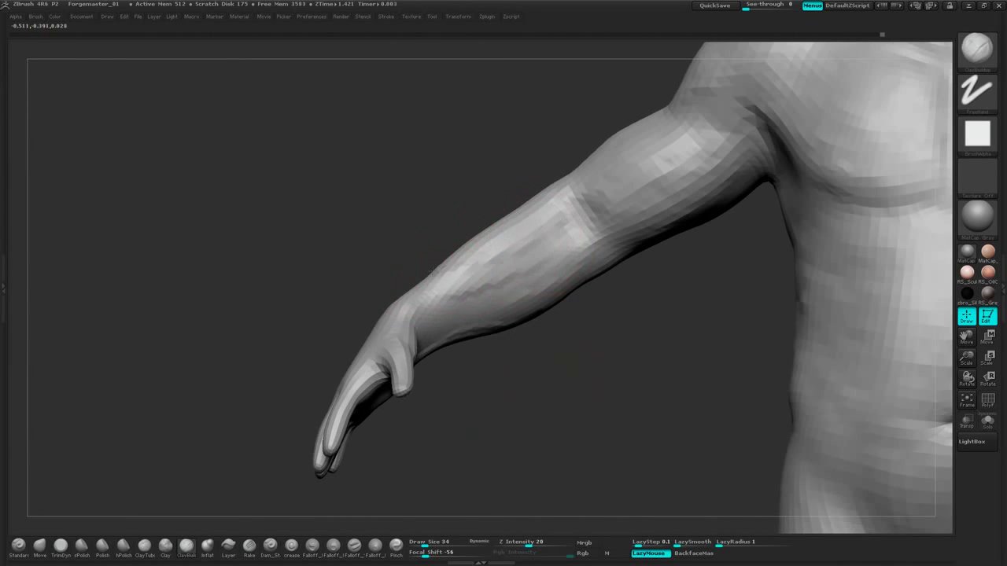
{"action": "left_click_drag", "start_coordinate": [543, 362], "coordinate": [590, 385]}
{"action": "left_click_drag", "start_coordinate": [468, 255], "coordinate": [420, 299]}
{"action": "mouse_move", "coordinate": [417, 229]}
{"action": "left_mouse_down"}
{"action": "mouse_move", "coordinate": [464, 271]}
{"action": "mouse_move", "coordinate": [547, 289]}
{"action": "left_mouse_up"}
{"action": "mouse_move", "coordinate": [523, 122]}
{"action": "left_mouse_down"}
{"action": "mouse_move", "coordinate": [443, 158]}
{"action": "mouse_move", "coordinate": [401, 210]}
{"action": "left_mouse_up"}
{"action": "left_click_drag", "start_coordinate": [458, 175], "coordinate": [389, 245]}
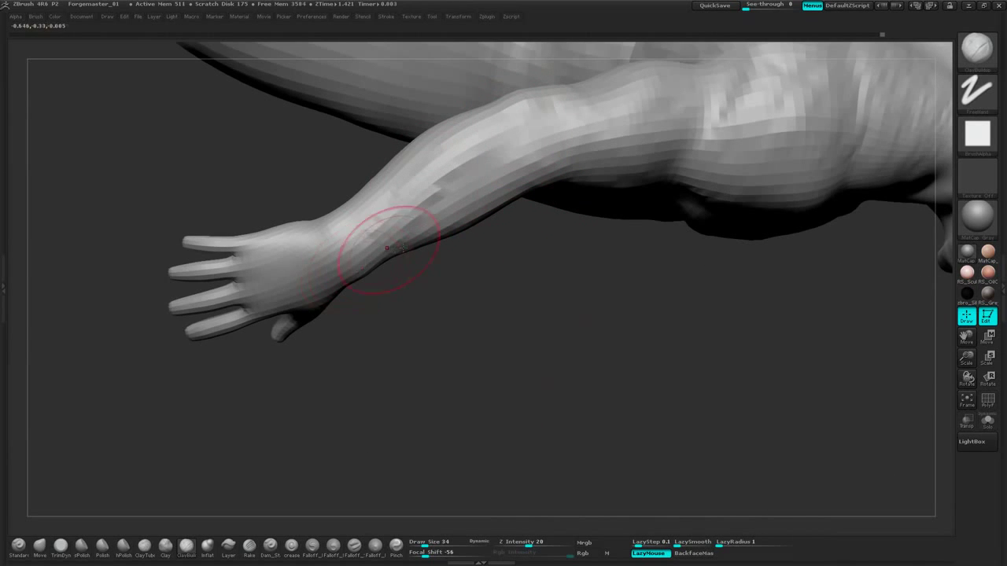
Refine the back of the forearm and smooth the clay strokes along its inner side toward the wrist
{"action": "mouse_move", "coordinate": [470, 361]}
{"action": "left_mouse_down"}
{"action": "mouse_move", "coordinate": [477, 396]}
{"action": "mouse_move", "coordinate": [472, 334]}
{"action": "left_mouse_up"}
{"action": "left_click_drag", "start_coordinate": [441, 401], "coordinate": [462, 348]}
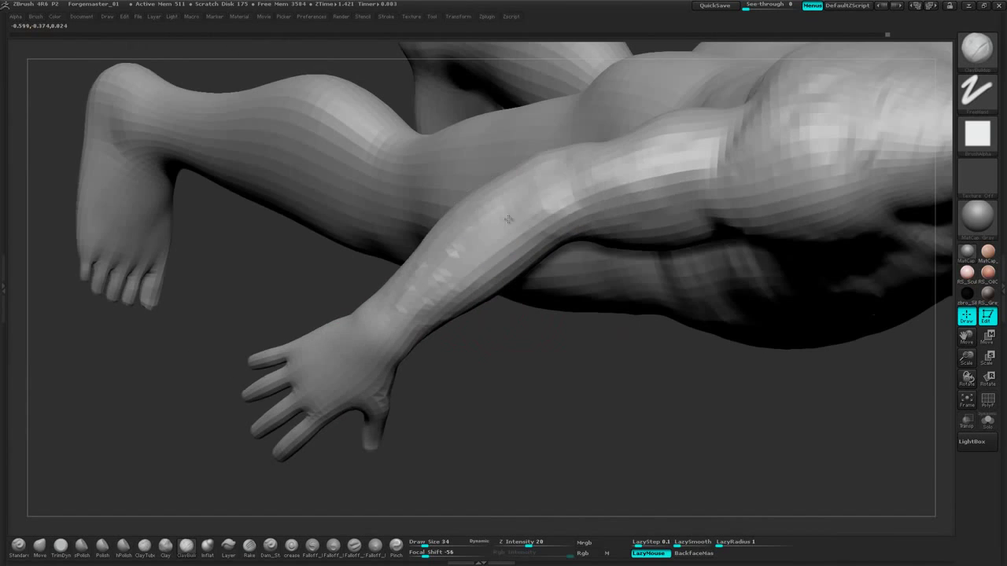
{"action": "left_click_drag", "start_coordinate": [515, 185], "coordinate": [472, 238]}
{"action": "mouse_move", "coordinate": [461, 356]}
{"action": "left_mouse_down"}
{"action": "mouse_move", "coordinate": [597, 404]}
{"action": "mouse_move", "coordinate": [511, 406]}
{"action": "left_mouse_up"}
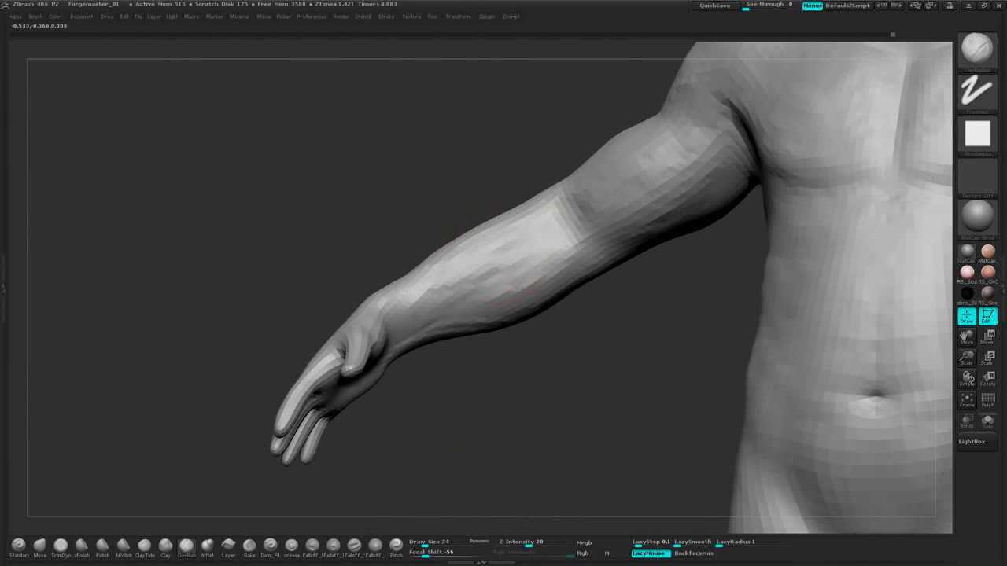
{"action": "mouse_move", "coordinate": [481, 295]}
{"action": "left_mouse_down", "text": "shift"}
{"action": "mouse_move", "coordinate": [428, 322]}
{"action": "mouse_move", "coordinate": [417, 310]}
{"action": "left_mouse_up", "text": "shift"}
{"action": "left_click_drag", "start_coordinate": [512, 383], "coordinate": [457, 346]}
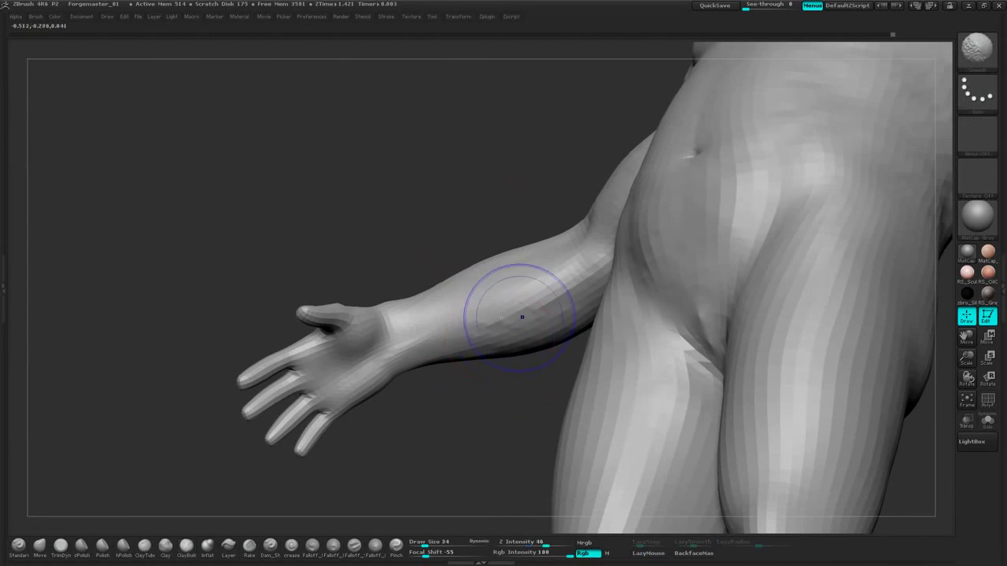
{"action": "left_click_drag", "start_coordinate": [519, 312], "coordinate": [581, 291], "text": "shift"}
{"action": "mouse_move", "coordinate": [489, 383]}
{"action": "left_mouse_down"}
{"action": "mouse_move", "coordinate": [467, 409]}
{"action": "mouse_move", "coordinate": [512, 412]}
{"action": "mouse_move", "coordinate": [583, 347]}
{"action": "mouse_move", "coordinate": [624, 376]}
{"action": "mouse_move", "coordinate": [587, 408]}
{"action": "left_mouse_up"}
Lengthen the fingers by pulling out their tips with the Move brush
{"action": "left_click_drag", "start_coordinate": [358, 429], "coordinate": [158, 470], "text": "alt"}
{"action": "left_click", "coordinate": [40, 545]}
{"action": "left_click_drag", "start_coordinate": [194, 407], "coordinate": [225, 388], "text": "alt"}
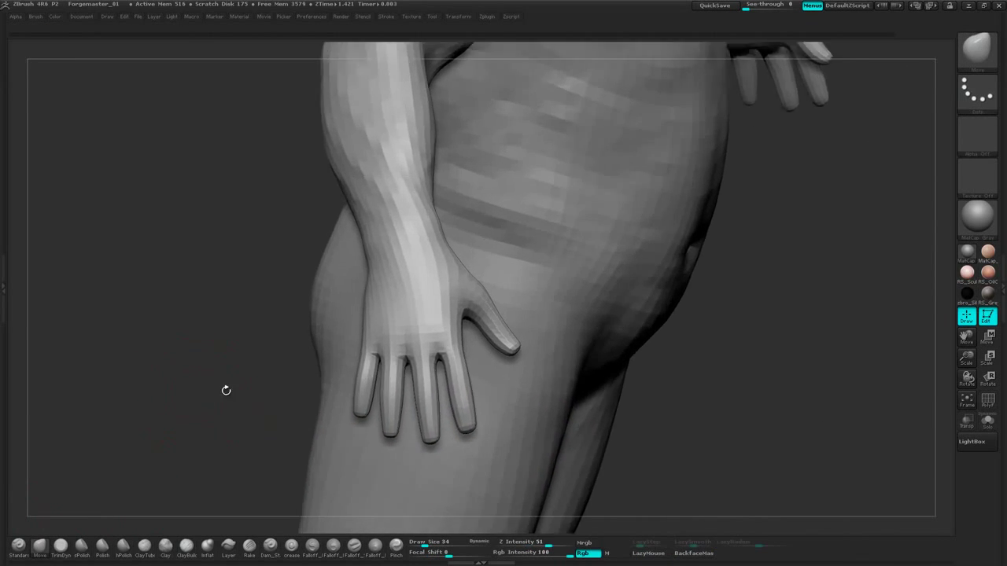
{"action": "mouse_move", "coordinate": [677, 343]}
{"action": "left_mouse_down"}
{"action": "mouse_move", "coordinate": [753, 349]}
{"action": "mouse_move", "coordinate": [731, 316]}
{"action": "mouse_move", "coordinate": [744, 327]}
{"action": "mouse_move", "coordinate": [715, 326]}
{"action": "left_mouse_up"}
{"action": "key", "text": "space"}
{"action": "mouse_move", "coordinate": [715, 327]}
{"action": "left_mouse_down"}
{"action": "mouse_move", "coordinate": [696, 306]}
{"action": "mouse_move", "coordinate": [763, 265]}
{"action": "mouse_move", "coordinate": [757, 241]}
{"action": "left_mouse_up"}
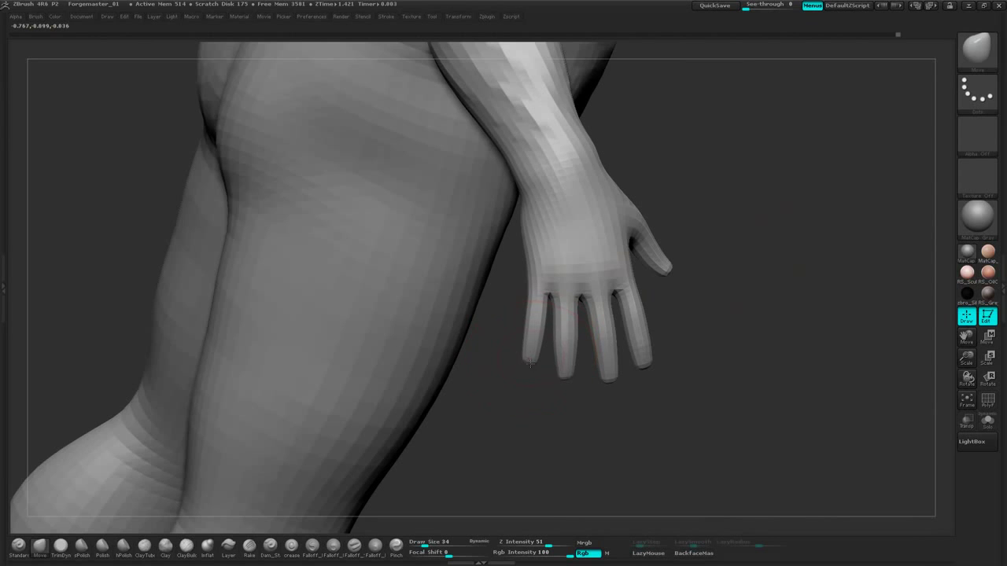
{"action": "mouse_move", "coordinate": [530, 363]}
{"action": "left_mouse_down"}
{"action": "mouse_move", "coordinate": [529, 375]}
{"action": "mouse_move", "coordinate": [569, 392]}
{"action": "left_mouse_up"}
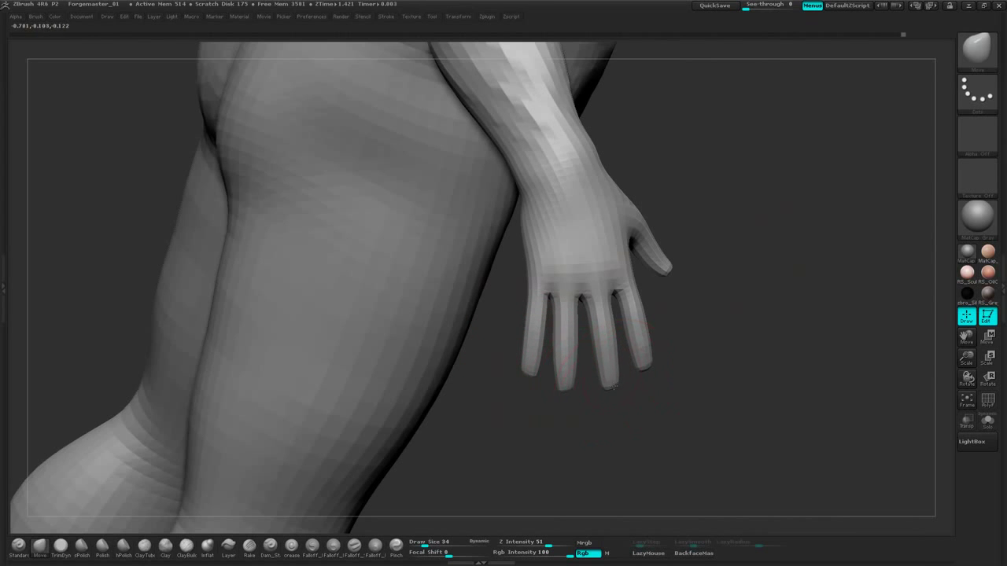
{"action": "left_click_drag", "start_coordinate": [647, 368], "coordinate": [649, 373]}
Enlarge the Move brush to size 62 and reshape the hand, adjusting the little finger and the palm's outer edge
{"action": "mouse_move", "coordinate": [763, 303]}
{"action": "left_mouse_down"}
{"action": "mouse_move", "coordinate": [776, 256]}
{"action": "mouse_move", "coordinate": [730, 293]}
{"action": "left_mouse_up"}
{"action": "left_click_drag", "start_coordinate": [684, 259], "coordinate": [693, 267]}
{"action": "left_click_drag", "start_coordinate": [686, 327], "coordinate": [715, 317]}
{"action": "key", "text": "space"}
{"action": "key", "text": "space"}
{"action": "left_click_drag", "start_coordinate": [747, 278], "coordinate": [787, 285]}
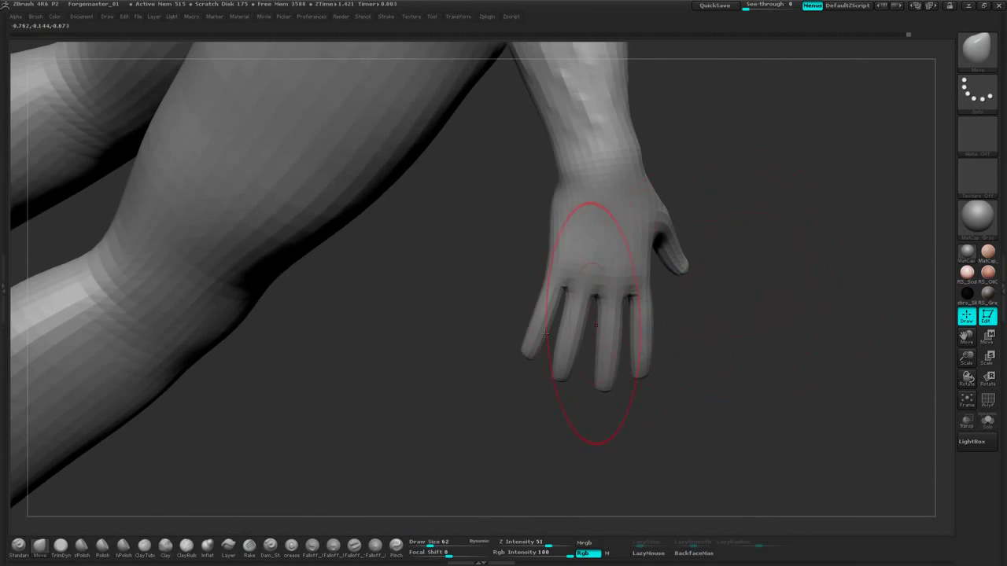
{"action": "left_click_drag", "start_coordinate": [536, 343], "coordinate": [531, 347]}
{"action": "left_click_drag", "start_coordinate": [553, 241], "coordinate": [547, 241]}
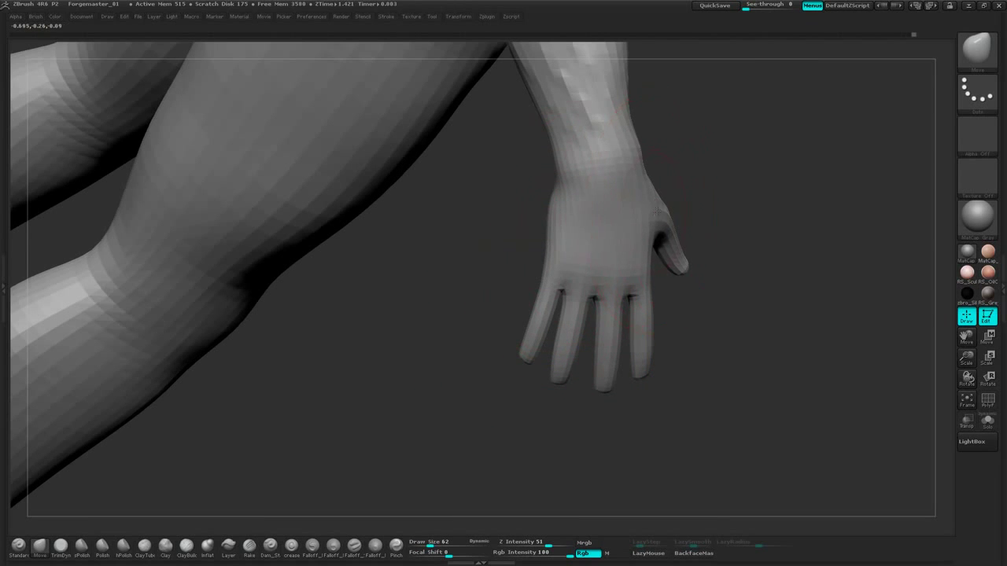
{"action": "mouse_move", "coordinate": [749, 204]}
{"action": "left_mouse_down"}
{"action": "mouse_move", "coordinate": [689, 231]}
{"action": "mouse_move", "coordinate": [698, 253]}
{"action": "left_mouse_up"}
{"action": "left_click_drag", "start_coordinate": [654, 313], "coordinate": [662, 313]}
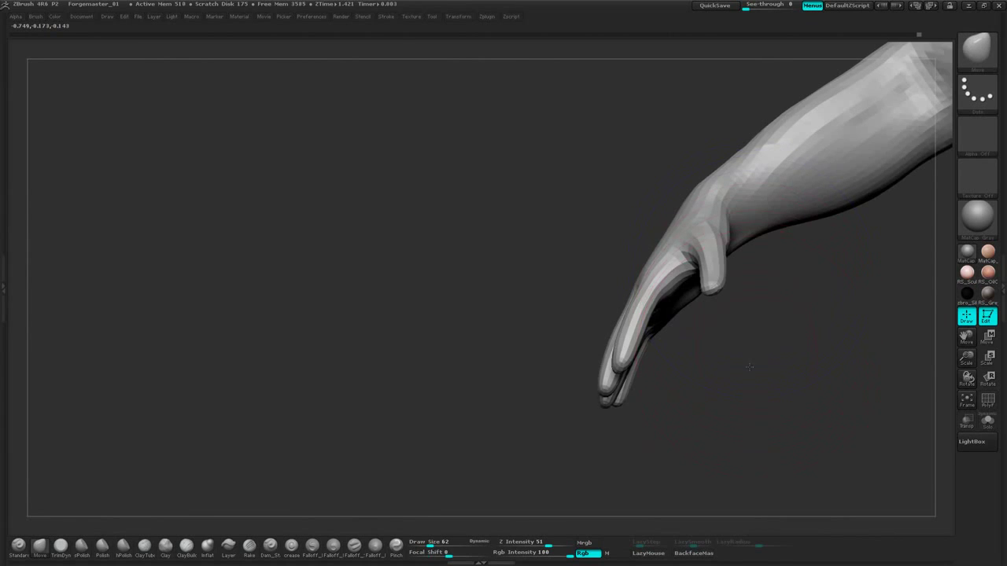
Thicken the fingers and thumb with the Inflate brush at Z Intensity 10
{"action": "left_click_drag", "start_coordinate": [362, 393], "coordinate": [292, 459]}
{"action": "left_click_drag", "start_coordinate": [564, 360], "coordinate": [554, 378]}
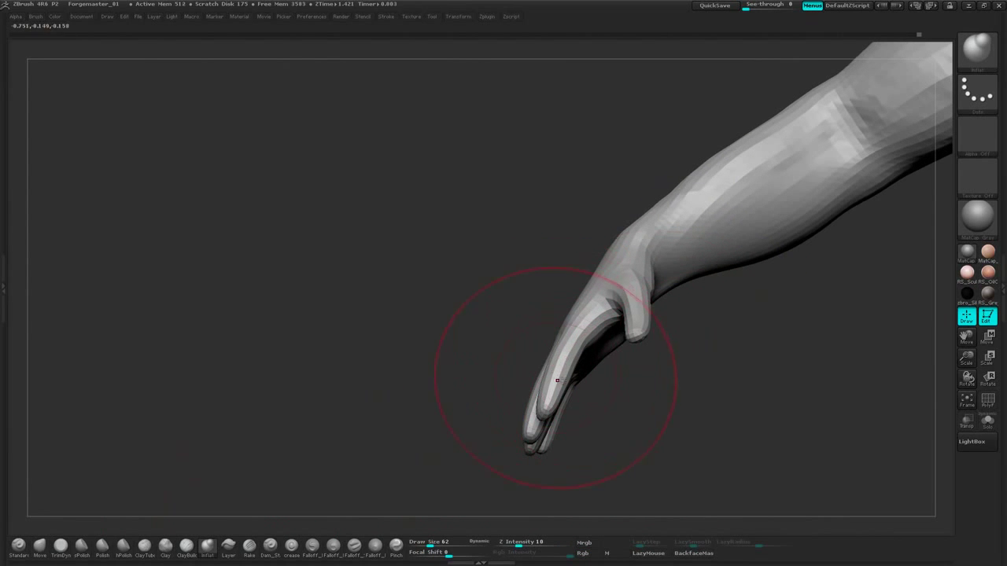
{"action": "left_click_drag", "start_coordinate": [512, 417], "coordinate": [596, 427]}
{"action": "left_click_drag", "start_coordinate": [702, 294], "coordinate": [720, 334]}
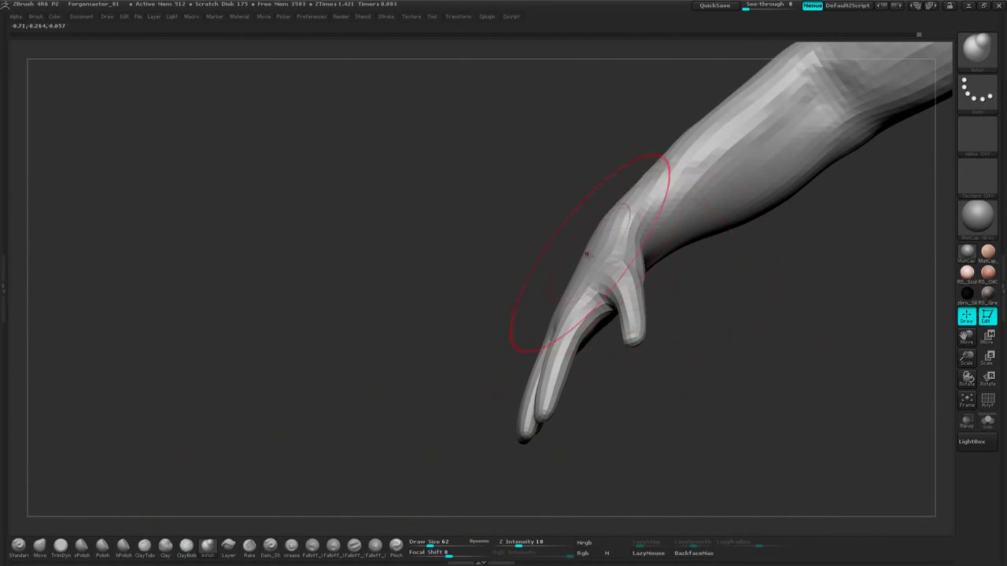
{"action": "left_click_drag", "start_coordinate": [708, 275], "coordinate": [697, 308]}
{"action": "left_click_drag", "start_coordinate": [583, 269], "coordinate": [584, 292]}
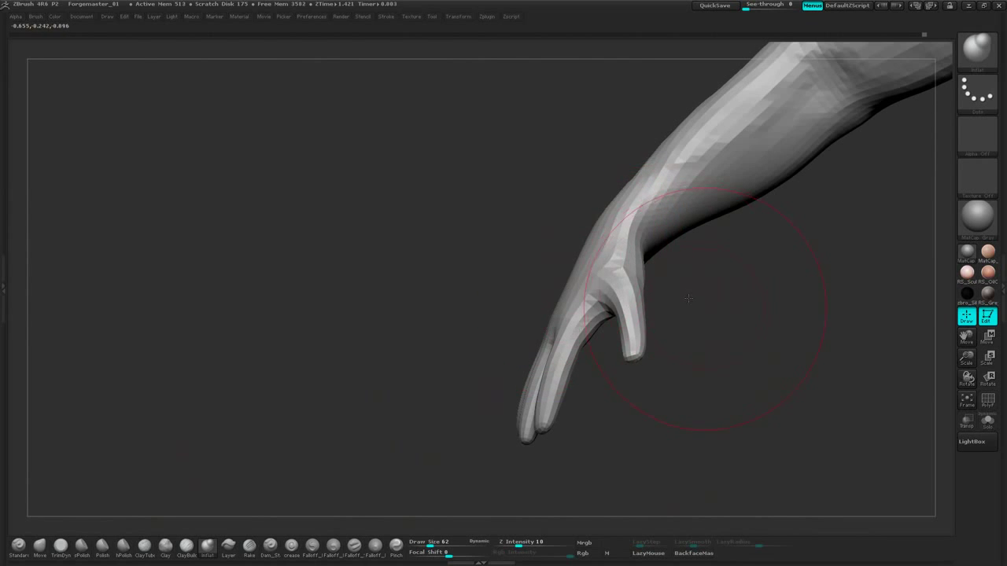
{"action": "left_click_drag", "start_coordinate": [697, 295], "coordinate": [623, 319]}
{"action": "left_click_drag", "start_coordinate": [676, 377], "coordinate": [682, 335]}
{"action": "left_click_drag", "start_coordinate": [625, 371], "coordinate": [593, 383]}
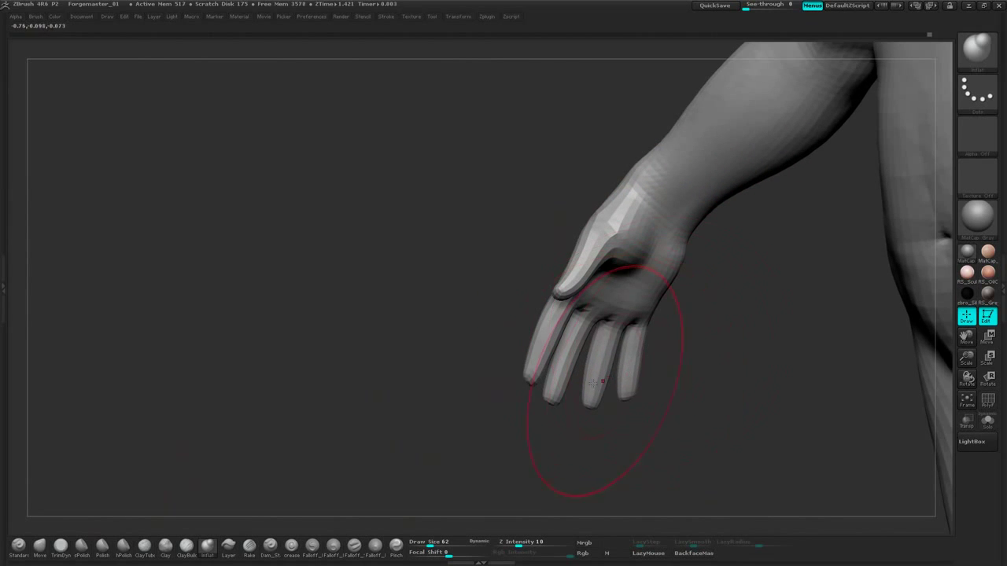
{"action": "left_click_drag", "start_coordinate": [511, 440], "coordinate": [433, 337]}
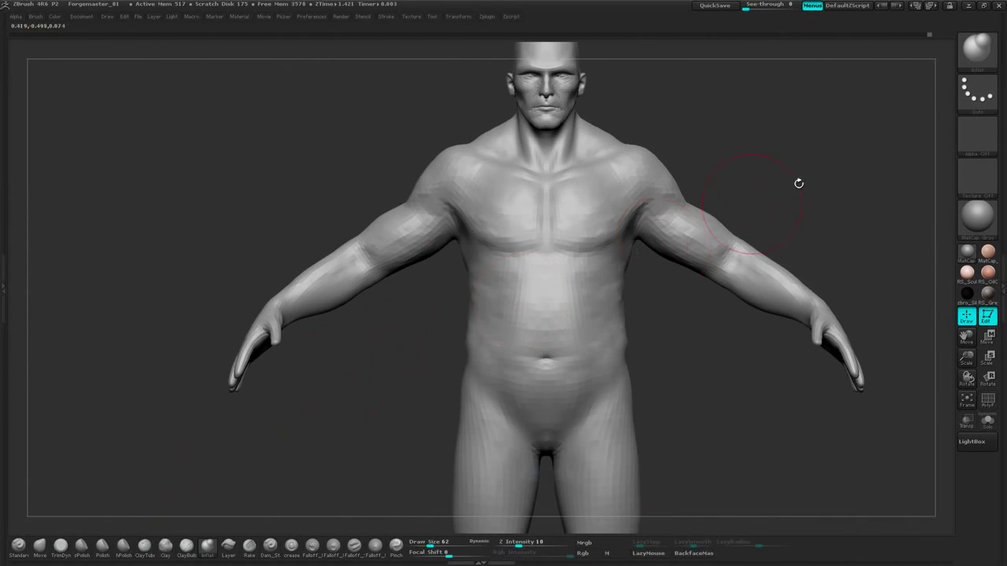
Build up the front of the thighs from hip to knee with the Clay Buildup brush at draw size 27
{"action": "mouse_move", "coordinate": [798, 184]}
{"action": "left_mouse_down", "text": "alt"}
{"action": "mouse_move", "coordinate": [775, 182]}
{"action": "mouse_move", "coordinate": [767, 294]}
{"action": "mouse_move", "coordinate": [696, 142]}
{"action": "left_mouse_up", "text": "alt"}
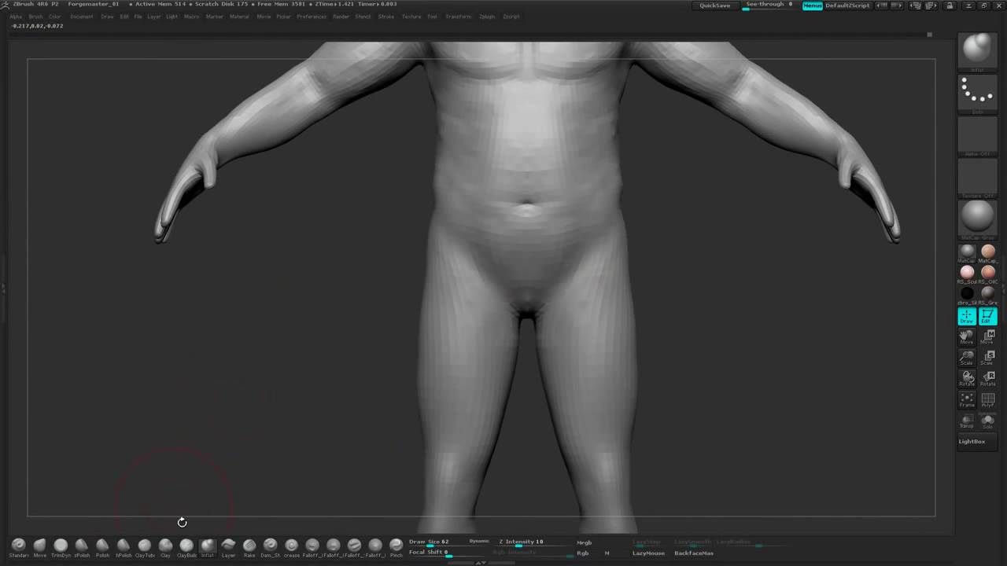
{"action": "left_click", "coordinate": [187, 547]}
{"action": "right_click", "coordinate": [692, 282]}
{"action": "left_click_drag", "start_coordinate": [692, 283], "coordinate": [683, 213]}
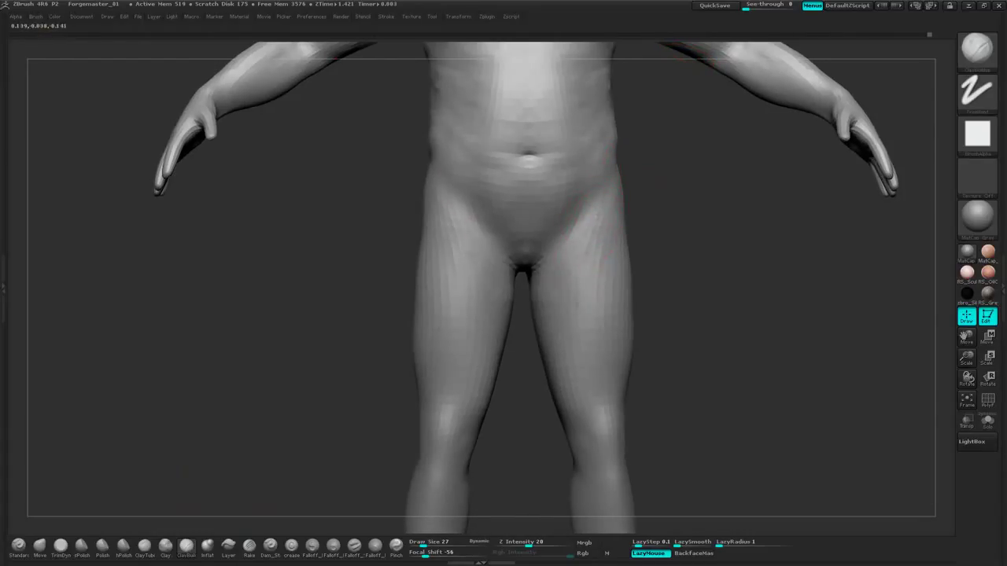
{"action": "mouse_move", "coordinate": [719, 263]}
{"action": "left_mouse_down", "text": "alt"}
{"action": "mouse_move", "coordinate": [696, 244]}
{"action": "mouse_move", "coordinate": [726, 263]}
{"action": "mouse_move", "coordinate": [712, 253]}
{"action": "left_mouse_up", "text": "alt"}
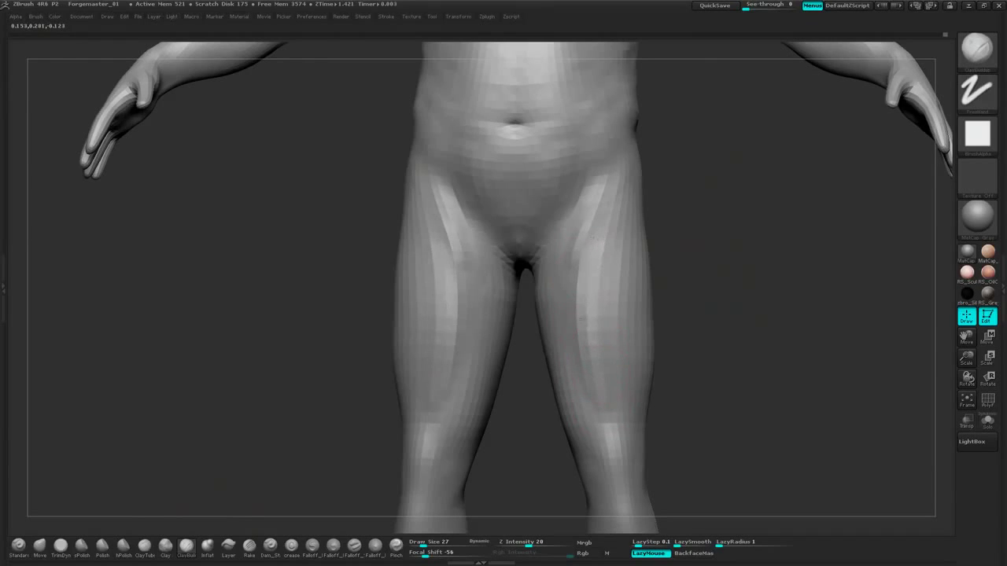
{"action": "mouse_move", "coordinate": [702, 211]}
{"action": "left_mouse_down", "text": "alt"}
{"action": "mouse_move", "coordinate": [719, 210]}
{"action": "mouse_move", "coordinate": [739, 186]}
{"action": "mouse_move", "coordinate": [755, 203]}
{"action": "mouse_move", "coordinate": [735, 201]}
{"action": "left_mouse_up", "text": "alt"}
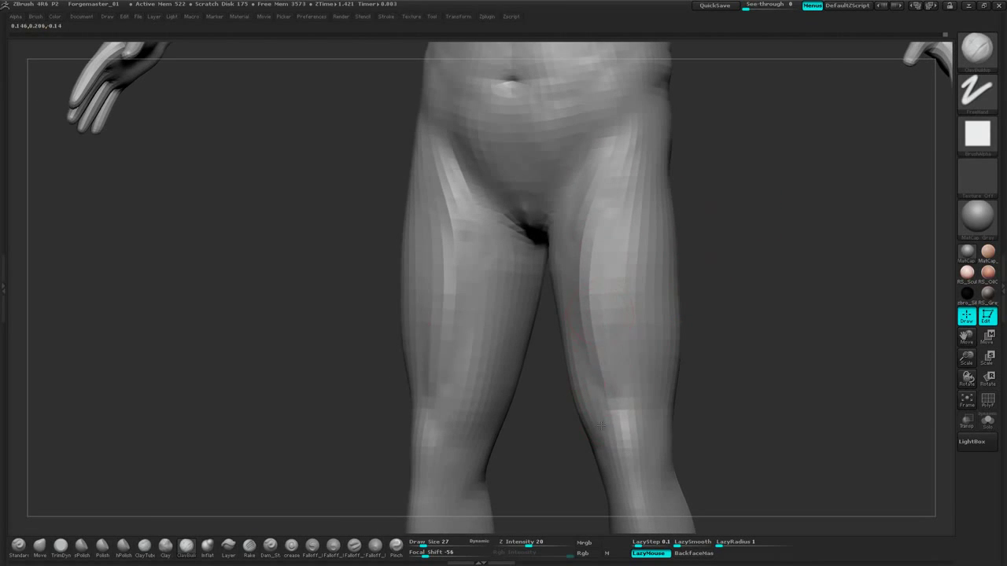
Add long muscle strokes down the upper and outer thighs to define the quadriceps
{"action": "left_click_drag", "start_coordinate": [717, 271], "coordinate": [719, 239]}
{"action": "left_click_drag", "start_coordinate": [610, 202], "coordinate": [608, 256]}
{"action": "left_click_drag", "start_coordinate": [611, 121], "coordinate": [615, 250]}
{"action": "left_click_drag", "start_coordinate": [607, 182], "coordinate": [596, 313]}
{"action": "left_click_drag", "start_coordinate": [732, 255], "coordinate": [747, 202]}
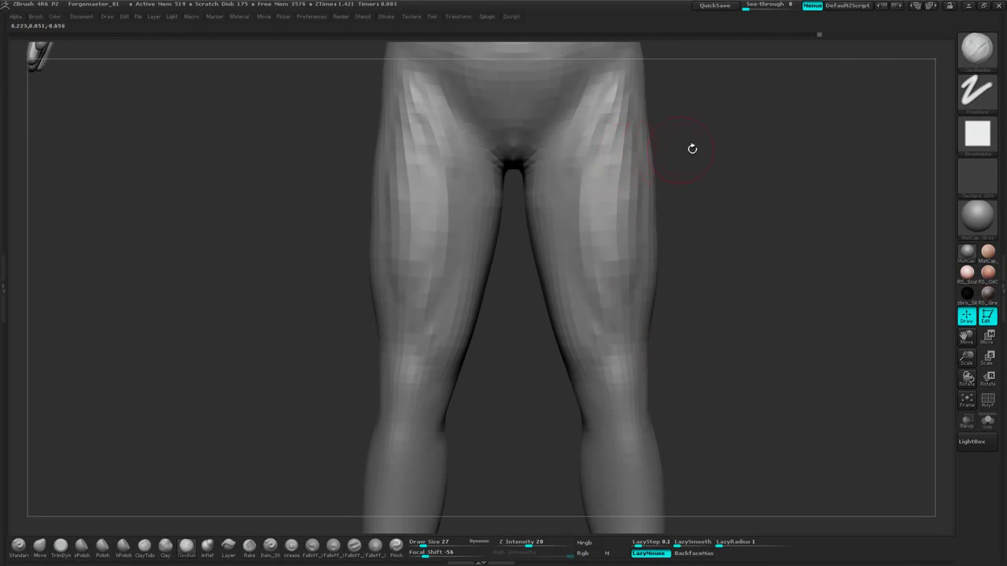
{"action": "mouse_move", "coordinate": [692, 149]}
{"action": "left_mouse_down", "text": "alt"}
{"action": "mouse_move", "coordinate": [678, 203]}
{"action": "mouse_move", "coordinate": [620, 242]}
{"action": "left_mouse_up", "text": "alt"}
{"action": "left_click_drag", "start_coordinate": [616, 203], "coordinate": [611, 329]}
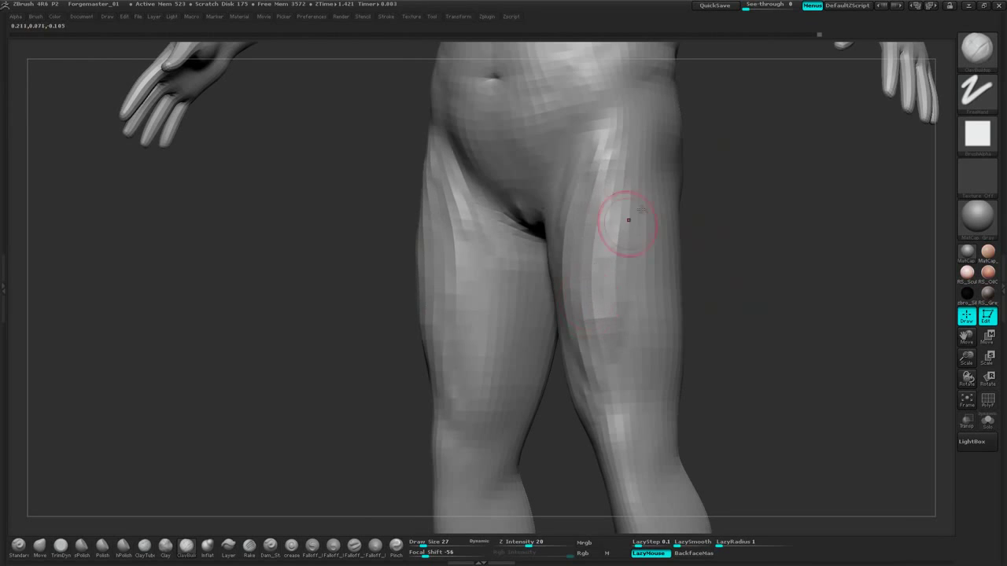
{"action": "mouse_move", "coordinate": [737, 199]}
{"action": "left_mouse_down"}
{"action": "mouse_move", "coordinate": [723, 202]}
{"action": "mouse_move", "coordinate": [738, 204]}
{"action": "mouse_move", "coordinate": [741, 192]}
{"action": "mouse_move", "coordinate": [739, 207]}
{"action": "mouse_move", "coordinate": [760, 184]}
{"action": "mouse_move", "coordinate": [759, 204]}
{"action": "mouse_move", "coordinate": [736, 163]}
{"action": "mouse_move", "coordinate": [755, 192]}
{"action": "left_mouse_up"}
Reduce the brush to draw size 17 and define the muscle bands running from the hip down the inner thighs
{"action": "key", "text": "space"}
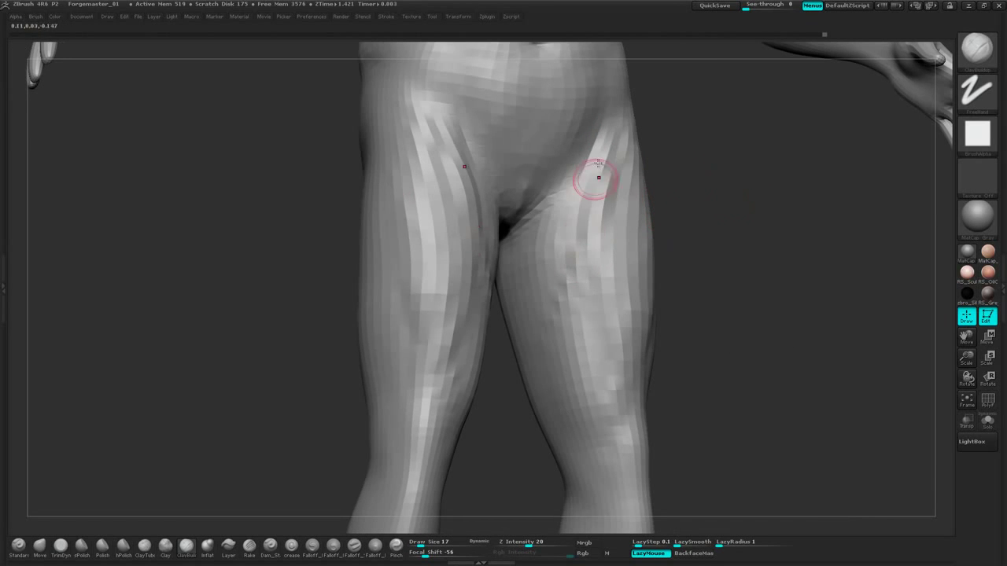
{"action": "left_click_drag", "start_coordinate": [598, 198], "coordinate": [600, 197]}
{"action": "mouse_move", "coordinate": [673, 214]}
{"action": "left_mouse_down"}
{"action": "mouse_move", "coordinate": [746, 178]}
{"action": "mouse_move", "coordinate": [753, 206]}
{"action": "mouse_move", "coordinate": [726, 191]}
{"action": "mouse_move", "coordinate": [724, 158]}
{"action": "mouse_move", "coordinate": [719, 173]}
{"action": "mouse_move", "coordinate": [732, 188]}
{"action": "mouse_move", "coordinate": [691, 220]}
{"action": "mouse_move", "coordinate": [658, 208]}
{"action": "left_mouse_up"}
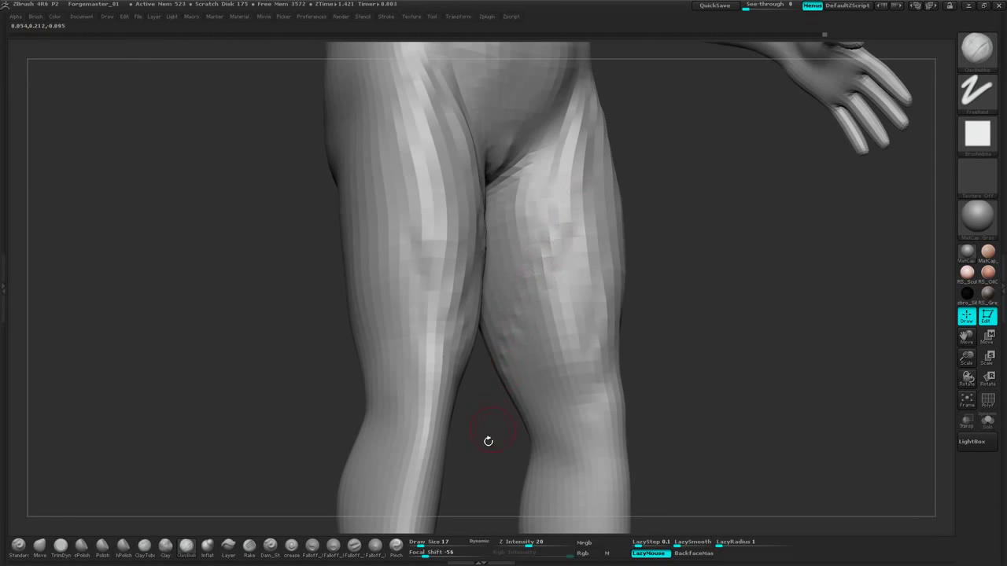
{"action": "left_click_drag", "start_coordinate": [489, 441], "coordinate": [508, 349]}
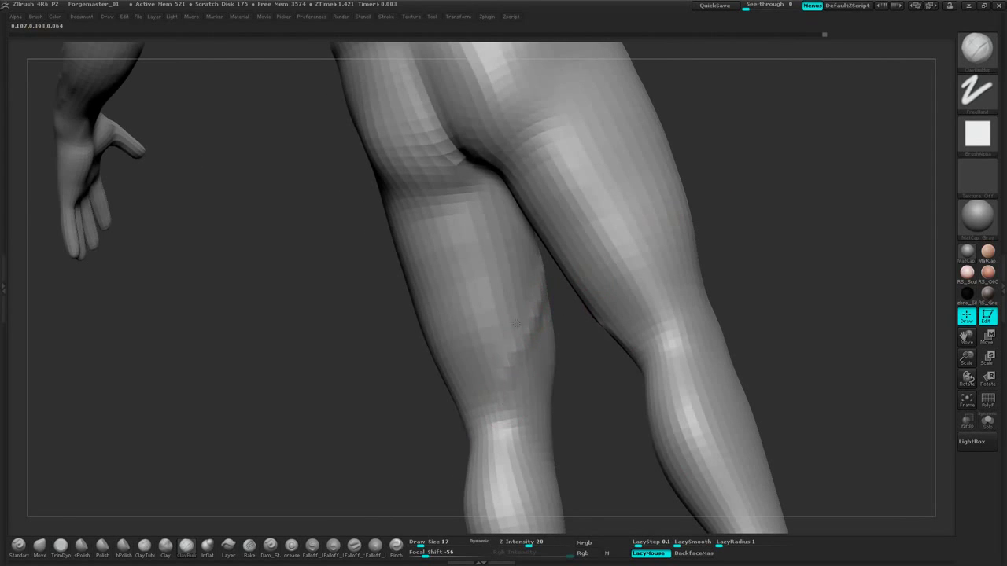
{"action": "mouse_move", "coordinate": [767, 165]}
{"action": "left_mouse_down"}
{"action": "mouse_move", "coordinate": [758, 211]}
{"action": "mouse_move", "coordinate": [760, 198]}
{"action": "mouse_move", "coordinate": [692, 224]}
{"action": "mouse_move", "coordinate": [706, 229]}
{"action": "mouse_move", "coordinate": [697, 218]}
{"action": "mouse_move", "coordinate": [708, 213]}
{"action": "mouse_move", "coordinate": [713, 247]}
{"action": "mouse_move", "coordinate": [725, 221]}
{"action": "mouse_move", "coordinate": [733, 234]}
{"action": "mouse_move", "coordinate": [715, 239]}
{"action": "mouse_move", "coordinate": [714, 195]}
{"action": "left_mouse_up"}
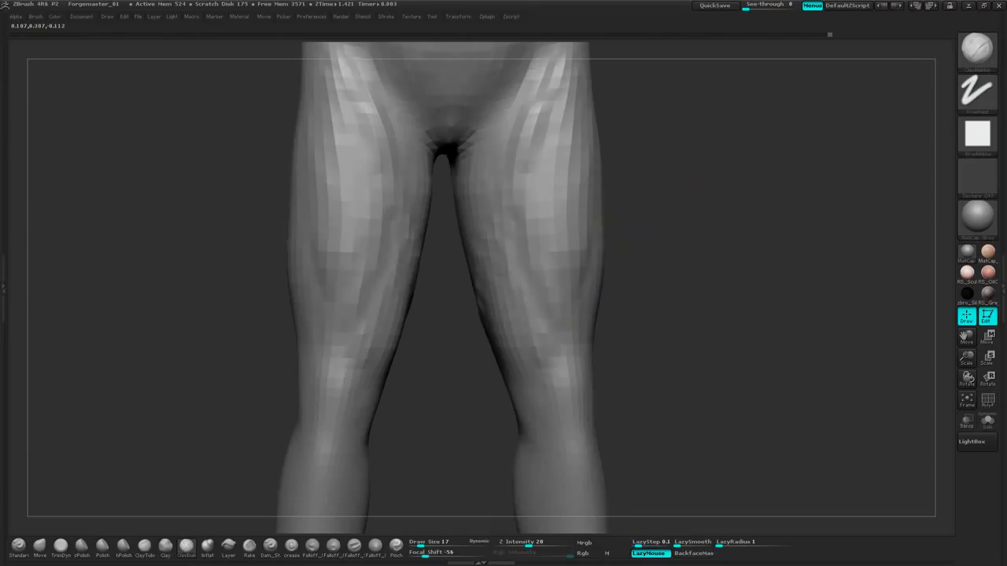
Build up the lower inner thigh muscles just above the knees
{"action": "left_click_drag", "start_coordinate": [665, 223], "coordinate": [496, 271]}
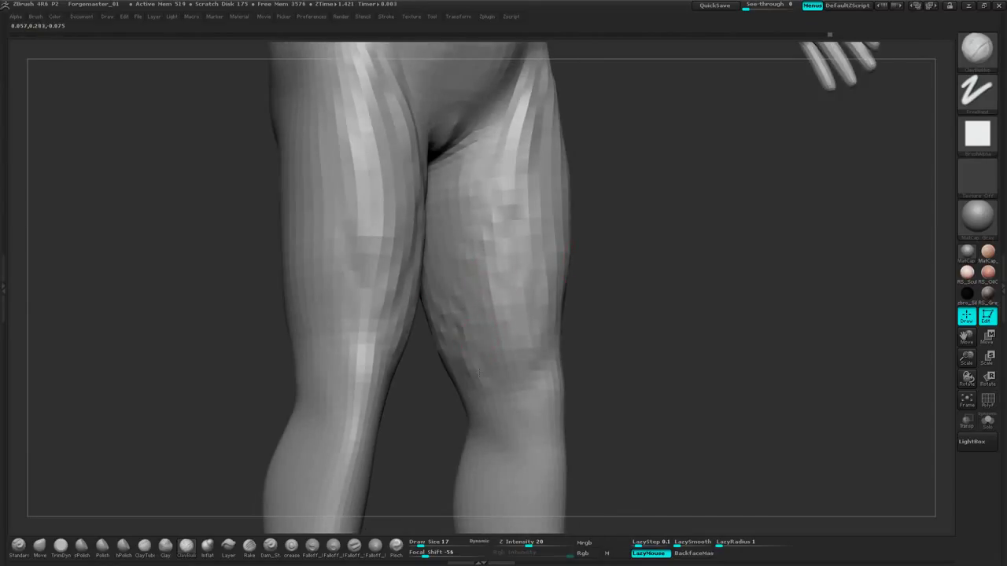
{"action": "mouse_move", "coordinate": [504, 368]}
{"action": "left_mouse_down"}
{"action": "mouse_move", "coordinate": [508, 383]}
{"action": "mouse_move", "coordinate": [517, 323]}
{"action": "left_mouse_up"}
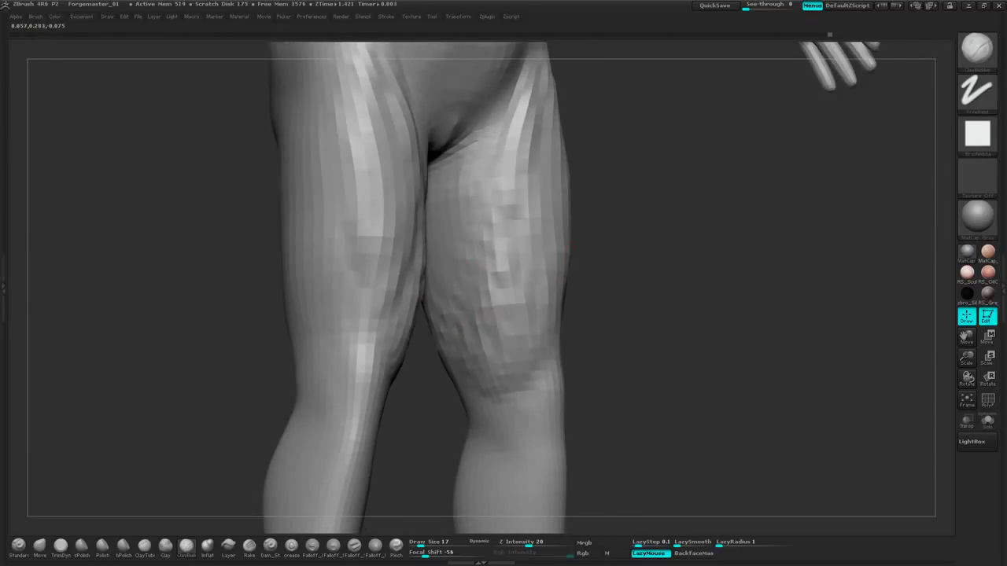
{"action": "left_click_drag", "start_coordinate": [652, 228], "coordinate": [604, 236]}
{"action": "mouse_move", "coordinate": [531, 269]}
{"action": "left_mouse_down"}
{"action": "mouse_move", "coordinate": [502, 275]}
{"action": "mouse_move", "coordinate": [502, 301]}
{"action": "mouse_move", "coordinate": [473, 363]}
{"action": "mouse_move", "coordinate": [474, 354]}
{"action": "left_mouse_up"}
{"action": "left_click_drag", "start_coordinate": [626, 228], "coordinate": [674, 225]}
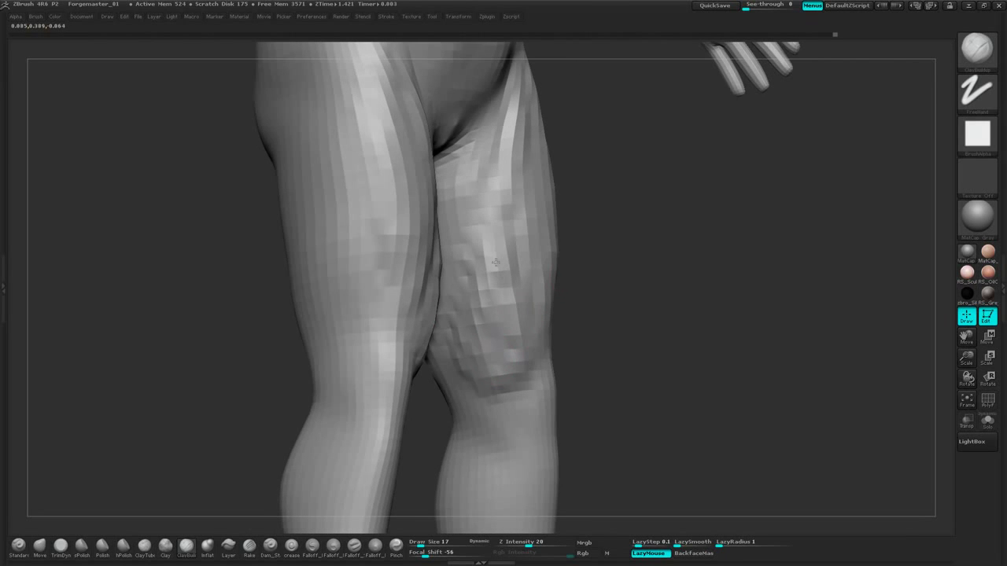
{"action": "left_click_drag", "start_coordinate": [495, 263], "coordinate": [501, 277]}
Refine the upper inner thighs and the groin creases where the legs meet the pelvis
{"action": "left_click_drag", "start_coordinate": [648, 233], "coordinate": [600, 175], "text": "shift"}
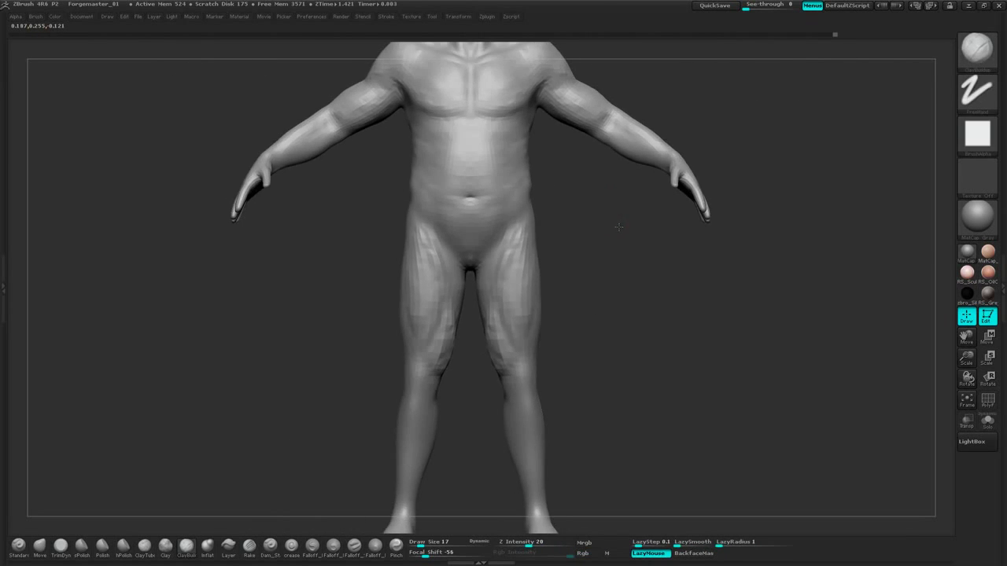
{"action": "mouse_move", "coordinate": [619, 227]}
{"action": "left_mouse_down", "text": "alt"}
{"action": "mouse_move", "coordinate": [668, 281]}
{"action": "mouse_move", "coordinate": [667, 248]}
{"action": "left_mouse_up", "text": "alt"}
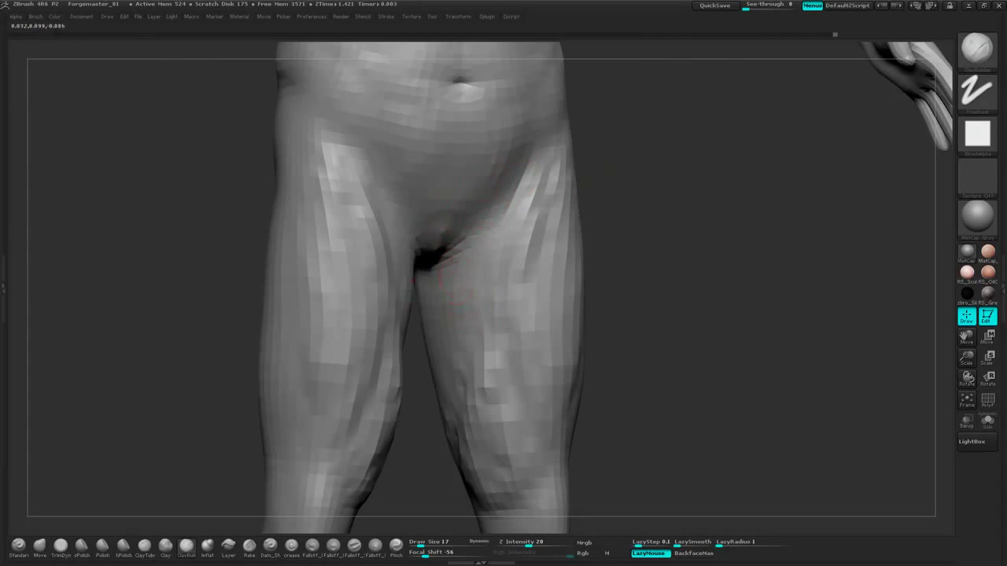
{"action": "mouse_move", "coordinate": [646, 199]}
{"action": "left_mouse_down", "text": "shift"}
{"action": "mouse_move", "coordinate": [667, 187]}
{"action": "mouse_move", "coordinate": [667, 226]}
{"action": "left_mouse_up", "text": "shift"}
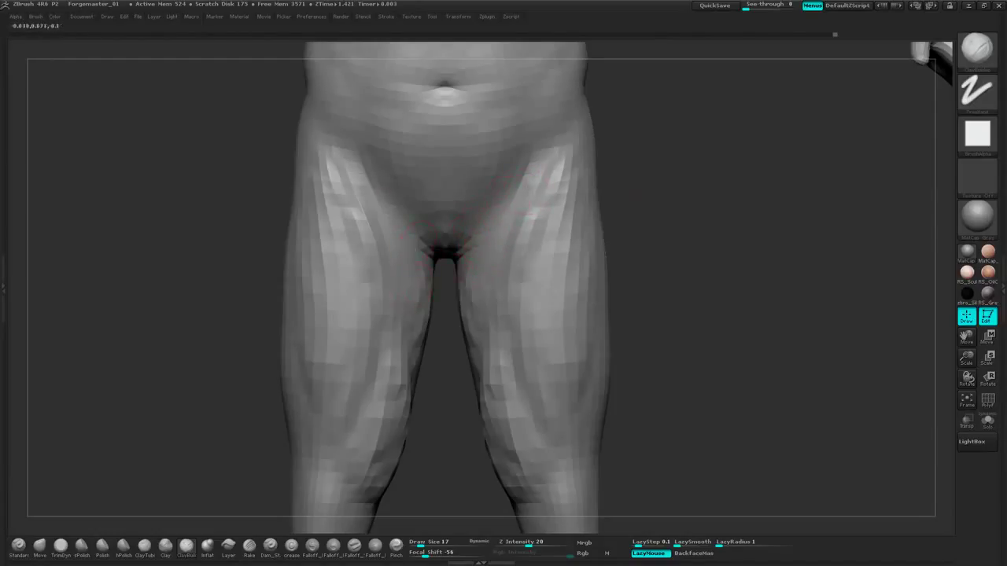
{"action": "left_click_drag", "start_coordinate": [640, 201], "coordinate": [636, 246], "text": "alt"}
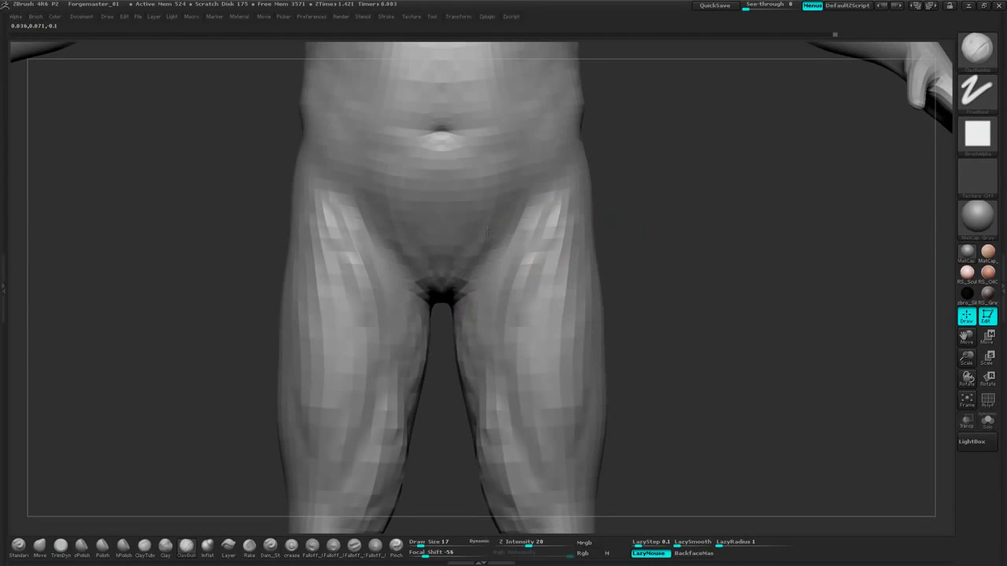
{"action": "left_click_drag", "start_coordinate": [464, 281], "coordinate": [472, 277]}
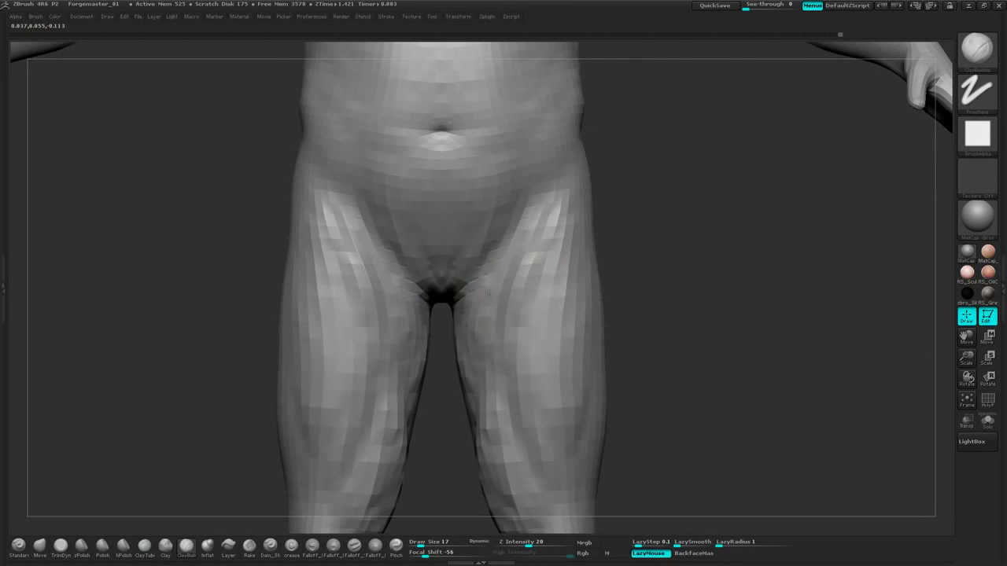
{"action": "mouse_move", "coordinate": [627, 236]}
{"action": "left_mouse_down"}
{"action": "mouse_move", "coordinate": [688, 239]}
{"action": "mouse_move", "coordinate": [634, 220]}
{"action": "mouse_move", "coordinate": [650, 267]}
{"action": "mouse_move", "coordinate": [644, 288]}
{"action": "left_mouse_up"}
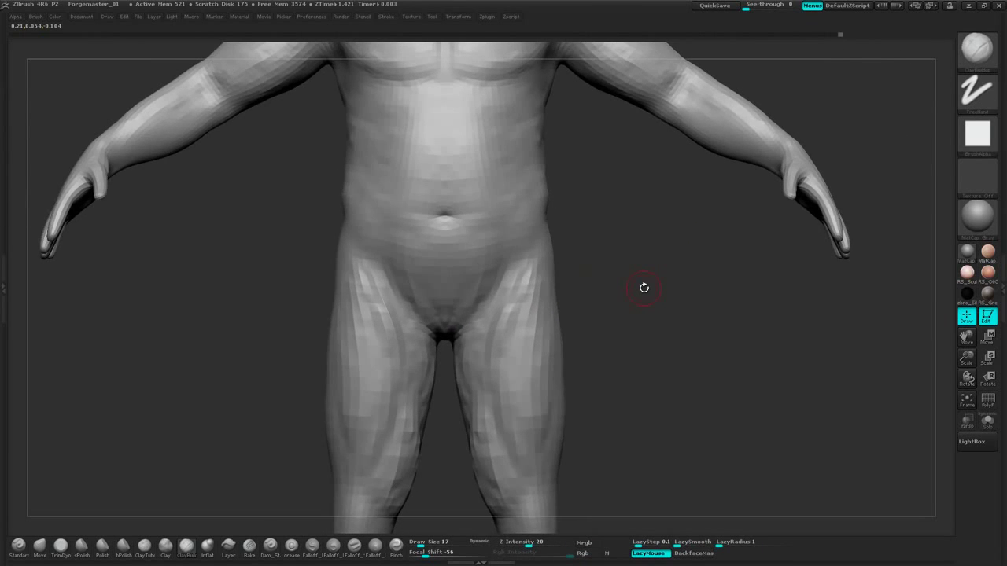
Enlarge the brush to draw size 34 and lay long hamstring strokes down the backs of the thighs
{"action": "left_click_drag", "start_coordinate": [640, 249], "coordinate": [640, 310], "text": "alt"}
{"action": "left_click_drag", "start_coordinate": [652, 270], "coordinate": [620, 273]}
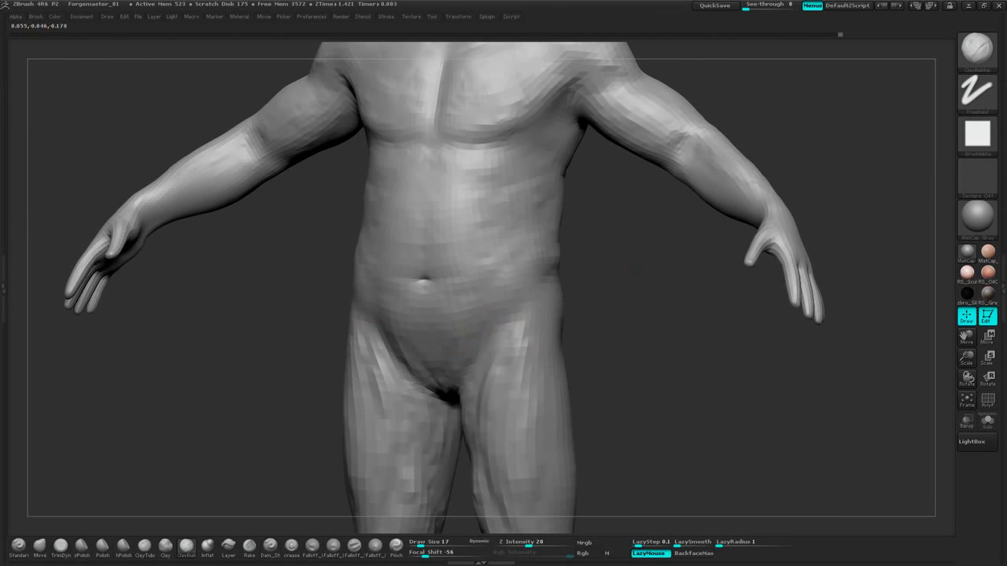
{"action": "left_click_drag", "start_coordinate": [646, 313], "coordinate": [568, 316], "text": "alt"}
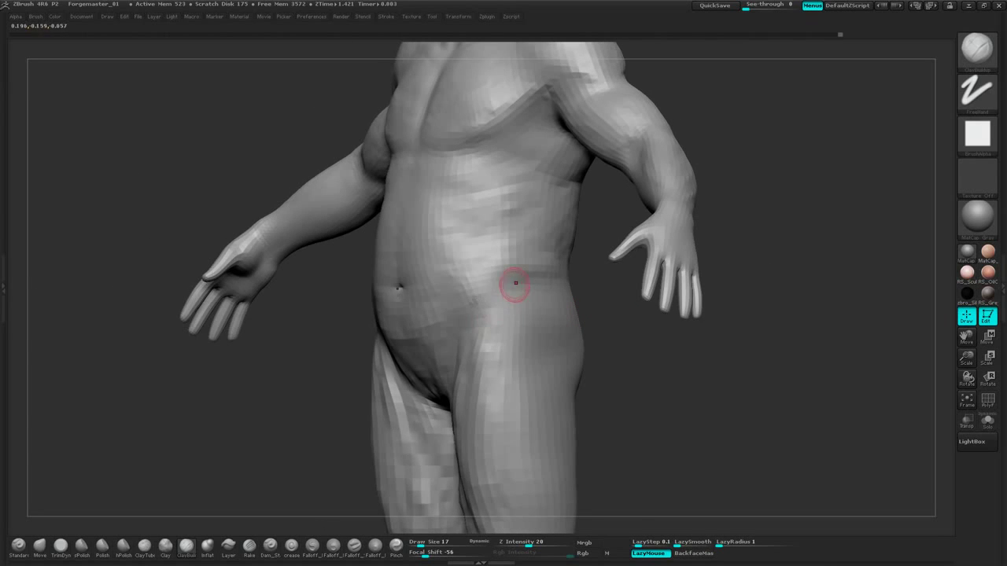
{"action": "mouse_move", "coordinate": [753, 344]}
{"action": "left_mouse_down", "text": "alt"}
{"action": "mouse_move", "coordinate": [752, 290]}
{"action": "mouse_move", "coordinate": [724, 284]}
{"action": "mouse_move", "coordinate": [743, 283]}
{"action": "left_mouse_up", "text": "alt"}
{"action": "key", "text": "space"}
{"action": "mouse_move", "coordinate": [774, 221]}
{"action": "left_mouse_down"}
{"action": "mouse_move", "coordinate": [753, 284]}
{"action": "mouse_move", "coordinate": [741, 294]}
{"action": "mouse_move", "coordinate": [702, 291]}
{"action": "mouse_move", "coordinate": [706, 249]}
{"action": "mouse_move", "coordinate": [739, 237]}
{"action": "mouse_move", "coordinate": [735, 172]}
{"action": "left_mouse_up"}
{"action": "key", "text": "space"}
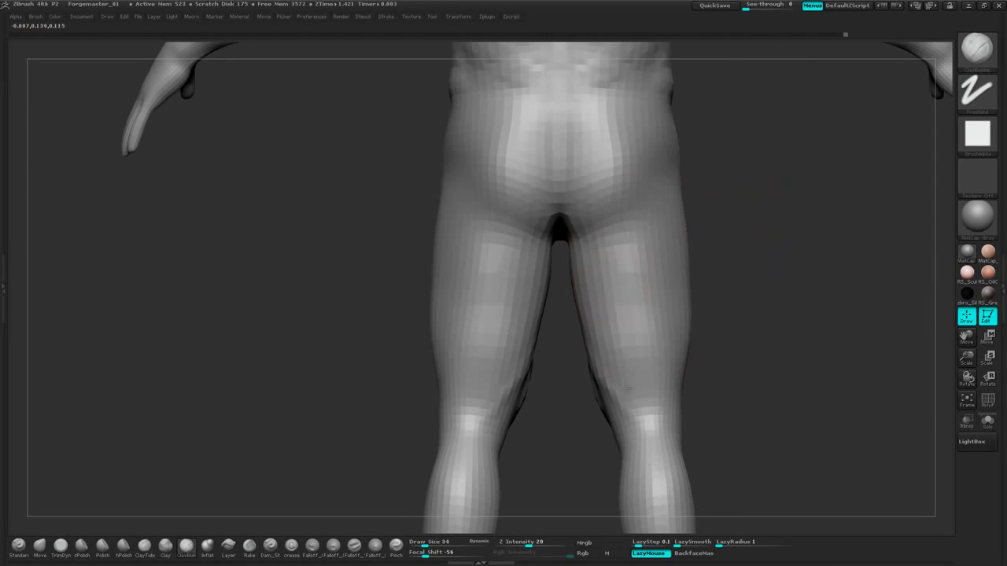
{"action": "left_click_drag", "start_coordinate": [771, 236], "coordinate": [730, 222]}
{"action": "mouse_move", "coordinate": [655, 228]}
{"action": "left_mouse_down"}
{"action": "mouse_move", "coordinate": [672, 386]}
{"action": "mouse_move", "coordinate": [673, 297]}
{"action": "left_mouse_up"}
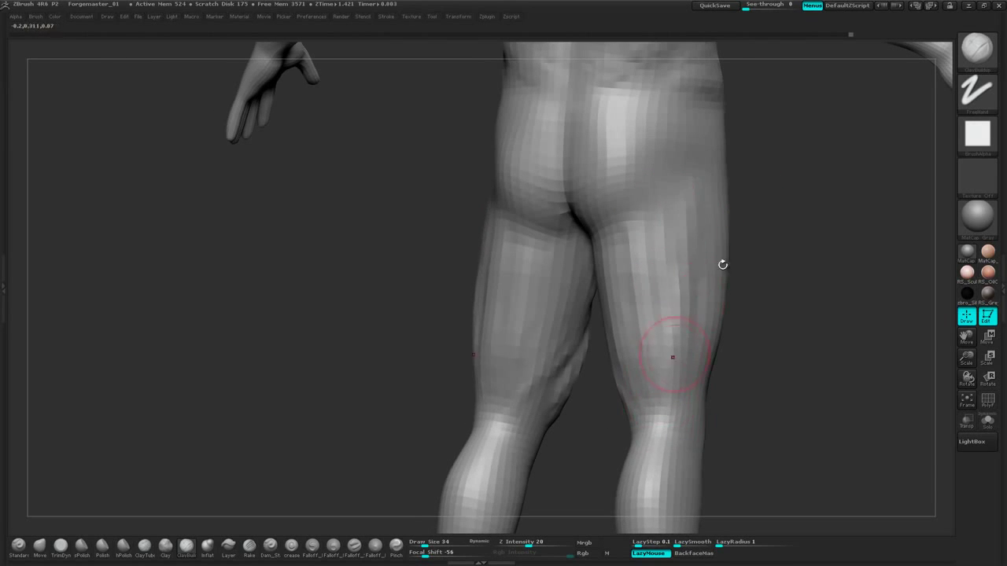
{"action": "left_click_drag", "start_coordinate": [723, 265], "coordinate": [768, 235]}
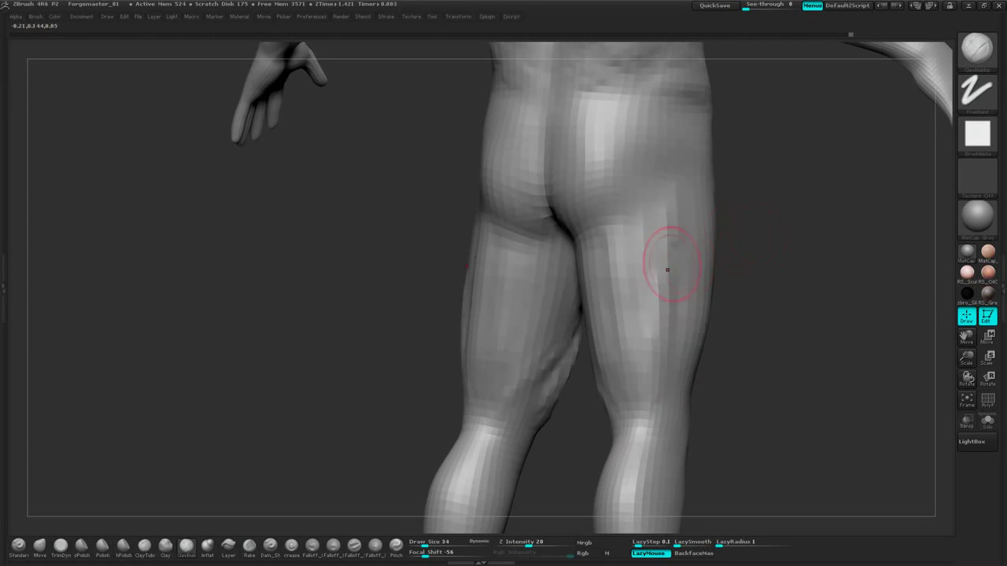
{"action": "left_click_drag", "start_coordinate": [668, 267], "coordinate": [678, 286]}
Build up the outer hamstrings from below the buttocks down towards the backs of the knees
{"action": "left_click_drag", "start_coordinate": [760, 252], "coordinate": [754, 296], "text": "alt"}
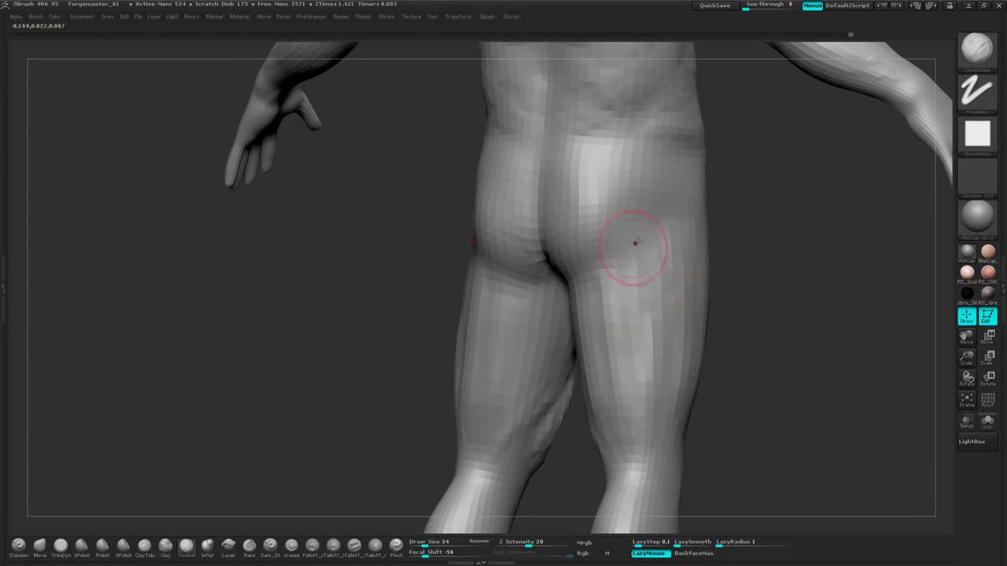
{"action": "mouse_move", "coordinate": [634, 247]}
{"action": "left_mouse_down"}
{"action": "mouse_move", "coordinate": [638, 309]}
{"action": "mouse_move", "coordinate": [653, 301]}
{"action": "mouse_move", "coordinate": [649, 366]}
{"action": "left_mouse_up"}
{"action": "left_click_drag", "start_coordinate": [752, 282], "coordinate": [795, 279]}
{"action": "left_click_drag", "start_coordinate": [579, 457], "coordinate": [587, 474]}
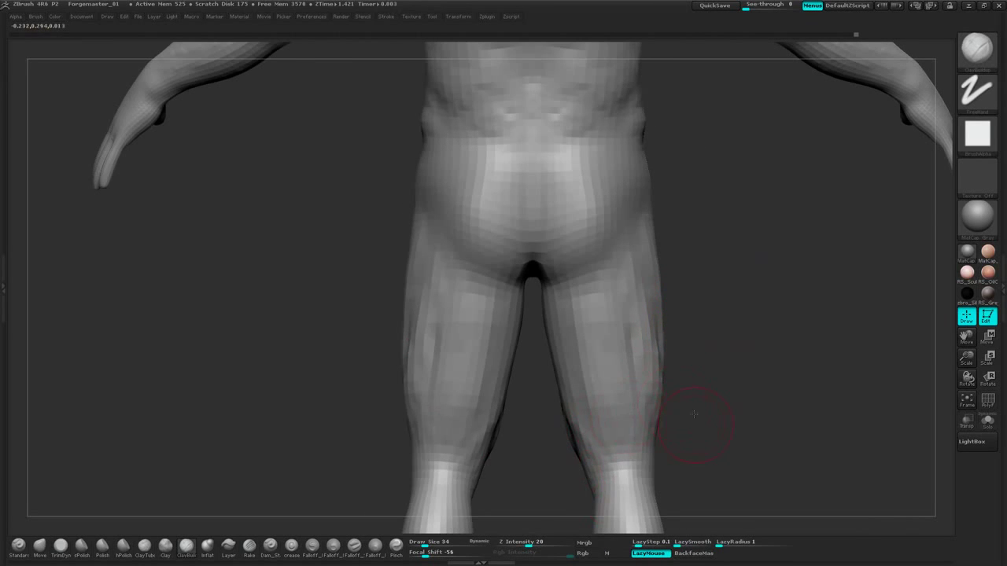
Shape the tendons behind the knees and carry the strokes into the inner upper calves
{"action": "left_click_drag", "start_coordinate": [693, 428], "coordinate": [697, 286], "text": "alt"}
{"action": "left_click_drag", "start_coordinate": [697, 286], "coordinate": [738, 284]}
{"action": "left_click_drag", "start_coordinate": [591, 324], "coordinate": [599, 341]}
{"action": "left_click_drag", "start_coordinate": [700, 286], "coordinate": [689, 292]}
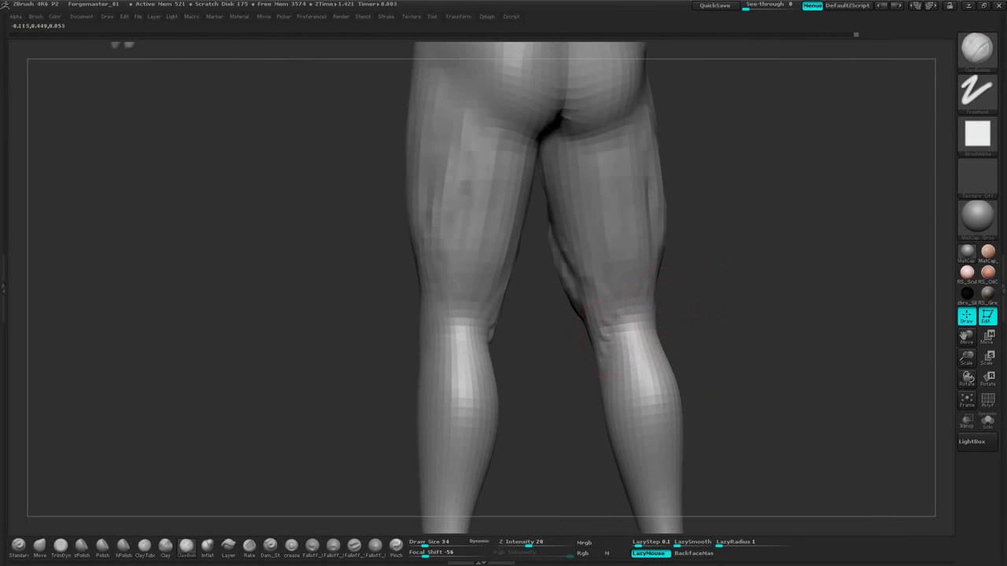
{"action": "left_click_drag", "start_coordinate": [616, 330], "coordinate": [614, 387]}
{"action": "left_click_drag", "start_coordinate": [703, 281], "coordinate": [689, 288]}
{"action": "left_click_drag", "start_coordinate": [616, 335], "coordinate": [619, 404]}
Build up the inner and outer calf muscles and smooth their upper parts
{"action": "mouse_move", "coordinate": [650, 357]}
{"action": "left_mouse_down"}
{"action": "mouse_move", "coordinate": [769, 245]}
{"action": "mouse_move", "coordinate": [747, 301]}
{"action": "mouse_move", "coordinate": [636, 275]}
{"action": "mouse_move", "coordinate": [647, 245]}
{"action": "left_mouse_up"}
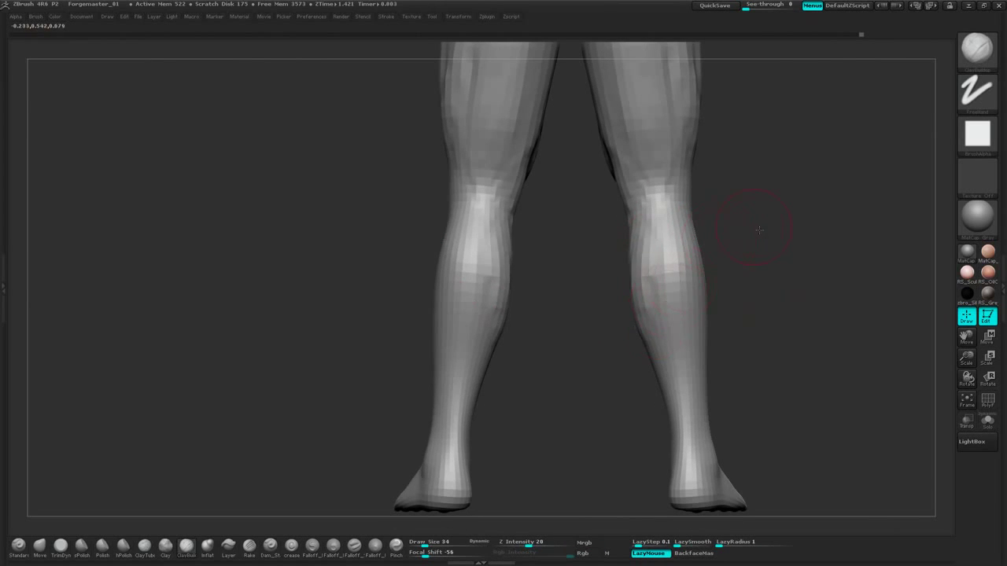
{"action": "left_click_drag", "start_coordinate": [757, 227], "coordinate": [818, 232]}
{"action": "mouse_move", "coordinate": [630, 338]}
{"action": "left_mouse_down"}
{"action": "mouse_move", "coordinate": [640, 225]}
{"action": "mouse_move", "coordinate": [662, 320]}
{"action": "left_mouse_up"}
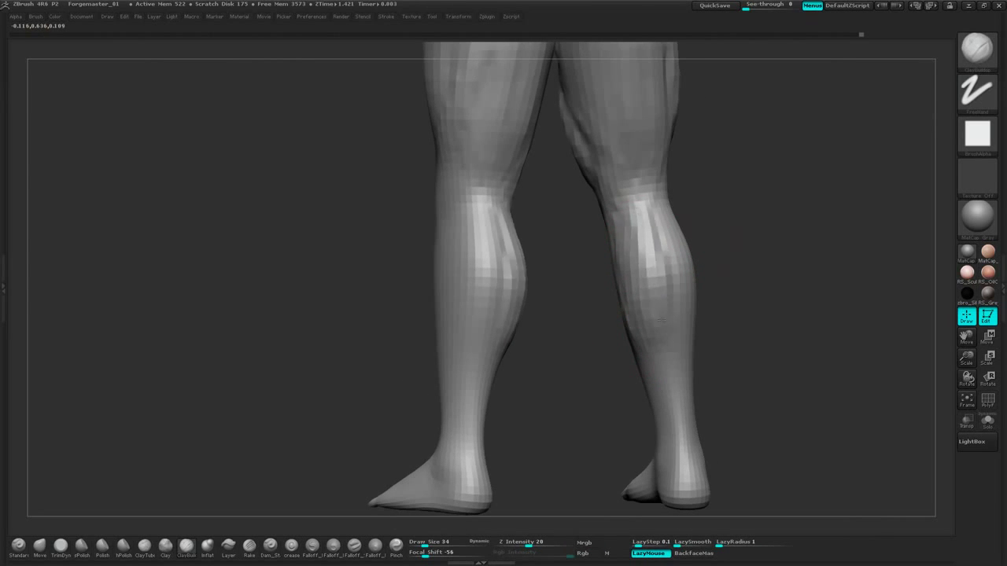
{"action": "mouse_move", "coordinate": [759, 244]}
{"action": "left_mouse_down"}
{"action": "mouse_move", "coordinate": [693, 247]}
{"action": "mouse_move", "coordinate": [674, 237]}
{"action": "mouse_move", "coordinate": [696, 323]}
{"action": "left_mouse_up"}
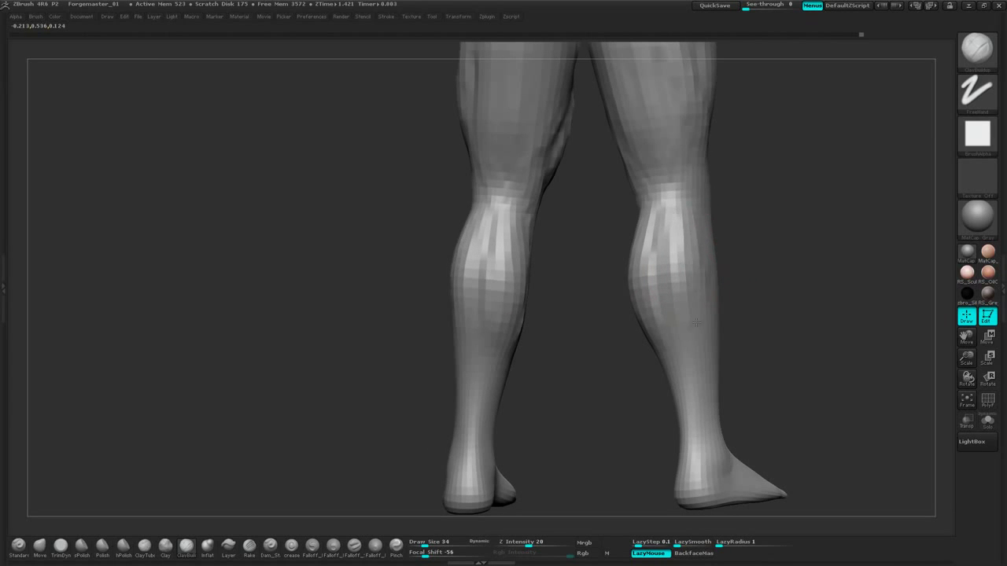
{"action": "left_click_drag", "start_coordinate": [715, 275], "coordinate": [720, 307]}
{"action": "left_click_drag", "start_coordinate": [787, 260], "coordinate": [728, 261]}
{"action": "left_click_drag", "start_coordinate": [692, 266], "coordinate": [693, 287]}
{"action": "left_click_drag", "start_coordinate": [694, 197], "coordinate": [690, 241]}
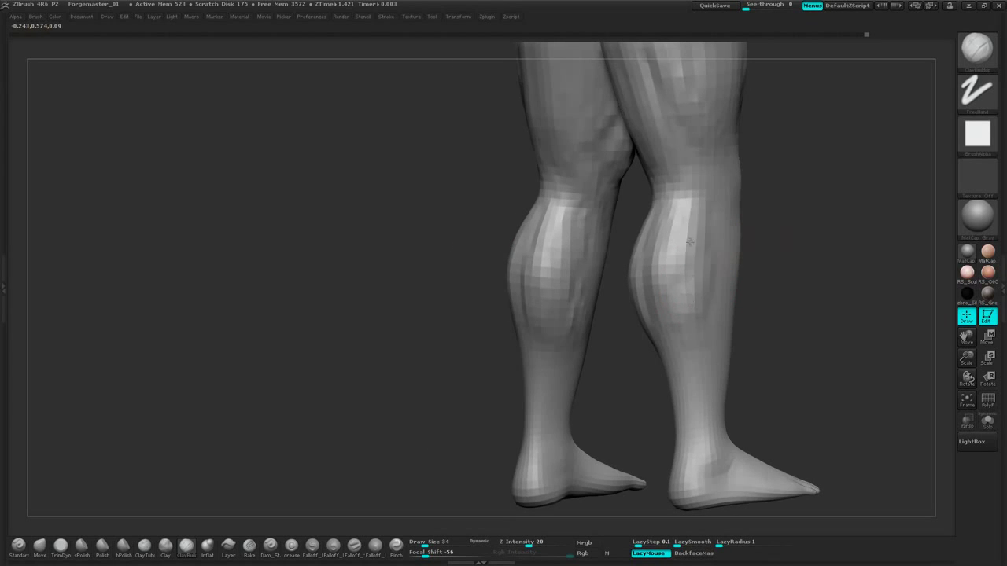
{"action": "left_click_drag", "start_coordinate": [795, 218], "coordinate": [773, 200]}
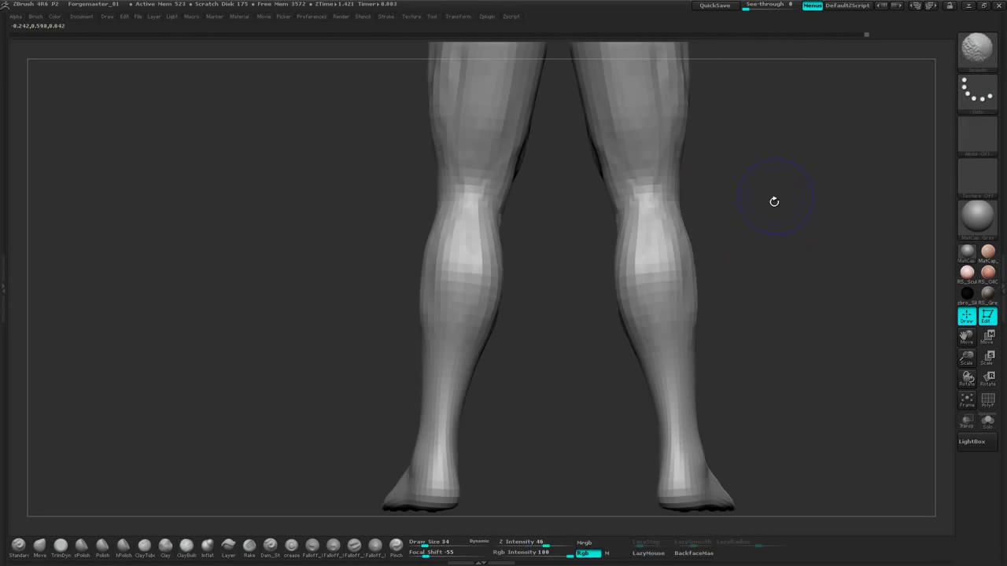
Enlarge the brush to draw size 58 and add volume along the outer calves
{"action": "left_click_drag", "start_coordinate": [771, 260], "coordinate": [752, 381], "text": "alt"}
{"action": "mouse_move", "coordinate": [731, 325]}
{"action": "left_mouse_down", "text": "alt"}
{"action": "mouse_move", "coordinate": [766, 234]}
{"action": "mouse_move", "coordinate": [735, 246]}
{"action": "mouse_move", "coordinate": [768, 247]}
{"action": "left_mouse_up", "text": "alt"}
{"action": "key", "text": "space"}
{"action": "left_click_drag", "start_coordinate": [769, 243], "coordinate": [745, 233]}
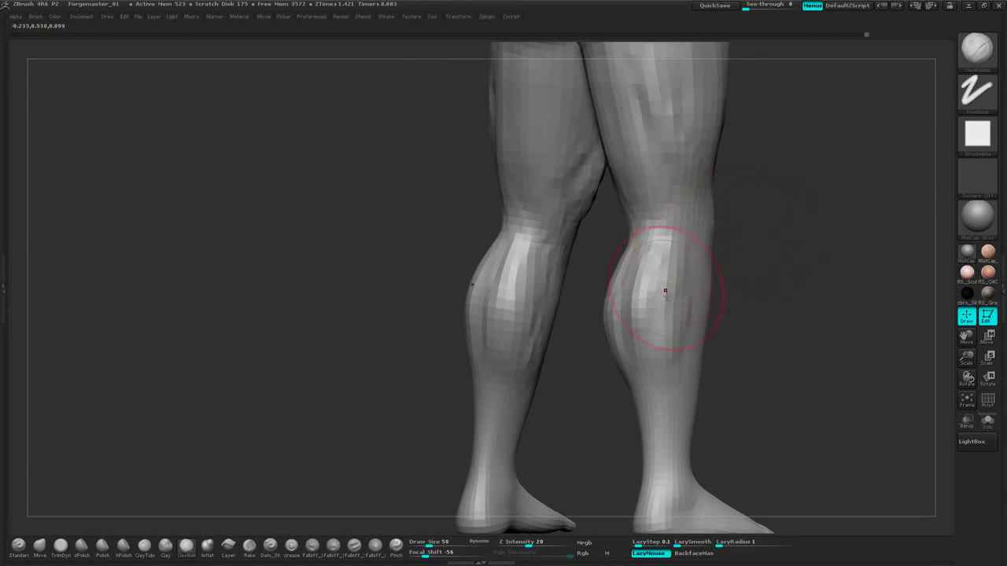
{"action": "left_click_drag", "start_coordinate": [692, 250], "coordinate": [680, 364]}
{"action": "left_click_drag", "start_coordinate": [753, 306], "coordinate": [731, 233]}
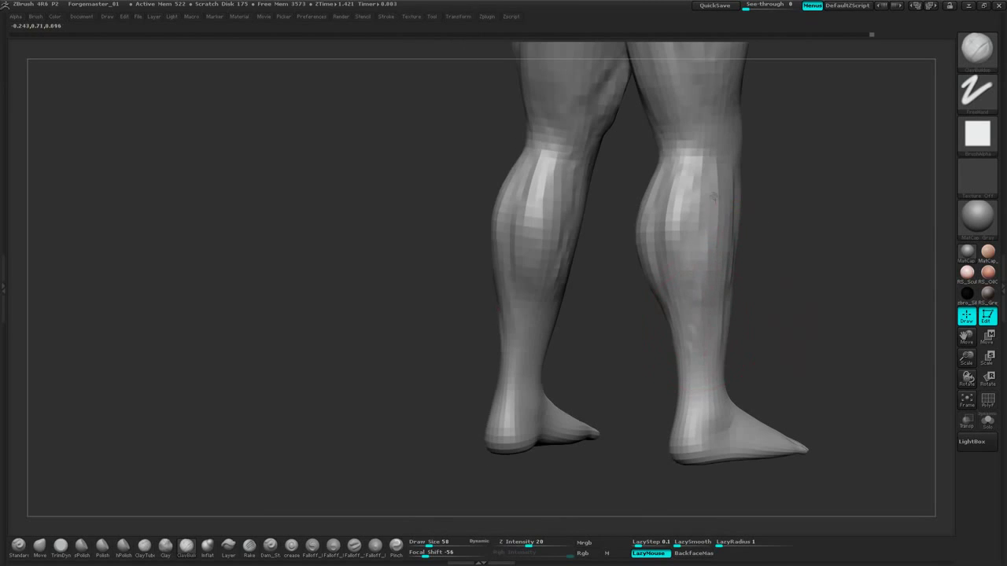
{"action": "mouse_move", "coordinate": [714, 197]}
{"action": "left_mouse_down"}
{"action": "mouse_move", "coordinate": [707, 288]}
{"action": "mouse_move", "coordinate": [726, 196]}
{"action": "left_mouse_up"}
Smooth the calf strokes on the backs and inner sides of the lower legs
{"action": "left_click_drag", "start_coordinate": [674, 236], "coordinate": [671, 254], "text": "shift"}
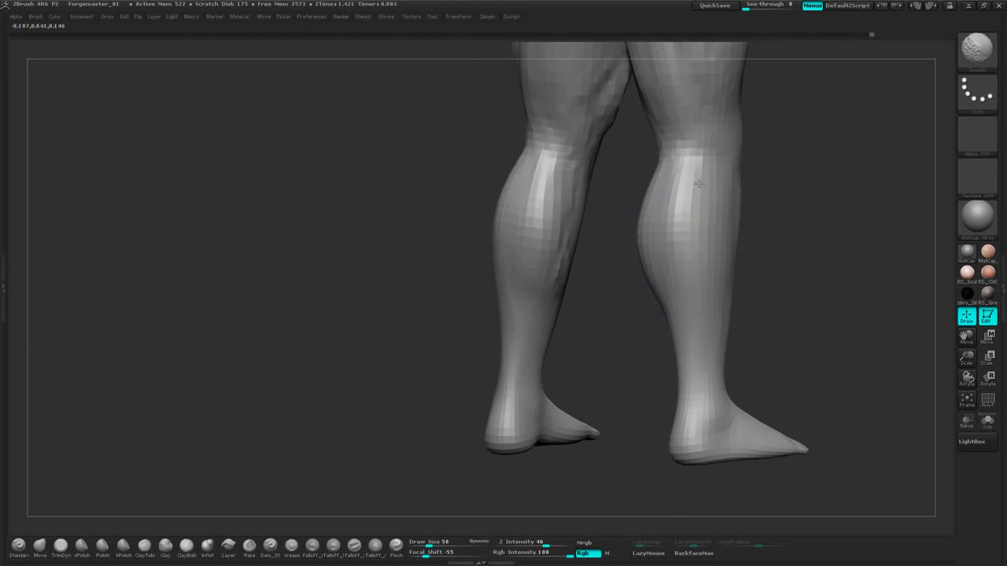
{"action": "left_click_drag", "start_coordinate": [789, 189], "coordinate": [828, 193]}
{"action": "mouse_move", "coordinate": [781, 193]}
{"action": "left_mouse_down", "text": "alt"}
{"action": "mouse_move", "coordinate": [773, 233]}
{"action": "mouse_move", "coordinate": [818, 236]}
{"action": "left_mouse_up", "text": "alt"}
{"action": "mouse_move", "coordinate": [642, 276]}
{"action": "left_mouse_down", "text": "shift"}
{"action": "mouse_move", "coordinate": [626, 228]}
{"action": "mouse_move", "coordinate": [613, 260]}
{"action": "left_mouse_up", "text": "shift"}
{"action": "left_click_drag", "start_coordinate": [620, 307], "coordinate": [630, 319], "text": "shift"}
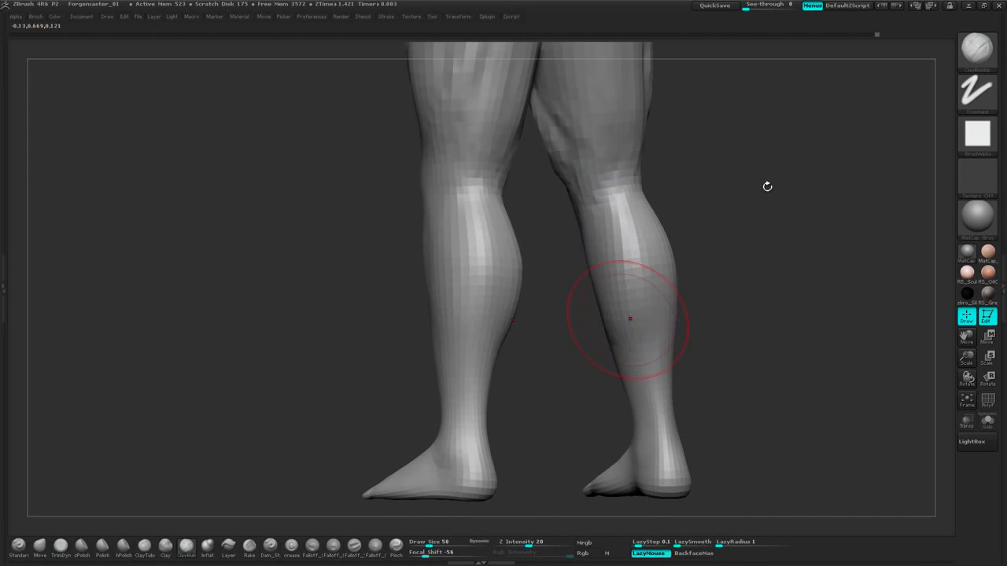
Add broad muscle strokes along the inner calves and down the outer sides of the lower legs
{"action": "left_click_drag", "start_coordinate": [767, 186], "coordinate": [769, 213]}
{"action": "left_click_drag", "start_coordinate": [765, 201], "coordinate": [708, 157]}
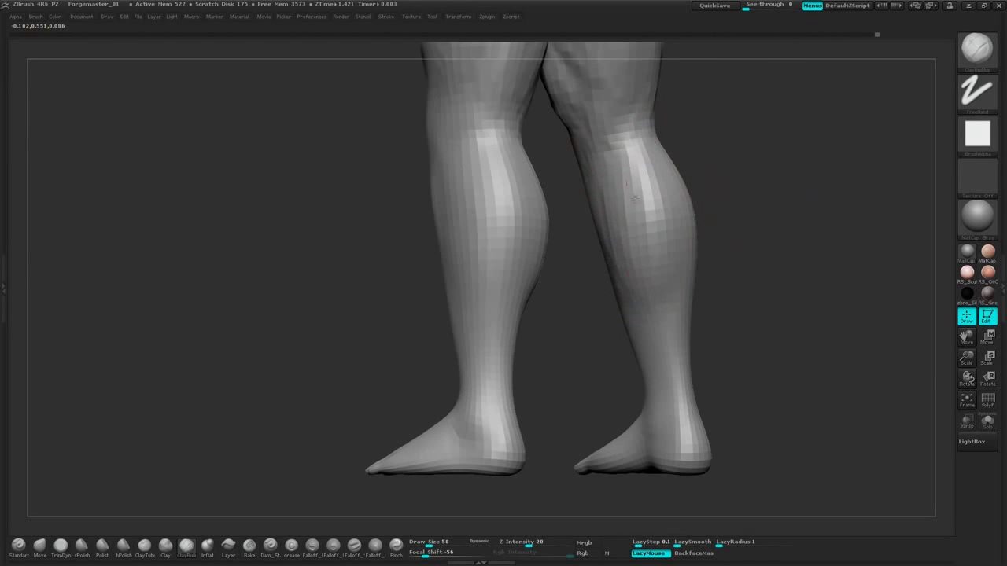
{"action": "left_click_drag", "start_coordinate": [754, 214], "coordinate": [682, 229]}
{"action": "left_click_drag", "start_coordinate": [774, 210], "coordinate": [729, 211]}
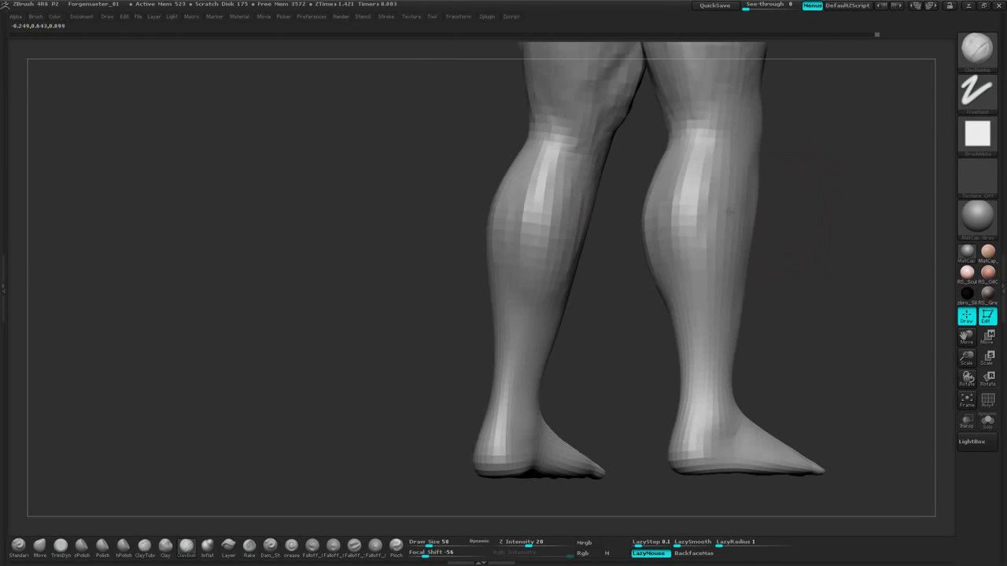
{"action": "left_click_drag", "start_coordinate": [726, 161], "coordinate": [716, 260]}
{"action": "mouse_move", "coordinate": [722, 305]}
{"action": "left_mouse_down"}
{"action": "mouse_move", "coordinate": [699, 411]}
{"action": "mouse_move", "coordinate": [715, 326]}
{"action": "left_mouse_up"}
{"action": "mouse_move", "coordinate": [787, 310]}
{"action": "left_mouse_down"}
{"action": "mouse_move", "coordinate": [696, 315]}
{"action": "mouse_move", "coordinate": [675, 414]}
{"action": "left_mouse_up"}
Build up the outer ankles around the heel tendons and smooth the backs of the lower legs
{"action": "left_click_drag", "start_coordinate": [766, 335], "coordinate": [720, 335]}
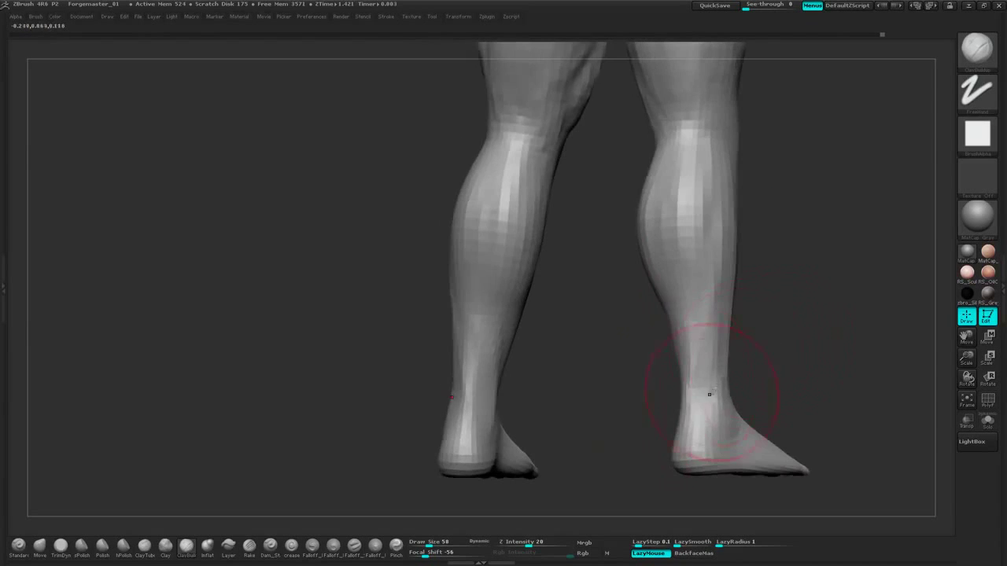
{"action": "left_click_drag", "start_coordinate": [710, 393], "coordinate": [712, 418]}
{"action": "mouse_move", "coordinate": [767, 344]}
{"action": "left_mouse_down", "text": "alt"}
{"action": "mouse_move", "coordinate": [779, 297]}
{"action": "mouse_move", "coordinate": [790, 317]}
{"action": "left_mouse_up", "text": "alt"}
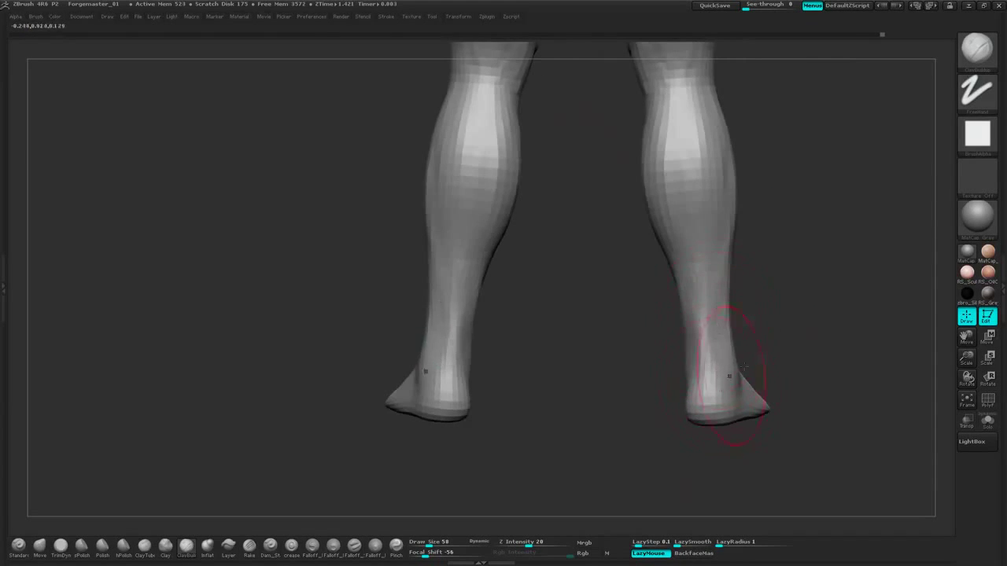
{"action": "left_click_drag", "start_coordinate": [838, 373], "coordinate": [791, 391]}
{"action": "mouse_move", "coordinate": [869, 289]}
{"action": "left_mouse_down"}
{"action": "mouse_move", "coordinate": [870, 262]}
{"action": "mouse_move", "coordinate": [856, 248]}
{"action": "mouse_move", "coordinate": [764, 319]}
{"action": "left_mouse_up"}
{"action": "left_click_drag", "start_coordinate": [687, 198], "coordinate": [669, 356], "text": "shift"}
{"action": "left_click_drag", "start_coordinate": [748, 318], "coordinate": [821, 299]}
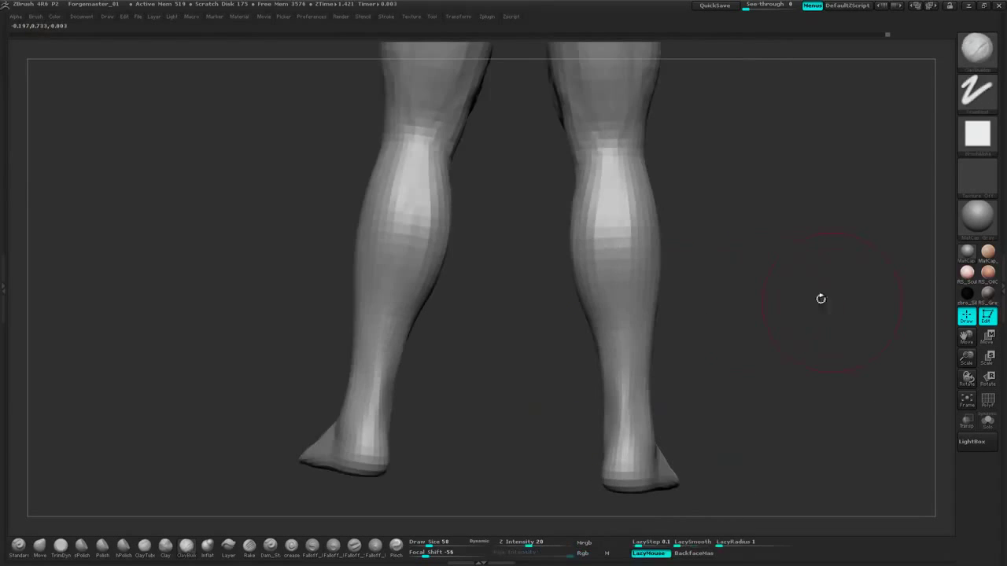
{"action": "mouse_move", "coordinate": [734, 270]}
{"action": "left_mouse_down", "text": "shift"}
{"action": "mouse_move", "coordinate": [782, 276]}
{"action": "mouse_move", "coordinate": [732, 265]}
{"action": "left_mouse_up", "text": "shift"}
With Dam_Standard at draw size 34, carve the line dividing the calf heads and smooth the lower calves
{"action": "left_click", "coordinate": [275, 545]}
{"action": "key", "text": "space"}
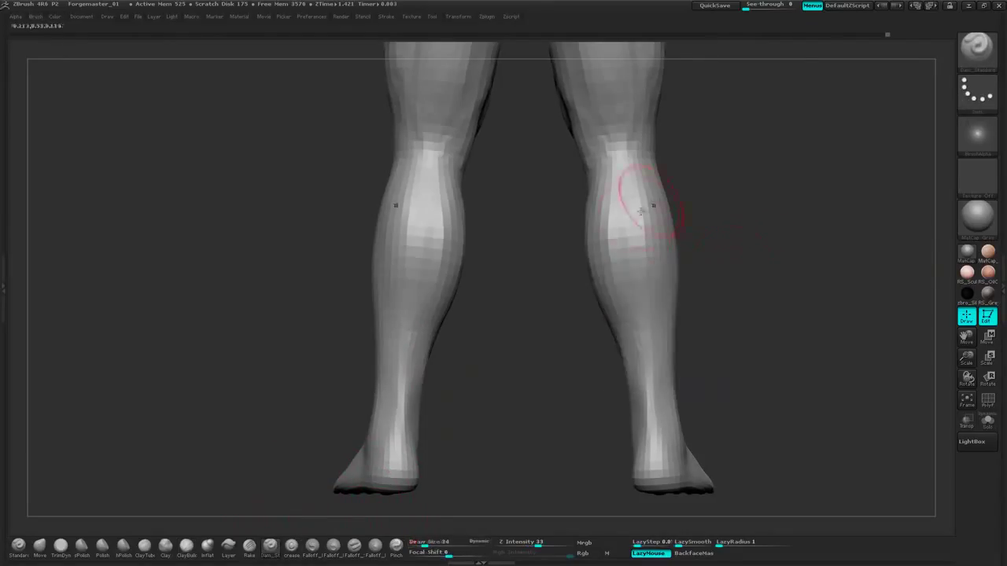
{"action": "left_click_drag", "start_coordinate": [624, 168], "coordinate": [651, 357]}
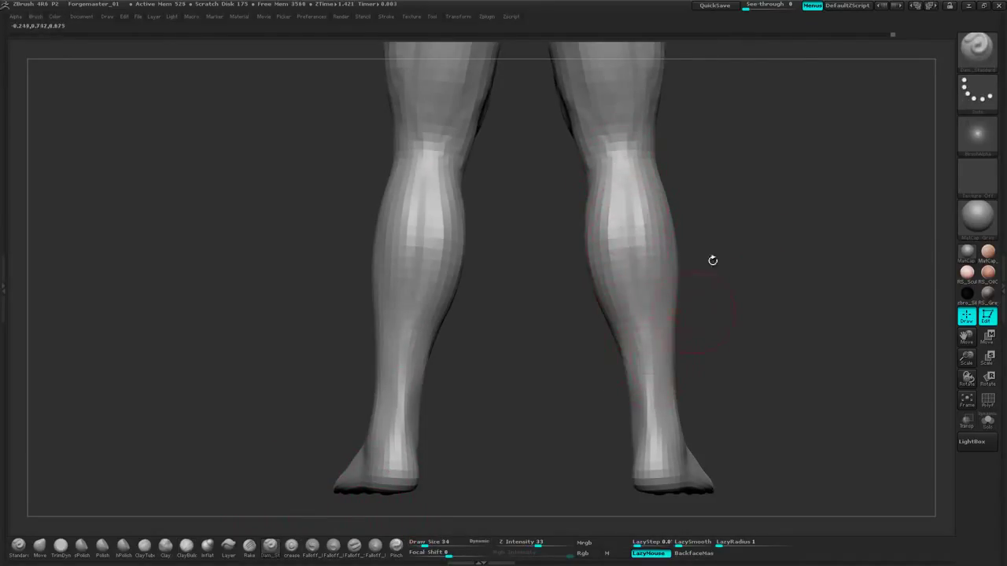
{"action": "left_click_drag", "start_coordinate": [627, 230], "coordinate": [626, 301]}
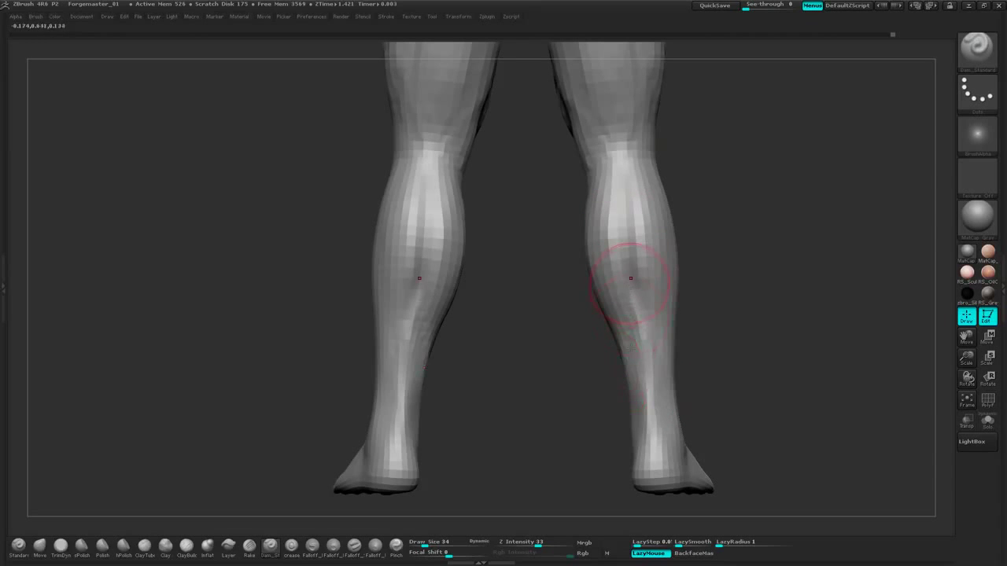
{"action": "left_click_drag", "start_coordinate": [738, 332], "coordinate": [760, 330]}
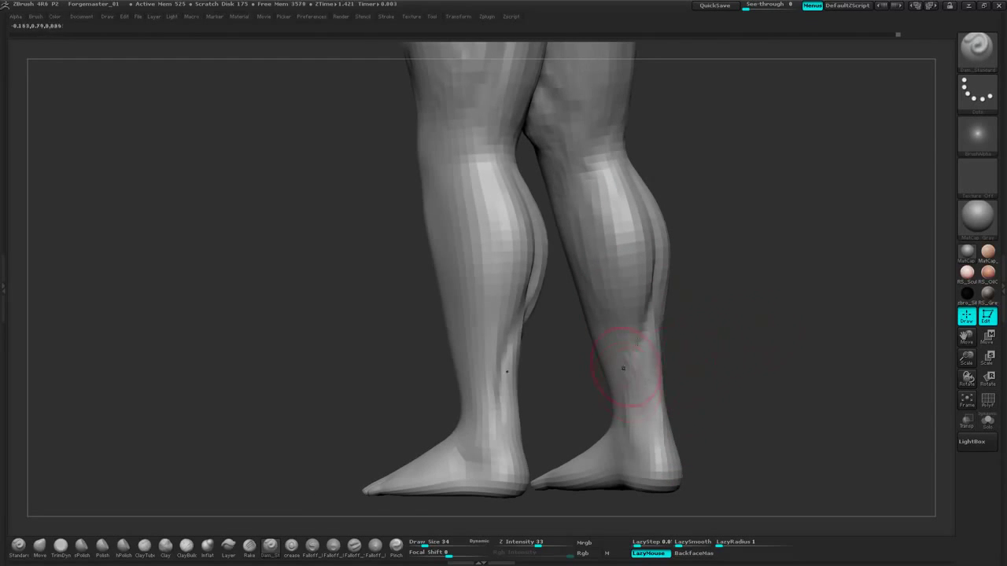
{"action": "left_click_drag", "start_coordinate": [713, 278], "coordinate": [732, 276]}
{"action": "left_click_drag", "start_coordinate": [637, 373], "coordinate": [638, 420], "text": "shift"}
{"action": "mouse_move", "coordinate": [702, 271]}
{"action": "left_mouse_down"}
{"action": "mouse_move", "coordinate": [741, 263]}
{"action": "mouse_move", "coordinate": [709, 253]}
{"action": "mouse_move", "coordinate": [632, 353]}
{"action": "left_mouse_up"}
Build up the kneecaps on the front of the legs with ClayBuildup and smooth them
{"action": "left_click", "coordinate": [186, 544]}
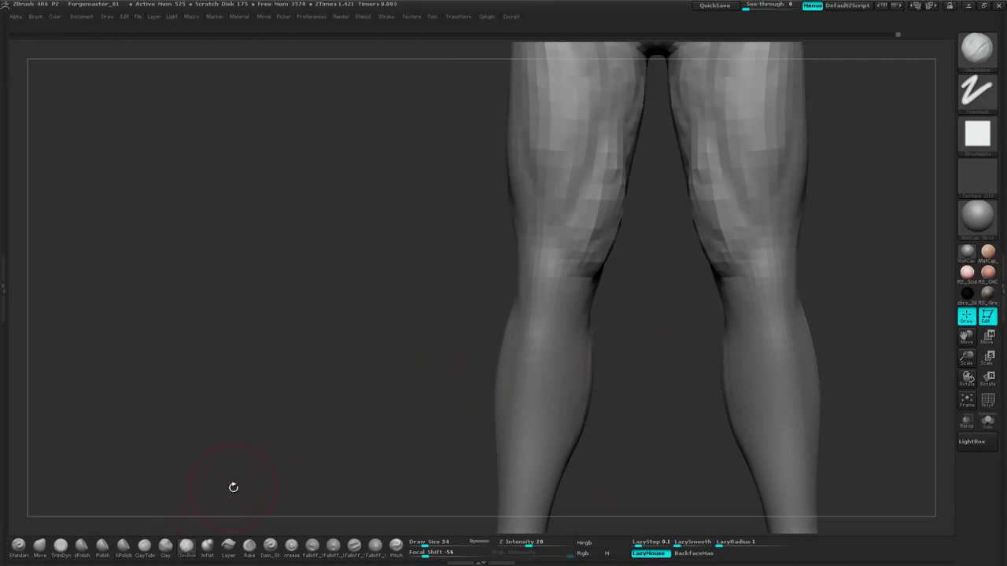
{"action": "mouse_move", "coordinate": [770, 276]}
{"action": "left_mouse_down"}
{"action": "mouse_move", "coordinate": [768, 258]}
{"action": "mouse_move", "coordinate": [770, 308]}
{"action": "mouse_move", "coordinate": [774, 258]}
{"action": "mouse_move", "coordinate": [760, 222]}
{"action": "left_mouse_up"}
{"action": "left_click_drag", "start_coordinate": [771, 261], "coordinate": [770, 277], "text": "shift"}
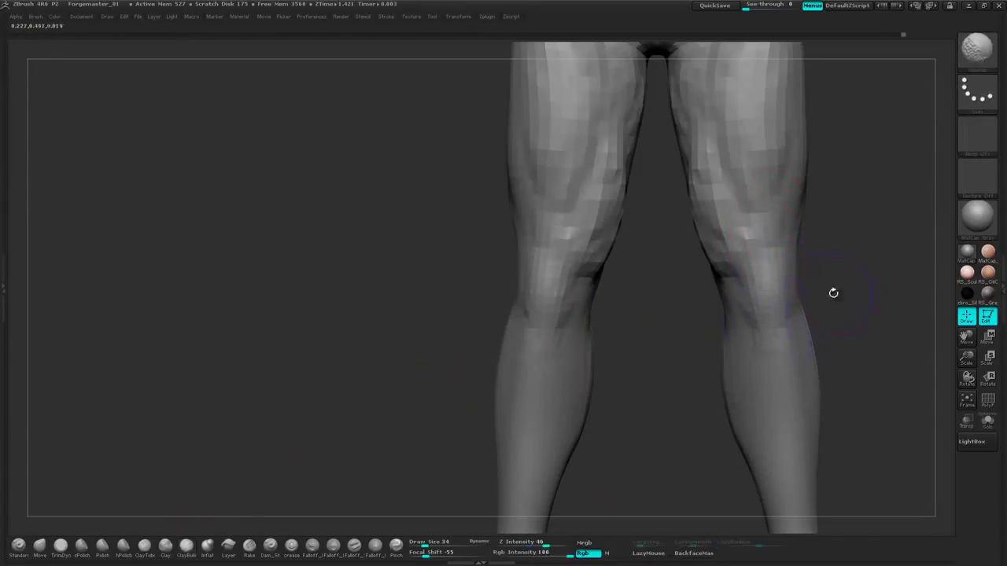
{"action": "mouse_move", "coordinate": [833, 293]}
{"action": "left_mouse_down", "text": "alt"}
{"action": "mouse_move", "coordinate": [852, 268]}
{"action": "mouse_move", "coordinate": [806, 284]}
{"action": "left_mouse_up", "text": "alt"}
{"action": "mouse_move", "coordinate": [855, 253]}
{"action": "left_mouse_down"}
{"action": "mouse_move", "coordinate": [854, 224]}
{"action": "mouse_move", "coordinate": [818, 236]}
{"action": "left_mouse_up"}
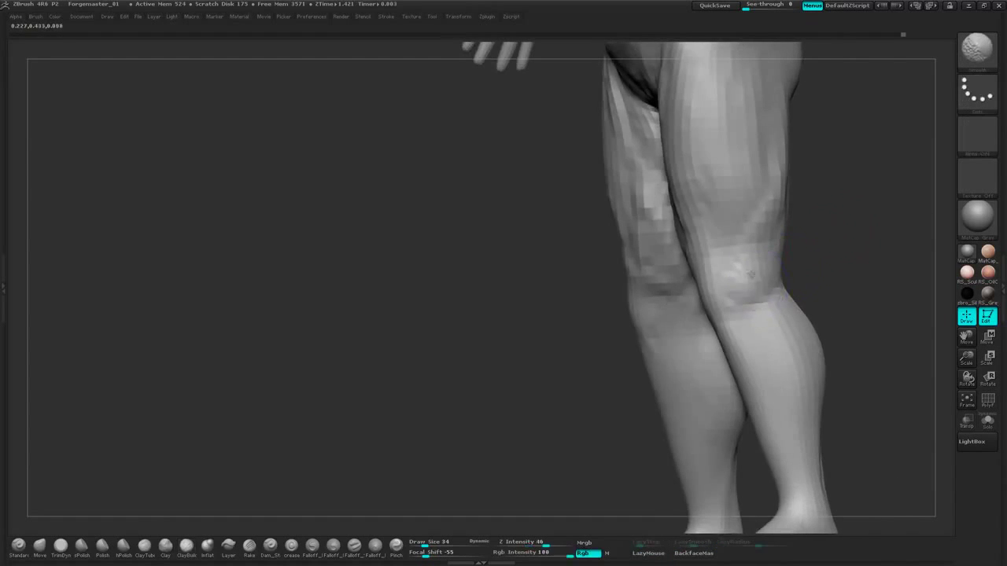
{"action": "left_click_drag", "start_coordinate": [755, 291], "coordinate": [761, 308], "text": "shift"}
Add muscle strokes along the shins and inner calves down to the ankles
{"action": "mouse_move", "coordinate": [844, 263]}
{"action": "left_mouse_down"}
{"action": "mouse_move", "coordinate": [886, 252]}
{"action": "mouse_move", "coordinate": [832, 299]}
{"action": "mouse_move", "coordinate": [835, 236]}
{"action": "left_mouse_up"}
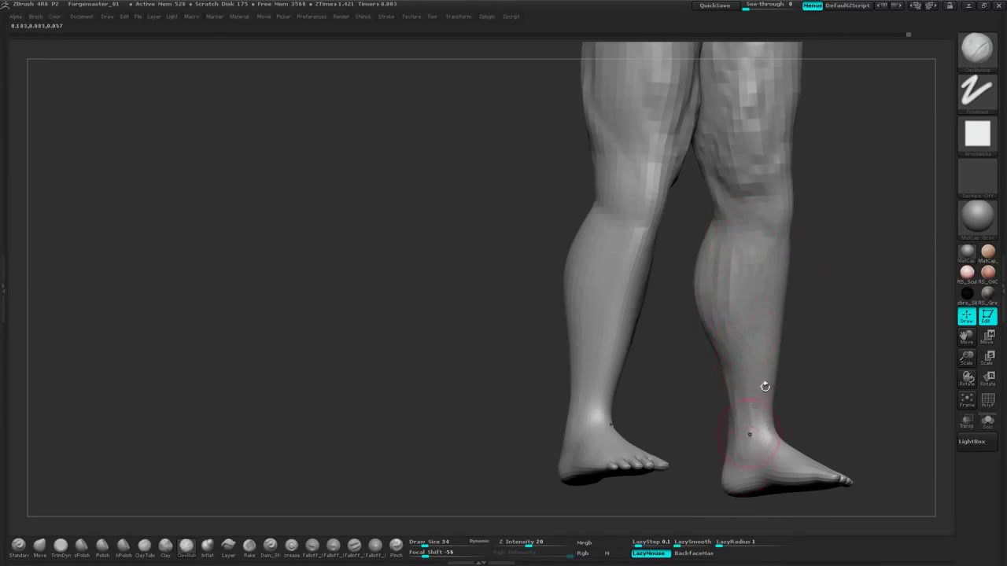
{"action": "left_click_drag", "start_coordinate": [765, 386], "coordinate": [659, 380]}
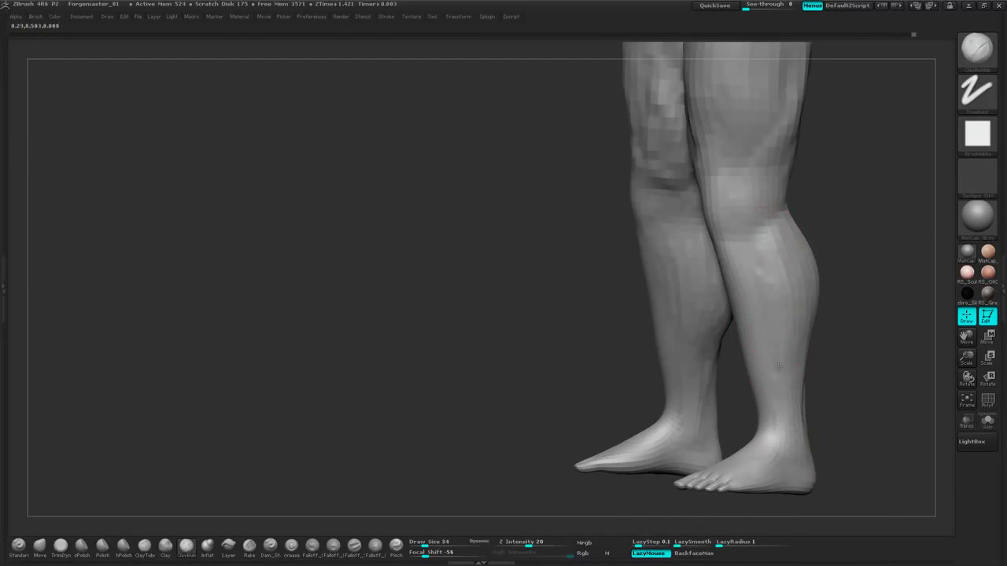
{"action": "left_click_drag", "start_coordinate": [838, 234], "coordinate": [756, 254]}
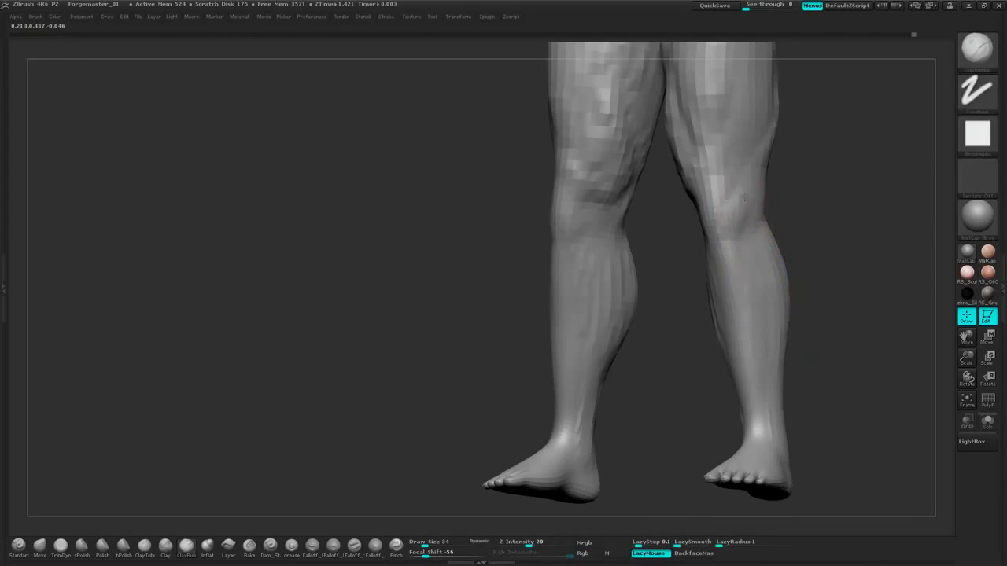
Refine the form around the kneecaps and smooth the inner calves down to the ankles
{"action": "left_click_drag", "start_coordinate": [744, 199], "coordinate": [719, 220]}
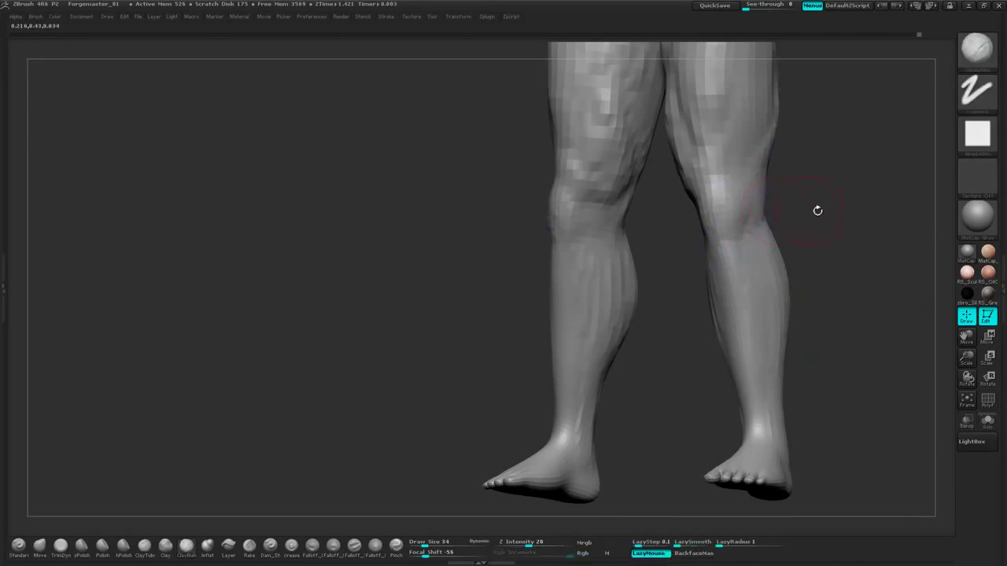
{"action": "left_click_drag", "start_coordinate": [816, 209], "coordinate": [843, 207]}
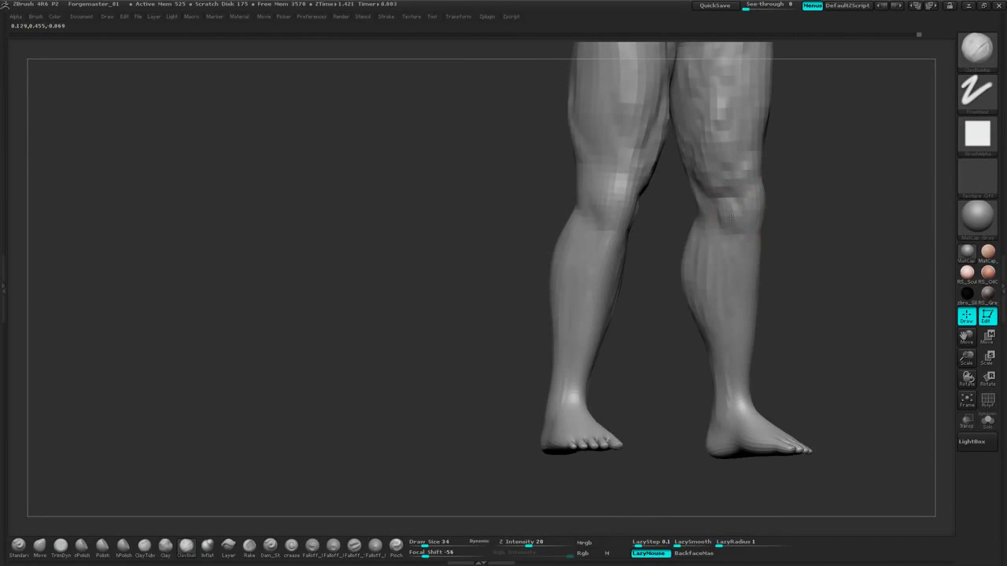
{"action": "left_click_drag", "start_coordinate": [802, 251], "coordinate": [818, 249]}
{"action": "left_click_drag", "start_coordinate": [719, 247], "coordinate": [714, 341], "text": "shift"}
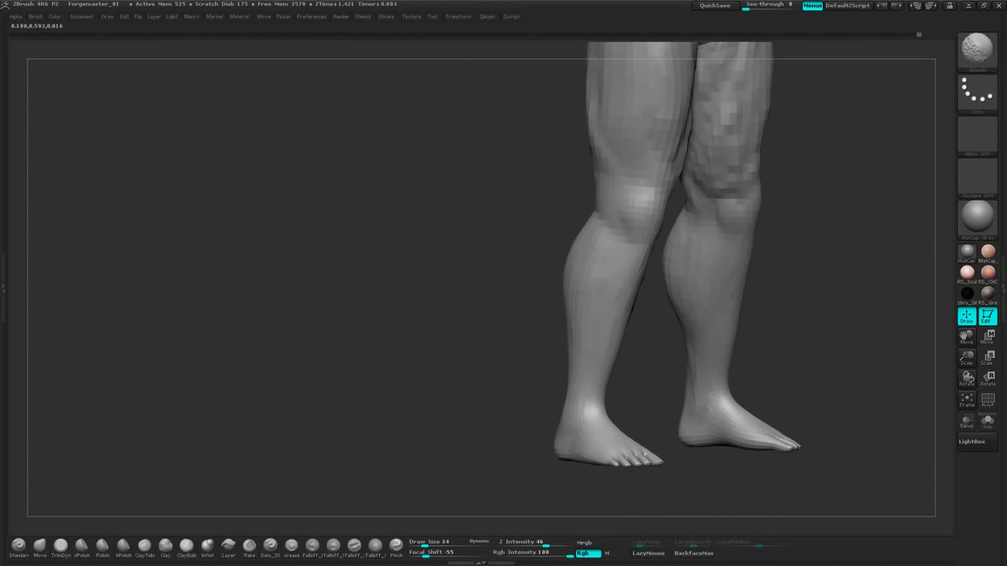
Divide the body mesh to add another subdivision level
{"action": "mouse_move", "coordinate": [831, 294]}
{"action": "left_mouse_down"}
{"action": "mouse_move", "coordinate": [811, 292]}
{"action": "mouse_move", "coordinate": [819, 267]}
{"action": "mouse_move", "coordinate": [802, 344]}
{"action": "mouse_move", "coordinate": [784, 263]}
{"action": "mouse_move", "coordinate": [769, 241]}
{"action": "mouse_move", "coordinate": [751, 361]}
{"action": "left_mouse_up"}
{"action": "left_click_drag", "start_coordinate": [814, 157], "coordinate": [770, 271], "text": "alt"}
{"action": "left_click_drag", "start_coordinate": [812, 176], "coordinate": [747, 232], "text": "alt"}
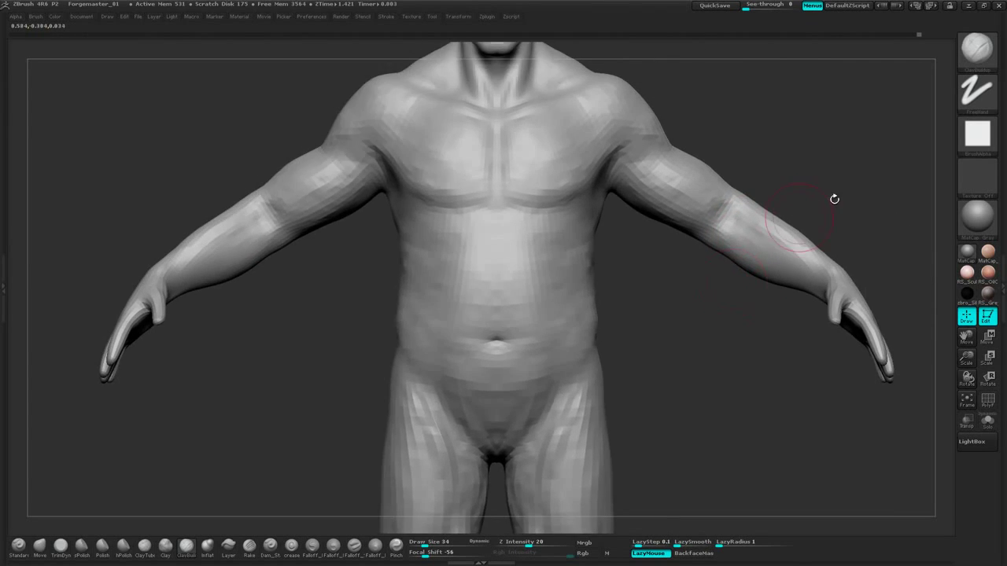
{"action": "mouse_move", "coordinate": [834, 197]}
{"action": "left_mouse_down"}
{"action": "mouse_move", "coordinate": [772, 329]}
{"action": "mouse_move", "coordinate": [633, 311]}
{"action": "left_mouse_up"}
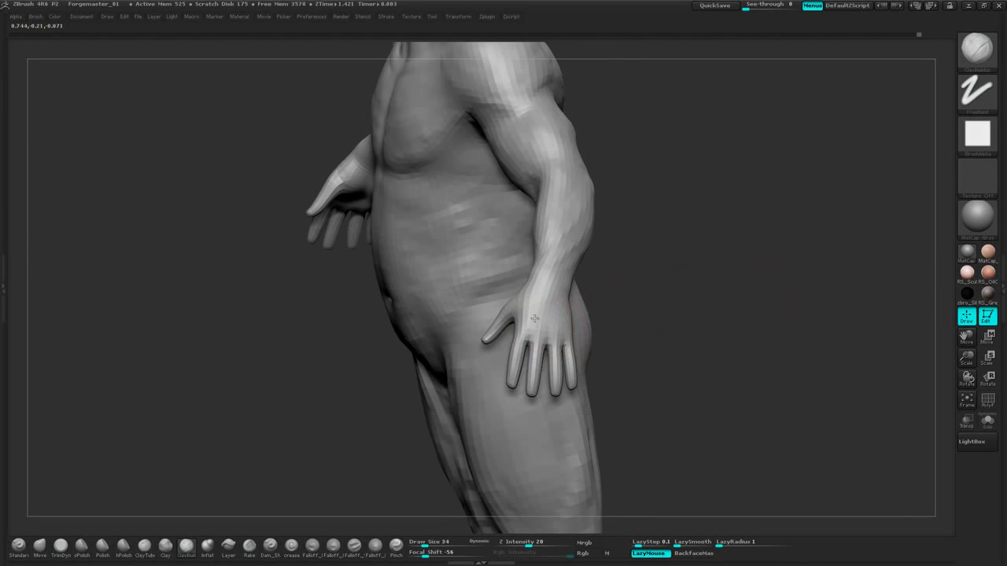
{"action": "left_click_drag", "start_coordinate": [626, 240], "coordinate": [717, 196]}
{"action": "left_click_drag", "start_coordinate": [613, 156], "coordinate": [794, 217], "text": "alt"}
{"action": "right_click", "coordinate": [765, 160]}
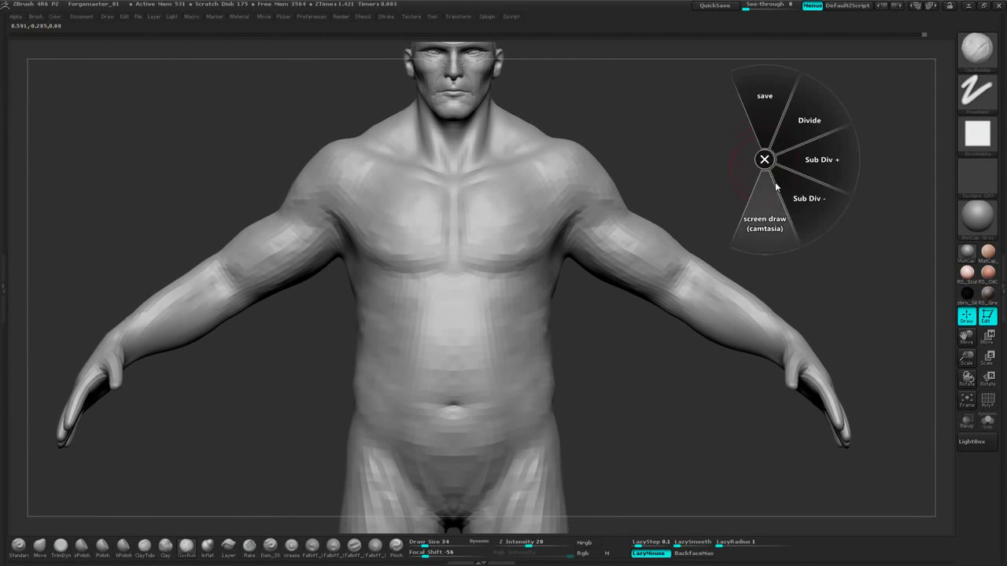
{"action": "left_click", "coordinate": [809, 119]}
Examine the torso, arms and upper legs of the subdivided figure from the front
{"action": "left_click_drag", "start_coordinate": [751, 134], "coordinate": [718, 239], "text": "alt"}
{"action": "mouse_move", "coordinate": [596, 386]}
{"action": "left_mouse_down", "text": "alt"}
{"action": "mouse_move", "coordinate": [733, 286]}
{"action": "mouse_move", "coordinate": [723, 256]}
{"action": "left_mouse_up", "text": "alt"}
{"action": "mouse_move", "coordinate": [808, 354]}
{"action": "left_mouse_down", "text": "alt"}
{"action": "mouse_move", "coordinate": [737, 216]}
{"action": "mouse_move", "coordinate": [750, 300]}
{"action": "left_mouse_up", "text": "alt"}
{"action": "mouse_move", "coordinate": [923, 169]}
{"action": "left_mouse_down", "text": "alt"}
{"action": "mouse_move", "coordinate": [695, 171]}
{"action": "mouse_move", "coordinate": [668, 152]}
{"action": "left_mouse_up", "text": "alt"}
{"action": "left_click_drag", "start_coordinate": [771, 180], "coordinate": [622, 319], "text": "alt"}
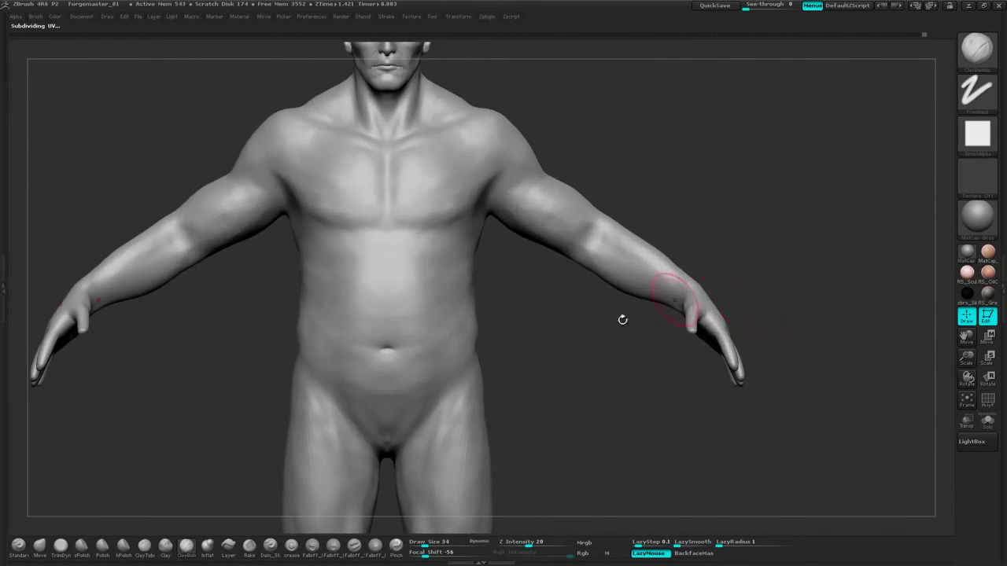
{"action": "mouse_move", "coordinate": [546, 405]}
{"action": "left_mouse_down", "text": "alt"}
{"action": "mouse_move", "coordinate": [688, 251]}
{"action": "mouse_move", "coordinate": [700, 333]}
{"action": "mouse_move", "coordinate": [680, 379]}
{"action": "left_mouse_up", "text": "alt"}
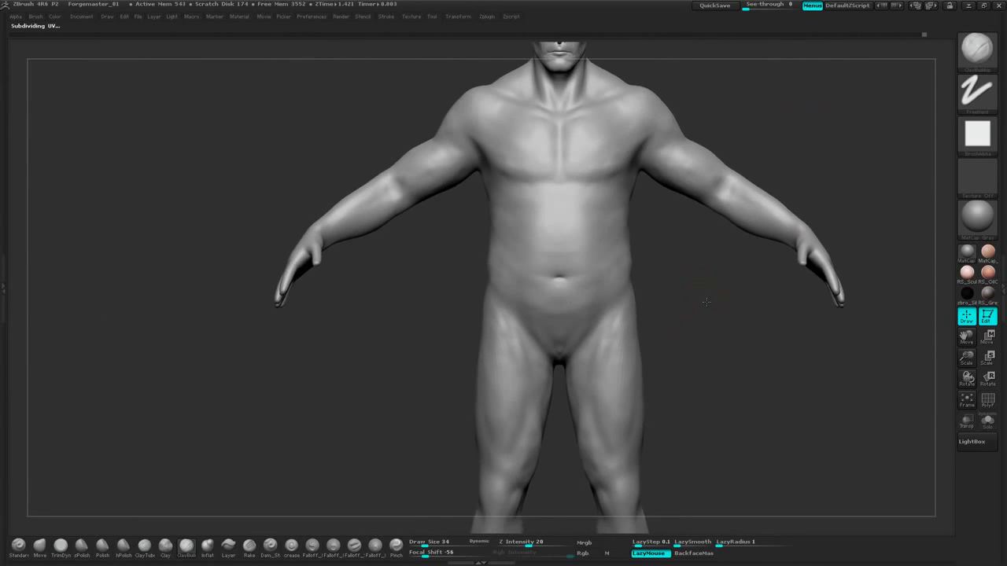
{"action": "mouse_move", "coordinate": [707, 301]}
{"action": "left_mouse_down", "text": "alt"}
{"action": "mouse_move", "coordinate": [647, 285]}
{"action": "mouse_move", "coordinate": [706, 416]}
{"action": "left_mouse_up", "text": "alt"}
{"action": "left_click_drag", "start_coordinate": [758, 171], "coordinate": [754, 230], "text": "alt"}
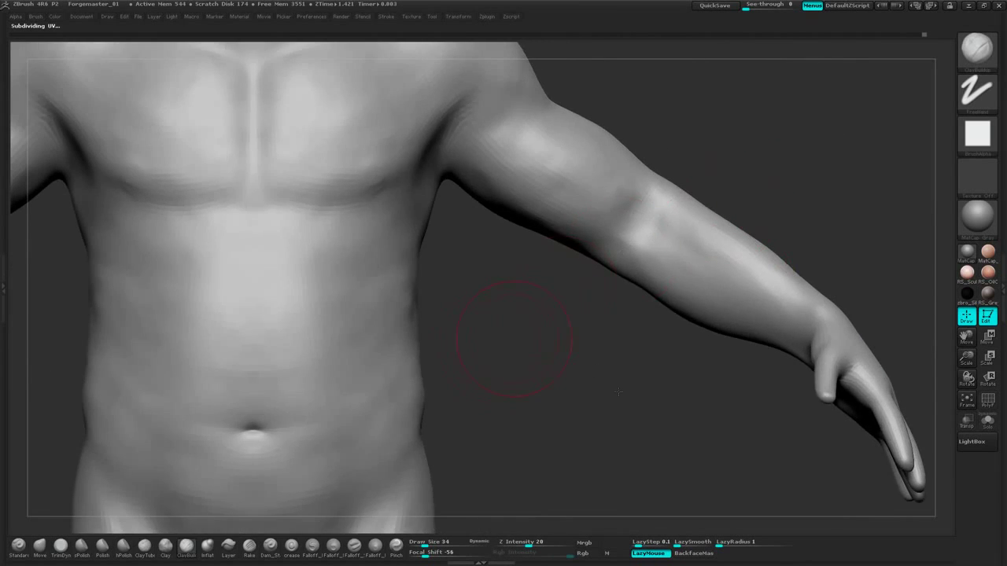
{"action": "left_click_drag", "start_coordinate": [513, 338], "coordinate": [668, 447], "text": "alt"}
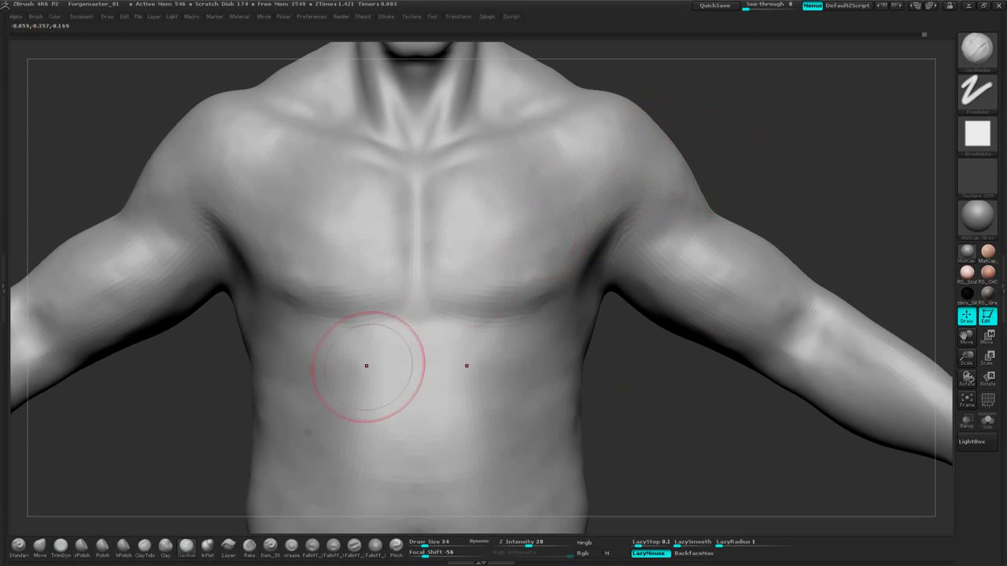
With Dam_Standard at draw size 21, sharpen the outer chest edges and form the nipples
{"action": "left_click", "coordinate": [253, 549]}
{"action": "left_click", "coordinate": [275, 551]}
{"action": "mouse_move", "coordinate": [753, 154]}
{"action": "left_mouse_down"}
{"action": "mouse_move", "coordinate": [794, 146]}
{"action": "mouse_move", "coordinate": [797, 135]}
{"action": "mouse_move", "coordinate": [756, 126]}
{"action": "left_mouse_up"}
{"action": "key", "text": "space"}
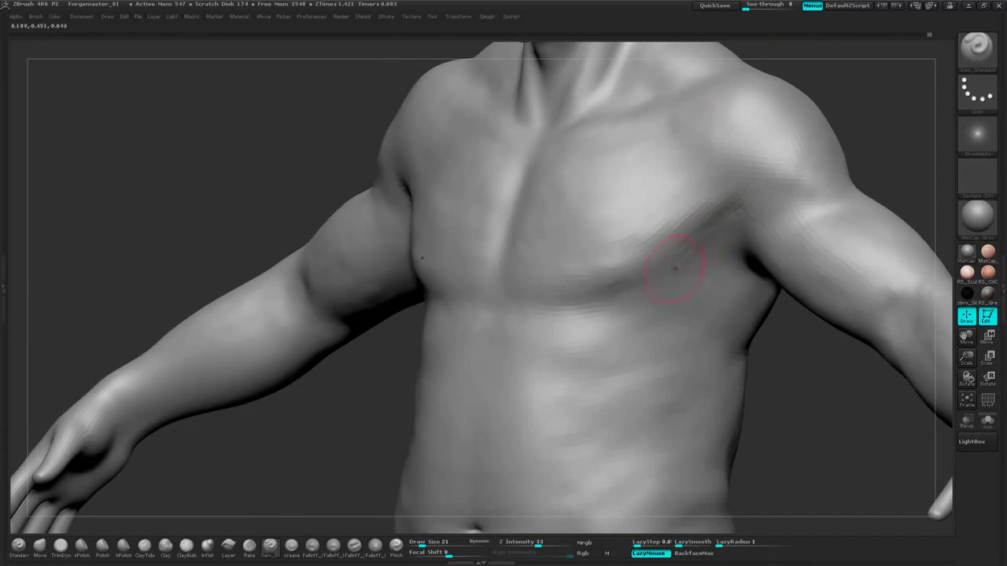
{"action": "left_click_drag", "start_coordinate": [605, 298], "coordinate": [617, 279]}
{"action": "left_click_drag", "start_coordinate": [367, 363], "coordinate": [597, 294]}
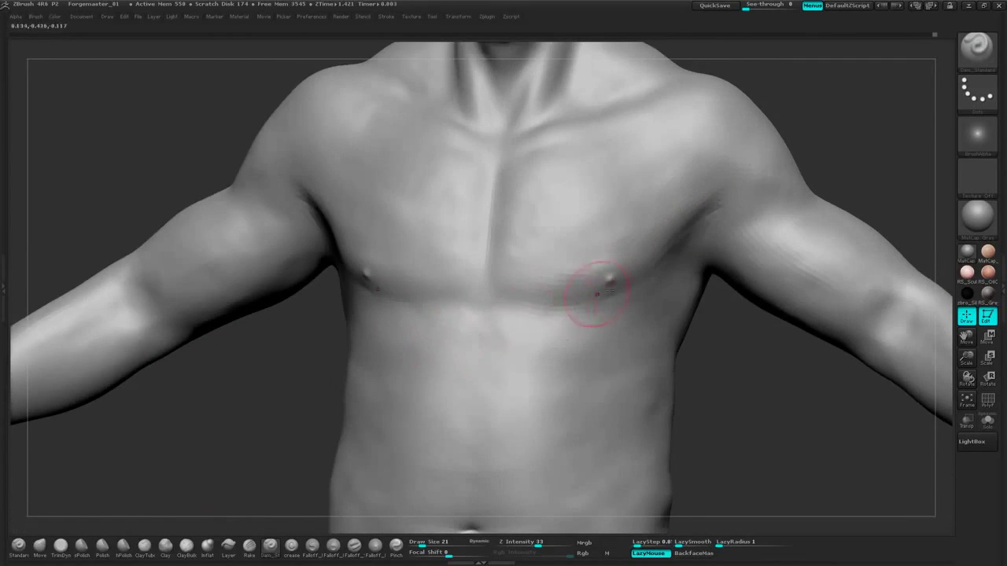
{"action": "left_click_drag", "start_coordinate": [795, 146], "coordinate": [796, 173]}
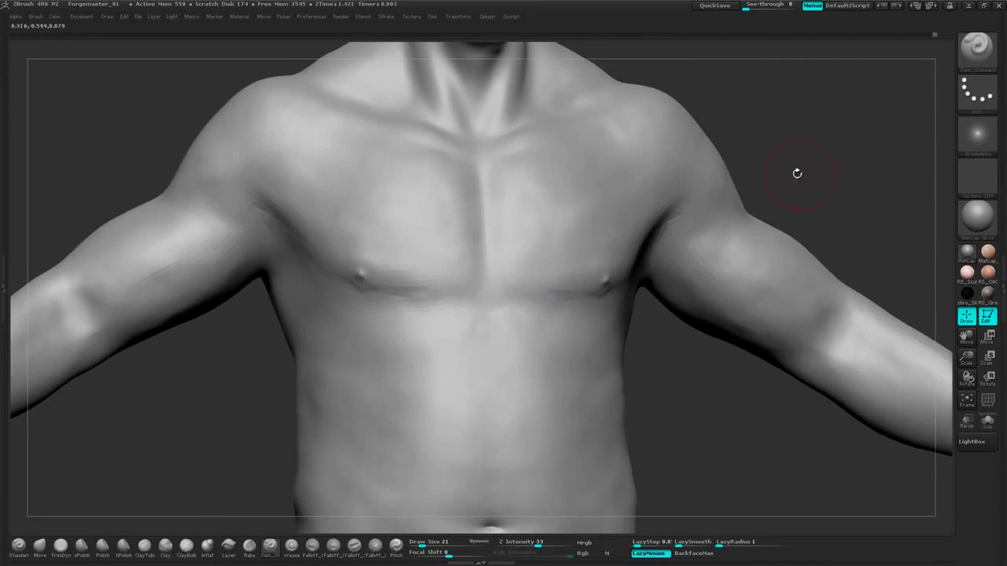
Set the brush's Z Intensity to 23 and carve the lower pectoral creases and the sternum line
{"action": "key", "text": "space"}
{"action": "left_click", "coordinate": [823, 210]}
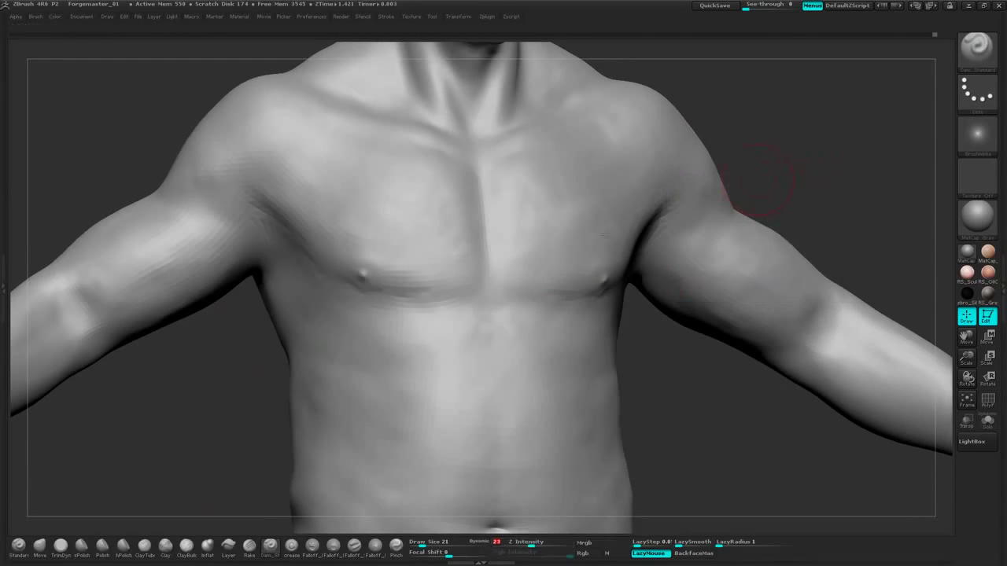
{"action": "left_click_drag", "start_coordinate": [511, 289], "coordinate": [519, 290]}
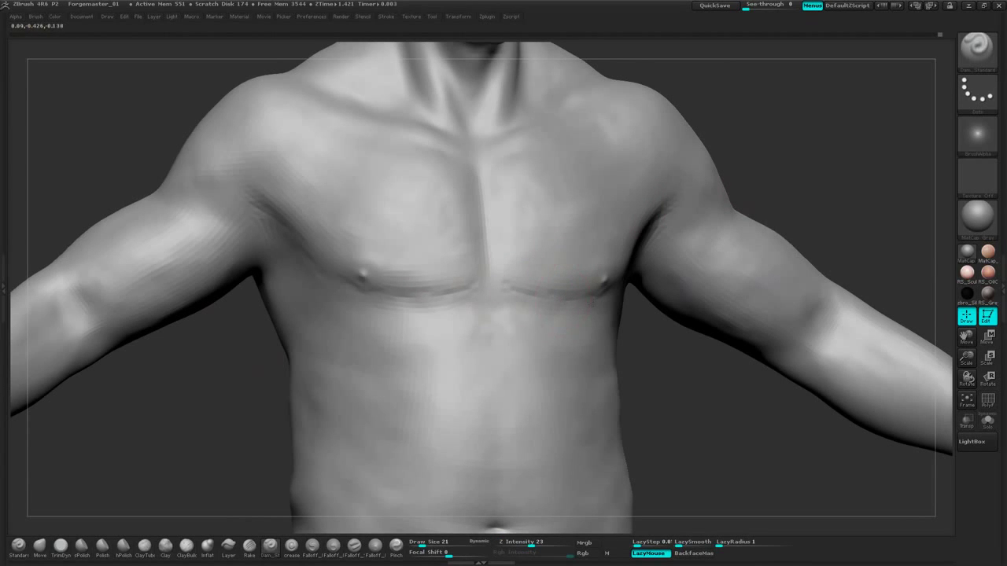
{"action": "left_click_drag", "start_coordinate": [649, 334], "coordinate": [642, 362]}
{"action": "left_click_drag", "start_coordinate": [482, 202], "coordinate": [493, 172]}
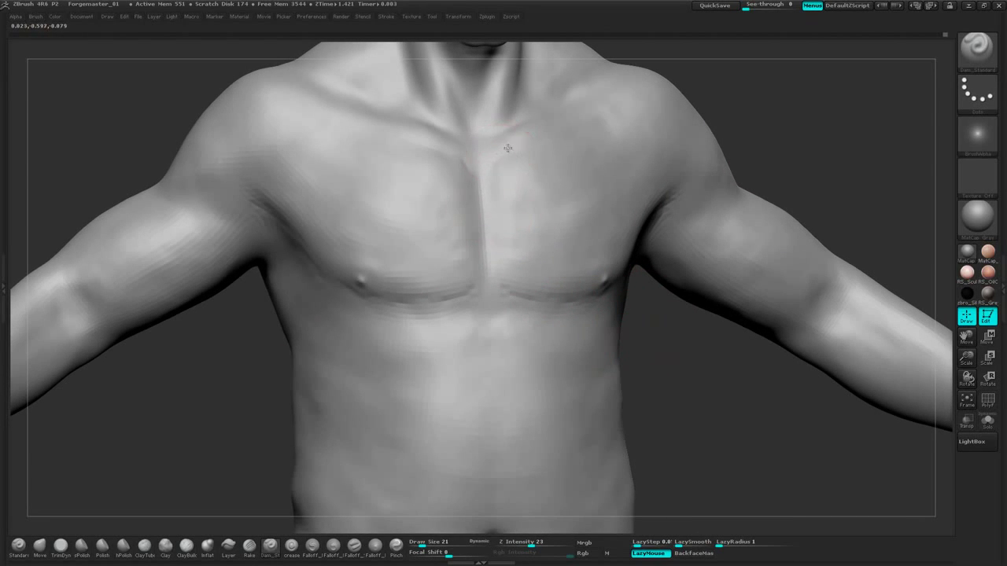
{"action": "left_click_drag", "start_coordinate": [775, 162], "coordinate": [782, 240]}
{"action": "mouse_move", "coordinate": [488, 228]}
{"action": "left_mouse_down"}
{"action": "mouse_move", "coordinate": [553, 193]}
{"action": "mouse_move", "coordinate": [521, 184]}
{"action": "mouse_move", "coordinate": [581, 151]}
{"action": "mouse_move", "coordinate": [504, 199]}
{"action": "left_mouse_up"}
Define the collarbones and carve the hollows where they meet the neck
{"action": "mouse_move", "coordinate": [755, 113]}
{"action": "left_mouse_down"}
{"action": "mouse_move", "coordinate": [755, 147]}
{"action": "mouse_move", "coordinate": [705, 176]}
{"action": "left_mouse_up"}
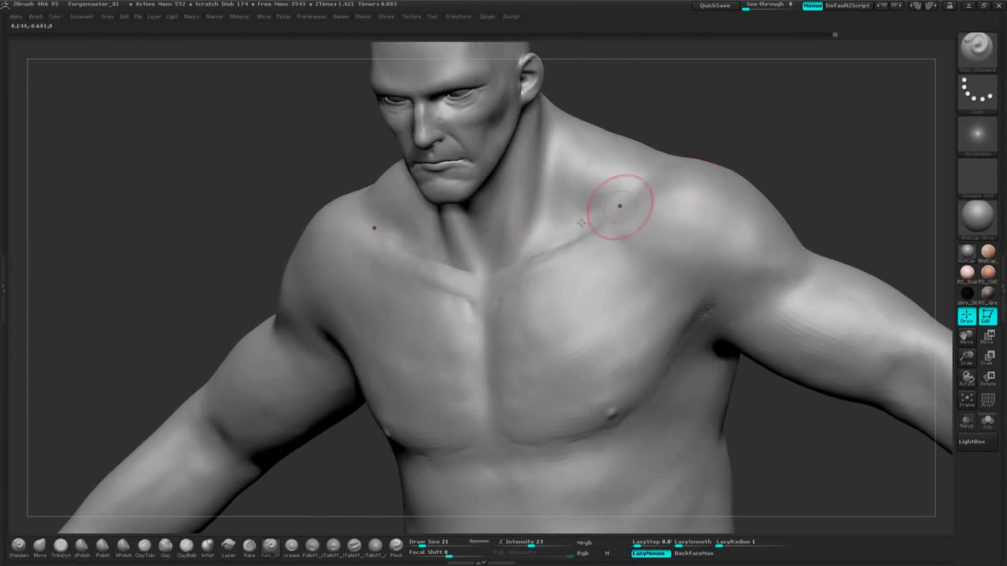
{"action": "mouse_move", "coordinate": [526, 250]}
{"action": "left_mouse_down"}
{"action": "mouse_move", "coordinate": [526, 259]}
{"action": "mouse_move", "coordinate": [529, 228]}
{"action": "left_mouse_up"}
{"action": "left_click_drag", "start_coordinate": [712, 118], "coordinate": [751, 148]}
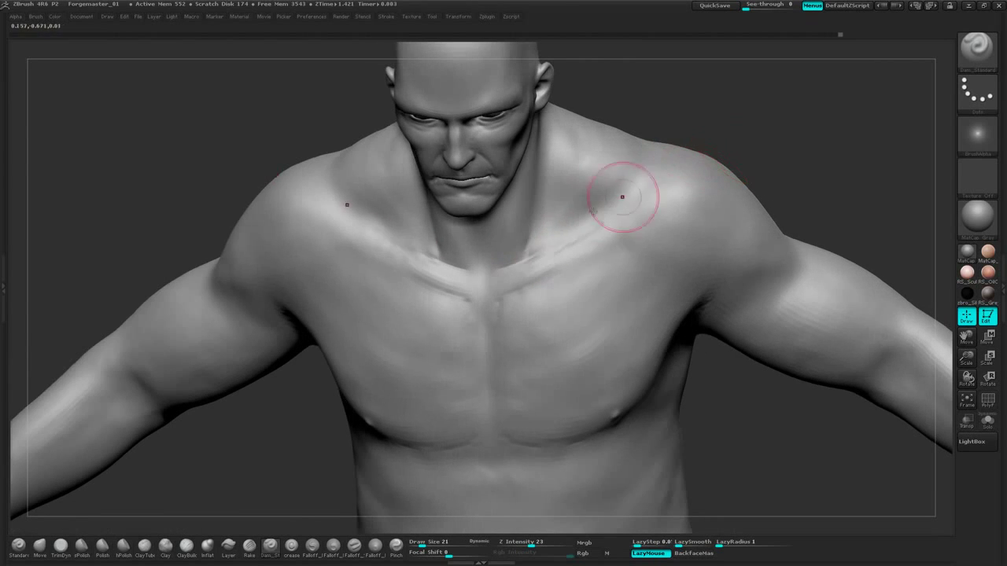
{"action": "left_click_drag", "start_coordinate": [528, 255], "coordinate": [531, 234]}
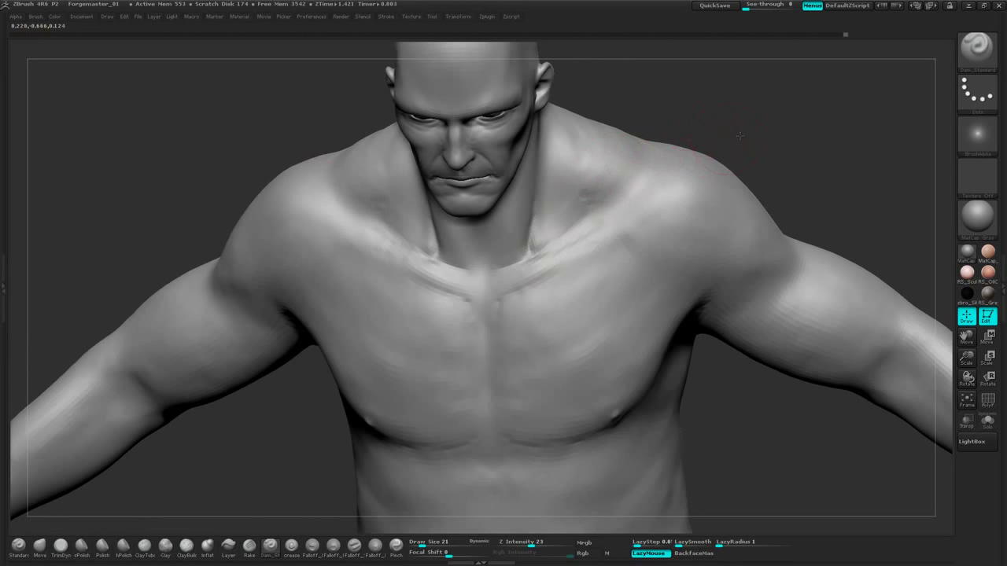
Carve the line separating the deltoid from the pectoral and continue it around the outer upper arm
{"action": "left_click_drag", "start_coordinate": [739, 136], "coordinate": [570, 189]}
{"action": "mouse_move", "coordinate": [800, 157]}
{"action": "left_mouse_down"}
{"action": "mouse_move", "coordinate": [715, 142]}
{"action": "mouse_move", "coordinate": [803, 180]}
{"action": "left_mouse_up"}
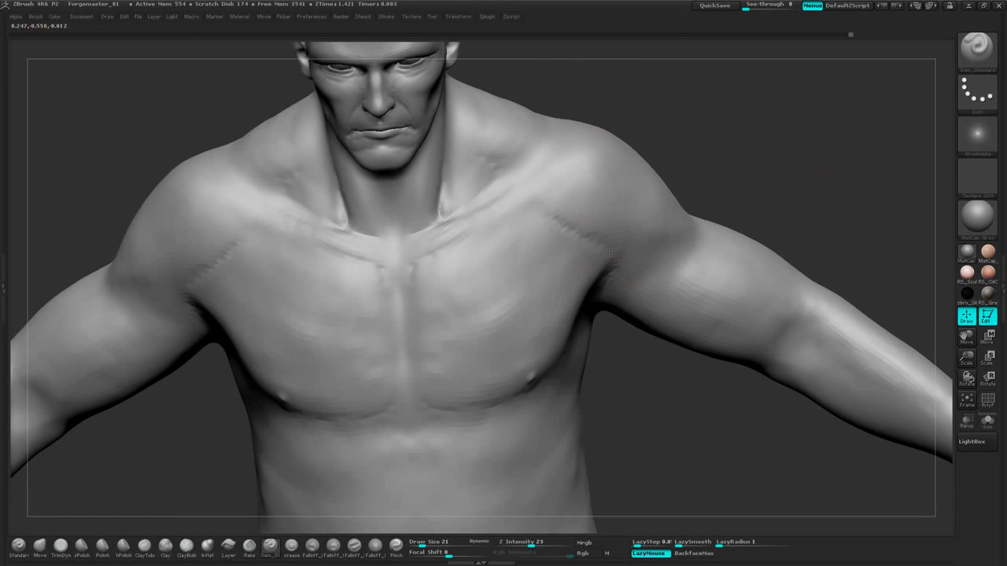
{"action": "left_click_drag", "start_coordinate": [763, 191], "coordinate": [687, 192]}
{"action": "left_click_drag", "start_coordinate": [790, 151], "coordinate": [728, 170]}
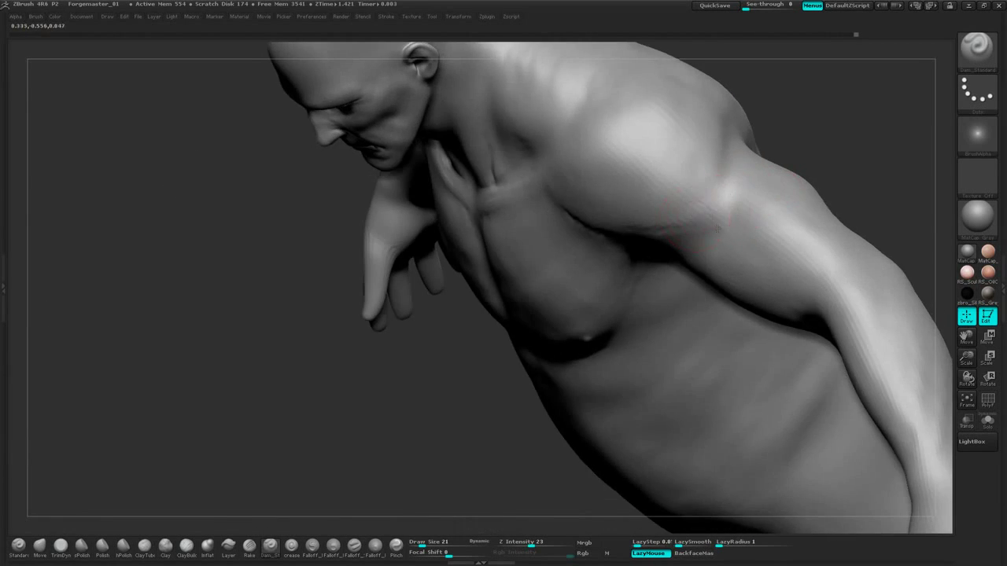
{"action": "left_click_drag", "start_coordinate": [785, 112], "coordinate": [716, 102]}
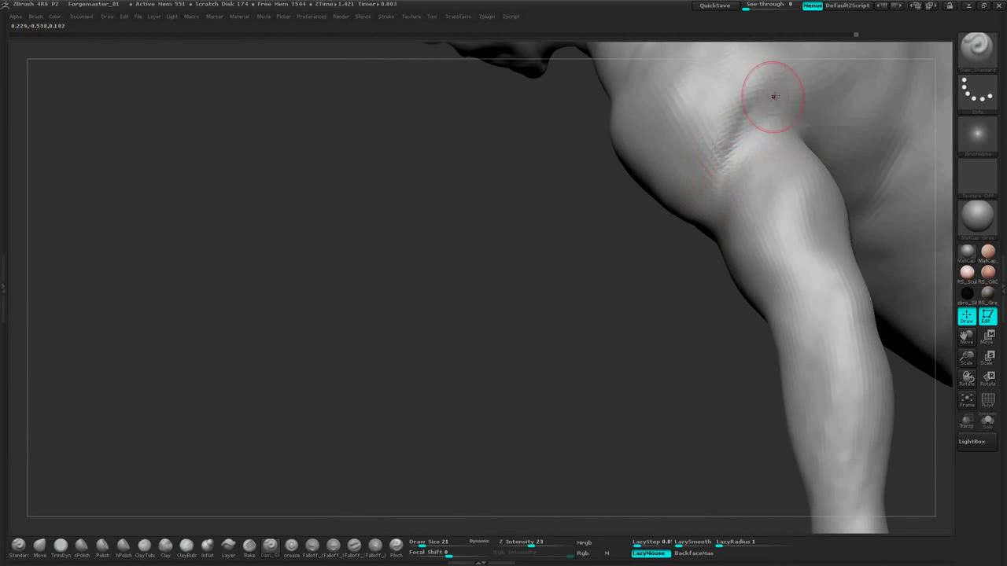
{"action": "left_click_drag", "start_coordinate": [479, 315], "coordinate": [795, 187]}
{"action": "left_click_drag", "start_coordinate": [771, 233], "coordinate": [725, 269], "text": "alt"}
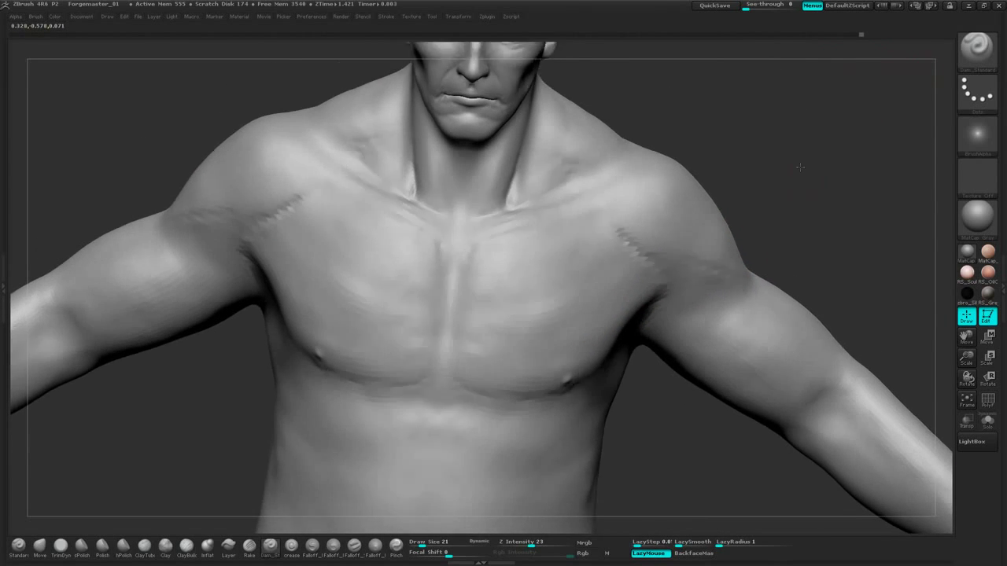
Smooth the carved deltoid borders, the lower pectoral creases and the outer chest
{"action": "left_click_drag", "start_coordinate": [800, 166], "coordinate": [744, 154]}
{"action": "mouse_move", "coordinate": [615, 220]}
{"action": "left_mouse_down", "text": "shift"}
{"action": "mouse_move", "coordinate": [597, 235]}
{"action": "mouse_move", "coordinate": [605, 225]}
{"action": "mouse_move", "coordinate": [688, 262]}
{"action": "left_mouse_up", "text": "shift"}
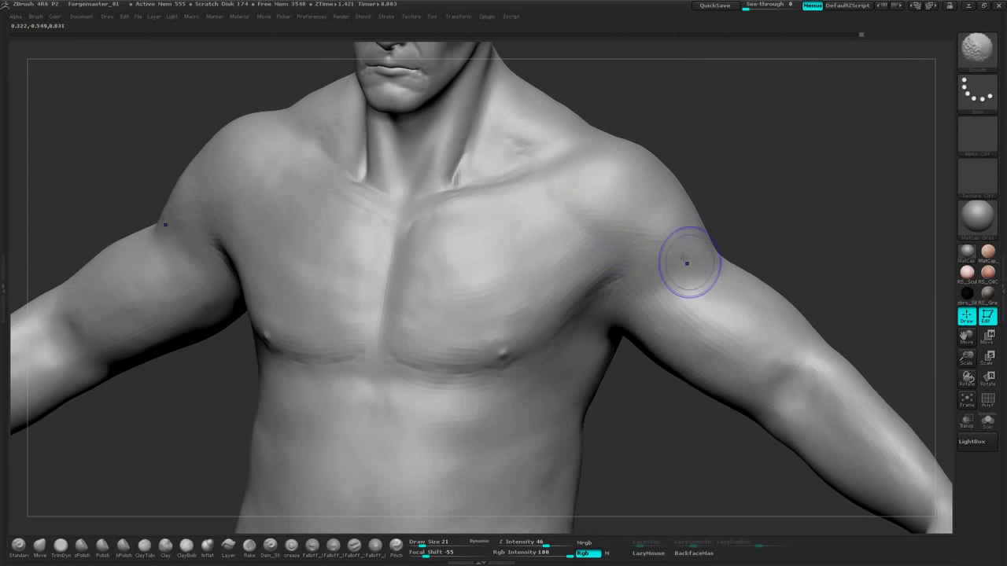
{"action": "left_click_drag", "start_coordinate": [762, 196], "coordinate": [712, 189]}
{"action": "left_click_drag", "start_coordinate": [442, 355], "coordinate": [356, 378], "text": "shift"}
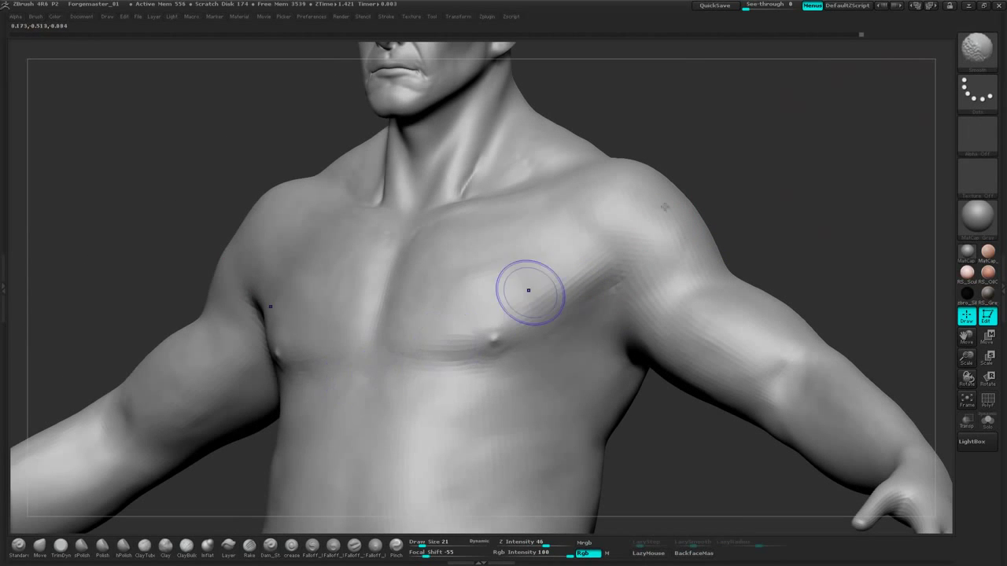
{"action": "mouse_move", "coordinate": [675, 140]}
{"action": "left_mouse_down"}
{"action": "mouse_move", "coordinate": [726, 150]}
{"action": "mouse_move", "coordinate": [774, 200]}
{"action": "mouse_move", "coordinate": [764, 227]}
{"action": "left_mouse_up"}
{"action": "mouse_move", "coordinate": [489, 346]}
{"action": "left_mouse_down", "text": "shift"}
{"action": "mouse_move", "coordinate": [524, 255]}
{"action": "mouse_move", "coordinate": [584, 234]}
{"action": "left_mouse_up", "text": "shift"}
{"action": "left_click_drag", "start_coordinate": [745, 149], "coordinate": [747, 189], "text": "shift"}
{"action": "left_click_drag", "start_coordinate": [665, 394], "coordinate": [658, 371], "text": "alt"}
{"action": "mouse_move", "coordinate": [673, 286]}
{"action": "left_mouse_down", "text": "alt"}
{"action": "mouse_move", "coordinate": [682, 280]}
{"action": "mouse_move", "coordinate": [656, 299]}
{"action": "mouse_move", "coordinate": [645, 293]}
{"action": "left_mouse_up", "text": "alt"}
{"action": "mouse_move", "coordinate": [536, 243]}
{"action": "left_mouse_down", "text": "shift"}
{"action": "mouse_move", "coordinate": [483, 263]}
{"action": "mouse_move", "coordinate": [638, 268]}
{"action": "left_mouse_up", "text": "shift"}
Carve the horizontal crease at the navel and curved creases across the lower abdomen up to the hips
{"action": "left_click_drag", "start_coordinate": [705, 337], "coordinate": [702, 284], "text": "alt"}
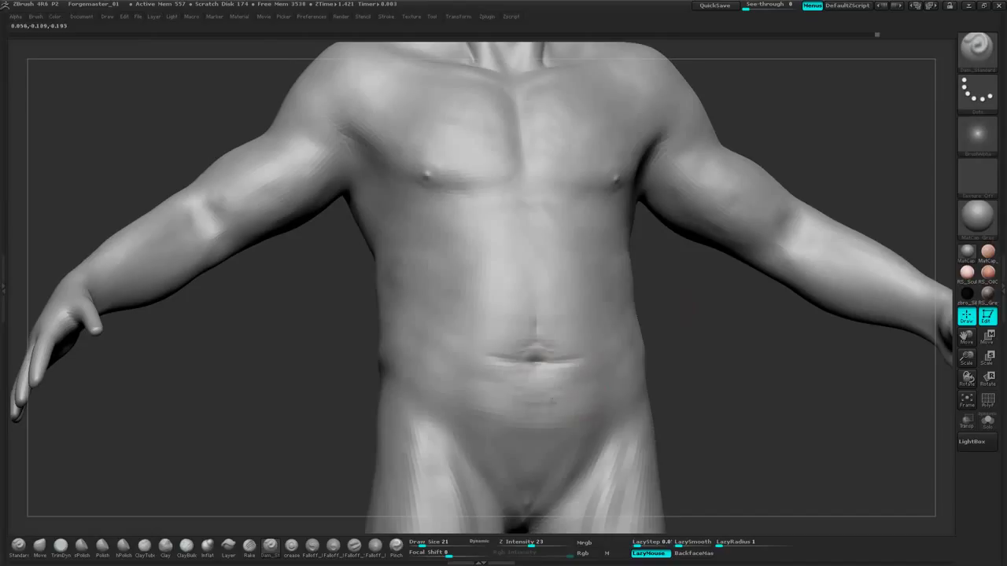
{"action": "left_click_drag", "start_coordinate": [687, 354], "coordinate": [642, 351]}
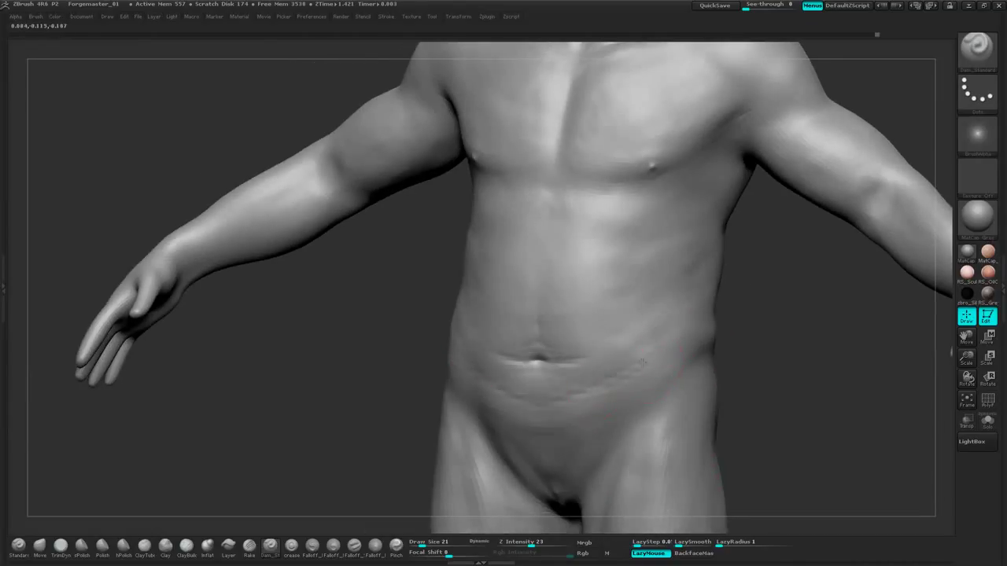
{"action": "left_click_drag", "start_coordinate": [551, 402], "coordinate": [663, 354]}
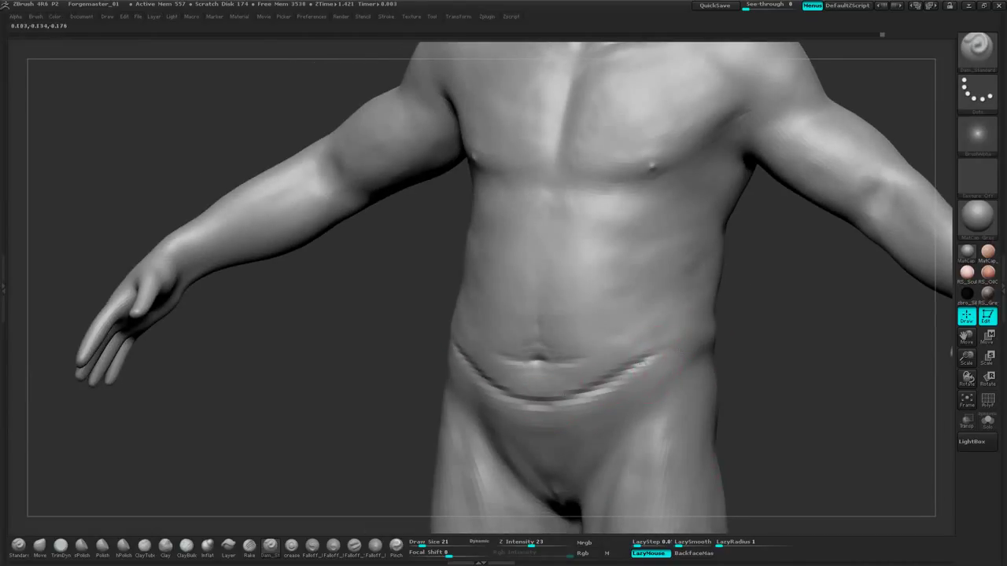
{"action": "left_click_drag", "start_coordinate": [595, 391], "coordinate": [675, 351]}
{"action": "mouse_move", "coordinate": [544, 422]}
{"action": "left_mouse_down"}
{"action": "mouse_move", "coordinate": [611, 407]}
{"action": "mouse_move", "coordinate": [656, 379]}
{"action": "left_mouse_up"}
{"action": "mouse_move", "coordinate": [612, 391]}
{"action": "left_mouse_down"}
{"action": "mouse_move", "coordinate": [681, 348]}
{"action": "mouse_move", "coordinate": [543, 420]}
{"action": "left_mouse_up"}
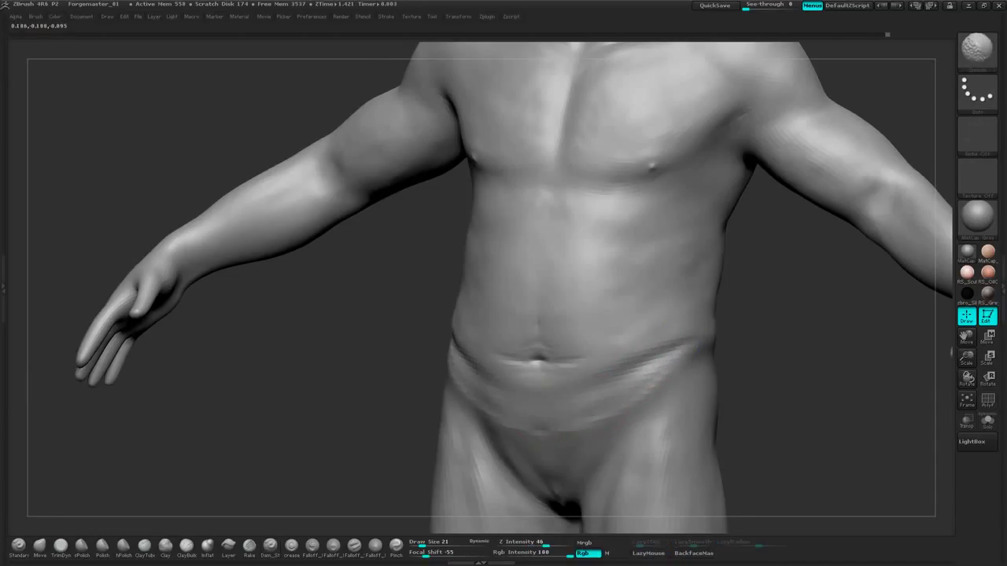
Smooth the lower abdomen creases from the hips to below the navel
{"action": "mouse_move", "coordinate": [751, 337]}
{"action": "left_mouse_down", "text": "shift"}
{"action": "mouse_move", "coordinate": [745, 344]}
{"action": "mouse_move", "coordinate": [761, 264]}
{"action": "mouse_move", "coordinate": [769, 325]}
{"action": "mouse_move", "coordinate": [710, 342]}
{"action": "mouse_move", "coordinate": [720, 335]}
{"action": "left_mouse_up", "text": "shift"}
{"action": "left_click_drag", "start_coordinate": [662, 376], "coordinate": [622, 392], "text": "shift"}
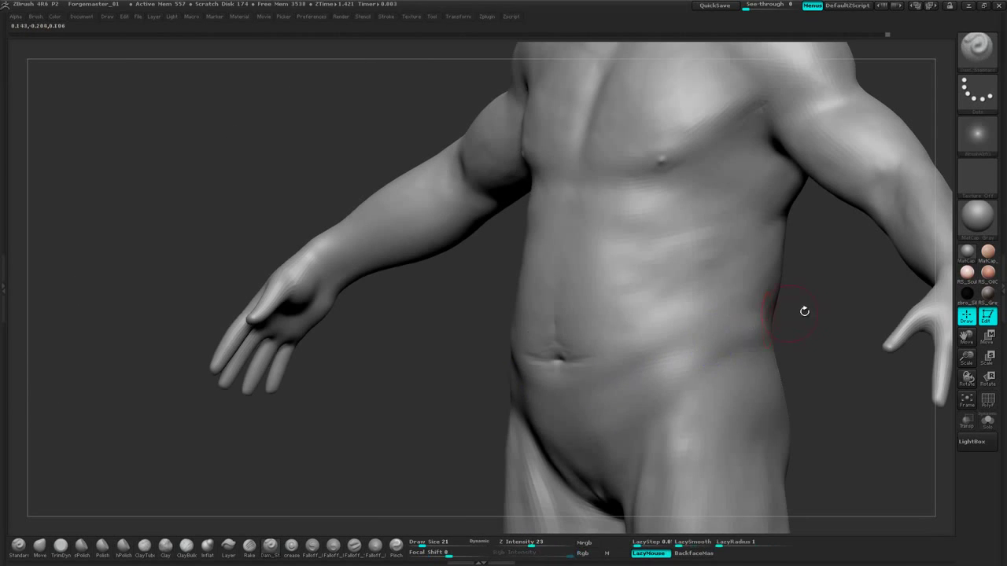
{"action": "left_click_drag", "start_coordinate": [804, 311], "coordinate": [780, 311], "text": "shift"}
{"action": "mouse_move", "coordinate": [682, 343]}
{"action": "left_mouse_down", "text": "shift"}
{"action": "mouse_move", "coordinate": [609, 384]}
{"action": "mouse_move", "coordinate": [538, 399]}
{"action": "left_mouse_up", "text": "shift"}
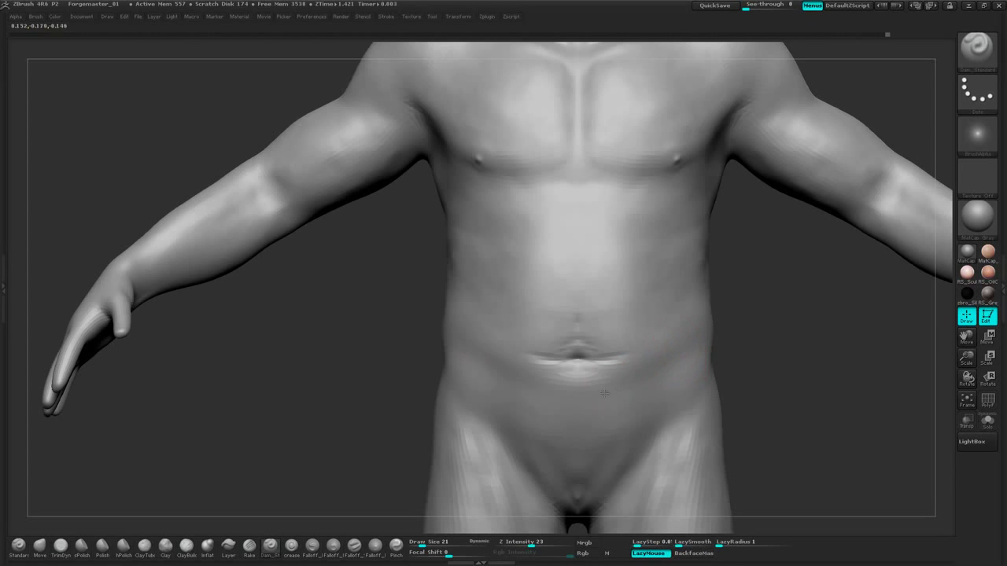
Carve diagonal lines from the hips towards the groin and smooth them into the lower abdomen
{"action": "left_click_drag", "start_coordinate": [706, 333], "coordinate": [728, 350]}
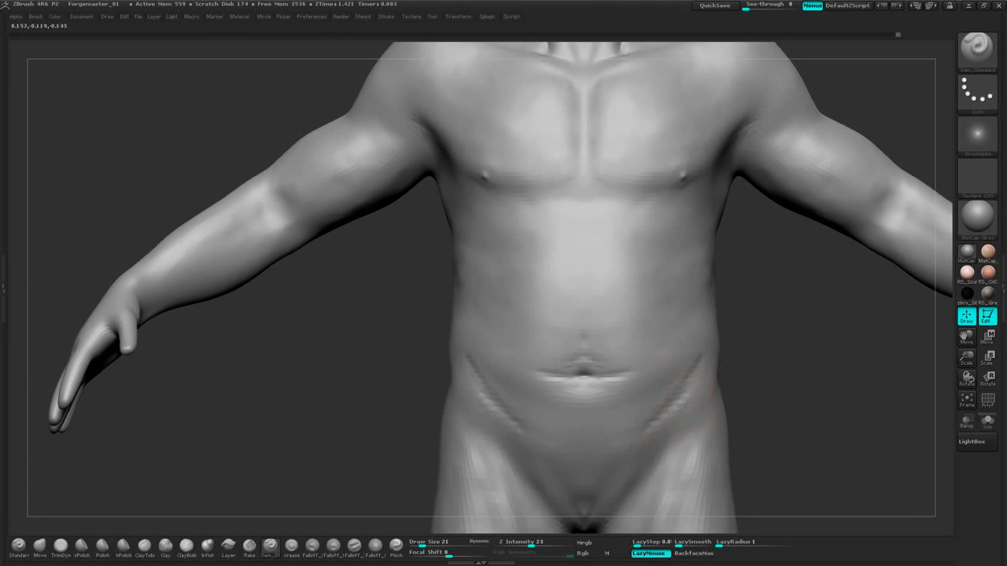
{"action": "mouse_move", "coordinate": [685, 417]}
{"action": "left_mouse_down"}
{"action": "mouse_move", "coordinate": [650, 470]}
{"action": "mouse_move", "coordinate": [621, 449]}
{"action": "mouse_move", "coordinate": [561, 444]}
{"action": "left_mouse_up"}
{"action": "left_click_drag", "start_coordinate": [656, 424], "coordinate": [578, 450]}
{"action": "mouse_move", "coordinate": [681, 394]}
{"action": "left_mouse_down", "text": "shift"}
{"action": "mouse_move", "coordinate": [663, 425]}
{"action": "mouse_move", "coordinate": [571, 446]}
{"action": "left_mouse_up", "text": "shift"}
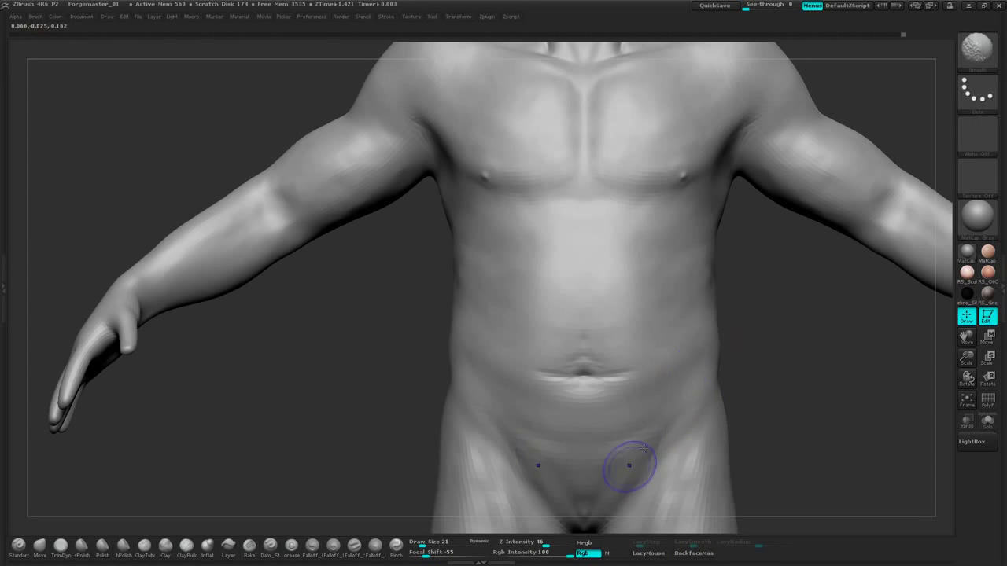
Carve diagonal rib and muscle lines along the sides of the torso below the chest
{"action": "left_click_drag", "start_coordinate": [780, 351], "coordinate": [700, 400], "text": "alt"}
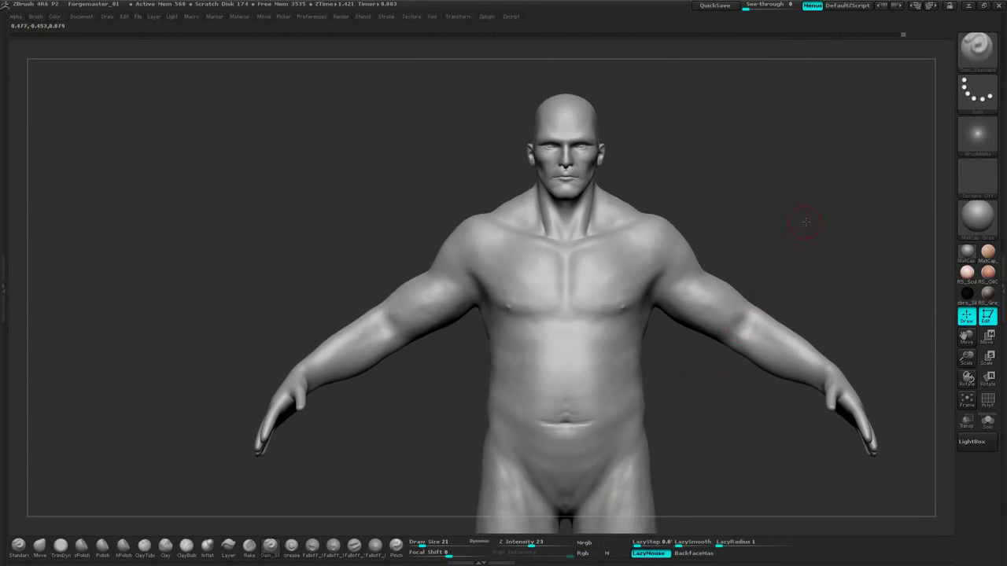
{"action": "left_click_drag", "start_coordinate": [805, 223], "coordinate": [668, 358], "text": "alt"}
{"action": "left_click_drag", "start_coordinate": [768, 364], "coordinate": [801, 354], "text": "alt"}
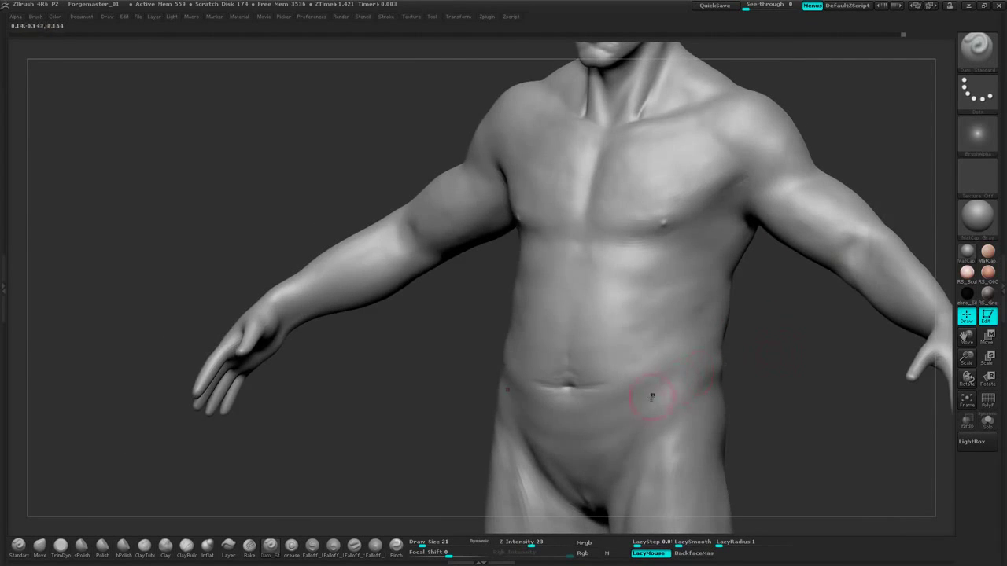
{"action": "key", "text": "shift"}
{"action": "left_click_drag", "start_coordinate": [769, 309], "coordinate": [775, 366], "text": "alt"}
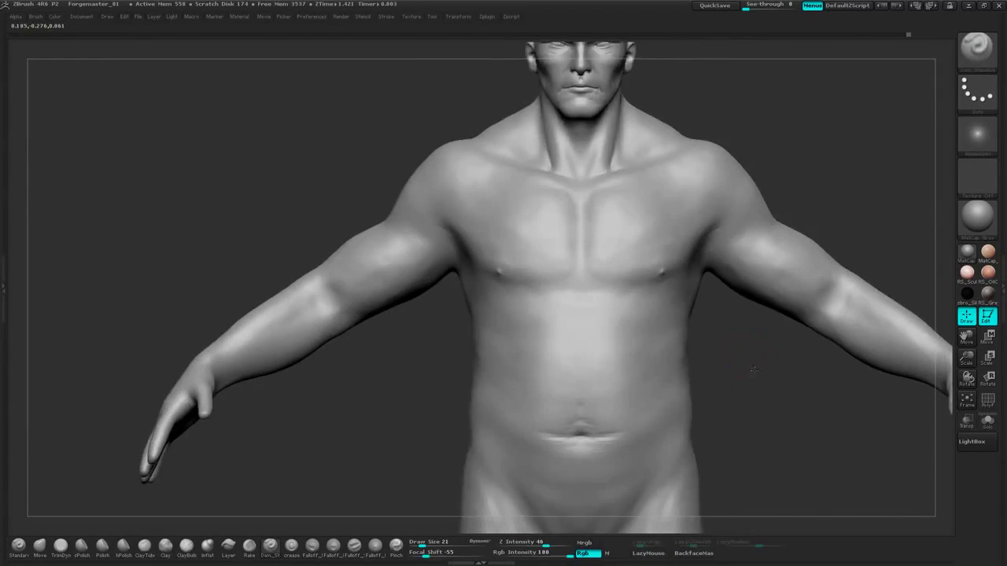
{"action": "left_click_drag", "start_coordinate": [753, 331], "coordinate": [748, 369], "text": "alt"}
{"action": "left_click_drag", "start_coordinate": [744, 358], "coordinate": [752, 325]}
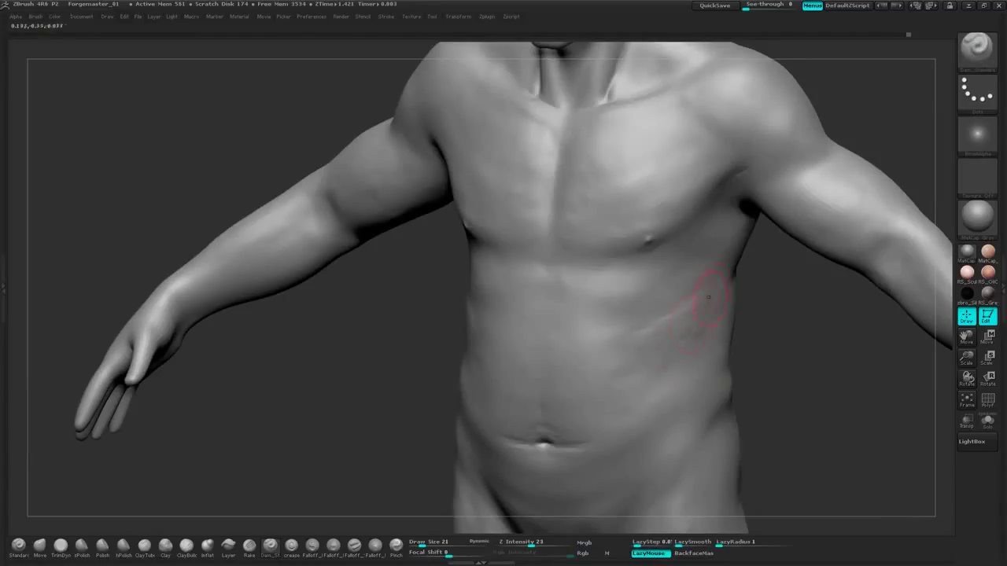
{"action": "key", "text": "shift"}
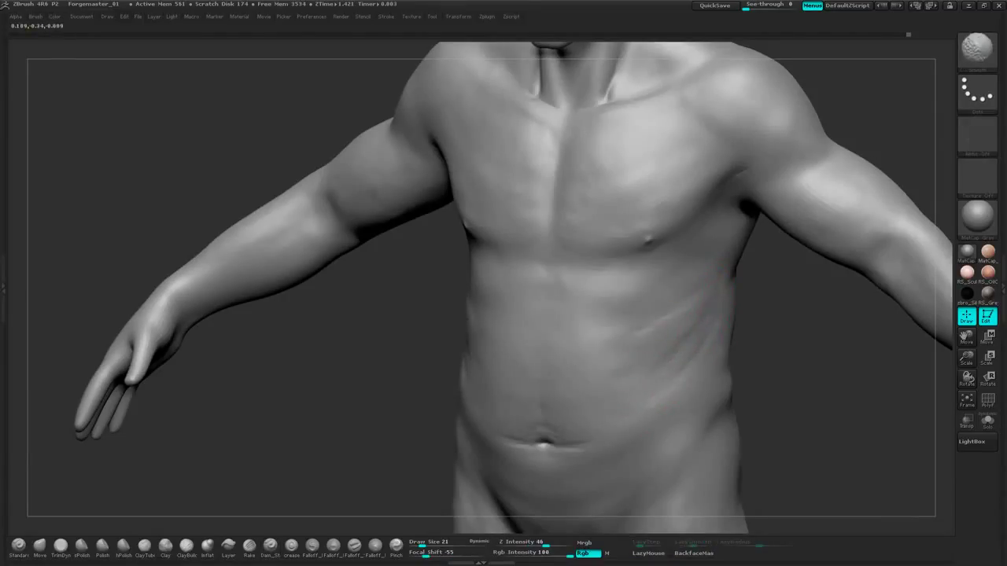
Carve the centre line, side borders and horizontal divisions of the abdominal muscles around the navel, and smooth them into the abdomen
{"action": "left_click_drag", "start_coordinate": [759, 331], "coordinate": [788, 329], "text": "shift"}
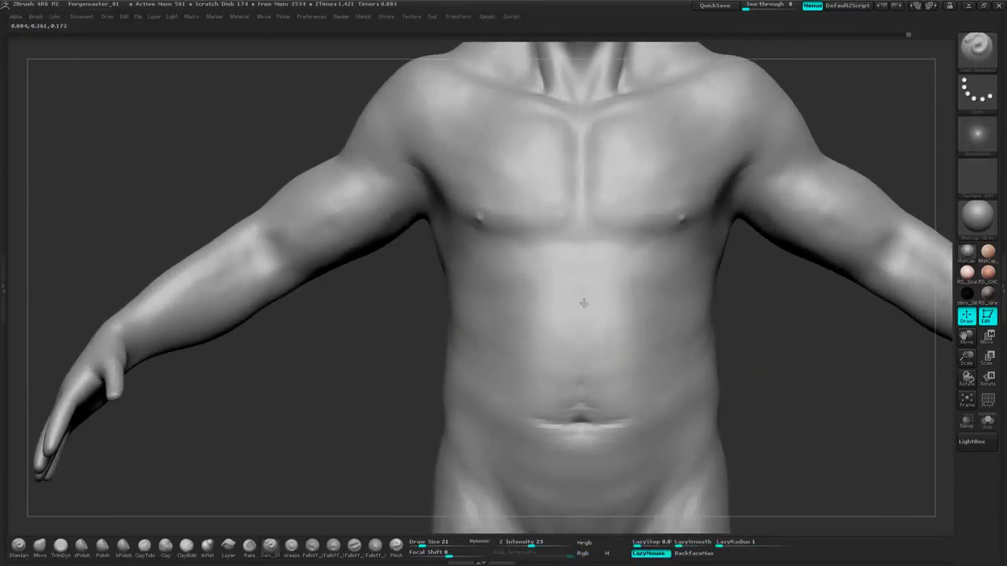
{"action": "mouse_move", "coordinate": [620, 307]}
{"action": "left_mouse_down"}
{"action": "mouse_move", "coordinate": [628, 310]}
{"action": "mouse_move", "coordinate": [581, 356]}
{"action": "mouse_move", "coordinate": [640, 367]}
{"action": "left_mouse_up"}
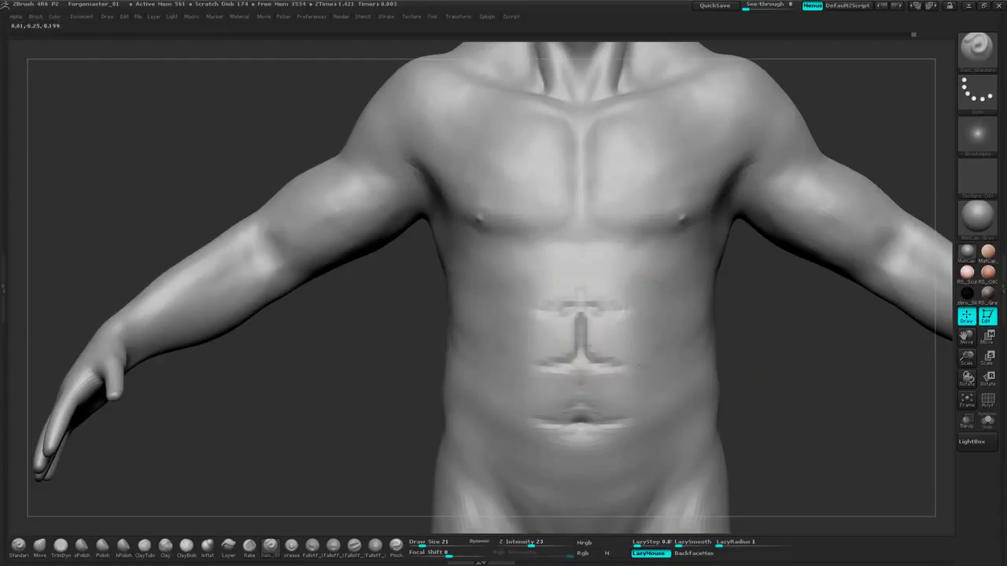
{"action": "left_click_drag", "start_coordinate": [581, 465], "coordinate": [652, 456]}
{"action": "mouse_move", "coordinate": [627, 308]}
{"action": "left_mouse_down"}
{"action": "mouse_move", "coordinate": [644, 310]}
{"action": "mouse_move", "coordinate": [659, 361]}
{"action": "mouse_move", "coordinate": [645, 418]}
{"action": "left_mouse_up"}
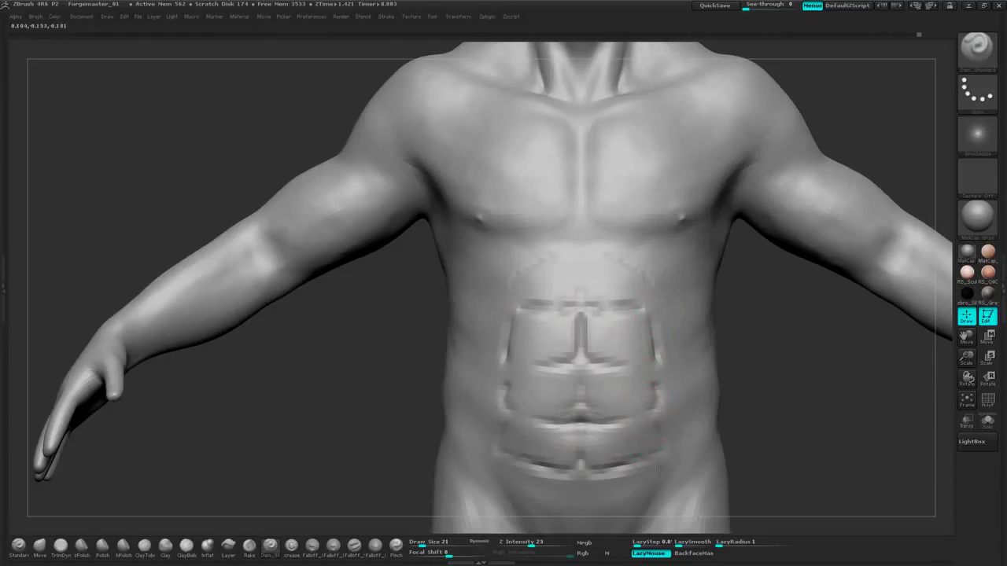
{"action": "left_click_drag", "start_coordinate": [670, 450], "coordinate": [641, 455], "text": "shift"}
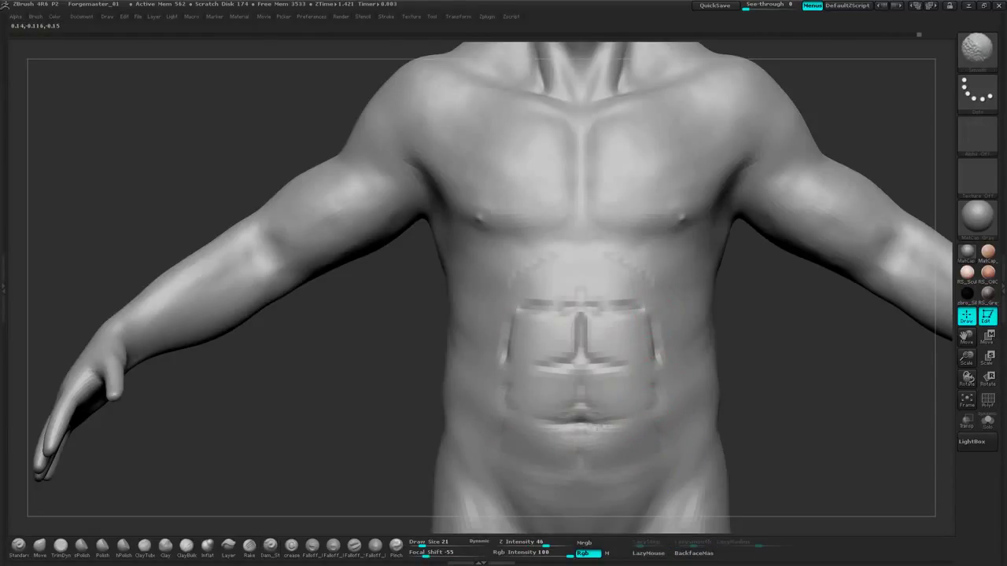
{"action": "mouse_move", "coordinate": [620, 362]}
{"action": "left_mouse_down", "text": "shift"}
{"action": "mouse_move", "coordinate": [629, 307]}
{"action": "mouse_move", "coordinate": [618, 268]}
{"action": "left_mouse_up", "text": "shift"}
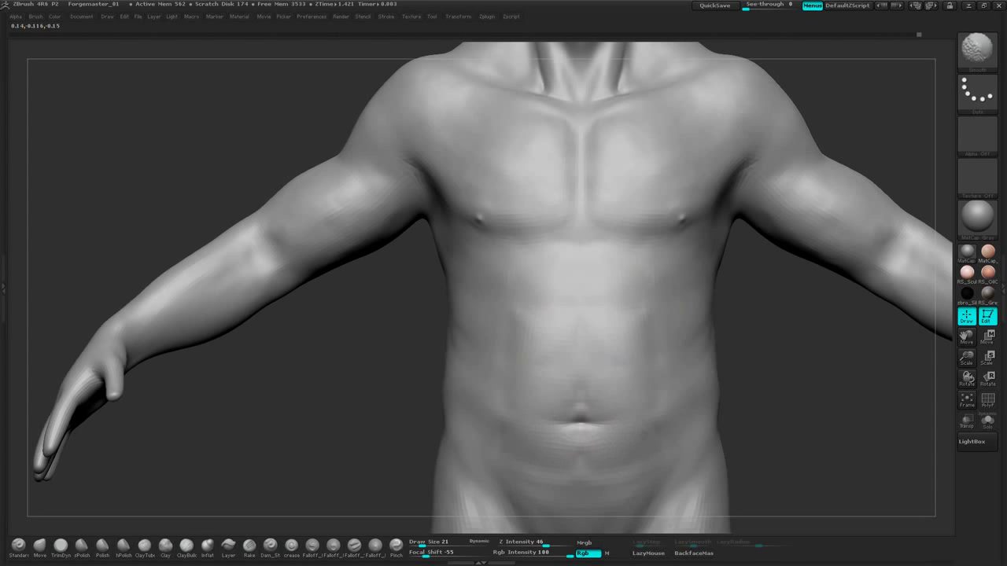
Carve diagonal rib and muscle lines on the sides of the torso below the chest and towards the back
{"action": "left_click_drag", "start_coordinate": [765, 370], "coordinate": [732, 347], "text": "alt"}
{"action": "mouse_move", "coordinate": [905, 216]}
{"action": "left_mouse_down"}
{"action": "mouse_move", "coordinate": [845, 210]}
{"action": "mouse_move", "coordinate": [750, 347]}
{"action": "left_mouse_up"}
{"action": "mouse_move", "coordinate": [749, 347]}
{"action": "left_mouse_down"}
{"action": "mouse_move", "coordinate": [782, 330]}
{"action": "mouse_move", "coordinate": [742, 353]}
{"action": "mouse_move", "coordinate": [723, 334]}
{"action": "left_mouse_up"}
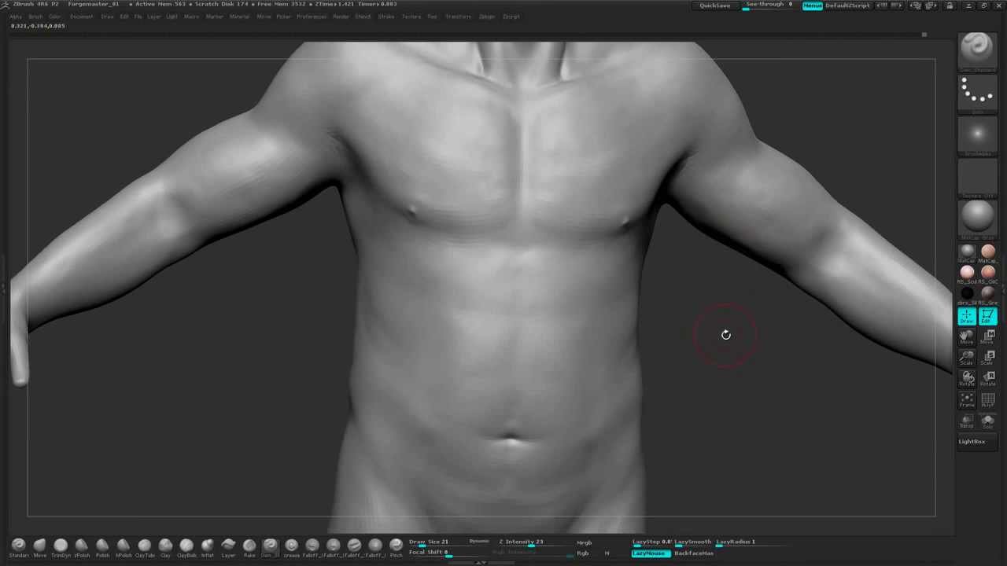
{"action": "mouse_move", "coordinate": [726, 335]}
{"action": "left_mouse_down"}
{"action": "mouse_move", "coordinate": [785, 310]}
{"action": "mouse_move", "coordinate": [778, 285]}
{"action": "mouse_move", "coordinate": [768, 333]}
{"action": "mouse_move", "coordinate": [742, 337]}
{"action": "left_mouse_up"}
{"action": "key", "text": "1"}
{"action": "key", "text": "2"}
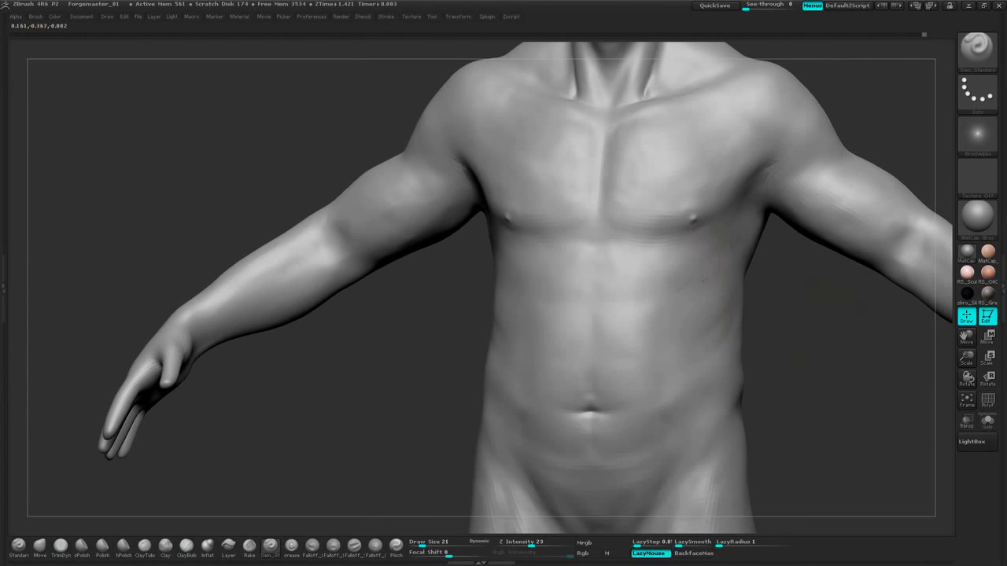
{"action": "left_click_drag", "start_coordinate": [755, 281], "coordinate": [700, 288]}
{"action": "left_click_drag", "start_coordinate": [672, 292], "coordinate": [726, 272]}
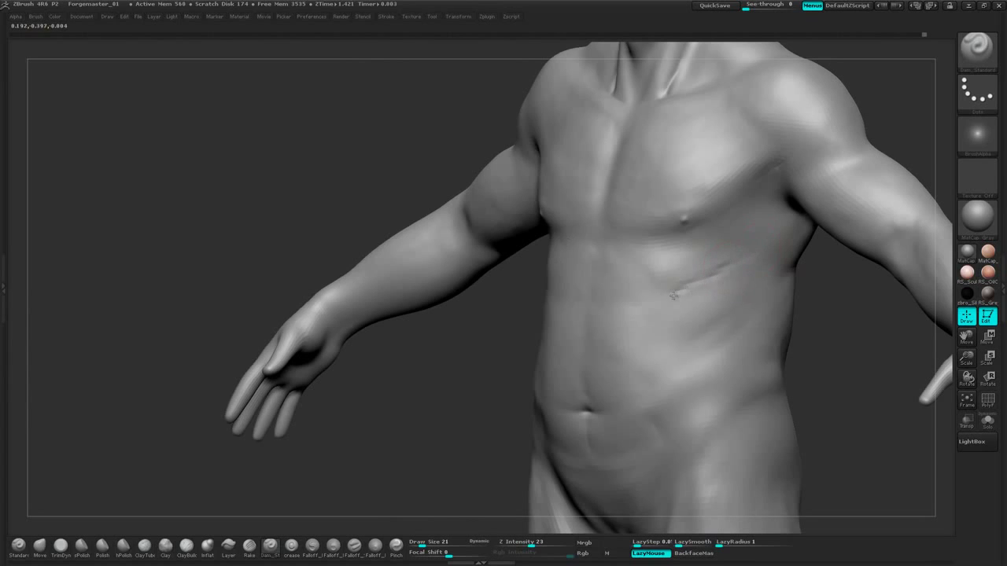
{"action": "left_click_drag", "start_coordinate": [703, 329], "coordinate": [742, 293]}
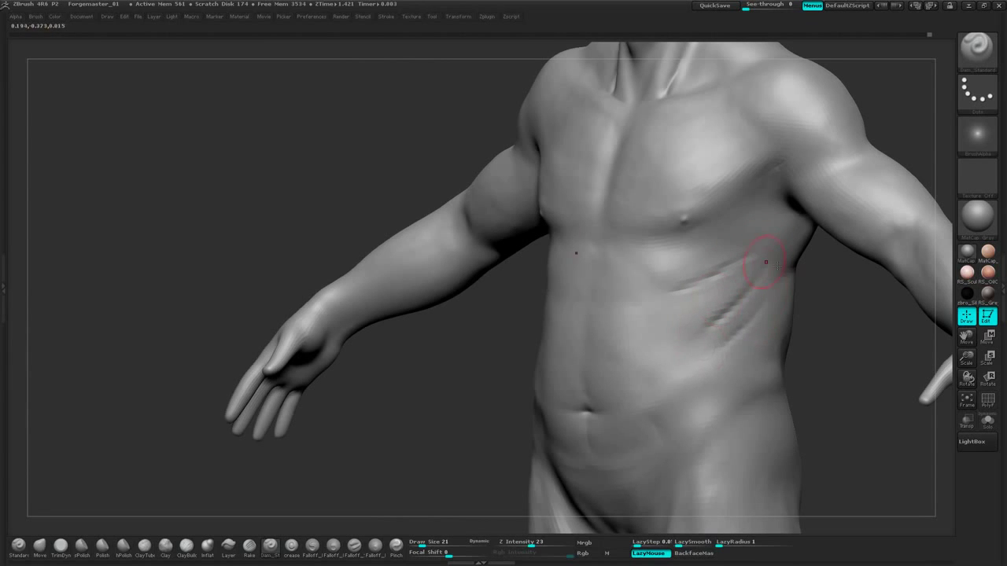
{"action": "left_click_drag", "start_coordinate": [820, 349], "coordinate": [785, 297], "text": "alt"}
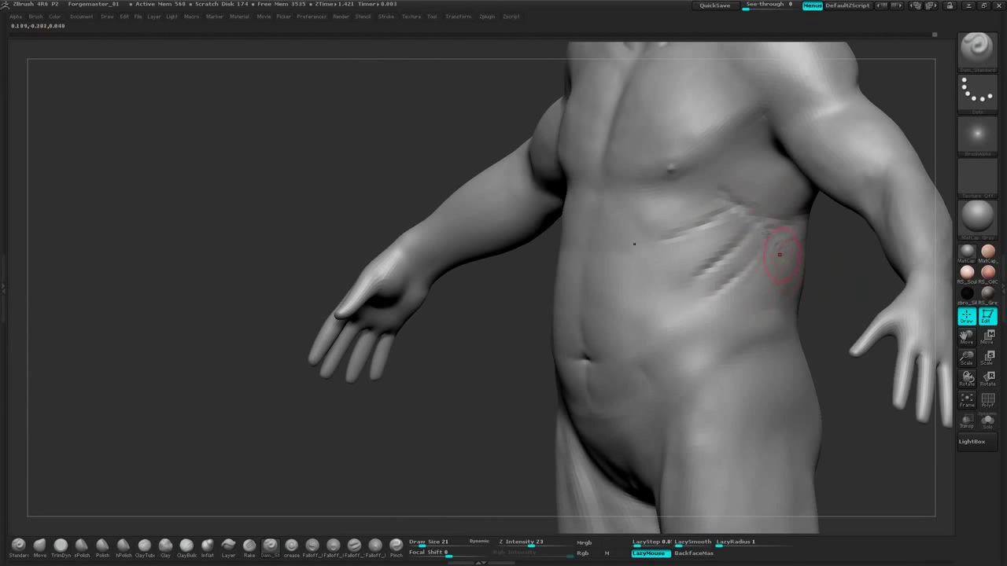
Smooth the carved rib lines along the sides of the torso and soften the lower abdomen towards the hips
{"action": "left_click_drag", "start_coordinate": [821, 265], "coordinate": [848, 264]}
{"action": "mouse_move", "coordinate": [742, 214]}
{"action": "left_mouse_down", "text": "shift"}
{"action": "mouse_move", "coordinate": [723, 221]}
{"action": "mouse_move", "coordinate": [695, 209]}
{"action": "mouse_move", "coordinate": [703, 270]}
{"action": "left_mouse_up", "text": "shift"}
{"action": "mouse_move", "coordinate": [802, 285]}
{"action": "left_mouse_down"}
{"action": "mouse_move", "coordinate": [803, 259]}
{"action": "mouse_move", "coordinate": [815, 254]}
{"action": "mouse_move", "coordinate": [771, 269]}
{"action": "mouse_move", "coordinate": [844, 295]}
{"action": "left_mouse_up"}
{"action": "left_click_drag", "start_coordinate": [719, 330], "coordinate": [667, 354], "text": "shift"}
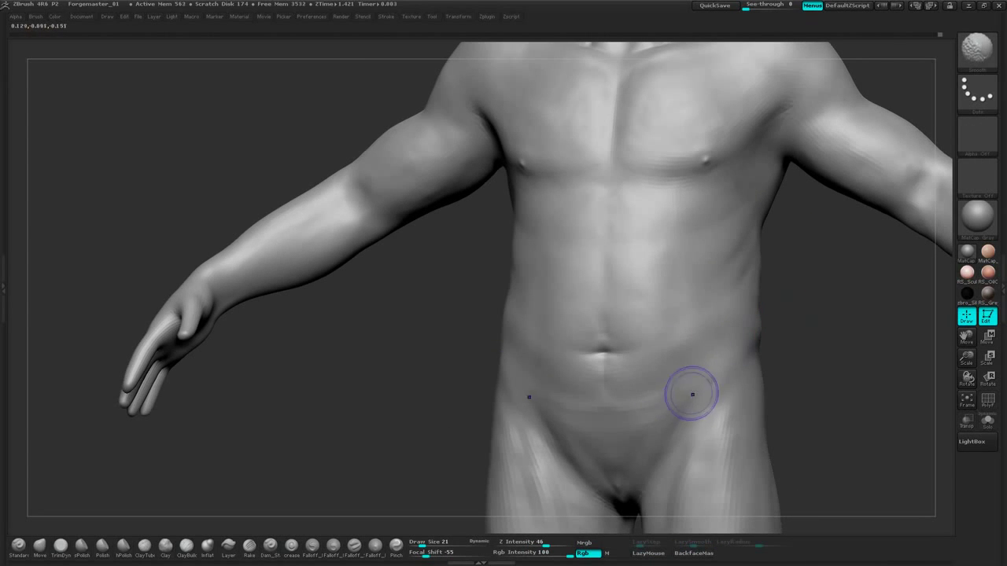
{"action": "left_click_drag", "start_coordinate": [691, 395], "coordinate": [673, 383], "text": "shift"}
{"action": "mouse_move", "coordinate": [775, 314]}
{"action": "left_mouse_down", "text": "shift"}
{"action": "mouse_move", "coordinate": [790, 313]}
{"action": "mouse_move", "coordinate": [786, 200]}
{"action": "mouse_move", "coordinate": [753, 242]}
{"action": "mouse_move", "coordinate": [742, 310]}
{"action": "left_mouse_up", "text": "shift"}
Save the project as a new version named Forgemaster_02.ZPR
{"action": "mouse_move", "coordinate": [719, 350]}
{"action": "left_mouse_down", "text": "alt"}
{"action": "mouse_move", "coordinate": [724, 317]}
{"action": "mouse_move", "coordinate": [725, 384]}
{"action": "left_mouse_up", "text": "alt"}
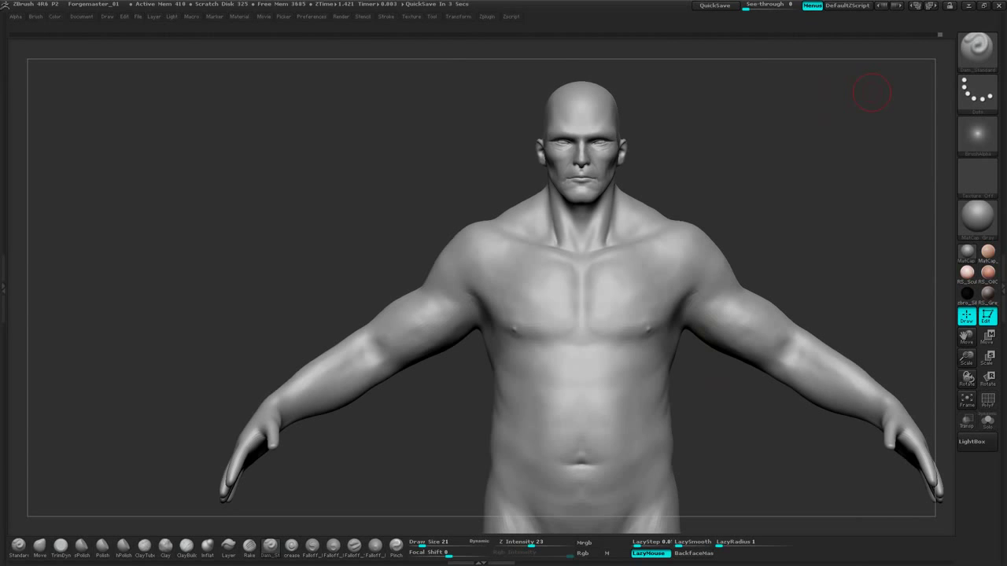
{"action": "left_click_drag", "start_coordinate": [735, 146], "coordinate": [650, 83]}
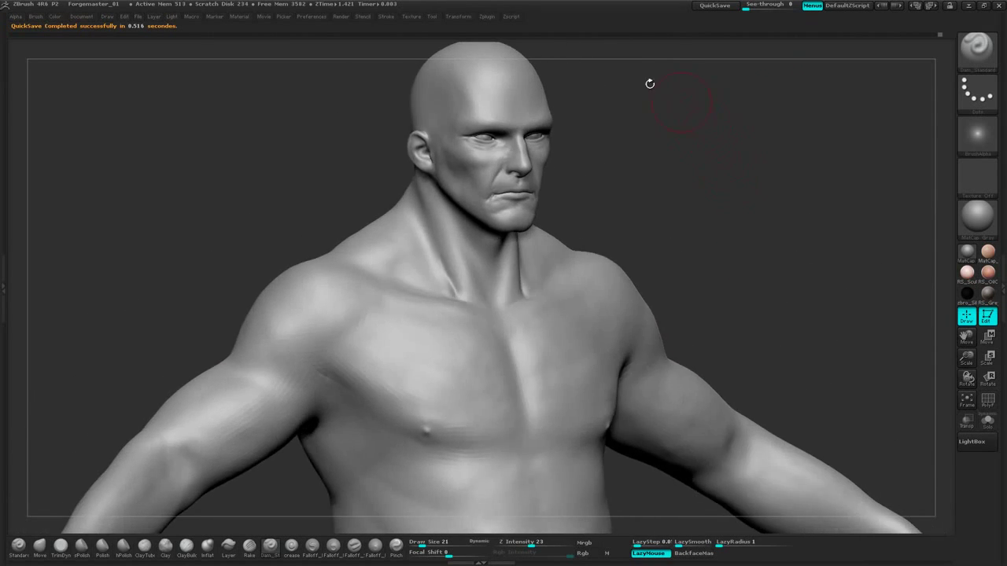
{"action": "left_click", "coordinate": [138, 16]}
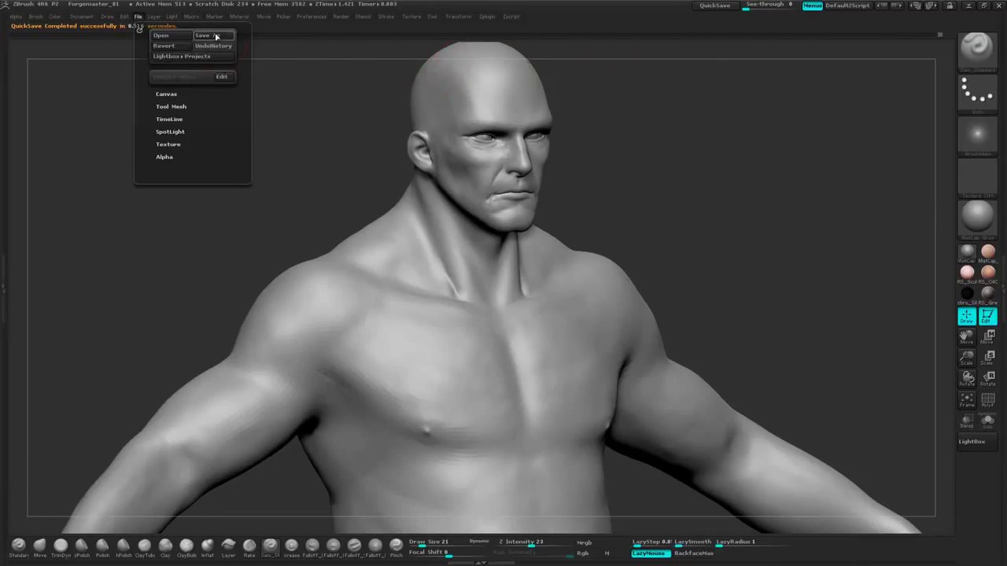
{"action": "left_click", "coordinate": [207, 36]}
{"action": "left_click", "coordinate": [264, 289]}
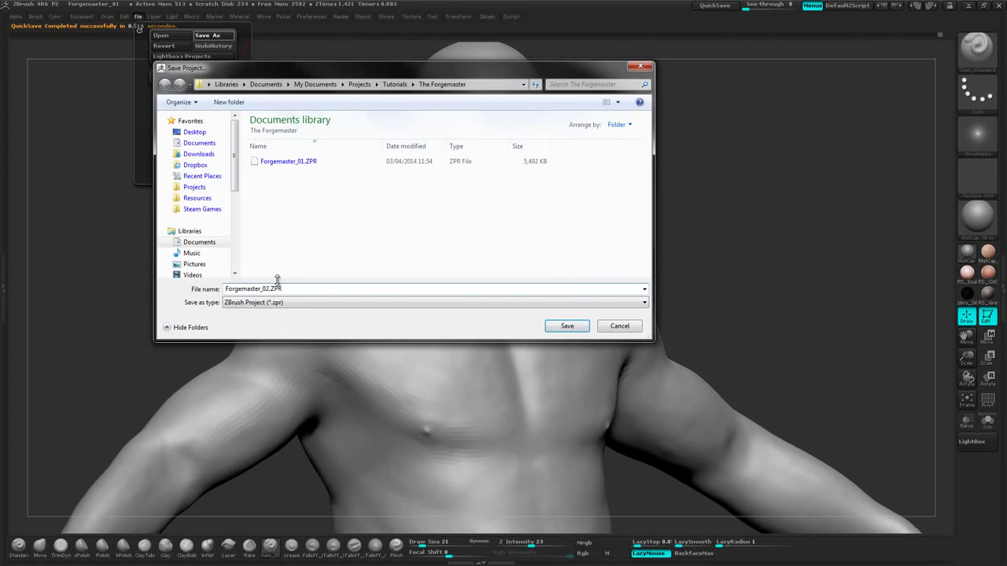
{"action": "left_click", "coordinate": [567, 326]}
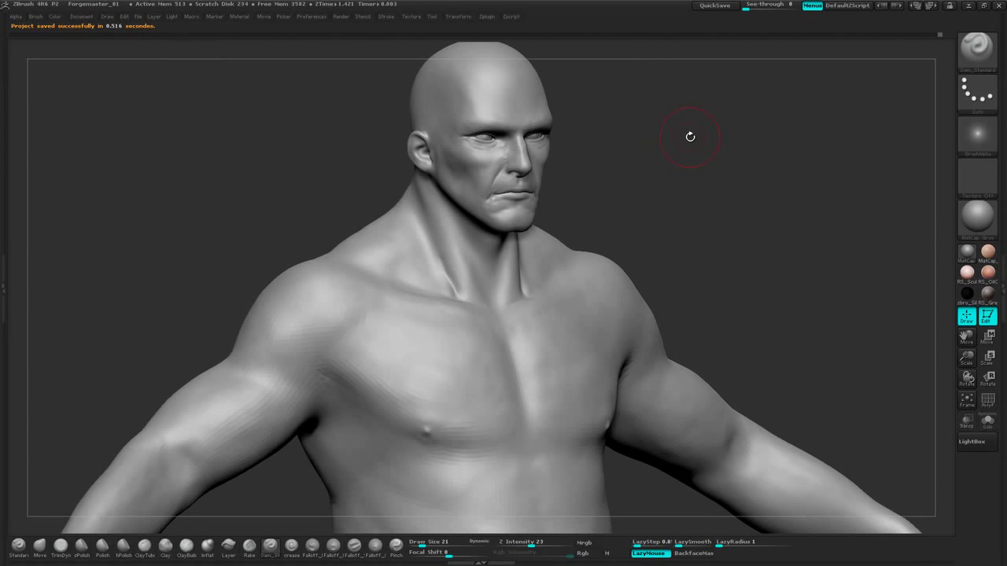
Set the draw size to 2 and carve fine creases at the inner eye corners and along the lower eyelids
{"action": "left_click_drag", "start_coordinate": [697, 181], "coordinate": [629, 424]}
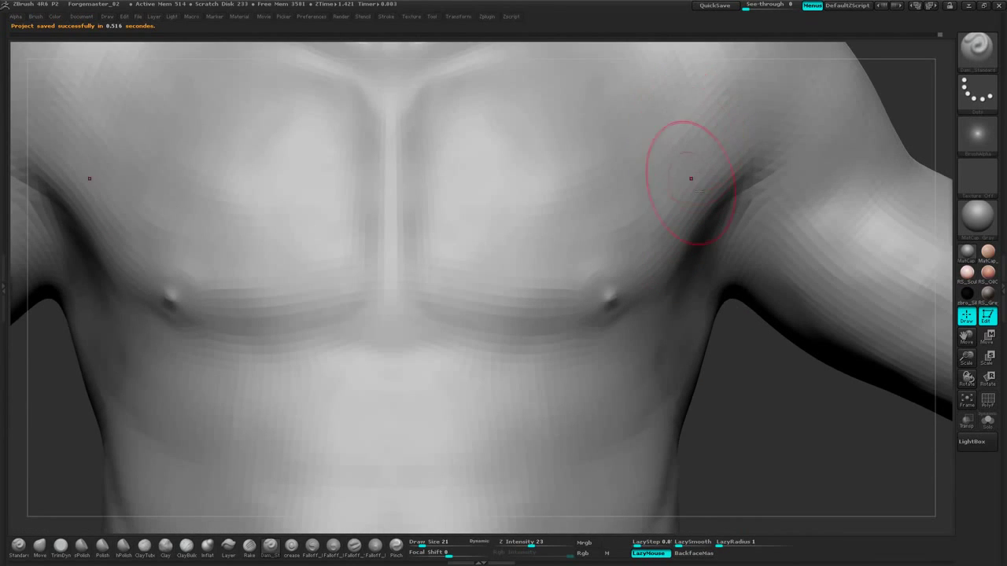
{"action": "left_click_drag", "start_coordinate": [897, 72], "coordinate": [777, 503], "text": "alt"}
{"action": "left_click_drag", "start_coordinate": [543, 181], "coordinate": [616, 266], "text": "alt"}
{"action": "left_click_drag", "start_coordinate": [556, 234], "coordinate": [629, 236]}
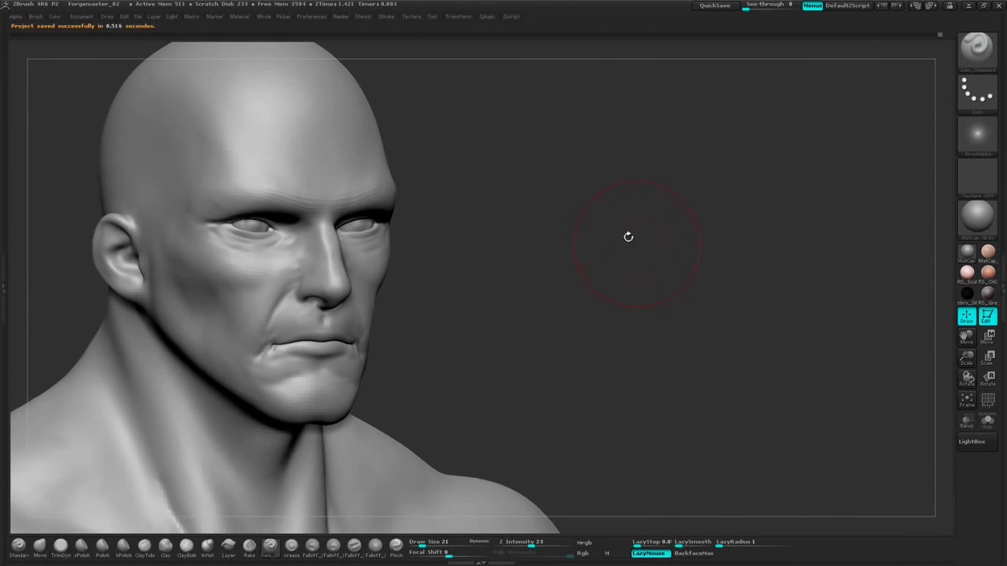
{"action": "left_click_drag", "start_coordinate": [478, 263], "coordinate": [712, 303], "text": "alt"}
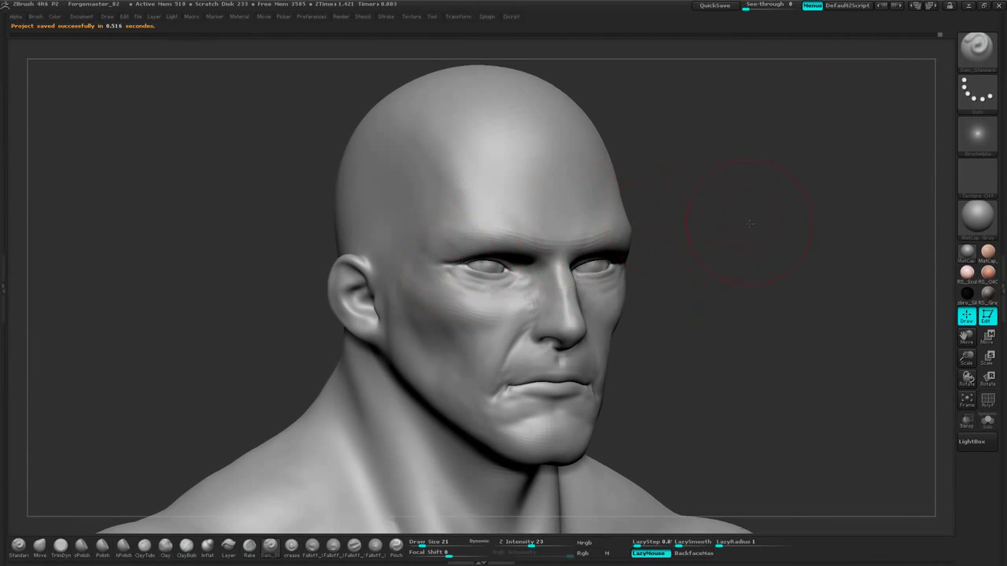
{"action": "mouse_move", "coordinate": [732, 224]}
{"action": "left_mouse_down", "text": "alt"}
{"action": "mouse_move", "coordinate": [805, 261]}
{"action": "mouse_move", "coordinate": [776, 263]}
{"action": "left_mouse_up", "text": "alt"}
{"action": "key", "text": "space"}
{"action": "mouse_move", "coordinate": [776, 223]}
{"action": "left_mouse_down", "text": "alt"}
{"action": "mouse_move", "coordinate": [775, 254]}
{"action": "mouse_move", "coordinate": [796, 245]}
{"action": "left_mouse_up", "text": "alt"}
{"action": "mouse_move", "coordinate": [796, 245]}
{"action": "left_mouse_down"}
{"action": "mouse_move", "coordinate": [791, 214]}
{"action": "mouse_move", "coordinate": [787, 251]}
{"action": "left_mouse_up"}
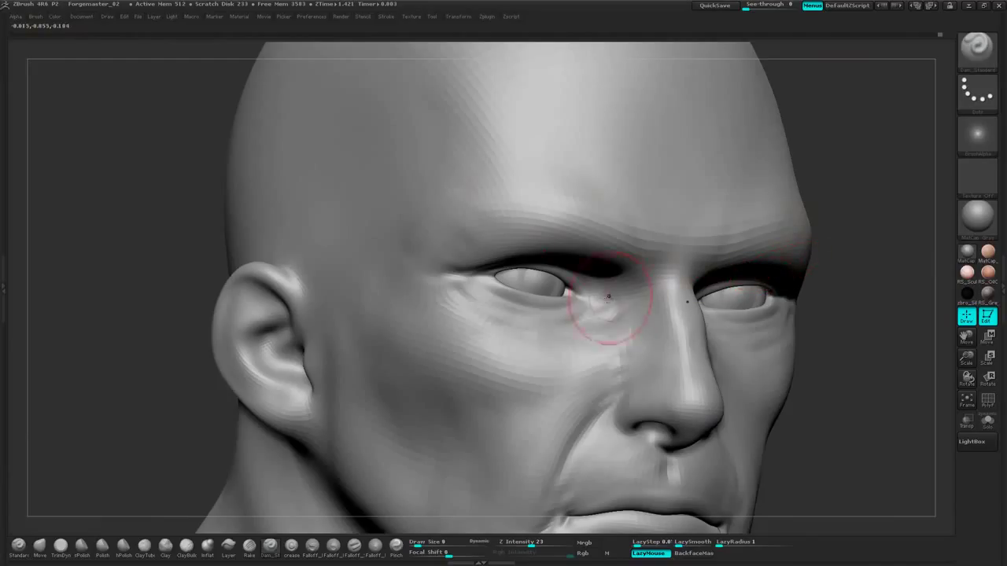
{"action": "left_click_drag", "start_coordinate": [603, 300], "coordinate": [581, 301]}
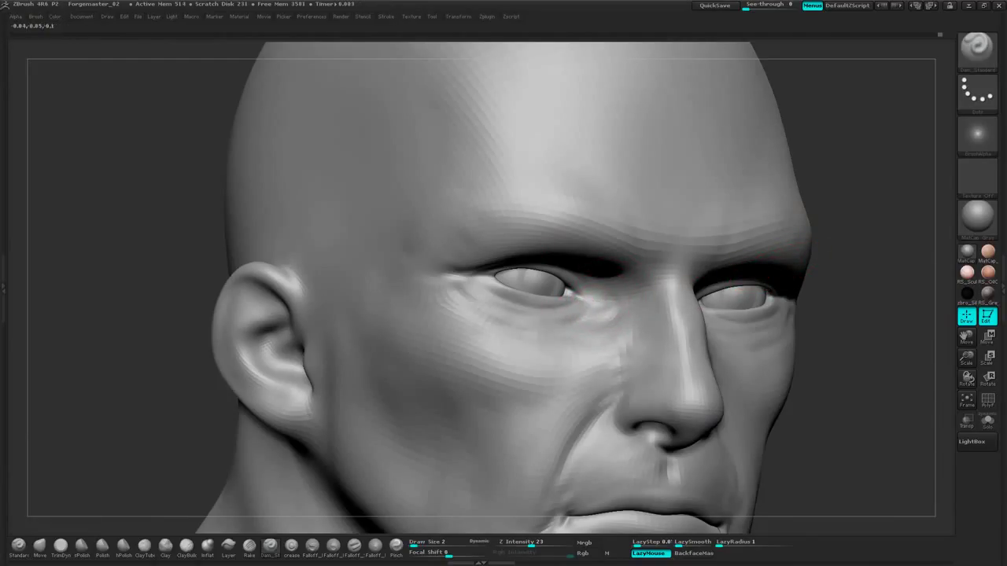
{"action": "left_click_drag", "start_coordinate": [581, 302], "coordinate": [486, 289]}
Sharpen the creases at the outer eye corners and define the upper eyelid folds beneath the brow
{"action": "left_click_drag", "start_coordinate": [822, 162], "coordinate": [827, 178]}
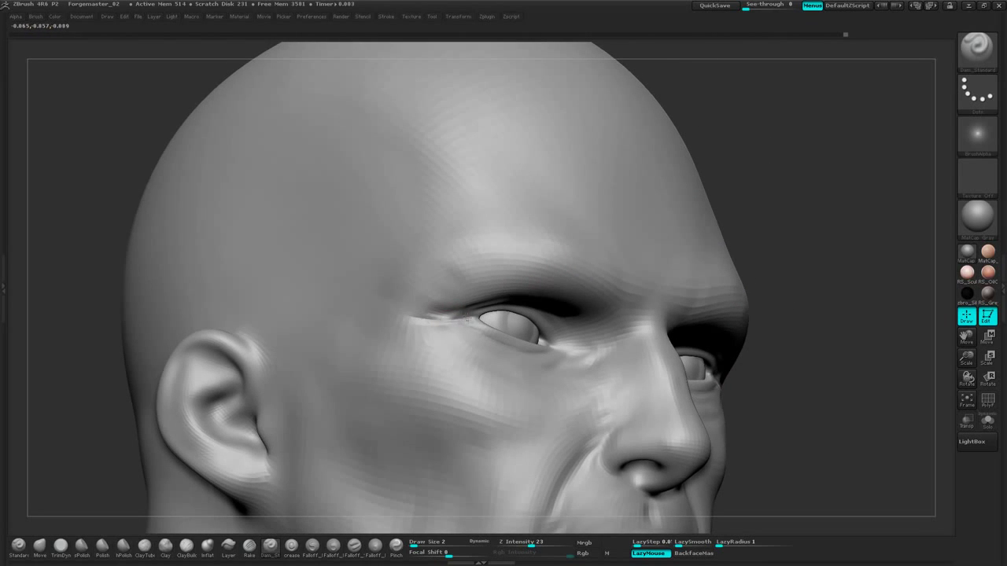
{"action": "left_click_drag", "start_coordinate": [837, 196], "coordinate": [755, 189]}
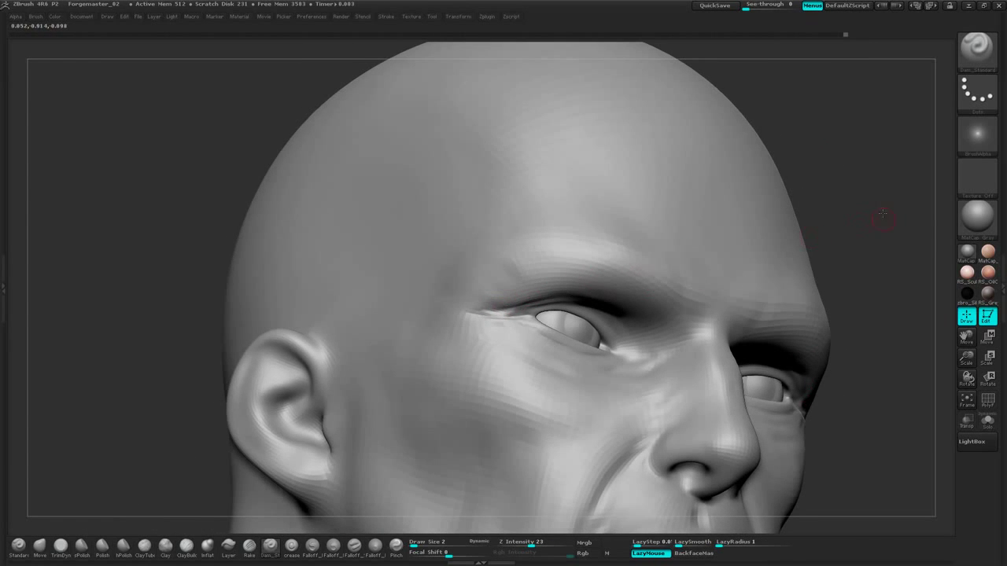
{"action": "left_click_drag", "start_coordinate": [883, 214], "coordinate": [858, 182]}
{"action": "left_click_drag", "start_coordinate": [839, 135], "coordinate": [773, 120]}
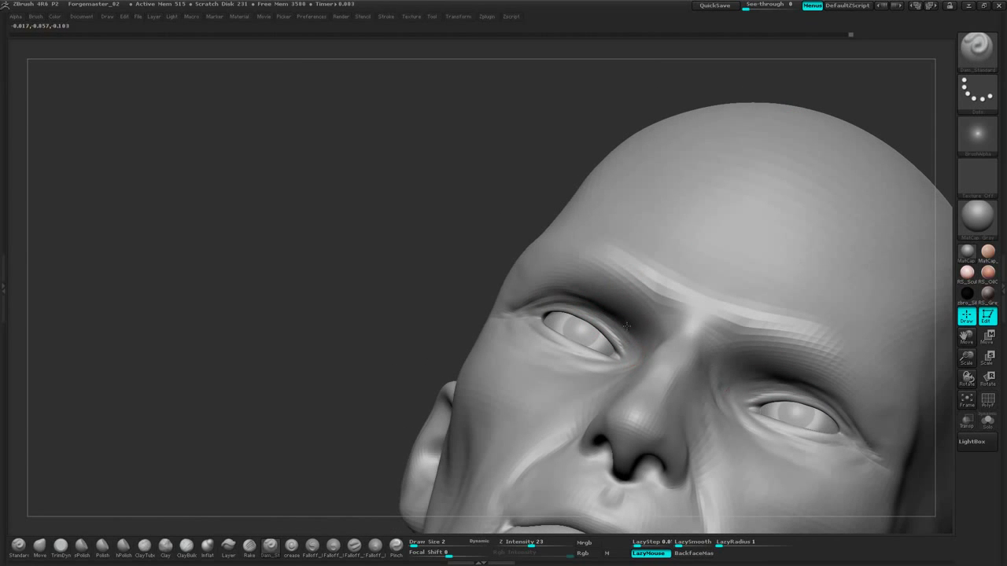
{"action": "left_click_drag", "start_coordinate": [583, 152], "coordinate": [617, 100]}
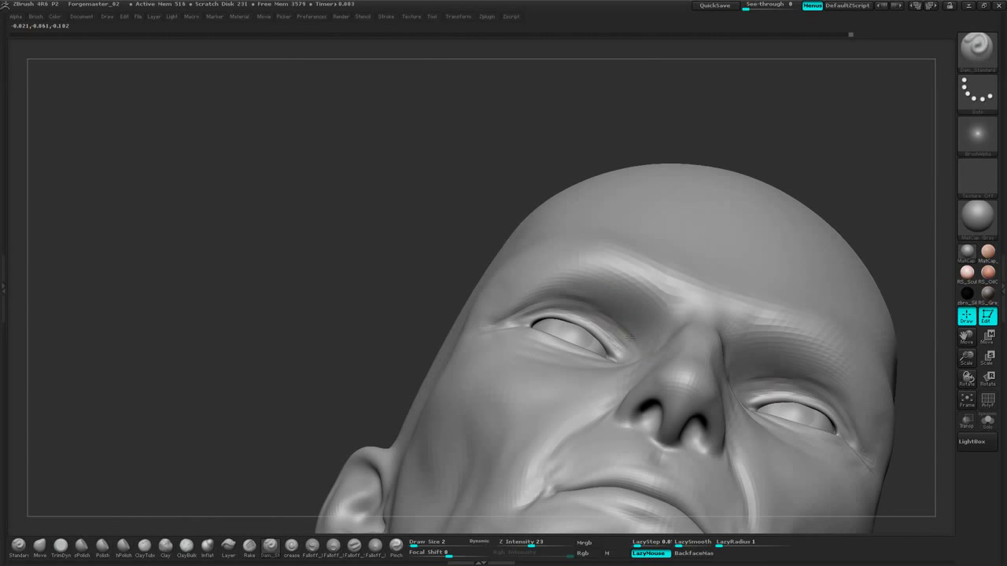
{"action": "left_click_drag", "start_coordinate": [731, 148], "coordinate": [821, 200]}
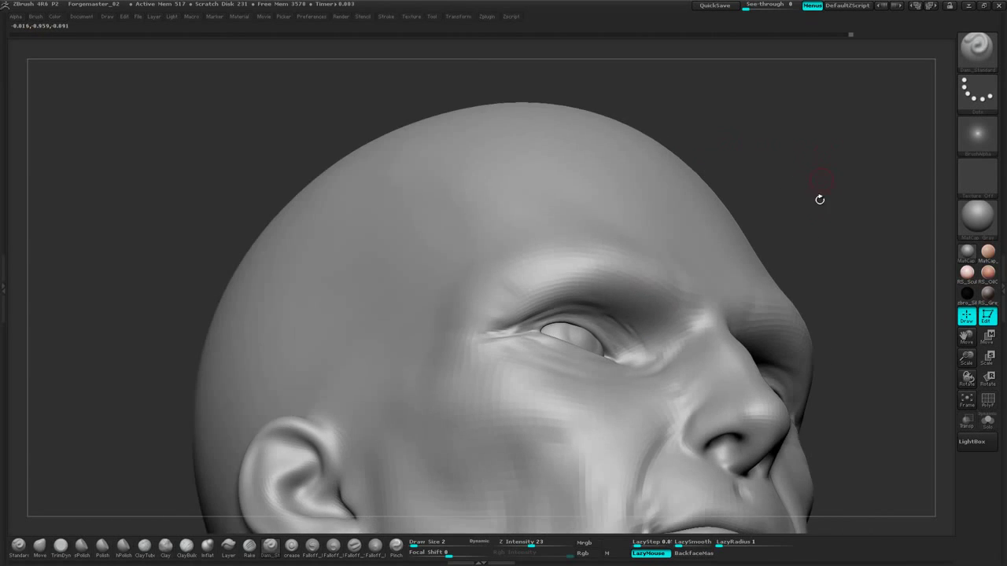
{"action": "mouse_move", "coordinate": [820, 260]}
{"action": "left_mouse_down", "text": "alt"}
{"action": "mouse_move", "coordinate": [816, 218]}
{"action": "mouse_move", "coordinate": [820, 263]}
{"action": "left_mouse_up", "text": "alt"}
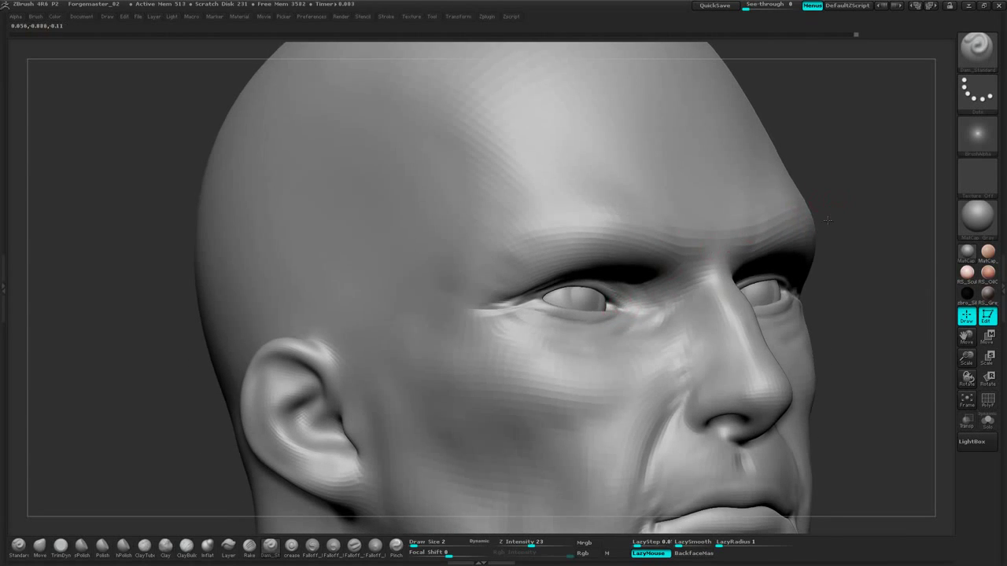
{"action": "left_click_drag", "start_coordinate": [881, 236], "coordinate": [838, 255]}
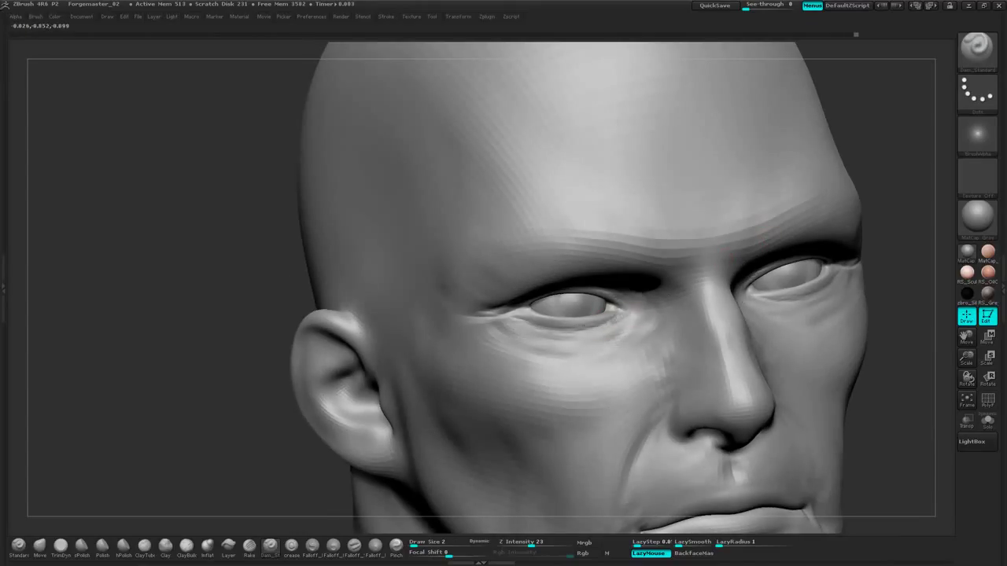
Carve curved wrinkles and eye-bag folds under both eyes, from the inner corners to the outer corners
{"action": "left_click_drag", "start_coordinate": [625, 317], "coordinate": [579, 350]}
{"action": "left_click_drag", "start_coordinate": [504, 335], "coordinate": [577, 352]}
{"action": "left_click_drag", "start_coordinate": [644, 317], "coordinate": [574, 354]}
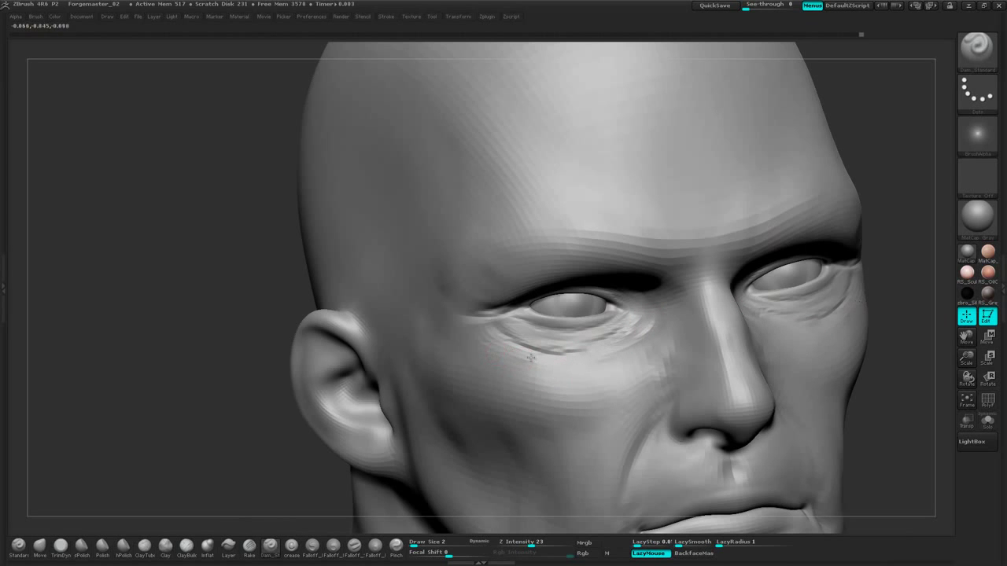
Carve a vertical frown crease between the eyebrows down to the bridge of the nose
{"action": "left_click_drag", "start_coordinate": [893, 179], "coordinate": [858, 164], "text": "alt"}
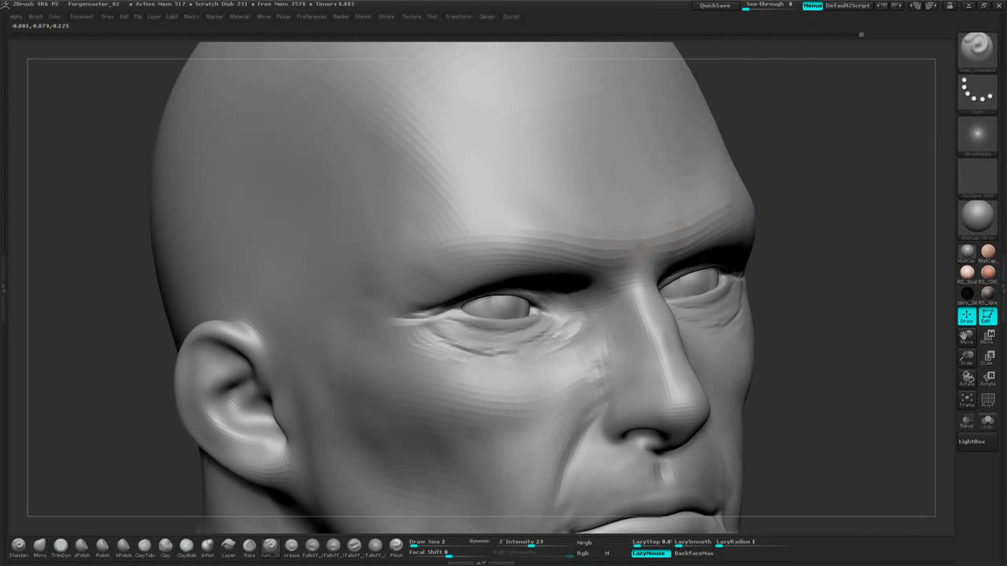
{"action": "left_click_drag", "start_coordinate": [785, 173], "coordinate": [708, 179]}
{"action": "left_click_drag", "start_coordinate": [641, 231], "coordinate": [641, 250]}
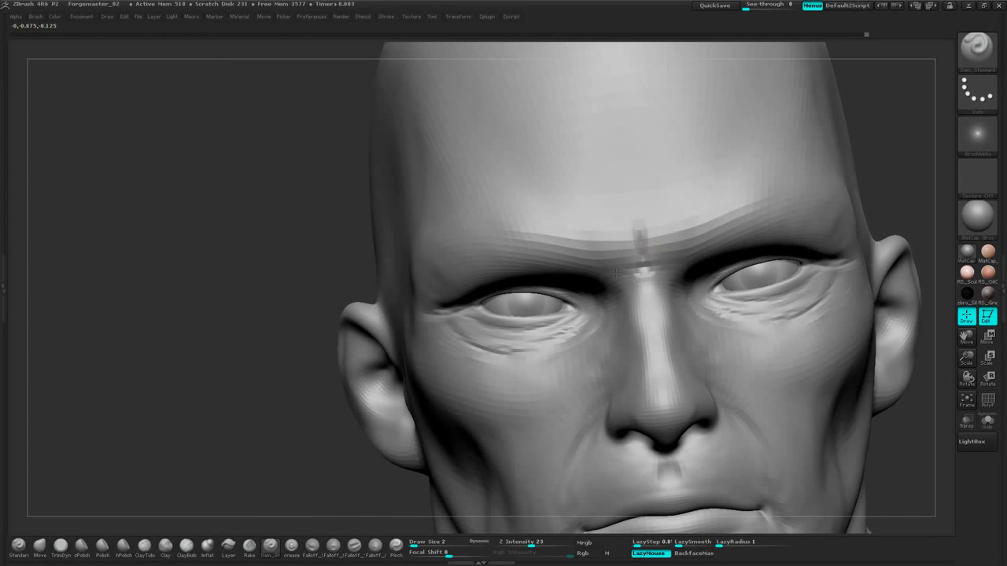
Set the draw size to 5 and deepen the vertical frown crease between the eyebrows, extending it onto the lower forehead
{"action": "mouse_move", "coordinate": [866, 149]}
{"action": "left_mouse_down"}
{"action": "mouse_move", "coordinate": [820, 184]}
{"action": "mouse_move", "coordinate": [823, 116]}
{"action": "left_mouse_up"}
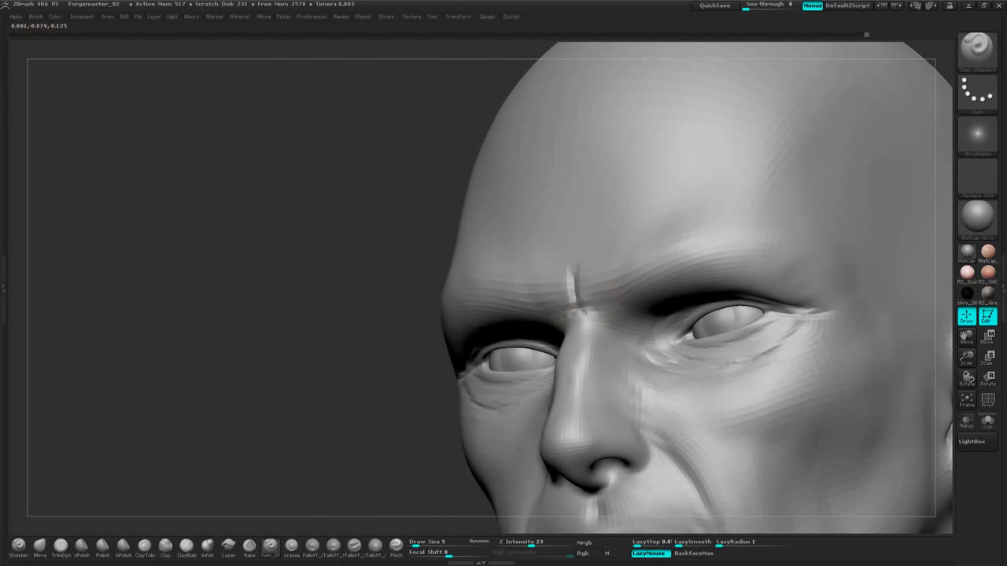
{"action": "left_click_drag", "start_coordinate": [627, 304], "coordinate": [652, 303]}
{"action": "mouse_move", "coordinate": [375, 367]}
{"action": "left_mouse_down"}
{"action": "mouse_move", "coordinate": [303, 384]}
{"action": "mouse_move", "coordinate": [290, 346]}
{"action": "left_mouse_up"}
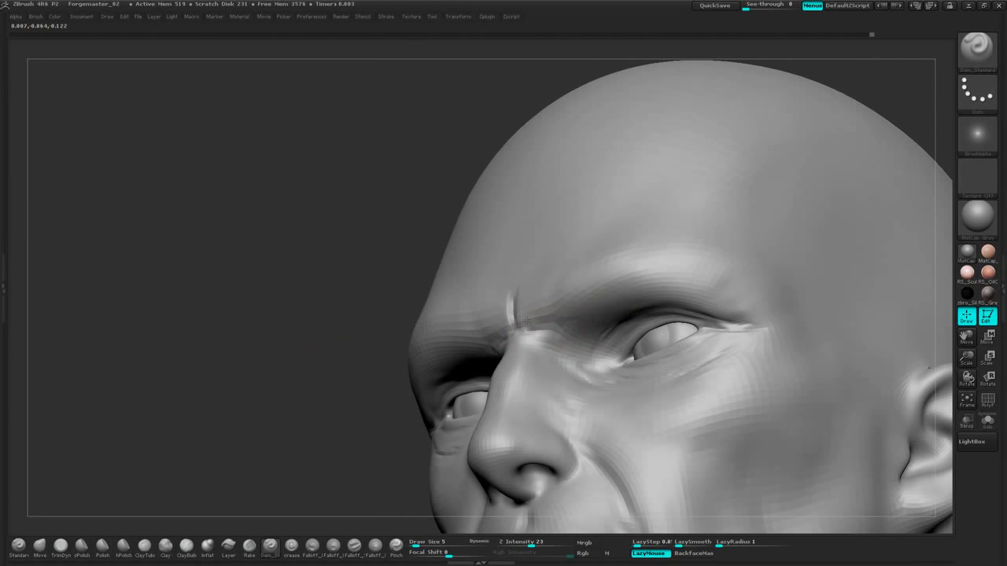
{"action": "left_click_drag", "start_coordinate": [526, 321], "coordinate": [522, 313]}
{"action": "left_click_drag", "start_coordinate": [284, 358], "coordinate": [352, 356]}
{"action": "mouse_move", "coordinate": [530, 283]}
{"action": "left_mouse_down"}
{"action": "mouse_move", "coordinate": [524, 297]}
{"action": "mouse_move", "coordinate": [516, 288]}
{"action": "left_mouse_up"}
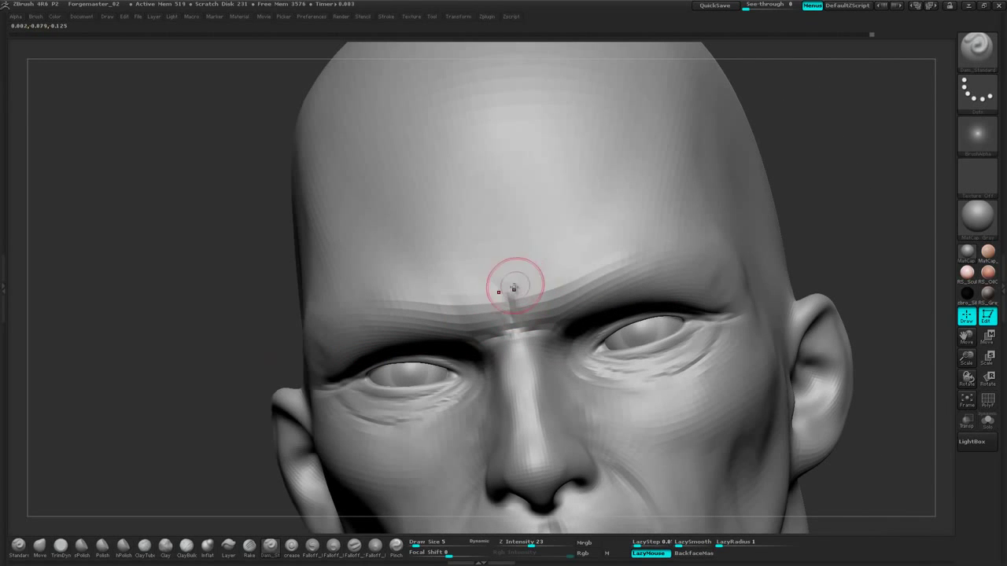
{"action": "left_click_drag", "start_coordinate": [829, 128], "coordinate": [723, 201]}
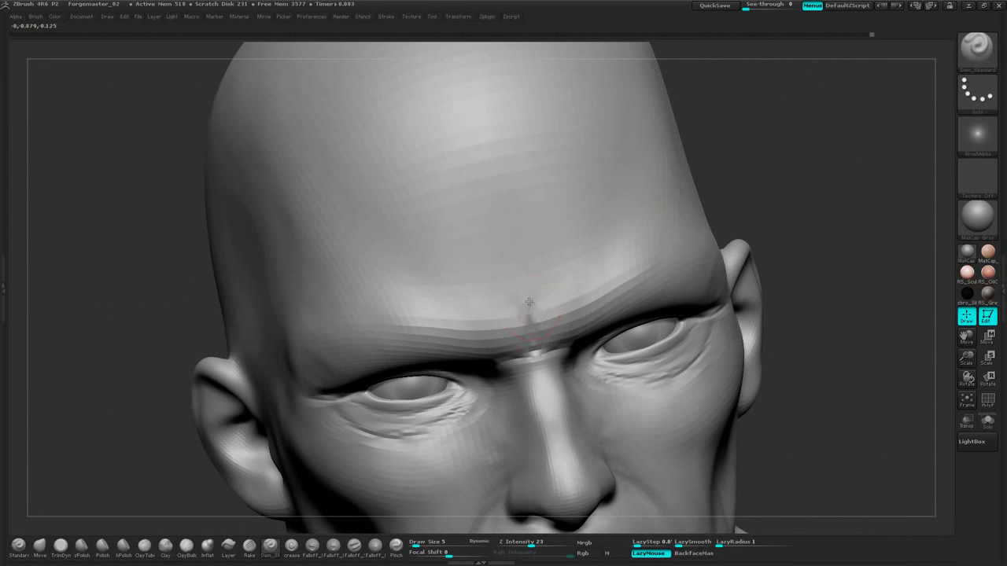
{"action": "left_click_drag", "start_coordinate": [529, 302], "coordinate": [528, 310]}
{"action": "mouse_move", "coordinate": [787, 160]}
{"action": "left_mouse_down"}
{"action": "mouse_move", "coordinate": [785, 188]}
{"action": "mouse_move", "coordinate": [724, 182]}
{"action": "left_mouse_up"}
{"action": "left_click_drag", "start_coordinate": [277, 392], "coordinate": [350, 347]}
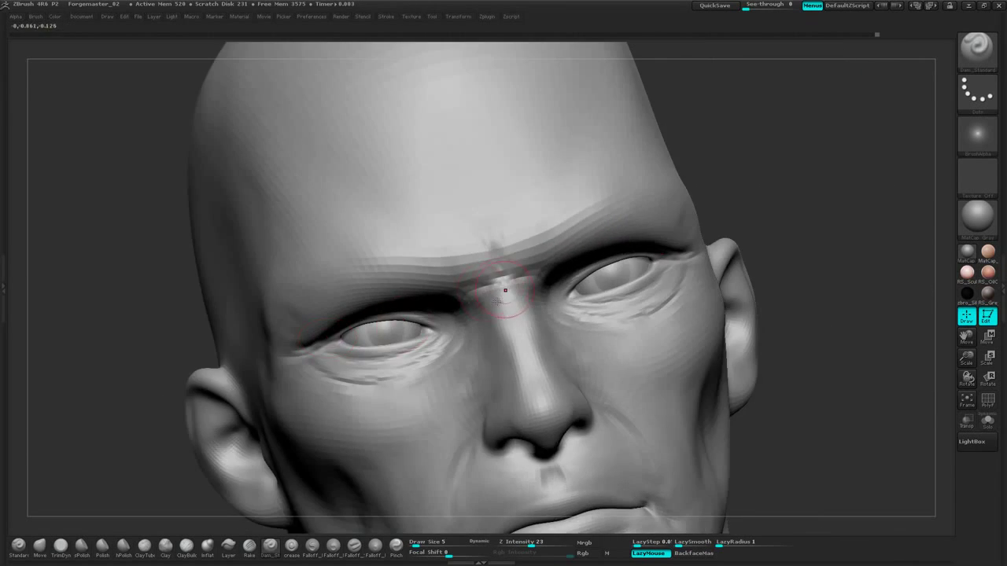
Carve diagonal creases along both sides of the nose bridge and define the upper edge of the nostril wings
{"action": "left_click_drag", "start_coordinate": [696, 175], "coordinate": [764, 152]}
{"action": "left_click_drag", "start_coordinate": [484, 316], "coordinate": [500, 347]}
{"action": "left_click_drag", "start_coordinate": [690, 228], "coordinate": [433, 228]}
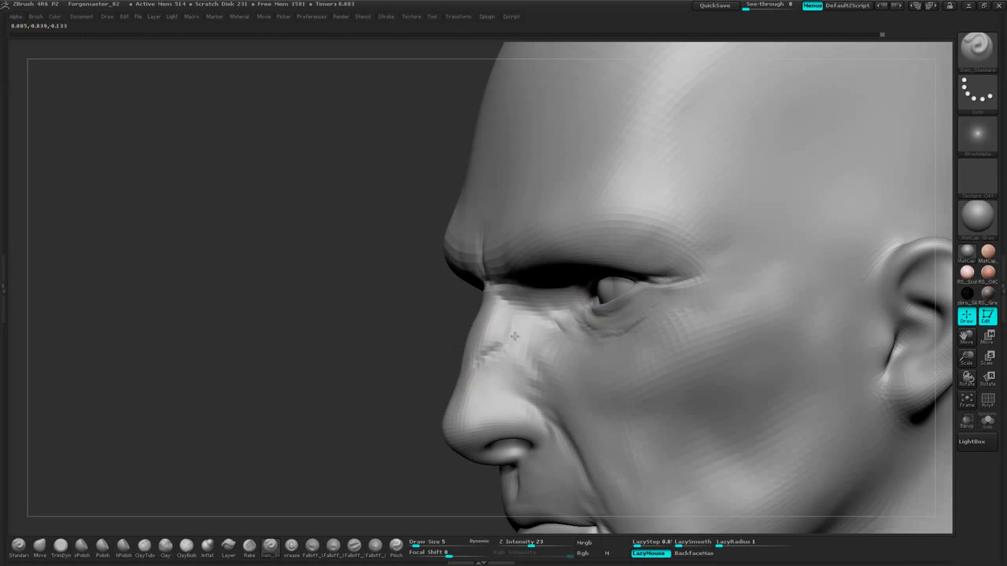
{"action": "left_click_drag", "start_coordinate": [546, 334], "coordinate": [556, 327]}
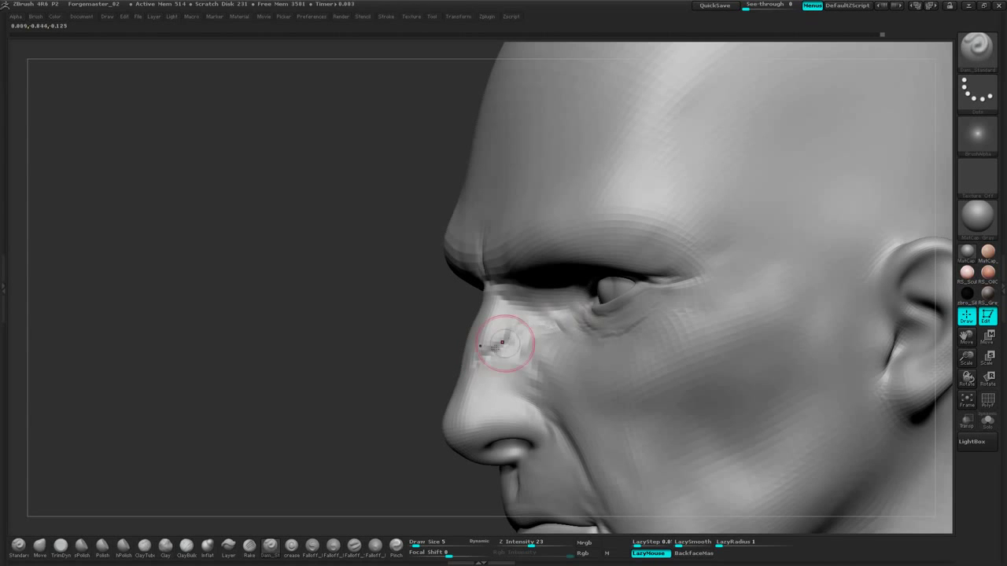
{"action": "mouse_move", "coordinate": [334, 392]}
{"action": "left_mouse_down"}
{"action": "mouse_move", "coordinate": [326, 362]}
{"action": "mouse_move", "coordinate": [417, 355]}
{"action": "left_mouse_up"}
{"action": "left_click_drag", "start_coordinate": [504, 332], "coordinate": [509, 354]}
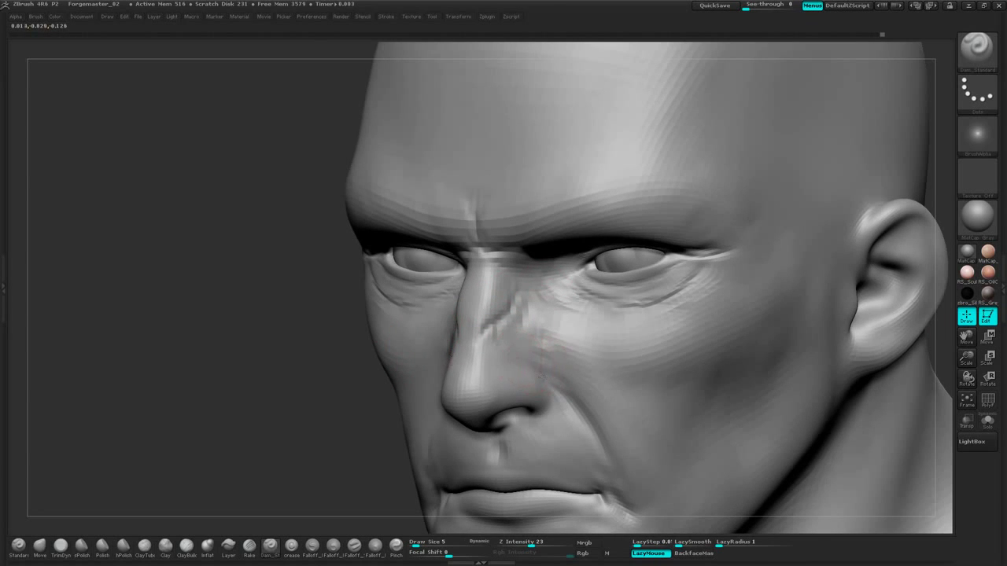
Reshape the nostril wings and the adjoining smile folds with the Move brush at draw size 6
{"action": "left_click", "coordinate": [39, 548]}
{"action": "mouse_move", "coordinate": [241, 383]}
{"action": "left_mouse_down", "text": "alt"}
{"action": "mouse_move", "coordinate": [237, 409]}
{"action": "mouse_move", "coordinate": [244, 405]}
{"action": "left_mouse_up", "text": "alt"}
{"action": "key", "text": "space"}
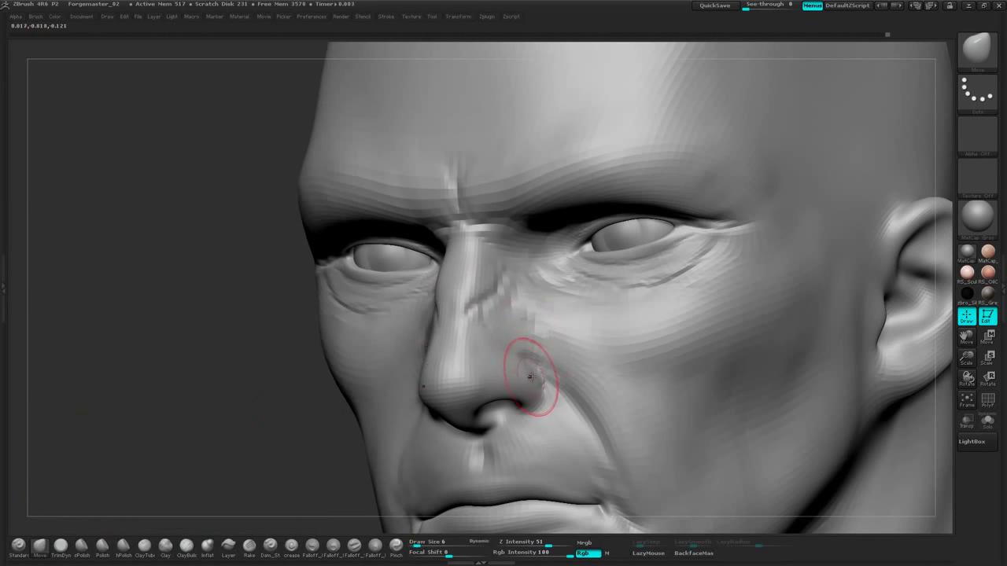
{"action": "left_click_drag", "start_coordinate": [533, 377], "coordinate": [528, 358]}
{"action": "left_click_drag", "start_coordinate": [526, 353], "coordinate": [532, 362]}
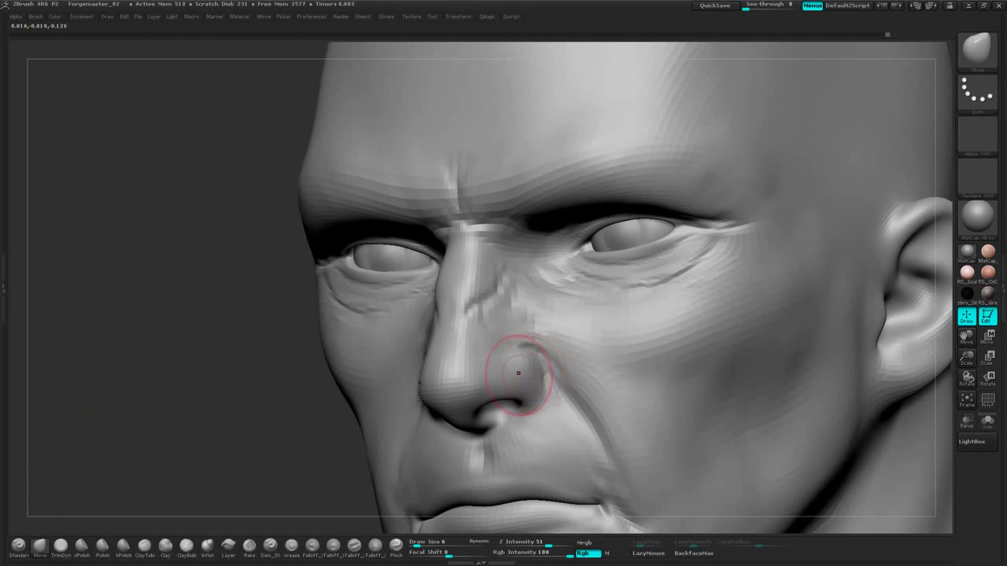
{"action": "right_click_drag", "start_coordinate": [517, 373], "coordinate": [556, 359]}
{"action": "left_click_drag", "start_coordinate": [541, 369], "coordinate": [553, 385]}
{"action": "mouse_move", "coordinate": [855, 295]}
{"action": "left_mouse_down"}
{"action": "mouse_move", "coordinate": [826, 268]}
{"action": "mouse_move", "coordinate": [834, 203]}
{"action": "mouse_move", "coordinate": [833, 228]}
{"action": "left_mouse_up"}
{"action": "left_click_drag", "start_coordinate": [572, 330], "coordinate": [599, 373]}
{"action": "left_click_drag", "start_coordinate": [595, 418], "coordinate": [585, 425]}
{"action": "right_click_drag", "start_coordinate": [598, 396], "coordinate": [620, 381]}
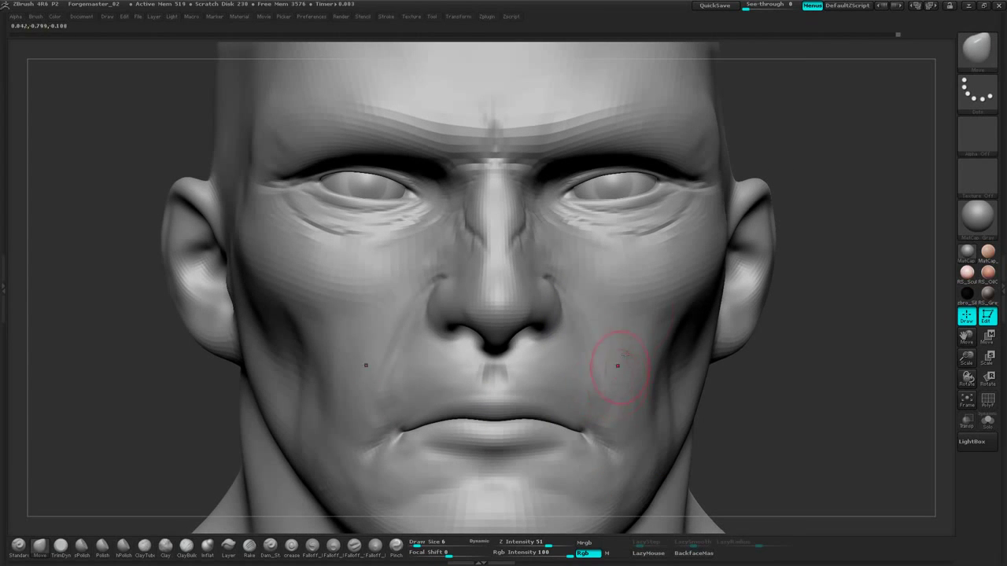
Enlarge the Move brush to draw size 23 and adjust the shape of the mouth and its corners
{"action": "key", "text": "space"}
{"action": "left_click_drag", "start_coordinate": [735, 323], "coordinate": [735, 323]}
{"action": "right_click_drag", "start_coordinate": [745, 333], "coordinate": [741, 326]}
{"action": "key", "text": "space"}
{"action": "left_click_drag", "start_coordinate": [741, 326], "coordinate": [745, 328]}
{"action": "right_click_drag", "start_coordinate": [745, 329], "coordinate": [791, 281], "text": "ctrl"}
{"action": "mouse_move", "coordinate": [797, 335]}
{"action": "right_mouse_down", "text": "alt"}
{"action": "mouse_move", "coordinate": [805, 283]}
{"action": "mouse_move", "coordinate": [784, 297]}
{"action": "right_mouse_up", "text": "alt"}
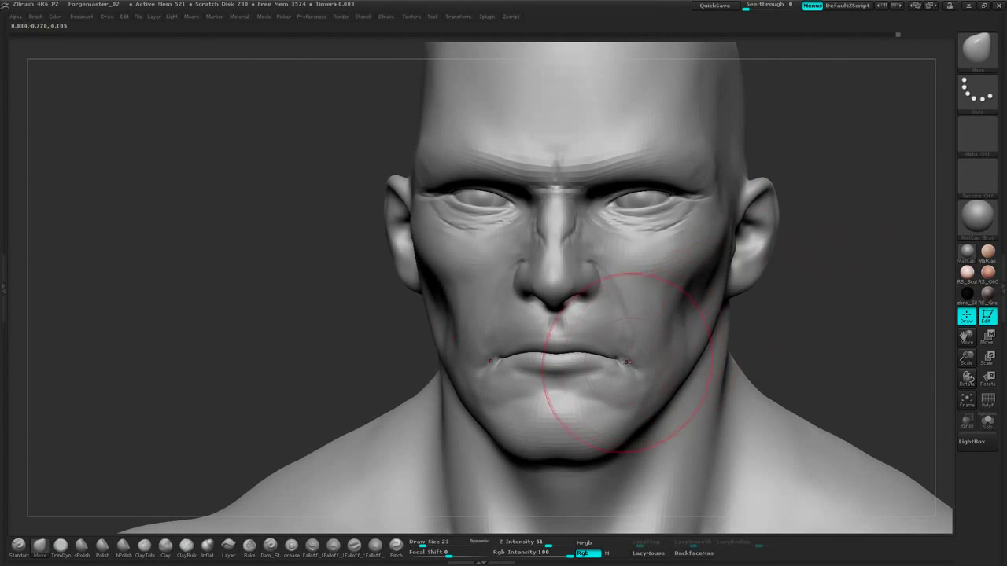
{"action": "left_click_drag", "start_coordinate": [628, 362], "coordinate": [632, 360]}
{"action": "mouse_move", "coordinate": [792, 293]}
{"action": "right_mouse_down"}
{"action": "mouse_move", "coordinate": [822, 272]}
{"action": "mouse_move", "coordinate": [816, 299]}
{"action": "right_mouse_up"}
{"action": "mouse_move", "coordinate": [576, 356]}
{"action": "left_mouse_down"}
{"action": "mouse_move", "coordinate": [572, 364]}
{"action": "mouse_move", "coordinate": [622, 358]}
{"action": "left_mouse_up"}
{"action": "right_click_drag", "start_coordinate": [824, 286], "coordinate": [791, 278]}
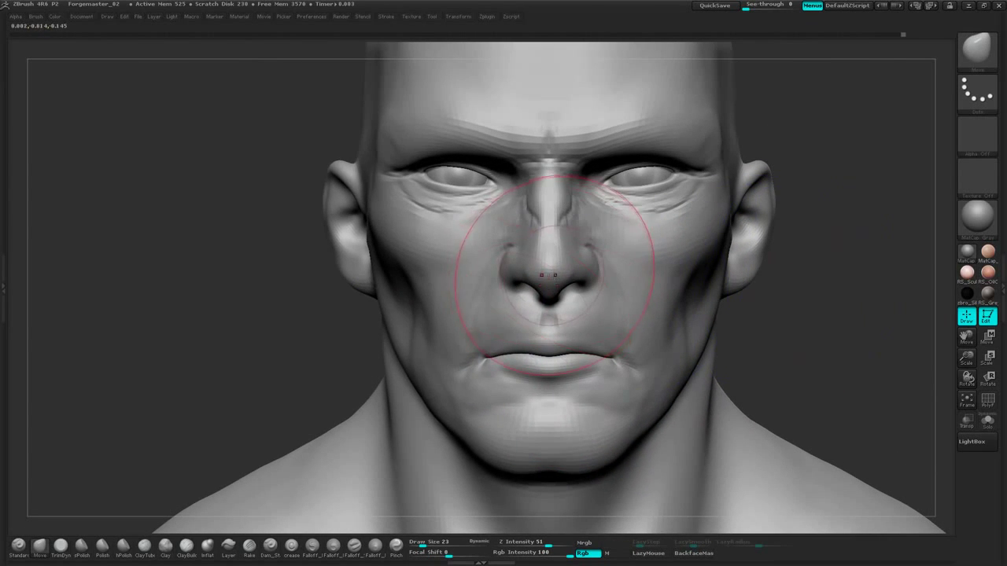
Nudge the nose tip upward and adjust its contour in profile
{"action": "left_click_drag", "start_coordinate": [555, 275], "coordinate": [553, 270]}
{"action": "right_click_drag", "start_coordinate": [834, 188], "coordinate": [791, 191], "text": "shift"}
{"action": "right_click_drag", "start_coordinate": [456, 280], "coordinate": [430, 353], "text": "alt"}
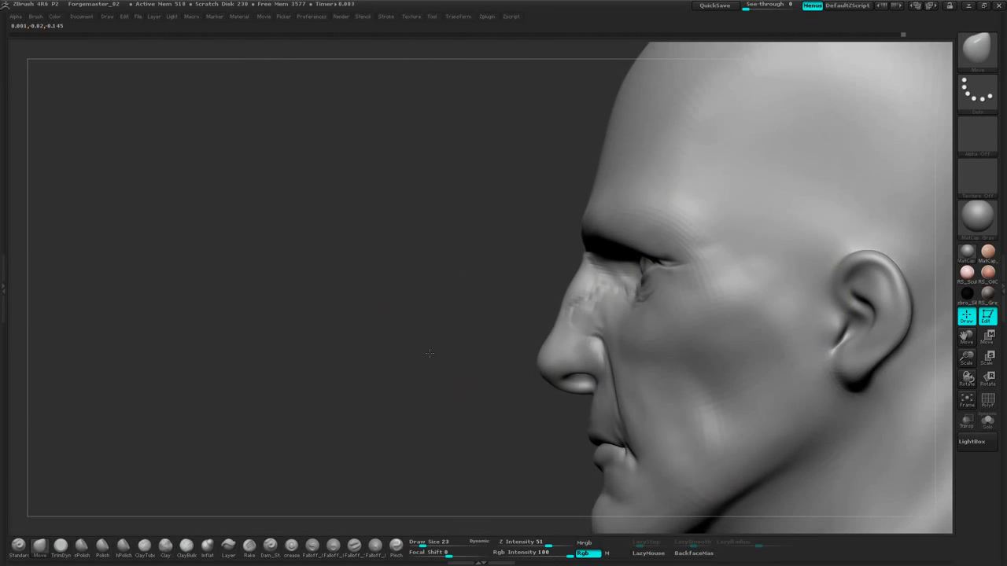
{"action": "left_click_drag", "start_coordinate": [429, 354], "coordinate": [421, 352]}
Set the draw size to 7, smooth out the creases beside the nose bridge, and nudge the upper ear rims inward
{"action": "left_click_drag", "start_coordinate": [314, 309], "coordinate": [370, 307]}
{"action": "right_click_drag", "start_coordinate": [686, 258], "coordinate": [699, 275]}
{"action": "key", "text": "space"}
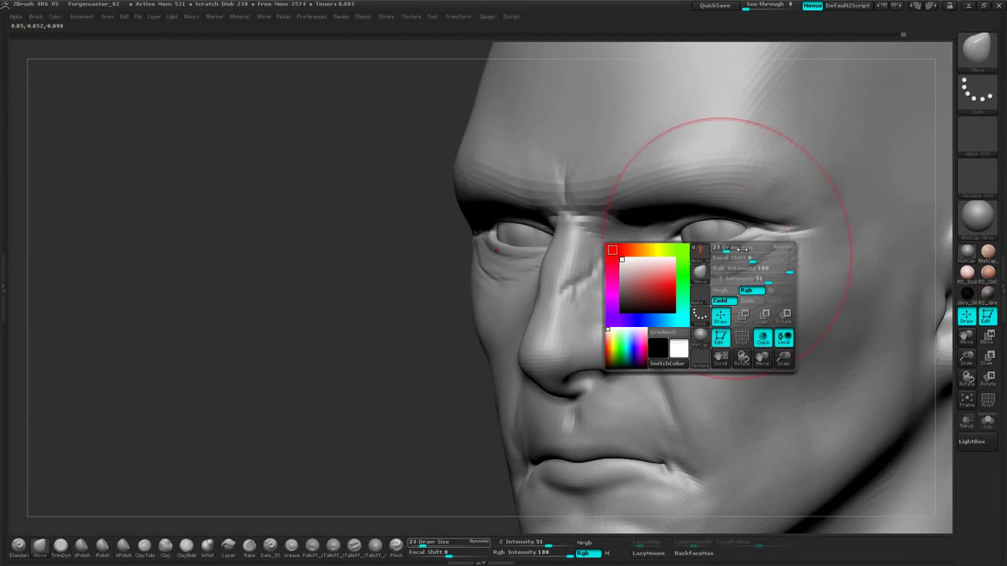
{"action": "left_click_drag", "start_coordinate": [732, 247], "coordinate": [720, 248]}
{"action": "left_click_drag", "start_coordinate": [586, 280], "coordinate": [584, 286], "text": "shift"}
{"action": "left_click_drag", "start_coordinate": [589, 283], "coordinate": [589, 300], "text": "shift"}
{"action": "left_click_drag", "start_coordinate": [401, 305], "coordinate": [472, 304], "text": "shift"}
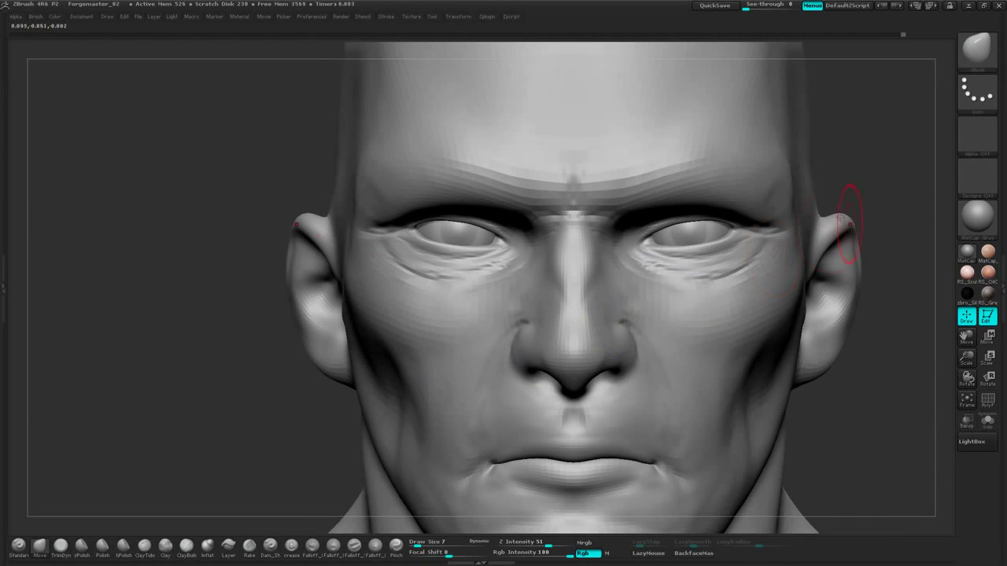
{"action": "left_click_drag", "start_coordinate": [850, 224], "coordinate": [843, 220]}
{"action": "mouse_move", "coordinate": [849, 160]}
{"action": "left_mouse_down", "text": "alt"}
{"action": "mouse_move", "coordinate": [815, 180]}
{"action": "mouse_move", "coordinate": [804, 211]}
{"action": "left_mouse_up", "text": "alt"}
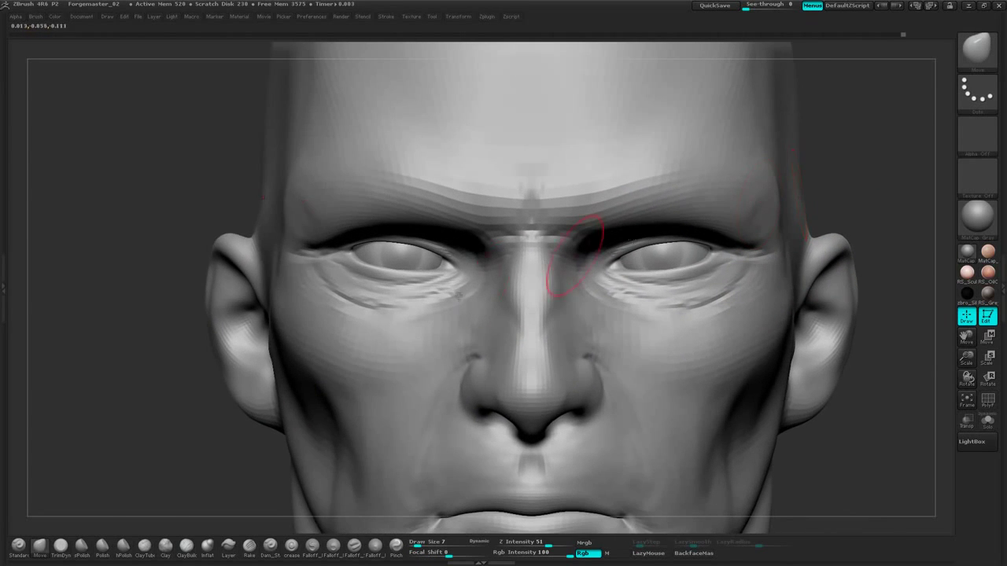
Build up the cheeks beside the nose and the sides of the nose with the ClayBuildup brush
{"action": "left_click", "coordinate": [148, 545]}
{"action": "left_click", "coordinate": [195, 548]}
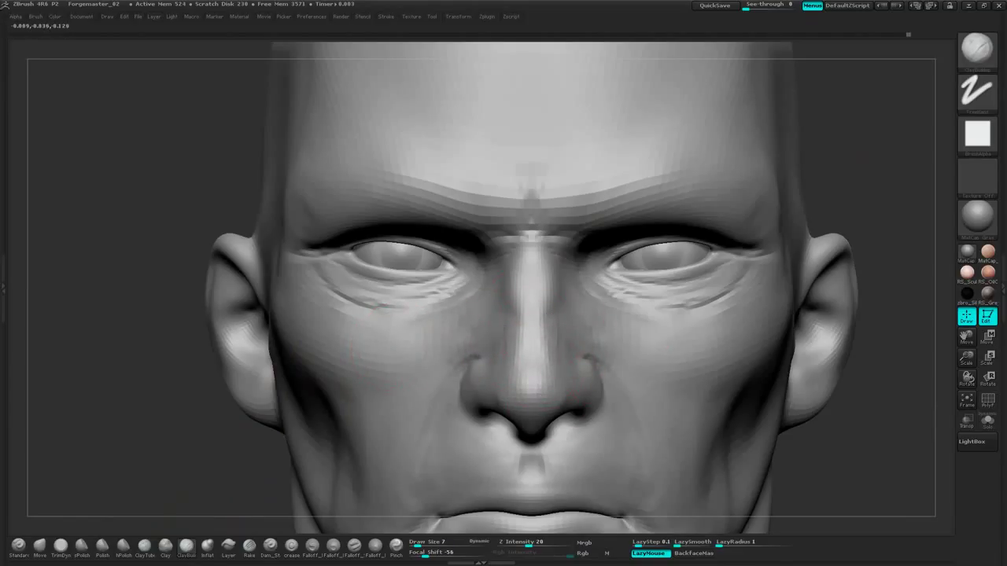
{"action": "left_click_drag", "start_coordinate": [169, 422], "coordinate": [479, 340]}
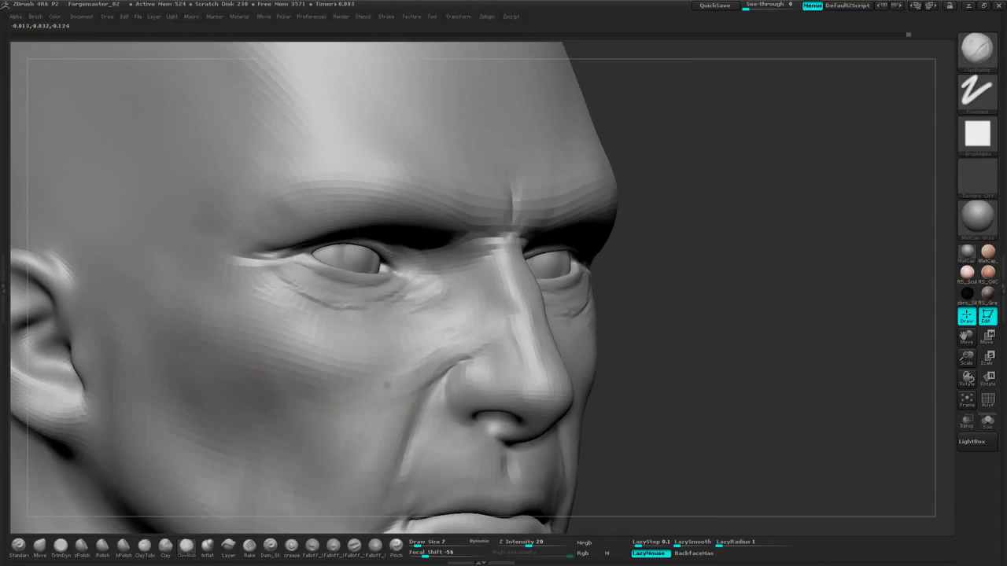
{"action": "left_click_drag", "start_coordinate": [345, 410], "coordinate": [402, 391]}
{"action": "left_click_drag", "start_coordinate": [674, 259], "coordinate": [461, 322]}
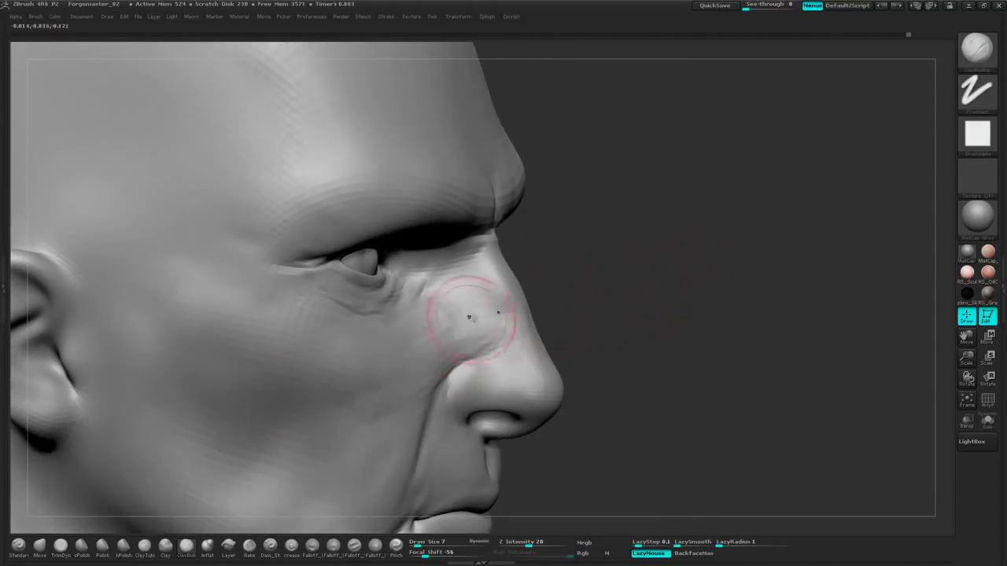
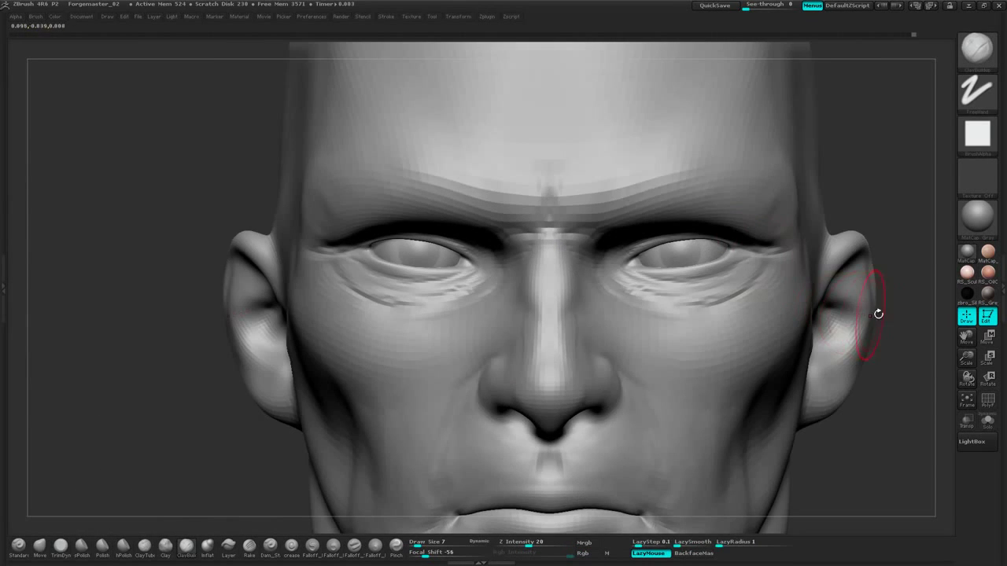
Smooth the surface of the lower cheeks between the mouth corners and the jaw
{"action": "left_click_drag", "start_coordinate": [879, 314], "coordinate": [683, 311], "text": "alt"}
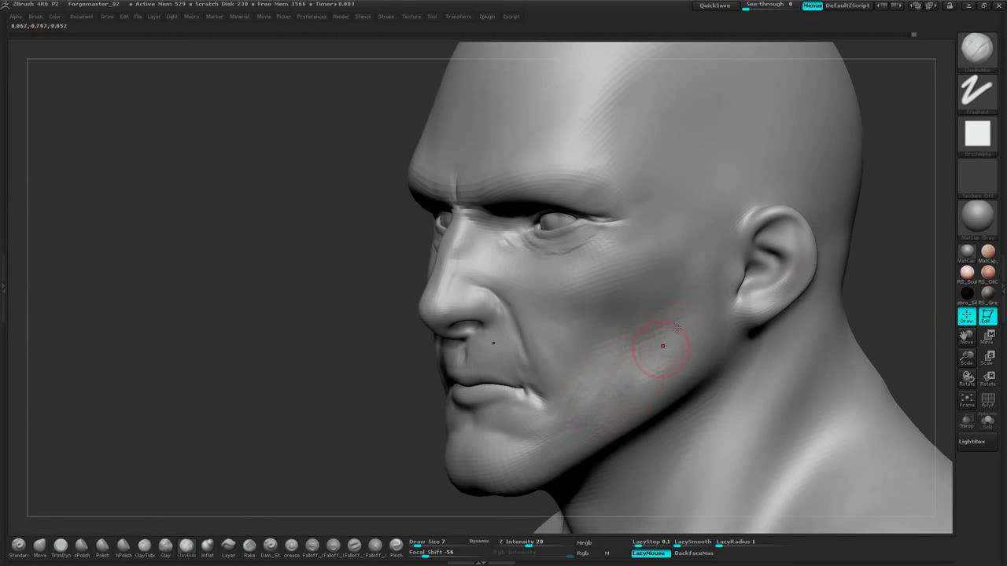
{"action": "left_click_drag", "start_coordinate": [649, 381], "coordinate": [622, 354], "text": "shift"}
{"action": "mouse_move", "coordinate": [386, 432]}
{"action": "left_mouse_down", "text": "shift"}
{"action": "mouse_move", "coordinate": [778, 295]}
{"action": "mouse_move", "coordinate": [793, 321]}
{"action": "mouse_move", "coordinate": [775, 346]}
{"action": "left_mouse_up", "text": "shift"}
{"action": "mouse_move", "coordinate": [775, 347]}
{"action": "left_mouse_down"}
{"action": "mouse_move", "coordinate": [678, 321]}
{"action": "mouse_move", "coordinate": [748, 303]}
{"action": "left_mouse_up"}
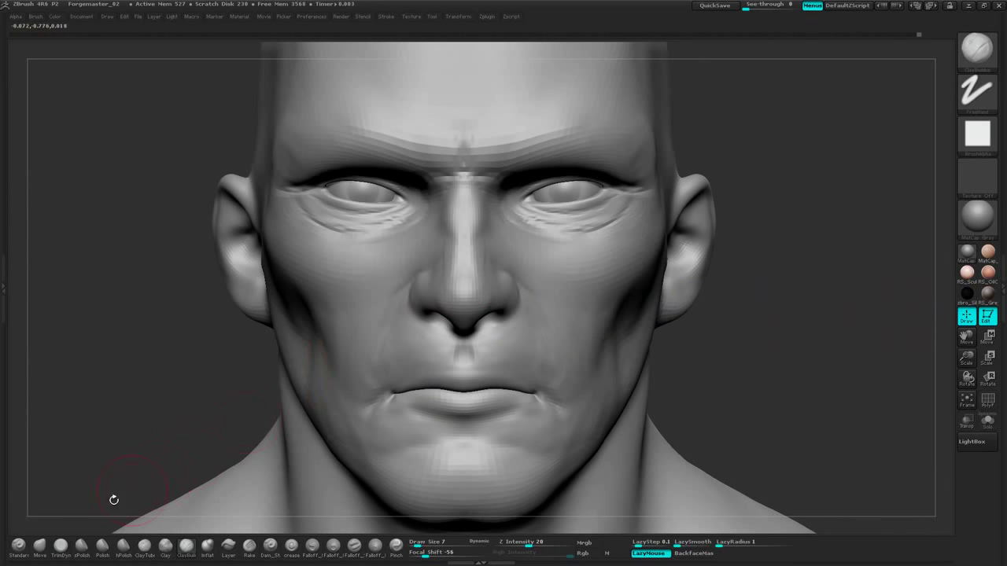
Set the Move brush draw size to 27 and reshape the upper lip and mouth area in profile
{"action": "left_click", "coordinate": [46, 546]}
{"action": "key", "text": "space"}
{"action": "left_click", "coordinate": [744, 311]}
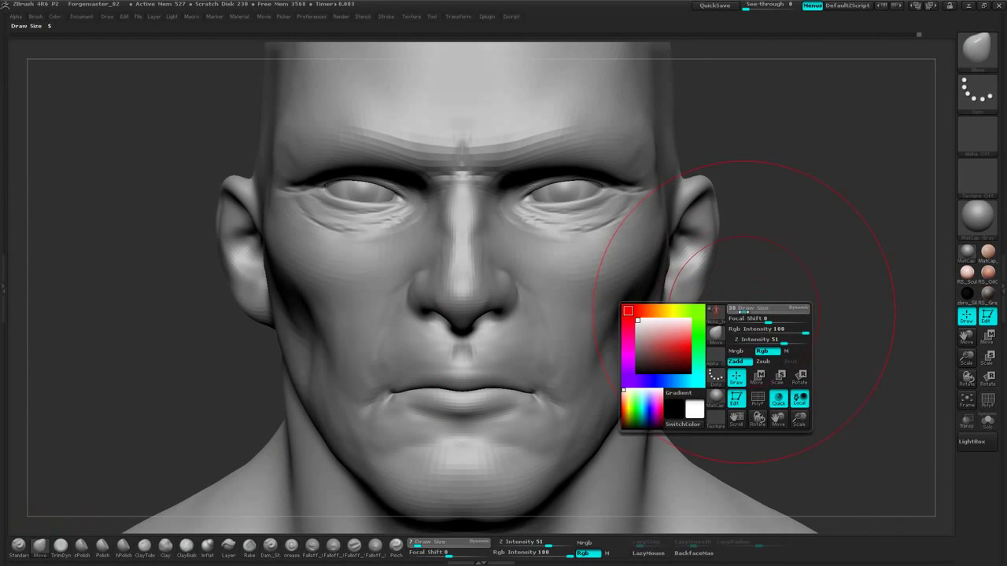
{"action": "left_click_drag", "start_coordinate": [816, 281], "coordinate": [764, 281]}
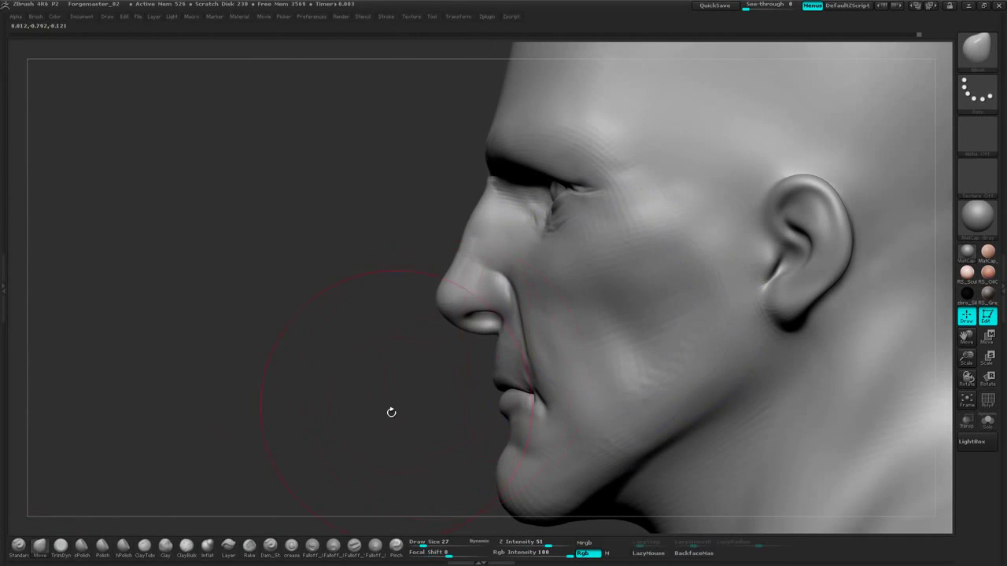
{"action": "mouse_move", "coordinate": [391, 412]}
{"action": "left_mouse_down", "text": "alt"}
{"action": "mouse_move", "coordinate": [412, 358]}
{"action": "mouse_move", "coordinate": [414, 367]}
{"action": "left_mouse_up", "text": "alt"}
{"action": "left_click_drag", "start_coordinate": [530, 371], "coordinate": [532, 337]}
{"action": "left_click_drag", "start_coordinate": [422, 331], "coordinate": [408, 421], "text": "alt"}
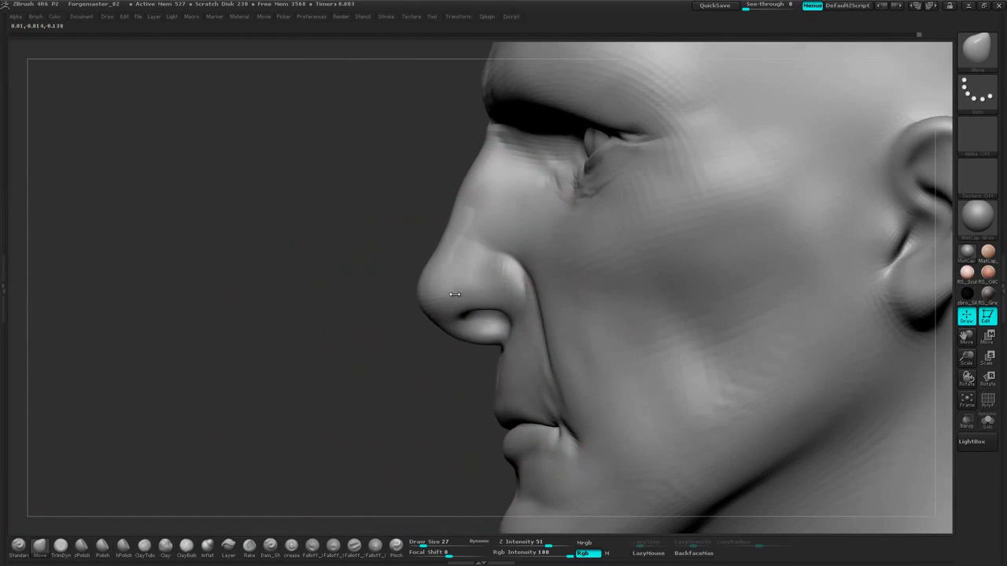
Set the draw size to 14 and reshape the nostrils and the underside of the nose
{"action": "key", "text": "space"}
{"action": "left_click_drag", "start_coordinate": [472, 328], "coordinate": [485, 317]}
{"action": "left_click_drag", "start_coordinate": [443, 389], "coordinate": [418, 378]}
{"action": "key", "text": "space"}
{"action": "left_click_drag", "start_coordinate": [547, 380], "coordinate": [538, 380]}
{"action": "mouse_move", "coordinate": [429, 390]}
{"action": "left_mouse_down"}
{"action": "mouse_move", "coordinate": [438, 402]}
{"action": "mouse_move", "coordinate": [543, 384]}
{"action": "left_mouse_up"}
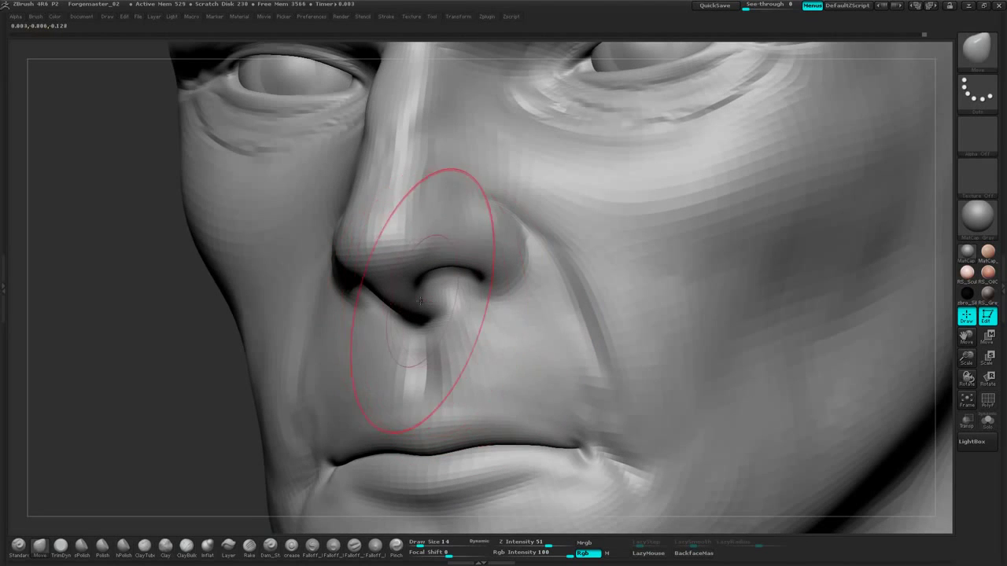
{"action": "left_click_drag", "start_coordinate": [423, 302], "coordinate": [412, 289]}
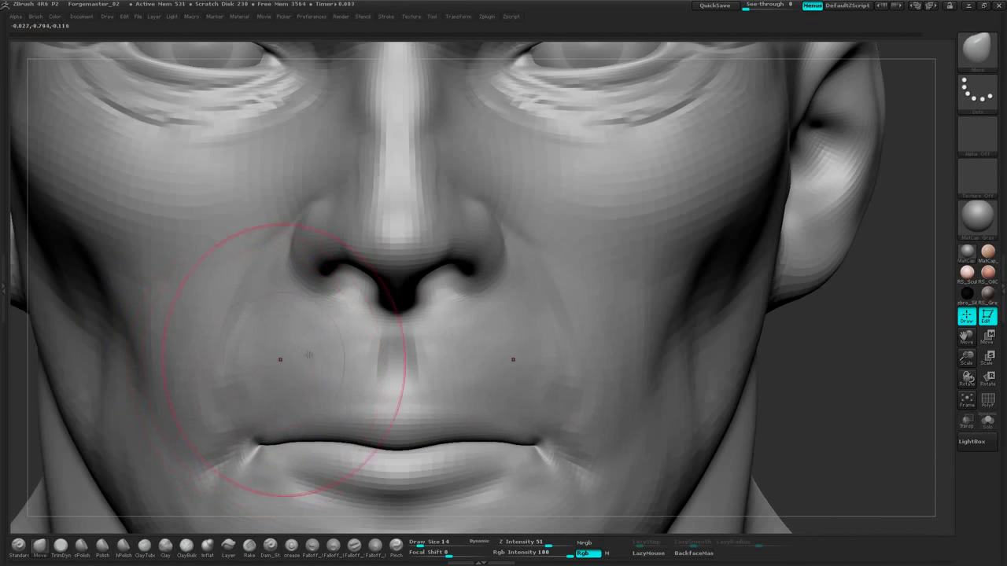
Adjust the smile folds, pull the mouth corners inward, and raise the area below the lower lip
{"action": "mouse_move", "coordinate": [905, 350]}
{"action": "left_mouse_down", "text": "alt"}
{"action": "mouse_move", "coordinate": [721, 351]}
{"action": "mouse_move", "coordinate": [787, 311]}
{"action": "mouse_move", "coordinate": [795, 329]}
{"action": "left_mouse_up", "text": "alt"}
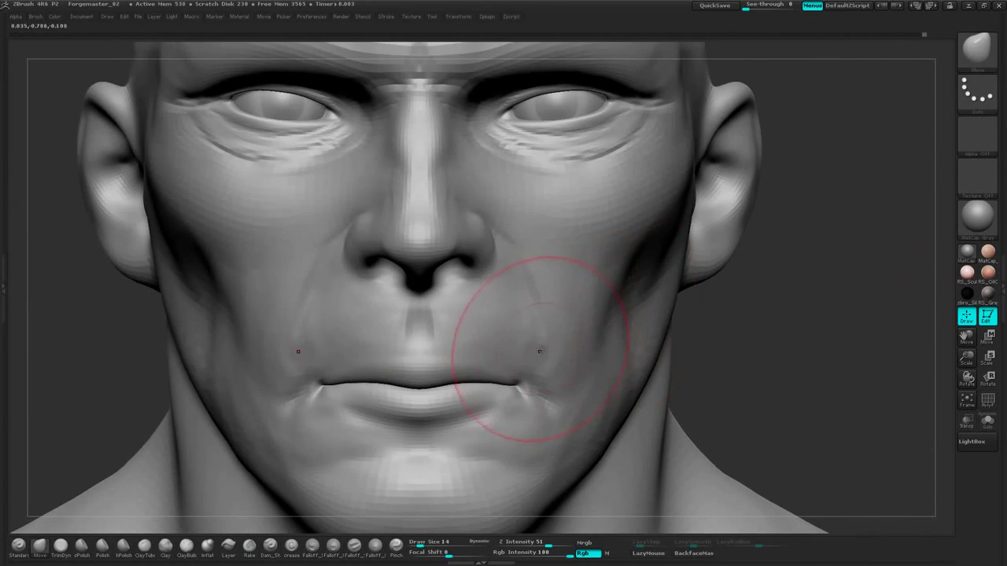
{"action": "left_click_drag", "start_coordinate": [540, 350], "coordinate": [544, 354]}
{"action": "left_click_drag", "start_coordinate": [543, 399], "coordinate": [525, 398]}
{"action": "left_click_drag", "start_coordinate": [432, 423], "coordinate": [435, 403]}
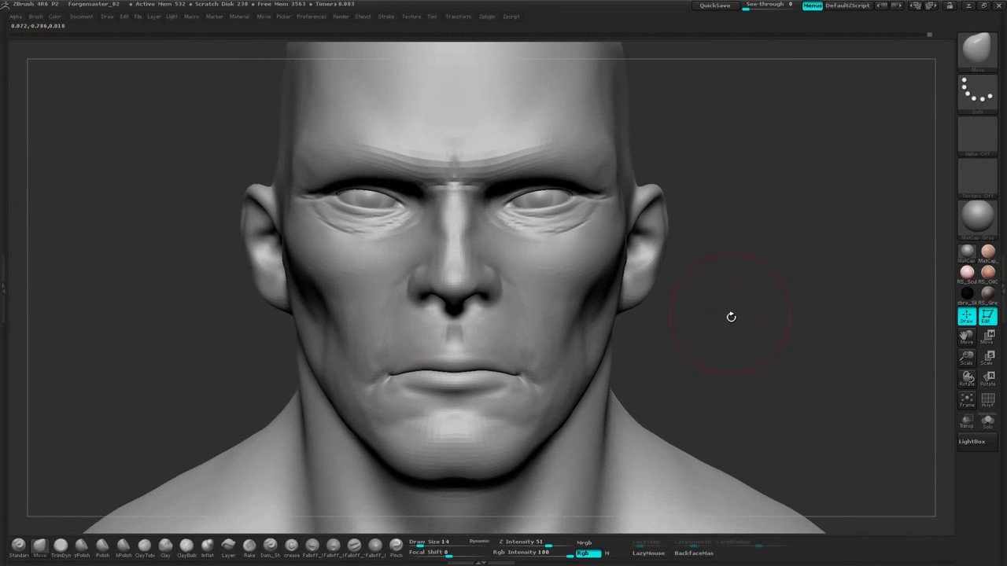
Set the Move brush draw size to 46, pull the centre of the brow downward, and nudge the nose's proportions
{"action": "key", "text": "space"}
{"action": "mouse_move", "coordinate": [730, 315]}
{"action": "left_mouse_down"}
{"action": "mouse_move", "coordinate": [777, 275]}
{"action": "mouse_move", "coordinate": [759, 299]}
{"action": "mouse_move", "coordinate": [727, 303]}
{"action": "mouse_move", "coordinate": [766, 291]}
{"action": "mouse_move", "coordinate": [743, 310]}
{"action": "left_mouse_up"}
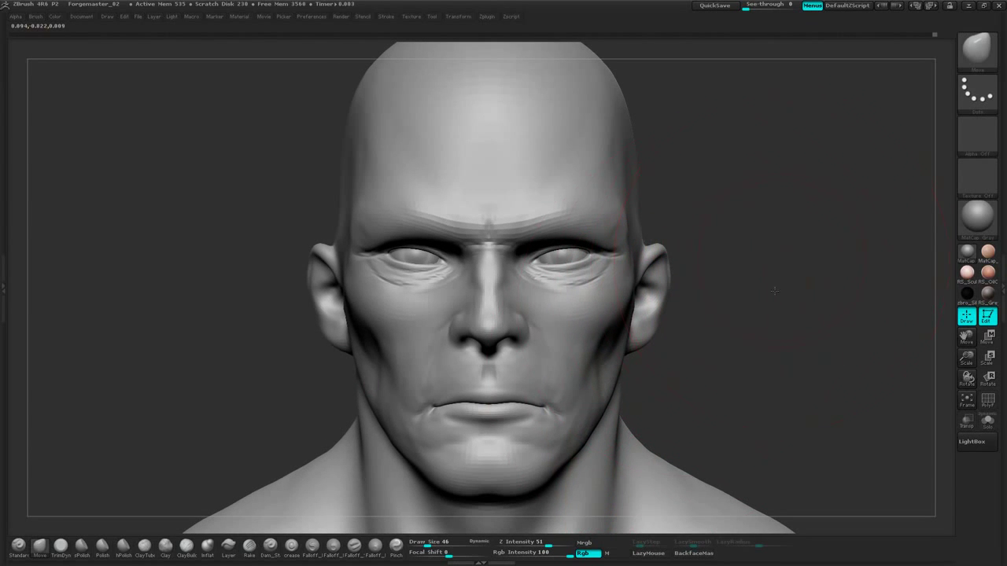
{"action": "left_click_drag", "start_coordinate": [775, 291], "coordinate": [769, 313], "text": "alt"}
{"action": "left_click_drag", "start_coordinate": [605, 232], "coordinate": [603, 226]}
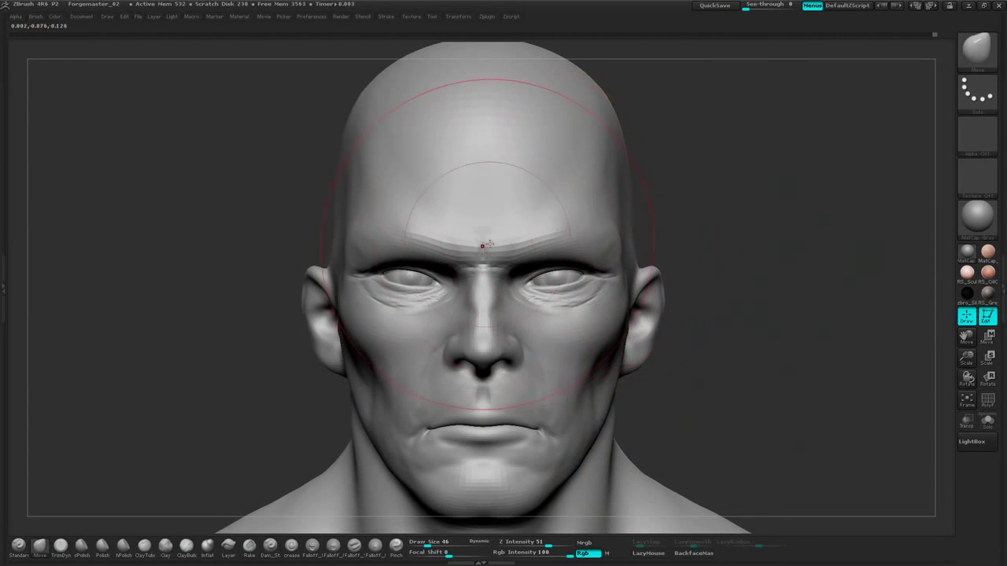
{"action": "left_click_drag", "start_coordinate": [489, 245], "coordinate": [492, 270]}
{"action": "left_click_drag", "start_coordinate": [728, 207], "coordinate": [730, 228], "text": "alt"}
{"action": "left_click_drag", "start_coordinate": [514, 324], "coordinate": [513, 329]}
{"action": "mouse_move", "coordinate": [730, 268]}
{"action": "left_mouse_down"}
{"action": "mouse_move", "coordinate": [759, 265]}
{"action": "mouse_move", "coordinate": [747, 286]}
{"action": "mouse_move", "coordinate": [745, 252]}
{"action": "mouse_move", "coordinate": [746, 273]}
{"action": "mouse_move", "coordinate": [743, 263]}
{"action": "mouse_move", "coordinate": [732, 271]}
{"action": "mouse_move", "coordinate": [740, 267]}
{"action": "left_mouse_up"}
Set the draw size to 17 and refine the cheekbones and cheek contours, checking them from several angles
{"action": "key", "text": "space"}
{"action": "left_click_drag", "start_coordinate": [789, 232], "coordinate": [775, 236]}
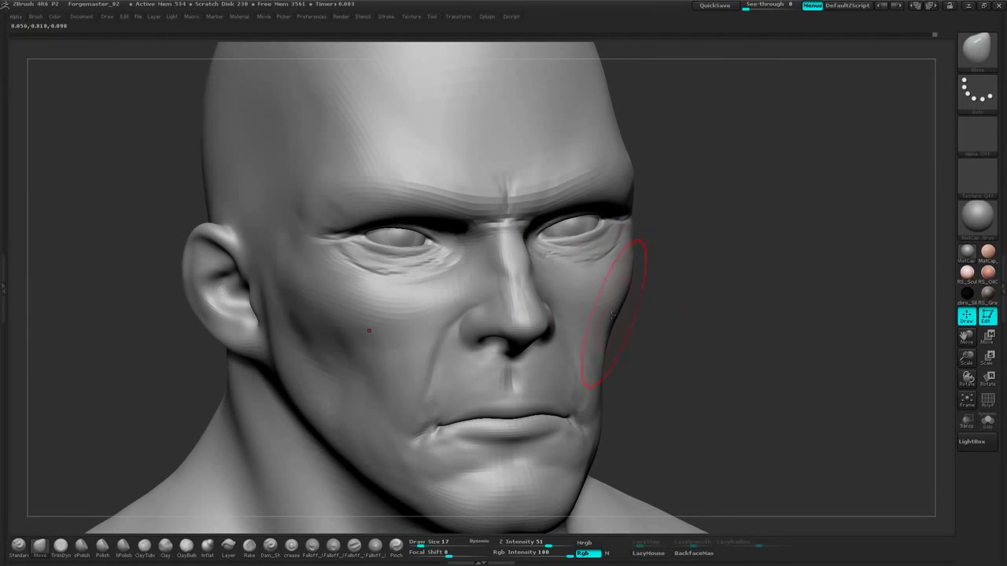
{"action": "left_click_drag", "start_coordinate": [621, 315], "coordinate": [637, 281]}
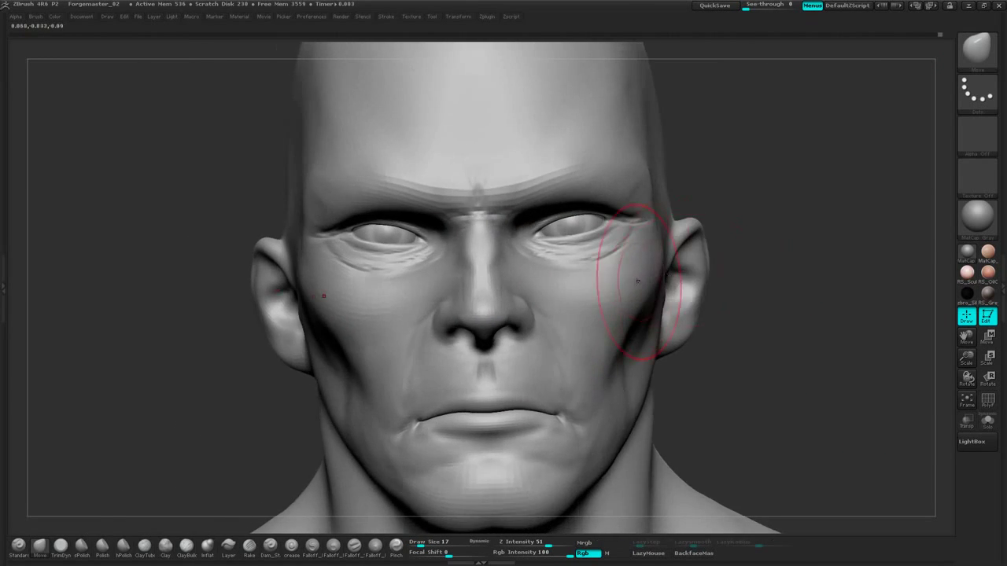
{"action": "mouse_move", "coordinate": [730, 215]}
{"action": "left_mouse_down"}
{"action": "mouse_move", "coordinate": [603, 248]}
{"action": "mouse_move", "coordinate": [696, 223]}
{"action": "mouse_move", "coordinate": [627, 231]}
{"action": "left_mouse_up"}
{"action": "mouse_move", "coordinate": [706, 229]}
{"action": "left_mouse_down"}
{"action": "mouse_move", "coordinate": [631, 295]}
{"action": "mouse_move", "coordinate": [586, 370]}
{"action": "mouse_move", "coordinate": [656, 317]}
{"action": "left_mouse_up"}
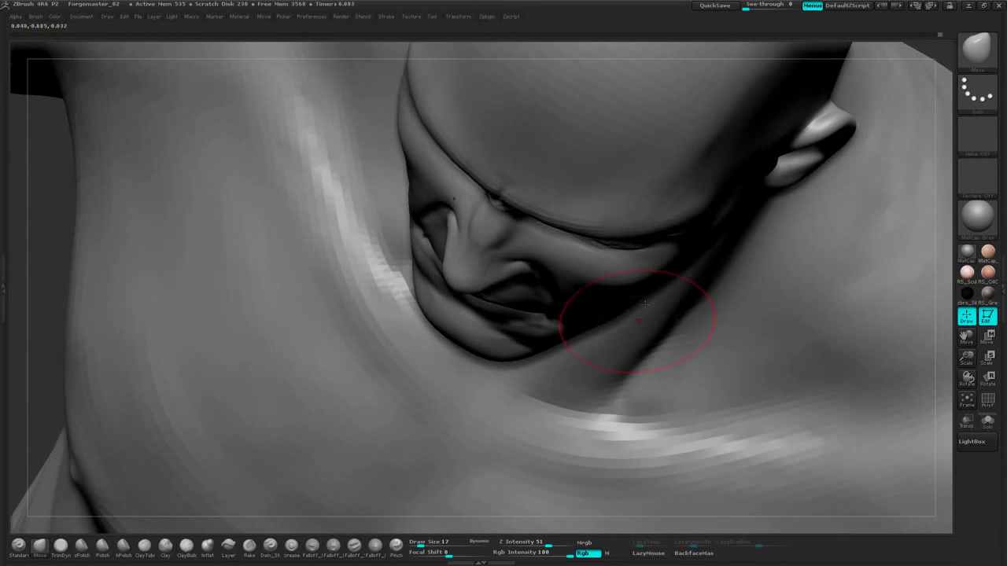
{"action": "left_click_drag", "start_coordinate": [935, 53], "coordinate": [916, 149]}
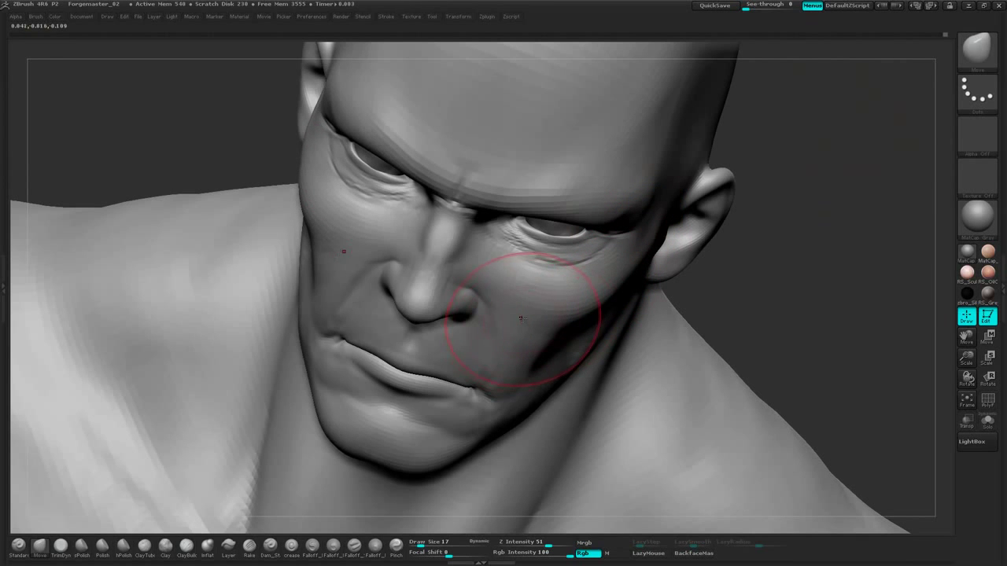
{"action": "left_click_drag", "start_coordinate": [807, 265], "coordinate": [723, 228]}
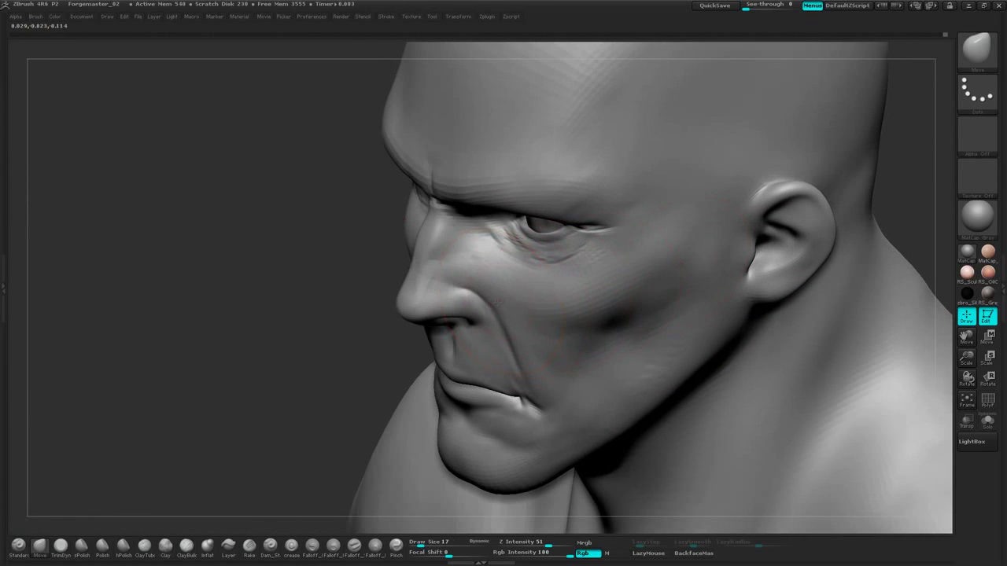
{"action": "left_click_drag", "start_coordinate": [349, 370], "coordinate": [398, 319]}
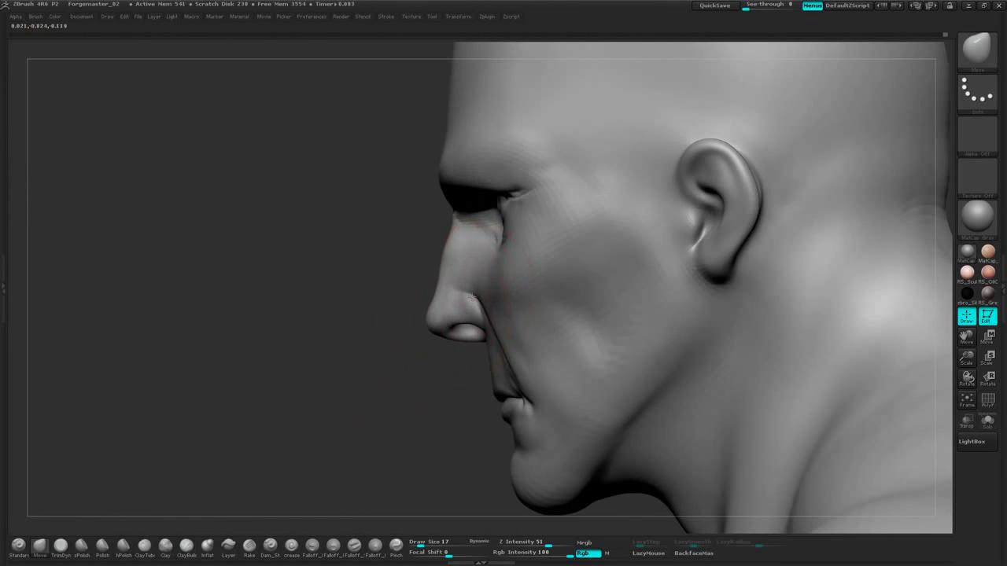
Refine the head's side profile around the nose and mouth with the Move brush at draw size 17, smoothing the back of the skull
{"action": "left_click_drag", "start_coordinate": [432, 383], "coordinate": [453, 356]}
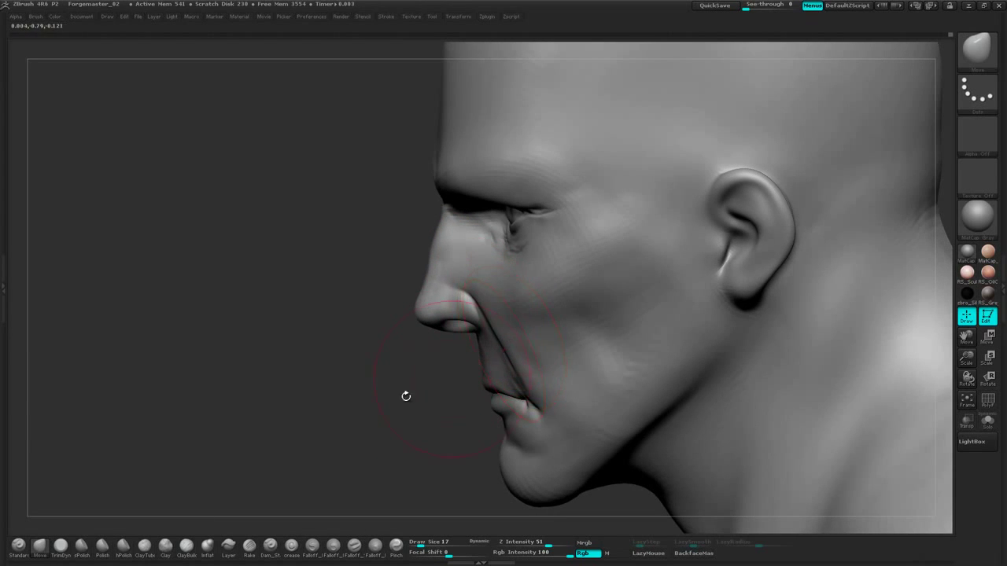
{"action": "left_click_drag", "start_coordinate": [406, 395], "coordinate": [509, 336]}
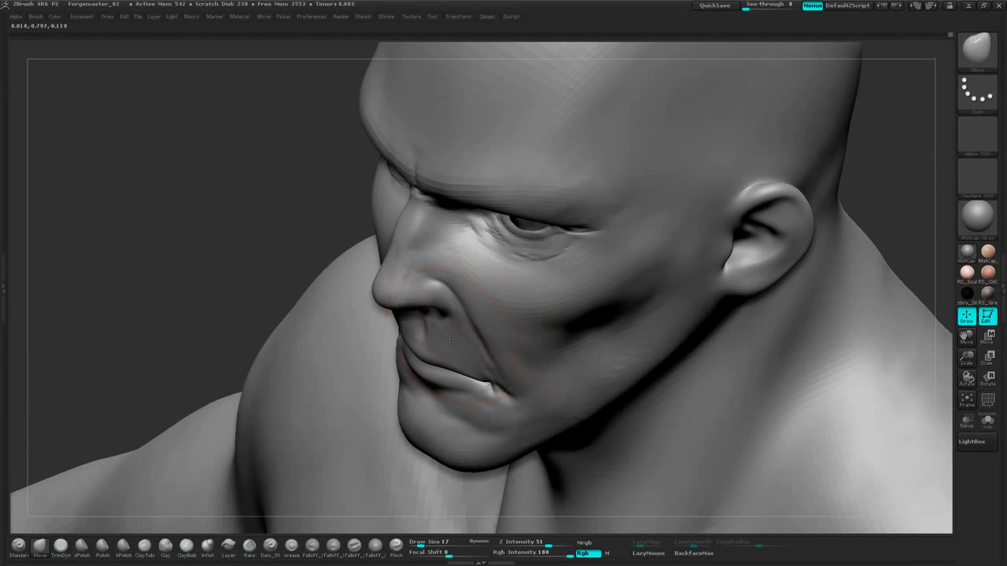
{"action": "left_click_drag", "start_coordinate": [852, 193], "coordinate": [854, 148]}
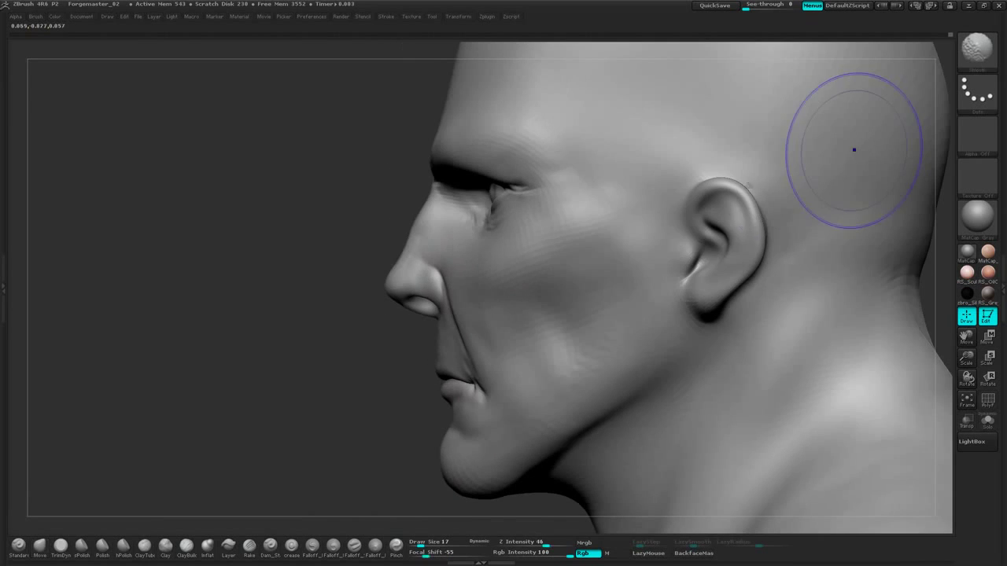
{"action": "left_click_drag", "start_coordinate": [344, 384], "coordinate": [318, 405]}
{"action": "left_click_drag", "start_coordinate": [924, 210], "coordinate": [873, 204]}
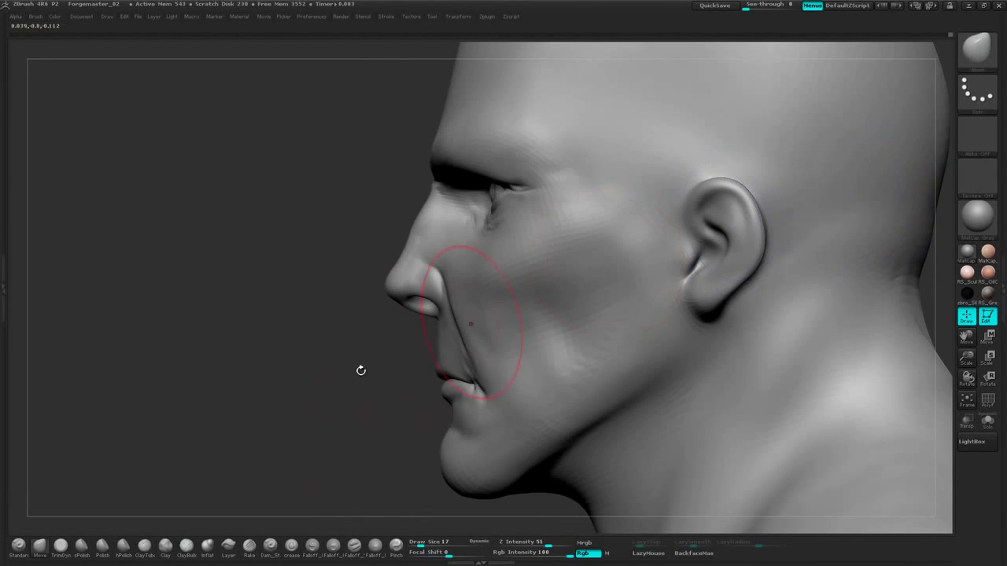
{"action": "mouse_move", "coordinate": [360, 371]}
{"action": "left_mouse_down"}
{"action": "mouse_move", "coordinate": [341, 364]}
{"action": "mouse_move", "coordinate": [346, 393]}
{"action": "left_mouse_up"}
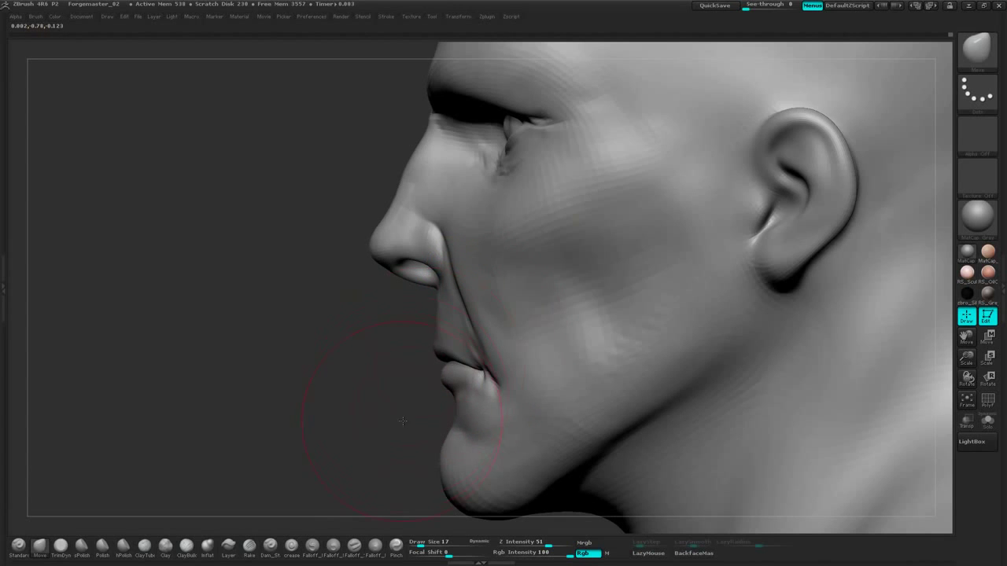
Set the Move brush's draw size to 30 and reshape the mouth, cheek and jaw area from the side
{"action": "left_click_drag", "start_coordinate": [403, 421], "coordinate": [350, 352], "text": "alt"}
{"action": "key", "text": "space"}
{"action": "left_click_drag", "start_coordinate": [454, 369], "coordinate": [462, 368]}
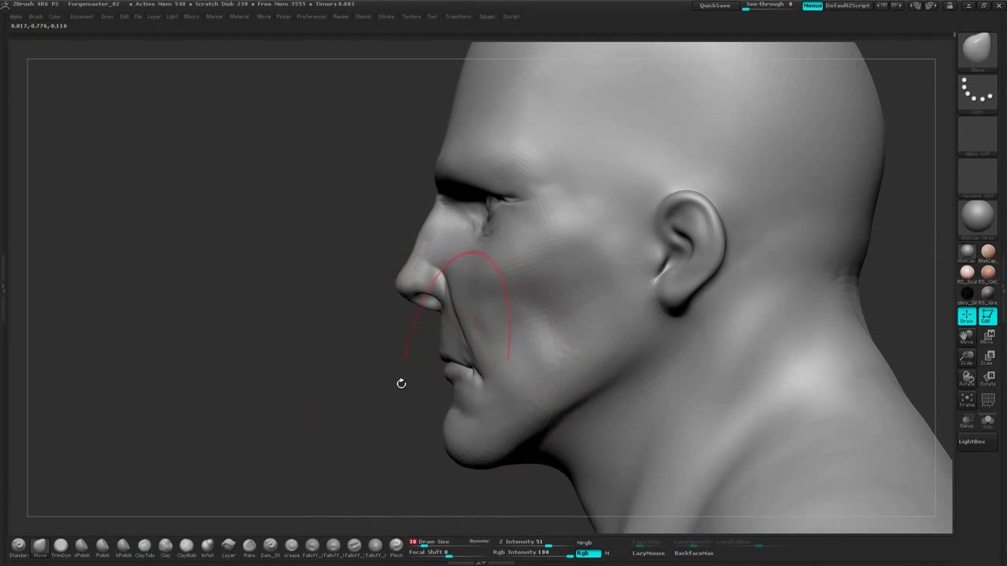
{"action": "mouse_move", "coordinate": [402, 384]}
{"action": "left_mouse_down"}
{"action": "mouse_move", "coordinate": [509, 389]}
{"action": "mouse_move", "coordinate": [508, 400]}
{"action": "mouse_move", "coordinate": [533, 401]}
{"action": "left_mouse_up"}
{"action": "left_click_drag", "start_coordinate": [582, 353], "coordinate": [591, 365]}
{"action": "left_click_drag", "start_coordinate": [650, 299], "coordinate": [659, 306]}
{"action": "left_click_drag", "start_coordinate": [444, 421], "coordinate": [595, 423]}
Adjust the cheeks and the sides of the face from the front with the Move brush
{"action": "mouse_move", "coordinate": [740, 305]}
{"action": "left_mouse_down", "text": "alt"}
{"action": "mouse_move", "coordinate": [761, 241]}
{"action": "mouse_move", "coordinate": [731, 203]}
{"action": "mouse_move", "coordinate": [738, 214]}
{"action": "mouse_move", "coordinate": [771, 214]}
{"action": "mouse_move", "coordinate": [771, 326]}
{"action": "left_mouse_up", "text": "alt"}
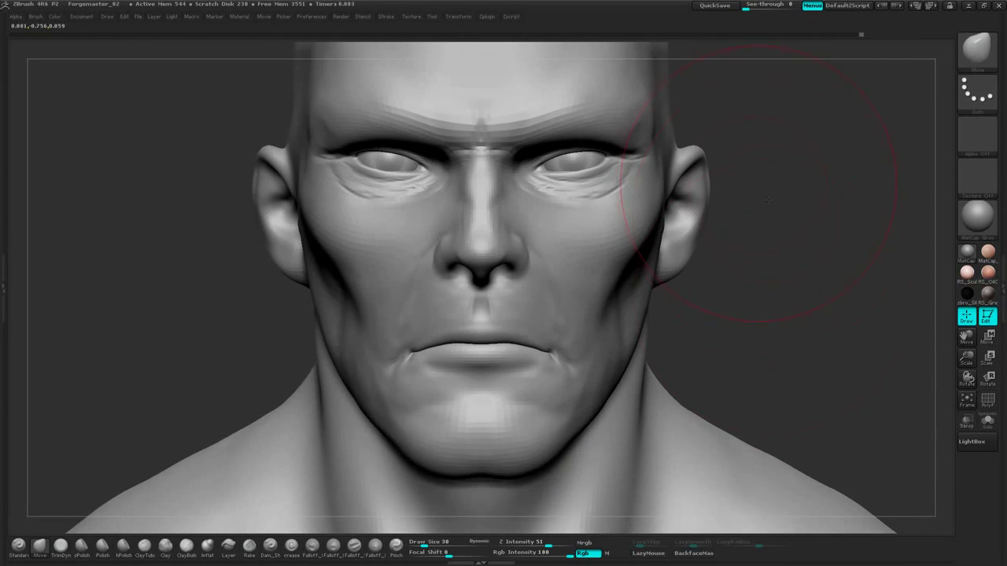
{"action": "left_click_drag", "start_coordinate": [762, 135], "coordinate": [787, 245], "text": "alt"}
{"action": "left_click_drag", "start_coordinate": [598, 268], "coordinate": [602, 257]}
{"action": "left_click_drag", "start_coordinate": [661, 216], "coordinate": [651, 220]}
{"action": "mouse_move", "coordinate": [737, 186]}
{"action": "left_mouse_down"}
{"action": "mouse_move", "coordinate": [760, 184]}
{"action": "mouse_move", "coordinate": [764, 207]}
{"action": "mouse_move", "coordinate": [728, 191]}
{"action": "left_mouse_up"}
Set the Move brush's draw size to 15 and raise the lower eyelids slightly
{"action": "key", "text": "s"}
{"action": "left_click_drag", "start_coordinate": [587, 252], "coordinate": [593, 255]}
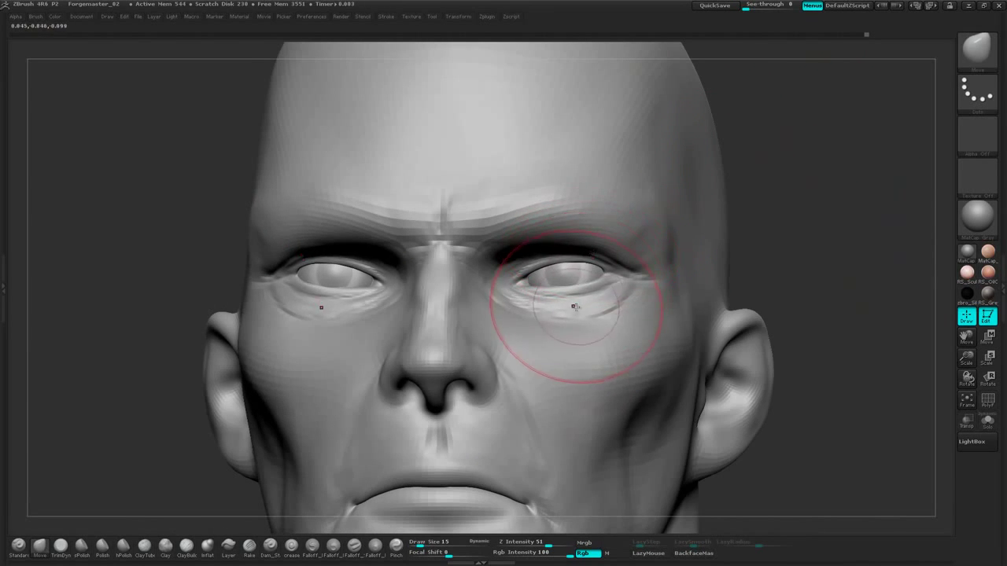
{"action": "left_click_drag", "start_coordinate": [575, 307], "coordinate": [575, 293]}
{"action": "left_click_drag", "start_coordinate": [779, 191], "coordinate": [817, 172]}
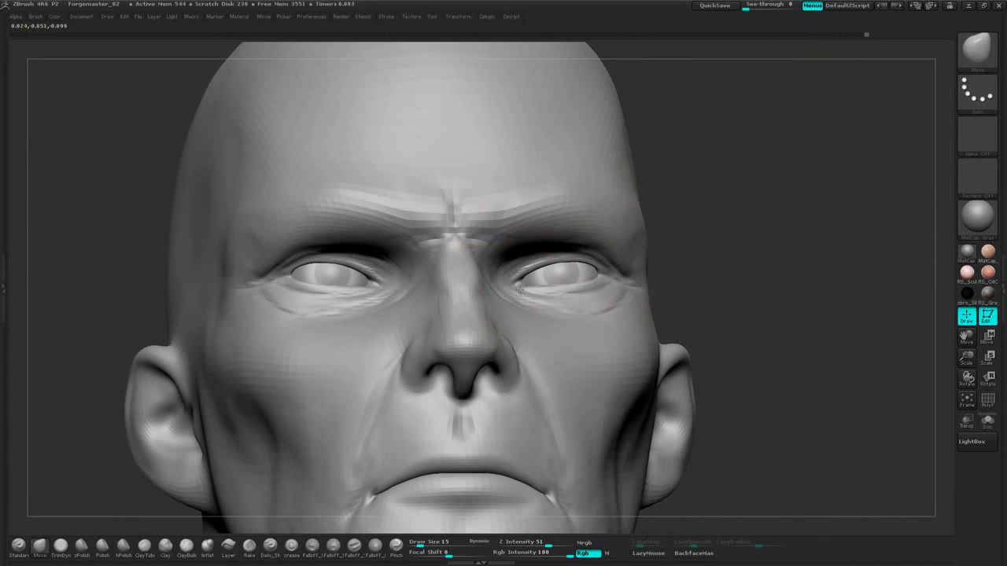
{"action": "mouse_move", "coordinate": [696, 224]}
{"action": "left_mouse_down"}
{"action": "mouse_move", "coordinate": [690, 209]}
{"action": "mouse_move", "coordinate": [737, 218]}
{"action": "mouse_move", "coordinate": [661, 222]}
{"action": "left_mouse_up"}
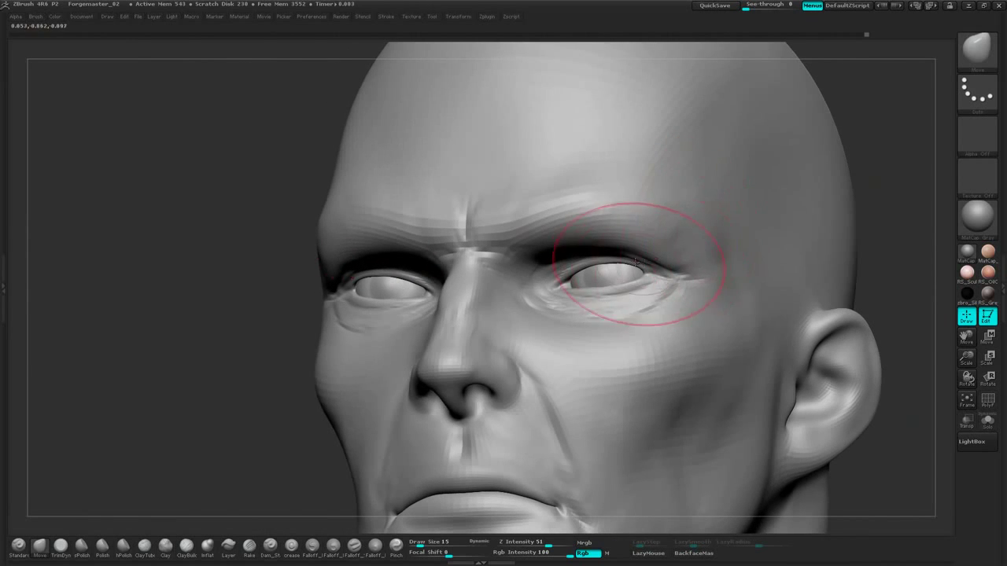
Reshape the upper eyelids and outer eye corners with the Move brush, checking them from the side and front
{"action": "left_click_drag", "start_coordinate": [642, 263], "coordinate": [645, 254]}
{"action": "left_click_drag", "start_coordinate": [869, 120], "coordinate": [806, 125]}
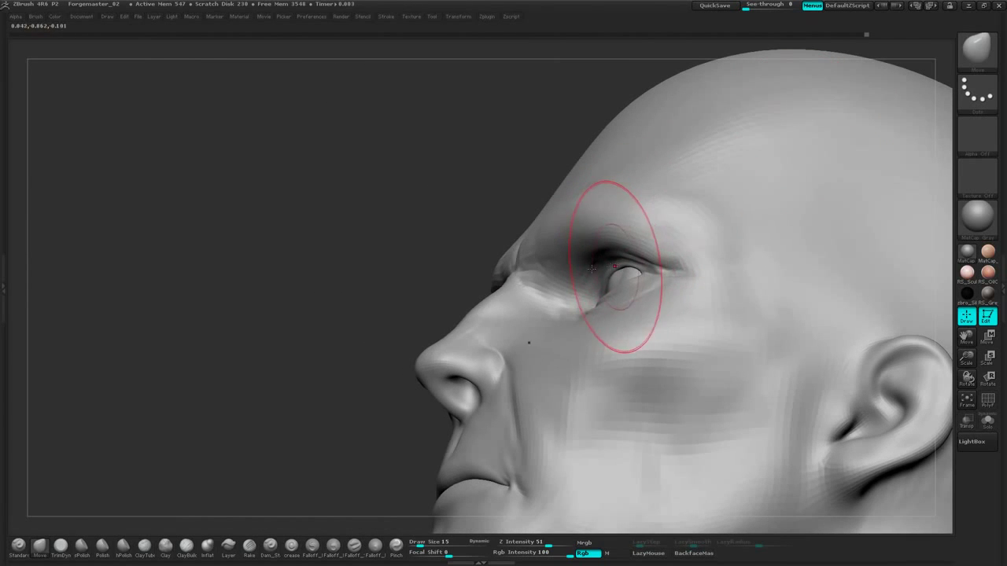
{"action": "mouse_move", "coordinate": [693, 197]}
{"action": "left_mouse_down"}
{"action": "mouse_move", "coordinate": [827, 203]}
{"action": "mouse_move", "coordinate": [823, 194]}
{"action": "mouse_move", "coordinate": [827, 235]}
{"action": "left_mouse_up"}
{"action": "left_click_drag", "start_coordinate": [537, 337], "coordinate": [529, 336]}
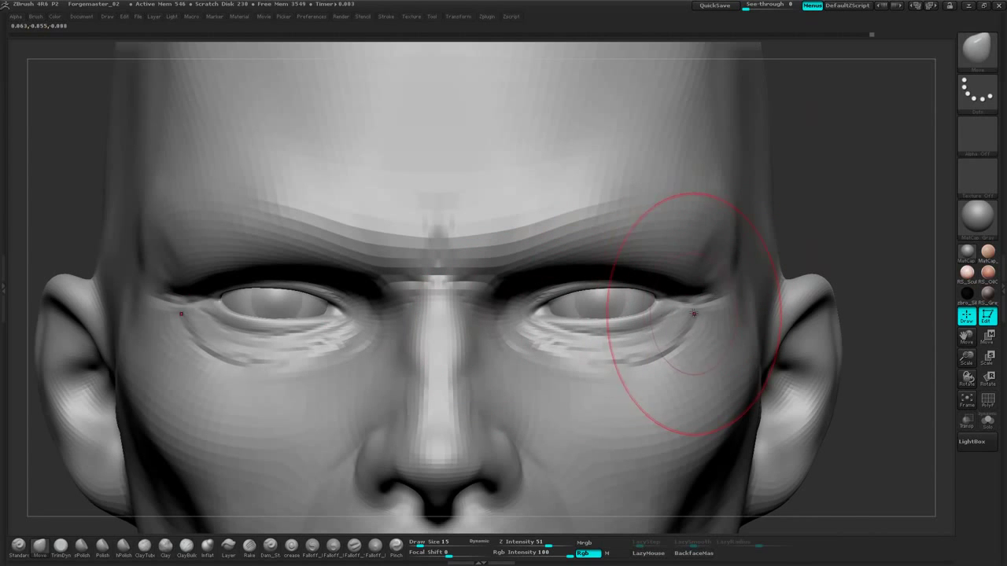
{"action": "mouse_move", "coordinate": [845, 202]}
{"action": "left_mouse_down", "text": "alt"}
{"action": "mouse_move", "coordinate": [811, 185]}
{"action": "mouse_move", "coordinate": [842, 176]}
{"action": "mouse_move", "coordinate": [830, 194]}
{"action": "mouse_move", "coordinate": [782, 166]}
{"action": "left_mouse_up", "text": "alt"}
Switch to the ClayBuildup brush at draw size 8 and smooth the outer ends of the brow
{"action": "left_click", "coordinate": [187, 544]}
{"action": "key", "text": "space"}
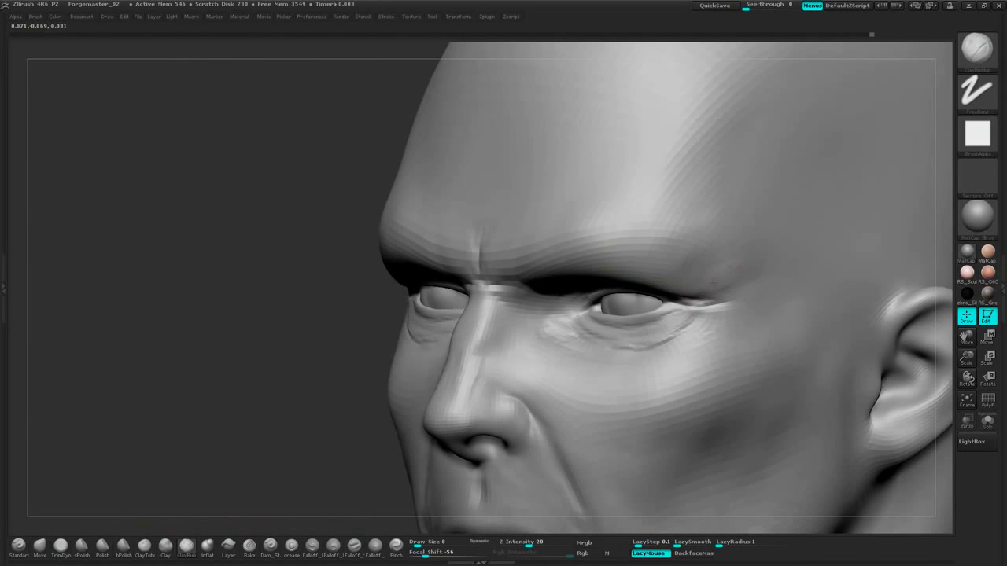
{"action": "left_click_drag", "start_coordinate": [314, 308], "coordinate": [376, 312], "text": "shift"}
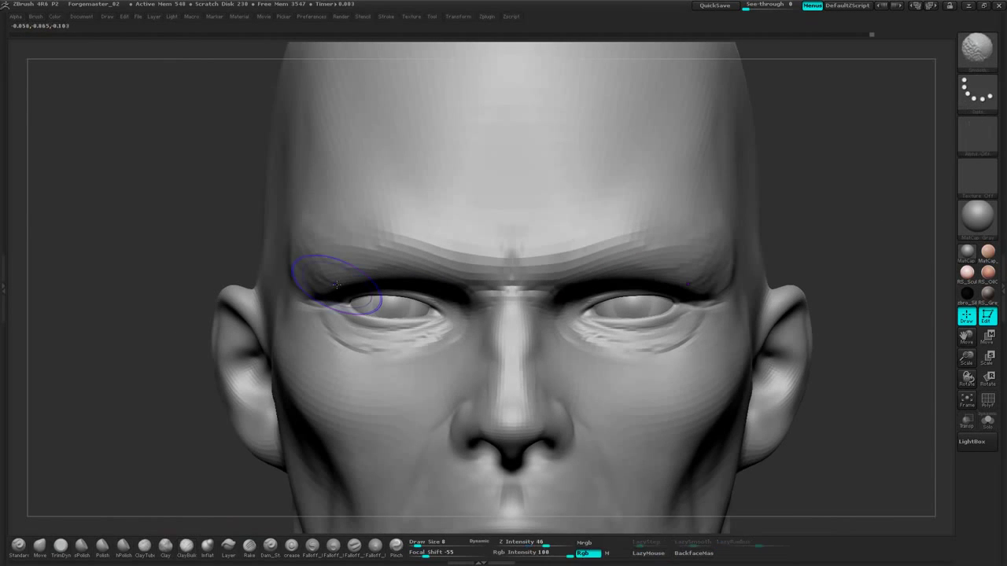
{"action": "left_click_drag", "start_coordinate": [786, 188], "coordinate": [792, 201]}
Build up the eyebrows along the brow ridge with short ClayBuildup strokes at draw size 5
{"action": "key", "text": "space"}
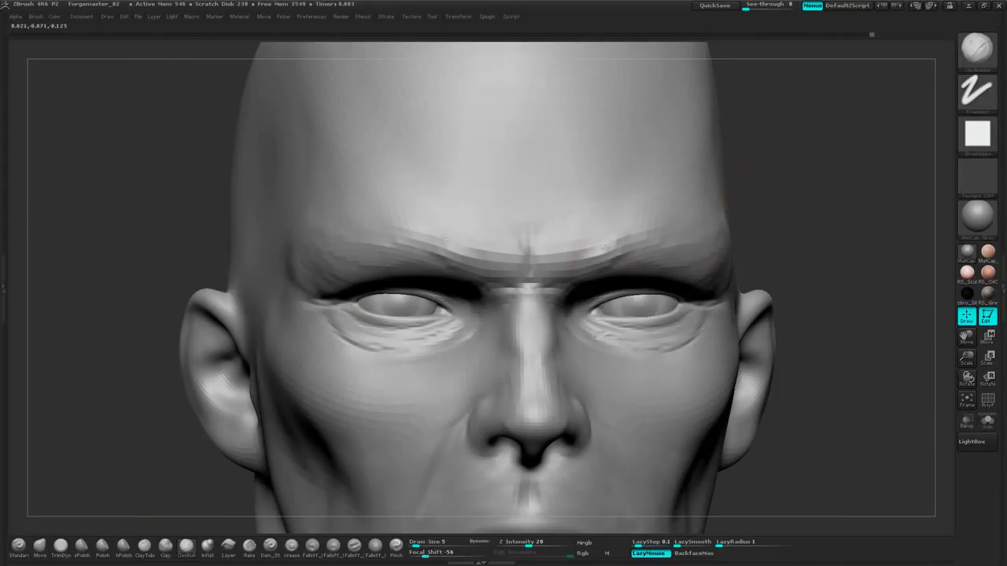
{"action": "mouse_move", "coordinate": [603, 247]}
{"action": "left_mouse_down"}
{"action": "mouse_move", "coordinate": [669, 242]}
{"action": "mouse_move", "coordinate": [582, 267]}
{"action": "left_mouse_up"}
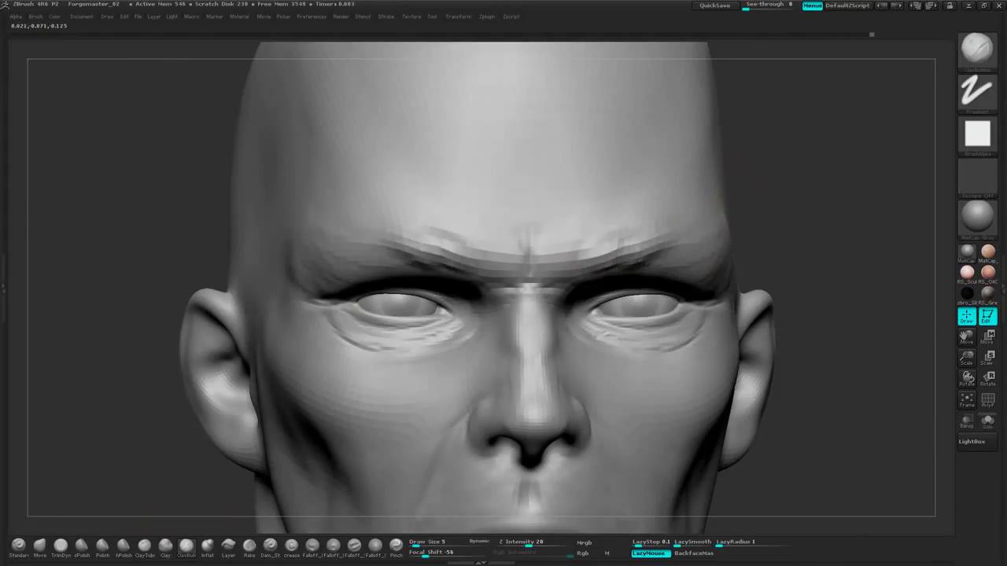
{"action": "left_click_drag", "start_coordinate": [668, 249], "coordinate": [683, 257]}
{"action": "left_click_drag", "start_coordinate": [789, 211], "coordinate": [718, 214]}
{"action": "left_click_drag", "start_coordinate": [678, 250], "coordinate": [743, 238]}
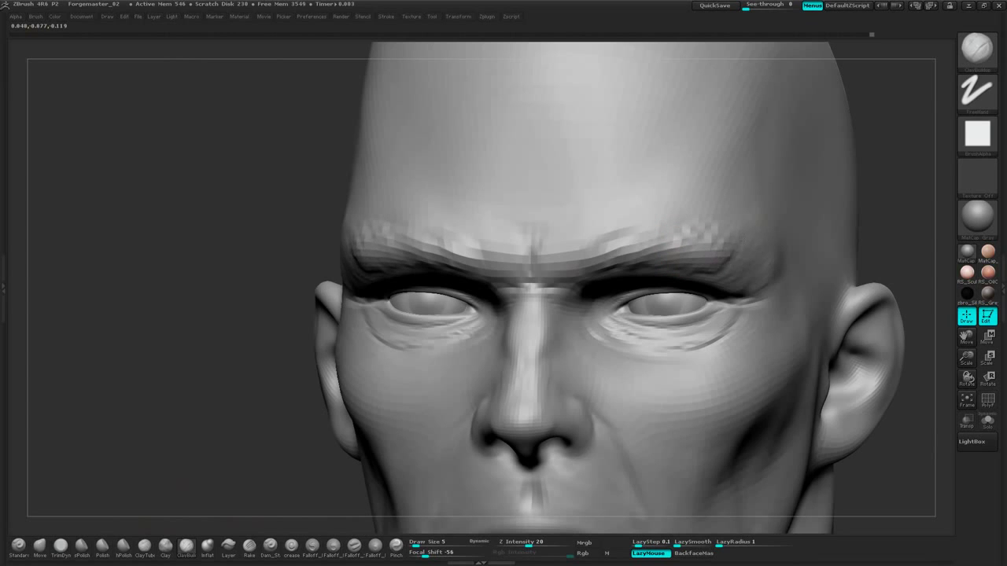
{"action": "left_click_drag", "start_coordinate": [646, 247], "coordinate": [669, 241]}
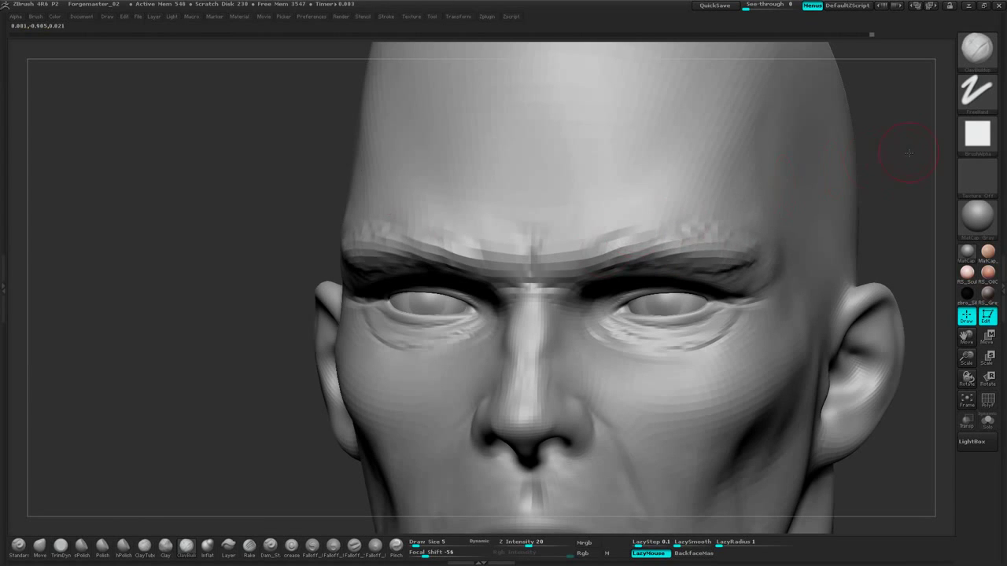
{"action": "left_click_drag", "start_coordinate": [904, 154], "coordinate": [832, 180], "text": "shift"}
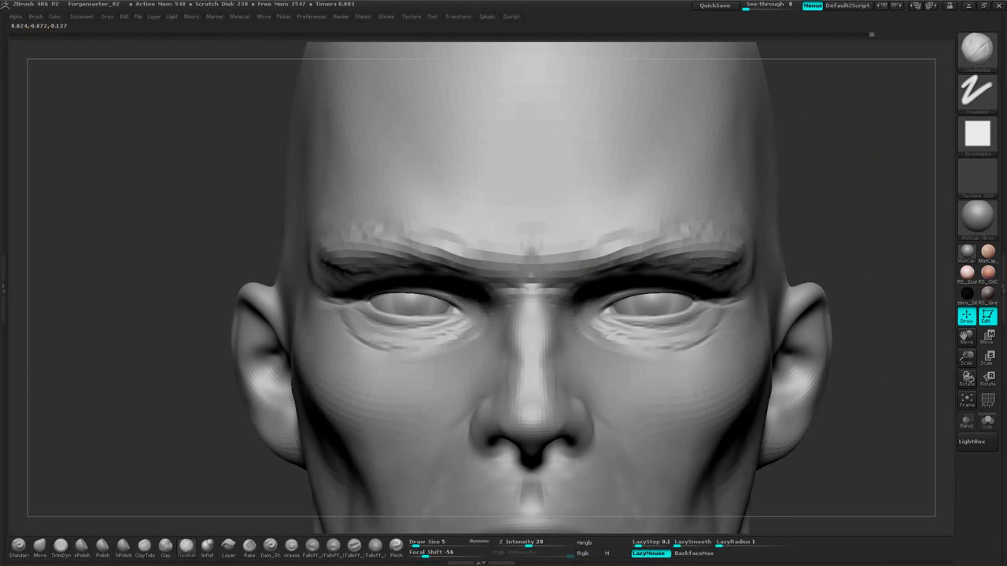
{"action": "left_click_drag", "start_coordinate": [860, 185], "coordinate": [804, 173], "text": "alt"}
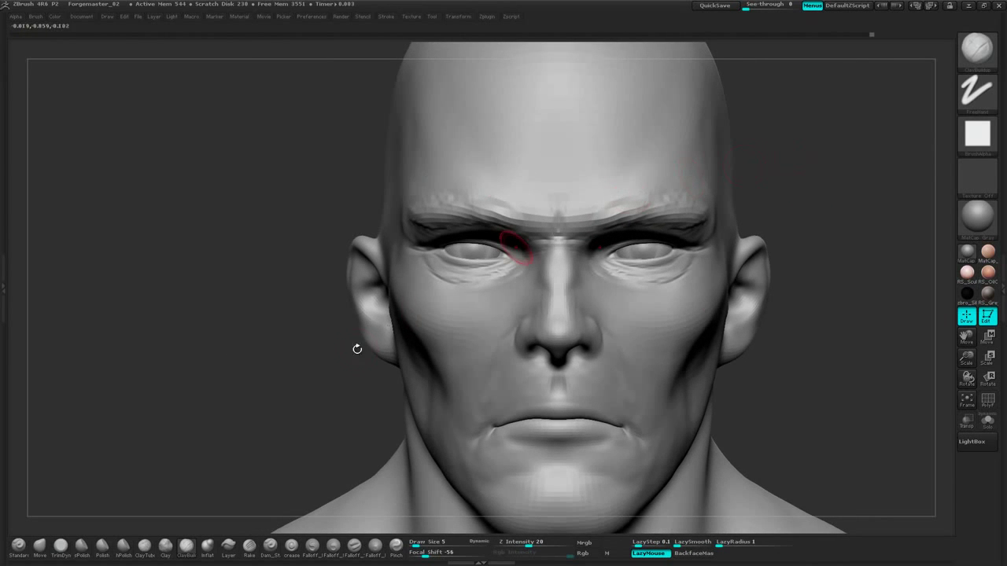
Use the Move brush at draw size 34 to pull the centre of the brow down and adjust the sides of the chin
{"action": "left_click", "coordinate": [38, 548]}
{"action": "right_click", "coordinate": [779, 253]}
{"action": "left_click", "coordinate": [808, 196]}
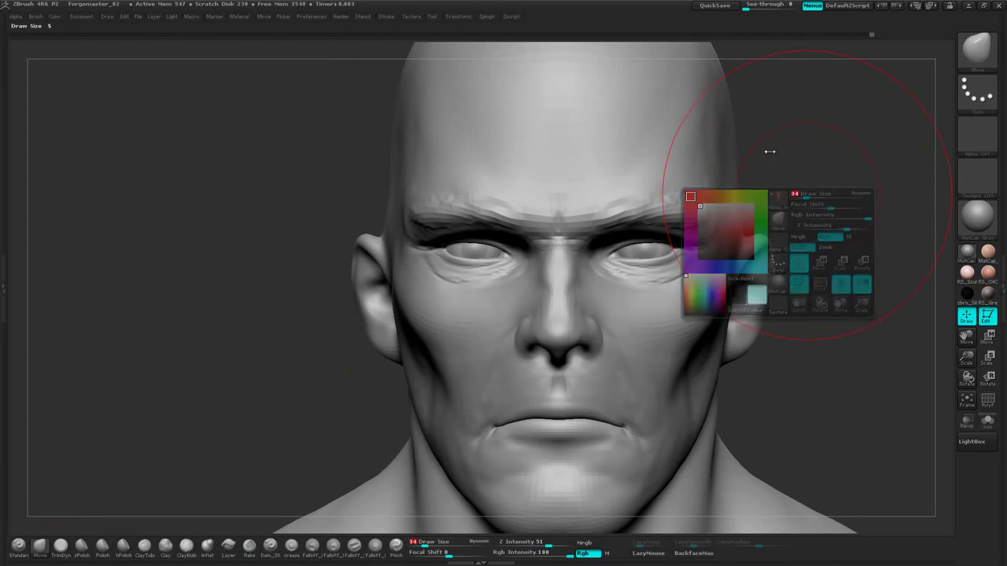
{"action": "left_click_drag", "start_coordinate": [563, 196], "coordinate": [564, 214]}
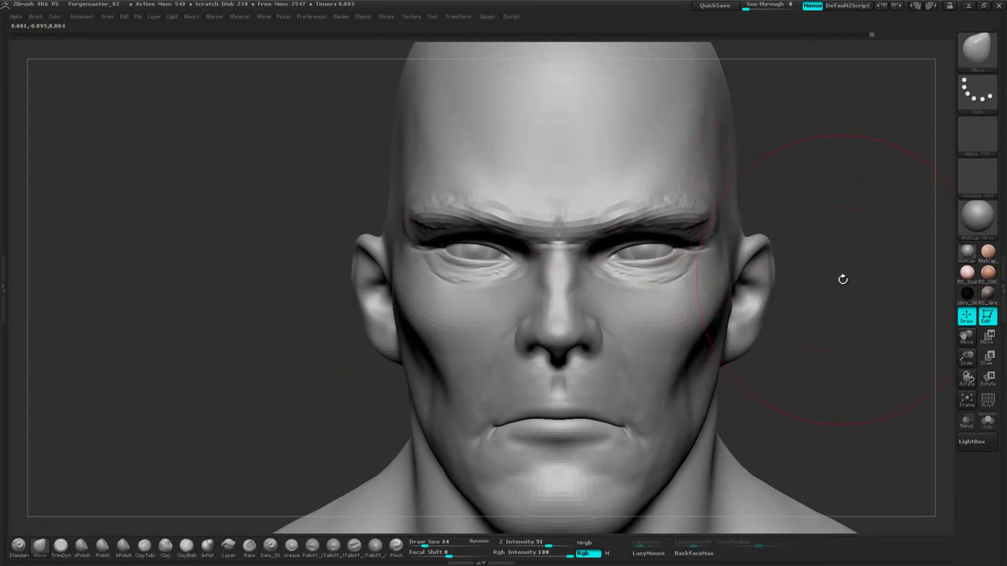
{"action": "mouse_move", "coordinate": [842, 280]}
{"action": "left_mouse_down", "text": "alt"}
{"action": "mouse_move", "coordinate": [813, 288]}
{"action": "mouse_move", "coordinate": [814, 210]}
{"action": "mouse_move", "coordinate": [775, 155]}
{"action": "mouse_move", "coordinate": [755, 268]}
{"action": "mouse_move", "coordinate": [753, 234]}
{"action": "left_mouse_up", "text": "alt"}
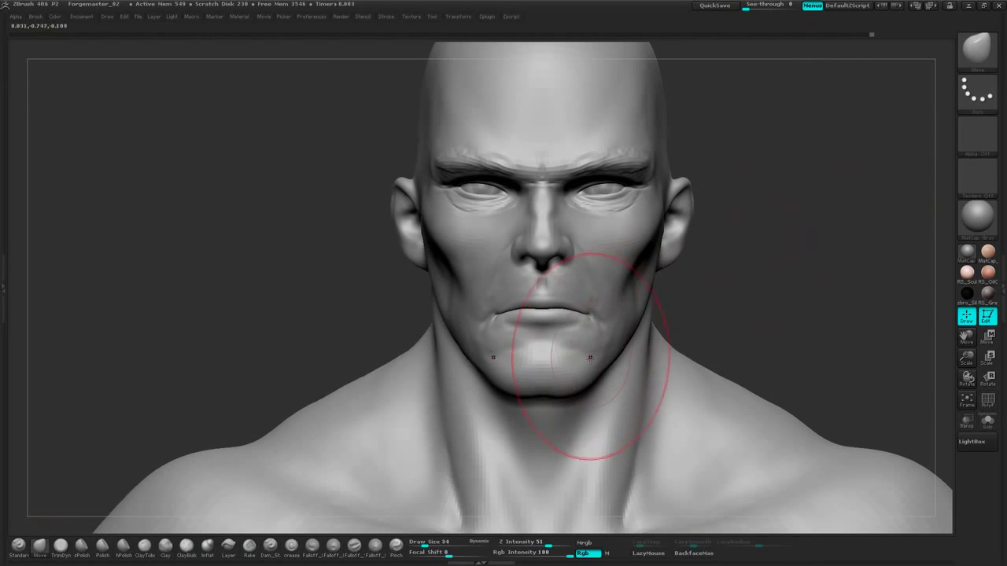
{"action": "left_click_drag", "start_coordinate": [590, 358], "coordinate": [585, 362]}
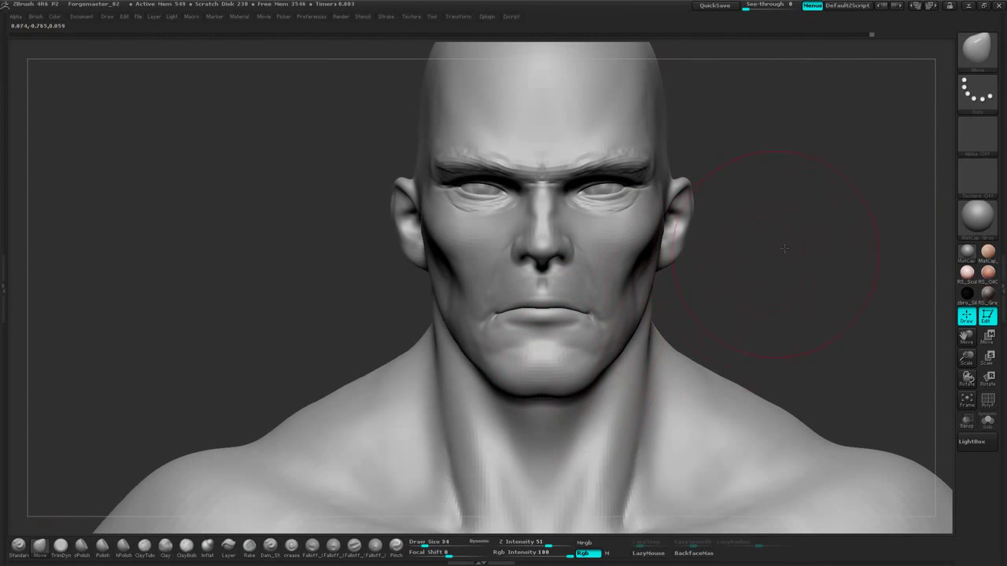
Set the Move brush's draw size to 12, refine the jawline, and smooth the area beside the mouth and chin
{"action": "key", "text": "space"}
{"action": "left_click_drag", "start_coordinate": [786, 247], "coordinate": [795, 272]}
{"action": "mouse_move", "coordinate": [810, 264]}
{"action": "left_mouse_down"}
{"action": "mouse_move", "coordinate": [775, 250]}
{"action": "mouse_move", "coordinate": [618, 331]}
{"action": "left_mouse_up"}
{"action": "left_click_drag", "start_coordinate": [823, 250], "coordinate": [787, 177]}
{"action": "left_click_drag", "start_coordinate": [849, 254], "coordinate": [639, 346]}
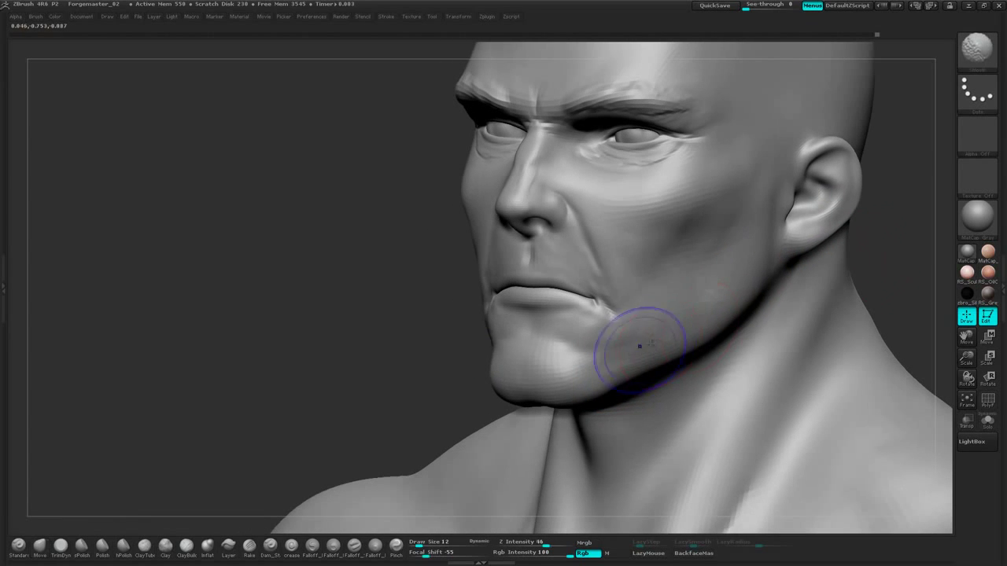
{"action": "mouse_move", "coordinate": [886, 233]}
{"action": "left_mouse_down", "text": "shift"}
{"action": "mouse_move", "coordinate": [854, 234]}
{"action": "mouse_move", "coordinate": [827, 254]}
{"action": "left_mouse_up", "text": "shift"}
Enlarge the Move brush to draw size 30 and adjust the contour of the jaw
{"action": "key", "text": "space"}
{"action": "left_click", "coordinate": [830, 256]}
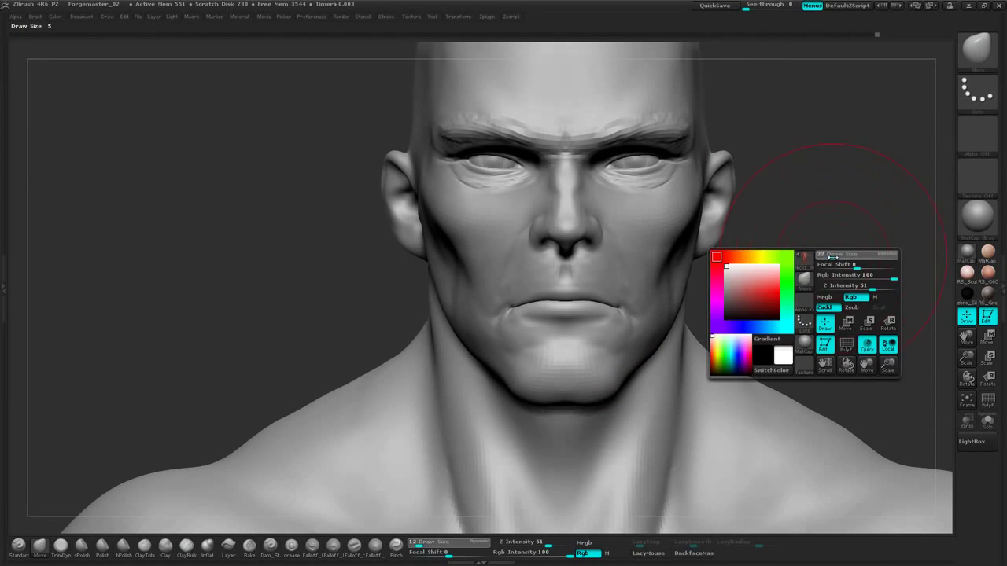
{"action": "mouse_move", "coordinate": [871, 211]}
{"action": "left_mouse_down"}
{"action": "mouse_move", "coordinate": [818, 208]}
{"action": "mouse_move", "coordinate": [675, 362]}
{"action": "mouse_move", "coordinate": [663, 357]}
{"action": "left_mouse_up"}
{"action": "left_click_drag", "start_coordinate": [828, 215], "coordinate": [777, 216], "text": "shift"}
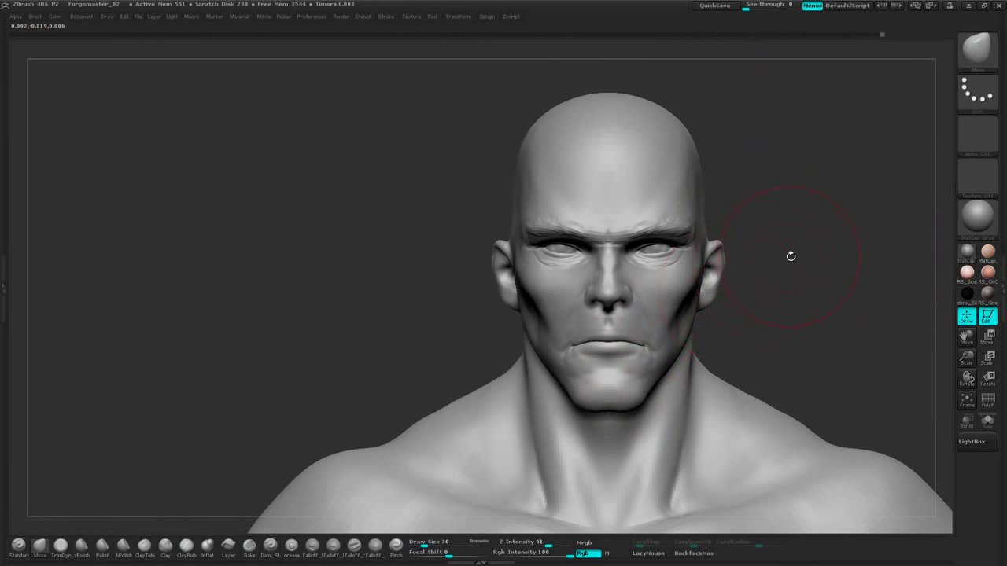
Refine the angle of the jaw and the upper neck contour with the Move brush, working from the side and front
{"action": "left_click_drag", "start_coordinate": [791, 257], "coordinate": [825, 294], "text": "alt"}
{"action": "left_click_drag", "start_coordinate": [857, 294], "coordinate": [769, 294]}
{"action": "left_click_drag", "start_coordinate": [711, 341], "coordinate": [709, 343]}
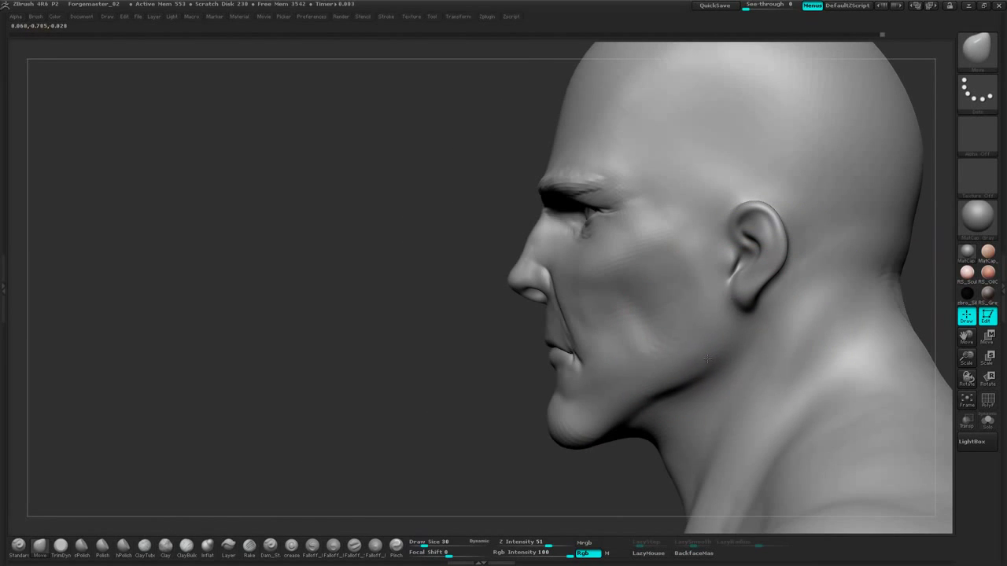
{"action": "left_click_drag", "start_coordinate": [459, 403], "coordinate": [629, 386]}
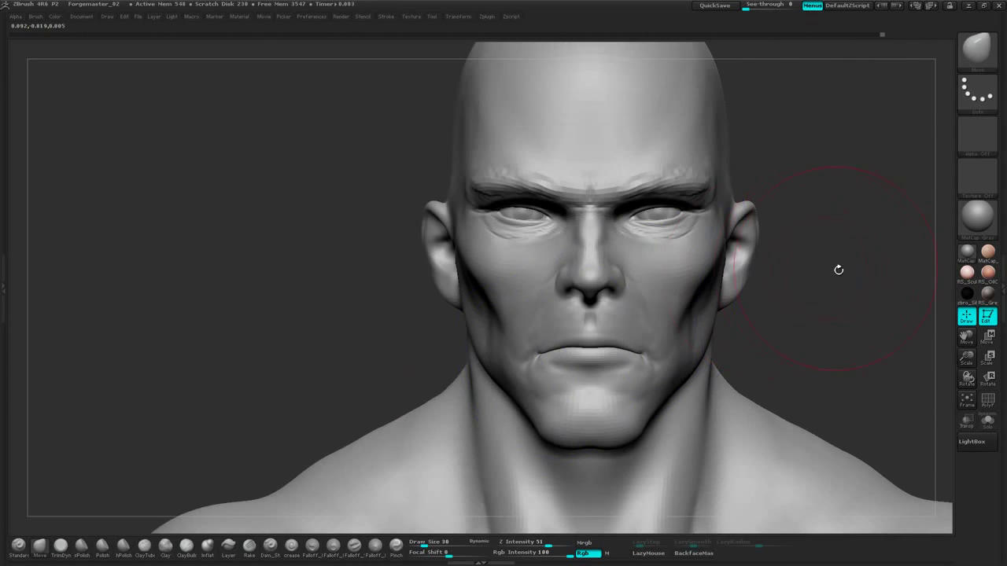
{"action": "mouse_move", "coordinate": [839, 270]}
{"action": "left_mouse_down", "text": "alt"}
{"action": "mouse_move", "coordinate": [831, 250]}
{"action": "mouse_move", "coordinate": [850, 287]}
{"action": "left_mouse_up", "text": "alt"}
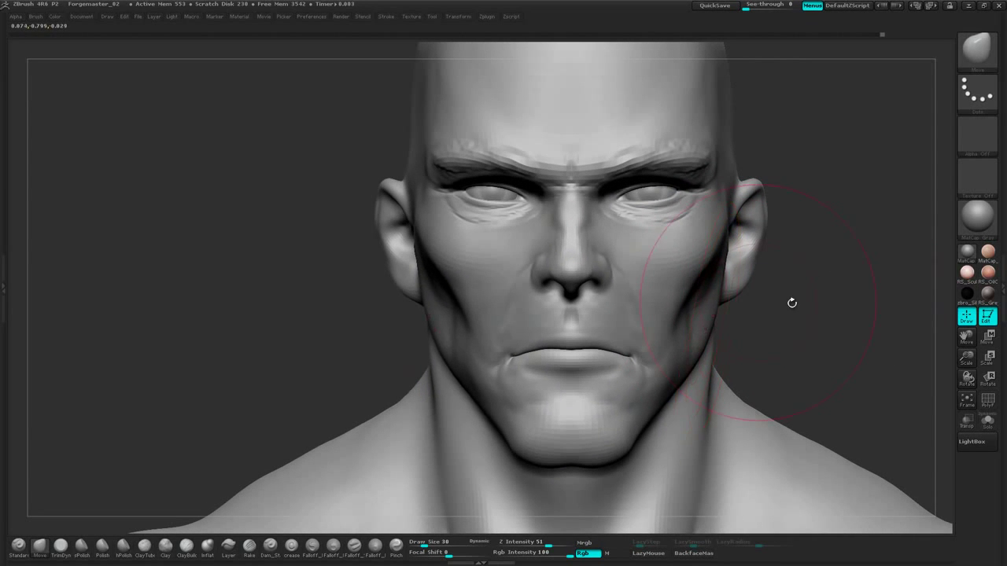
{"action": "left_click_drag", "start_coordinate": [792, 303], "coordinate": [725, 400]}
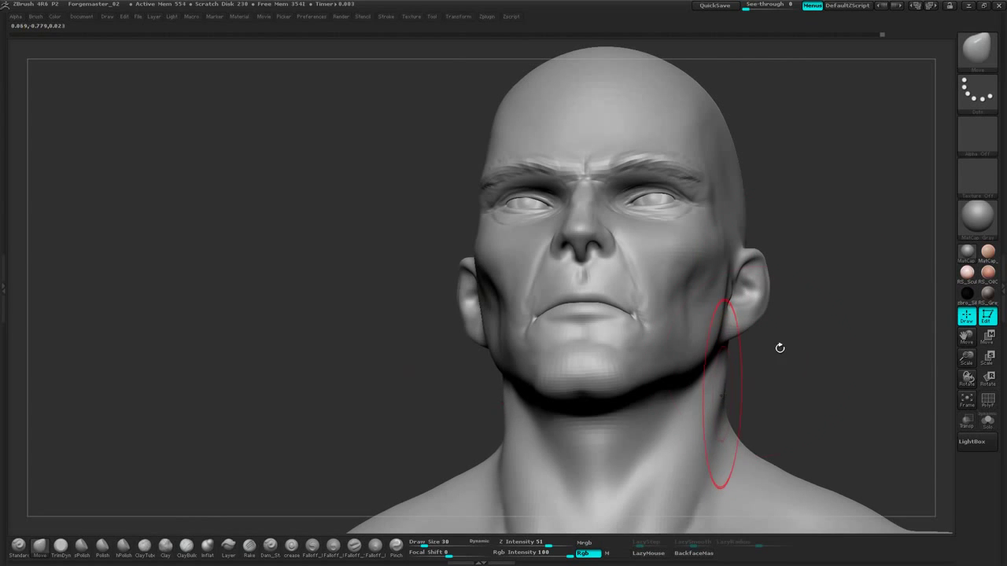
Set the Move brush's draw size to 55, reshape the neck and trapezius slope, and smooth the transition
{"action": "mouse_move", "coordinate": [779, 348]}
{"action": "left_mouse_down", "text": "alt"}
{"action": "mouse_move", "coordinate": [803, 247]}
{"action": "mouse_move", "coordinate": [843, 260]}
{"action": "mouse_move", "coordinate": [831, 236]}
{"action": "mouse_move", "coordinate": [780, 279]}
{"action": "mouse_move", "coordinate": [706, 180]}
{"action": "left_mouse_up", "text": "alt"}
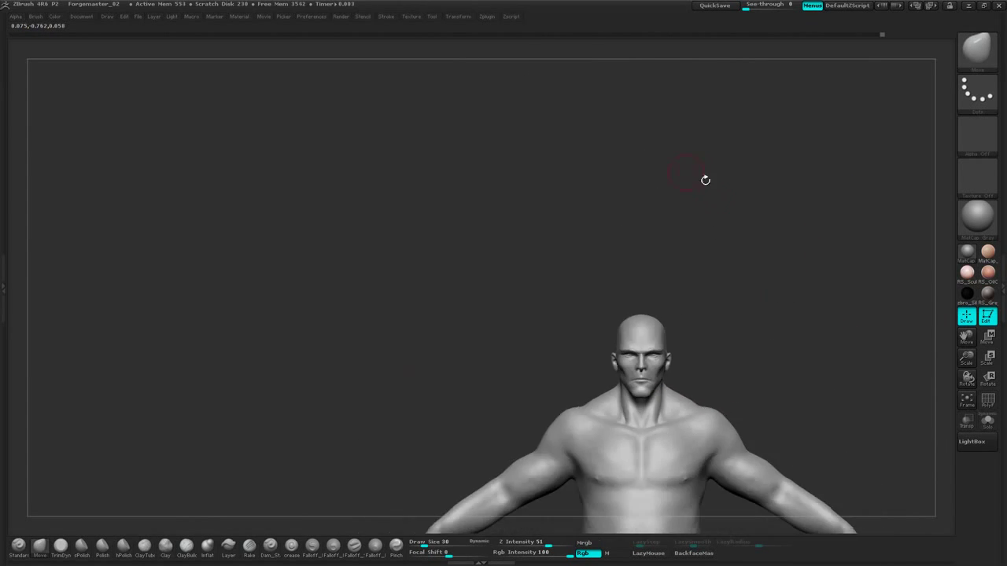
{"action": "mouse_move", "coordinate": [779, 324]}
{"action": "left_mouse_down", "text": "alt"}
{"action": "mouse_move", "coordinate": [689, 183]}
{"action": "mouse_move", "coordinate": [721, 169]}
{"action": "mouse_move", "coordinate": [733, 229]}
{"action": "mouse_move", "coordinate": [742, 231]}
{"action": "mouse_move", "coordinate": [786, 214]}
{"action": "mouse_move", "coordinate": [776, 195]}
{"action": "left_mouse_up", "text": "alt"}
{"action": "key", "text": "space"}
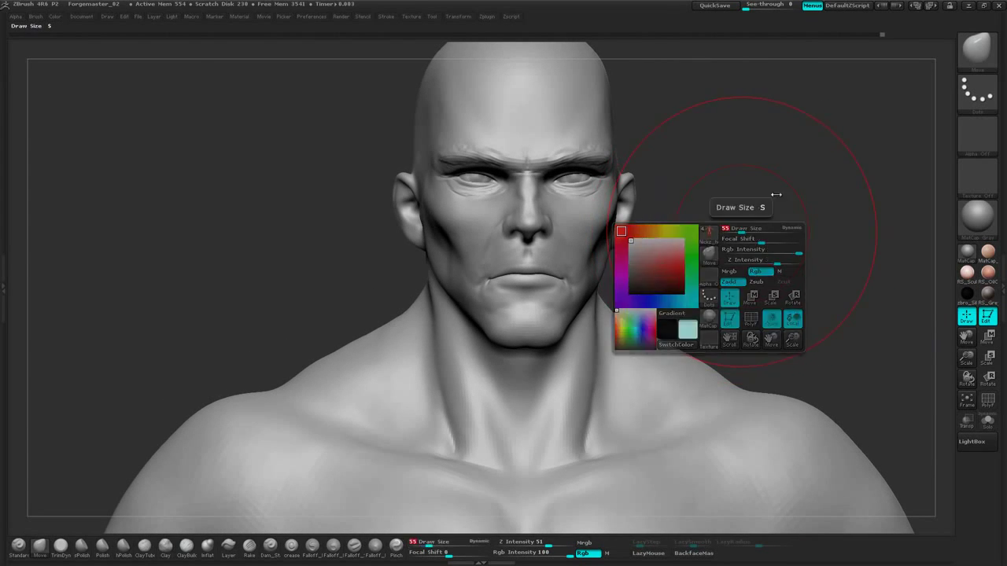
{"action": "left_click_drag", "start_coordinate": [706, 183], "coordinate": [670, 230]}
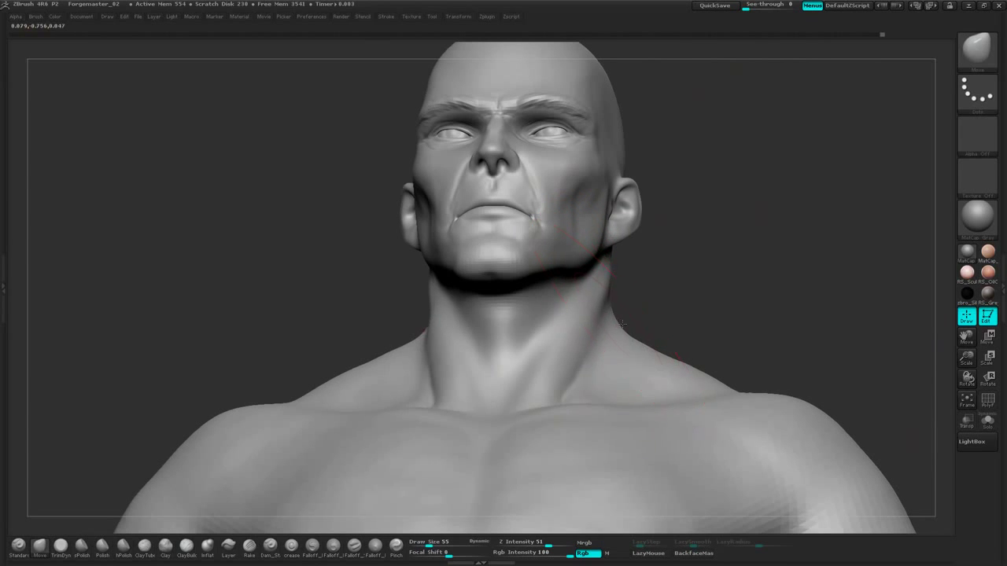
{"action": "left_click_drag", "start_coordinate": [673, 314], "coordinate": [643, 337]}
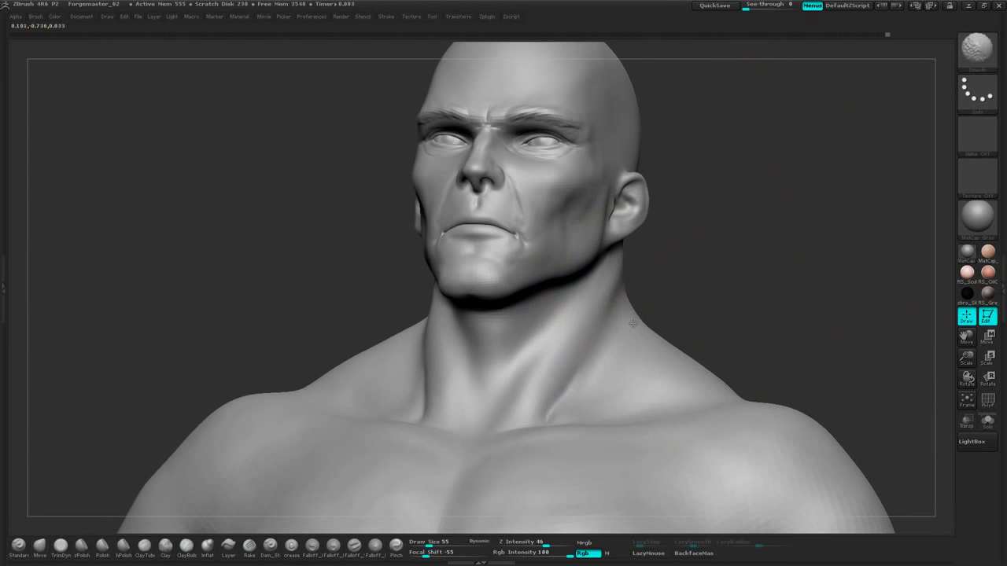
Examine the head, neck and shoulders from the side and front, and bring up the character's subtool list
{"action": "mouse_move", "coordinate": [696, 266]}
{"action": "left_mouse_down", "text": "shift"}
{"action": "mouse_move", "coordinate": [730, 227]}
{"action": "mouse_move", "coordinate": [759, 225]}
{"action": "mouse_move", "coordinate": [717, 225]}
{"action": "mouse_move", "coordinate": [742, 205]}
{"action": "mouse_move", "coordinate": [736, 253]}
{"action": "left_mouse_up", "text": "shift"}
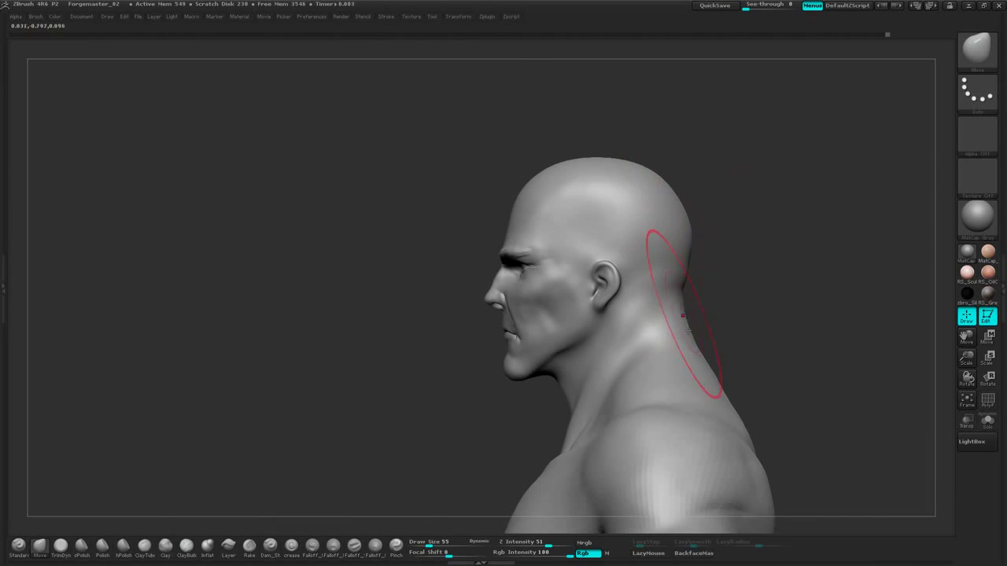
{"action": "mouse_move", "coordinate": [757, 289]}
{"action": "left_mouse_down"}
{"action": "mouse_move", "coordinate": [802, 225]}
{"action": "mouse_move", "coordinate": [748, 189]}
{"action": "mouse_move", "coordinate": [750, 213]}
{"action": "mouse_move", "coordinate": [734, 212]}
{"action": "left_mouse_up"}
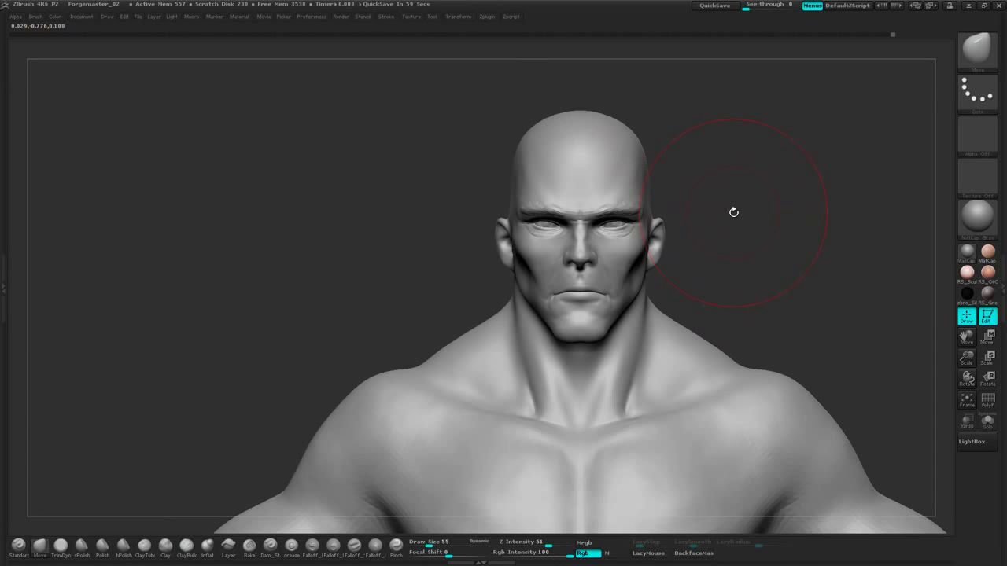
{"action": "mouse_move", "coordinate": [742, 251]}
{"action": "left_mouse_down", "text": "alt"}
{"action": "mouse_move", "coordinate": [742, 228]}
{"action": "mouse_move", "coordinate": [744, 266]}
{"action": "left_mouse_up", "text": "alt"}
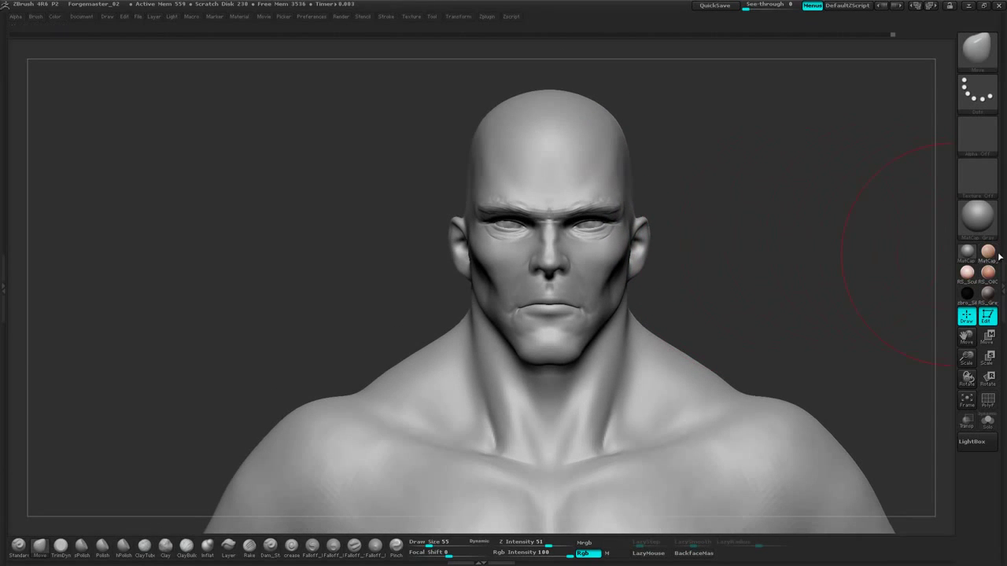
{"action": "left_click", "coordinate": [995, 264]}
{"action": "left_click_drag", "start_coordinate": [1000, 89], "coordinate": [952, 105]}
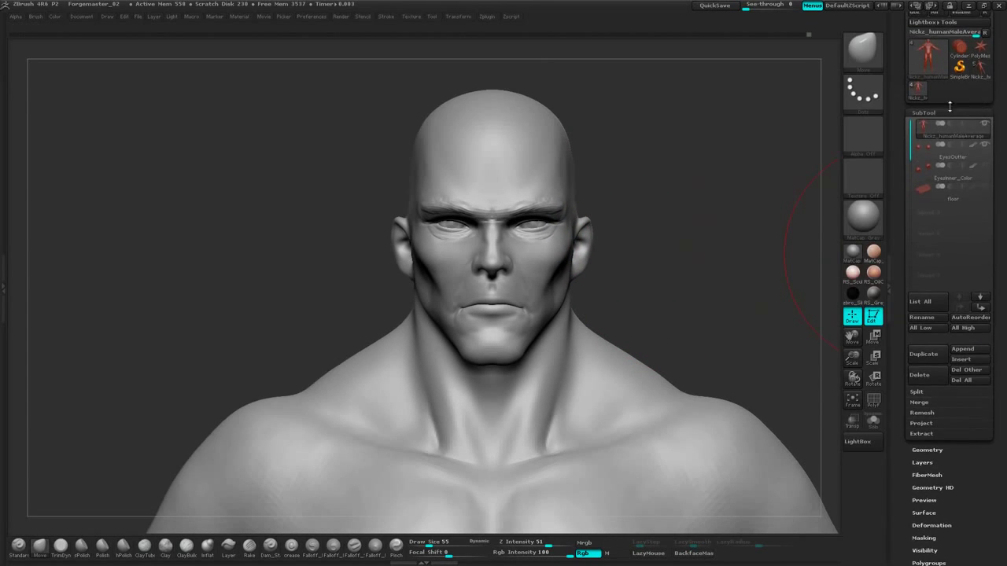
{"action": "left_click", "coordinate": [938, 113]}
{"action": "left_click", "coordinate": [940, 114]}
{"action": "mouse_move", "coordinate": [680, 234]}
{"action": "left_mouse_down", "text": "alt"}
{"action": "mouse_move", "coordinate": [717, 234]}
{"action": "mouse_move", "coordinate": [697, 249]}
{"action": "mouse_move", "coordinate": [706, 242]}
{"action": "left_mouse_up", "text": "alt"}
{"action": "left_click_drag", "start_coordinate": [698, 251], "coordinate": [700, 217], "text": "alt"}
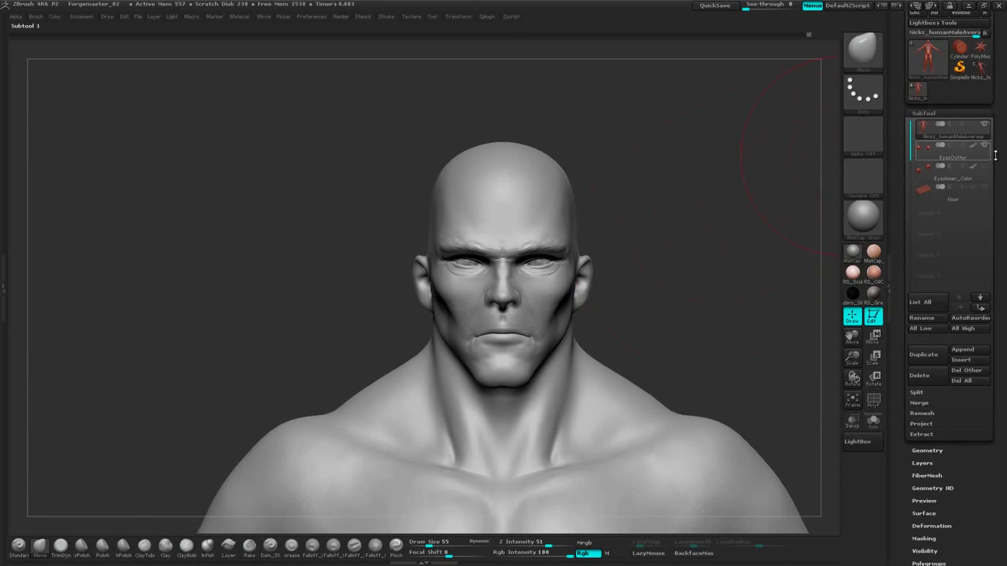
{"action": "left_click_drag", "start_coordinate": [995, 156], "coordinate": [995, 140]}
{"action": "left_click_drag", "start_coordinate": [669, 315], "coordinate": [656, 259], "text": "alt"}
{"action": "left_click_drag", "start_coordinate": [719, 313], "coordinate": [707, 239], "text": "alt"}
{"action": "left_click_drag", "start_coordinate": [707, 240], "coordinate": [703, 272], "text": "alt"}
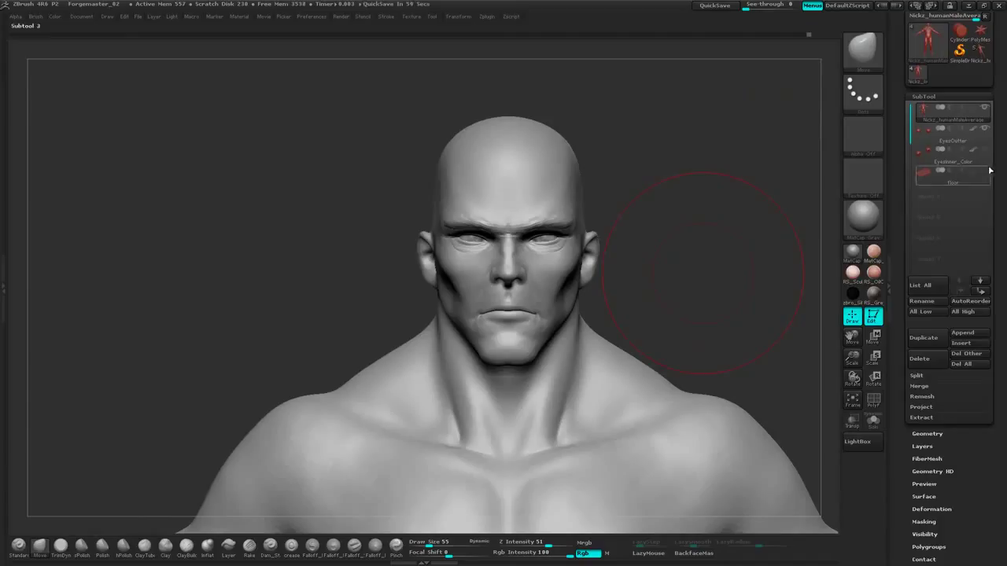
Choose Sphere3D as the active tool and convert it to a PolyMesh3D
{"action": "left_click_drag", "start_coordinate": [990, 159], "coordinate": [1002, 197]}
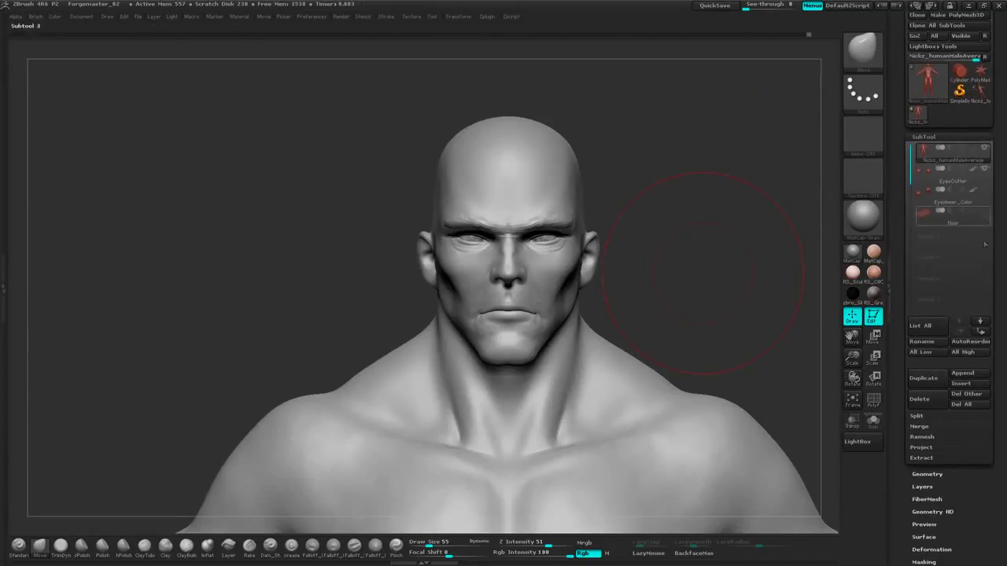
{"action": "scroll", "coordinate": [979, 283], "scroll_direction": "down", "scroll_amount": 2}
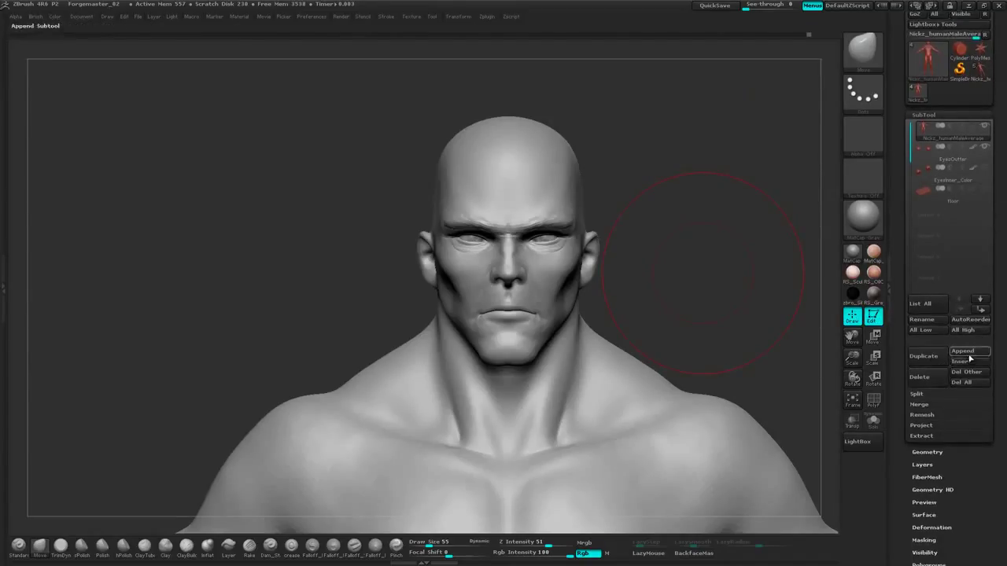
{"action": "scroll", "coordinate": [960, 107], "scroll_direction": "up", "scroll_amount": 4}
{"action": "left_click", "coordinate": [930, 121]}
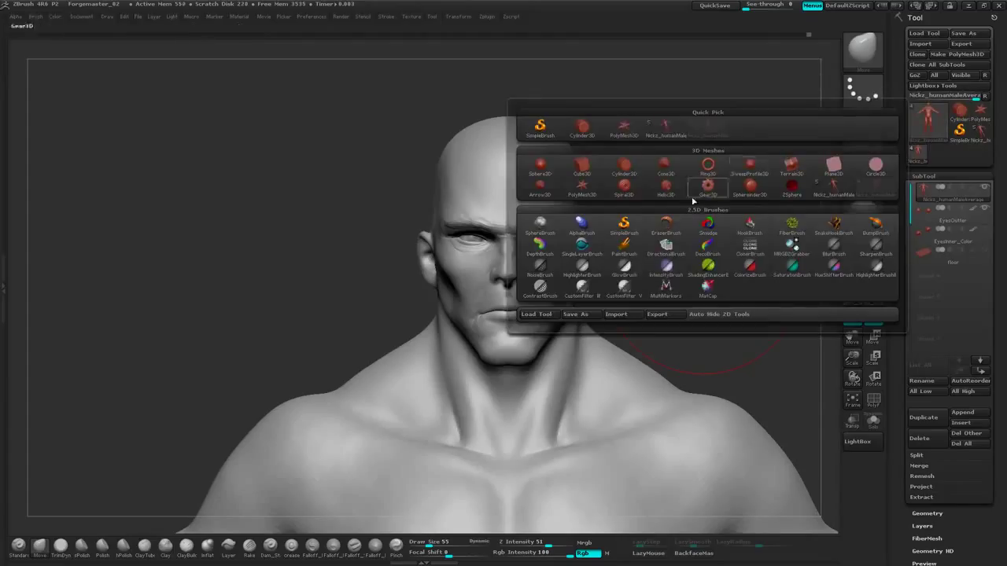
{"action": "left_click", "coordinate": [541, 172]}
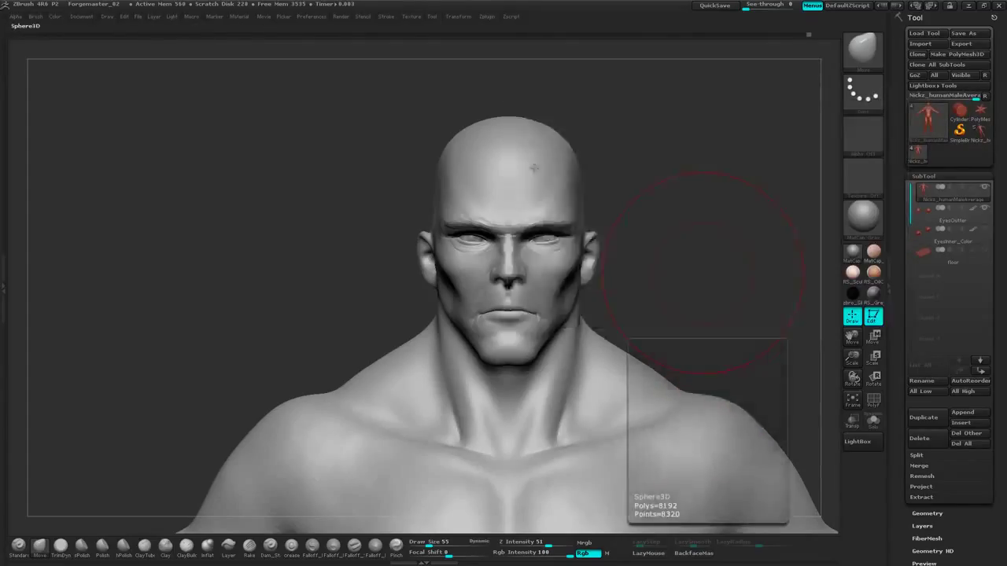
{"action": "left_click", "coordinate": [952, 58]}
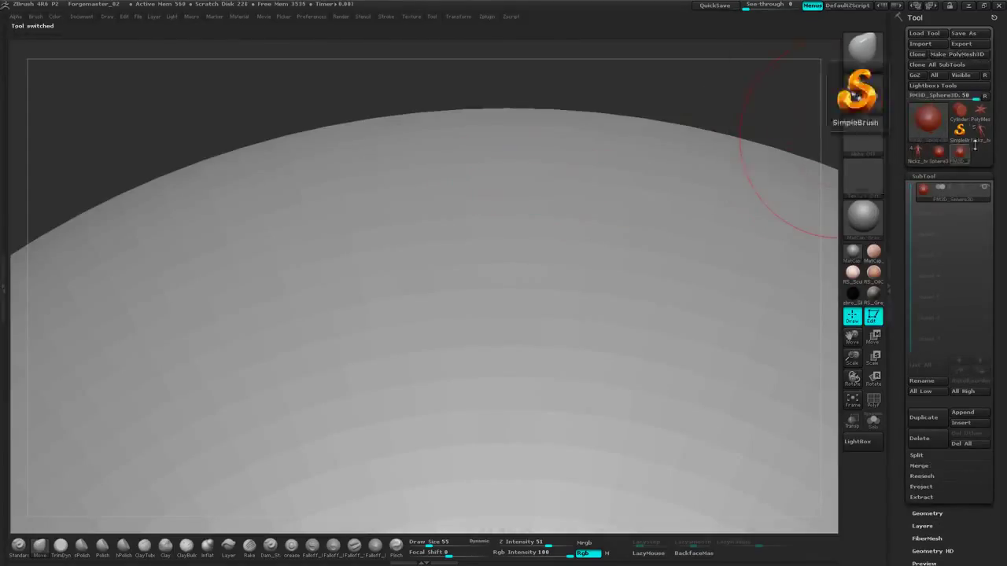
Return to the sculpted male character, append PM3D_Sphere3D as a subtool, and make the sphere the active subtool
{"action": "left_click", "coordinate": [981, 136]}
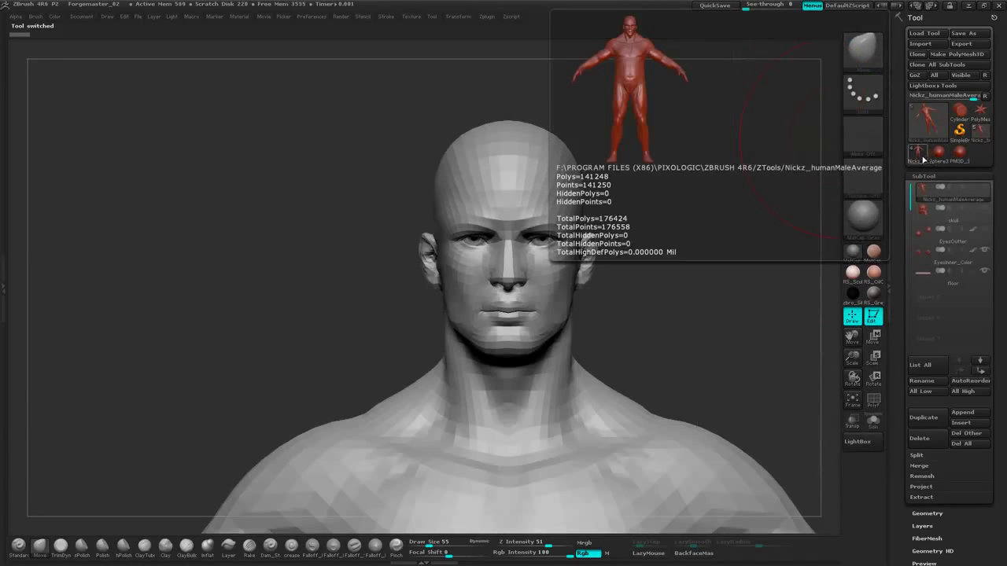
{"action": "left_click", "coordinate": [919, 163]}
{"action": "left_click_drag", "start_coordinate": [698, 304], "coordinate": [751, 241], "text": "shift"}
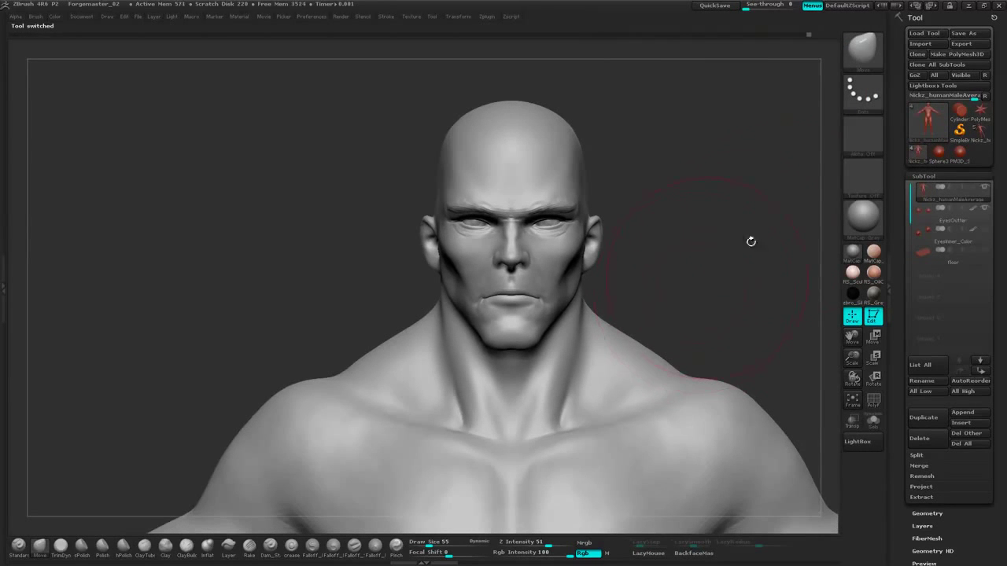
{"action": "left_click_drag", "start_coordinate": [982, 351], "coordinate": [978, 292]}
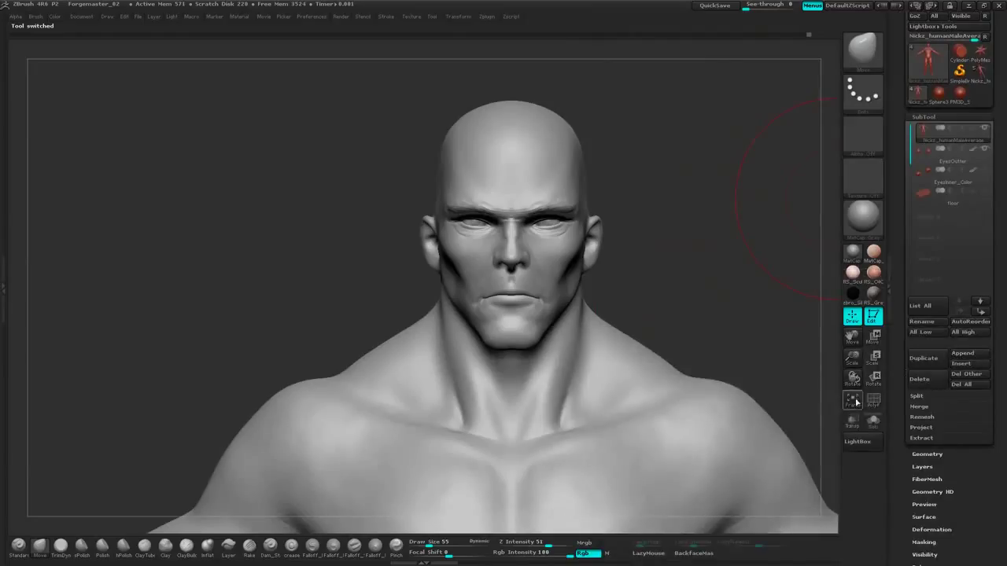
{"action": "left_click", "coordinate": [963, 354]}
{"action": "left_click", "coordinate": [965, 354]}
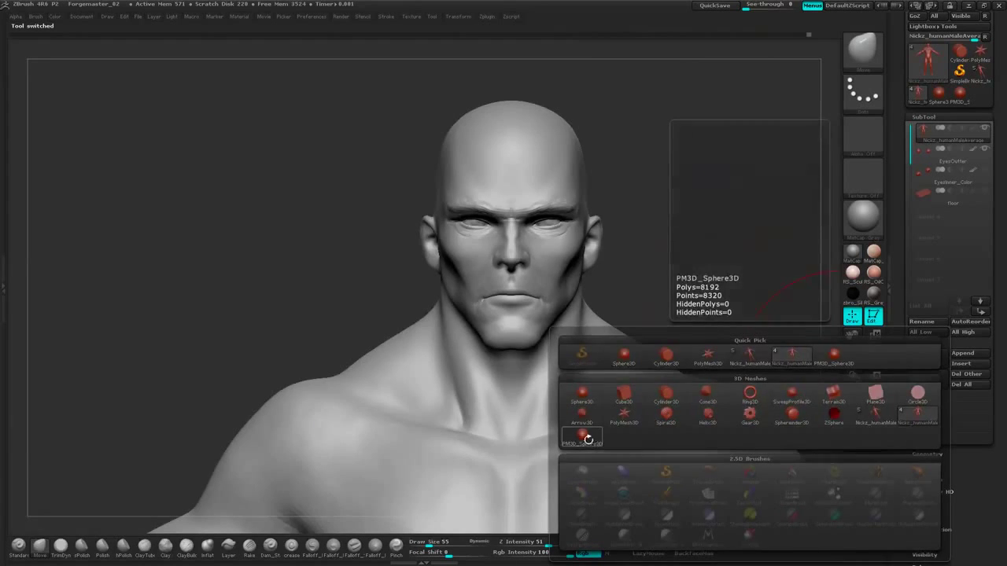
{"action": "left_click", "coordinate": [582, 439]}
{"action": "left_click_drag", "start_coordinate": [783, 106], "coordinate": [677, 199], "text": "alt"}
{"action": "left_click", "coordinate": [614, 272], "text": "alt"}
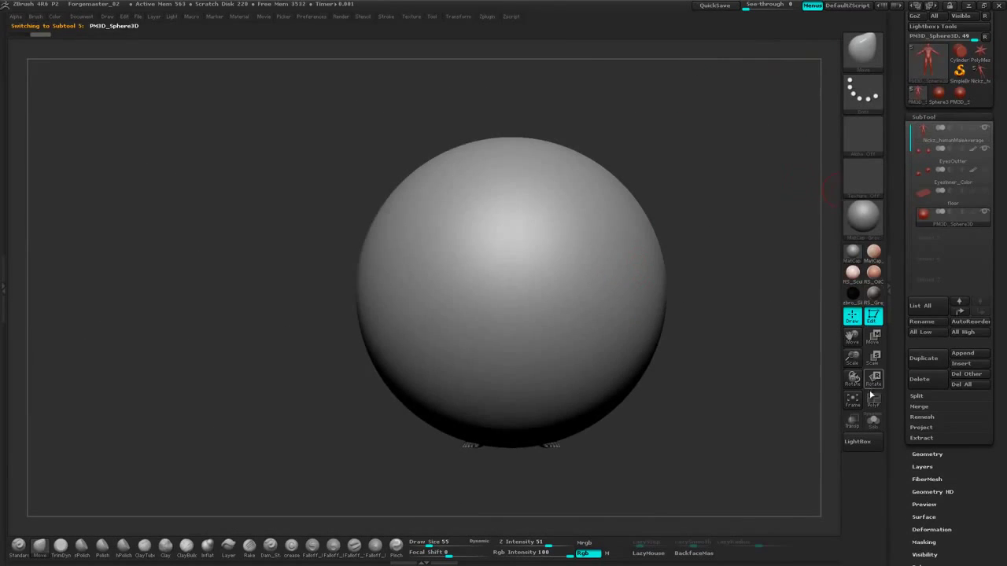
Shrink the sphere with repeated Size deformations, starting at -100, until it is narrower than the hips, and turn on transparency
{"action": "scroll", "coordinate": [915, 325], "scroll_direction": "down", "scroll_amount": 5}
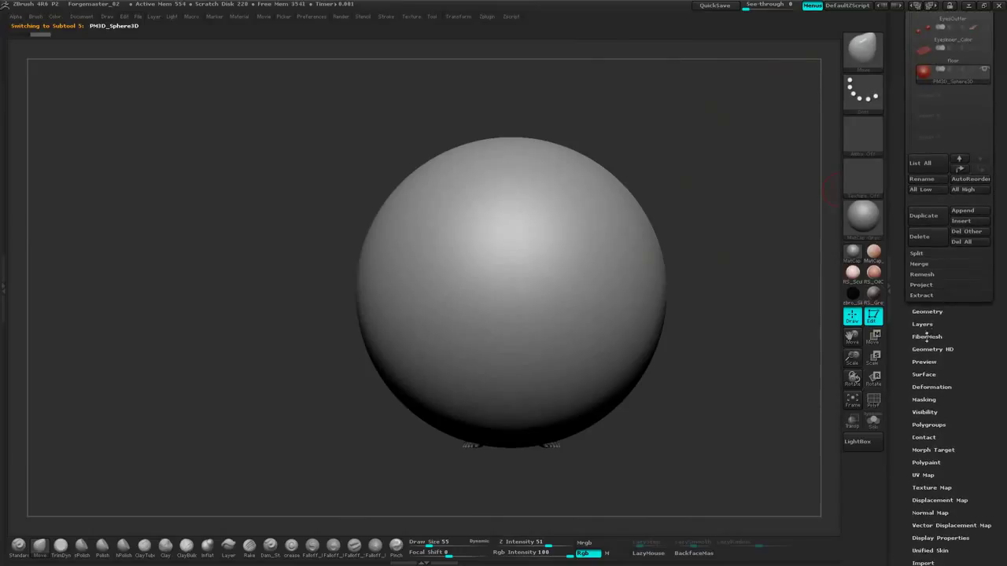
{"action": "left_click", "coordinate": [933, 388]}
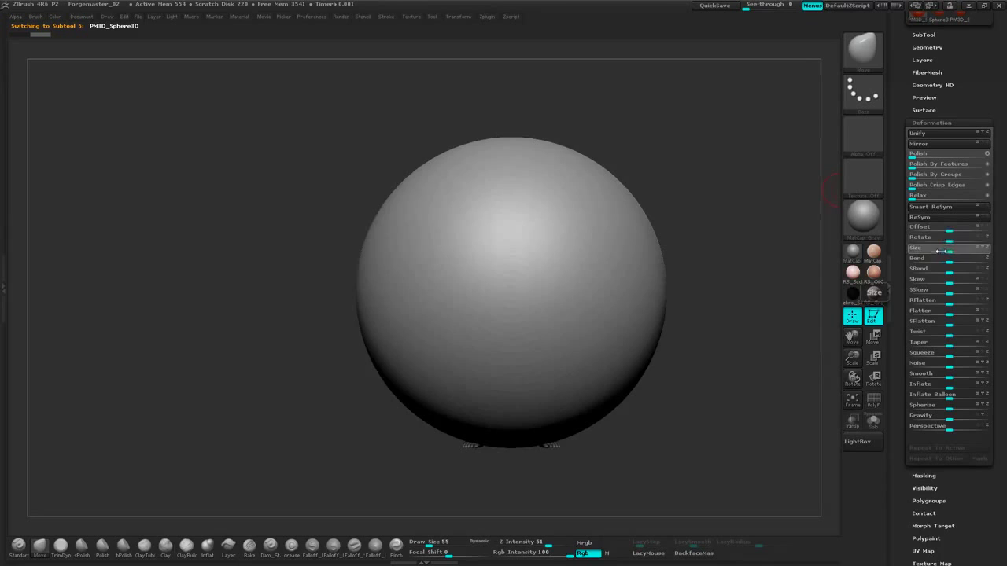
{"action": "left_click_drag", "start_coordinate": [942, 252], "coordinate": [903, 251]}
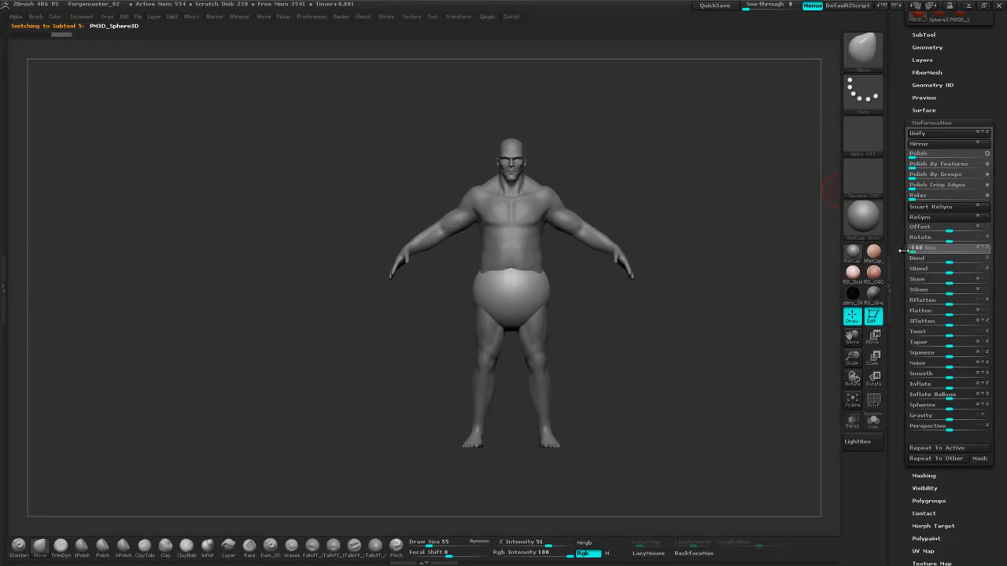
{"action": "left_click_drag", "start_coordinate": [682, 283], "coordinate": [775, 369], "text": "alt"}
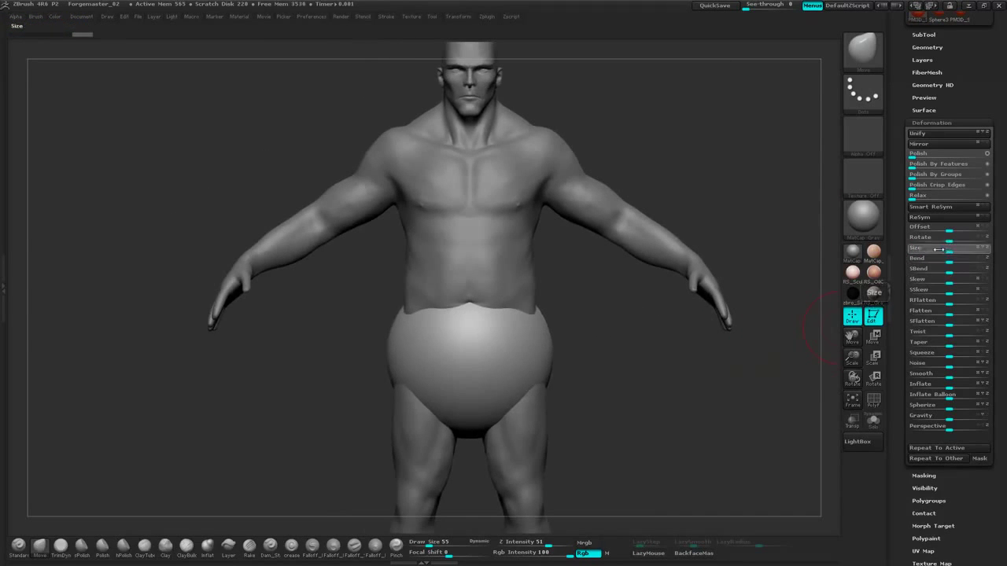
{"action": "left_click_drag", "start_coordinate": [939, 249], "coordinate": [922, 249]}
{"action": "left_click", "coordinate": [850, 420]}
{"action": "left_click_drag", "start_coordinate": [671, 407], "coordinate": [717, 464], "text": "alt"}
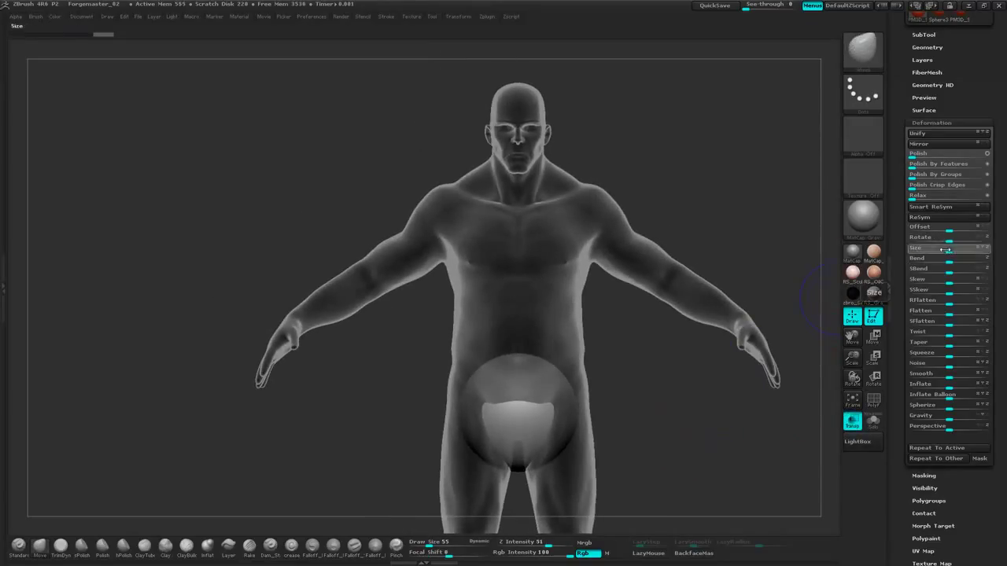
{"action": "left_click_drag", "start_coordinate": [946, 249], "coordinate": [937, 250]}
Convert the sphere to a DynaMesh at resolution 128
{"action": "left_click_drag", "start_coordinate": [1005, 126], "coordinate": [996, 211]}
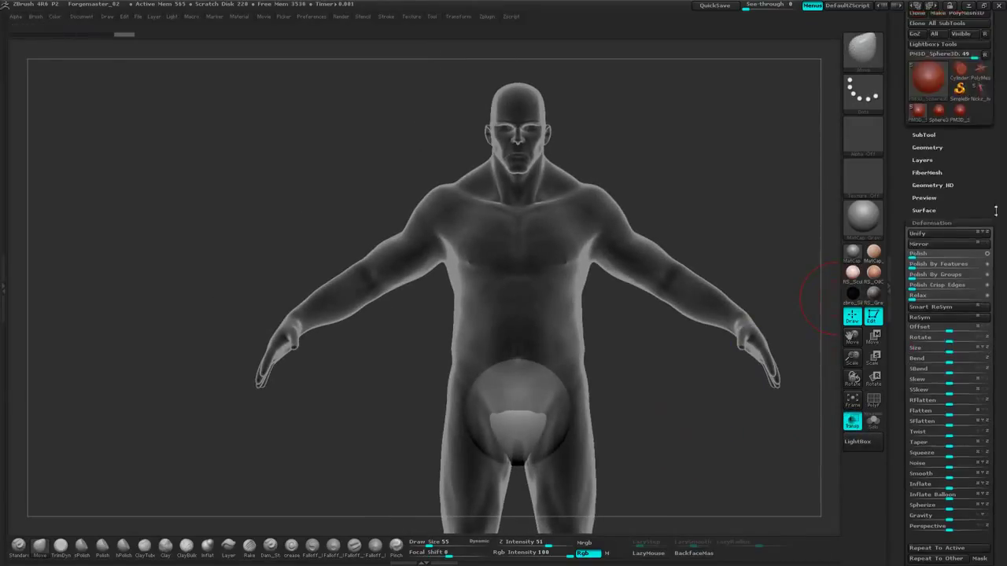
{"action": "left_click", "coordinate": [927, 134]}
{"action": "left_click", "coordinate": [934, 134]}
{"action": "left_click", "coordinate": [927, 147]}
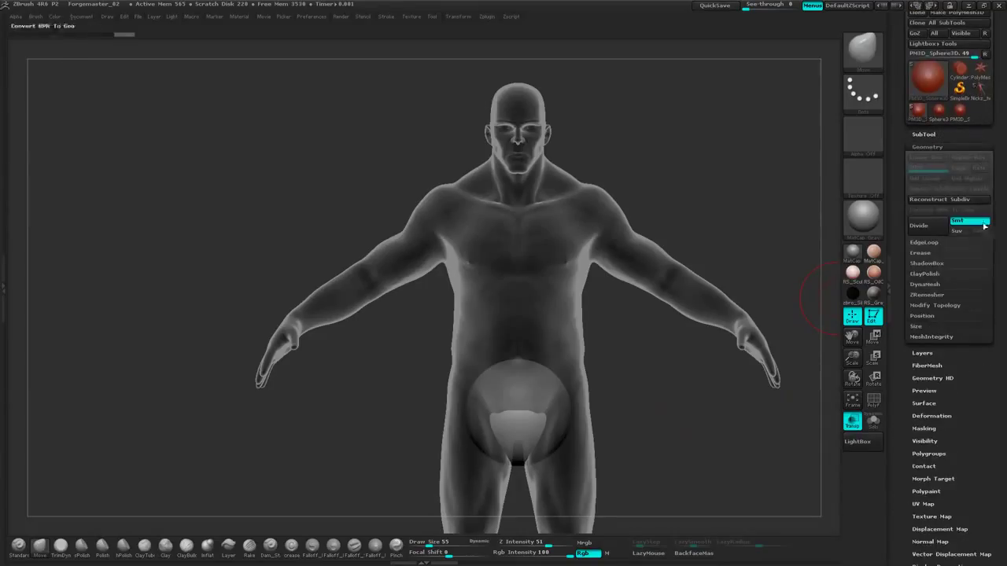
{"action": "left_click", "coordinate": [926, 284]}
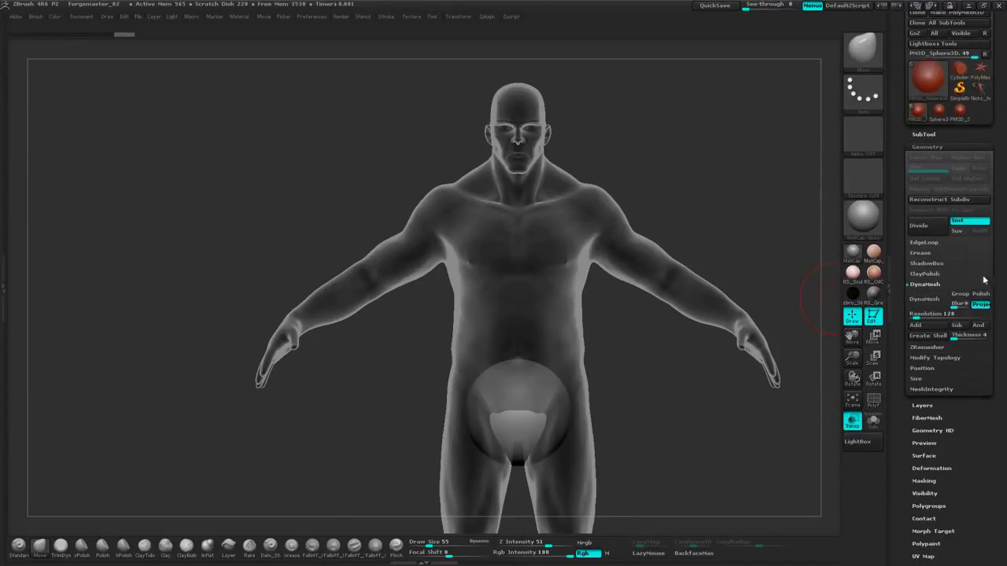
{"action": "left_click", "coordinate": [917, 305]}
Move the sphere with the Transpose Move tool up from the hips to in front of the upper chest and chin
{"action": "mouse_move", "coordinate": [698, 424]}
{"action": "left_mouse_down"}
{"action": "mouse_move", "coordinate": [614, 439]}
{"action": "mouse_move", "coordinate": [520, 380]}
{"action": "left_mouse_up"}
{"action": "left_click", "coordinate": [874, 344]}
{"action": "left_click_drag", "start_coordinate": [709, 356], "coordinate": [709, 463], "text": "shift"}
{"action": "left_click_drag", "start_coordinate": [709, 409], "coordinate": [688, 190]}
{"action": "left_click_drag", "start_coordinate": [770, 120], "coordinate": [590, 532], "text": "alt"}
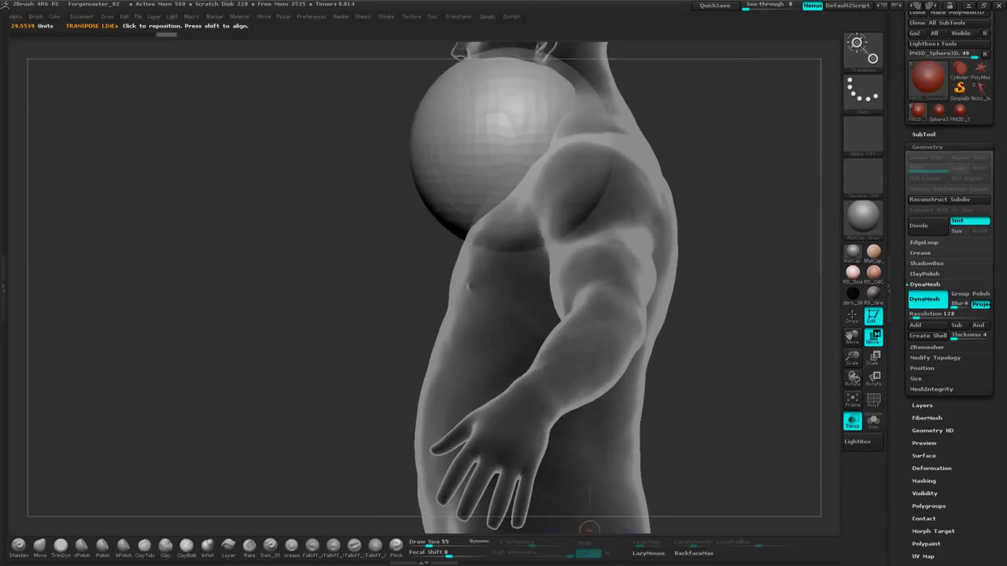
{"action": "left_click_drag", "start_coordinate": [669, 118], "coordinate": [640, 325], "text": "alt"}
{"action": "left_click_drag", "start_coordinate": [621, 228], "coordinate": [751, 204]}
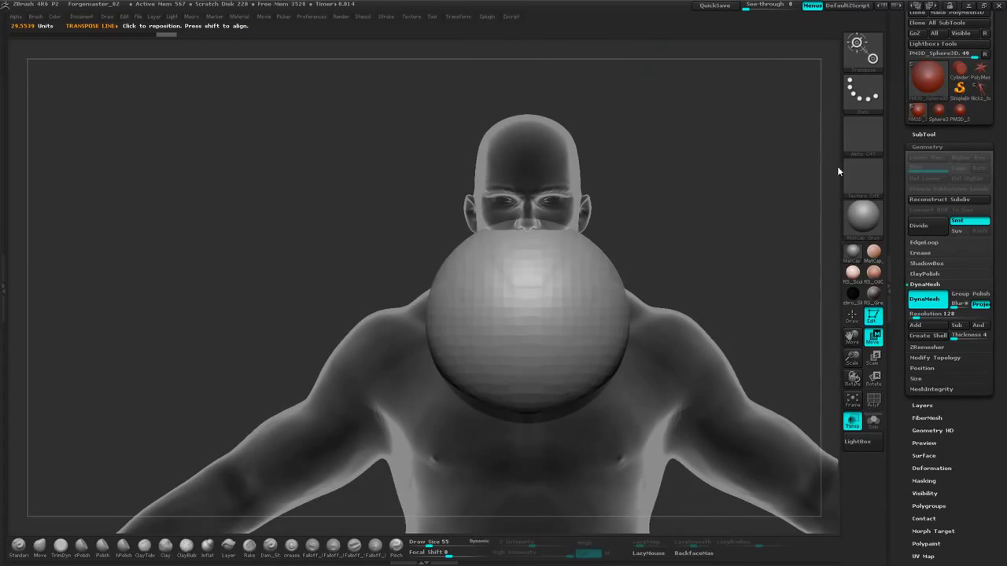
Turn off transparency and activate symmetry for the sphere
{"action": "left_click", "coordinate": [853, 423]}
{"action": "left_click", "coordinate": [460, 17]}
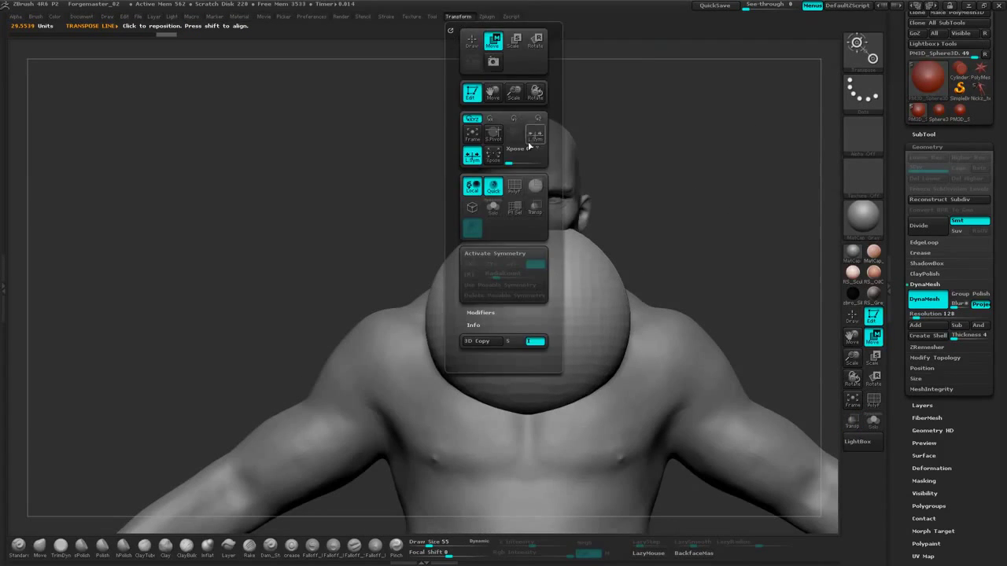
{"action": "left_click", "coordinate": [505, 254]}
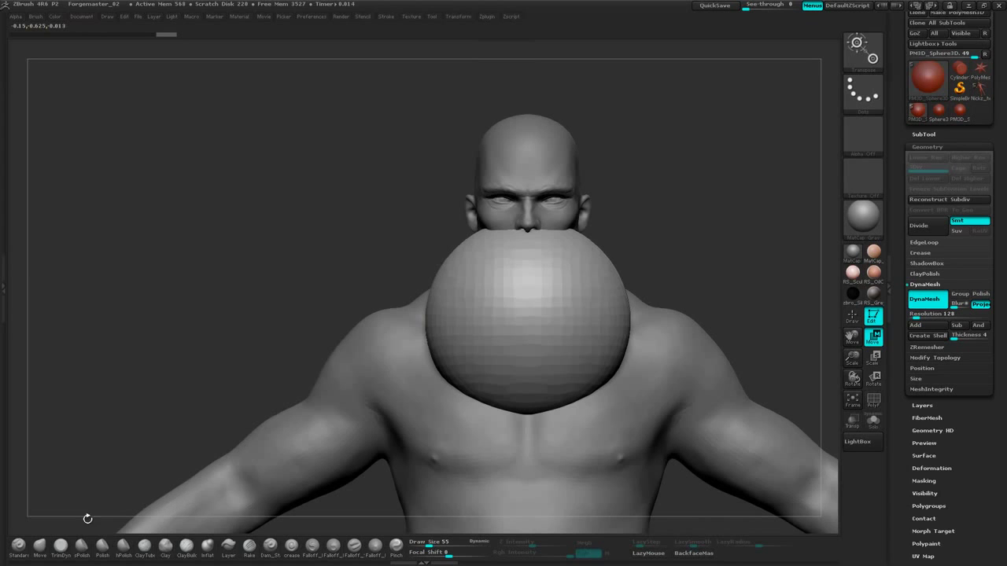
Set the Move brush's draw size to 125 and push in the sphere's sides to form an egg shape narrowing toward the top
{"action": "left_click", "coordinate": [43, 546]}
{"action": "key", "text": "space"}
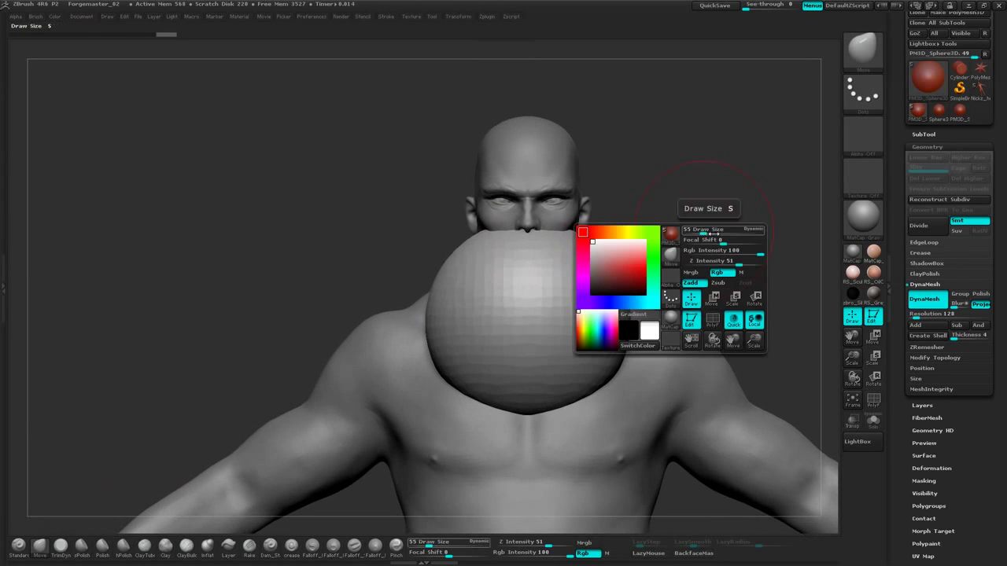
{"action": "mouse_move", "coordinate": [704, 233]}
{"action": "left_mouse_down"}
{"action": "mouse_move", "coordinate": [714, 233]}
{"action": "mouse_move", "coordinate": [686, 198]}
{"action": "left_mouse_up"}
{"action": "left_click_drag", "start_coordinate": [614, 323], "coordinate": [592, 311]}
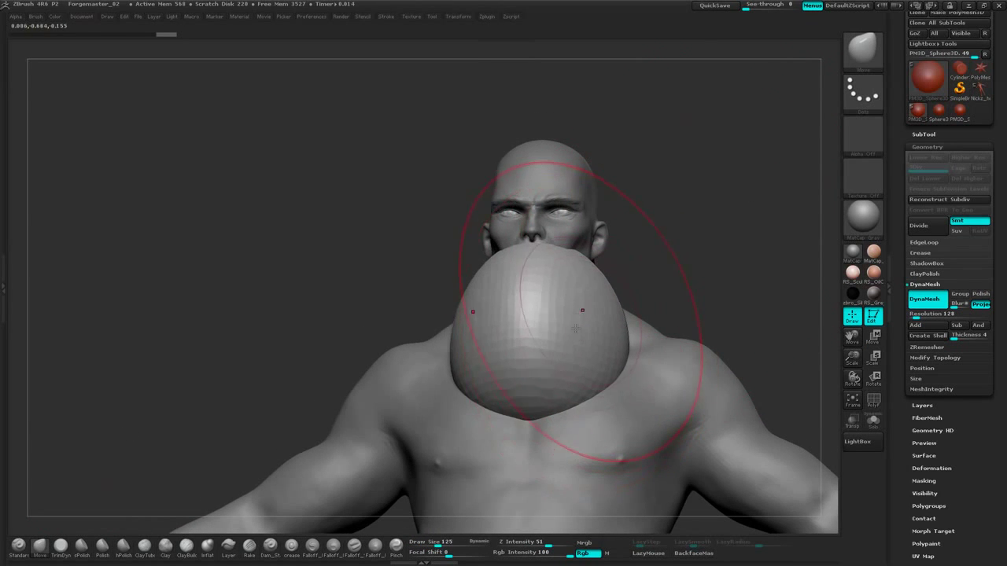
{"action": "left_click_drag", "start_coordinate": [595, 350], "coordinate": [586, 374]}
Turn on transparency and pull the upper part of the egg-shaped mesh up over the mouth area with the Move brush
{"action": "mouse_move", "coordinate": [720, 271]}
{"action": "left_mouse_down", "text": "shift"}
{"action": "mouse_move", "coordinate": [739, 303]}
{"action": "mouse_move", "coordinate": [701, 207]}
{"action": "mouse_move", "coordinate": [726, 216]}
{"action": "mouse_move", "coordinate": [656, 229]}
{"action": "left_mouse_up", "text": "shift"}
{"action": "left_click", "coordinate": [853, 422]}
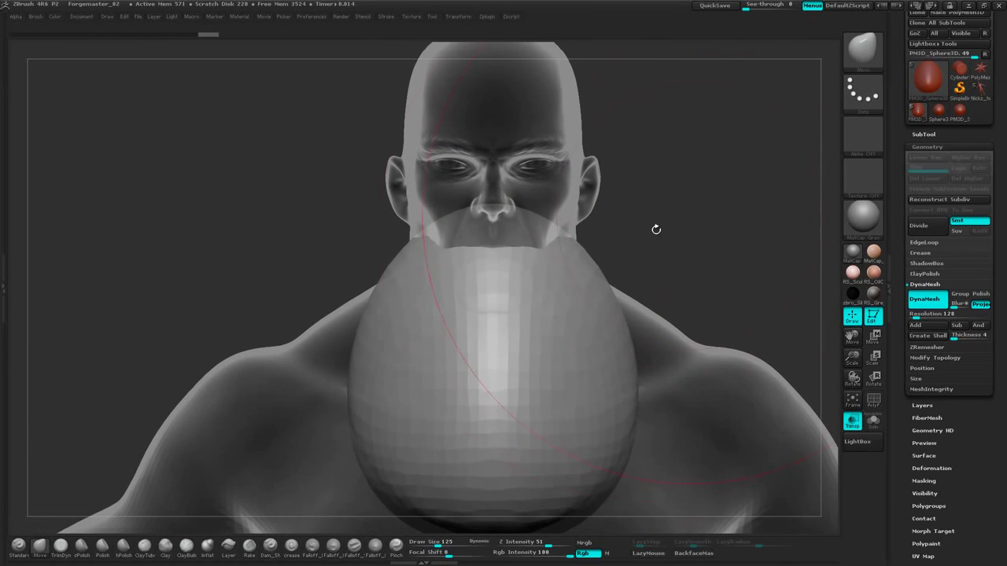
{"action": "left_click_drag", "start_coordinate": [516, 269], "coordinate": [520, 236]}
Reshape the mesh in side view with the Move brush, fitting its front to the mouth and chin and pushing its back forward
{"action": "left_click_drag", "start_coordinate": [702, 218], "coordinate": [631, 217]}
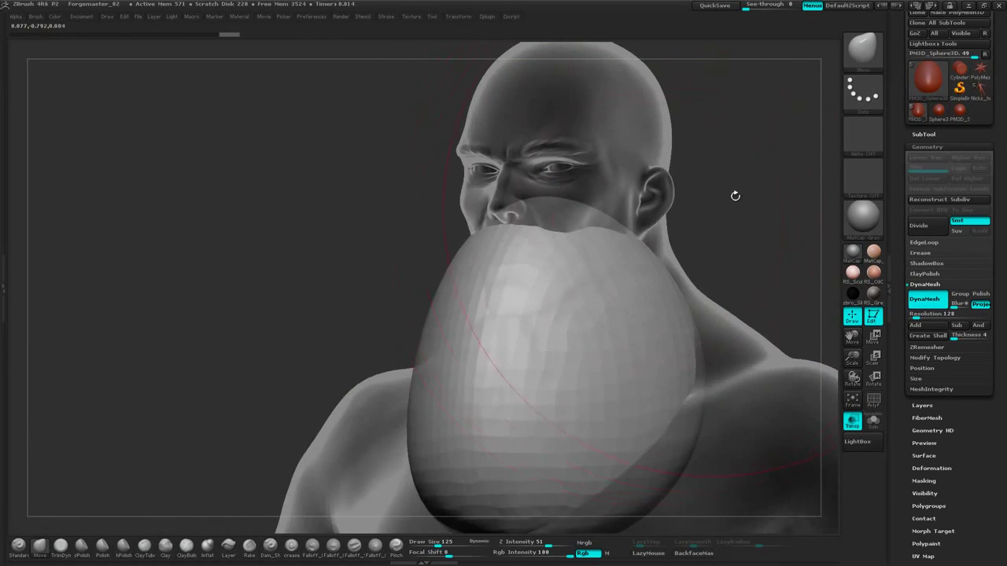
{"action": "left_click_drag", "start_coordinate": [735, 196], "coordinate": [660, 211], "text": "shift"}
{"action": "mouse_move", "coordinate": [481, 372]}
{"action": "left_mouse_down"}
{"action": "mouse_move", "coordinate": [512, 395]}
{"action": "mouse_move", "coordinate": [528, 437]}
{"action": "mouse_move", "coordinate": [550, 437]}
{"action": "left_mouse_up"}
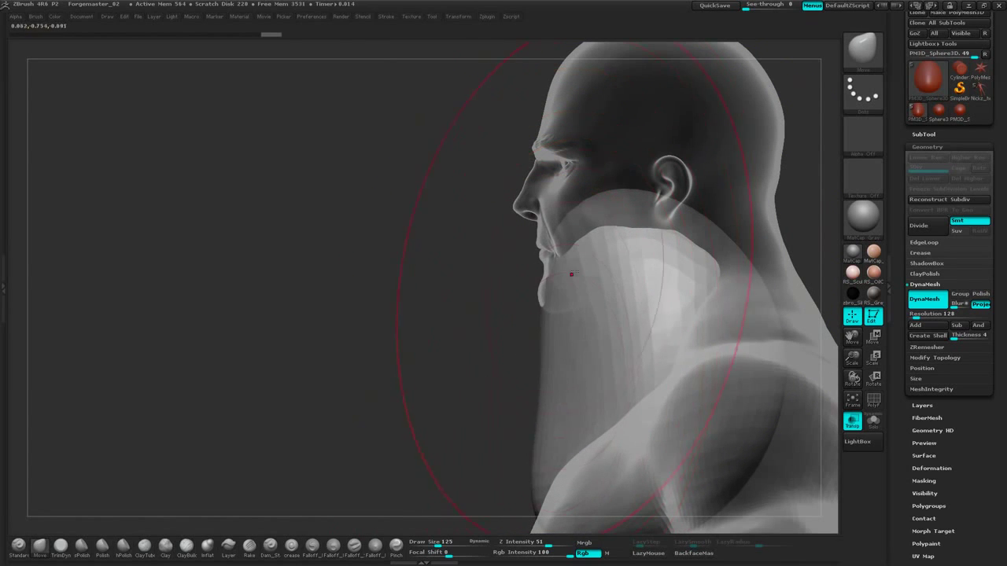
{"action": "left_click_drag", "start_coordinate": [571, 275], "coordinate": [548, 245]}
{"action": "left_click_drag", "start_coordinate": [814, 170], "coordinate": [723, 163], "text": "alt"}
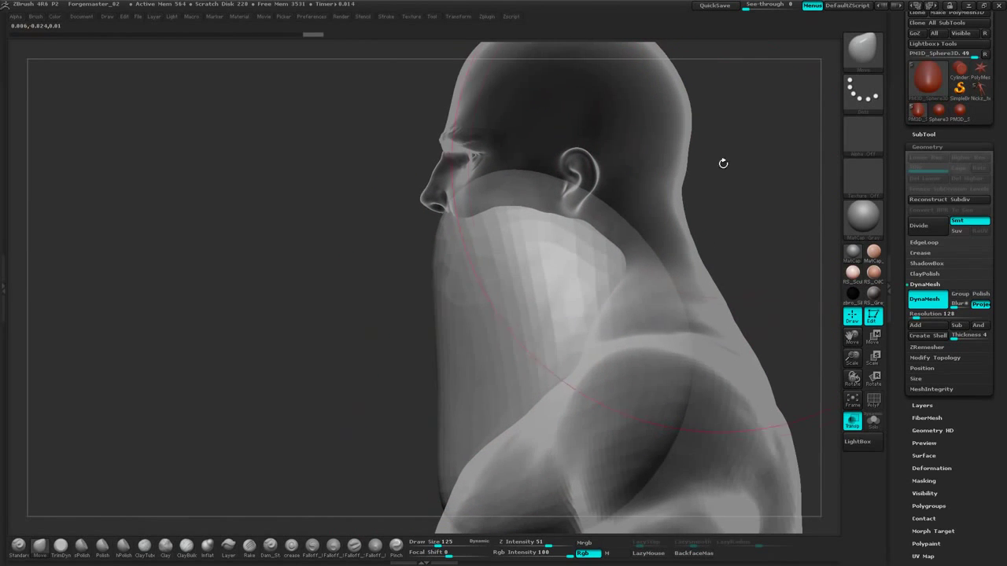
{"action": "mouse_move", "coordinate": [674, 350]}
{"action": "left_mouse_down"}
{"action": "mouse_move", "coordinate": [596, 315]}
{"action": "mouse_move", "coordinate": [590, 292]}
{"action": "left_mouse_up"}
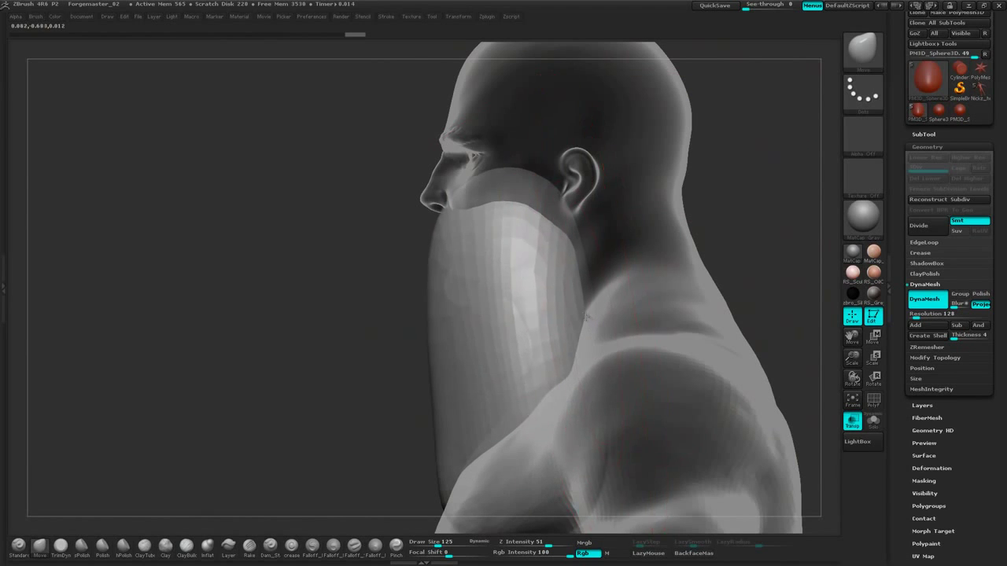
Adjust the beard mesh's sides and back edge along the neck with the Move brush
{"action": "left_click_drag", "start_coordinate": [692, 228], "coordinate": [787, 236]}
{"action": "left_click_drag", "start_coordinate": [755, 275], "coordinate": [744, 204], "text": "alt"}
{"action": "mouse_move", "coordinate": [643, 270]}
{"action": "left_mouse_down"}
{"action": "mouse_move", "coordinate": [624, 257]}
{"action": "mouse_move", "coordinate": [633, 276]}
{"action": "left_mouse_up"}
{"action": "left_click_drag", "start_coordinate": [605, 367], "coordinate": [613, 377]}
{"action": "left_click_drag", "start_coordinate": [579, 379], "coordinate": [579, 393]}
{"action": "mouse_move", "coordinate": [703, 189]}
{"action": "left_mouse_down", "text": "alt"}
{"action": "mouse_move", "coordinate": [723, 177]}
{"action": "mouse_move", "coordinate": [734, 142]}
{"action": "mouse_move", "coordinate": [725, 294]}
{"action": "left_mouse_up", "text": "alt"}
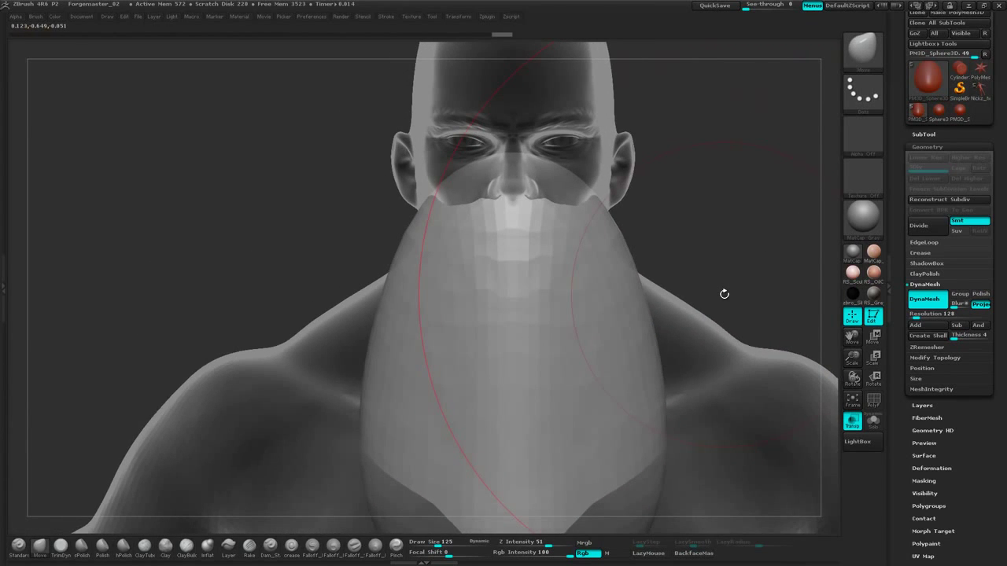
Turn off transparency, set the DynaMesh resolution to 280 and remesh the beard
{"action": "left_click", "coordinate": [854, 423]}
{"action": "left_click_drag", "start_coordinate": [743, 277], "coordinate": [708, 273]}
{"action": "left_click_drag", "start_coordinate": [917, 316], "coordinate": [924, 316]}
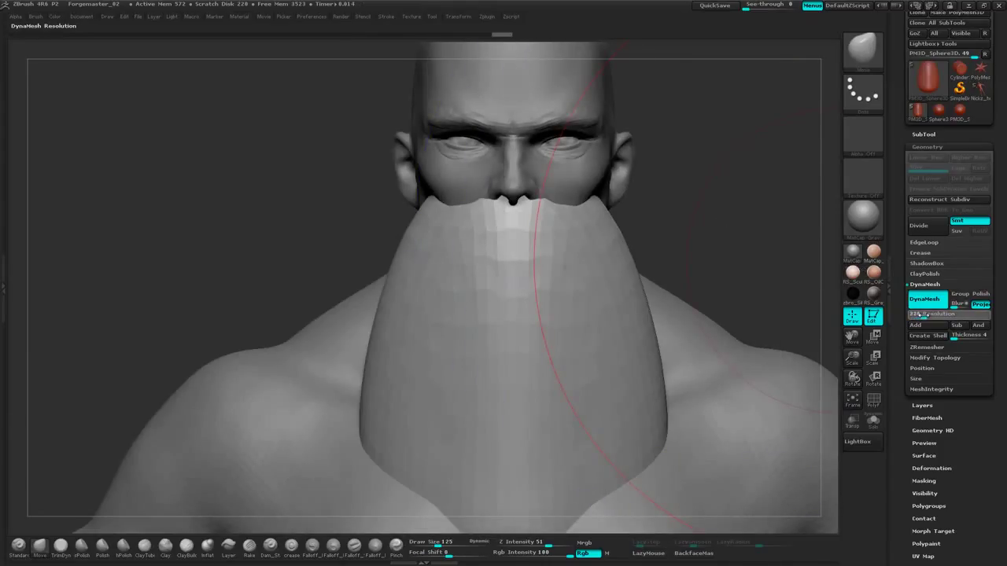
{"action": "left_click", "coordinate": [919, 315]}
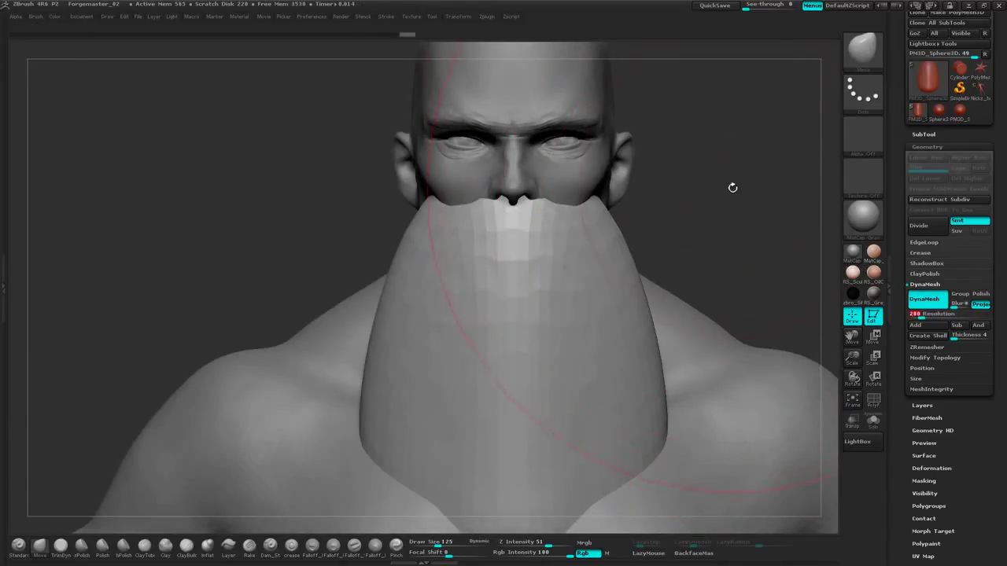
{"action": "left_click_drag", "start_coordinate": [738, 189], "coordinate": [751, 185], "text": "ctrl"}
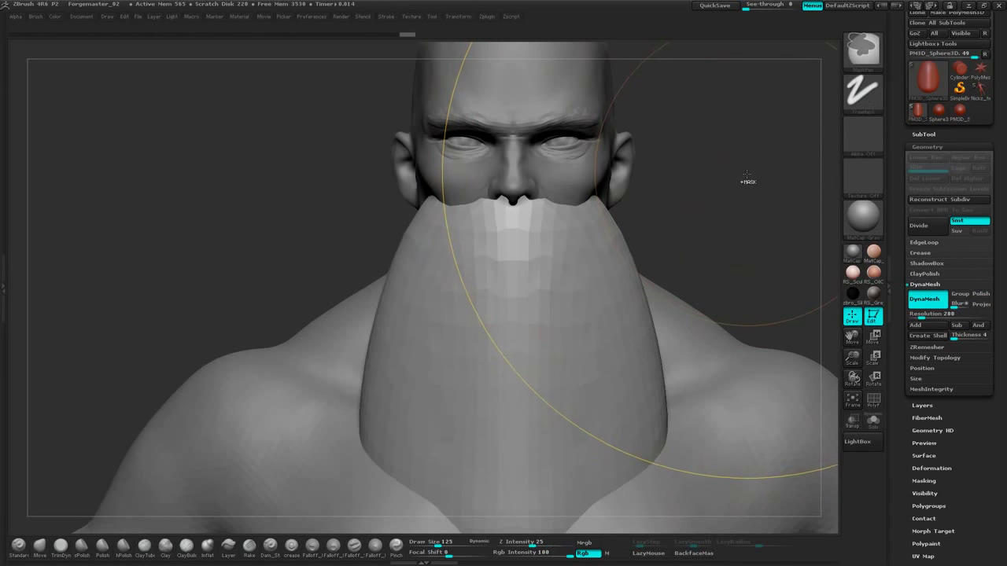
{"action": "left_click", "coordinate": [748, 174], "text": "ctrl"}
{"action": "left_click_drag", "start_coordinate": [734, 148], "coordinate": [753, 219], "text": "ctrl"}
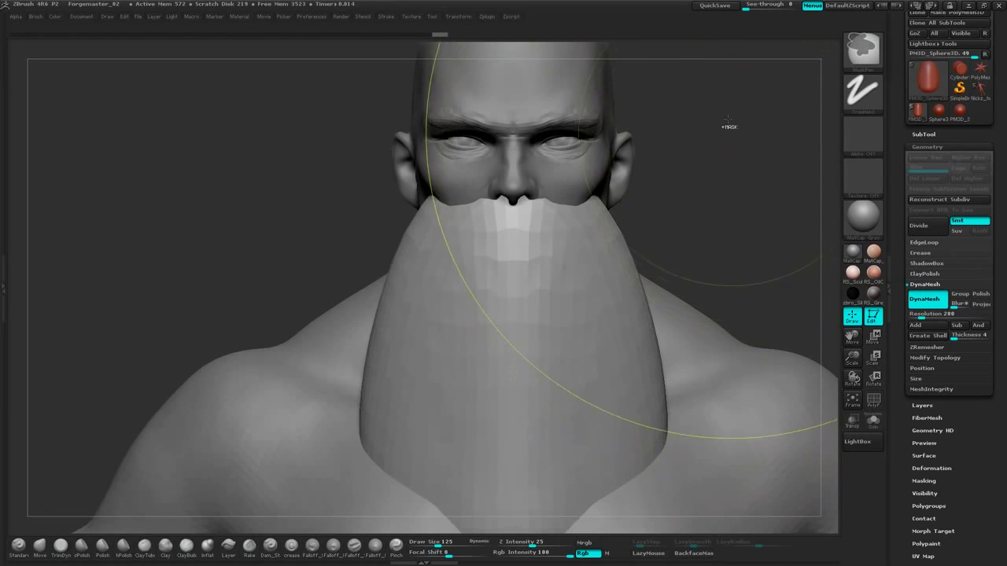
{"action": "left_click_drag", "start_coordinate": [727, 114], "coordinate": [756, 240], "text": "ctrl"}
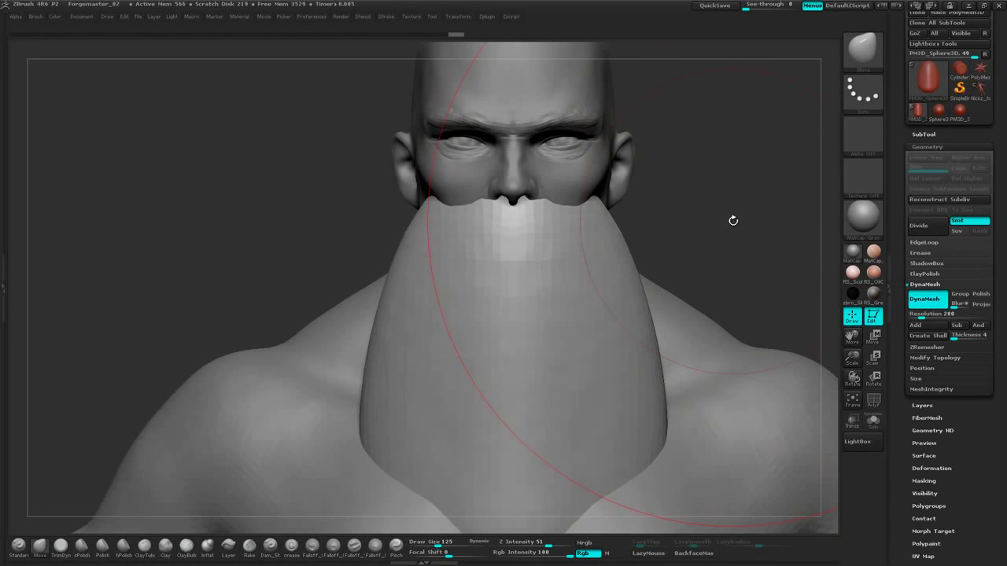
Choose the ClayBuildup brush at draw size 19 and build up the beard's upper edge below the nose
{"action": "left_click", "coordinate": [188, 545]}
{"action": "right_click", "coordinate": [677, 252]}
{"action": "left_click_drag", "start_coordinate": [715, 197], "coordinate": [705, 195]}
{"action": "mouse_move", "coordinate": [722, 136]}
{"action": "left_mouse_down", "text": "alt"}
{"action": "mouse_move", "coordinate": [734, 220]}
{"action": "mouse_move", "coordinate": [724, 338]}
{"action": "left_mouse_up", "text": "alt"}
{"action": "right_click", "coordinate": [686, 259]}
{"action": "left_click_drag", "start_coordinate": [715, 203], "coordinate": [710, 202]}
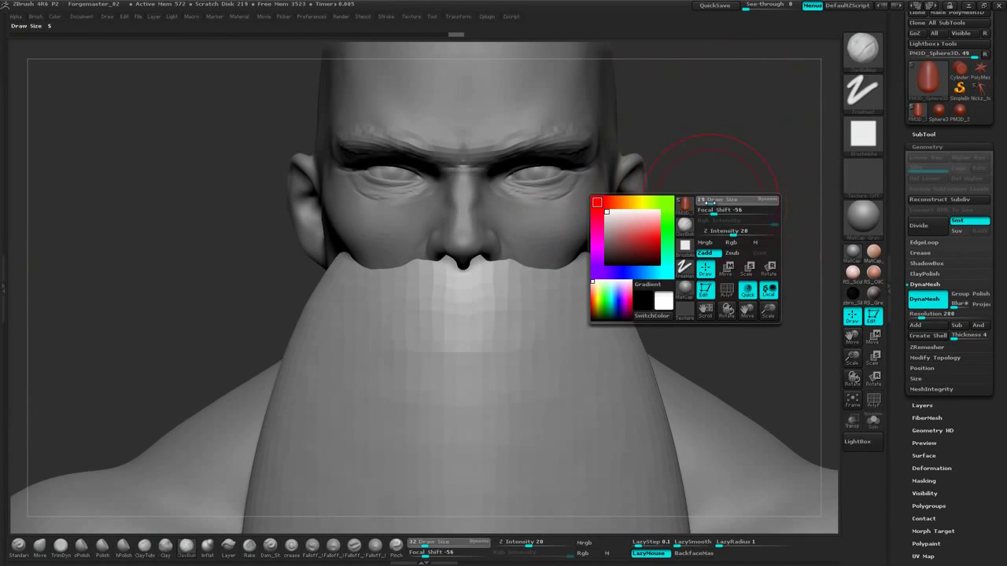
{"action": "left_click_drag", "start_coordinate": [661, 166], "coordinate": [703, 173]}
{"action": "mouse_move", "coordinate": [489, 274]}
{"action": "left_mouse_down"}
{"action": "mouse_move", "coordinate": [476, 268]}
{"action": "mouse_move", "coordinate": [478, 253]}
{"action": "mouse_move", "coordinate": [390, 263]}
{"action": "left_mouse_up"}
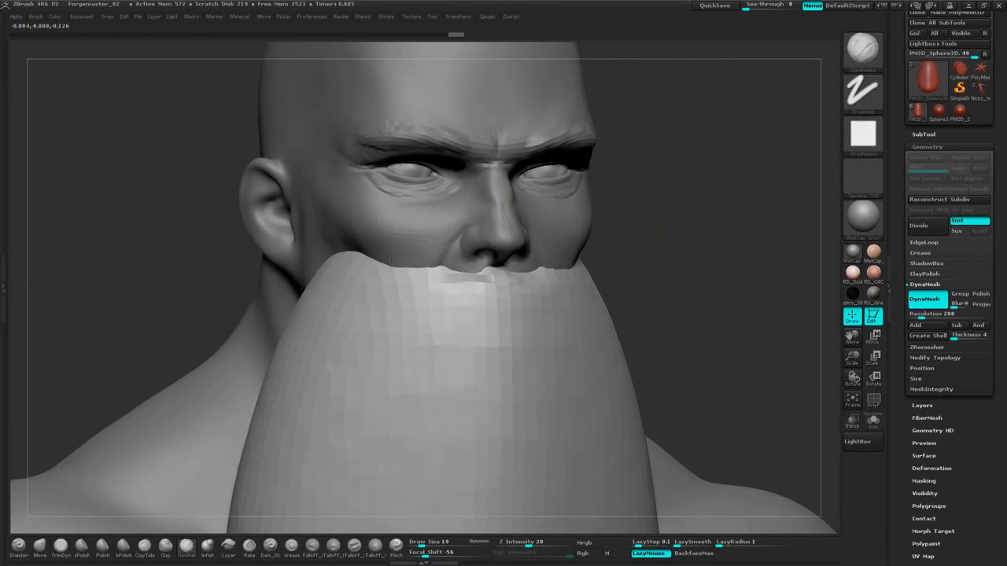
Build up a sideburn from the beard's upper corner along the cheek toward the ear
{"action": "left_click_drag", "start_coordinate": [612, 189], "coordinate": [557, 220]}
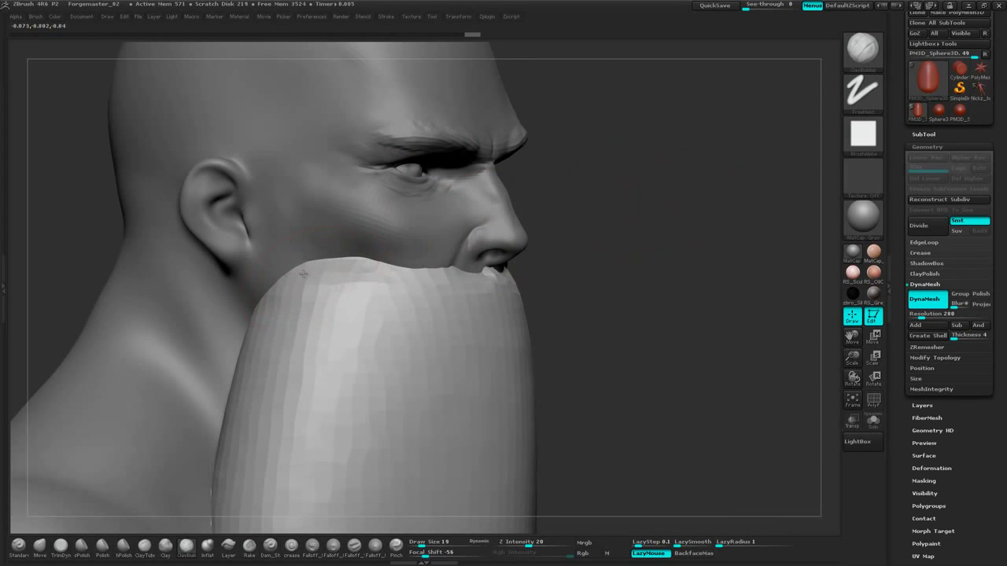
{"action": "mouse_move", "coordinate": [304, 274]}
{"action": "left_mouse_down"}
{"action": "mouse_move", "coordinate": [269, 312]}
{"action": "mouse_move", "coordinate": [290, 272]}
{"action": "left_mouse_up"}
{"action": "left_click_drag", "start_coordinate": [600, 207], "coordinate": [560, 228]}
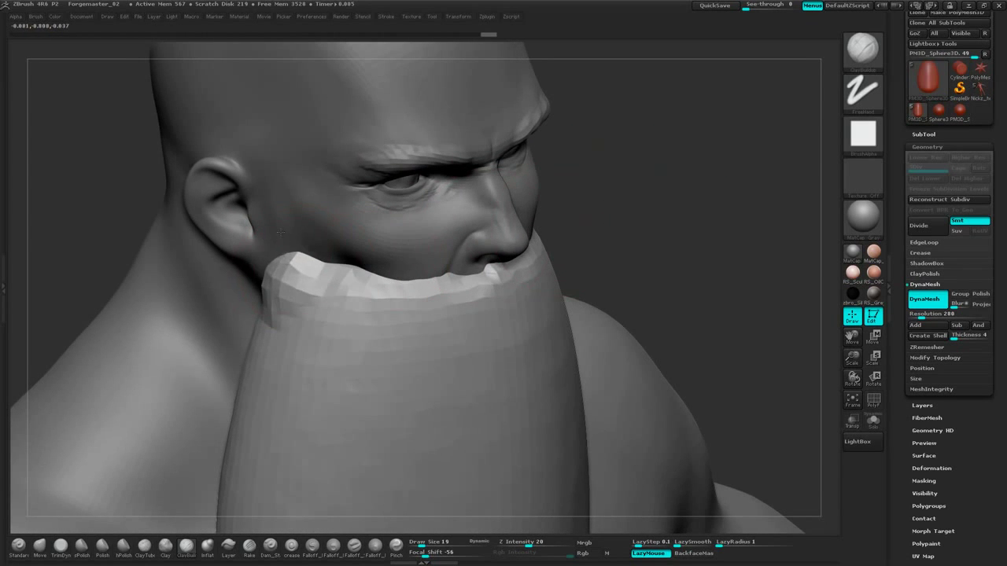
{"action": "mouse_move", "coordinate": [280, 233]}
{"action": "left_mouse_down"}
{"action": "mouse_move", "coordinate": [279, 250]}
{"action": "mouse_move", "coordinate": [275, 234]}
{"action": "left_mouse_up"}
{"action": "mouse_move", "coordinate": [313, 277]}
{"action": "left_mouse_down"}
{"action": "mouse_move", "coordinate": [279, 325]}
{"action": "mouse_move", "coordinate": [285, 343]}
{"action": "left_mouse_up"}
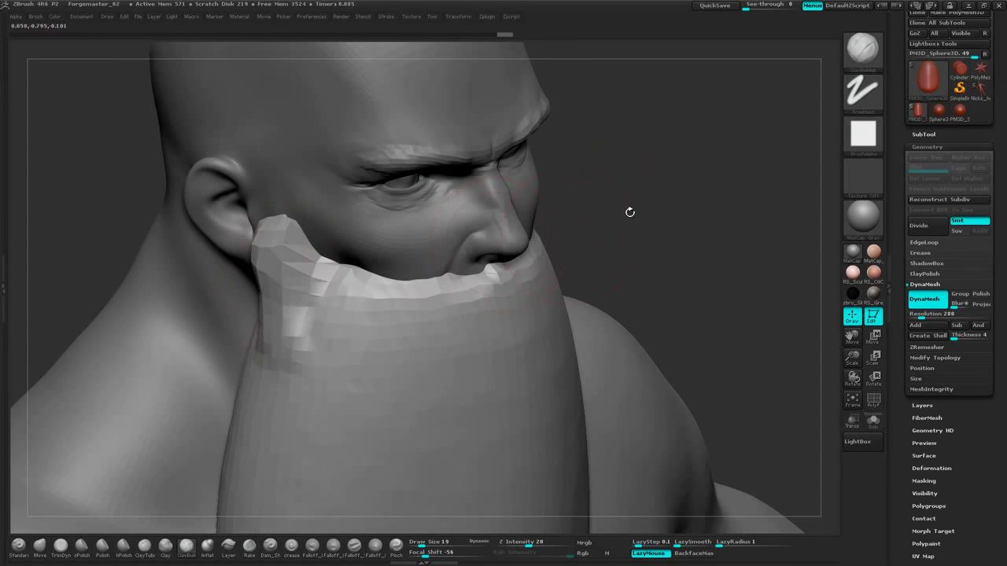
Sculpt the beard's back edge along the jaw and neck with ClayBuildup, and remesh the beard
{"action": "left_click_drag", "start_coordinate": [631, 212], "coordinate": [686, 214]}
{"action": "mouse_move", "coordinate": [254, 299]}
{"action": "left_mouse_down"}
{"action": "mouse_move", "coordinate": [205, 353]}
{"action": "mouse_move", "coordinate": [188, 405]}
{"action": "left_mouse_up"}
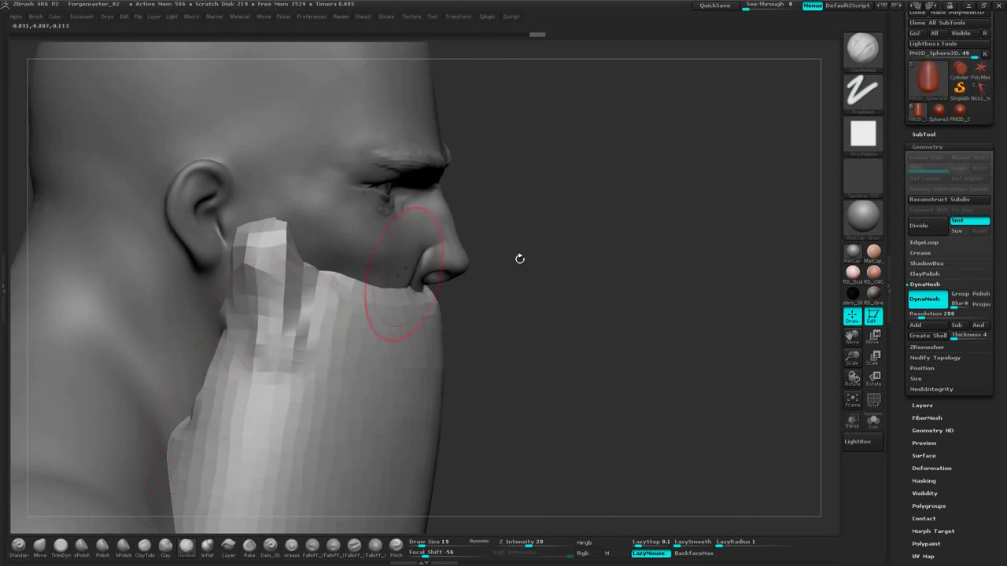
{"action": "left_click_drag", "start_coordinate": [519, 259], "coordinate": [297, 336]}
{"action": "left_click_drag", "start_coordinate": [178, 321], "coordinate": [202, 369]}
{"action": "mouse_move", "coordinate": [440, 304]}
{"action": "left_mouse_down", "text": "alt"}
{"action": "mouse_move", "coordinate": [557, 227]}
{"action": "mouse_move", "coordinate": [472, 219]}
{"action": "left_mouse_up", "text": "alt"}
{"action": "mouse_move", "coordinate": [300, 277]}
{"action": "left_mouse_down", "text": "alt"}
{"action": "mouse_move", "coordinate": [291, 409]}
{"action": "mouse_move", "coordinate": [313, 346]}
{"action": "mouse_move", "coordinate": [304, 433]}
{"action": "mouse_move", "coordinate": [311, 464]}
{"action": "mouse_move", "coordinate": [343, 504]}
{"action": "mouse_move", "coordinate": [341, 488]}
{"action": "left_mouse_up", "text": "alt"}
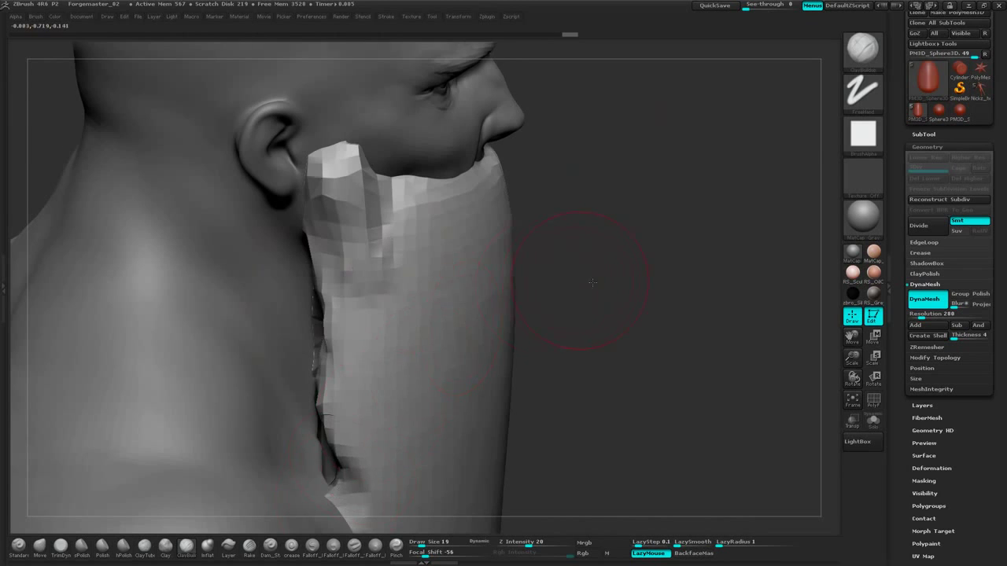
{"action": "left_click_drag", "start_coordinate": [589, 285], "coordinate": [549, 306]}
{"action": "left_click_drag", "start_coordinate": [317, 415], "coordinate": [327, 298]}
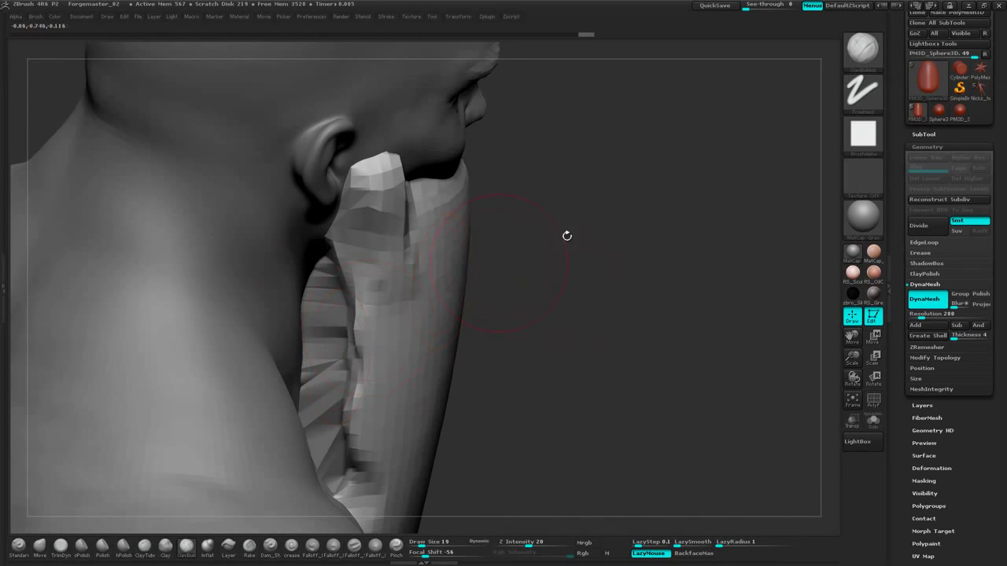
{"action": "left_click_drag", "start_coordinate": [622, 171], "coordinate": [643, 269], "text": "ctrl"}
Turn on transparency, set the draw size to 55 and carve into the hidden back of the beard mesh
{"action": "left_click_drag", "start_coordinate": [767, 202], "coordinate": [638, 188]}
{"action": "mouse_move", "coordinate": [729, 159]}
{"action": "left_mouse_down", "text": "shift"}
{"action": "mouse_move", "coordinate": [742, 214]}
{"action": "mouse_move", "coordinate": [654, 202]}
{"action": "mouse_move", "coordinate": [621, 226]}
{"action": "mouse_move", "coordinate": [680, 185]}
{"action": "mouse_move", "coordinate": [682, 213]}
{"action": "mouse_move", "coordinate": [661, 206]}
{"action": "mouse_move", "coordinate": [700, 165]}
{"action": "left_mouse_up", "text": "shift"}
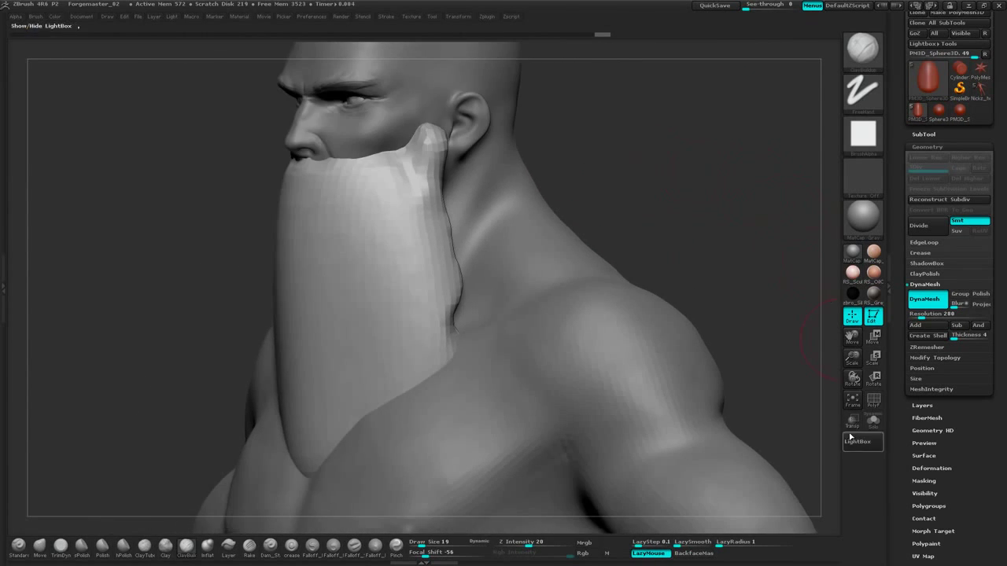
{"action": "left_click", "coordinate": [853, 422]}
{"action": "key", "text": "space"}
{"action": "left_click_drag", "start_coordinate": [655, 211], "coordinate": [668, 209]}
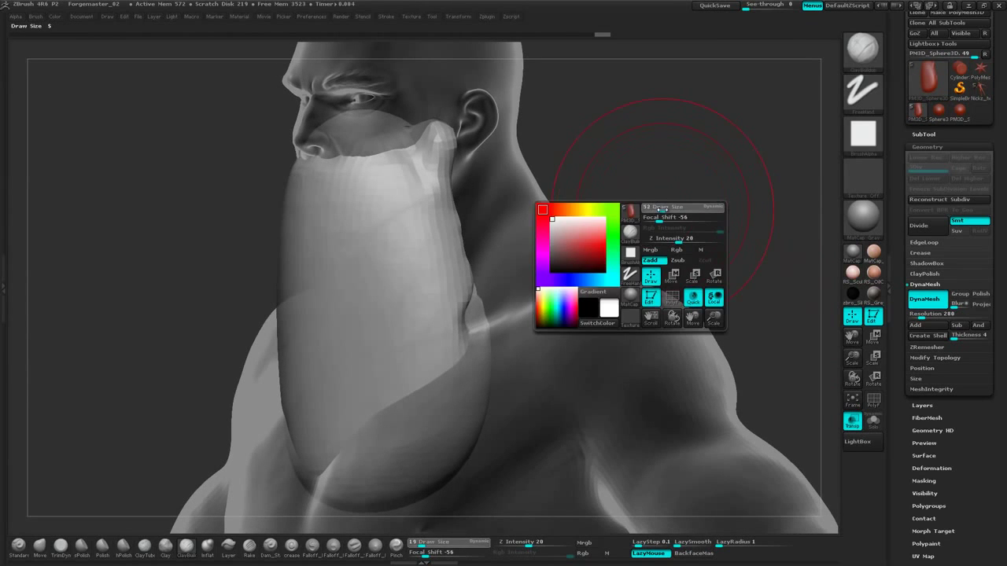
{"action": "mouse_move", "coordinate": [732, 179]}
{"action": "left_mouse_down"}
{"action": "mouse_move", "coordinate": [590, 210]}
{"action": "mouse_move", "coordinate": [692, 208]}
{"action": "left_mouse_up"}
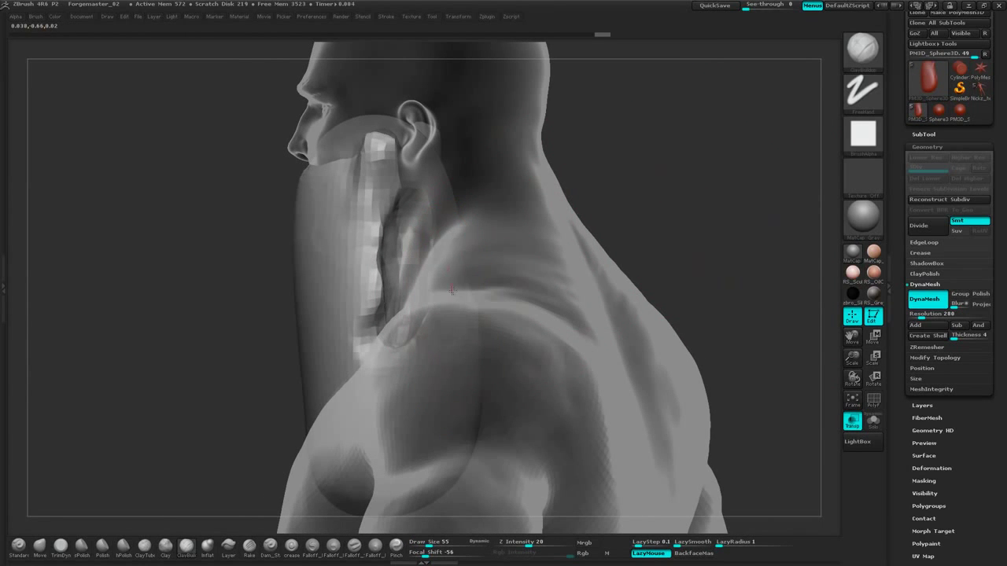
{"action": "mouse_move", "coordinate": [452, 291]}
{"action": "left_mouse_down", "text": "alt"}
{"action": "mouse_move", "coordinate": [442, 241]}
{"action": "mouse_move", "coordinate": [458, 437]}
{"action": "left_mouse_up", "text": "alt"}
{"action": "left_click_drag", "start_coordinate": [675, 175], "coordinate": [594, 200]}
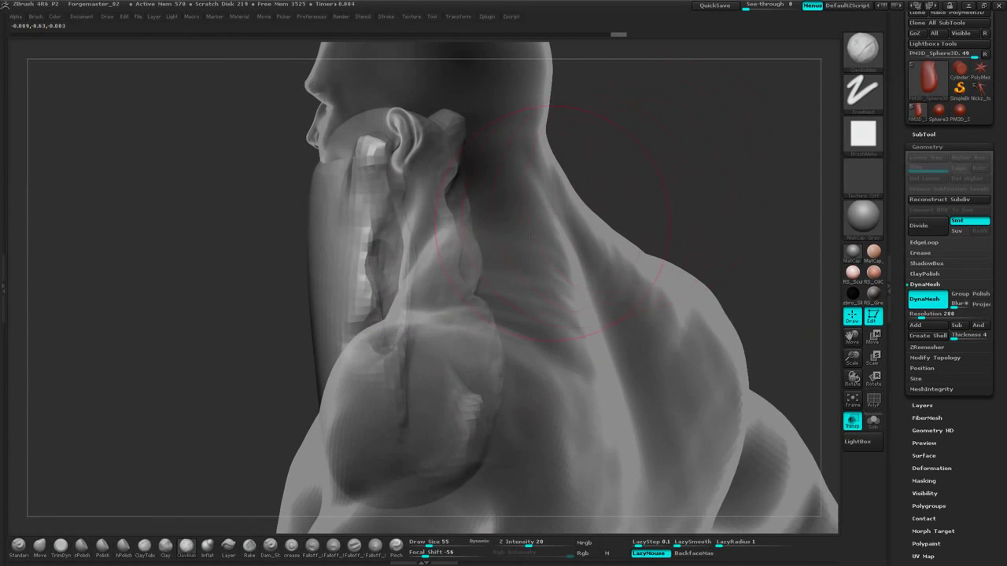
Smooth the carved back of the beard mesh and rework its lower back with ClayBuildup strokes
{"action": "left_click_drag", "start_coordinate": [458, 222], "coordinate": [427, 273], "text": "shift"}
{"action": "mouse_move", "coordinate": [440, 330]}
{"action": "left_mouse_down", "text": "shift"}
{"action": "mouse_move", "coordinate": [465, 441]}
{"action": "mouse_move", "coordinate": [470, 331]}
{"action": "left_mouse_up", "text": "shift"}
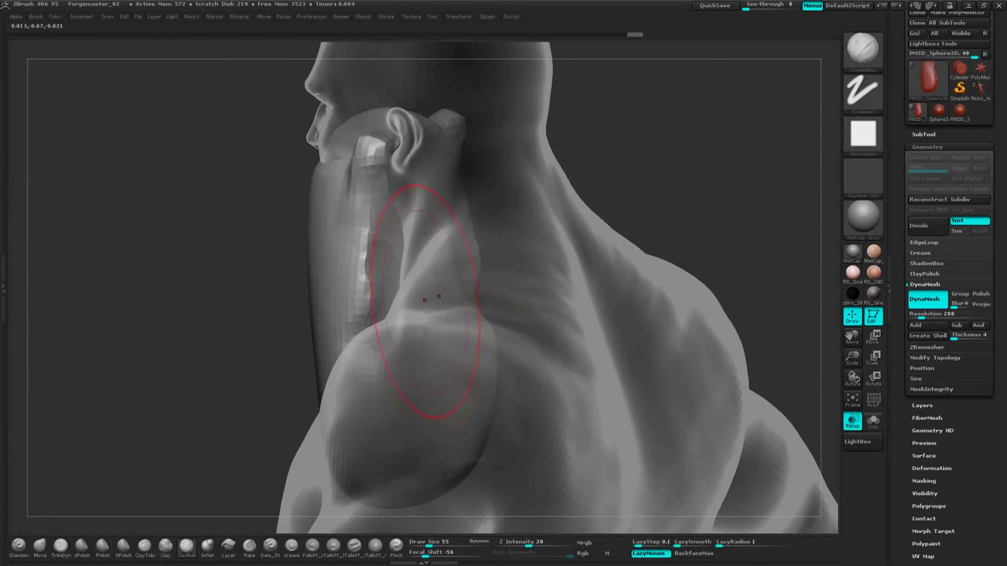
{"action": "mouse_move", "coordinate": [433, 299]}
{"action": "left_mouse_down"}
{"action": "mouse_move", "coordinate": [424, 425]}
{"action": "mouse_move", "coordinate": [386, 313]}
{"action": "left_mouse_up"}
{"action": "left_click_drag", "start_coordinate": [382, 385], "coordinate": [362, 394]}
{"action": "mouse_move", "coordinate": [432, 464]}
{"action": "left_mouse_down"}
{"action": "mouse_move", "coordinate": [421, 354]}
{"action": "mouse_move", "coordinate": [446, 457]}
{"action": "left_mouse_up"}
{"action": "mouse_move", "coordinate": [641, 189]}
{"action": "left_mouse_down", "text": "shift"}
{"action": "mouse_move", "coordinate": [656, 202]}
{"action": "mouse_move", "coordinate": [646, 207]}
{"action": "mouse_move", "coordinate": [664, 187]}
{"action": "mouse_move", "coordinate": [652, 194]}
{"action": "left_mouse_up", "text": "shift"}
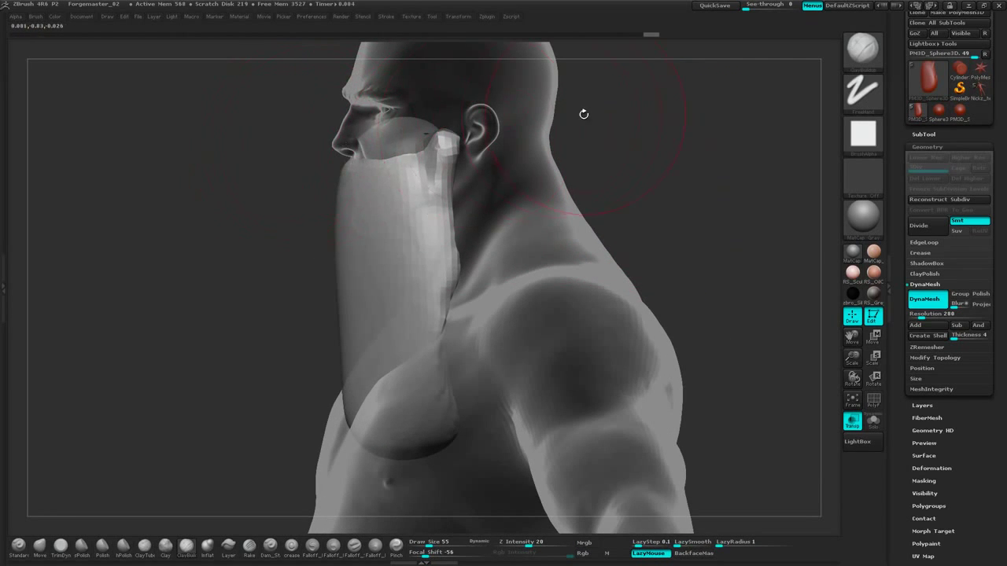
Smooth the sideburn area of the beard in front of the ear
{"action": "left_click_drag", "start_coordinate": [677, 163], "coordinate": [649, 220]}
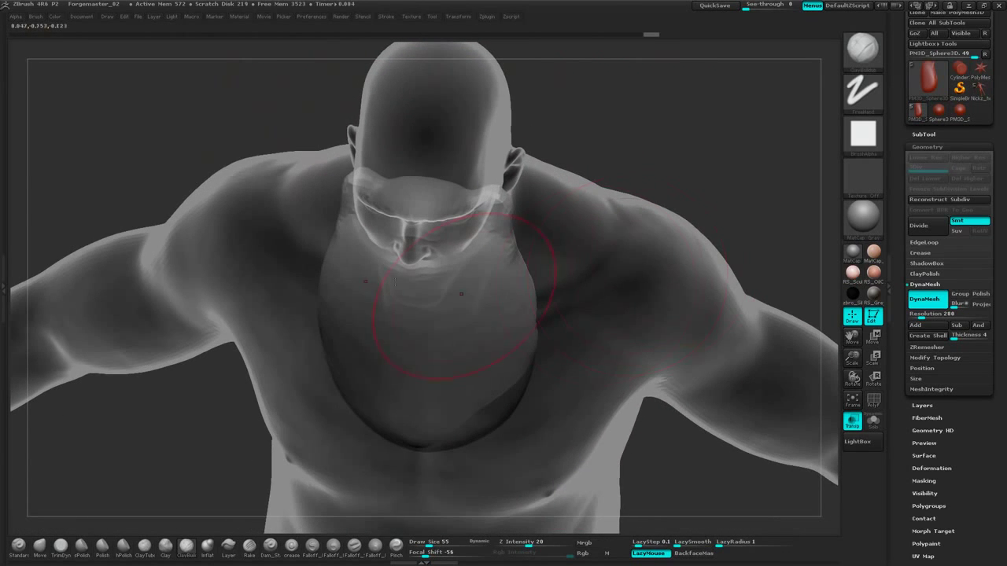
{"action": "left_click_drag", "start_coordinate": [703, 162], "coordinate": [709, 131], "text": "shift"}
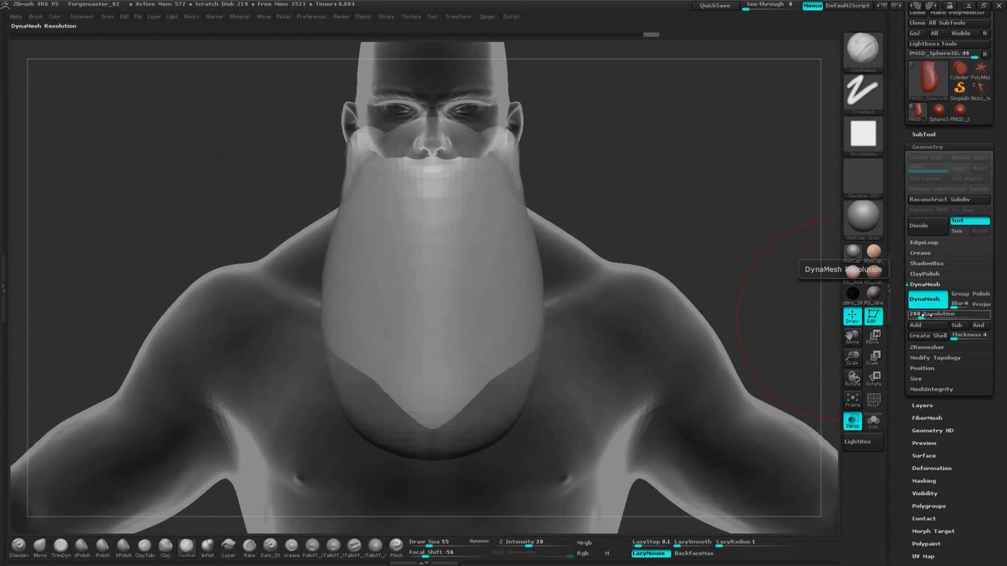
{"action": "mouse_move", "coordinate": [646, 146]}
{"action": "left_mouse_down"}
{"action": "mouse_move", "coordinate": [493, 174]}
{"action": "mouse_move", "coordinate": [523, 143]}
{"action": "mouse_move", "coordinate": [625, 151]}
{"action": "left_mouse_up"}
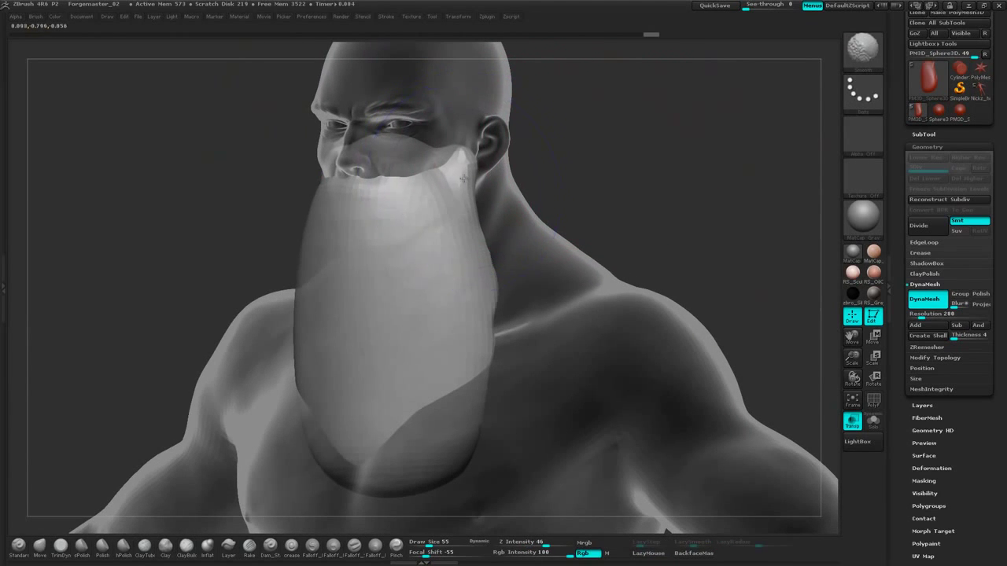
{"action": "left_click_drag", "start_coordinate": [587, 123], "coordinate": [622, 129], "text": "shift"}
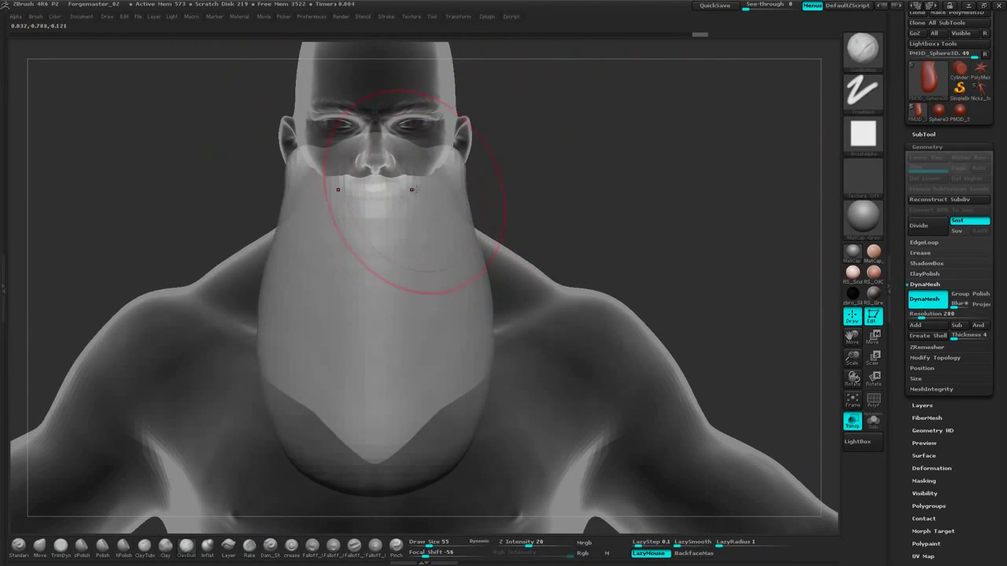
Set the ClayBuildup draw size to 23 and turn on the Polyframe display to inspect the beard's mesh density
{"action": "left_click_drag", "start_coordinate": [572, 151], "coordinate": [654, 233], "text": "alt"}
{"action": "mouse_move", "coordinate": [590, 230]}
{"action": "left_mouse_down"}
{"action": "mouse_move", "coordinate": [653, 221]}
{"action": "mouse_move", "coordinate": [731, 181]}
{"action": "left_mouse_up"}
{"action": "key", "text": "space"}
{"action": "left_click", "coordinate": [646, 221]}
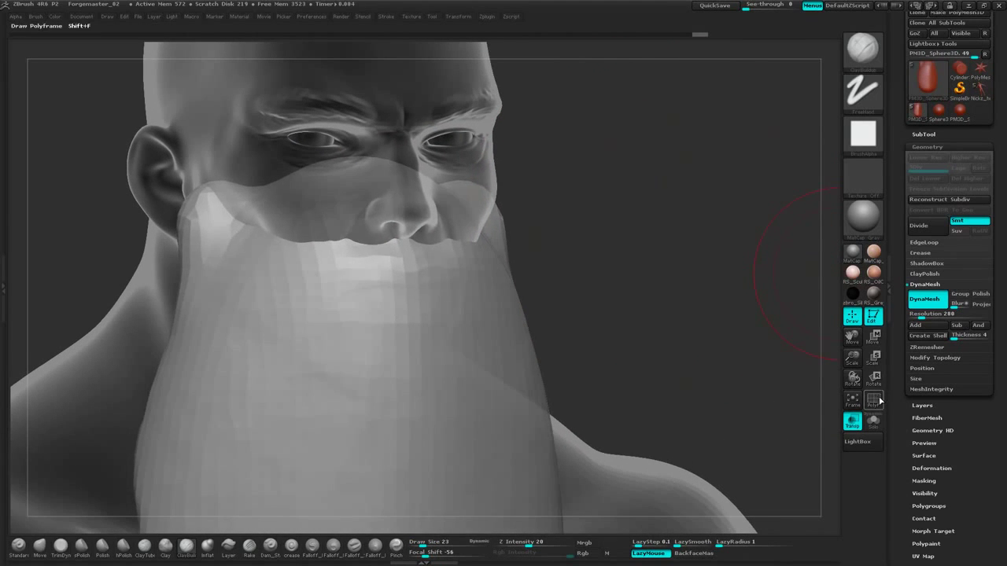
{"action": "left_click", "coordinate": [880, 401]}
{"action": "mouse_move", "coordinate": [647, 259]}
{"action": "left_mouse_down", "text": "shift"}
{"action": "mouse_move", "coordinate": [670, 252]}
{"action": "mouse_move", "coordinate": [649, 229]}
{"action": "mouse_move", "coordinate": [673, 232]}
{"action": "mouse_move", "coordinate": [701, 197]}
{"action": "mouse_move", "coordinate": [661, 197]}
{"action": "mouse_move", "coordinate": [690, 196]}
{"action": "left_mouse_up", "text": "shift"}
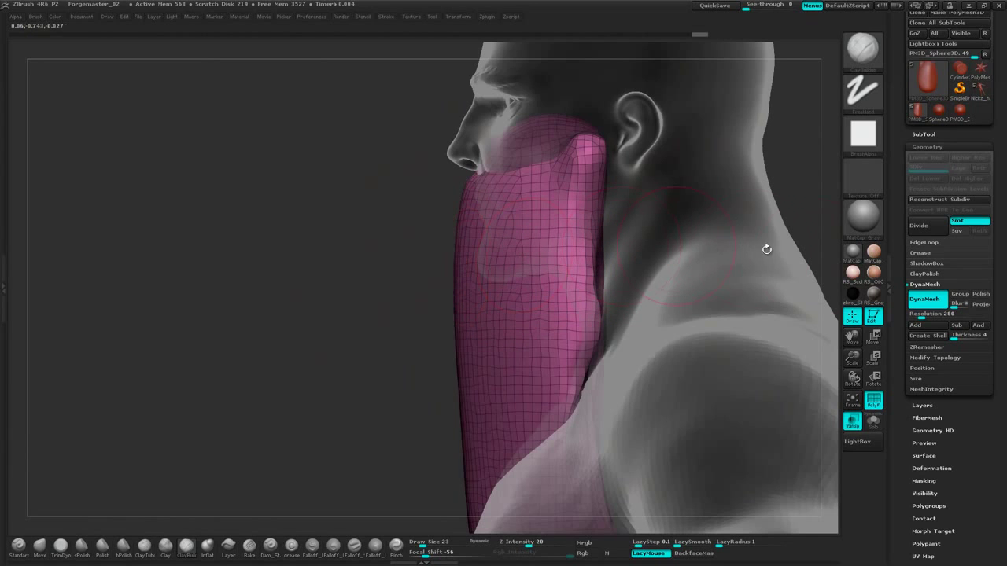
{"action": "mouse_move", "coordinate": [317, 315]}
{"action": "left_mouse_down"}
{"action": "mouse_move", "coordinate": [480, 303]}
{"action": "mouse_move", "coordinate": [598, 268]}
{"action": "mouse_move", "coordinate": [681, 190]}
{"action": "mouse_move", "coordinate": [697, 226]}
{"action": "mouse_move", "coordinate": [771, 236]}
{"action": "left_mouse_up"}
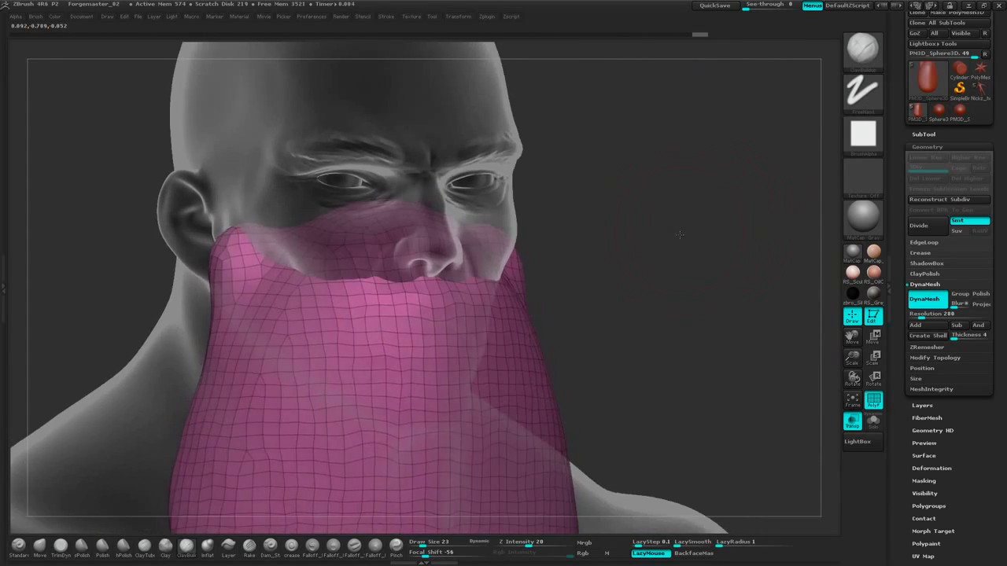
Set the draw size to 8 and carve an opening into the beard over the lips
{"action": "key", "text": "space"}
{"action": "left_click_drag", "start_coordinate": [684, 236], "coordinate": [415, 302]}
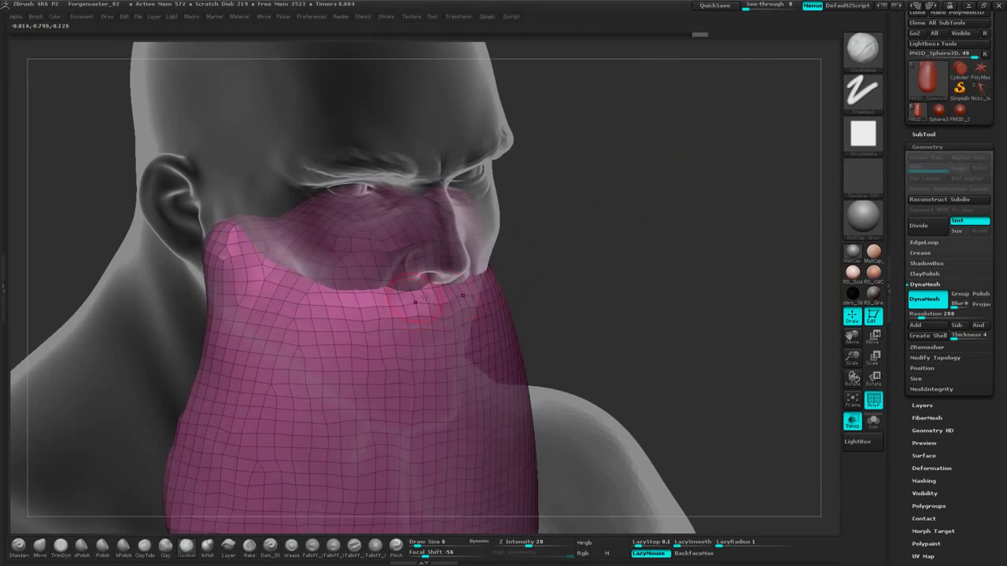
{"action": "mouse_move", "coordinate": [463, 334]}
{"action": "left_mouse_down"}
{"action": "mouse_move", "coordinate": [418, 323]}
{"action": "mouse_move", "coordinate": [454, 331]}
{"action": "mouse_move", "coordinate": [435, 328]}
{"action": "left_mouse_up"}
{"action": "left_click_drag", "start_coordinate": [419, 331], "coordinate": [387, 332], "text": "alt"}
{"action": "right_click_drag", "start_coordinate": [543, 327], "coordinate": [468, 321]}
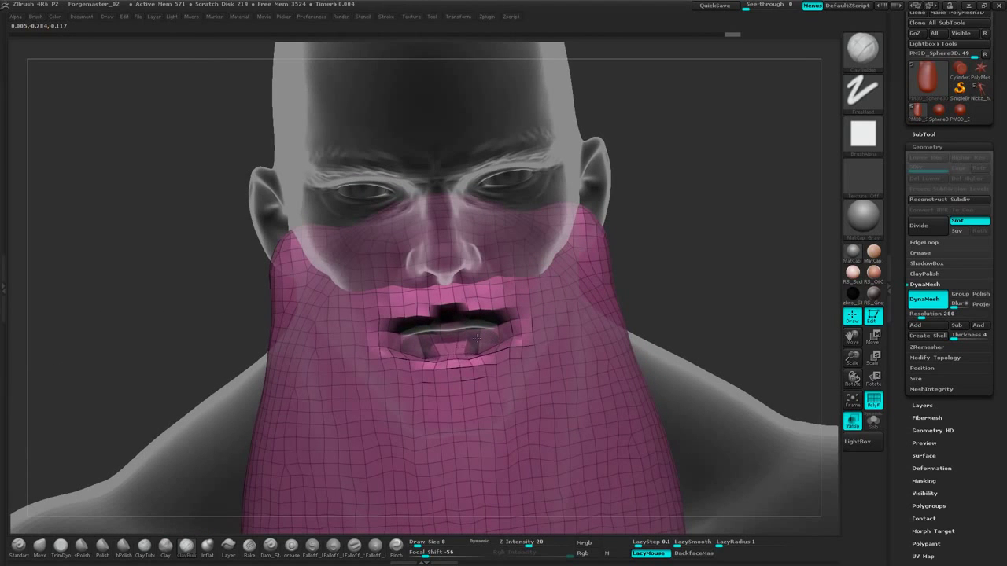
Turn off transparency and Polyframe, and refine the mustache and the beard's edge around the mouth opening
{"action": "left_click", "coordinate": [855, 420]}
{"action": "left_click_drag", "start_coordinate": [690, 245], "coordinate": [633, 236]}
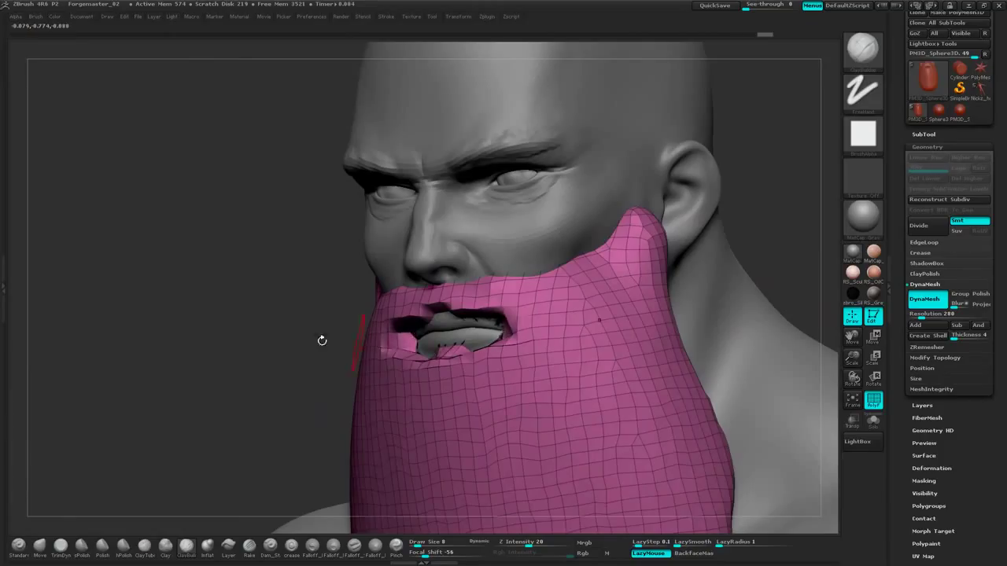
{"action": "left_click_drag", "start_coordinate": [321, 341], "coordinate": [378, 357]}
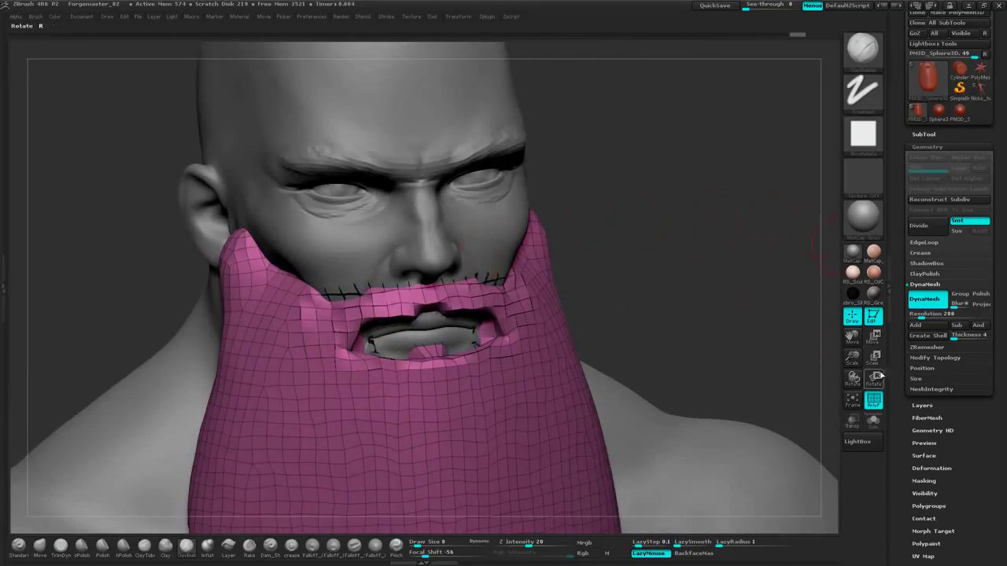
{"action": "left_click", "coordinate": [873, 400]}
{"action": "left_click_drag", "start_coordinate": [687, 252], "coordinate": [402, 299]}
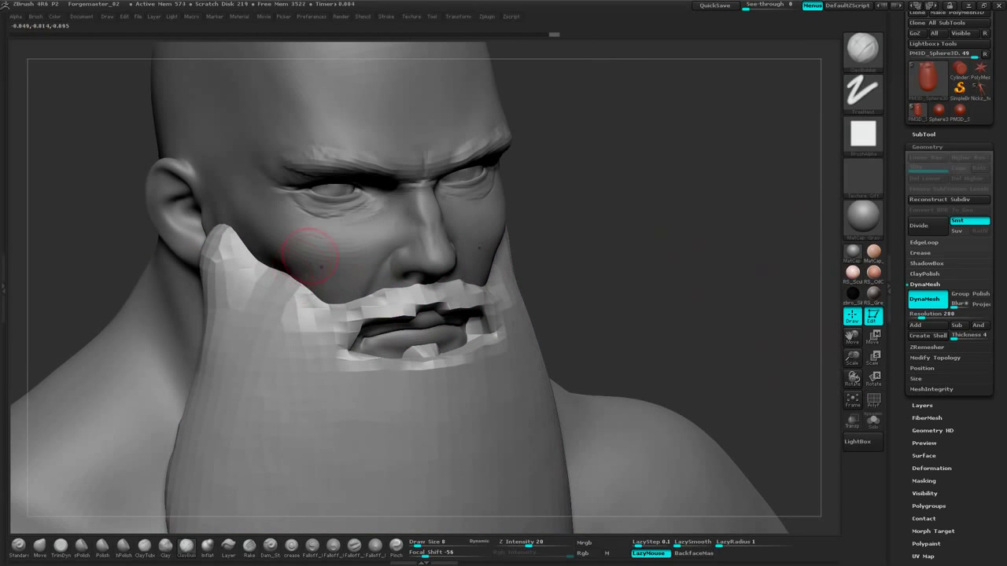
Smooth the beard's rim around the mouth opening and switch to the Move brush with the upper body in view
{"action": "mouse_move", "coordinate": [669, 255]}
{"action": "left_mouse_down", "text": "alt"}
{"action": "mouse_move", "coordinate": [670, 222]}
{"action": "mouse_move", "coordinate": [740, 265]}
{"action": "left_mouse_up", "text": "alt"}
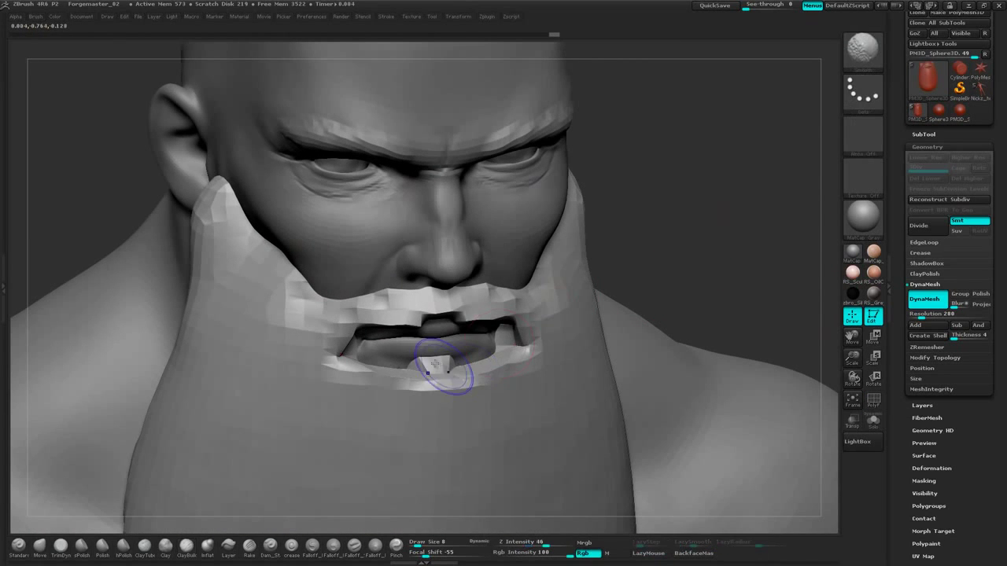
{"action": "mouse_move", "coordinate": [435, 364]}
{"action": "left_mouse_down", "text": "shift"}
{"action": "mouse_move", "coordinate": [470, 370]}
{"action": "mouse_move", "coordinate": [510, 347]}
{"action": "left_mouse_up", "text": "shift"}
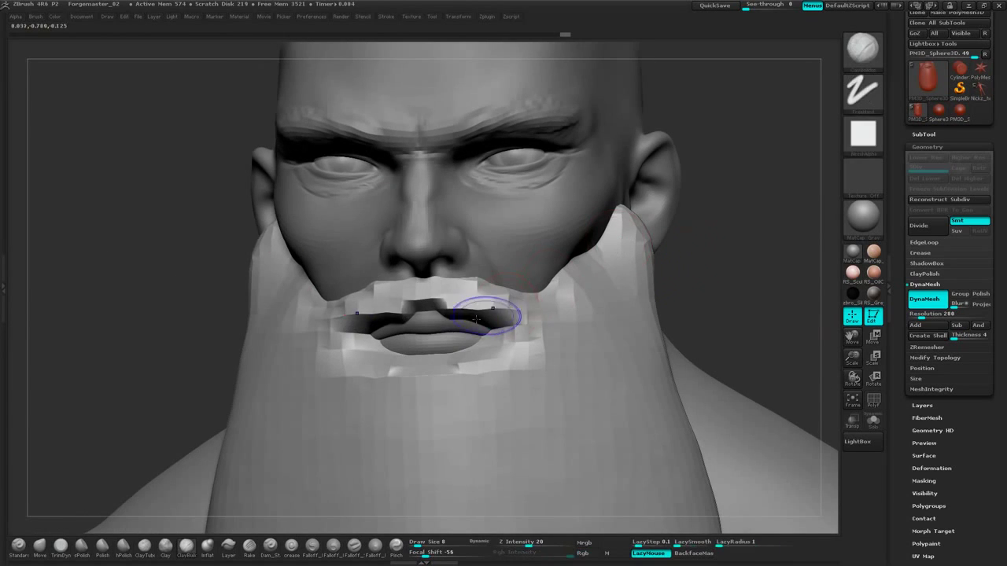
{"action": "left_click_drag", "start_coordinate": [602, 270], "coordinate": [697, 228]}
{"action": "left_click_drag", "start_coordinate": [828, 169], "coordinate": [652, 236], "text": "alt"}
{"action": "key", "text": "space"}
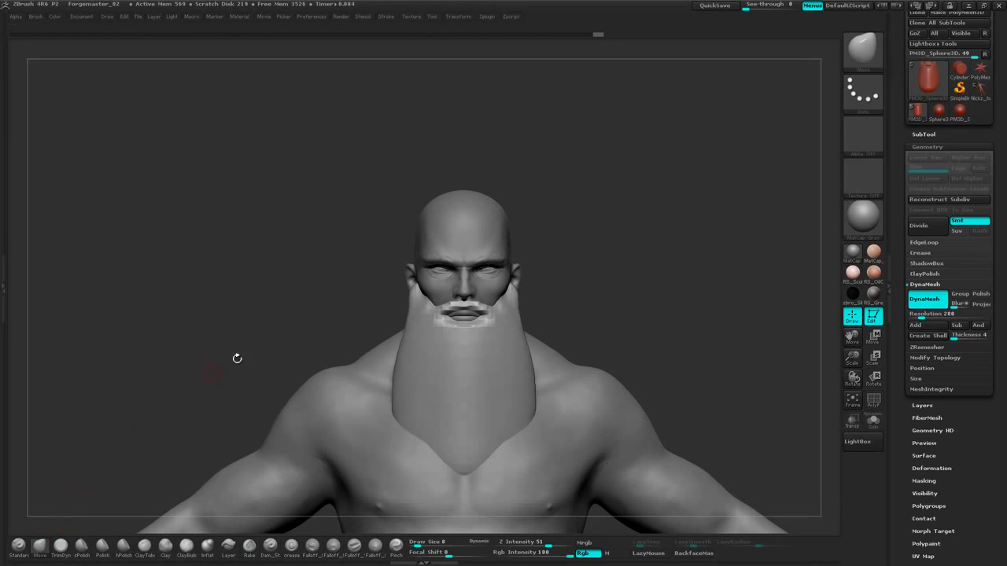
Set the Move brush's draw size to 80, pull the beard's sides inward and draw its lower front away from the chest
{"action": "mouse_move", "coordinate": [236, 355]}
{"action": "left_mouse_down"}
{"action": "mouse_move", "coordinate": [645, 192]}
{"action": "mouse_move", "coordinate": [677, 199]}
{"action": "mouse_move", "coordinate": [675, 215]}
{"action": "left_mouse_up"}
{"action": "key", "text": "space"}
{"action": "left_click", "coordinate": [682, 220]}
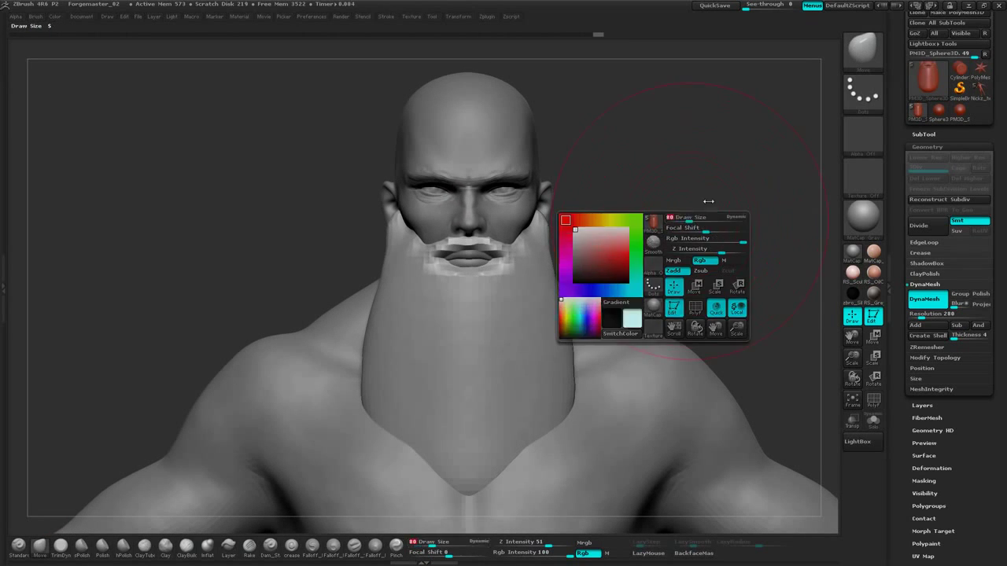
{"action": "left_click_drag", "start_coordinate": [723, 238], "coordinate": [732, 172], "text": "alt"}
{"action": "left_click_drag", "start_coordinate": [585, 336], "coordinate": [570, 338]}
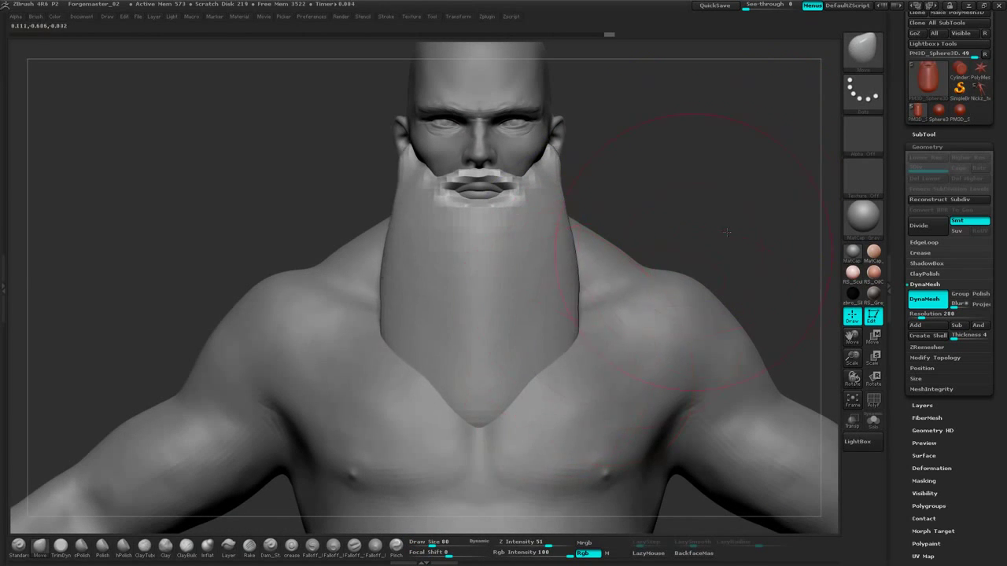
{"action": "left_click_drag", "start_coordinate": [728, 229], "coordinate": [654, 265], "text": "shift"}
{"action": "left_click_drag", "start_coordinate": [537, 386], "coordinate": [494, 419]}
Turn on transparency and pull the back of the lower beard forward out of the chest in side view
{"action": "left_click", "coordinate": [874, 423]}
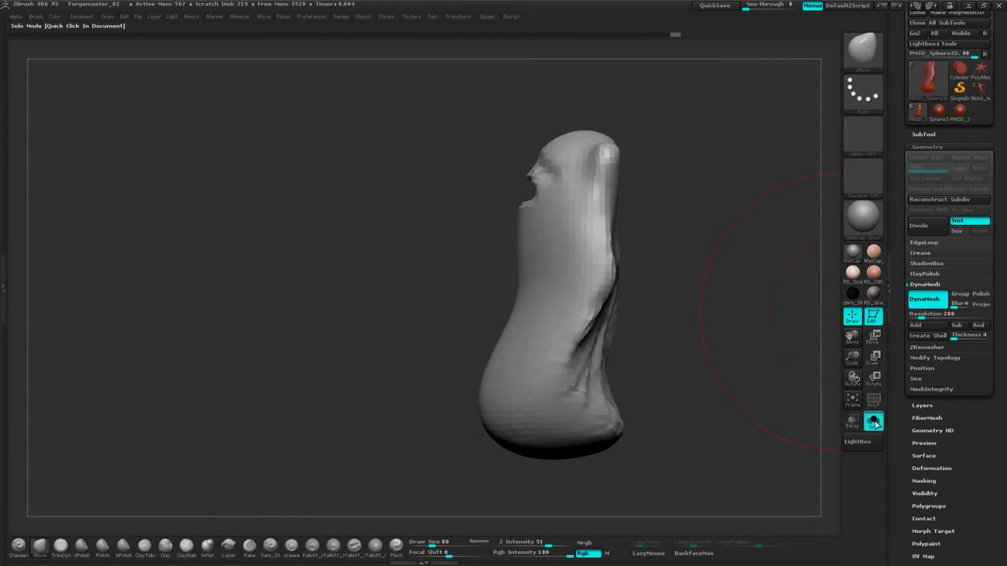
{"action": "left_click", "coordinate": [873, 423]}
{"action": "left_click", "coordinate": [852, 422]}
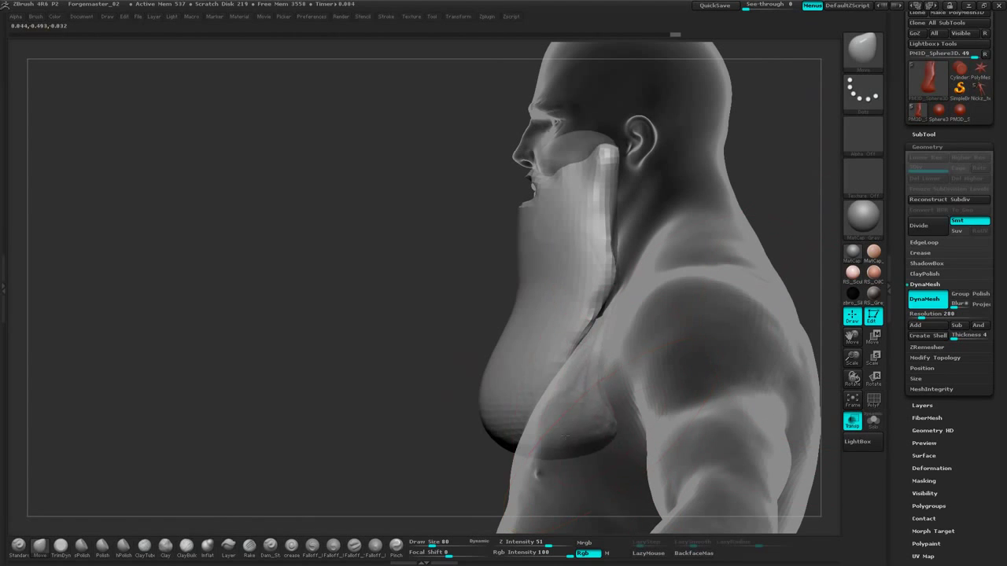
{"action": "left_click_drag", "start_coordinate": [565, 437], "coordinate": [512, 437]}
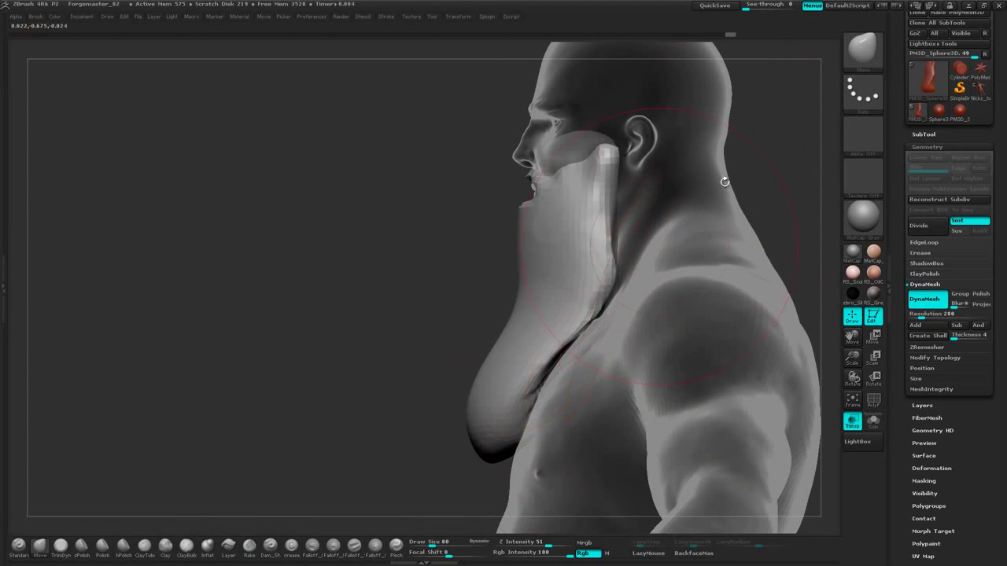
{"action": "mouse_move", "coordinate": [725, 182]}
{"action": "left_mouse_down"}
{"action": "mouse_move", "coordinate": [760, 166]}
{"action": "mouse_move", "coordinate": [727, 178]}
{"action": "left_mouse_up"}
{"action": "left_click_drag", "start_coordinate": [531, 301], "coordinate": [502, 305]}
Set the draw size to 17 and pull the mustache forward over the upper lip in profile
{"action": "mouse_move", "coordinate": [511, 208]}
{"action": "left_mouse_down"}
{"action": "mouse_move", "coordinate": [520, 210]}
{"action": "mouse_move", "coordinate": [371, 332]}
{"action": "mouse_move", "coordinate": [356, 394]}
{"action": "left_mouse_up"}
{"action": "left_click_drag", "start_coordinate": [394, 346], "coordinate": [417, 342]}
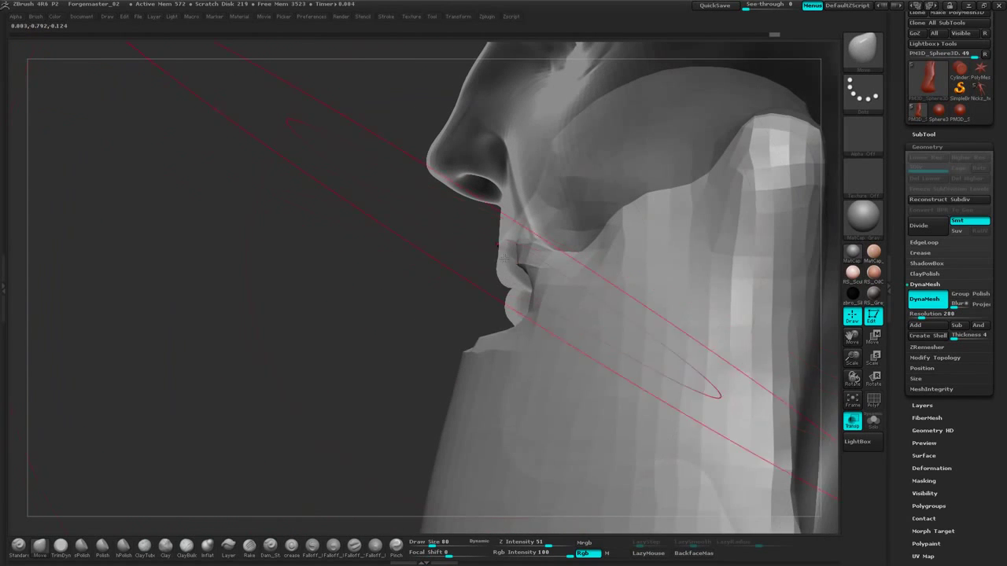
{"action": "key", "text": "space"}
{"action": "left_click_drag", "start_coordinate": [507, 254], "coordinate": [494, 254]}
{"action": "left_click_drag", "start_coordinate": [373, 314], "coordinate": [348, 363]}
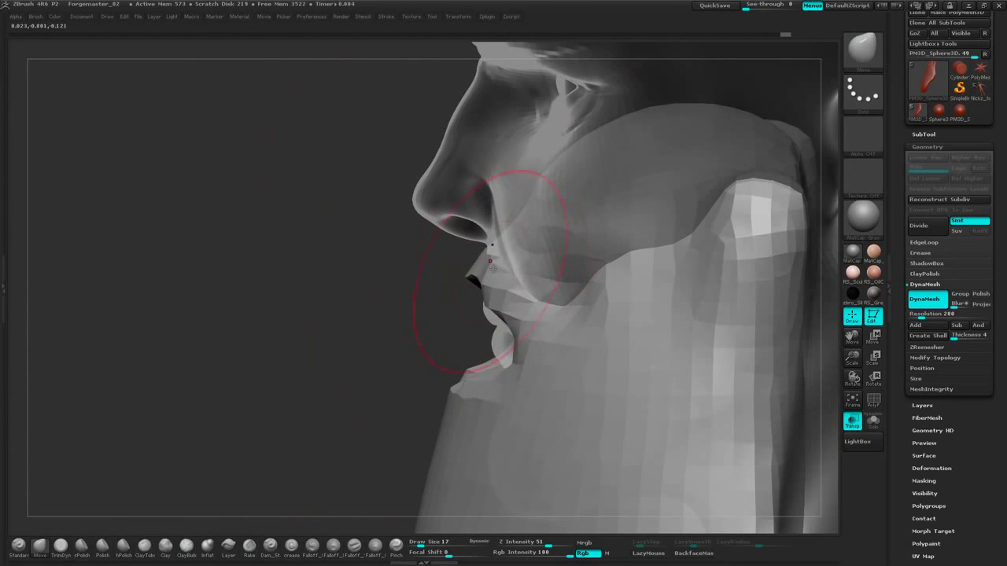
{"action": "left_click_drag", "start_coordinate": [488, 260], "coordinate": [482, 269]}
Adjust the mustache's edge beside the nose from the front and turn off transparency
{"action": "mouse_move", "coordinate": [338, 297]}
{"action": "left_mouse_down"}
{"action": "mouse_move", "coordinate": [543, 260]}
{"action": "mouse_move", "coordinate": [574, 244]}
{"action": "left_mouse_up"}
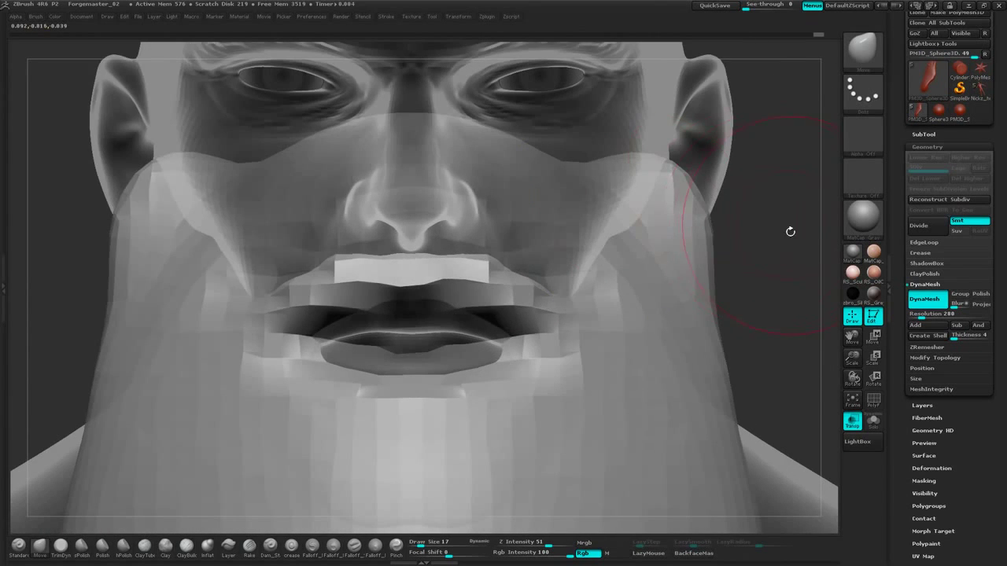
{"action": "mouse_move", "coordinate": [790, 232]}
{"action": "left_mouse_down", "text": "alt"}
{"action": "mouse_move", "coordinate": [740, 235]}
{"action": "mouse_move", "coordinate": [771, 240]}
{"action": "left_mouse_up", "text": "alt"}
{"action": "left_click_drag", "start_coordinate": [528, 279], "coordinate": [535, 272]}
{"action": "mouse_move", "coordinate": [724, 206]}
{"action": "left_mouse_down"}
{"action": "mouse_move", "coordinate": [688, 173]}
{"action": "mouse_move", "coordinate": [697, 181]}
{"action": "left_mouse_up"}
{"action": "left_click", "coordinate": [860, 423]}
Set the draw size to 32 and reshape the sideburns in front of the ears
{"action": "mouse_move", "coordinate": [697, 231]}
{"action": "left_mouse_down", "text": "alt"}
{"action": "mouse_move", "coordinate": [683, 214]}
{"action": "mouse_move", "coordinate": [704, 225]}
{"action": "mouse_move", "coordinate": [681, 191]}
{"action": "mouse_move", "coordinate": [649, 250]}
{"action": "mouse_move", "coordinate": [666, 259]}
{"action": "left_mouse_up", "text": "alt"}
{"action": "key", "text": "space"}
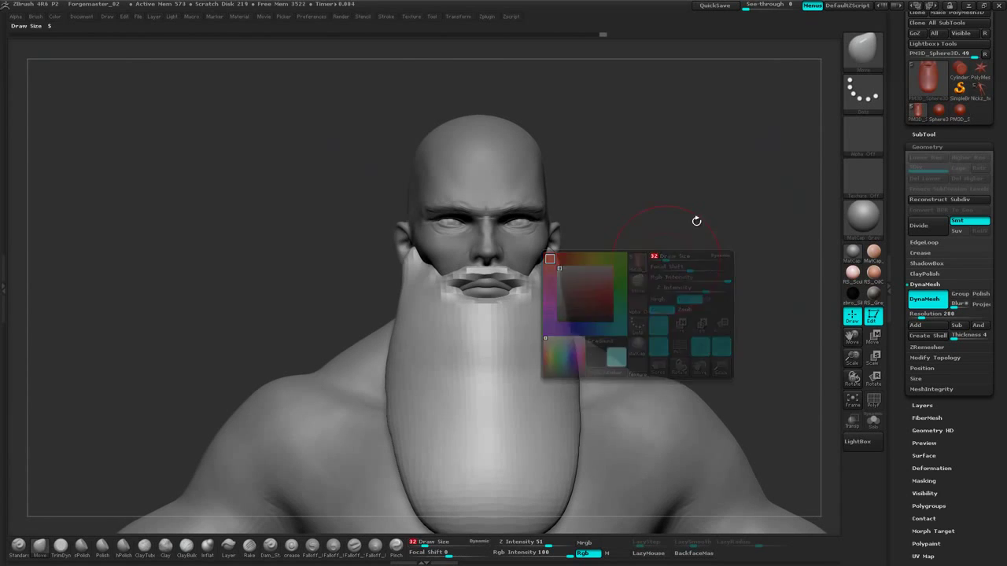
{"action": "mouse_move", "coordinate": [697, 221]}
{"action": "left_mouse_down", "text": "alt"}
{"action": "mouse_move", "coordinate": [707, 256]}
{"action": "mouse_move", "coordinate": [634, 263]}
{"action": "left_mouse_up", "text": "alt"}
{"action": "left_click_drag", "start_coordinate": [699, 242], "coordinate": [593, 273]}
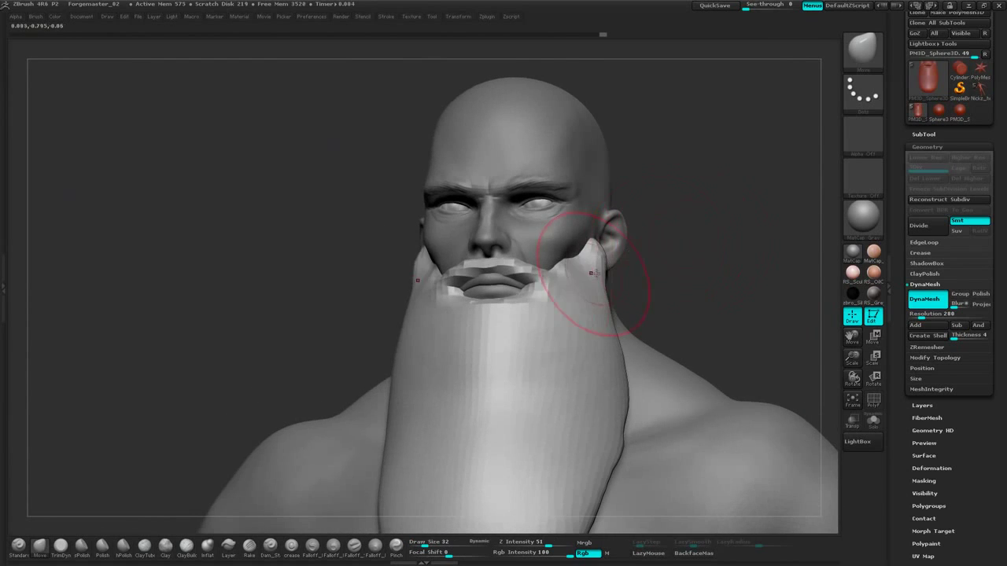
Set the draw size to 93, pull the beard's rear edge forward along the jaw and neck, and smooth it
{"action": "mouse_move", "coordinate": [704, 287]}
{"action": "left_mouse_down", "text": "alt"}
{"action": "mouse_move", "coordinate": [685, 241]}
{"action": "mouse_move", "coordinate": [714, 266]}
{"action": "mouse_move", "coordinate": [721, 235]}
{"action": "mouse_move", "coordinate": [660, 225]}
{"action": "left_mouse_up", "text": "alt"}
{"action": "key", "text": "space"}
{"action": "left_click_drag", "start_coordinate": [617, 327], "coordinate": [609, 329]}
{"action": "left_click_drag", "start_coordinate": [747, 257], "coordinate": [705, 250]}
{"action": "left_click_drag", "start_coordinate": [621, 340], "coordinate": [608, 329]}
{"action": "left_click_drag", "start_coordinate": [731, 260], "coordinate": [678, 257]}
{"action": "left_click_drag", "start_coordinate": [635, 316], "coordinate": [596, 342], "text": "shift"}
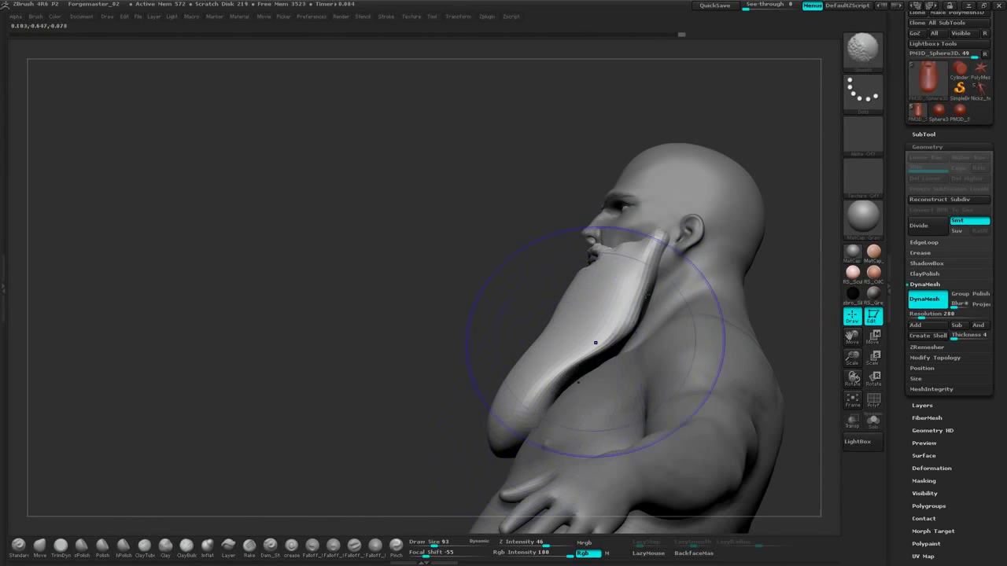
Widen the lower part of the beard symmetrically over the chest in front view
{"action": "mouse_move", "coordinate": [629, 149]}
{"action": "left_mouse_down"}
{"action": "mouse_move", "coordinate": [730, 179]}
{"action": "mouse_move", "coordinate": [725, 207]}
{"action": "mouse_move", "coordinate": [739, 197]}
{"action": "left_mouse_up"}
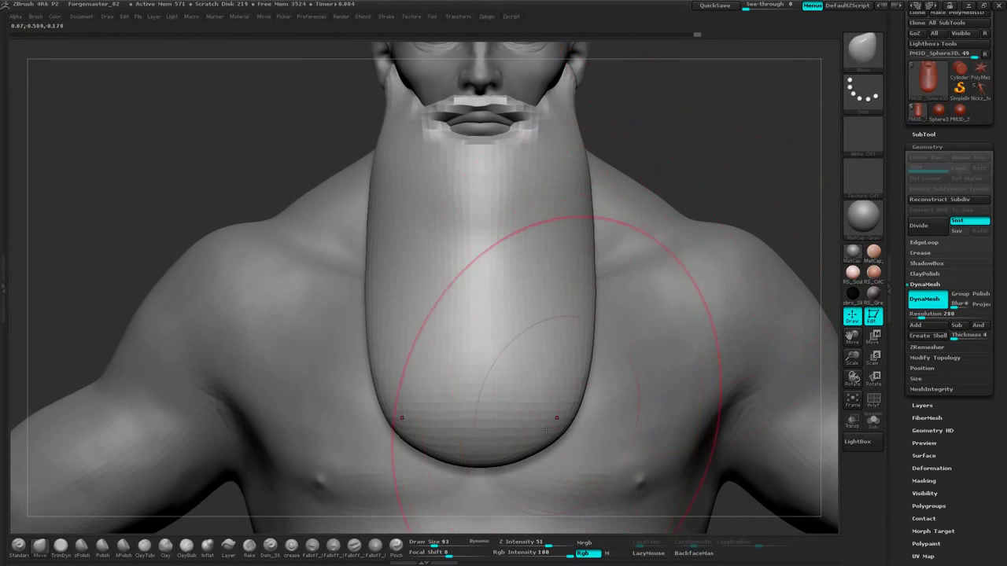
{"action": "left_click_drag", "start_coordinate": [557, 419], "coordinate": [569, 419]}
{"action": "left_click_drag", "start_coordinate": [712, 99], "coordinate": [719, 149], "text": "alt"}
{"action": "left_click_drag", "start_coordinate": [580, 370], "coordinate": [596, 375]}
Rebuild the beard's DynaMesh at resolution 392 and smooth the sideburns and beard surface with draw size 32
{"action": "mouse_move", "coordinate": [700, 141]}
{"action": "left_mouse_down", "text": "alt"}
{"action": "mouse_move", "coordinate": [714, 171]}
{"action": "mouse_move", "coordinate": [676, 293]}
{"action": "left_mouse_up", "text": "alt"}
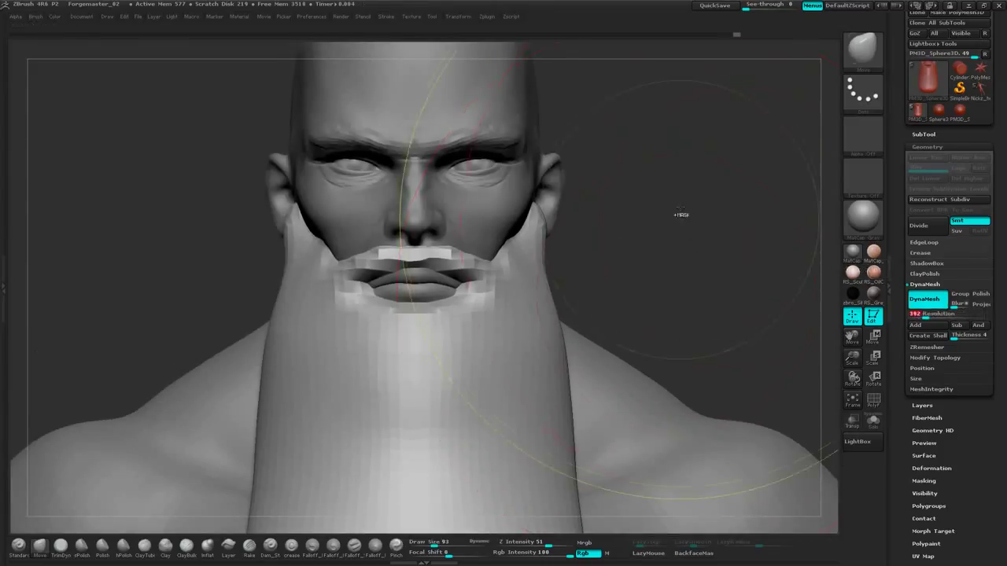
{"action": "mouse_move", "coordinate": [680, 176]}
{"action": "left_mouse_down", "text": "ctrl"}
{"action": "mouse_move", "coordinate": [702, 257]}
{"action": "mouse_move", "coordinate": [692, 247]}
{"action": "mouse_move", "coordinate": [722, 177]}
{"action": "left_mouse_up", "text": "ctrl"}
{"action": "key", "text": "space"}
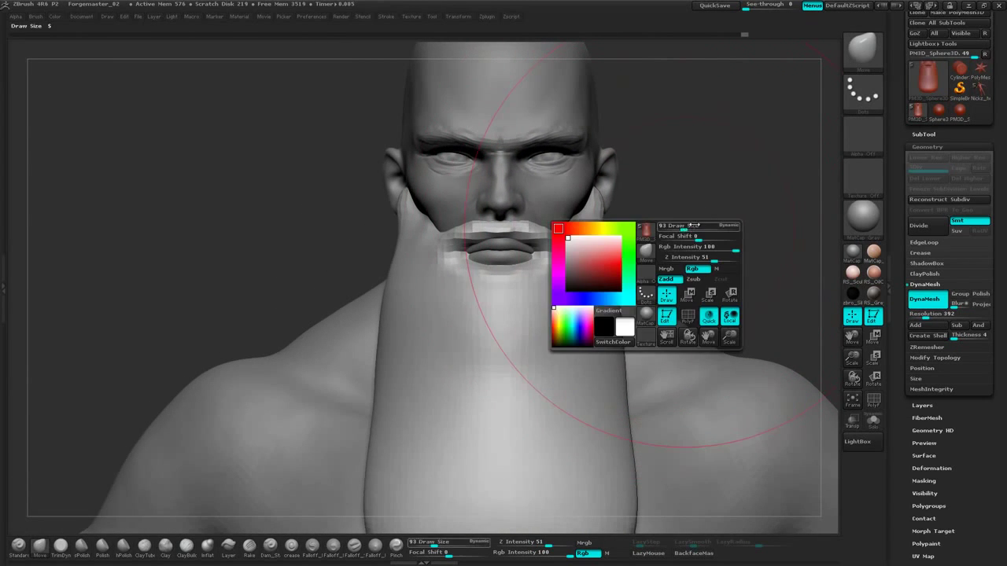
{"action": "left_click_drag", "start_coordinate": [688, 227], "coordinate": [677, 226]}
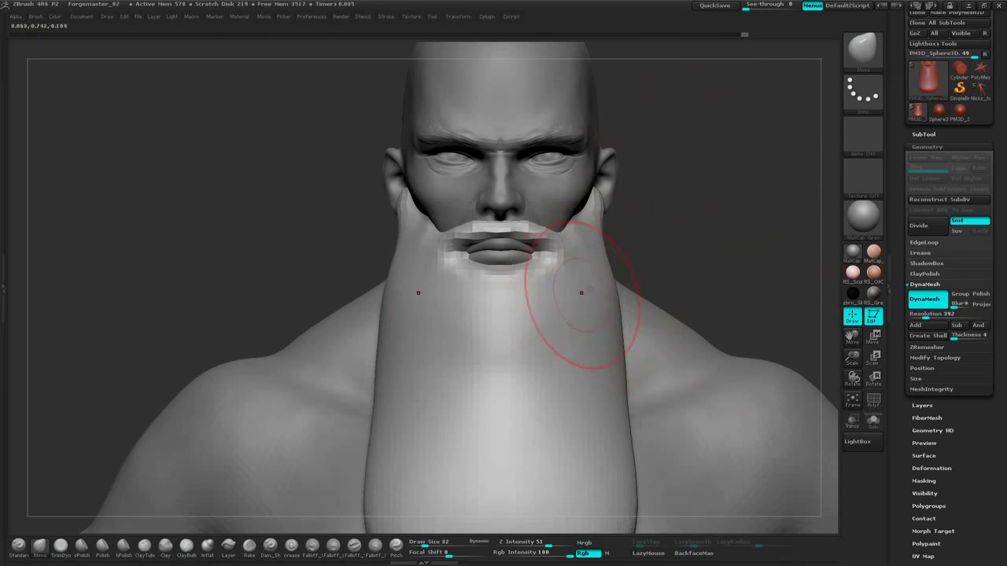
{"action": "mouse_move", "coordinate": [571, 247]}
{"action": "left_mouse_down", "text": "shift"}
{"action": "mouse_move", "coordinate": [528, 232]}
{"action": "mouse_move", "coordinate": [587, 263]}
{"action": "mouse_move", "coordinate": [606, 214]}
{"action": "left_mouse_up", "text": "shift"}
{"action": "left_click_drag", "start_coordinate": [675, 231], "coordinate": [642, 236], "text": "alt"}
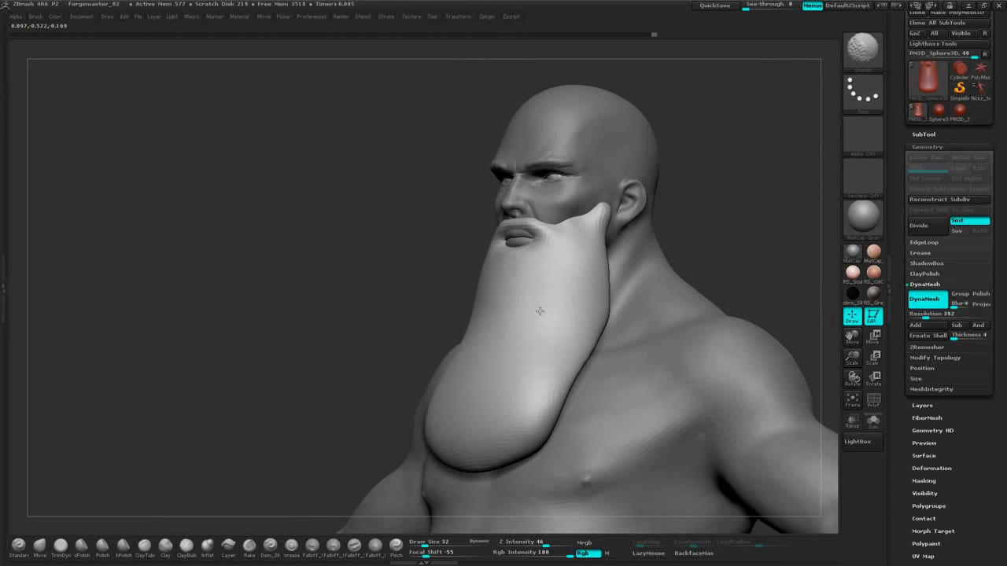
{"action": "left_click_drag", "start_coordinate": [540, 312], "coordinate": [552, 267], "text": "shift"}
Reshape the mustache and the beard's edge around the mouth corners with the Move brush
{"action": "mouse_move", "coordinate": [659, 195]}
{"action": "left_mouse_down"}
{"action": "mouse_move", "coordinate": [692, 188]}
{"action": "mouse_move", "coordinate": [698, 299]}
{"action": "left_mouse_up"}
{"action": "mouse_move", "coordinate": [705, 79]}
{"action": "left_mouse_down", "text": "alt"}
{"action": "mouse_move", "coordinate": [762, 371]}
{"action": "mouse_move", "coordinate": [761, 426]}
{"action": "left_mouse_up", "text": "alt"}
{"action": "left_click_drag", "start_coordinate": [555, 229], "coordinate": [690, 219]}
{"action": "mouse_move", "coordinate": [568, 315]}
{"action": "left_mouse_down", "text": "alt"}
{"action": "mouse_move", "coordinate": [556, 257]}
{"action": "mouse_move", "coordinate": [587, 263]}
{"action": "mouse_move", "coordinate": [615, 286]}
{"action": "left_mouse_up", "text": "alt"}
{"action": "mouse_move", "coordinate": [461, 233]}
{"action": "left_mouse_down"}
{"action": "mouse_move", "coordinate": [475, 230]}
{"action": "mouse_move", "coordinate": [295, 251]}
{"action": "left_mouse_up"}
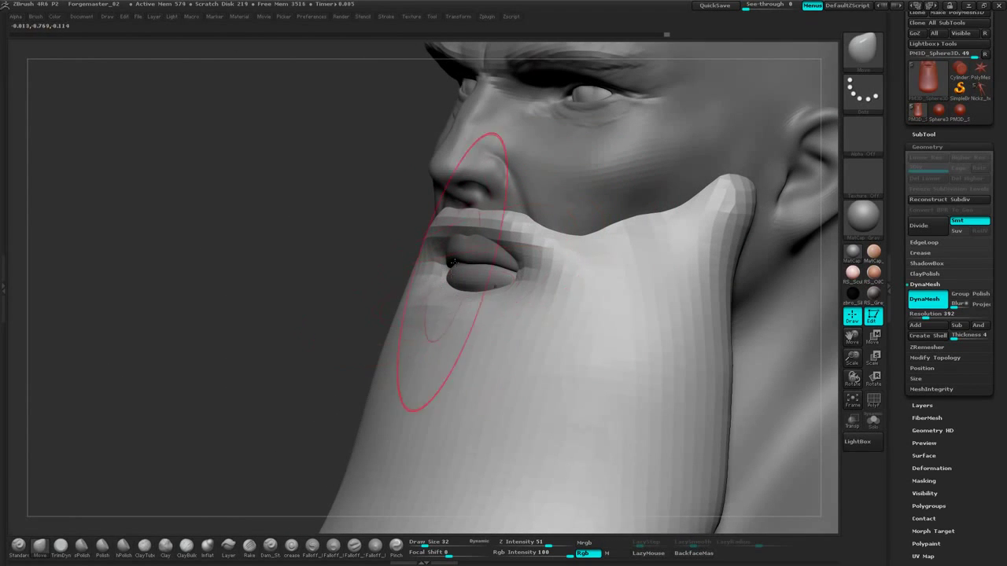
Switch to ClayBuildup with draw size 8 and build up the mustache from the upper lip down past the mouth corners
{"action": "left_click", "coordinate": [182, 555]}
{"action": "left_click_drag", "start_coordinate": [233, 331], "coordinate": [463, 296]}
{"action": "key", "text": "space"}
{"action": "left_click_drag", "start_coordinate": [635, 222], "coordinate": [610, 225]}
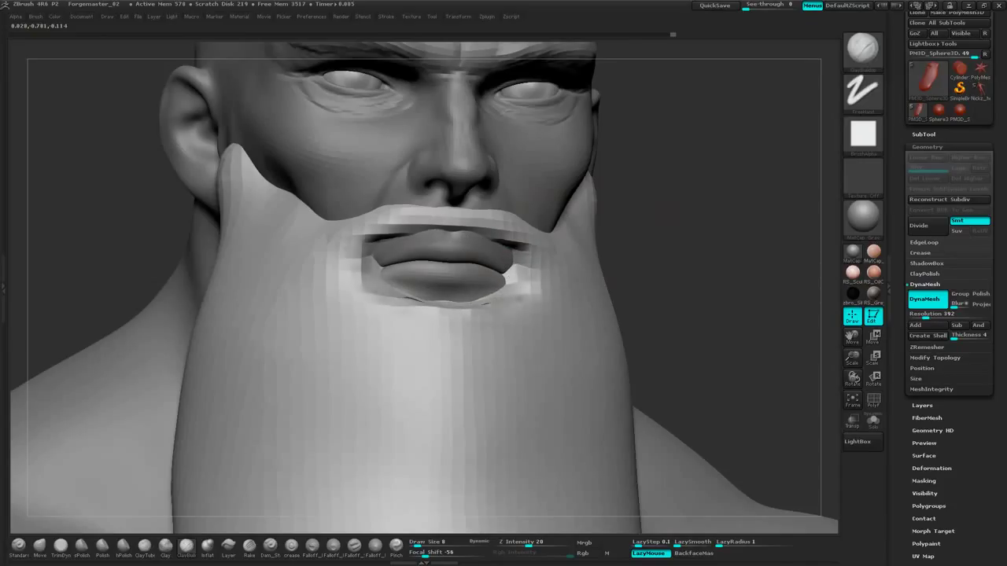
{"action": "mouse_move", "coordinate": [681, 209]}
{"action": "left_mouse_down"}
{"action": "mouse_move", "coordinate": [548, 236]}
{"action": "mouse_move", "coordinate": [529, 269]}
{"action": "mouse_move", "coordinate": [541, 272]}
{"action": "mouse_move", "coordinate": [528, 238]}
{"action": "mouse_move", "coordinate": [475, 218]}
{"action": "left_mouse_up"}
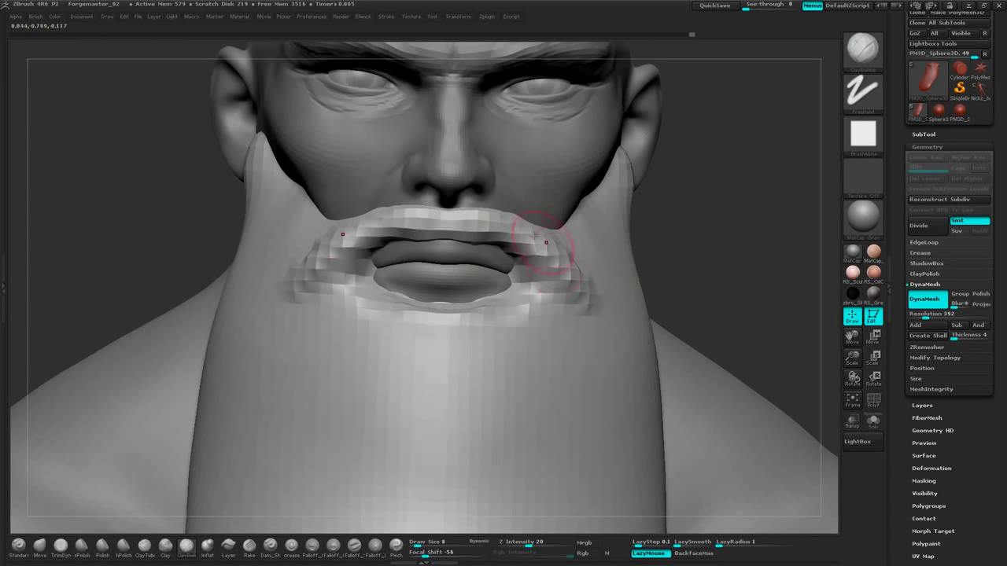
{"action": "left_click_drag", "start_coordinate": [549, 247], "coordinate": [547, 313]}
Add clay strokes from the mouth corner across the cheek and down the sideburn
{"action": "mouse_move", "coordinate": [738, 253]}
{"action": "left_mouse_down"}
{"action": "mouse_move", "coordinate": [717, 243]}
{"action": "mouse_move", "coordinate": [640, 254]}
{"action": "left_mouse_up"}
{"action": "left_click_drag", "start_coordinate": [551, 245], "coordinate": [589, 317]}
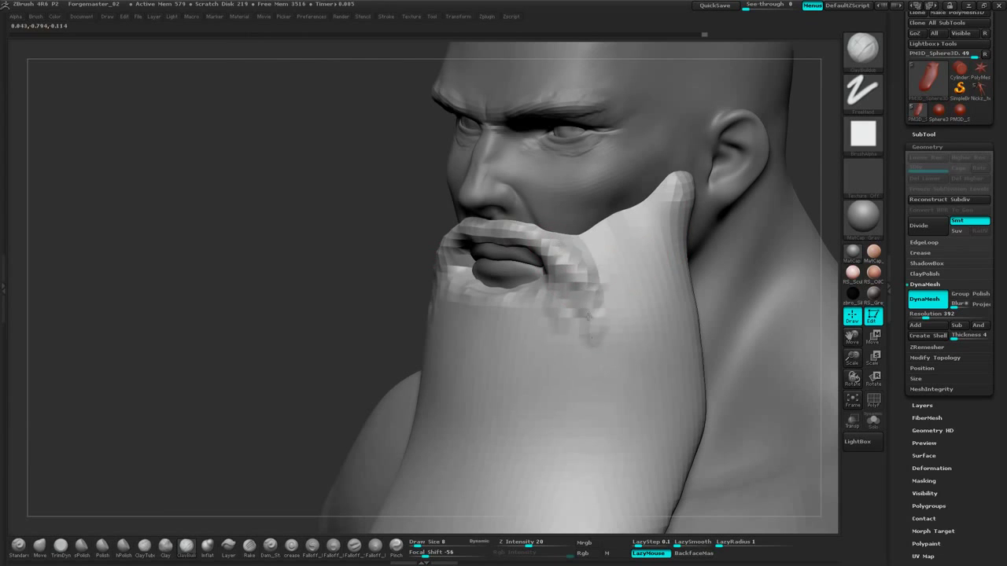
{"action": "left_click_drag", "start_coordinate": [600, 247], "coordinate": [616, 304]}
{"action": "left_click_drag", "start_coordinate": [647, 213], "coordinate": [618, 223]}
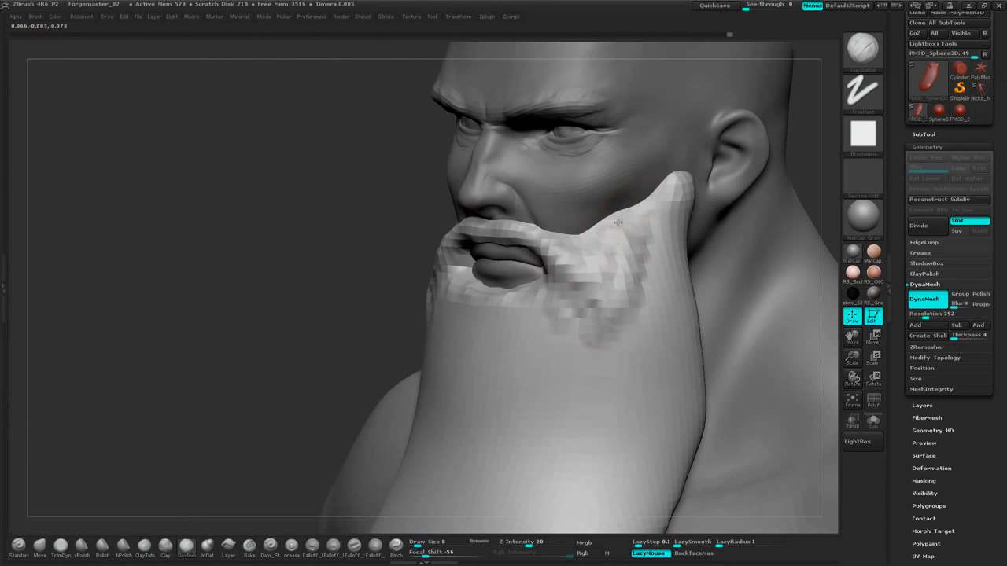
{"action": "left_click_drag", "start_coordinate": [819, 146], "coordinate": [662, 216], "text": "alt"}
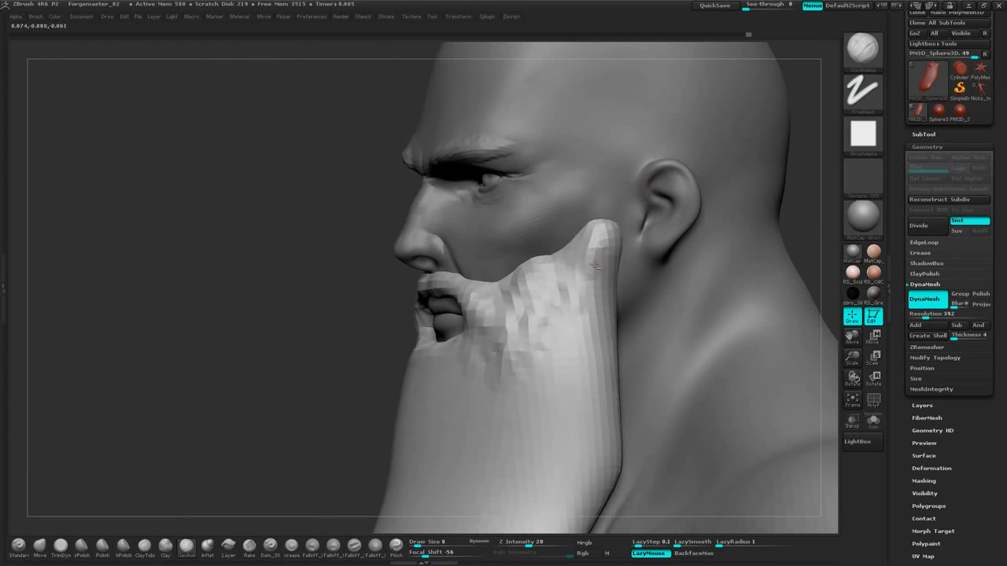
{"action": "left_click_drag", "start_coordinate": [612, 237], "coordinate": [590, 374]}
Set the draw size to 34 and lay long downward clay strokes along the side and front of the beard
{"action": "mouse_move", "coordinate": [804, 149]}
{"action": "left_mouse_down", "text": "alt"}
{"action": "mouse_move", "coordinate": [774, 172]}
{"action": "mouse_move", "coordinate": [715, 154]}
{"action": "mouse_move", "coordinate": [737, 180]}
{"action": "mouse_move", "coordinate": [754, 163]}
{"action": "mouse_move", "coordinate": [699, 167]}
{"action": "left_mouse_up", "text": "alt"}
{"action": "key", "text": "space"}
{"action": "left_click_drag", "start_coordinate": [560, 274], "coordinate": [567, 338]}
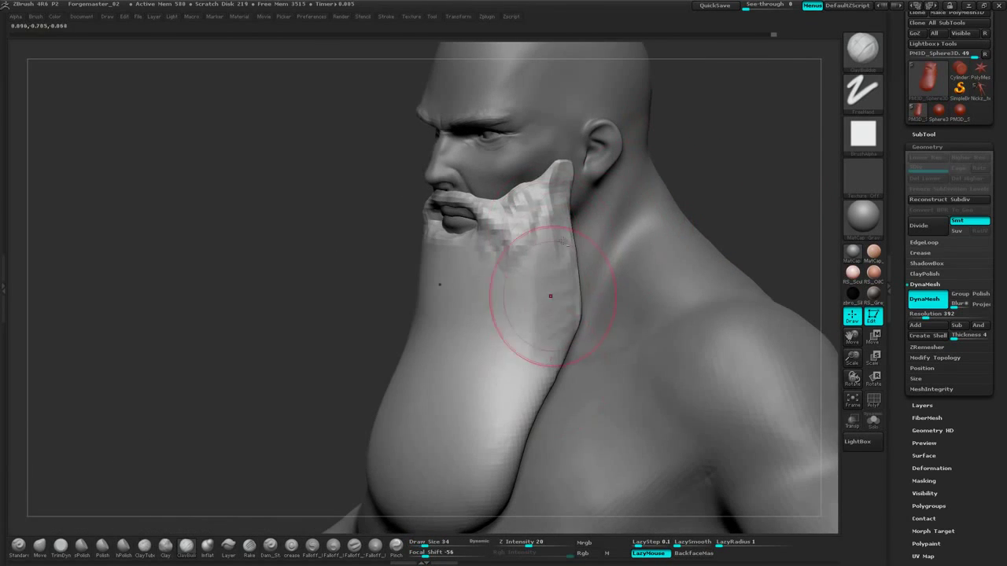
{"action": "mouse_move", "coordinate": [551, 296]}
{"action": "left_mouse_down"}
{"action": "mouse_move", "coordinate": [543, 363]}
{"action": "mouse_move", "coordinate": [526, 393]}
{"action": "left_mouse_up"}
{"action": "mouse_move", "coordinate": [529, 266]}
{"action": "left_mouse_down"}
{"action": "mouse_move", "coordinate": [494, 399]}
{"action": "mouse_move", "coordinate": [475, 409]}
{"action": "left_mouse_up"}
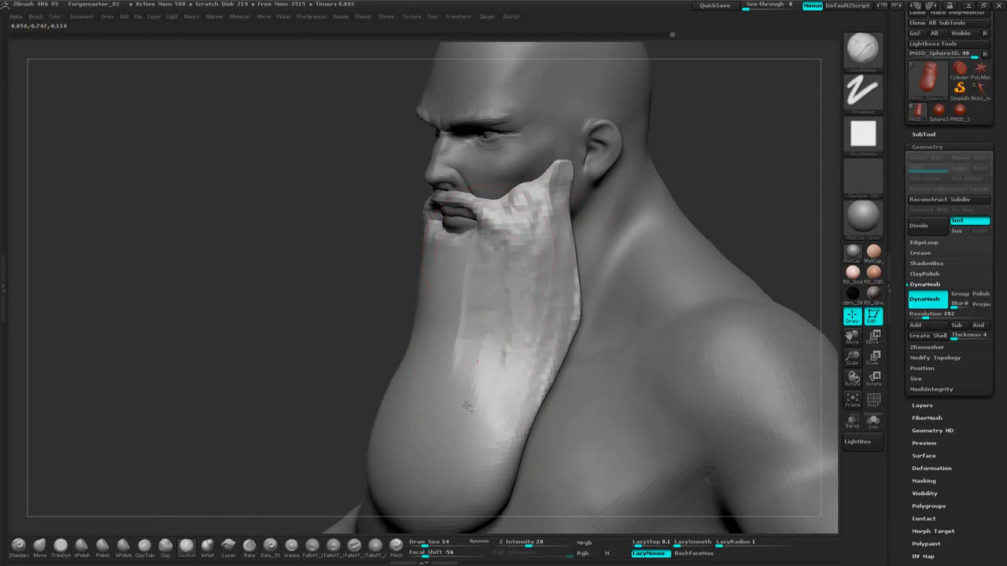
{"action": "left_click_drag", "start_coordinate": [475, 271], "coordinate": [450, 402]}
{"action": "left_click_drag", "start_coordinate": [453, 267], "coordinate": [425, 394]}
Set the draw size to 15 and build up the beard below the lower lip and mouth corners
{"action": "mouse_move", "coordinate": [305, 342]}
{"action": "left_mouse_down"}
{"action": "mouse_move", "coordinate": [672, 152]}
{"action": "mouse_move", "coordinate": [686, 160]}
{"action": "mouse_move", "coordinate": [716, 148]}
{"action": "mouse_move", "coordinate": [736, 188]}
{"action": "mouse_move", "coordinate": [717, 177]}
{"action": "left_mouse_up"}
{"action": "key", "text": "space"}
{"action": "mouse_move", "coordinate": [708, 143]}
{"action": "left_mouse_down"}
{"action": "mouse_move", "coordinate": [511, 243]}
{"action": "mouse_move", "coordinate": [507, 233]}
{"action": "mouse_move", "coordinate": [473, 259]}
{"action": "mouse_move", "coordinate": [469, 296]}
{"action": "mouse_move", "coordinate": [500, 271]}
{"action": "left_mouse_up"}
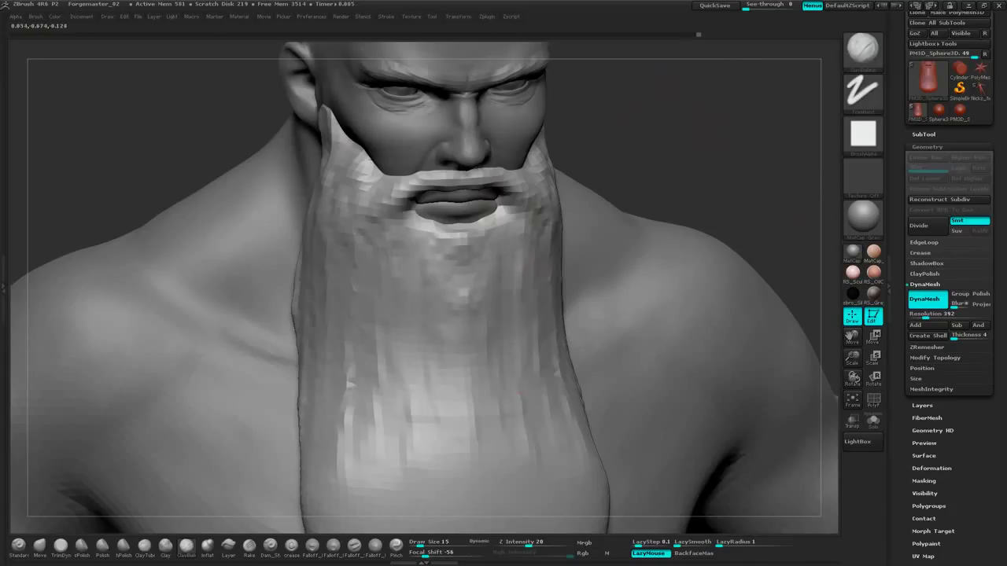
{"action": "mouse_move", "coordinate": [505, 229]}
{"action": "left_mouse_down"}
{"action": "mouse_move", "coordinate": [474, 272]}
{"action": "mouse_move", "coordinate": [497, 228]}
{"action": "mouse_move", "coordinate": [491, 276]}
{"action": "left_mouse_up"}
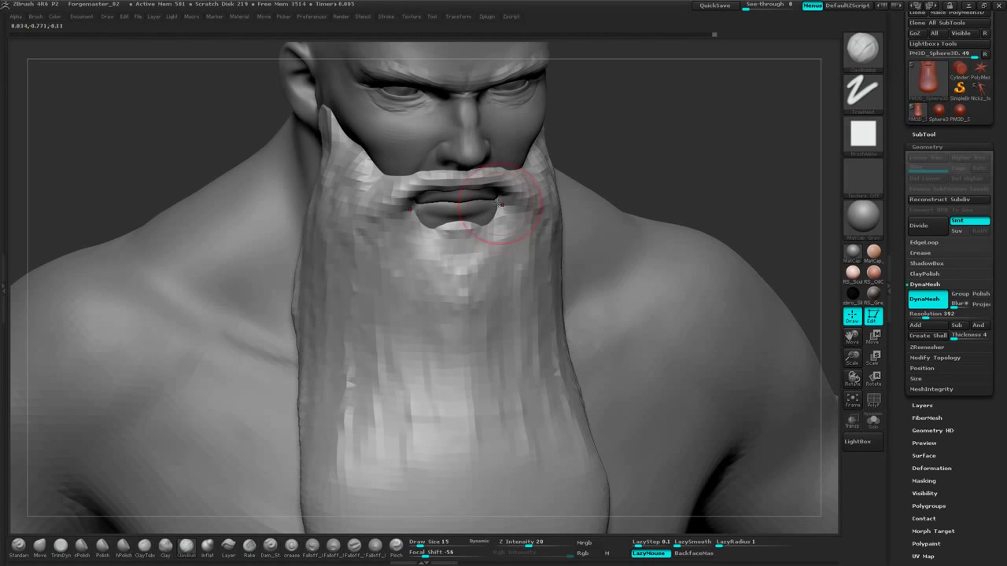
Use the Move brush at draw size 9 with transparency on to pull the mouth opening's corners outward, then turn transparency off
{"action": "mouse_move", "coordinate": [680, 138]}
{"action": "left_mouse_down", "text": "alt"}
{"action": "mouse_move", "coordinate": [732, 102]}
{"action": "mouse_move", "coordinate": [740, 159]}
{"action": "mouse_move", "coordinate": [736, 141]}
{"action": "left_mouse_up", "text": "alt"}
{"action": "key", "text": "space"}
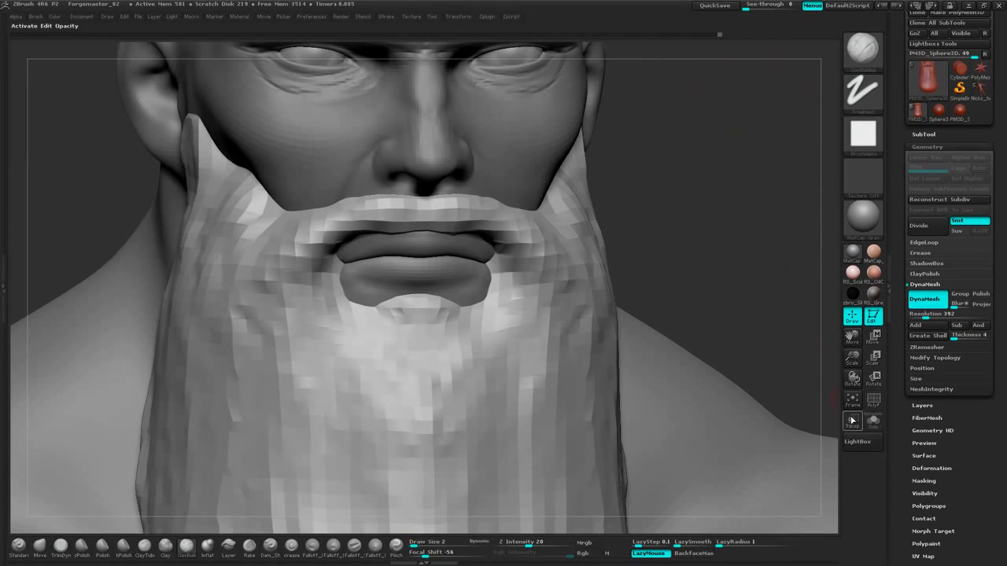
{"action": "left_click", "coordinate": [853, 422]}
{"action": "left_click_drag", "start_coordinate": [700, 228], "coordinate": [719, 249]}
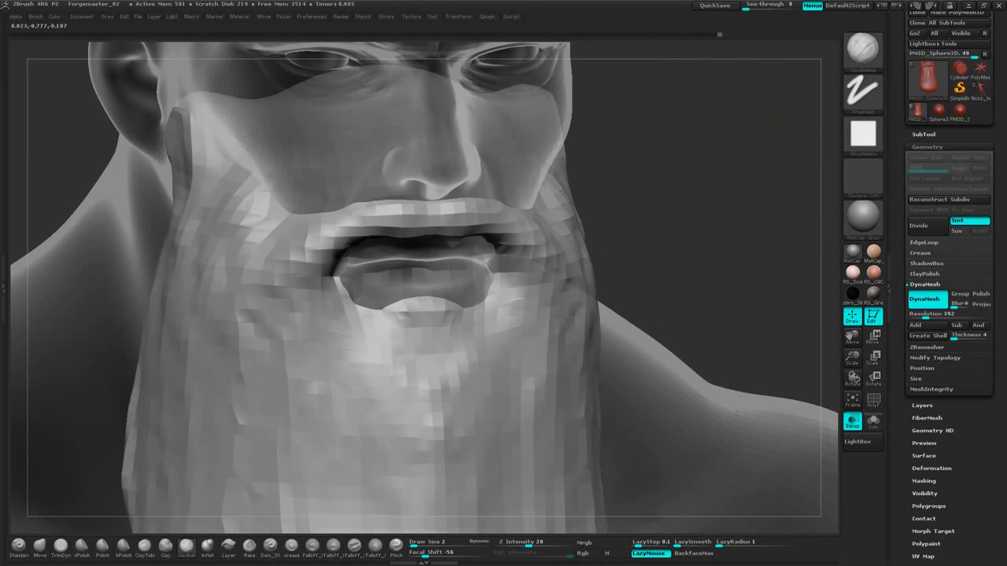
{"action": "left_click", "coordinate": [41, 544]}
{"action": "key", "text": "space"}
{"action": "left_click_drag", "start_coordinate": [734, 221], "coordinate": [695, 174]}
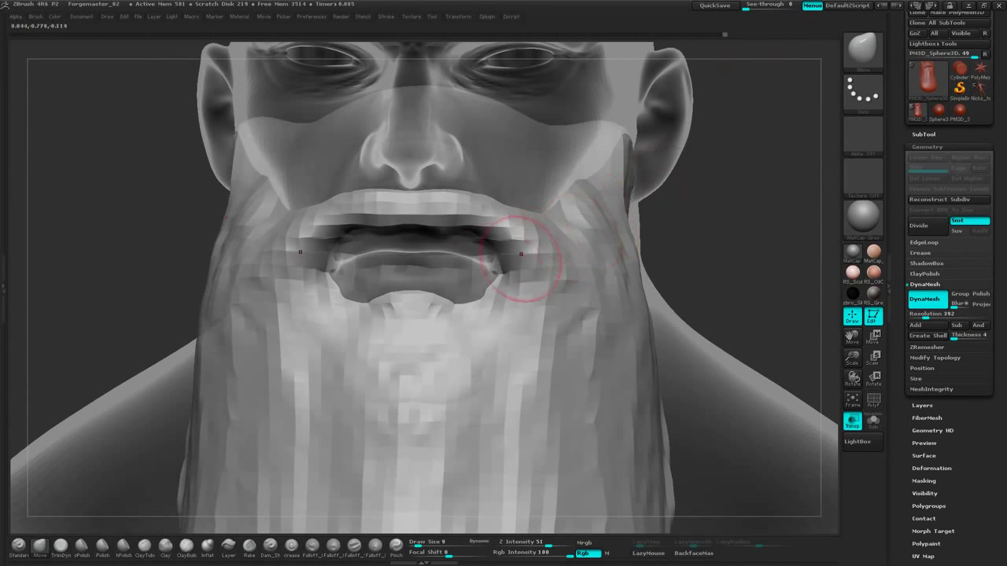
{"action": "mouse_move", "coordinate": [496, 269]}
{"action": "left_mouse_down"}
{"action": "mouse_move", "coordinate": [505, 268]}
{"action": "mouse_move", "coordinate": [495, 268]}
{"action": "left_mouse_up"}
{"action": "left_click_drag", "start_coordinate": [743, 197], "coordinate": [814, 202]}
{"action": "left_click", "coordinate": [858, 418]}
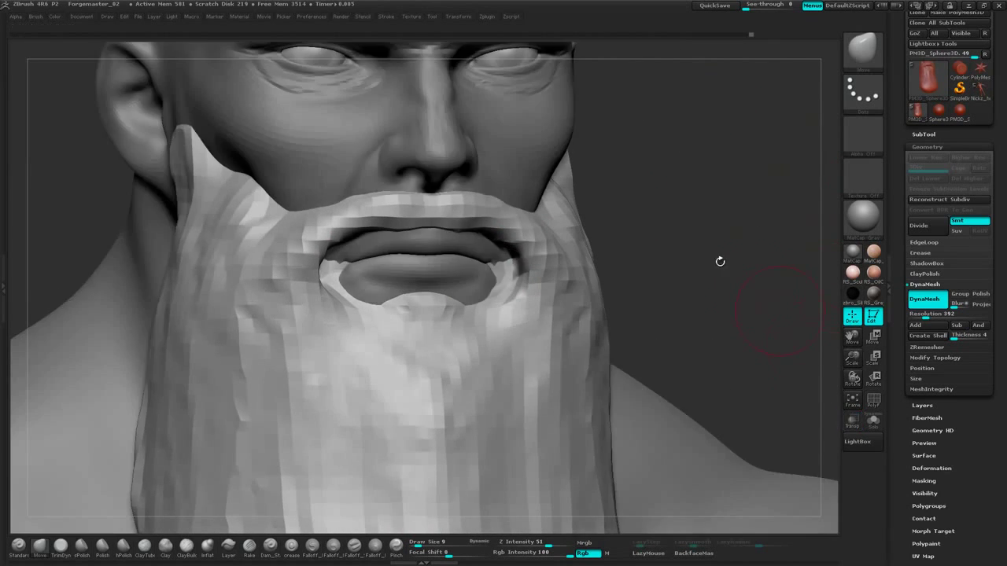
Widen the beard's rim around the lower lip and reshape both corners of the mouth opening
{"action": "mouse_move", "coordinate": [720, 261]}
{"action": "left_mouse_down", "text": "alt"}
{"action": "mouse_move", "coordinate": [732, 236]}
{"action": "mouse_move", "coordinate": [669, 239]}
{"action": "left_mouse_up", "text": "alt"}
{"action": "left_click_drag", "start_coordinate": [489, 274], "coordinate": [497, 277]}
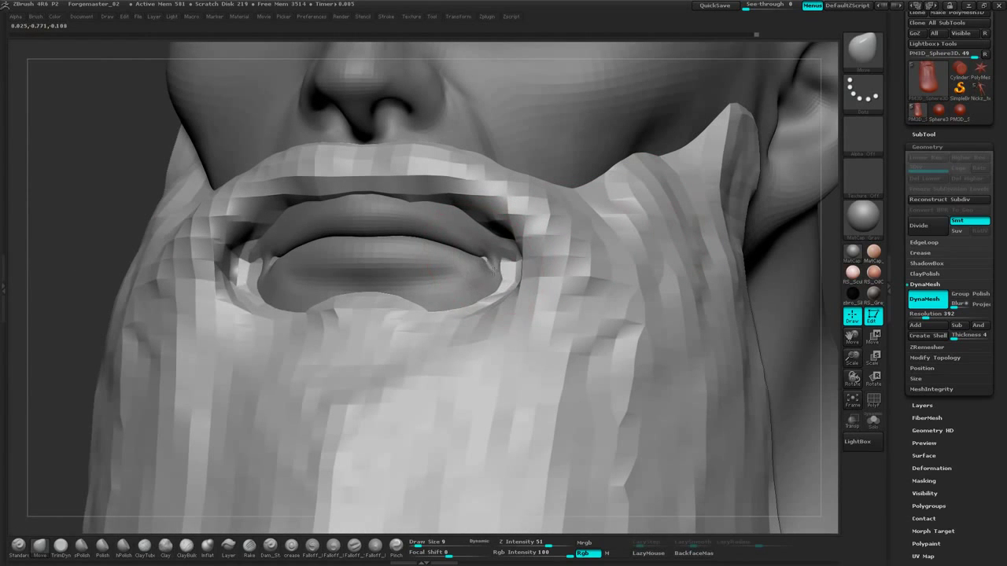
{"action": "left_click_drag", "start_coordinate": [825, 275], "coordinate": [869, 276]}
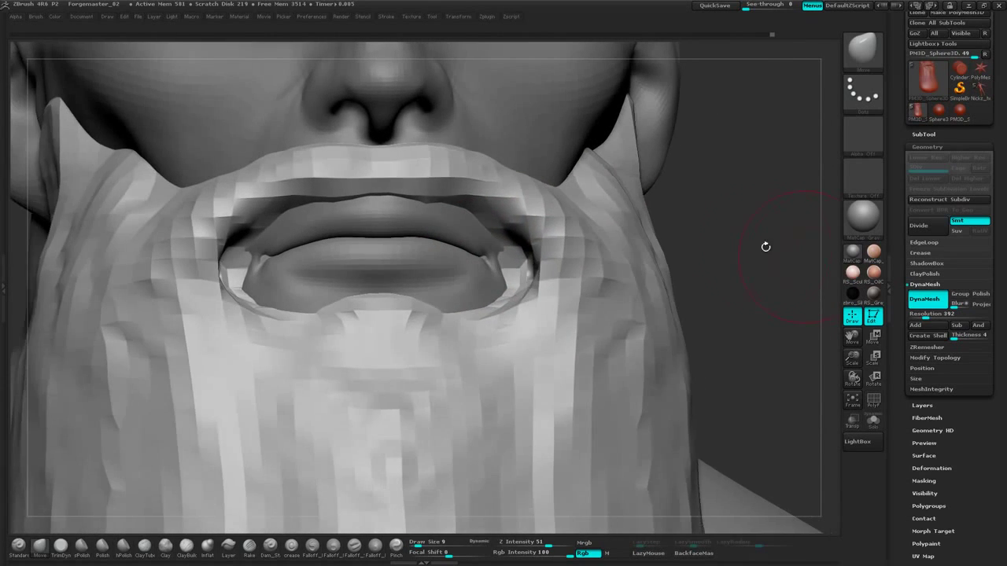
{"action": "mouse_move", "coordinate": [766, 247]}
{"action": "left_mouse_down", "text": "alt"}
{"action": "mouse_move", "coordinate": [760, 272]}
{"action": "mouse_move", "coordinate": [736, 273]}
{"action": "left_mouse_up", "text": "alt"}
{"action": "left_click_drag", "start_coordinate": [493, 289], "coordinate": [488, 291]}
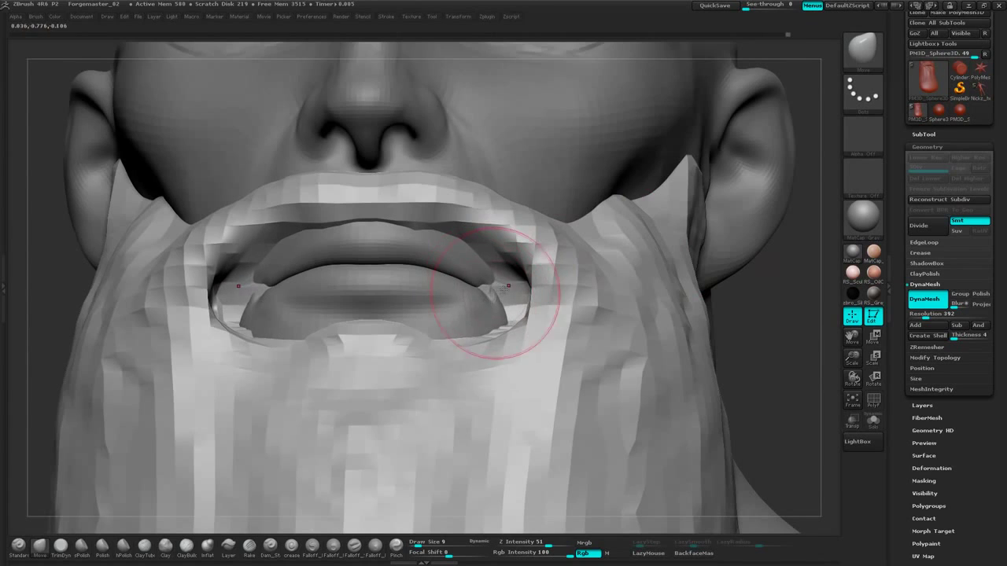
Reshape the beard around the corner of the mouth opening using transparency, then turn transparency off and smooth below the lower lip
{"action": "left_click_drag", "start_coordinate": [761, 307], "coordinate": [838, 315]}
{"action": "left_click", "coordinate": [854, 423]}
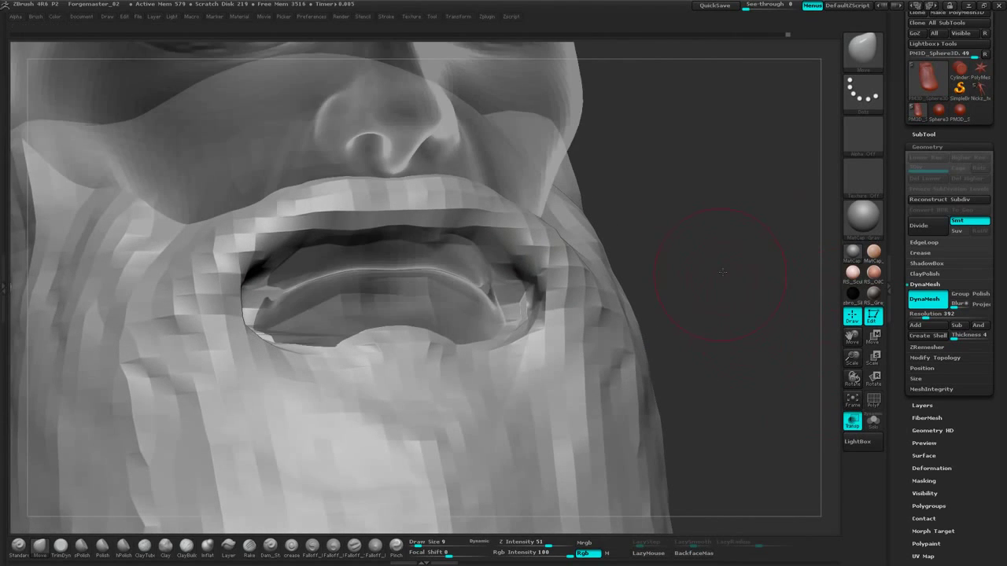
{"action": "left_click_drag", "start_coordinate": [716, 257], "coordinate": [775, 258]}
{"action": "left_click_drag", "start_coordinate": [457, 288], "coordinate": [438, 302]}
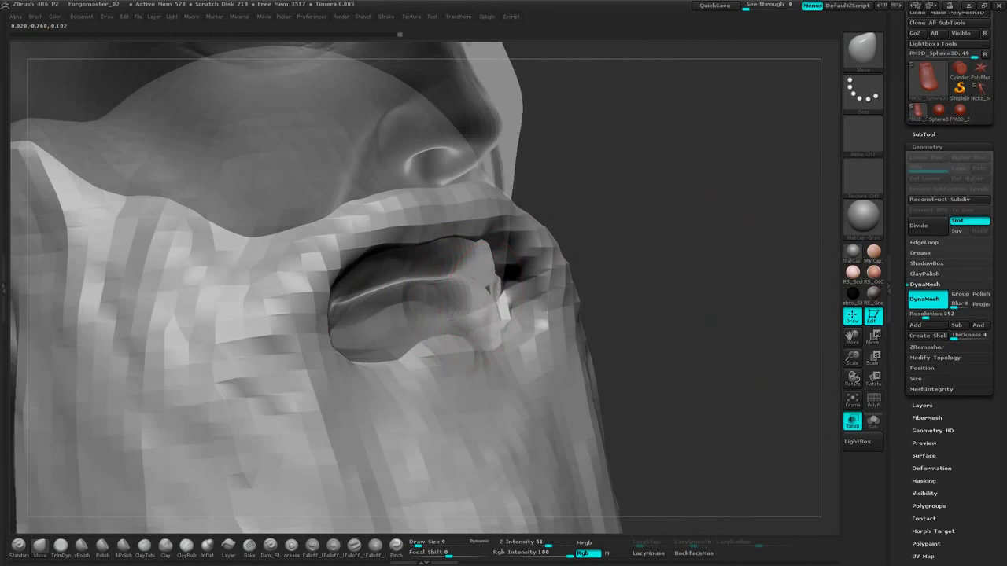
{"action": "left_click_drag", "start_coordinate": [655, 228], "coordinate": [604, 224]}
{"action": "left_click", "coordinate": [849, 422]}
{"action": "mouse_move", "coordinate": [747, 239]}
{"action": "left_mouse_down"}
{"action": "mouse_move", "coordinate": [733, 211]}
{"action": "mouse_move", "coordinate": [718, 224]}
{"action": "mouse_move", "coordinate": [725, 238]}
{"action": "mouse_move", "coordinate": [764, 230]}
{"action": "left_mouse_up"}
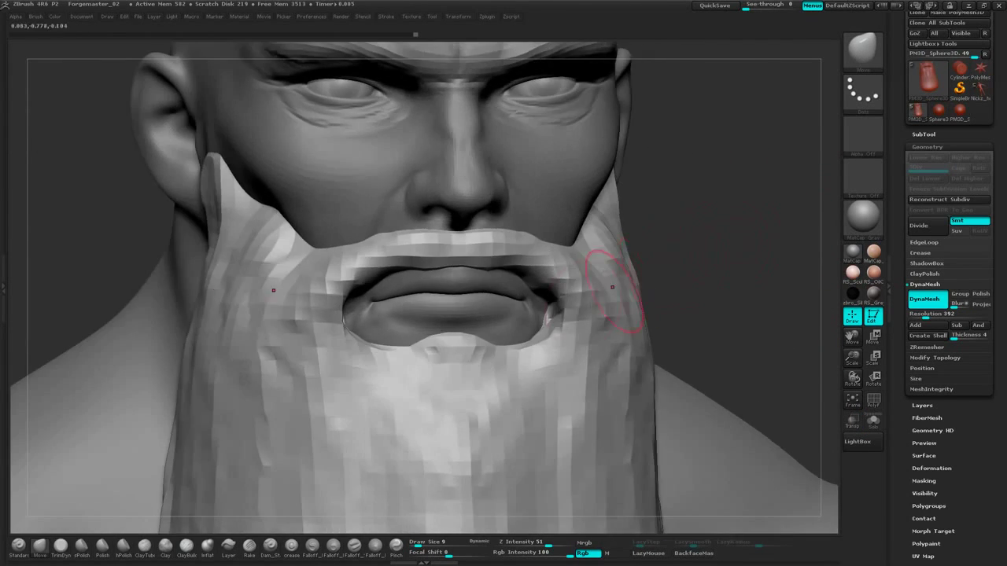
{"action": "mouse_move", "coordinate": [568, 323]}
{"action": "left_mouse_down", "text": "shift"}
{"action": "mouse_move", "coordinate": [554, 312]}
{"action": "mouse_move", "coordinate": [562, 340]}
{"action": "mouse_move", "coordinate": [466, 376]}
{"action": "left_mouse_up", "text": "shift"}
Lay long ClayBuildup strokes at draw size 30 down the beard's front and along its side
{"action": "left_click_drag", "start_coordinate": [712, 238], "coordinate": [671, 243], "text": "alt"}
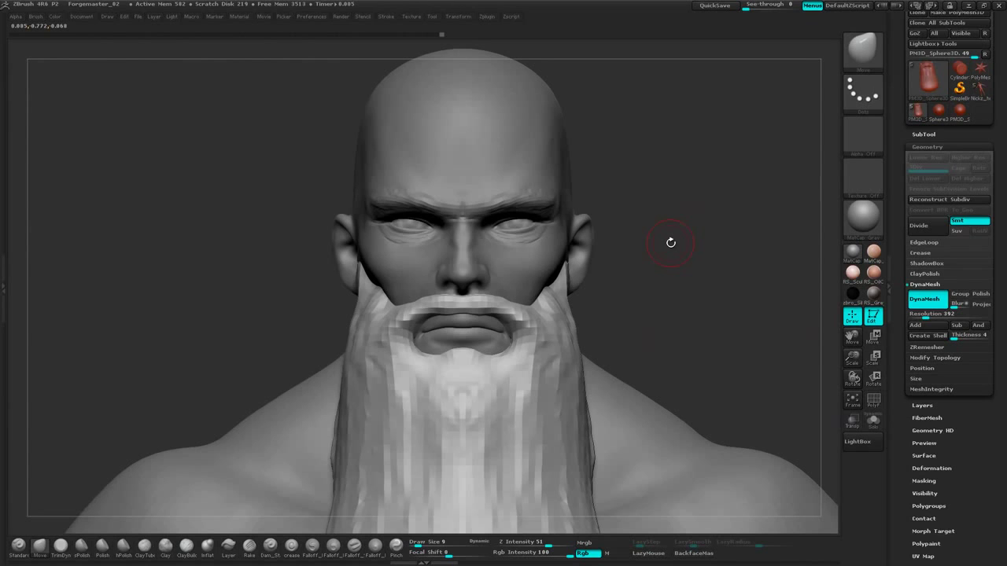
{"action": "mouse_move", "coordinate": [675, 336]}
{"action": "left_mouse_down", "text": "alt"}
{"action": "mouse_move", "coordinate": [699, 253]}
{"action": "mouse_move", "coordinate": [667, 244]}
{"action": "left_mouse_up", "text": "alt"}
{"action": "left_click", "coordinate": [187, 543]}
{"action": "key", "text": "space"}
{"action": "mouse_move", "coordinate": [428, 404]}
{"action": "left_mouse_down"}
{"action": "mouse_move", "coordinate": [407, 369]}
{"action": "mouse_move", "coordinate": [427, 417]}
{"action": "mouse_move", "coordinate": [459, 351]}
{"action": "mouse_move", "coordinate": [472, 460]}
{"action": "left_mouse_up"}
{"action": "mouse_move", "coordinate": [672, 269]}
{"action": "left_mouse_down", "text": "alt"}
{"action": "mouse_move", "coordinate": [670, 202]}
{"action": "mouse_move", "coordinate": [665, 221]}
{"action": "mouse_move", "coordinate": [675, 223]}
{"action": "left_mouse_up", "text": "alt"}
{"action": "key", "text": "space"}
{"action": "left_click_drag", "start_coordinate": [699, 184], "coordinate": [639, 189]}
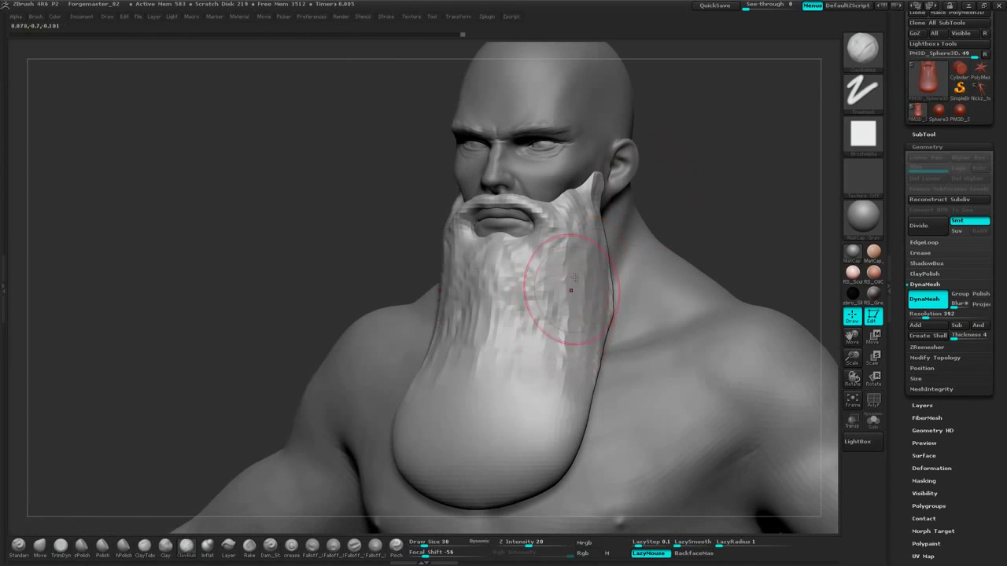
{"action": "mouse_move", "coordinate": [572, 288]}
{"action": "left_mouse_down"}
{"action": "mouse_move", "coordinate": [554, 425]}
{"action": "mouse_move", "coordinate": [562, 386]}
{"action": "left_mouse_up"}
{"action": "left_click_drag", "start_coordinate": [709, 204], "coordinate": [646, 206]}
{"action": "mouse_move", "coordinate": [594, 238]}
{"action": "left_mouse_down"}
{"action": "mouse_move", "coordinate": [591, 303]}
{"action": "mouse_move", "coordinate": [529, 441]}
{"action": "left_mouse_up"}
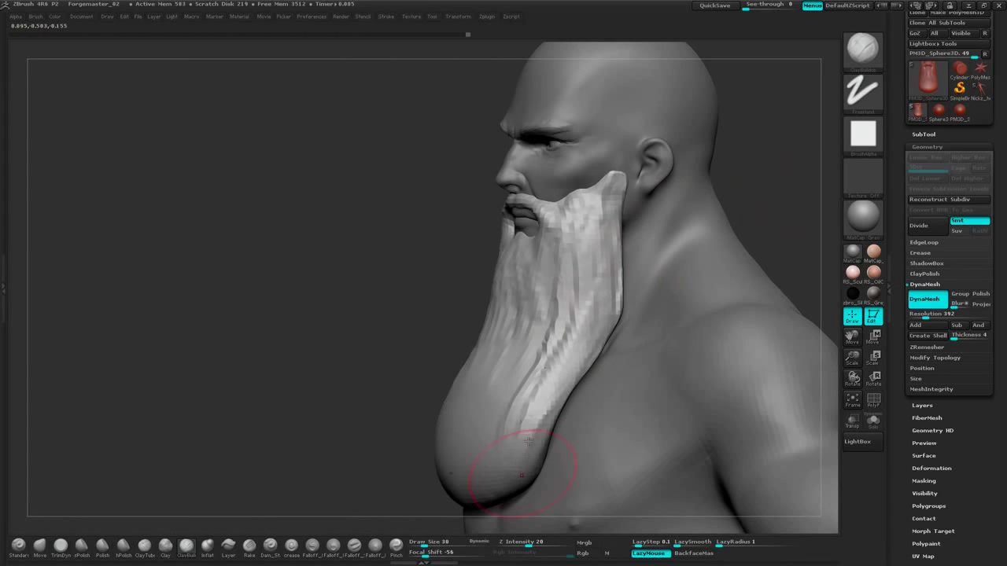
Build up long vertical clay strokes down the lower front of the beard
{"action": "left_click_drag", "start_coordinate": [738, 195], "coordinate": [790, 206]}
{"action": "left_click_drag", "start_coordinate": [711, 166], "coordinate": [712, 119], "text": "alt"}
{"action": "left_click_drag", "start_coordinate": [504, 298], "coordinate": [508, 408]}
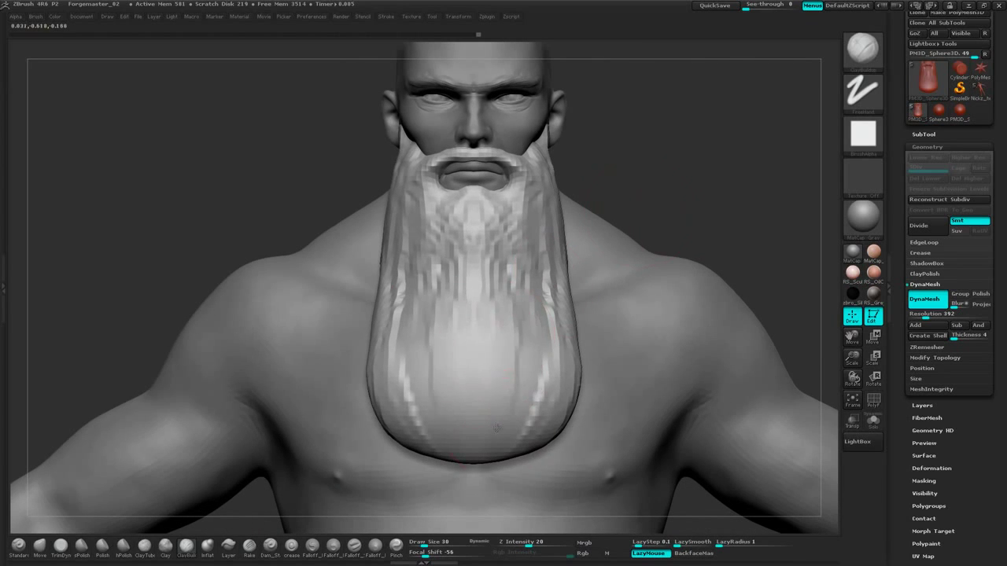
{"action": "mouse_move", "coordinate": [514, 275]}
{"action": "left_mouse_down"}
{"action": "mouse_move", "coordinate": [521, 412]}
{"action": "mouse_move", "coordinate": [474, 437]}
{"action": "left_mouse_up"}
Set the draw size to 17 and add finer clay strands around the beard's rounded lower end
{"action": "left_click_drag", "start_coordinate": [639, 250], "coordinate": [659, 214]}
{"action": "key", "text": "space"}
{"action": "left_click_drag", "start_coordinate": [659, 213], "coordinate": [614, 219]}
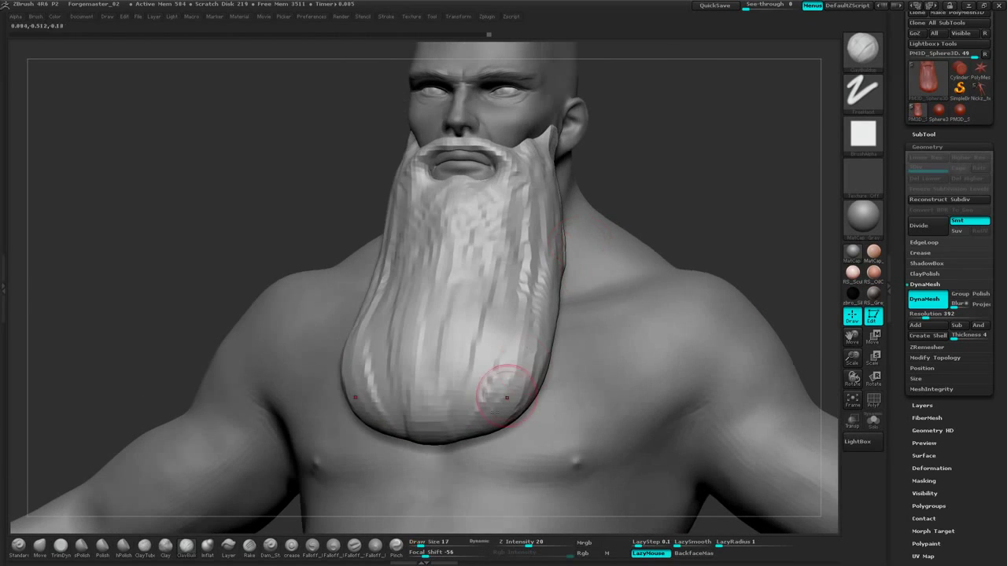
{"action": "left_click_drag", "start_coordinate": [476, 369], "coordinate": [455, 448]}
{"action": "left_click_drag", "start_coordinate": [506, 332], "coordinate": [488, 424]}
{"action": "left_click_drag", "start_coordinate": [533, 351], "coordinate": [514, 454]}
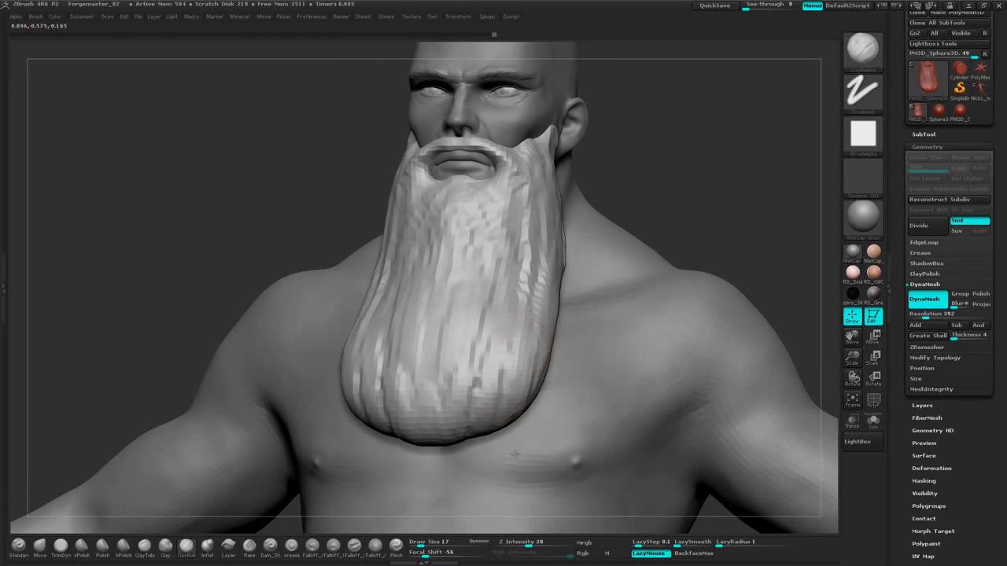
{"action": "left_click_drag", "start_coordinate": [543, 350], "coordinate": [532, 407]}
Lay clay strokes along the beard's side and rear edge, from the lower end up toward the ear
{"action": "left_click_drag", "start_coordinate": [679, 196], "coordinate": [596, 200]}
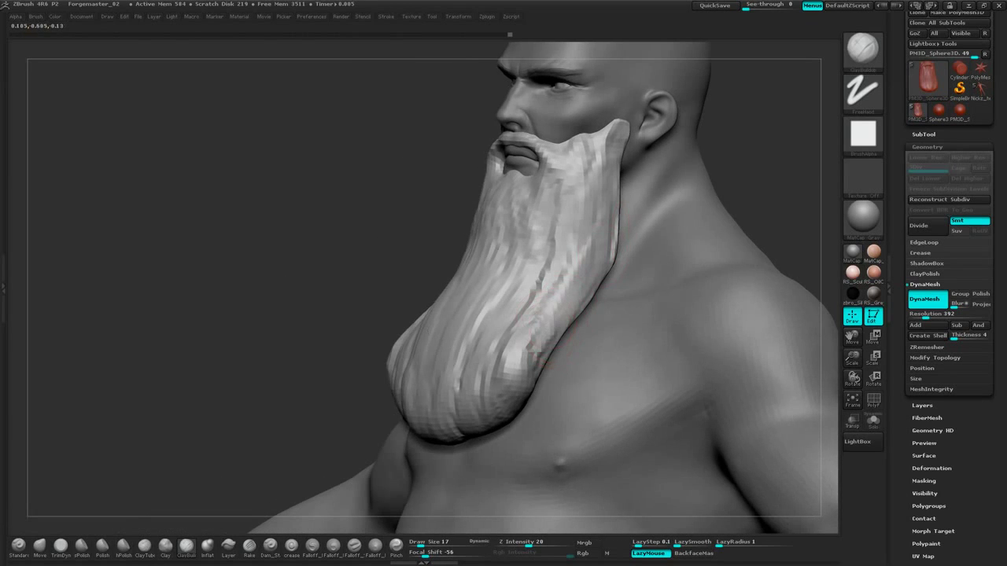
{"action": "mouse_move", "coordinate": [543, 354]}
{"action": "left_mouse_down"}
{"action": "mouse_move", "coordinate": [554, 288]}
{"action": "mouse_move", "coordinate": [612, 141]}
{"action": "left_mouse_up"}
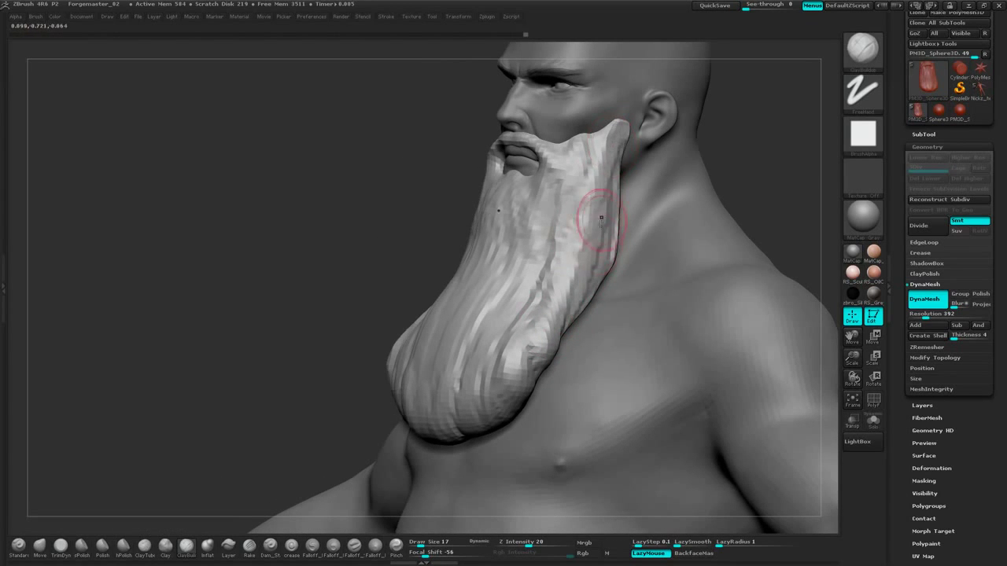
{"action": "left_click_drag", "start_coordinate": [591, 274], "coordinate": [599, 246]}
{"action": "left_click_drag", "start_coordinate": [740, 128], "coordinate": [692, 131]}
{"action": "left_click_drag", "start_coordinate": [599, 285], "coordinate": [613, 197]}
{"action": "left_click_drag", "start_coordinate": [554, 324], "coordinate": [600, 230]}
{"action": "left_click_drag", "start_coordinate": [763, 127], "coordinate": [713, 130]}
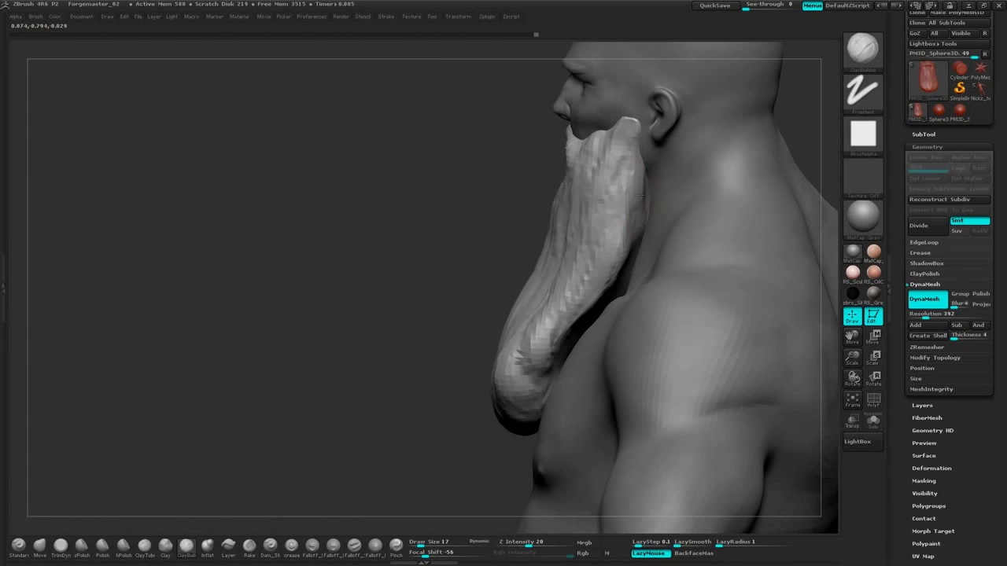
{"action": "left_click_drag", "start_coordinate": [453, 363], "coordinate": [484, 360]}
{"action": "mouse_move", "coordinate": [571, 347]}
{"action": "left_mouse_down"}
{"action": "mouse_move", "coordinate": [608, 293]}
{"action": "mouse_move", "coordinate": [543, 393]}
{"action": "left_mouse_up"}
Face the model frontally, switch to the character sketch in Photoshop and enlarge its bearded head for comparison
{"action": "left_click_drag", "start_coordinate": [435, 331], "coordinate": [676, 303]}
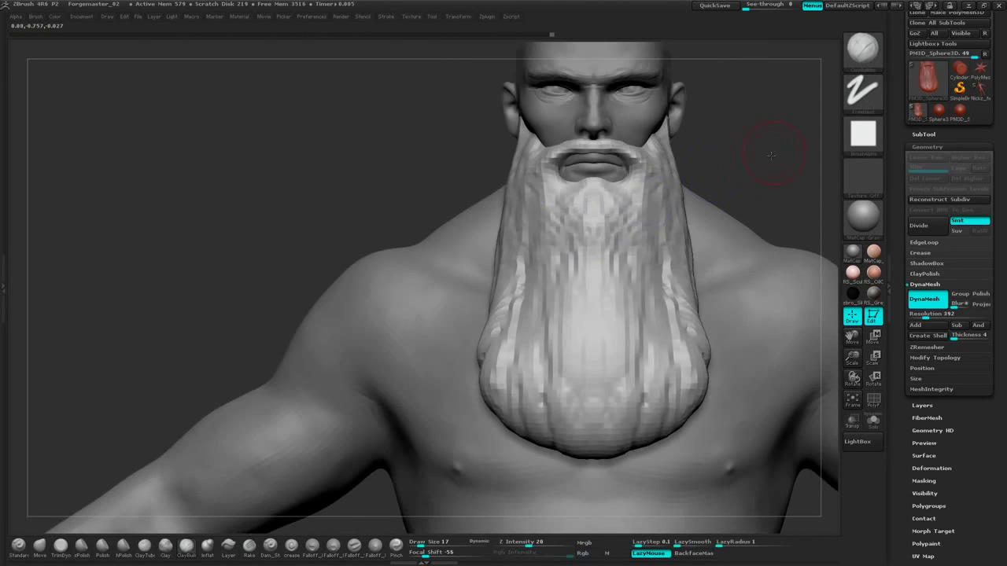
{"action": "mouse_move", "coordinate": [775, 154]}
{"action": "left_mouse_down", "text": "alt"}
{"action": "mouse_move", "coordinate": [790, 107]}
{"action": "mouse_move", "coordinate": [701, 241]}
{"action": "mouse_move", "coordinate": [697, 195]}
{"action": "left_mouse_up", "text": "alt"}
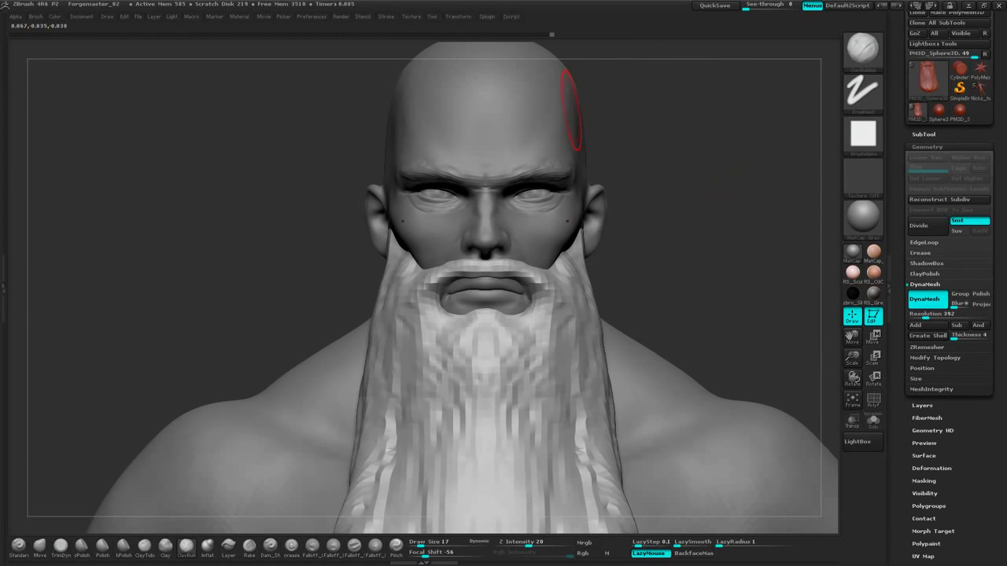
{"action": "key", "text": "alt+Tab"}
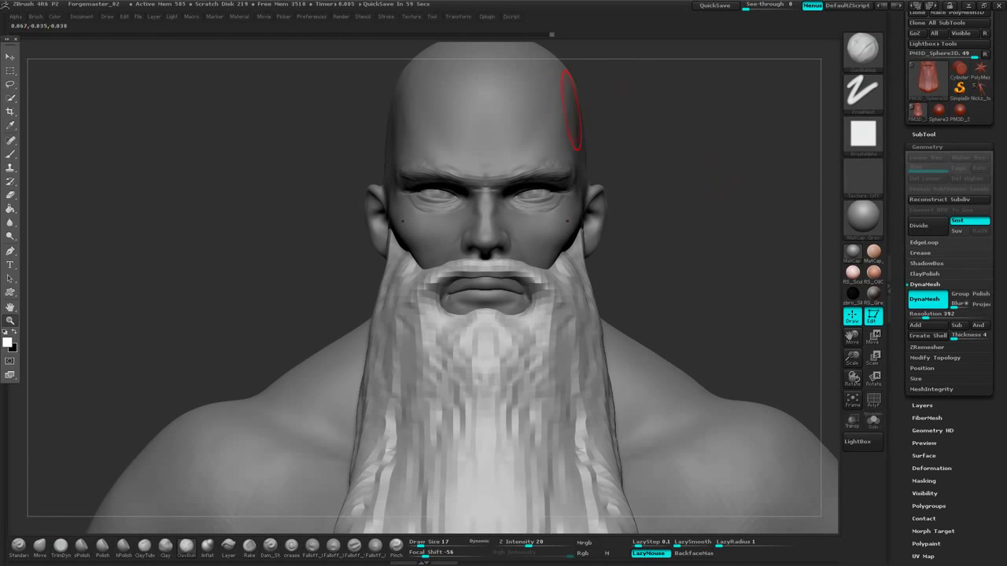
{"action": "mouse_move", "coordinate": [0, 61]}
{"action": "left_mouse_down"}
{"action": "mouse_move", "coordinate": [656, 70]}
{"action": "mouse_move", "coordinate": [639, 360]}
{"action": "mouse_move", "coordinate": [627, 288]}
{"action": "mouse_move", "coordinate": [594, 310]}
{"action": "mouse_move", "coordinate": [676, 79]}
{"action": "left_mouse_up"}
{"action": "left_click", "coordinate": [967, 80]}
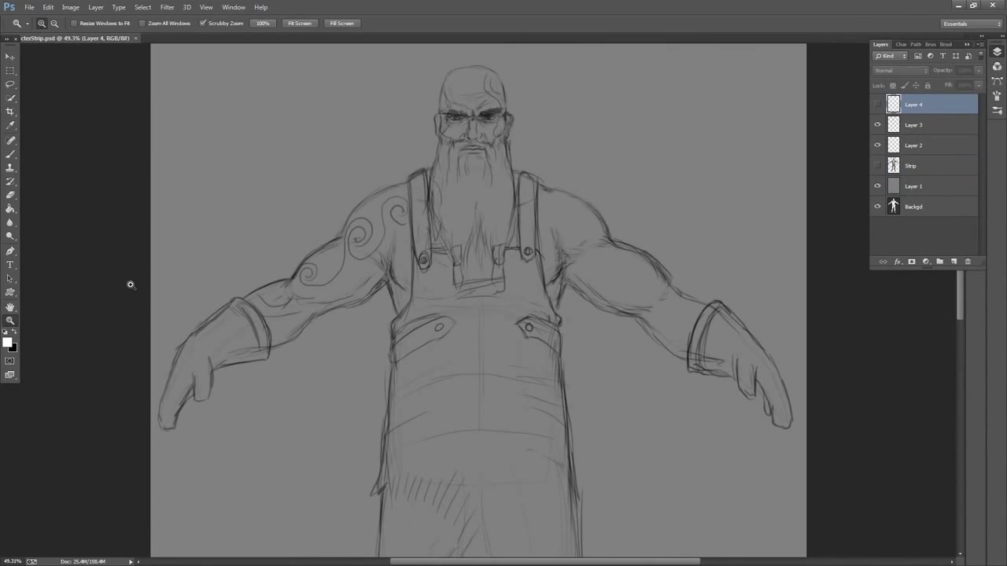
{"action": "left_click_drag", "start_coordinate": [507, 122], "coordinate": [529, 129]}
{"action": "mouse_move", "coordinate": [587, 153]}
{"action": "left_mouse_down"}
{"action": "mouse_move", "coordinate": [670, 328]}
{"action": "mouse_move", "coordinate": [678, 326]}
{"action": "left_mouse_up"}
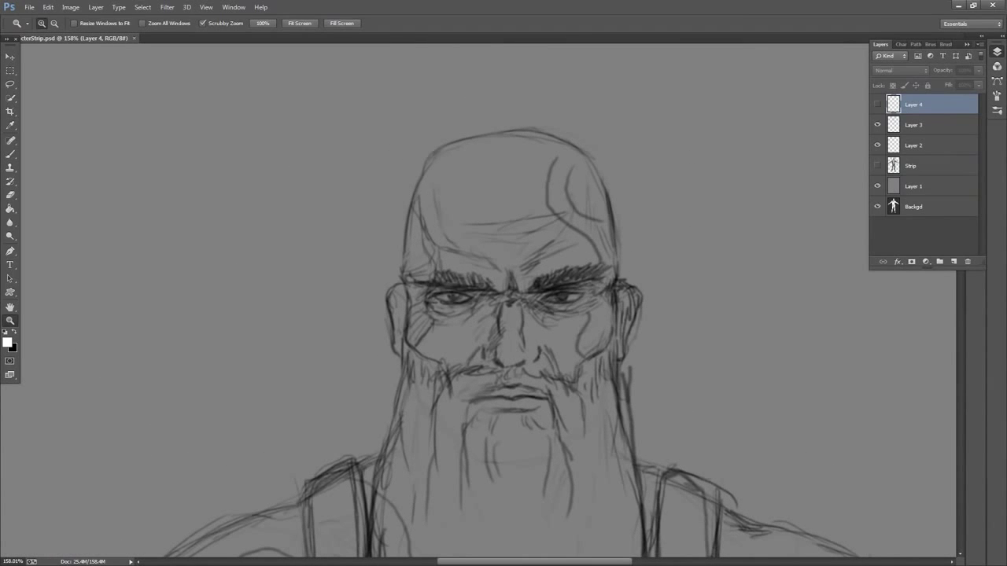
Return to ZBrush, set See-through to 74, align the model's head with the sketch for comparison, then restore See-through to 0
{"action": "key", "text": "alt+Tab"}
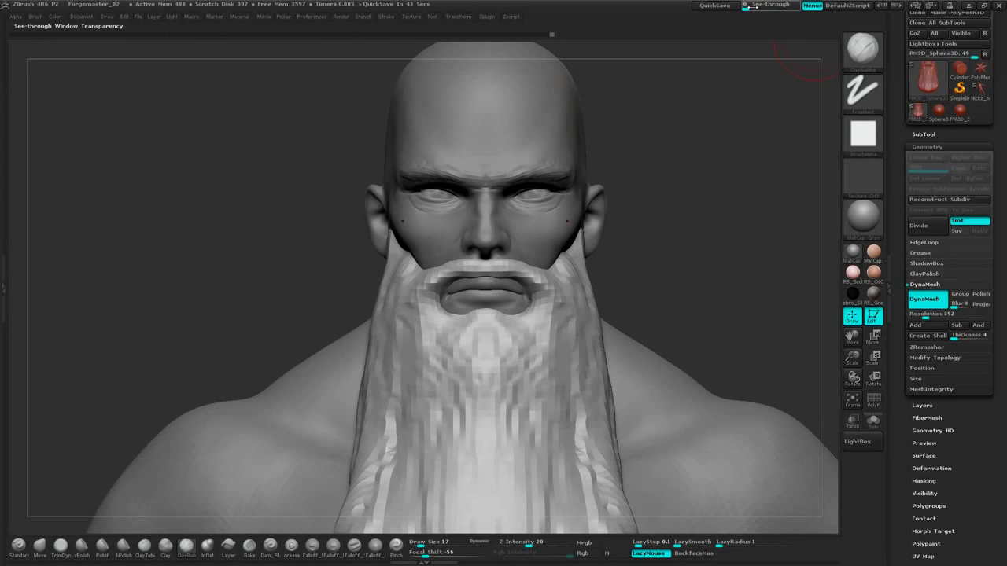
{"action": "left_click_drag", "start_coordinate": [749, 8], "coordinate": [784, 12]}
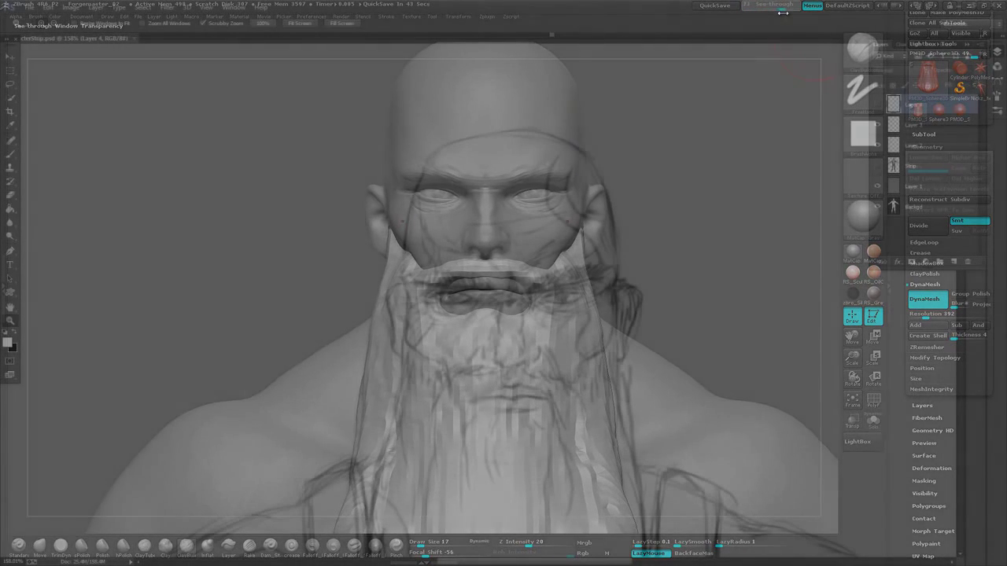
{"action": "mouse_move", "coordinate": [738, 260]}
{"action": "left_mouse_down", "text": "alt"}
{"action": "mouse_move", "coordinate": [731, 225]}
{"action": "mouse_move", "coordinate": [716, 254]}
{"action": "left_mouse_up", "text": "alt"}
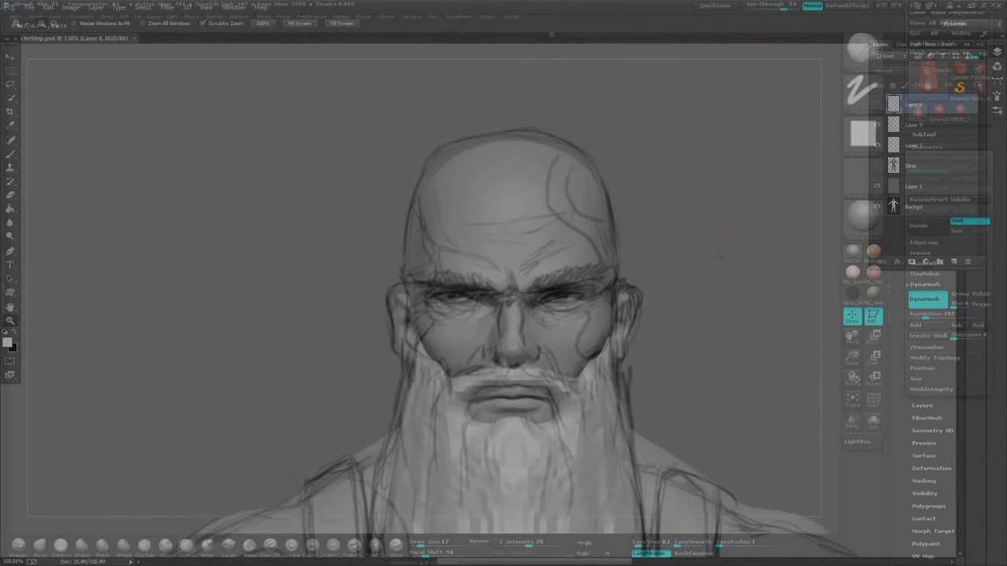
{"action": "left_click_drag", "start_coordinate": [715, 255], "coordinate": [718, 253], "text": "alt"}
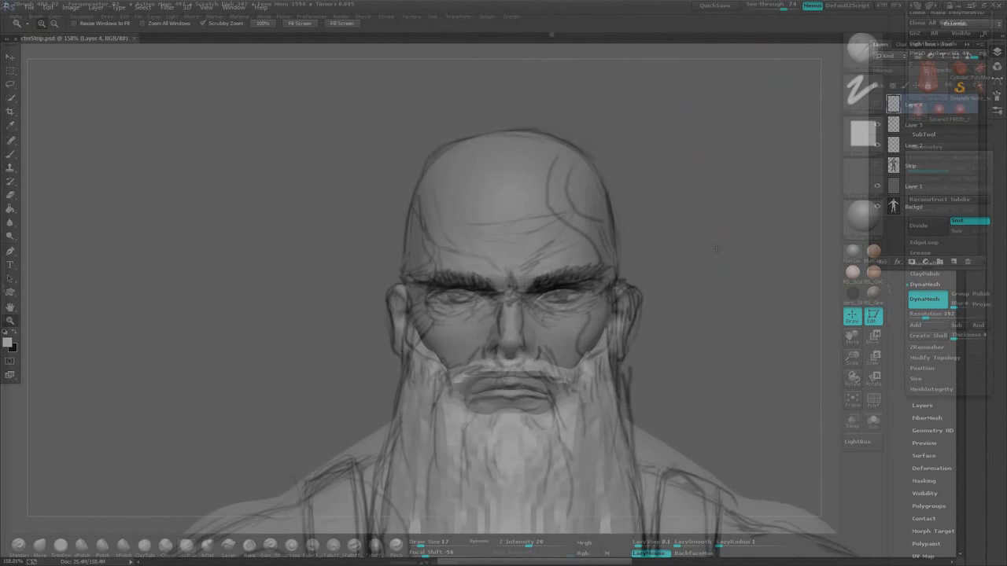
{"action": "mouse_move", "coordinate": [717, 248]}
{"action": "left_mouse_down", "text": "alt"}
{"action": "mouse_move", "coordinate": [716, 210]}
{"action": "mouse_move", "coordinate": [718, 239]}
{"action": "mouse_move", "coordinate": [710, 230]}
{"action": "mouse_move", "coordinate": [722, 224]}
{"action": "mouse_move", "coordinate": [711, 225]}
{"action": "left_mouse_up", "text": "alt"}
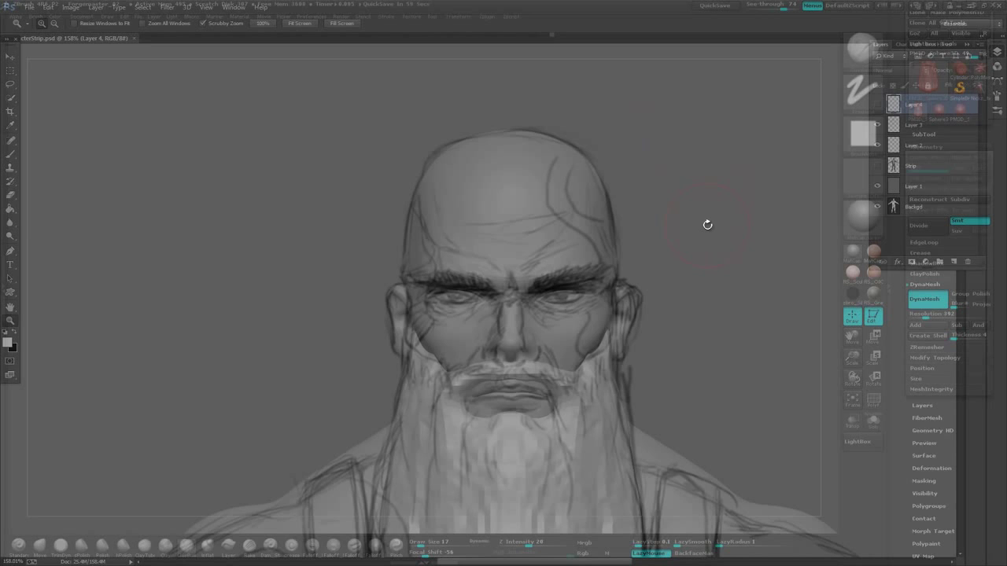
{"action": "mouse_move", "coordinate": [708, 196]}
{"action": "left_mouse_down"}
{"action": "mouse_move", "coordinate": [714, 217]}
{"action": "mouse_move", "coordinate": [716, 191]}
{"action": "left_mouse_up"}
{"action": "left_click", "coordinate": [782, 11]}
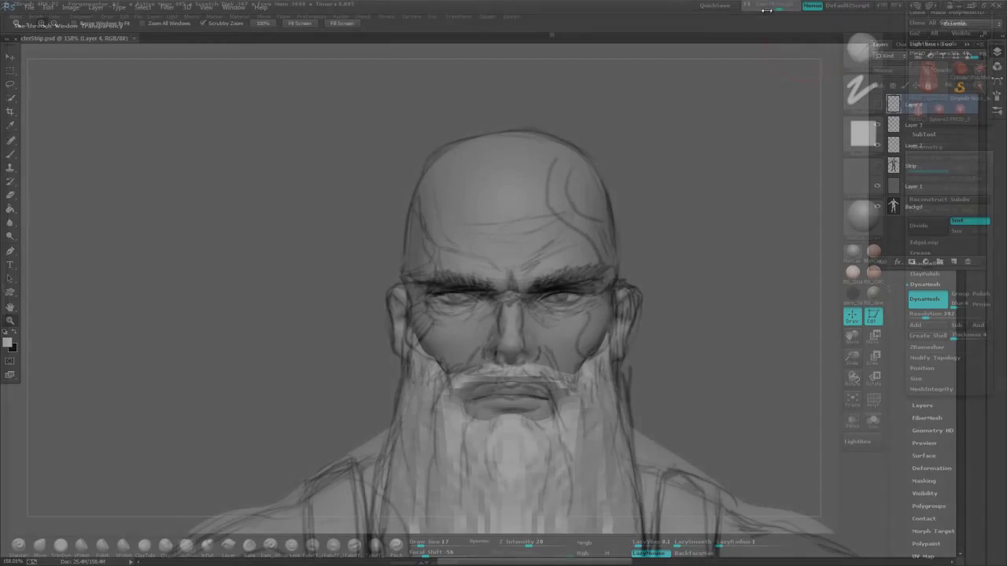
{"action": "left_click_drag", "start_coordinate": [782, 9], "coordinate": [737, 13]}
Activate the male body subtool and reshape the nose tip and nostril in profile using the Move brush at draw size 9
{"action": "mouse_move", "coordinate": [711, 285]}
{"action": "left_mouse_down", "text": "alt"}
{"action": "mouse_move", "coordinate": [718, 225]}
{"action": "mouse_move", "coordinate": [731, 250]}
{"action": "left_mouse_up", "text": "alt"}
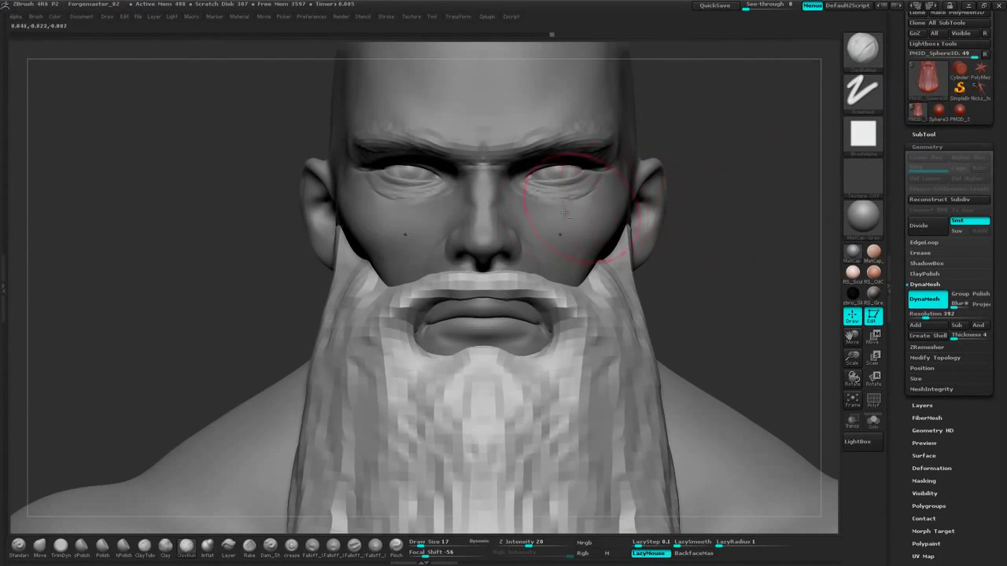
{"action": "left_click", "coordinate": [561, 219], "text": "alt"}
{"action": "mouse_move", "coordinate": [758, 151]}
{"action": "left_mouse_down", "text": "alt"}
{"action": "mouse_move", "coordinate": [769, 207]}
{"action": "mouse_move", "coordinate": [564, 213]}
{"action": "left_mouse_up", "text": "alt"}
{"action": "left_click", "coordinate": [39, 544]}
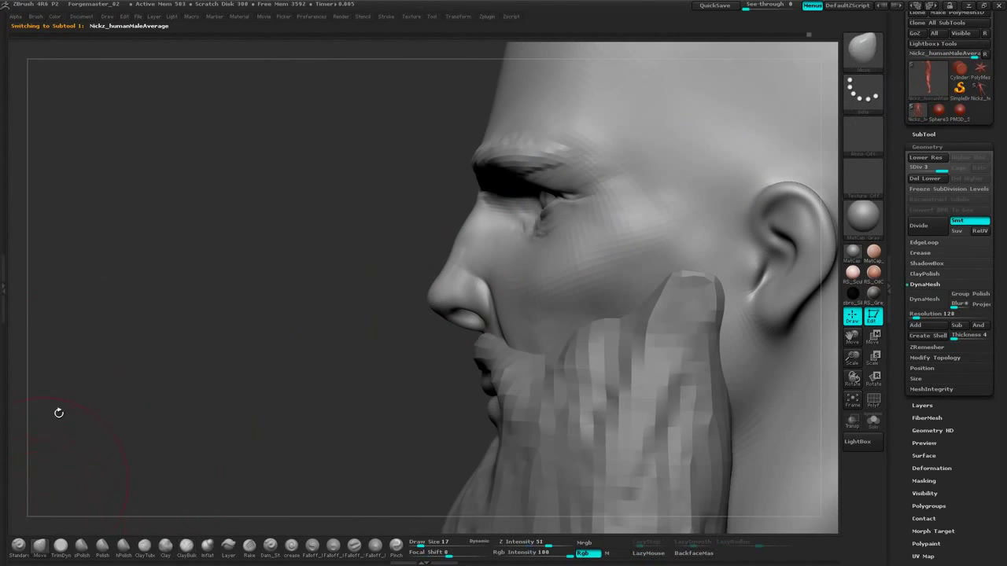
{"action": "mouse_move", "coordinate": [351, 317]}
{"action": "left_mouse_down"}
{"action": "mouse_move", "coordinate": [326, 369]}
{"action": "mouse_move", "coordinate": [367, 343]}
{"action": "mouse_move", "coordinate": [412, 351]}
{"action": "left_mouse_up"}
{"action": "key", "text": "space"}
{"action": "left_click", "coordinate": [350, 338]}
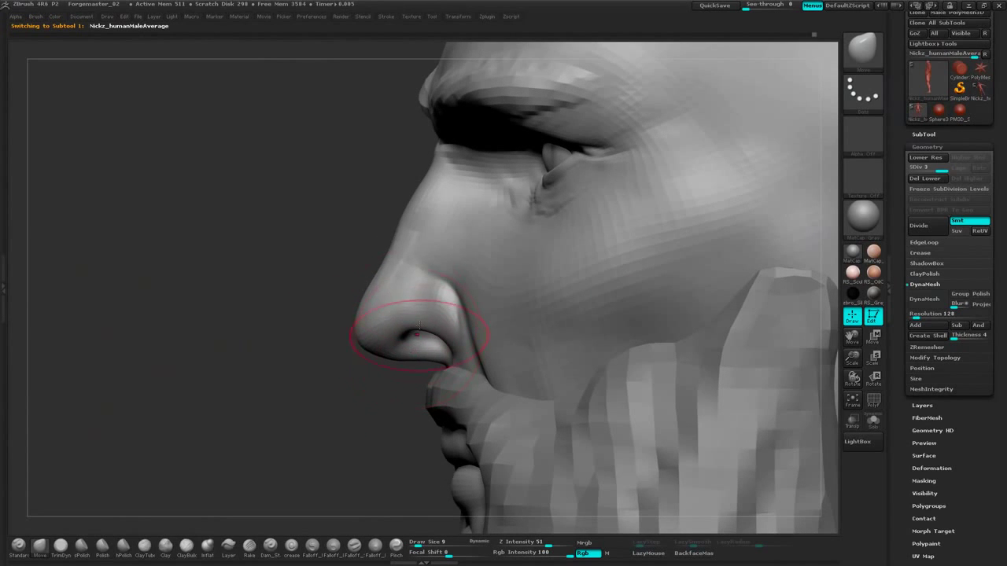
{"action": "left_click_drag", "start_coordinate": [377, 296], "coordinate": [367, 294]}
{"action": "left_click_drag", "start_coordinate": [424, 358], "coordinate": [423, 351]}
{"action": "left_click_drag", "start_coordinate": [360, 371], "coordinate": [497, 361]}
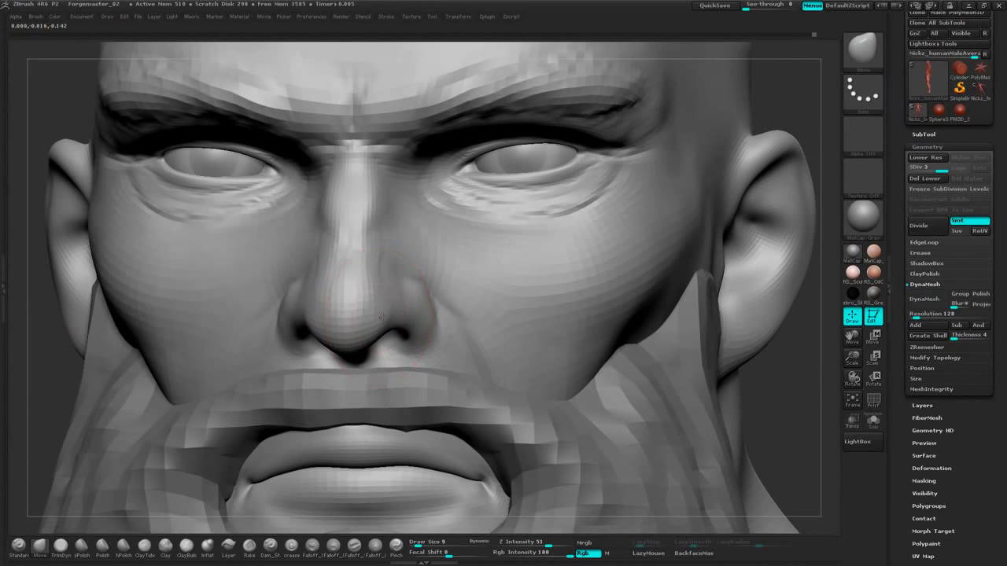
Push the nostril wings inward, then refine their upper contour with the Move brush at draw size 5
{"action": "mouse_move", "coordinate": [811, 110]}
{"action": "left_mouse_down"}
{"action": "mouse_move", "coordinate": [765, 117]}
{"action": "mouse_move", "coordinate": [743, 195]}
{"action": "mouse_move", "coordinate": [749, 239]}
{"action": "mouse_move", "coordinate": [744, 201]}
{"action": "left_mouse_up"}
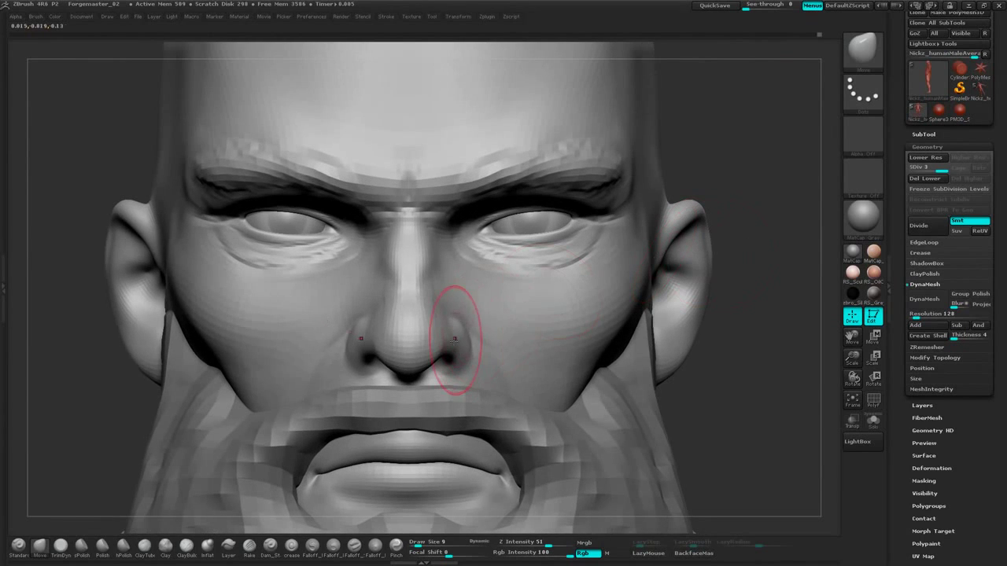
{"action": "left_click_drag", "start_coordinate": [453, 351], "coordinate": [438, 352]}
{"action": "left_click_drag", "start_coordinate": [752, 196], "coordinate": [696, 194]}
{"action": "left_click_drag", "start_coordinate": [496, 352], "coordinate": [495, 349]}
{"action": "left_click_drag", "start_coordinate": [428, 403], "coordinate": [476, 394]}
{"action": "key", "text": "space"}
{"action": "left_click_drag", "start_coordinate": [504, 340], "coordinate": [488, 328]}
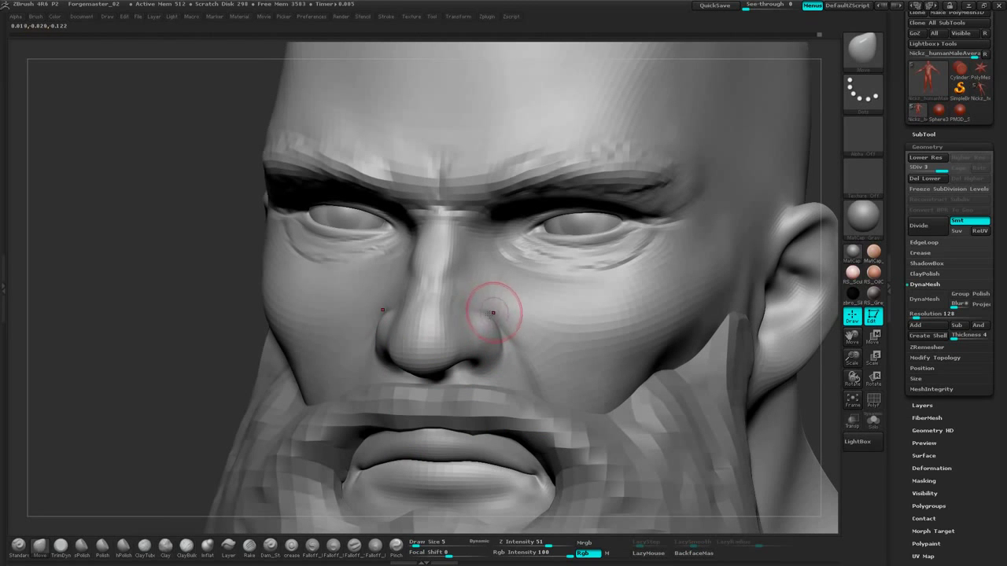
{"action": "left_click_drag", "start_coordinate": [156, 365], "coordinate": [189, 356], "text": "shift"}
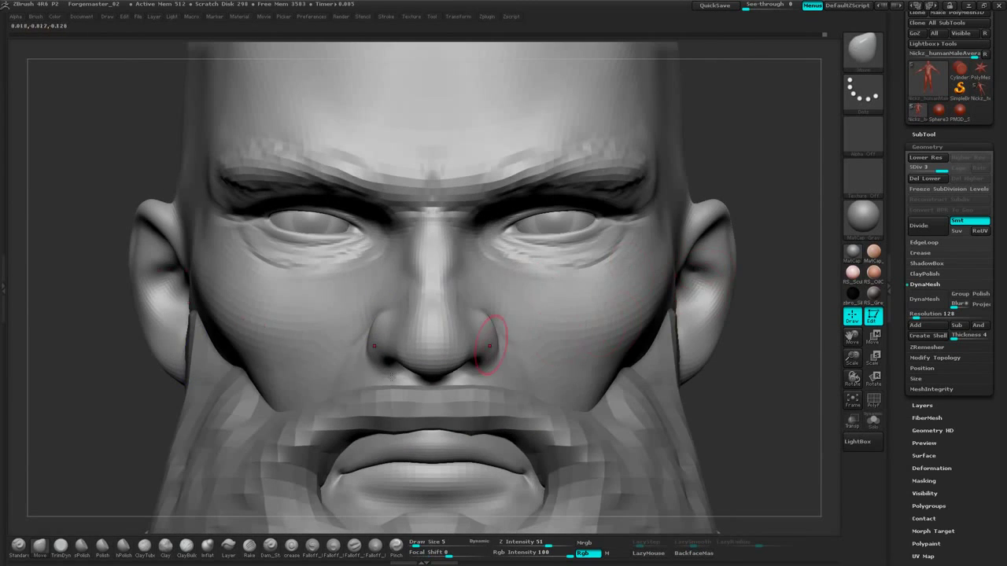
Carve creases beside the nostrils and from the inner eye corners across the cheeks using the Dam_Standard brush
{"action": "left_click", "coordinate": [270, 544]}
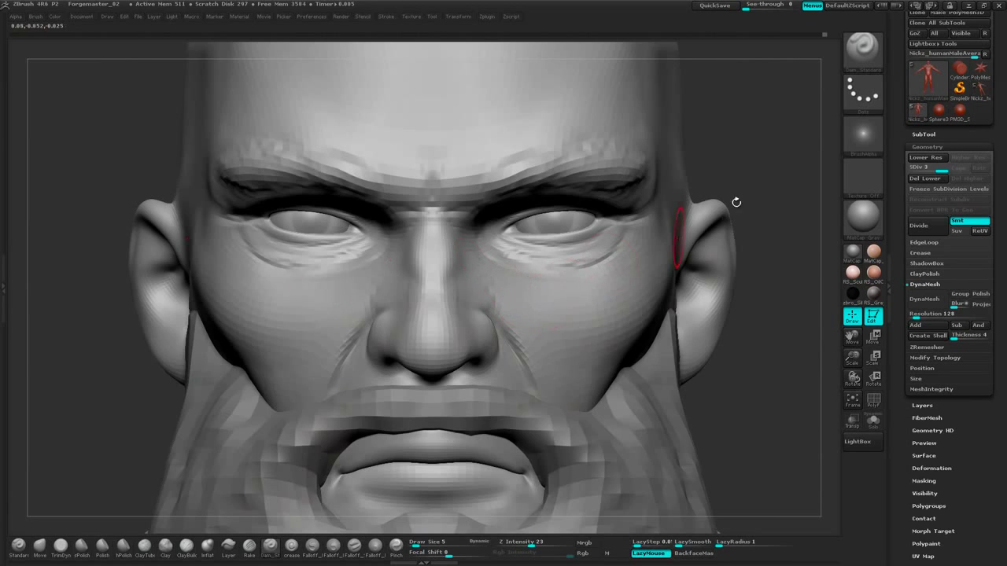
{"action": "mouse_move", "coordinate": [736, 203]}
{"action": "left_mouse_down"}
{"action": "mouse_move", "coordinate": [670, 170]}
{"action": "mouse_move", "coordinate": [719, 186]}
{"action": "mouse_move", "coordinate": [720, 200]}
{"action": "left_mouse_up"}
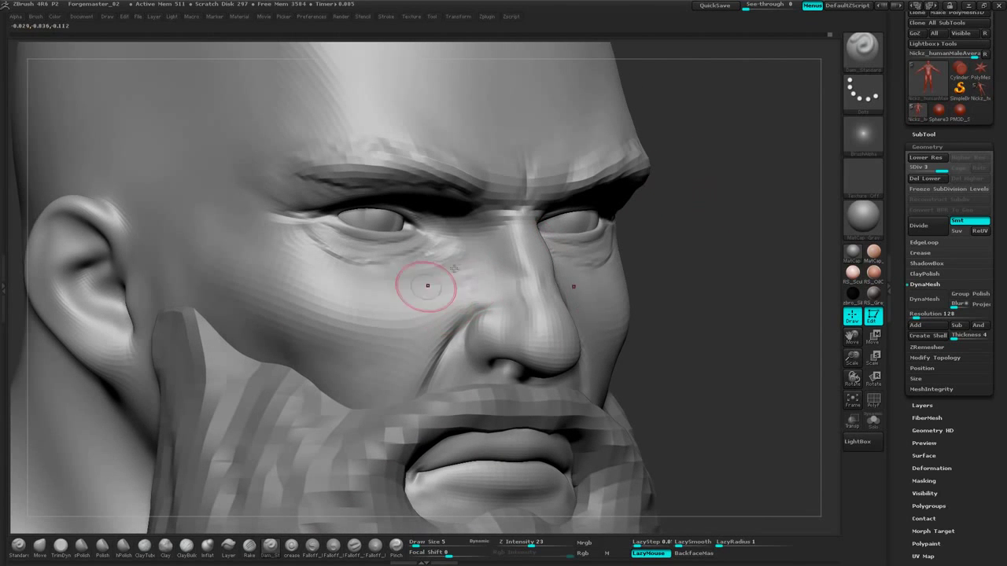
{"action": "left_click_drag", "start_coordinate": [458, 268], "coordinate": [382, 313]}
{"action": "left_click_drag", "start_coordinate": [480, 249], "coordinate": [354, 308]}
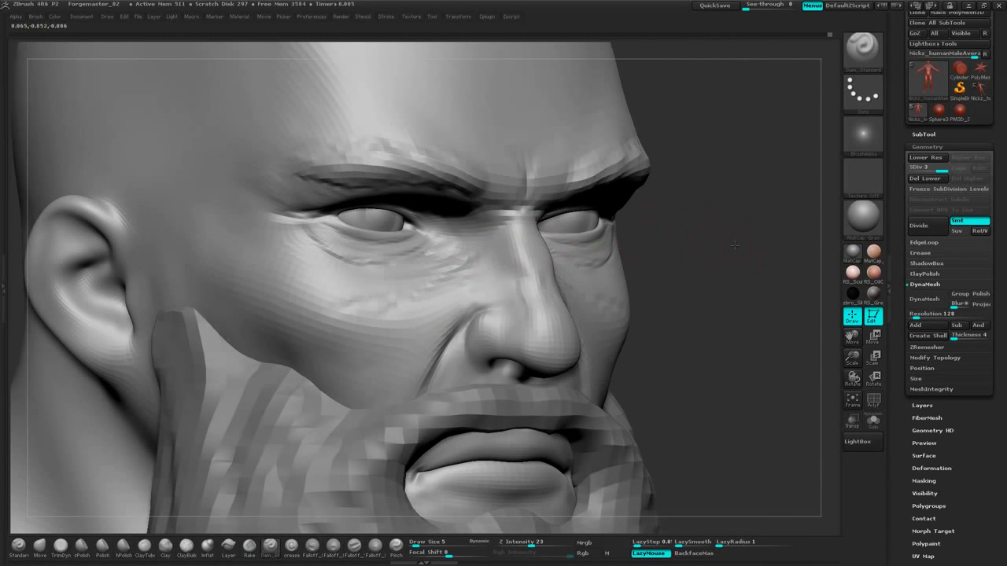
{"action": "left_click_drag", "start_coordinate": [735, 245], "coordinate": [680, 270]}
{"action": "mouse_move", "coordinate": [802, 234]}
{"action": "left_mouse_down", "text": "alt"}
{"action": "mouse_move", "coordinate": [753, 192]}
{"action": "mouse_move", "coordinate": [742, 204]}
{"action": "left_mouse_up", "text": "alt"}
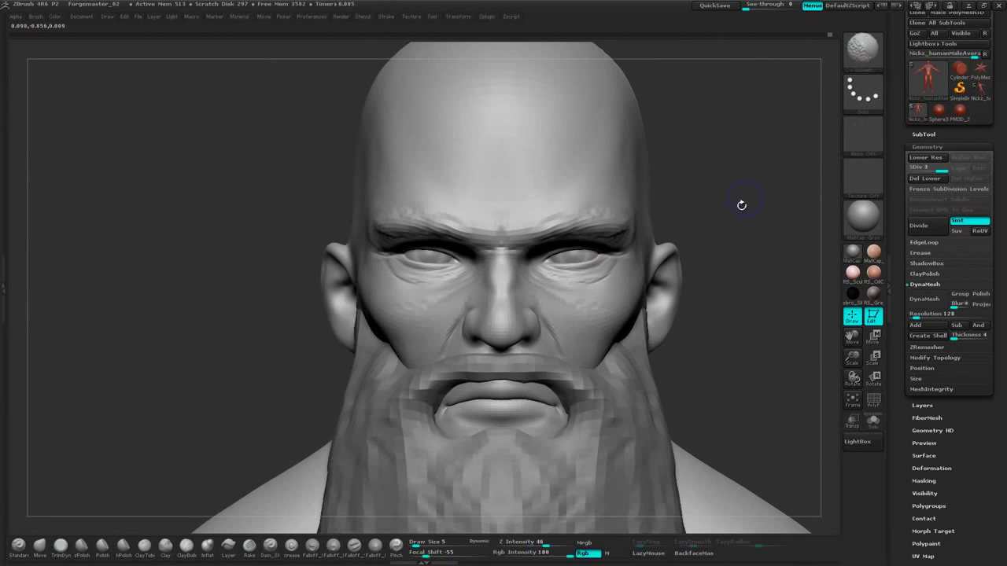
{"action": "left_click_drag", "start_coordinate": [787, 277], "coordinate": [725, 280]}
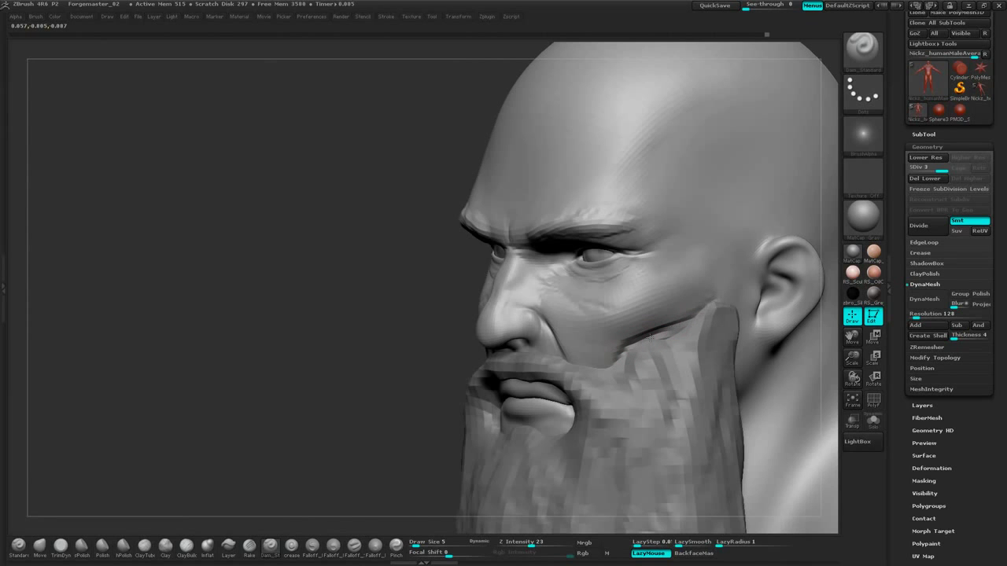
Carve the hollow under the cheekbone along the beard's upper edge with the Dam_Standard brush and smooth the crease
{"action": "mouse_move", "coordinate": [651, 337]}
{"action": "left_mouse_down"}
{"action": "mouse_move", "coordinate": [699, 315]}
{"action": "mouse_move", "coordinate": [625, 346]}
{"action": "left_mouse_up"}
{"action": "left_click_drag", "start_coordinate": [354, 365], "coordinate": [448, 365]}
{"action": "left_click_drag", "start_coordinate": [795, 246], "coordinate": [736, 303], "text": "alt"}
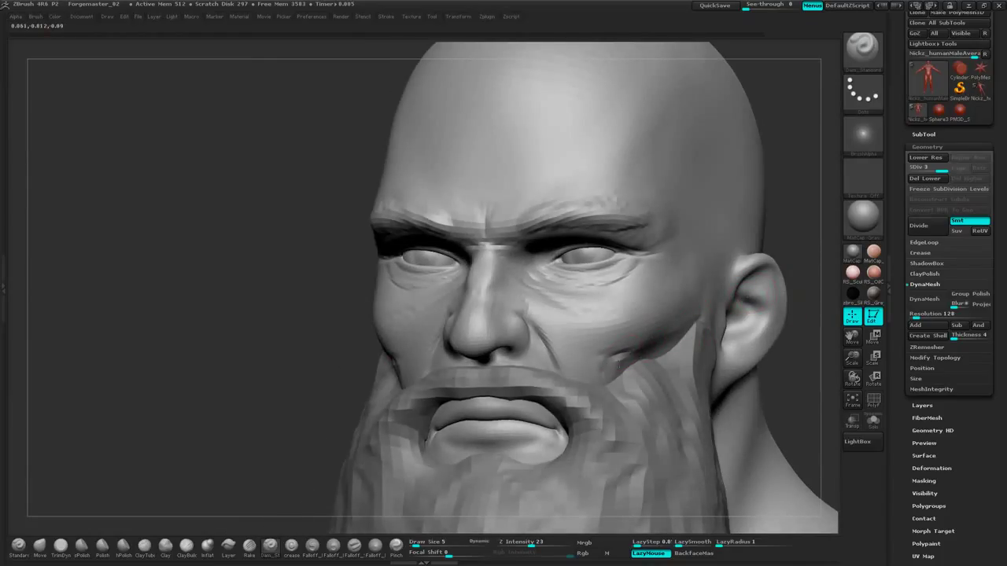
{"action": "left_click_drag", "start_coordinate": [625, 363], "coordinate": [616, 374]}
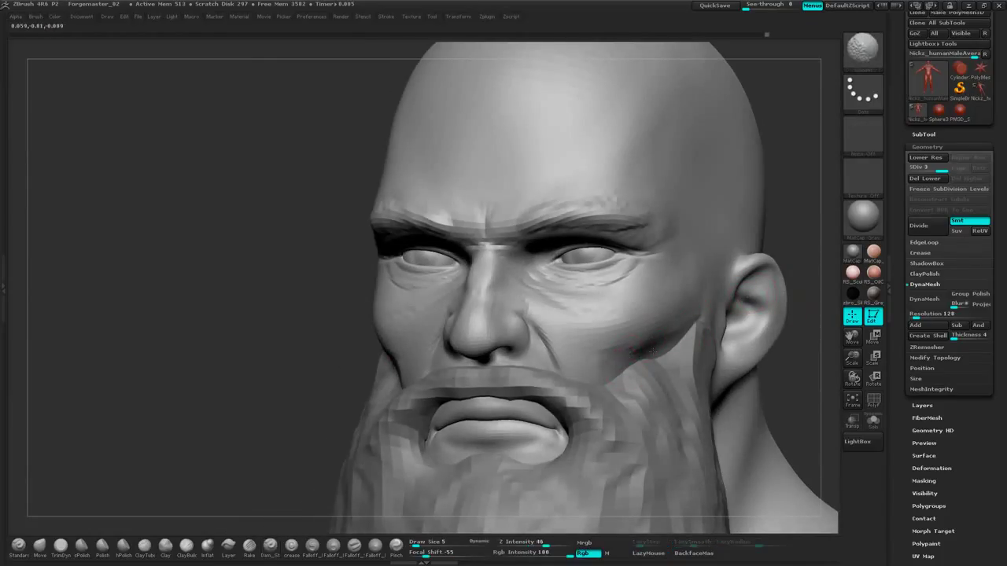
{"action": "left_click_drag", "start_coordinate": [768, 203], "coordinate": [800, 208]}
{"action": "left_click_drag", "start_coordinate": [799, 208], "coordinate": [796, 177], "text": "alt"}
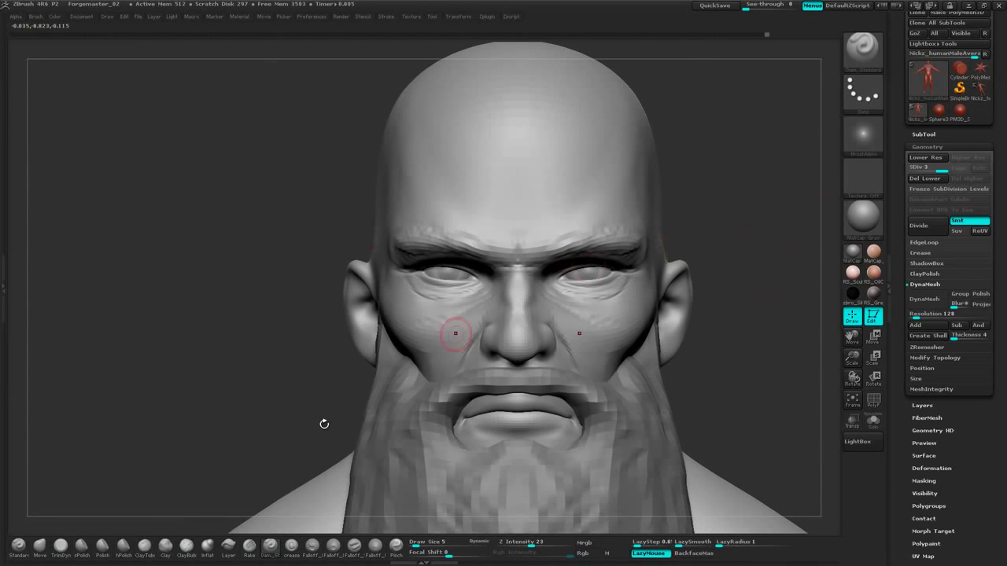
Model the cheeks below the eyes with the ClayBuildup brush and smooth them toward the beard line
{"action": "left_click", "coordinate": [146, 546]}
{"action": "mouse_move", "coordinate": [755, 275]}
{"action": "left_mouse_down", "text": "alt"}
{"action": "mouse_move", "coordinate": [751, 303]}
{"action": "mouse_move", "coordinate": [759, 273]}
{"action": "mouse_move", "coordinate": [727, 274]}
{"action": "left_mouse_up", "text": "alt"}
{"action": "left_click", "coordinate": [189, 544]}
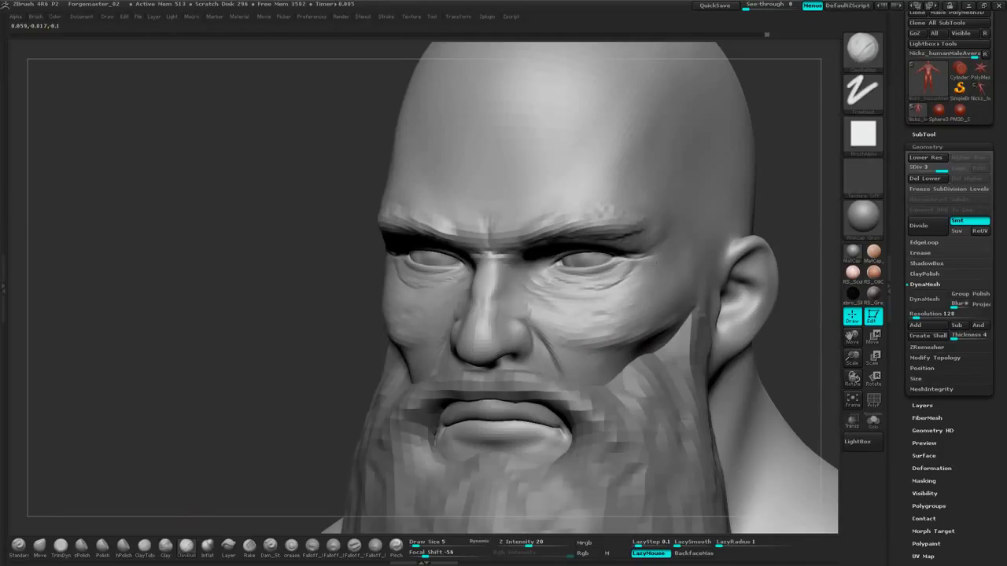
{"action": "left_click_drag", "start_coordinate": [658, 273], "coordinate": [576, 346], "text": "shift"}
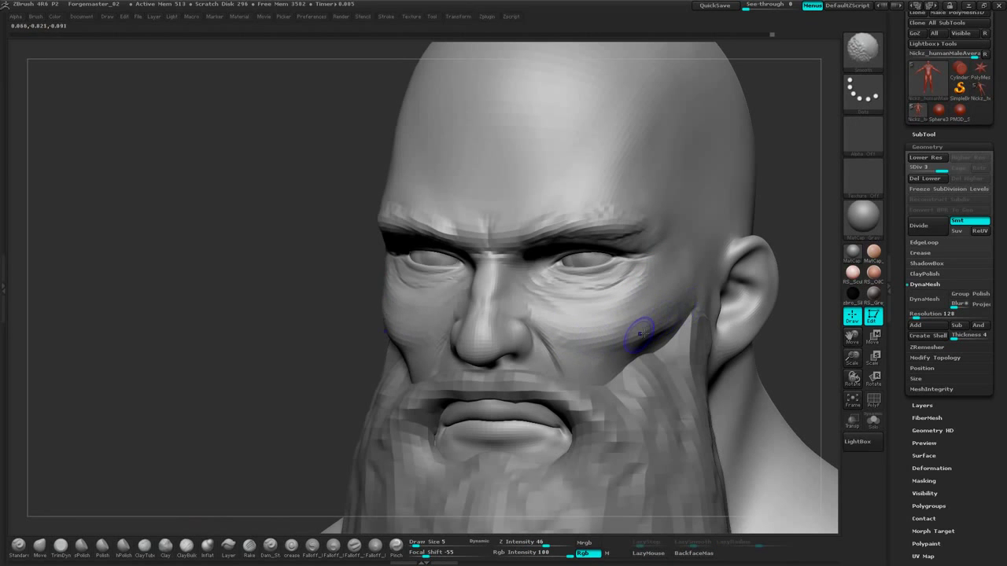
{"action": "left_click_drag", "start_coordinate": [788, 212], "coordinate": [724, 283]}
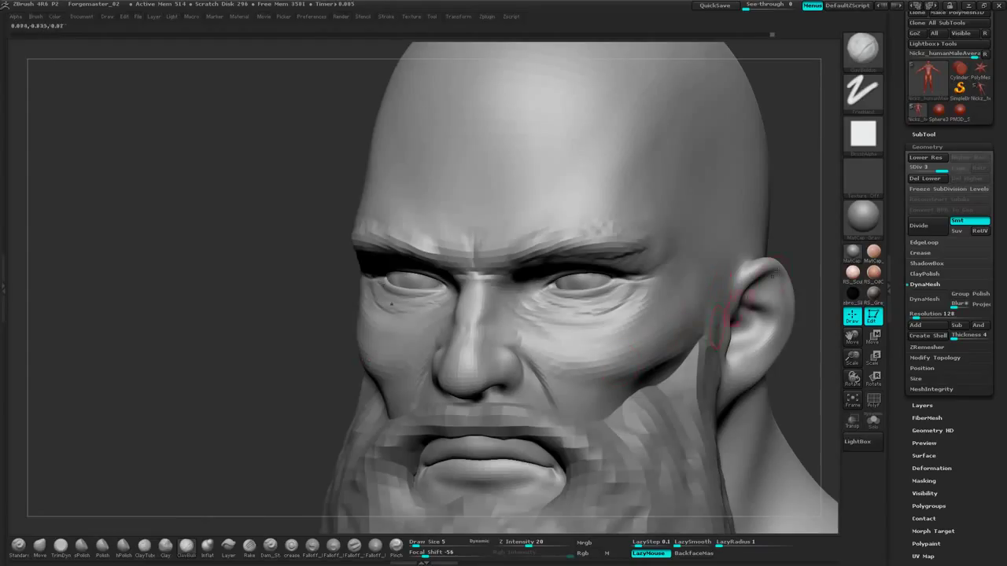
{"action": "left_click_drag", "start_coordinate": [795, 265], "coordinate": [745, 265]}
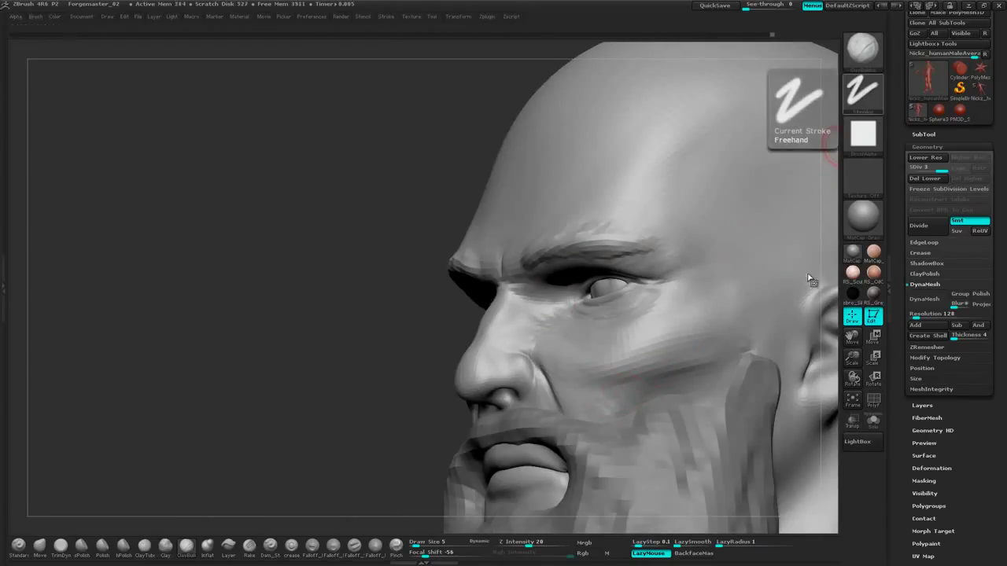
{"action": "left_click_drag", "start_coordinate": [349, 339], "coordinate": [464, 330]}
{"action": "left_click_drag", "start_coordinate": [792, 226], "coordinate": [717, 157], "text": "alt"}
Frame the body's arm and torso and set up the Move brush with draw size 46
{"action": "left_click_drag", "start_coordinate": [722, 238], "coordinate": [691, 472], "text": "alt"}
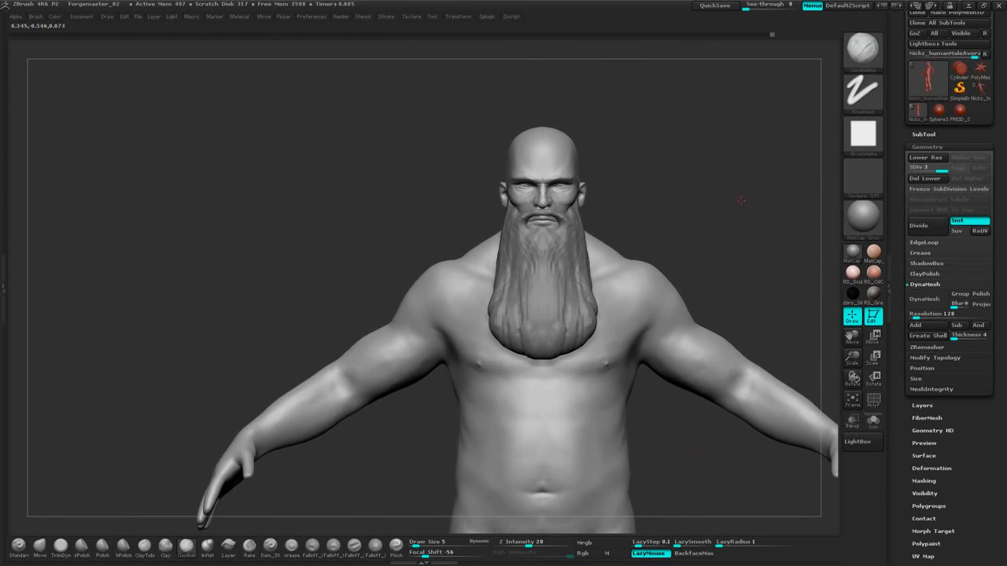
{"action": "left_click_drag", "start_coordinate": [737, 141], "coordinate": [683, 277], "text": "alt"}
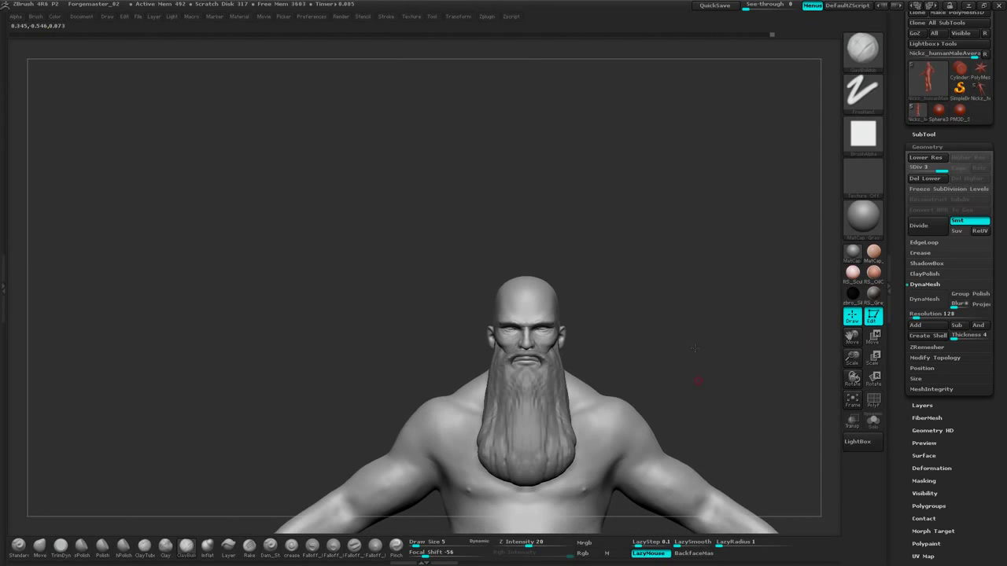
{"action": "left_click_drag", "start_coordinate": [691, 374], "coordinate": [653, 335], "text": "alt"}
{"action": "left_click_drag", "start_coordinate": [554, 449], "coordinate": [429, 321]}
{"action": "left_click", "coordinate": [42, 548]}
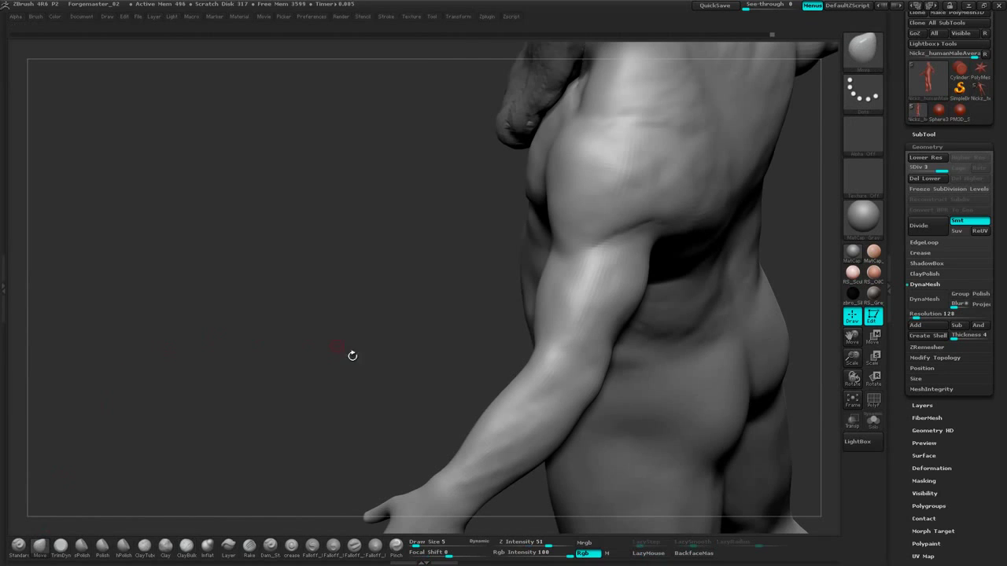
{"action": "left_click_drag", "start_coordinate": [353, 356], "coordinate": [372, 384]}
{"action": "key", "text": "space"}
{"action": "left_click", "coordinate": [401, 327]}
{"action": "left_click_drag", "start_coordinate": [400, 321], "coordinate": [435, 306]}
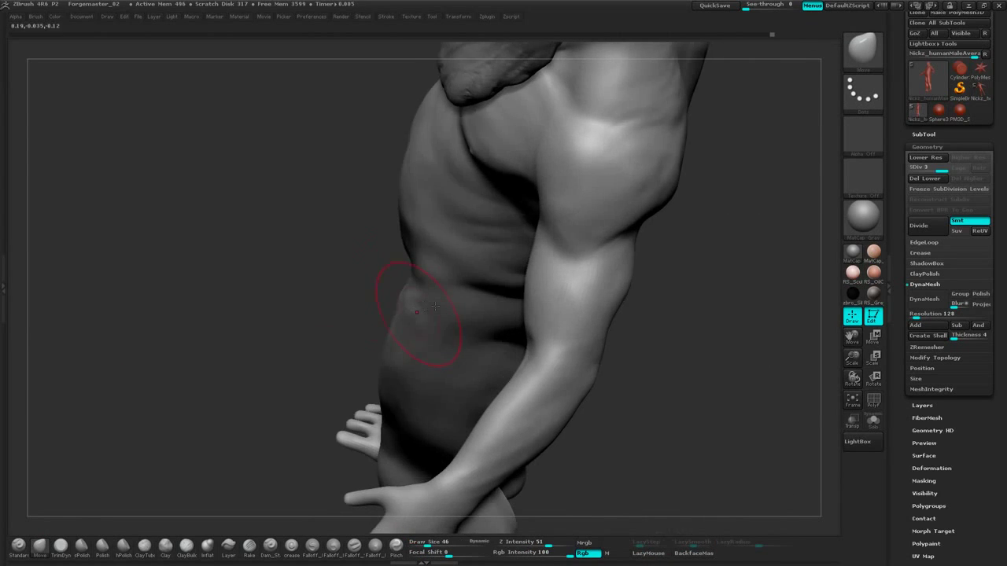
Lower the body mesh to subdivision level 1
{"action": "left_click_drag", "start_coordinate": [738, 238], "coordinate": [743, 249]}
{"action": "right_click", "coordinate": [743, 249]}
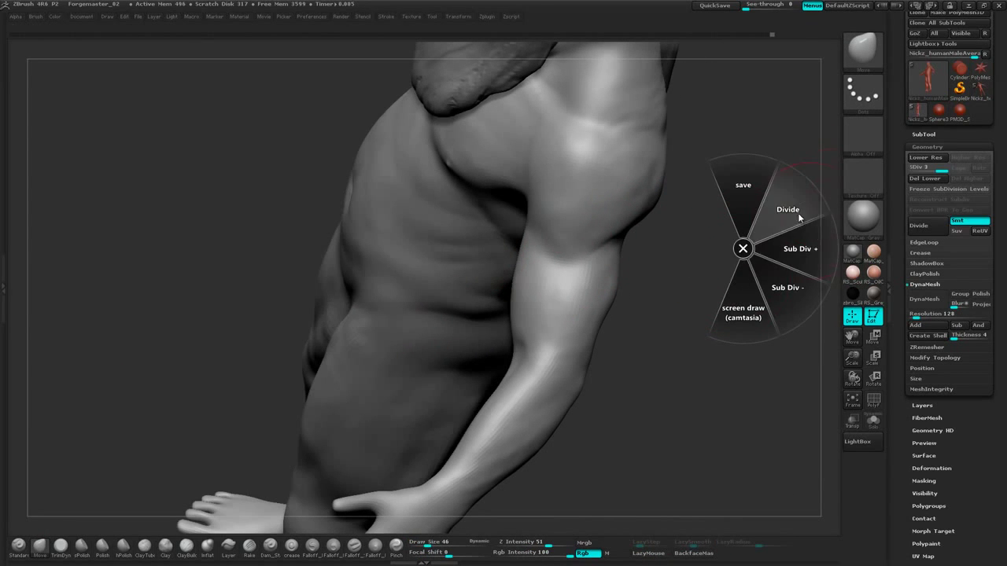
{"action": "left_click", "coordinate": [786, 296]}
{"action": "middle_click", "coordinate": [763, 301]}
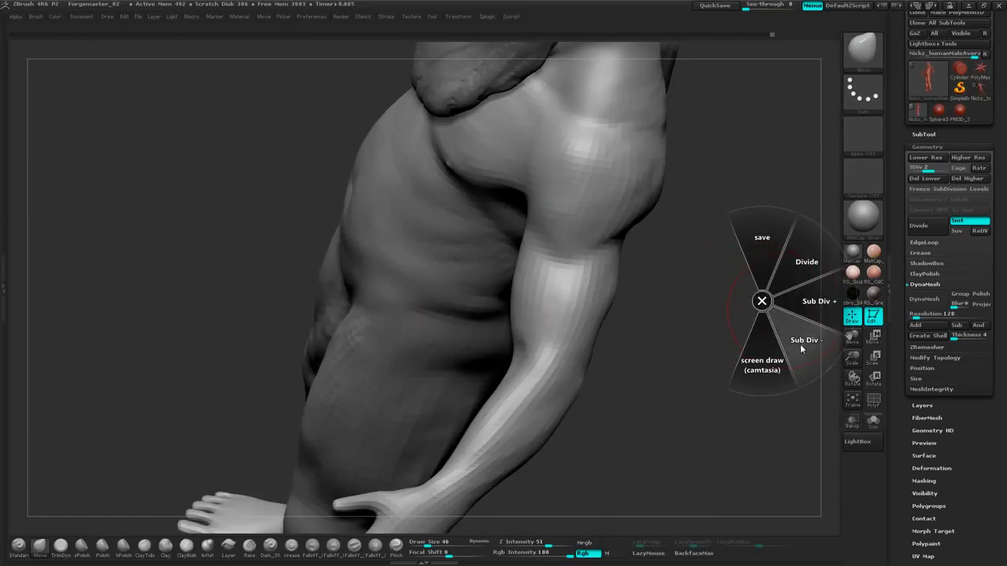
{"action": "left_click", "coordinate": [805, 346]}
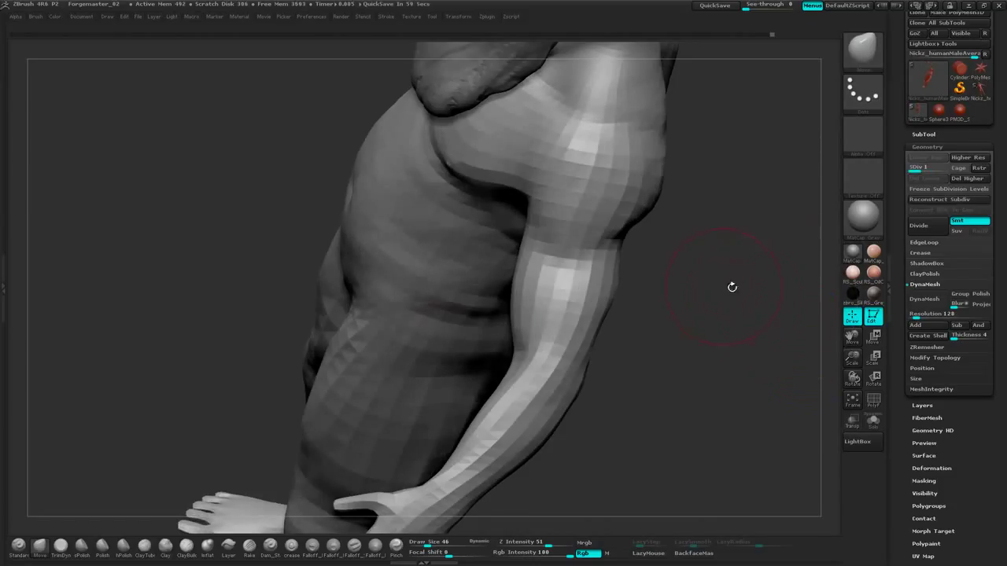
Push out the forearm's contour below the elbow with the Move brush to give it more muscle bulk
{"action": "left_click_drag", "start_coordinate": [715, 258], "coordinate": [558, 275]}
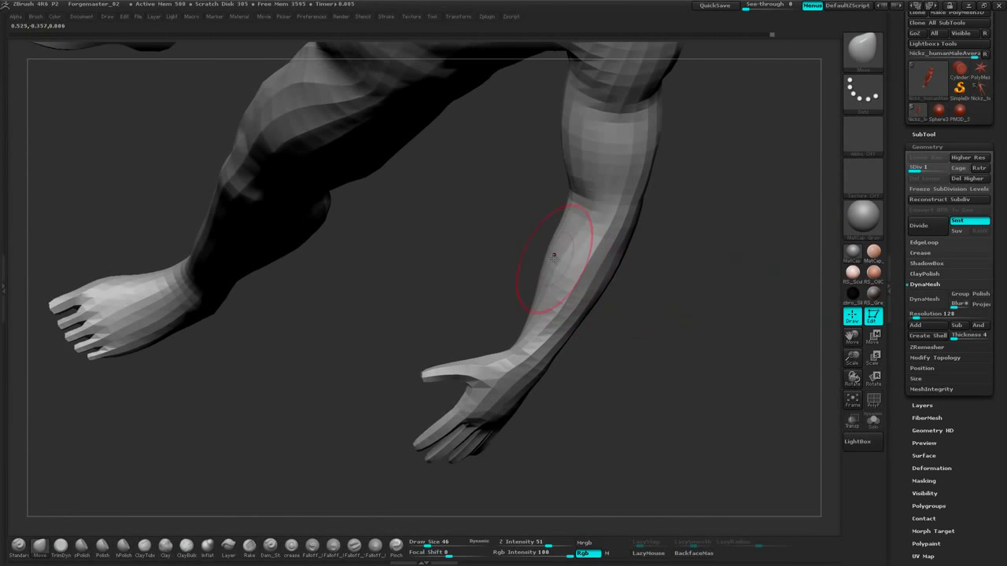
{"action": "mouse_move", "coordinate": [689, 233]}
{"action": "left_mouse_down"}
{"action": "mouse_move", "coordinate": [697, 245]}
{"action": "mouse_move", "coordinate": [675, 280]}
{"action": "mouse_move", "coordinate": [671, 239]}
{"action": "mouse_move", "coordinate": [609, 239]}
{"action": "left_mouse_up"}
{"action": "left_click_drag", "start_coordinate": [697, 236], "coordinate": [706, 190]}
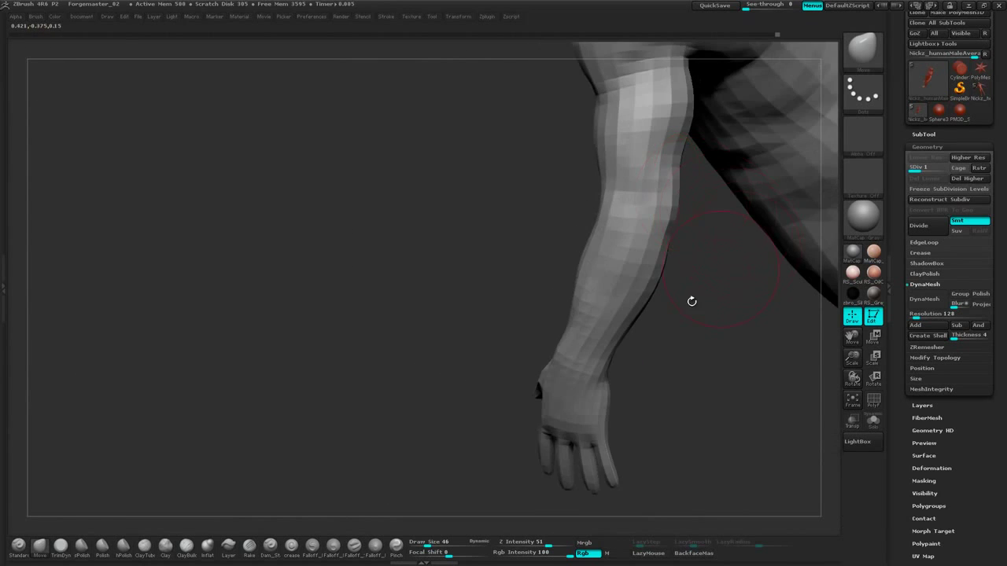
{"action": "mouse_move", "coordinate": [690, 299]}
{"action": "left_mouse_down"}
{"action": "mouse_move", "coordinate": [702, 266]}
{"action": "mouse_move", "coordinate": [726, 297]}
{"action": "mouse_move", "coordinate": [706, 268]}
{"action": "left_mouse_up"}
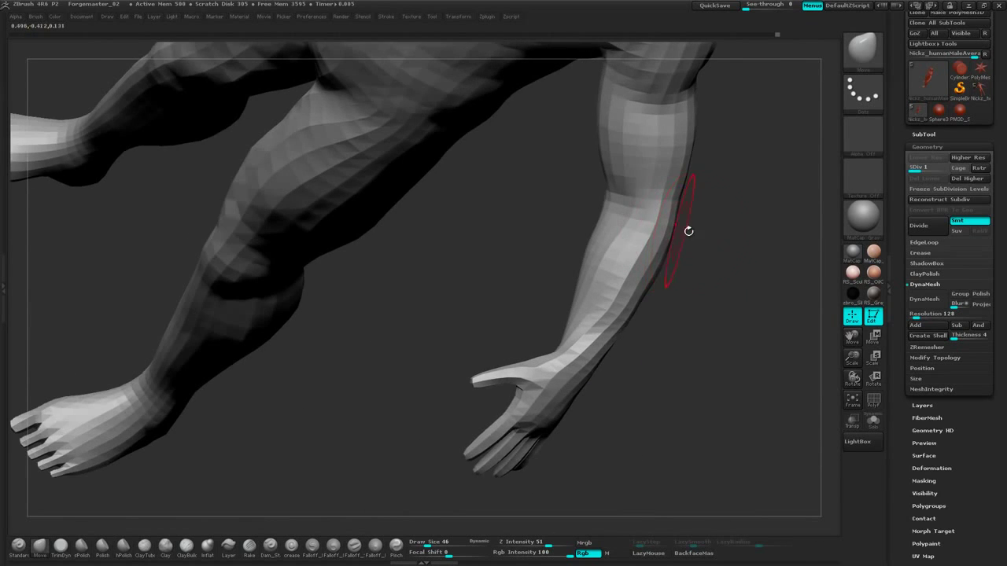
{"action": "left_click_drag", "start_coordinate": [689, 229], "coordinate": [661, 226]}
{"action": "left_click_drag", "start_coordinate": [683, 266], "coordinate": [726, 272]}
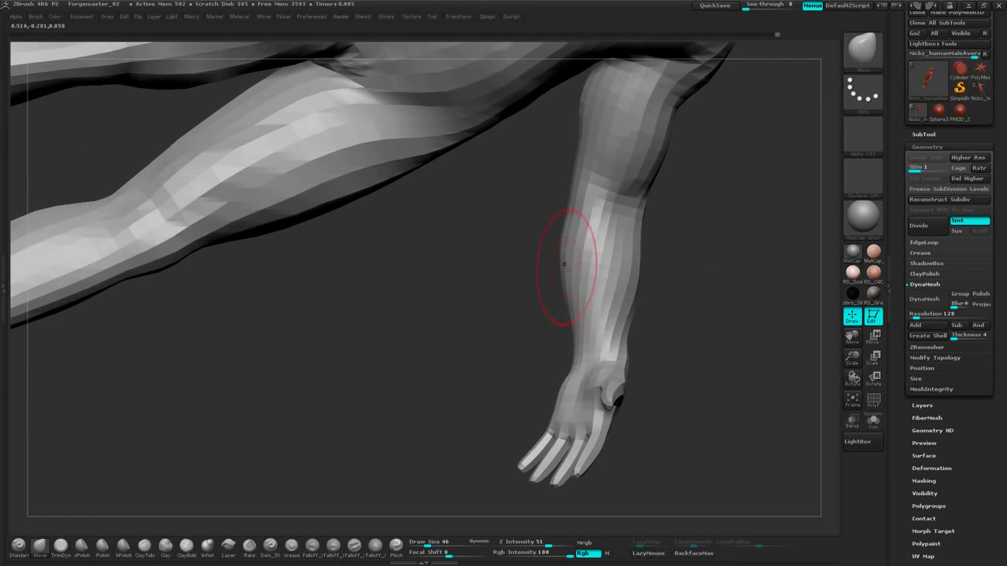
{"action": "left_click_drag", "start_coordinate": [664, 241], "coordinate": [686, 235]}
{"action": "left_click_drag", "start_coordinate": [572, 340], "coordinate": [592, 250]}
{"action": "mouse_move", "coordinate": [592, 214]}
{"action": "left_mouse_down"}
{"action": "mouse_move", "coordinate": [677, 218]}
{"action": "mouse_move", "coordinate": [599, 224]}
{"action": "mouse_move", "coordinate": [584, 215]}
{"action": "left_mouse_up"}
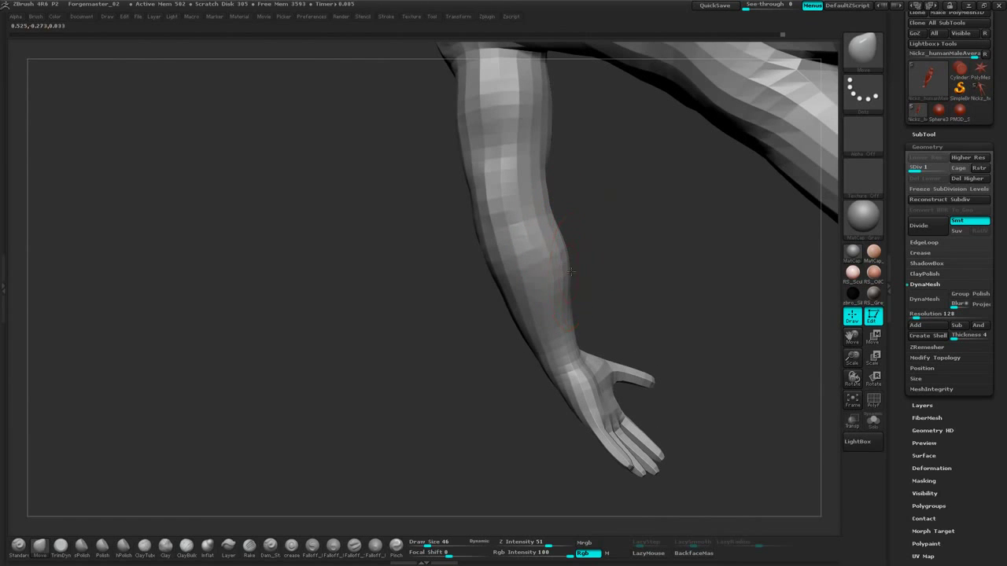
Reshape the forearm's thumb side between elbow and wrist and smooth its upper surface
{"action": "left_click_drag", "start_coordinate": [675, 241], "coordinate": [569, 257]}
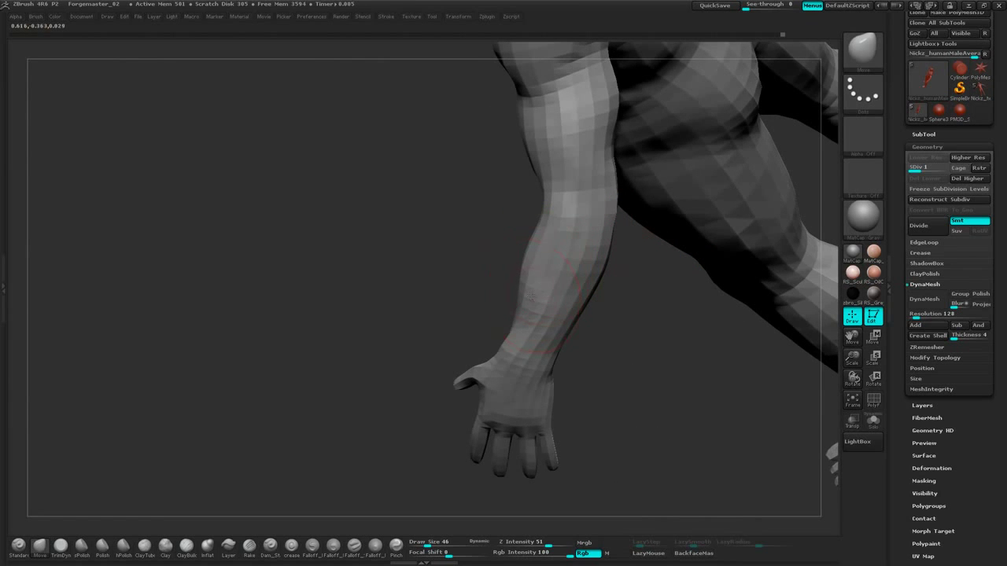
{"action": "left_click_drag", "start_coordinate": [630, 343], "coordinate": [611, 285]}
{"action": "left_click_drag", "start_coordinate": [512, 308], "coordinate": [570, 324]}
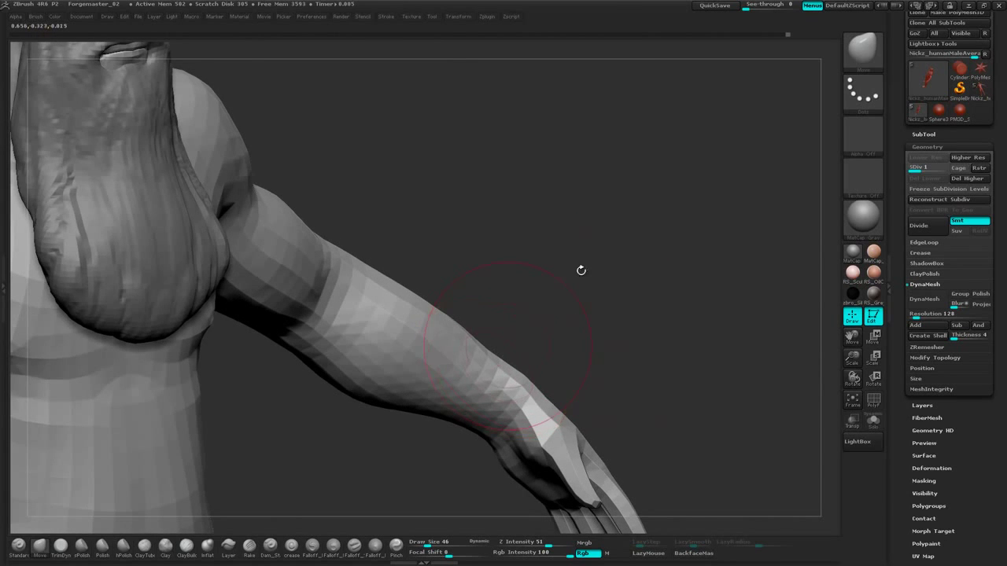
{"action": "left_click_drag", "start_coordinate": [582, 270], "coordinate": [643, 254]}
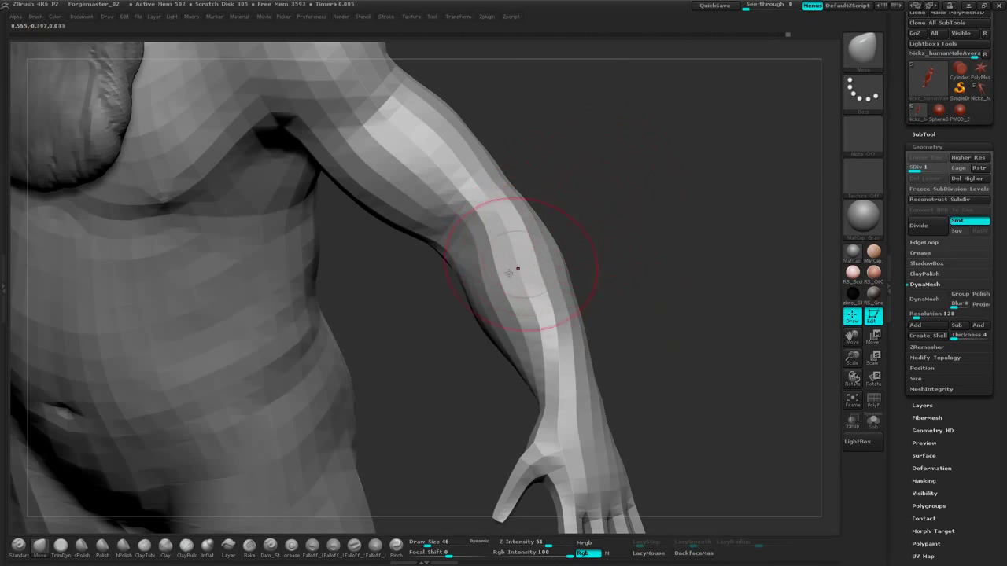
{"action": "left_click_drag", "start_coordinate": [518, 269], "coordinate": [506, 294], "text": "shift"}
{"action": "mouse_move", "coordinate": [666, 238]}
{"action": "left_mouse_down"}
{"action": "mouse_move", "coordinate": [655, 222]}
{"action": "mouse_move", "coordinate": [666, 217]}
{"action": "mouse_move", "coordinate": [648, 220]}
{"action": "mouse_move", "coordinate": [651, 195]}
{"action": "mouse_move", "coordinate": [650, 241]}
{"action": "mouse_move", "coordinate": [650, 227]}
{"action": "mouse_move", "coordinate": [665, 263]}
{"action": "mouse_move", "coordinate": [640, 275]}
{"action": "mouse_move", "coordinate": [649, 250]}
{"action": "left_mouse_up"}
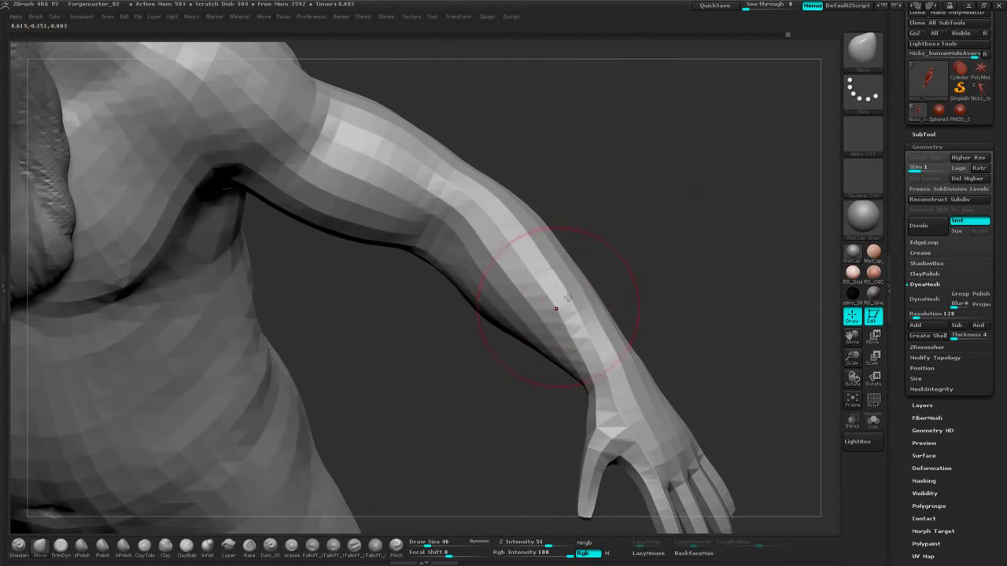
Adjust the lower forearm's outline near the wrist with the Move brush so it tapers into the hand
{"action": "left_click_drag", "start_coordinate": [556, 308], "coordinate": [584, 285]}
{"action": "left_click_drag", "start_coordinate": [700, 228], "coordinate": [680, 247]}
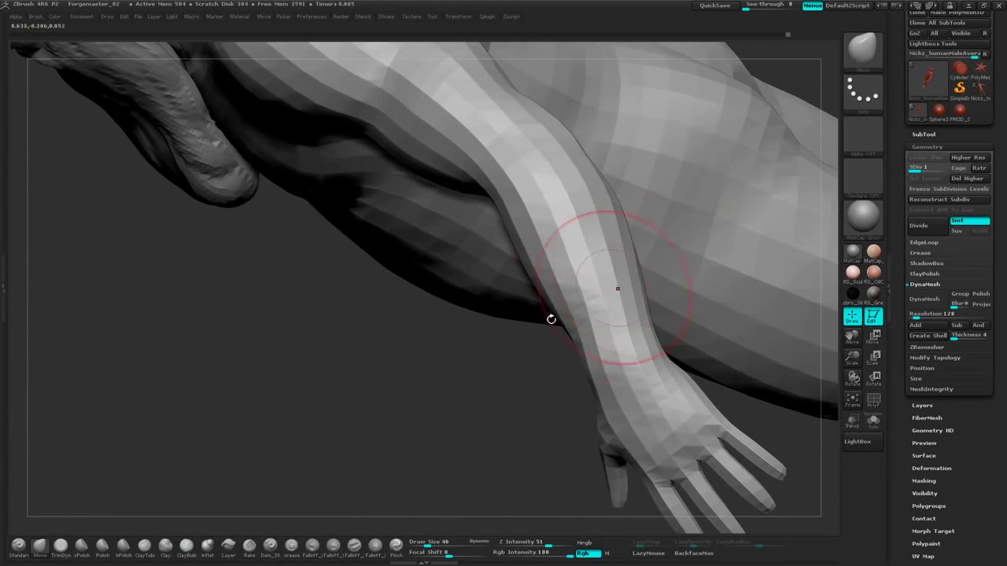
{"action": "left_click_drag", "start_coordinate": [552, 319], "coordinate": [504, 315]}
{"action": "left_click_drag", "start_coordinate": [641, 182], "coordinate": [692, 319]}
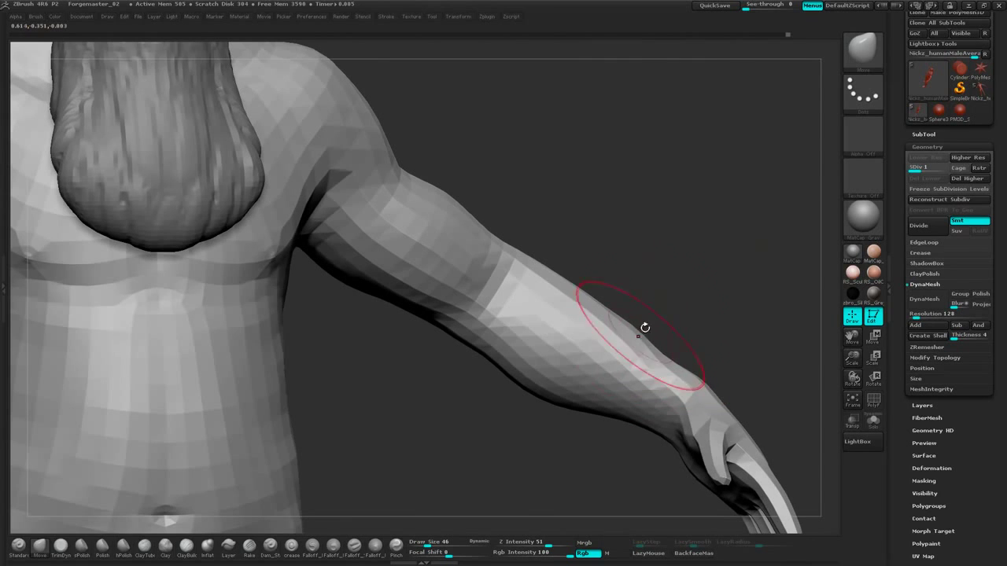
{"action": "left_click_drag", "start_coordinate": [688, 261], "coordinate": [675, 345]}
Pull out the elbow point using the Move brush at draw size 21
{"action": "left_click_drag", "start_coordinate": [809, 85], "coordinate": [702, 203], "text": "alt"}
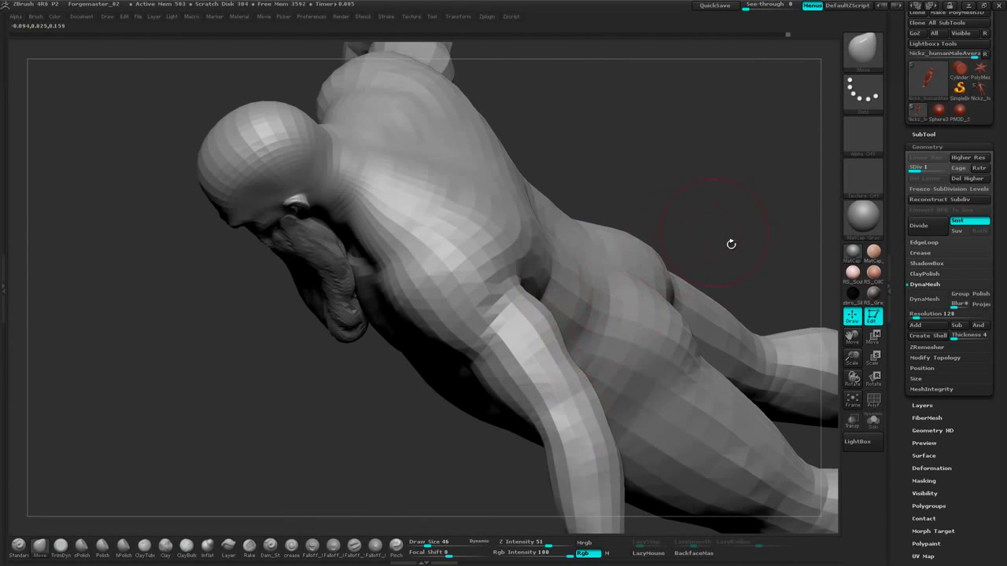
{"action": "mouse_move", "coordinate": [731, 244]}
{"action": "left_mouse_down"}
{"action": "mouse_move", "coordinate": [632, 300]}
{"action": "mouse_move", "coordinate": [694, 321]}
{"action": "mouse_move", "coordinate": [626, 317]}
{"action": "left_mouse_up"}
{"action": "key", "text": "space"}
{"action": "left_click_drag", "start_coordinate": [717, 297], "coordinate": [652, 308]}
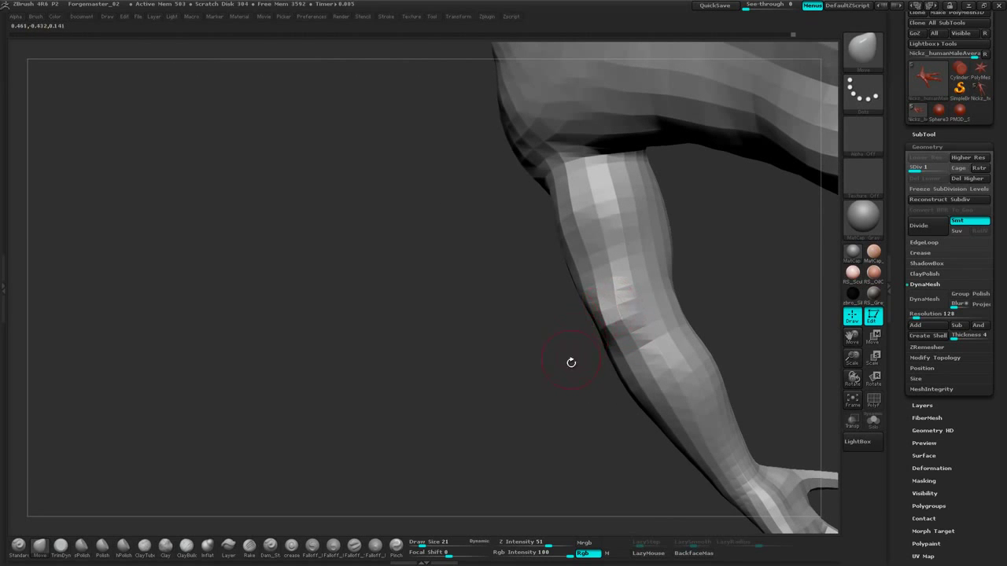
{"action": "left_click_drag", "start_coordinate": [571, 363], "coordinate": [735, 284]}
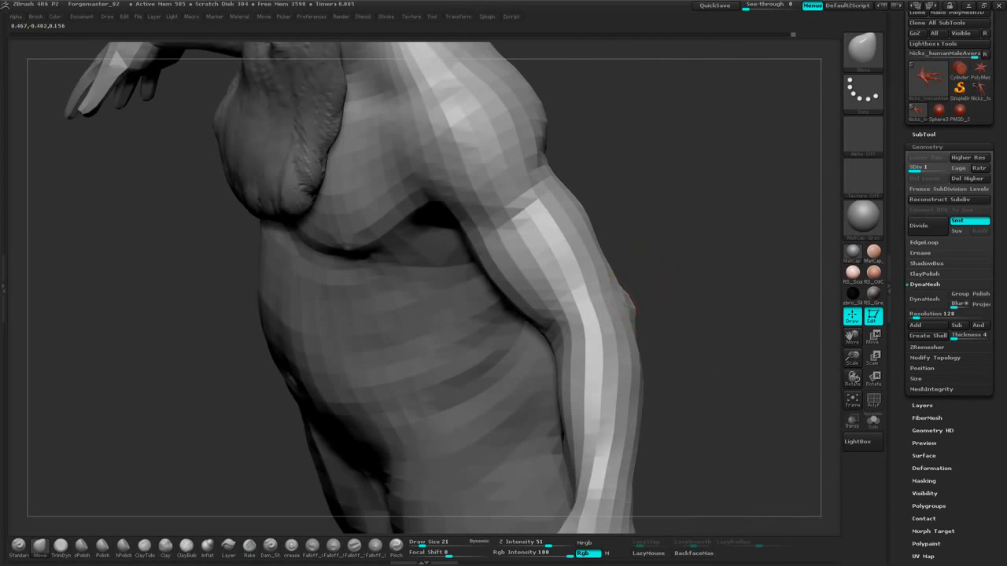
{"action": "mouse_move", "coordinate": [628, 301]}
{"action": "left_mouse_down"}
{"action": "mouse_move", "coordinate": [694, 251]}
{"action": "mouse_move", "coordinate": [680, 255]}
{"action": "mouse_move", "coordinate": [705, 212]}
{"action": "mouse_move", "coordinate": [713, 216]}
{"action": "mouse_move", "coordinate": [716, 241]}
{"action": "mouse_move", "coordinate": [678, 236]}
{"action": "left_mouse_up"}
Build up the forearm muscles below the elbow using the ClayBuildup brush at draw size 25
{"action": "left_click", "coordinate": [188, 545]}
{"action": "key", "text": "space"}
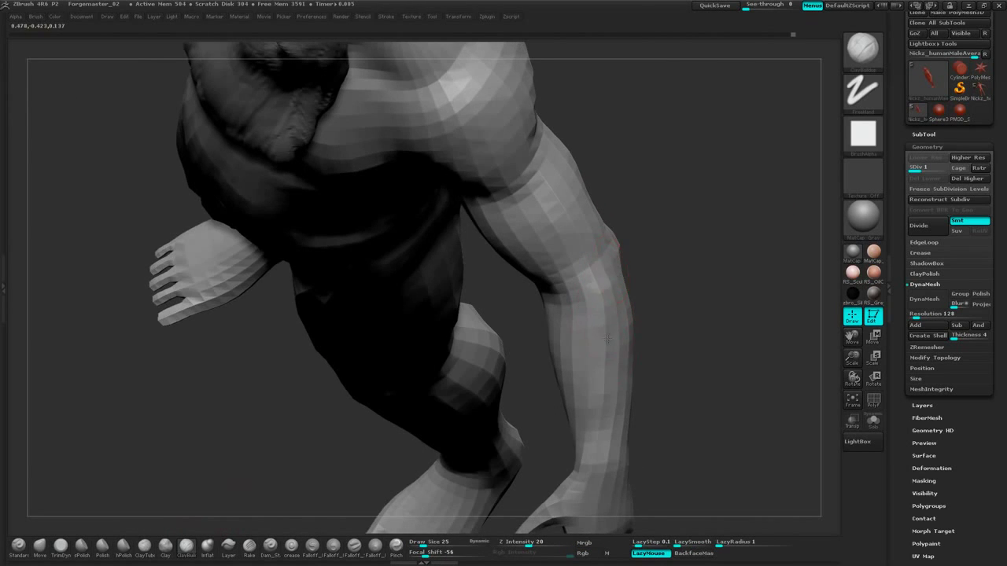
{"action": "left_click_drag", "start_coordinate": [679, 281], "coordinate": [598, 319]}
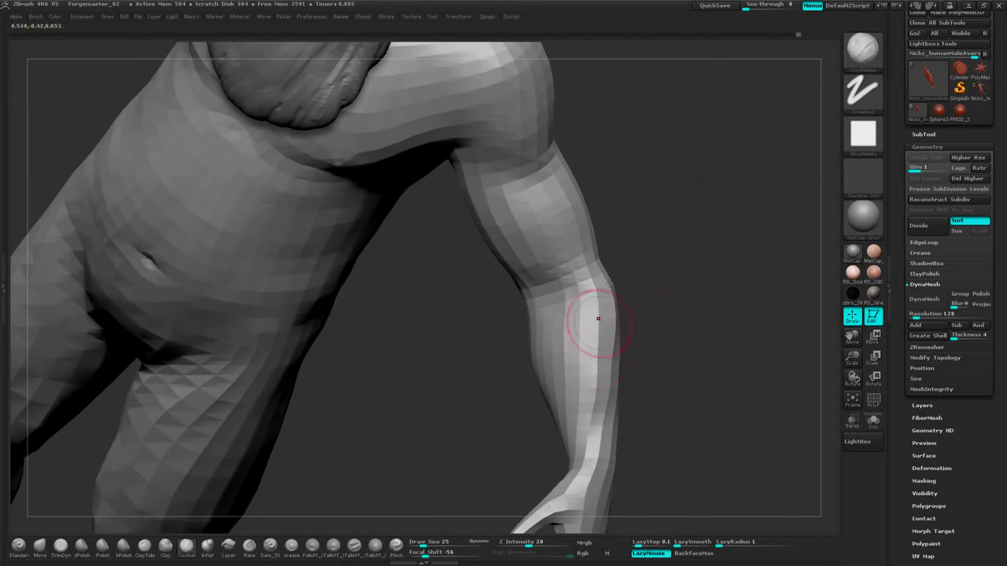
{"action": "left_click_drag", "start_coordinate": [688, 284], "coordinate": [619, 298]}
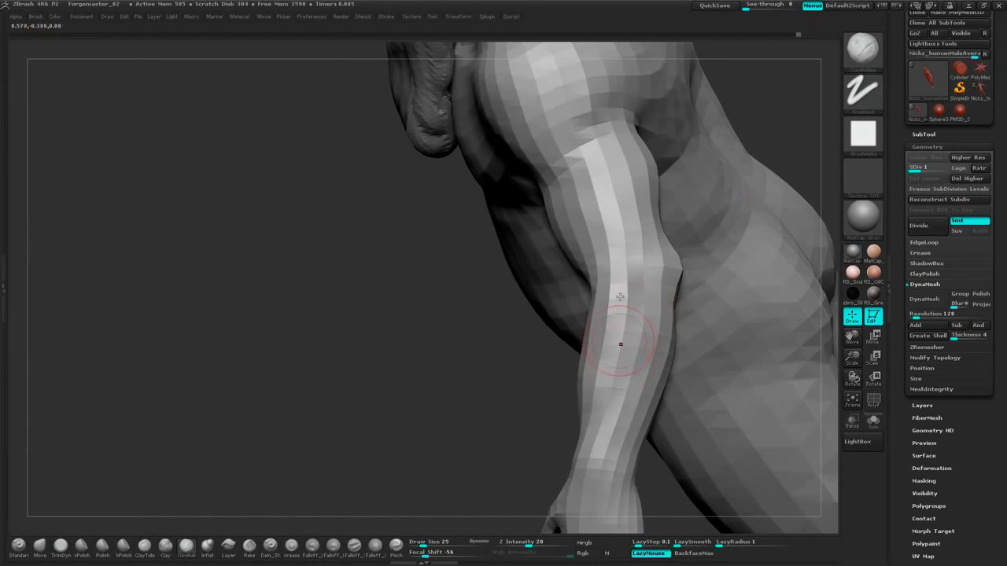
{"action": "left_click_drag", "start_coordinate": [565, 416], "coordinate": [551, 370]}
{"action": "left_click_drag", "start_coordinate": [493, 432], "coordinate": [599, 359]}
{"action": "left_click_drag", "start_coordinate": [604, 410], "coordinate": [527, 315]}
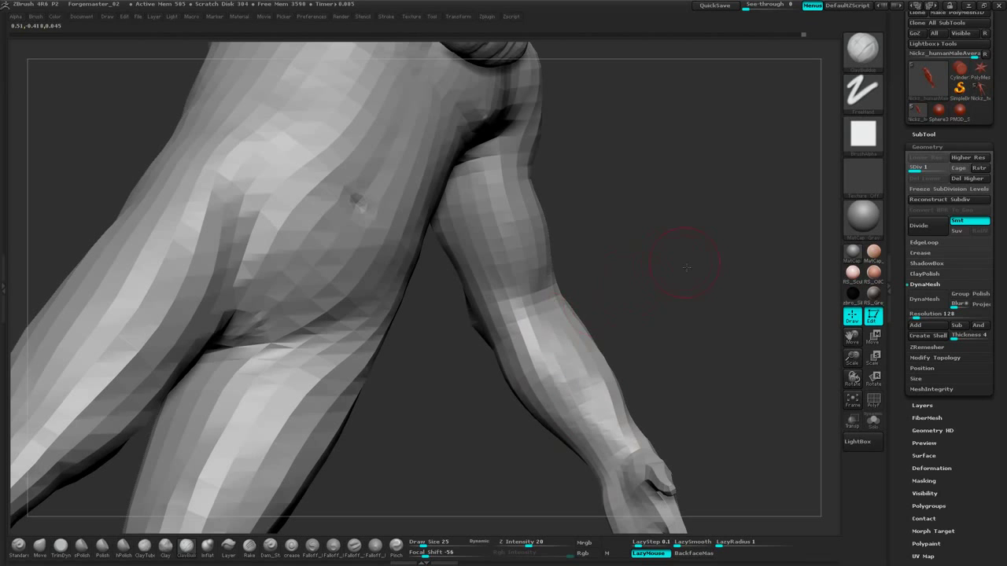
Smooth the built-up forearm surface and check the arm proportions on the full figure from the front
{"action": "mouse_move", "coordinate": [687, 267]}
{"action": "left_mouse_down"}
{"action": "mouse_move", "coordinate": [690, 278]}
{"action": "mouse_move", "coordinate": [629, 275]}
{"action": "mouse_move", "coordinate": [677, 299]}
{"action": "left_mouse_up"}
{"action": "left_click_drag", "start_coordinate": [603, 380], "coordinate": [635, 337], "text": "shift"}
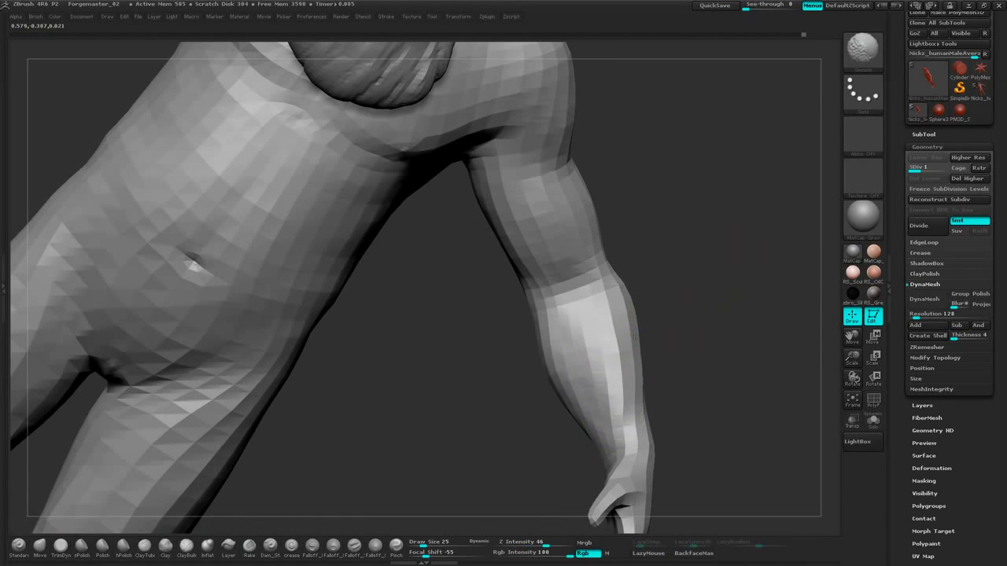
{"action": "mouse_move", "coordinate": [708, 315]}
{"action": "left_mouse_down"}
{"action": "mouse_move", "coordinate": [692, 287]}
{"action": "mouse_move", "coordinate": [742, 299]}
{"action": "mouse_move", "coordinate": [709, 268]}
{"action": "mouse_move", "coordinate": [691, 216]}
{"action": "mouse_move", "coordinate": [728, 207]}
{"action": "mouse_move", "coordinate": [596, 267]}
{"action": "mouse_move", "coordinate": [720, 158]}
{"action": "mouse_move", "coordinate": [727, 181]}
{"action": "mouse_move", "coordinate": [619, 333]}
{"action": "mouse_move", "coordinate": [668, 341]}
{"action": "mouse_move", "coordinate": [653, 333]}
{"action": "mouse_move", "coordinate": [684, 295]}
{"action": "mouse_move", "coordinate": [682, 343]}
{"action": "mouse_move", "coordinate": [704, 352]}
{"action": "mouse_move", "coordinate": [706, 283]}
{"action": "left_mouse_up"}
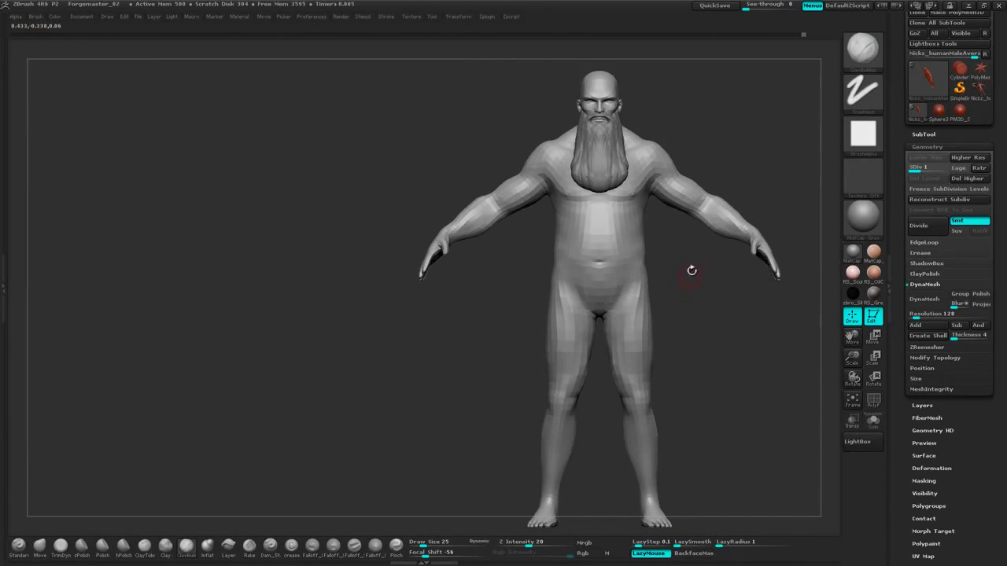
{"action": "mouse_move", "coordinate": [708, 279]}
{"action": "left_mouse_down", "text": "alt"}
{"action": "mouse_move", "coordinate": [681, 282]}
{"action": "mouse_move", "coordinate": [679, 330]}
{"action": "mouse_move", "coordinate": [706, 290]}
{"action": "left_mouse_up", "text": "alt"}
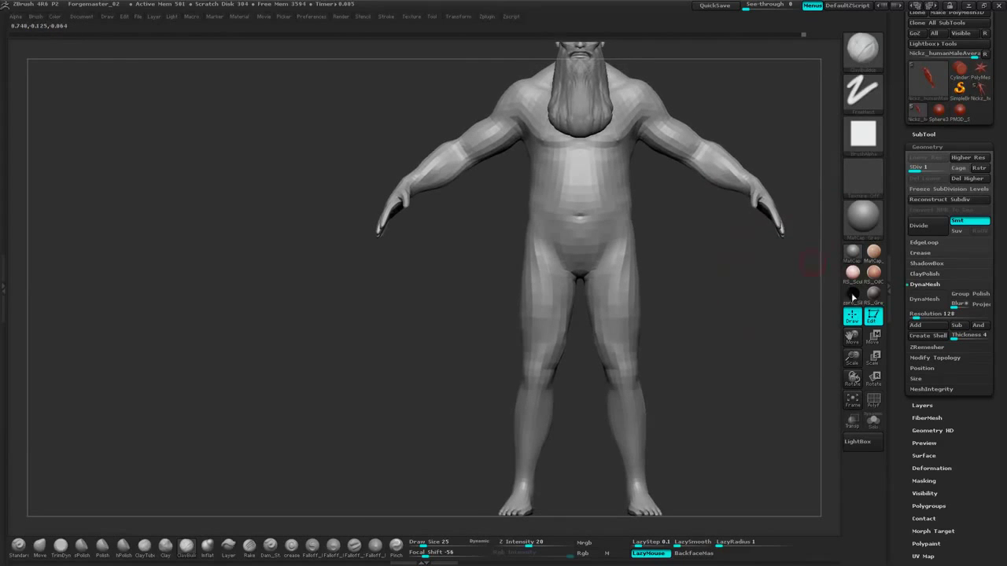
Show the polyframe and isolate the body's mesh from the hips down to just above the ankles
{"action": "left_click", "coordinate": [874, 405]}
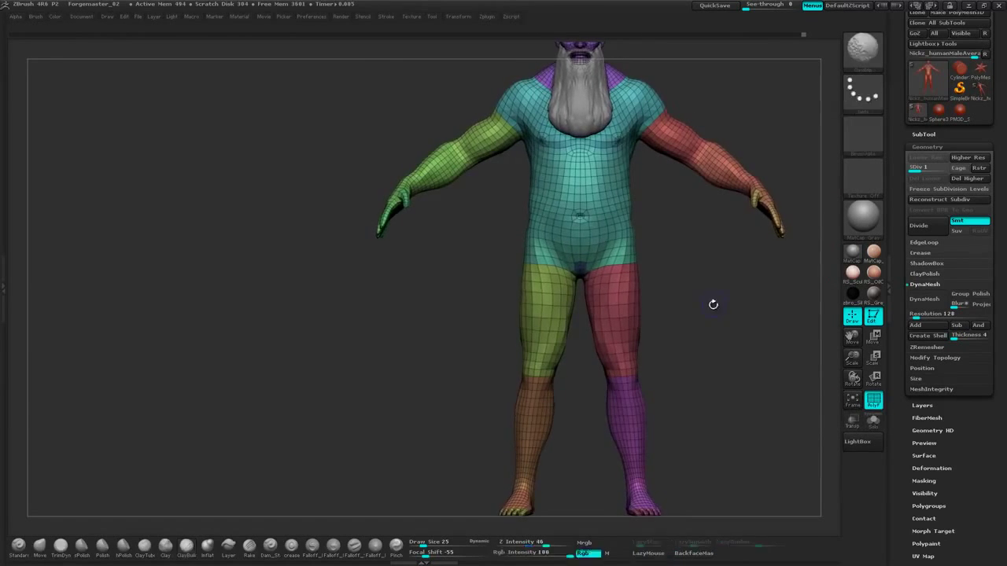
{"action": "left_click_drag", "start_coordinate": [713, 304], "coordinate": [709, 315], "text": "alt"}
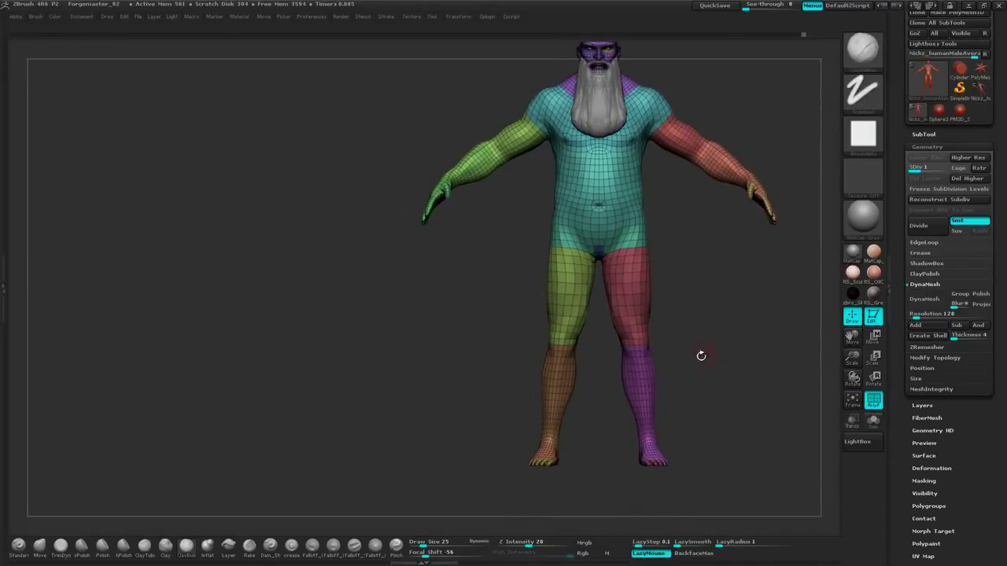
{"action": "key", "text": "ctrl"}
{"action": "key", "text": "ctrl"}
{"action": "key", "text": "ctrl+shift"}
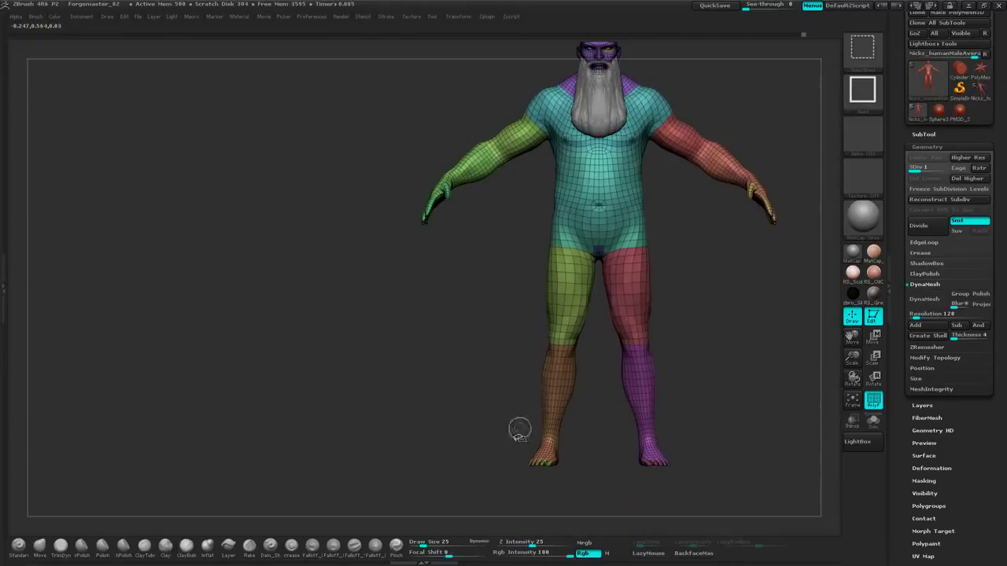
{"action": "left_click_drag", "start_coordinate": [549, 423], "coordinate": [693, 203], "text": "ctrl+shift"}
{"action": "left_click_drag", "start_coordinate": [697, 241], "coordinate": [686, 333], "text": "alt"}
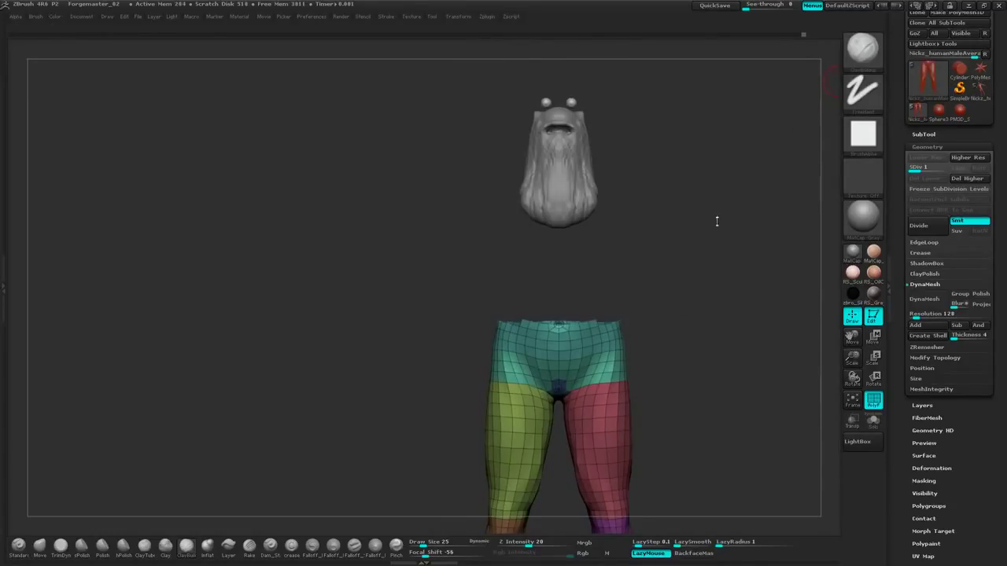
{"action": "left_click_drag", "start_coordinate": [701, 220], "coordinate": [710, 247], "text": "alt"}
{"action": "left_click_drag", "start_coordinate": [720, 220], "coordinate": [719, 193]}
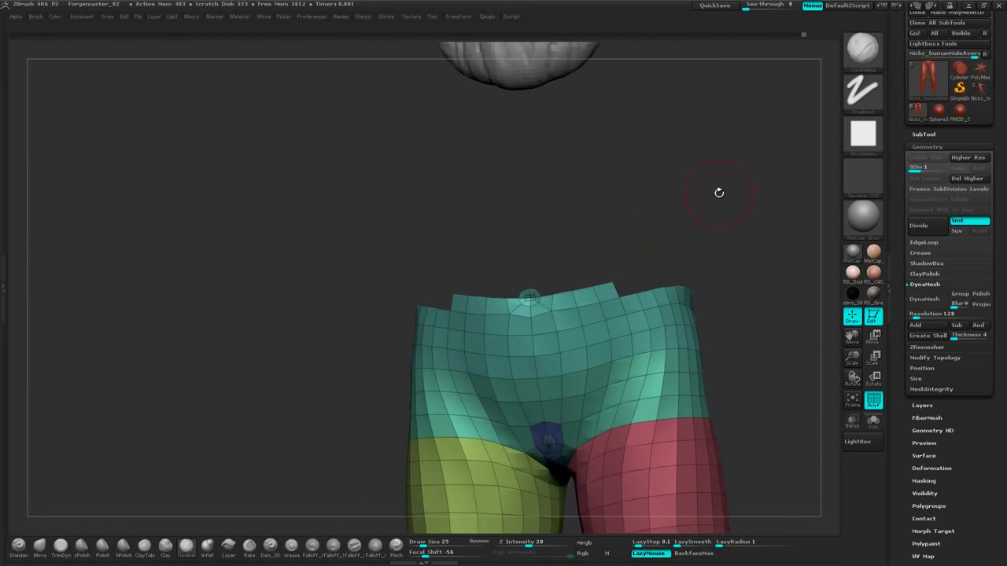
Choose the SelectLasso brush and hide the uneven polygons along the waist edge of the isolated legs
{"action": "left_click", "coordinate": [873, 61], "text": "ctrl+shift"}
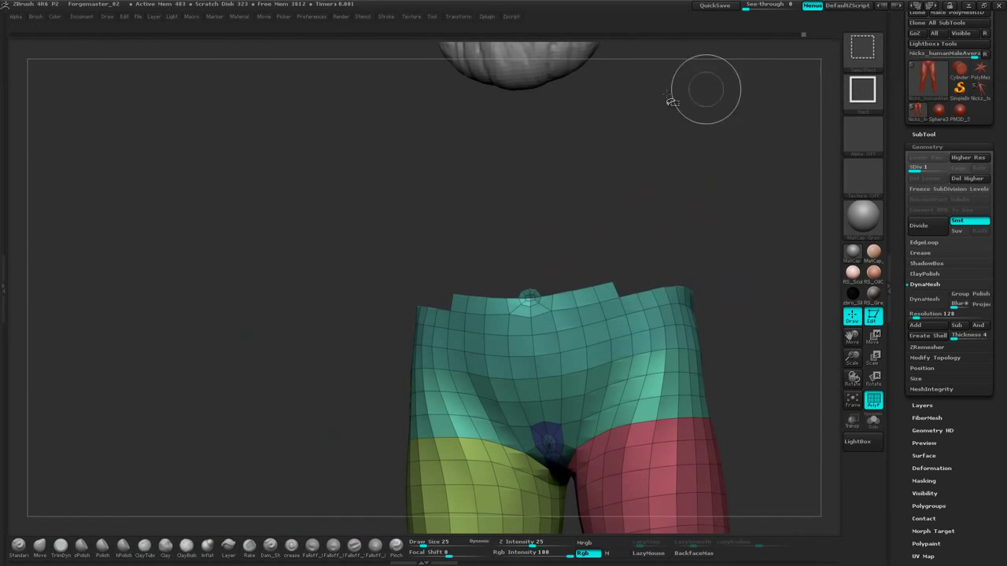
{"action": "left_click", "coordinate": [859, 57], "text": "ctrl+shift"}
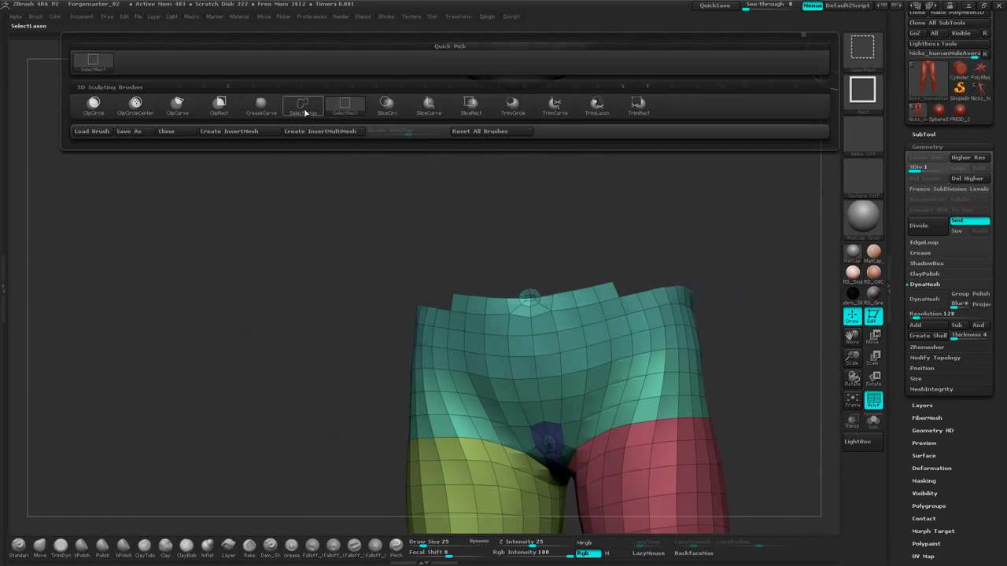
{"action": "left_click", "coordinate": [306, 111], "text": "ctrl+shift"}
{"action": "mouse_move", "coordinate": [668, 208]}
{"action": "left_mouse_down"}
{"action": "mouse_move", "coordinate": [693, 215]}
{"action": "mouse_move", "coordinate": [643, 212]}
{"action": "mouse_move", "coordinate": [433, 254]}
{"action": "mouse_move", "coordinate": [442, 291]}
{"action": "mouse_move", "coordinate": [517, 301]}
{"action": "mouse_move", "coordinate": [673, 261]}
{"action": "left_mouse_up"}
{"action": "mouse_move", "coordinate": [764, 188]}
{"action": "left_mouse_down", "text": "alt"}
{"action": "mouse_move", "coordinate": [743, 182]}
{"action": "mouse_move", "coordinate": [775, 167]}
{"action": "mouse_move", "coordinate": [794, 189]}
{"action": "mouse_move", "coordinate": [826, 177]}
{"action": "mouse_move", "coordinate": [621, 149]}
{"action": "mouse_move", "coordinate": [572, 121]}
{"action": "left_mouse_up", "text": "alt"}
{"action": "mouse_move", "coordinate": [714, 315]}
{"action": "left_mouse_down", "text": "alt"}
{"action": "mouse_move", "coordinate": [665, 358]}
{"action": "mouse_move", "coordinate": [766, 144]}
{"action": "left_mouse_up", "text": "alt"}
{"action": "mouse_move", "coordinate": [615, 346]}
{"action": "left_mouse_down", "text": "ctrl+alt+shift"}
{"action": "mouse_move", "coordinate": [669, 297]}
{"action": "mouse_move", "coordinate": [617, 308]}
{"action": "left_mouse_up", "text": "ctrl+alt+shift"}
Examine the waist edge and leg openings of the isolated mesh from several sides
{"action": "left_click_drag", "start_coordinate": [761, 157], "coordinate": [737, 144]}
{"action": "left_click_drag", "start_coordinate": [719, 310], "coordinate": [538, 314], "text": "alt"}
{"action": "left_click_drag", "start_coordinate": [770, 247], "coordinate": [712, 243]}
{"action": "left_click_drag", "start_coordinate": [674, 318], "coordinate": [591, 288], "text": "alt"}
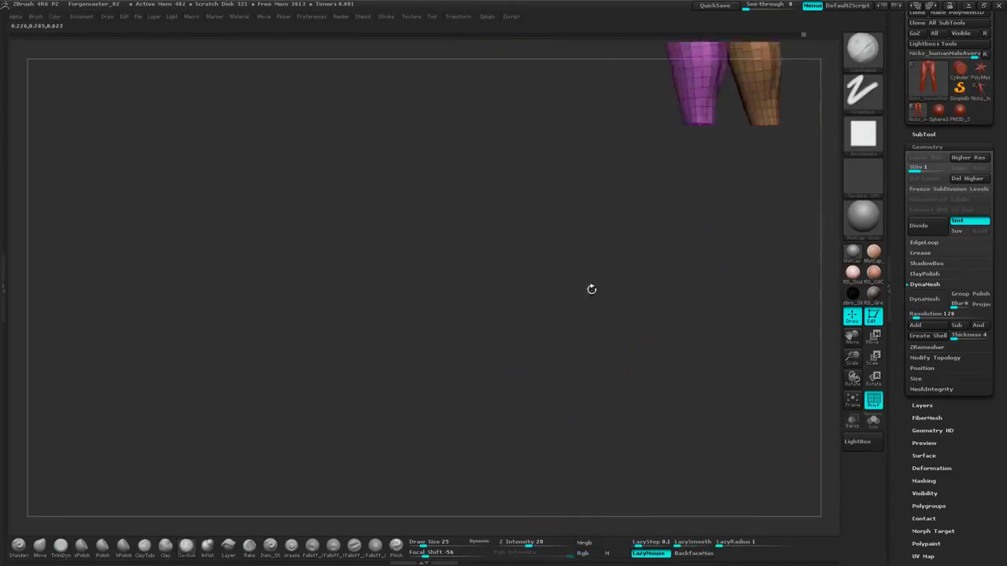
{"action": "left_click_drag", "start_coordinate": [559, 48], "coordinate": [441, 337], "text": "alt"}
{"action": "left_click_drag", "start_coordinate": [452, 294], "coordinate": [538, 288]}
{"action": "left_click_drag", "start_coordinate": [538, 289], "coordinate": [698, 270], "text": "alt"}
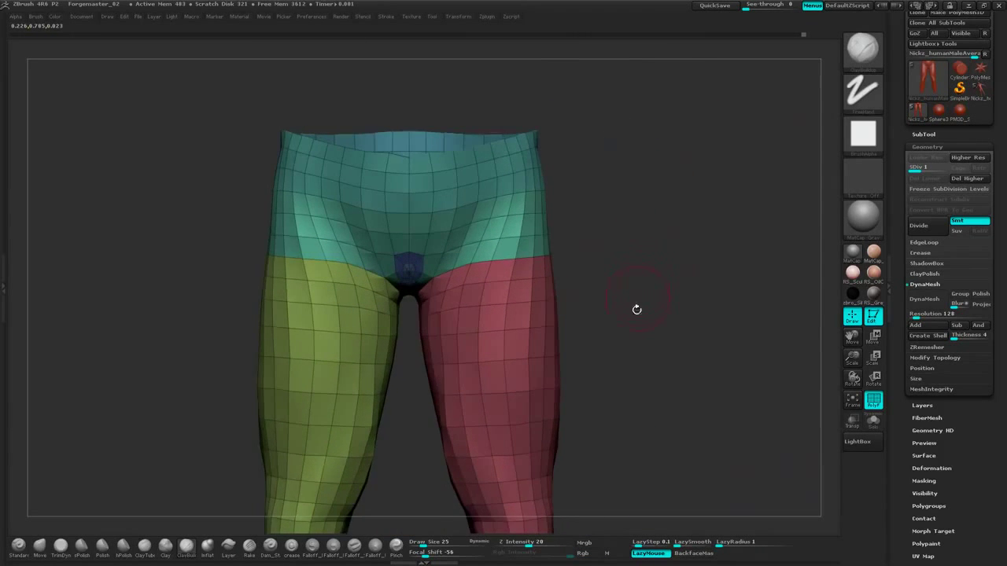
{"action": "left_click_drag", "start_coordinate": [636, 309], "coordinate": [721, 260], "text": "alt"}
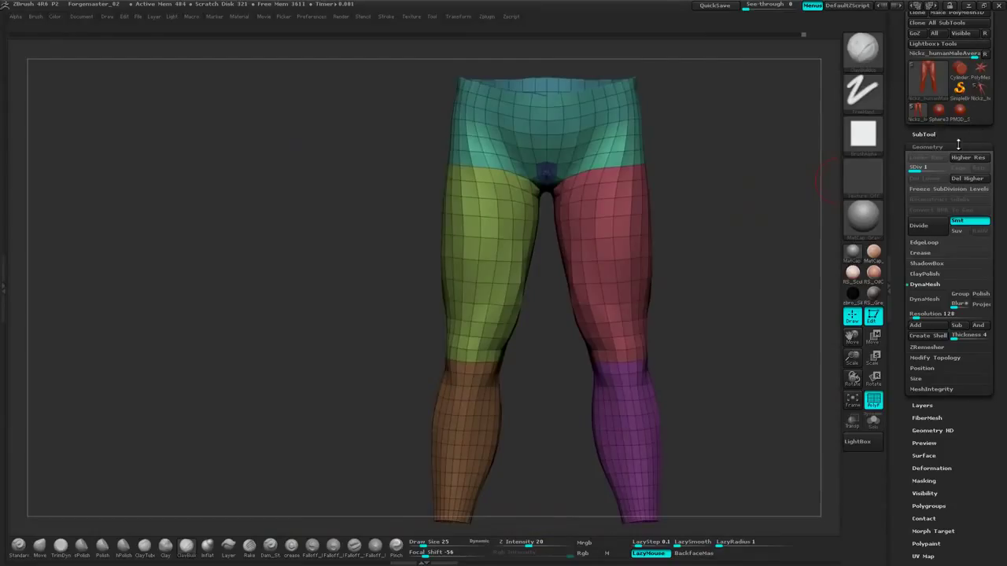
Preview an extraction of the visible hips and legs at thickness 0.02, and examine the waist opening from above
{"action": "left_click_drag", "start_coordinate": [990, 144], "coordinate": [989, 139]}
{"action": "left_click", "coordinate": [927, 128]}
{"action": "left_click_drag", "start_coordinate": [996, 341], "coordinate": [994, 214]}
{"action": "left_click", "coordinate": [925, 321]}
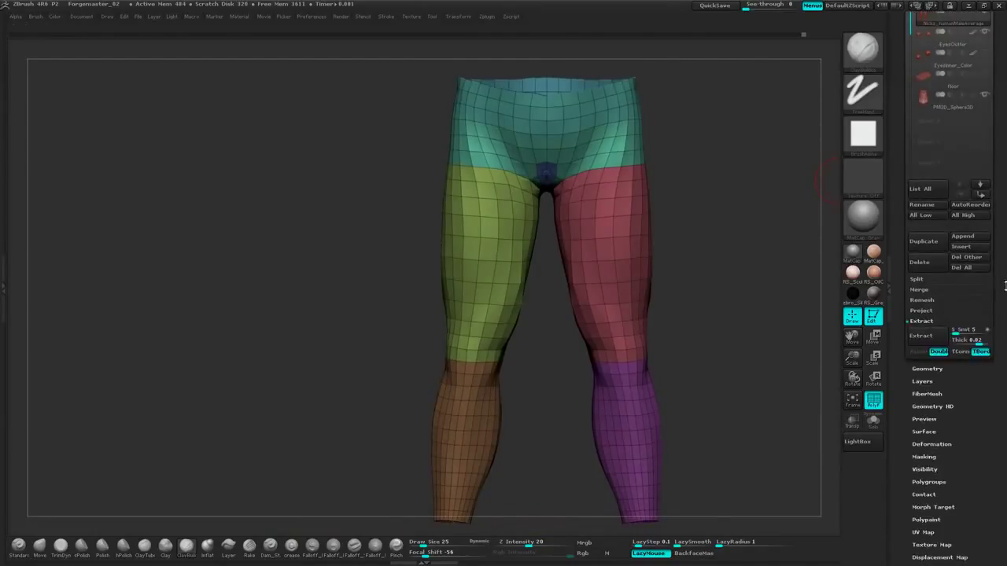
{"action": "left_click_drag", "start_coordinate": [1005, 287], "coordinate": [1005, 265]}
{"action": "left_click", "coordinate": [927, 316]}
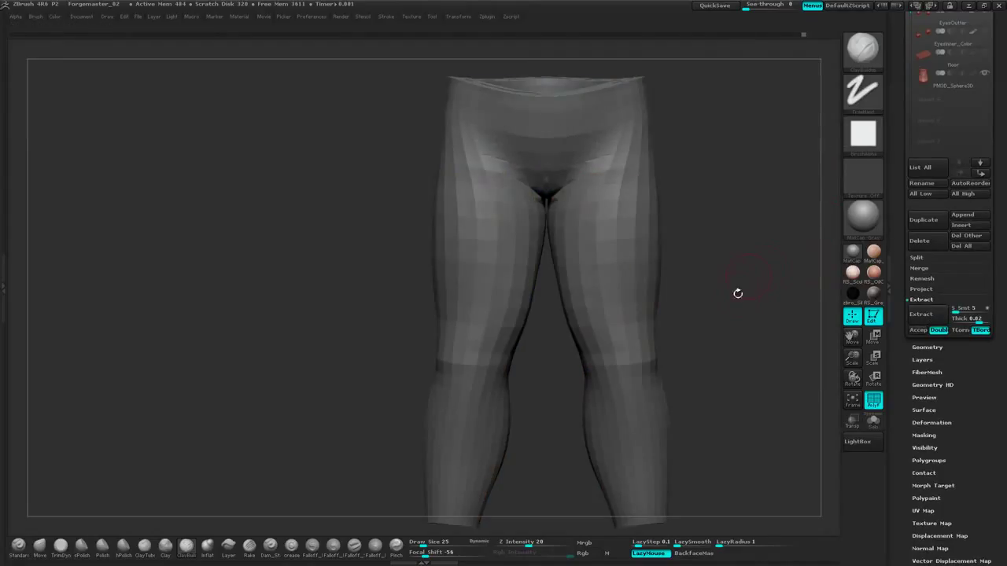
{"action": "left_click_drag", "start_coordinate": [734, 214], "coordinate": [732, 305]}
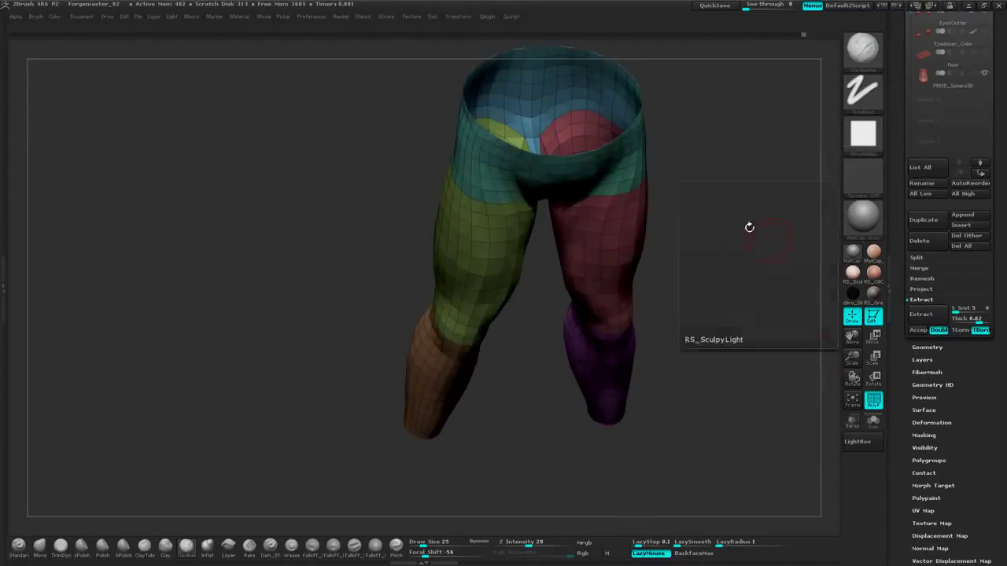
{"action": "left_click_drag", "start_coordinate": [749, 226], "coordinate": [749, 274], "text": "alt"}
{"action": "left_click_drag", "start_coordinate": [662, 246], "coordinate": [737, 284], "text": "alt"}
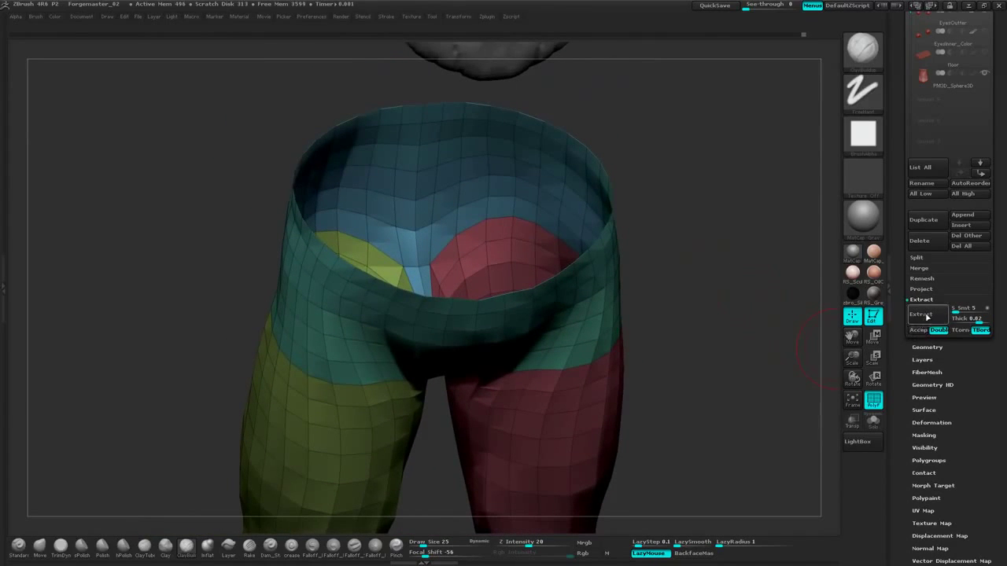
Extract the visible legs with Double off and a thickness of 0.007, and accept the result as a new subtool
{"action": "left_click", "coordinate": [923, 314]}
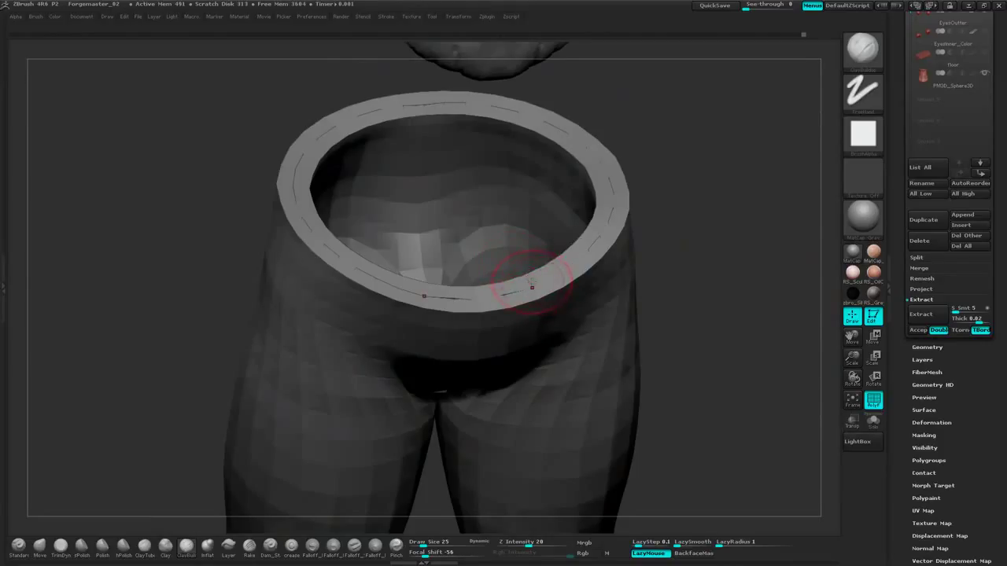
{"action": "left_click", "coordinate": [938, 330]}
{"action": "left_click", "coordinate": [922, 315]}
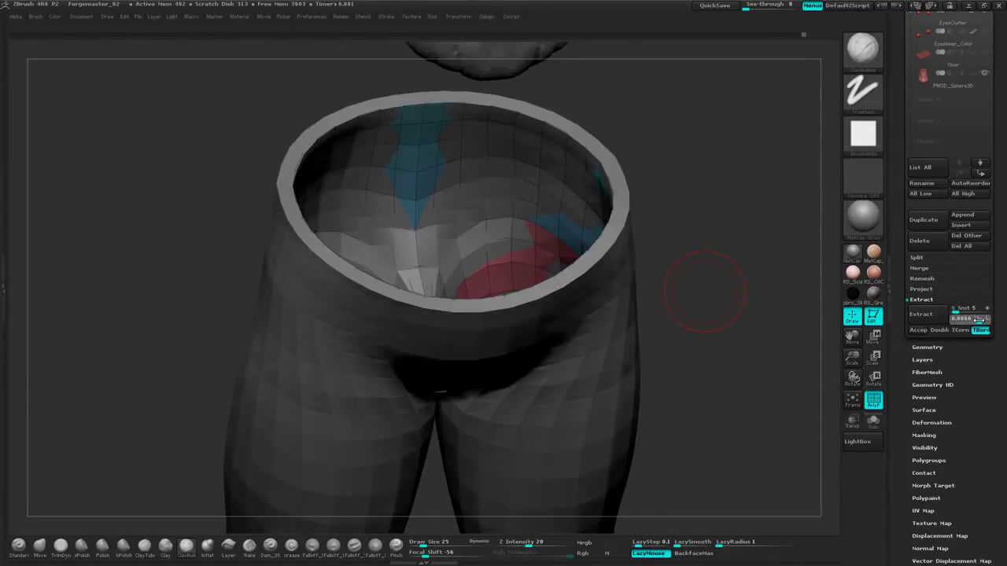
{"action": "left_click", "coordinate": [927, 320]}
{"action": "left_click", "coordinate": [971, 318]}
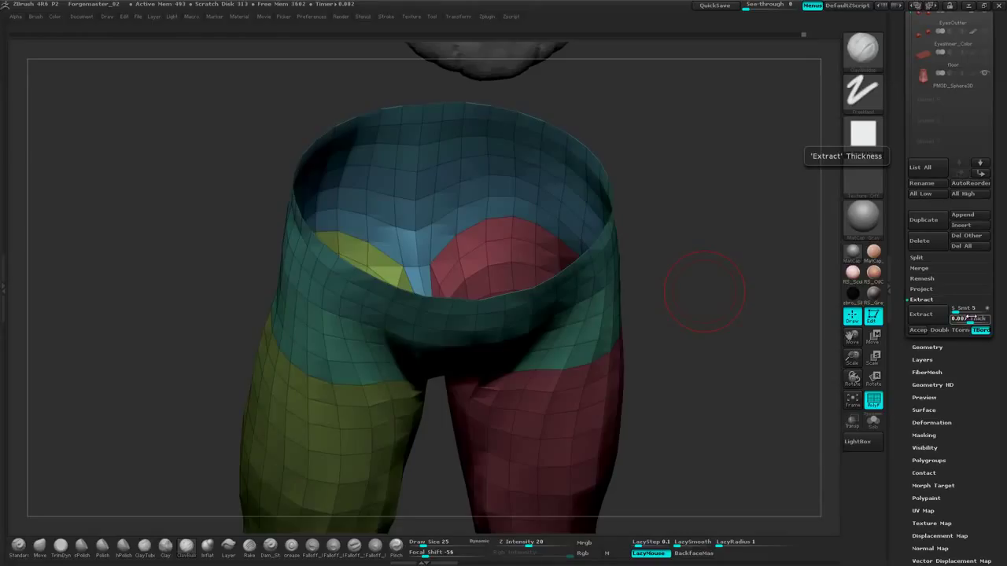
{"action": "left_click", "coordinate": [917, 315]}
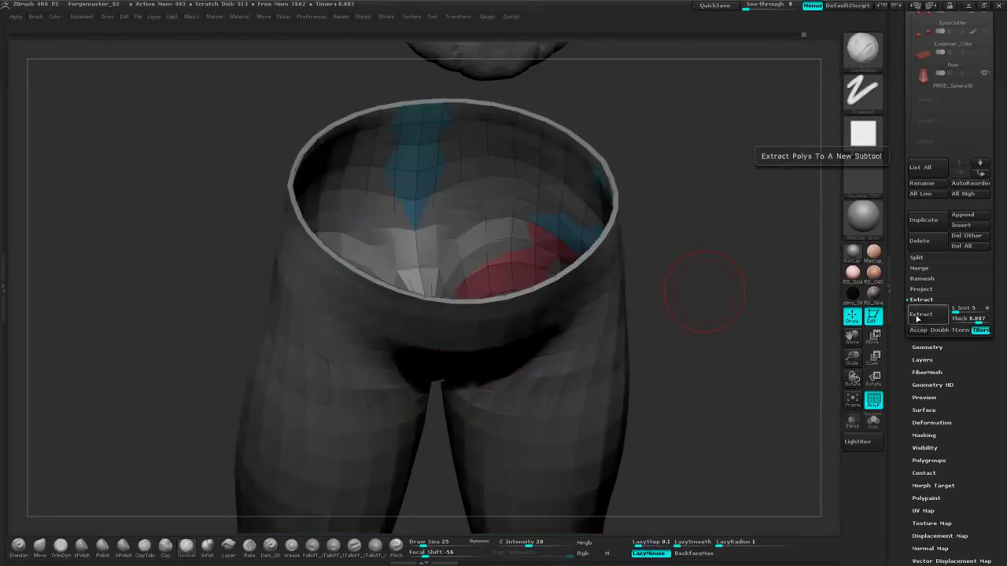
{"action": "left_click", "coordinate": [917, 331]}
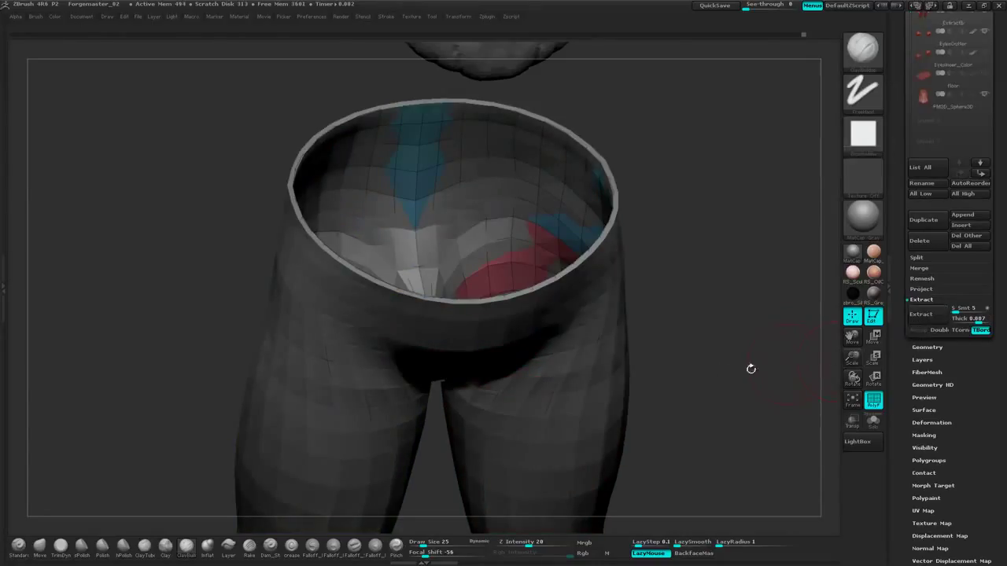
Make the extracted trousers the active subtool and isolate them with Solo mode
{"action": "left_click_drag", "start_coordinate": [737, 230], "coordinate": [780, 230]}
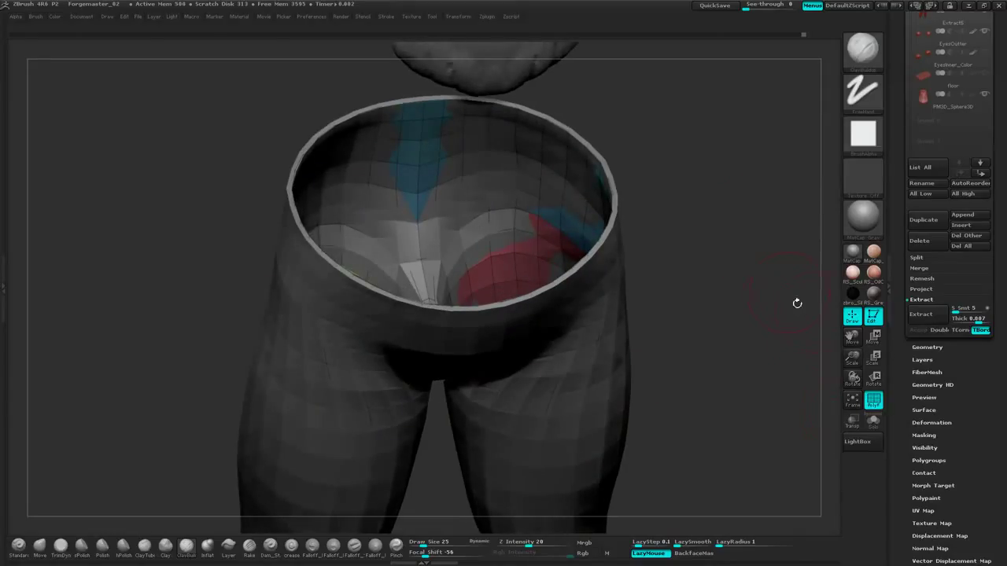
{"action": "left_click", "coordinate": [610, 277], "text": "alt"}
{"action": "left_click_drag", "start_coordinate": [700, 226], "coordinate": [740, 161], "text": "alt"}
{"action": "left_click_drag", "start_coordinate": [1001, 47], "coordinate": [992, 174]}
{"action": "left_click", "coordinate": [873, 422]}
{"action": "left_click_drag", "start_coordinate": [780, 354], "coordinate": [591, 78]}
{"action": "left_click", "coordinate": [462, 16]}
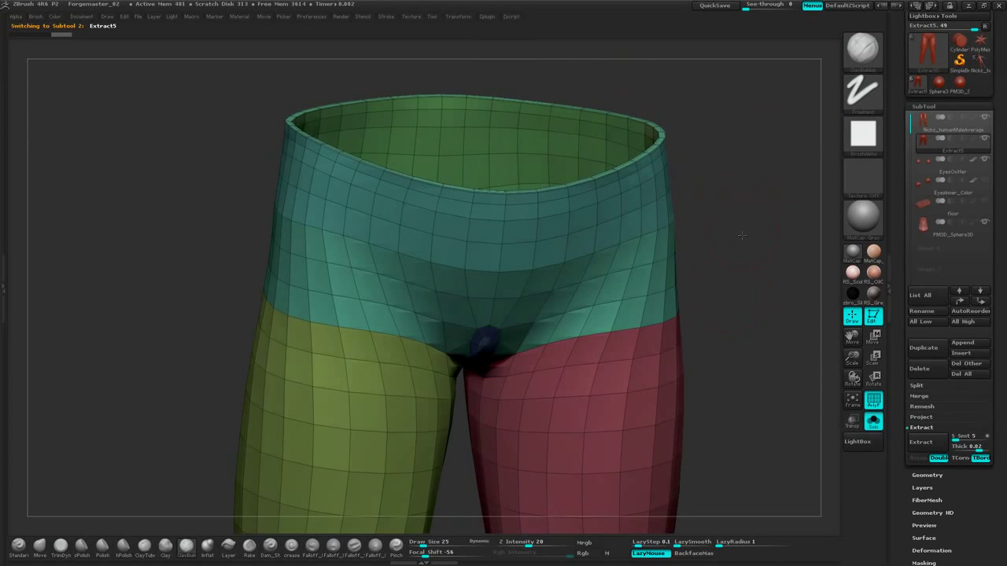
Hide the green inner waist polygroup of the extracted trousers
{"action": "left_click_drag", "start_coordinate": [742, 235], "coordinate": [684, 220]}
{"action": "left_click_drag", "start_coordinate": [725, 159], "coordinate": [698, 146]}
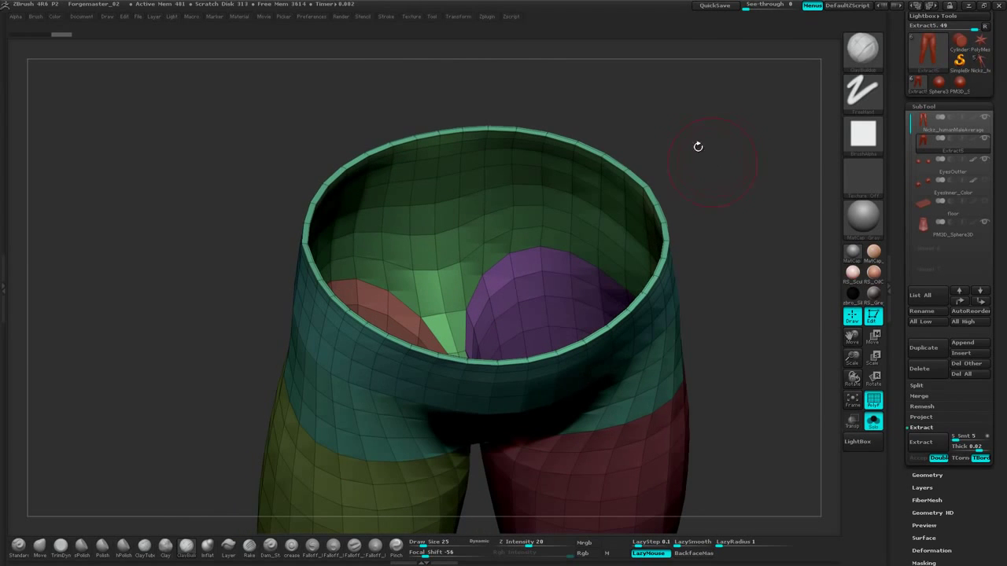
{"action": "right_click", "coordinate": [748, 194]}
{"action": "mouse_move", "coordinate": [735, 193]}
{"action": "left_mouse_down"}
{"action": "mouse_move", "coordinate": [747, 194]}
{"action": "mouse_move", "coordinate": [757, 155]}
{"action": "mouse_move", "coordinate": [752, 164]}
{"action": "left_mouse_up"}
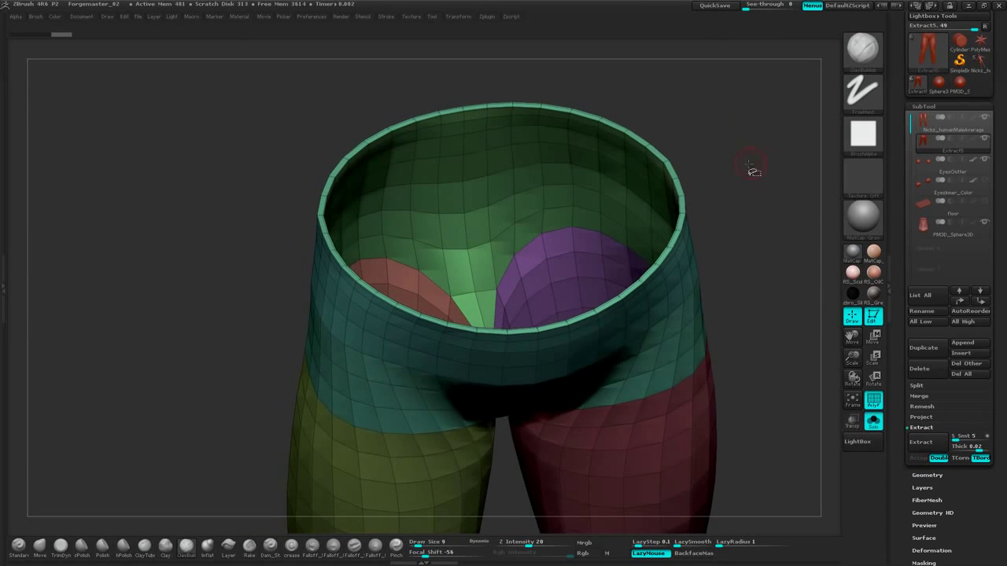
{"action": "left_click", "coordinate": [601, 174], "text": "ctrl+shift"}
{"action": "mouse_move", "coordinate": [775, 132]}
{"action": "left_mouse_down"}
{"action": "mouse_move", "coordinate": [755, 200]}
{"action": "mouse_move", "coordinate": [767, 135]}
{"action": "mouse_move", "coordinate": [778, 160]}
{"action": "mouse_move", "coordinate": [793, 141]}
{"action": "mouse_move", "coordinate": [756, 186]}
{"action": "mouse_move", "coordinate": [766, 192]}
{"action": "left_mouse_up"}
{"action": "key", "text": "ctrl+shift"}
{"action": "key", "text": "ctrl+shift"}
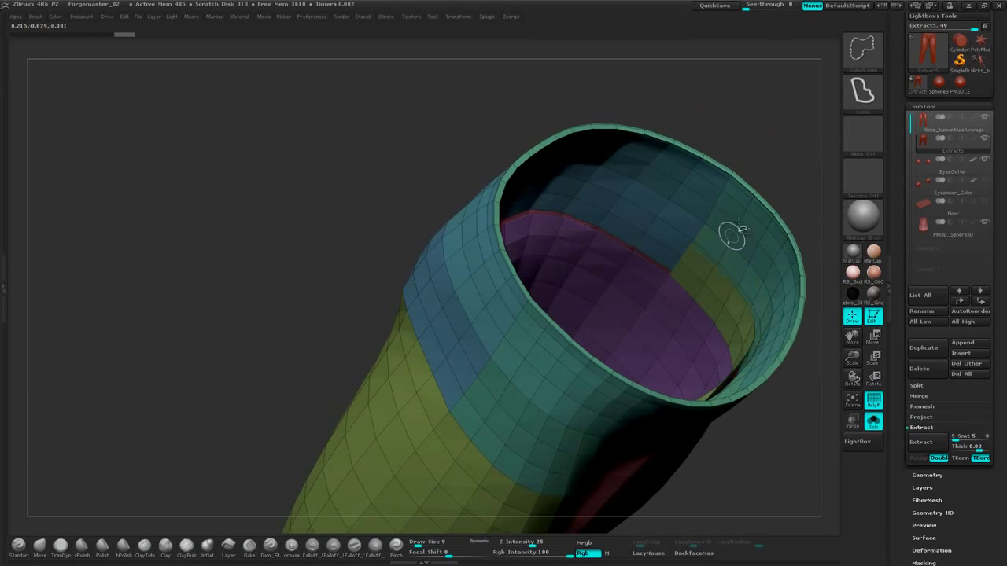
Hide the inner thigh and inner crotch polygroups inside the trousers
{"action": "mouse_move", "coordinate": [773, 145]}
{"action": "left_mouse_down"}
{"action": "mouse_move", "coordinate": [742, 123]}
{"action": "mouse_move", "coordinate": [728, 167]}
{"action": "mouse_move", "coordinate": [700, 185]}
{"action": "mouse_move", "coordinate": [685, 171]}
{"action": "mouse_move", "coordinate": [721, 139]}
{"action": "mouse_move", "coordinate": [666, 117]}
{"action": "mouse_move", "coordinate": [741, 81]}
{"action": "mouse_move", "coordinate": [753, 123]}
{"action": "mouse_move", "coordinate": [734, 144]}
{"action": "mouse_move", "coordinate": [740, 172]}
{"action": "mouse_move", "coordinate": [758, 173]}
{"action": "mouse_move", "coordinate": [768, 154]}
{"action": "mouse_move", "coordinate": [751, 107]}
{"action": "mouse_move", "coordinate": [719, 118]}
{"action": "mouse_move", "coordinate": [769, 110]}
{"action": "left_mouse_up"}
{"action": "left_click", "coordinate": [598, 233], "text": "ctrl+shift"}
{"action": "left_click", "coordinate": [556, 247], "text": "ctrl+shift"}
{"action": "left_click", "coordinate": [344, 231], "text": "ctrl+shift"}
{"action": "mouse_move", "coordinate": [809, 137]}
{"action": "left_mouse_down", "text": "alt"}
{"action": "mouse_move", "coordinate": [722, 110]}
{"action": "mouse_move", "coordinate": [762, 123]}
{"action": "left_mouse_up", "text": "alt"}
{"action": "left_click_drag", "start_coordinate": [466, 297], "coordinate": [480, 304], "text": "ctrl+shift"}
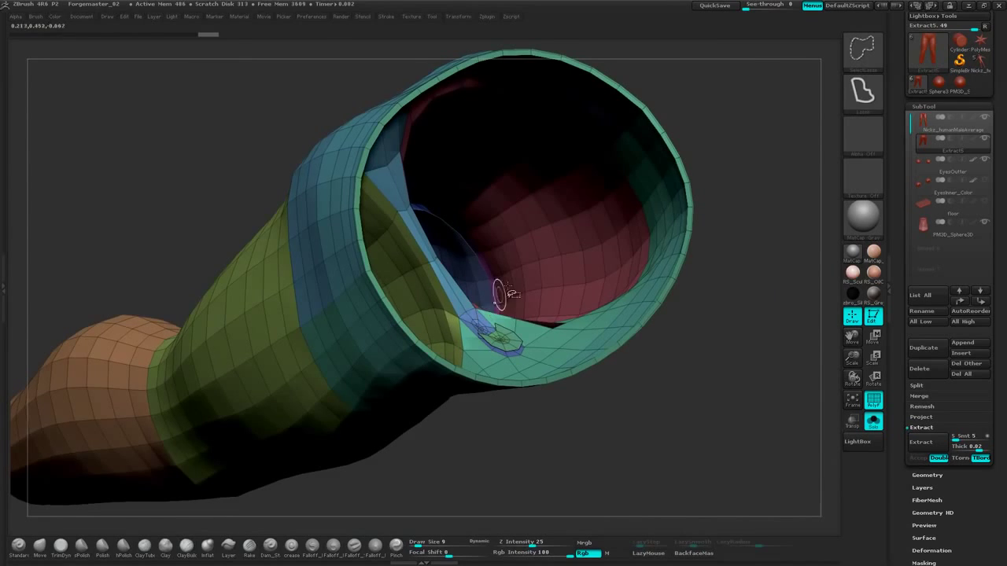
Hide the blue inner polygroup inside the purple lower leg
{"action": "mouse_move", "coordinate": [747, 250]}
{"action": "left_mouse_down"}
{"action": "mouse_move", "coordinate": [786, 261]}
{"action": "mouse_move", "coordinate": [749, 250]}
{"action": "mouse_move", "coordinate": [764, 253]}
{"action": "mouse_move", "coordinate": [751, 248]}
{"action": "mouse_move", "coordinate": [767, 194]}
{"action": "left_mouse_up"}
{"action": "left_click_drag", "start_coordinate": [771, 271], "coordinate": [675, 110], "text": "alt"}
{"action": "left_click_drag", "start_coordinate": [733, 274], "coordinate": [638, 47], "text": "alt"}
{"action": "mouse_move", "coordinate": [716, 247]}
{"action": "left_mouse_down"}
{"action": "mouse_move", "coordinate": [712, 184]}
{"action": "mouse_move", "coordinate": [725, 197]}
{"action": "left_mouse_up"}
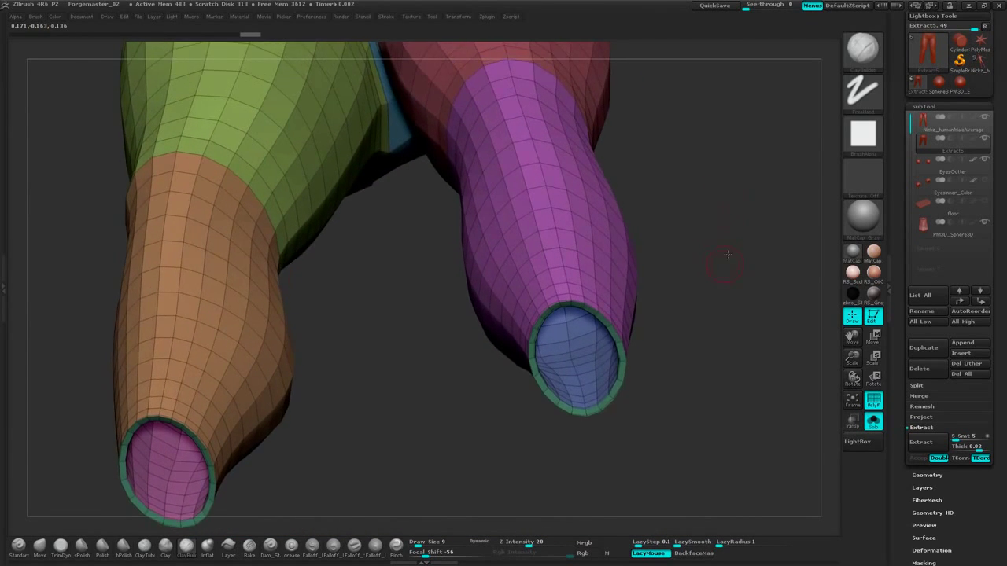
{"action": "left_click_drag", "start_coordinate": [721, 264], "coordinate": [741, 215], "text": "alt"}
{"action": "left_click", "coordinate": [599, 323], "text": "ctrl+shift"}
Hide the pink inner polygroup inside the brown lower leg, undoing a misplaced selection on the way
{"action": "mouse_move", "coordinate": [412, 375]}
{"action": "left_mouse_down", "text": "alt"}
{"action": "mouse_move", "coordinate": [582, 301]}
{"action": "mouse_move", "coordinate": [541, 319]}
{"action": "left_mouse_up", "text": "alt"}
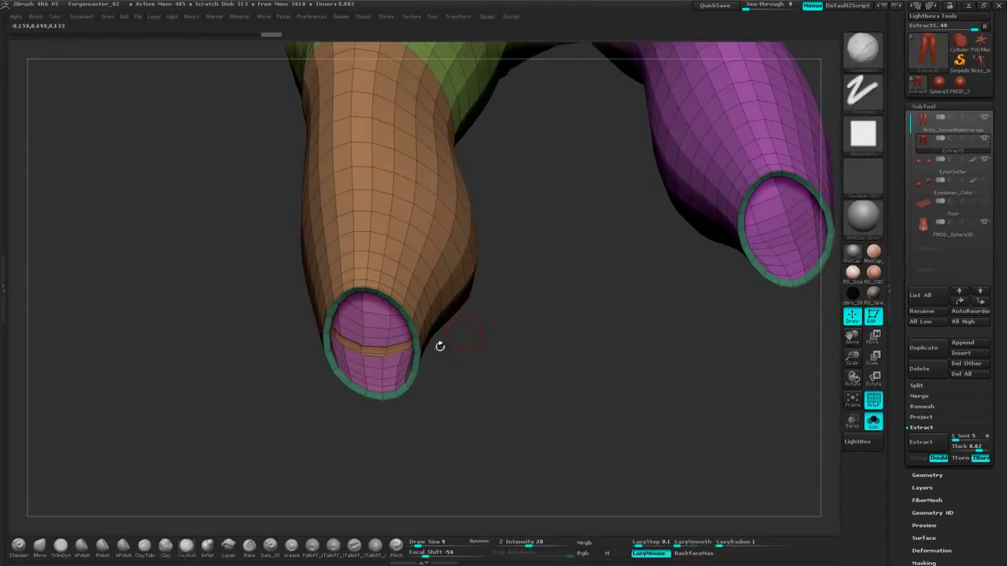
{"action": "key", "text": "ctrl+shift"}
{"action": "mouse_move", "coordinate": [407, 340]}
{"action": "left_mouse_down", "text": "ctrl+shift"}
{"action": "mouse_move", "coordinate": [387, 340]}
{"action": "mouse_move", "coordinate": [396, 343]}
{"action": "left_mouse_up", "text": "ctrl+shift"}
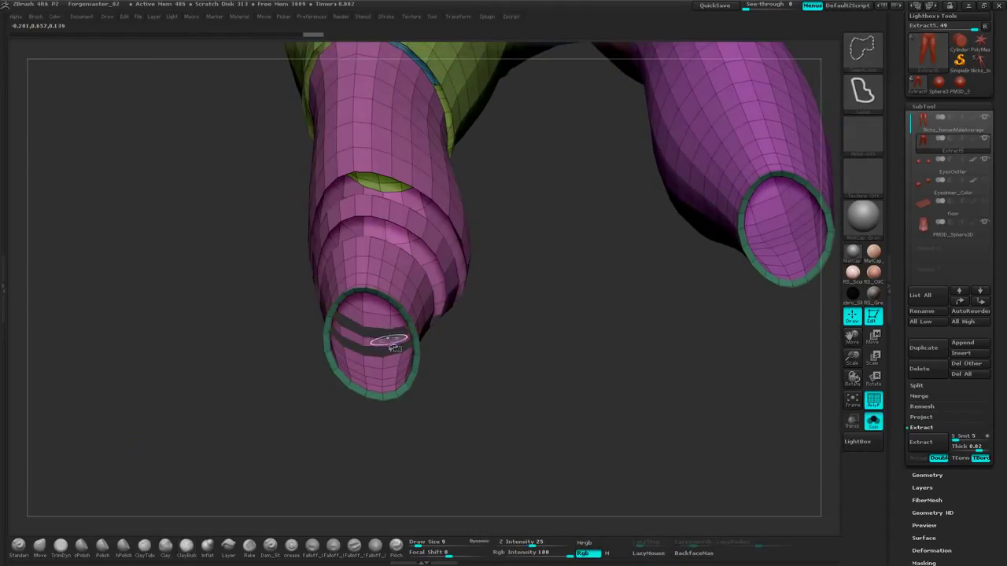
{"action": "key", "text": "ctrl+z"}
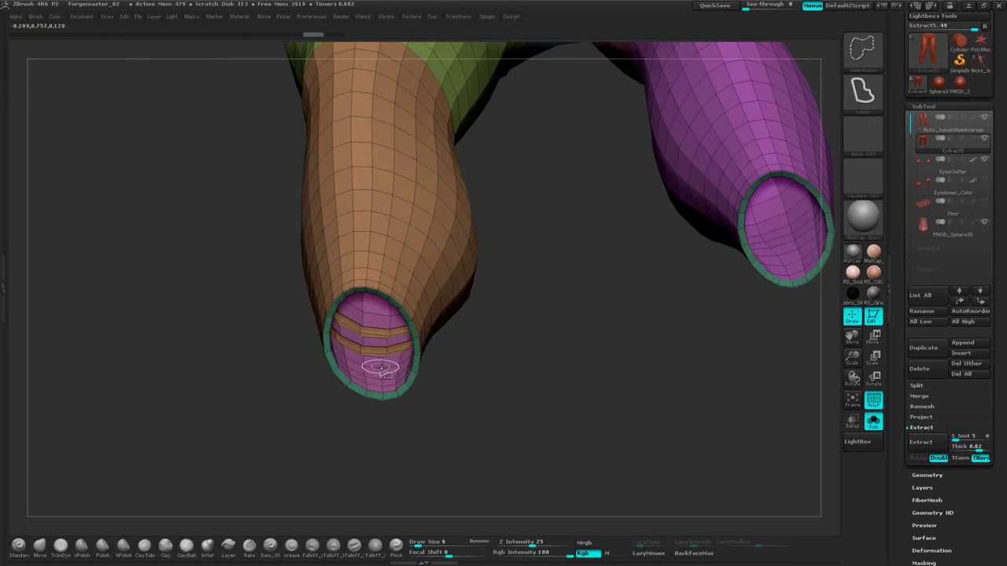
{"action": "left_click_drag", "start_coordinate": [553, 268], "coordinate": [549, 228]}
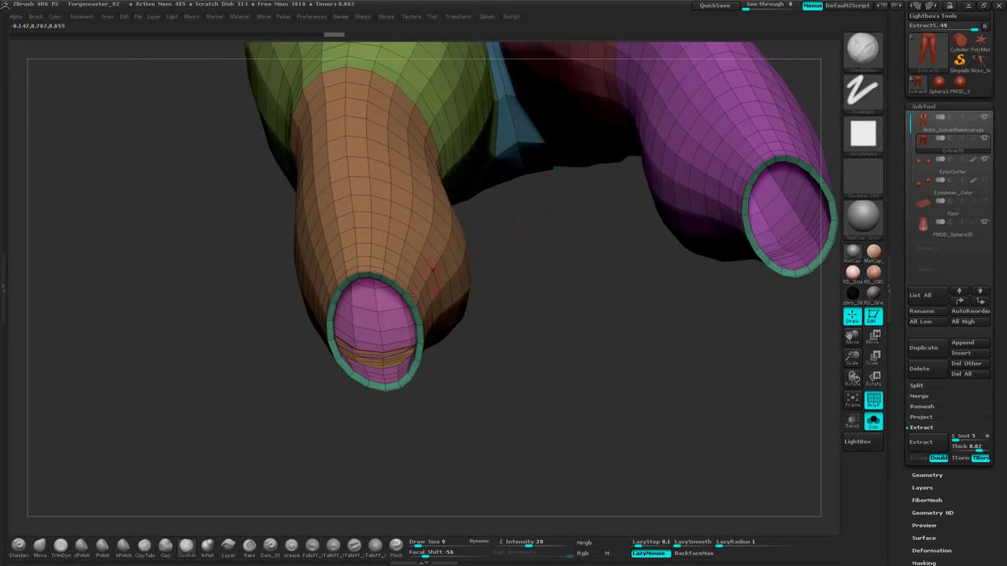
{"action": "left_click", "coordinate": [392, 316], "text": "ctrl+shift"}
Delete the hidden inner shell of the trousers with Del Hidden
{"action": "mouse_move", "coordinate": [568, 273]}
{"action": "left_mouse_down"}
{"action": "mouse_move", "coordinate": [569, 243]}
{"action": "mouse_move", "coordinate": [579, 280]}
{"action": "mouse_move", "coordinate": [568, 224]}
{"action": "mouse_move", "coordinate": [587, 250]}
{"action": "mouse_move", "coordinate": [519, 229]}
{"action": "mouse_move", "coordinate": [575, 400]}
{"action": "left_mouse_up"}
{"action": "left_click_drag", "start_coordinate": [678, 149], "coordinate": [734, 268]}
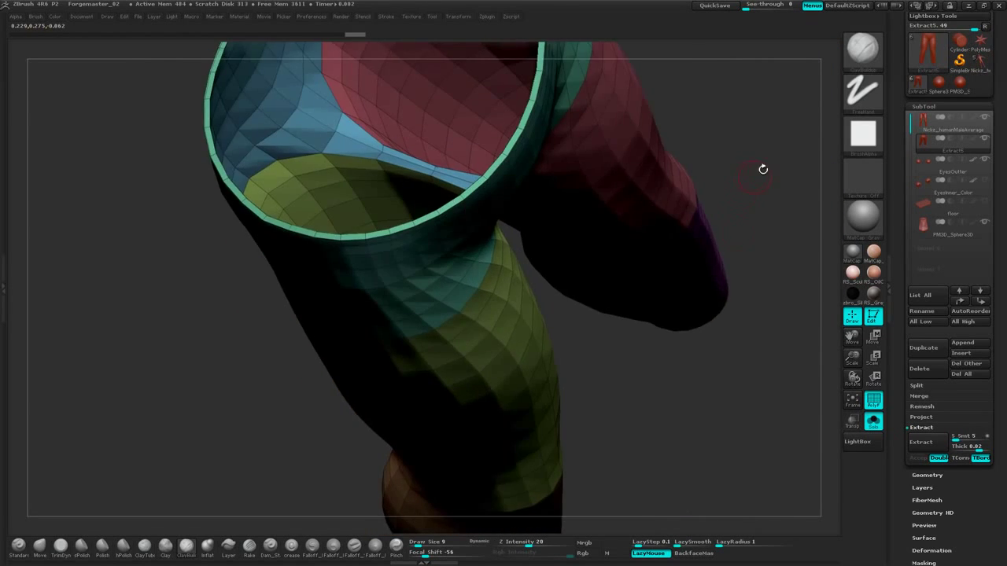
{"action": "left_click_drag", "start_coordinate": [762, 168], "coordinate": [719, 223]}
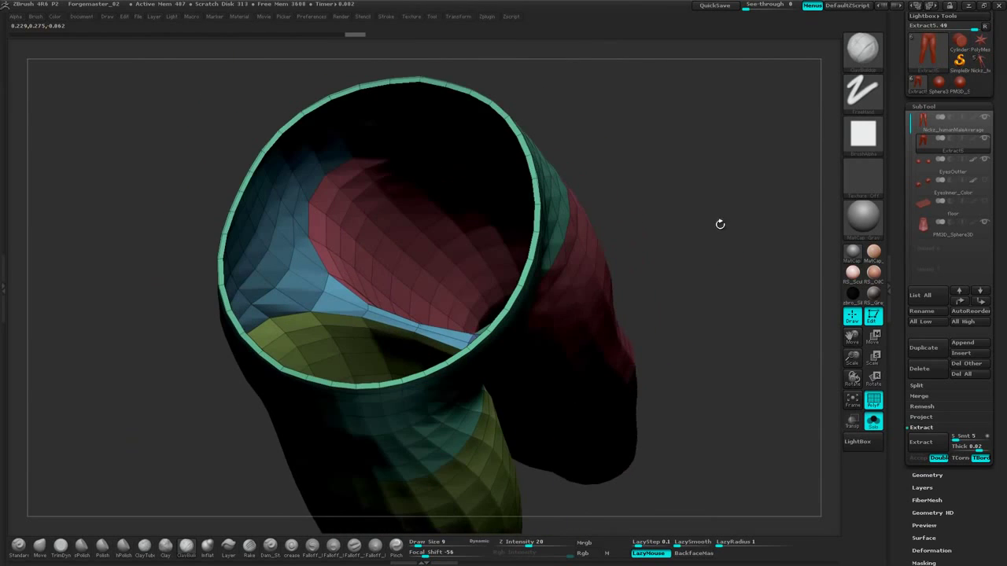
{"action": "left_click", "coordinate": [942, 103]}
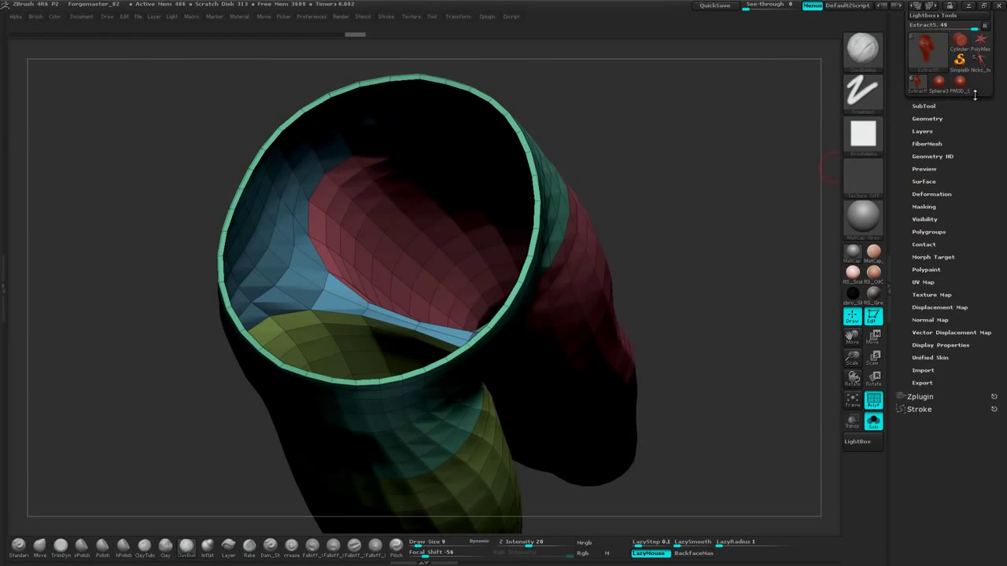
{"action": "left_click", "coordinate": [928, 120]}
{"action": "left_click_drag", "start_coordinate": [997, 152], "coordinate": [997, 79]}
{"action": "left_click", "coordinate": [947, 255]}
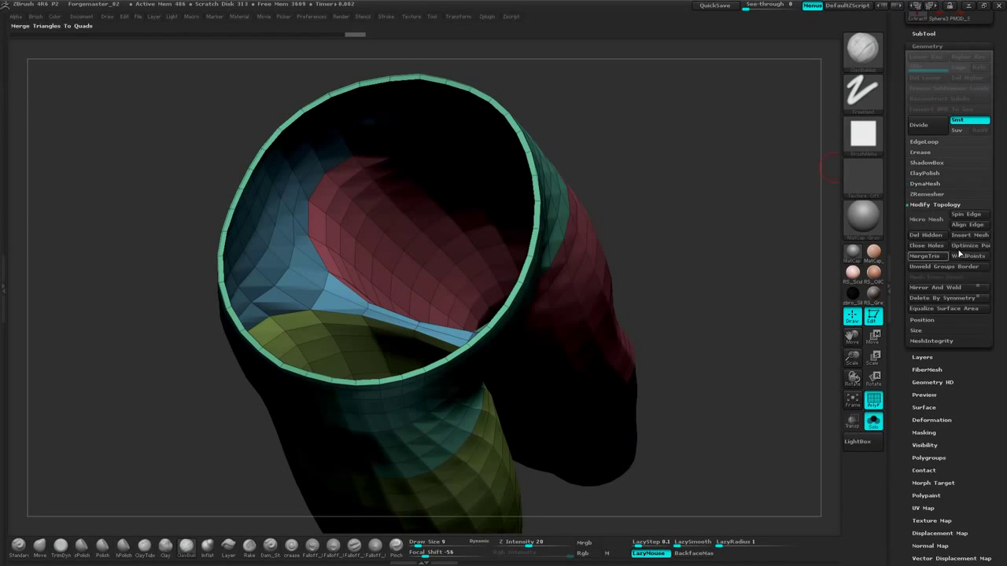
{"action": "scroll", "coordinate": [959, 254], "scroll_direction": "down", "scroll_amount": 2}
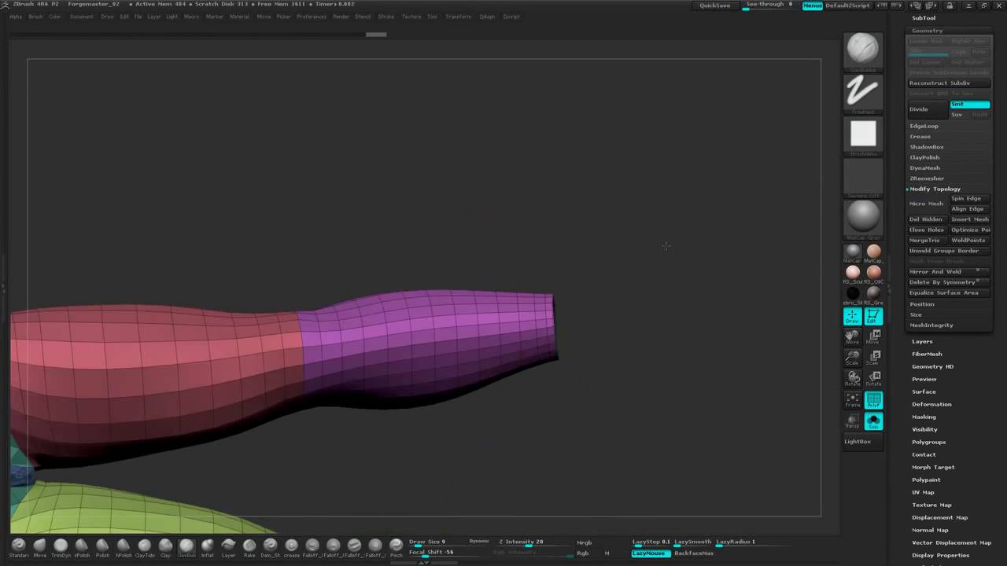
Examine the cleaned trousers mesh from several angles for leftover inner geometry
{"action": "left_click_drag", "start_coordinate": [621, 329], "coordinate": [634, 271]}
{"action": "left_click_drag", "start_coordinate": [689, 229], "coordinate": [689, 315], "text": "alt"}
{"action": "left_click_drag", "start_coordinate": [708, 224], "coordinate": [673, 242]}
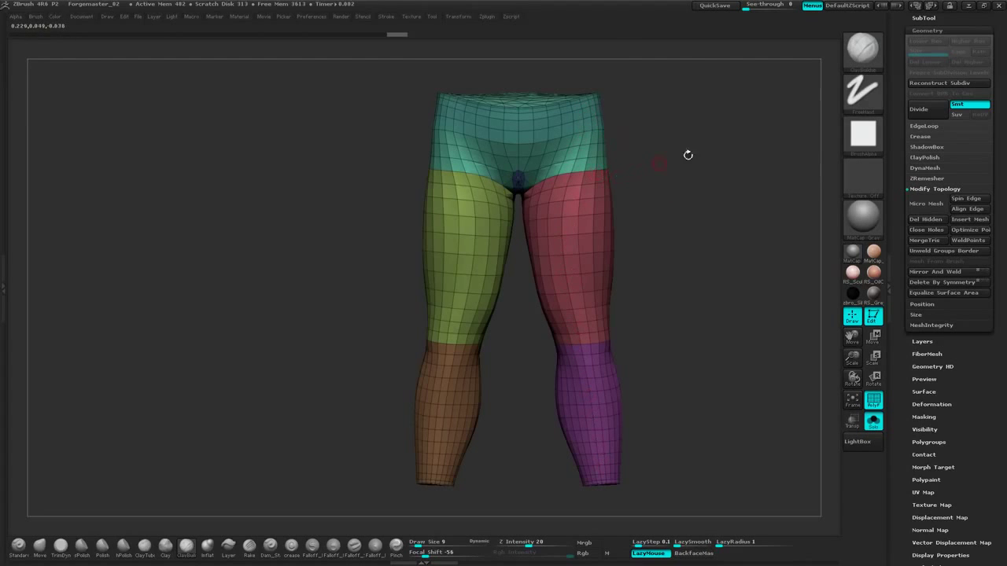
{"action": "left_click_drag", "start_coordinate": [689, 155], "coordinate": [659, 214], "text": "alt"}
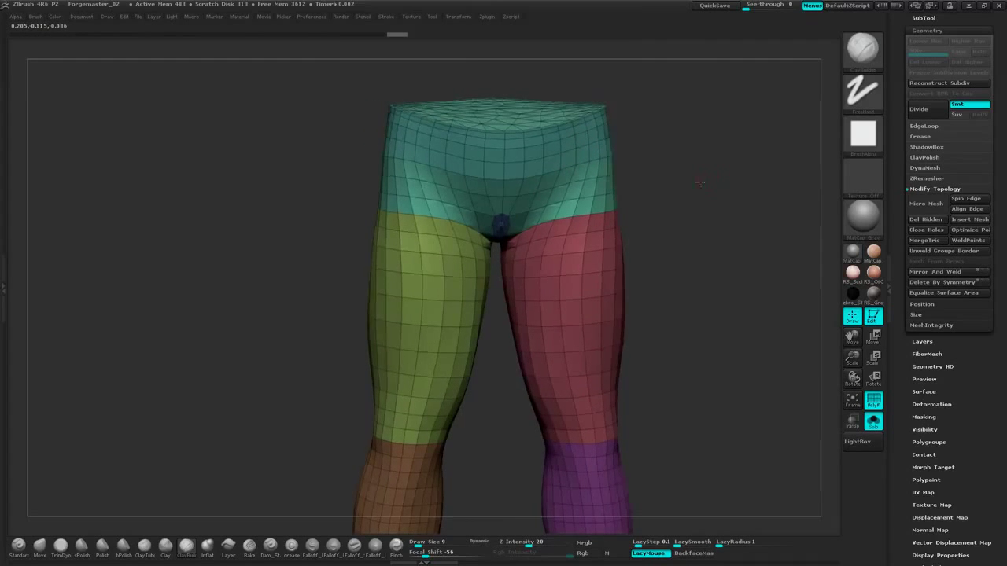
{"action": "mouse_move", "coordinate": [701, 182]}
{"action": "left_mouse_down"}
{"action": "mouse_move", "coordinate": [688, 162]}
{"action": "mouse_move", "coordinate": [706, 192]}
{"action": "left_mouse_up"}
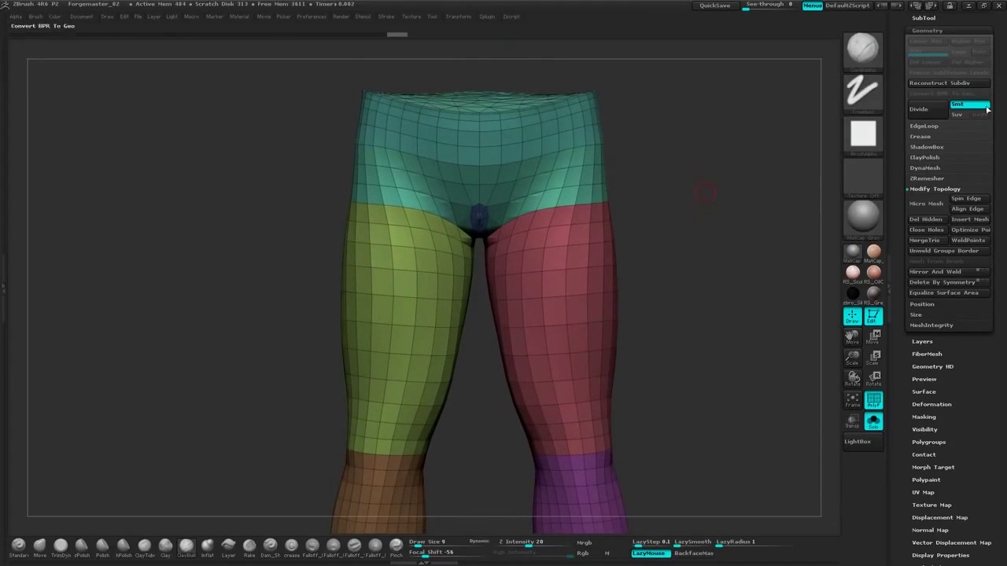
{"action": "left_click_drag", "start_coordinate": [989, 110], "coordinate": [990, 156]}
{"action": "left_click_drag", "start_coordinate": [727, 177], "coordinate": [699, 282], "text": "alt"}
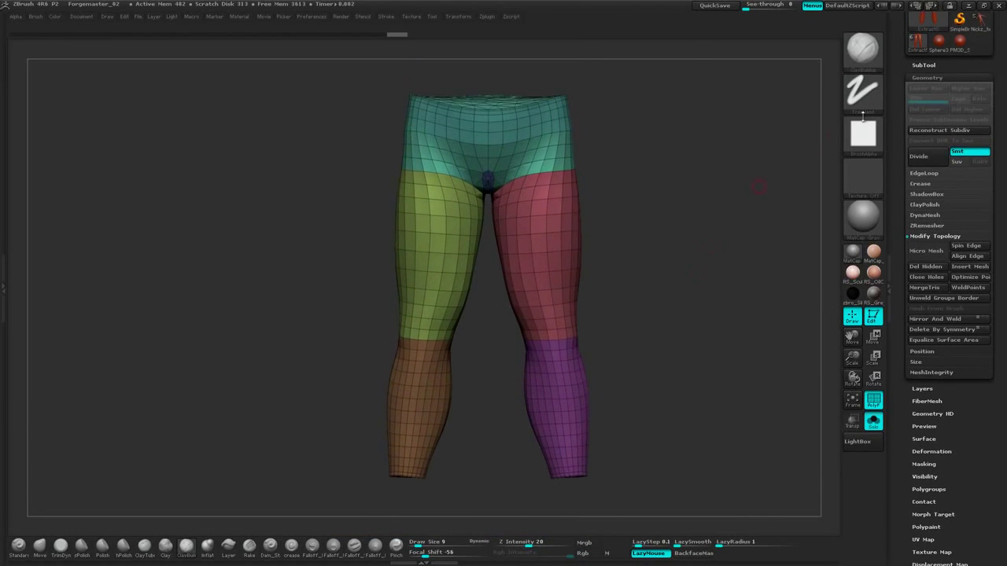
Make the Nickz_humanMaleAverage subtool active and unhide its whole body mesh
{"action": "left_click", "coordinate": [927, 78]}
{"action": "left_click", "coordinate": [931, 65]}
{"action": "left_click_drag", "start_coordinate": [999, 66], "coordinate": [999, 79]}
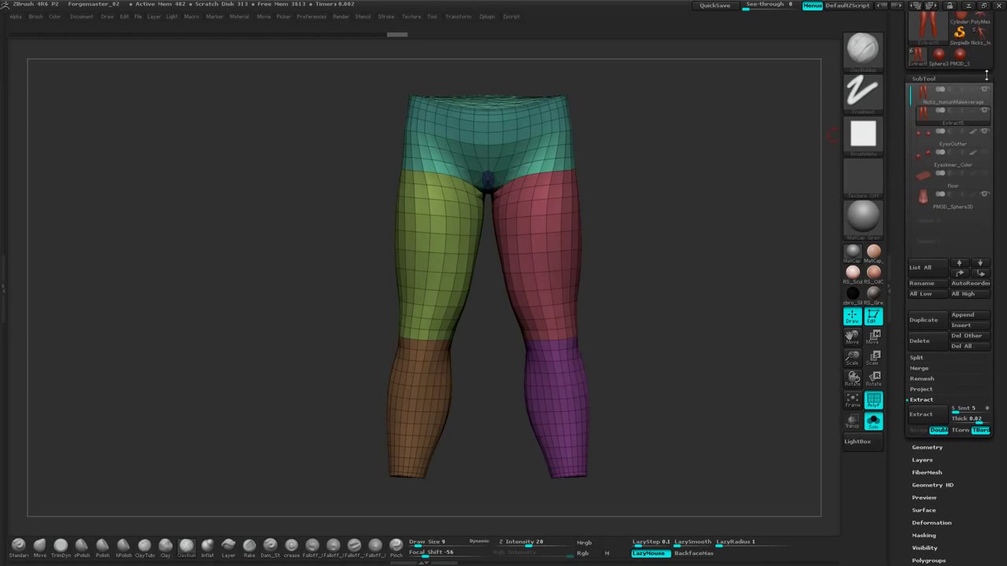
{"action": "left_click_drag", "start_coordinate": [700, 151], "coordinate": [688, 212]}
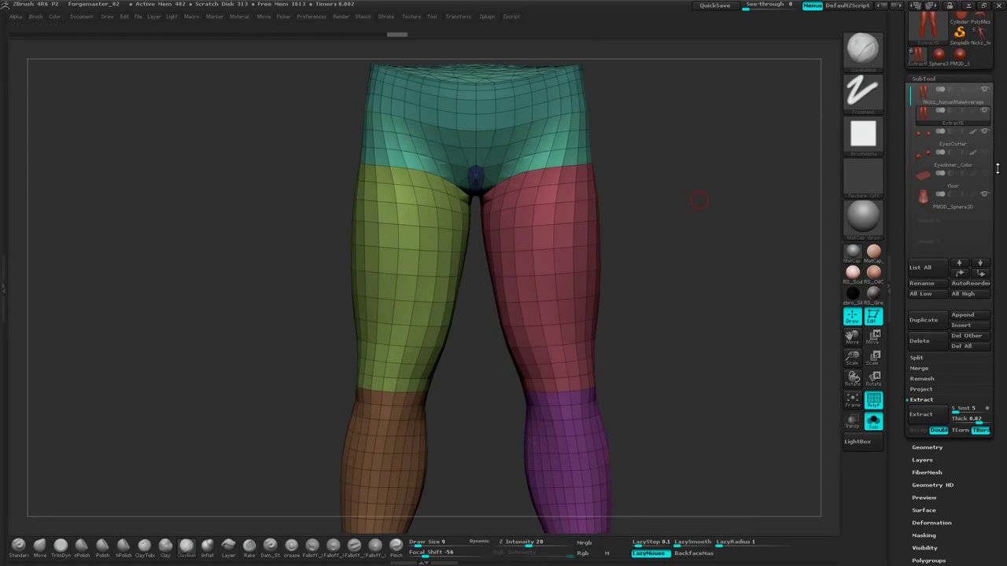
{"action": "left_click_drag", "start_coordinate": [998, 178], "coordinate": [997, 186]}
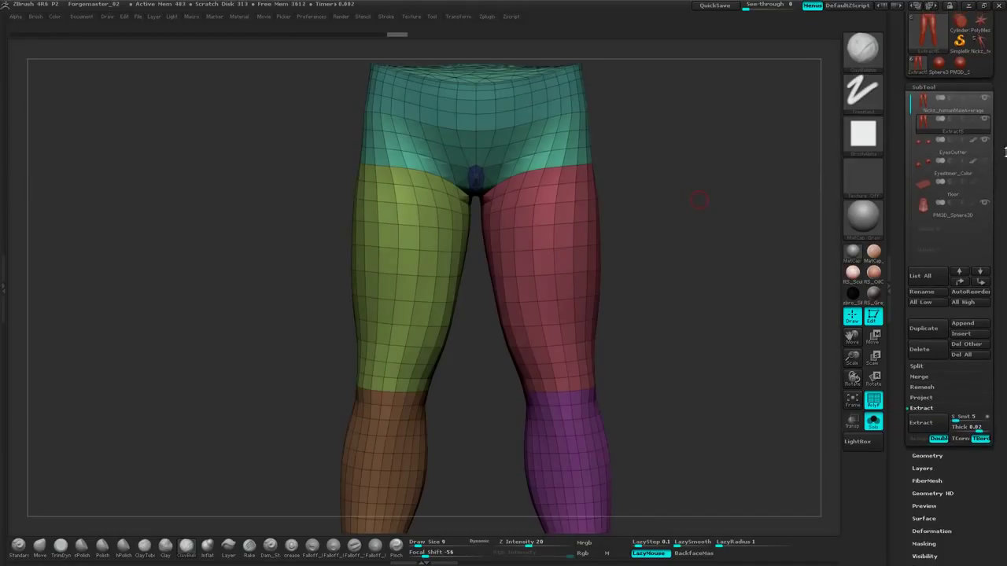
{"action": "left_click", "coordinate": [975, 115]}
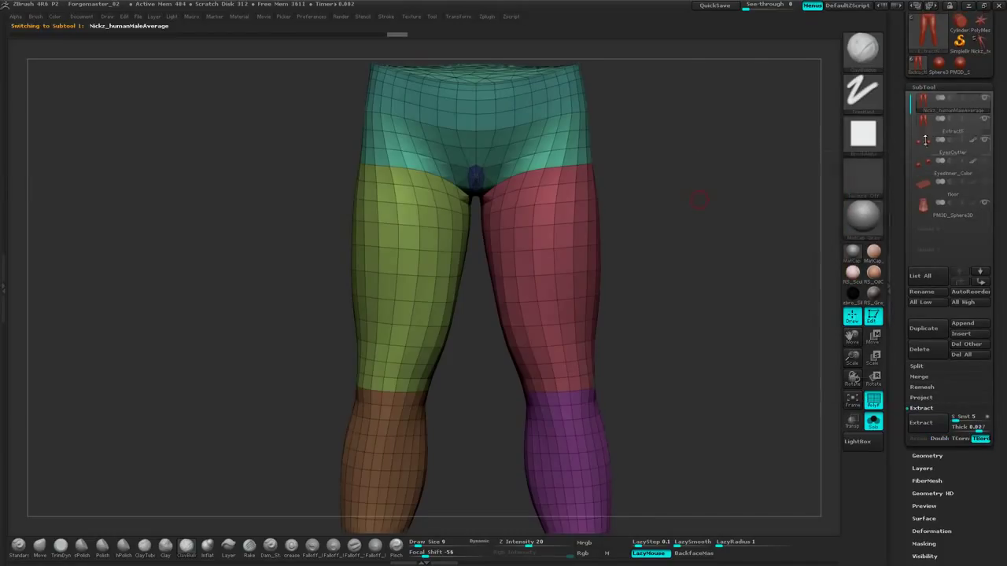
{"action": "left_click", "coordinate": [700, 214], "text": "ctrl+shift"}
{"action": "mouse_move", "coordinate": [698, 216]}
{"action": "left_mouse_down", "text": "alt"}
{"action": "mouse_move", "coordinate": [703, 206]}
{"action": "mouse_move", "coordinate": [659, 199]}
{"action": "left_mouse_up", "text": "alt"}
{"action": "left_click_drag", "start_coordinate": [631, 251], "coordinate": [731, 200]}
{"action": "left_click_drag", "start_coordinate": [756, 135], "coordinate": [679, 283]}
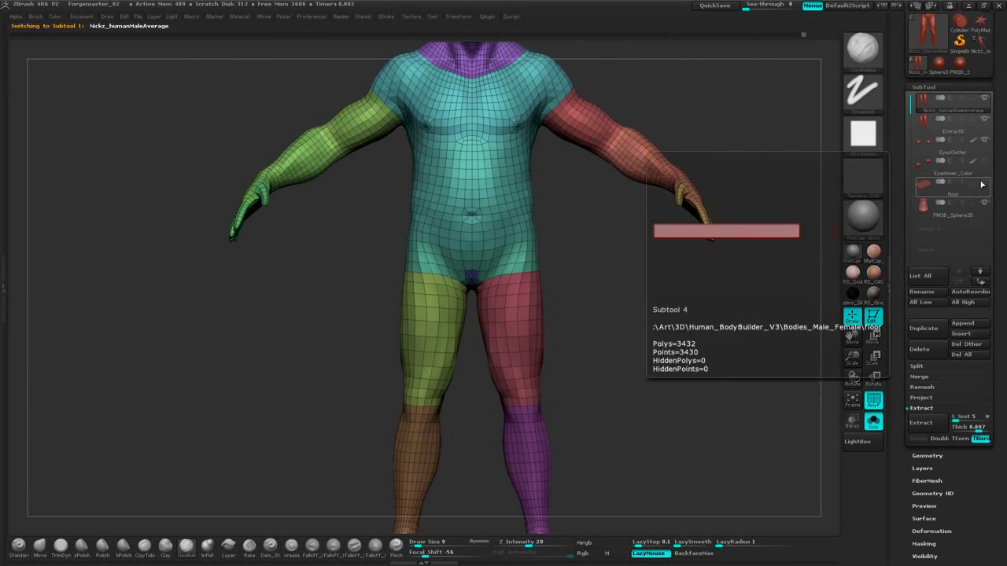
Turn off the polygroup wireframe display and compare the isolated body with the Extract5 trousers
{"action": "left_click", "coordinate": [981, 132]}
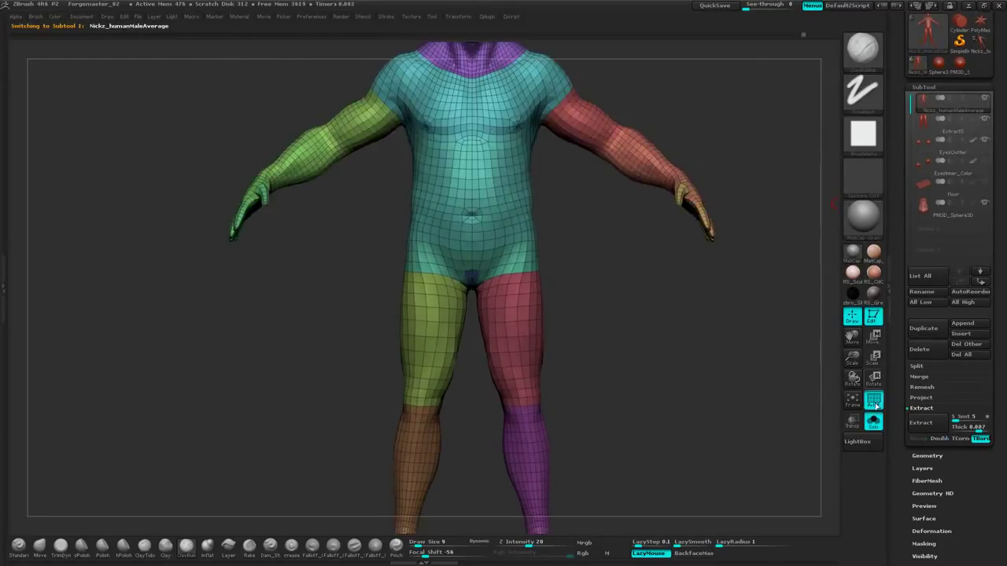
{"action": "left_click", "coordinate": [874, 400]}
{"action": "left_click_drag", "start_coordinate": [612, 262], "coordinate": [631, 327], "text": "alt"}
{"action": "left_click_drag", "start_coordinate": [755, 156], "coordinate": [678, 244], "text": "alt"}
{"action": "mouse_move", "coordinate": [677, 244]}
{"action": "left_mouse_down"}
{"action": "mouse_move", "coordinate": [670, 288]}
{"action": "mouse_move", "coordinate": [686, 260]}
{"action": "left_mouse_up"}
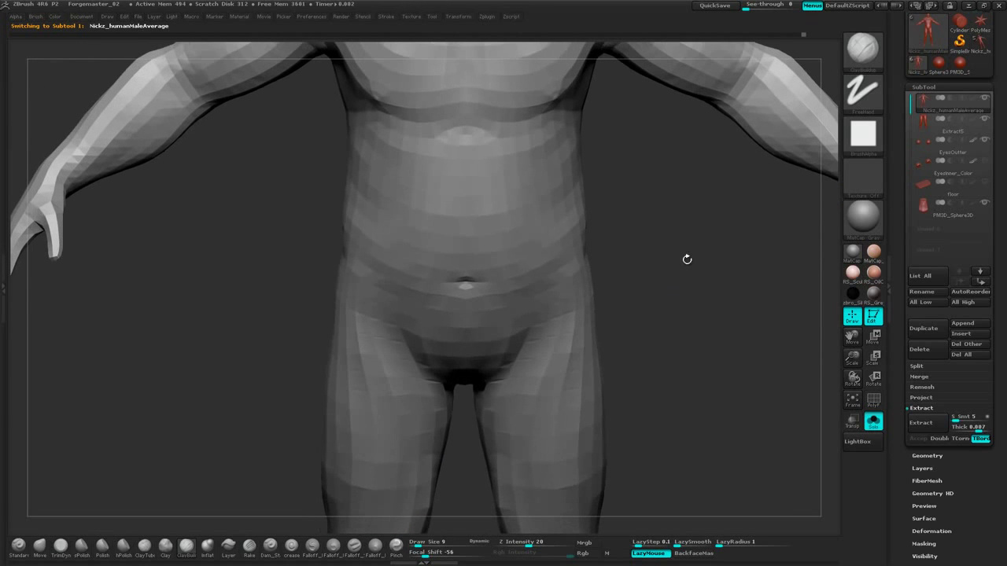
{"action": "left_click", "coordinate": [985, 125]}
{"action": "left_click", "coordinate": [982, 112]}
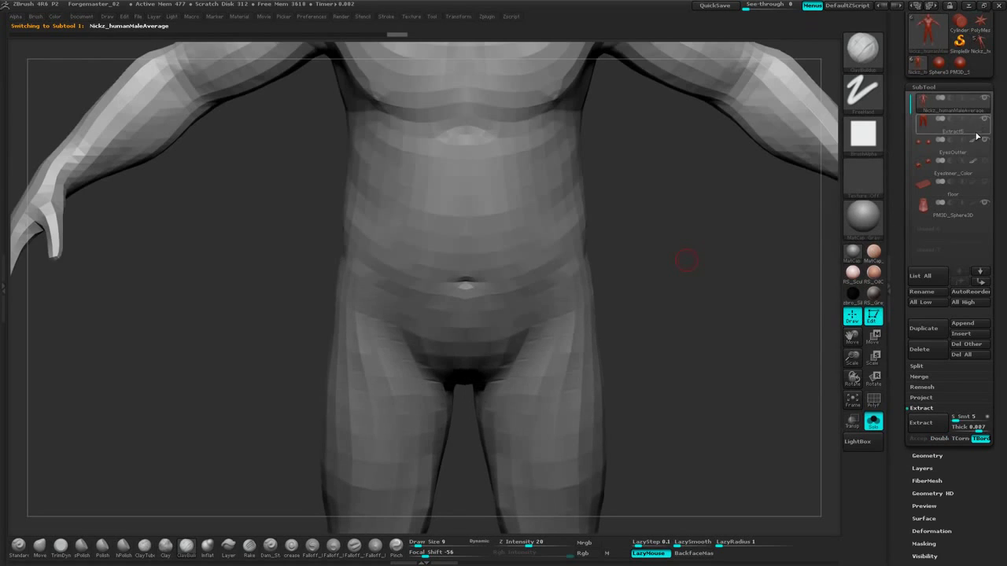
{"action": "left_click", "coordinate": [976, 130]}
{"action": "left_click_drag", "start_coordinate": [662, 240], "coordinate": [638, 224]}
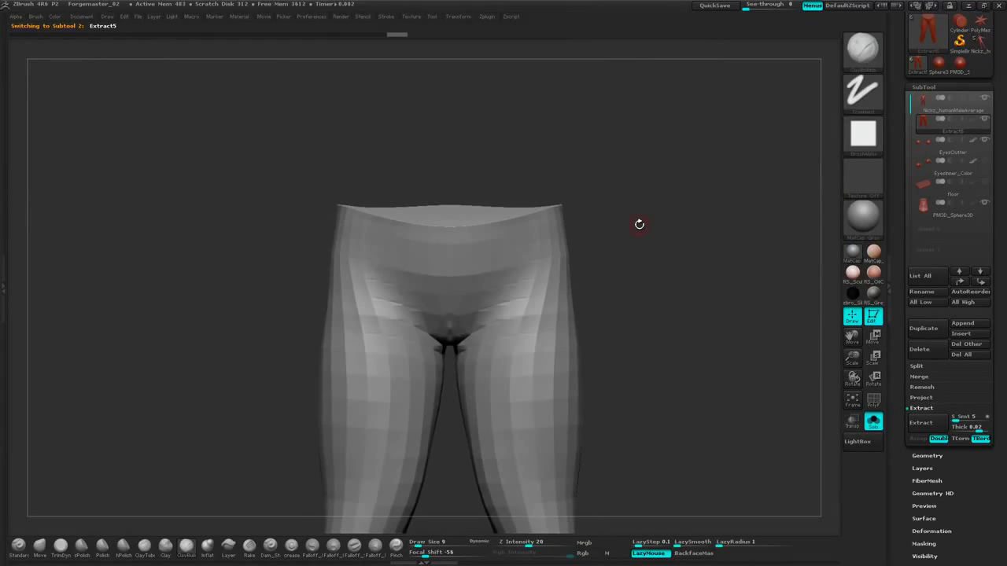
{"action": "left_click_drag", "start_coordinate": [656, 281], "coordinate": [672, 344], "text": "alt"}
Duplicate the Nickz_humanMaleAverage body subtool and turn on transparency to check both versions
{"action": "left_click", "coordinate": [981, 111]}
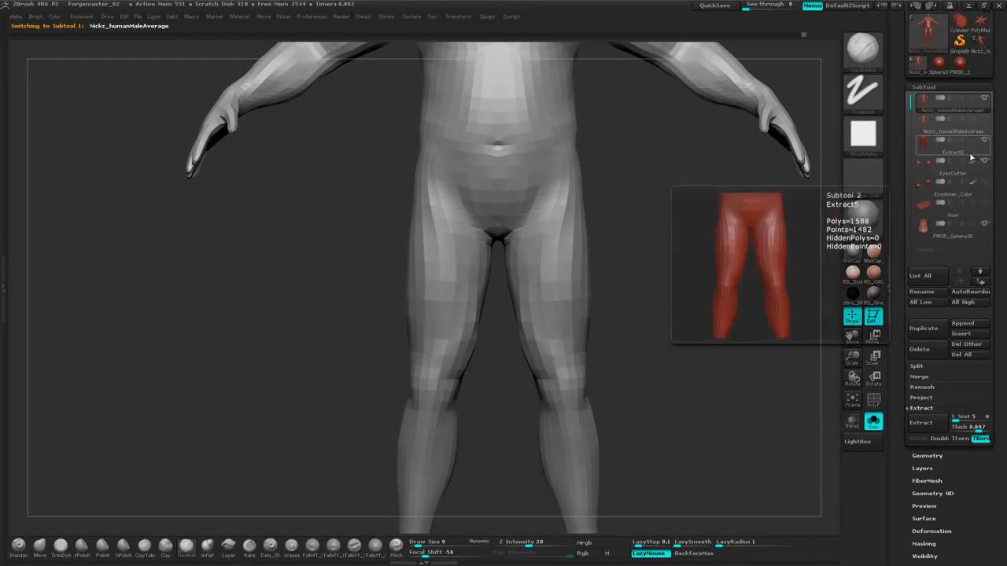
{"action": "left_click_drag", "start_coordinate": [714, 330], "coordinate": [724, 289], "text": "alt"}
{"action": "left_click", "coordinate": [951, 135]}
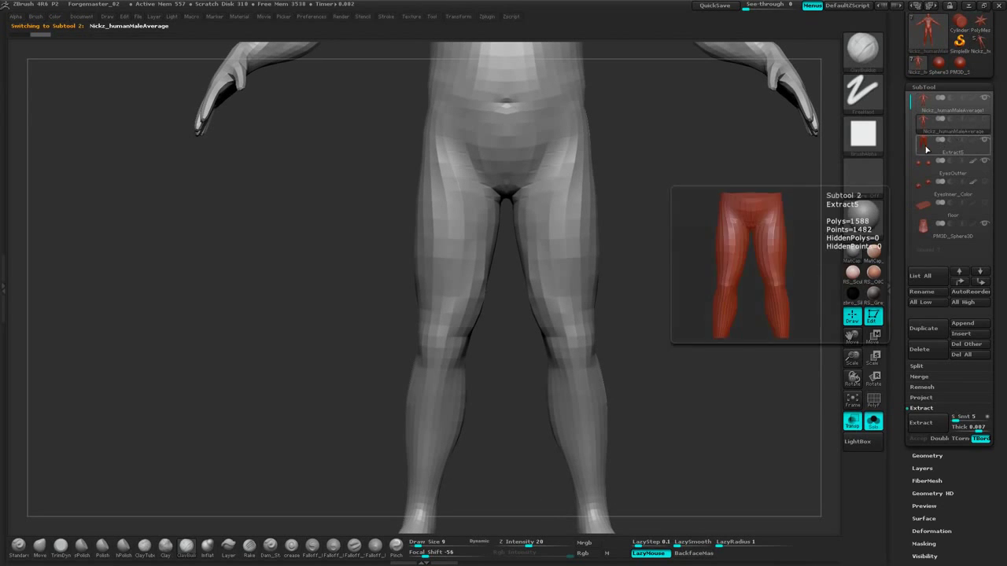
{"action": "left_click_drag", "start_coordinate": [710, 212], "coordinate": [694, 258]}
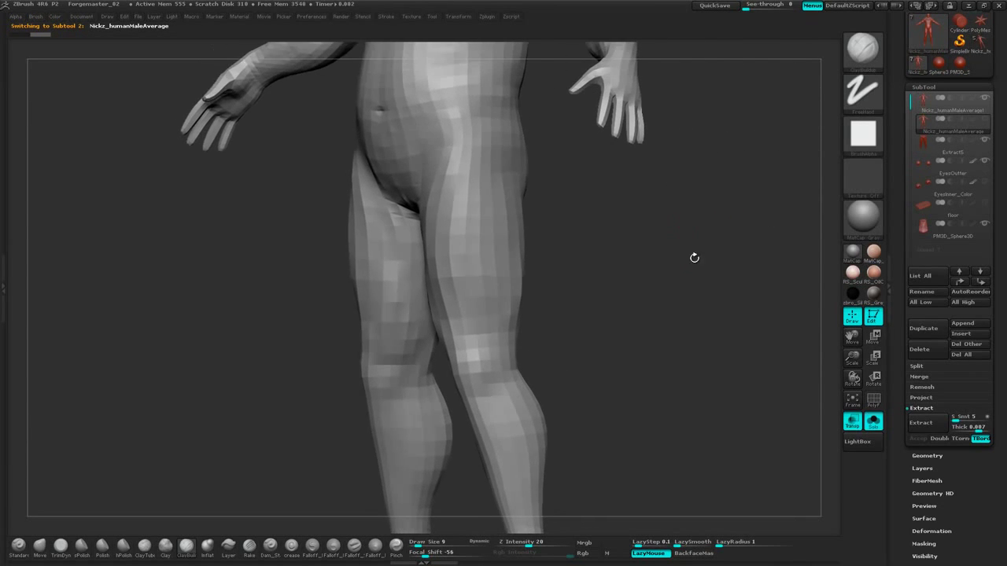
Make the duplicated body active and turn off solo mode to view it through the transparent trousers
{"action": "left_click", "coordinate": [976, 155]}
{"action": "left_click_drag", "start_coordinate": [686, 194], "coordinate": [806, 160]}
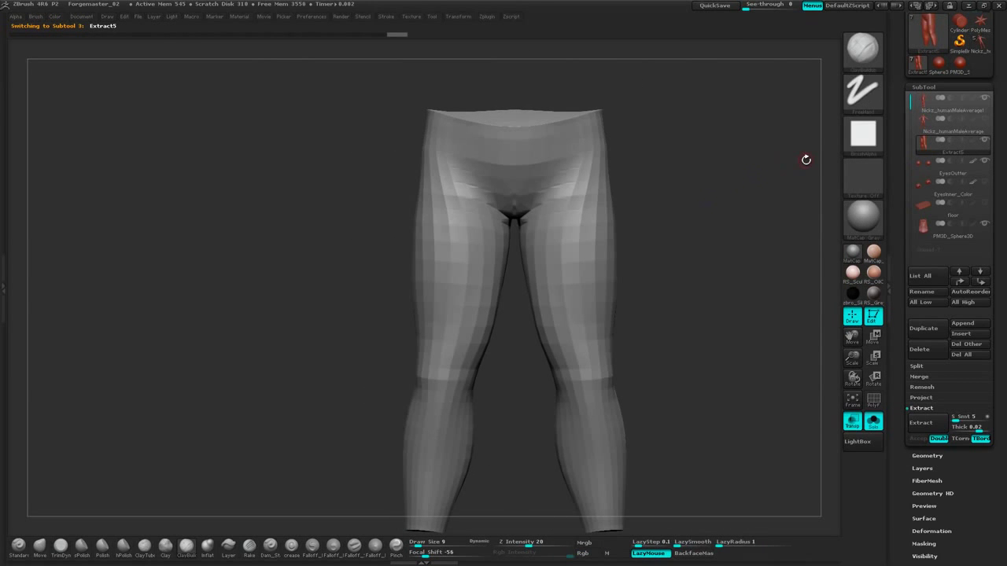
{"action": "left_click", "coordinate": [983, 112]}
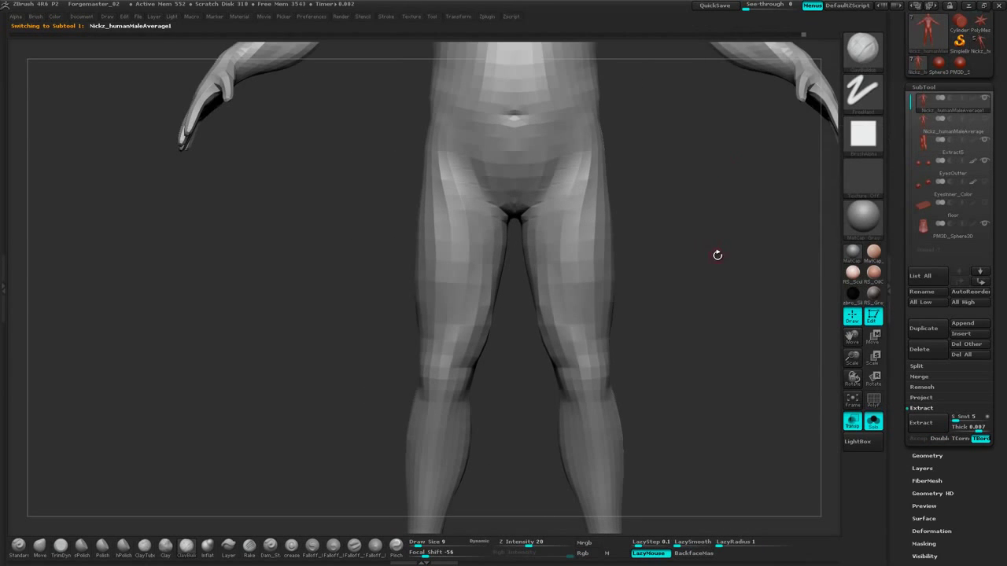
{"action": "left_click_drag", "start_coordinate": [716, 254], "coordinate": [731, 275], "text": "alt"}
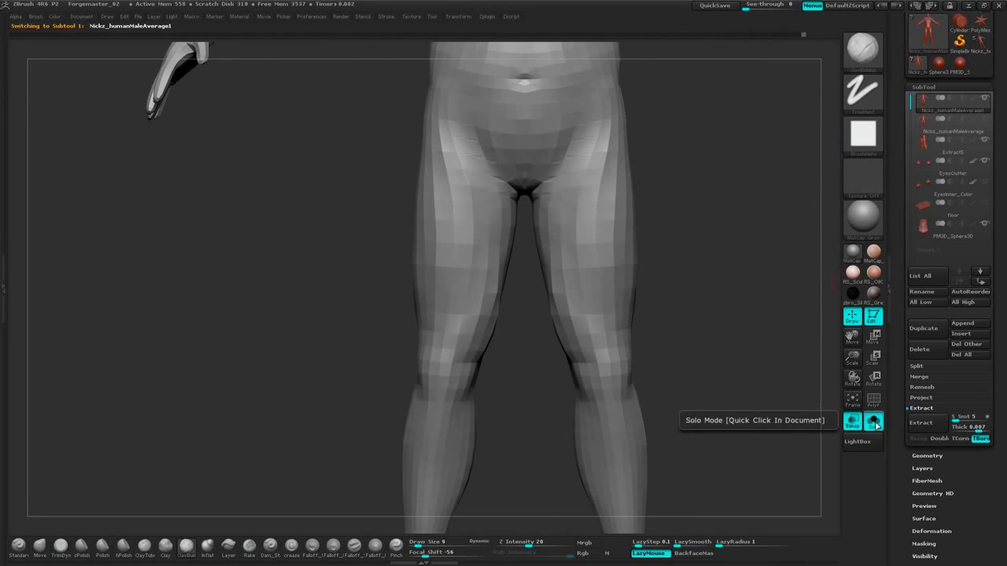
{"action": "left_click", "coordinate": [874, 423]}
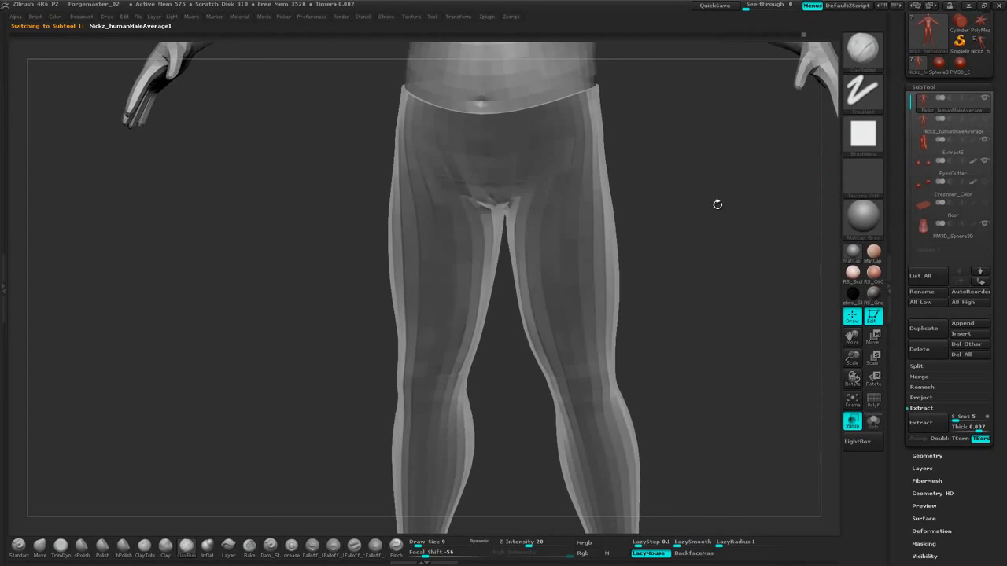
{"action": "left_click_drag", "start_coordinate": [718, 204], "coordinate": [683, 226], "text": "alt"}
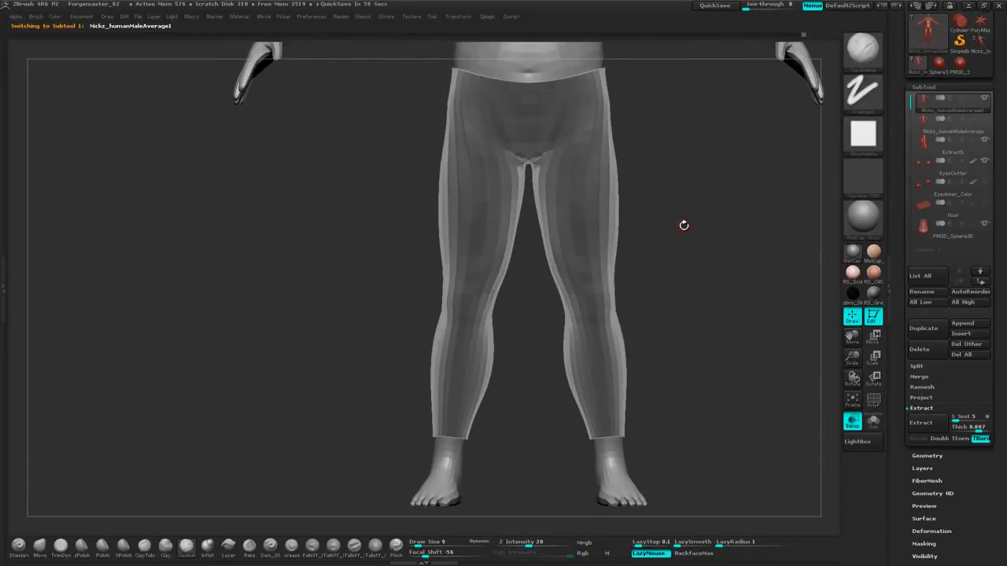
{"action": "mouse_move", "coordinate": [676, 201]}
{"action": "left_mouse_down", "text": "alt"}
{"action": "mouse_move", "coordinate": [665, 229]}
{"action": "mouse_move", "coordinate": [679, 280]}
{"action": "mouse_move", "coordinate": [695, 257]}
{"action": "mouse_move", "coordinate": [717, 356]}
{"action": "mouse_move", "coordinate": [748, 345]}
{"action": "mouse_move", "coordinate": [695, 299]}
{"action": "left_mouse_up", "text": "alt"}
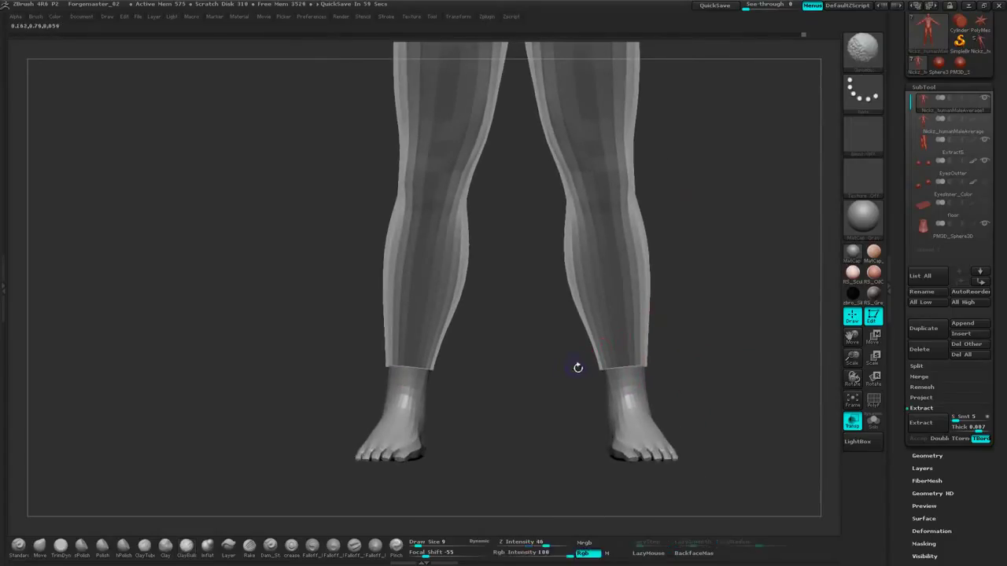
Display the duplicated body's polygroups and lasso-hide its legs below the thighs
{"action": "key", "text": "shift+f"}
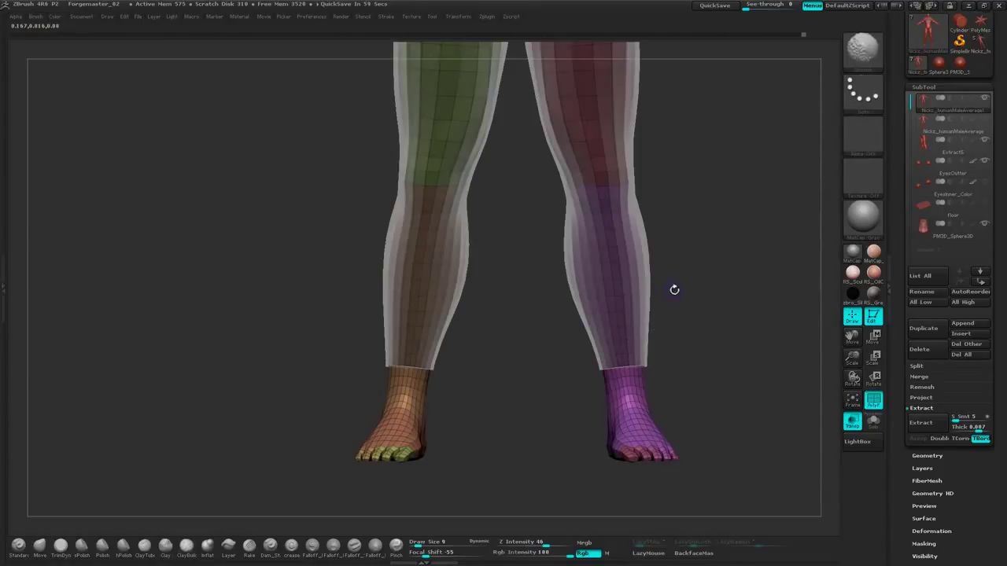
{"action": "left_click", "coordinate": [559, 359], "text": "ctrl"}
{"action": "left_click_drag", "start_coordinate": [559, 359], "coordinate": [582, 347], "text": "ctrl"}
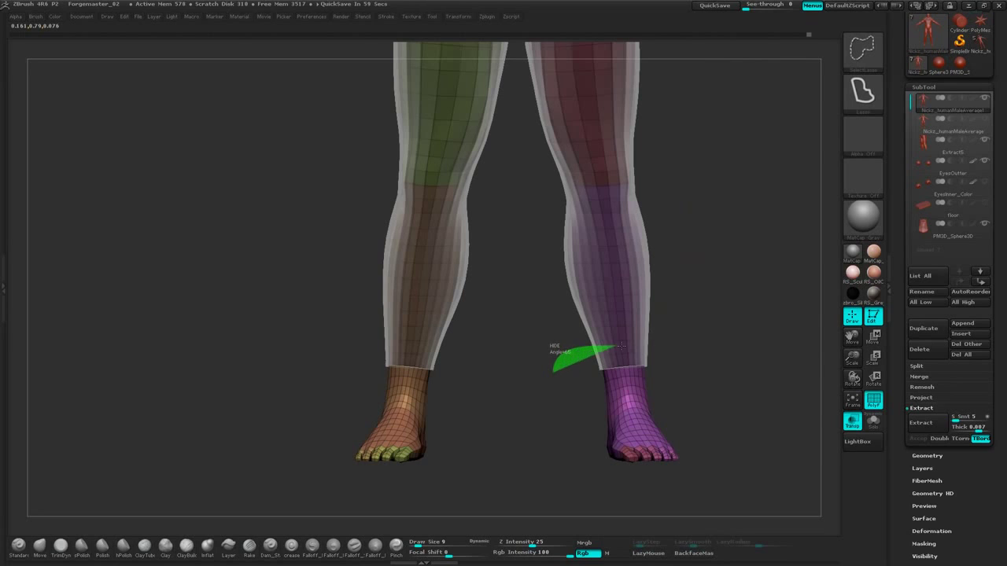
{"action": "mouse_move", "coordinate": [676, 340]}
{"action": "left_mouse_down", "text": "ctrl+shift"}
{"action": "mouse_move", "coordinate": [701, 122]}
{"action": "mouse_move", "coordinate": [544, 76]}
{"action": "mouse_move", "coordinate": [551, 365]}
{"action": "left_mouse_up", "text": "ctrl+shift"}
Lasso-hide the duplicated body's thighs, hips and buttocks, keeping a narrow strip just below the trousers' waistline
{"action": "left_click_drag", "start_coordinate": [712, 152], "coordinate": [696, 398], "text": "alt"}
{"action": "mouse_move", "coordinate": [475, 392]}
{"action": "left_mouse_down", "text": "ctrl+shift"}
{"action": "mouse_move", "coordinate": [578, 386]}
{"action": "mouse_move", "coordinate": [641, 128]}
{"action": "left_mouse_up", "text": "ctrl+shift"}
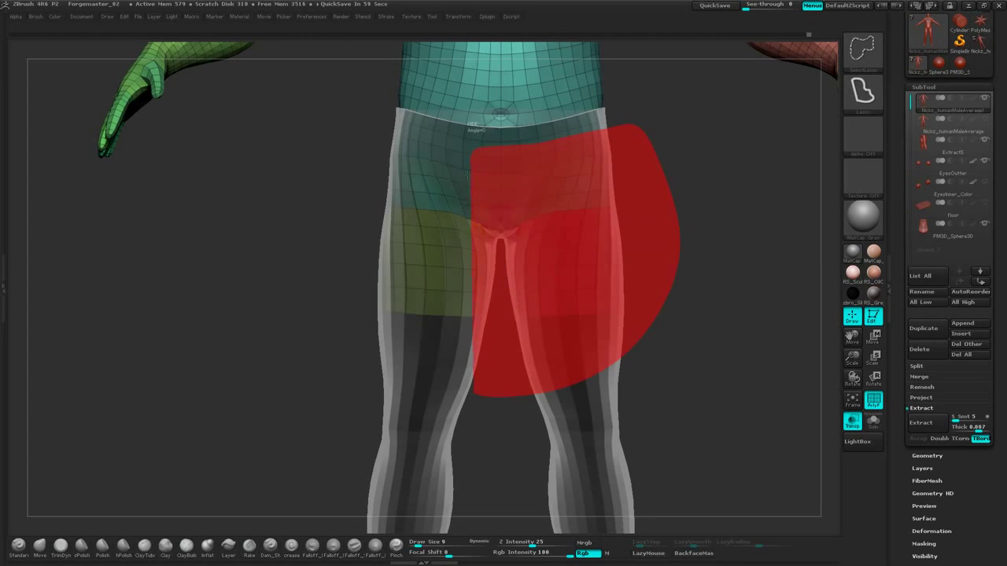
{"action": "left_click_drag", "start_coordinate": [468, 175], "coordinate": [469, 189], "text": "ctrl+alt+shift"}
{"action": "mouse_move", "coordinate": [719, 228]}
{"action": "left_mouse_down", "text": "alt"}
{"action": "mouse_move", "coordinate": [715, 278]}
{"action": "mouse_move", "coordinate": [617, 275]}
{"action": "mouse_move", "coordinate": [648, 278]}
{"action": "left_mouse_up", "text": "alt"}
{"action": "left_click_drag", "start_coordinate": [649, 277], "coordinate": [730, 230], "text": "ctrl+shift"}
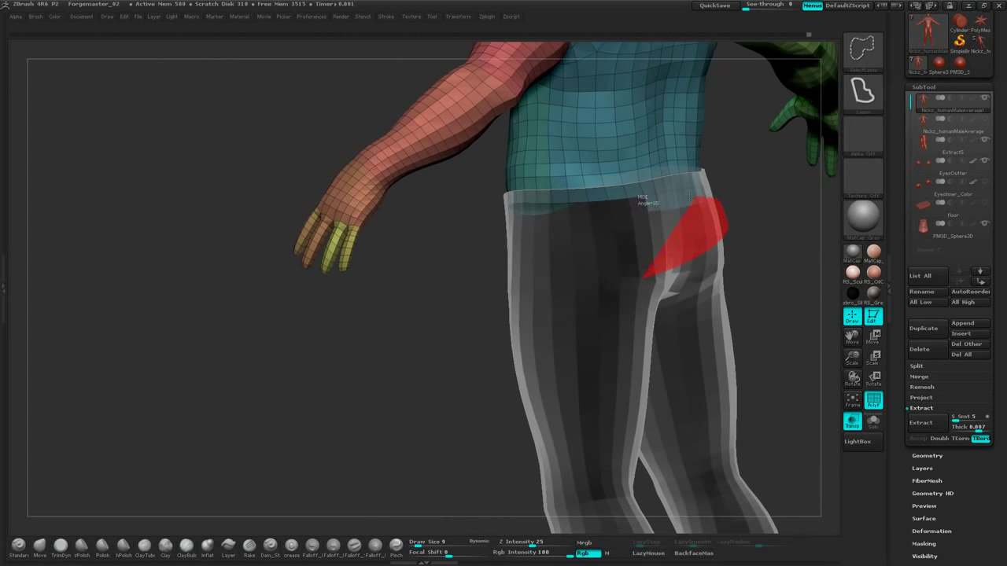
{"action": "left_click_drag", "start_coordinate": [690, 196], "coordinate": [631, 214], "text": "ctrl+alt+shift"}
{"action": "mouse_move", "coordinate": [466, 365]}
{"action": "left_mouse_down"}
{"action": "mouse_move", "coordinate": [503, 358]}
{"action": "mouse_move", "coordinate": [582, 301]}
{"action": "left_mouse_up"}
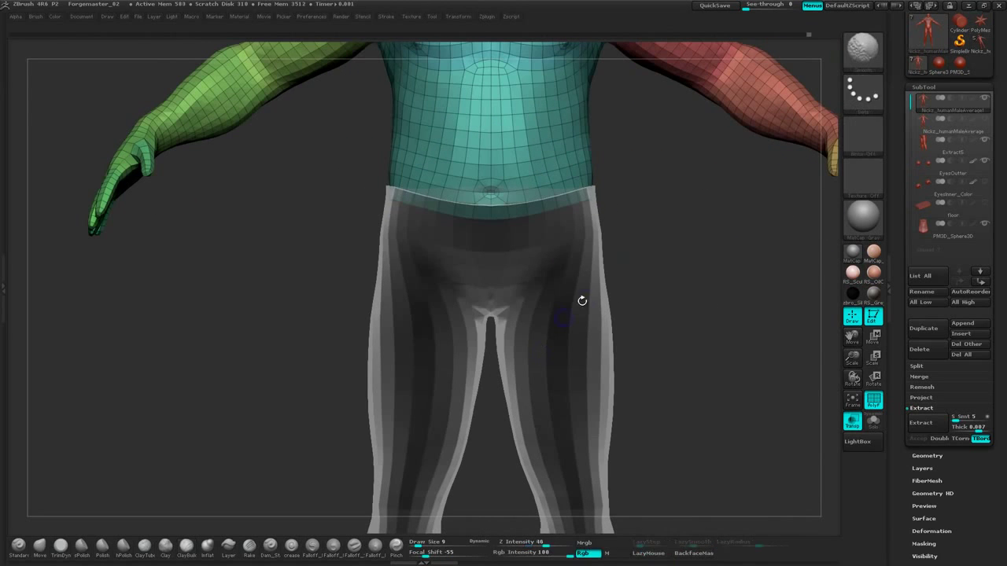
Delete the hidden lower half of the duplicated body with Del Hidden
{"action": "left_click_drag", "start_coordinate": [996, 259], "coordinate": [997, 228]}
{"action": "left_click_drag", "start_coordinate": [1000, 337], "coordinate": [1006, 227]}
{"action": "left_click", "coordinate": [929, 348]}
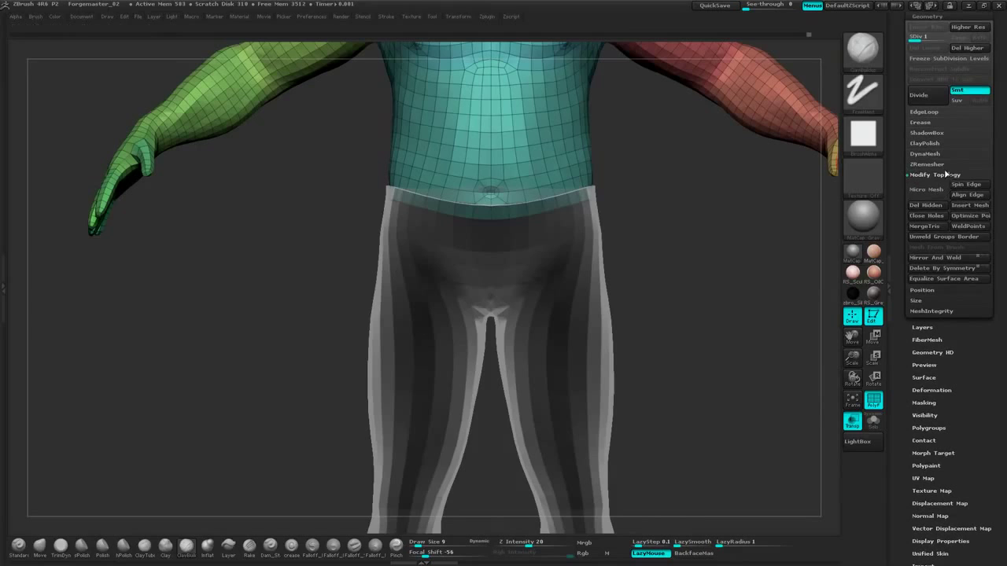
{"action": "left_click", "coordinate": [928, 207]}
{"action": "left_click_drag", "start_coordinate": [660, 214], "coordinate": [655, 326], "text": "alt"}
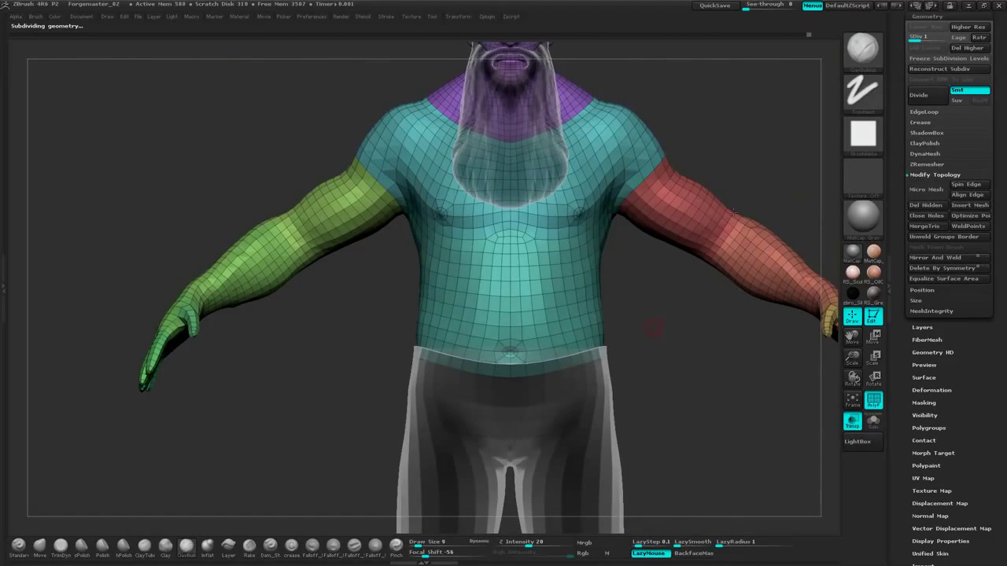
{"action": "left_click_drag", "start_coordinate": [777, 169], "coordinate": [774, 200], "text": "alt"}
Rename the trimmed body subtool as "upper torso"
{"action": "left_click_drag", "start_coordinate": [999, 80], "coordinate": [1002, 158]}
{"action": "left_click", "coordinate": [930, 102]}
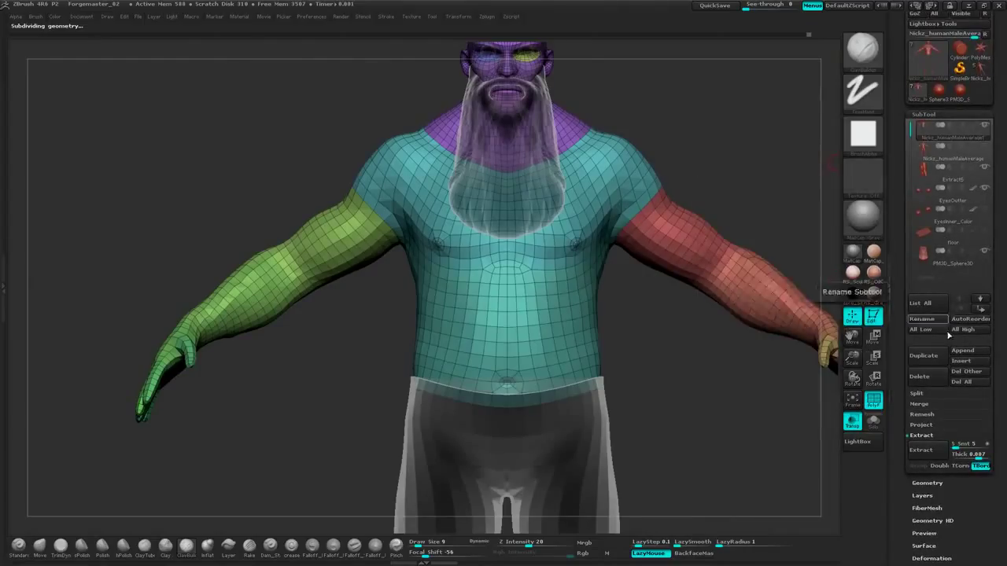
{"action": "left_click", "coordinate": [929, 320]}
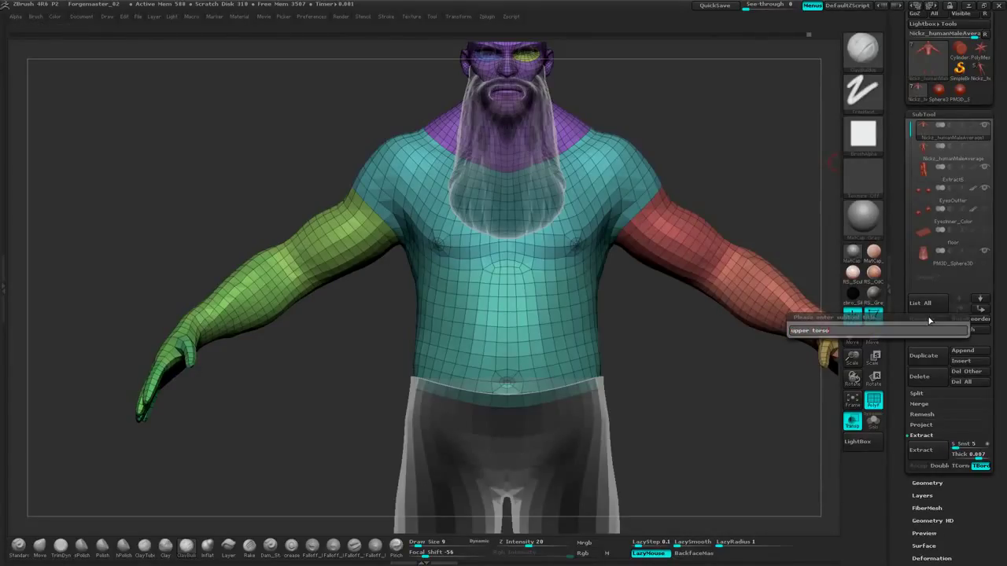
{"action": "key", "text": "Return"}
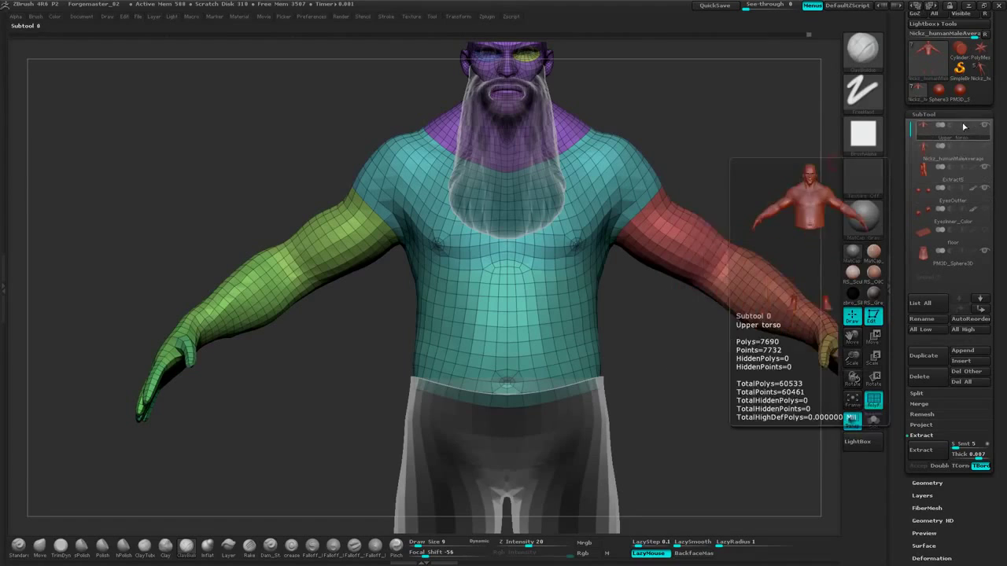
Rename the full-body Nickz_humanMaleAverage subtool as "original"
{"action": "left_click", "coordinate": [959, 162]}
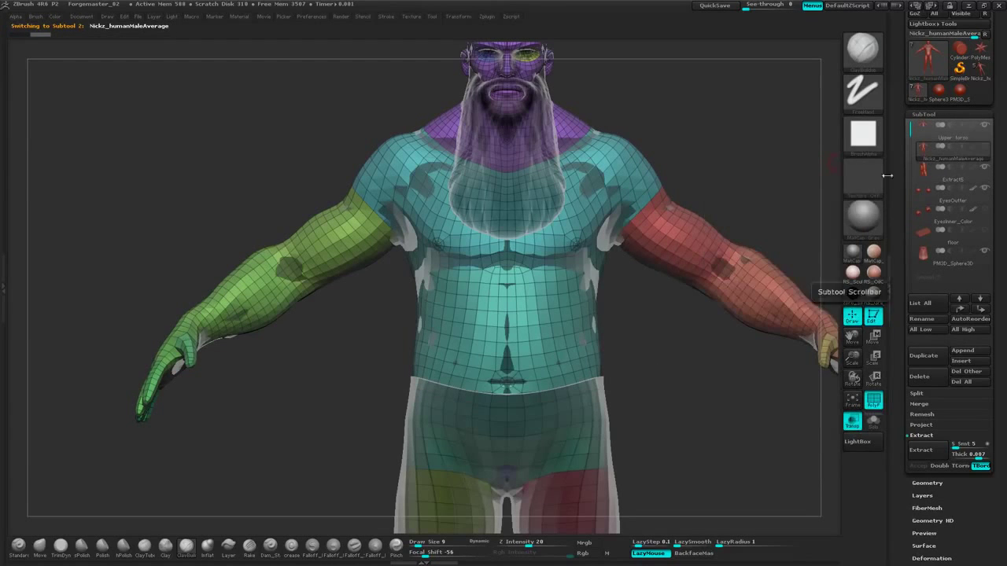
{"action": "left_click", "coordinate": [931, 320]}
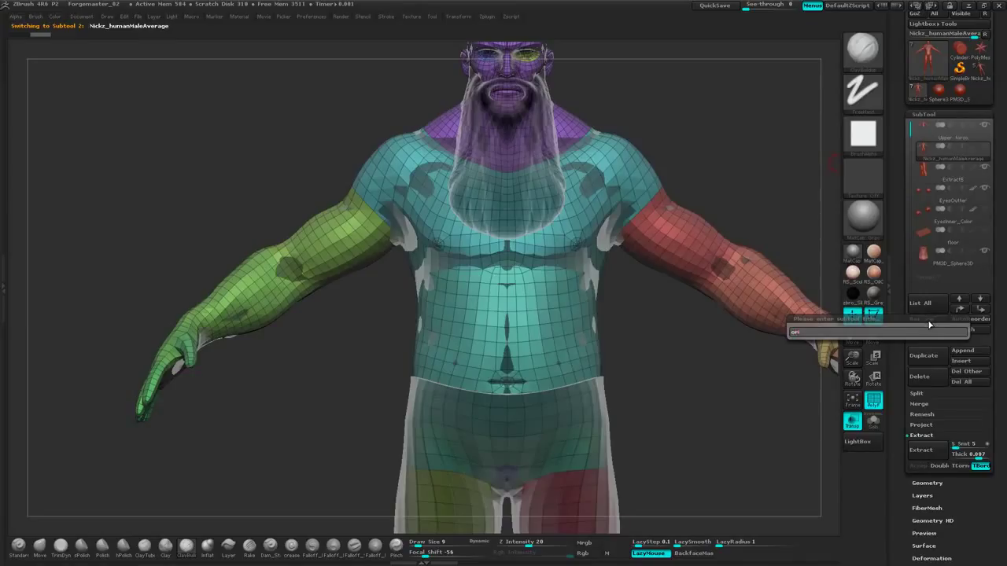
{"action": "type", "text": "original"}
{"action": "key", "text": "Return"}
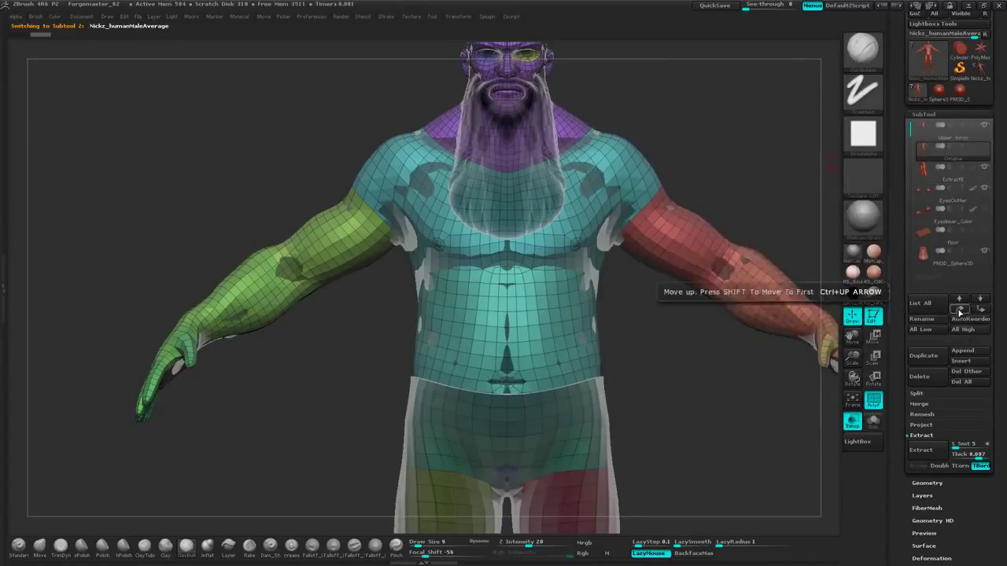
Move the original body subtool to the top of the list and rename the extracted Extract5 subtool as "Trousers"
{"action": "left_click", "coordinate": [959, 299]}
{"action": "left_click", "coordinate": [960, 176]}
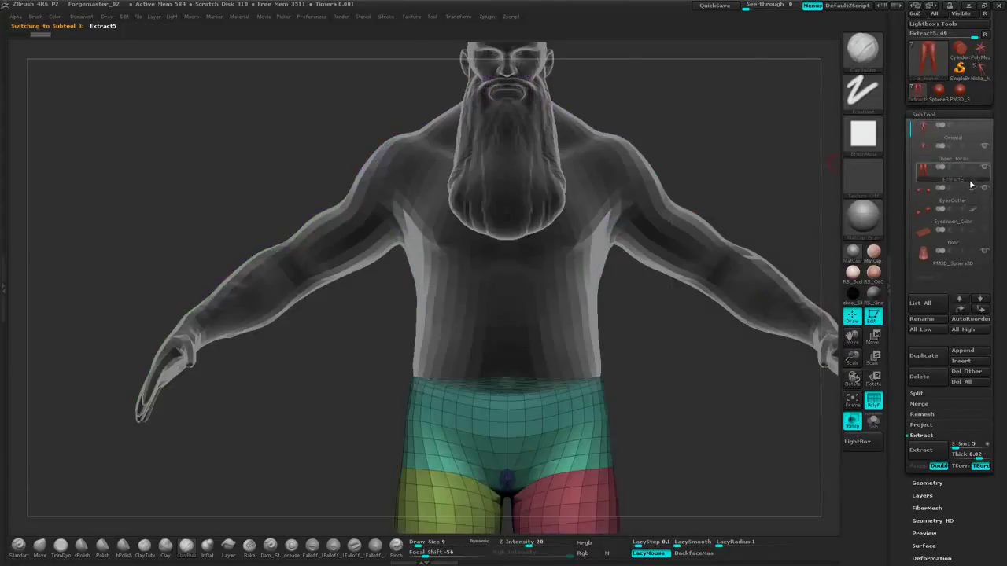
{"action": "left_click", "coordinate": [928, 319]}
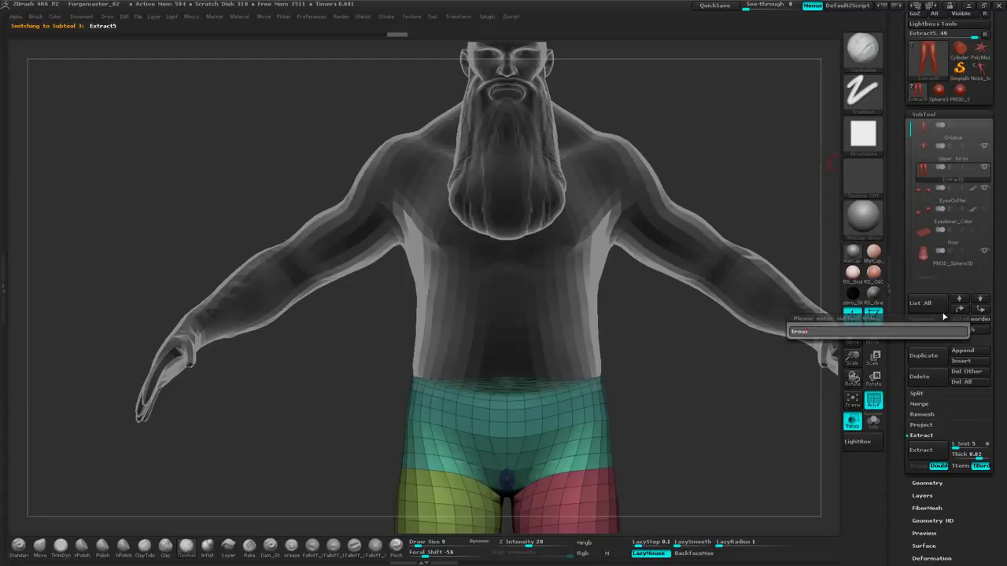
{"action": "key", "text": "Return"}
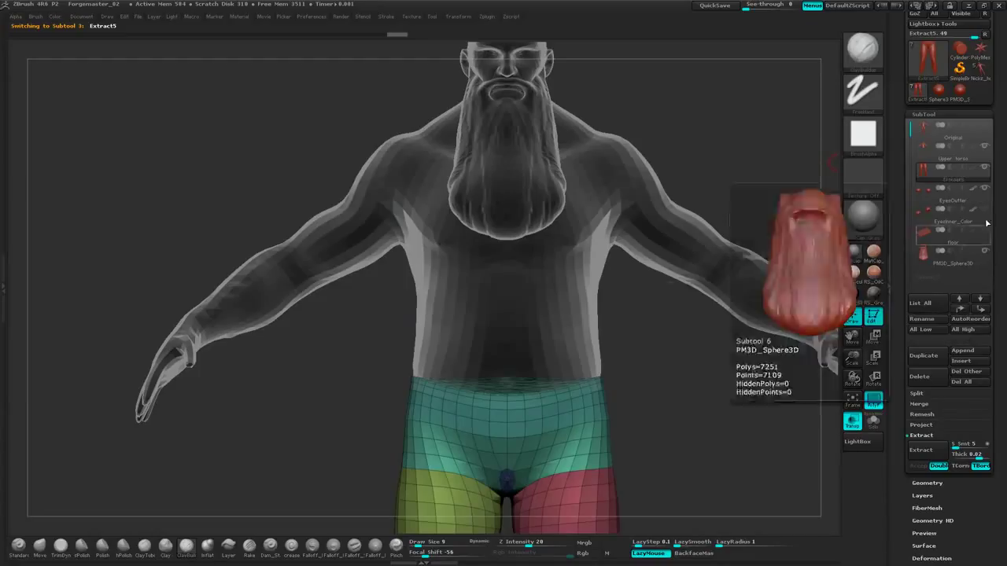
Make the EyesOutter subtool active and turn off the Transparency display for the inactive subtools
{"action": "right_click", "coordinate": [668, 370]}
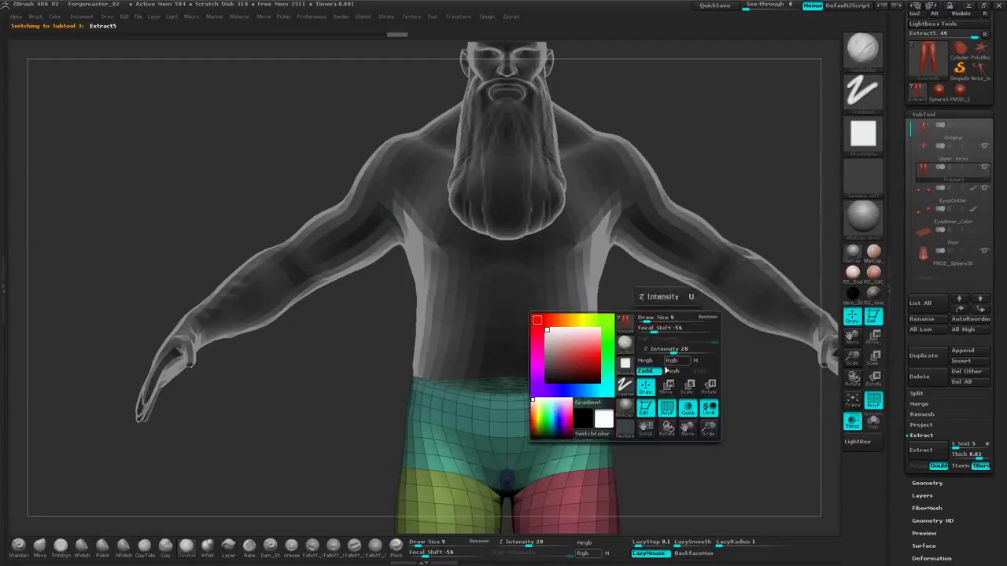
{"action": "left_click_drag", "start_coordinate": [663, 346], "coordinate": [701, 220], "text": "alt"}
{"action": "left_click", "coordinate": [979, 203]}
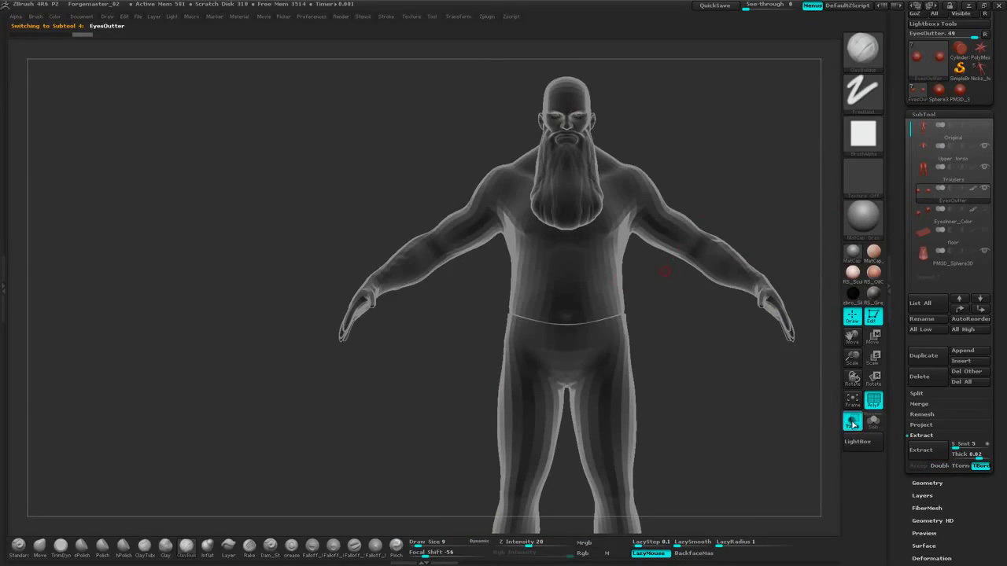
{"action": "left_click", "coordinate": [852, 425]}
{"action": "left_click_drag", "start_coordinate": [715, 377], "coordinate": [659, 273]}
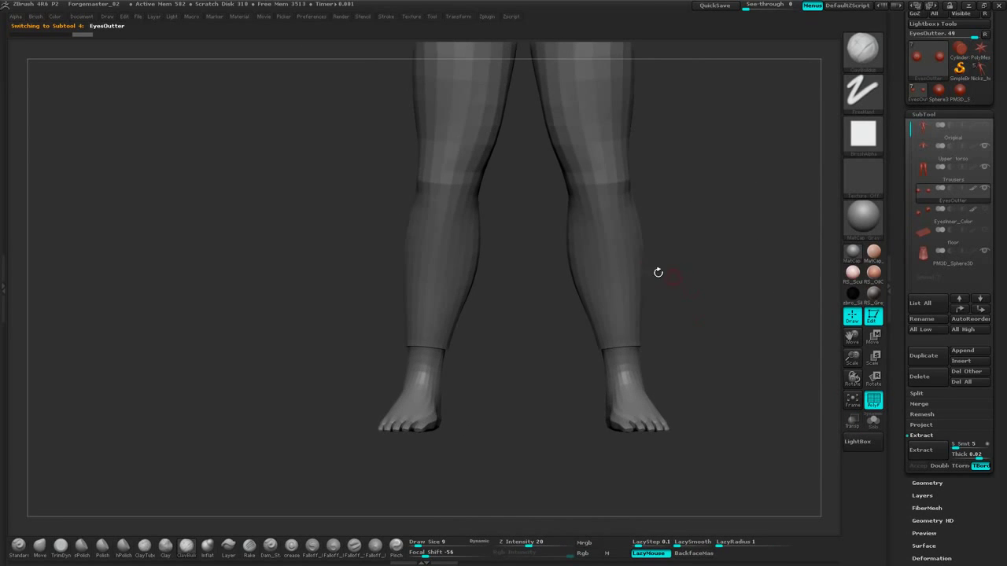
{"action": "left_click_drag", "start_coordinate": [716, 238], "coordinate": [680, 369]}
Make the upper torso subtool active and hide both of its feet below the trouser cuffs
{"action": "left_click", "coordinate": [620, 418], "text": "alt"}
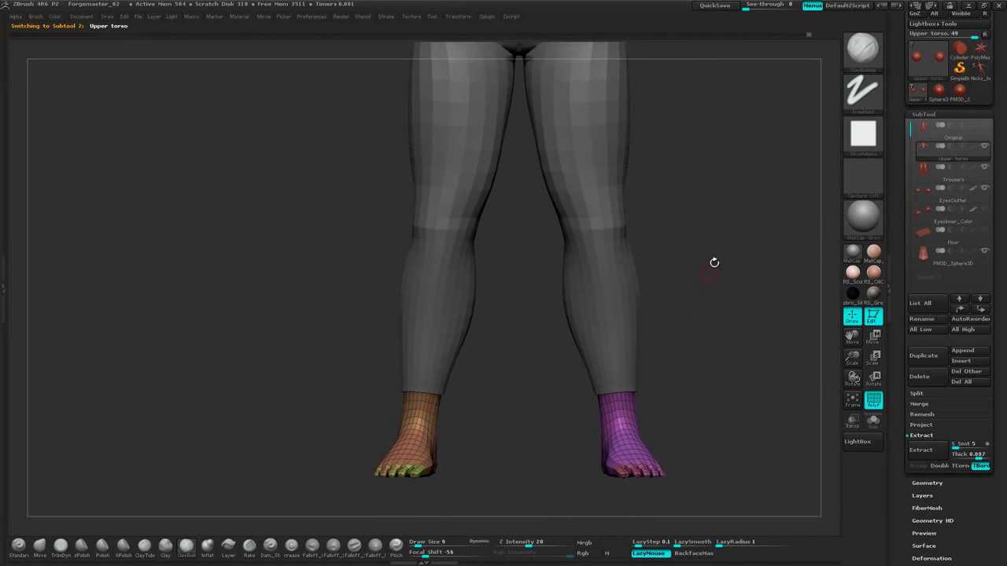
{"action": "left_click_drag", "start_coordinate": [714, 263], "coordinate": [683, 321], "text": "alt"}
{"action": "left_click_drag", "start_coordinate": [764, 187], "coordinate": [748, 121], "text": "alt"}
{"action": "left_click_drag", "start_coordinate": [747, 122], "coordinate": [751, 193], "text": "alt"}
{"action": "left_click_drag", "start_coordinate": [693, 250], "coordinate": [684, 280], "text": "alt"}
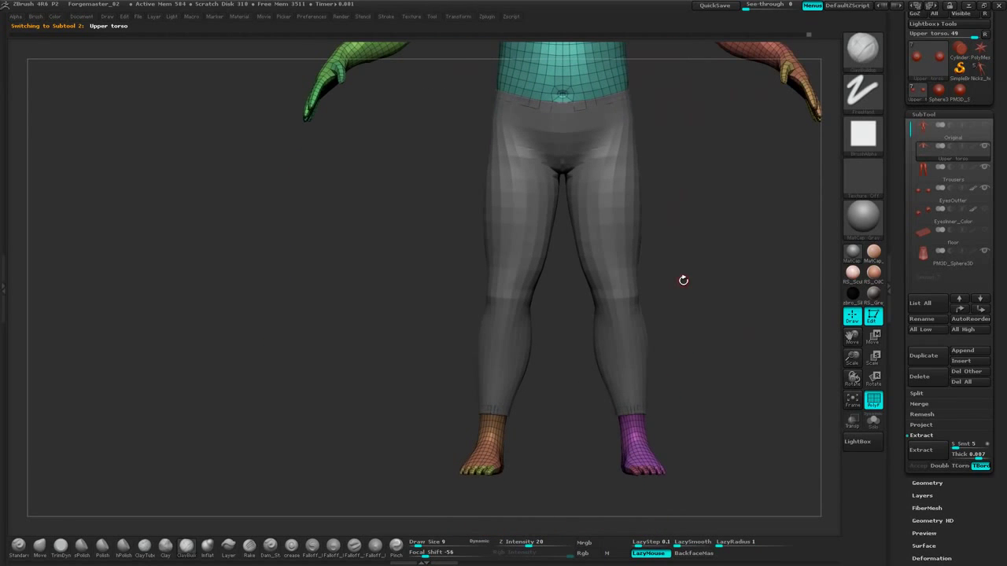
{"action": "left_click_drag", "start_coordinate": [731, 214], "coordinate": [719, 347], "text": "alt"}
{"action": "mouse_move", "coordinate": [673, 289]}
{"action": "left_mouse_down"}
{"action": "mouse_move", "coordinate": [747, 297]}
{"action": "mouse_move", "coordinate": [689, 308]}
{"action": "mouse_move", "coordinate": [674, 168]}
{"action": "mouse_move", "coordinate": [701, 247]}
{"action": "mouse_move", "coordinate": [725, 269]}
{"action": "left_mouse_up"}
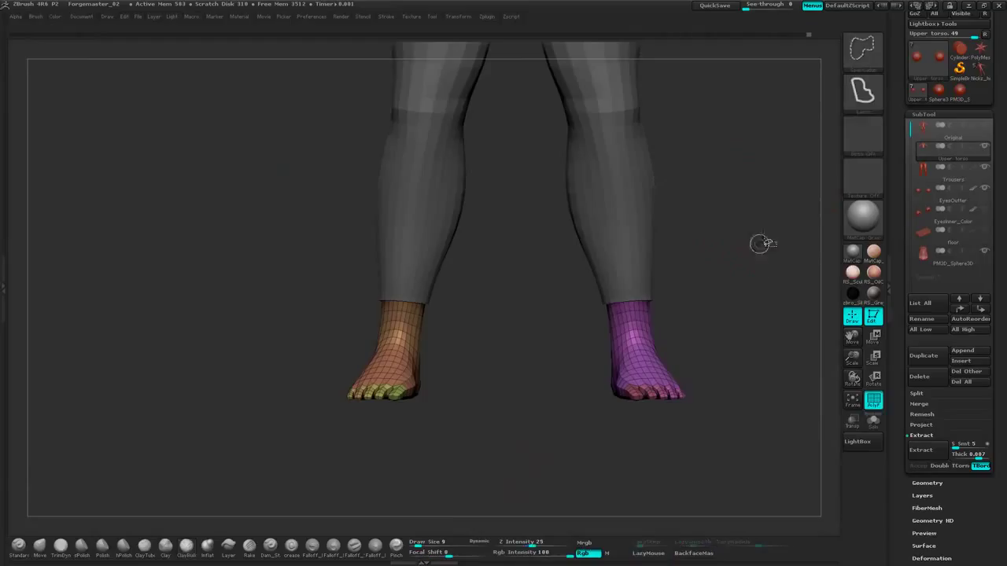
{"action": "mouse_move", "coordinate": [764, 225]}
{"action": "left_mouse_down", "text": "ctrl+shift"}
{"action": "mouse_move", "coordinate": [513, 277]}
{"action": "mouse_move", "coordinate": [791, 386]}
{"action": "left_mouse_up", "text": "ctrl+shift"}
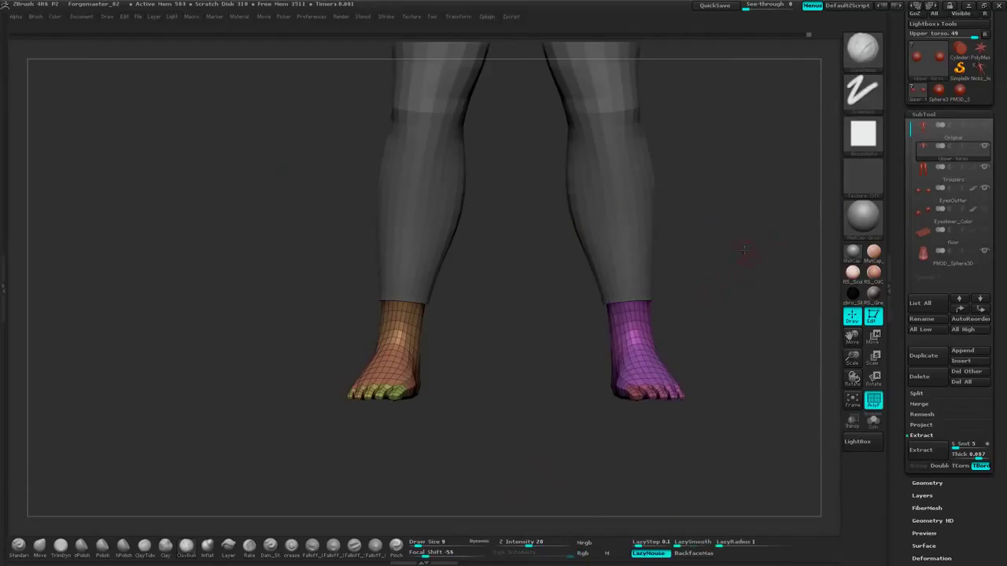
{"action": "mouse_move", "coordinate": [744, 250]}
{"action": "left_mouse_down", "text": "alt"}
{"action": "mouse_move", "coordinate": [752, 157]}
{"action": "mouse_move", "coordinate": [724, 242]}
{"action": "left_mouse_up", "text": "alt"}
{"action": "left_click_drag", "start_coordinate": [738, 279], "coordinate": [746, 355], "text": "ctrl+shift"}
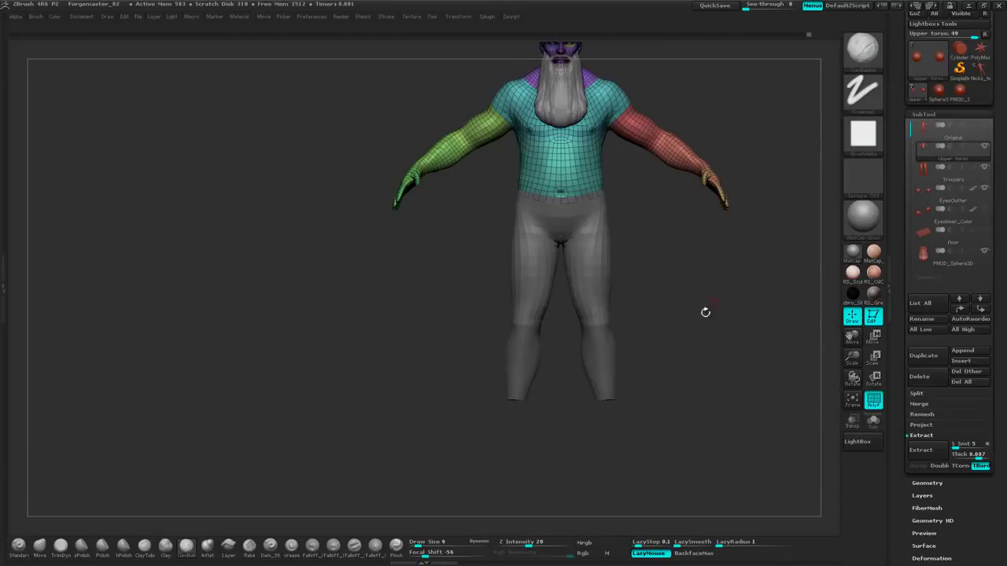
{"action": "mouse_move", "coordinate": [709, 296]}
{"action": "left_mouse_down", "text": "alt"}
{"action": "mouse_move", "coordinate": [699, 260]}
{"action": "mouse_move", "coordinate": [711, 296]}
{"action": "left_mouse_up", "text": "alt"}
Split the hidden feet off the upper torso into their own subtool with Split Hidden
{"action": "left_click_drag", "start_coordinate": [1003, 173], "coordinate": [1004, 179]}
{"action": "left_click_drag", "start_coordinate": [1004, 230], "coordinate": [1003, 121]}
{"action": "left_click", "coordinate": [918, 292]}
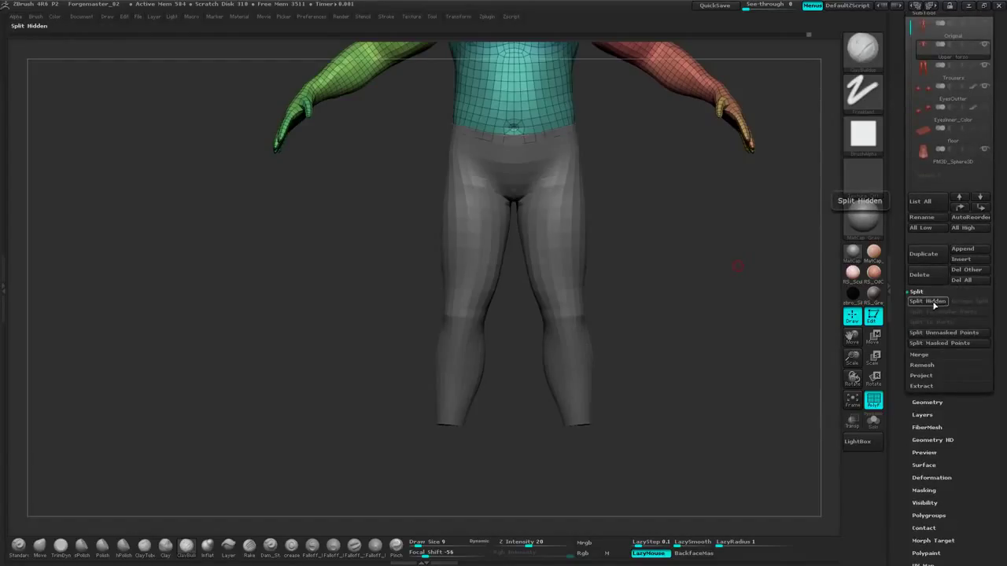
{"action": "left_click", "coordinate": [934, 303]}
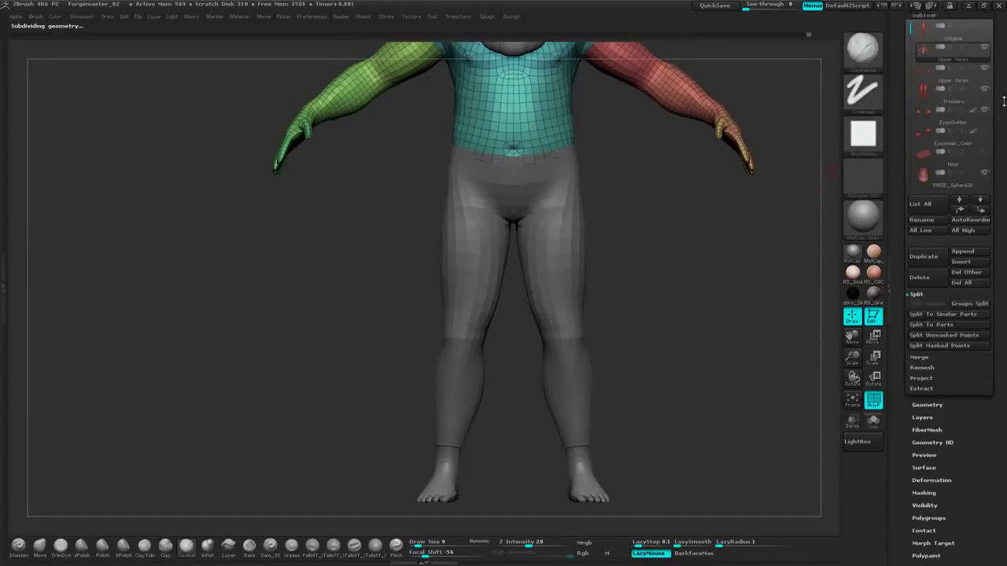
Rename the split-off subtool containing the feet as "Feet"
{"action": "left_click_drag", "start_coordinate": [1004, 27], "coordinate": [1004, 101]}
{"action": "left_click", "coordinate": [962, 160]}
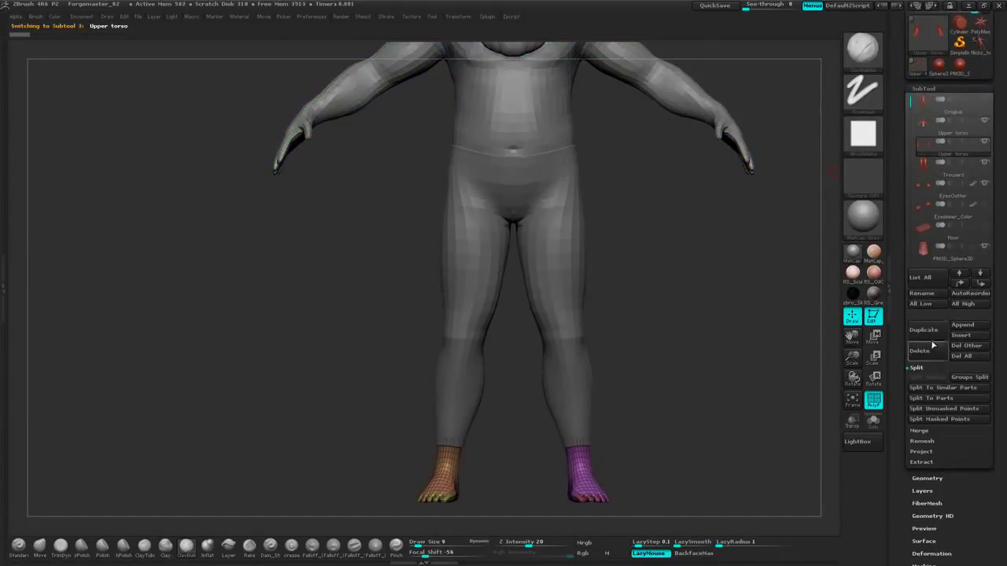
{"action": "left_click", "coordinate": [937, 292]}
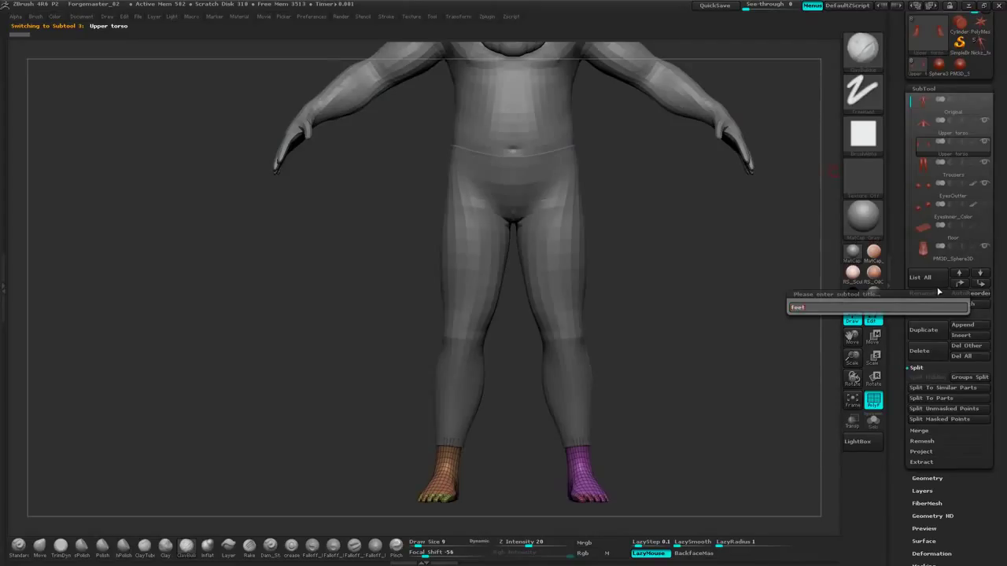
{"action": "key", "text": "Return"}
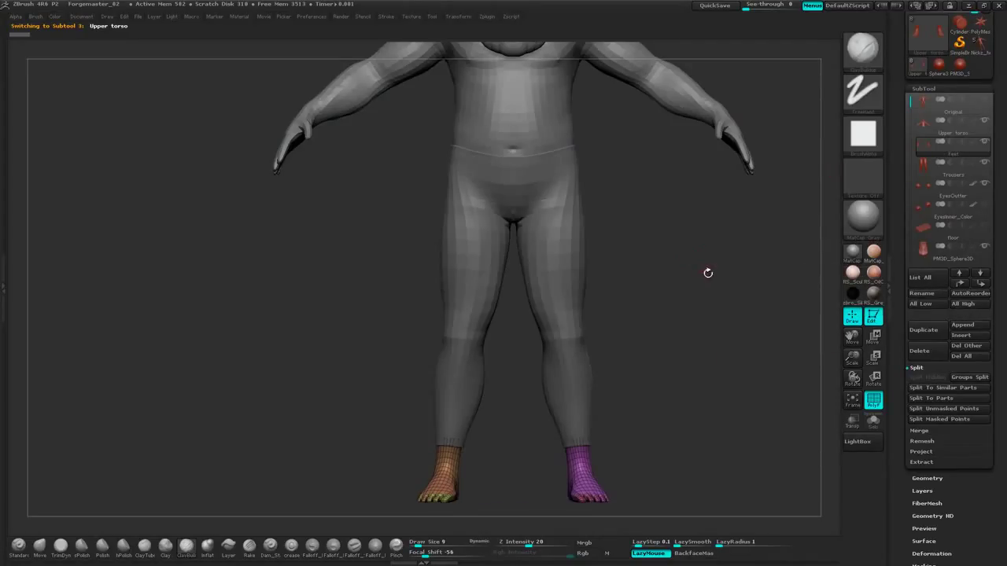
Examine the separated torso, trousers and feet along the whole figure, including the waistline and the trouser cuffs
{"action": "left_click_drag", "start_coordinate": [708, 273], "coordinate": [699, 291]}
{"action": "left_click_drag", "start_coordinate": [699, 197], "coordinate": [683, 301]}
{"action": "left_click_drag", "start_coordinate": [735, 93], "coordinate": [692, 234], "text": "alt"}
{"action": "left_click_drag", "start_coordinate": [694, 159], "coordinate": [655, 310], "text": "alt"}
{"action": "left_click_drag", "start_coordinate": [725, 166], "coordinate": [679, 292], "text": "alt"}
{"action": "left_click_drag", "start_coordinate": [686, 366], "coordinate": [708, 231], "text": "alt"}
{"action": "left_click_drag", "start_coordinate": [661, 278], "coordinate": [658, 398], "text": "alt"}
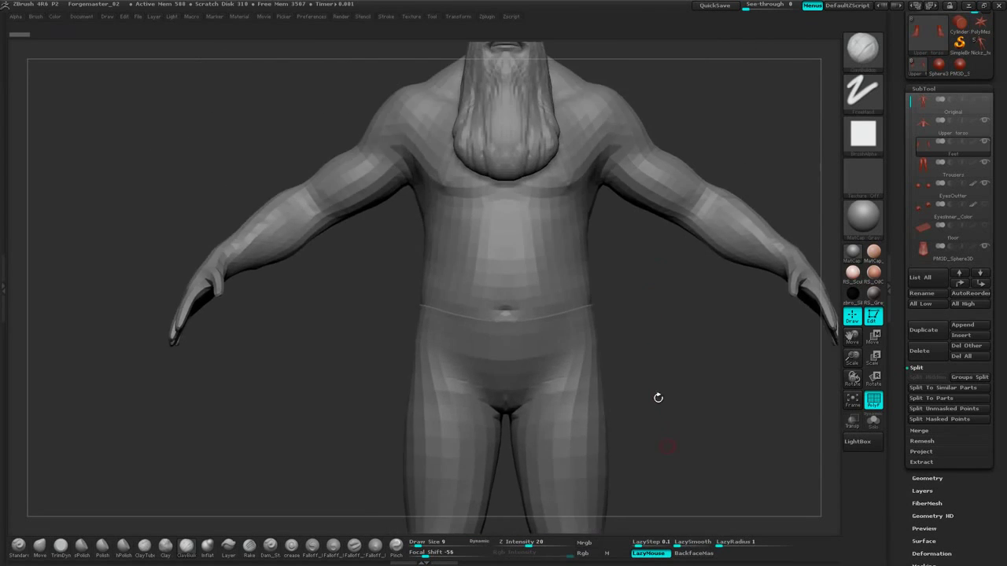
{"action": "left_click_drag", "start_coordinate": [775, 164], "coordinate": [735, 212], "text": "alt"}
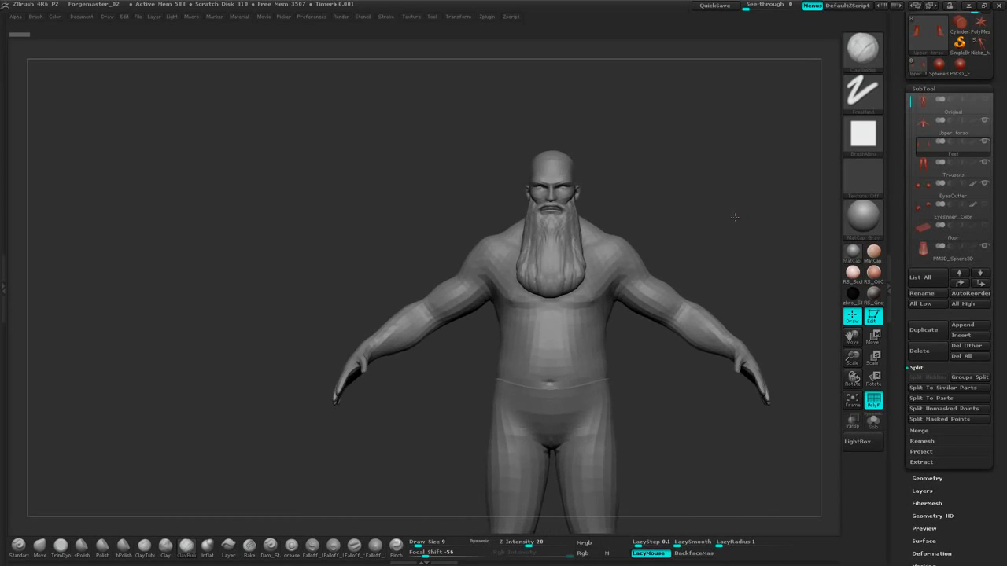
{"action": "mouse_move", "coordinate": [744, 254]}
{"action": "left_mouse_down", "text": "alt"}
{"action": "mouse_move", "coordinate": [750, 364]}
{"action": "mouse_move", "coordinate": [755, 261]}
{"action": "left_mouse_up", "text": "alt"}
{"action": "left_click_drag", "start_coordinate": [749, 436], "coordinate": [721, 288], "text": "alt"}
{"action": "left_click_drag", "start_coordinate": [721, 381], "coordinate": [699, 403], "text": "alt"}
{"action": "left_click_drag", "start_coordinate": [678, 274], "coordinate": [632, 335], "text": "alt"}
Turn off the polyframe display and raise the upper torso to subdivision level 3
{"action": "left_click", "coordinate": [874, 402]}
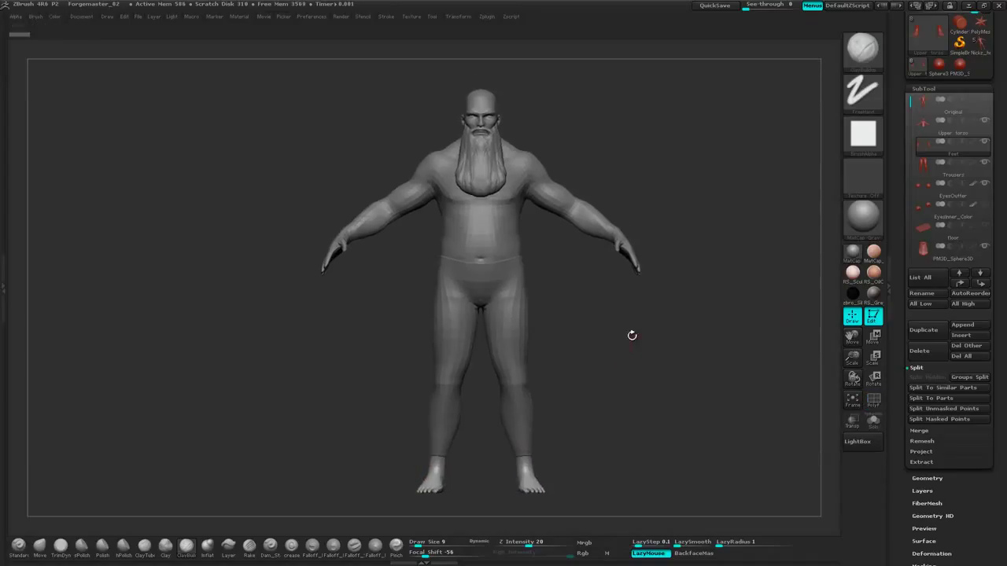
{"action": "left_click", "coordinate": [950, 128]}
{"action": "left_click_drag", "start_coordinate": [992, 296], "coordinate": [987, 114]}
{"action": "left_click", "coordinate": [928, 295]}
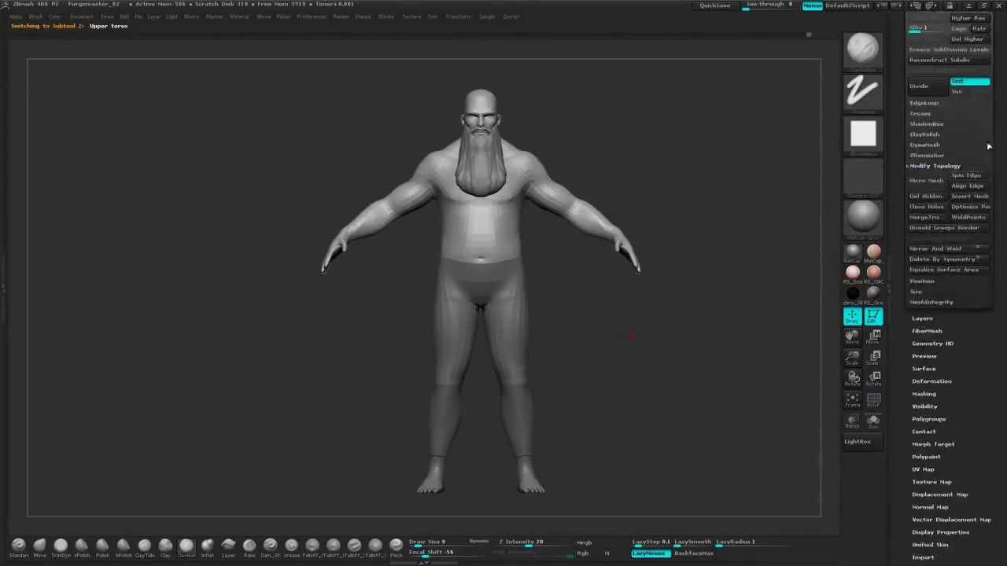
{"action": "left_click_drag", "start_coordinate": [985, 74], "coordinate": [980, 173]}
{"action": "left_click", "coordinate": [967, 121]}
{"action": "left_click", "coordinate": [967, 121]}
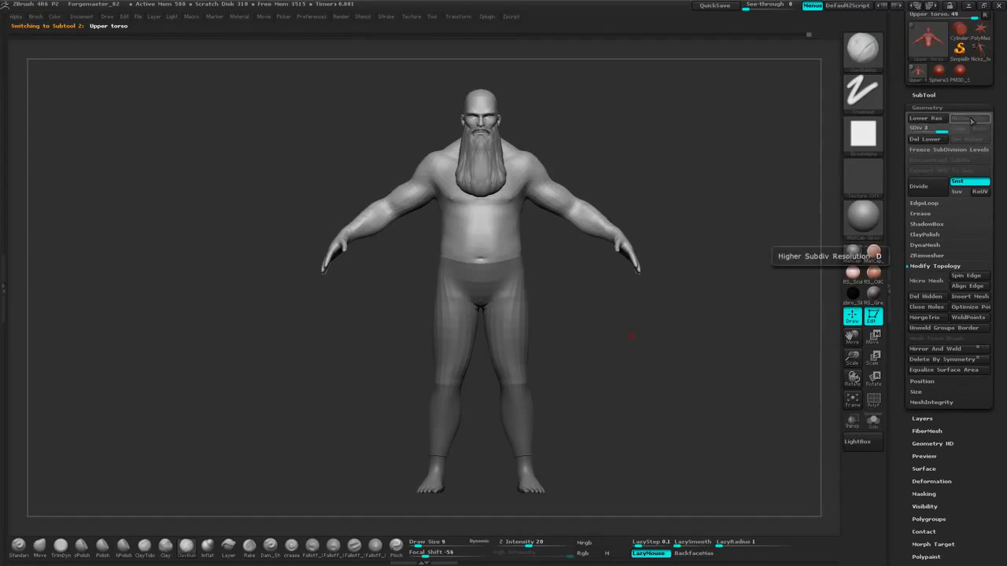
Make the Trousers subtool active and divide it twice to reach subdivision level 3
{"action": "left_click_drag", "start_coordinate": [722, 200], "coordinate": [728, 435], "text": "alt"}
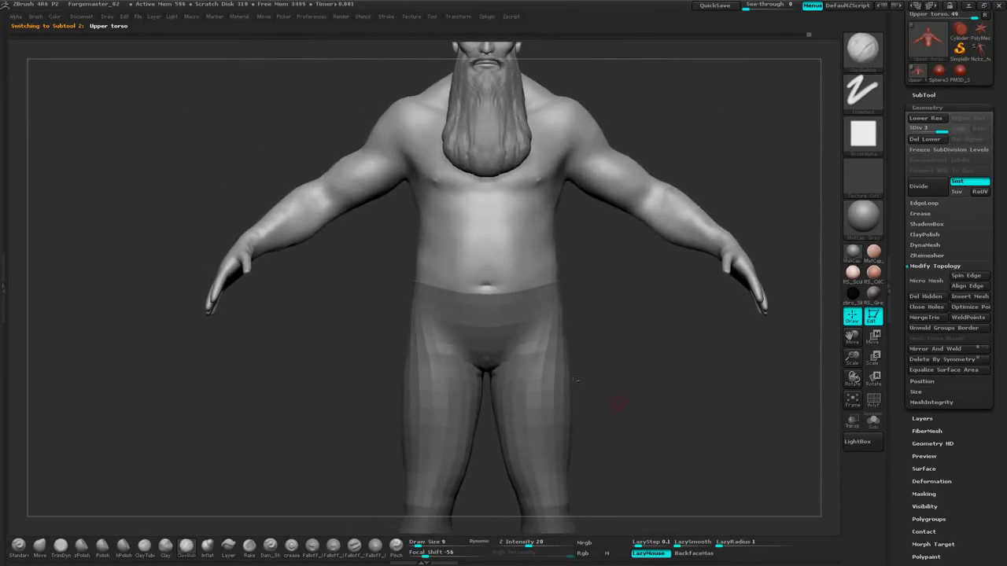
{"action": "left_click", "coordinate": [550, 345], "text": "alt"}
{"action": "mouse_move", "coordinate": [627, 328]}
{"action": "left_mouse_down", "text": "alt"}
{"action": "mouse_move", "coordinate": [631, 345]}
{"action": "mouse_move", "coordinate": [633, 329]}
{"action": "left_mouse_up", "text": "alt"}
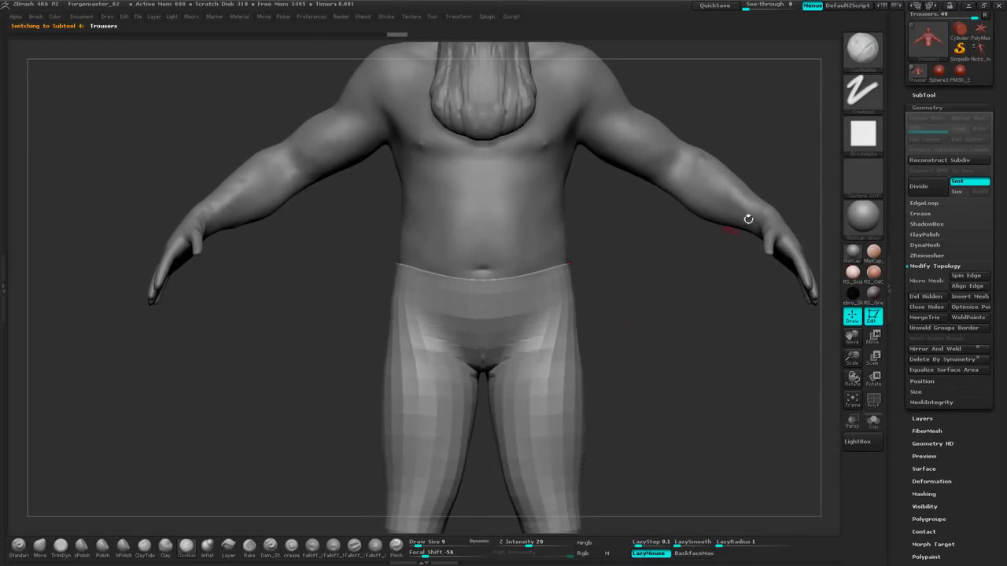
{"action": "left_click", "coordinate": [931, 187]}
{"action": "left_click", "coordinate": [931, 188]}
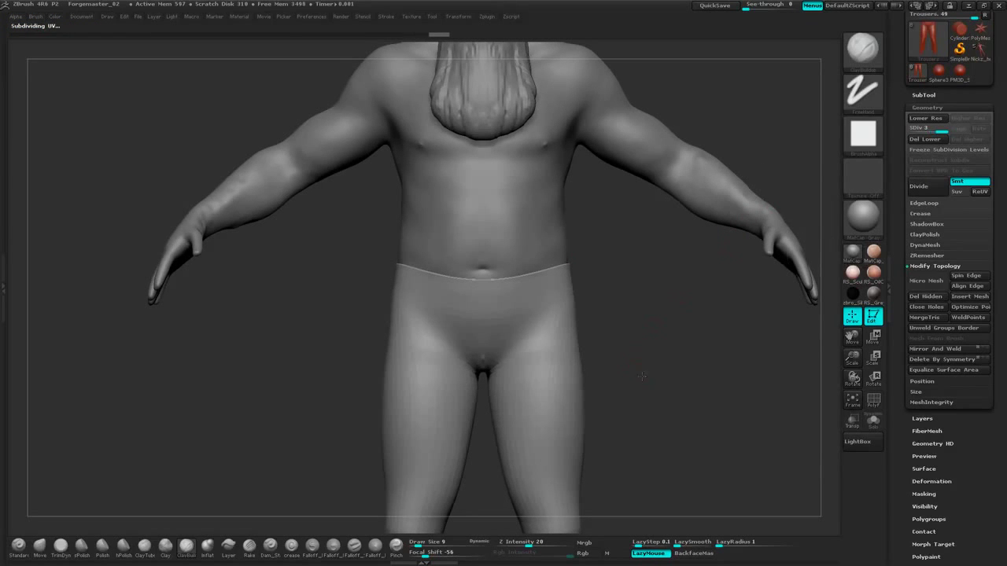
Make the Feet subtool active and raise it to subdivision level 3
{"action": "mouse_move", "coordinate": [624, 371]}
{"action": "left_mouse_down", "text": "alt"}
{"action": "mouse_move", "coordinate": [627, 420]}
{"action": "mouse_move", "coordinate": [635, 365]}
{"action": "left_mouse_up", "text": "alt"}
{"action": "left_click", "coordinate": [597, 449], "text": "alt"}
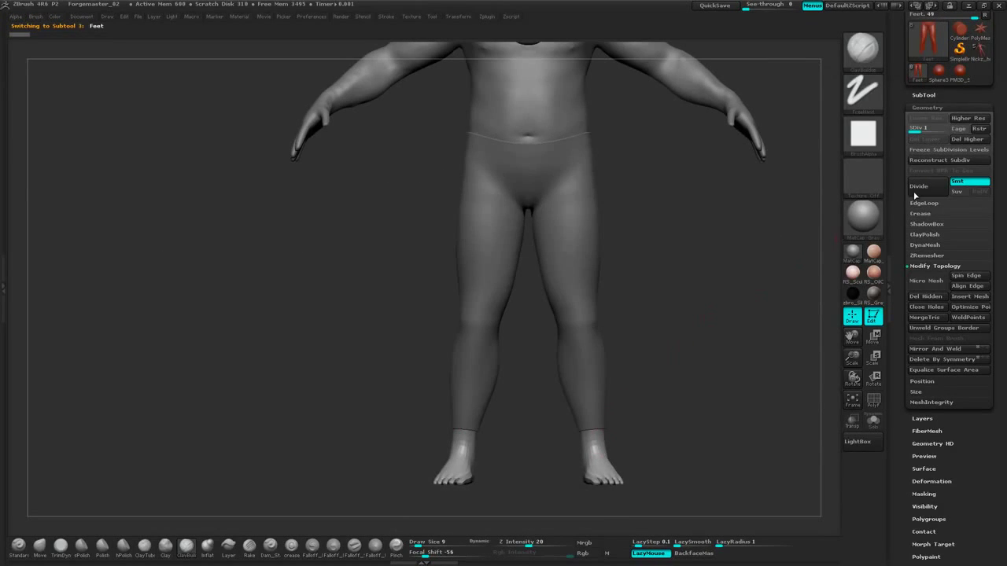
{"action": "left_click", "coordinate": [937, 161]}
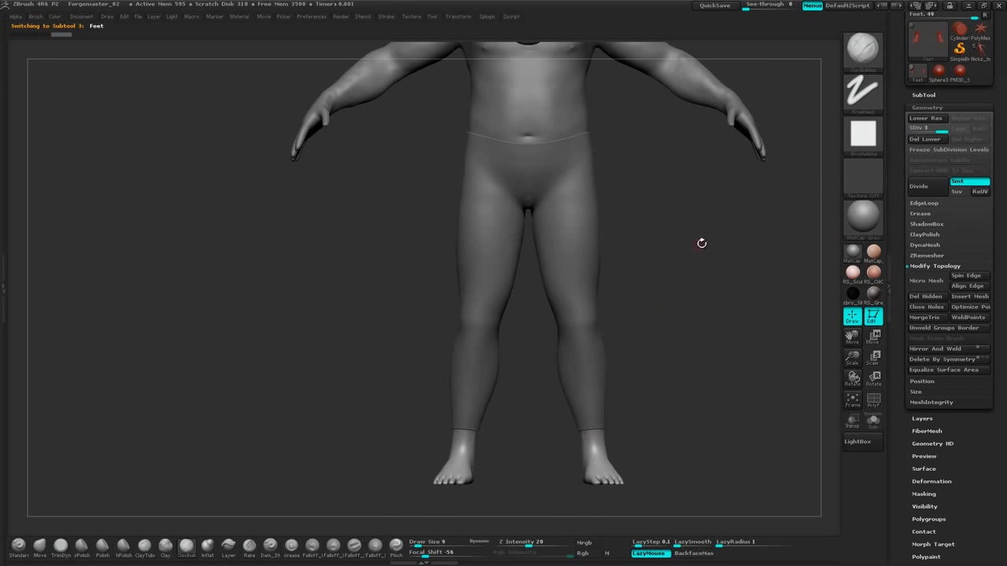
Set See-through to 51, switch to Photoshop and zoom the concept sketch out to the full figure
{"action": "left_click_drag", "start_coordinate": [702, 244], "coordinate": [648, 441], "text": "alt"}
{"action": "mouse_move", "coordinate": [723, 163]}
{"action": "left_mouse_down"}
{"action": "mouse_move", "coordinate": [714, 190]}
{"action": "mouse_move", "coordinate": [723, 159]}
{"action": "left_mouse_up"}
{"action": "mouse_move", "coordinate": [723, 159]}
{"action": "left_mouse_down"}
{"action": "mouse_move", "coordinate": [747, 173]}
{"action": "mouse_move", "coordinate": [729, 166]}
{"action": "left_mouse_up"}
{"action": "left_click_drag", "start_coordinate": [743, 295], "coordinate": [749, 201], "text": "alt"}
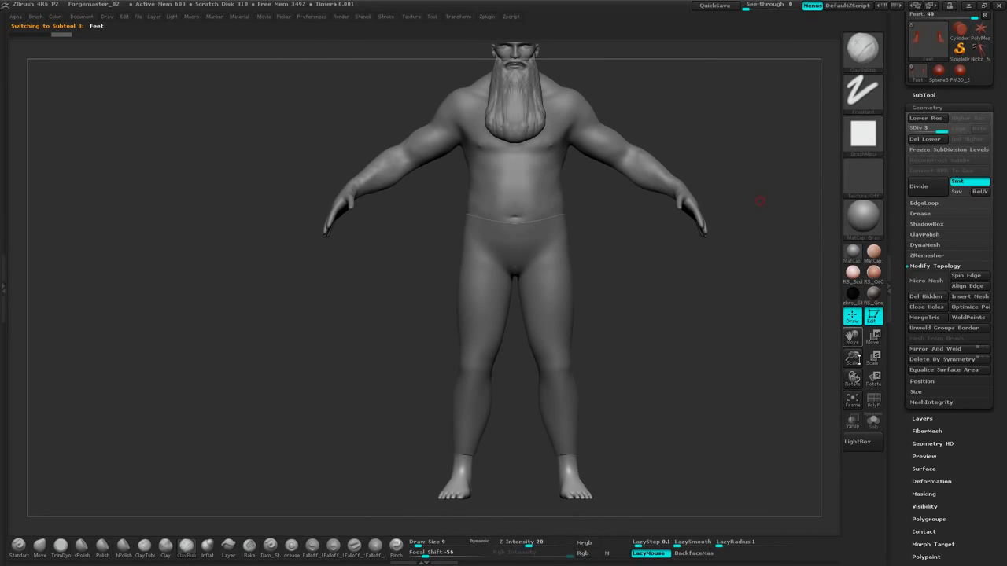
{"action": "left_click_drag", "start_coordinate": [765, 253], "coordinate": [768, 119]}
{"action": "left_click_drag", "start_coordinate": [754, 10], "coordinate": [765, 15]}
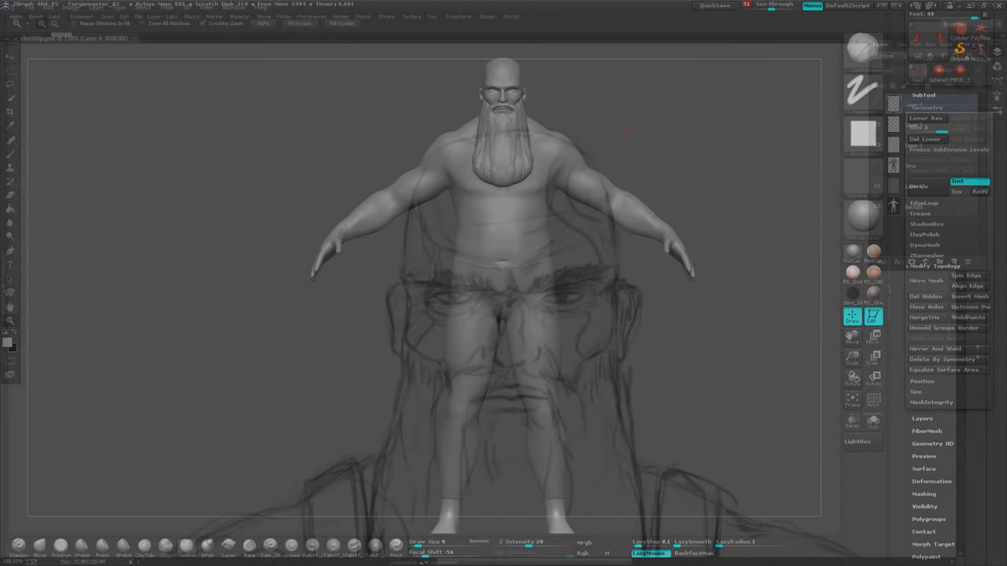
{"action": "key", "text": "alt+Tab"}
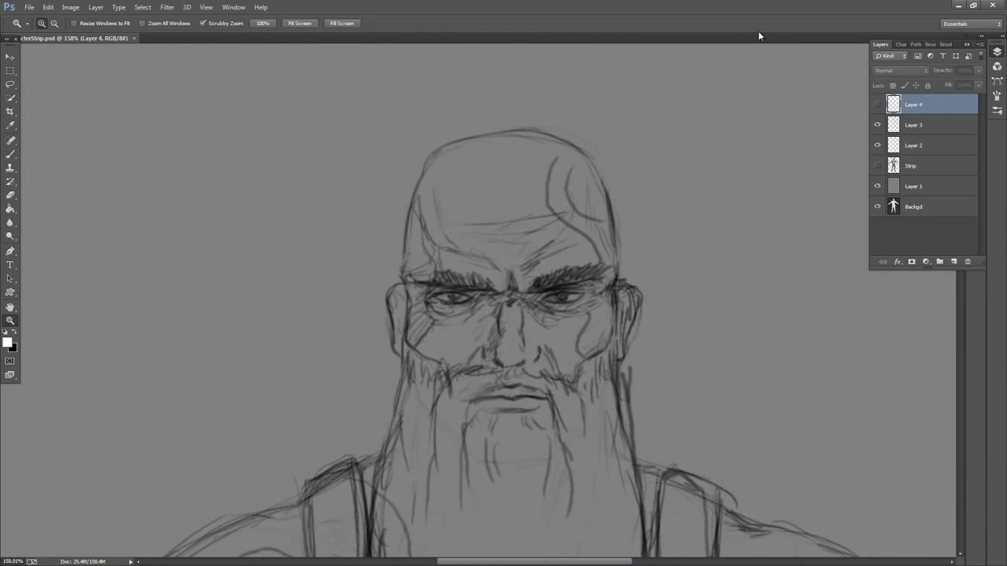
{"action": "left_click_drag", "start_coordinate": [684, 154], "coordinate": [571, 216]}
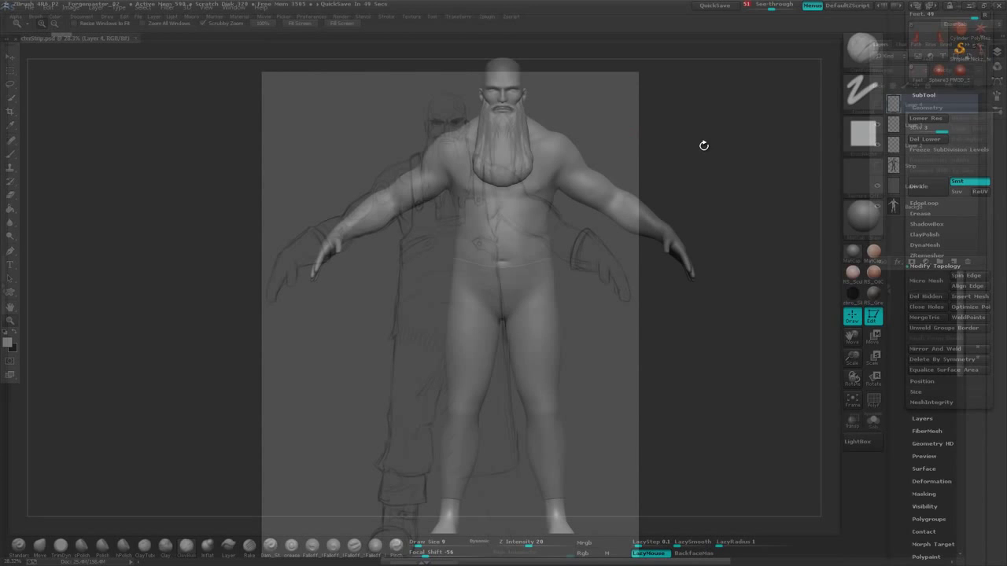
Line the model up over the concept sketch in ZBrush to compare proportions, and set See-through back to 0
{"action": "mouse_move", "coordinate": [713, 150]}
{"action": "left_mouse_down", "text": "alt"}
{"action": "mouse_move", "coordinate": [724, 136]}
{"action": "mouse_move", "coordinate": [726, 150]}
{"action": "mouse_move", "coordinate": [777, 155]}
{"action": "mouse_move", "coordinate": [770, 136]}
{"action": "mouse_move", "coordinate": [784, 155]}
{"action": "mouse_move", "coordinate": [671, 150]}
{"action": "mouse_move", "coordinate": [689, 147]}
{"action": "mouse_move", "coordinate": [692, 164]}
{"action": "left_mouse_up", "text": "alt"}
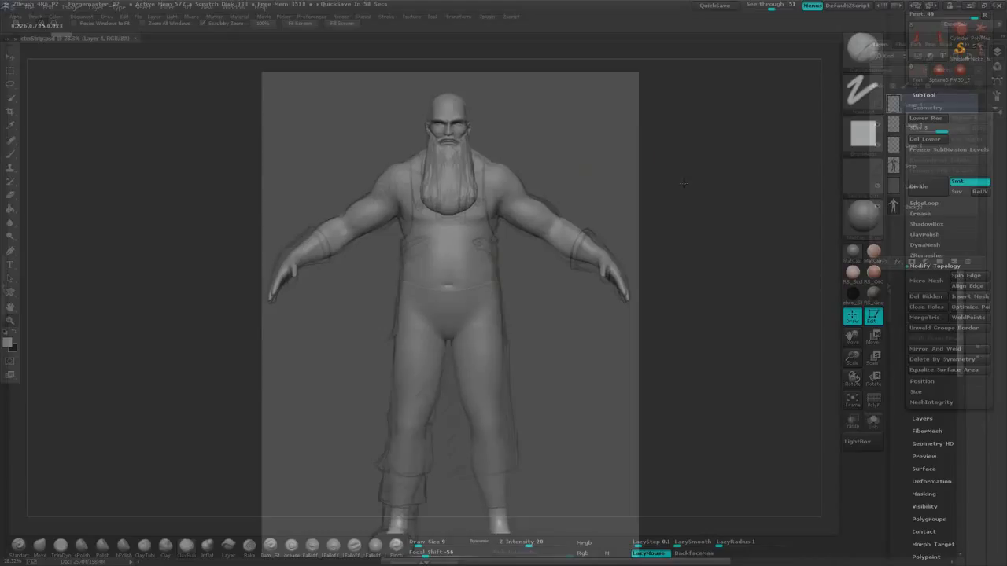
{"action": "left_click_drag", "start_coordinate": [683, 183], "coordinate": [681, 139], "text": "alt"}
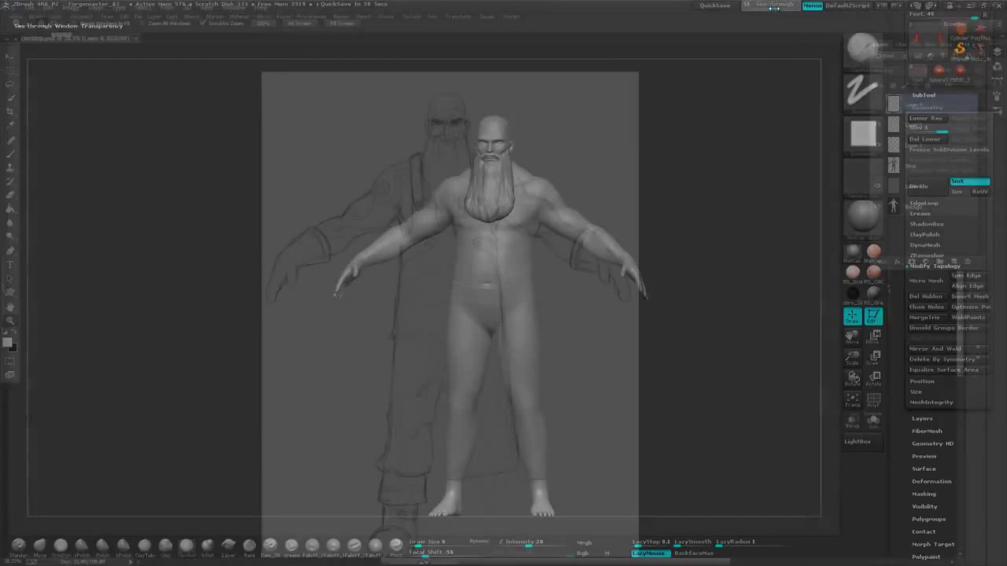
{"action": "left_click_drag", "start_coordinate": [772, 7], "coordinate": [738, 12]}
{"action": "left_click_drag", "start_coordinate": [673, 170], "coordinate": [690, 153], "text": "alt"}
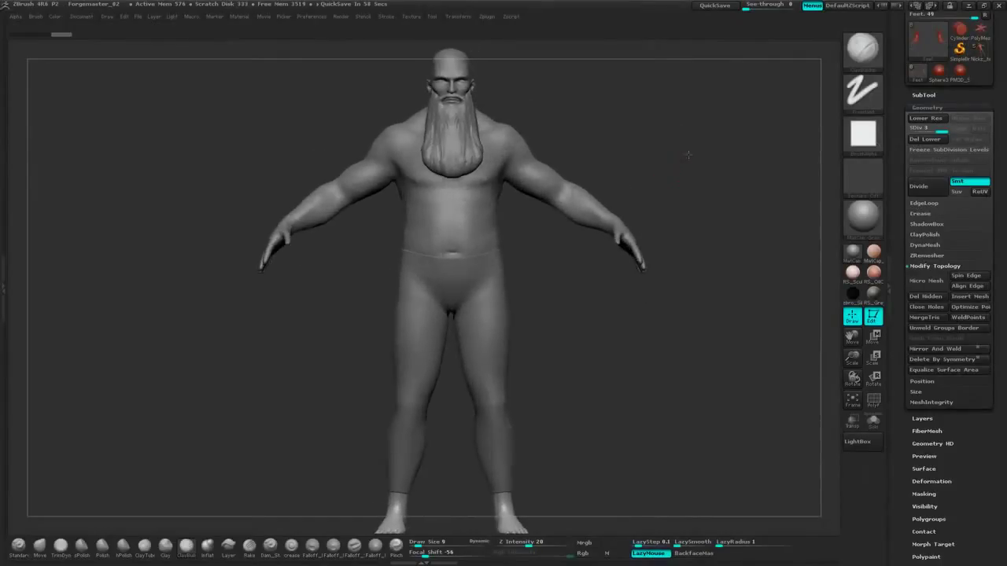
Save the project over the existing Forgemaster_02.ZPR file
{"action": "left_click", "coordinate": [138, 16]}
{"action": "left_click", "coordinate": [207, 36]}
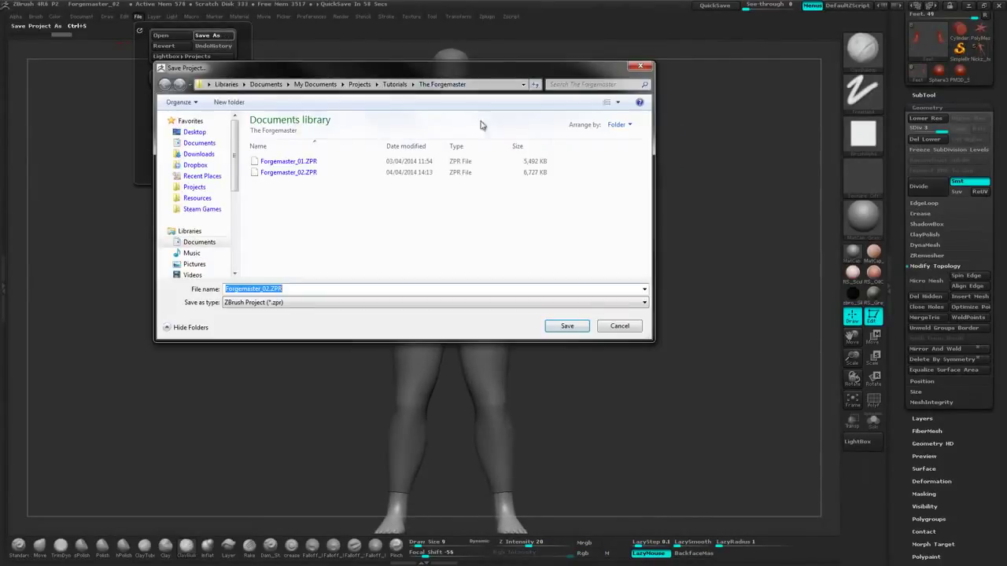
{"action": "left_click", "coordinate": [370, 173]}
{"action": "left_click", "coordinate": [570, 326]}
{"action": "left_click", "coordinate": [535, 291]}
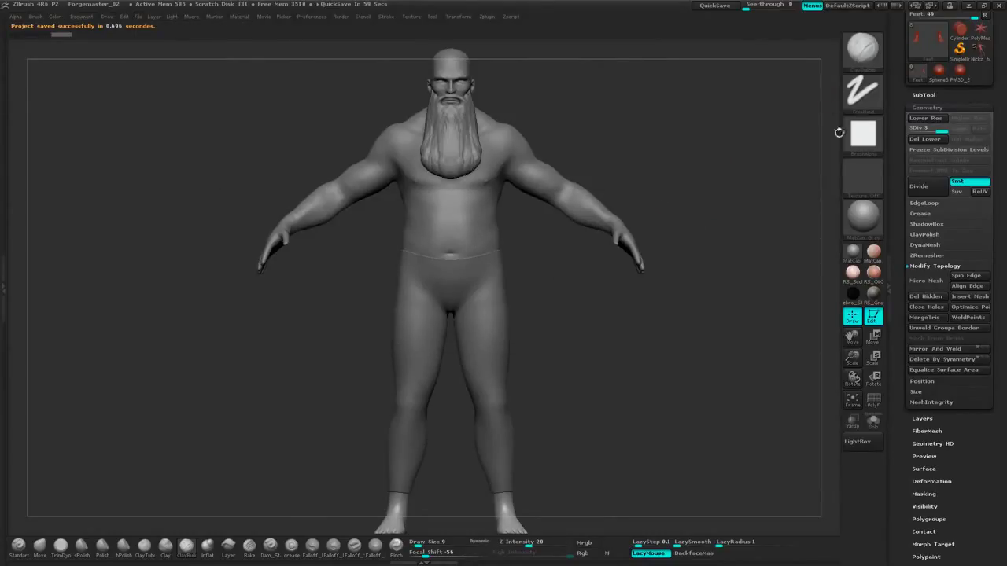
{"action": "mouse_move", "coordinate": [708, 164]}
{"action": "left_mouse_down"}
{"action": "mouse_move", "coordinate": [720, 175]}
{"action": "mouse_move", "coordinate": [741, 164]}
{"action": "mouse_move", "coordinate": [719, 162]}
{"action": "mouse_move", "coordinate": [621, 206]}
{"action": "mouse_move", "coordinate": [724, 141]}
{"action": "mouse_move", "coordinate": [704, 157]}
{"action": "mouse_move", "coordinate": [699, 206]}
{"action": "mouse_move", "coordinate": [714, 232]}
{"action": "left_mouse_up"}
{"action": "left_click_drag", "start_coordinate": [715, 126], "coordinate": [713, 227], "text": "alt"}
{"action": "mouse_move", "coordinate": [719, 189]}
{"action": "left_mouse_down"}
{"action": "mouse_move", "coordinate": [711, 223]}
{"action": "mouse_move", "coordinate": [725, 195]}
{"action": "left_mouse_up"}
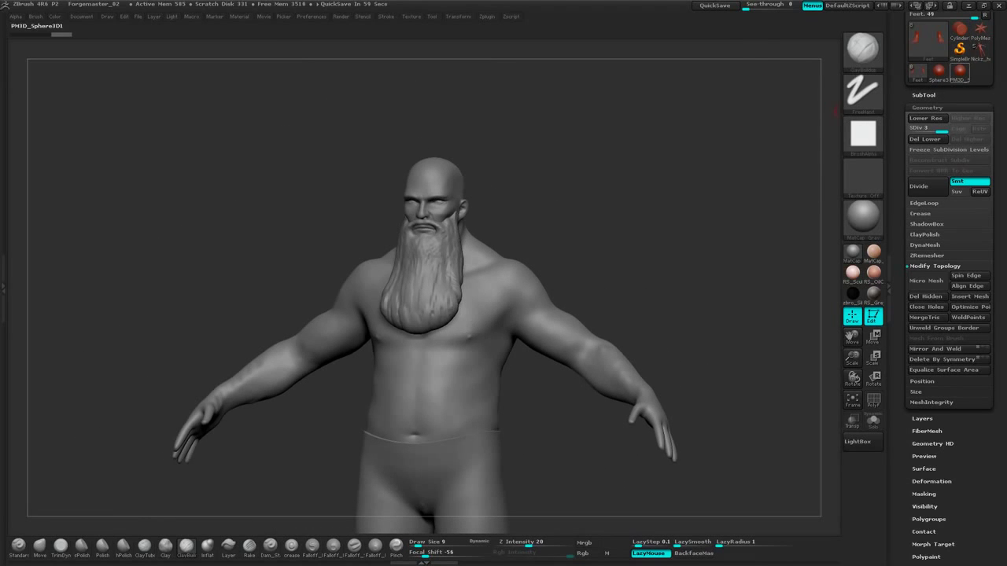
{"action": "mouse_move", "coordinate": [960, 73]}
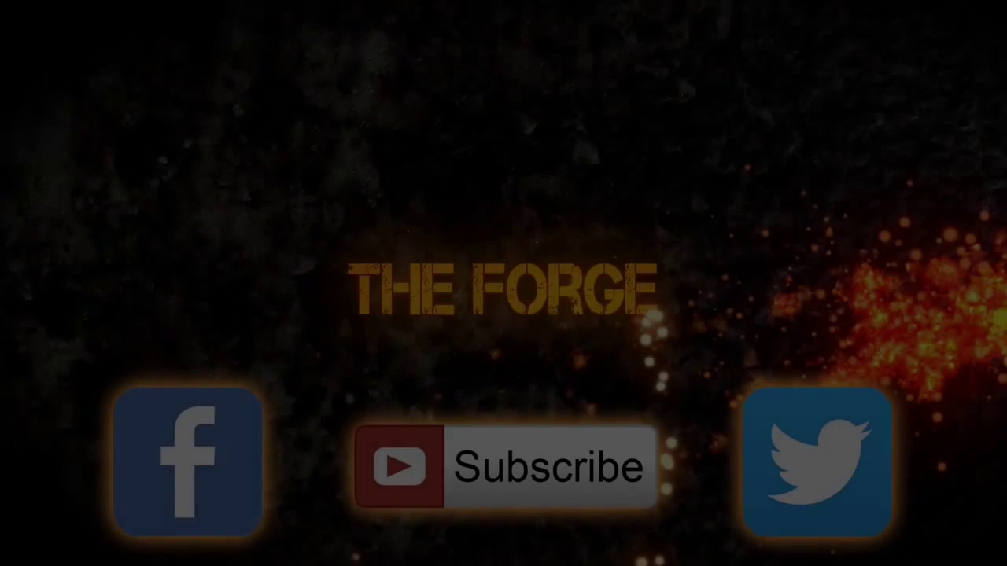